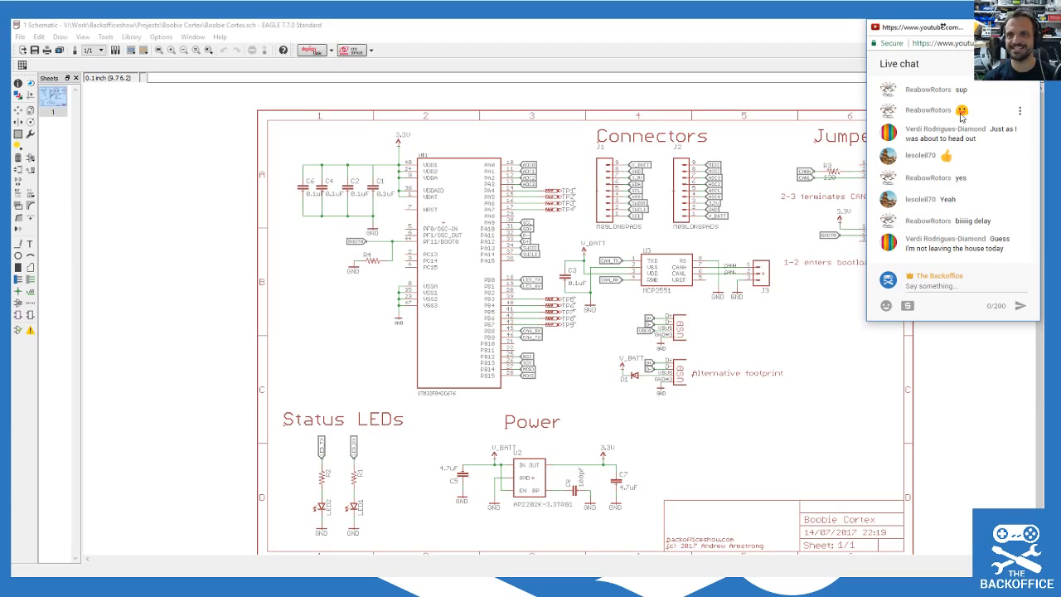
Step: Clear the live chat window off the schematic and examine the microcontroller's part label, its connections, and the surrounding circuit sections
left_click_drag(903, 35, 1060, 39)
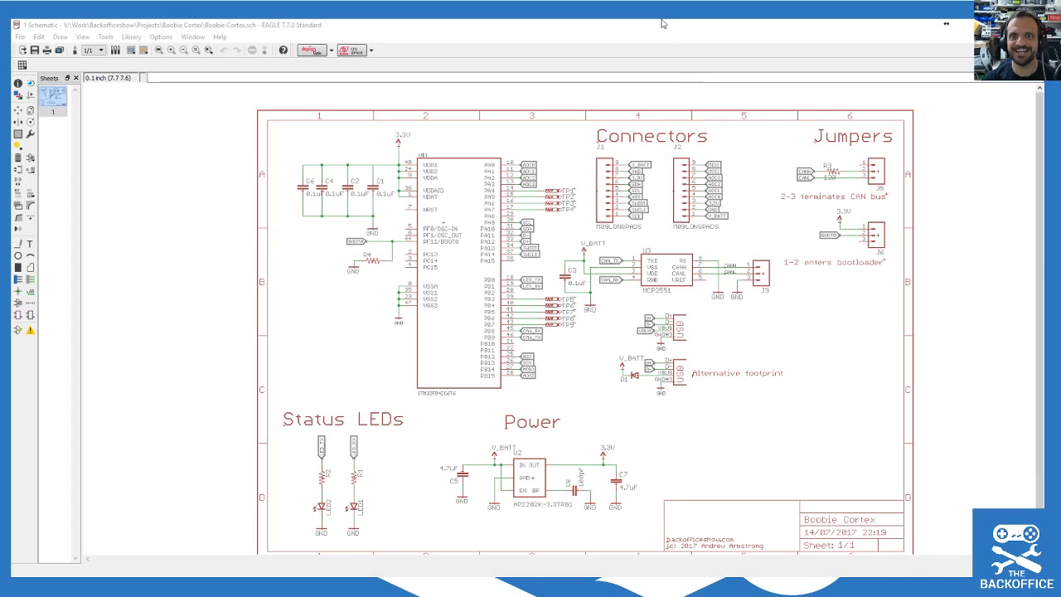
scroll(620, 338, "down", 1)
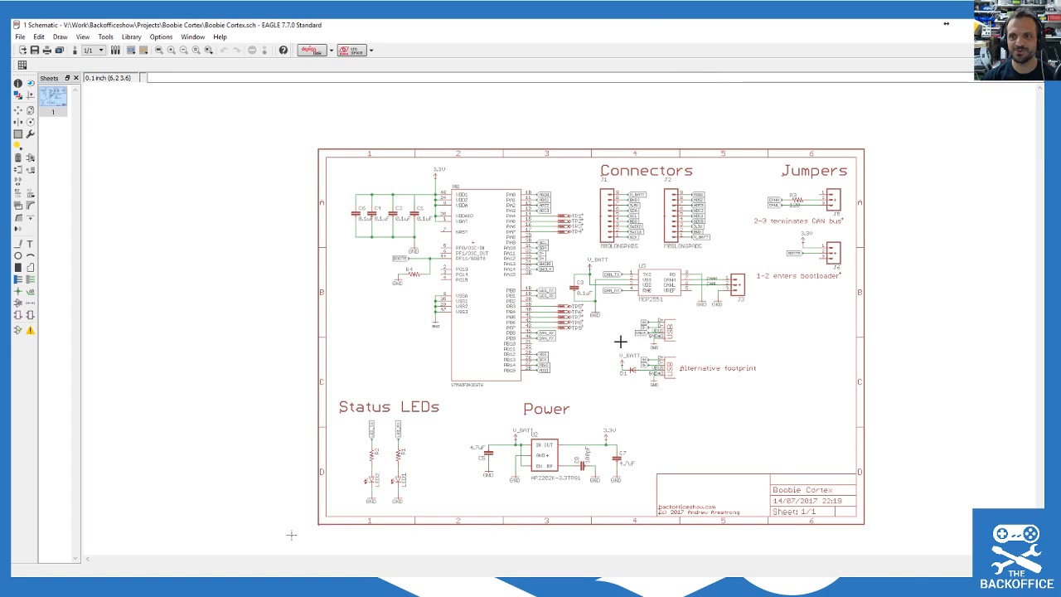
scroll(620, 338, "up", 1)
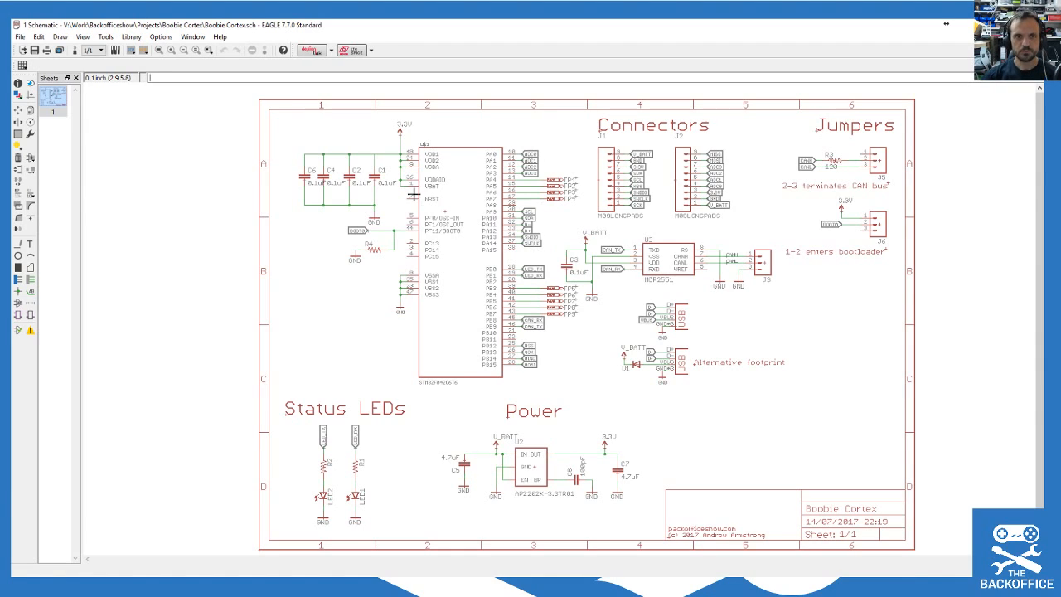
scroll(412, 194, "up", 2)
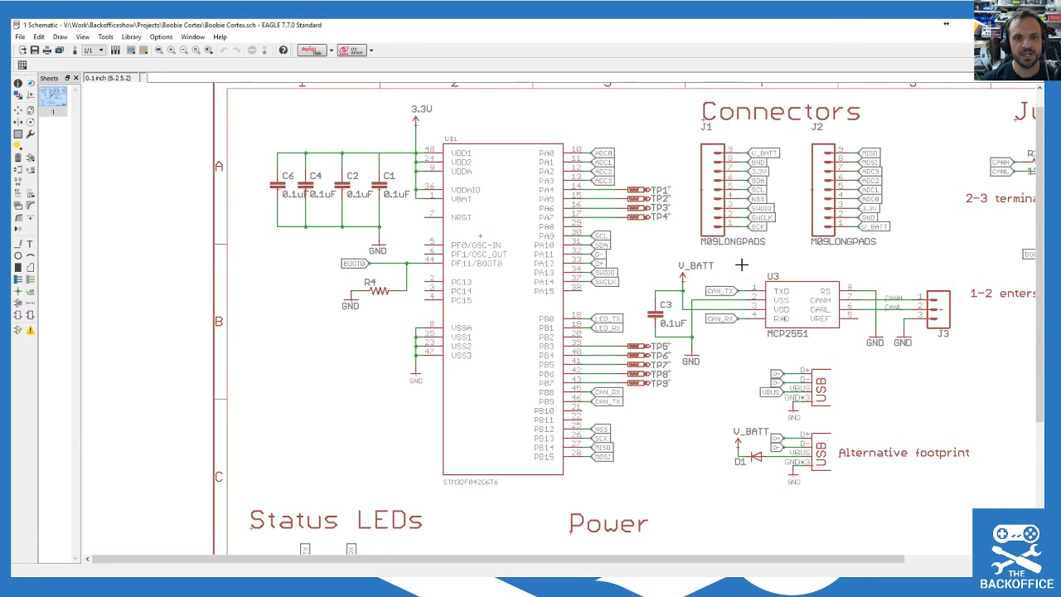
scroll(795, 266, "down", 1)
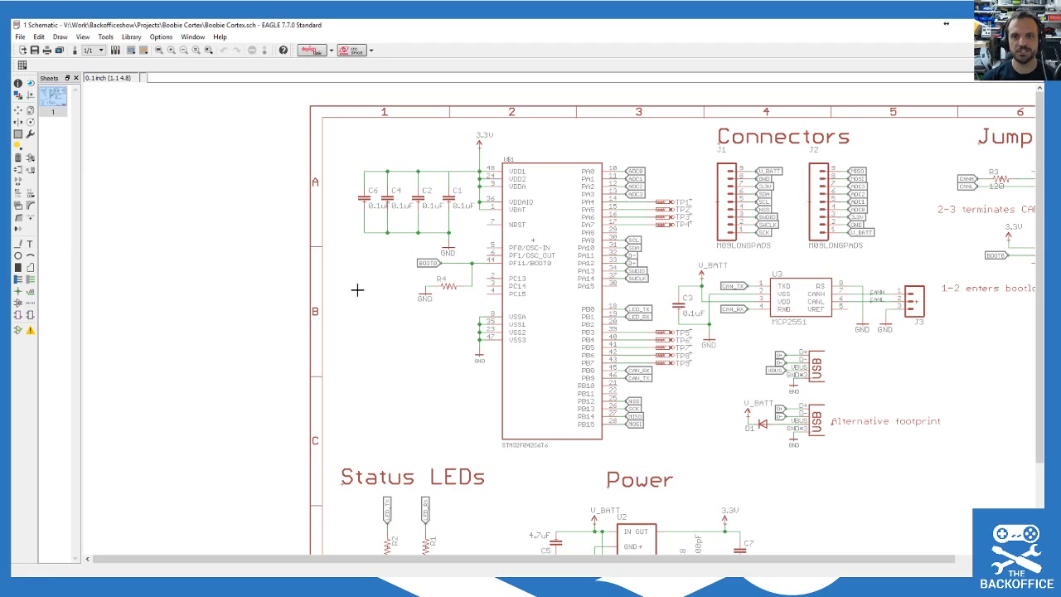
scroll(561, 500, "up", 5)
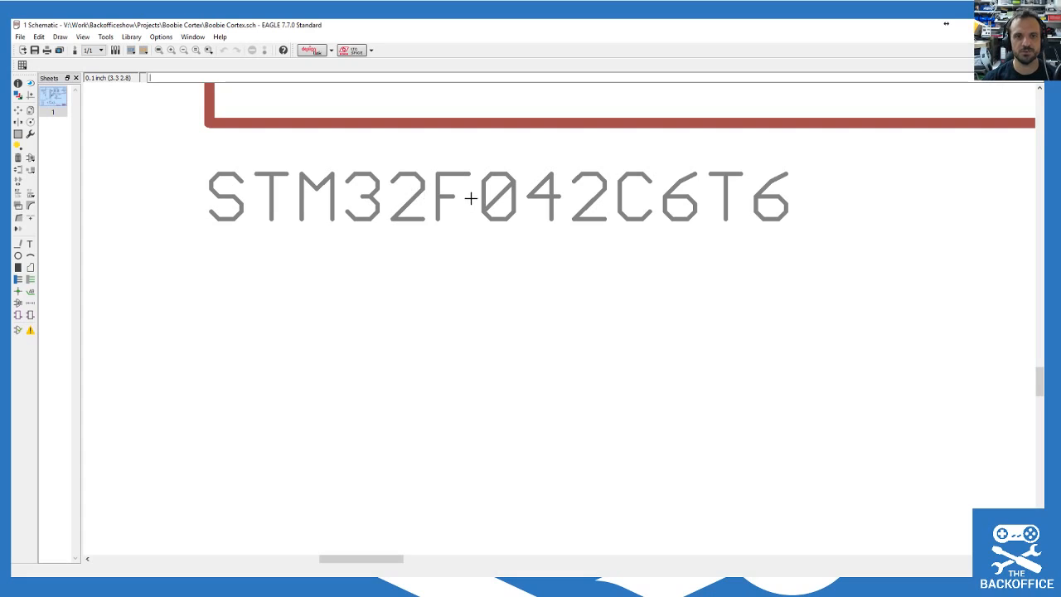
scroll(473, 196, "down", 5)
scroll(453, 358, "down", 6)
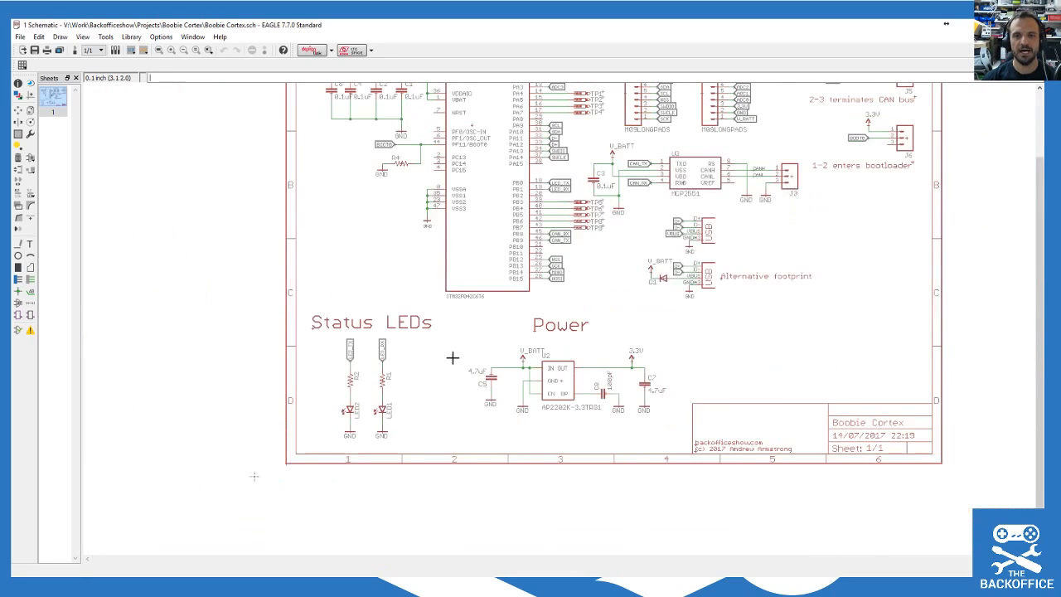
scroll(456, 201, "up", 3)
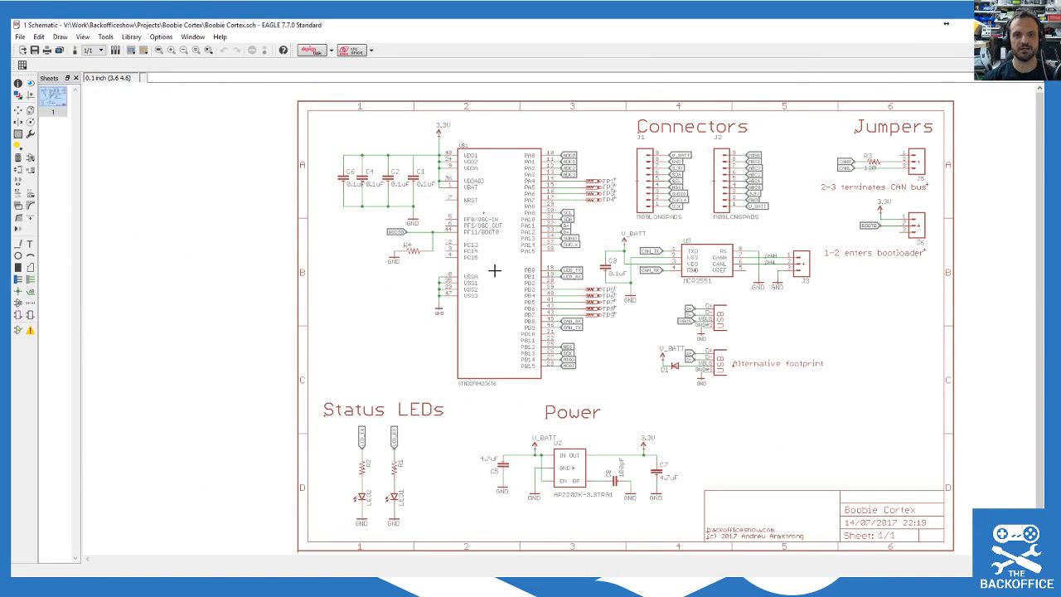
scroll(494, 273, "up", 1)
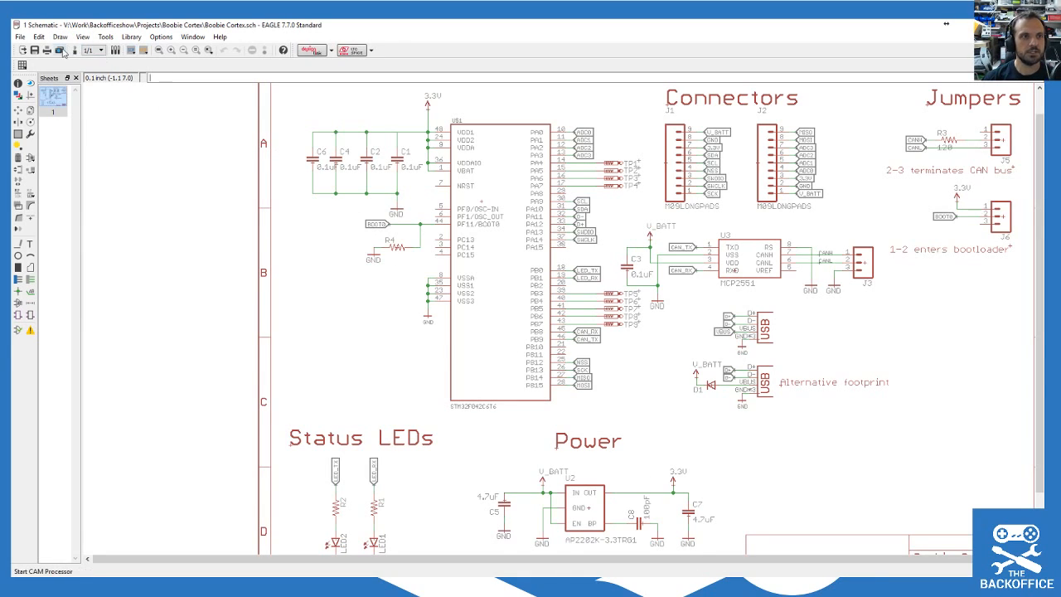
Step: Switch from the schematic to the Boobie Cortex board layout and show it in a maximized window
scroll(590, 243, "down", 3)
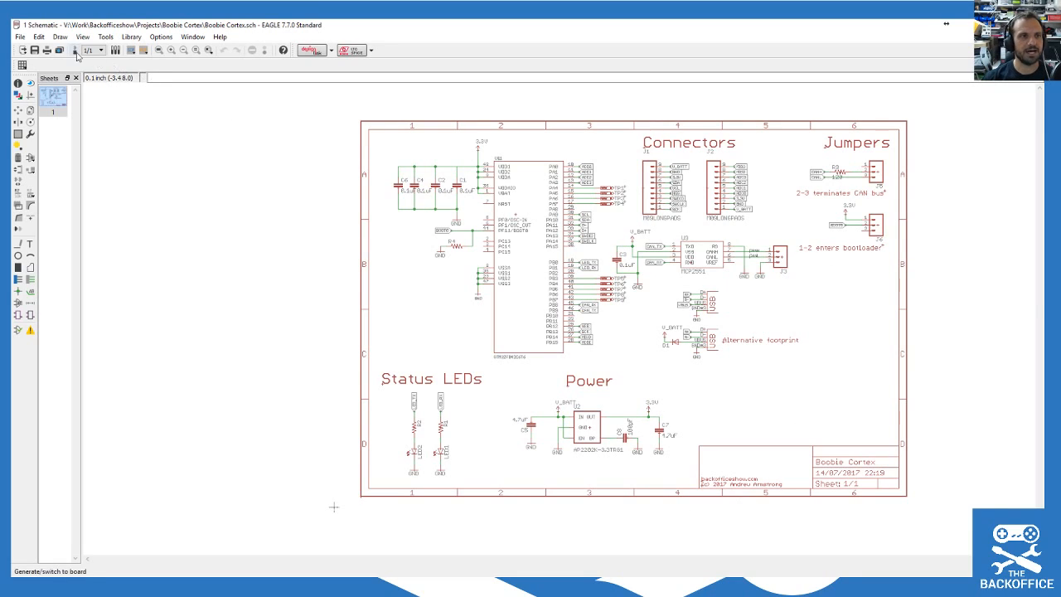
left_click(75, 52)
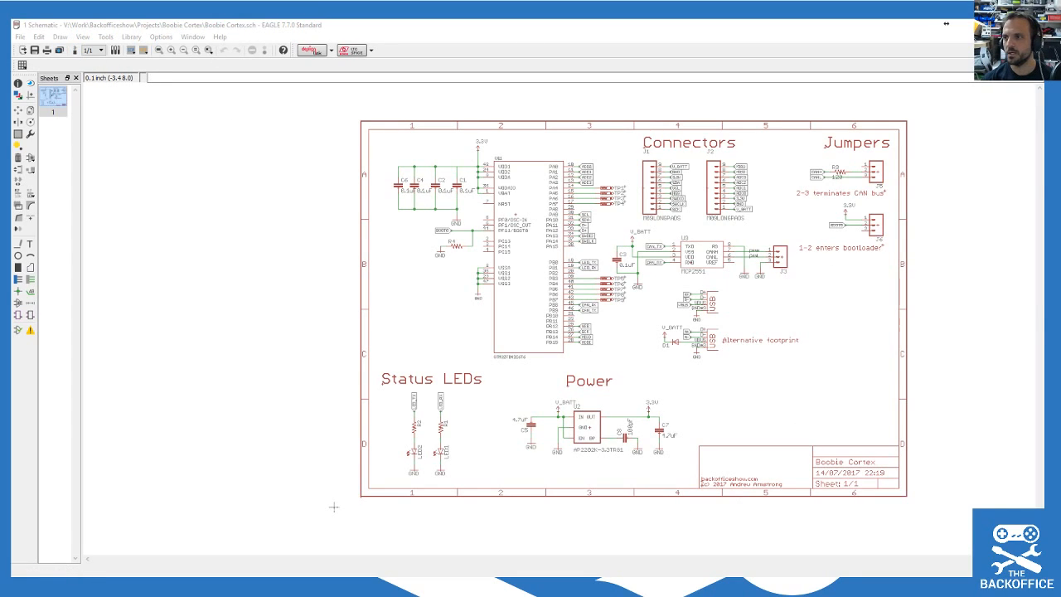
left_click_drag(643, 166, 473, 154)
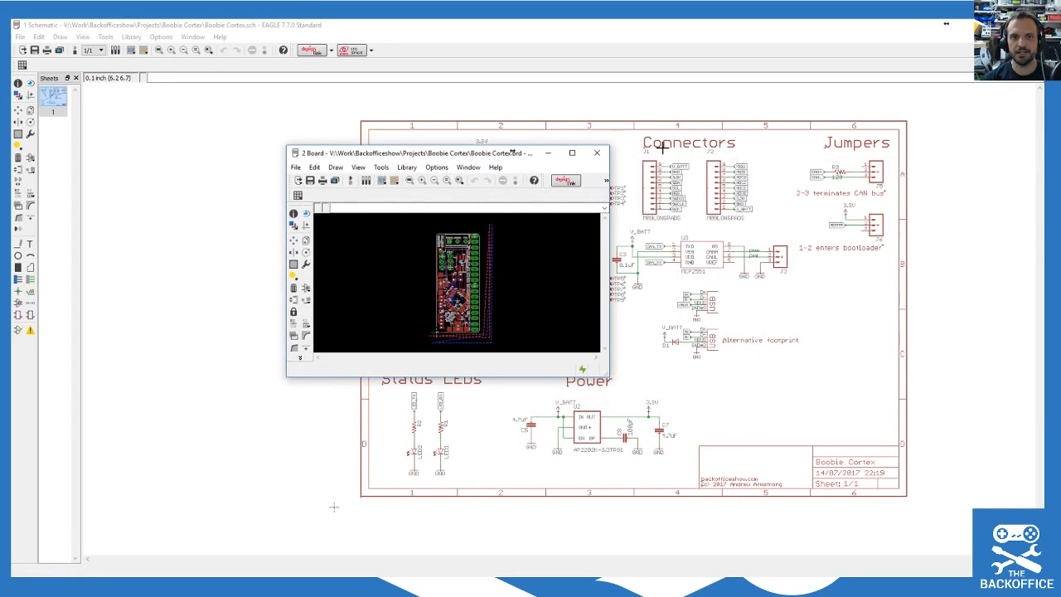
left_click(572, 155)
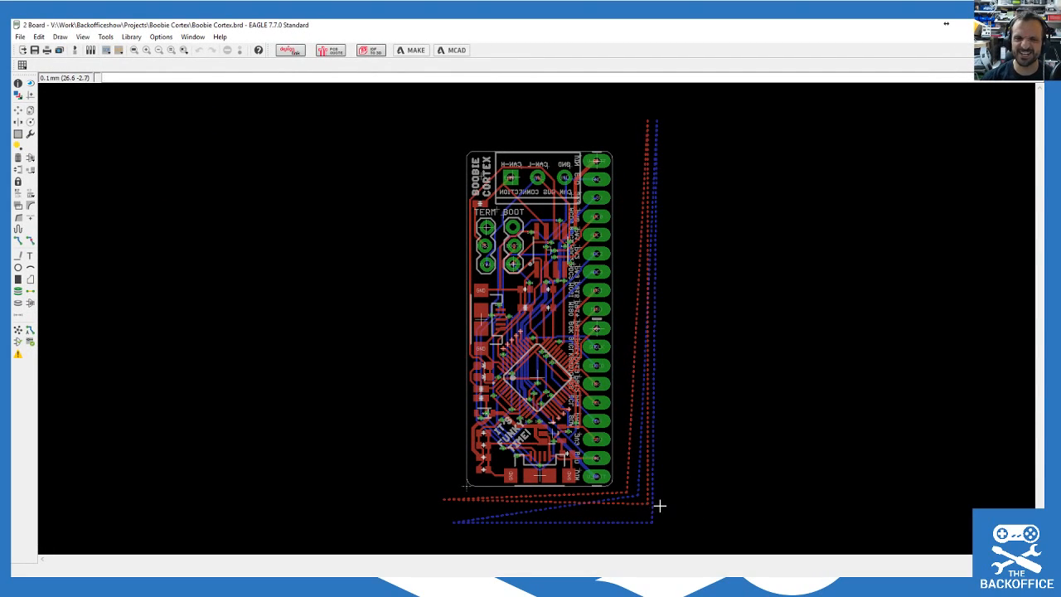
Step: Examine the overall board layout, including the microcontroller area and the USB connector footprint at the board's lower edge
scroll(670, 504, "up", 2)
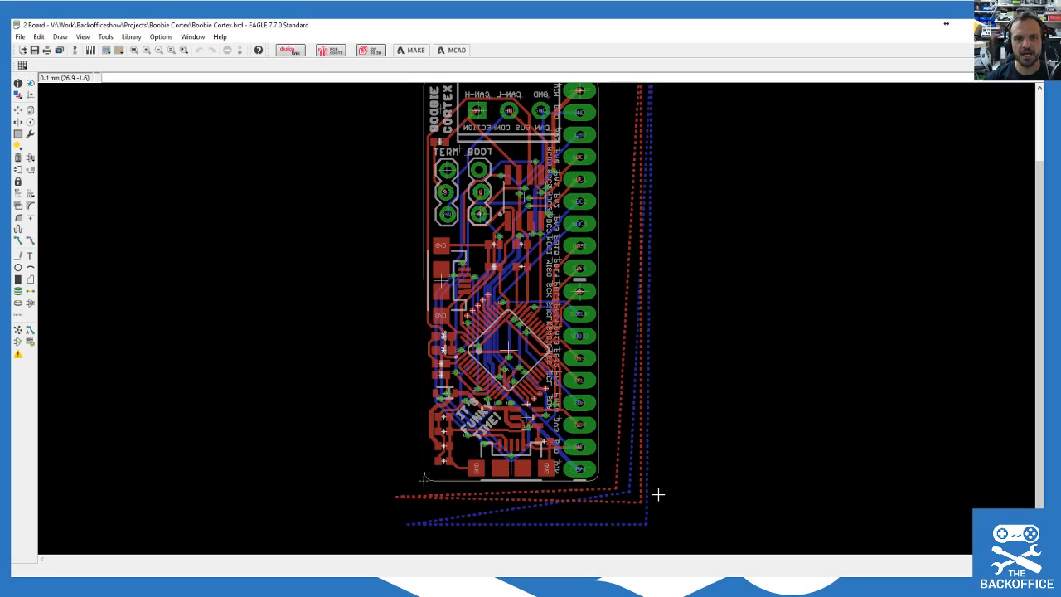
scroll(658, 495, "down", 1)
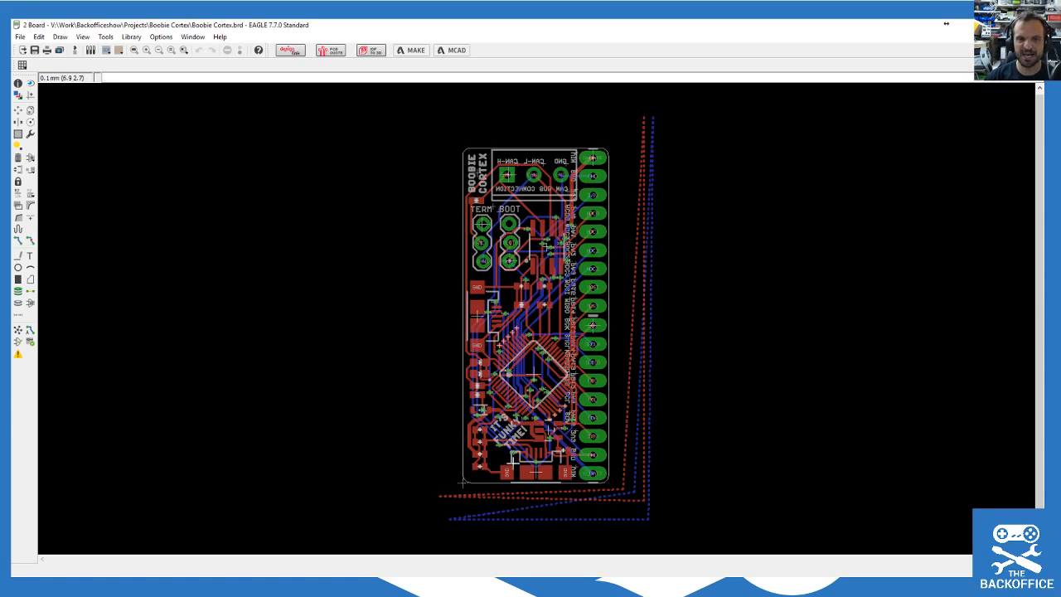
scroll(508, 501, "up", 1)
scroll(482, 484, "up", 2)
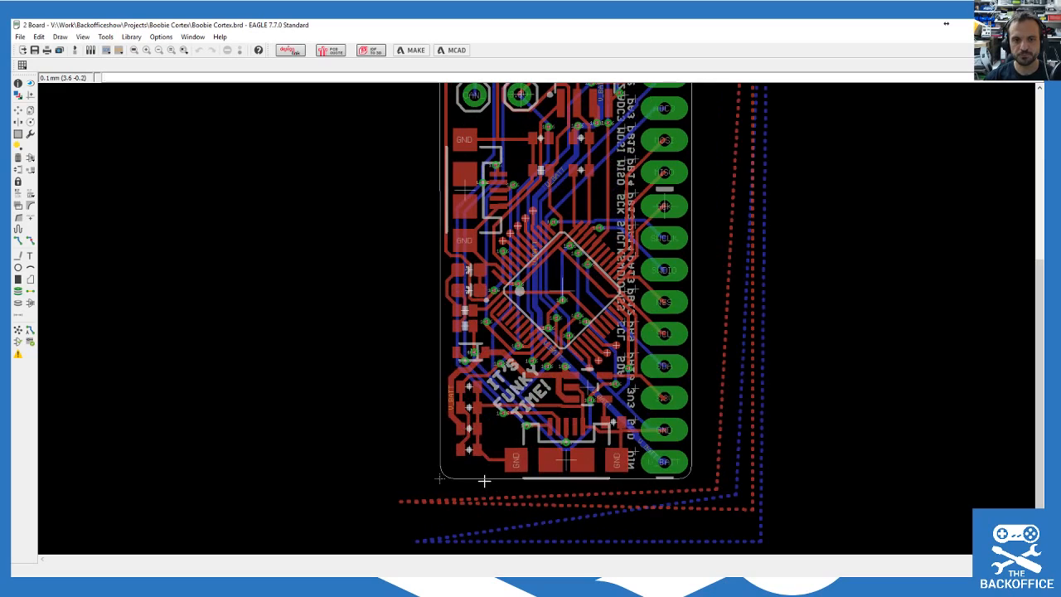
scroll(399, 271, "down", 2)
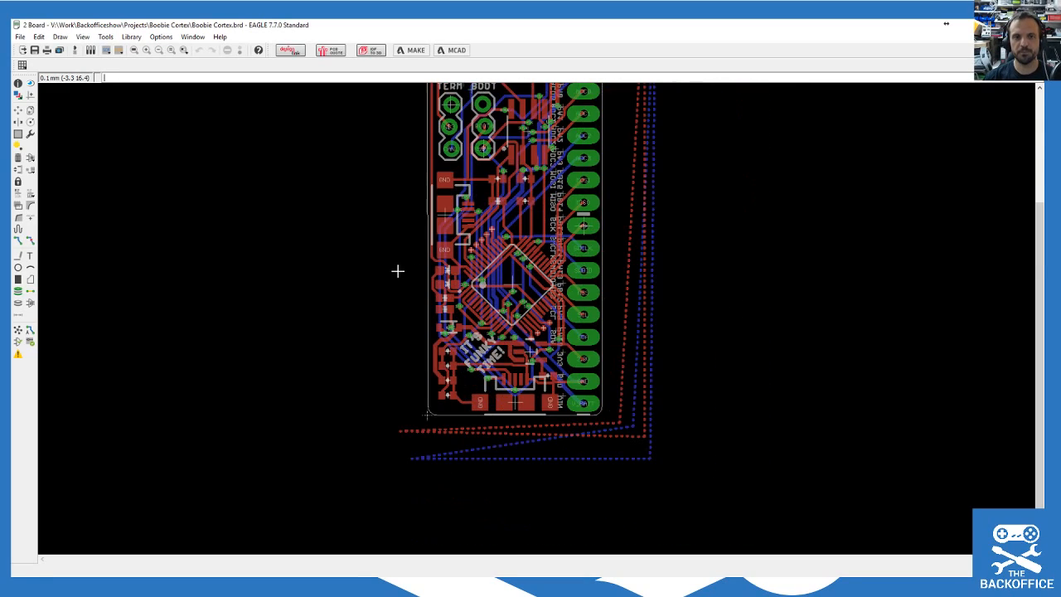
scroll(635, 478, "down", 2)
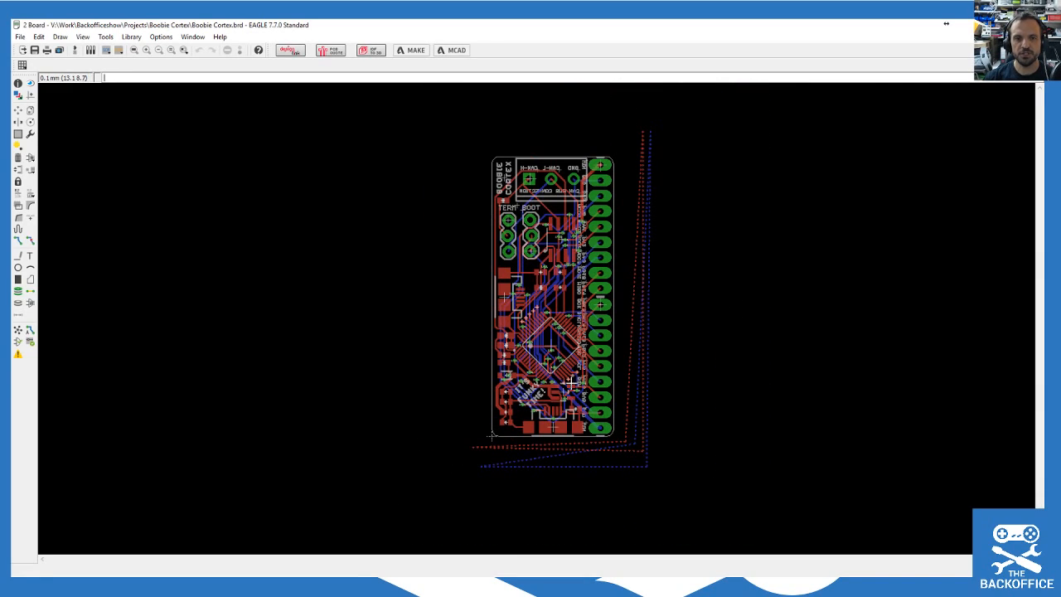
scroll(572, 382, "up", 1)
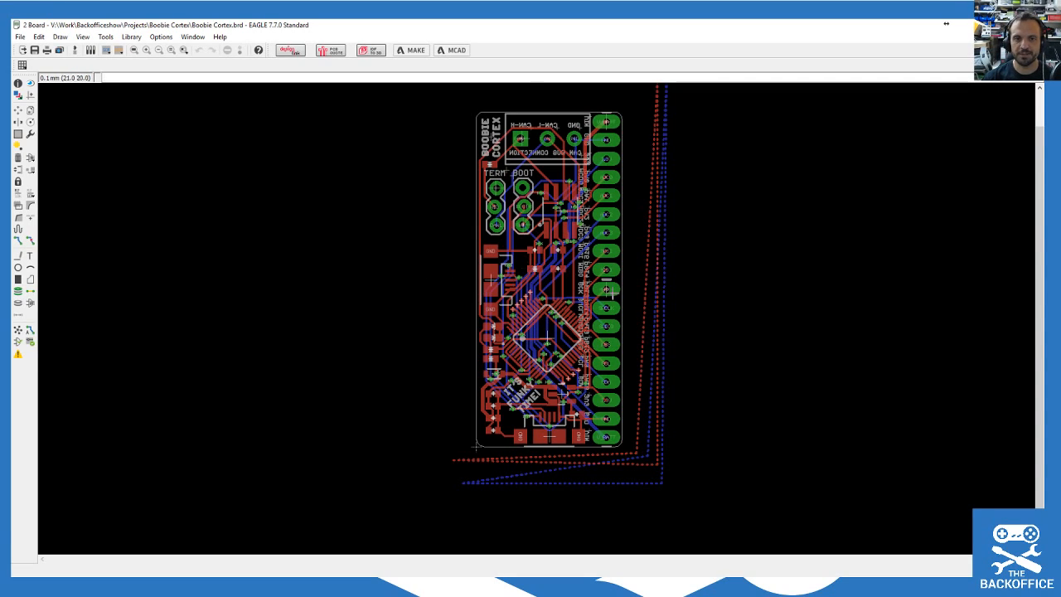
scroll(630, 315, "up", 1)
scroll(613, 415, "up", 2)
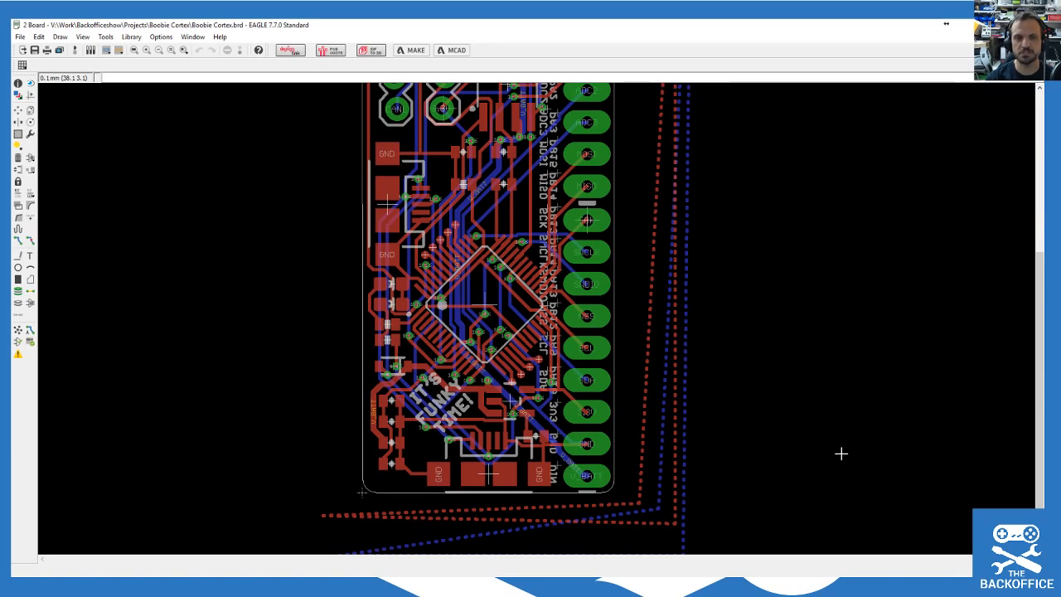
Step: Examine the row of labelled pads along the board's long edge and the traces linking them to the microcontroller
left_click(1040, 533)
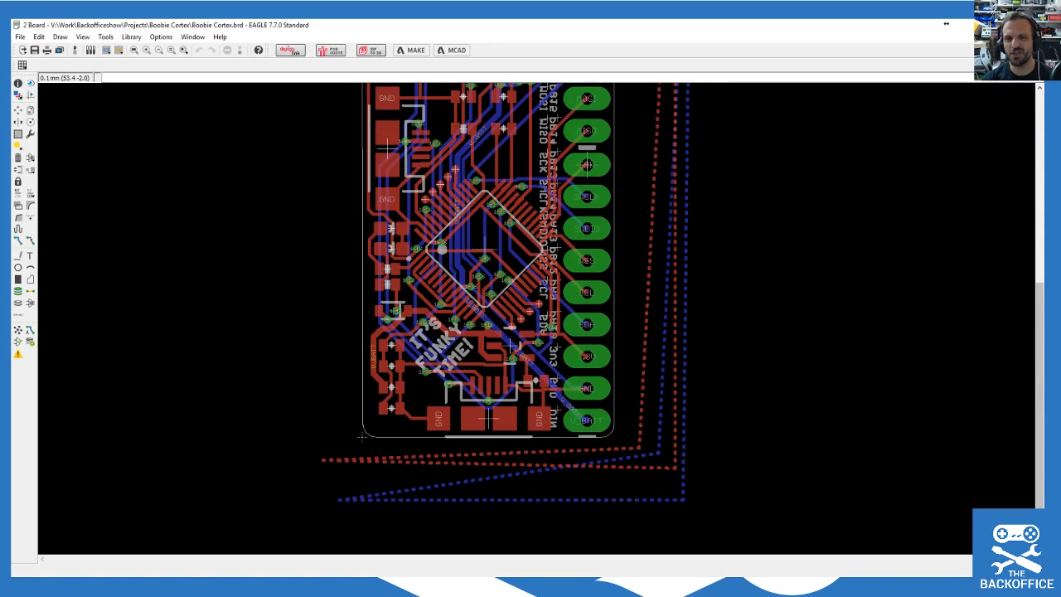
scroll(949, 470, "up", 1)
scroll(948, 470, "down", 3)
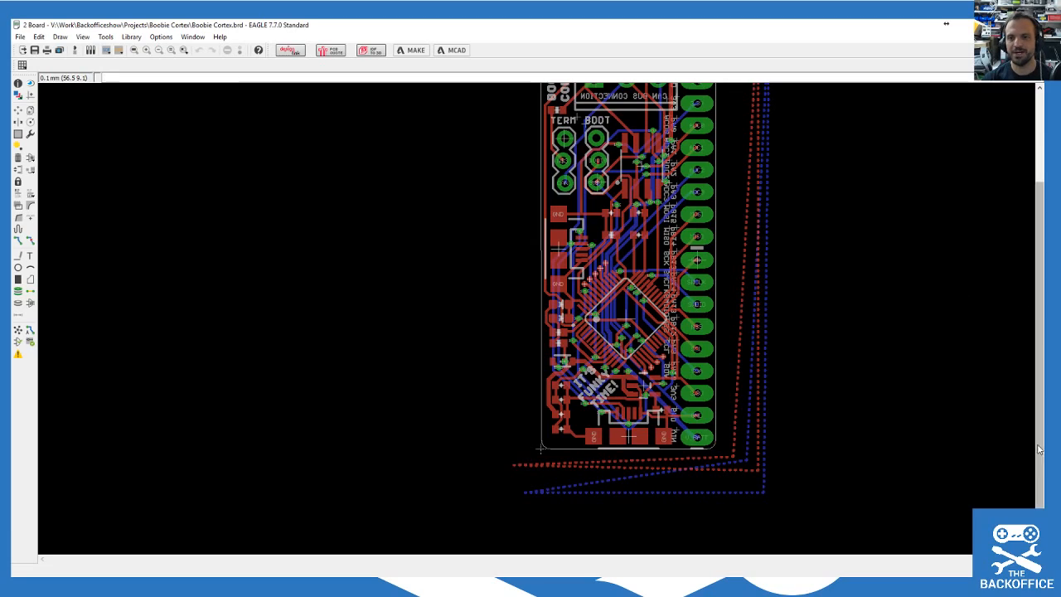
left_click_drag(1038, 361, 1039, 304)
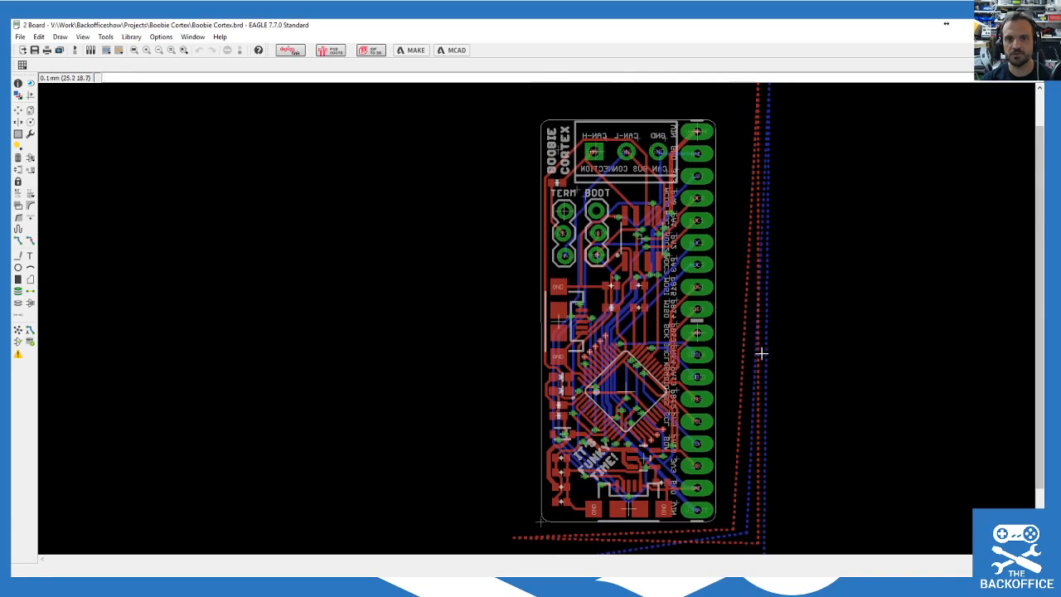
scroll(715, 376, "up", 1)
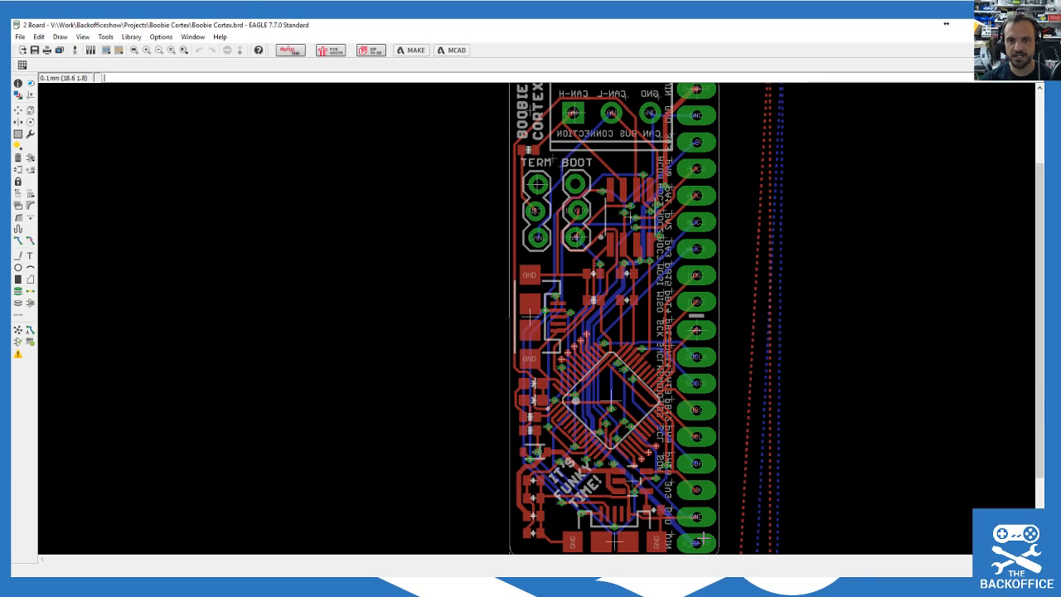
scroll(719, 517, "up", 1)
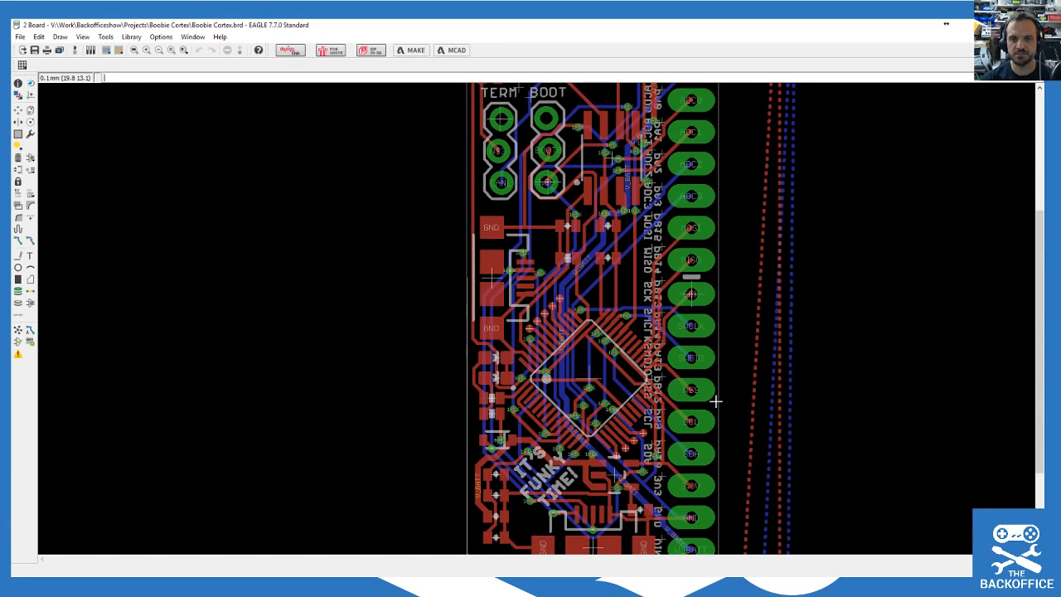
scroll(701, 514, "up", 2)
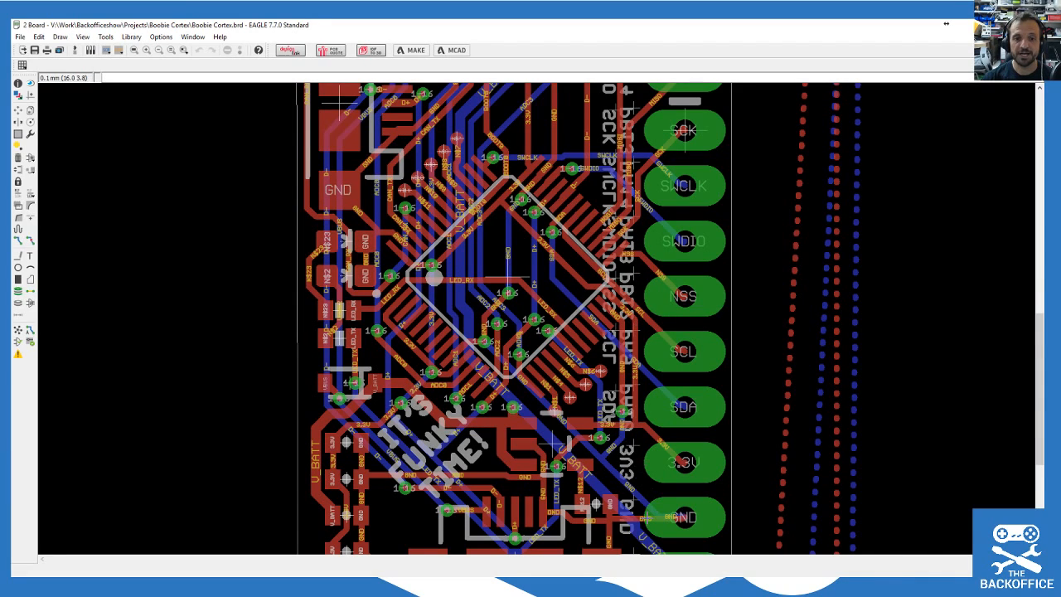
left_click_drag(1041, 440, 1039, 370)
scroll(711, 351, "down", 4)
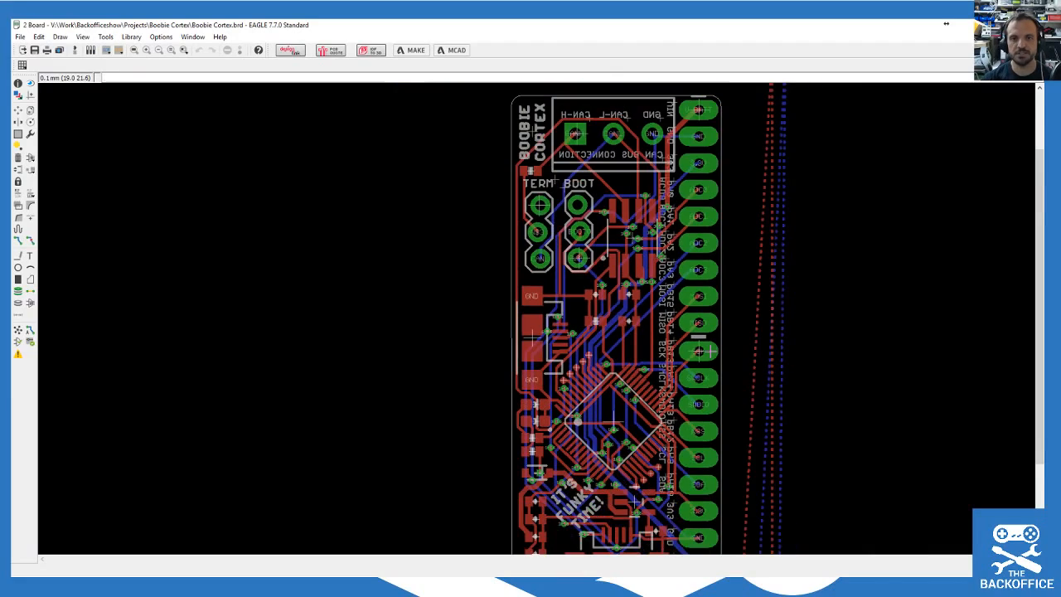
left_click_drag(1042, 390, 1041, 403)
scroll(793, 349, "down", 1)
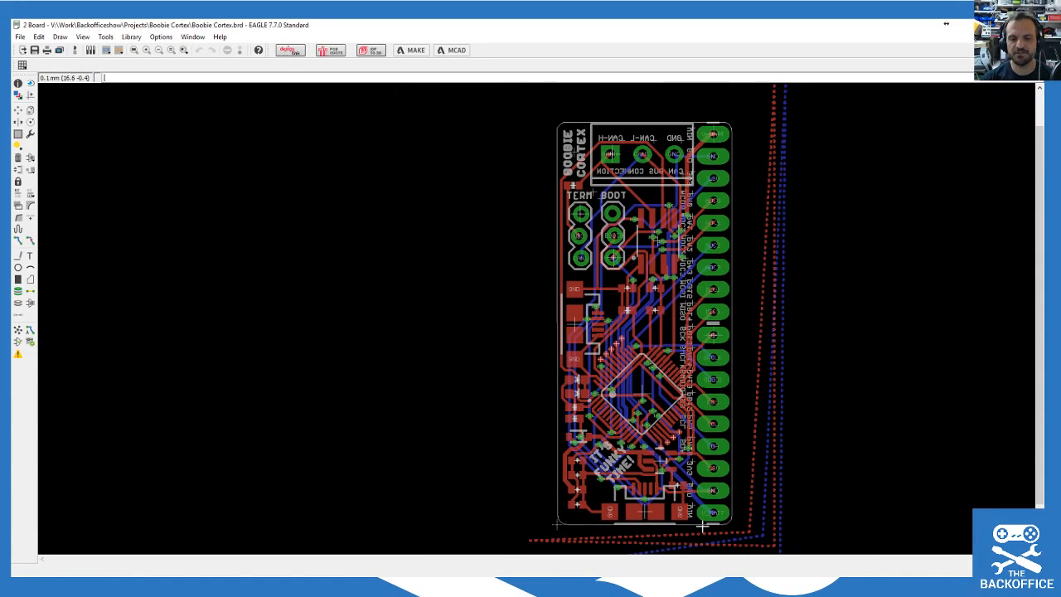
Step: Select the TERM and BOOT jumpers together with the nearby components and traces as a group
scroll(737, 362, "up", 1)
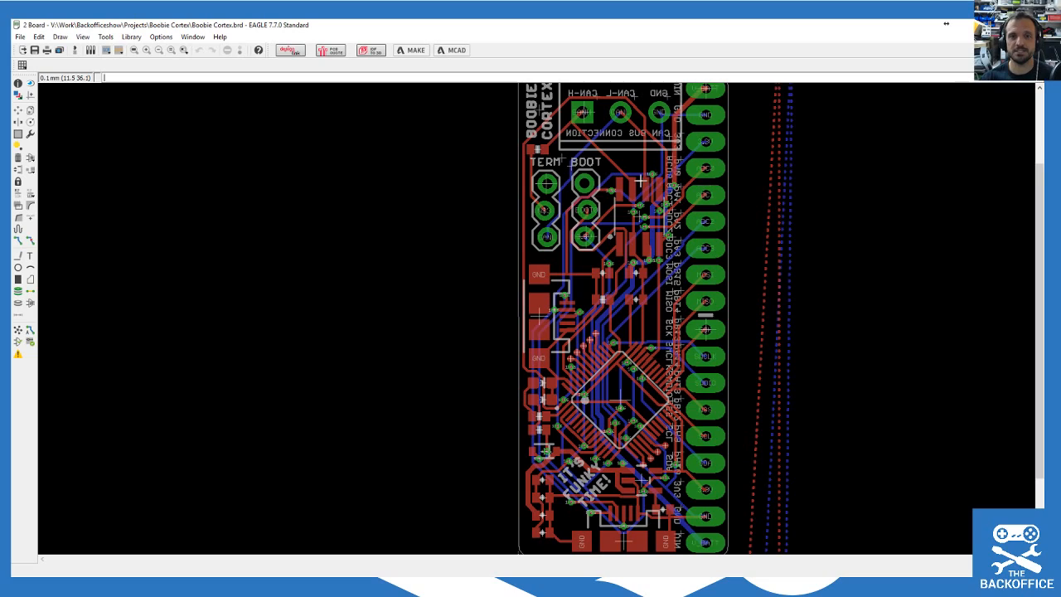
scroll(641, 175, "up", 2)
left_click(18, 133)
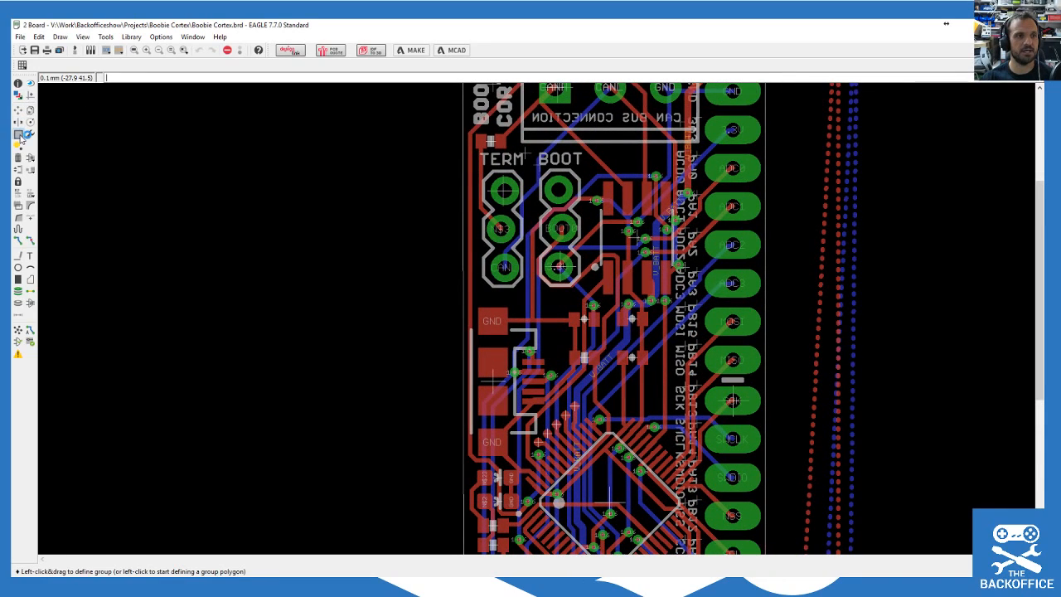
left_click_drag(392, 139, 703, 350)
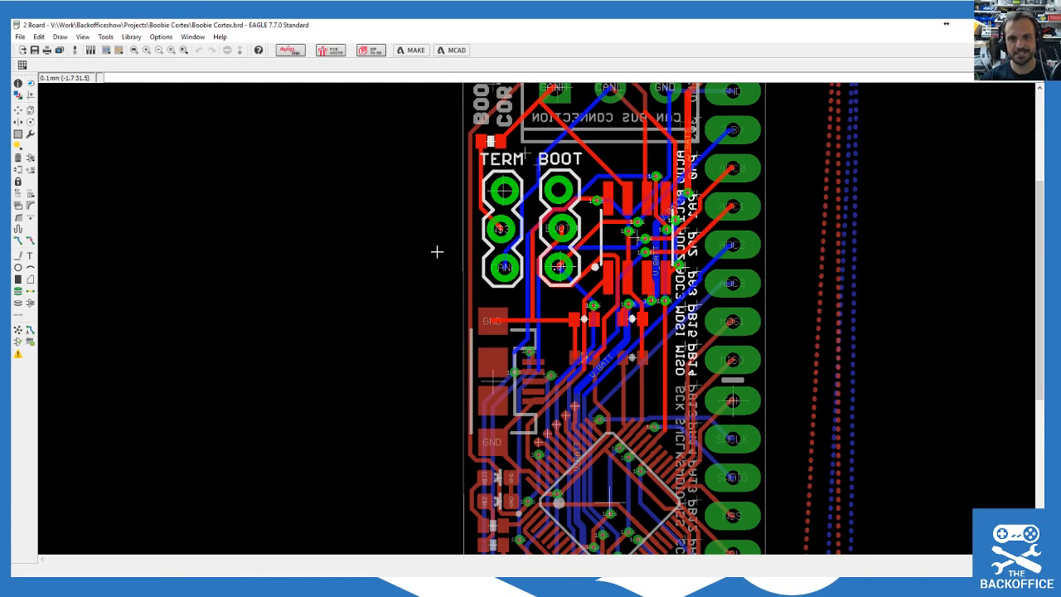
Step: Clear the group selection around the TERM and BOOT jumpers, leaving no group polygon drawn
left_click(18, 133)
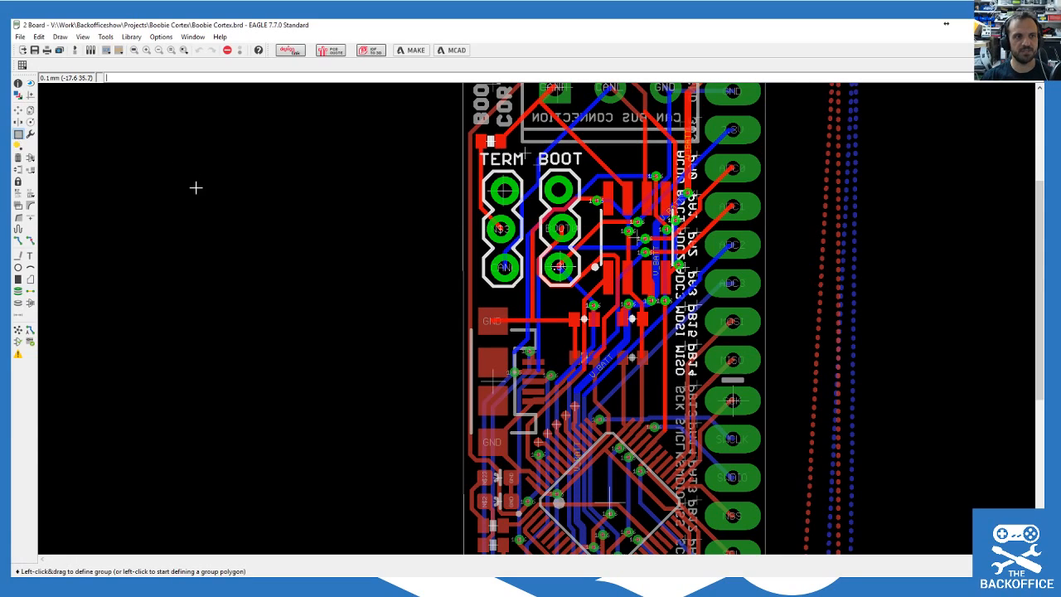
left_click(267, 254)
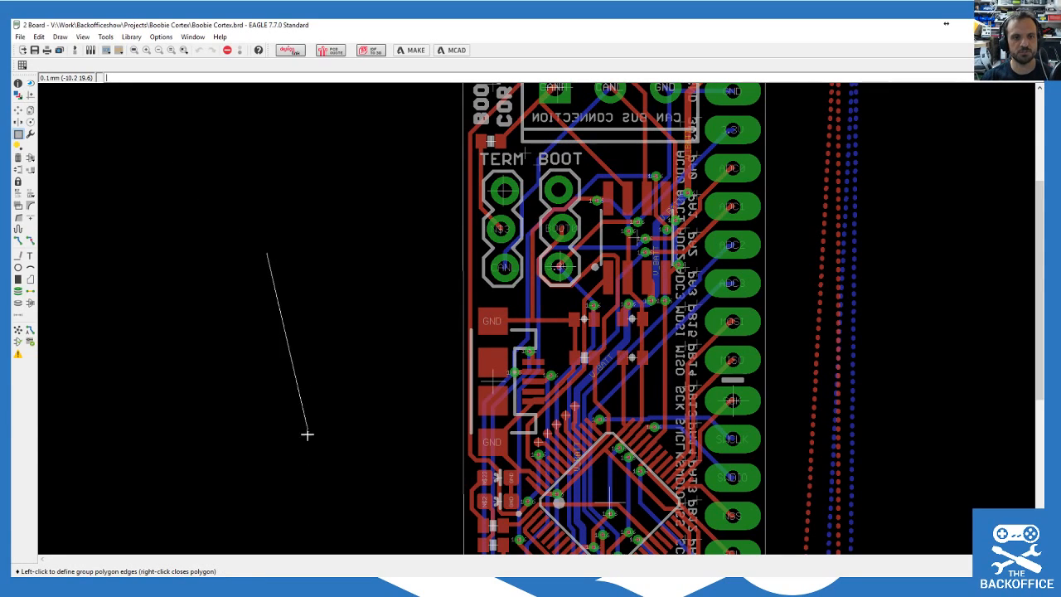
key("Escape")
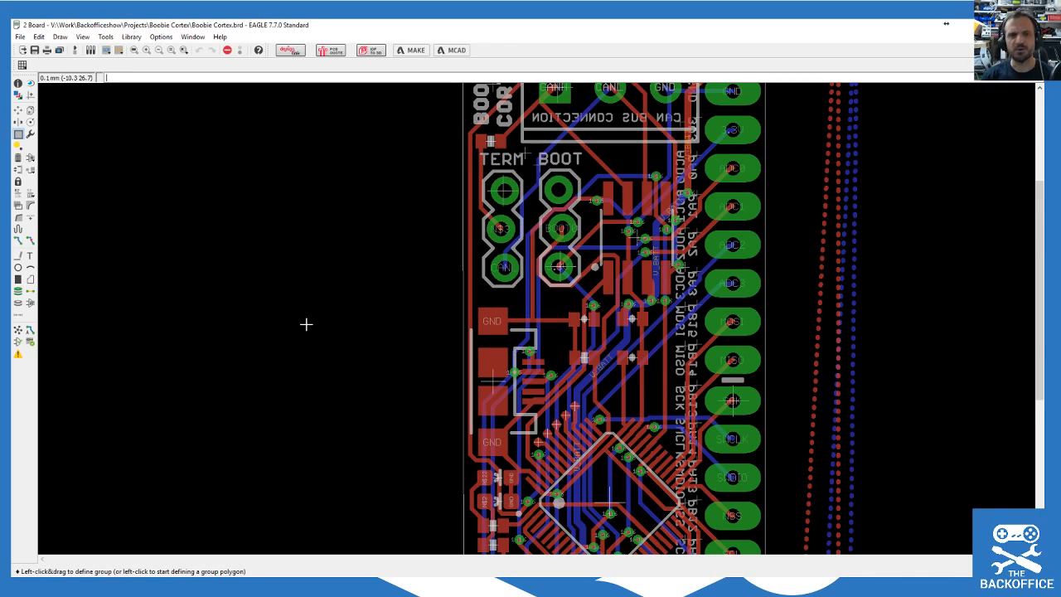
scroll(249, 290, "down", 4)
scroll(218, 450, "up", 3)
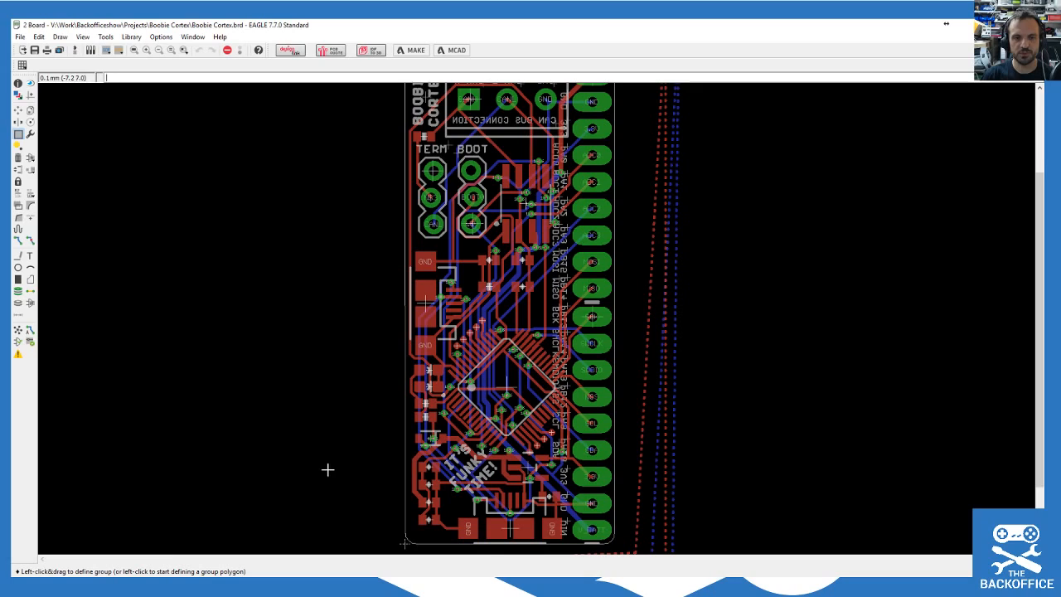
Step: Select the CAN_TX, GND and N$7 to N$11 traces beside the microcontroller's upper-left edge as a group
scroll(389, 527, "up", 3)
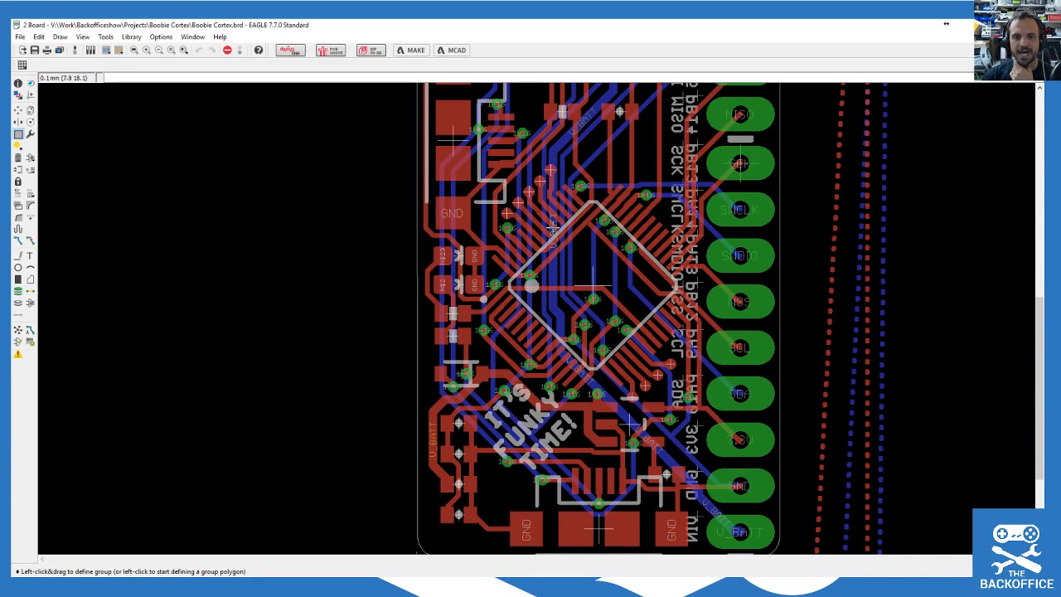
scroll(539, 211, "up", 2)
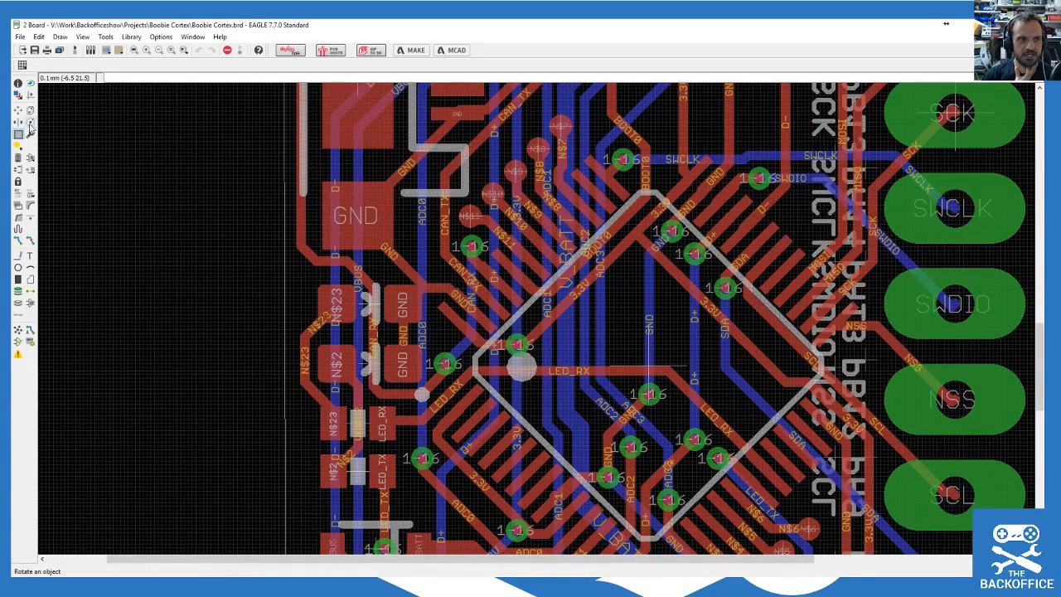
left_click_drag(245, 106, 567, 231)
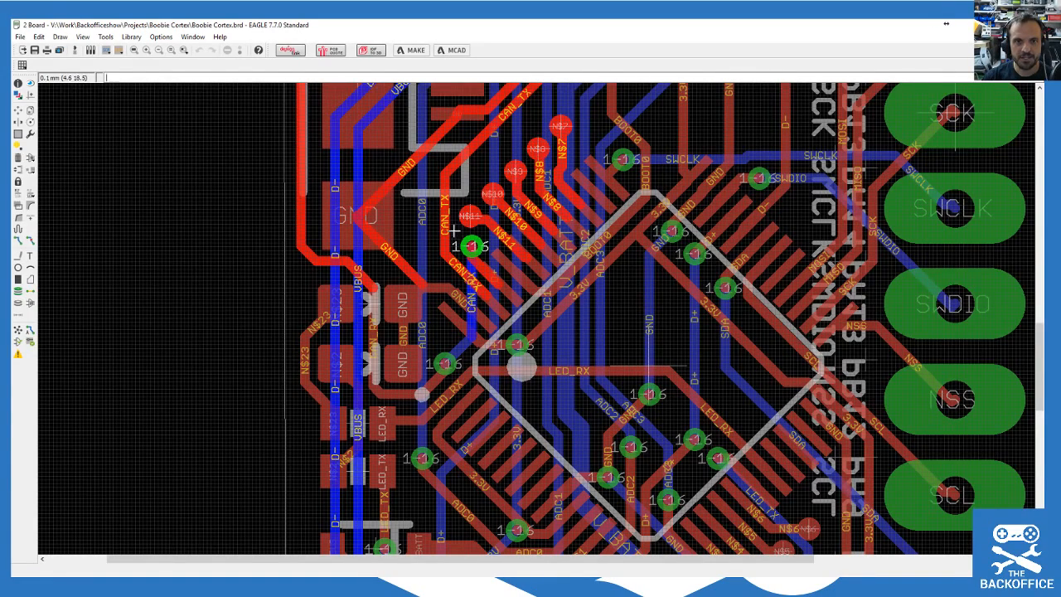
Step: Examine the test pads and fan-out traces around the microcontroller, including N$1 to N$6 and the ADC, 3.3V and V_BATT routing
scroll(593, 353, "down", 5)
scroll(593, 352, "up", 6)
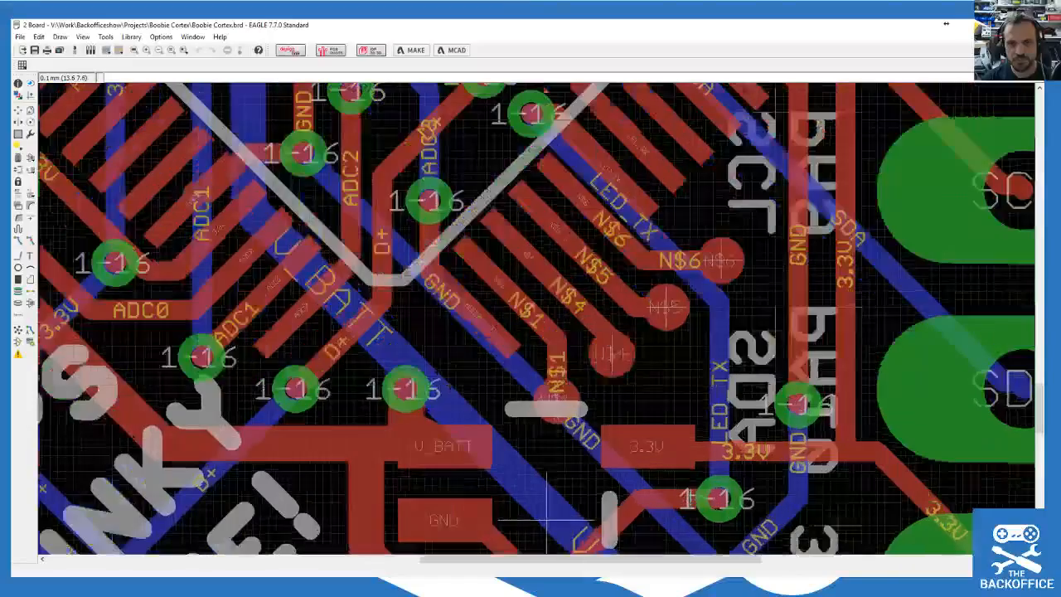
scroll(620, 396, "down", 4)
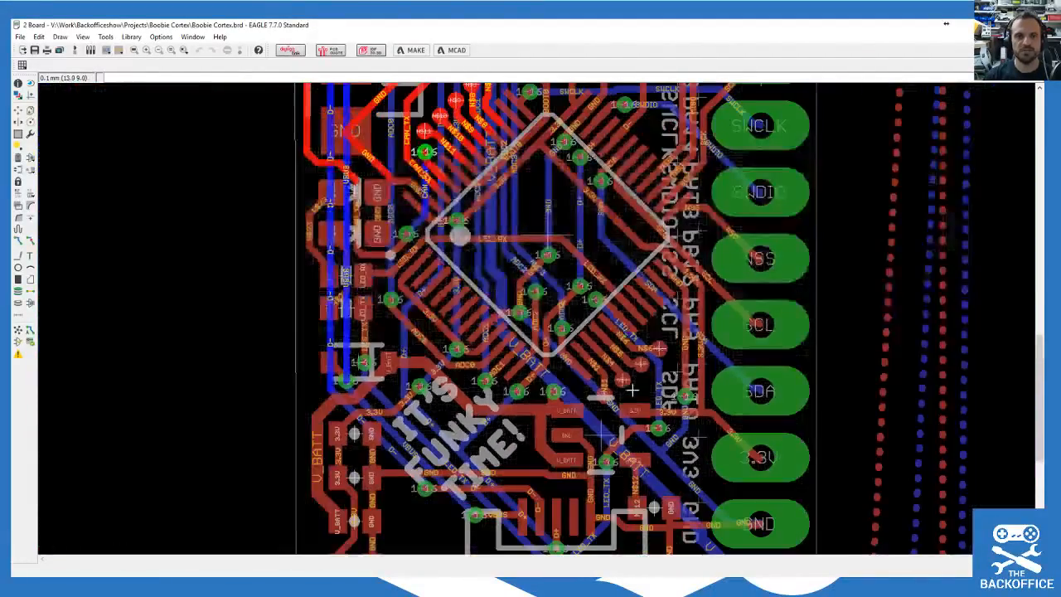
scroll(492, 102, "up", 1)
scroll(581, 202, "down", 2)
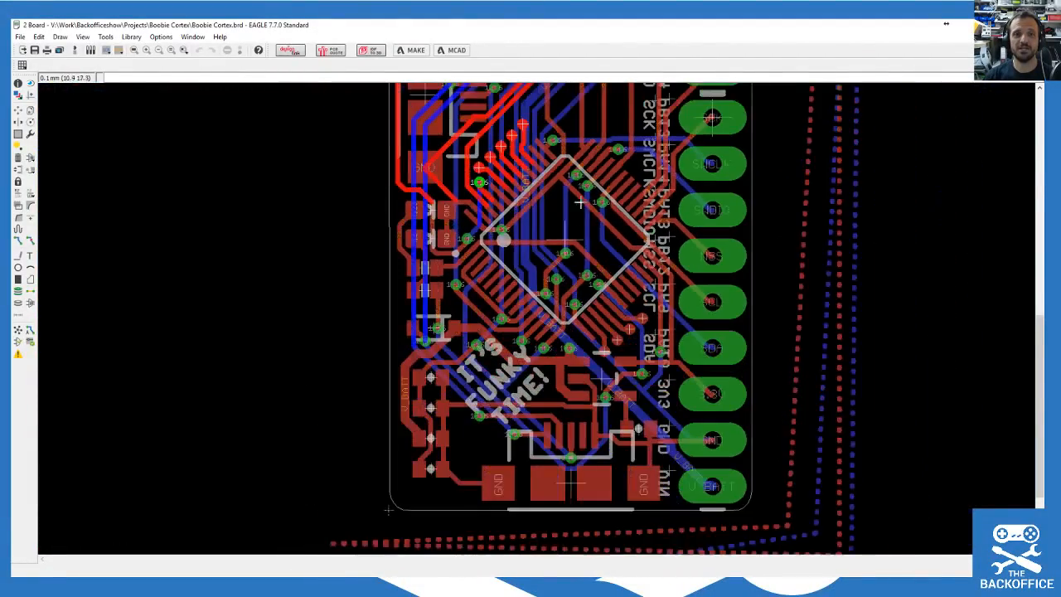
scroll(564, 161, "up", 1)
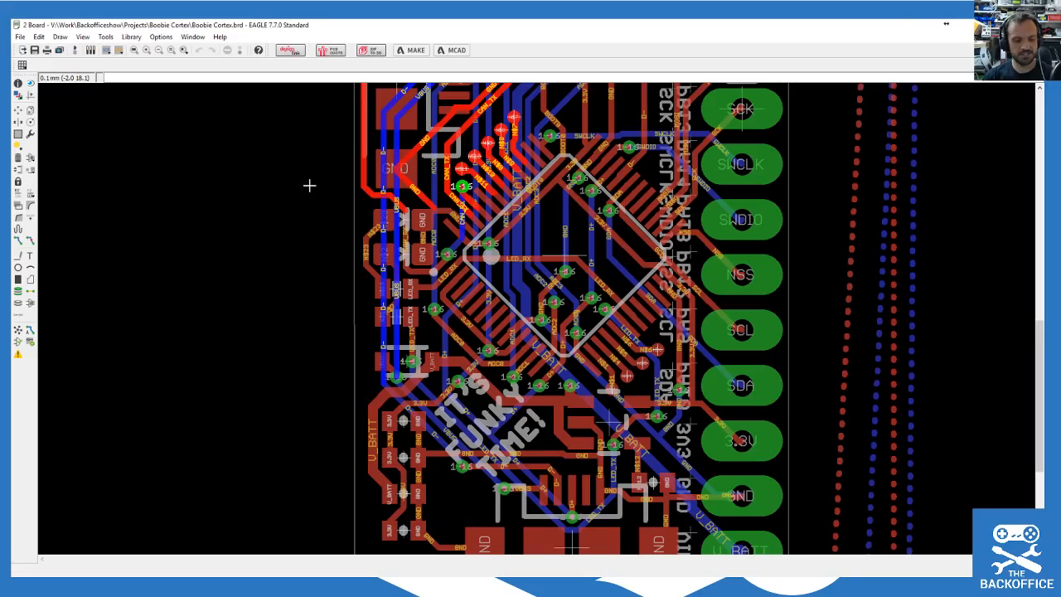
scroll(500, 358, "up", 2)
scroll(433, 282, "up", 1)
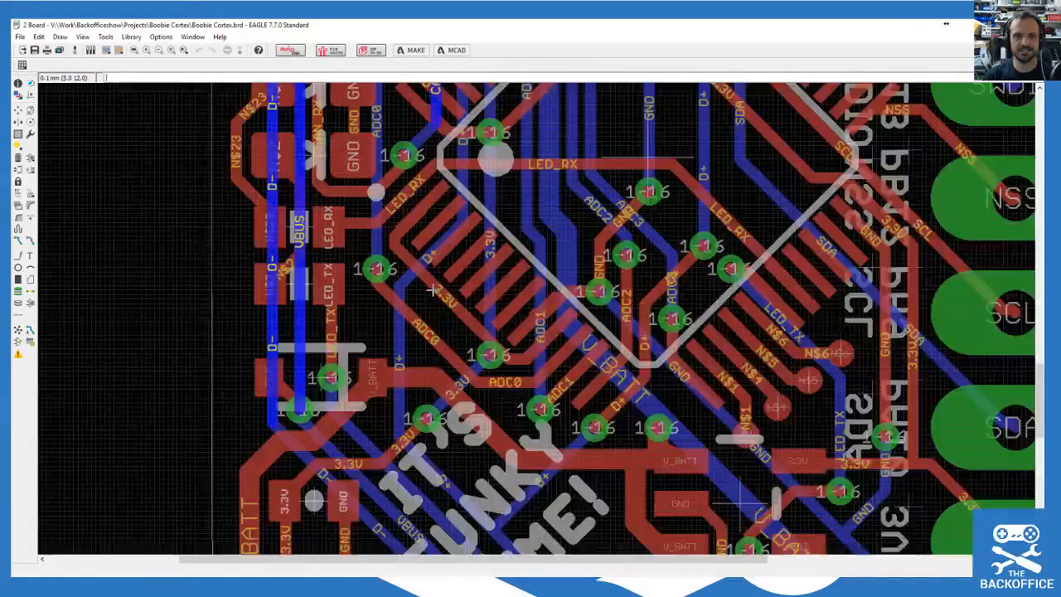
scroll(433, 289, "up", 1)
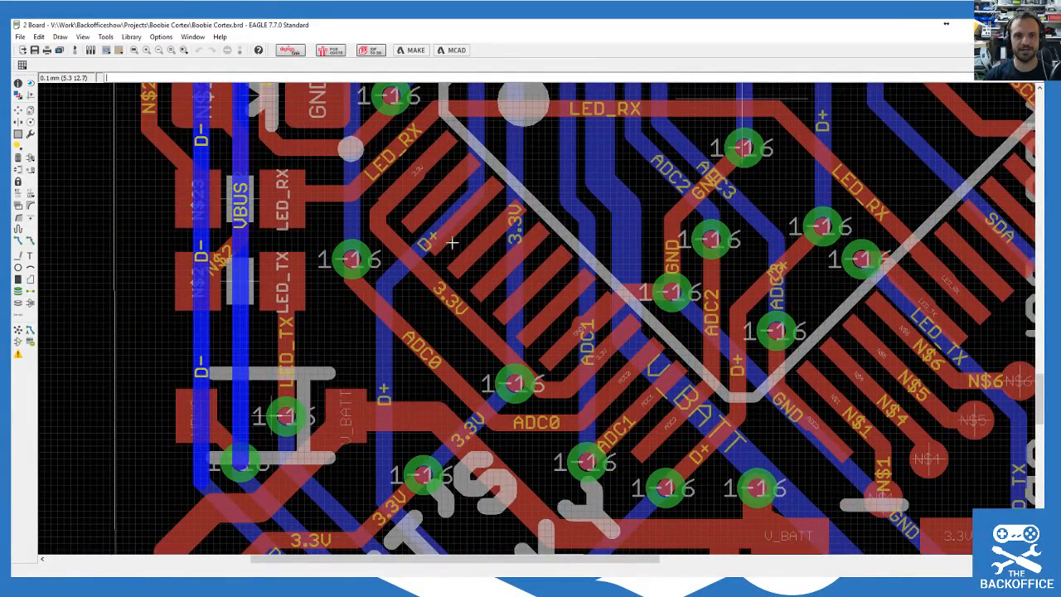
scroll(488, 383, "up", 2)
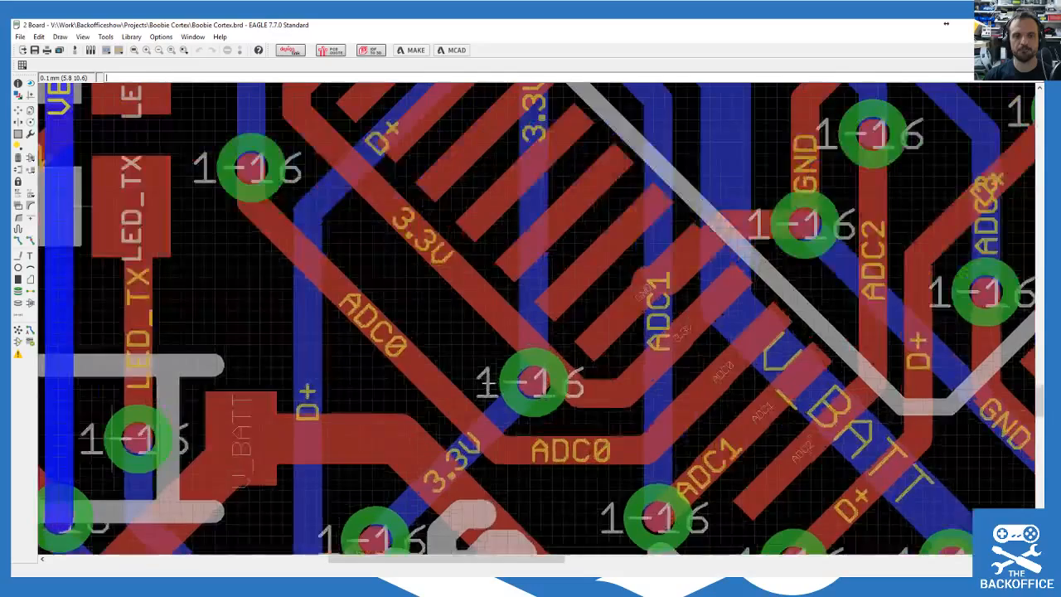
scroll(564, 383, "down", 3)
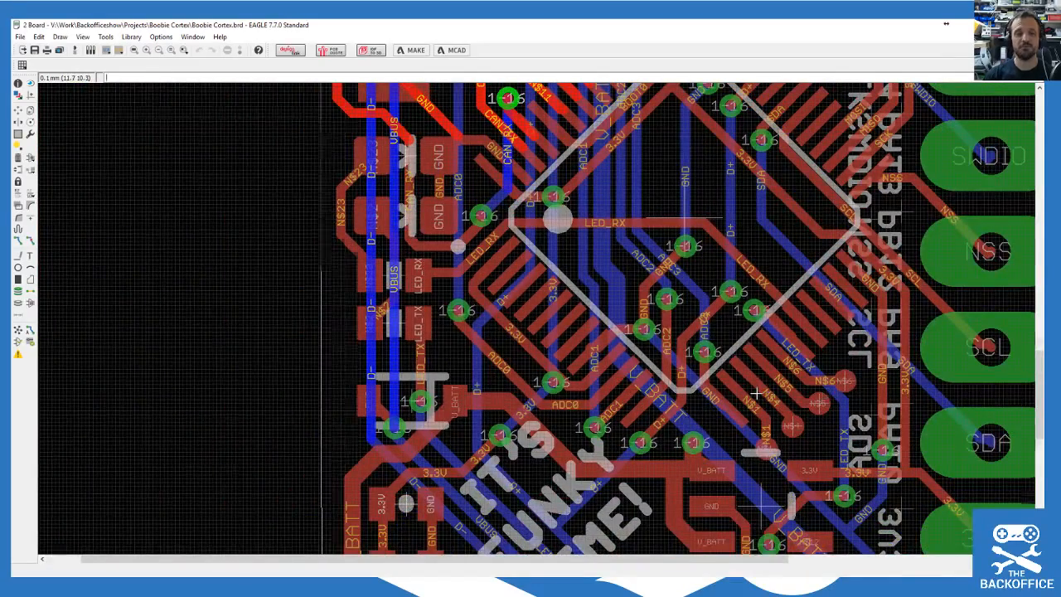
scroll(756, 395, "down", 2)
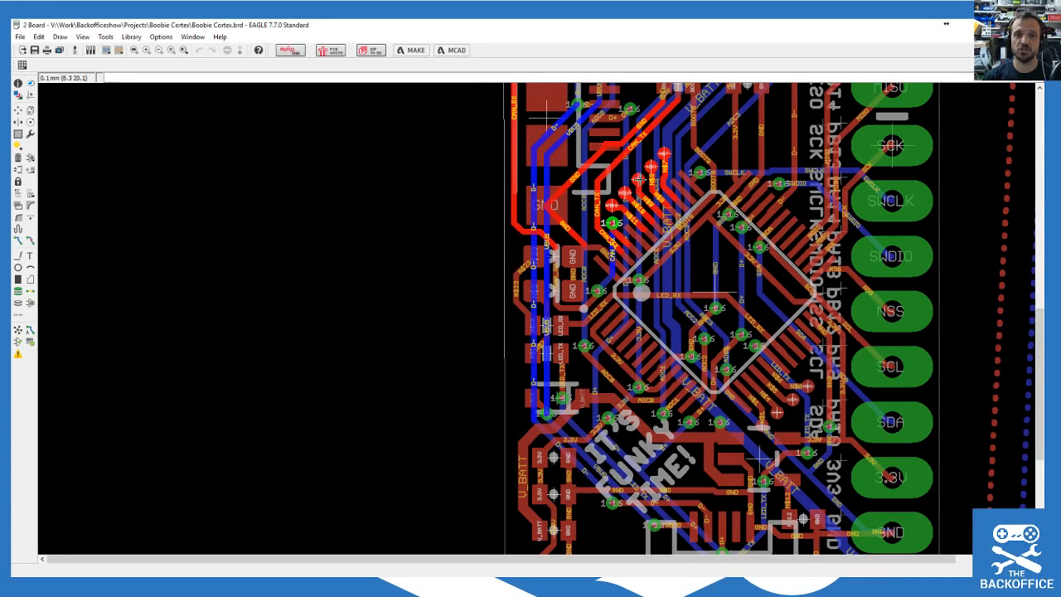
Step: View the properties of the CAN_RX wire near the GND pad, then close them without changes
left_click(18, 84)
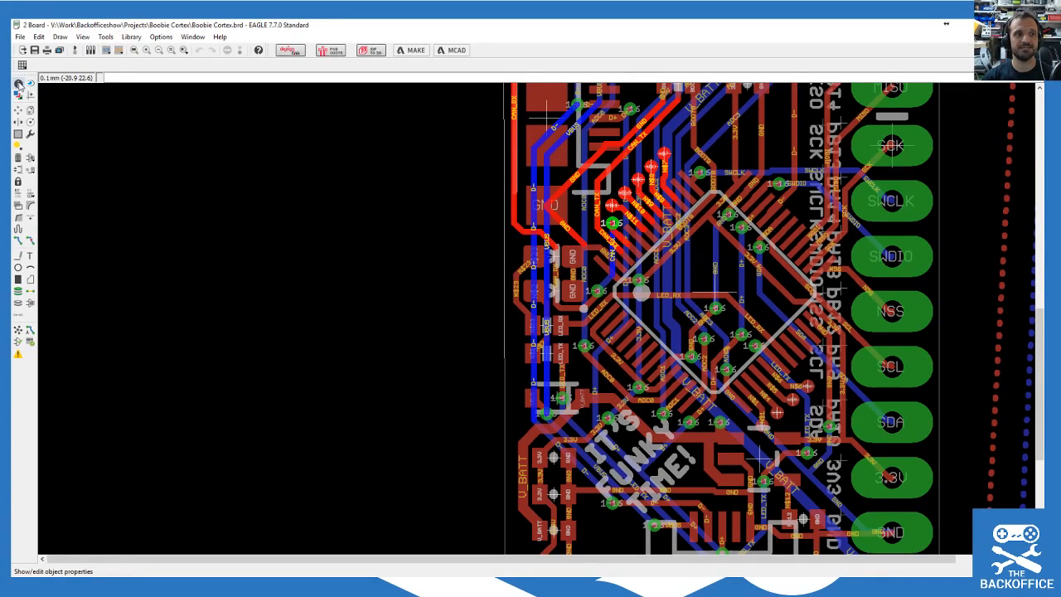
left_click(545, 199)
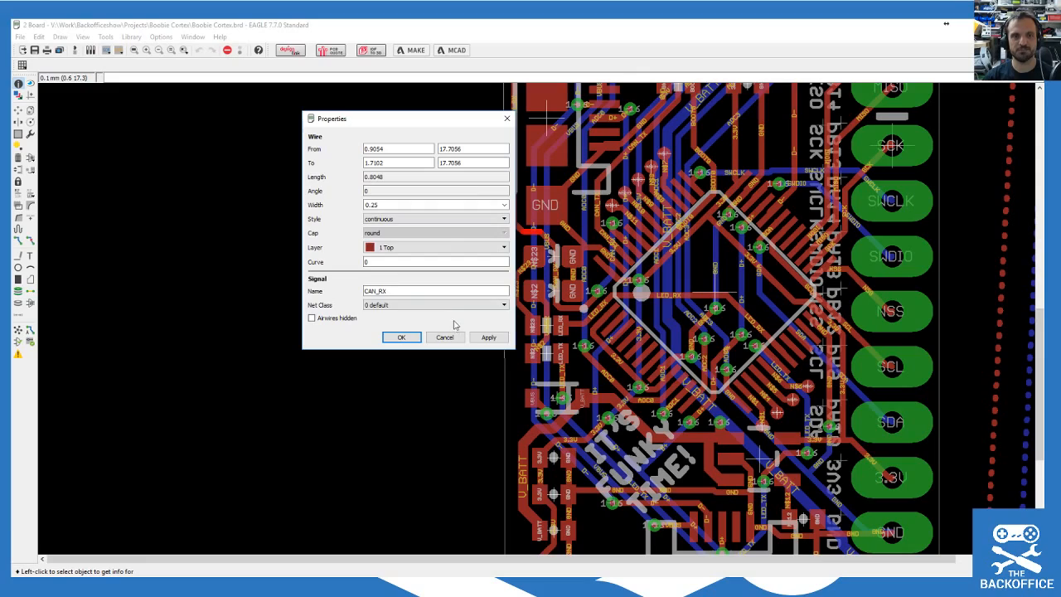
left_click(454, 332)
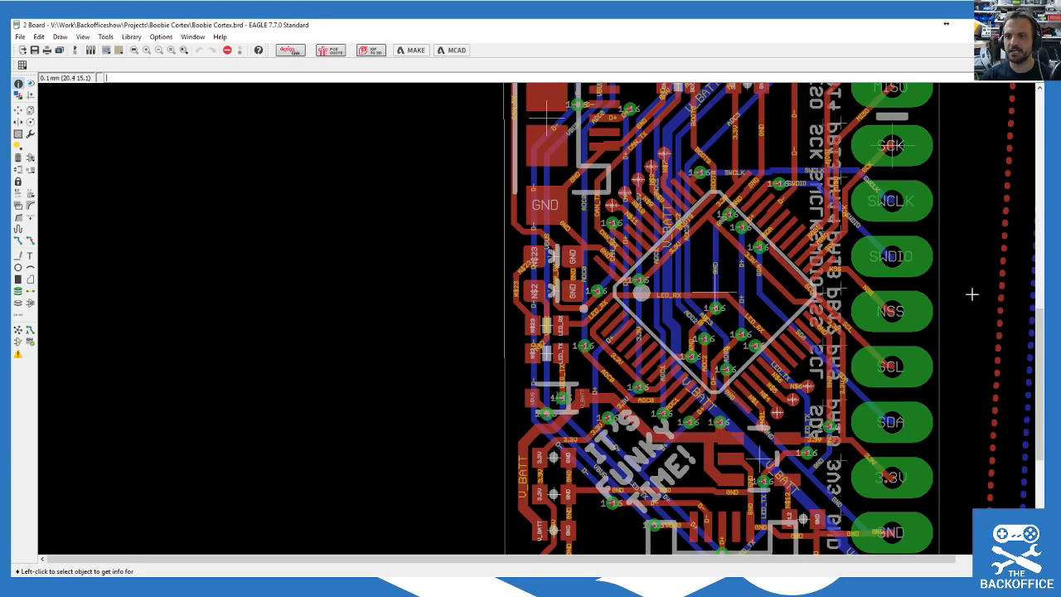
Step: Examine the N$7 to N$11 test pads and the ADC0 and LED traces beside the microcontroller
scroll(617, 170, "up", 5)
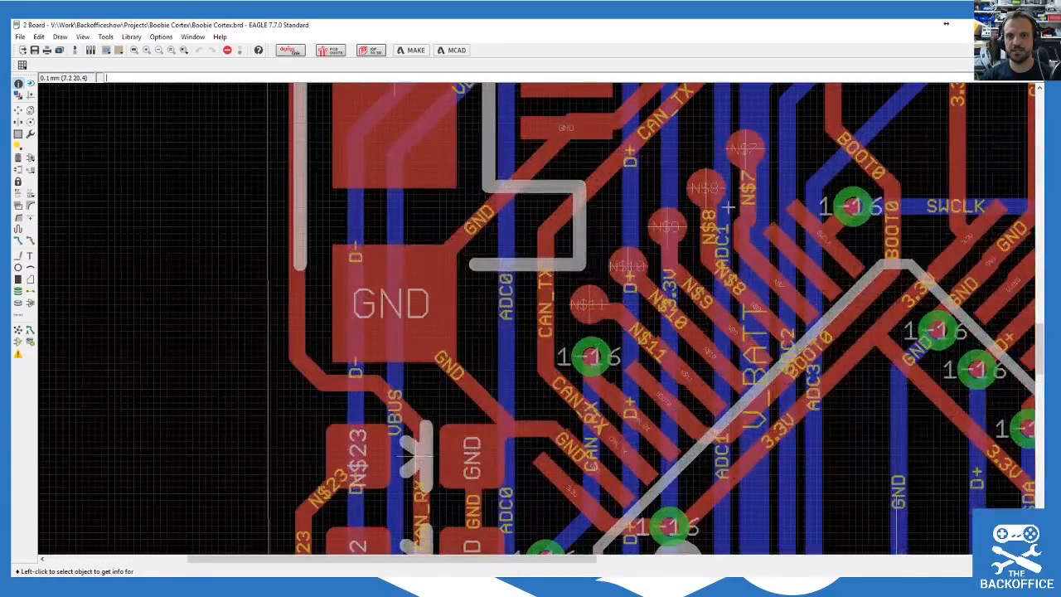
scroll(728, 206, "up", 2)
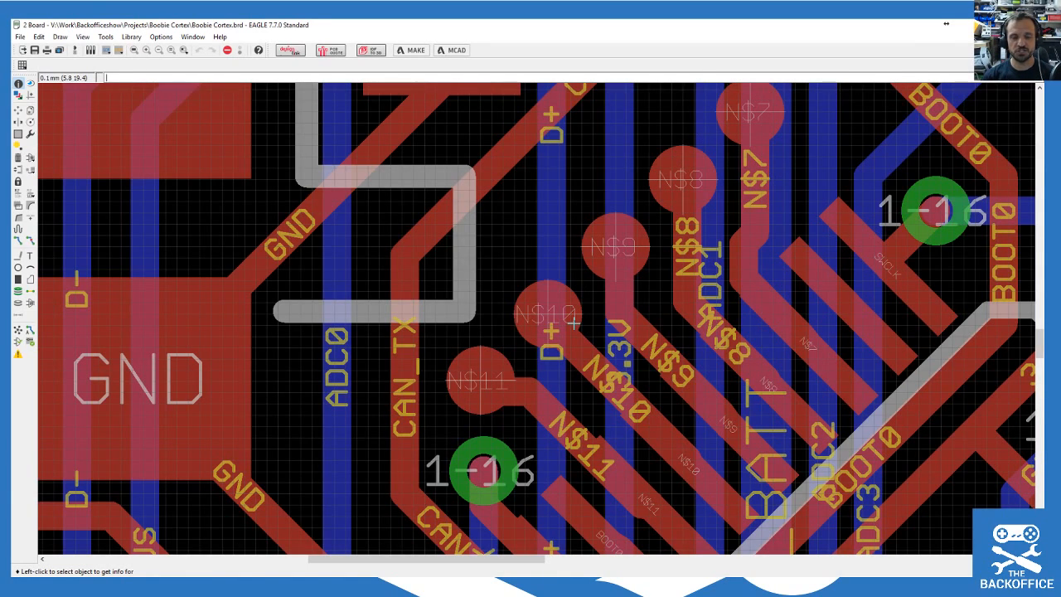
scroll(648, 219, "down", 10)
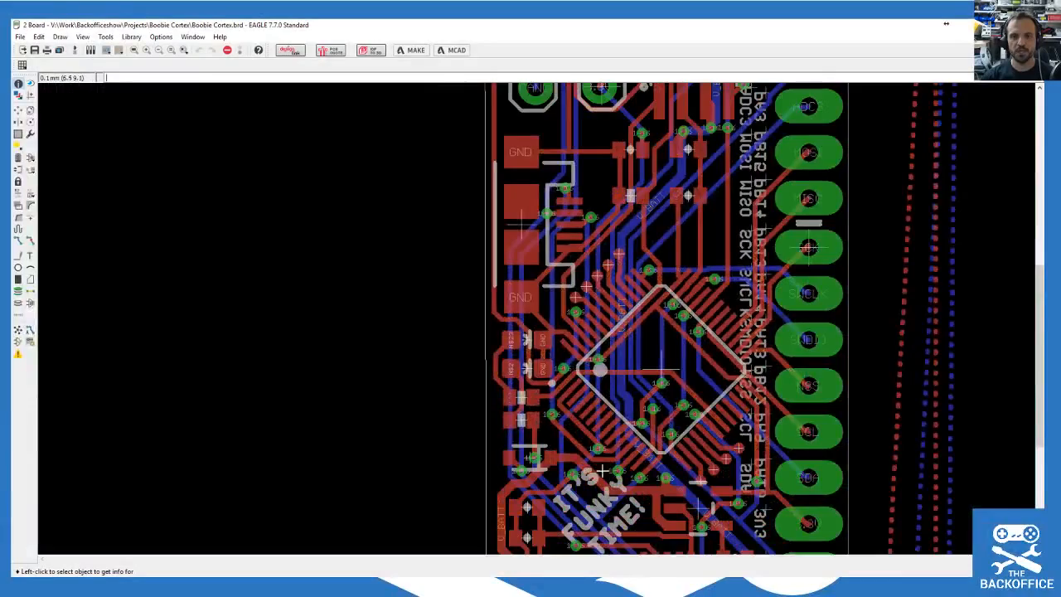
scroll(567, 318, "up", 4)
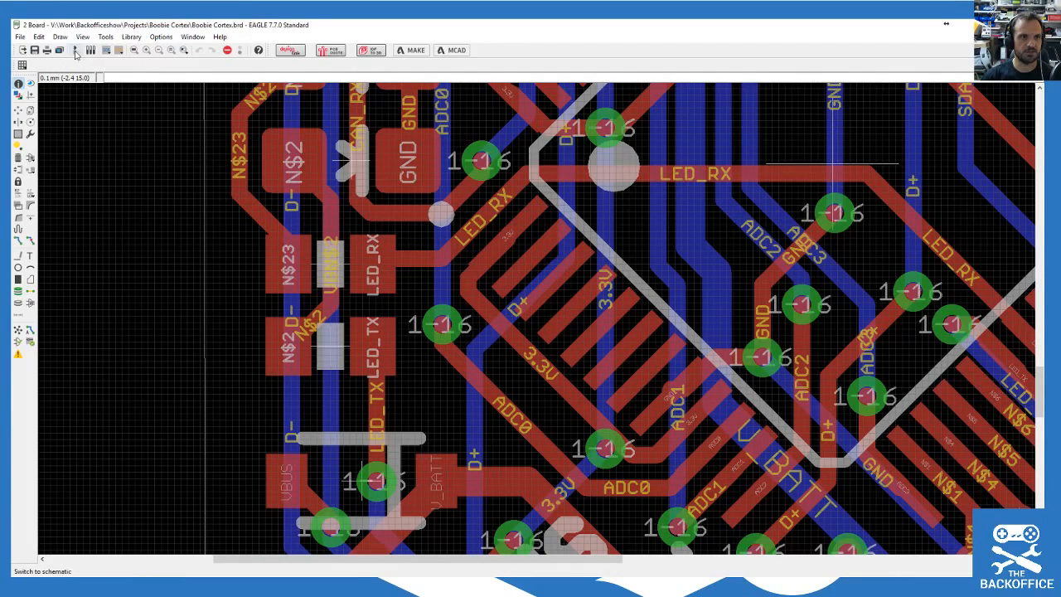
Step: Switch to the schematic and examine the microcontroller's NRST, oscillator, BOOT0 and PC13 to PC15 pins
left_click(74, 50)
scroll(539, 224, "up", 1)
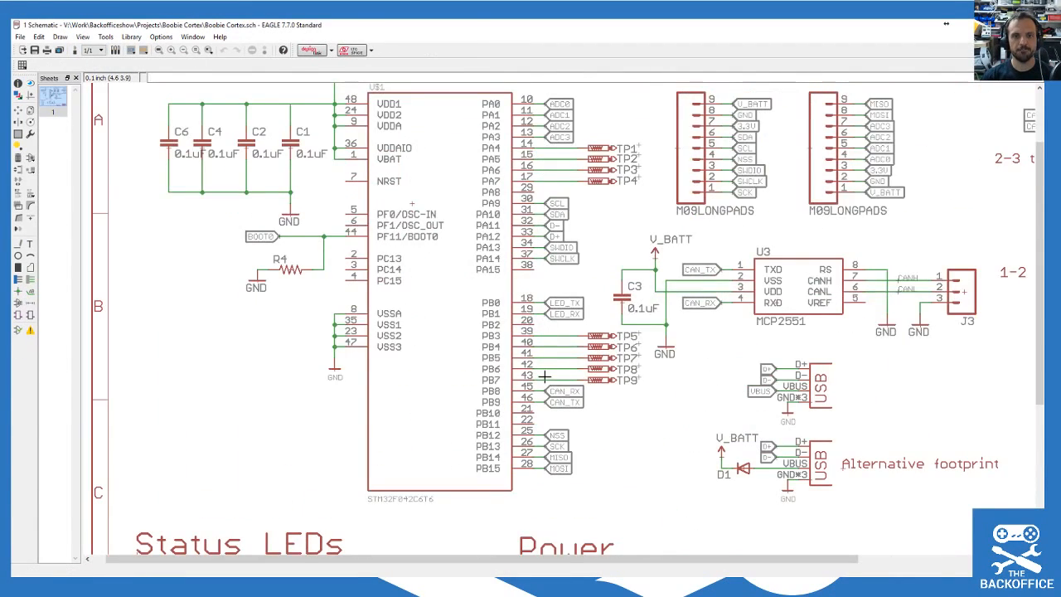
scroll(522, 153, "up", 1)
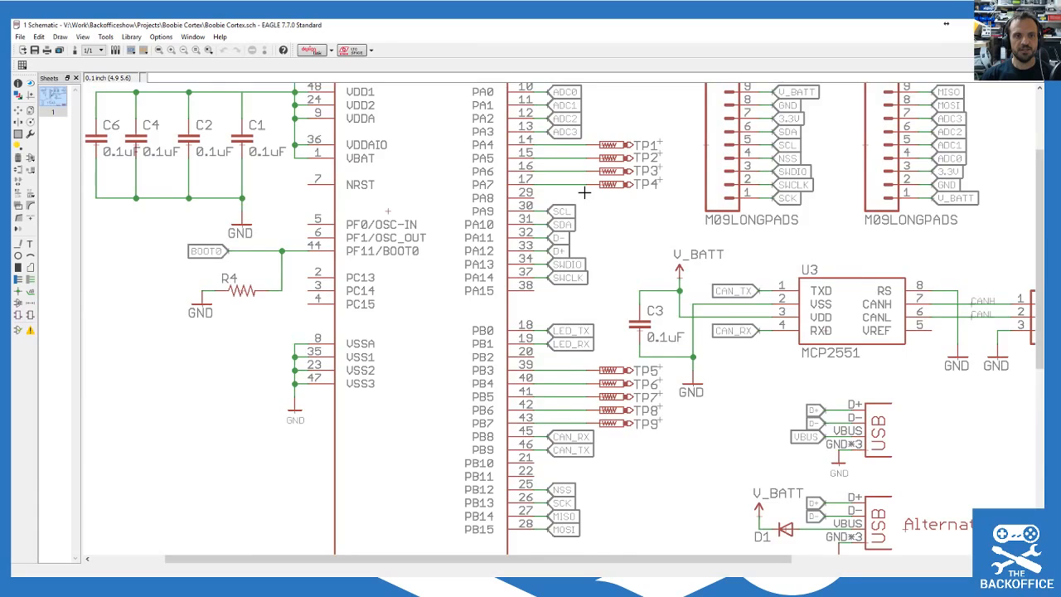
scroll(585, 194, "down", 1)
scroll(339, 239, "up", 3)
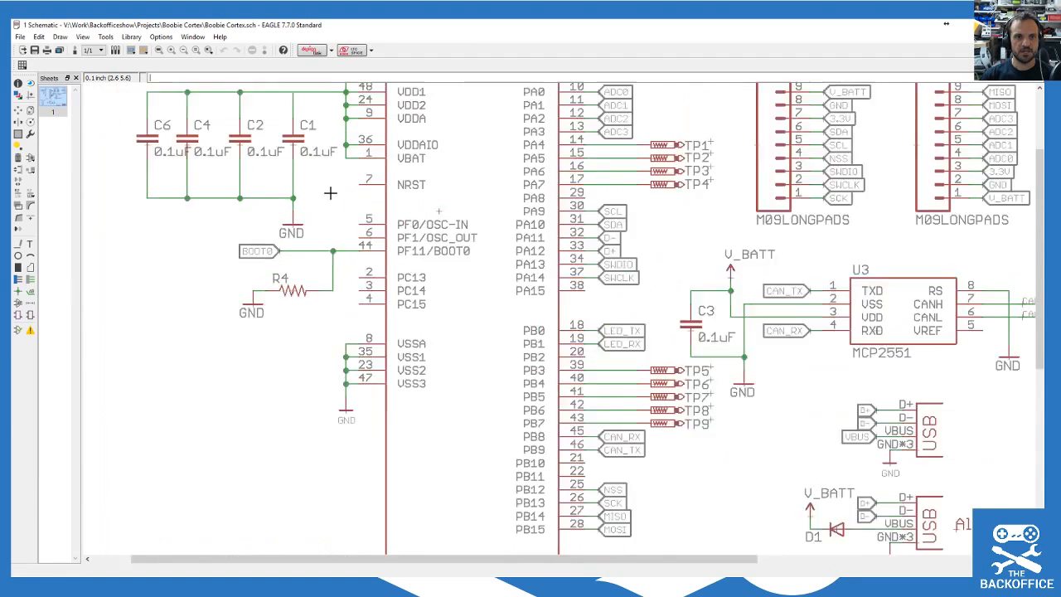
scroll(439, 208, "down", 4)
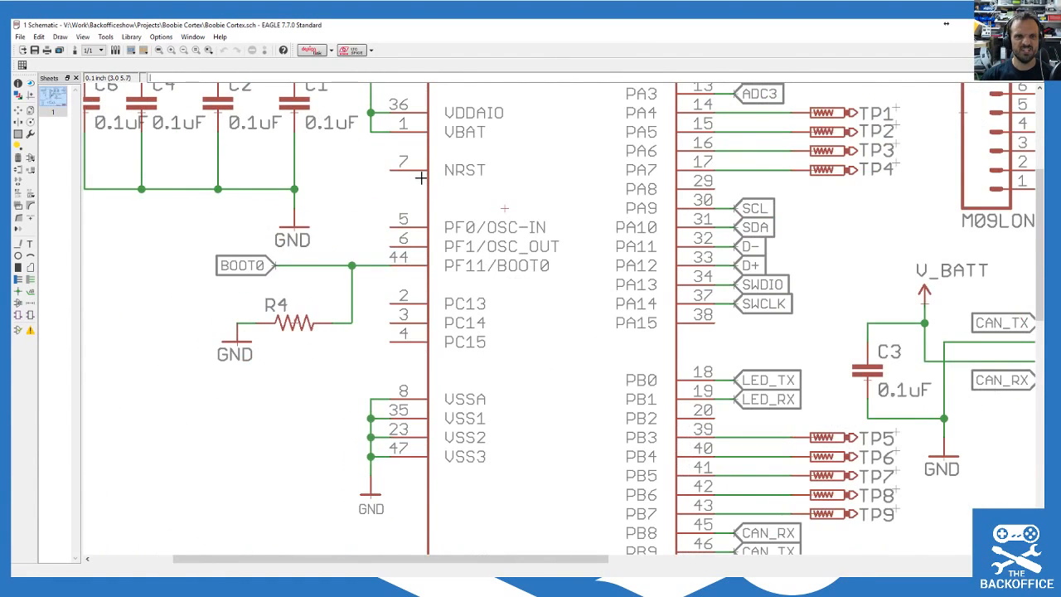
scroll(452, 196, "up", 3)
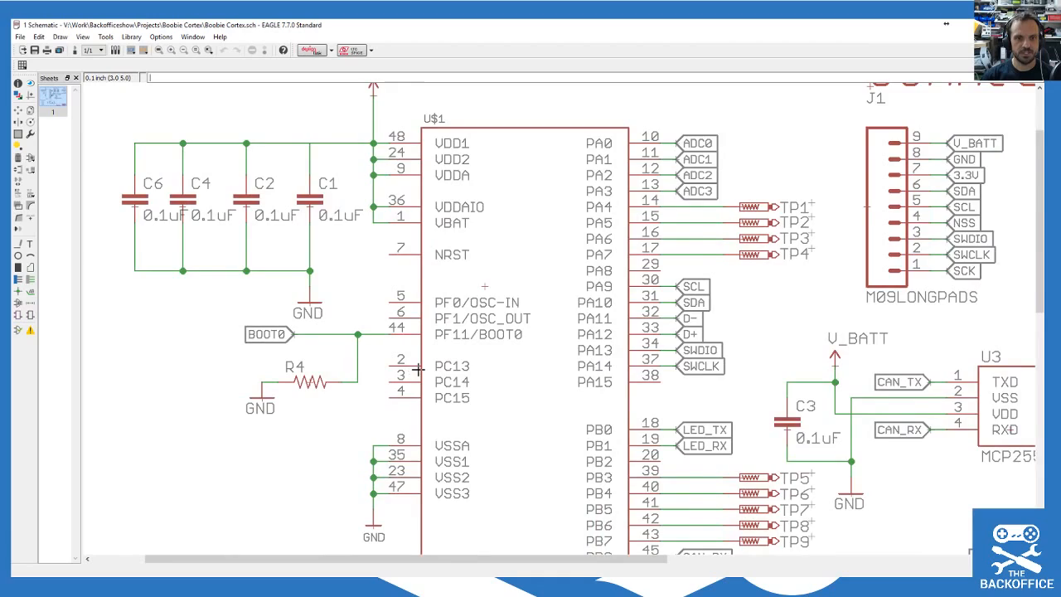
scroll(414, 369, "up", 1)
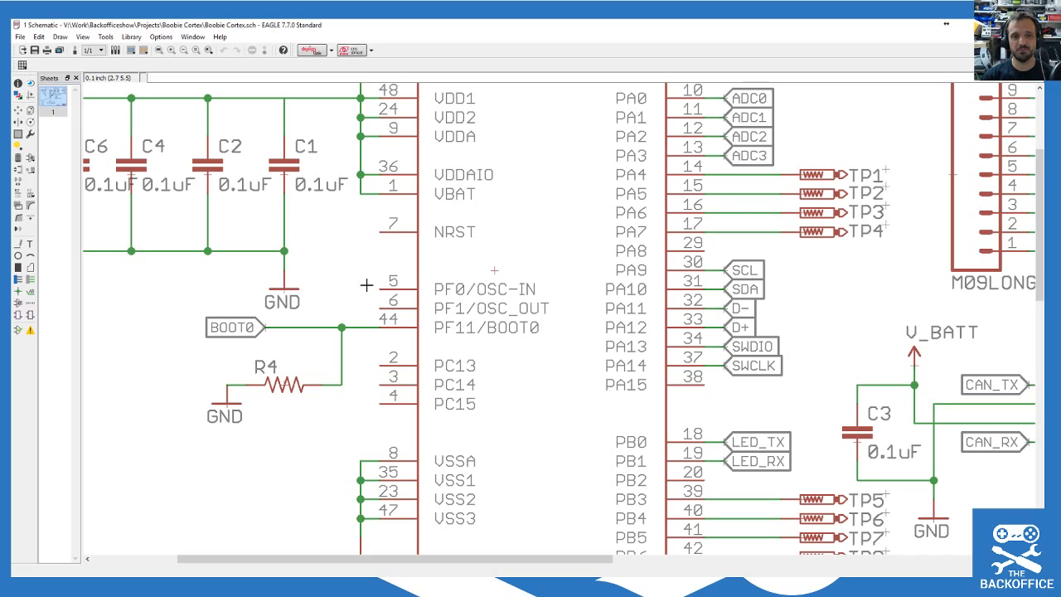
scroll(462, 349, "down", 5)
scroll(516, 434, "up", 3)
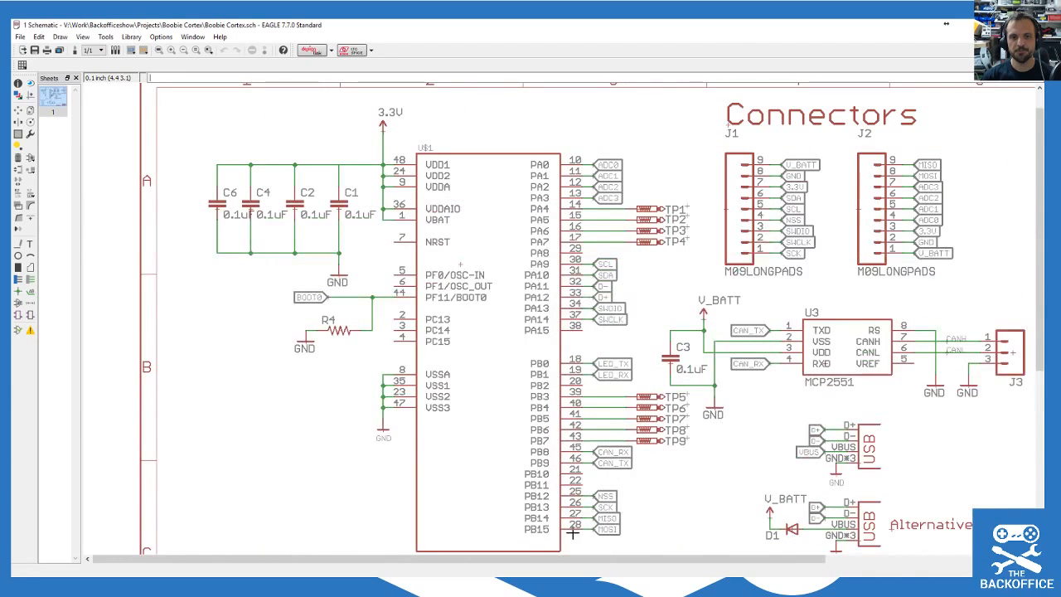
Step: Examine the microcontroller's port A pins, including test points TP1 to TP4 and the SCL, SDA, USB and SWD labels
scroll(639, 495, "up", 2)
scroll(640, 498, "down", 2)
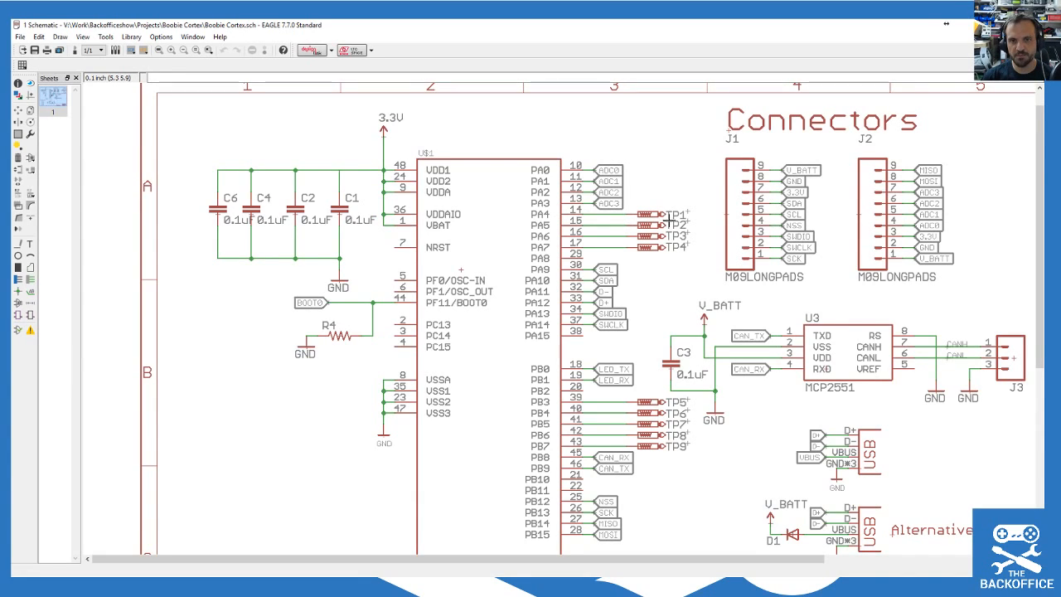
scroll(630, 329, "up", 2)
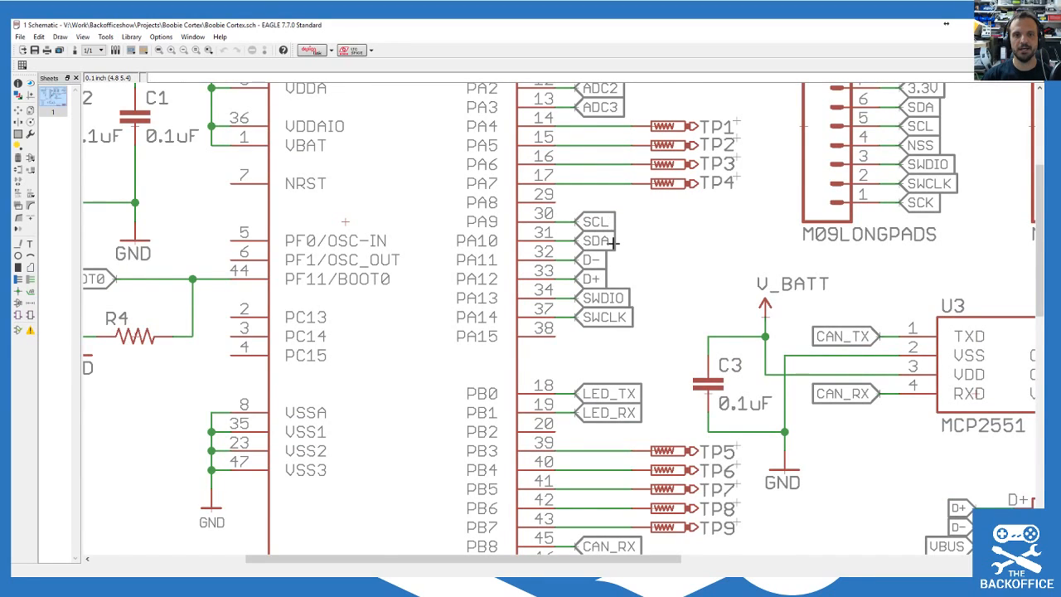
scroll(614, 242, "down", 1)
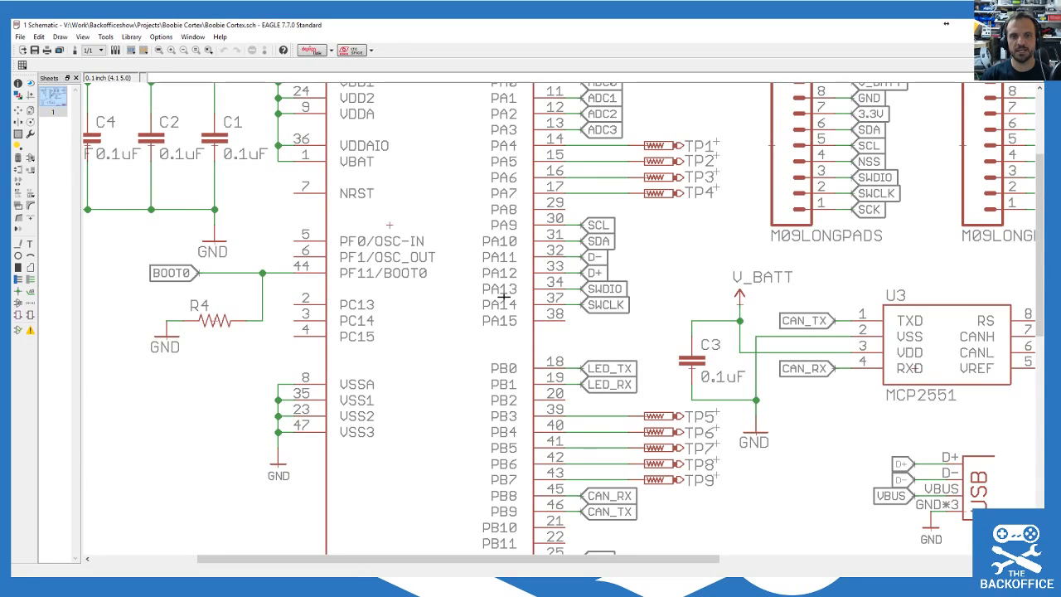
scroll(610, 304, "down", 5)
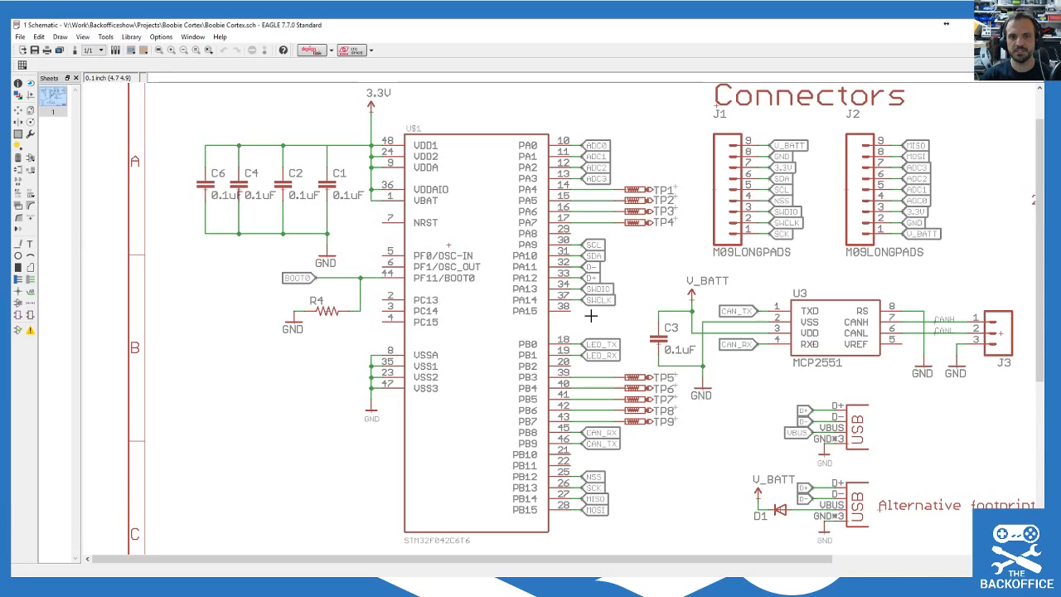
scroll(613, 291, "up", 7)
scroll(595, 299, "down", 2)
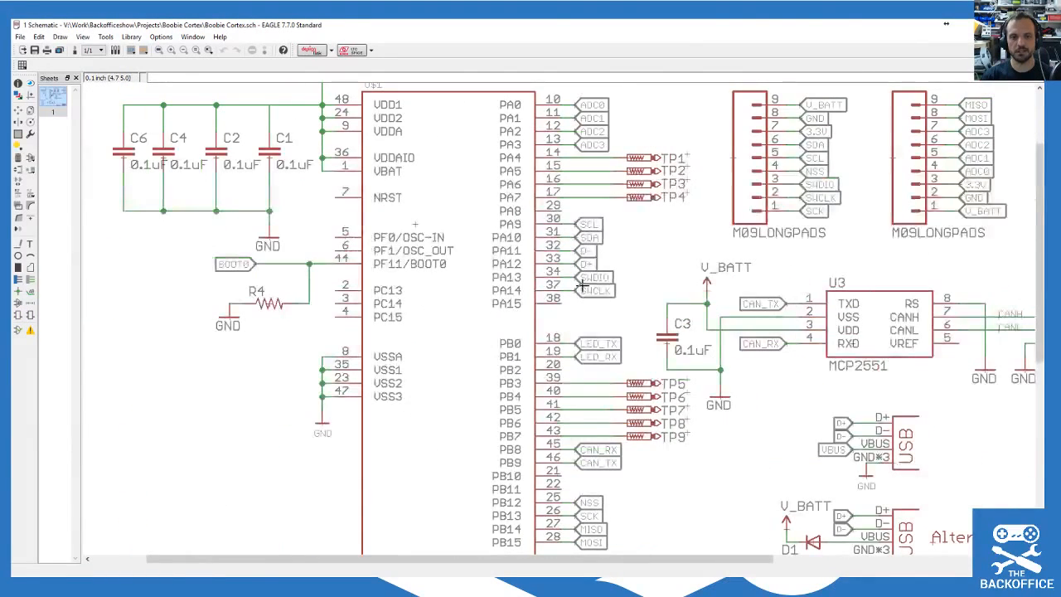
scroll(597, 288, "down", 1)
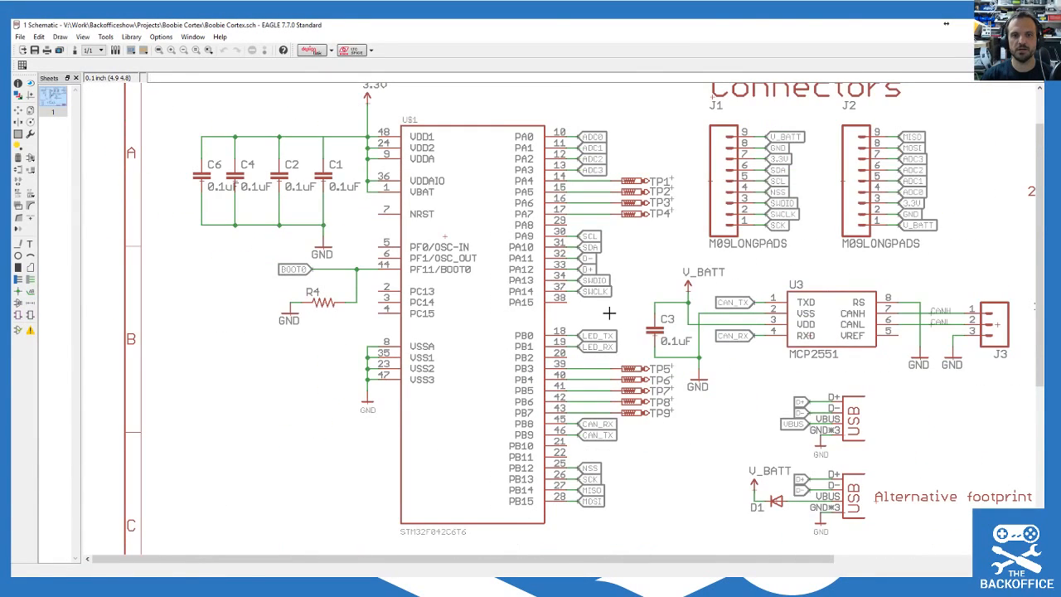
Step: Examine the microcontroller's port B pins, from the LED and TP5 to TP9 connections to the CAN and SPI labels
scroll(603, 377, "up", 2)
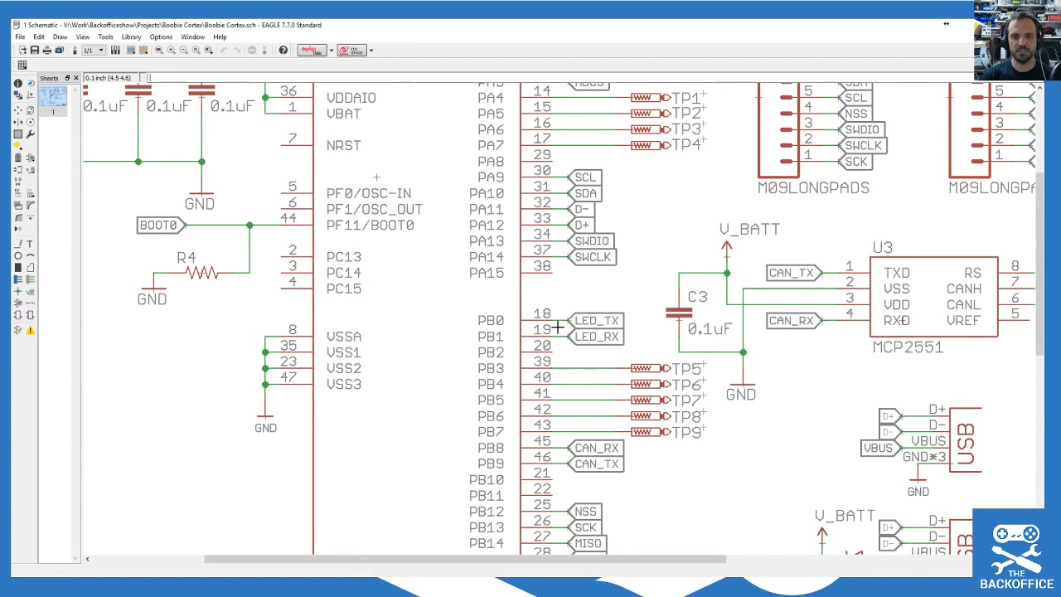
scroll(567, 527, "down", 3)
scroll(567, 527, "up", 3)
scroll(611, 374, "up", 2)
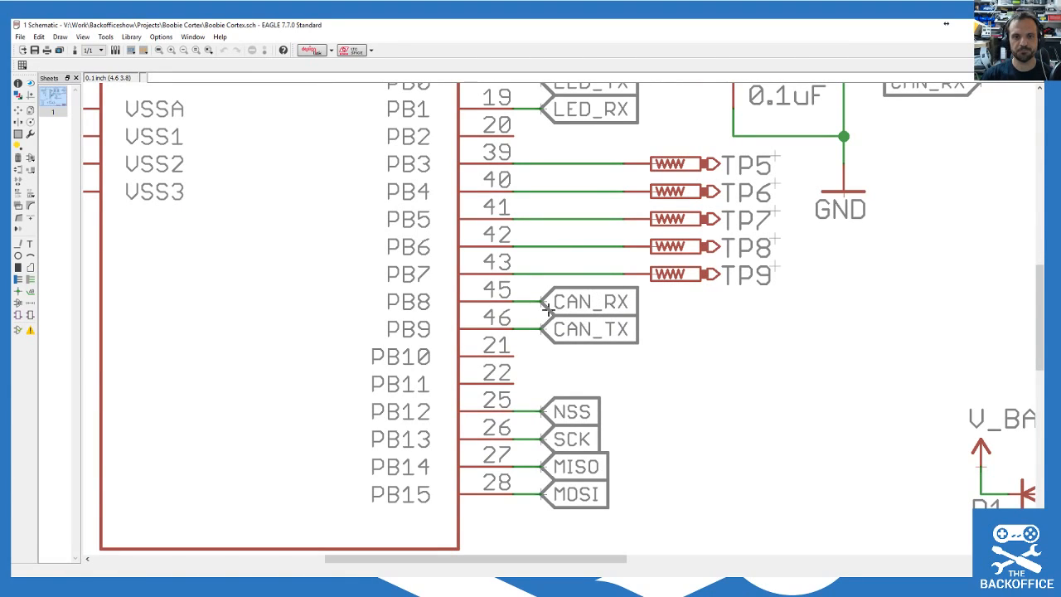
scroll(534, 347, "down", 3)
scroll(539, 331, "up", 5)
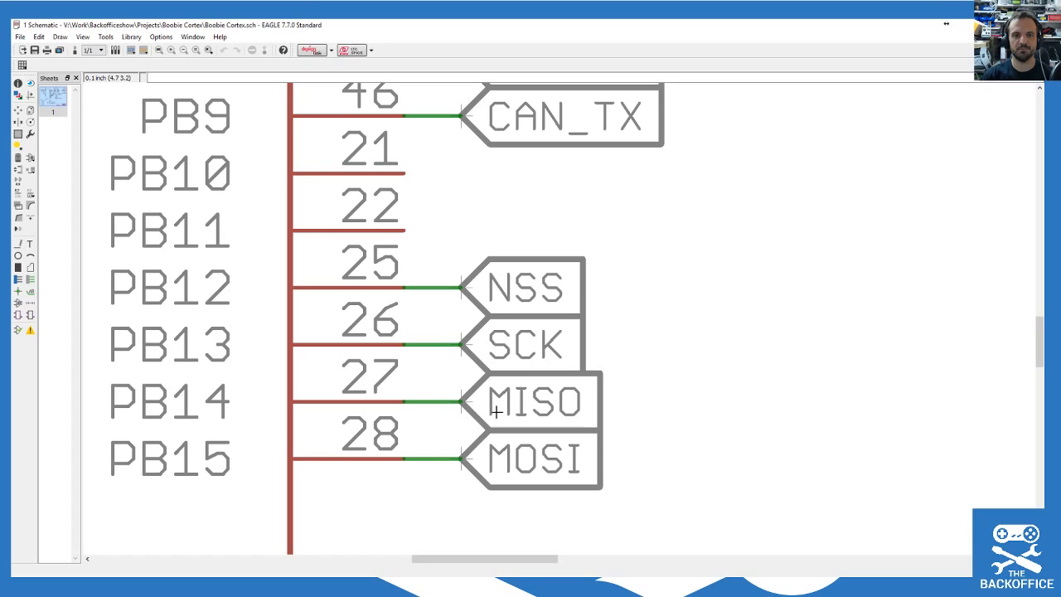
Step: Examine the J1 and J2 connector pinouts, then the overall schematic with its jumpers, CAN, USB, power and status LED sections
scroll(512, 399, "down", 5)
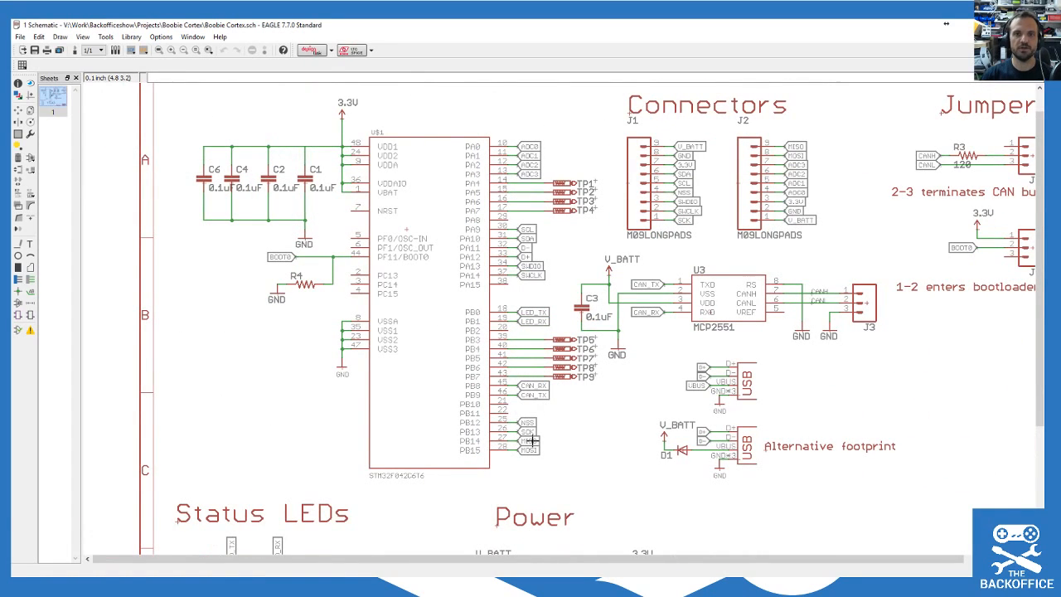
scroll(796, 178, "down", 2)
scroll(783, 184, "up", 5)
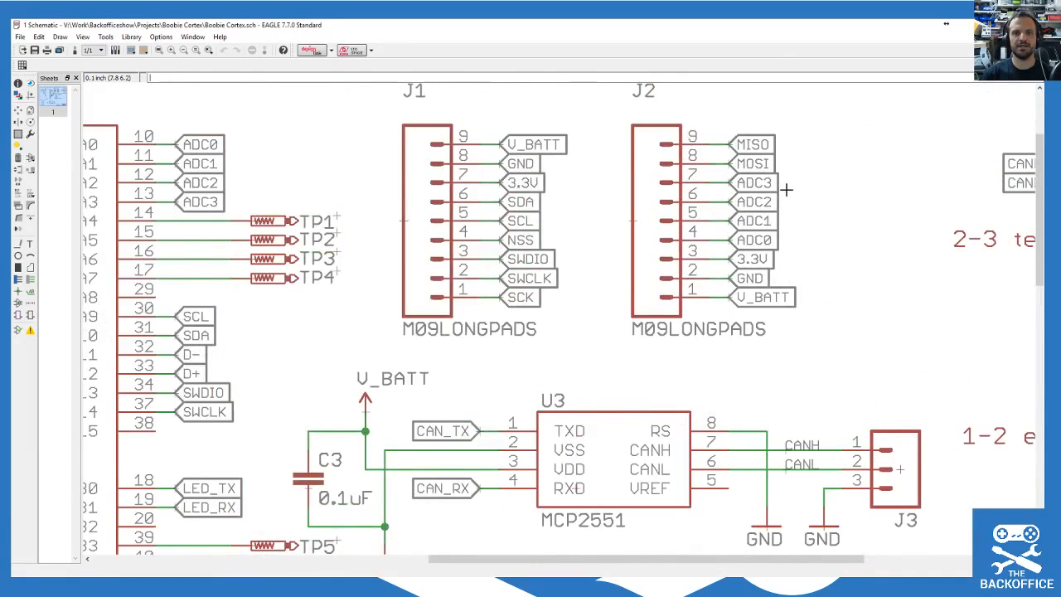
scroll(786, 189, "down", 1)
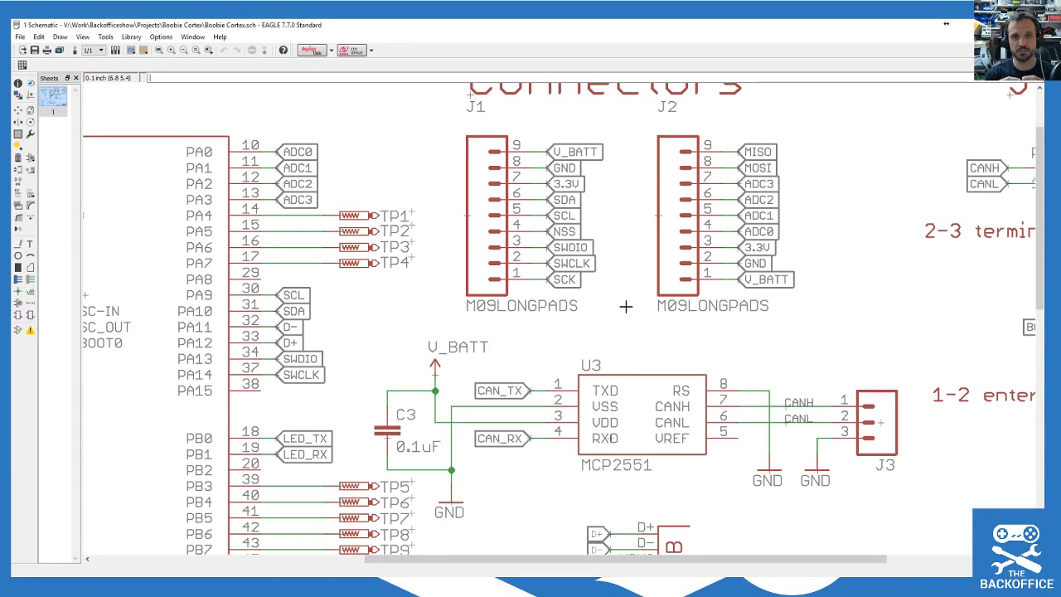
scroll(624, 306, "down", 5)
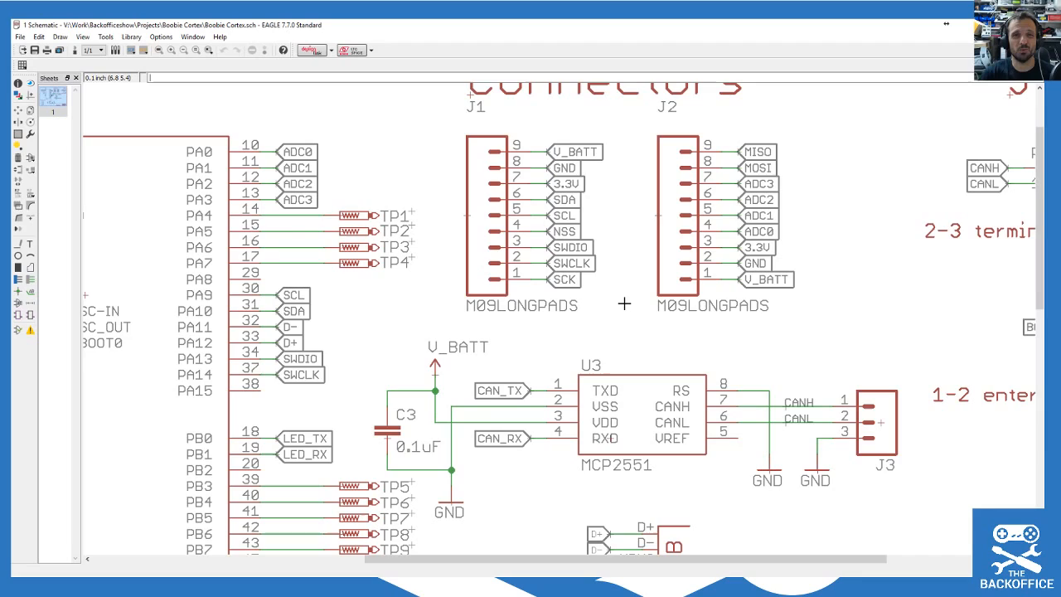
scroll(572, 259, "up", 1)
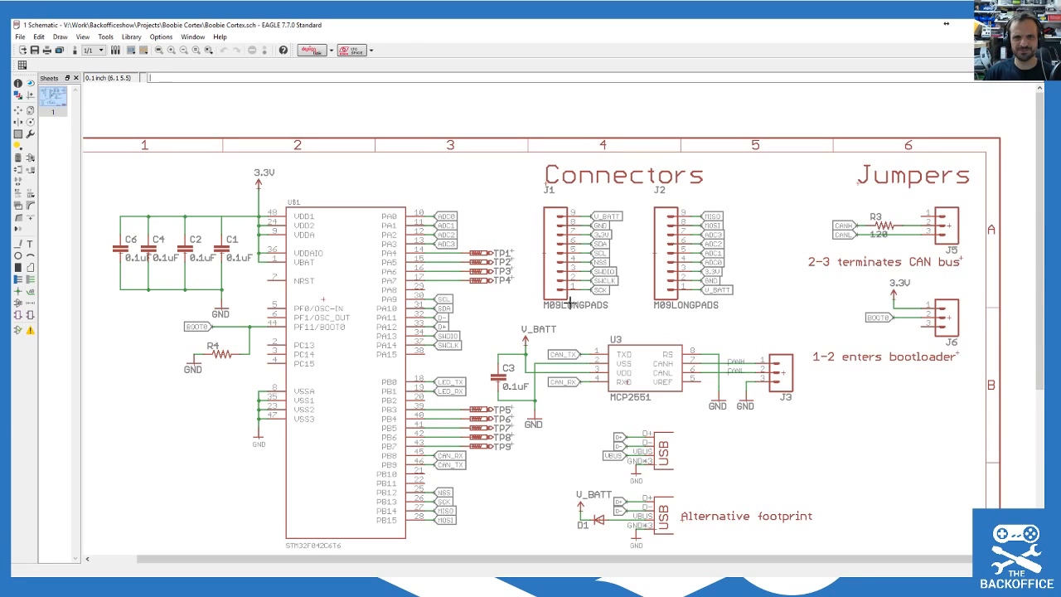
scroll(568, 305, "down", 5)
scroll(506, 510, "up", 2)
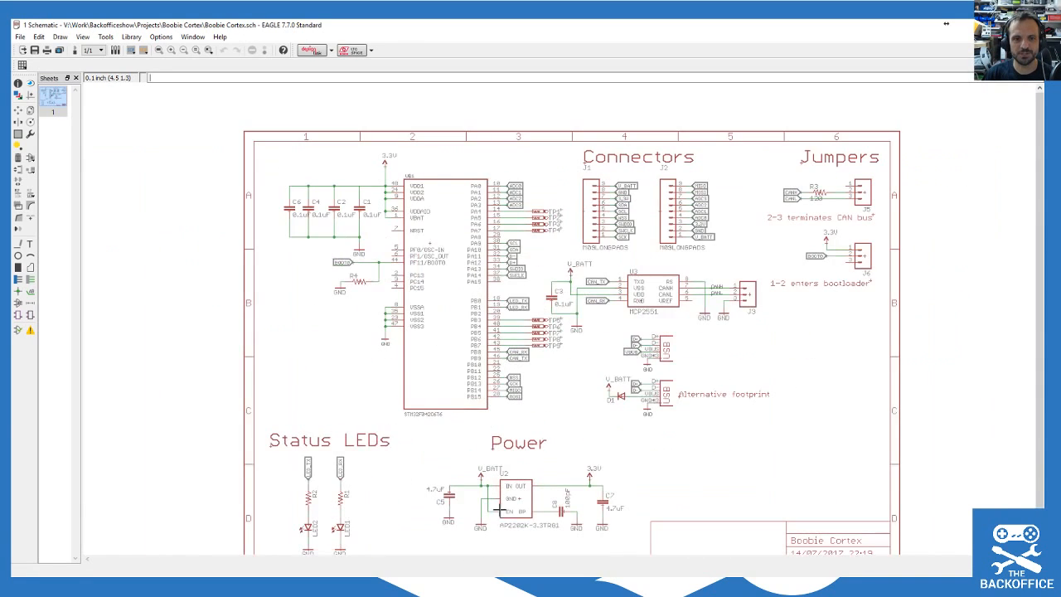
scroll(548, 547, "up", 1)
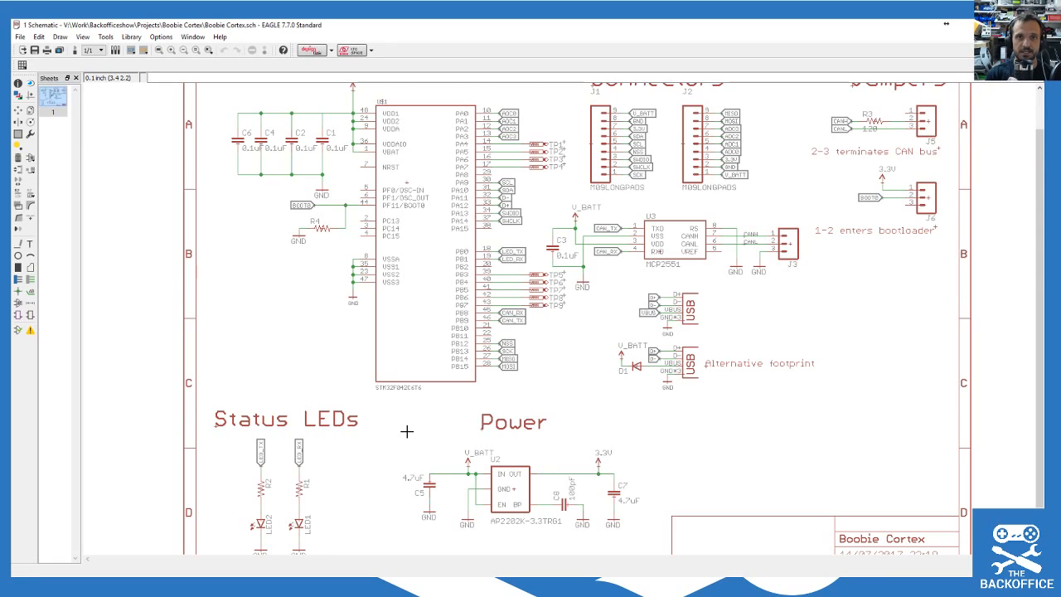
Step: Switch to the board layout and examine the whole board, from the CAN bus connector and jumpers to the edge header pads
left_click(80, 55)
scroll(592, 419, "down", 5)
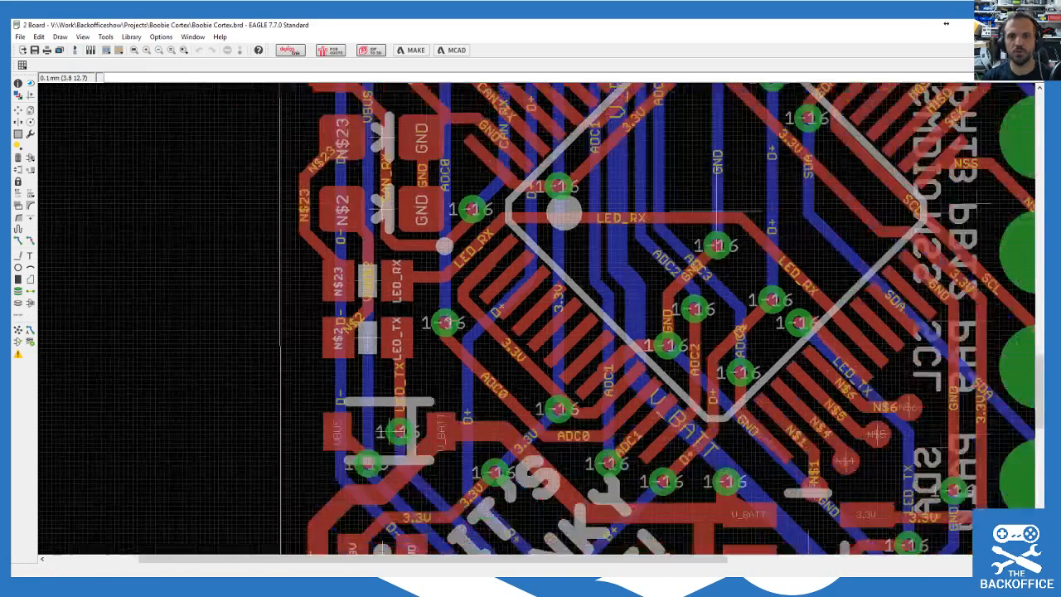
scroll(446, 319, "down", 4)
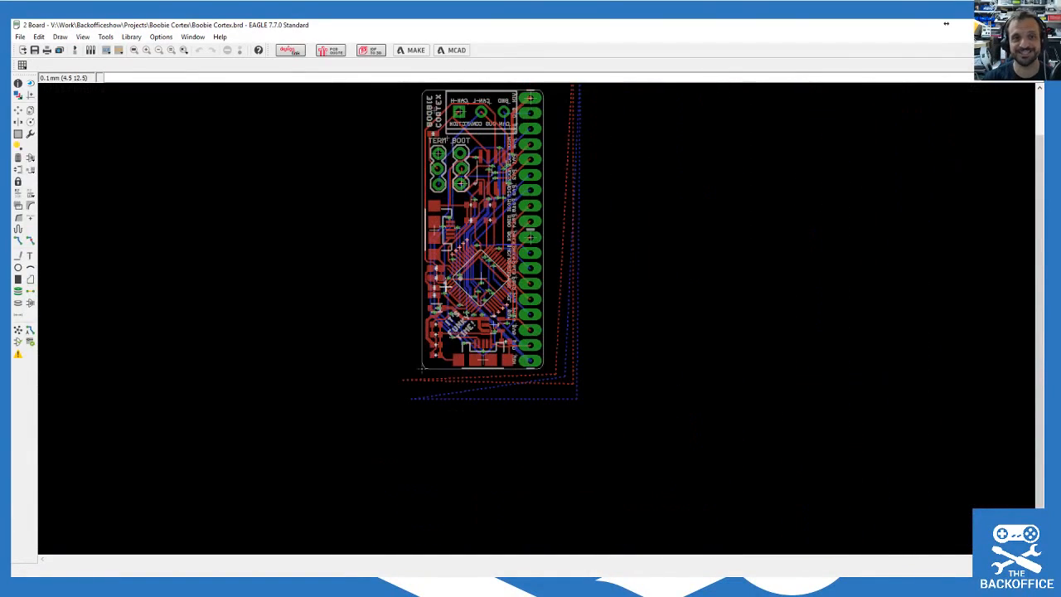
scroll(419, 91, "up", 1)
scroll(411, 108, "down", 1)
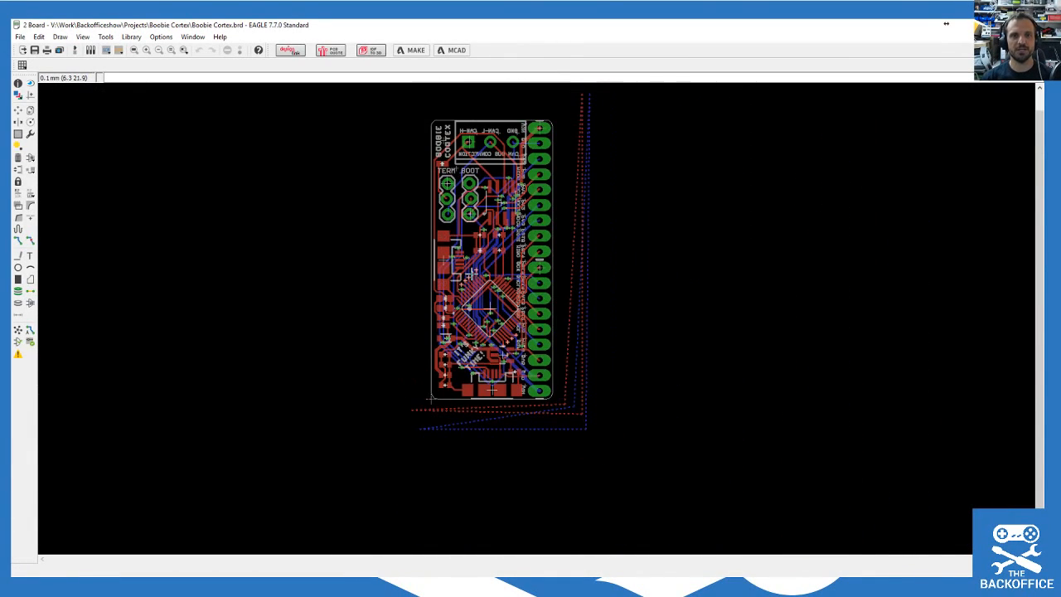
scroll(390, 130, "up", 1)
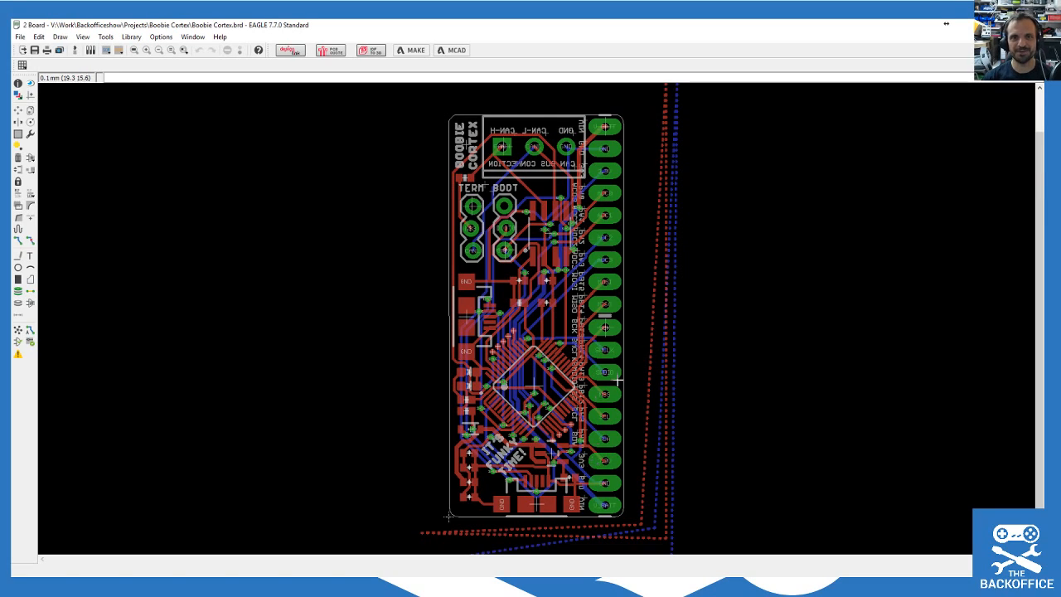
scroll(535, 236, "up", 1)
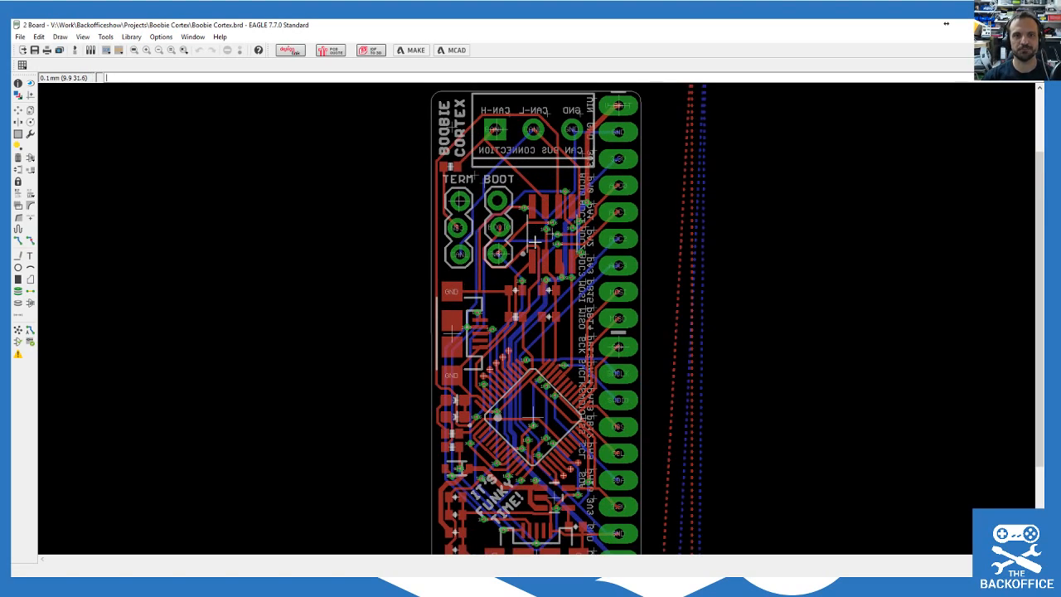
scroll(486, 334, "down", 2)
scroll(495, 435, "up", 2)
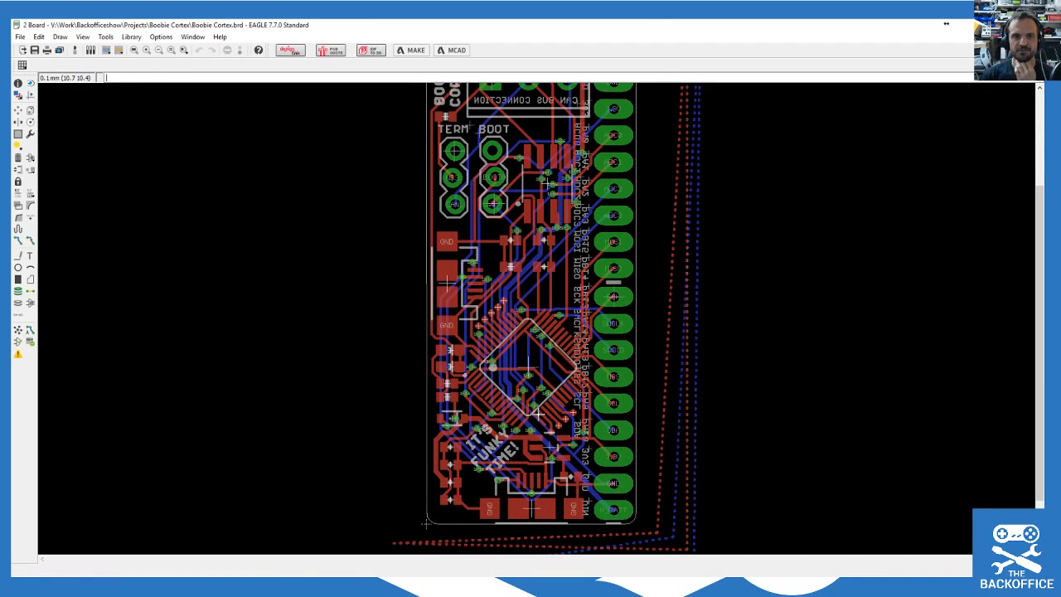
left_click_drag(1037, 275, 1038, 259)
scroll(464, 315, "down", 1)
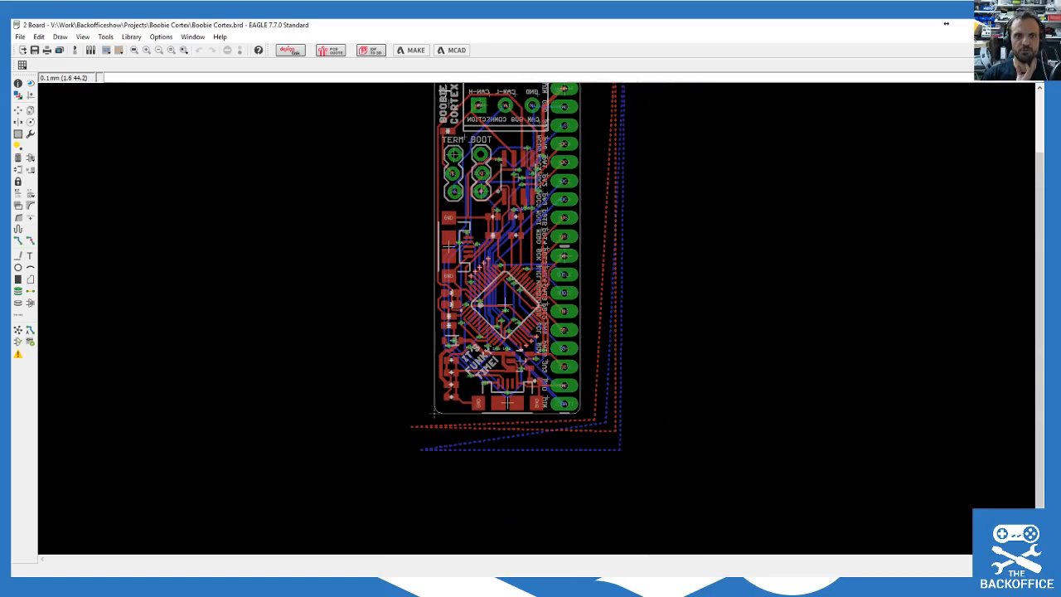
Step: Examine the V_BATT, 3.3V and GND traces and USB pads around the "IT'S FUNKY TIME!" text on the board
scroll(386, 286, "up", 6)
scroll(386, 286, "up", 3)
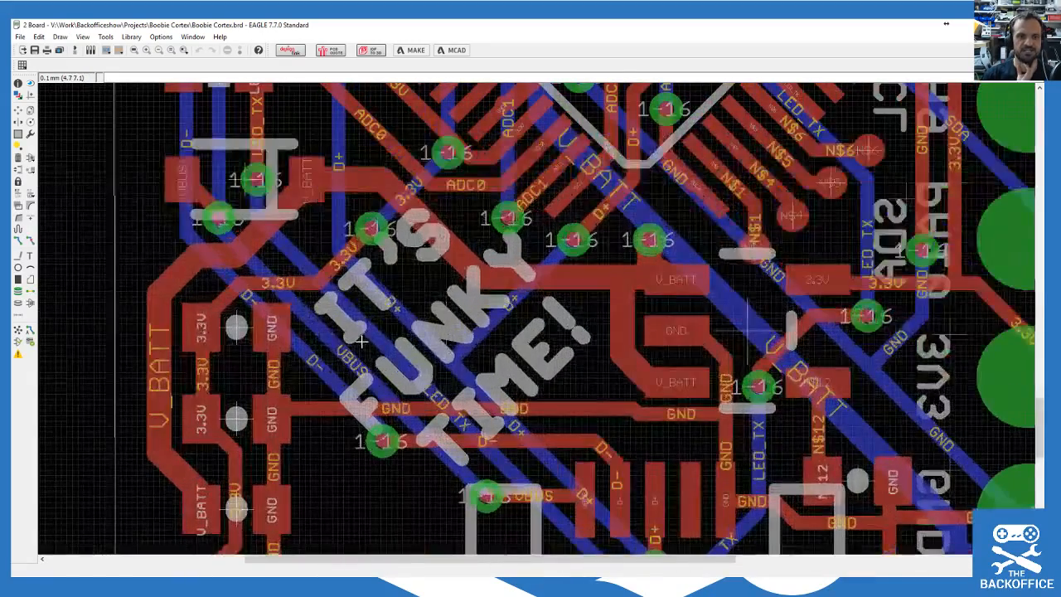
scroll(377, 309, "down", 2)
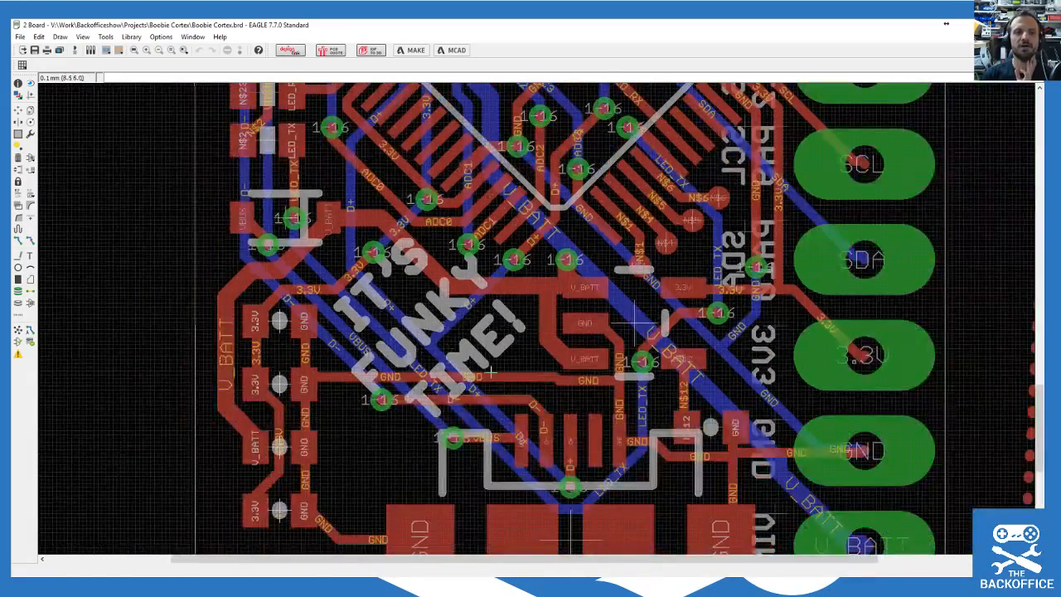
scroll(669, 380, "down", 2)
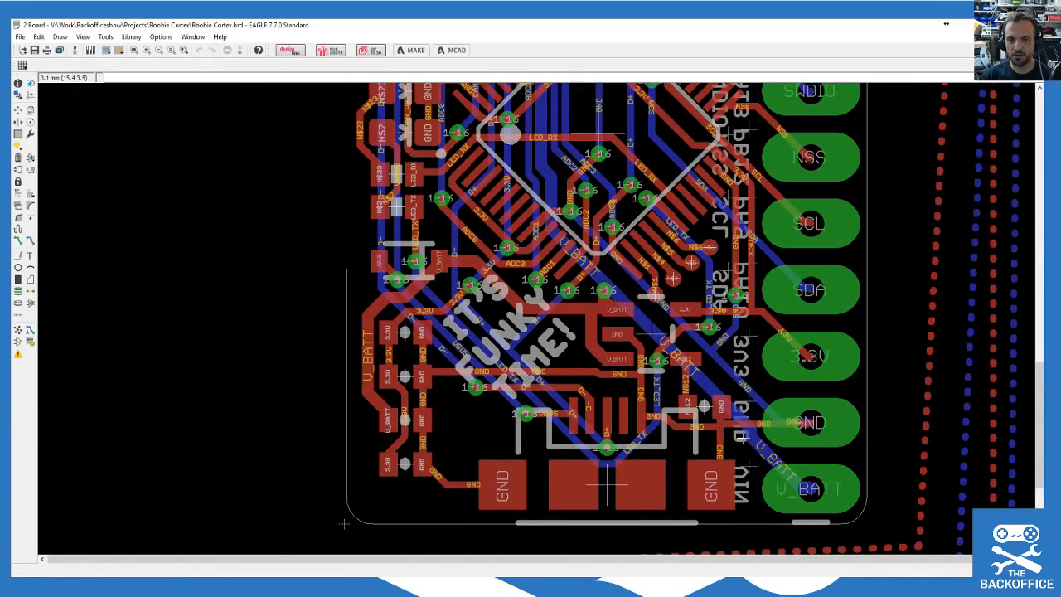
scroll(691, 365, "down", 4)
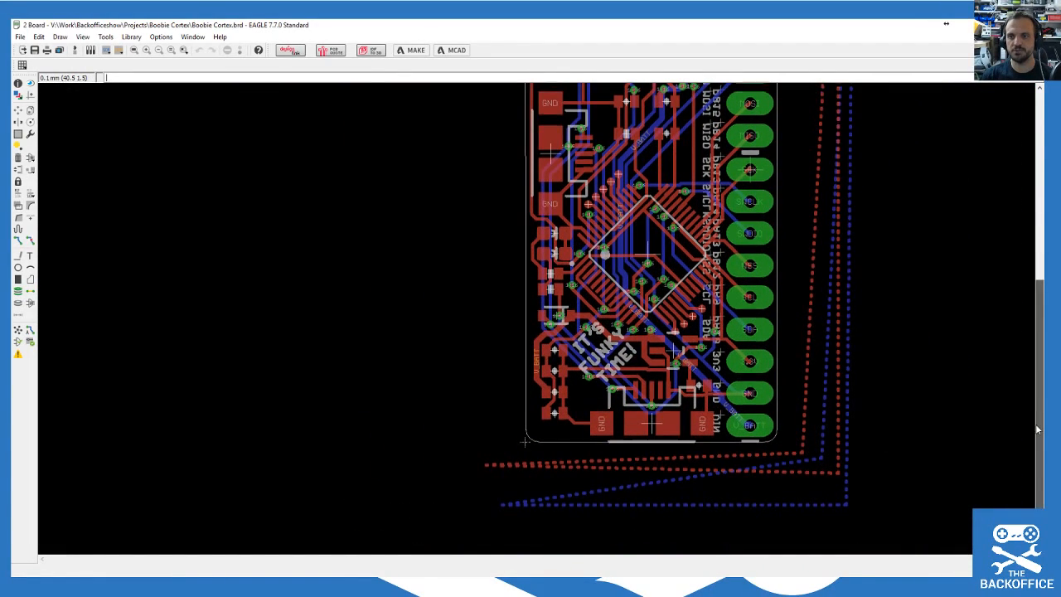
Step: Examine the full board outline and the dotted red and blue polygon outlines beside it
scroll(789, 499, "down", 2)
scroll(818, 351, "down", 1)
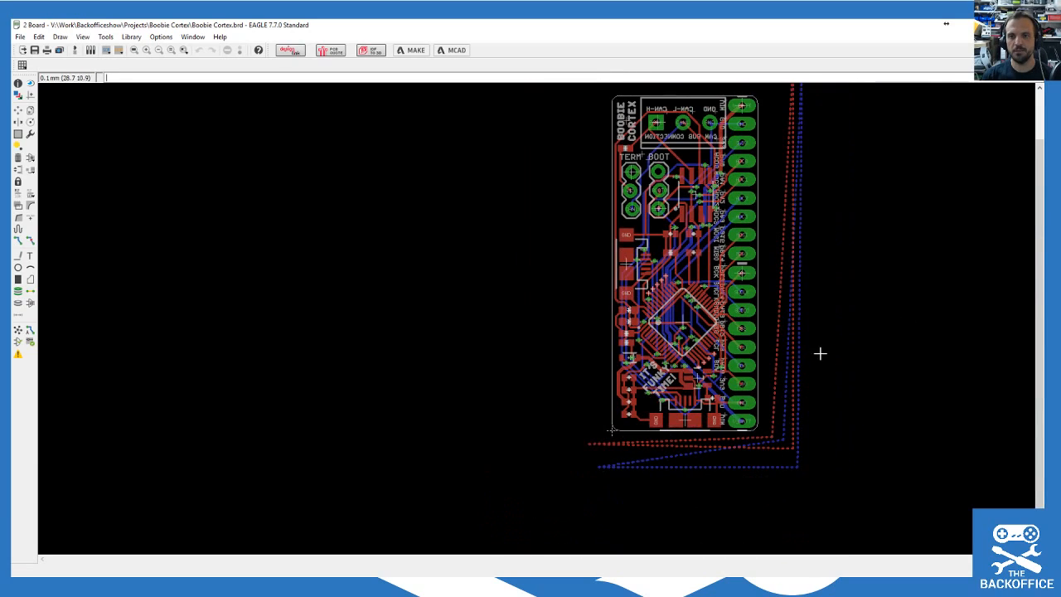
scroll(791, 265, "up", 1)
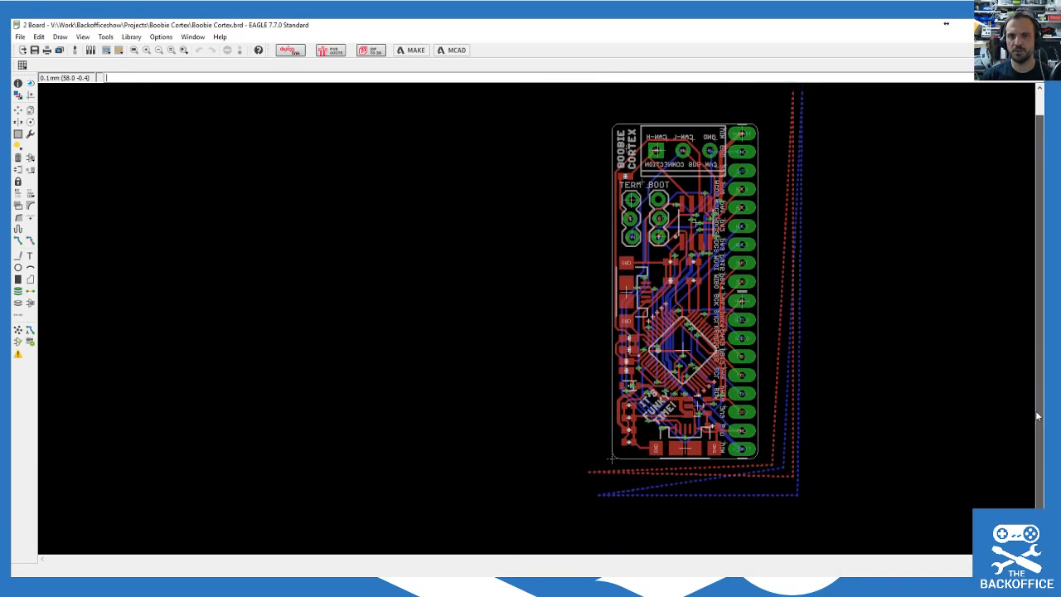
scroll(771, 447, "up", 2)
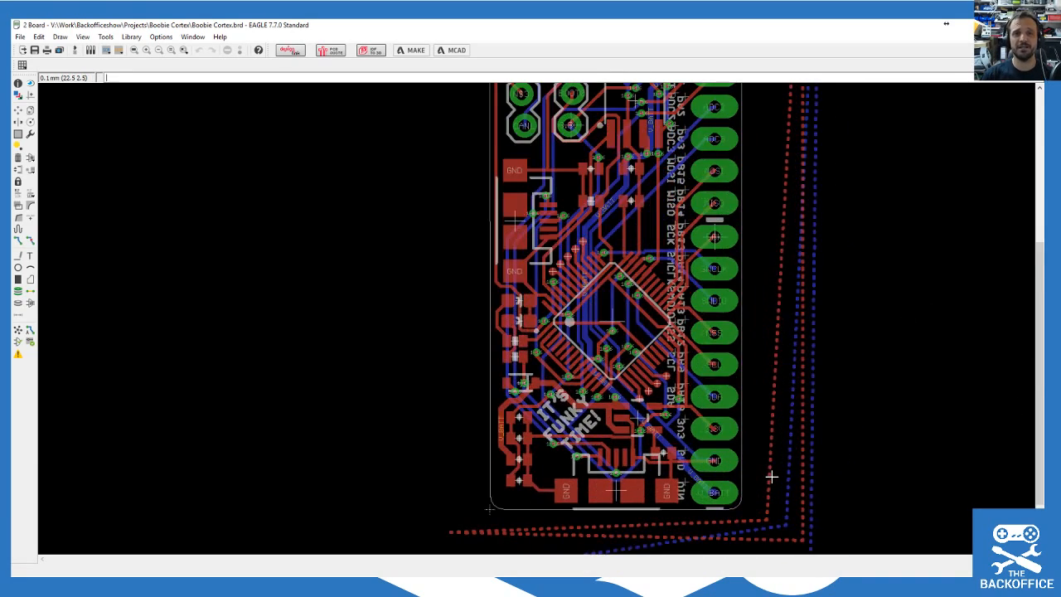
scroll(771, 477, "down", 1)
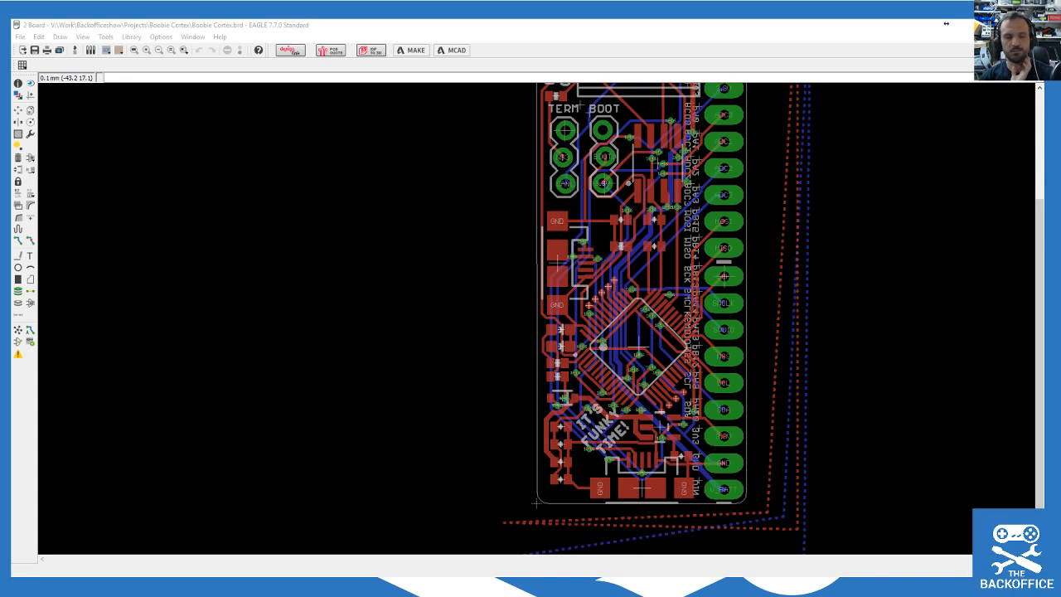
Step: Bring up the Boobie Cortex project folder in File Explorer, paste ChannelArtAvatar.png into it, and move the window off the board layout
left_click_drag(11, 116, 395, 109)
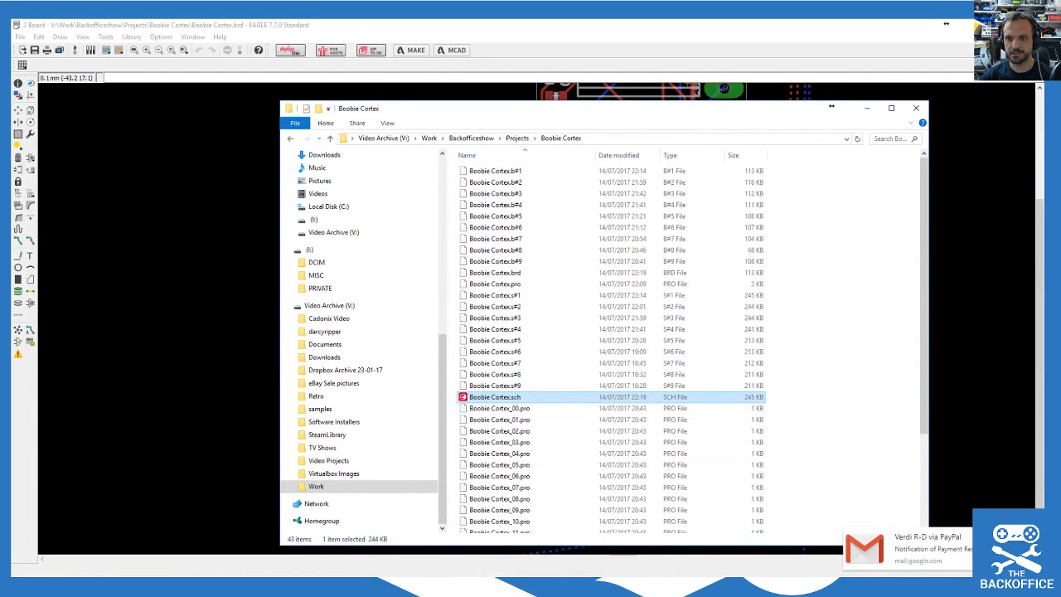
scroll(718, 438, "down", 4)
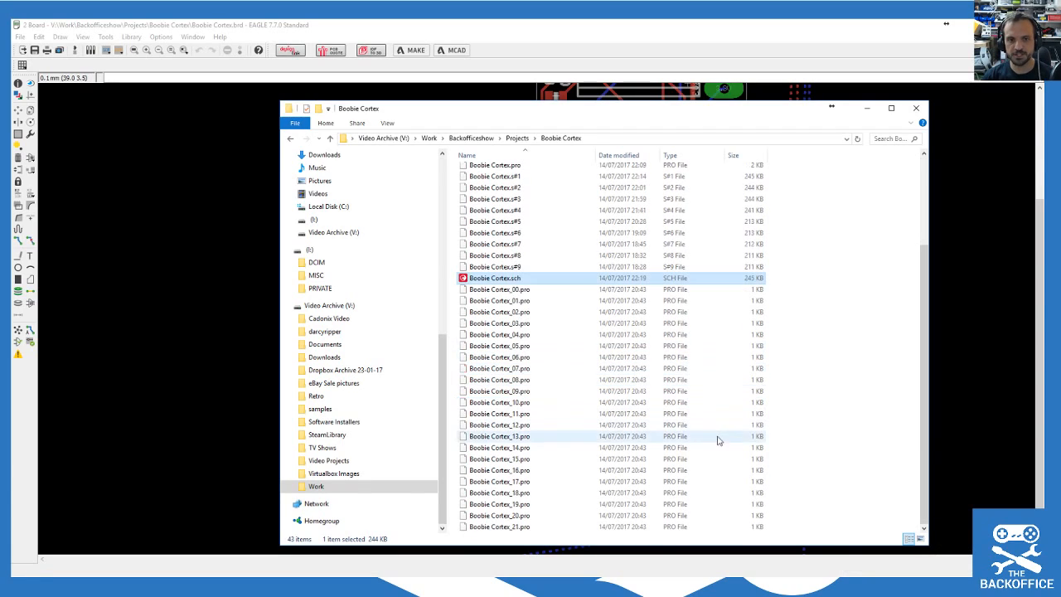
right_click(872, 467)
left_click(790, 383)
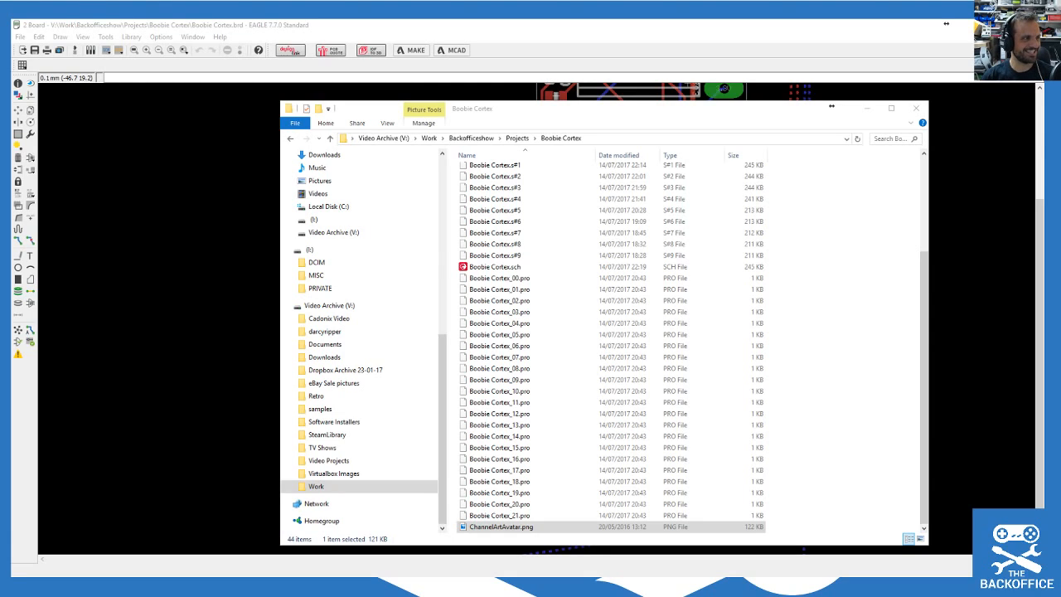
left_click(848, 417)
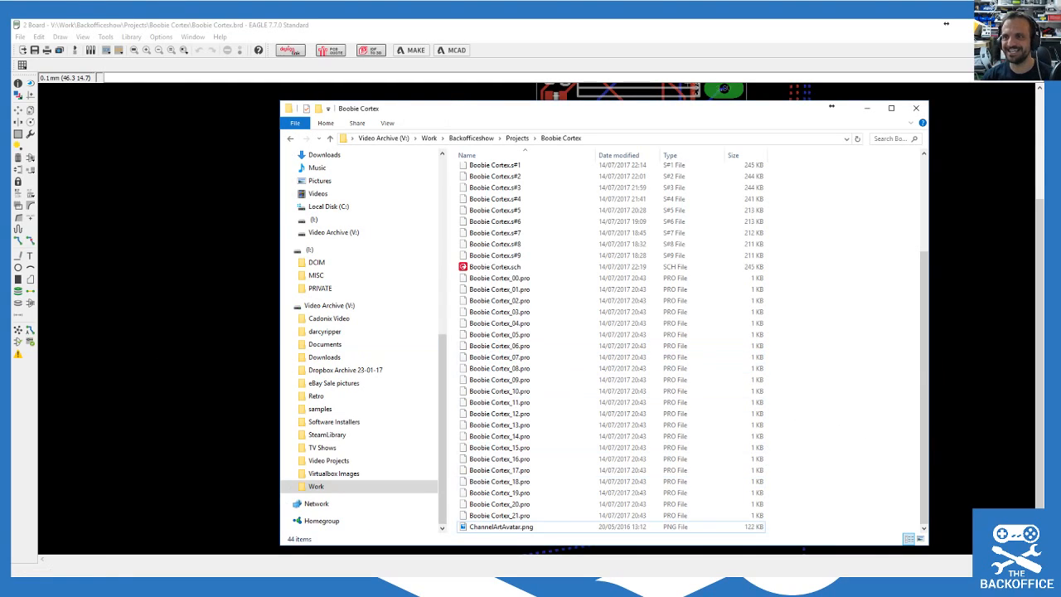
left_click_drag(753, 113, 1060, 120)
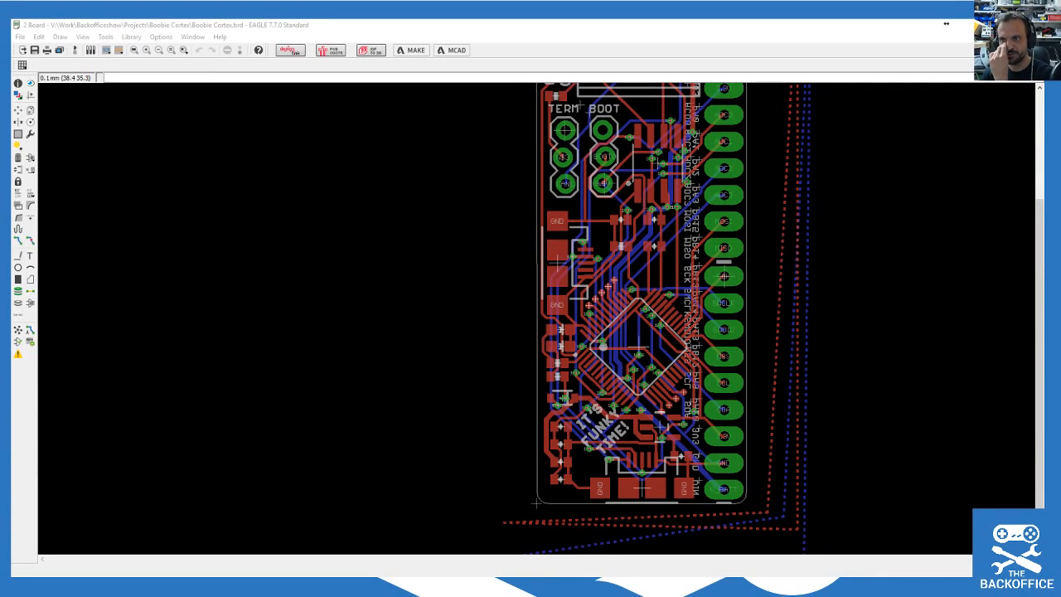
Step: Check the trace widths in the properties of the horizontal top-layer GND wire and the vertical bottom-layer ADC0 wire
scroll(586, 209, "up", 7)
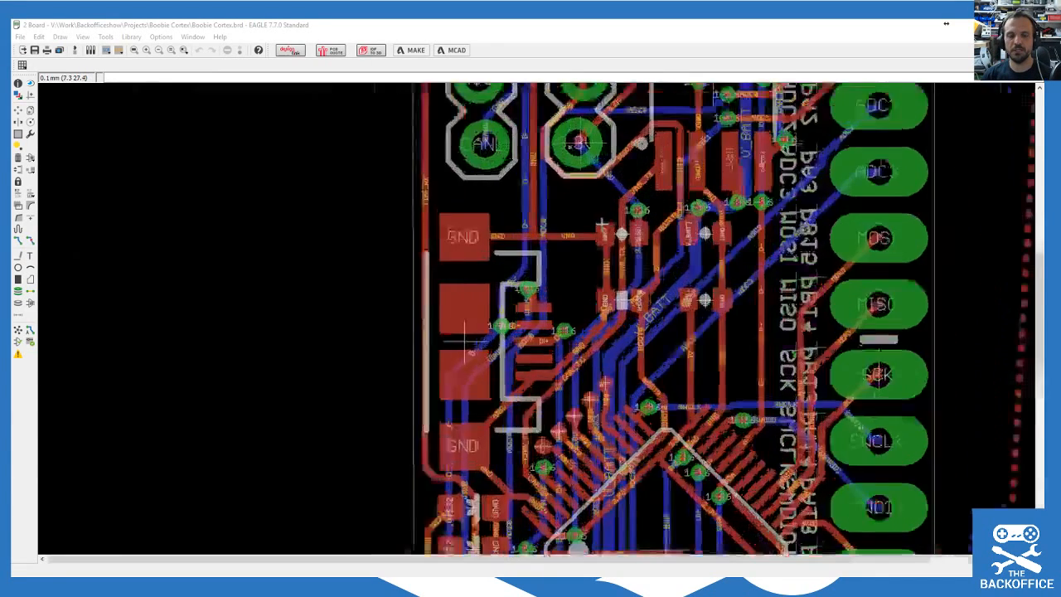
left_click(18, 84)
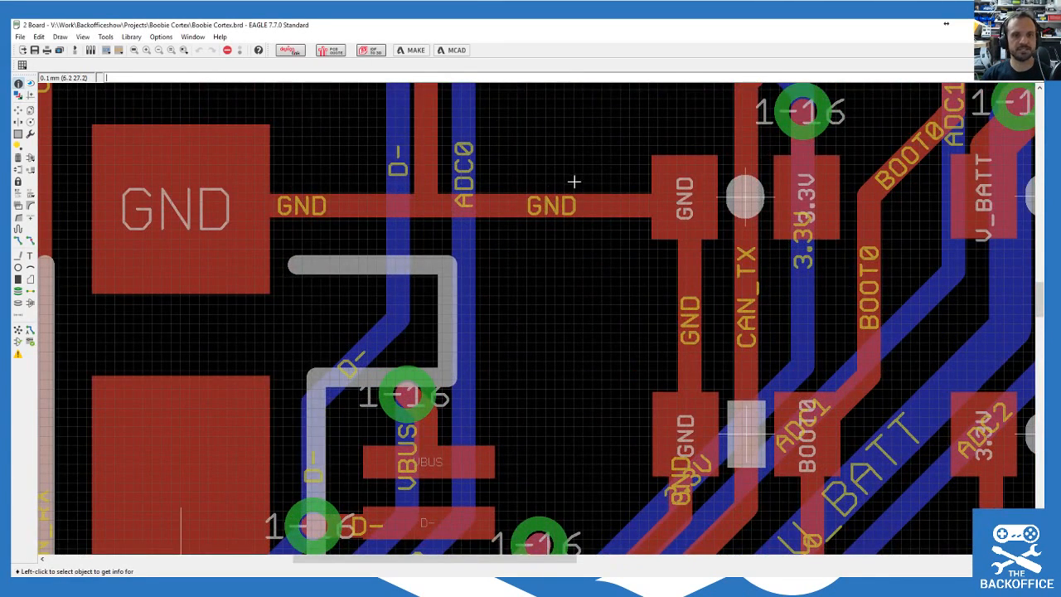
left_click(589, 208)
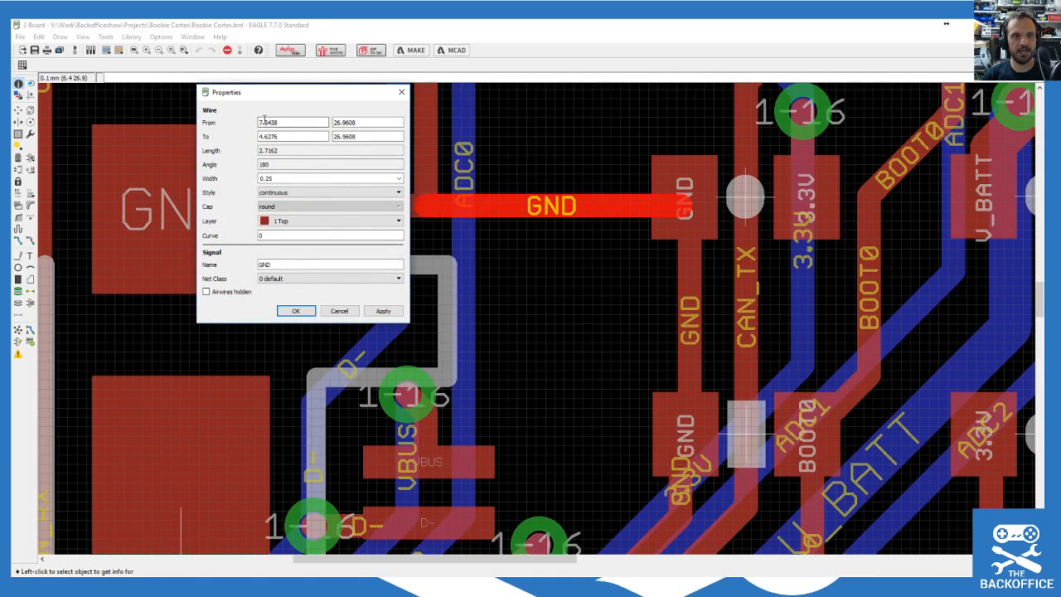
left_click_drag(274, 178, 260, 178)
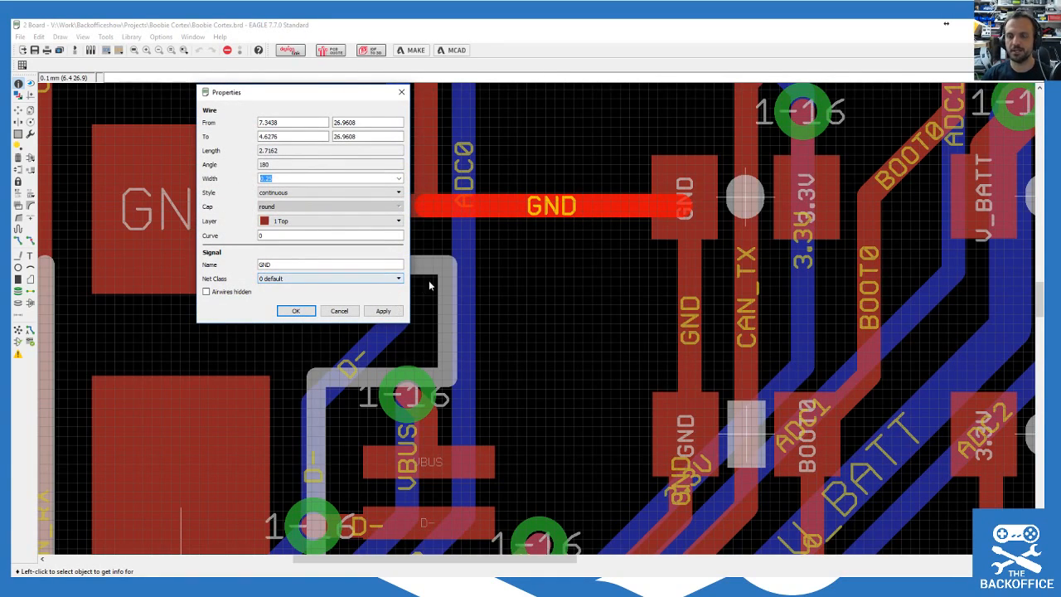
left_click(296, 311)
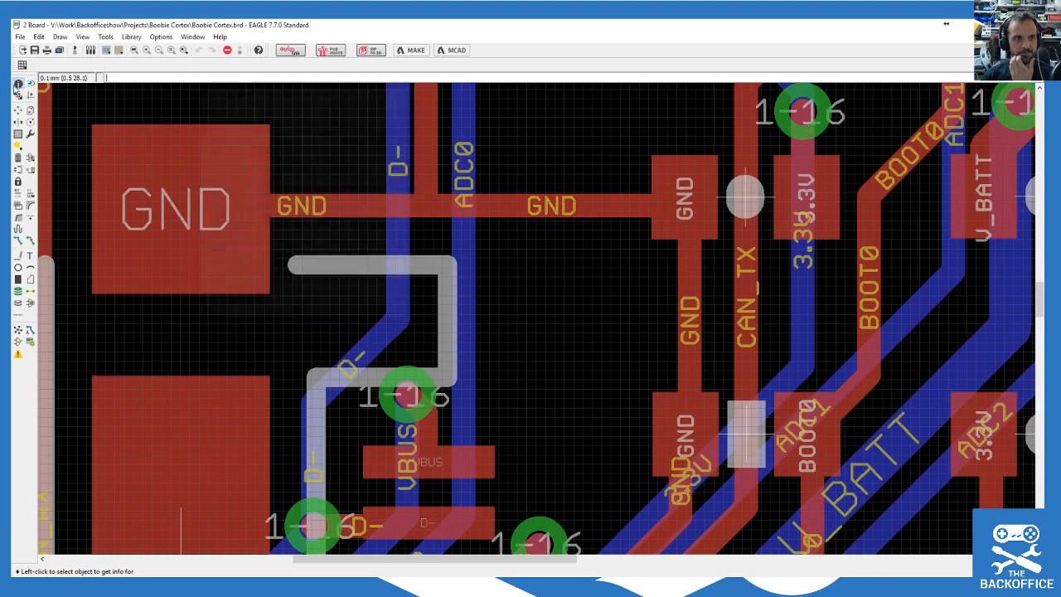
left_click(465, 257)
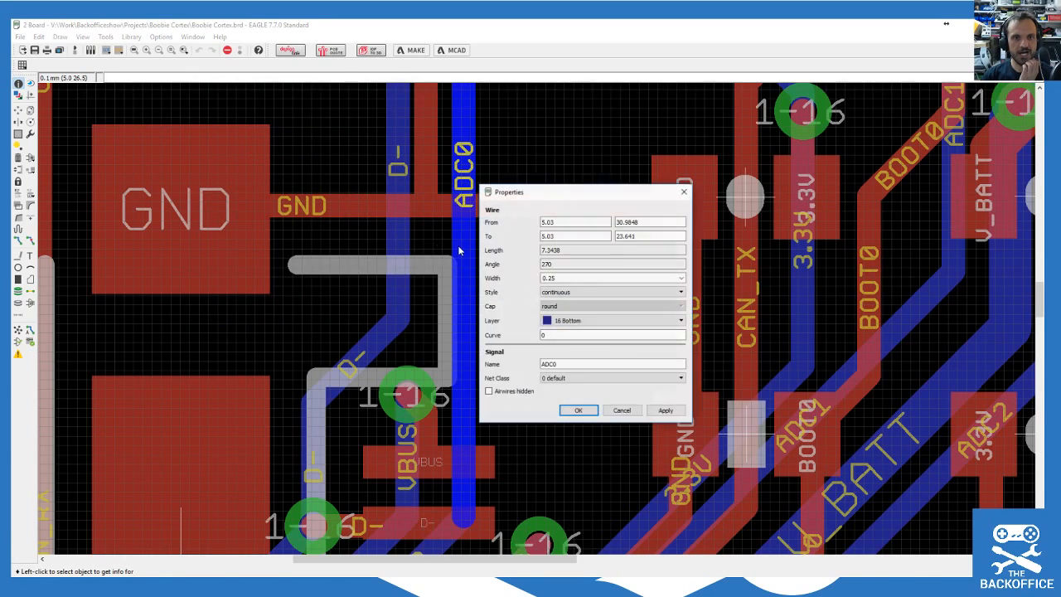
left_click(620, 408)
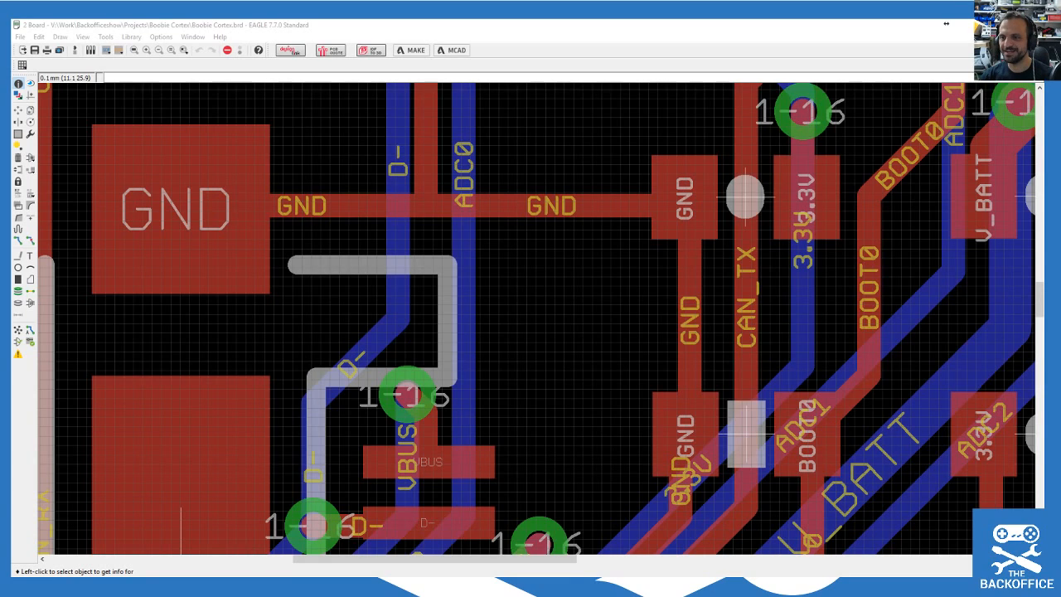
Step: Bring the Boobie Cortex folder window over the board layout and move it away again
left_click_drag(1043, 166, 558, 90)
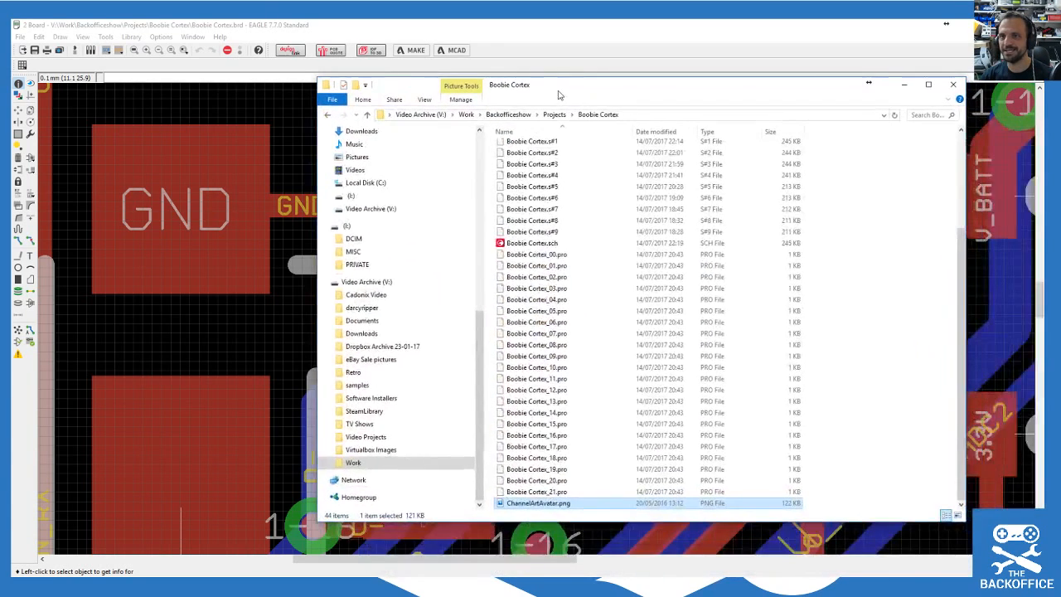
left_click_drag(707, 93, 0, 87)
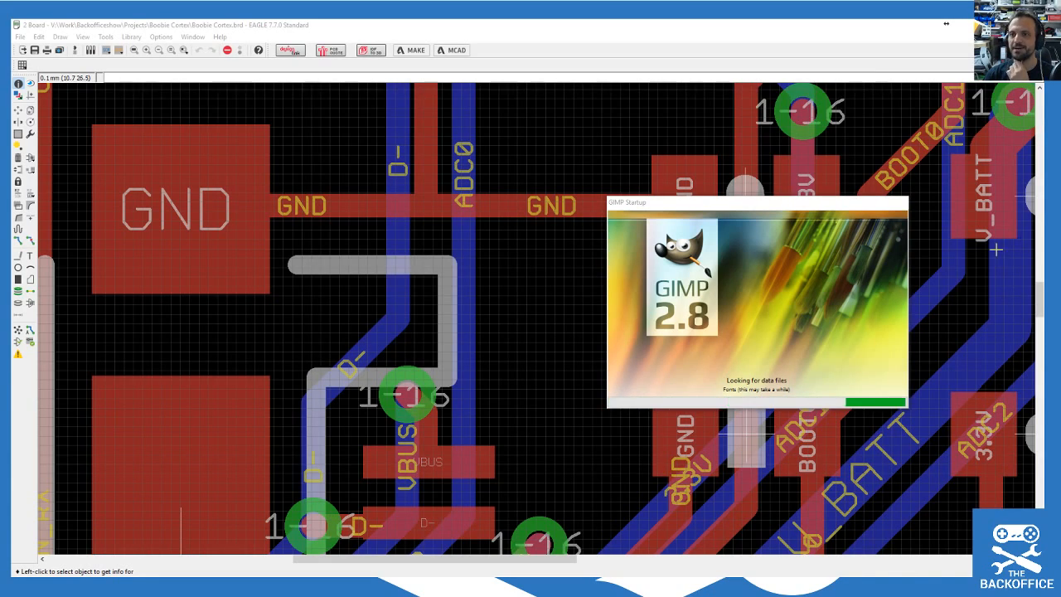
Step: Bring the live chat window beside the board, show the full board outline, and move the GIMP startup window off the board
left_click_drag(1053, 39, 114, 37)
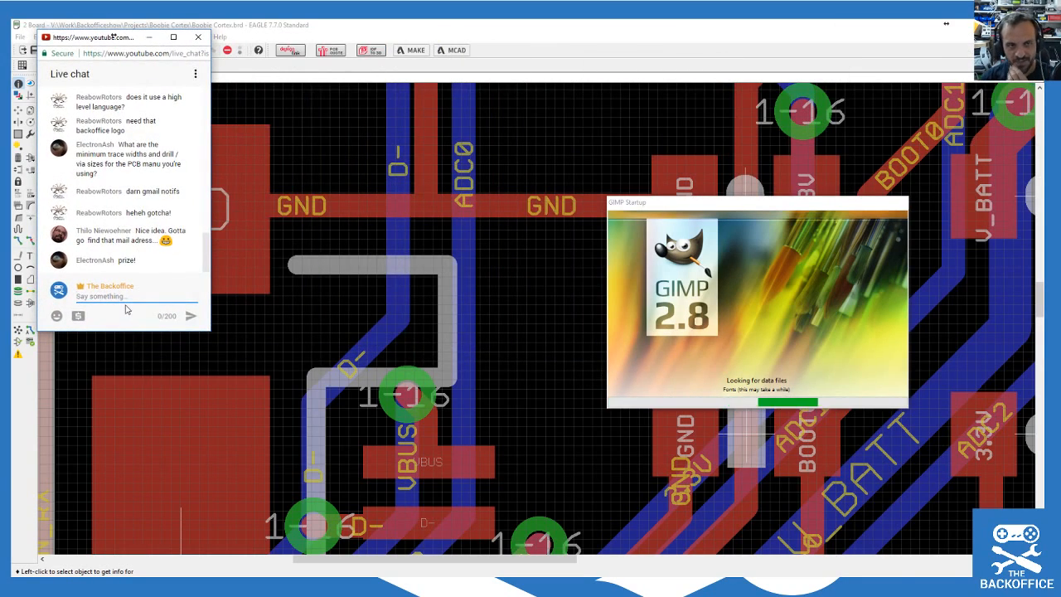
left_click(672, 371)
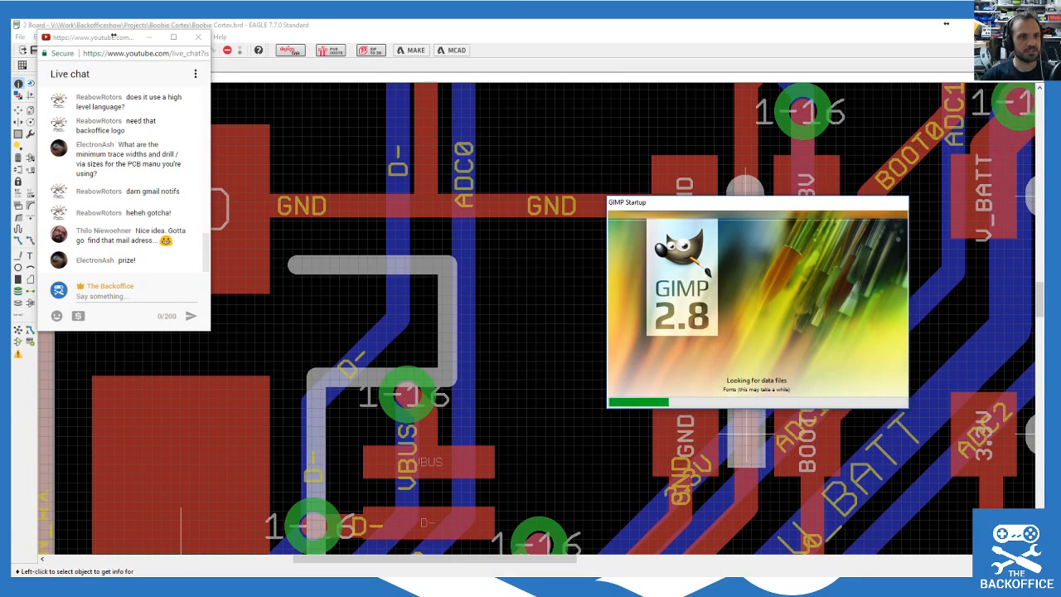
scroll(539, 308, "down", 5)
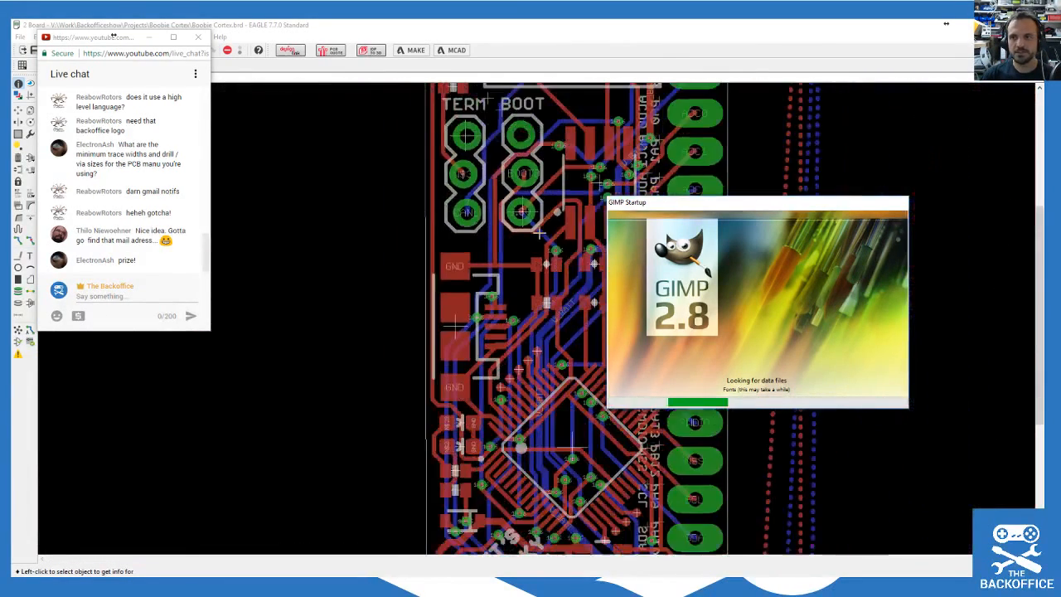
scroll(543, 236, "down", 3)
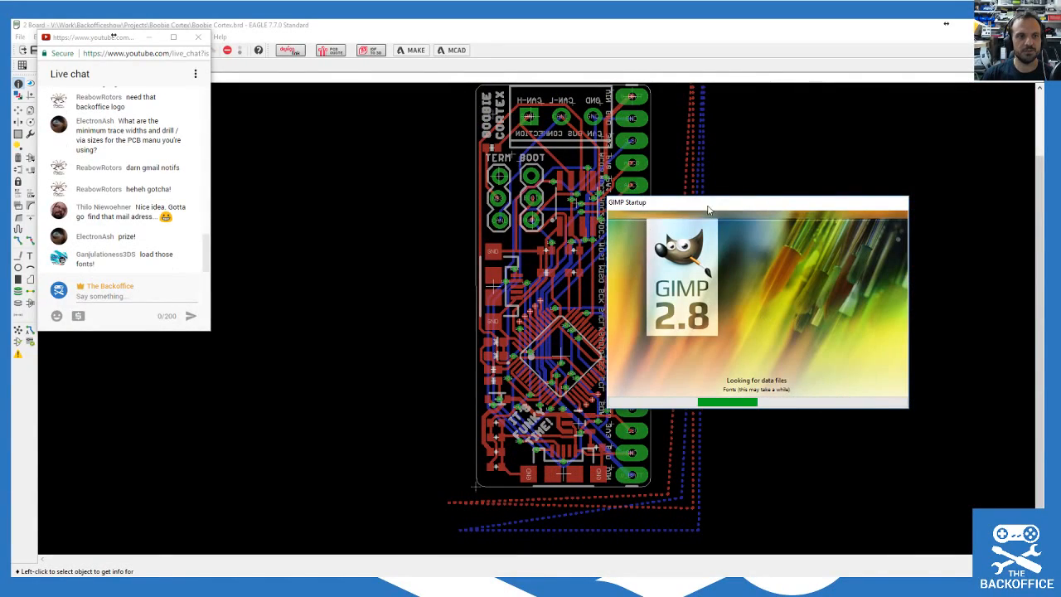
left_click_drag(769, 200, 859, 118)
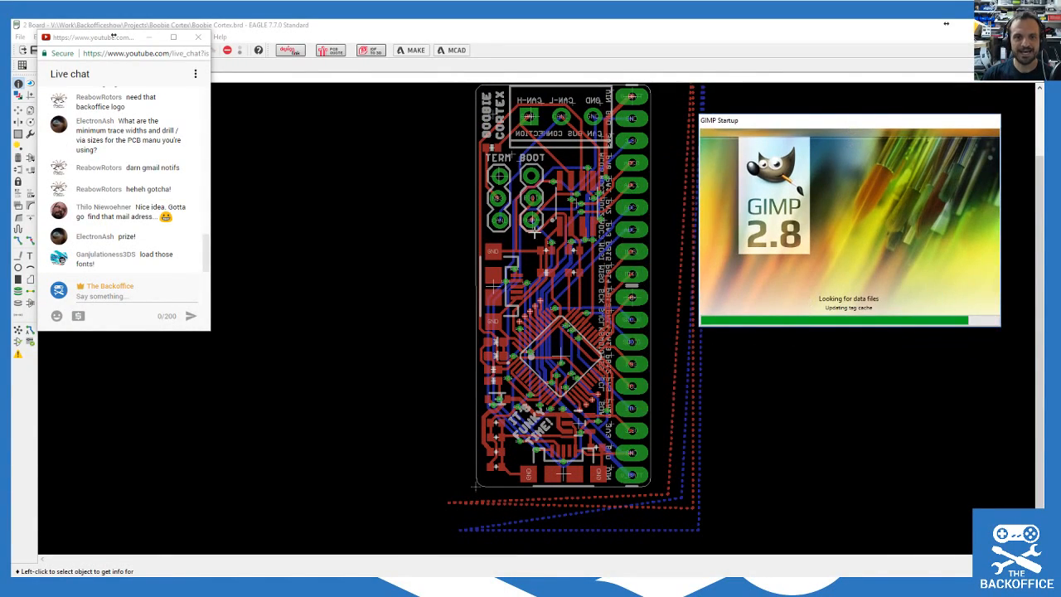
Step: Open ChannelArtAvatar.png in GIMP
scroll(502, 252, "up", 1)
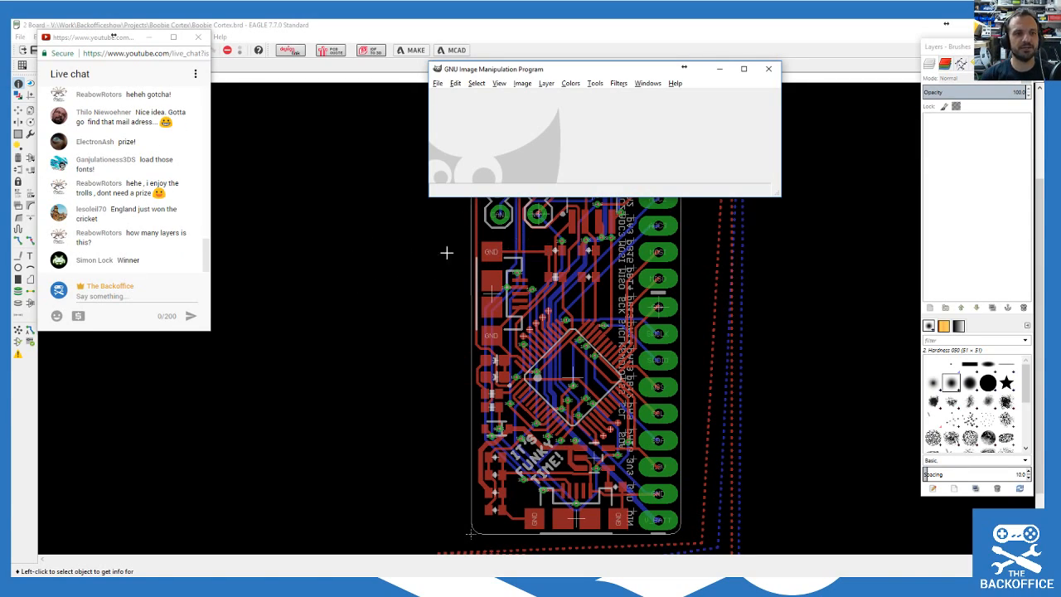
left_click_drag(494, 72, 503, 72)
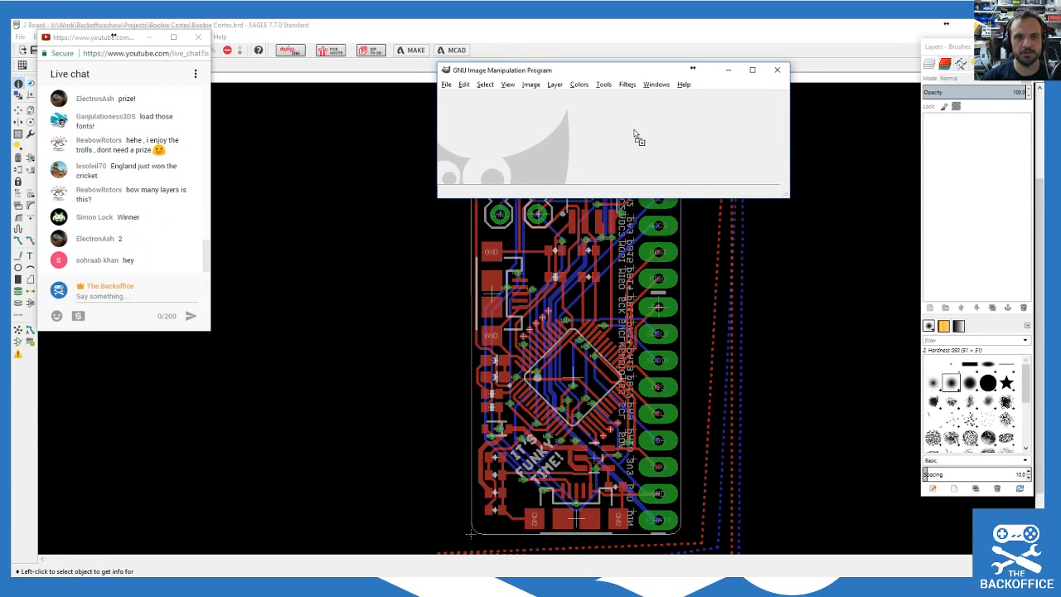
left_click_drag(635, 135, 639, 125)
left_click_drag(627, 69, 611, 51)
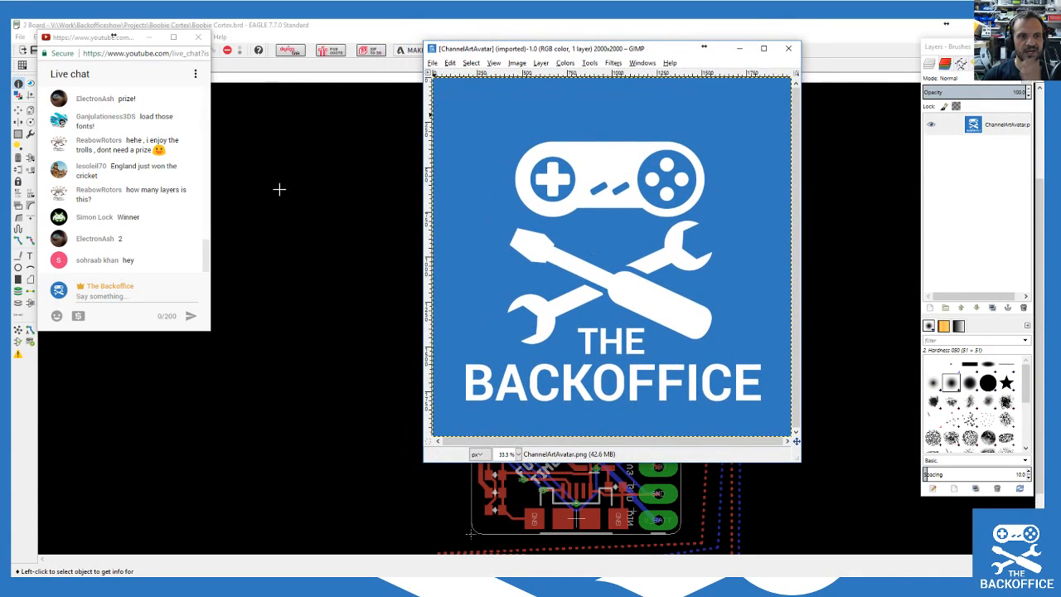
Step: Move the live chat window off the board layout and minimise the ChannelArtAvatar image window
left_click_drag(552, 52, 443, 63)
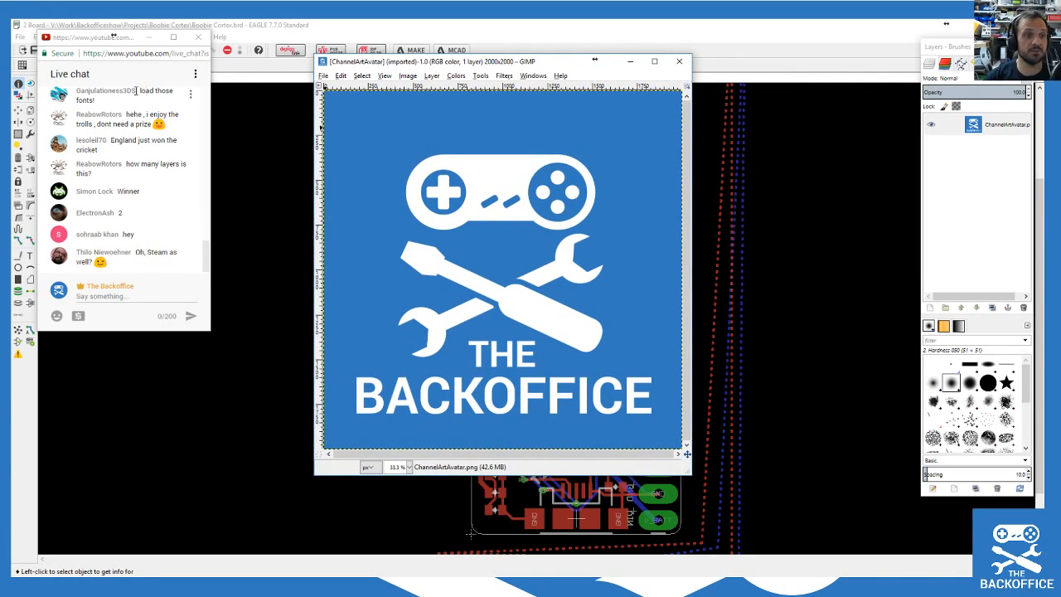
left_click_drag(112, 40, 1060, 28)
left_click_drag(594, 59, 969, 59)
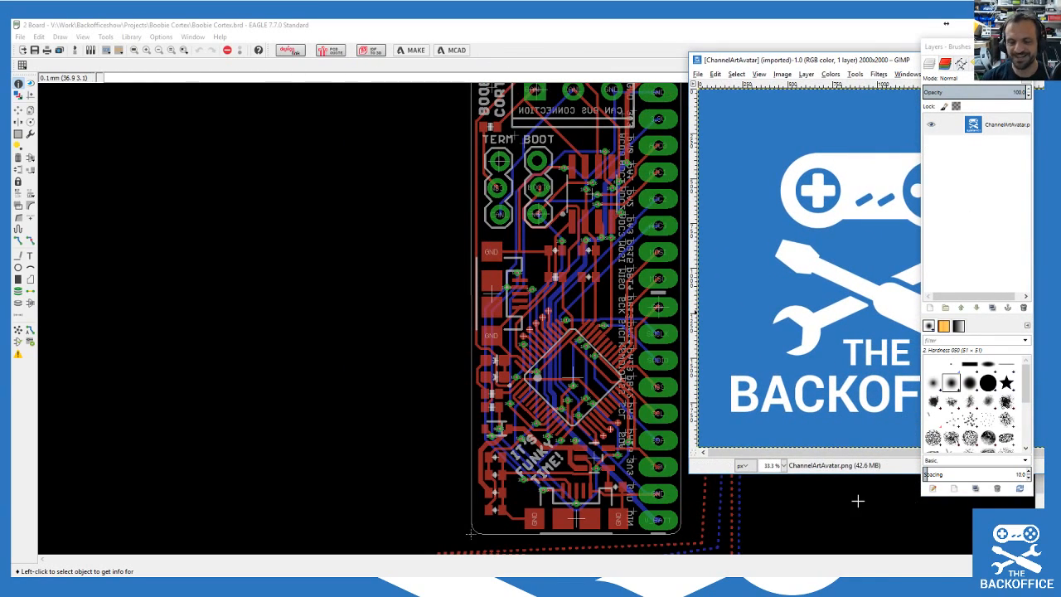
left_click_drag(840, 63, 688, 73)
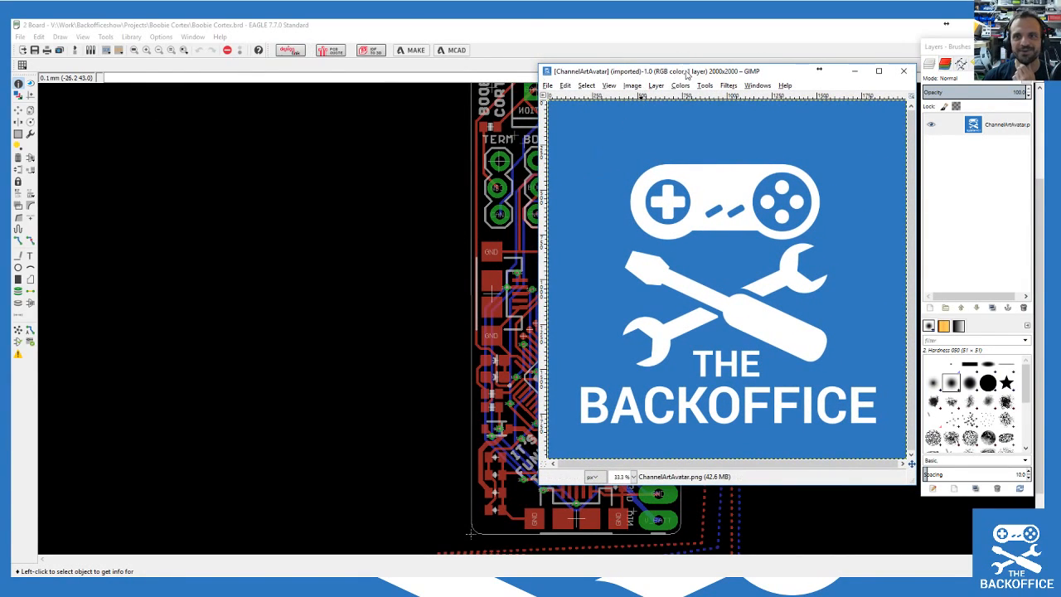
left_click(854, 71)
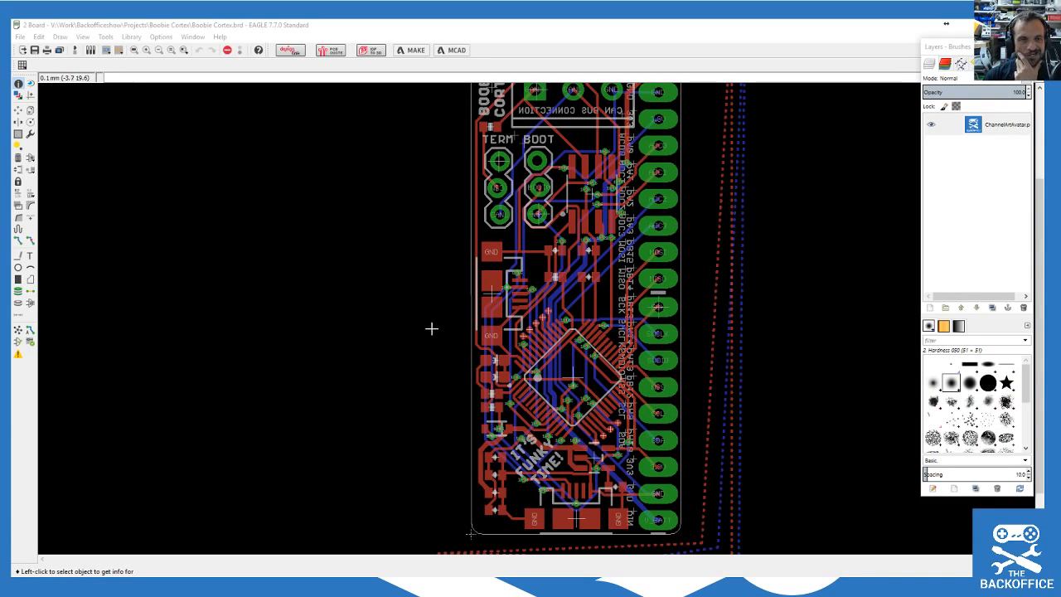
scroll(507, 275, "up", 5)
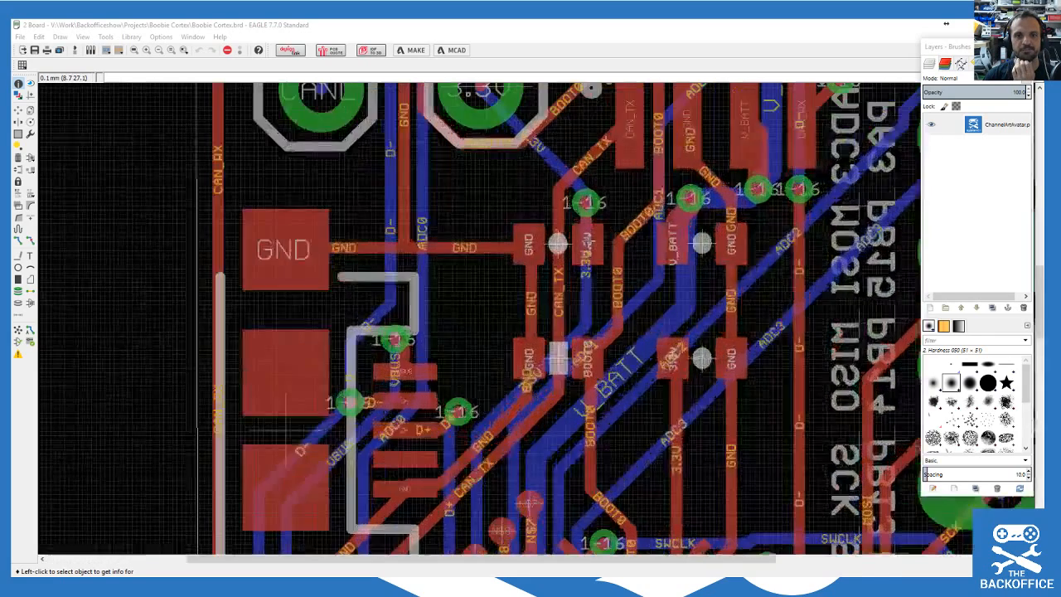
scroll(587, 240, "up", 4)
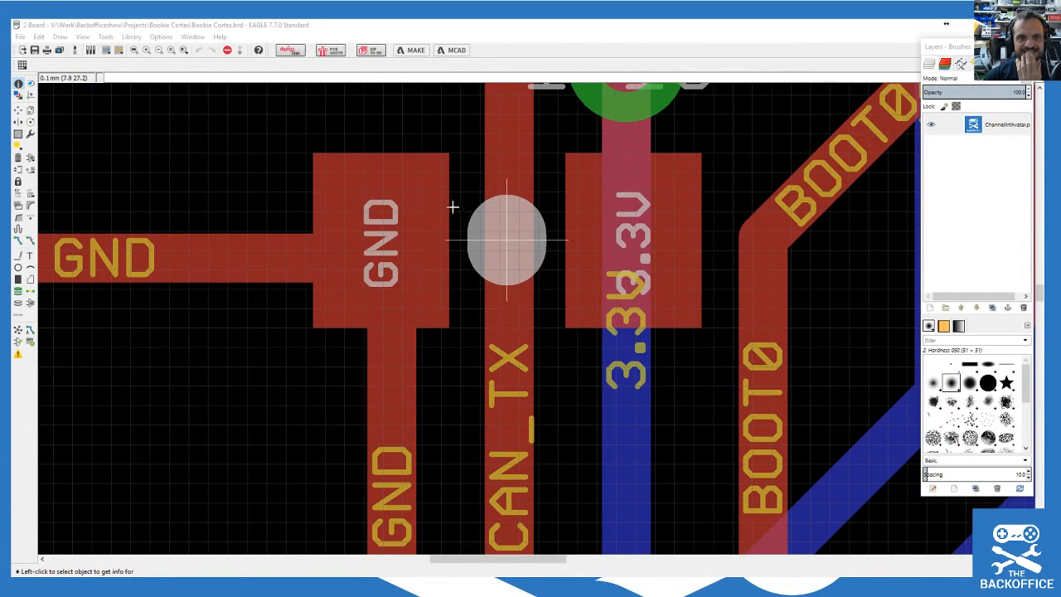
scroll(643, 342, "down", 10)
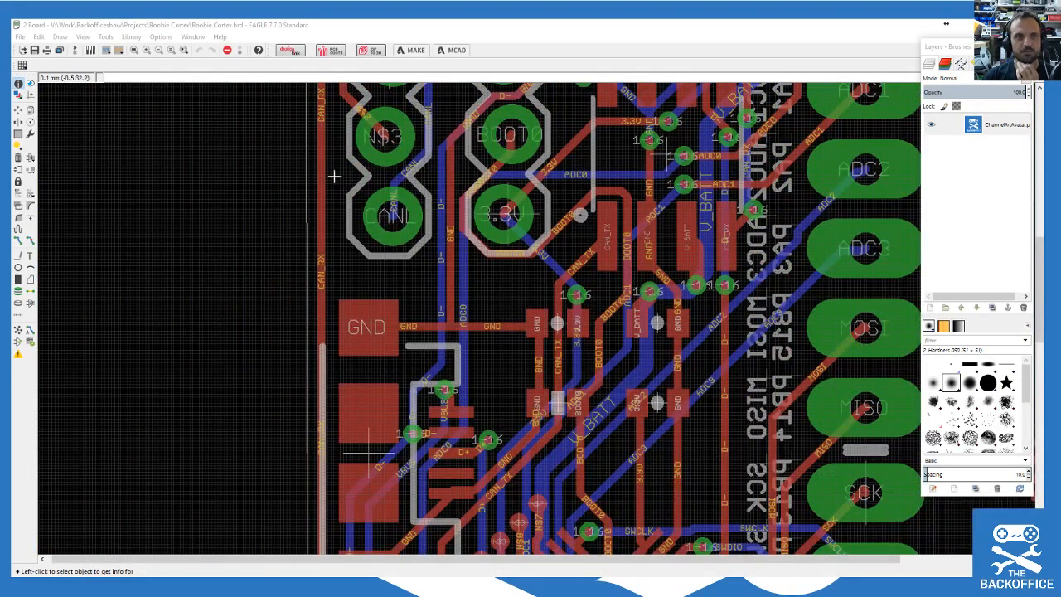
Step: Run the import-bmp.ulp user language program from the EAGLE board editor
left_click(133, 38)
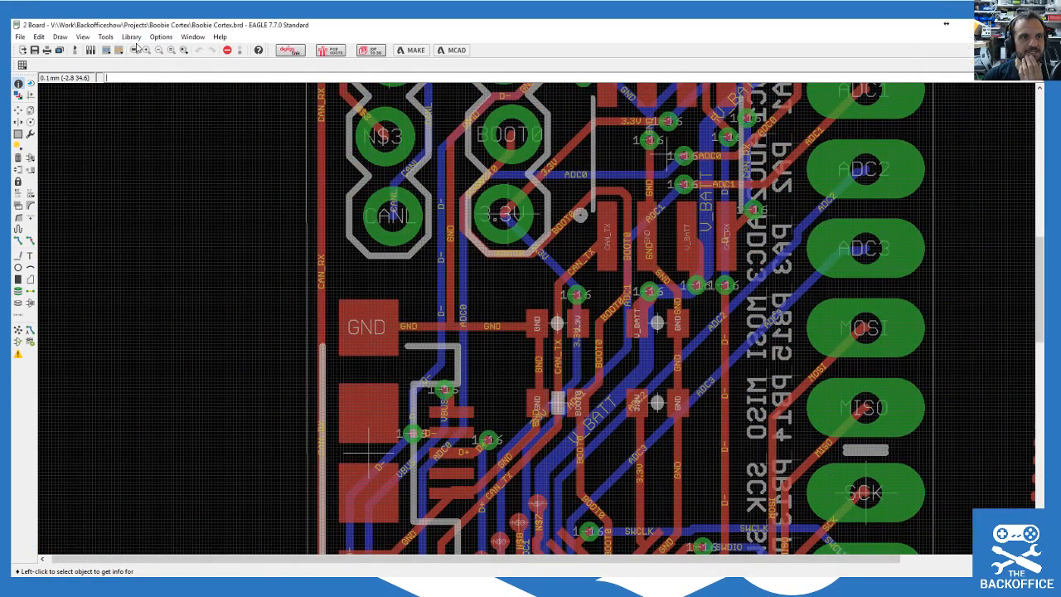
left_click(133, 38)
mouse_move(162, 39)
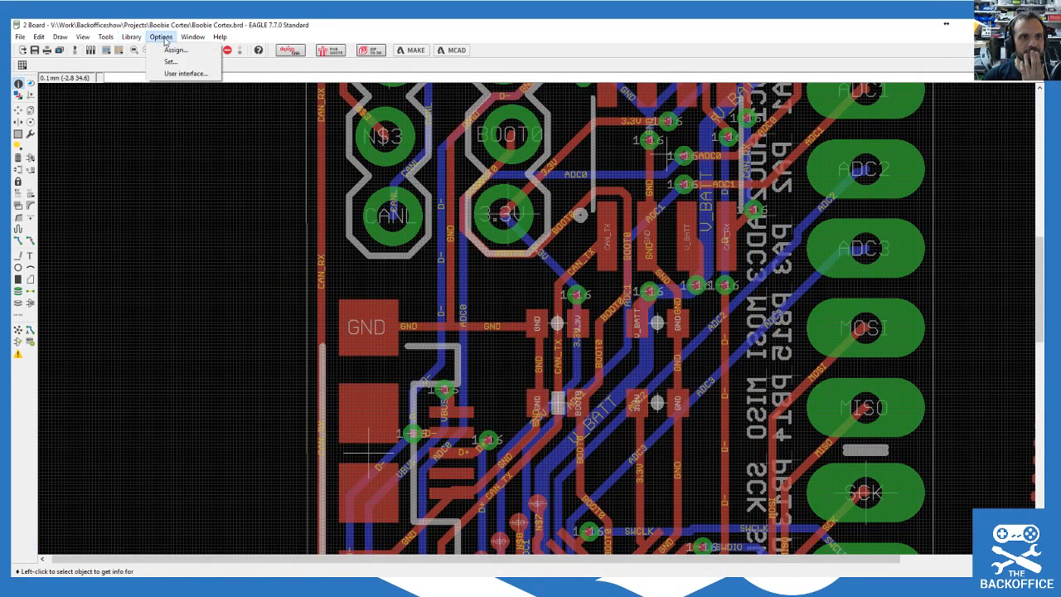
mouse_move(107, 39)
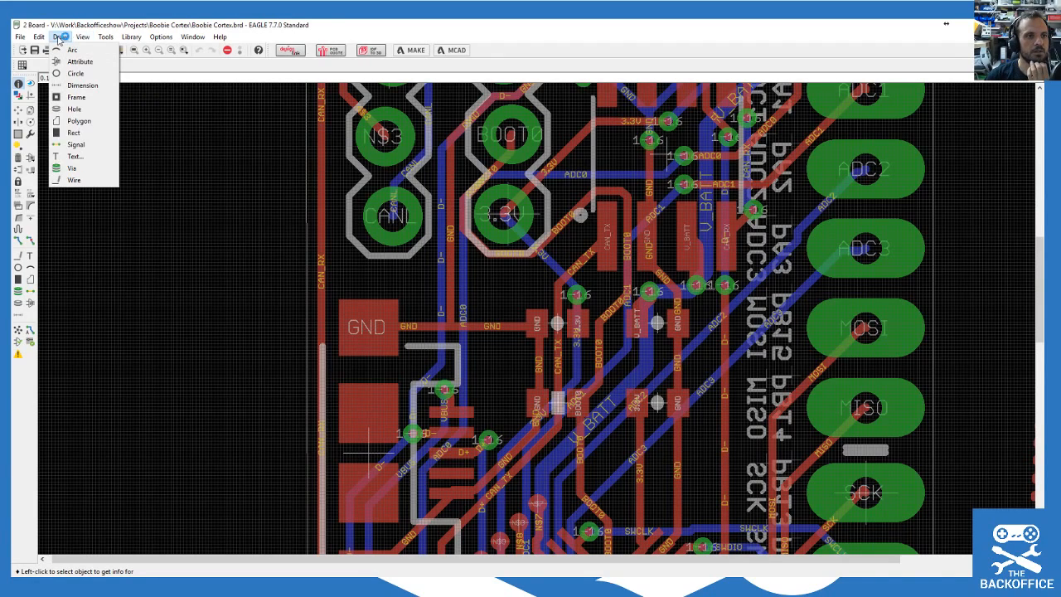
mouse_move(18, 40)
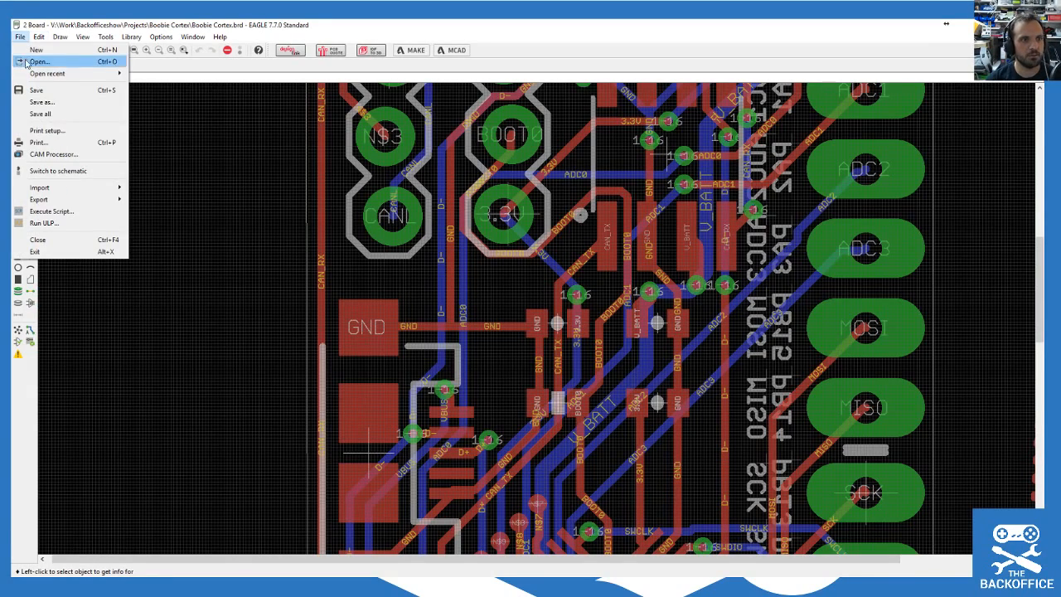
left_click(43, 223)
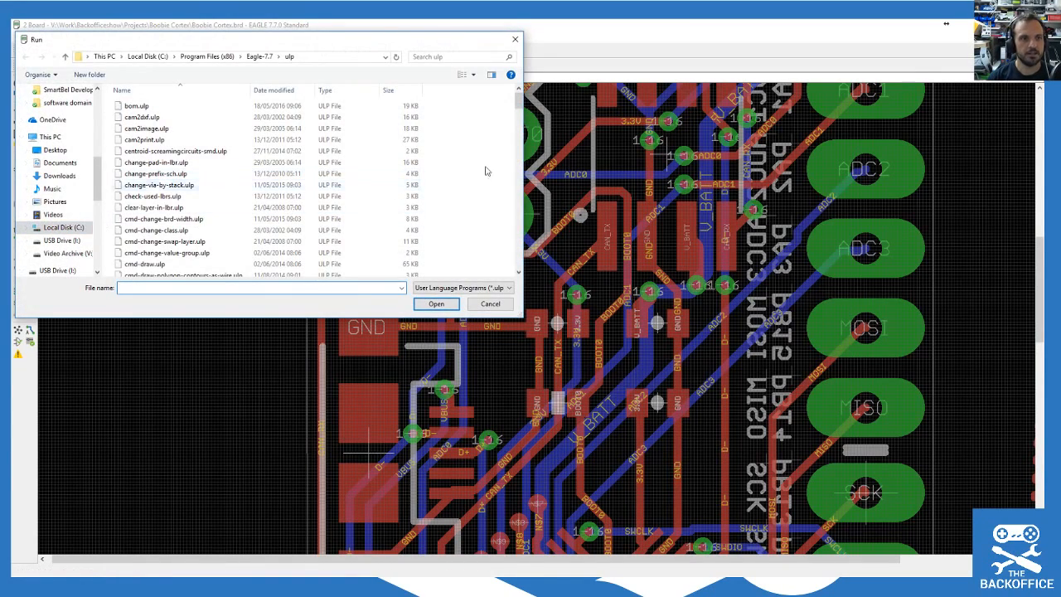
left_click_drag(520, 94, 536, 186)
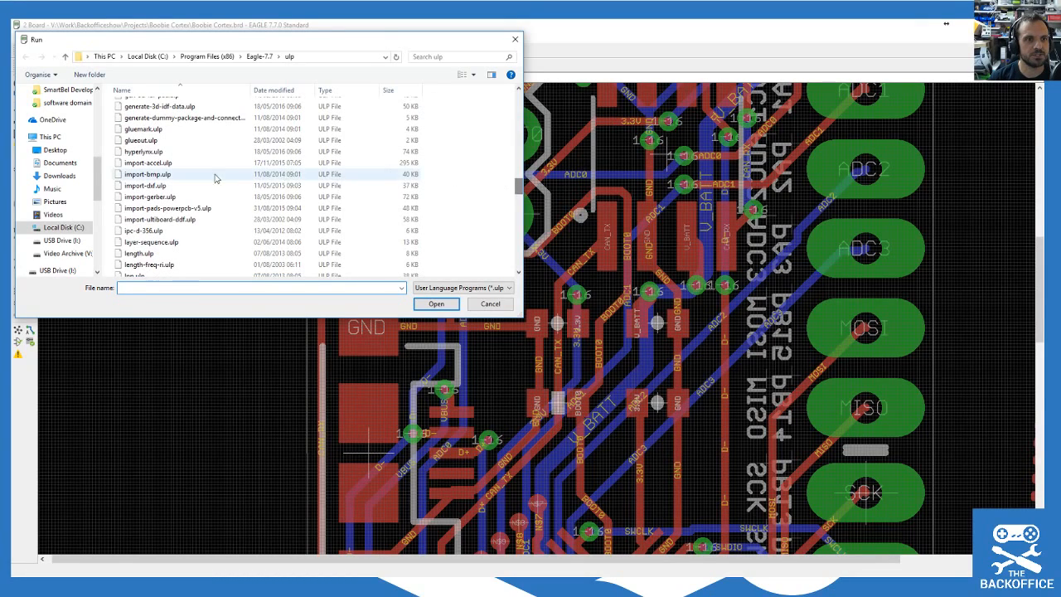
left_click(149, 176)
double_click(148, 179)
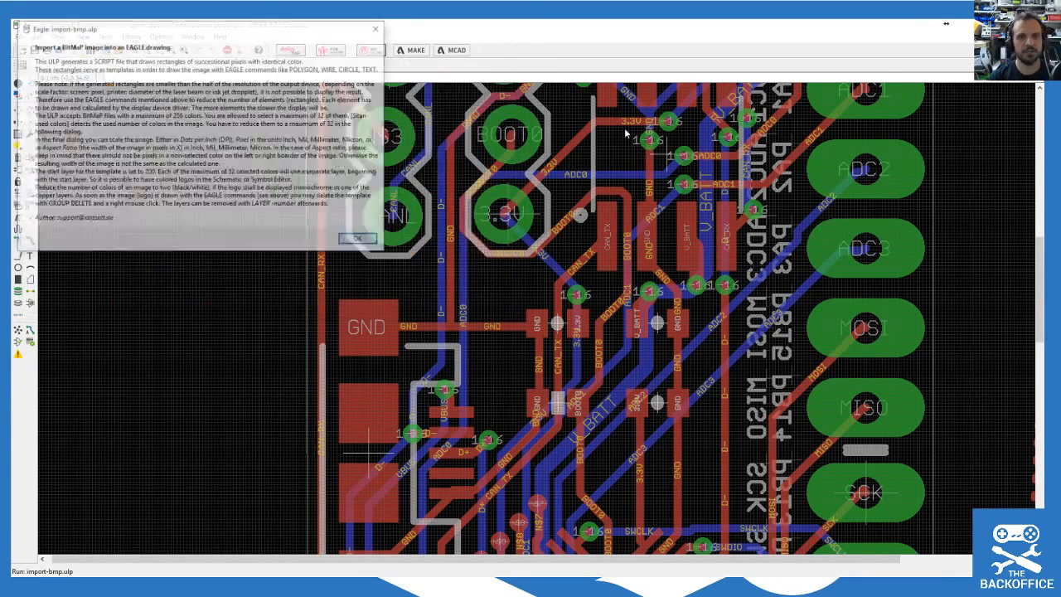
Step: Bring the ChannelArtAvatar image window back beside the bitmap import dialog and invert the image's colours
left_click_drag(1043, 81, 575, 66)
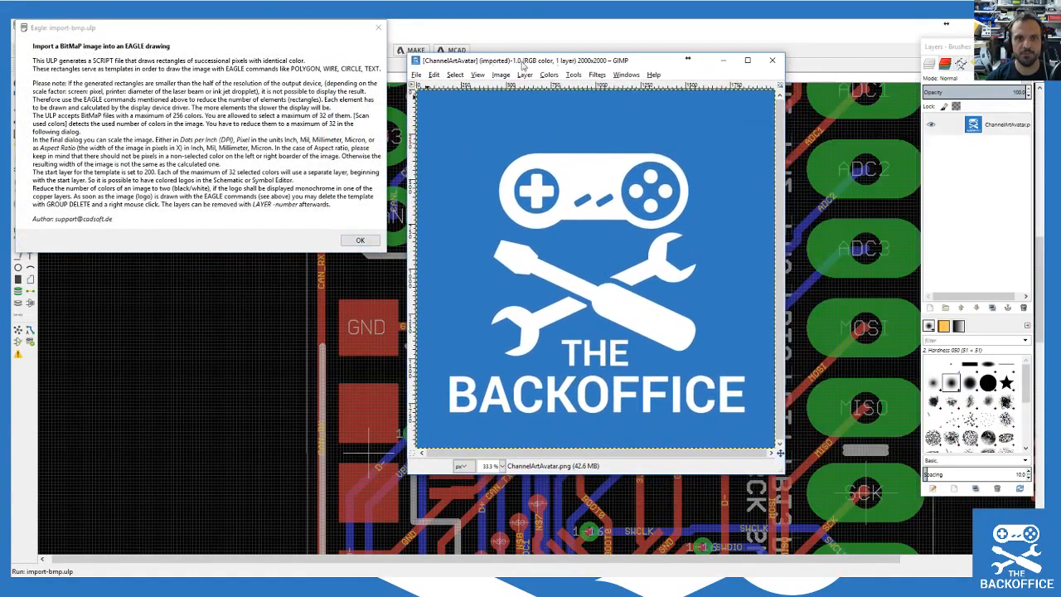
left_click(417, 75)
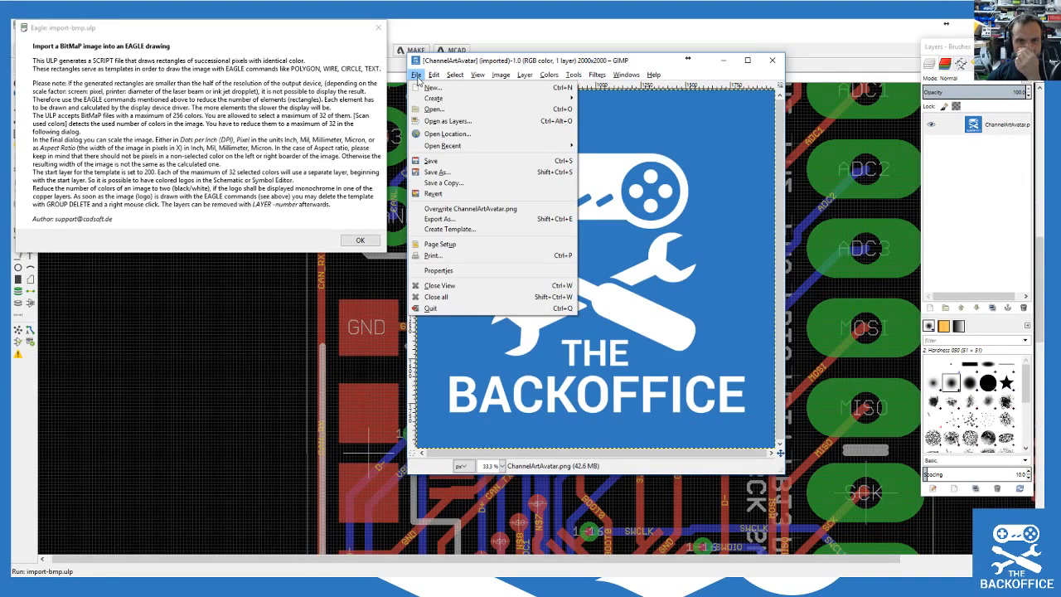
mouse_move(500, 81)
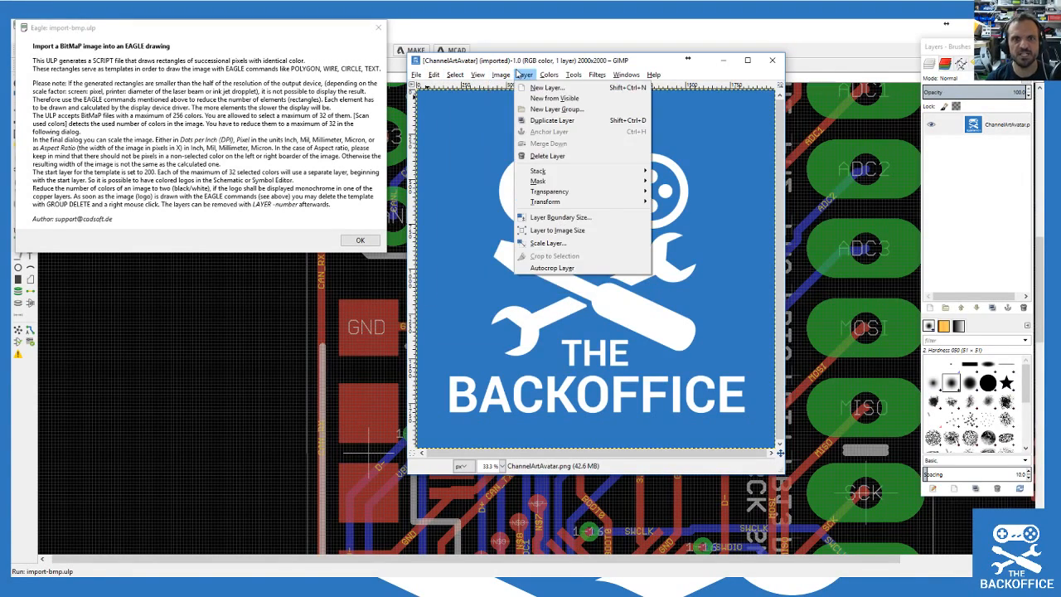
mouse_move(549, 76)
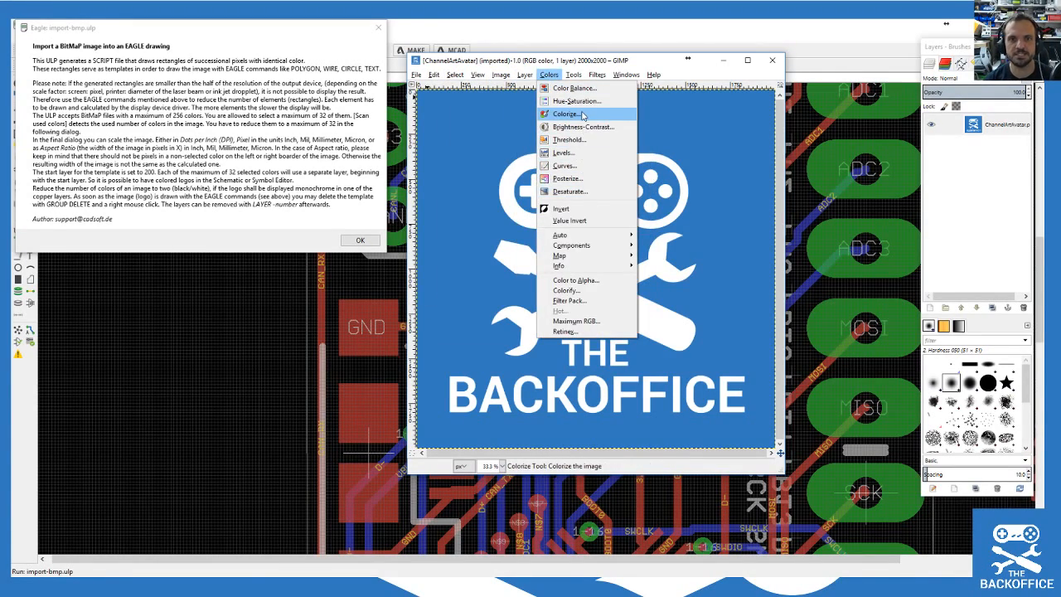
left_click(587, 209)
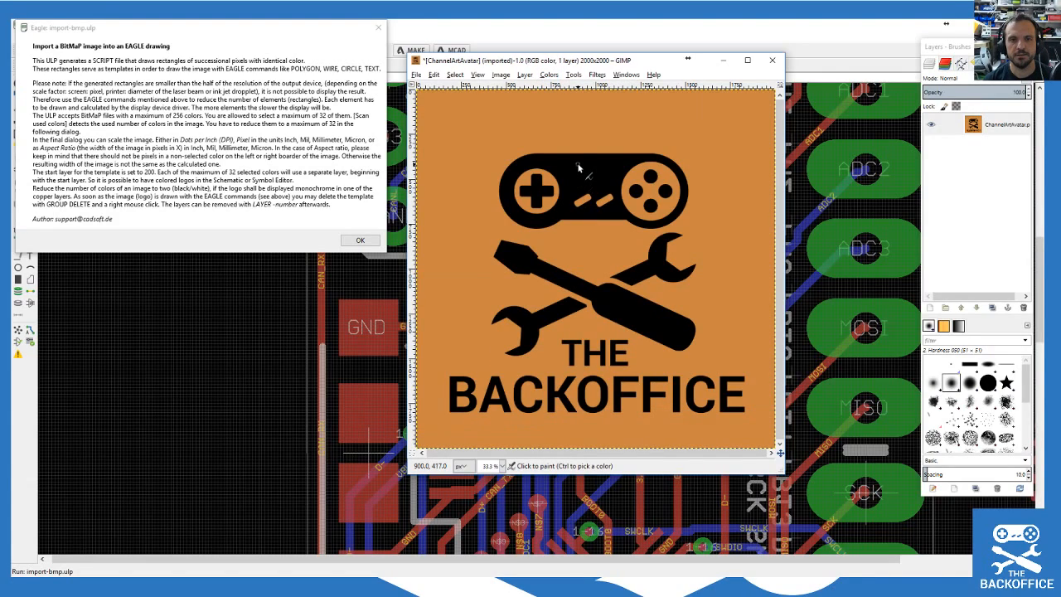
Step: Convert the inverted ChannelArtAvatar image from RGB to grayscale mode
left_click(551, 76)
left_click(551, 75)
left_click(551, 75)
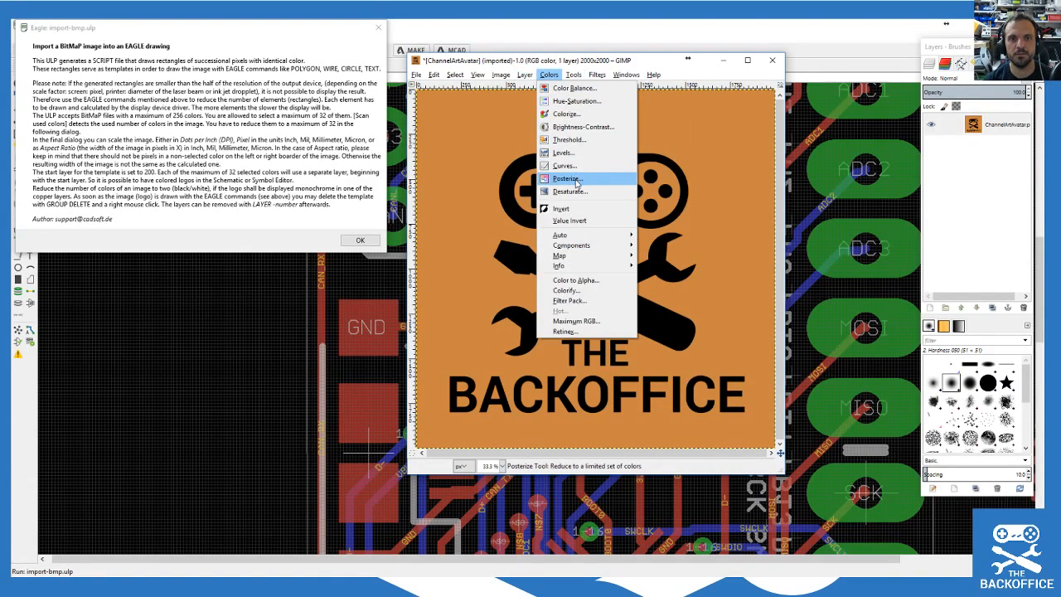
mouse_move(501, 75)
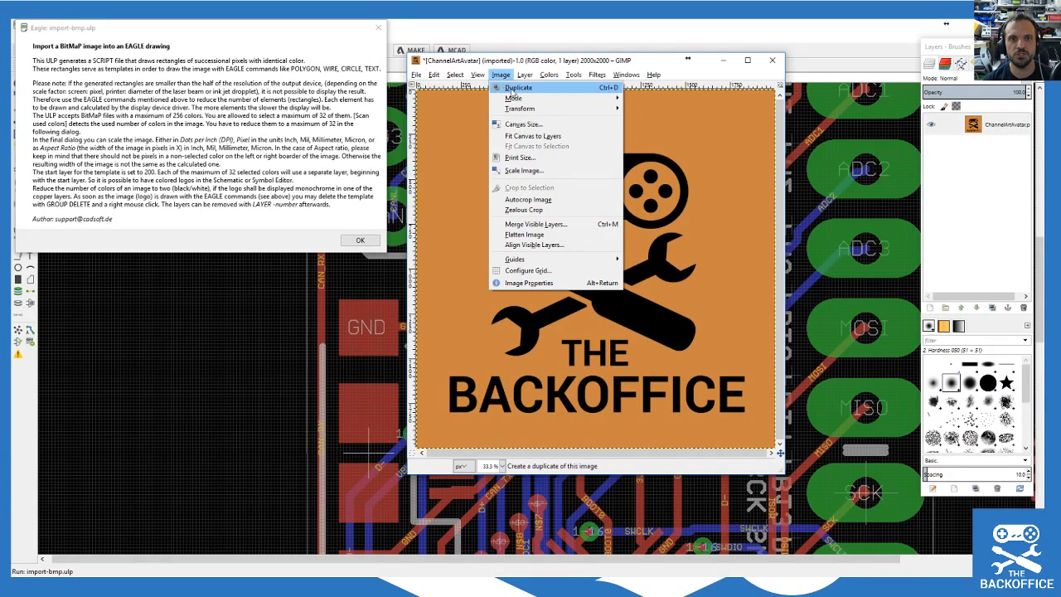
mouse_move(528, 111)
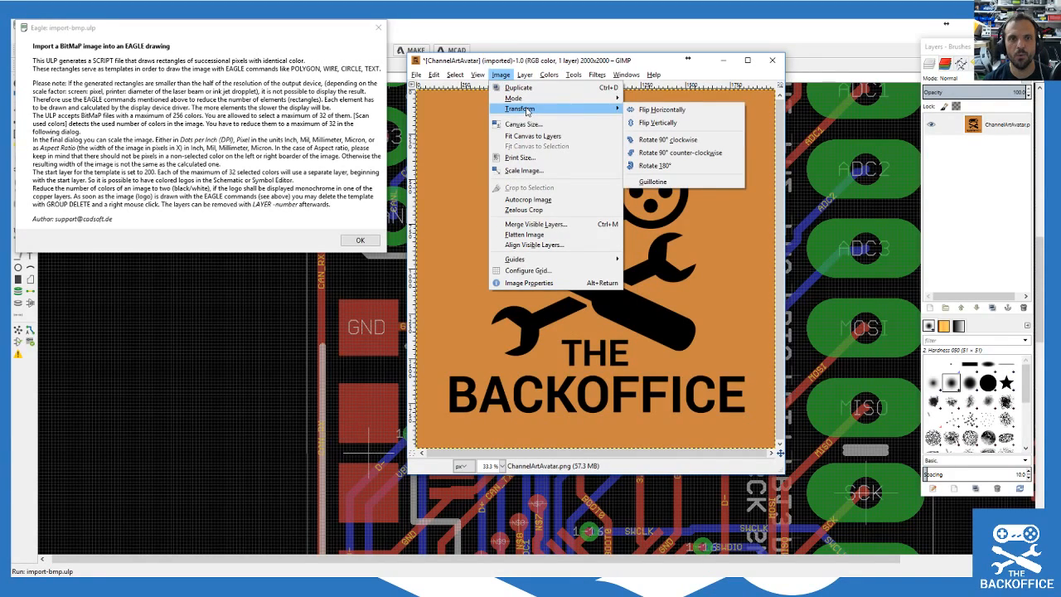
left_click(500, 74)
left_click(500, 75)
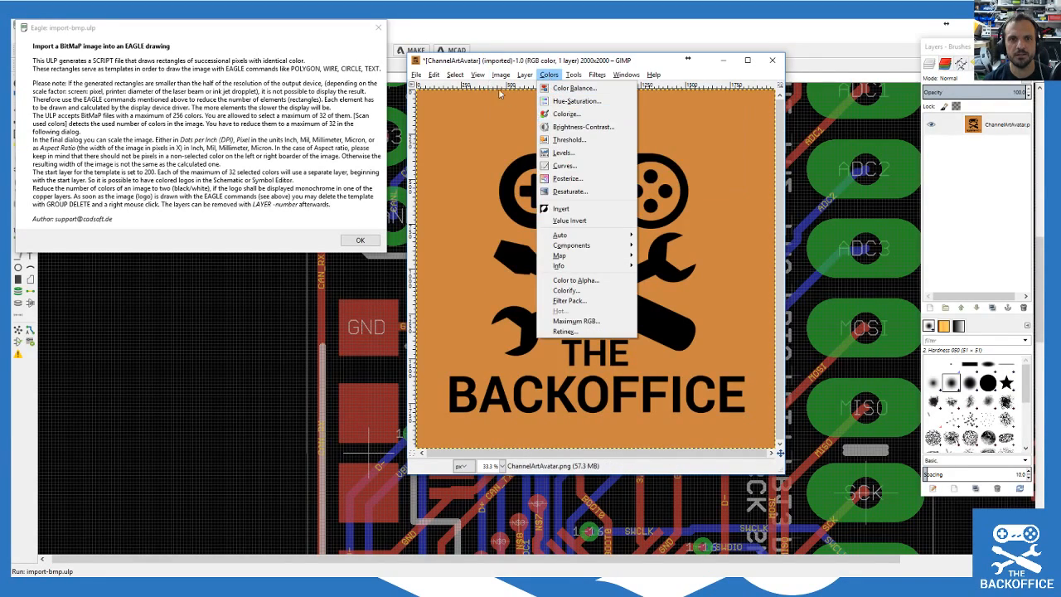
mouse_move(548, 98)
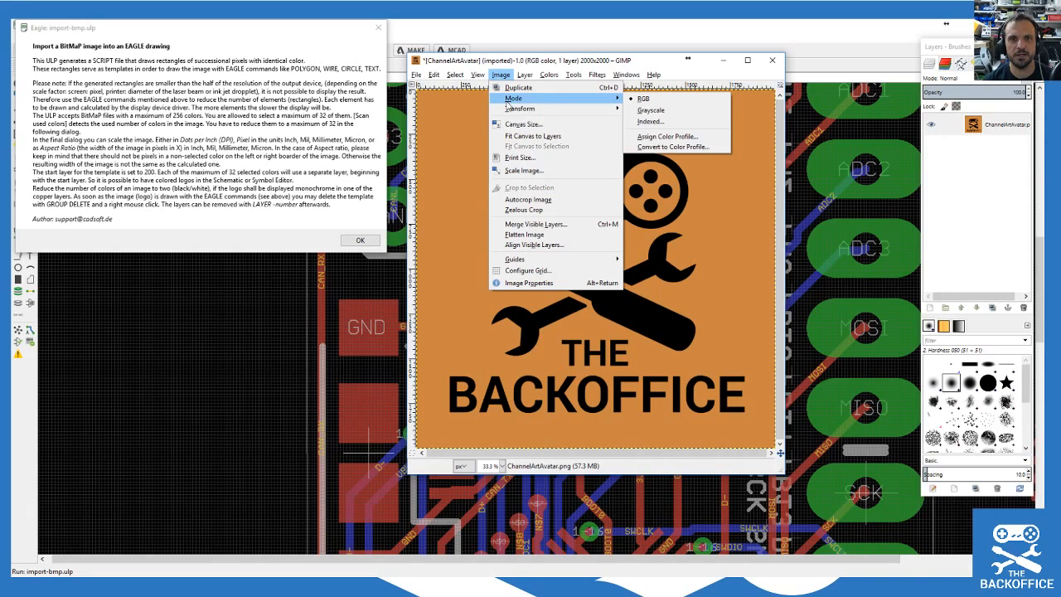
left_click(651, 111)
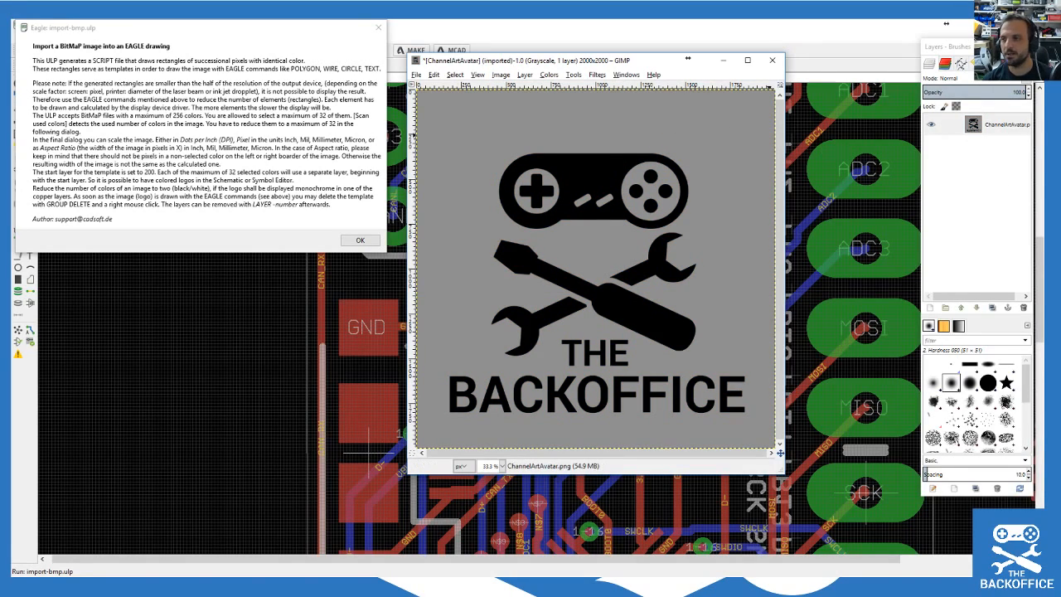
Step: Reopen the recently closed Toolbox - Tool Options dock and make white the foreground colour
left_click(626, 75)
mouse_move(652, 99)
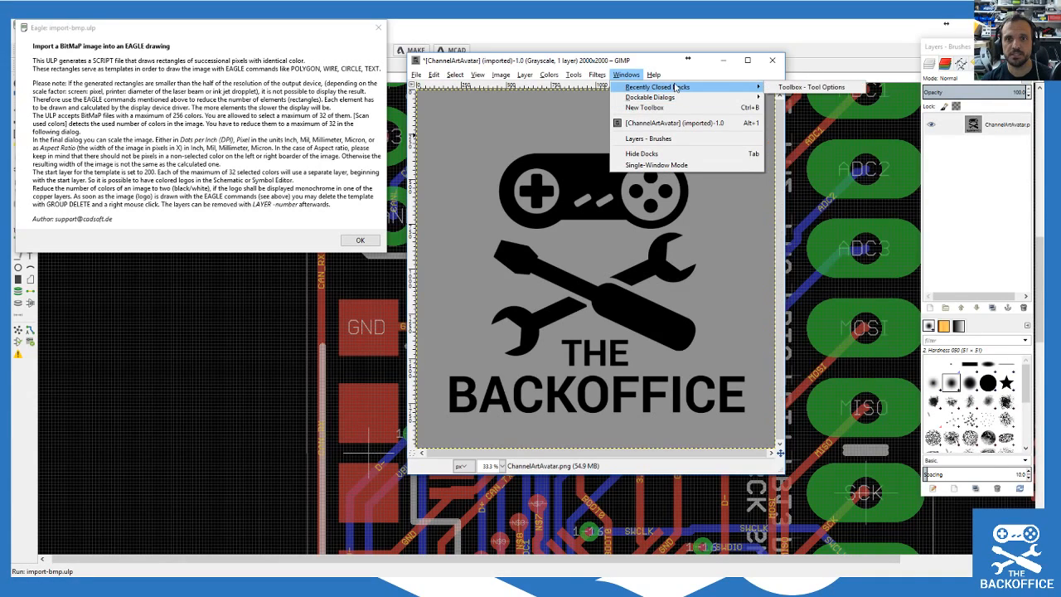
left_click(811, 87)
left_click(73, 190)
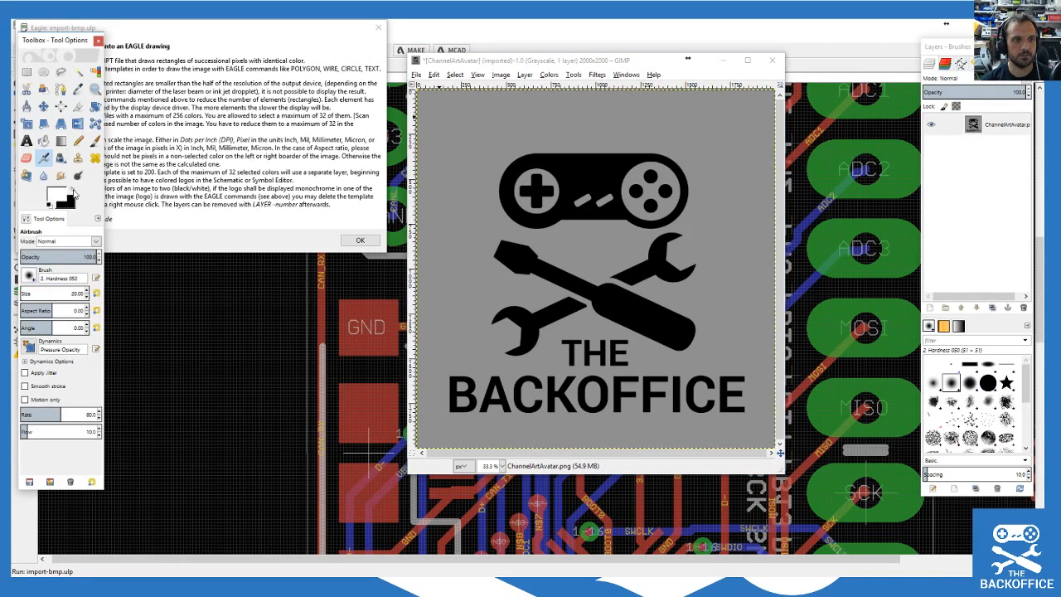
Step: Bucket-fill the grey background, the gamepad's inner areas and the enclosed areas of the BACKOFFICE letters with white
left_click(44, 141)
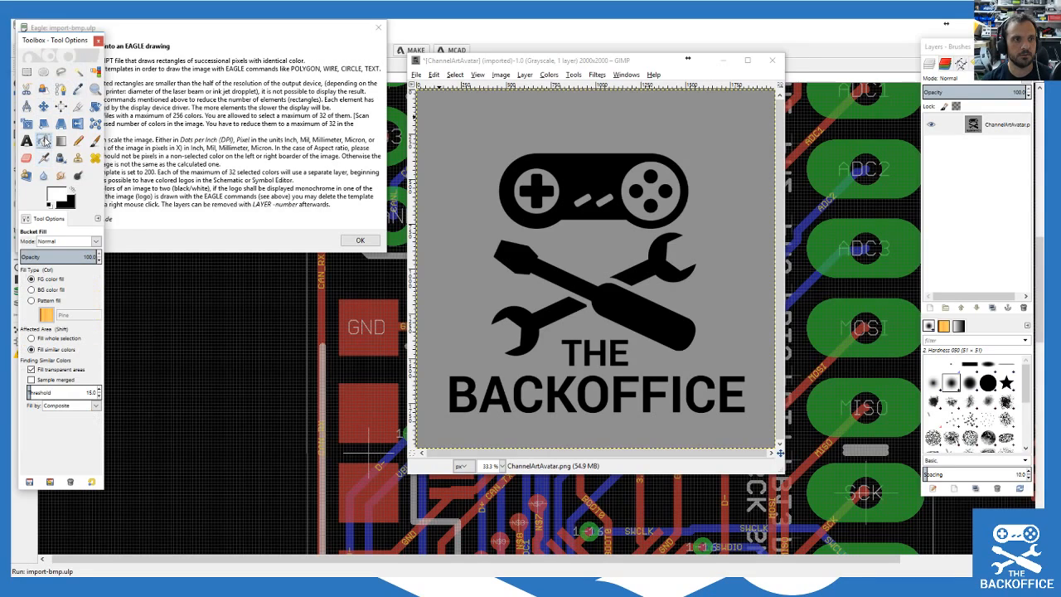
left_click(503, 118)
left_click(531, 181)
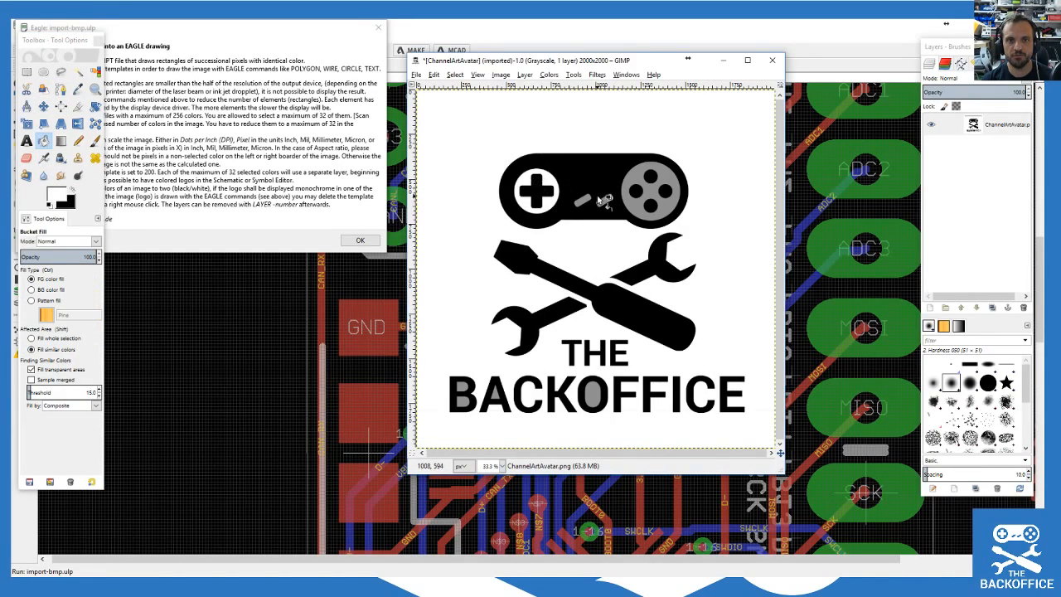
left_click(637, 206)
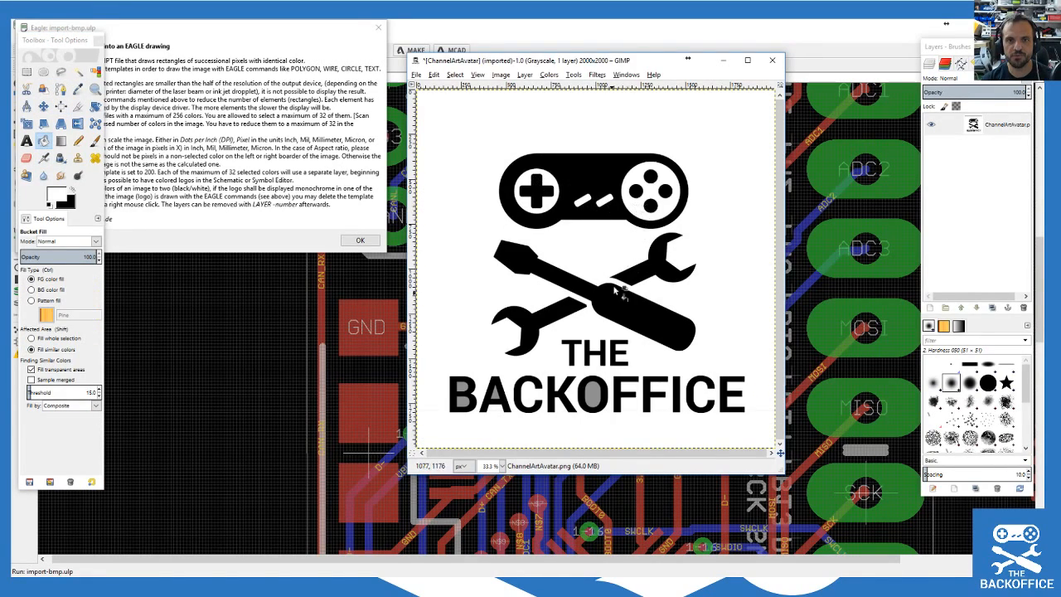
left_click(463, 402)
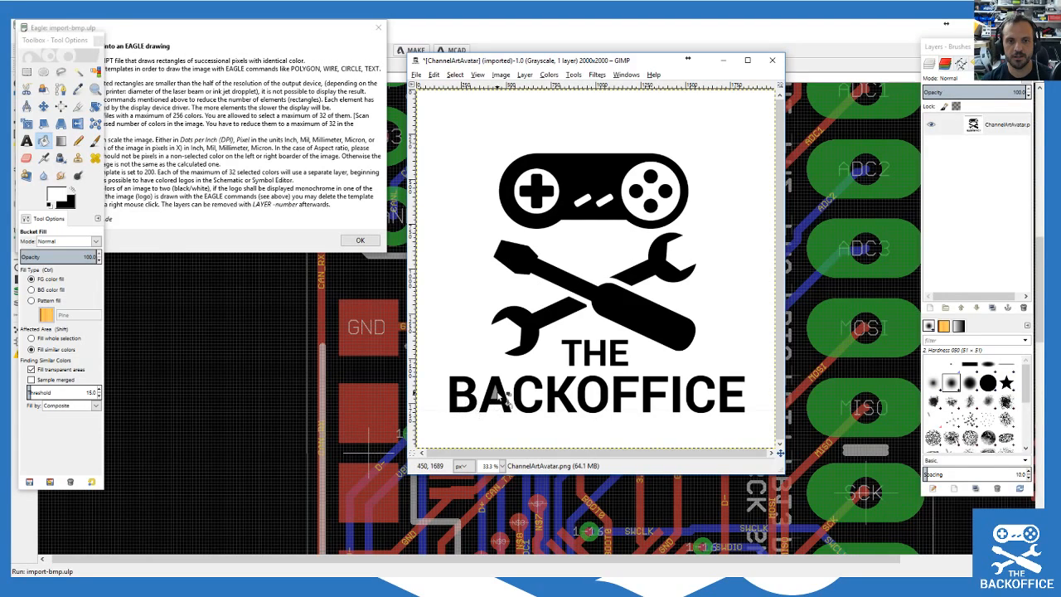
left_click(495, 394)
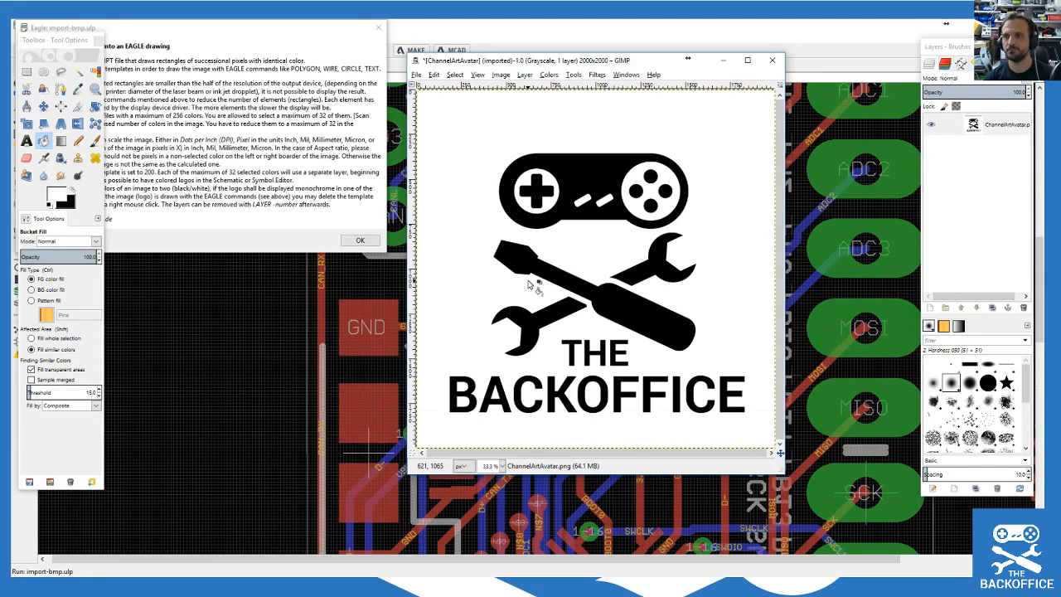
Step: Invert the image's colours so the logo is white on a black background
left_click(573, 75)
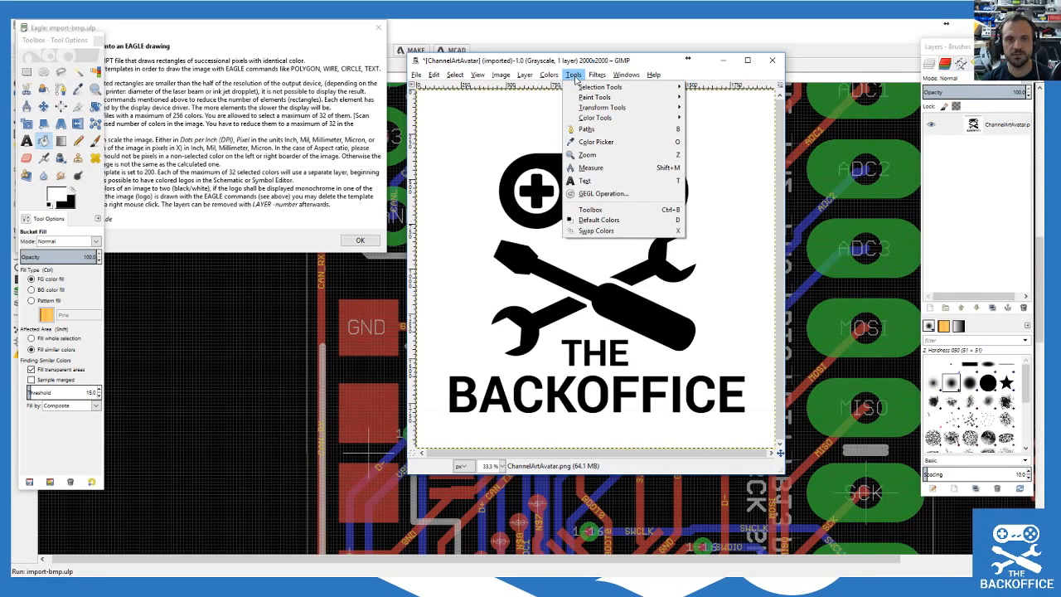
mouse_move(550, 76)
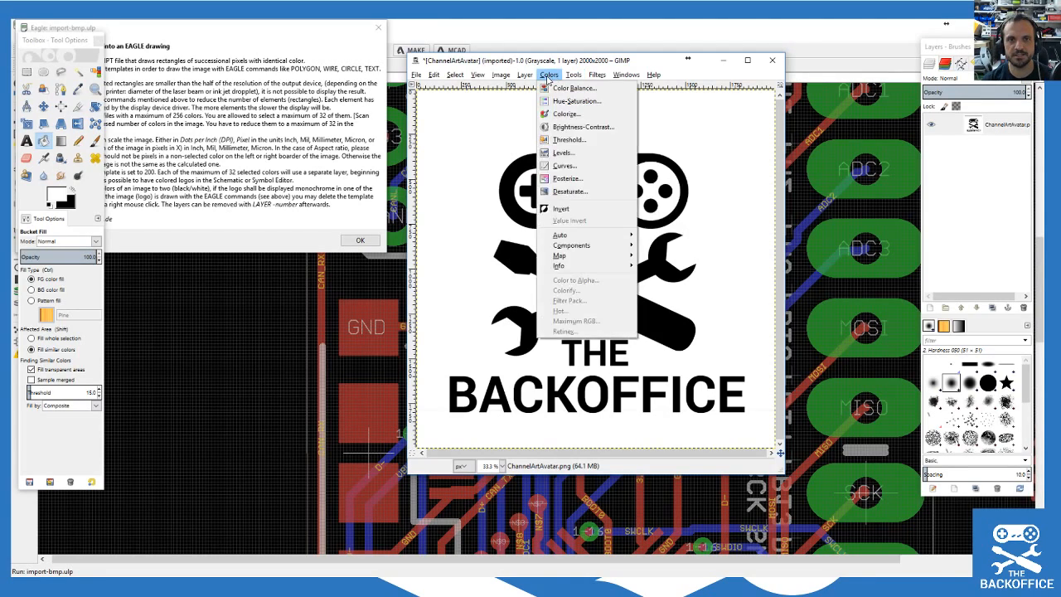
left_click(571, 210)
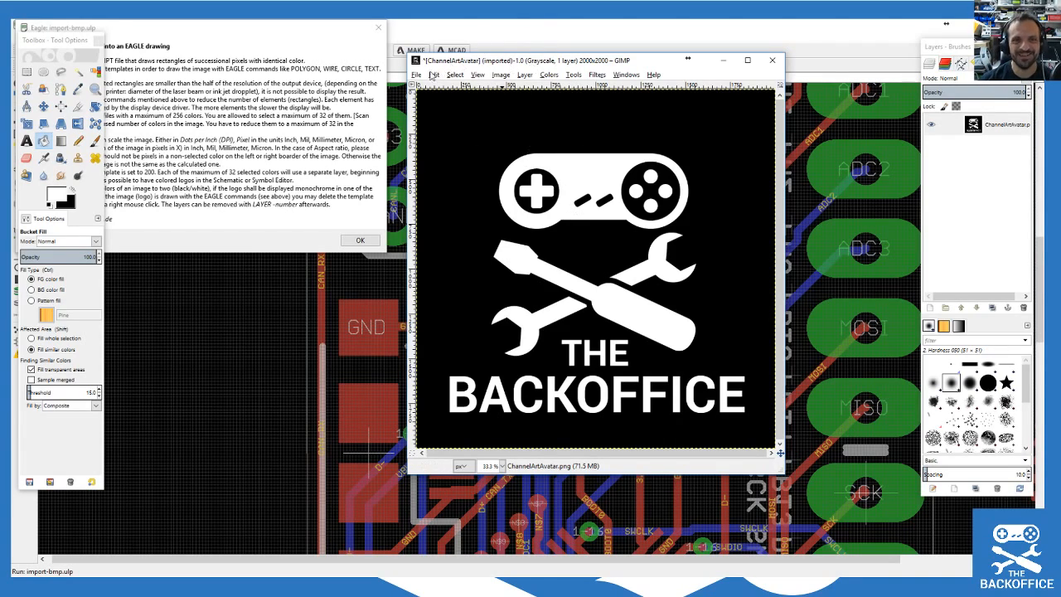
left_click(479, 75)
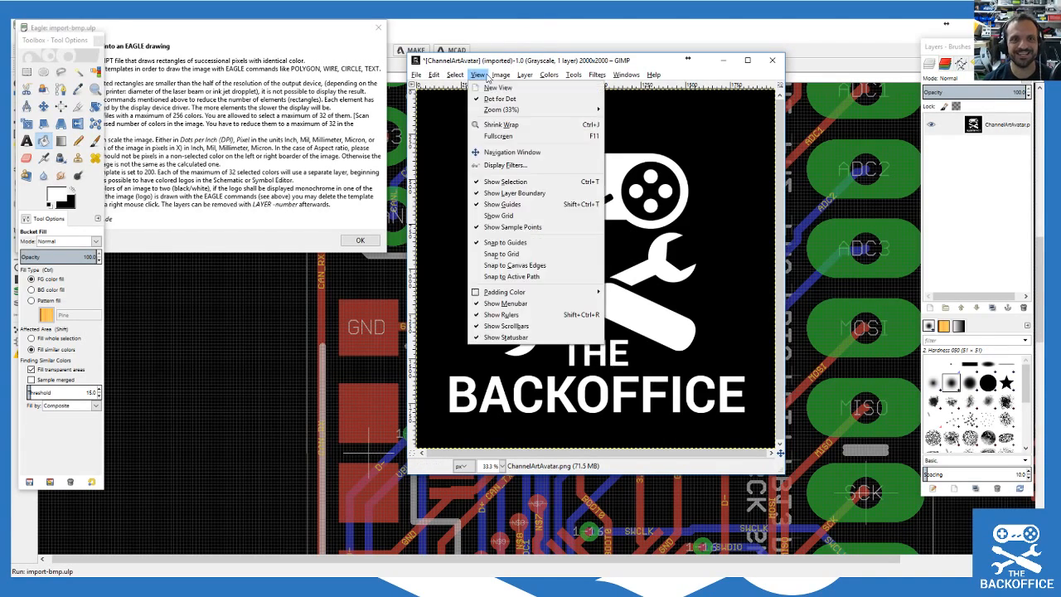
mouse_move(462, 77)
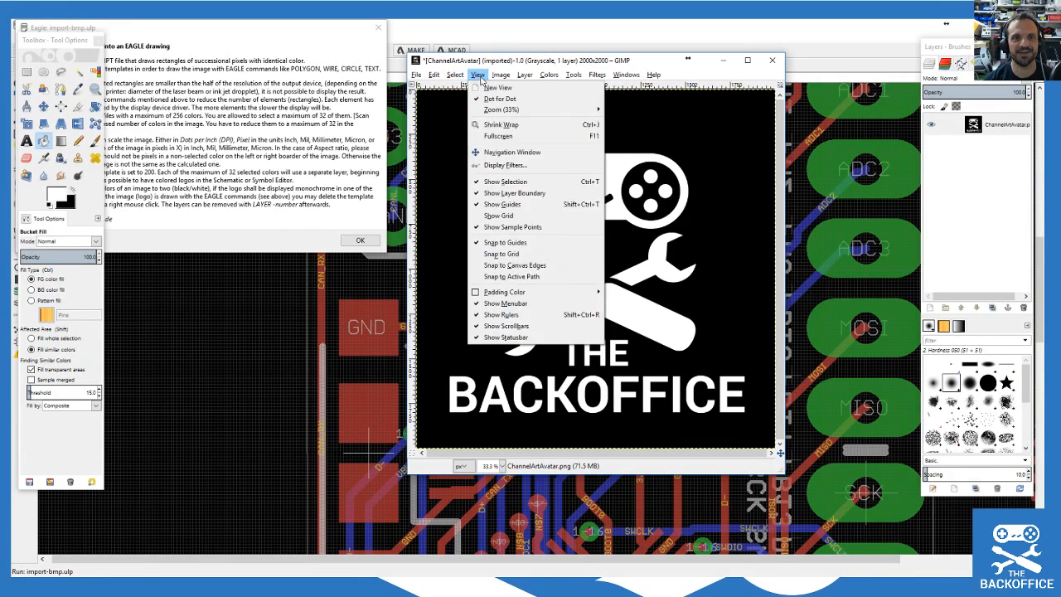
mouse_move(501, 76)
left_click(533, 172)
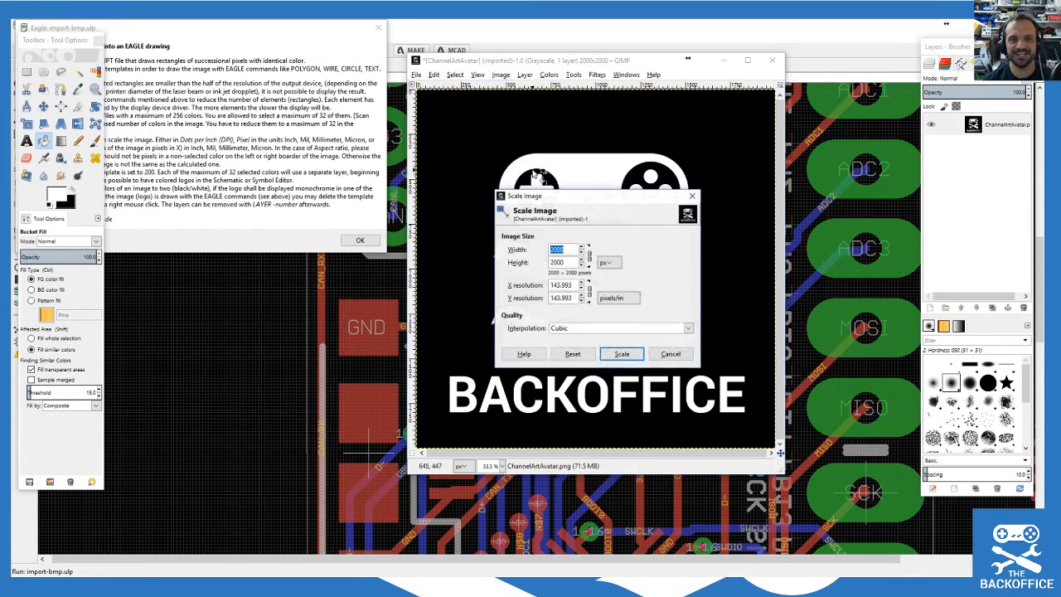
left_click(670, 355)
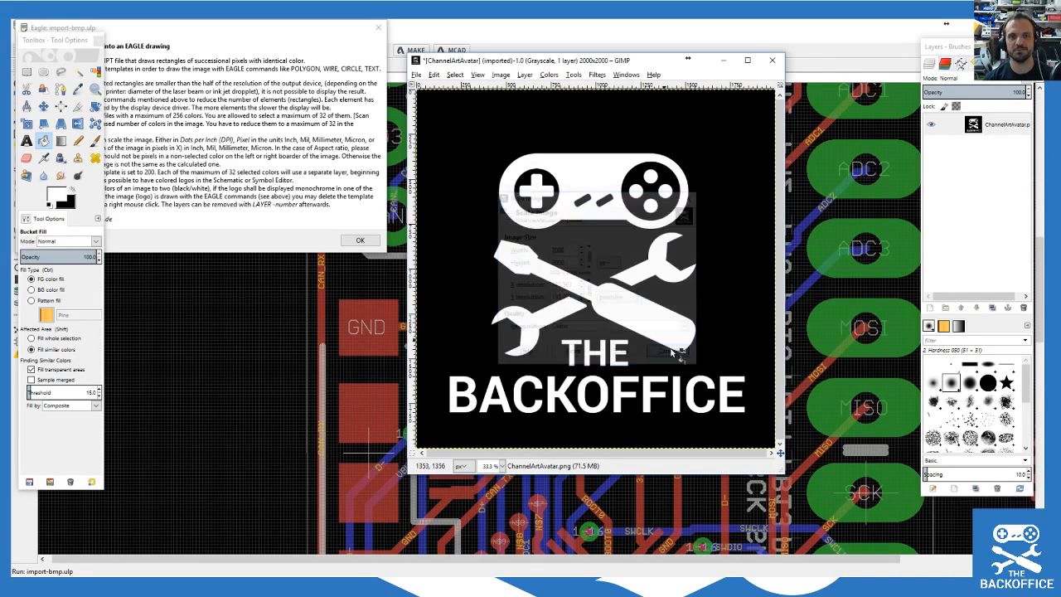
Step: Export the image as ChannelArtAvatarBW.bmp in the Boobie Cortex folder, ignoring the alpha channel
left_click(419, 75)
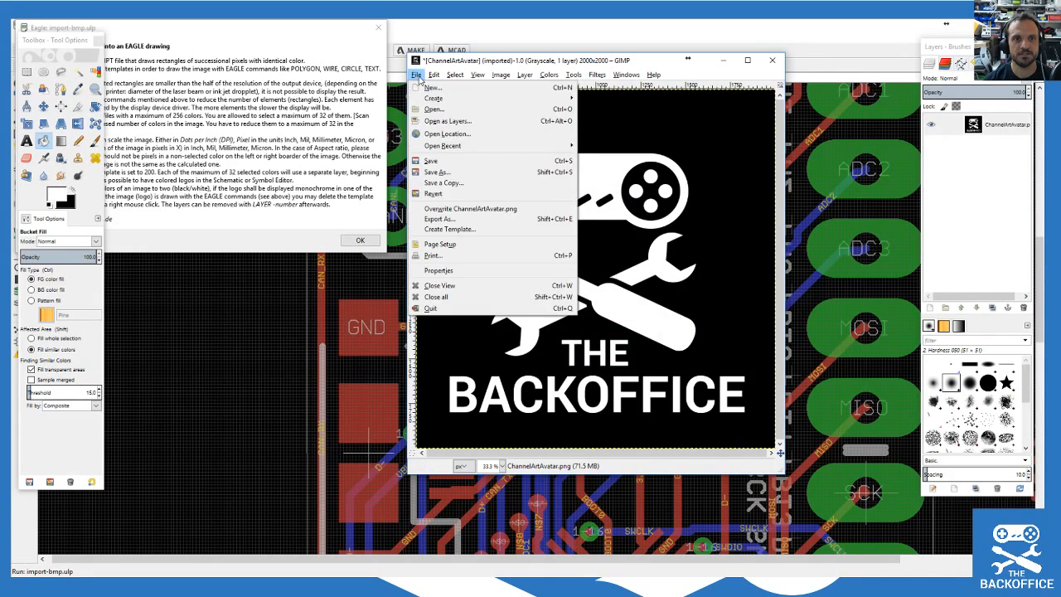
left_click(485, 216)
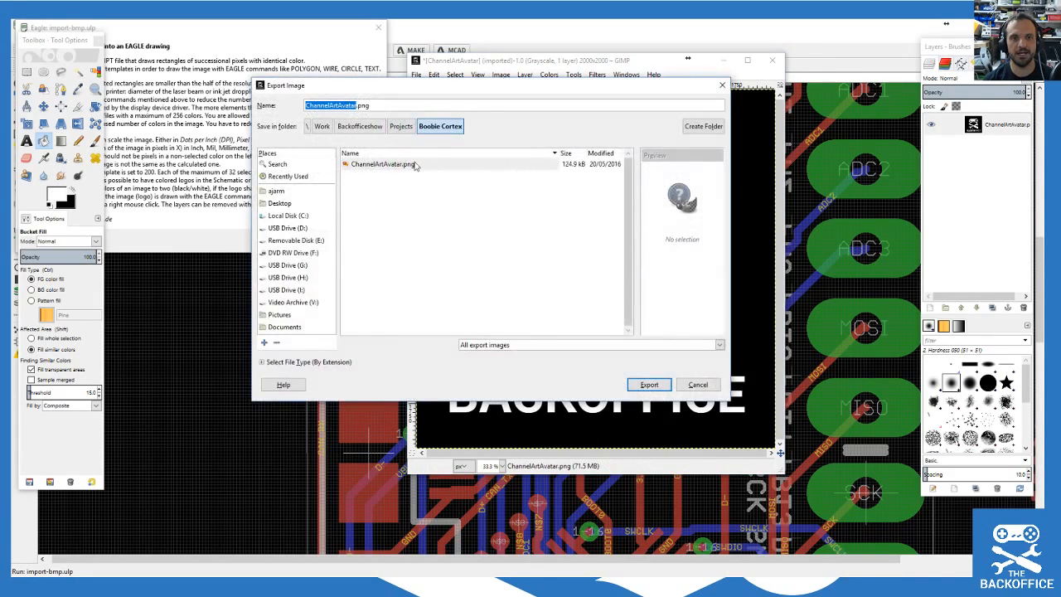
left_click(365, 106)
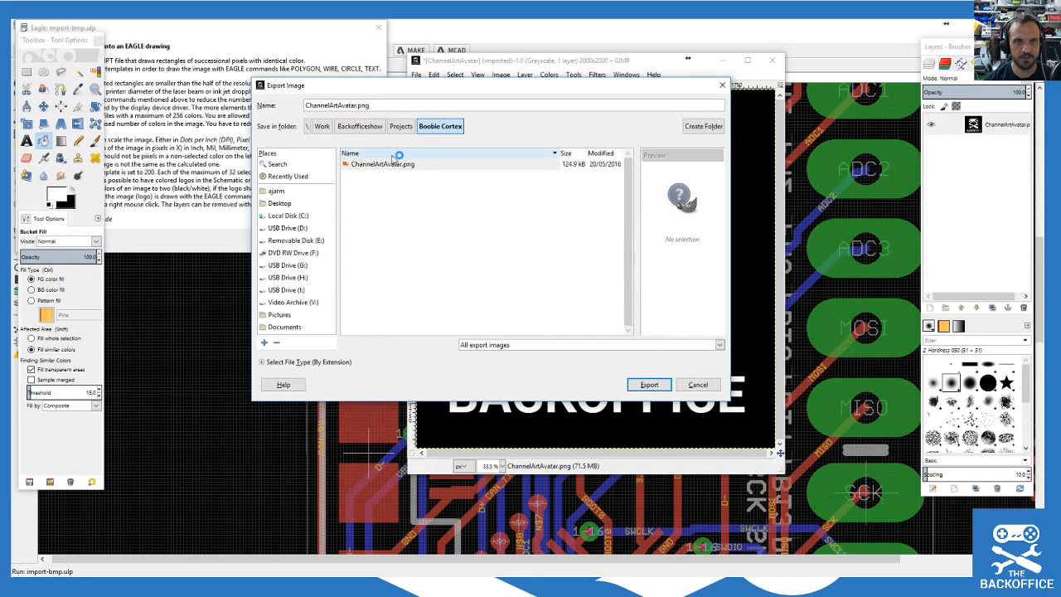
type("B")
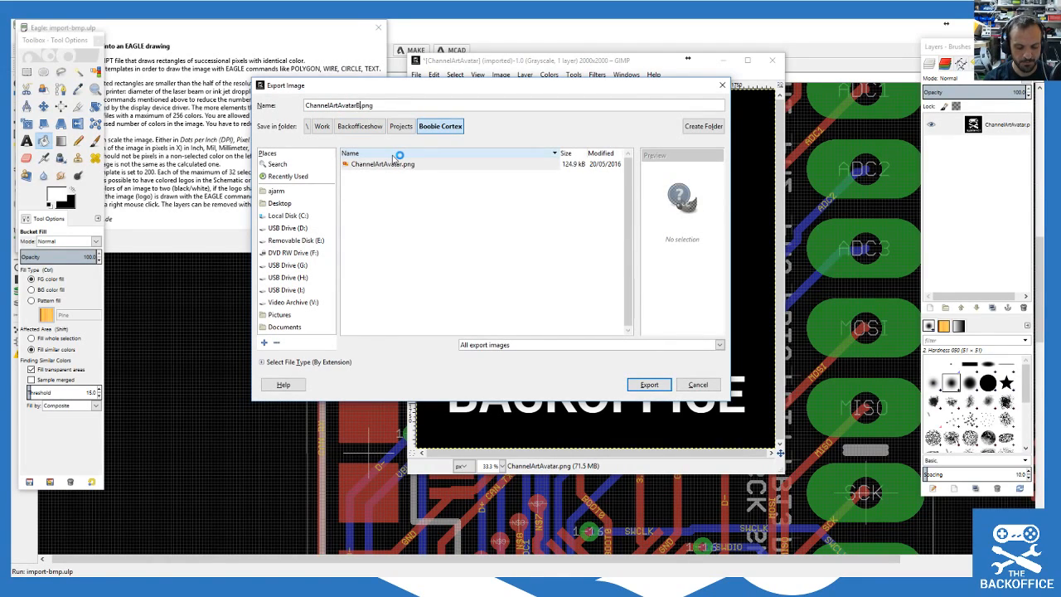
type("W")
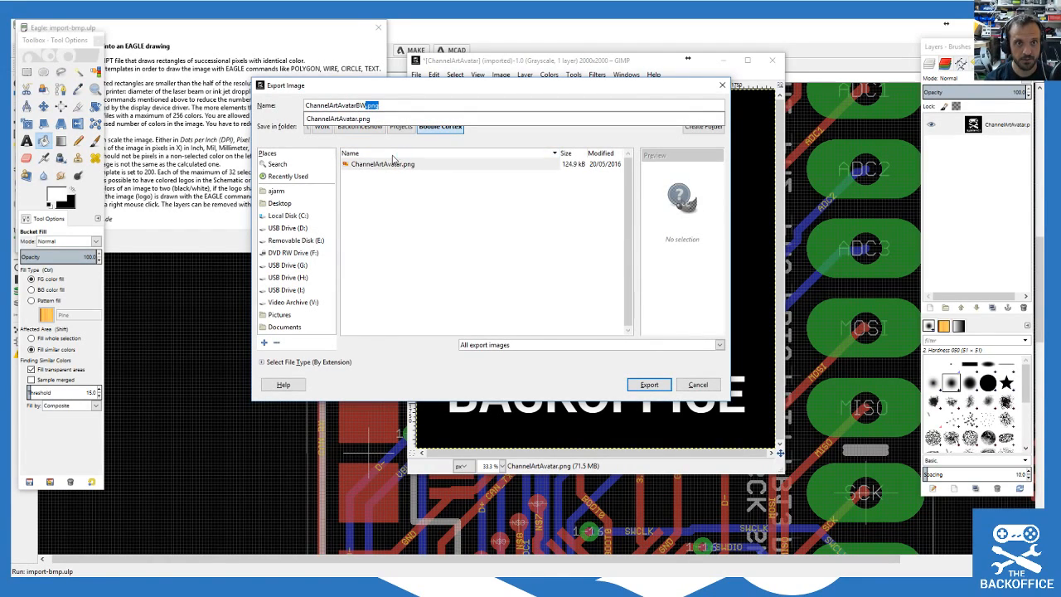
type(".bmp")
key("Return")
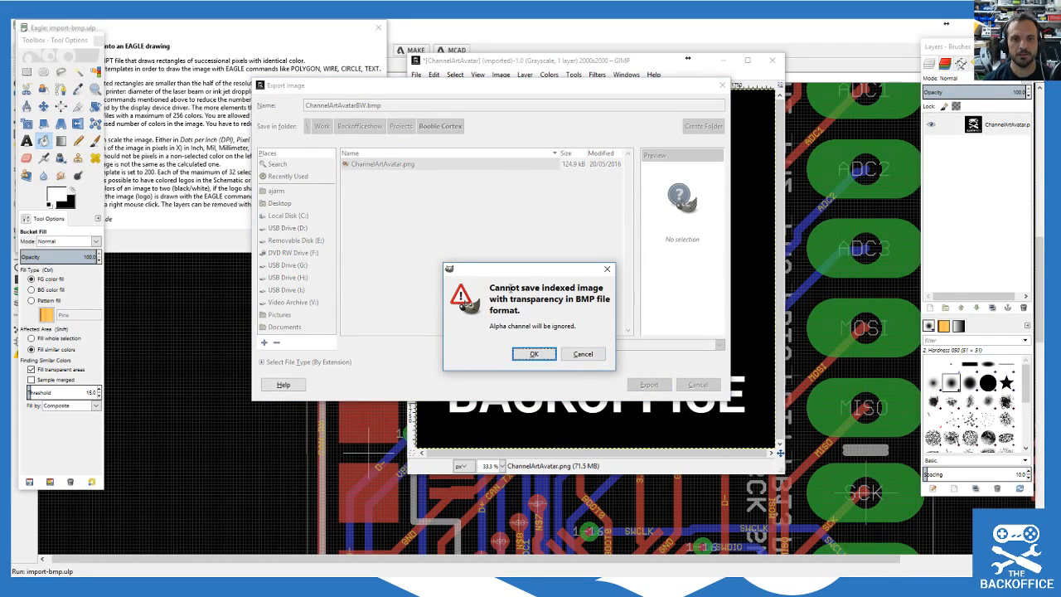
left_click(534, 354)
left_click(530, 353)
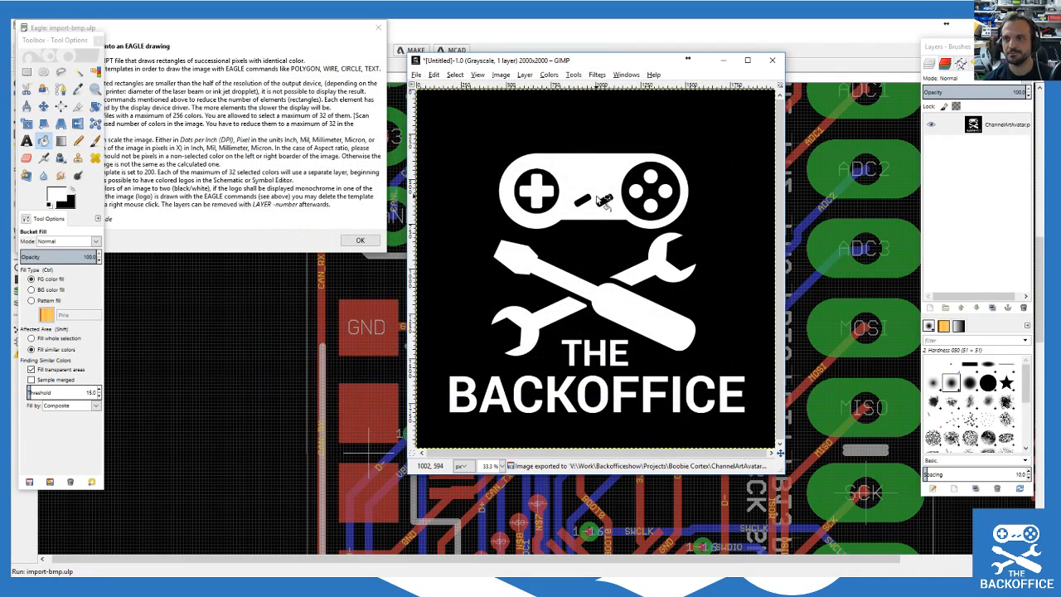
Step: Move the image window off the board, close the image and return to EAGLE's import-bmp.ulp dialog
left_click_drag(549, 63, 1060, 64)
left_click_drag(263, 31, 448, 89)
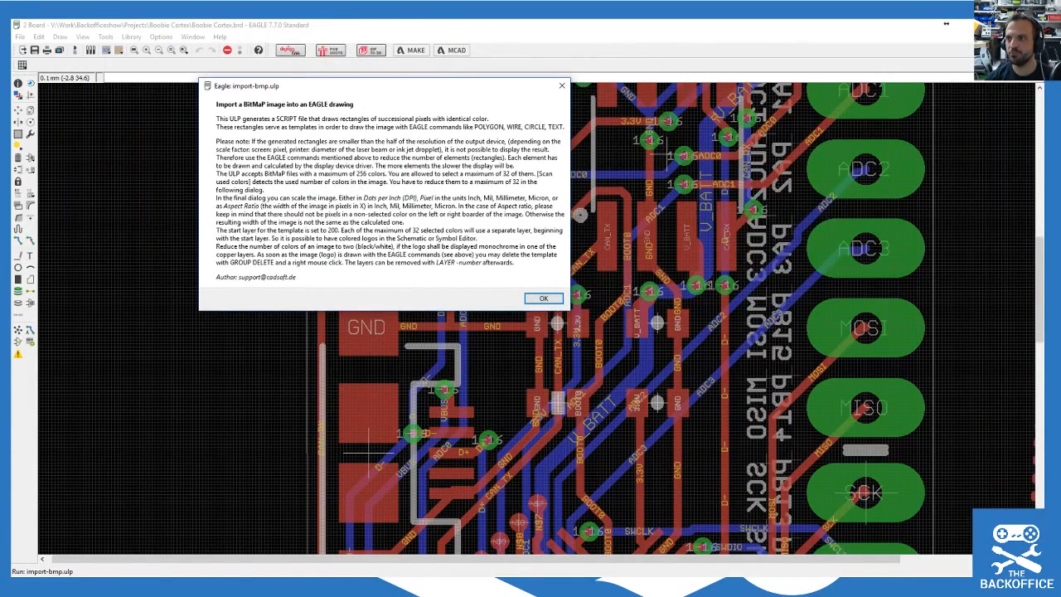
key("alt+Tab")
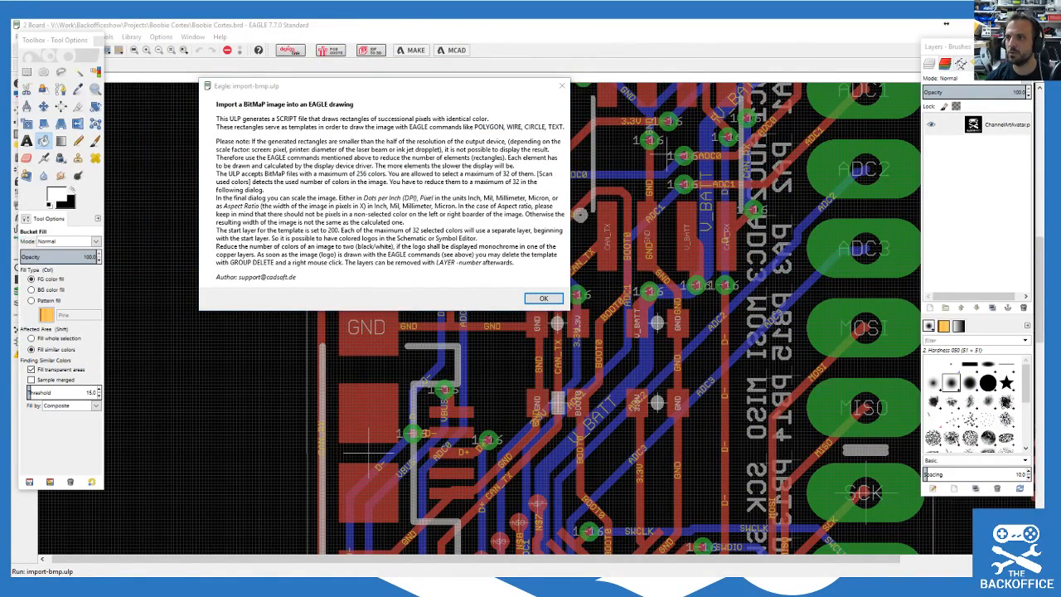
key("ctrl+w")
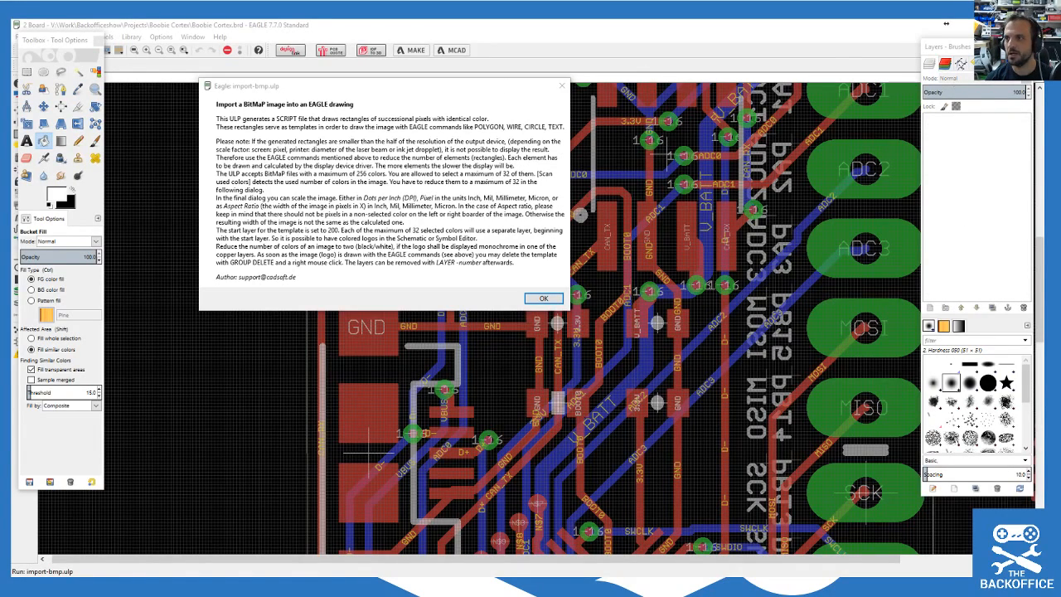
key("alt+Tab")
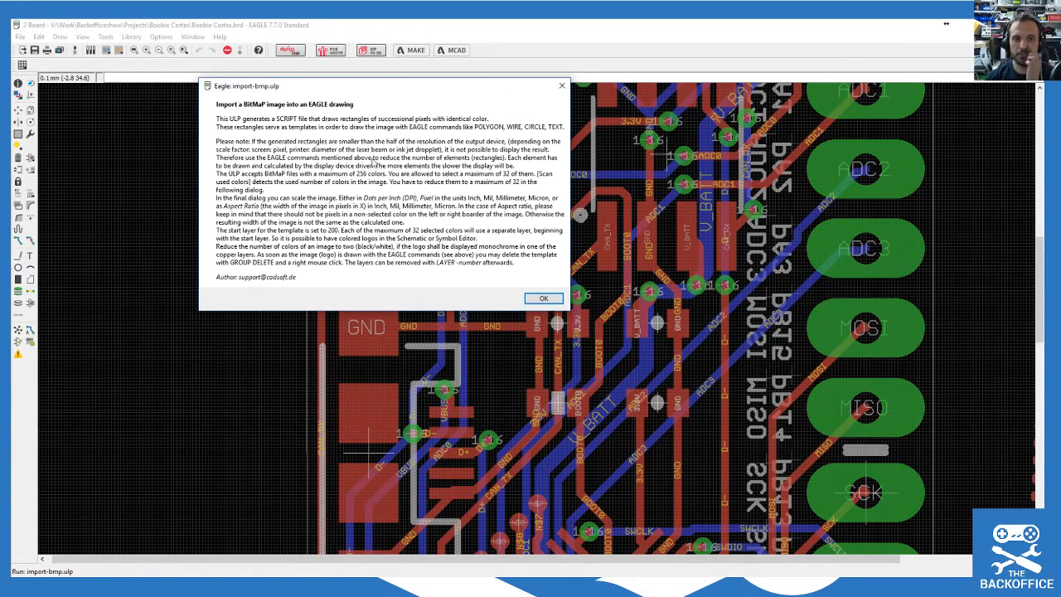
Step: Accept the import introduction and open ChannelArtAvatarBW.bmp from V:\Work\Backofficeshow\Projects\Boobie Cortex
left_click_drag(406, 83, 535, 95)
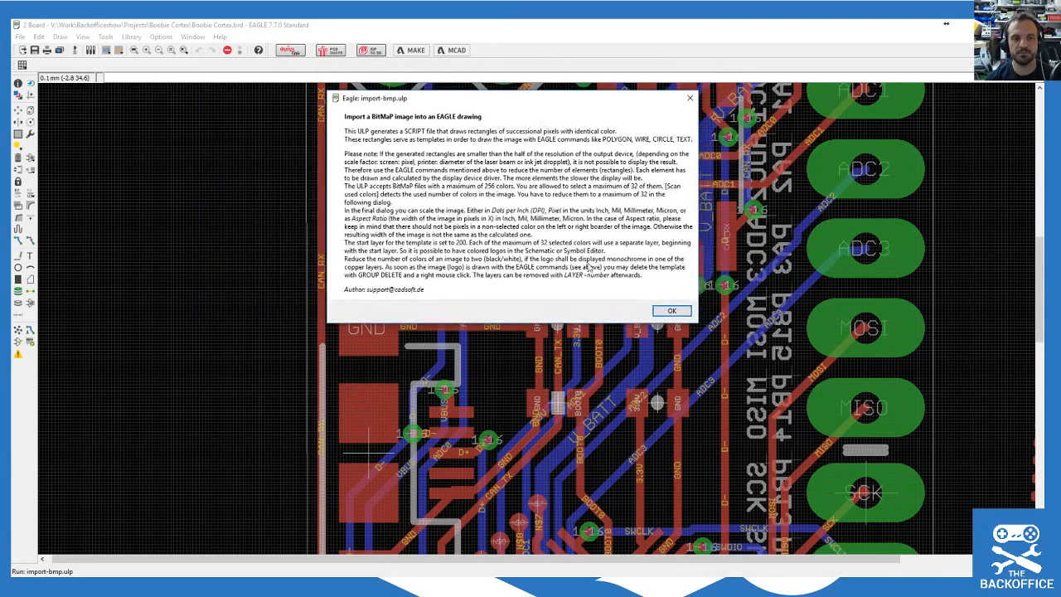
left_click(671, 312)
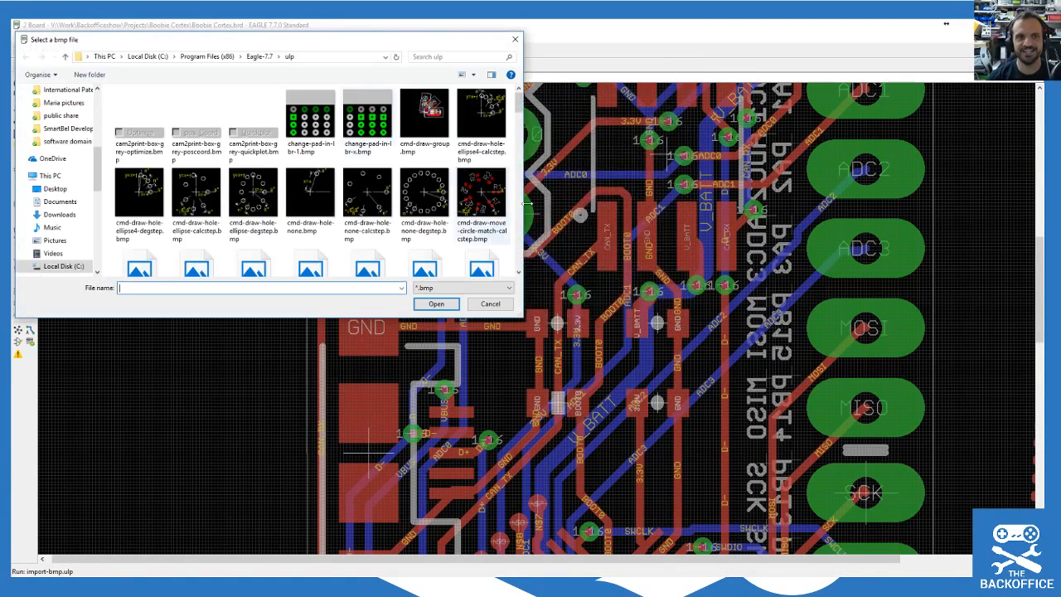
left_click_drag(315, 43, 441, 64)
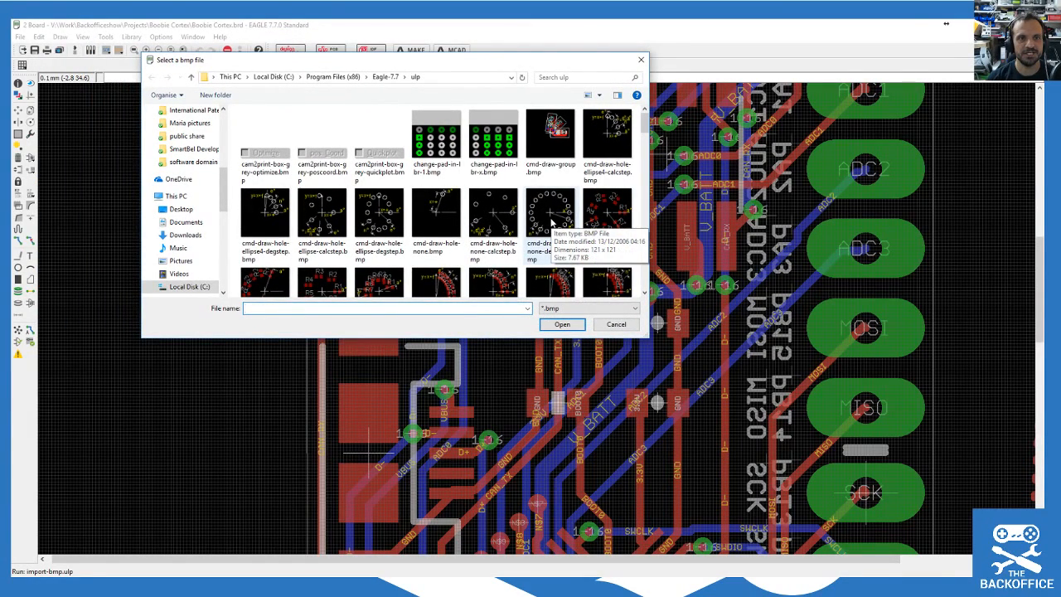
left_click_drag(360, 54, 360, 42)
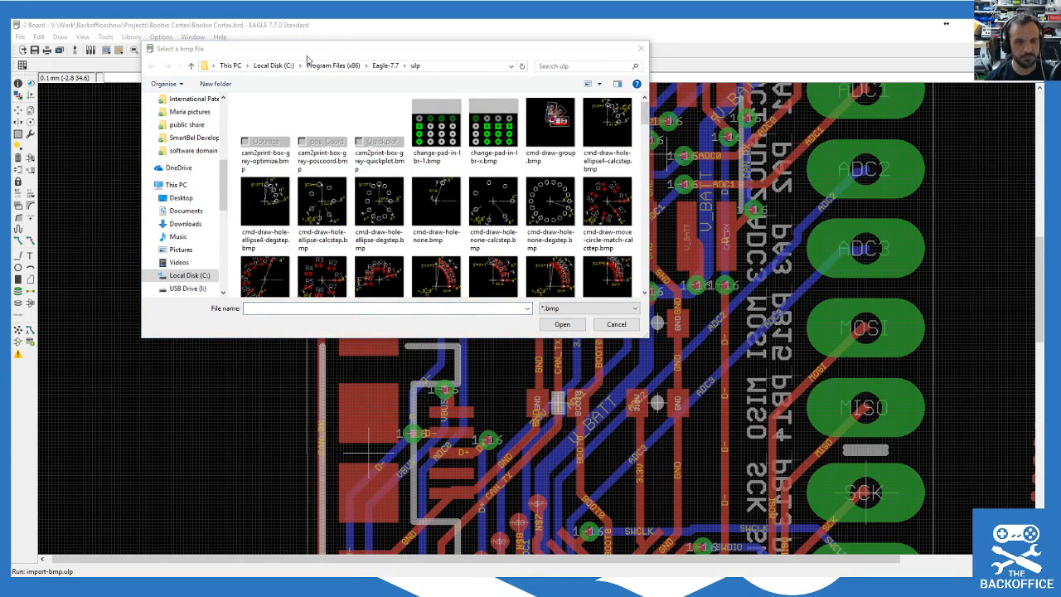
left_click(454, 65)
type("V:\\Work\\Backofficeshow\\Projects\\Boobie Cortex")
key("Return")
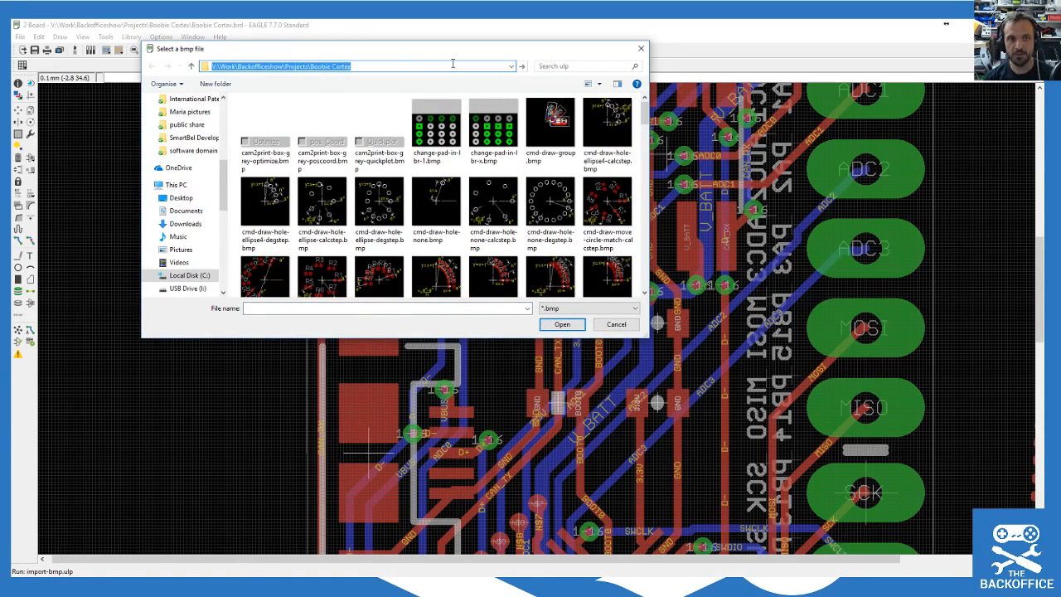
double_click(270, 131)
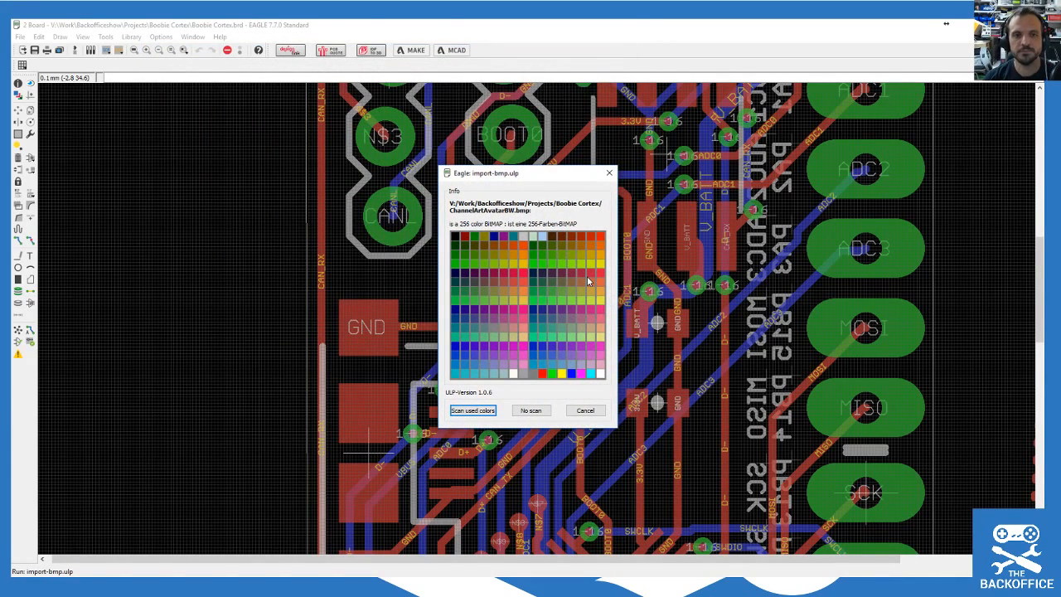
Step: Scan the bitmap's used colours, clear the whole colour selection and accept white as the only colour for import
left_click(478, 410)
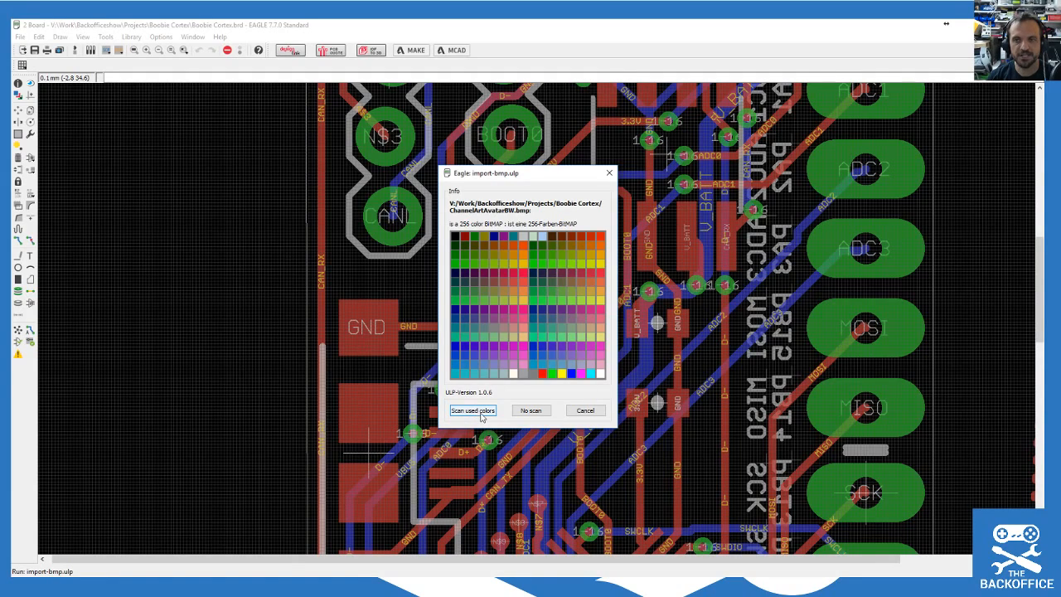
left_click(475, 411)
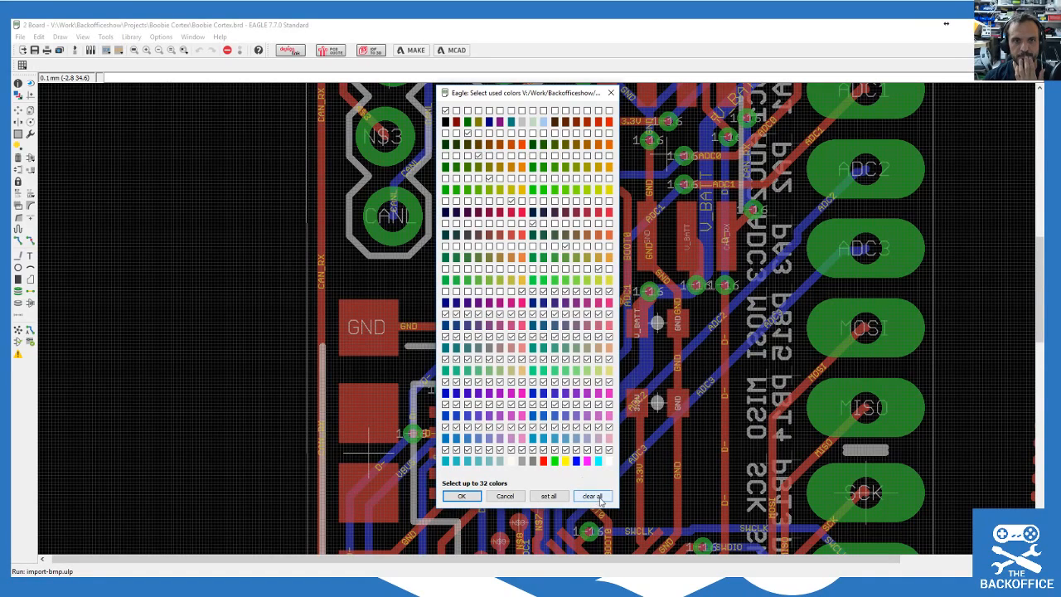
left_click(606, 500)
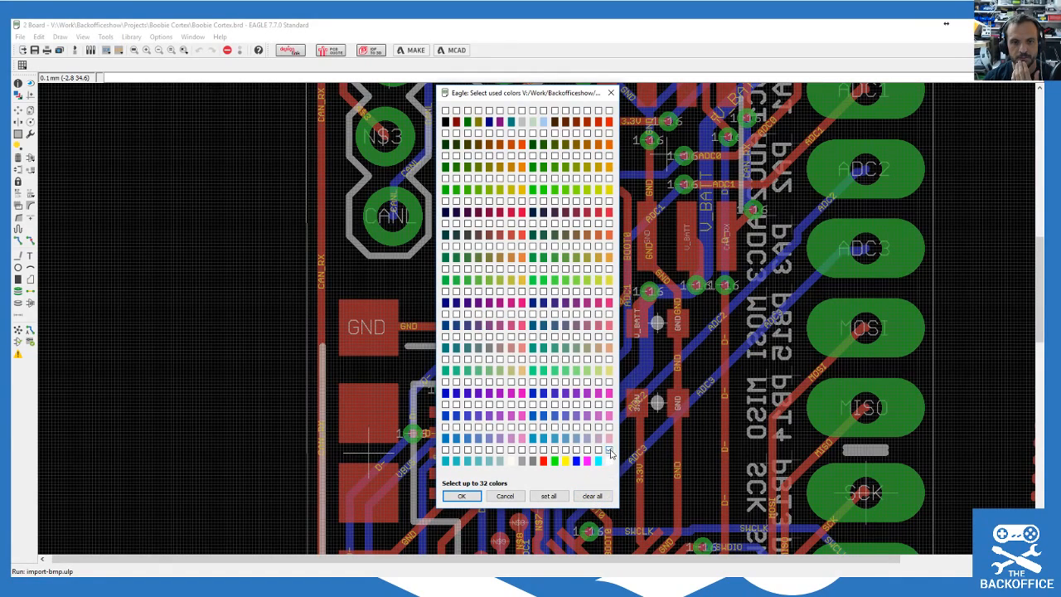
left_click(446, 111)
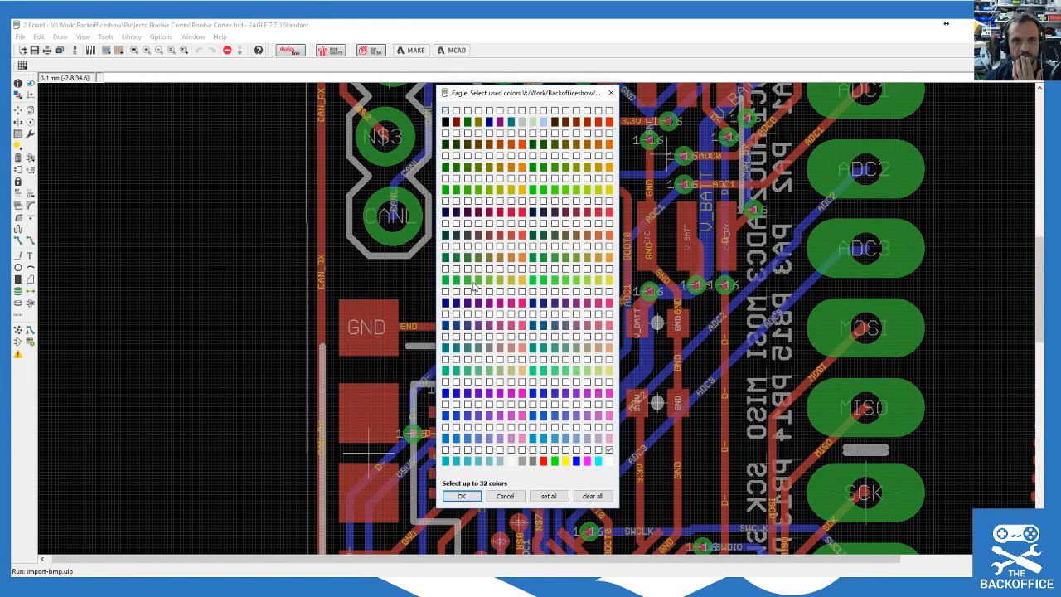
left_click(468, 497)
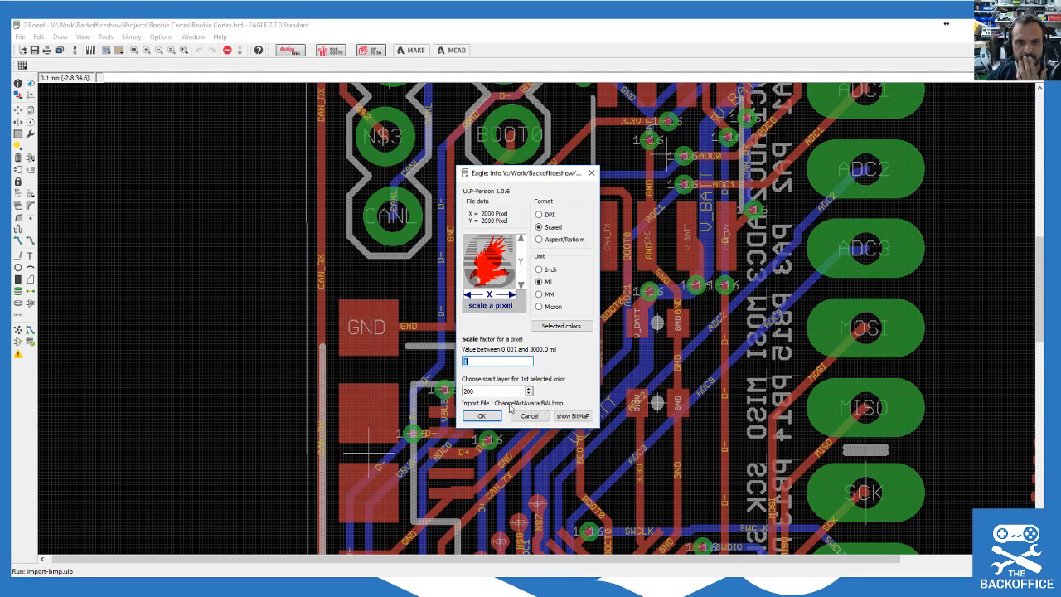
Step: Preview the bitmap, accept a scale of 1 mil per pixel with start layer 200, and run the generated import script
left_click(580, 418)
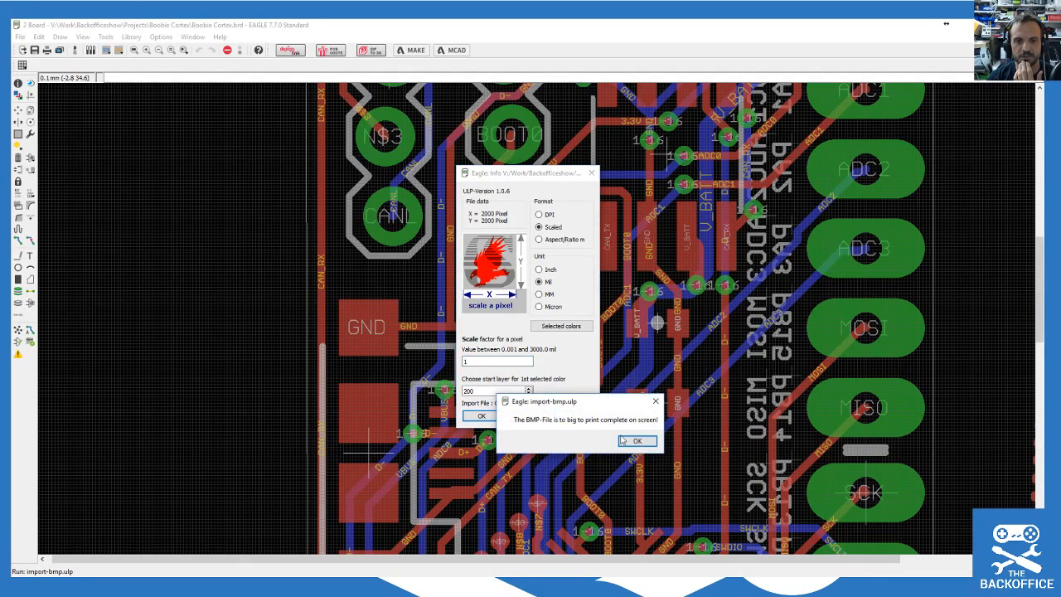
left_click(637, 441)
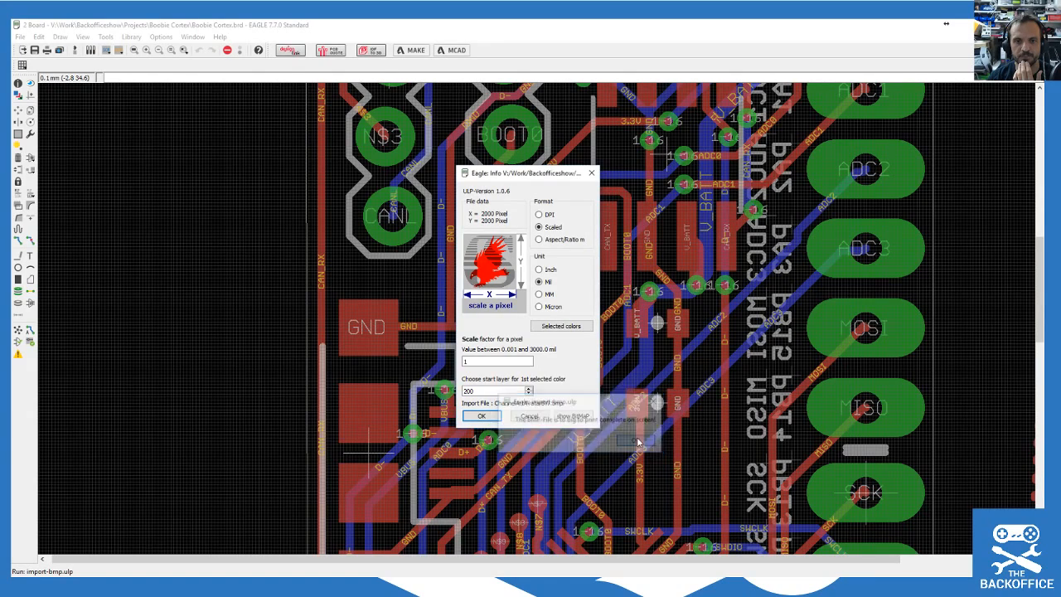
left_click(483, 417)
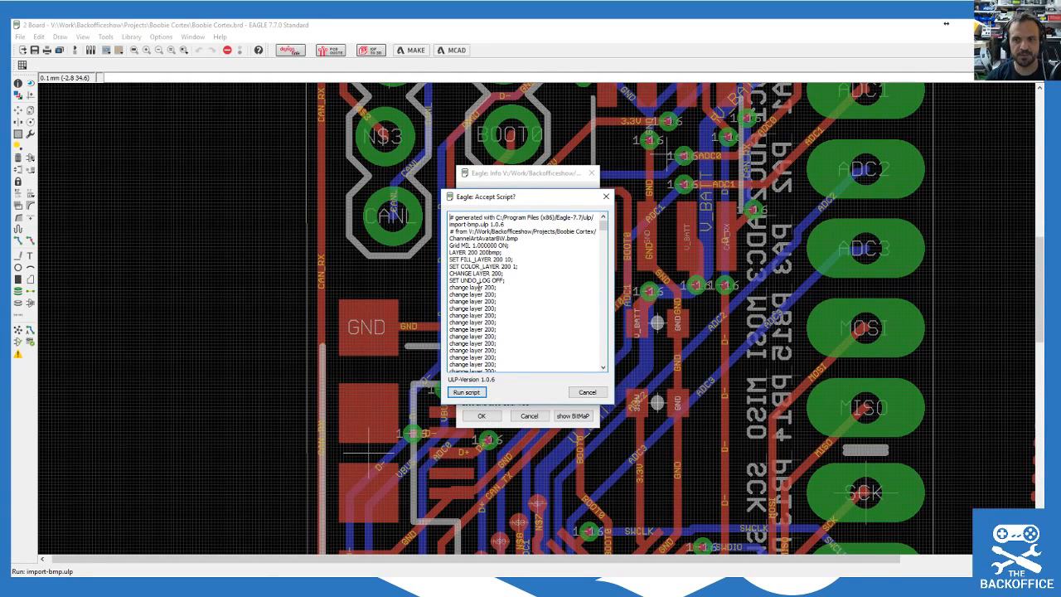
left_click(466, 393)
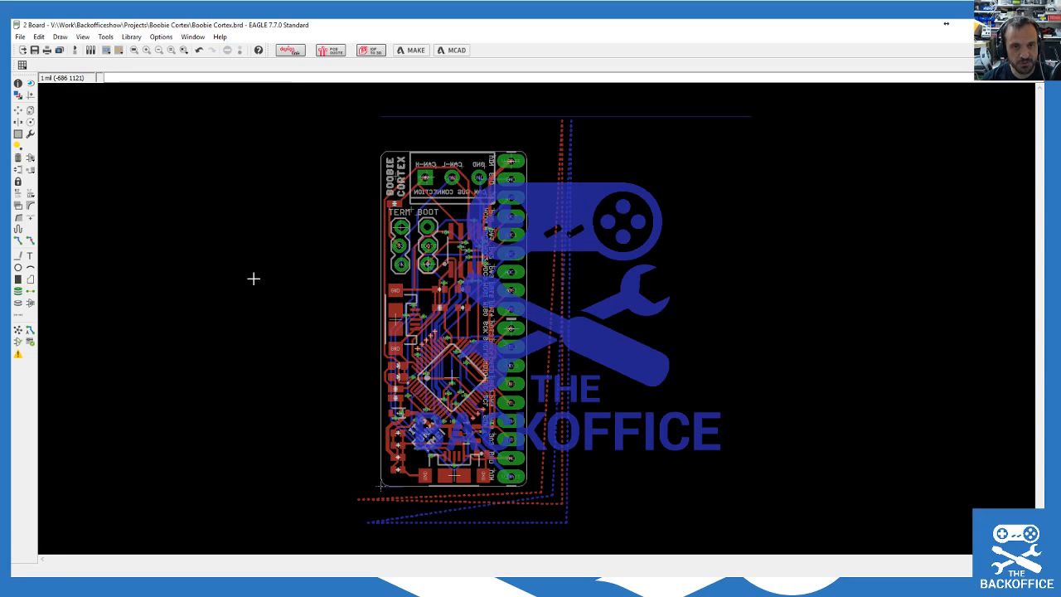
Step: Try to undo the logo import, and move individual pieces of the imported logo's game controller shape
key("ctrl+z")
key("ctrl+z")
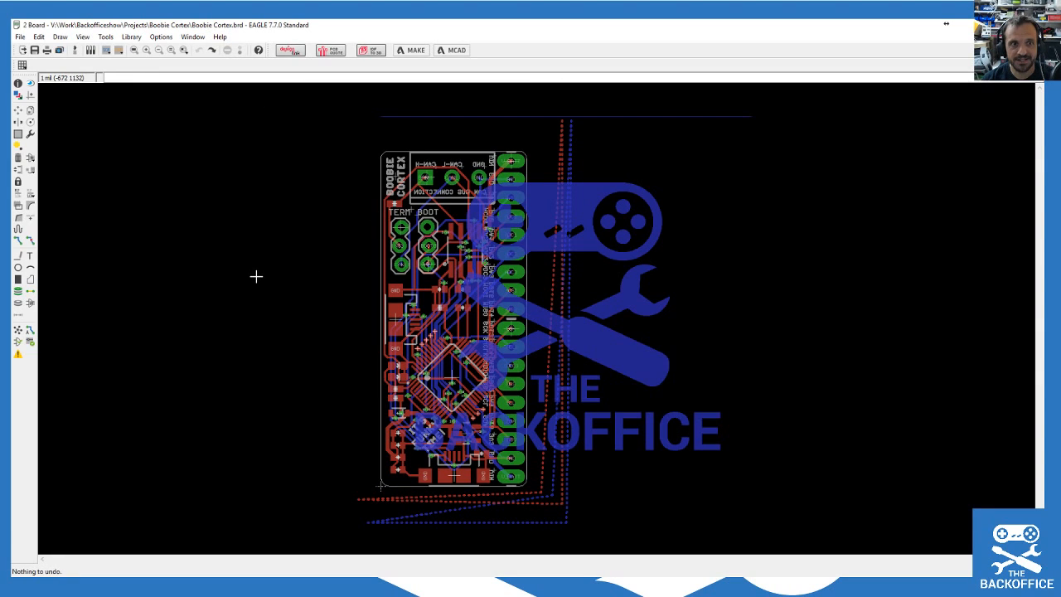
scroll(609, 214, "up", 5)
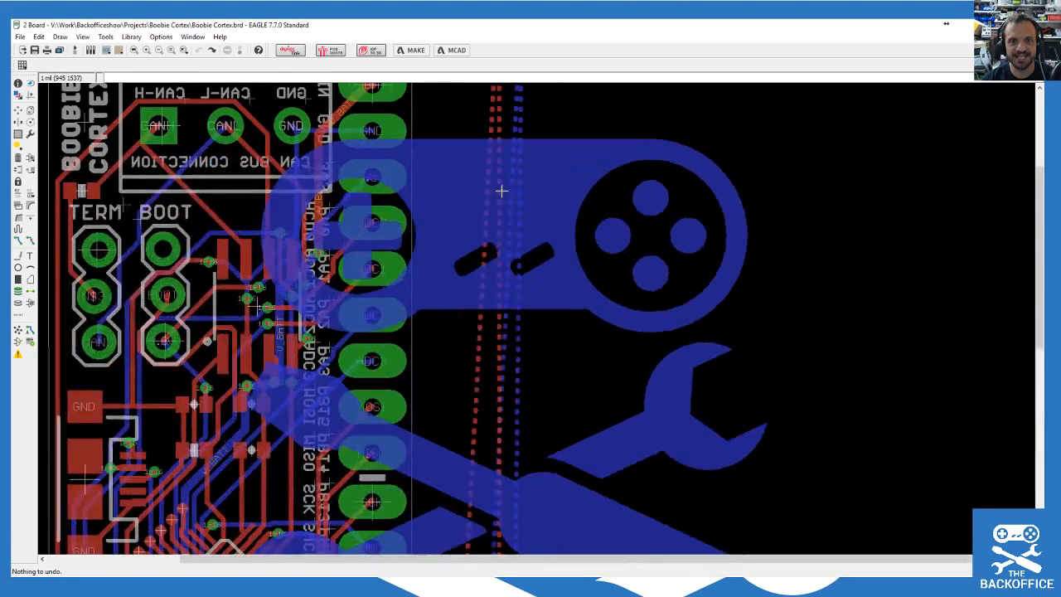
left_click(18, 108)
left_click(567, 176)
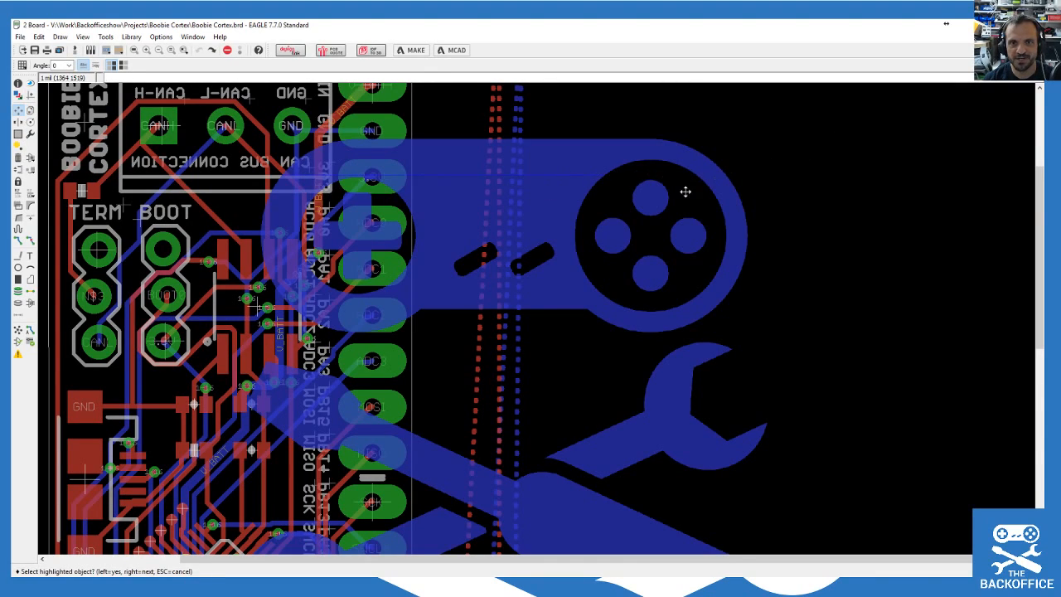
left_click(557, 174)
left_click(676, 135)
left_click(586, 152)
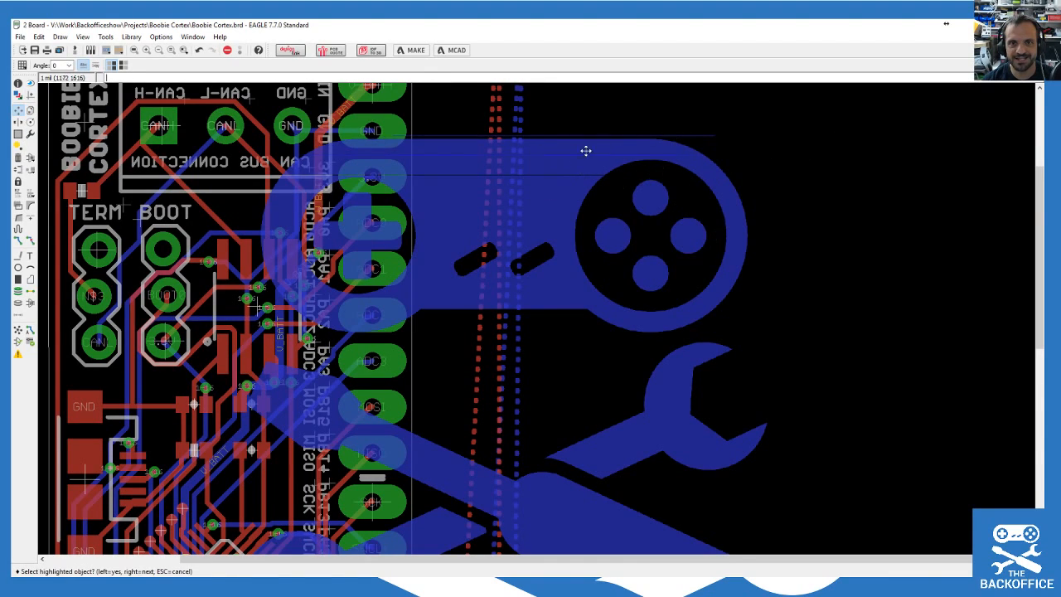
key("Escape")
Step: Discard the imported logo by closing the board without saving, and reopen the board from the schematic in a maximised window
scroll(772, 237, "down", 5)
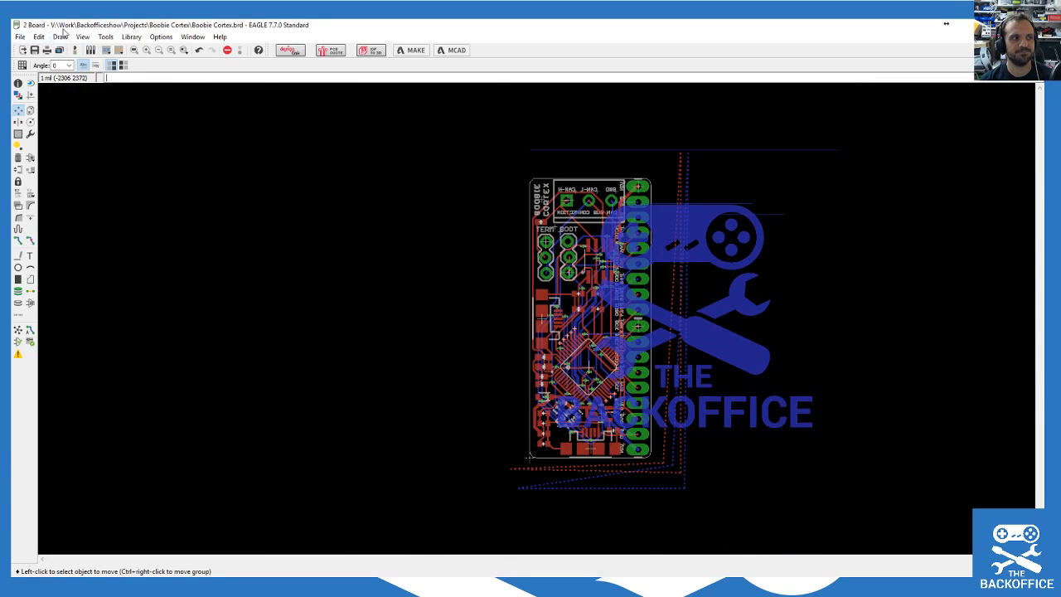
double_click(15, 26)
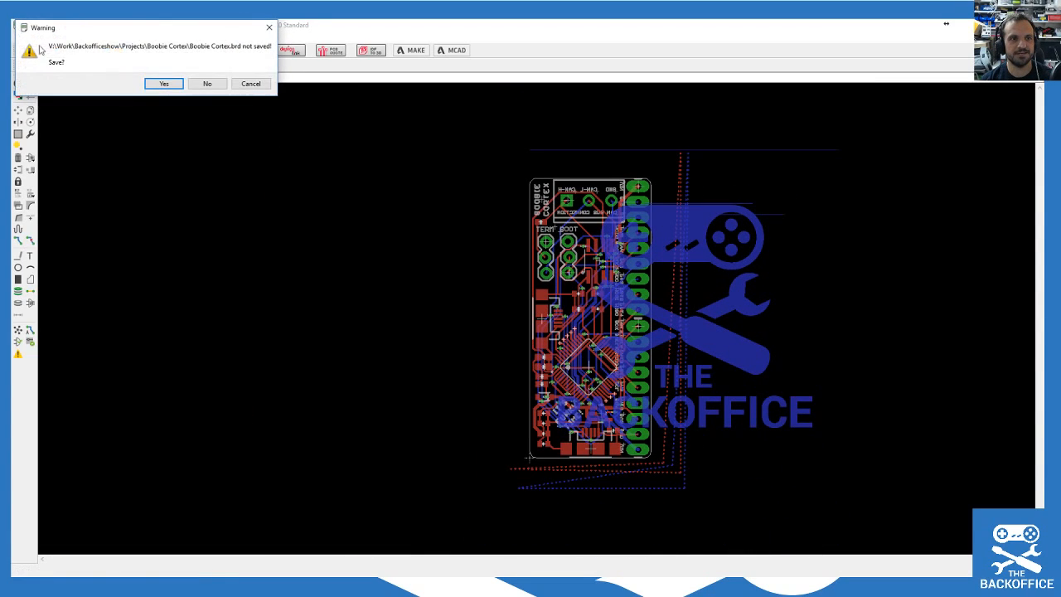
left_click(206, 83)
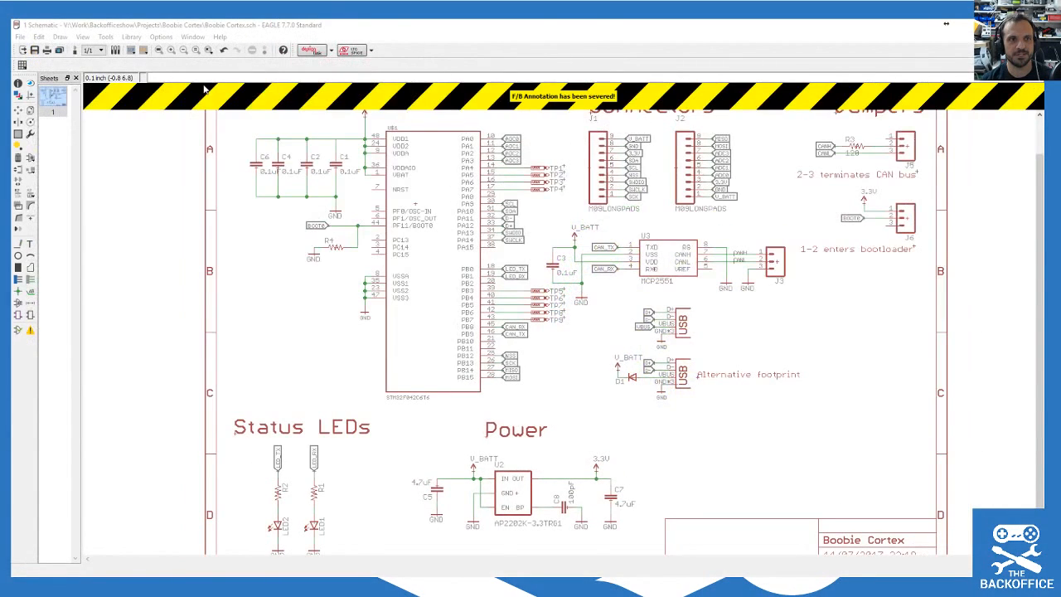
left_click(75, 51)
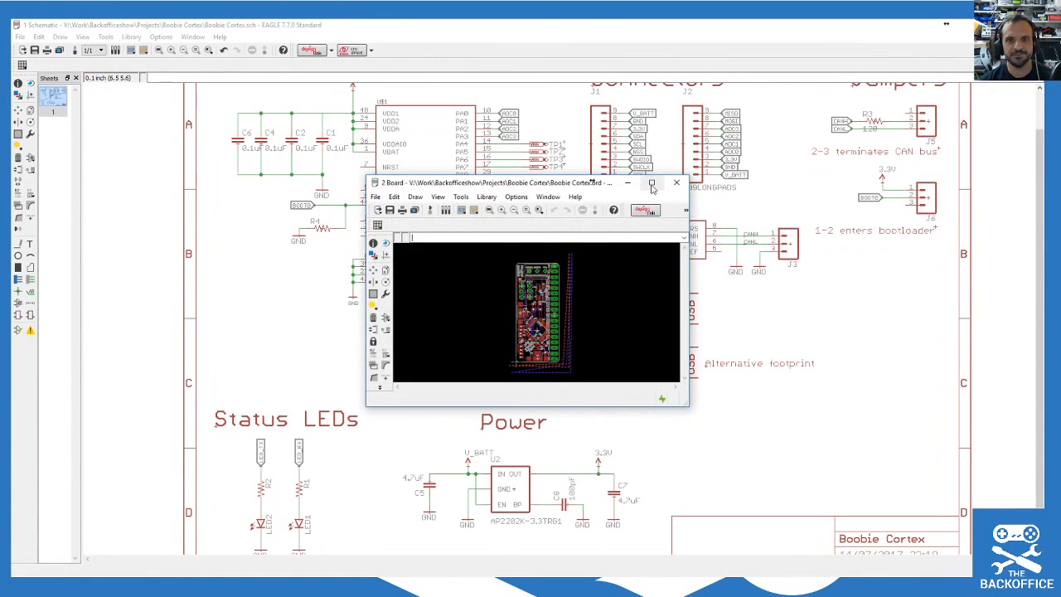
left_click(651, 178)
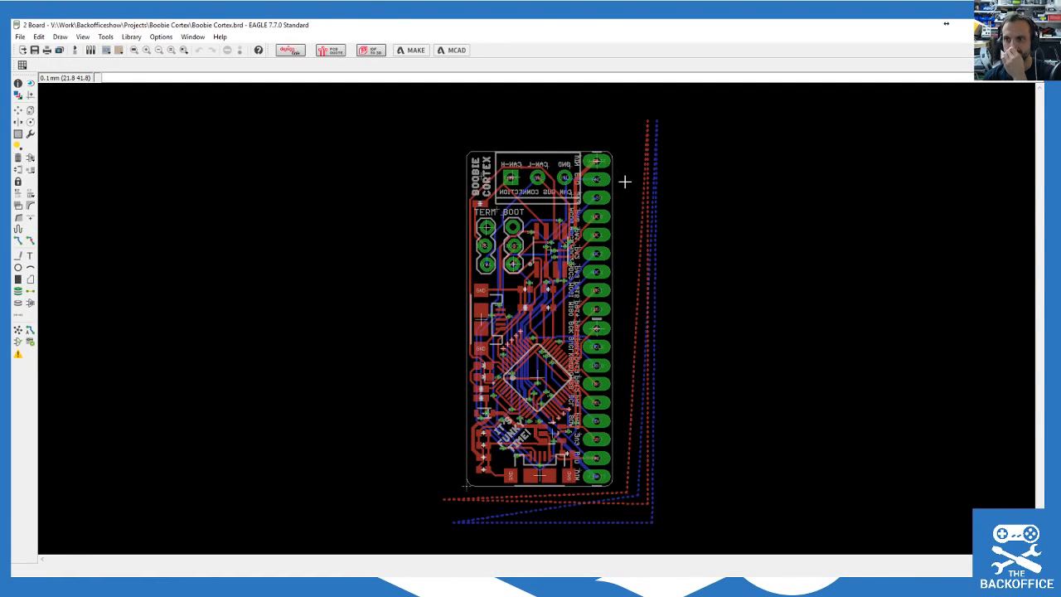
Step: Start another bitmap import on the board, accept the introduction and open ChannelArtAvatarBW.bmp
scroll(580, 265, "down", 2)
scroll(613, 294, "up", 2)
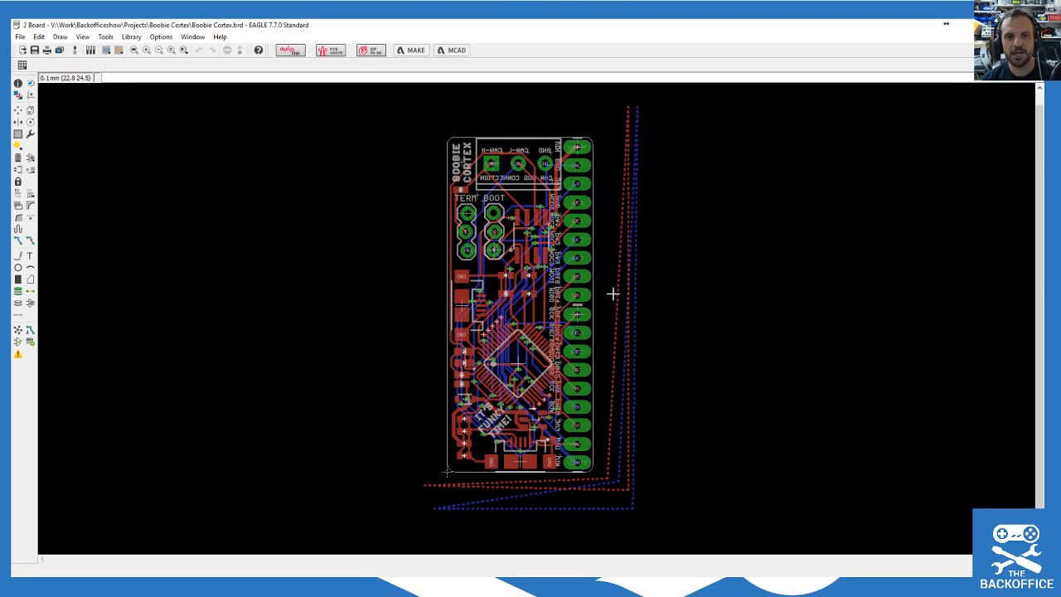
left_click(20, 37)
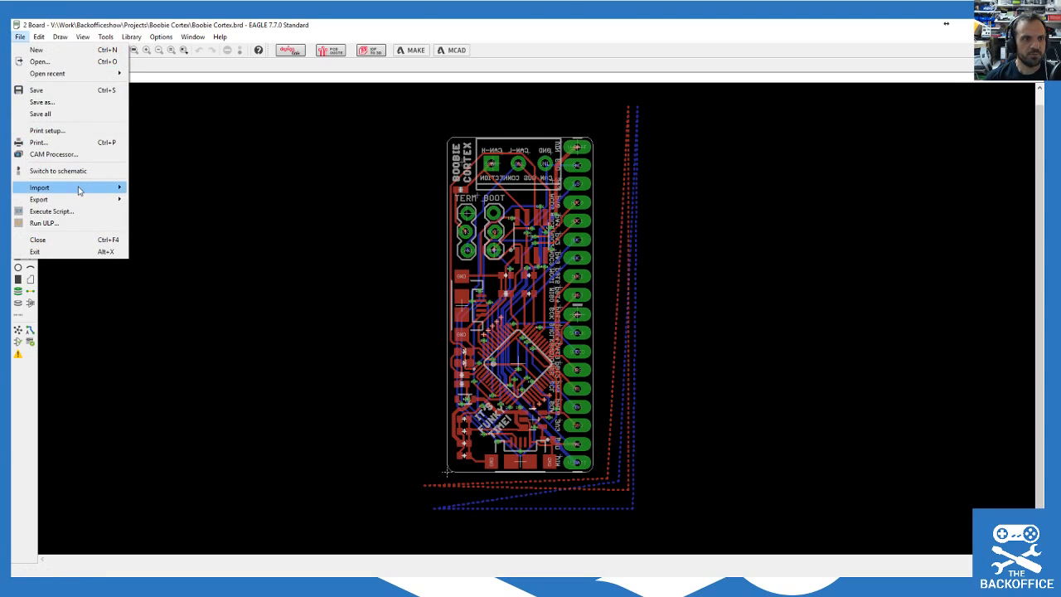
mouse_move(79, 191)
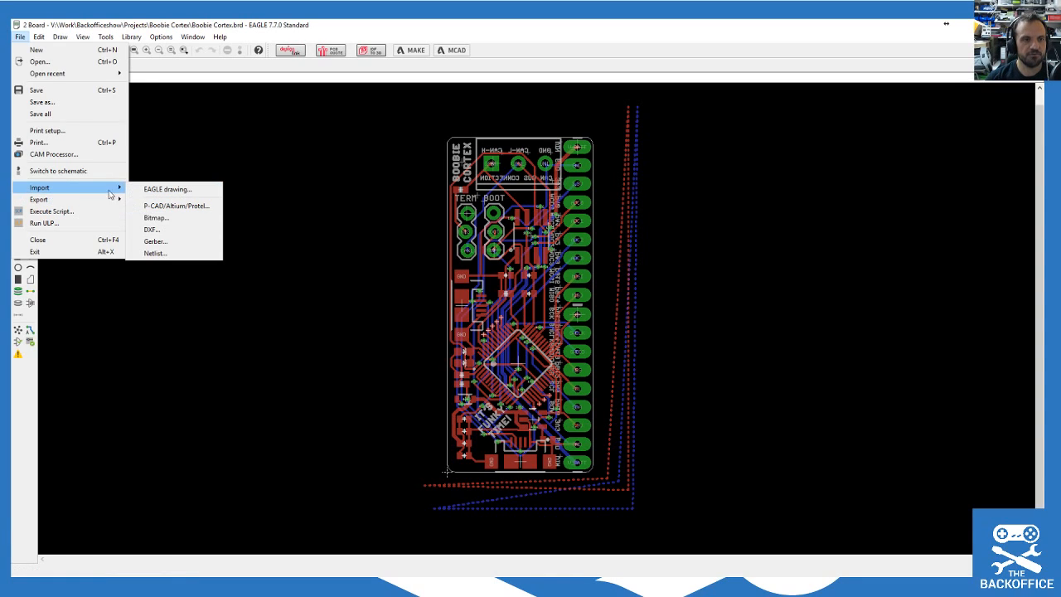
left_click(167, 217)
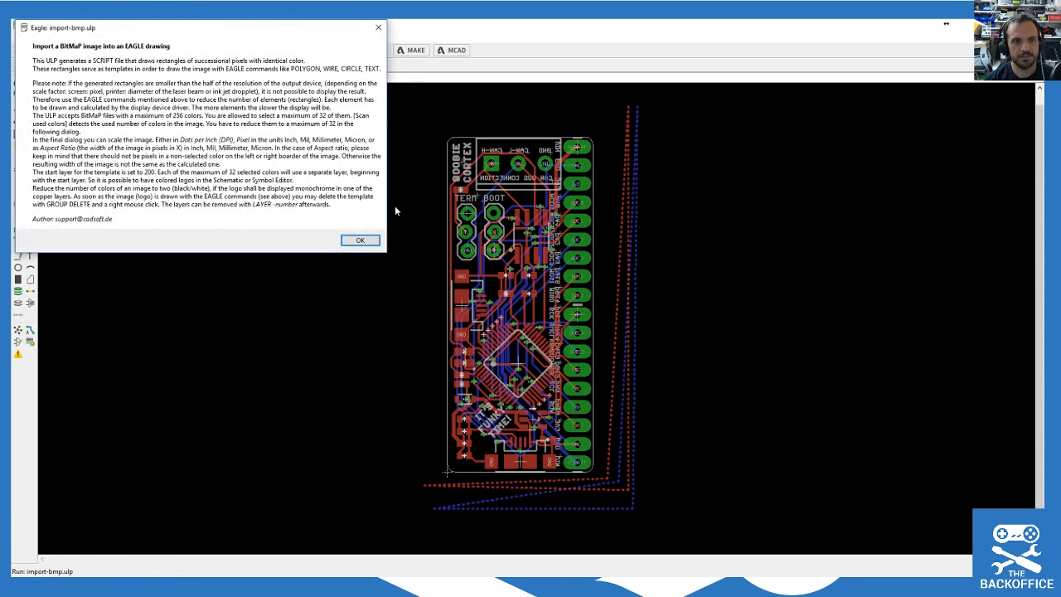
left_click(363, 239)
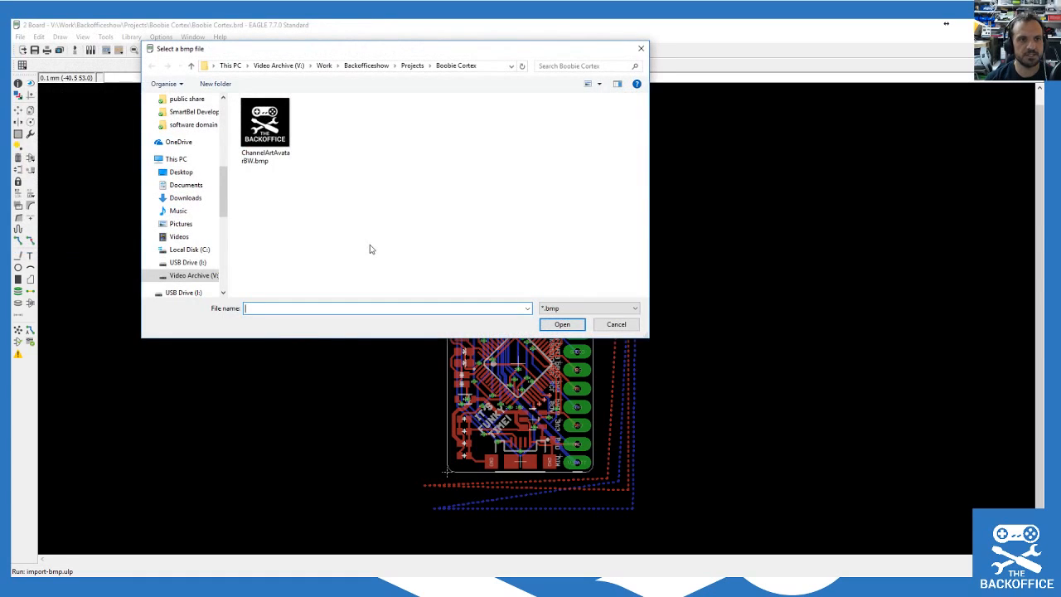
double_click(267, 128)
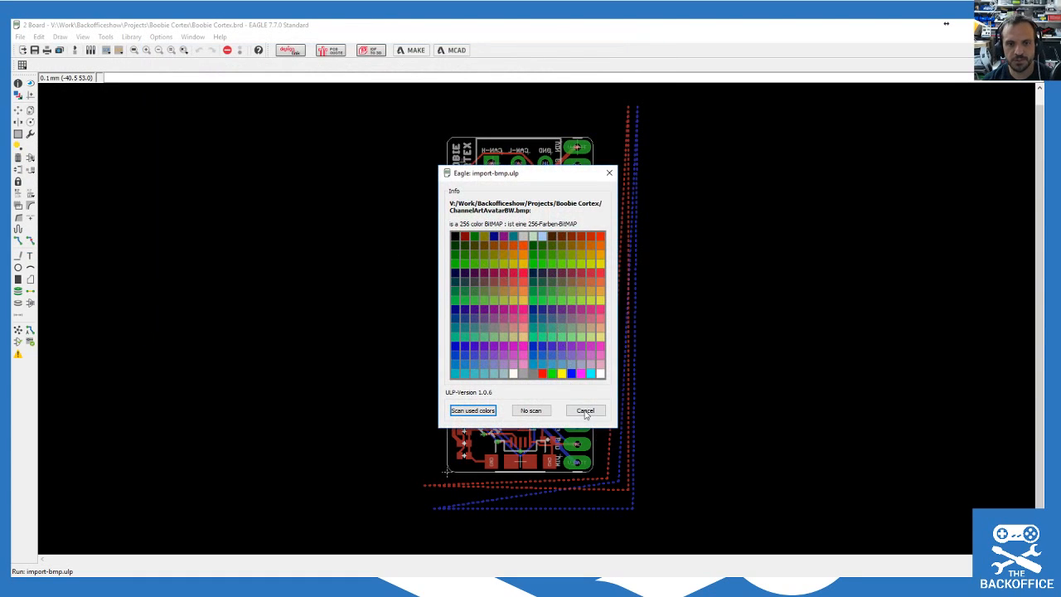
Step: Scan the used colours, keep only white, check the scale and start layer settings, and cancel the import
left_click(474, 412)
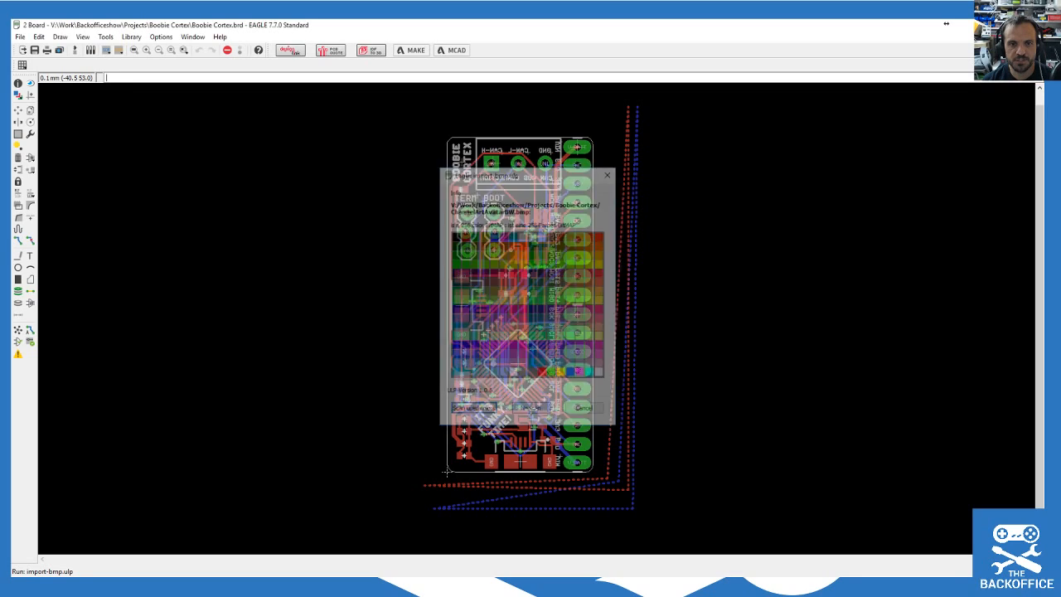
left_click(610, 449)
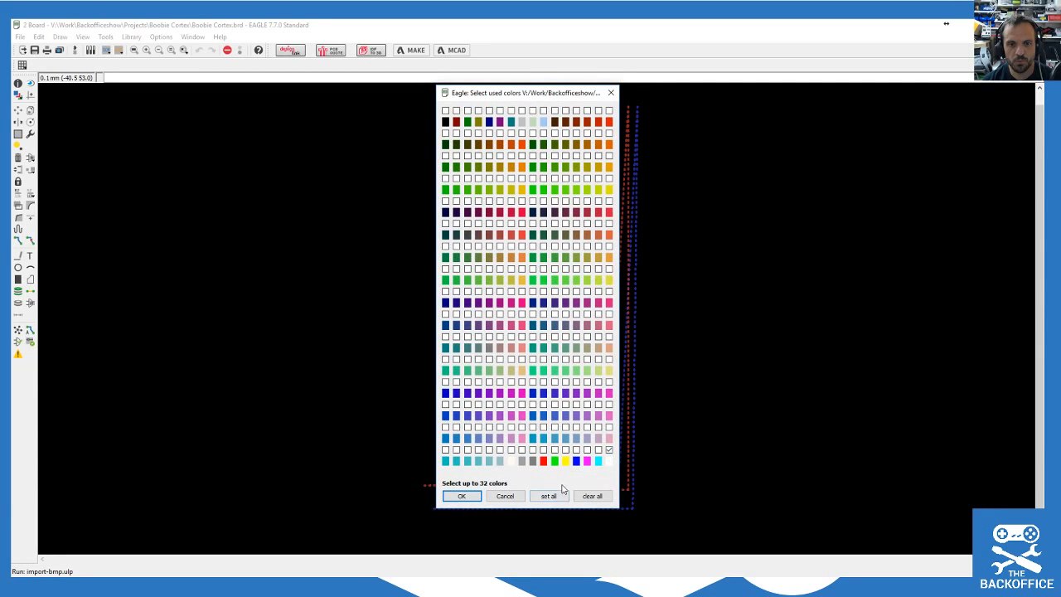
left_click(462, 496)
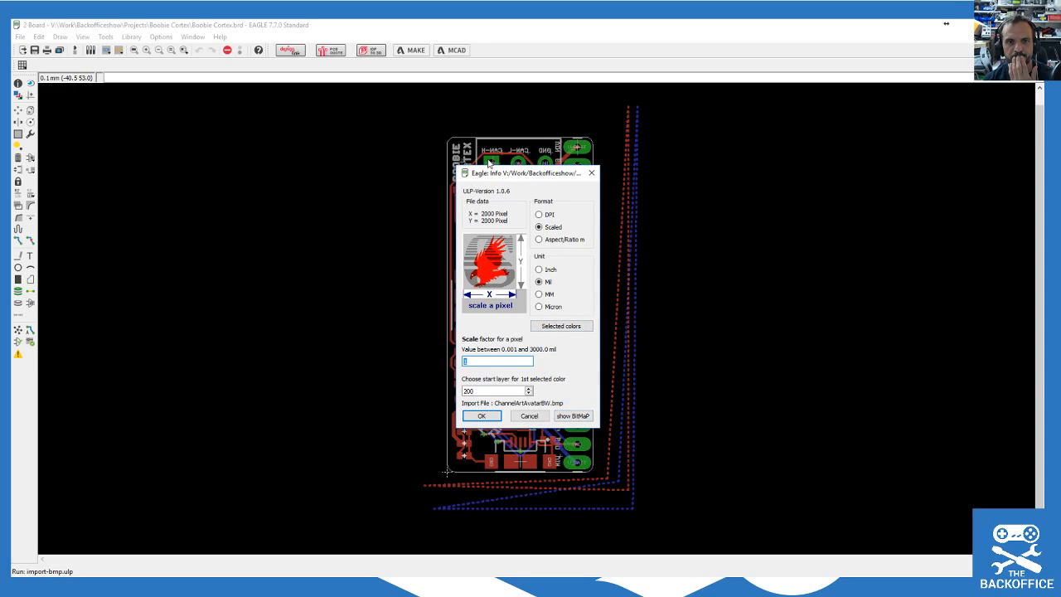
left_click_drag(498, 177, 245, 170)
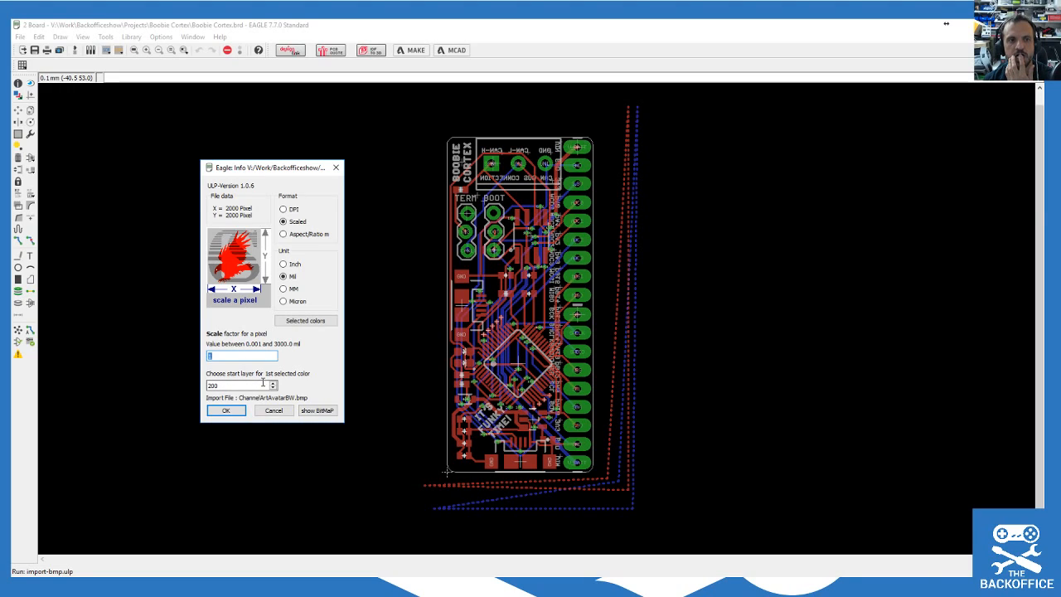
key("Tab")
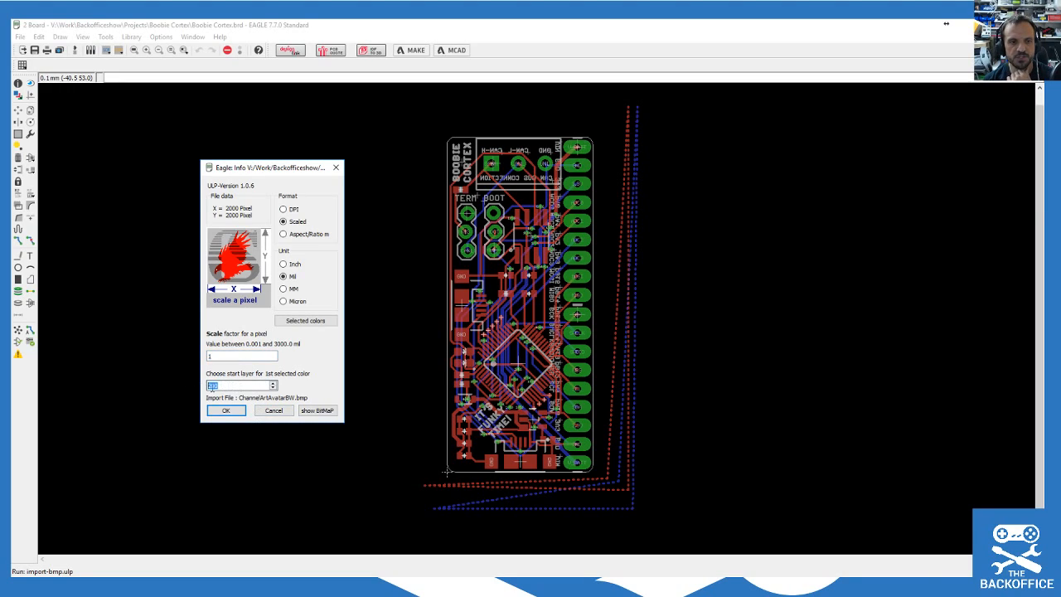
left_click(280, 410)
Step: Examine the board's layer list for a layer number suitable for the logo, and close the layer settings without changes
scroll(346, 227, "up", 2)
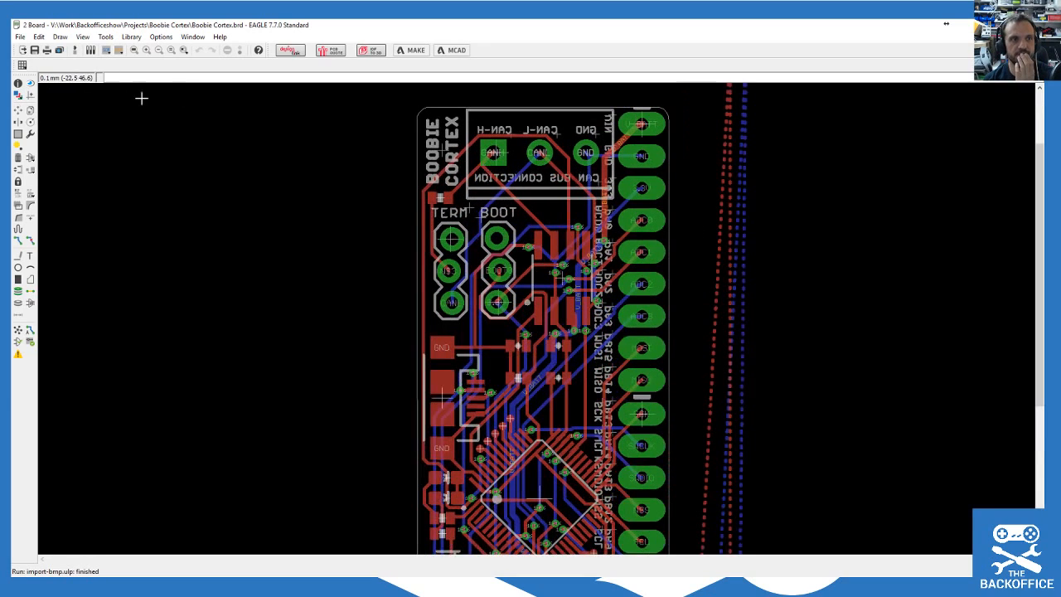
left_click(17, 95)
left_click_drag(92, 35, 287, 111)
left_click_drag(349, 145, 351, 166)
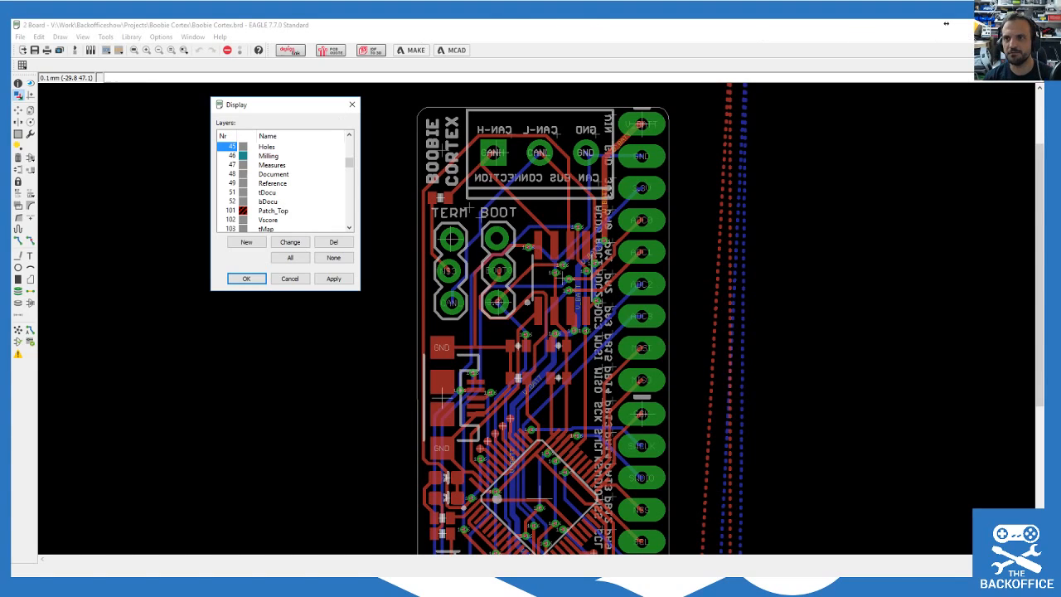
left_click_drag(1043, 50, 856, 53)
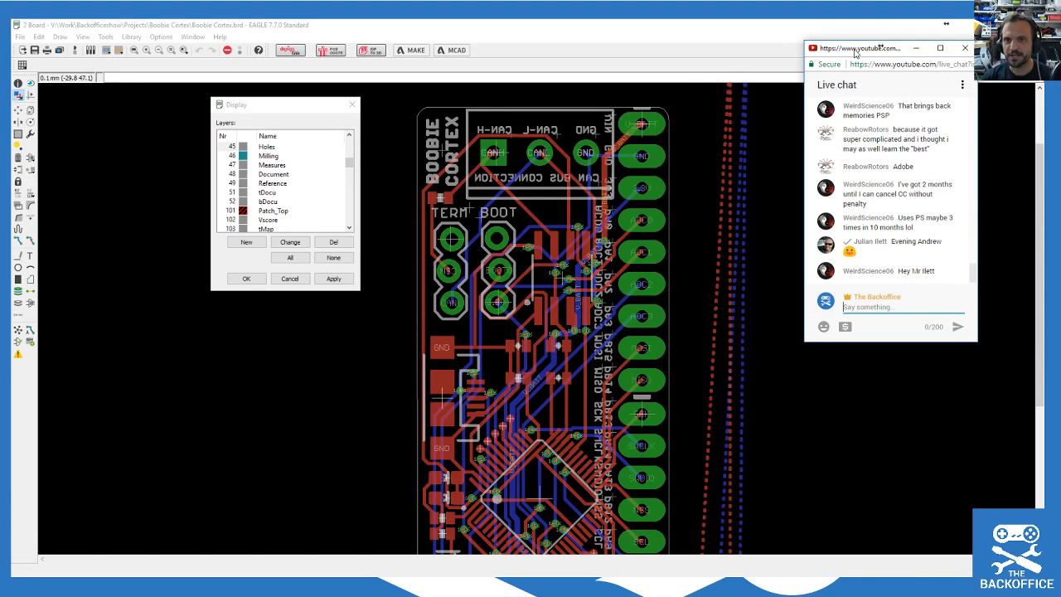
left_click_drag(849, 53, 1060, 69)
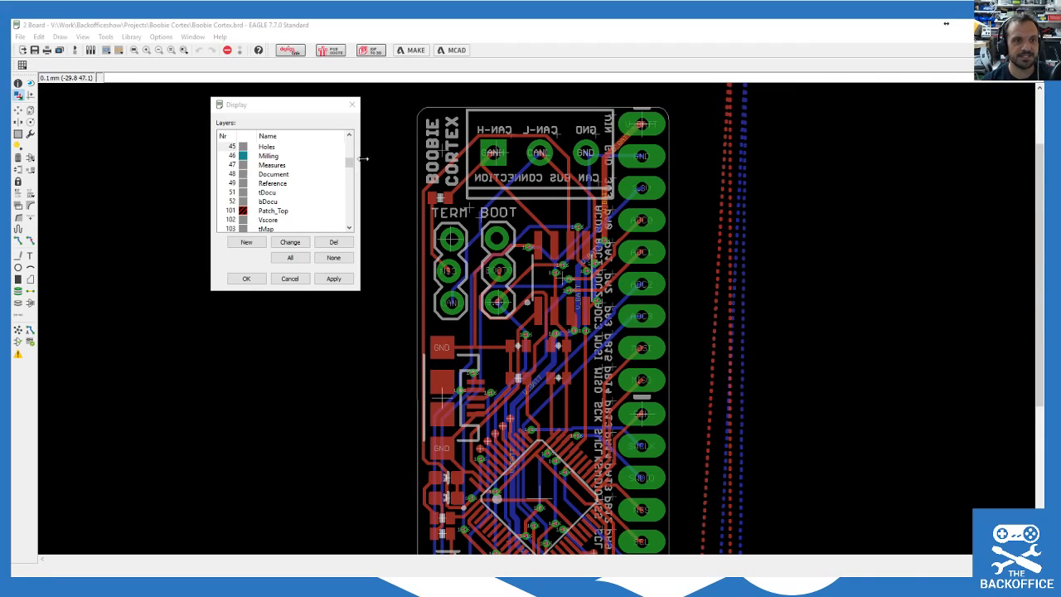
scroll(304, 178, "up", 2)
scroll(301, 181, "down", 4)
scroll(299, 183, "down", 13)
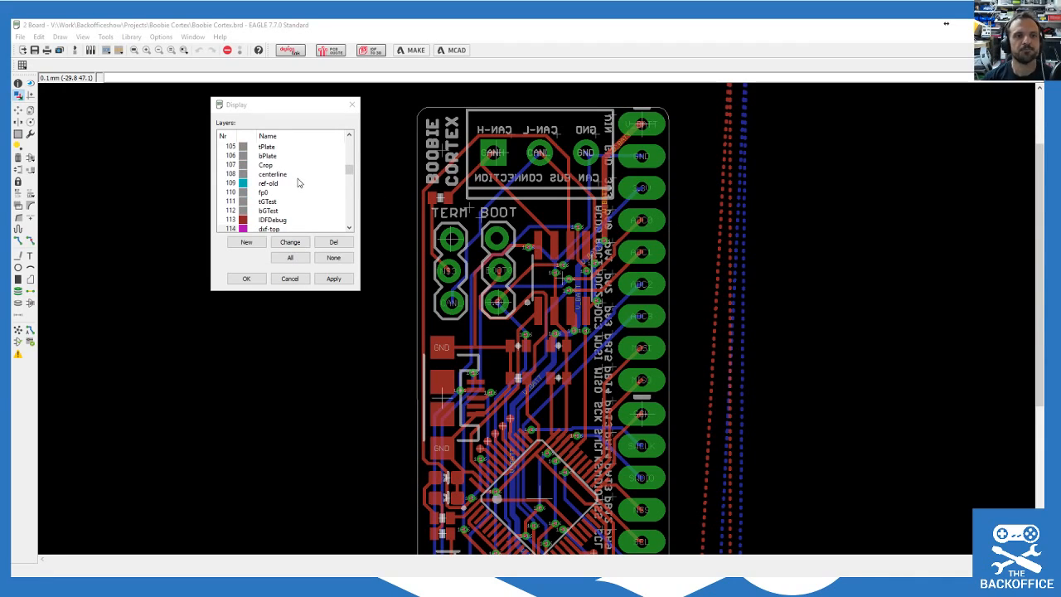
scroll(299, 181, "down", 1)
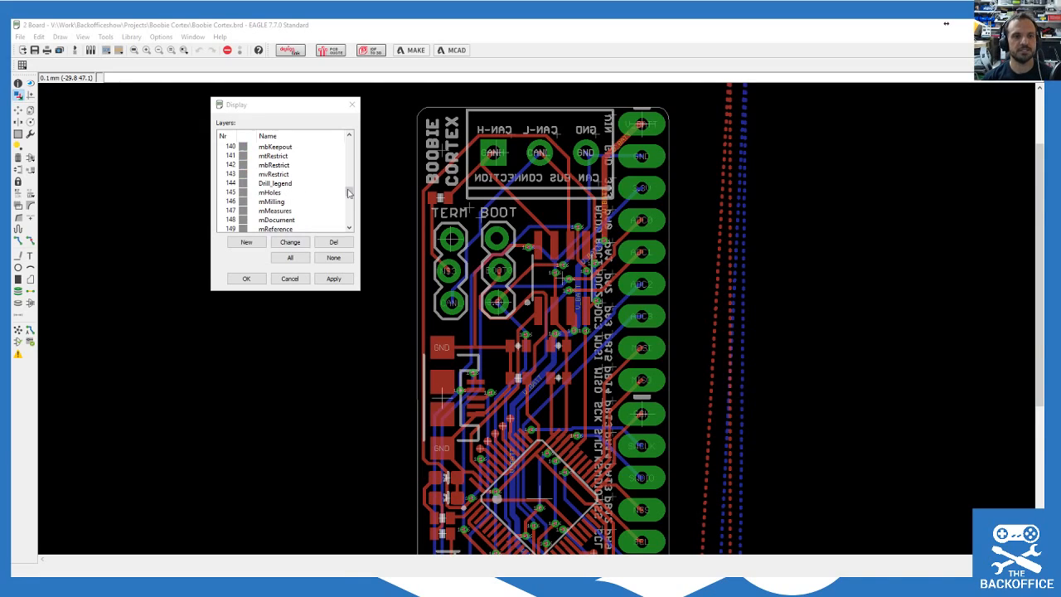
left_click_drag(349, 190, 341, 127)
scroll(339, 208, "down", 1)
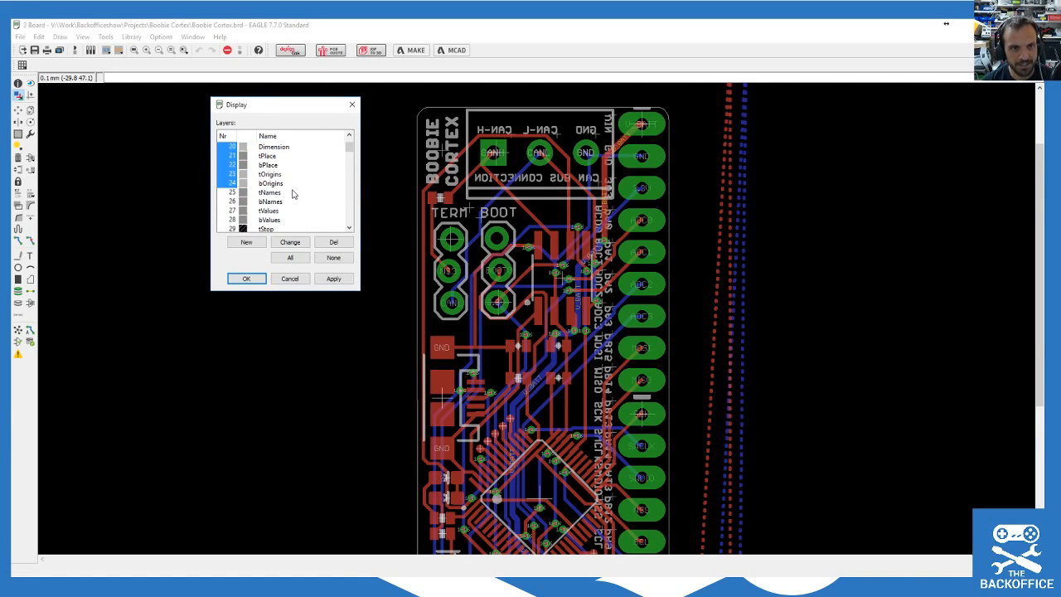
scroll(298, 191, "down", 3)
scroll(295, 192, "down", 3)
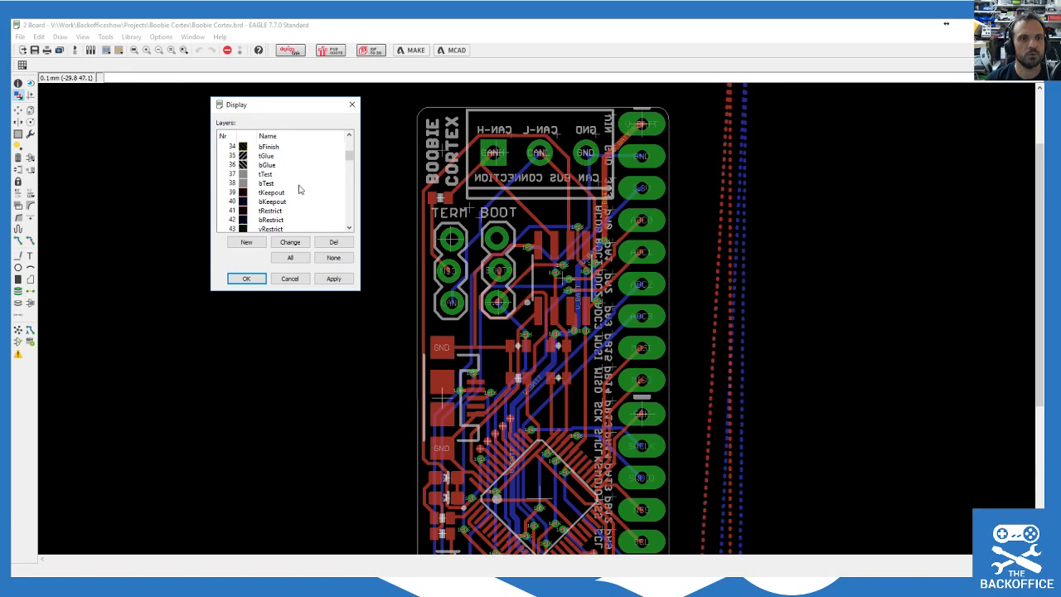
scroll(307, 186, "down", 1)
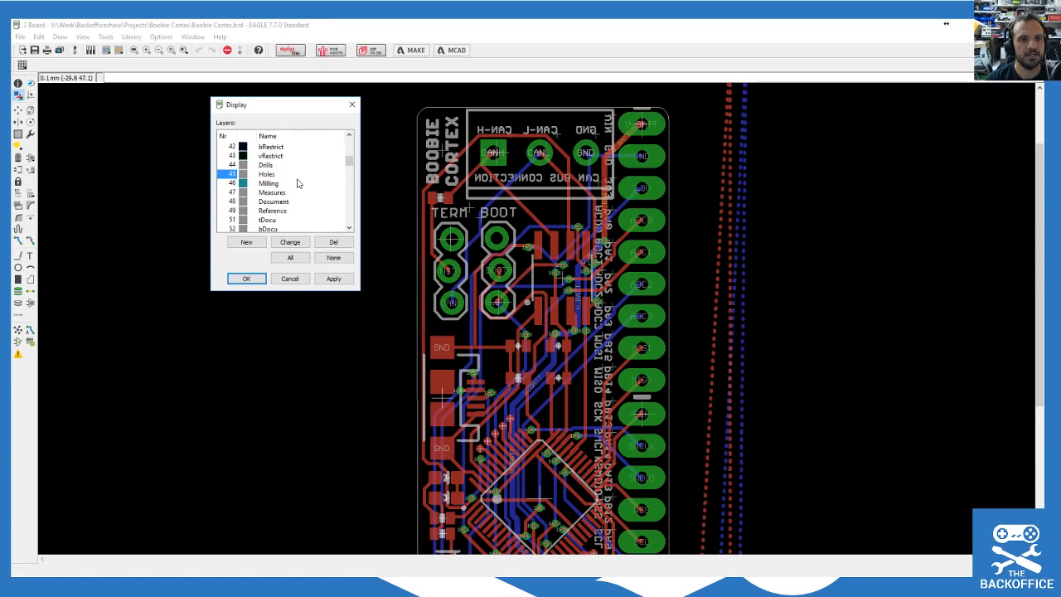
scroll(298, 183, "down", 1)
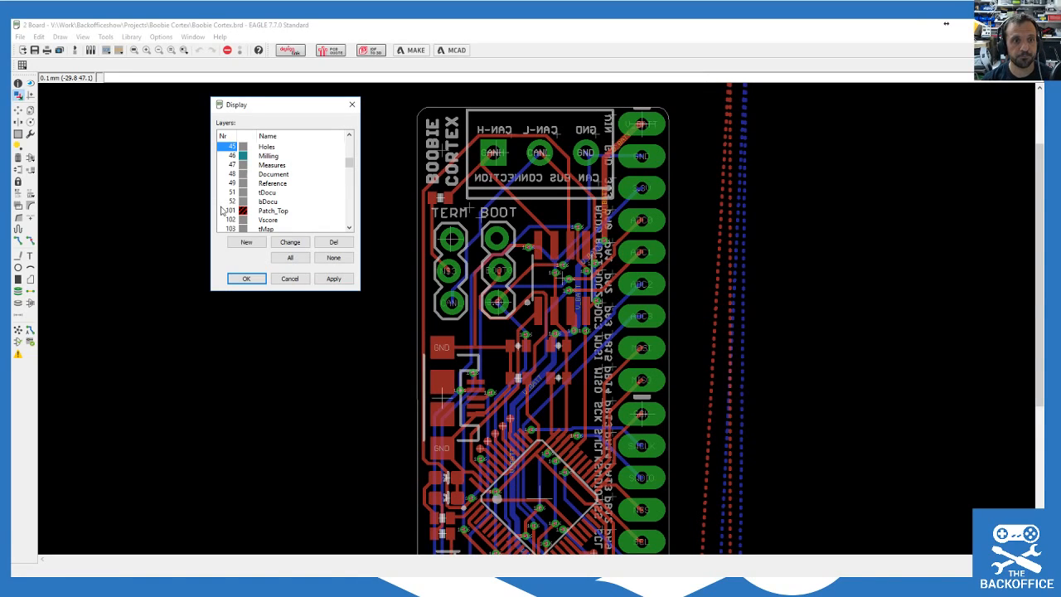
left_click(289, 278)
Step: Group the whole board layout with its outlying polygons and move it well to the right of the origin
scroll(331, 198, "down", 2)
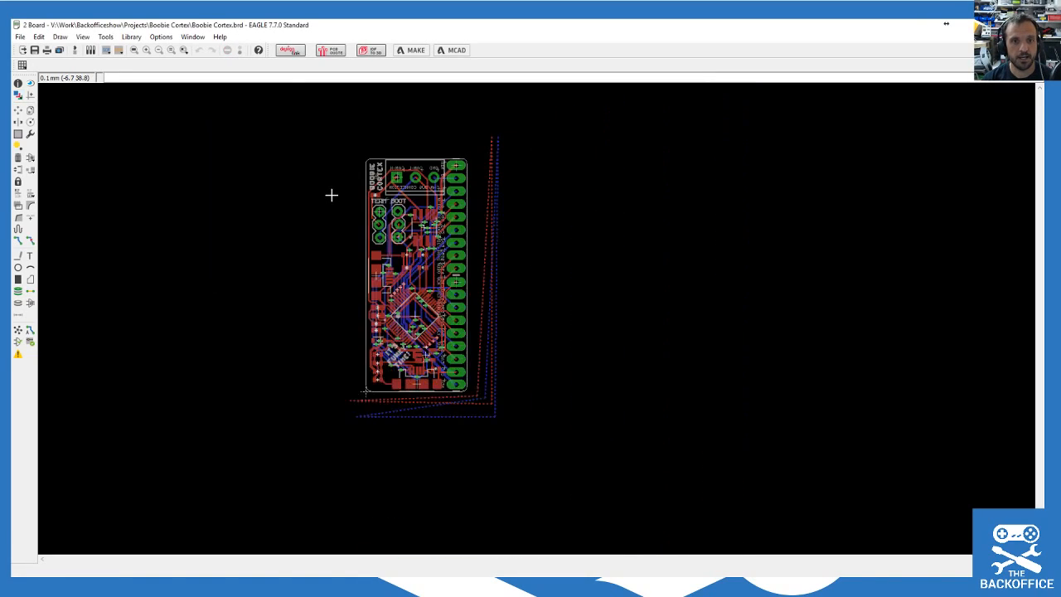
scroll(331, 195, "up", 1)
left_click(18, 134)
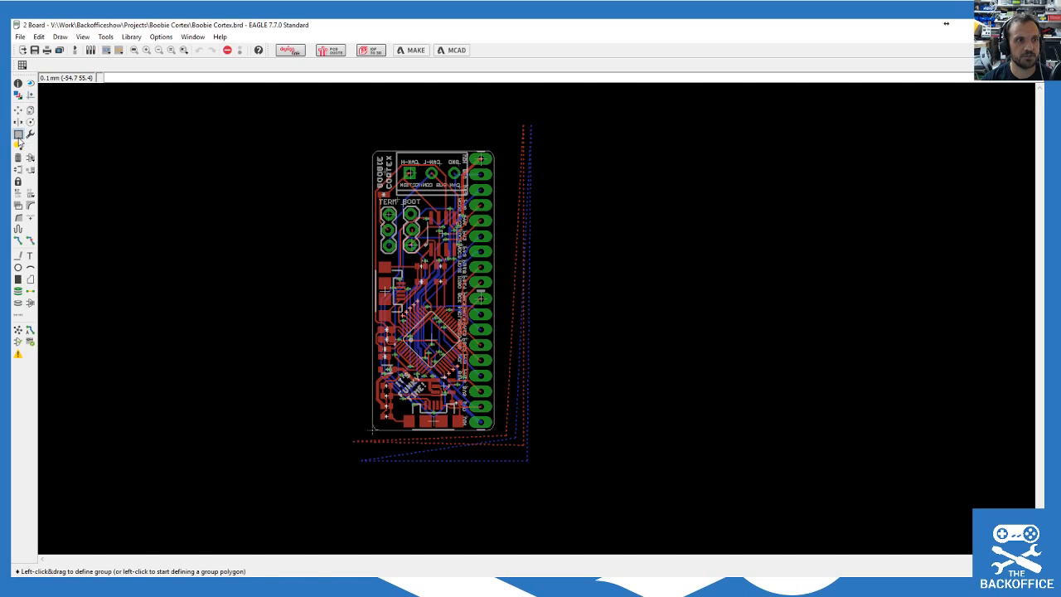
left_click_drag(273, 104, 735, 517)
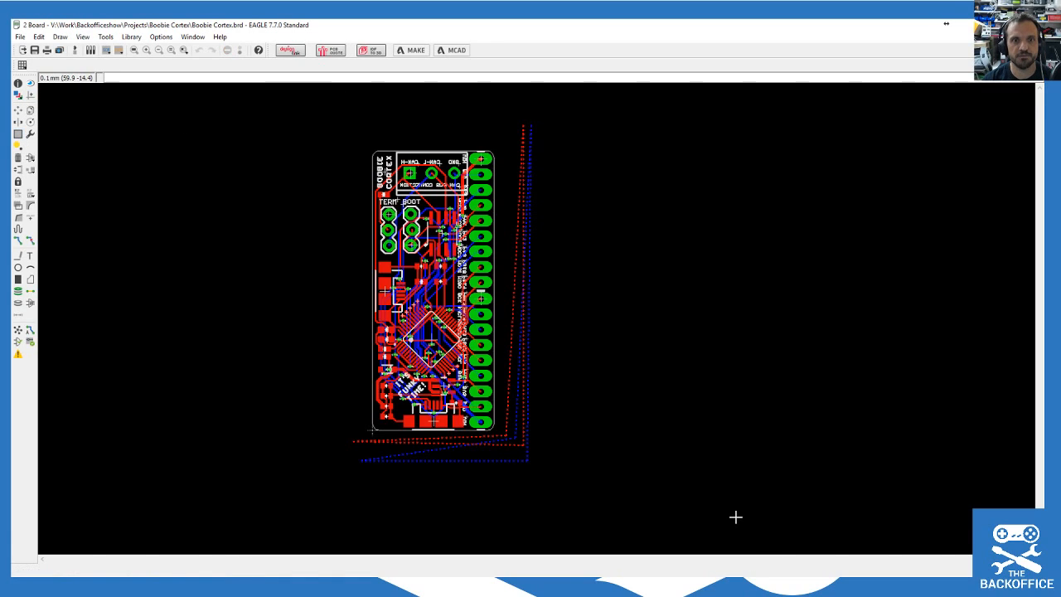
left_click(18, 110)
right_click(372, 431, "ctrl")
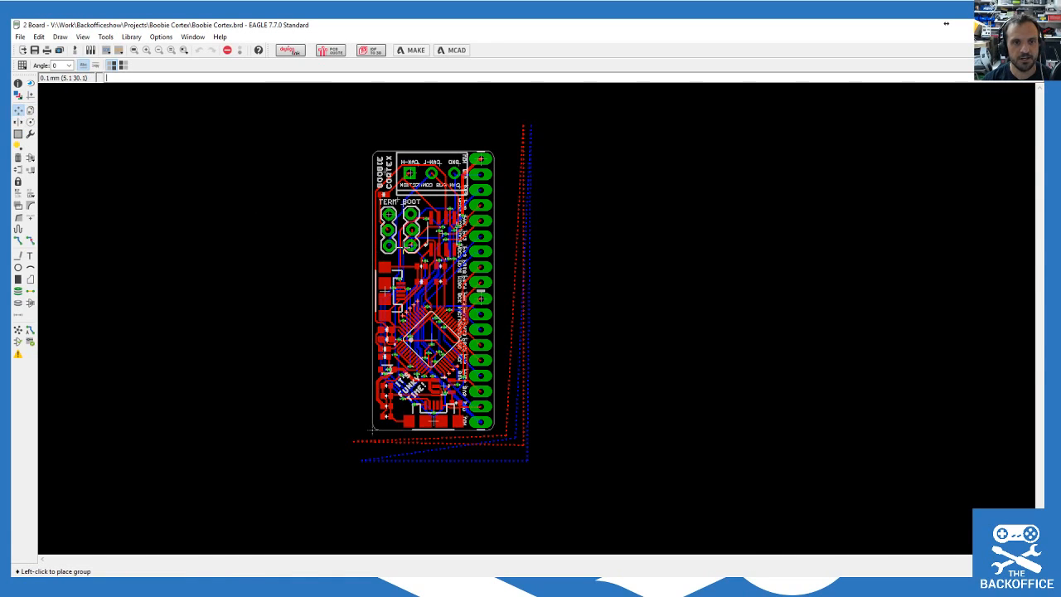
left_click(371, 428)
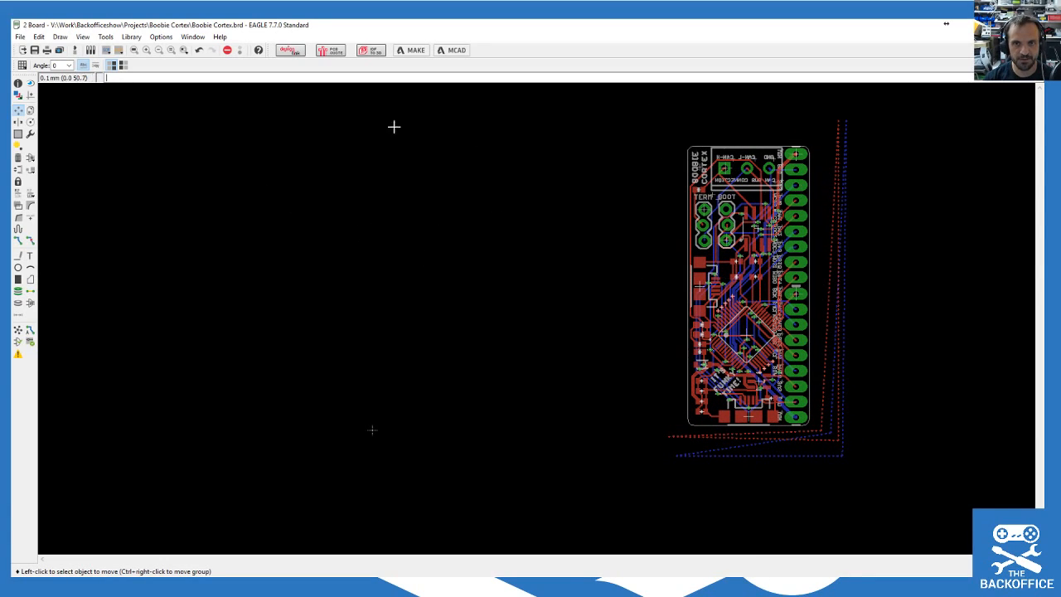
Step: Start a new bitmap import on the board, accept the introduction and choose ChannelArtAvatarBW.bmp
left_click(20, 36)
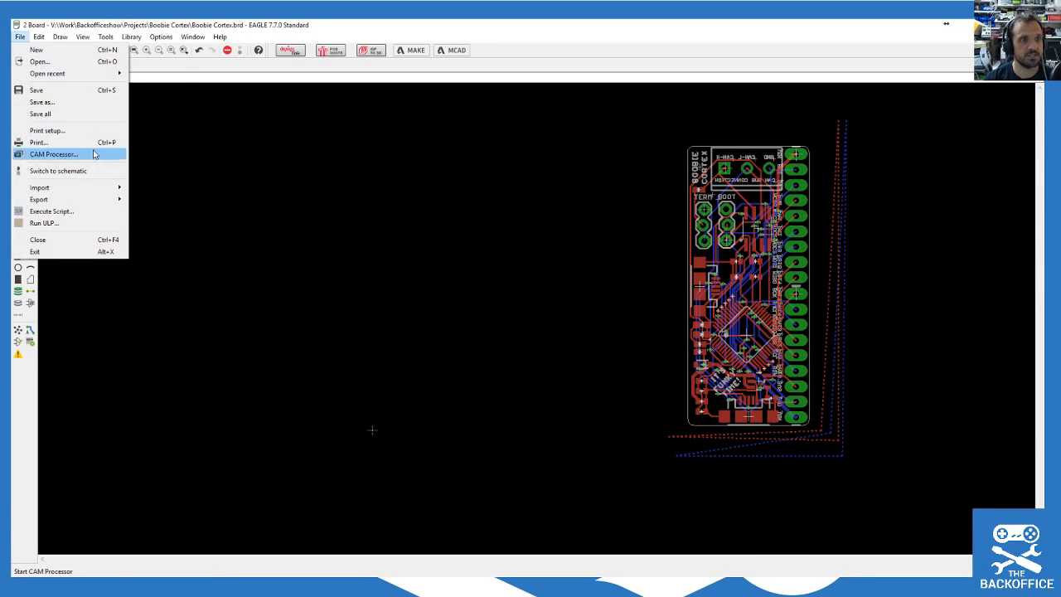
mouse_move(97, 190)
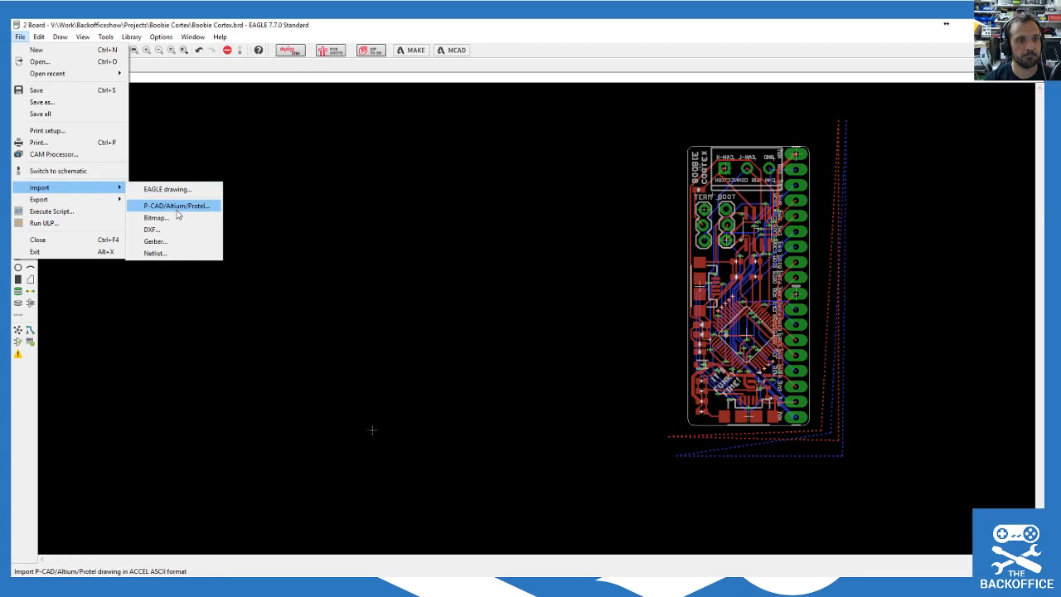
left_click(171, 218)
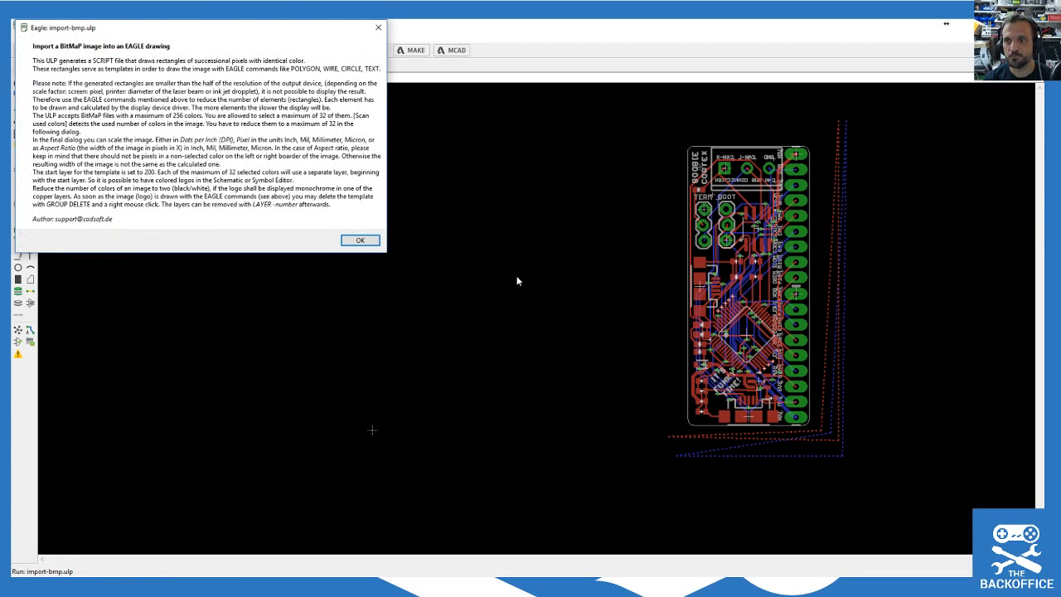
left_click(360, 240)
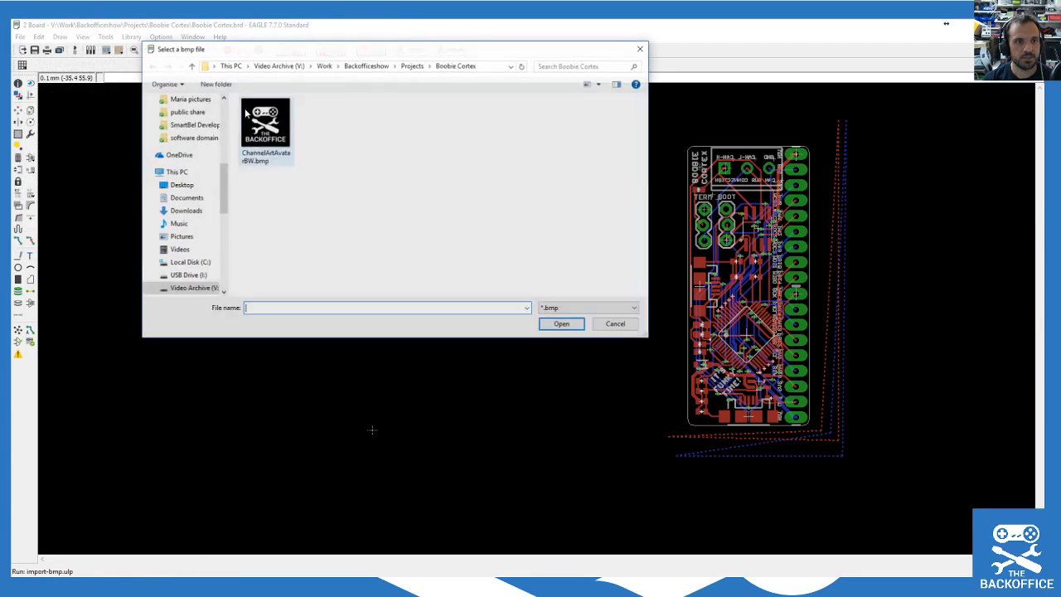
double_click(269, 116)
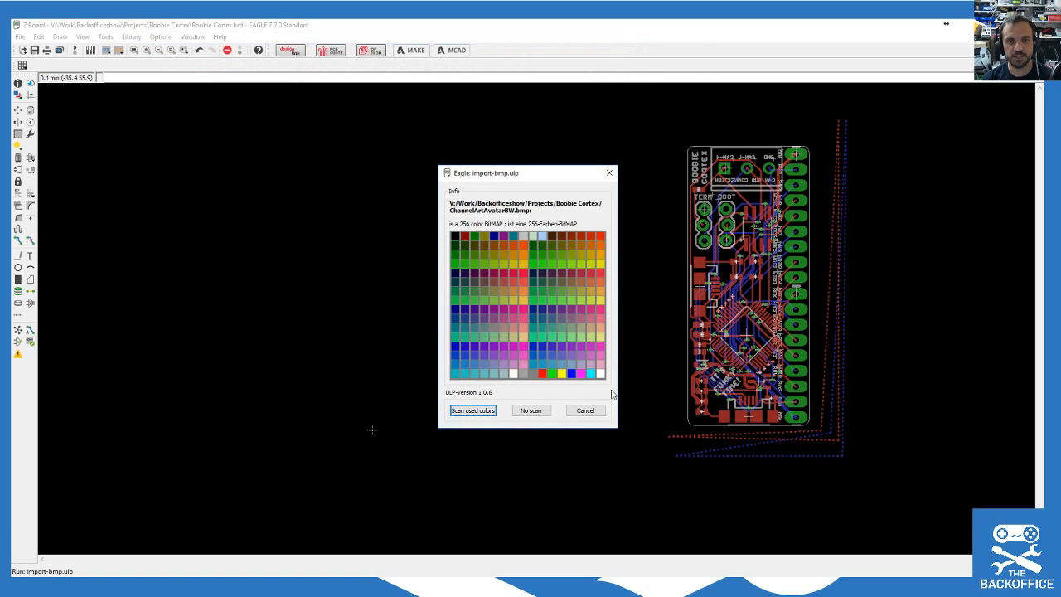
Step: Skip the colour scan and select only white as the colour to import
left_click(531, 408)
left_click(609, 449)
left_click(462, 496)
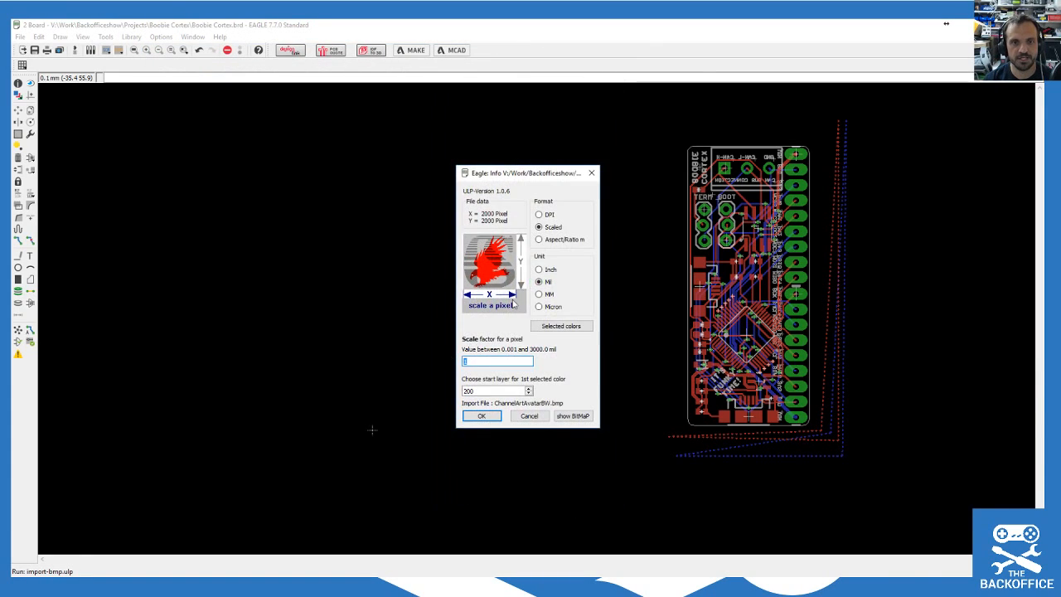
Step: Set the import's start layer to 52 and the pixel scale factor to 0.25
double_click(501, 390)
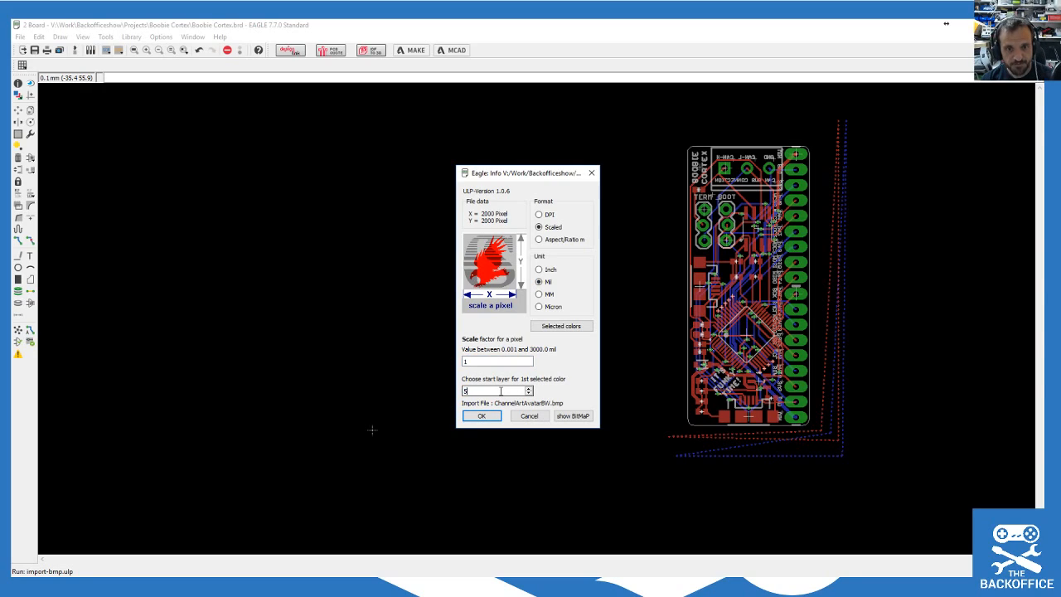
left_click(493, 362)
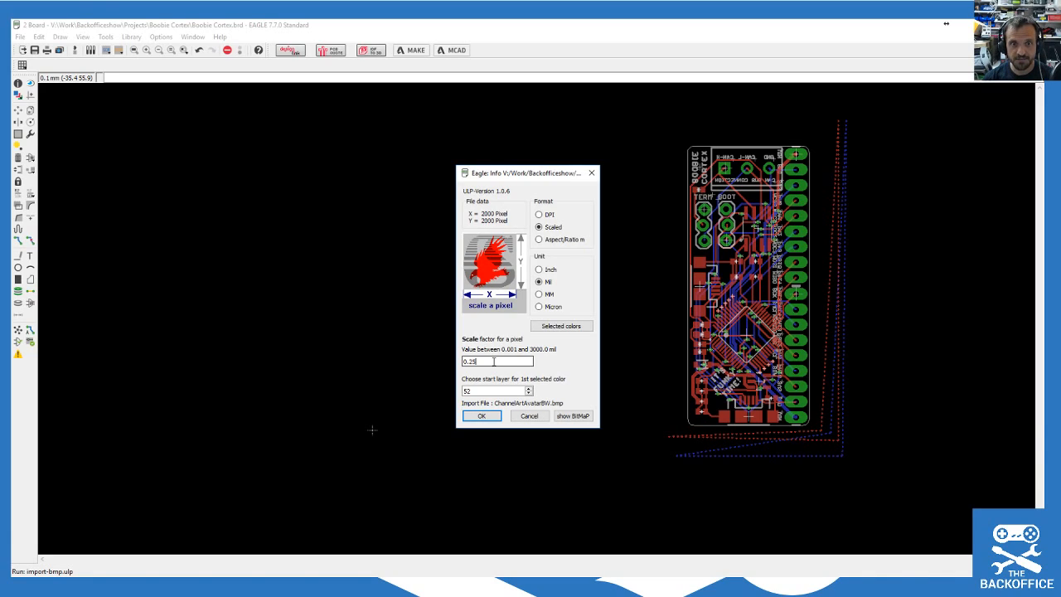
left_click(494, 362)
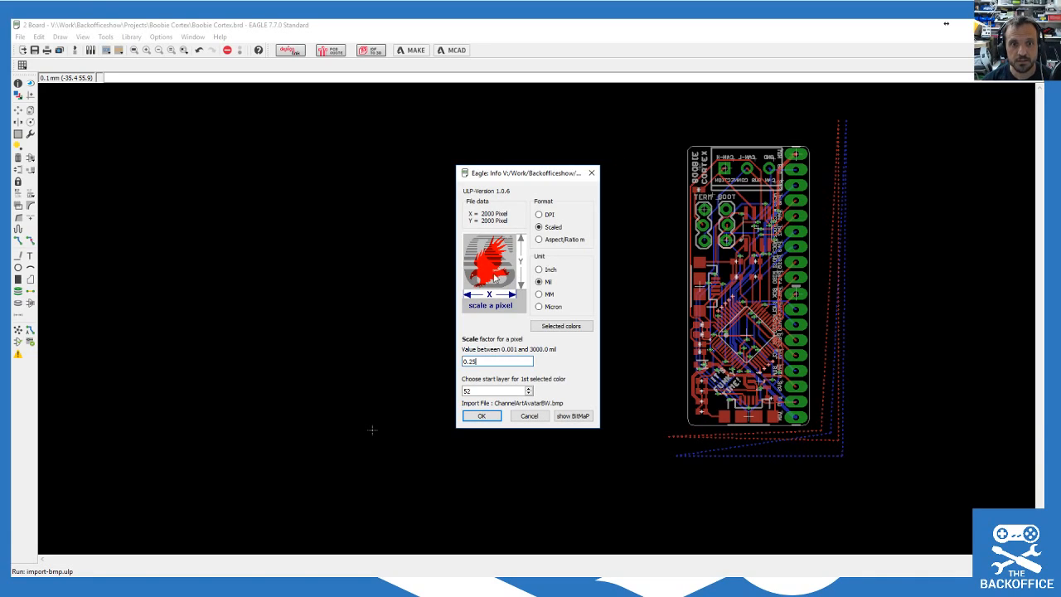
Step: Set the import to the Scaled format with MM as the unit, and run the generated import script
left_click(539, 216)
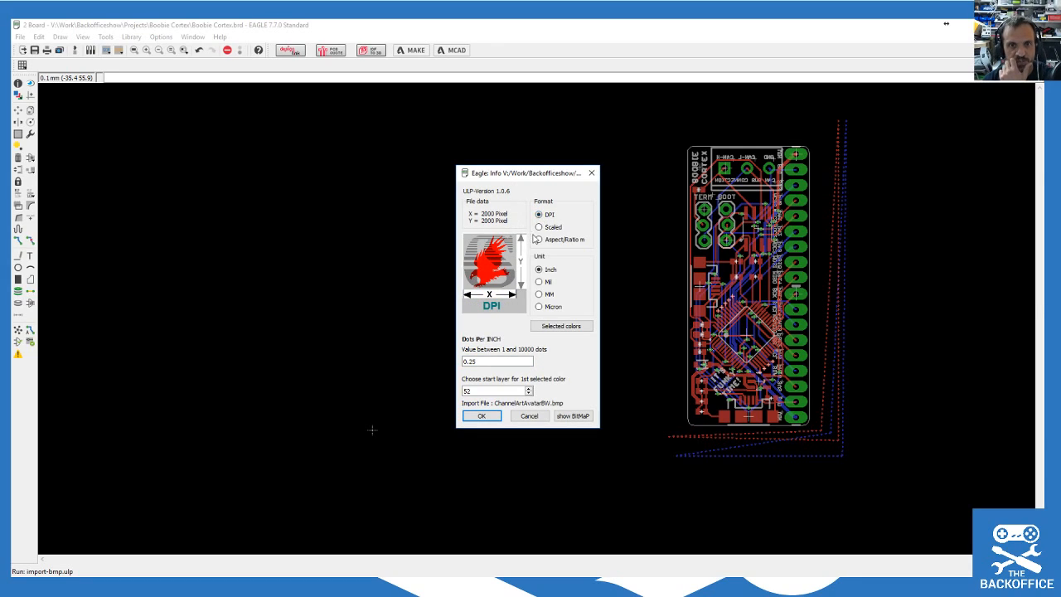
left_click(539, 228)
left_click(539, 216)
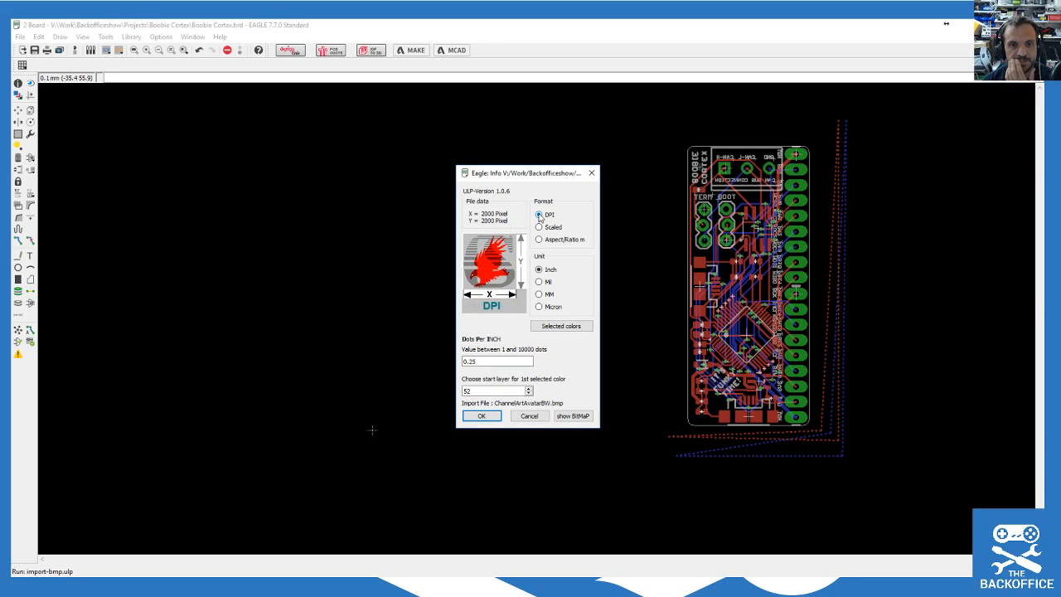
left_click(539, 295)
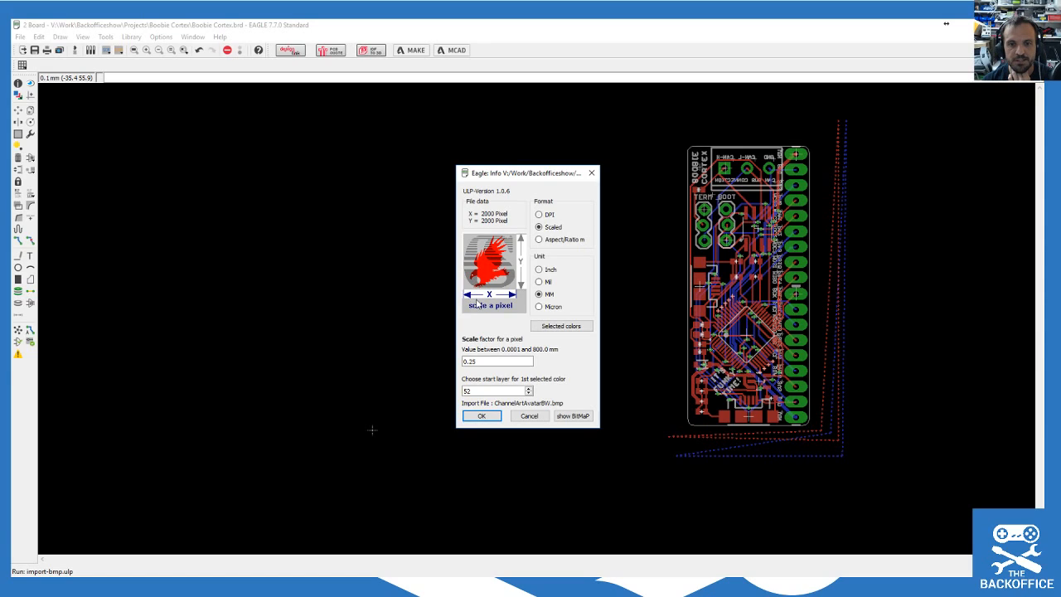
right_click(737, 586)
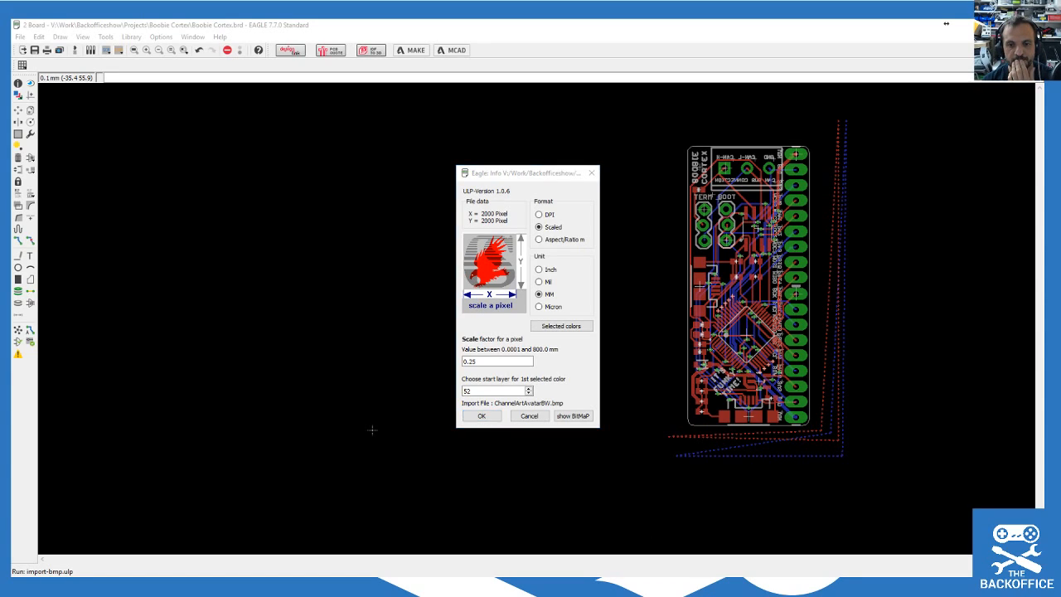
left_click(727, 569)
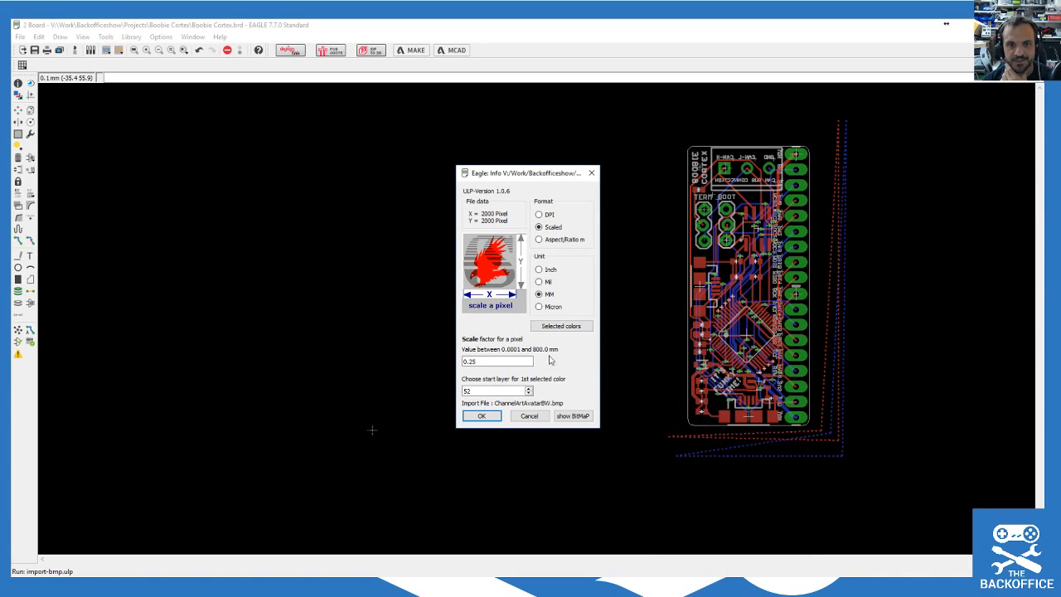
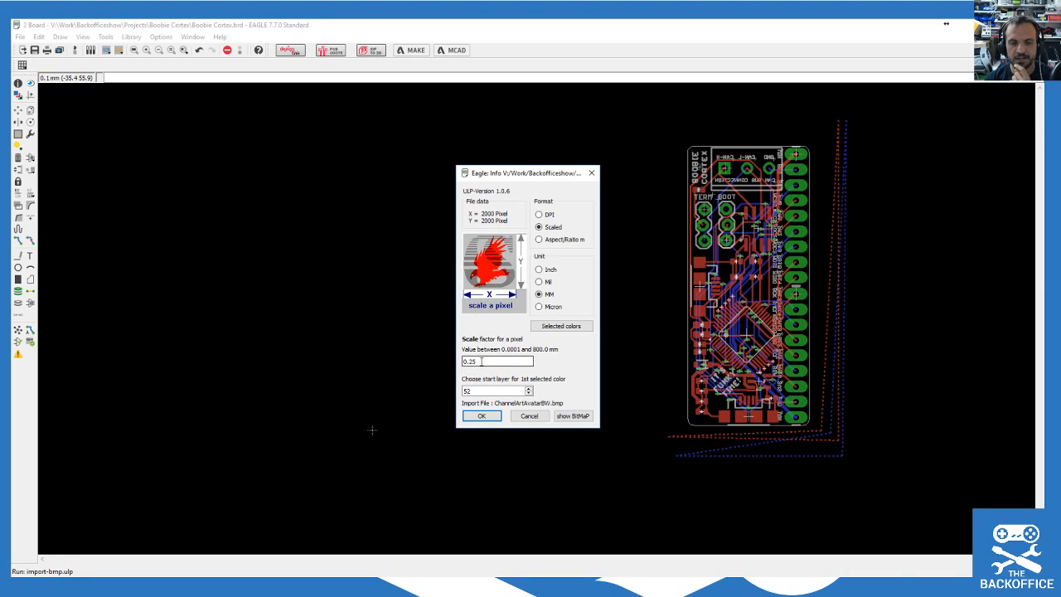
left_click(486, 420)
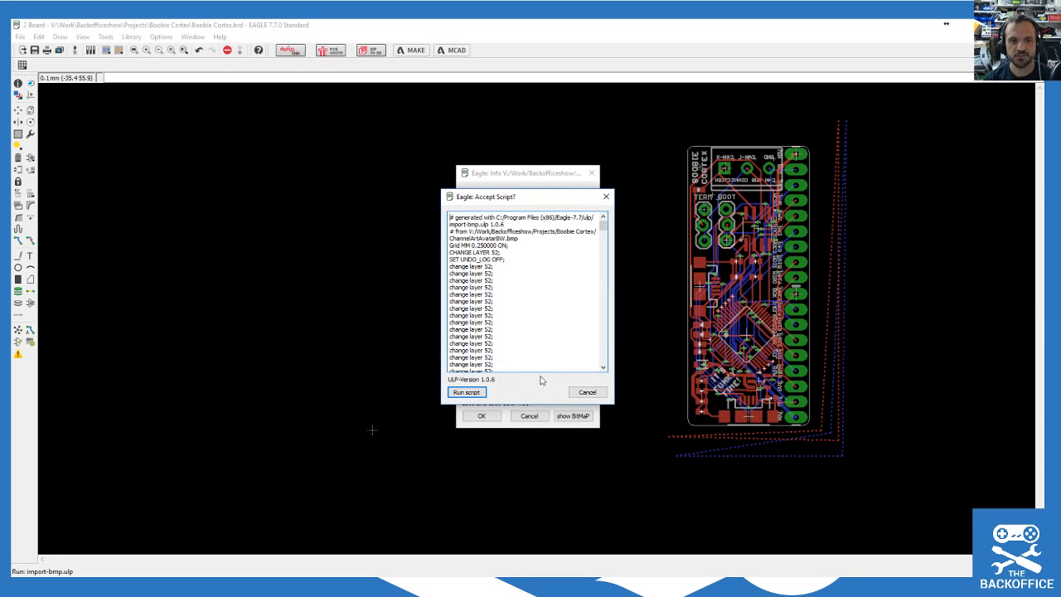
left_click(475, 392)
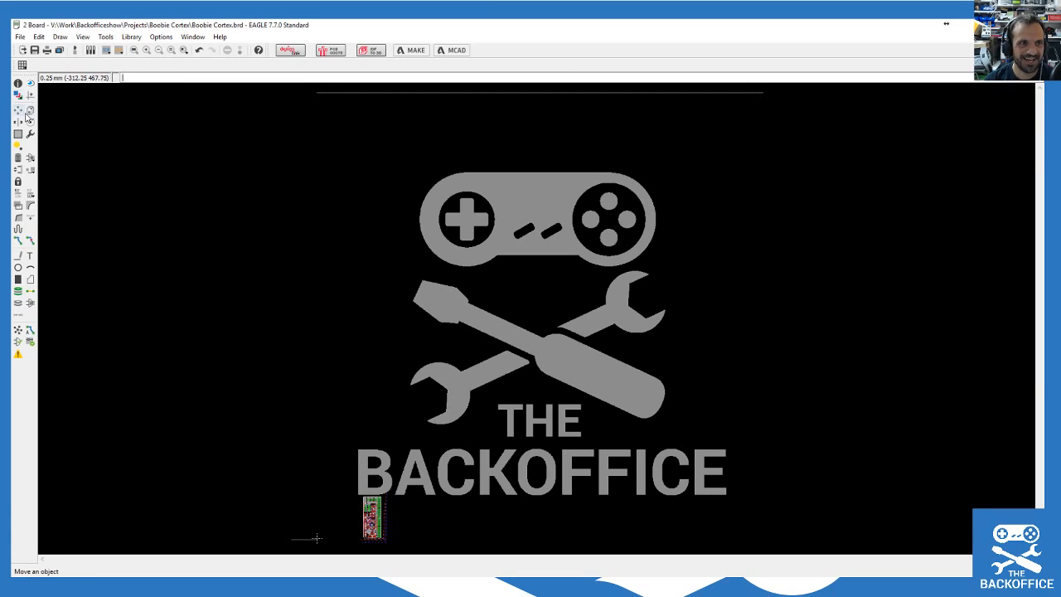
Step: Inspect the properties of a rectangle in the imported logo's game controller and close them without changes
left_click(18, 84)
left_click(527, 204)
left_click(517, 212)
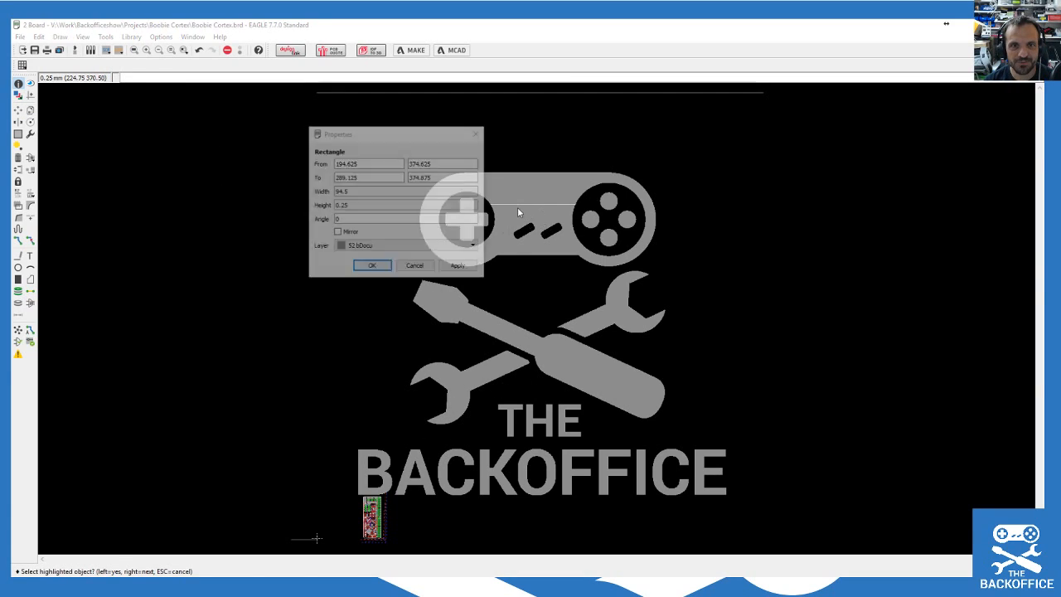
left_click(415, 265)
scroll(363, 340, "down", 2)
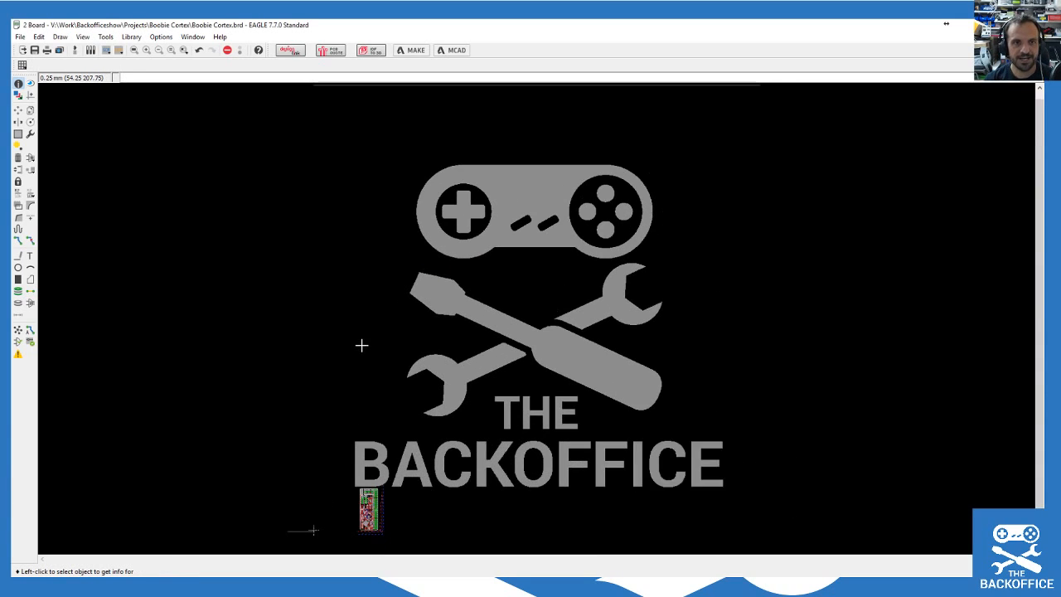
Step: Try to delete the oversized imported logo as a group, and undo the group deletion
left_click(18, 133)
left_click_drag(286, 110, 749, 462)
scroll(535, 460, "up", 4)
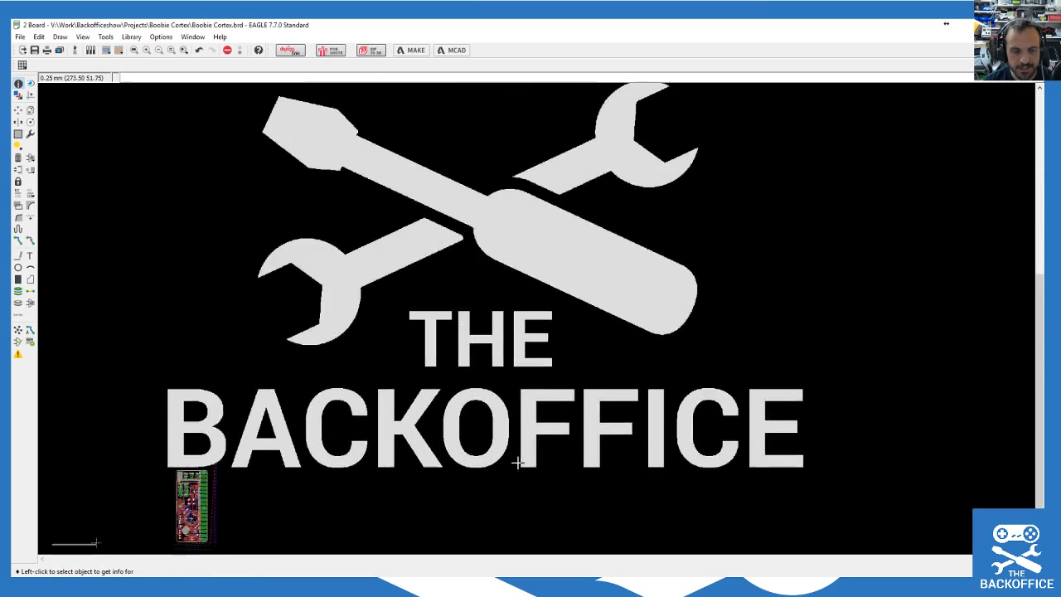
scroll(193, 451, "up", 5)
left_click(18, 157)
right_click(252, 246, "ctrl")
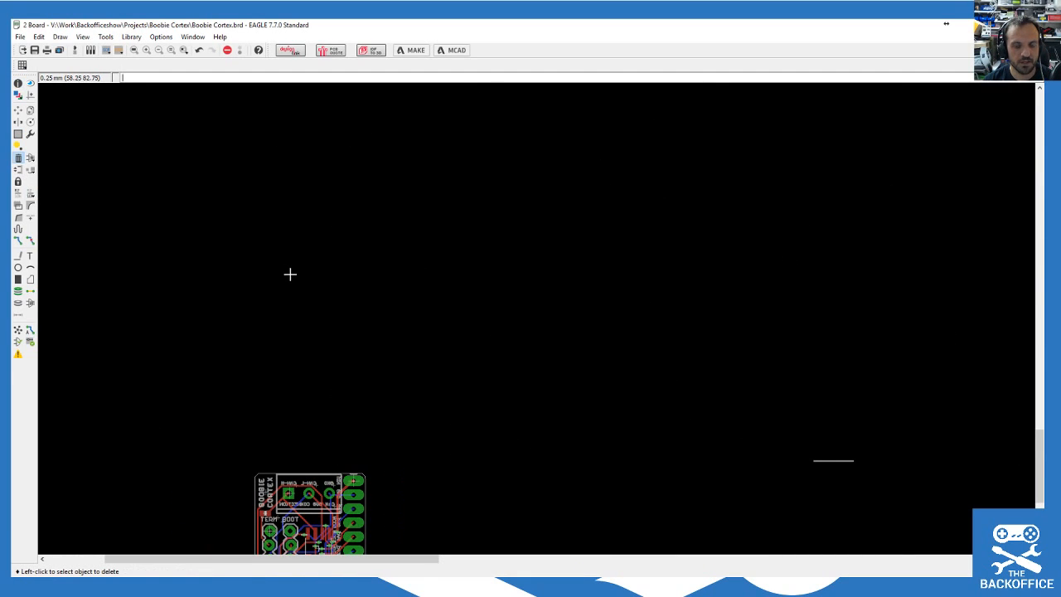
key("ctrl+z")
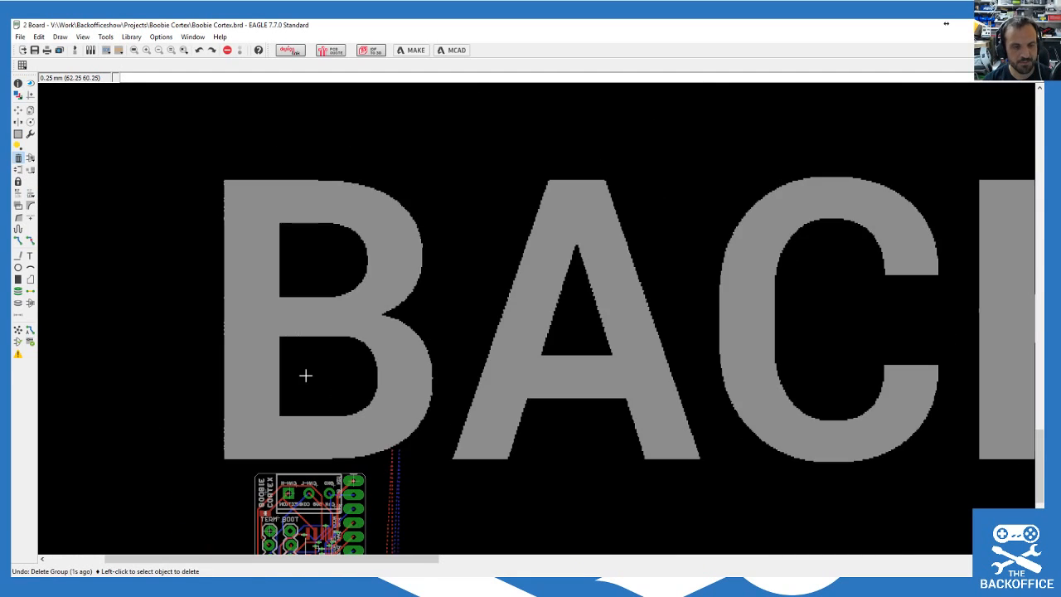
Step: Close the board without saving the oversized import and reopen it from the schematic in a maximized window
double_click(16, 25)
left_click(208, 83)
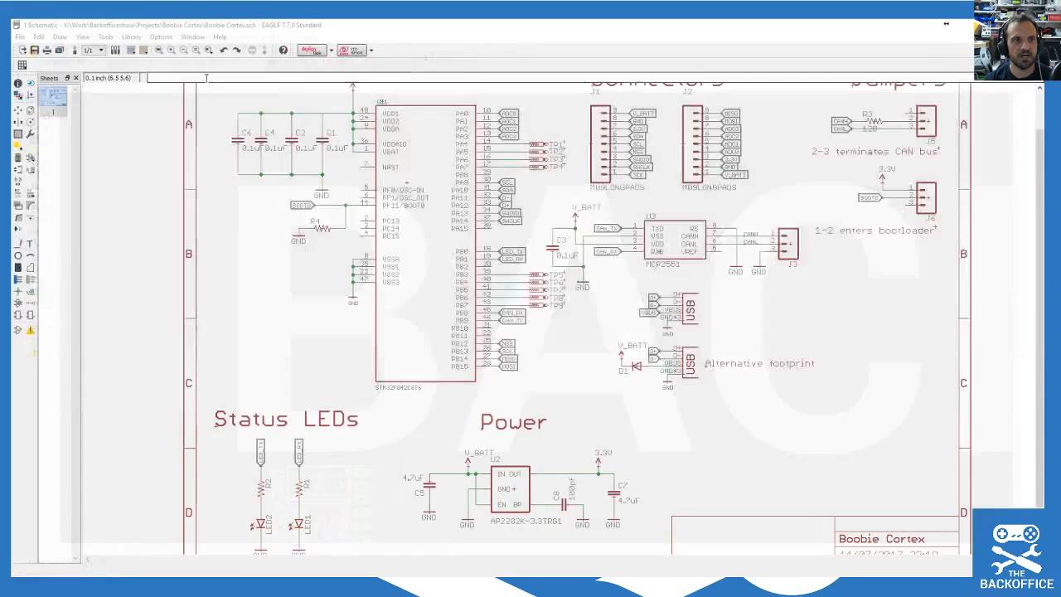
left_click(74, 49)
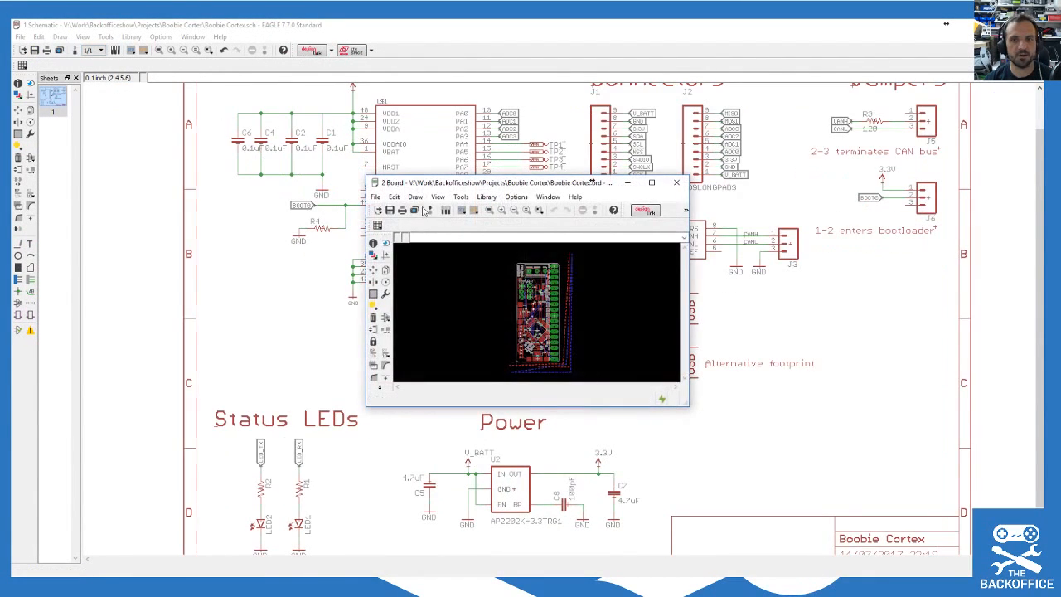
left_click(651, 182)
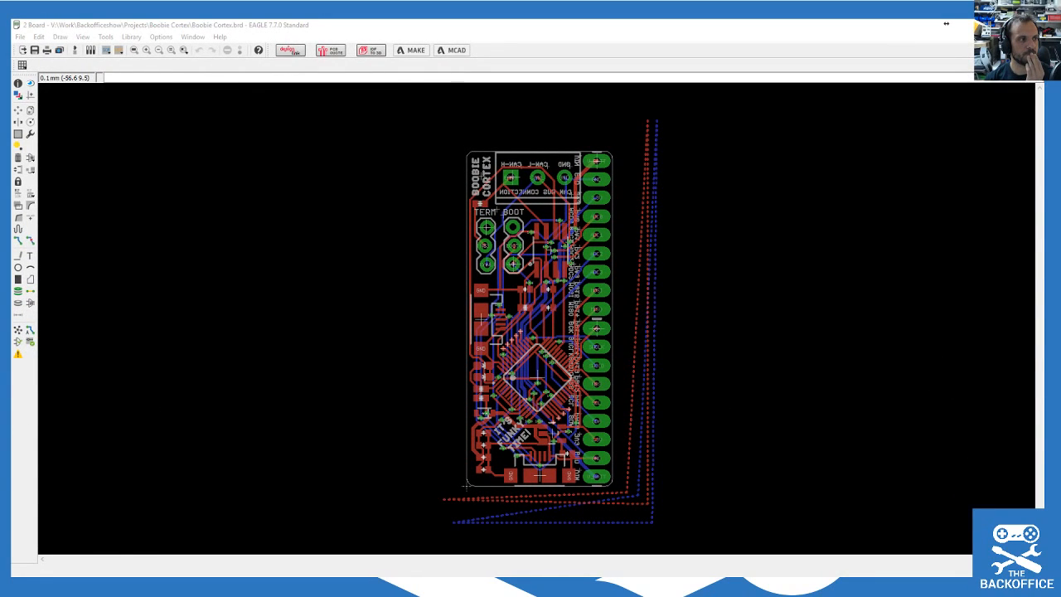
Step: Switch to GIMP and open ChannelArtAvatarBW.bmp from the Boobie Cortex project folder
left_click_drag(12, 66, 352, 81)
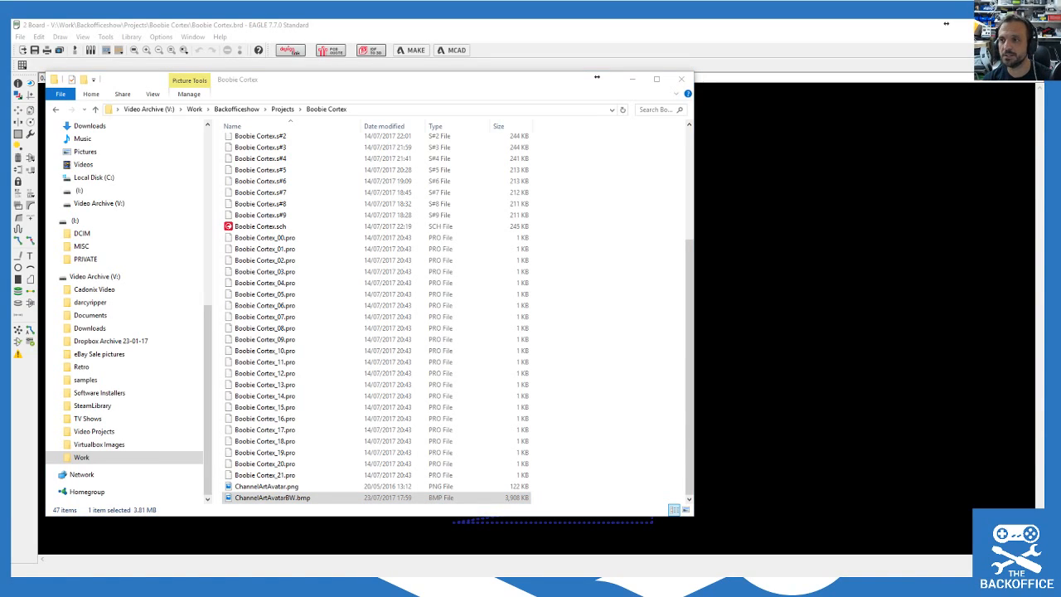
left_click_drag(772, 195, 470, 174)
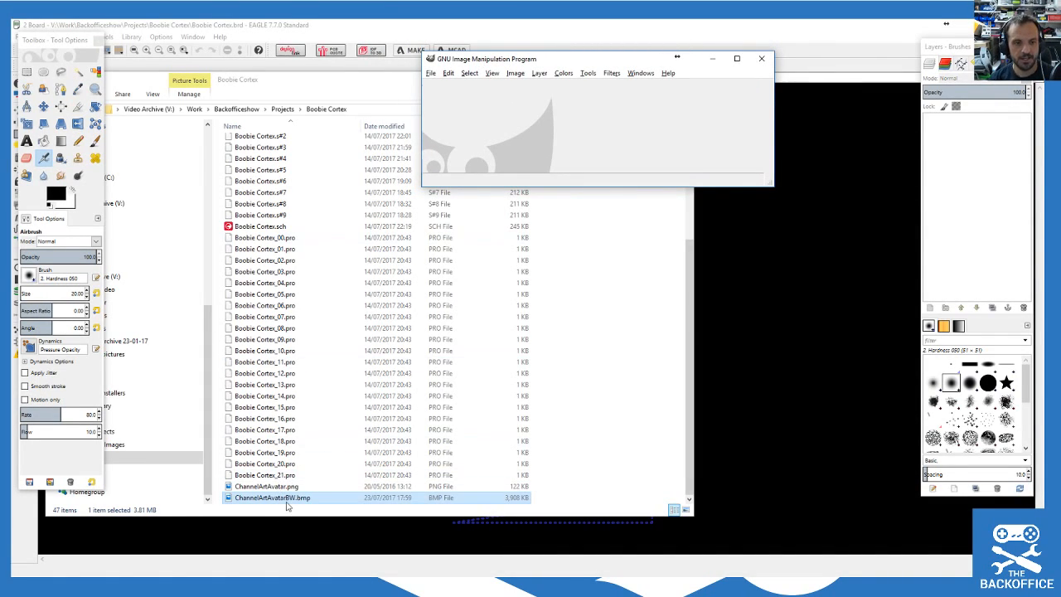
left_click_drag(280, 500, 582, 129)
left_click_drag(341, 88, 10, 75)
left_click_drag(577, 63, 480, 66)
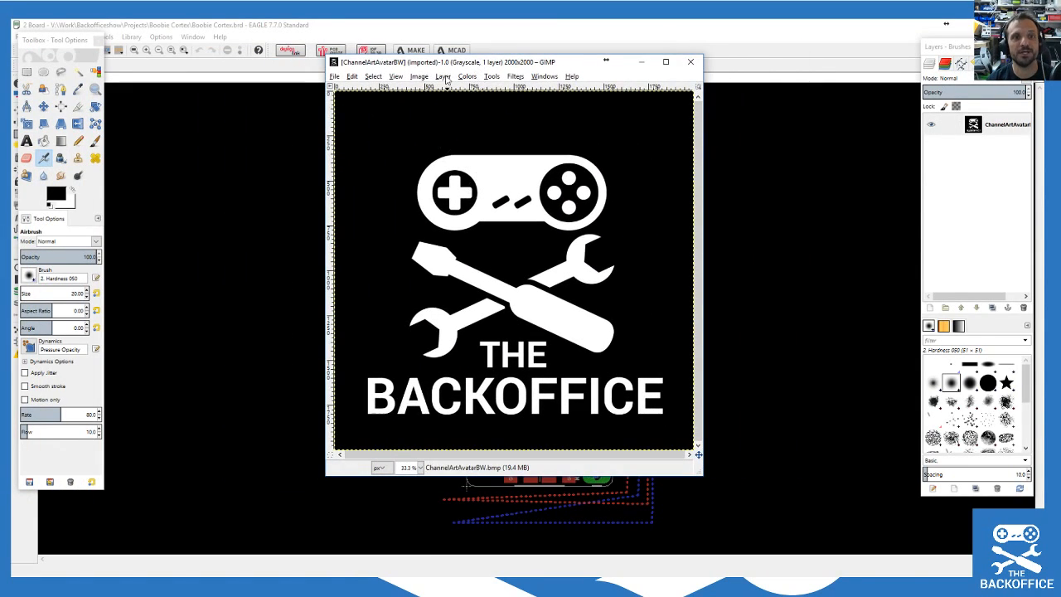
Step: Flip the logo image horizontally so it is mirrored
left_click(444, 76)
mouse_move(411, 83)
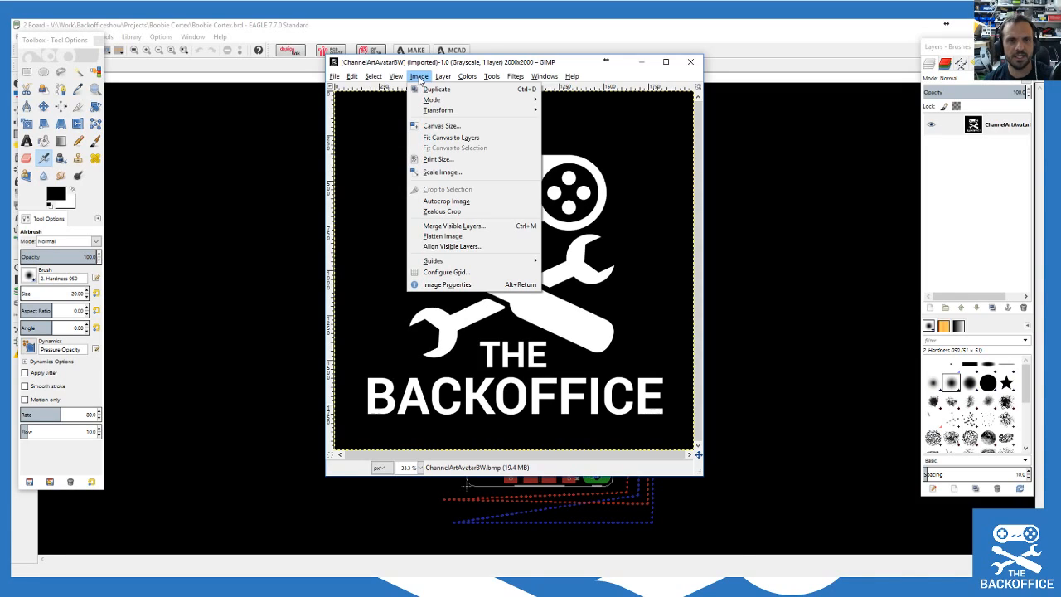
left_click(78, 125)
left_click(78, 123)
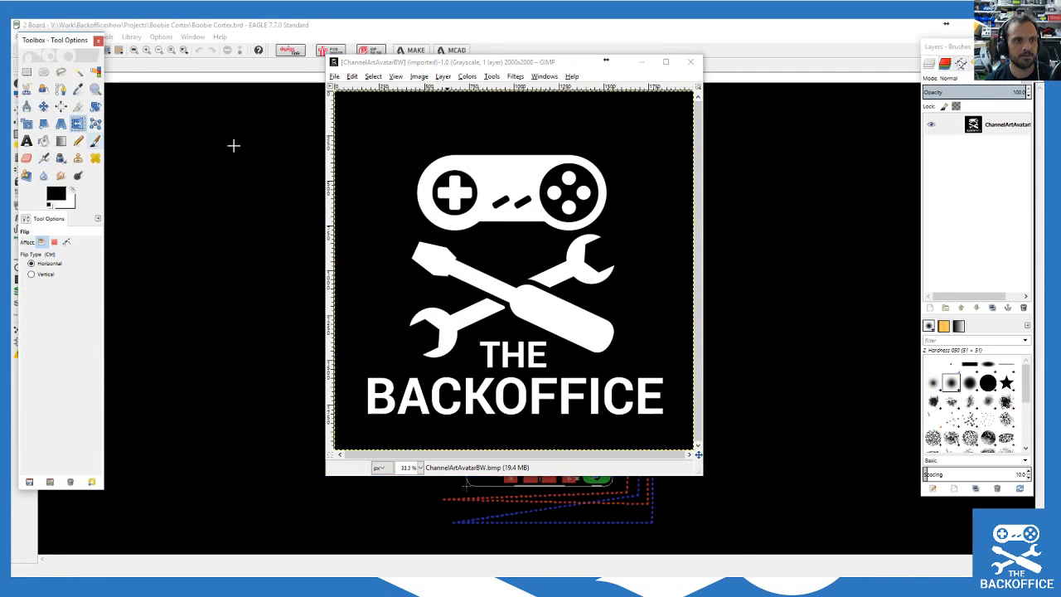
left_click(400, 160)
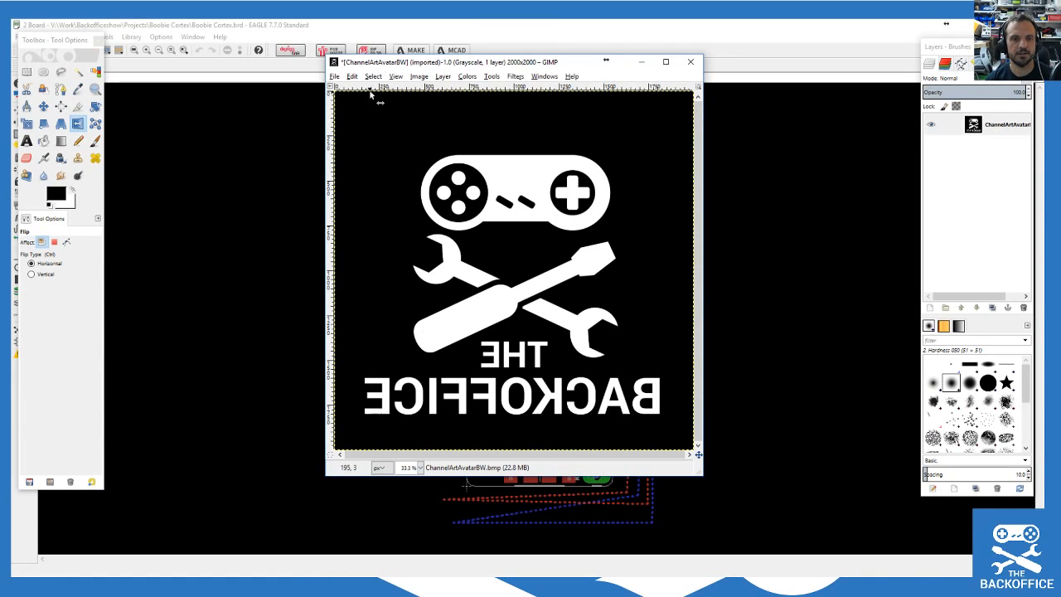
Step: Overwrite ChannelArtAvatarBW.bmp with the mirrored image, close it without saving a project copy, and exit GIMP
left_click(334, 76)
left_click(379, 207)
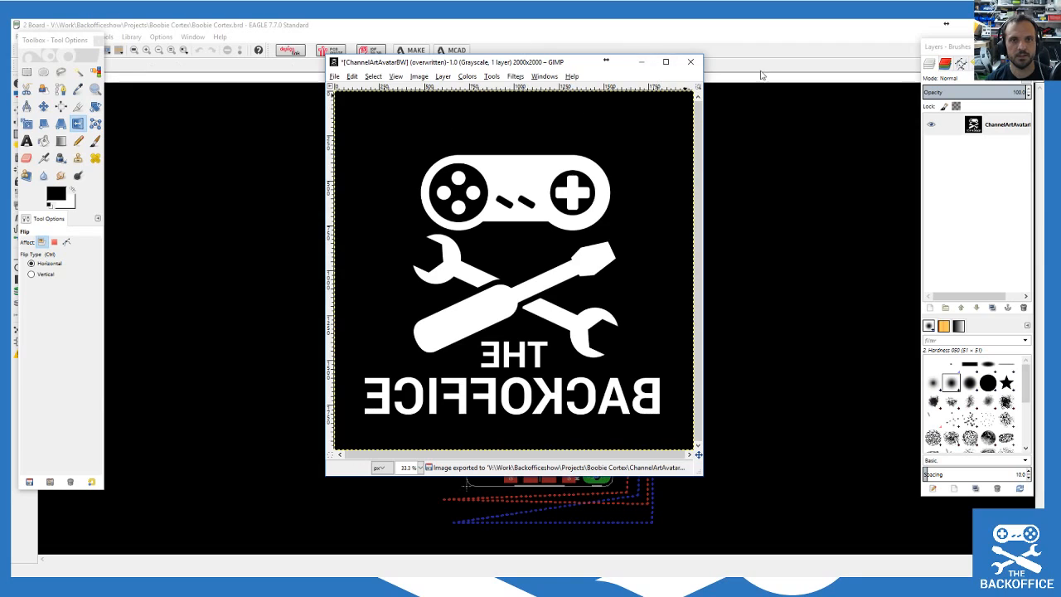
left_click(691, 61)
left_click(527, 341)
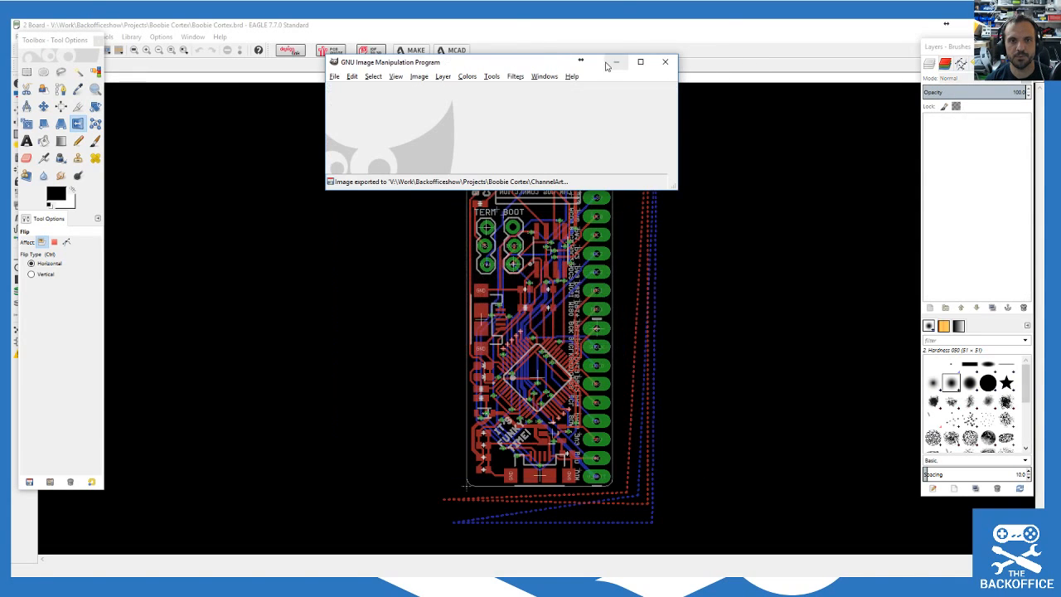
left_click(668, 59)
Step: Group the entire board layout in EAGLE and move it up and to the right, clear of the origin
scroll(441, 393, "down", 2)
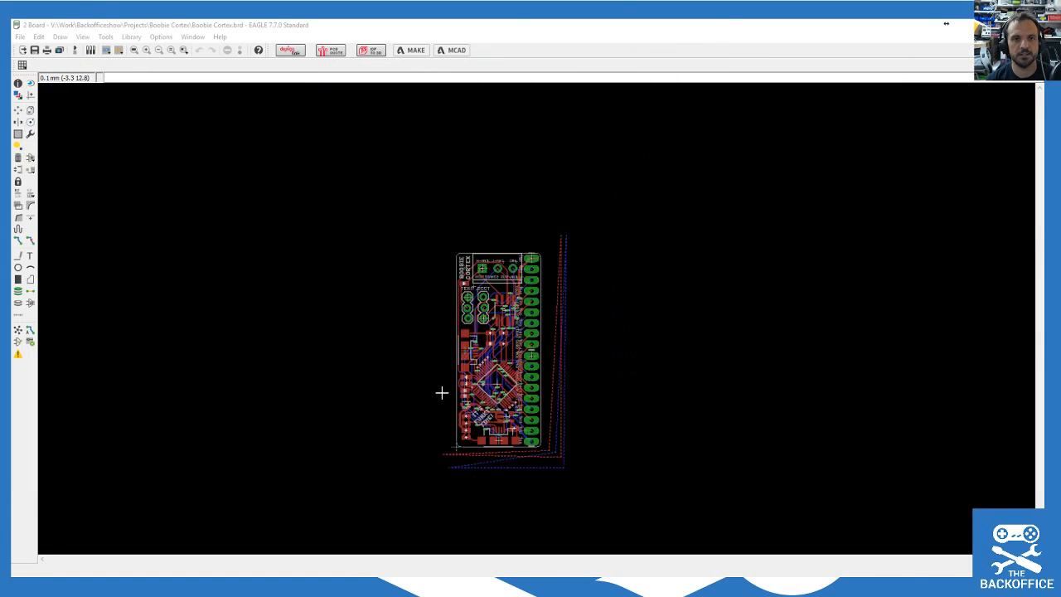
left_click(18, 110)
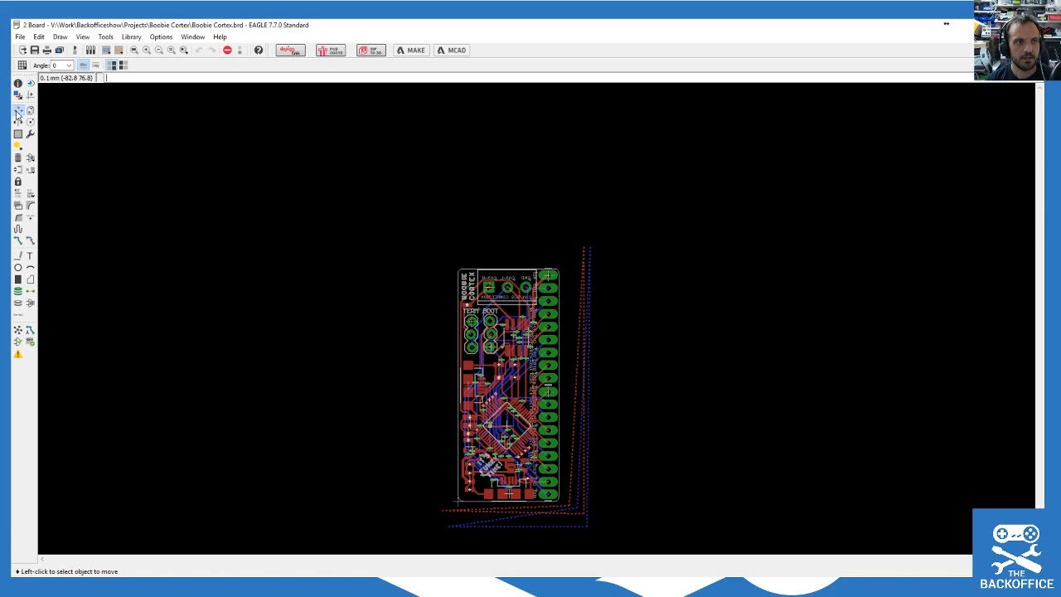
scroll(395, 433, "down", 2)
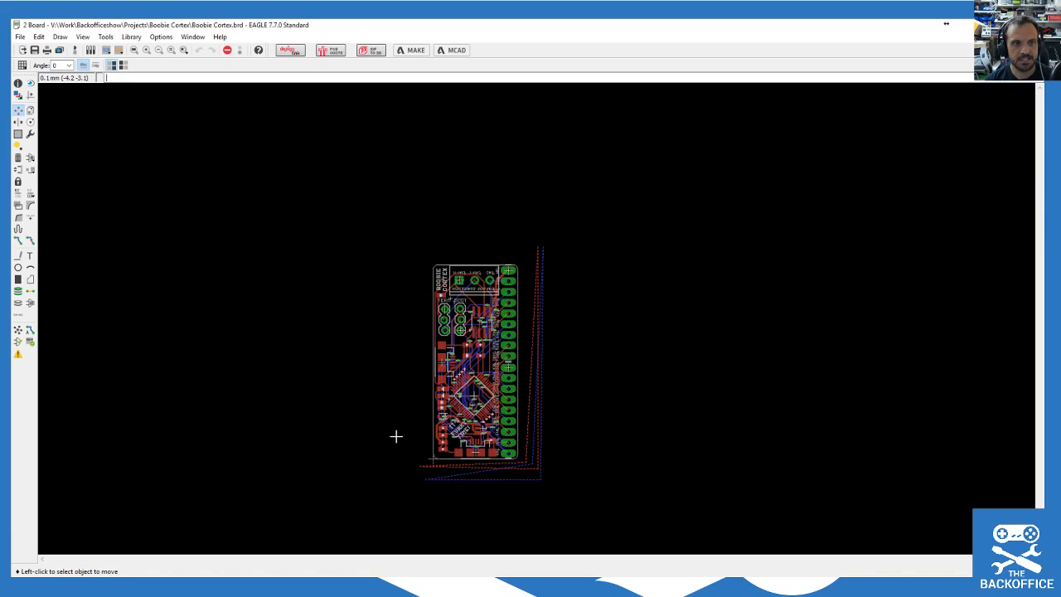
left_click(18, 134)
left_click_drag(322, 224, 684, 550)
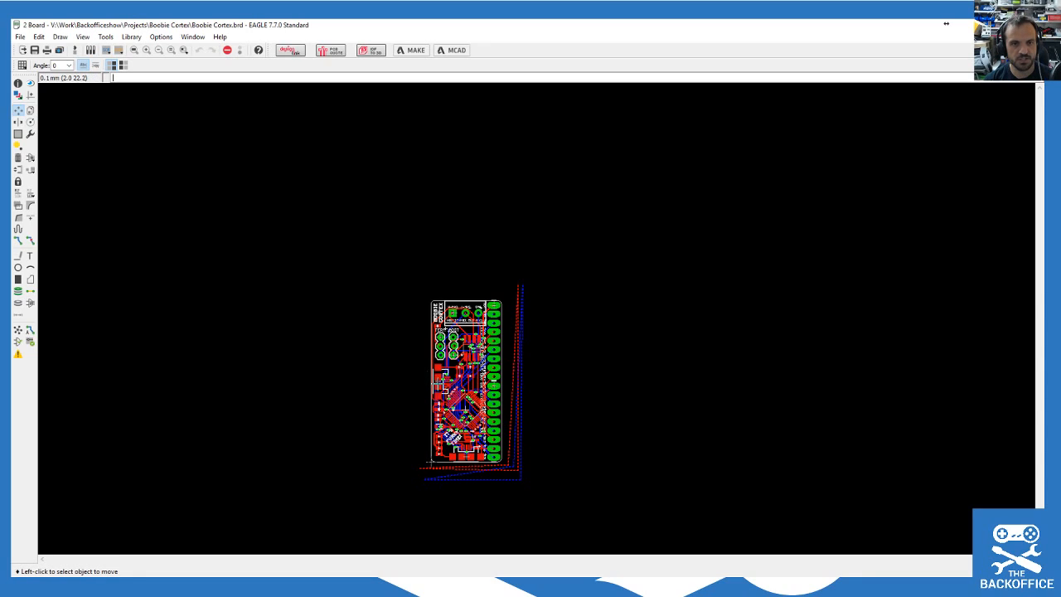
right_click(452, 379, "ctrl")
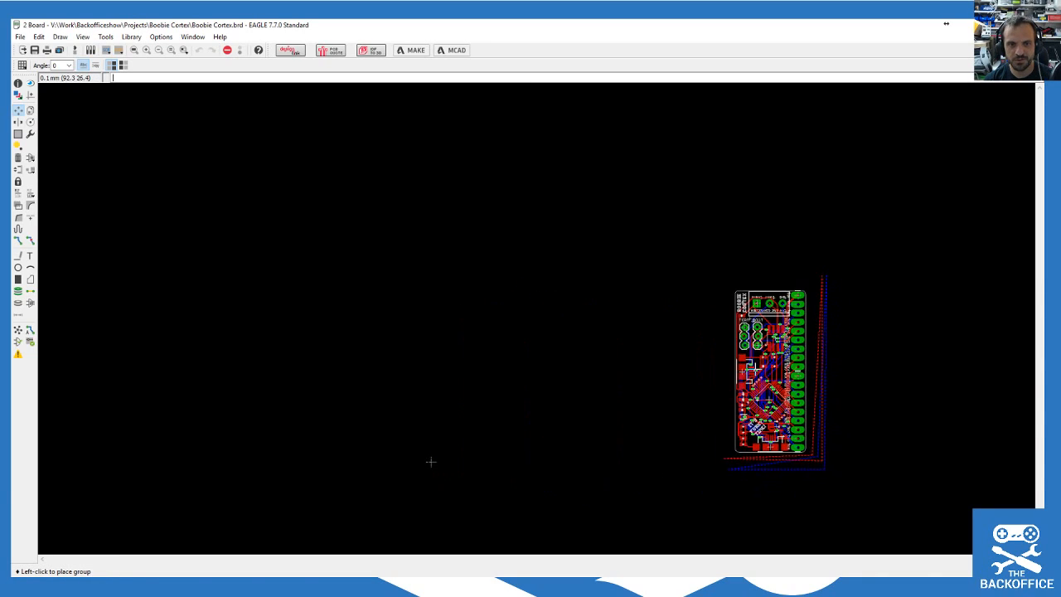
left_click(783, 359)
left_click(871, 388)
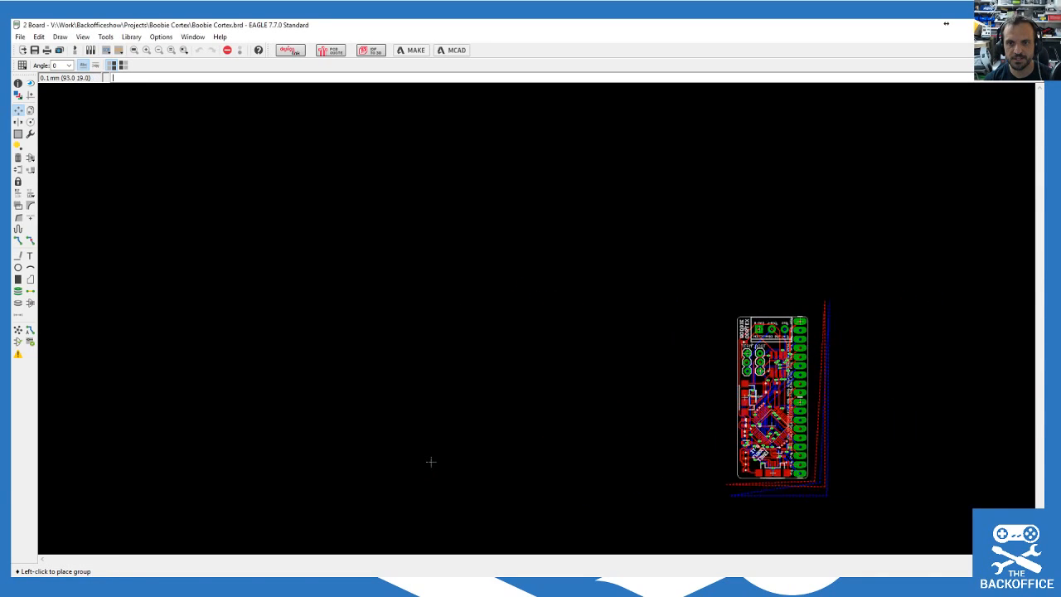
left_click(738, 404)
left_click(827, 436)
left_click(701, 321)
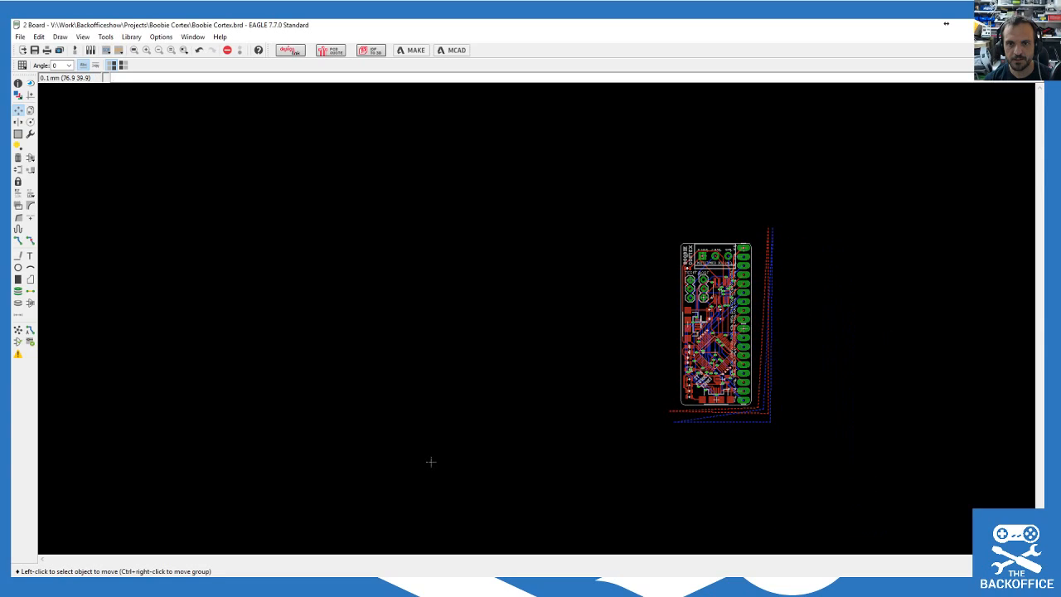
Step: Start a bitmap import of ChannelArtAvatarBW.bmp, skip the colour scan and select only white as the colour to import
left_click(20, 36)
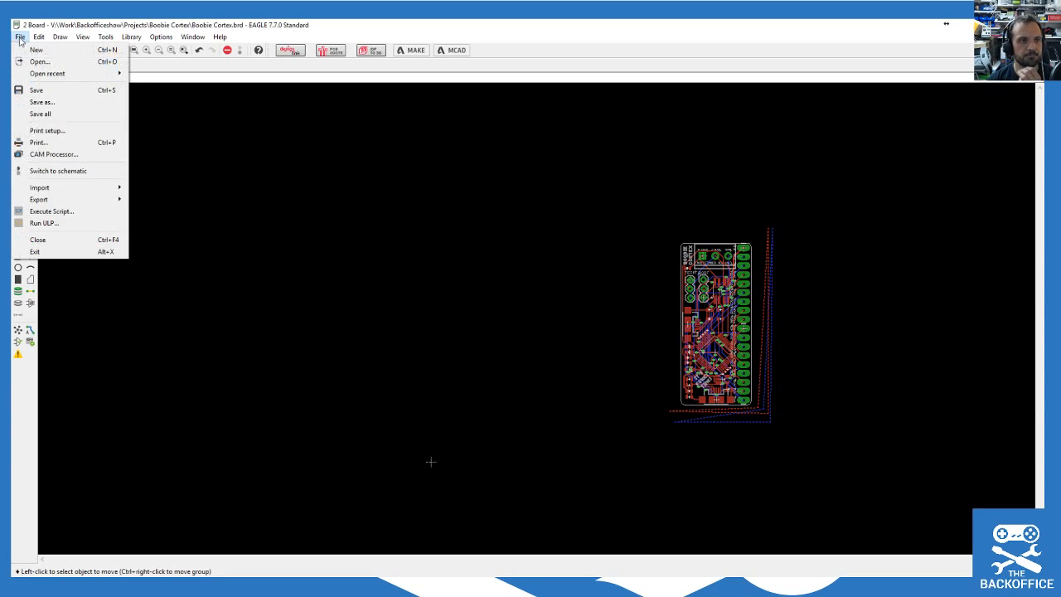
mouse_move(98, 194)
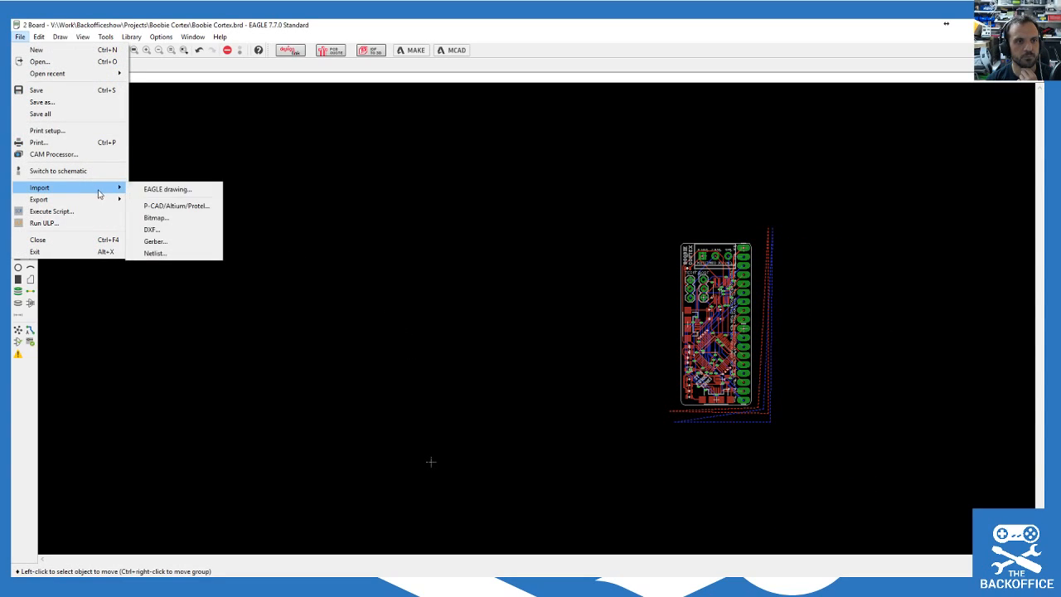
left_click(175, 218)
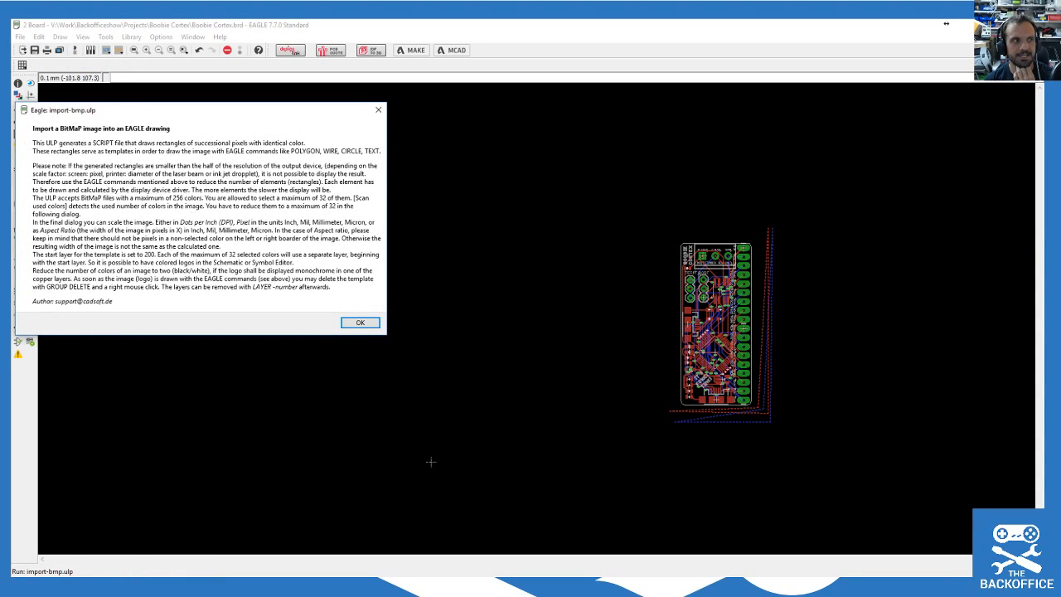
left_click(360, 321)
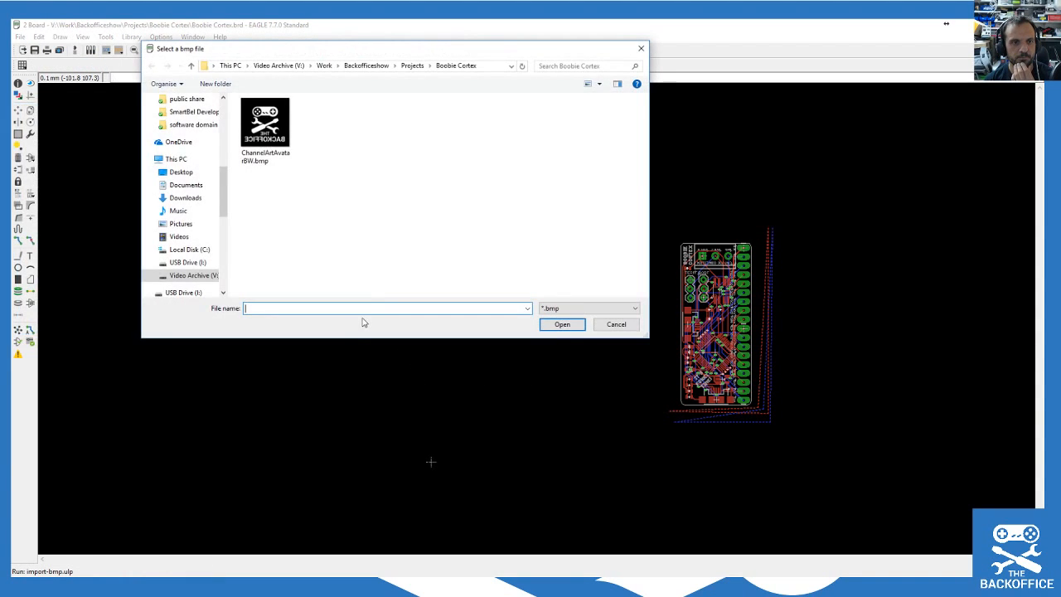
double_click(261, 126)
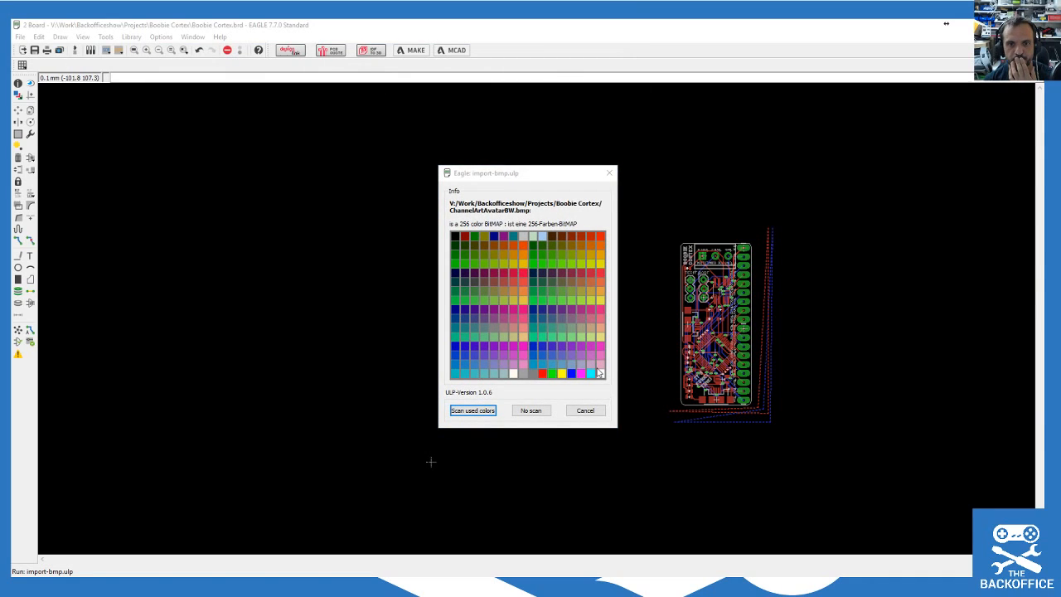
left_click(541, 410)
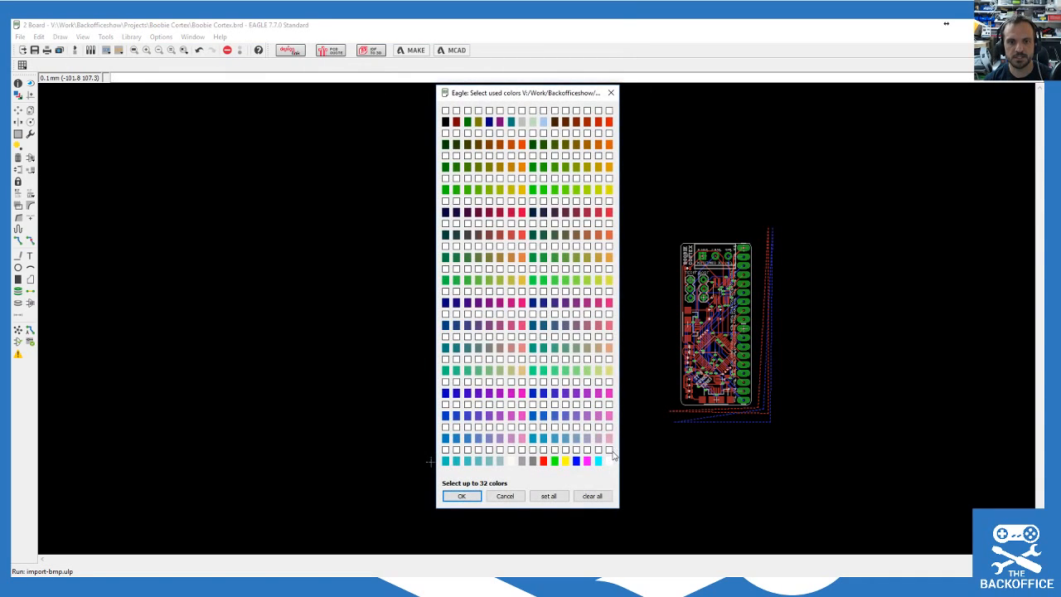
left_click(462, 496)
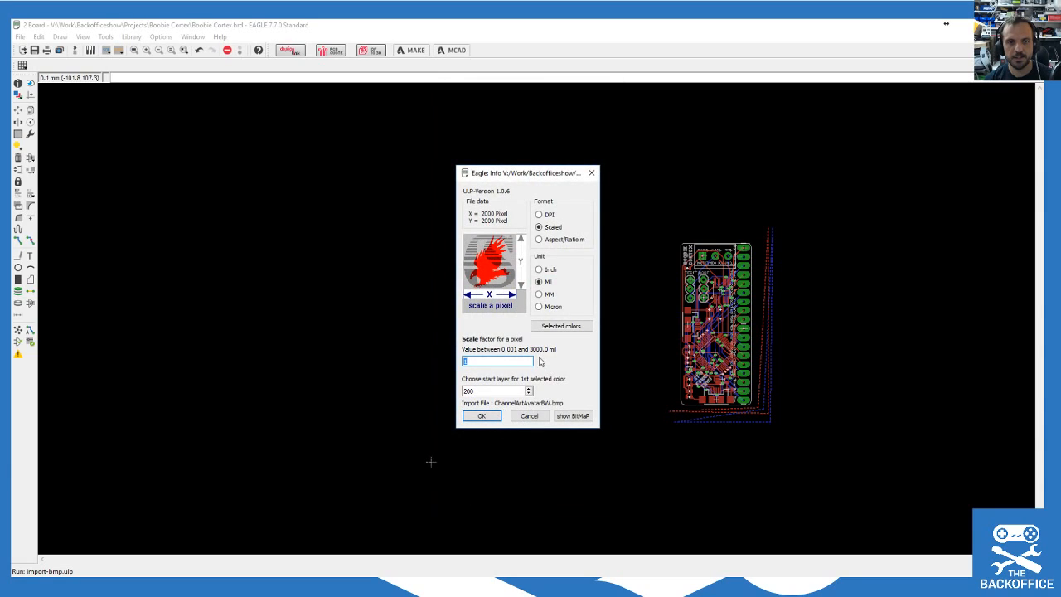
Step: Set the import unit to MM and the start layer to 52
left_click(546, 295)
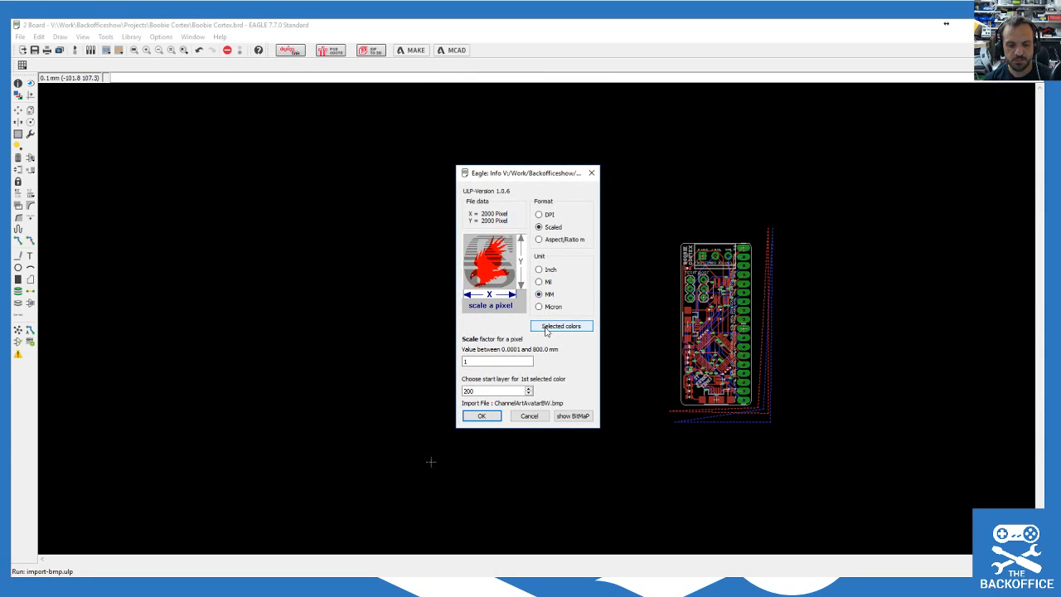
double_click(484, 391)
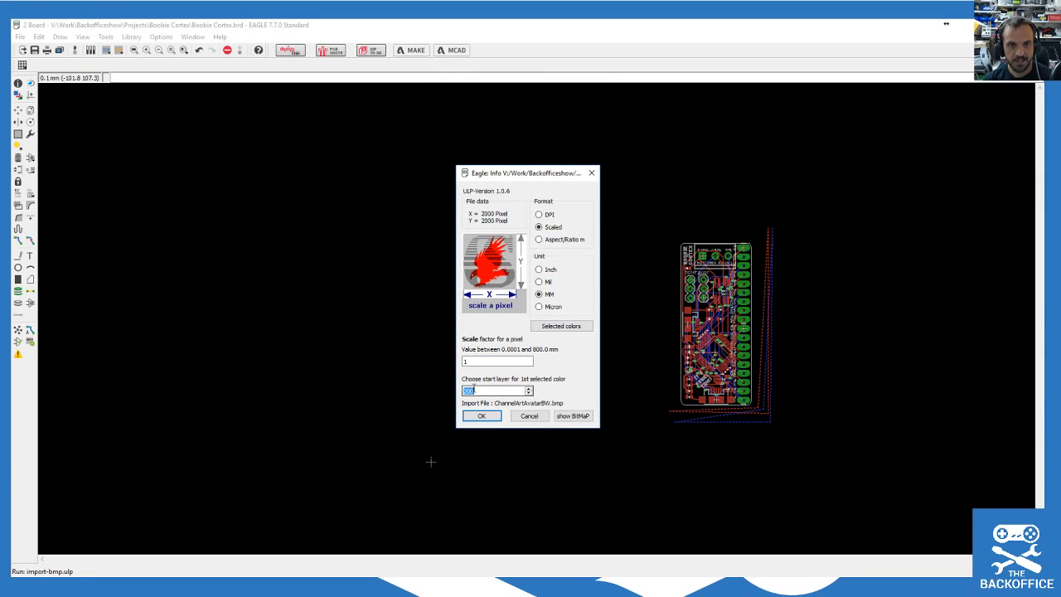
type("52")
Step: Try to generate the import with a pixel scale factor of 4
left_click(482, 361)
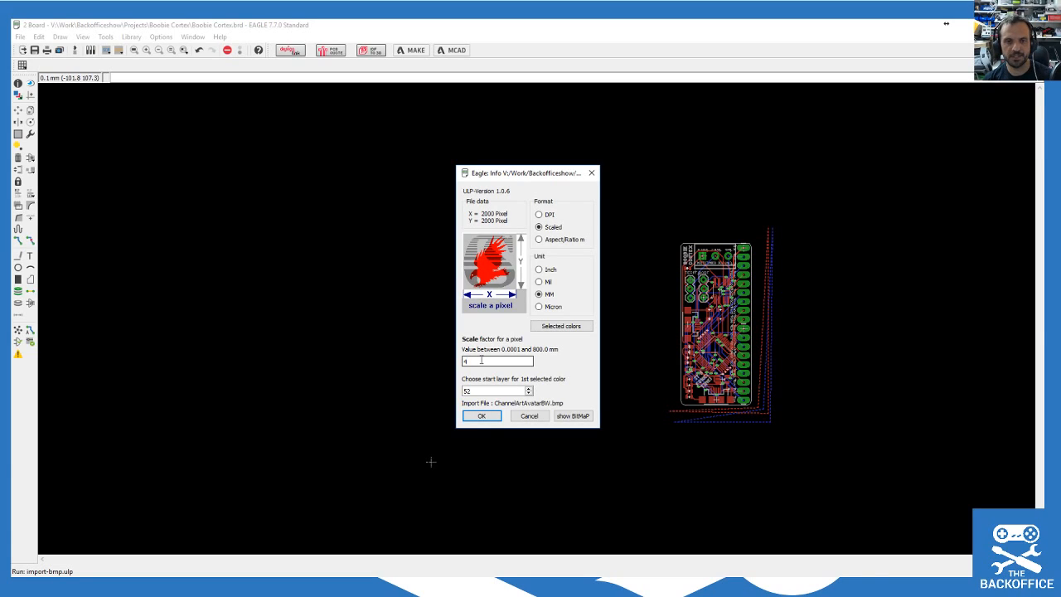
left_click(482, 416)
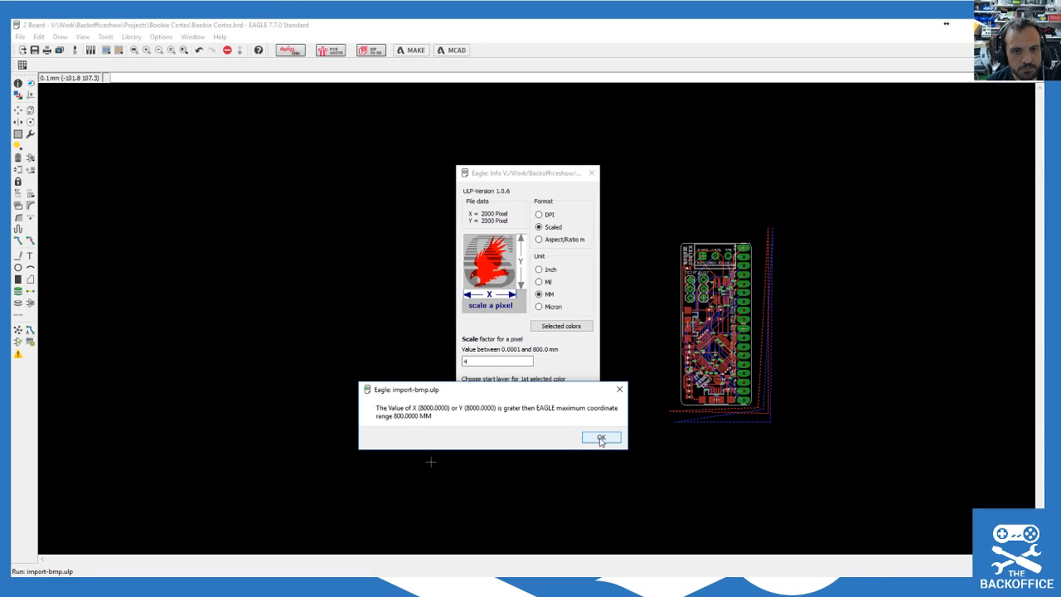
left_click(601, 438)
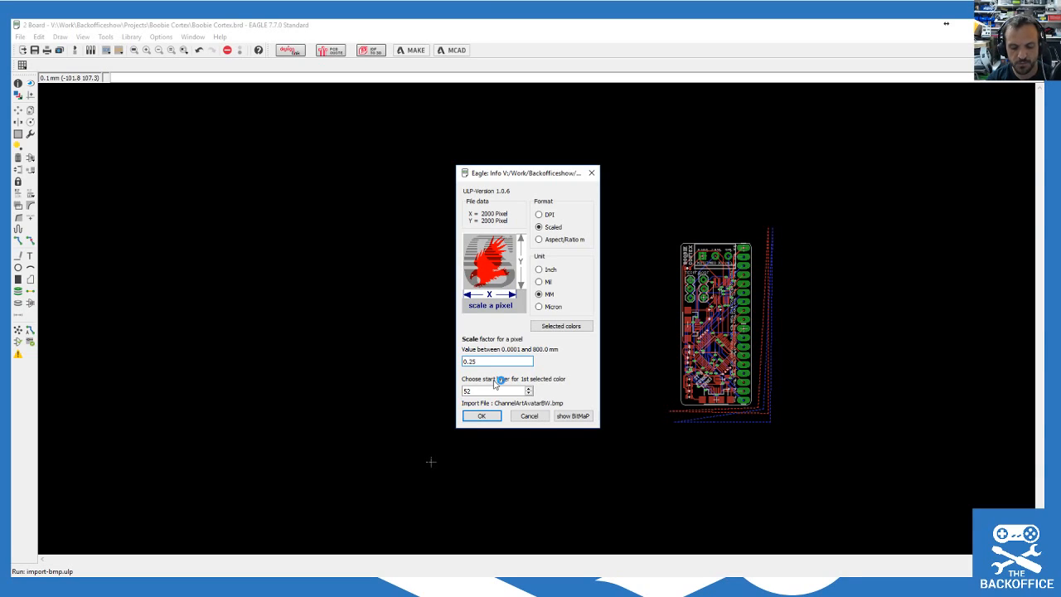
Step: Import the logo onto layer 52 at a pixel scale factor of 0.0025 mm and check its size against the board
type("00")
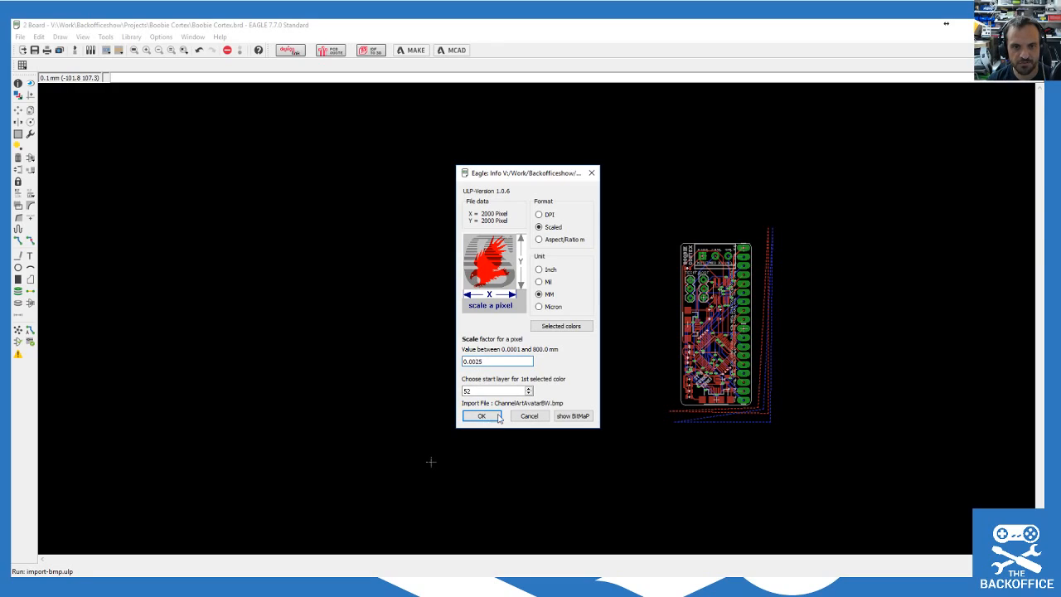
left_click(489, 416)
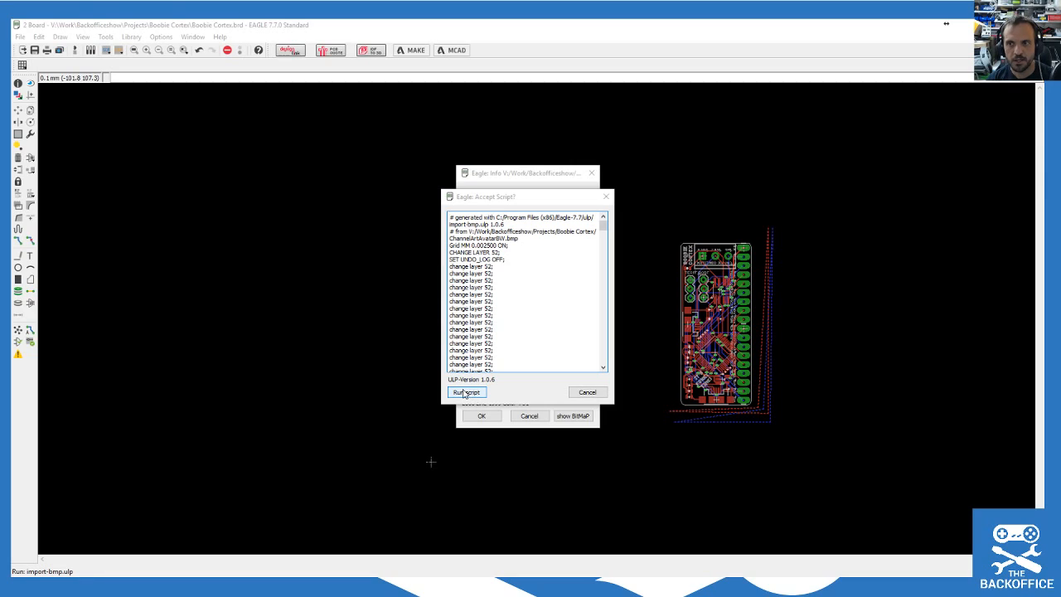
left_click(468, 393)
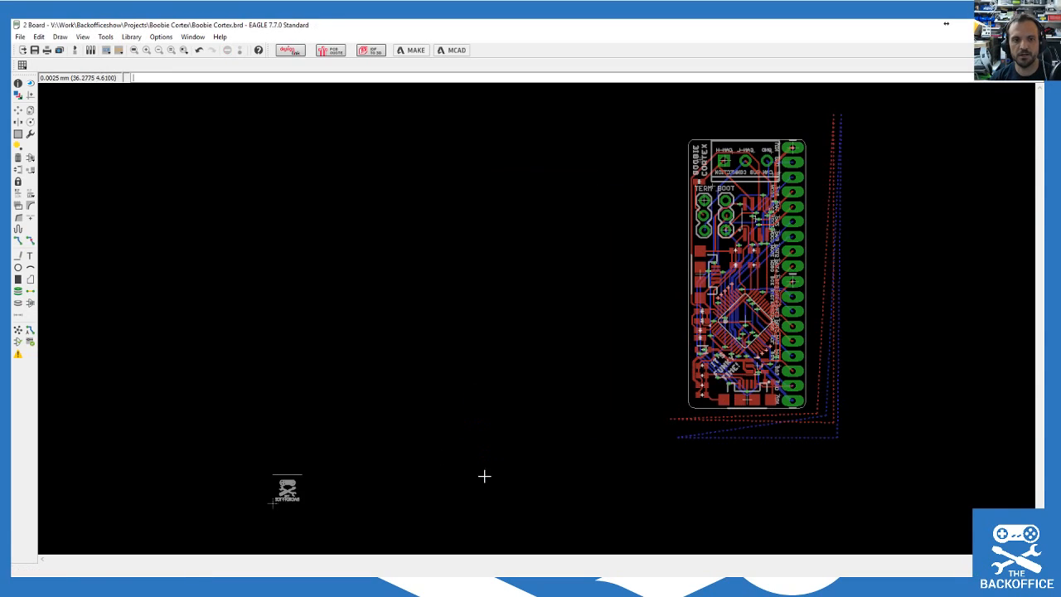
scroll(246, 550, "up", 4)
scroll(371, 475, "down", 3)
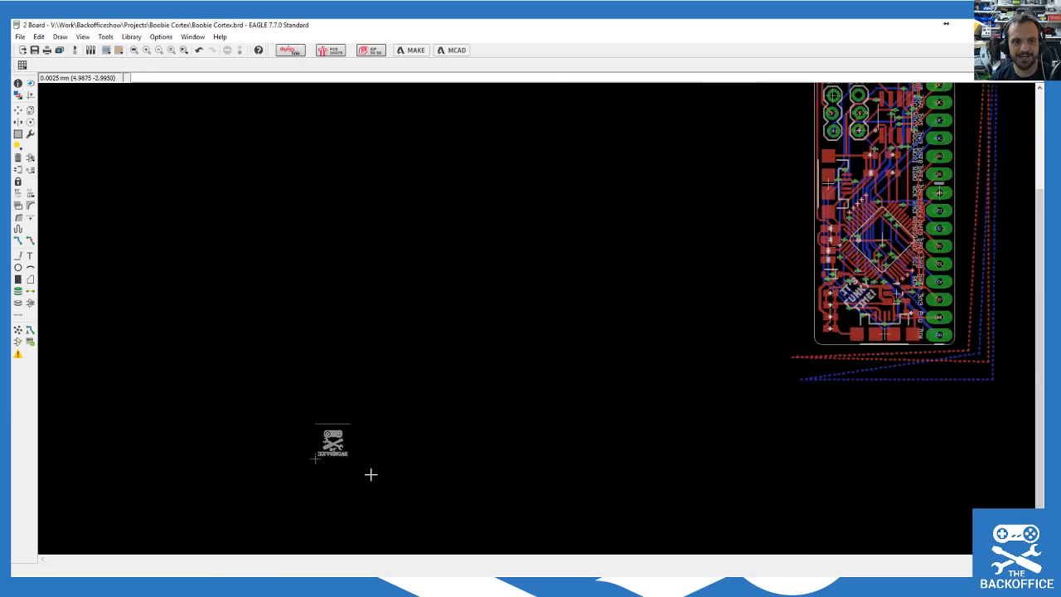
scroll(371, 474, "down", 1)
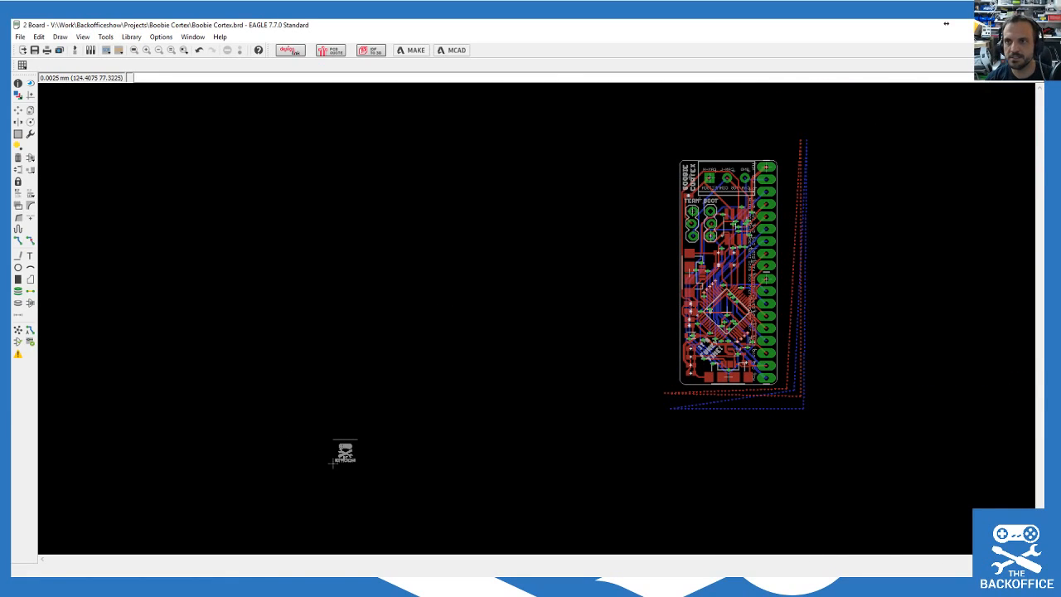
mouse_move(1044, 62)
left_mouse_down()
mouse_move(454, 80)
mouse_move(515, 83)
mouse_move(589, 67)
mouse_move(1060, 68)
left_mouse_up()
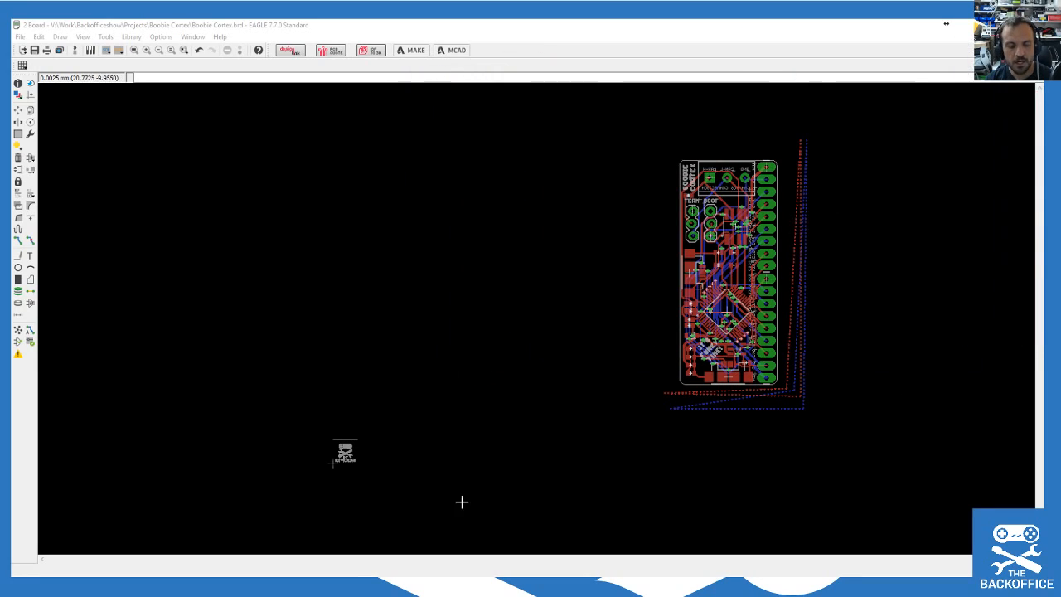
scroll(372, 476, "up", 3)
scroll(192, 459, "up", 5)
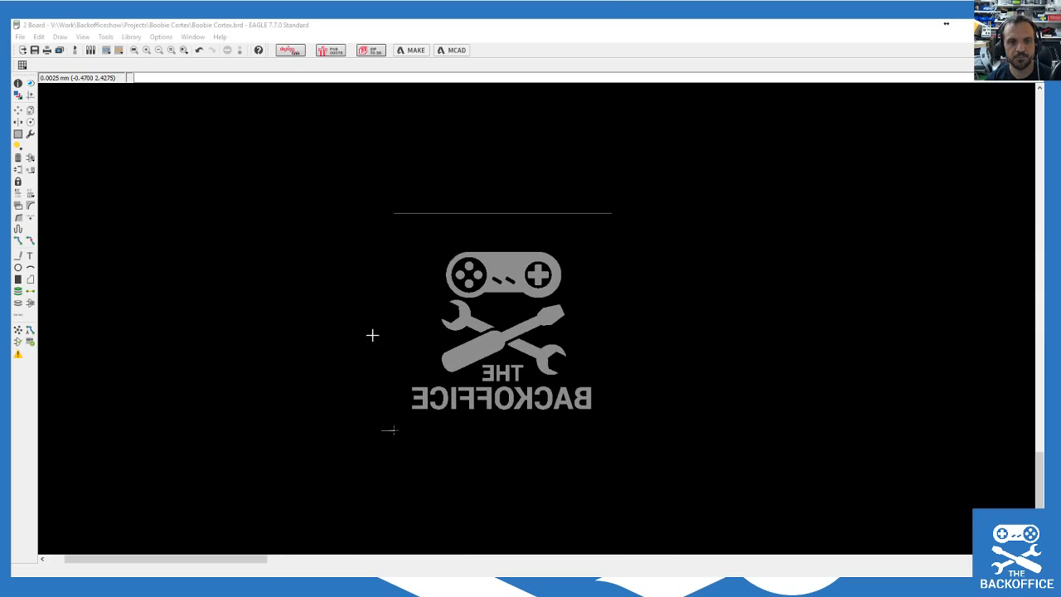
Step: Delete the stray horizontal line above the imported logo
left_click(17, 157)
left_click(492, 212)
scroll(730, 334, "down", 2)
scroll(417, 324, "down", 2)
scroll(470, 320, "down", 2)
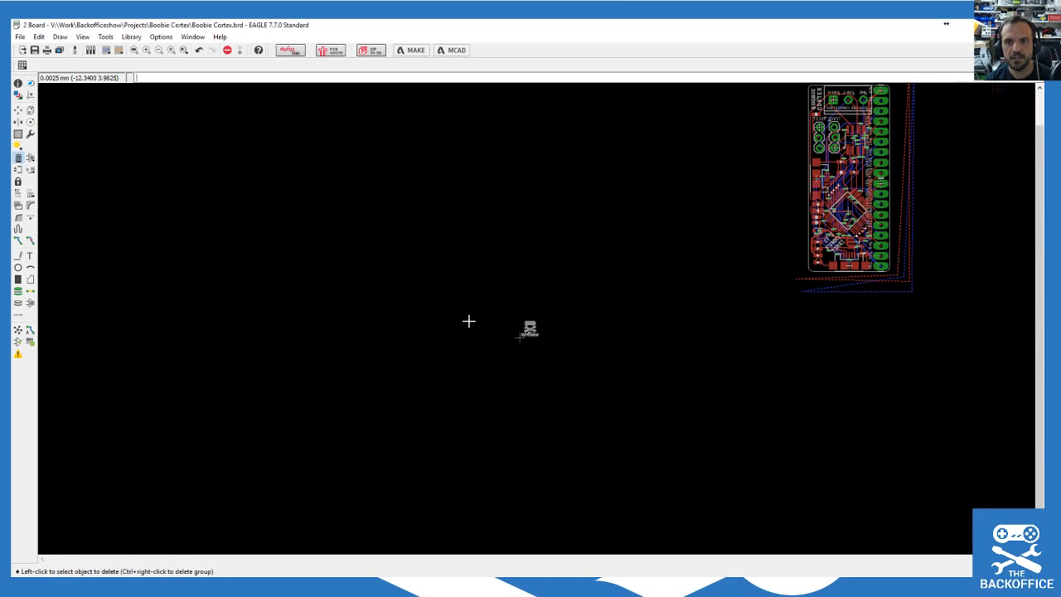
Step: Group the undersized logo at the origin and delete the whole group
scroll(572, 190, "up", 3)
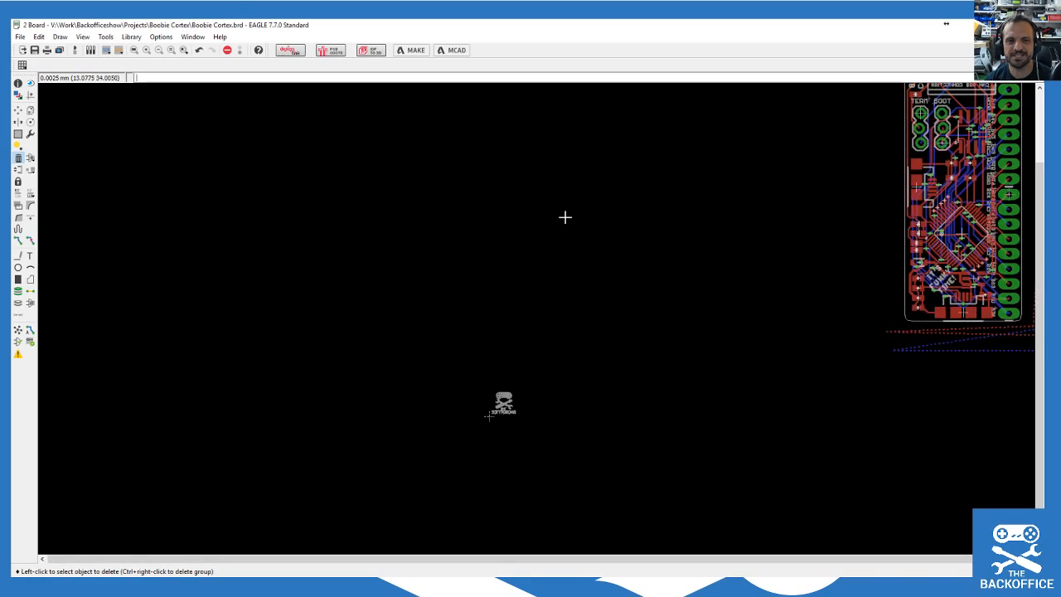
scroll(564, 217, "down", 4)
scroll(670, 382, "down", 1)
left_click(18, 134)
left_click_drag(450, 275, 623, 417)
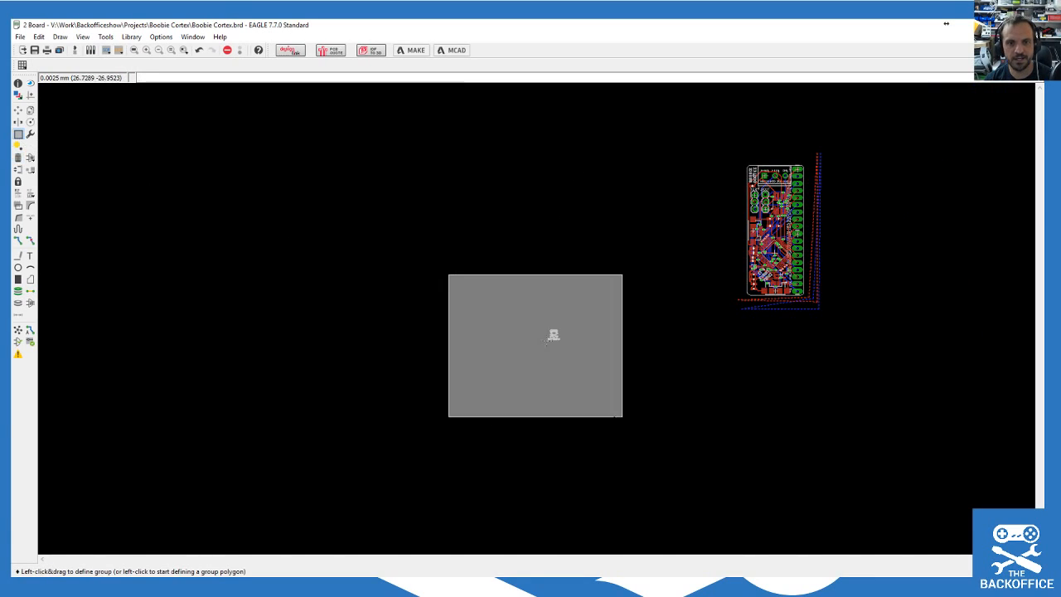
left_click(18, 157)
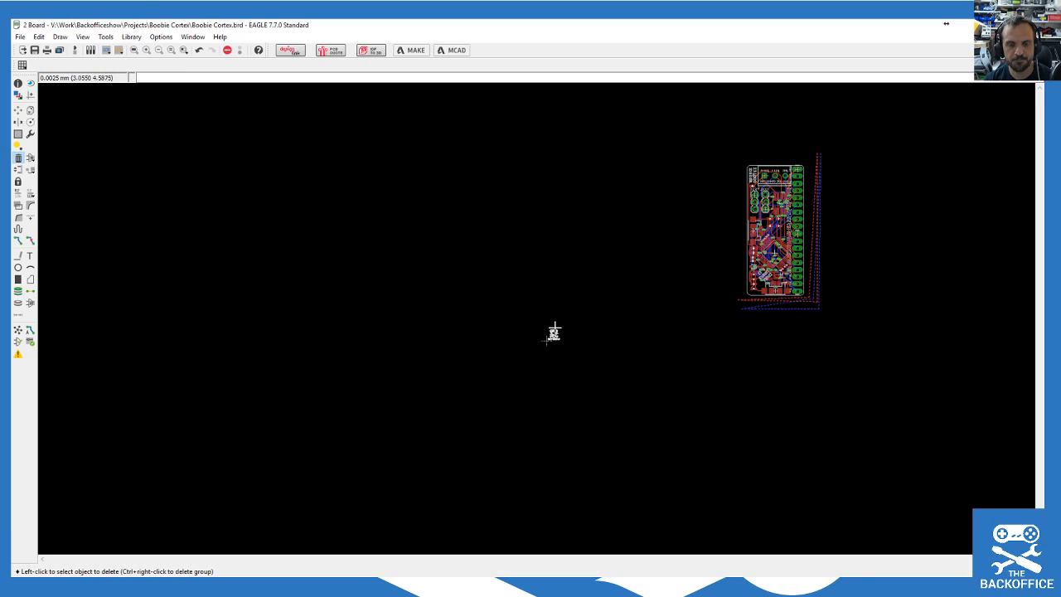
scroll(558, 345, "up", 2)
scroll(558, 345, "up", 1)
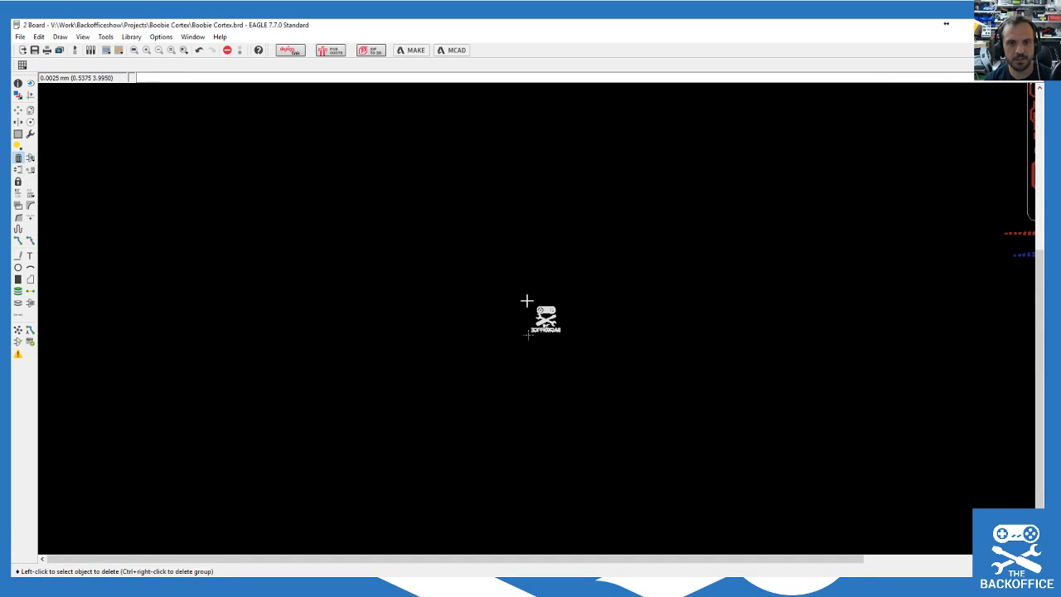
right_click(545, 312, "ctrl")
scroll(613, 285, "down", 5)
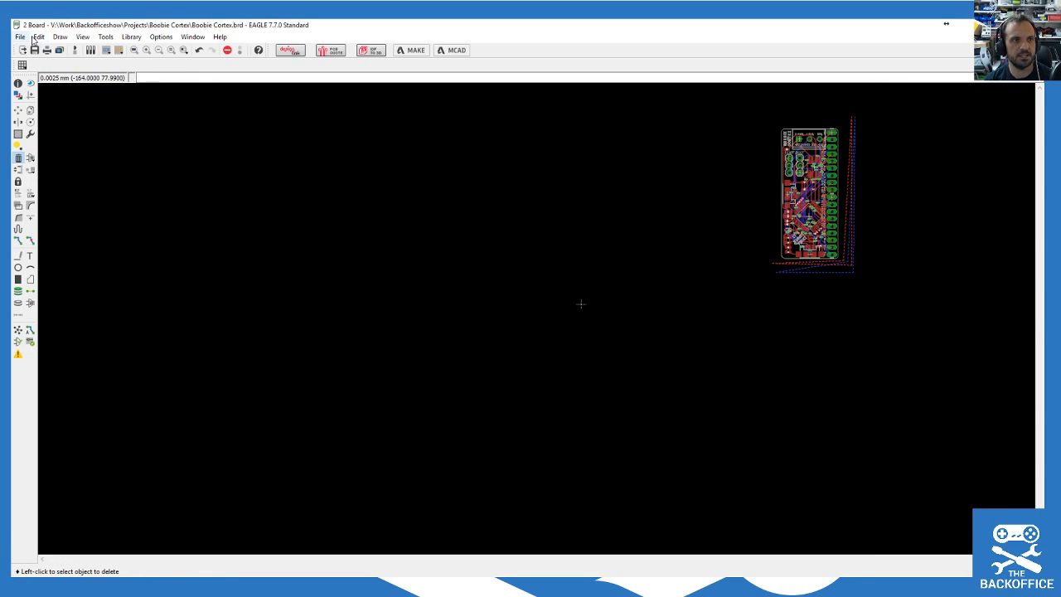
Step: Start a new bitmap import of ChannelArtAvatarBW.bmp without a colour scan, with white as the only imported colour
left_click(20, 36)
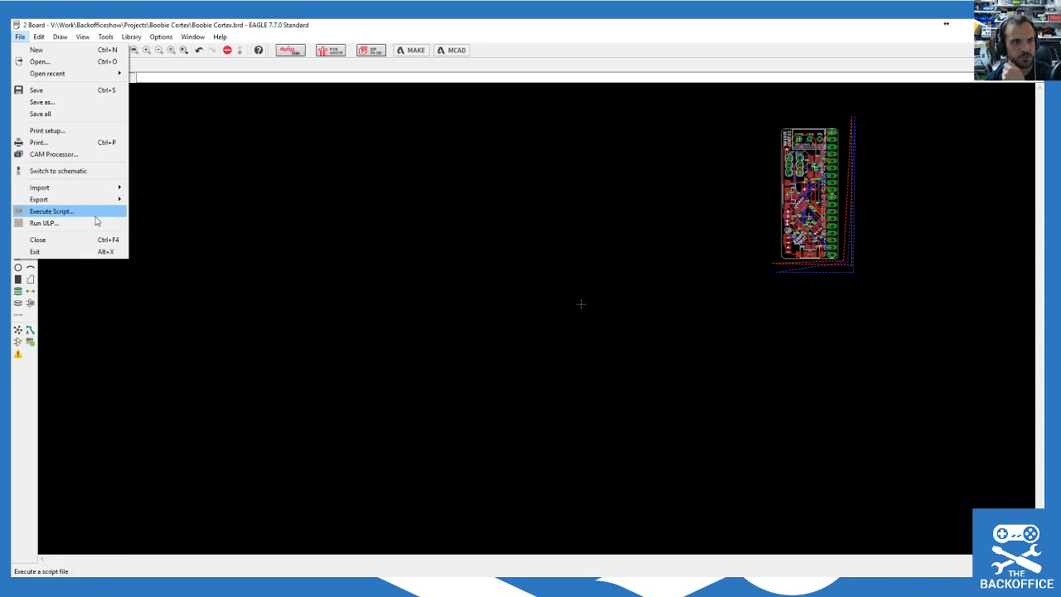
mouse_move(83, 190)
left_click(157, 217)
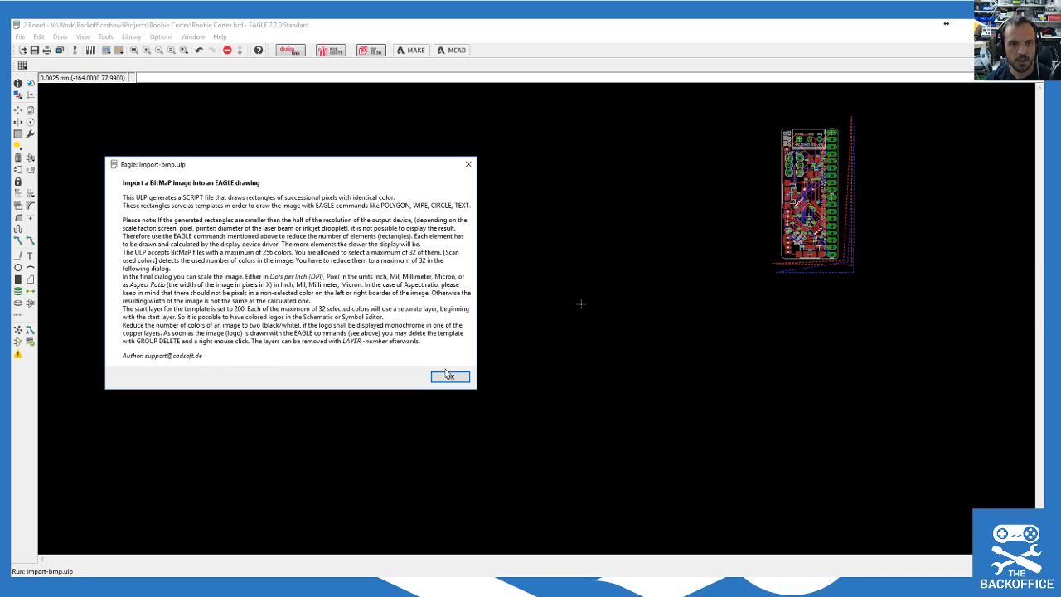
left_click(449, 376)
double_click(276, 131)
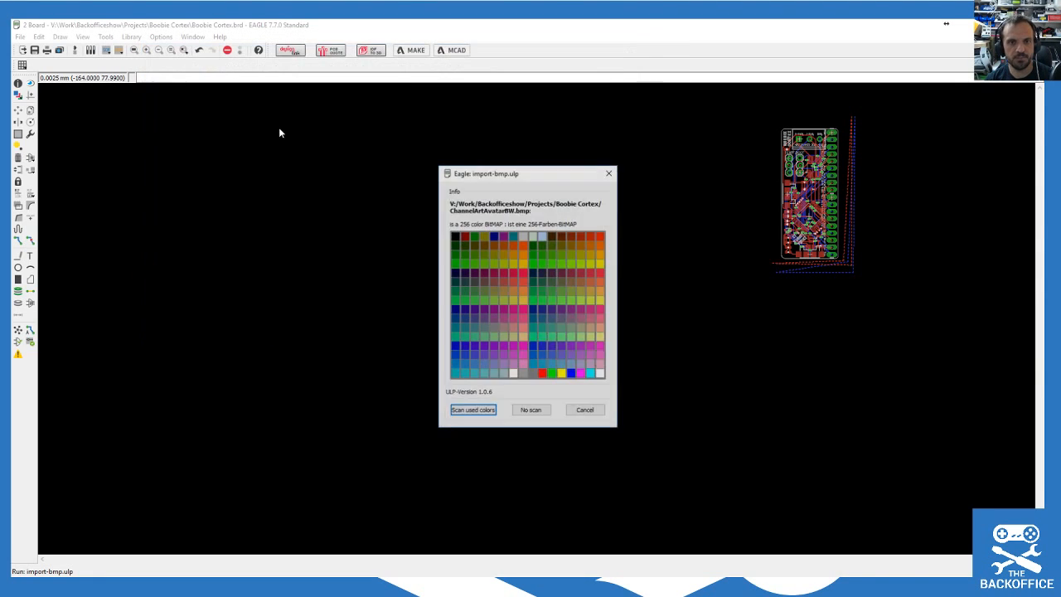
left_click(540, 406)
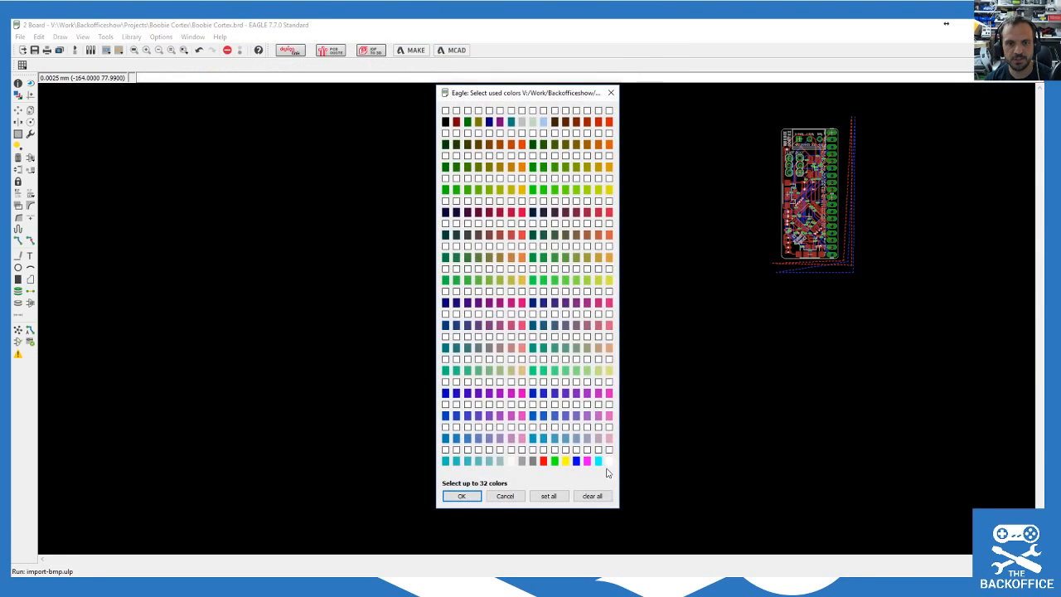
left_click(458, 495)
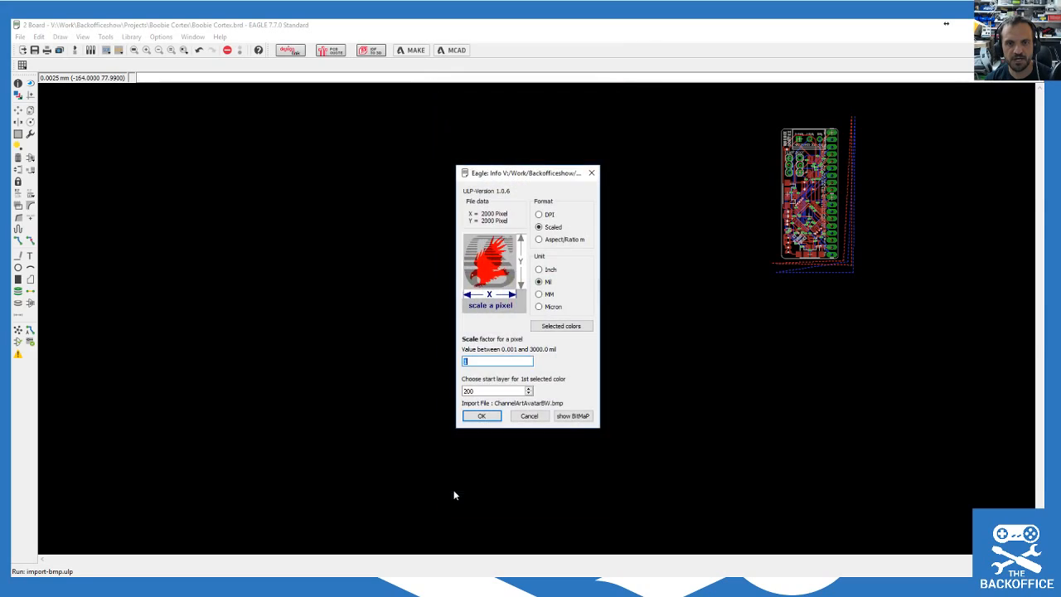
Step: Import the logo in MM with start layer 52 and a pixel scale factor of 0.025
left_click(540, 295)
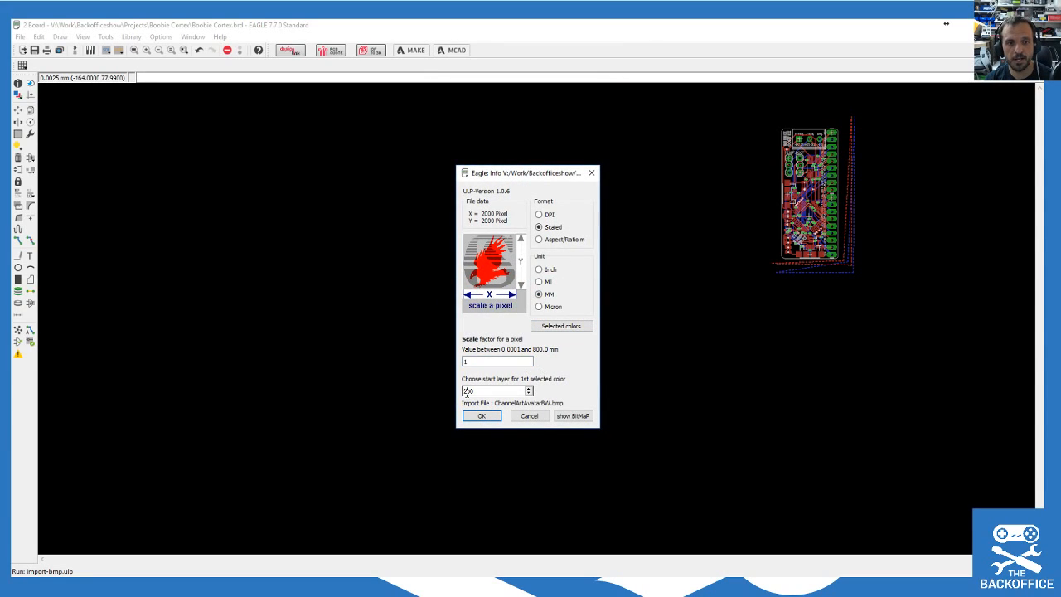
type("52")
left_click(479, 362)
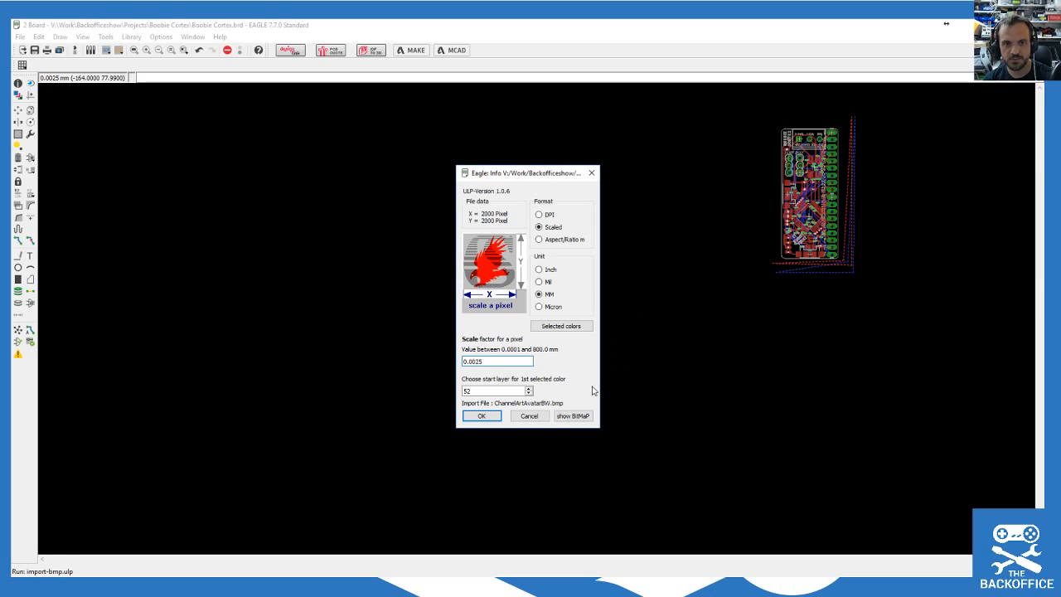
left_click(481, 417)
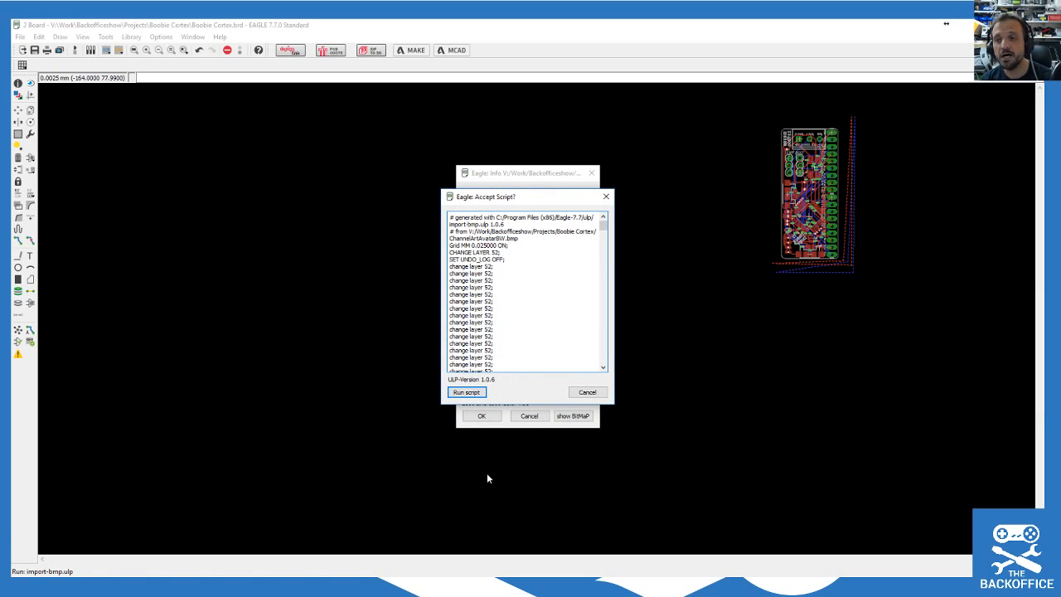
left_click(470, 393)
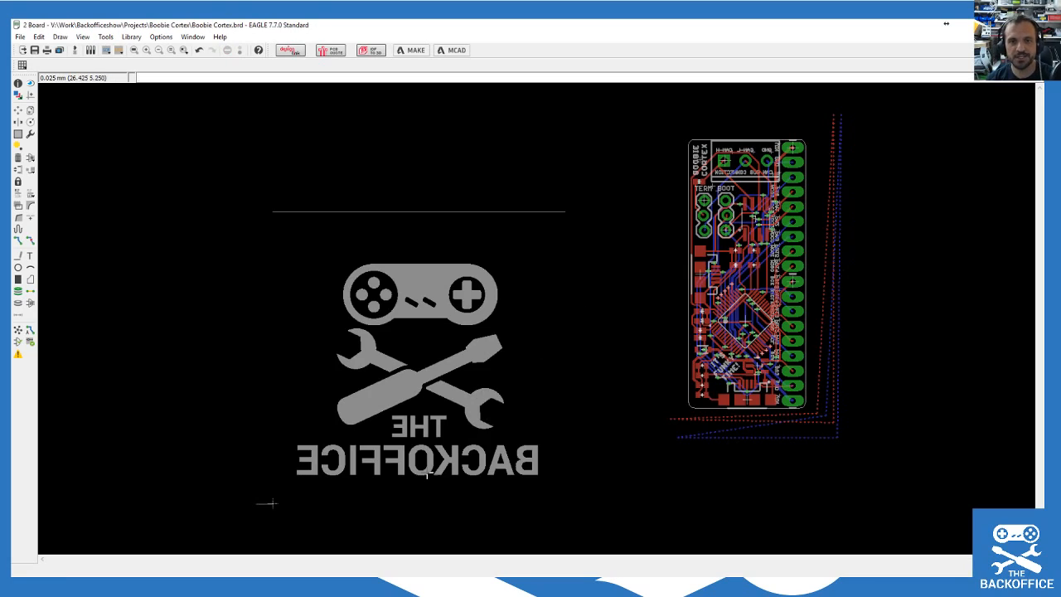
scroll(435, 473, "down", 1)
scroll(318, 523, "up", 1)
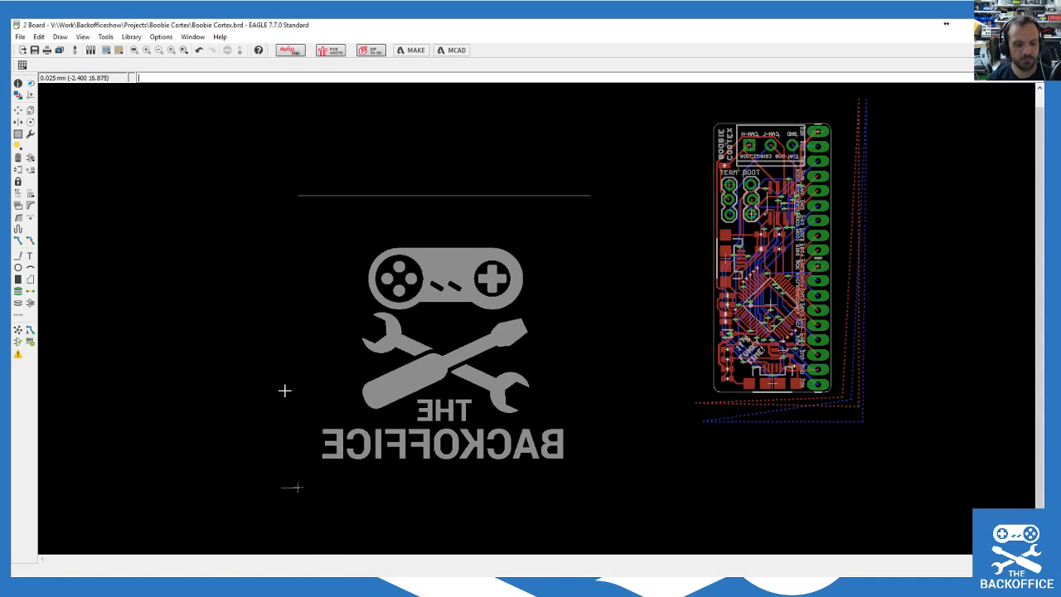
Step: Group the oversized logo with its stray lines and delete the group
left_click(18, 133)
left_click_drag(205, 159, 634, 502)
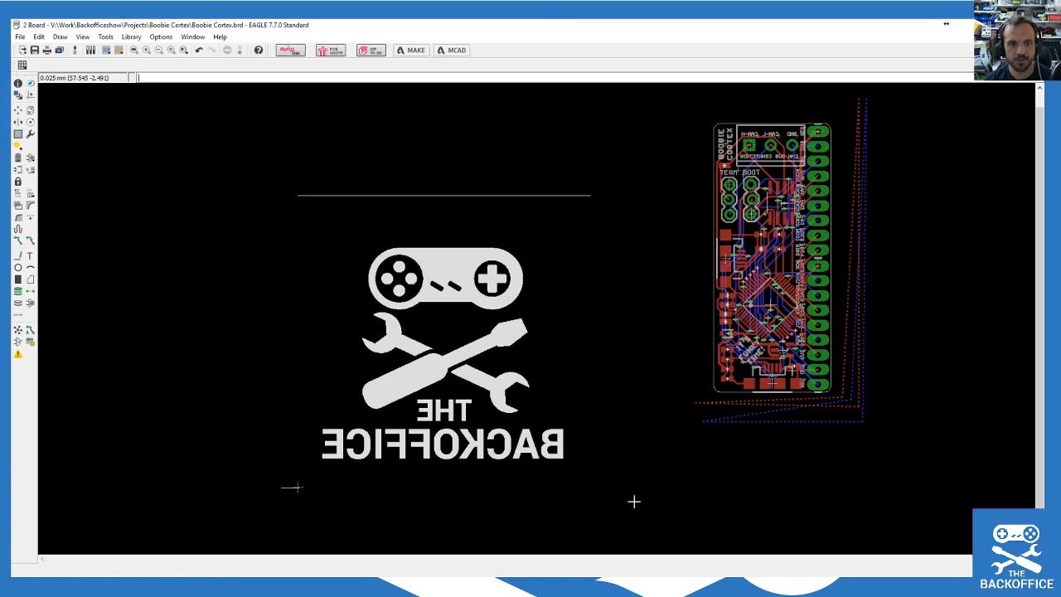
left_click(18, 156)
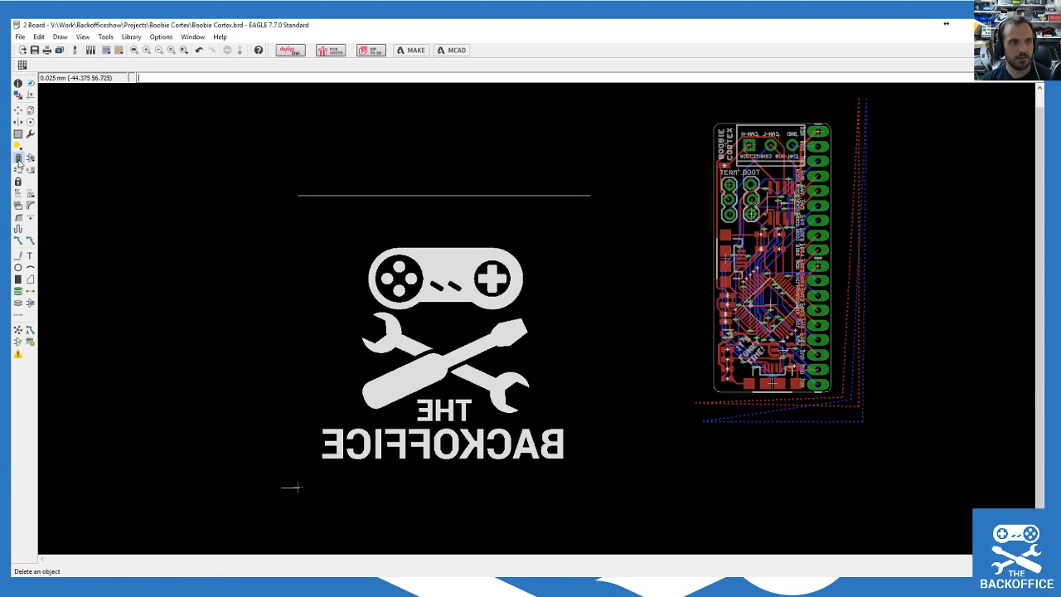
right_click(450, 265, "ctrl")
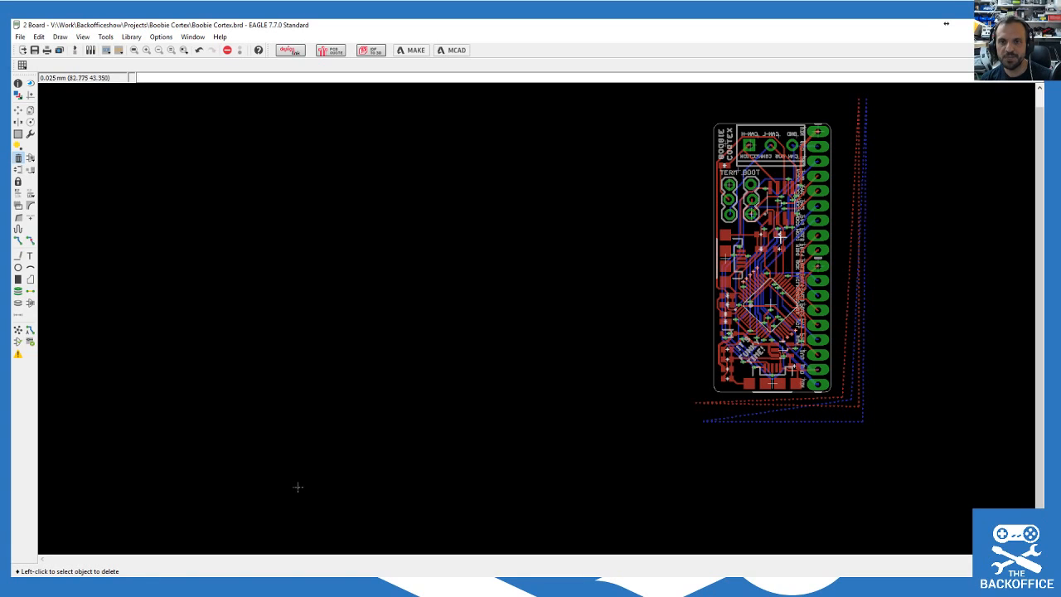
scroll(921, 277, "up", 1)
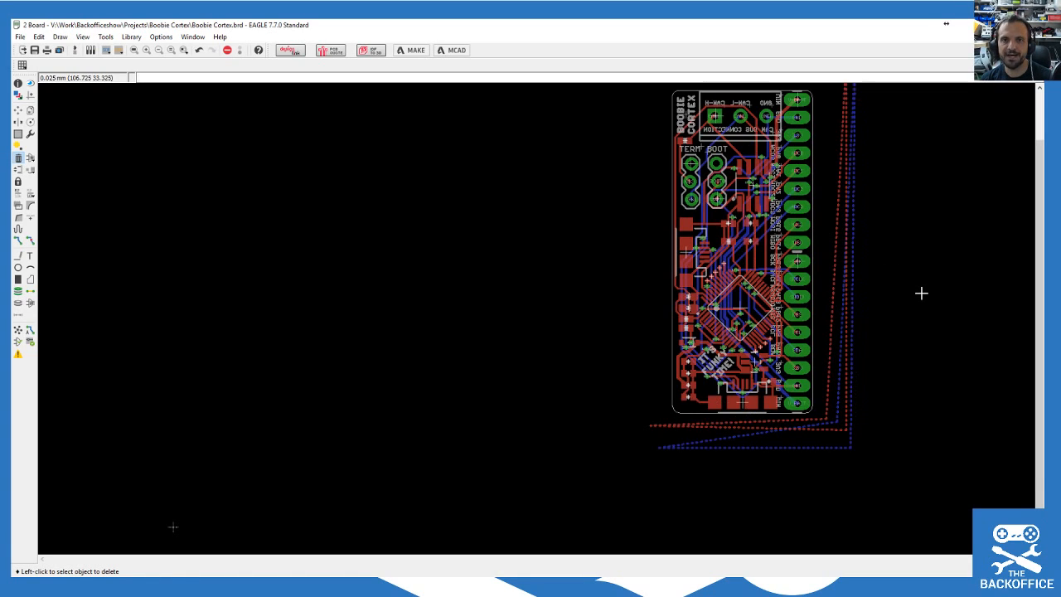
scroll(921, 293, "up", 2)
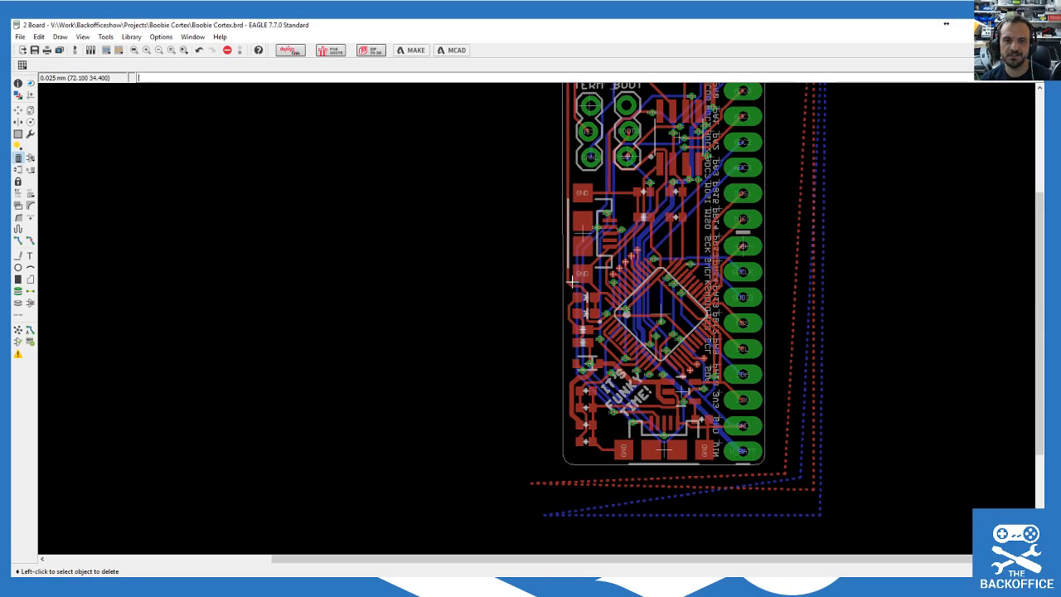
scroll(522, 410, "down", 3)
scroll(734, 426, "down", 1)
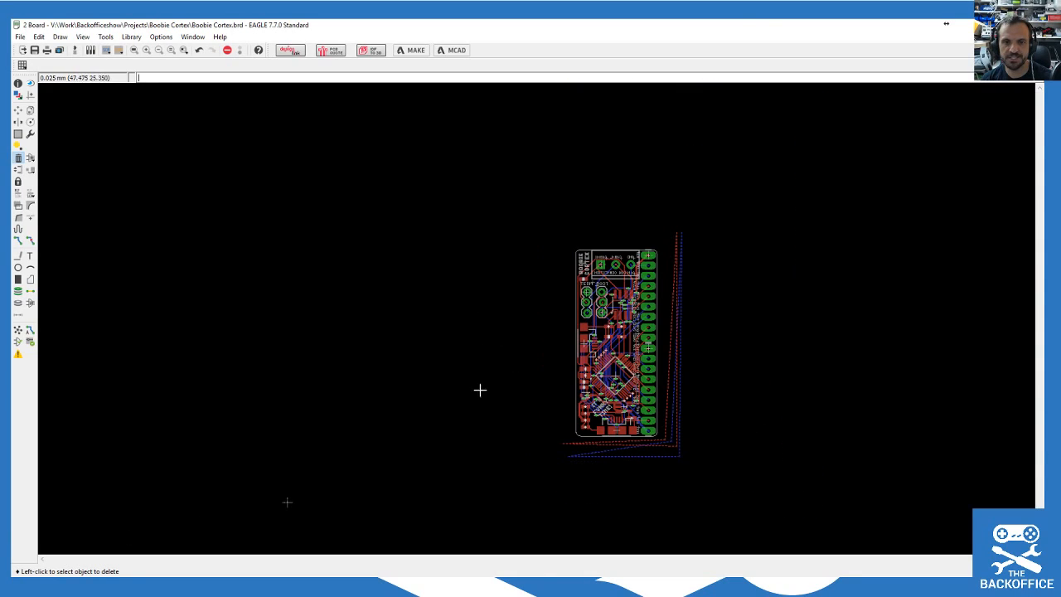
scroll(493, 488, "up", 2)
scroll(606, 459, "down", 1)
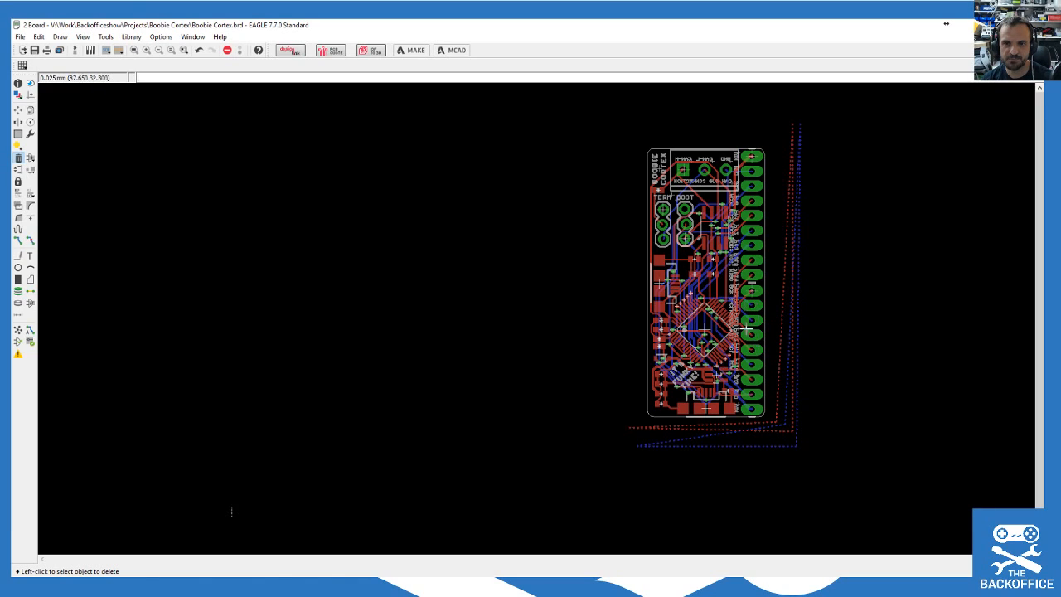
Step: Start another bitmap import of ChannelArtAvatarBW.bmp, skip the colour scan and select only white as the colour to import
left_click(17, 38)
mouse_move(50, 187)
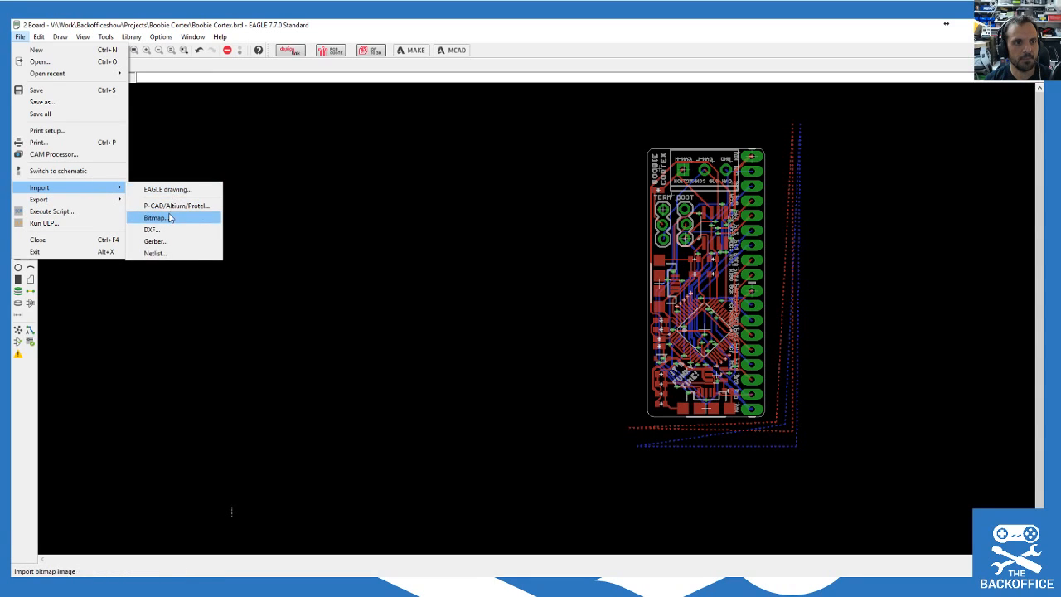
left_click(171, 217)
left_click(449, 376)
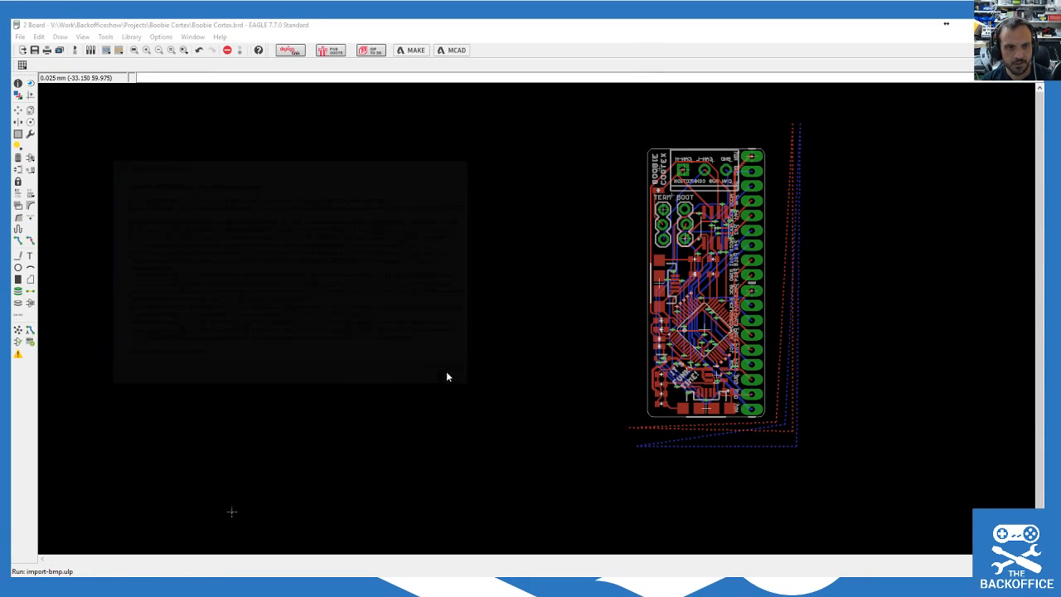
double_click(277, 135)
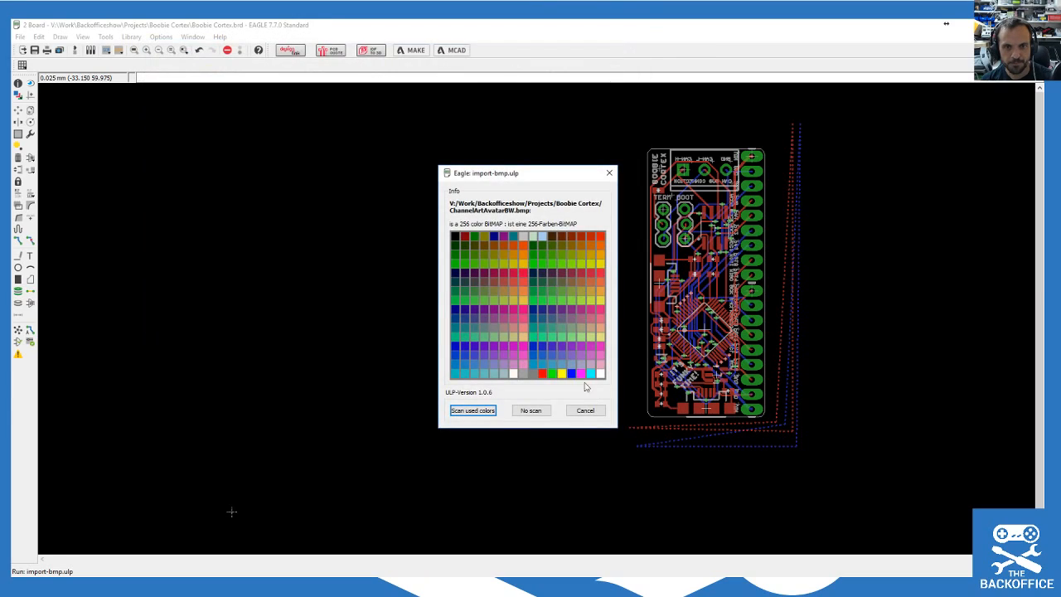
left_click(522, 412)
left_click(609, 449)
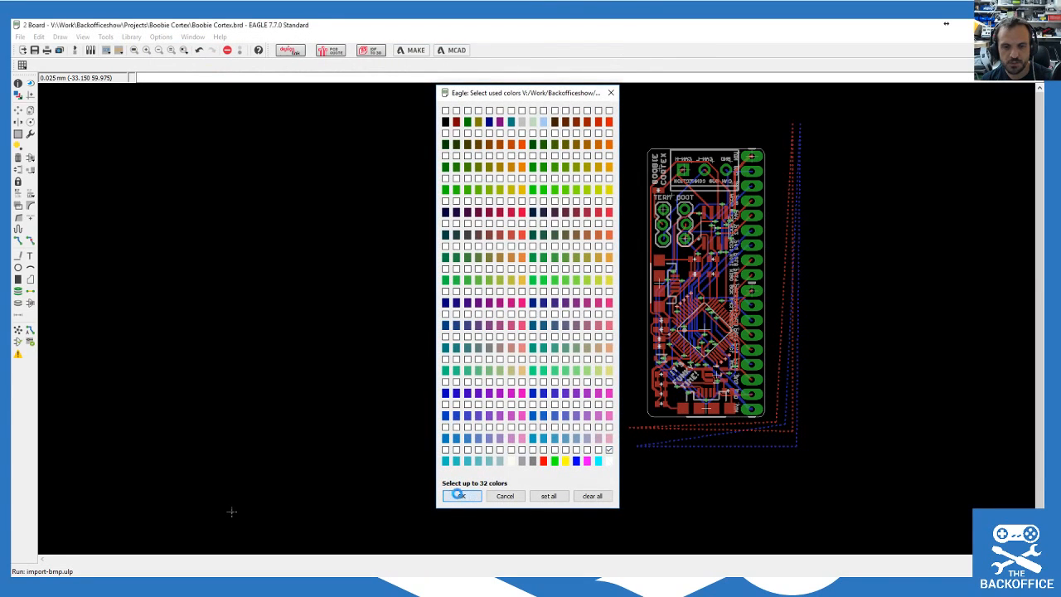
left_click(453, 496)
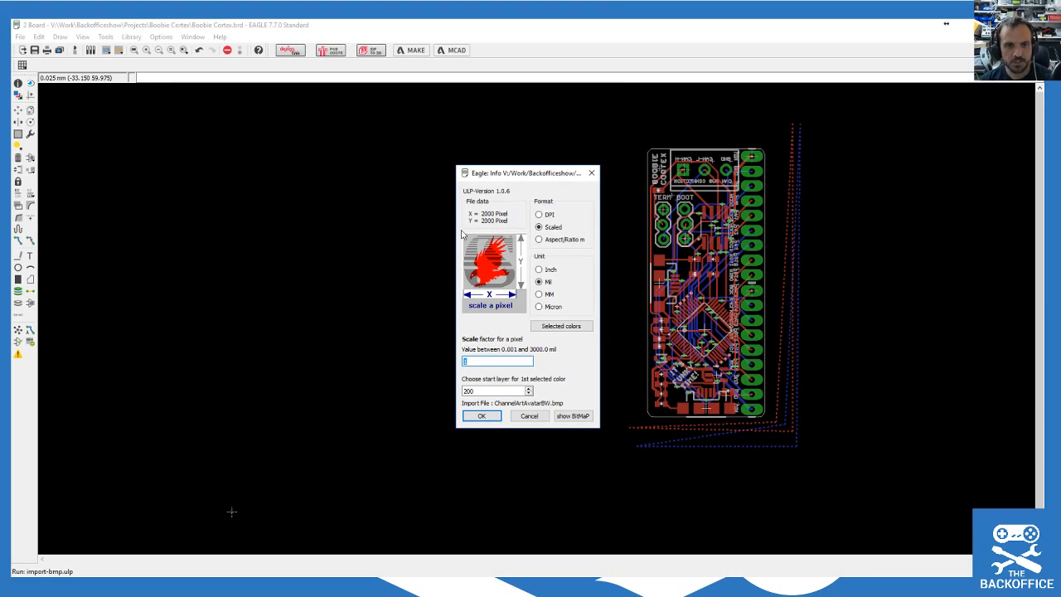
left_click(549, 294)
double_click(486, 391)
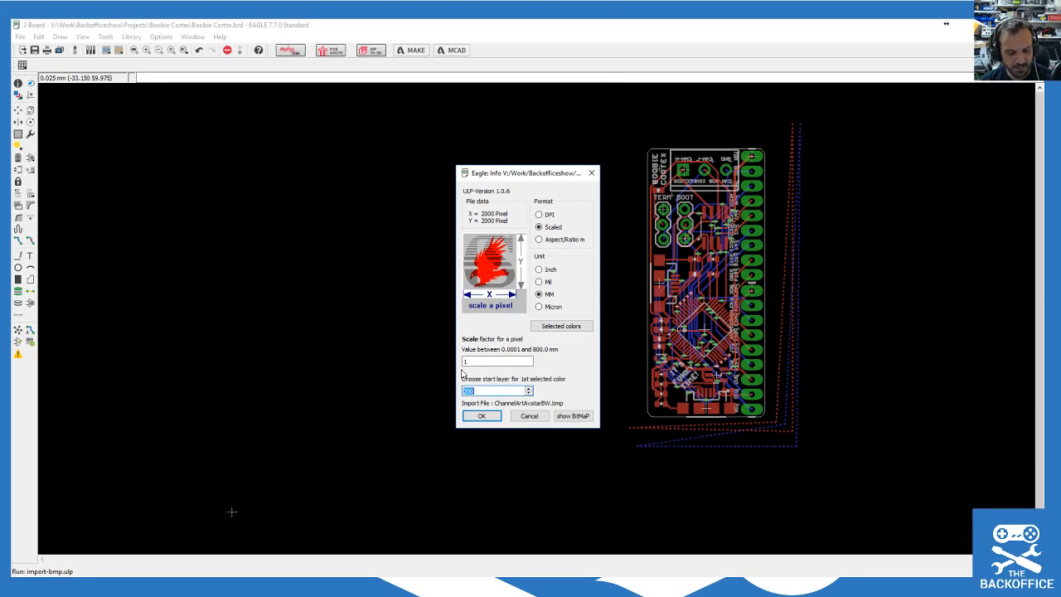
type("52")
double_click(466, 361)
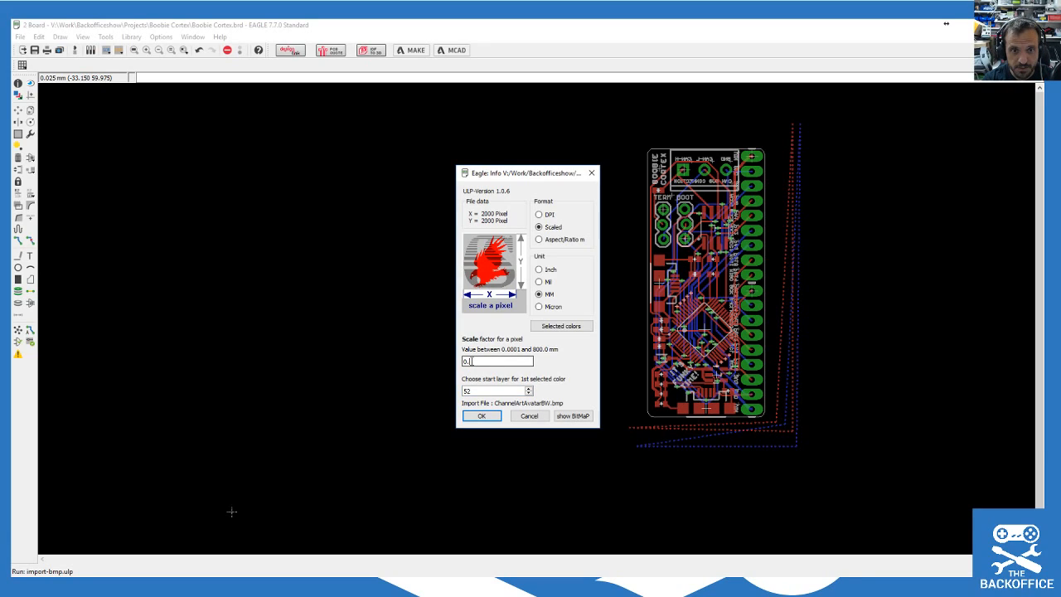
type("0.0025")
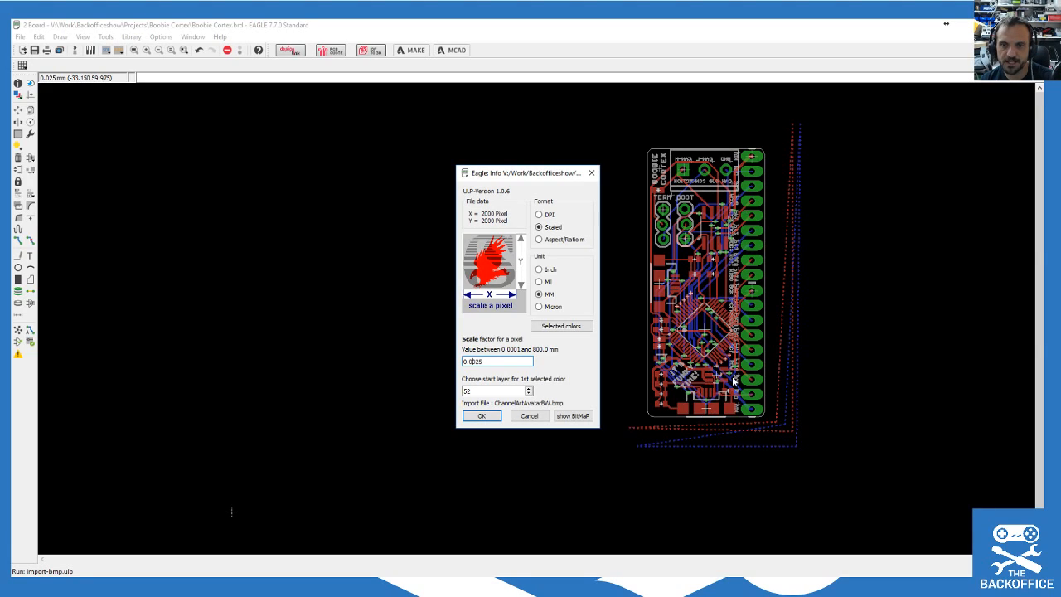
left_click(525, 422)
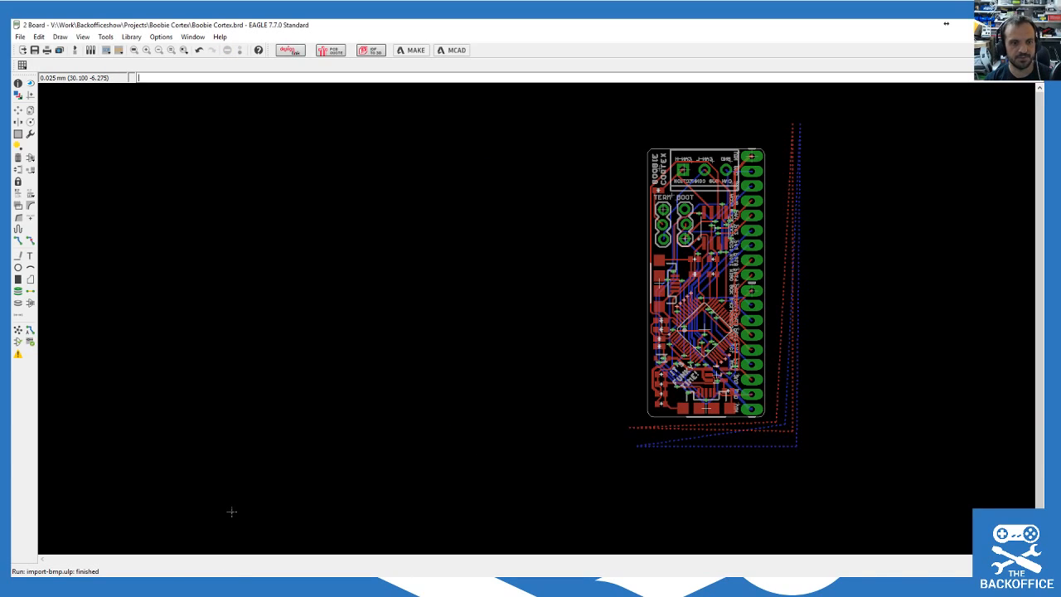
Step: Switch to GIMP and rotate the mirrored ChannelArtAvatarBW logo 90 degrees counter-clockwise
mouse_move(302, 554)
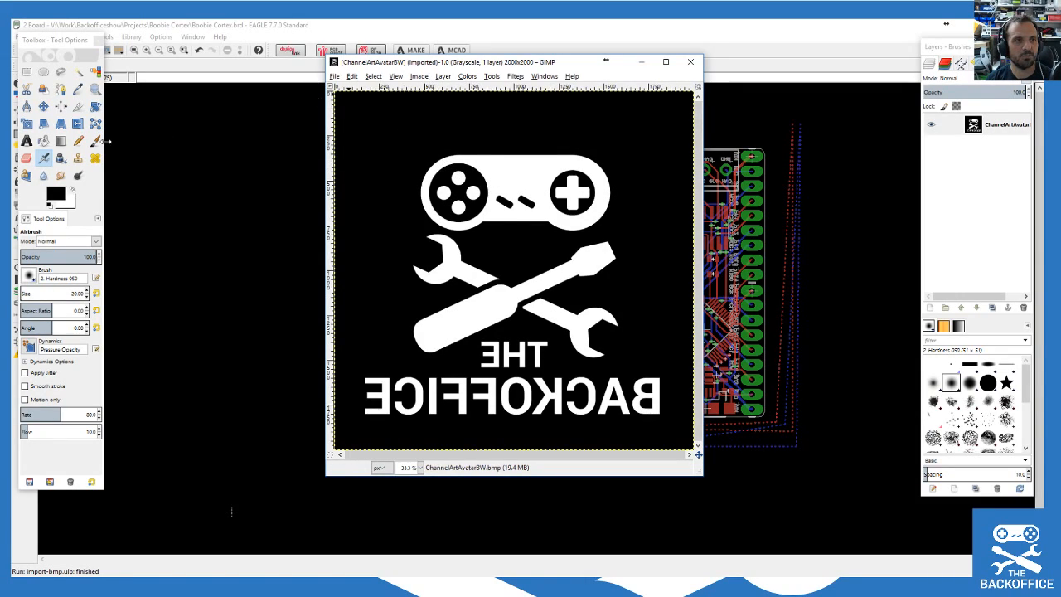
left_click(96, 106)
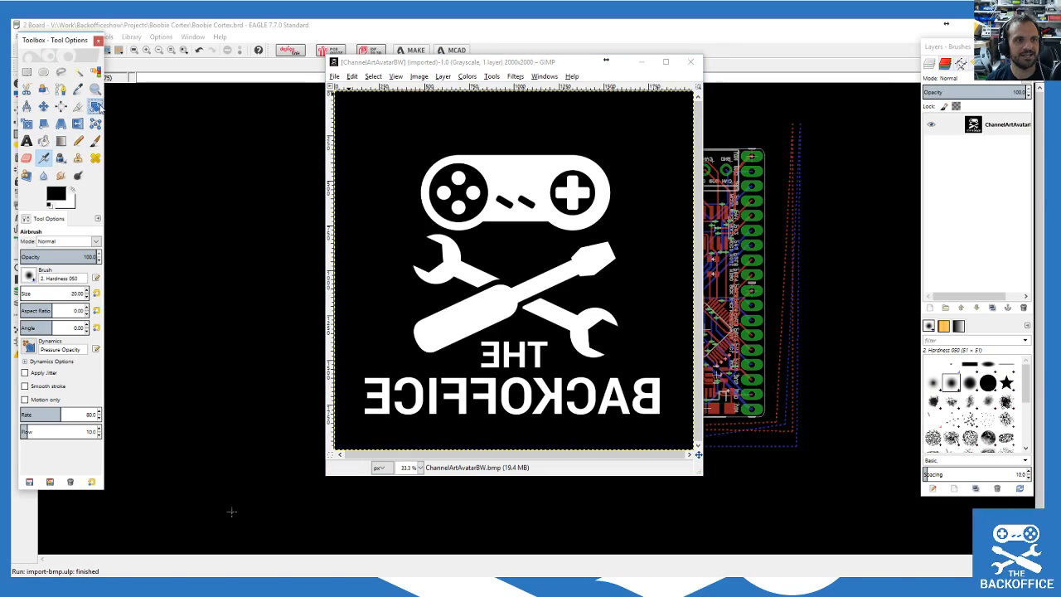
left_click(503, 258)
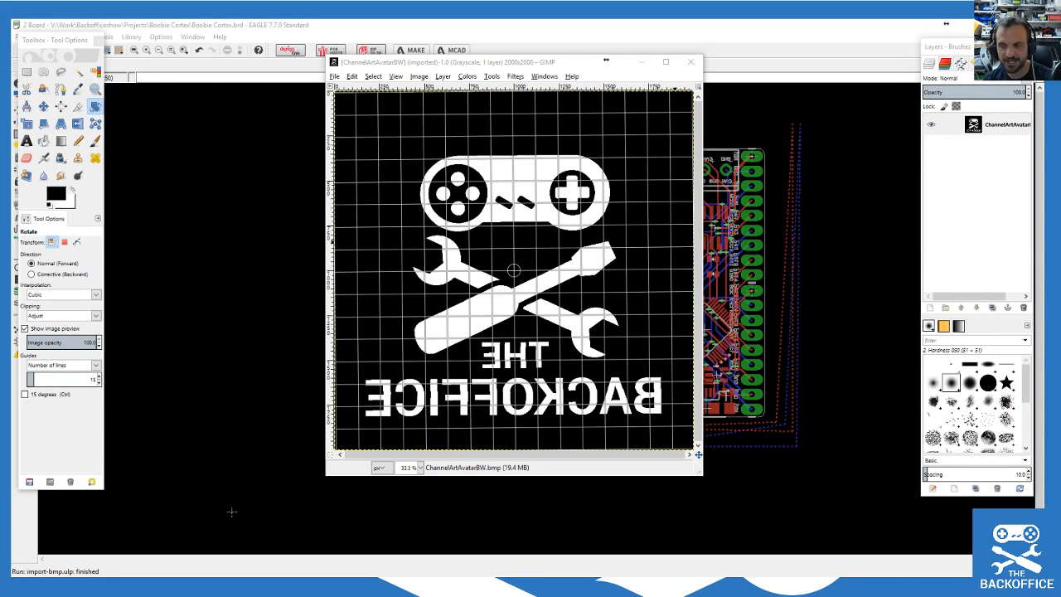
key("Return")
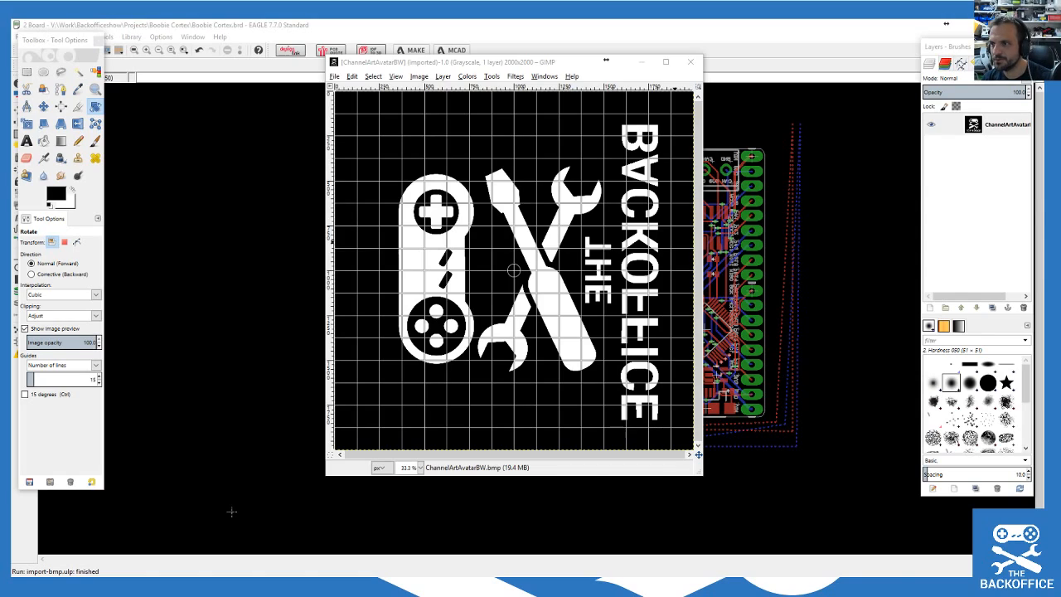
key("Return")
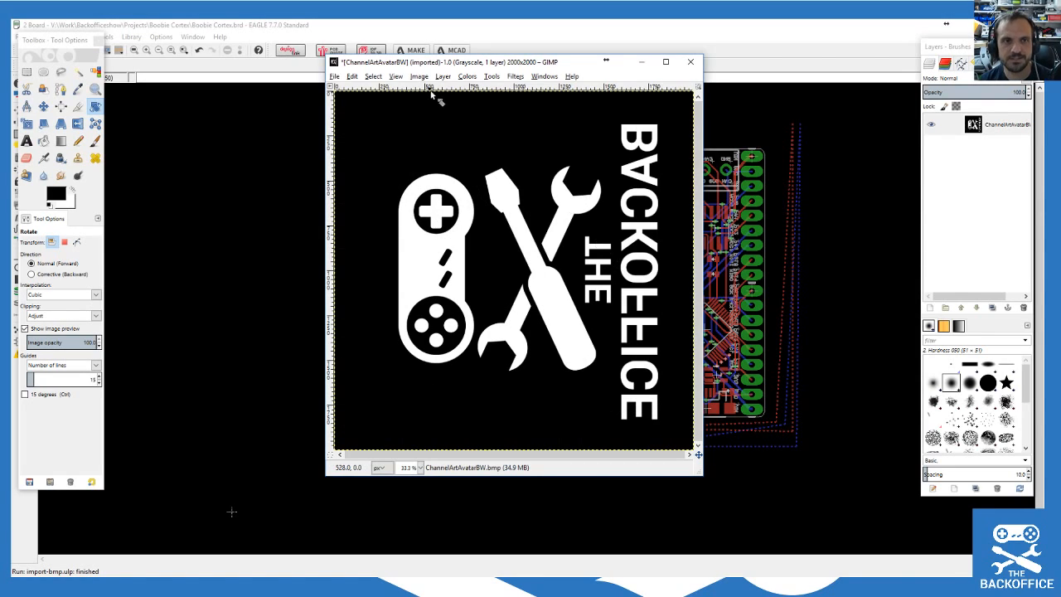
Step: Overwrite ChannelArtAvatarBW.bmp with the rotated logo and close the image, discarding the prompt to save it separately
left_click(334, 77)
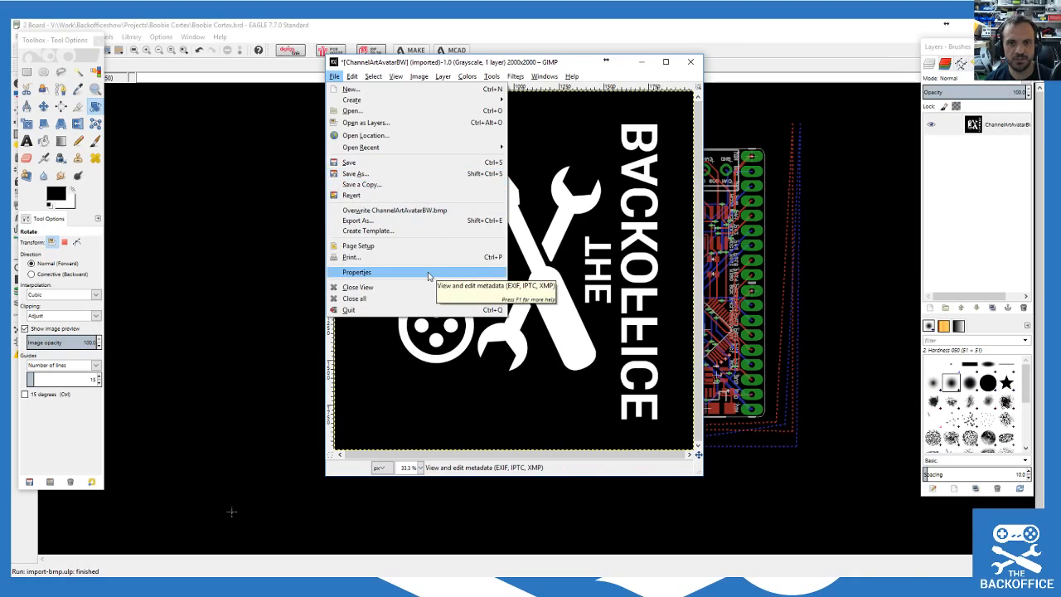
left_click(390, 209)
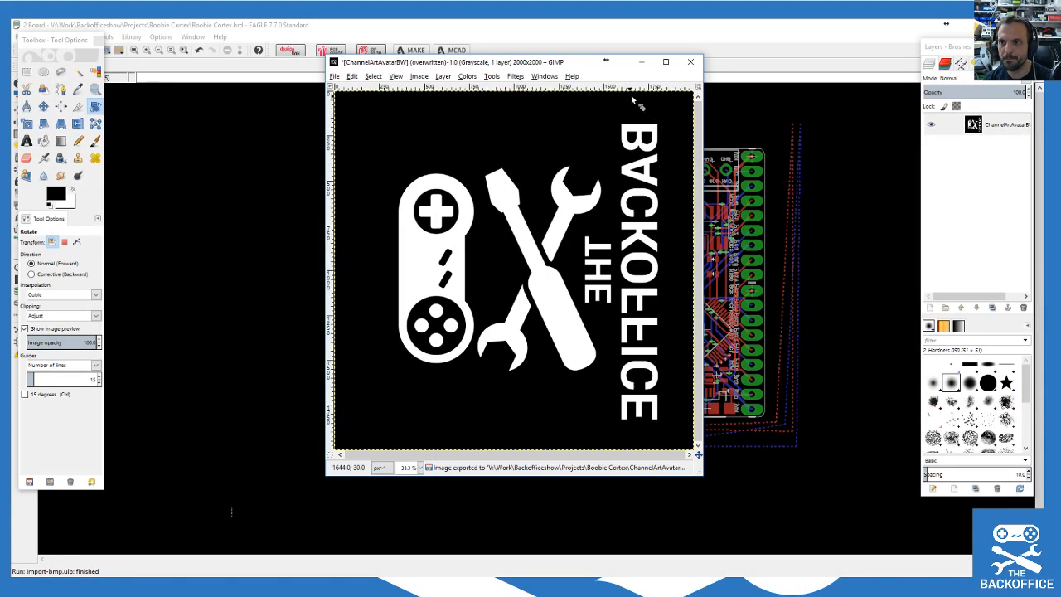
left_click(692, 62)
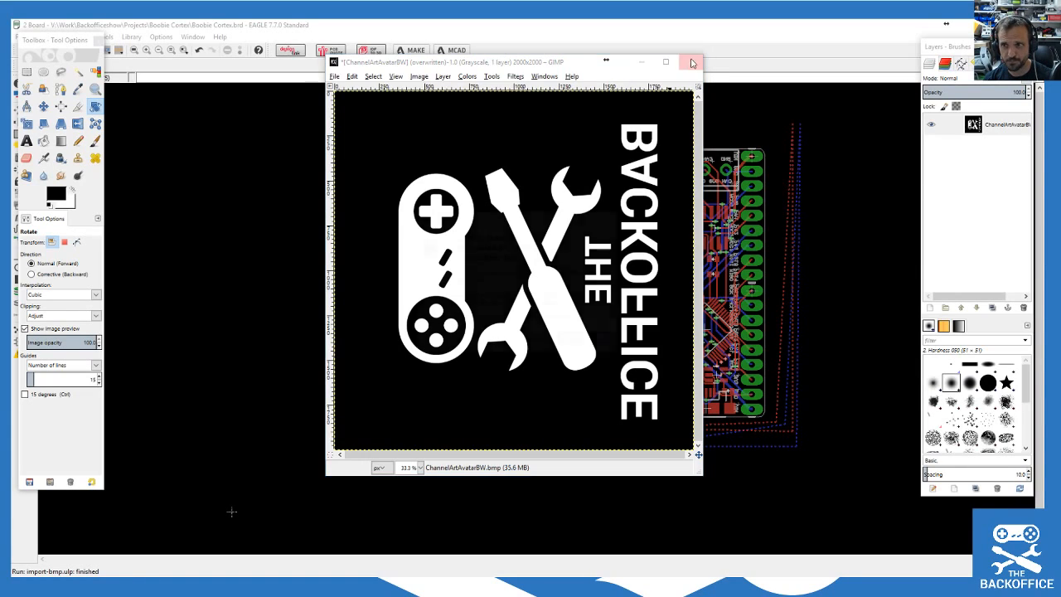
left_click(528, 341)
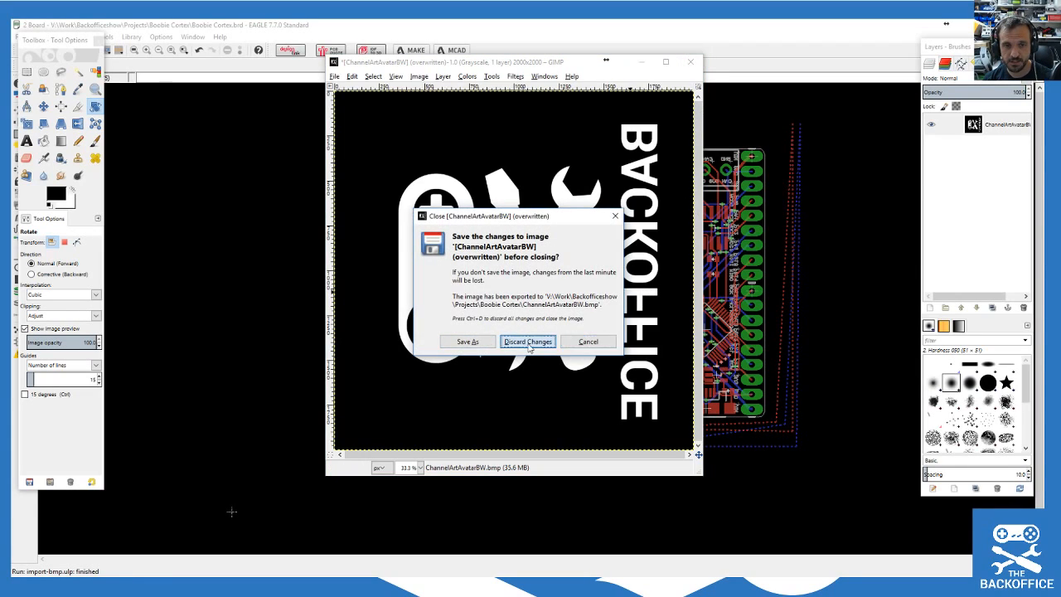
left_click(668, 62)
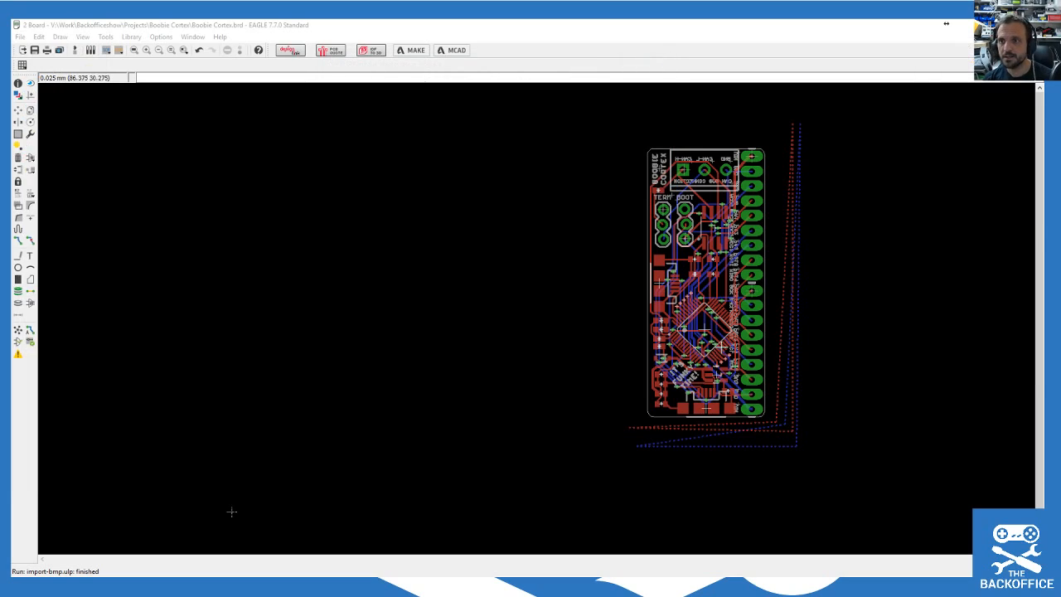
Step: Back in EAGLE, start a new bitmap import of ChannelArtAvatarBW.bmp without a colour scan, with white as the only imported colour
scroll(829, 349, "up", 3)
scroll(749, 292, "down", 3)
scroll(601, 181, "up", 2)
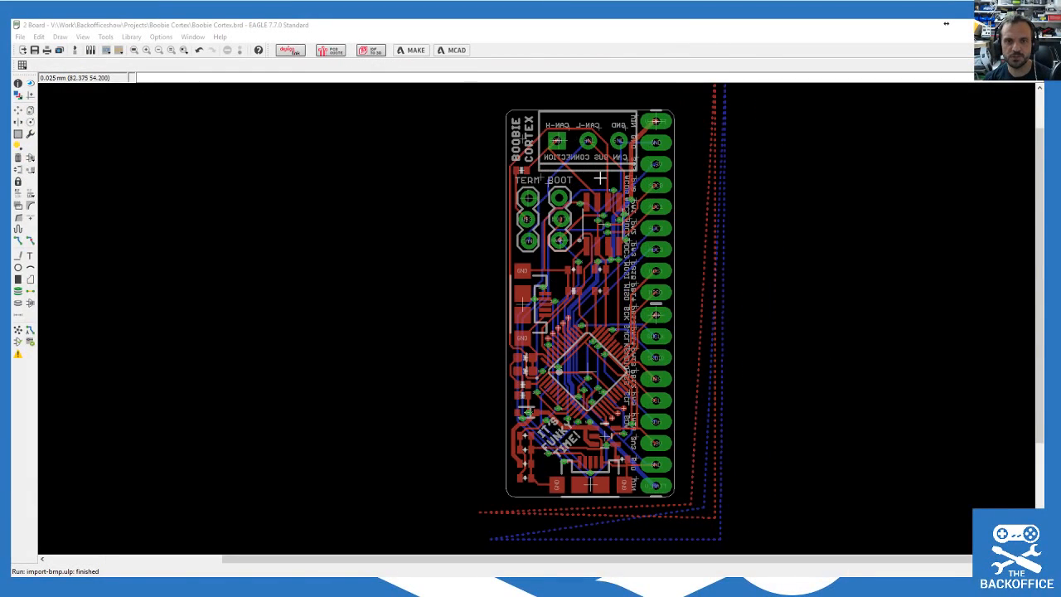
left_click(19, 37)
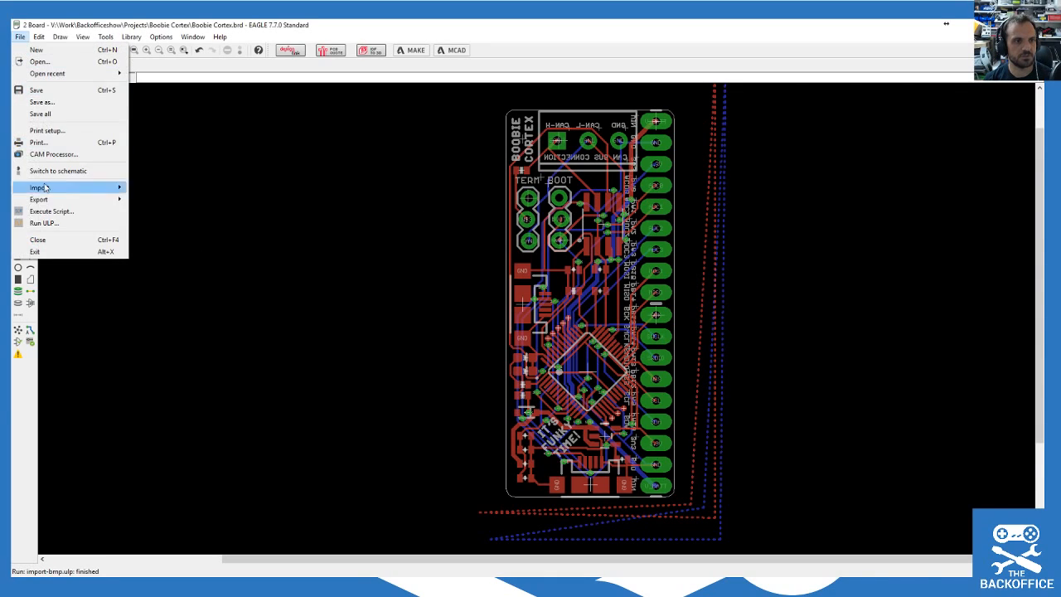
mouse_move(80, 189)
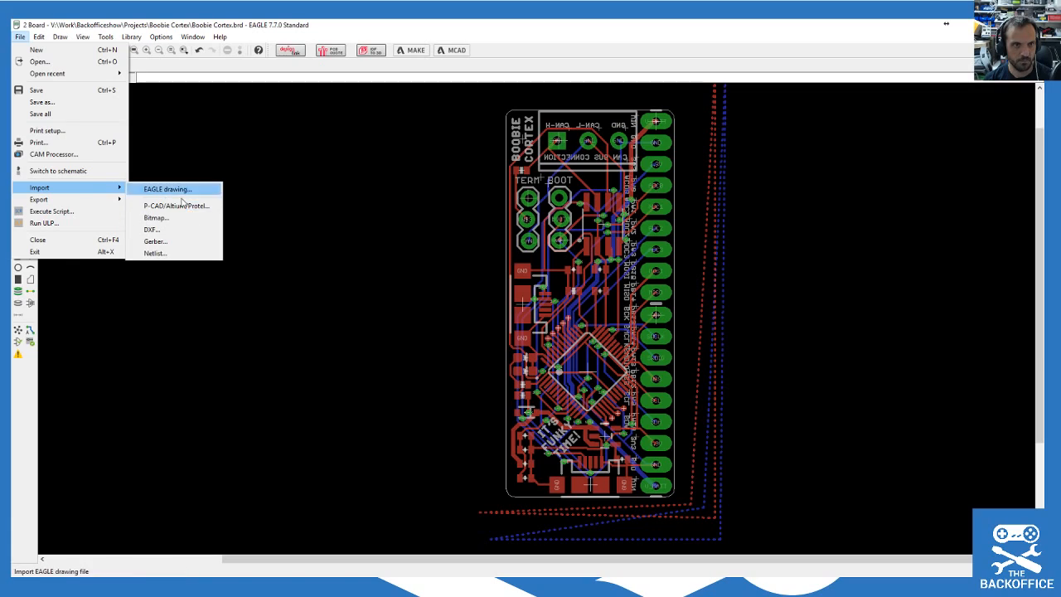
left_click(157, 217)
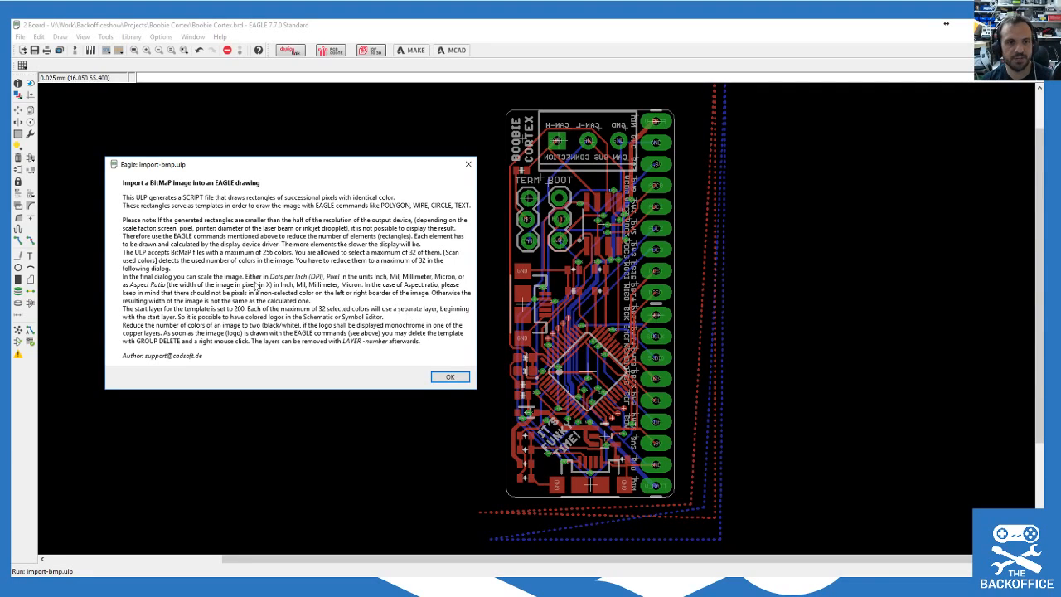
left_click(447, 379)
double_click(260, 133)
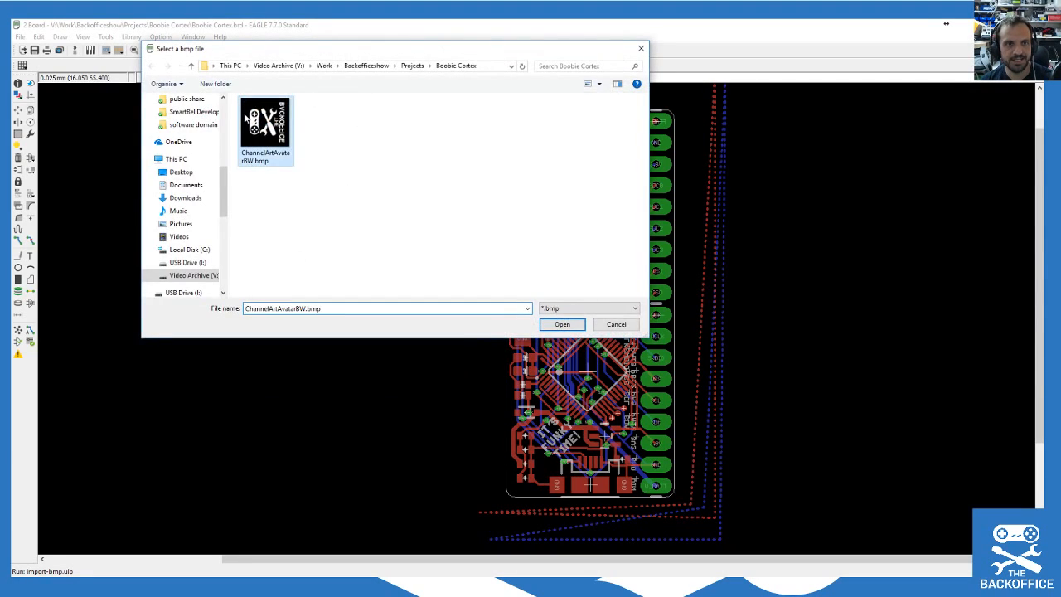
left_click(526, 413)
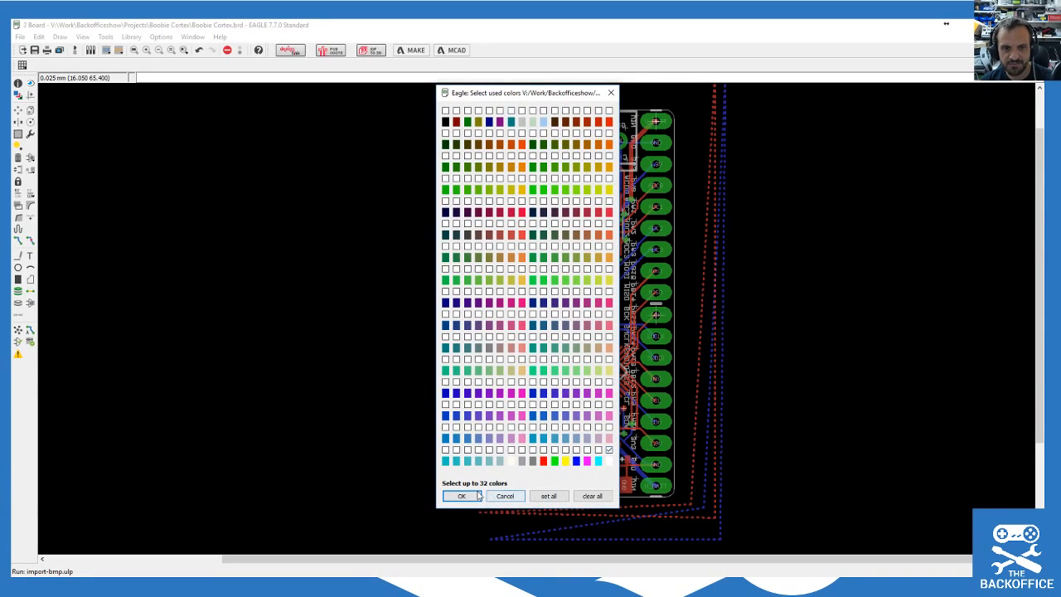
left_click(465, 494)
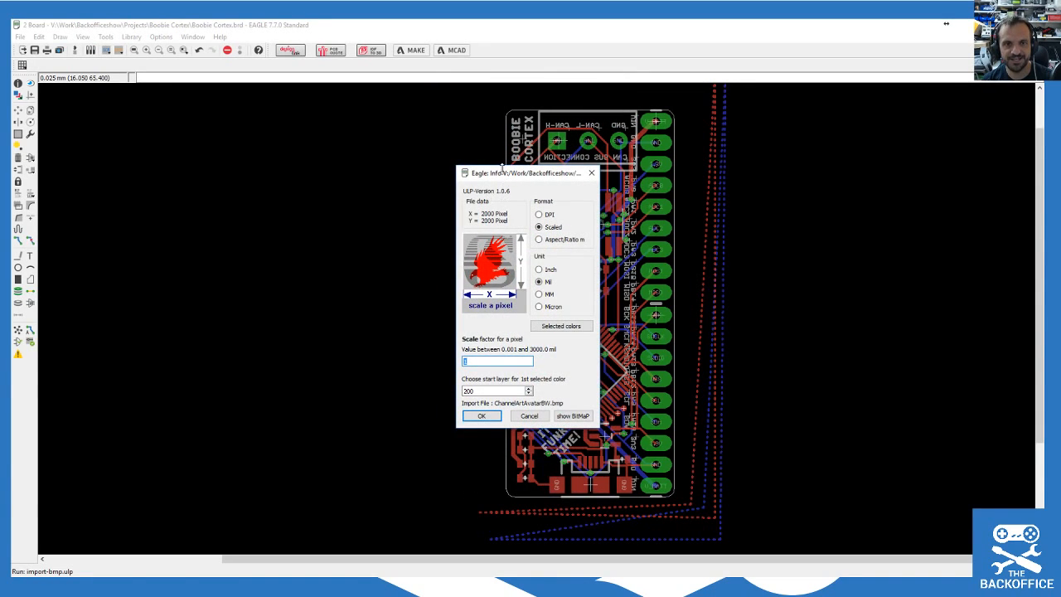
Step: Import the rotated logo in MM with start layer 52 and a pixel scale factor of 0.01
left_click_drag(510, 183, 357, 148)
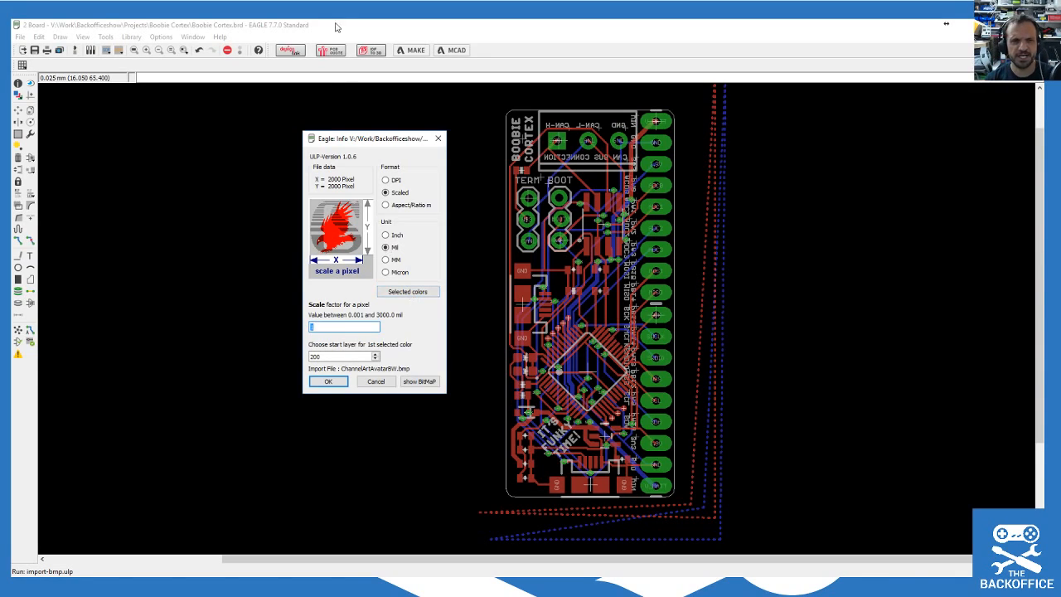
left_click(386, 259)
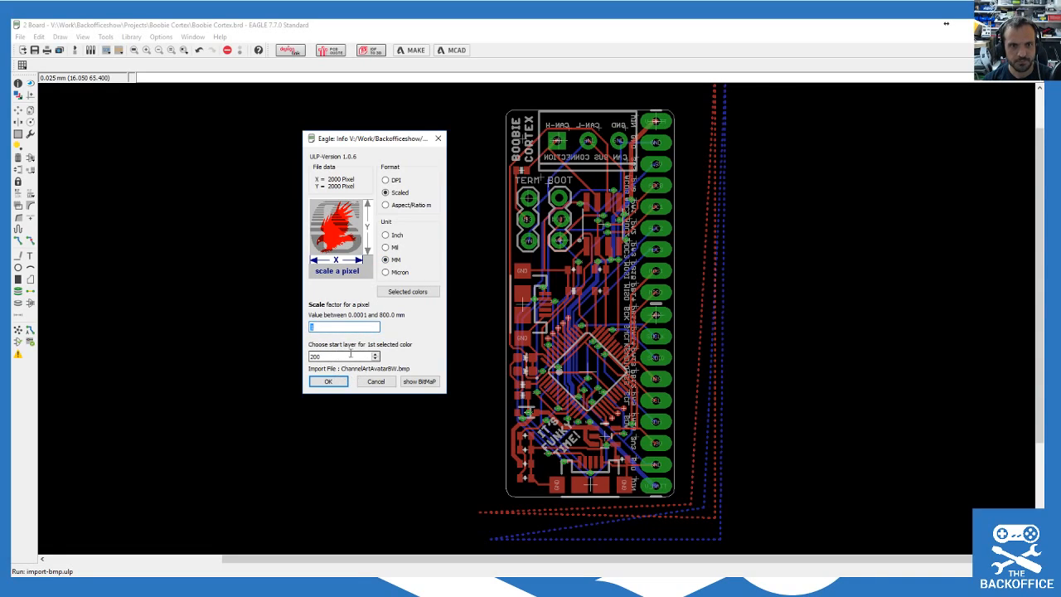
double_click(330, 356)
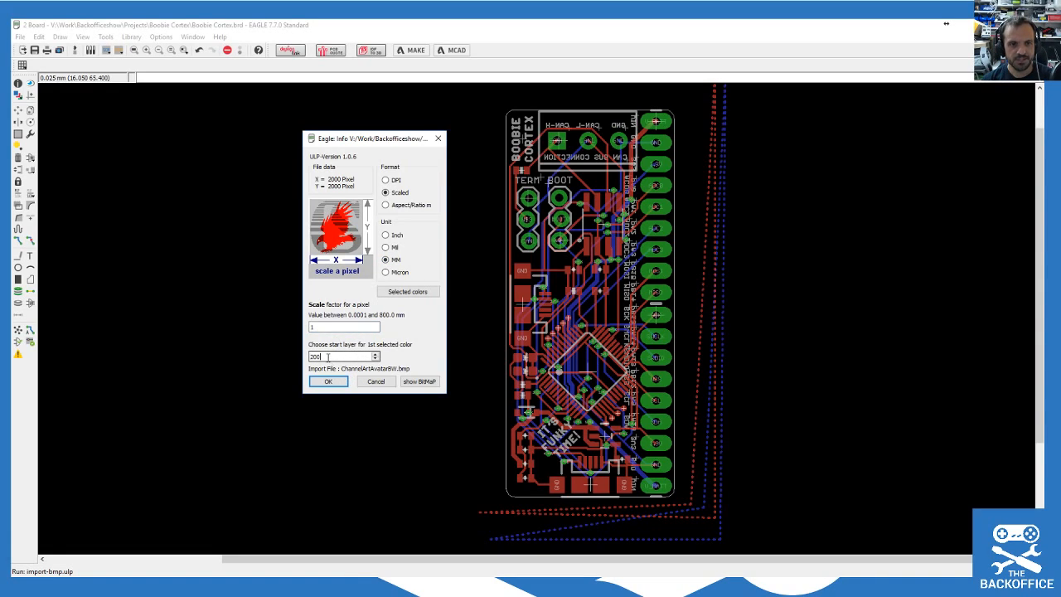
type("52")
left_click(320, 326)
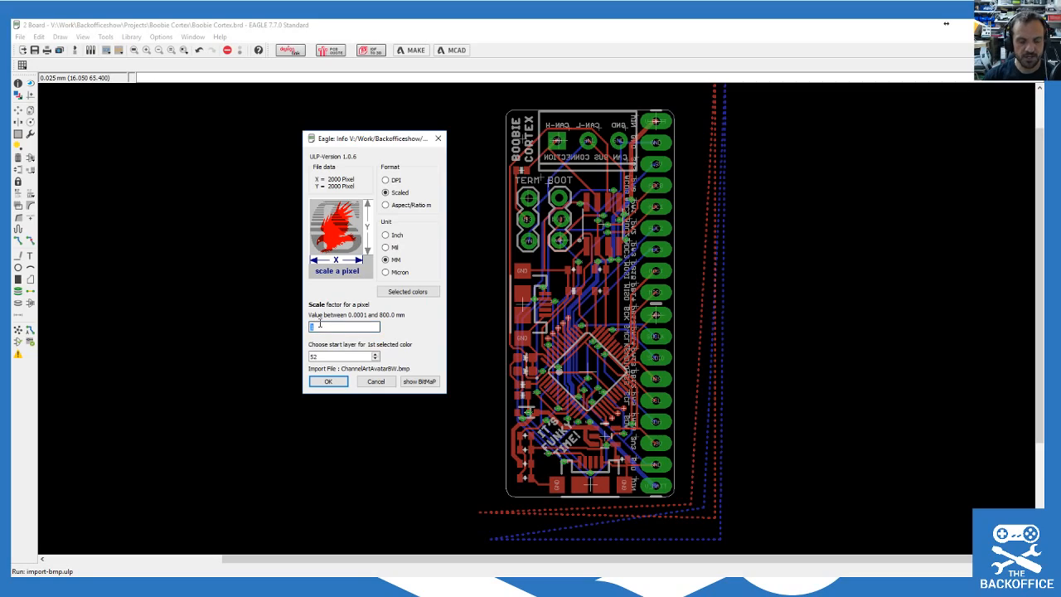
type("025")
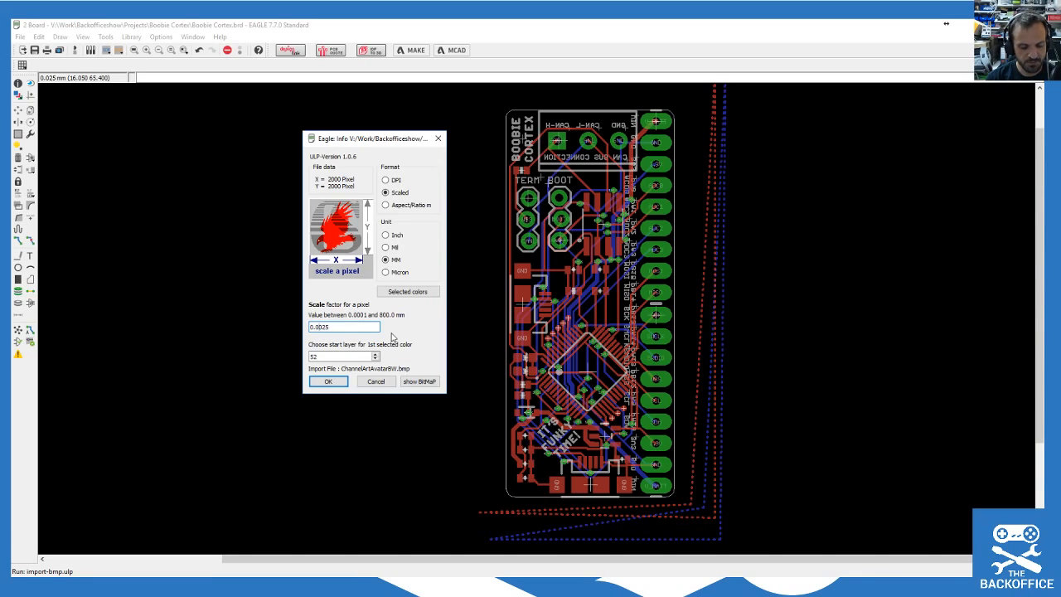
key("BackSpace")
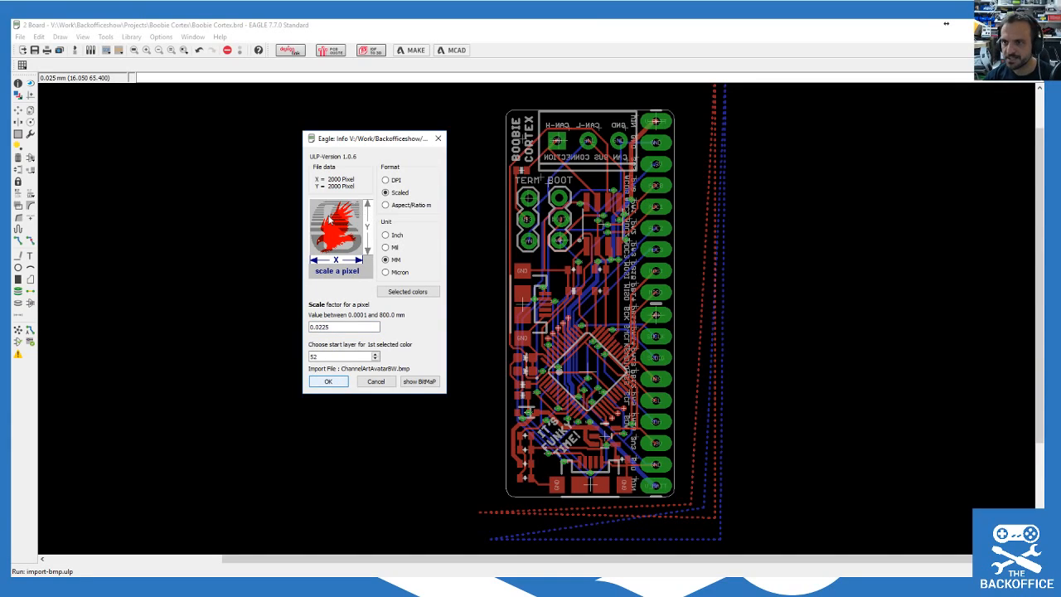
left_click_drag(318, 327, 342, 324)
left_click(311, 327)
left_click_drag(316, 328, 320, 328)
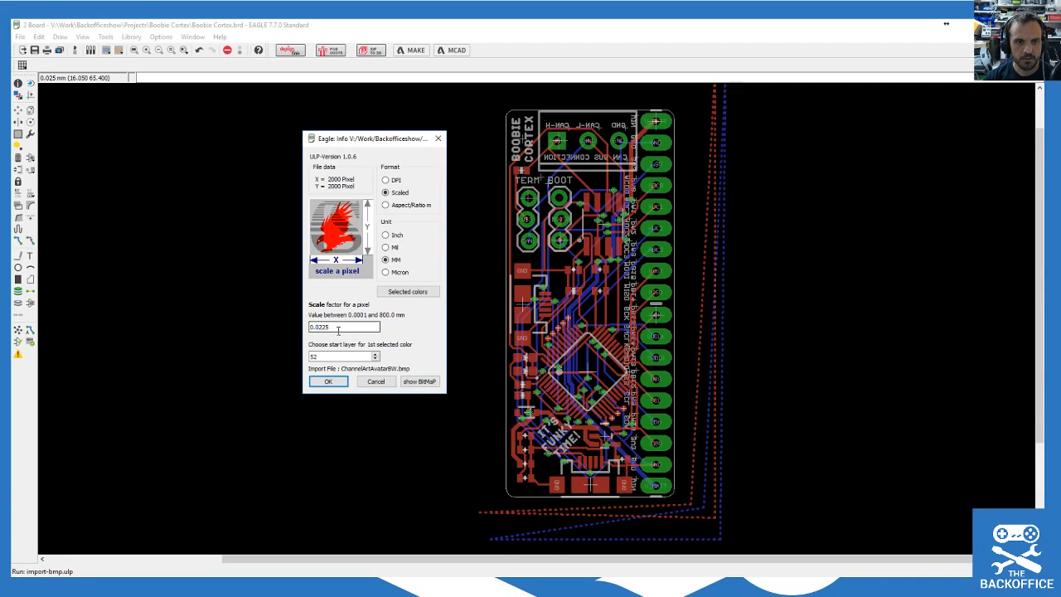
type("01")
left_click(341, 381)
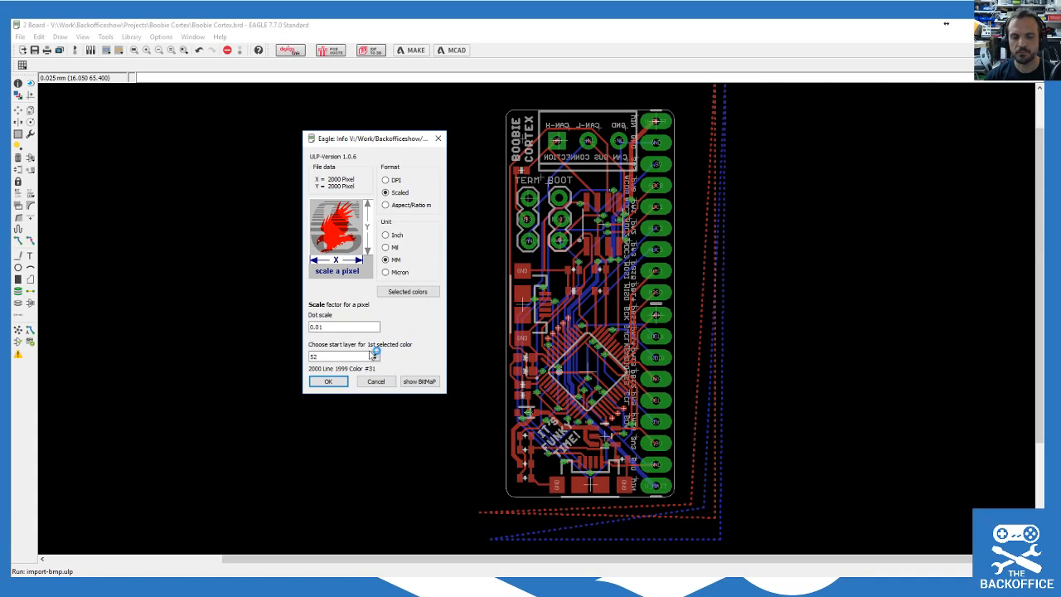
left_click(322, 357)
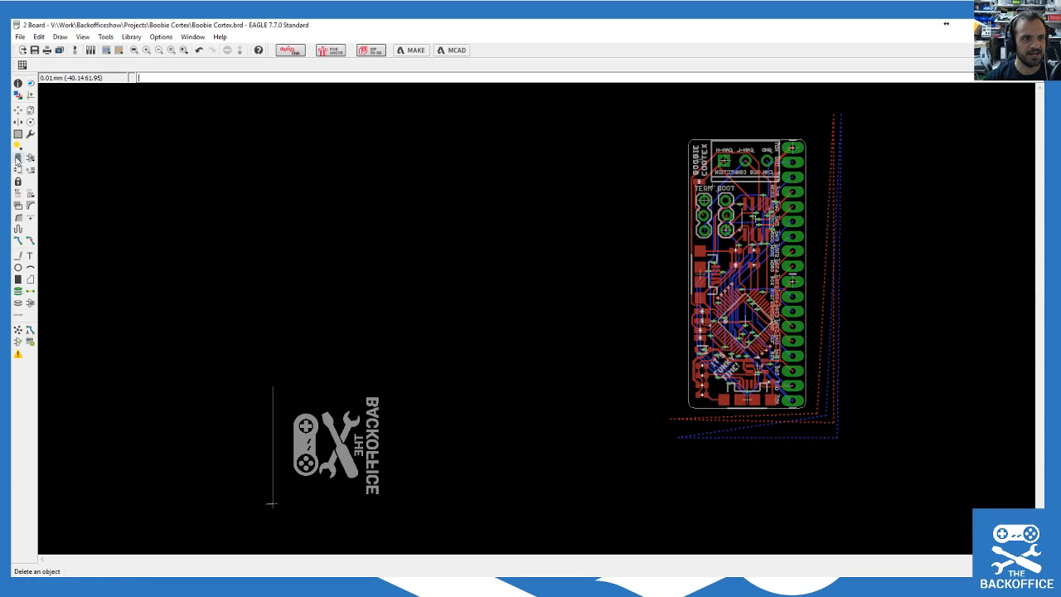
Step: Try to delete the stray vertical line beside the imported logo
left_click(17, 159)
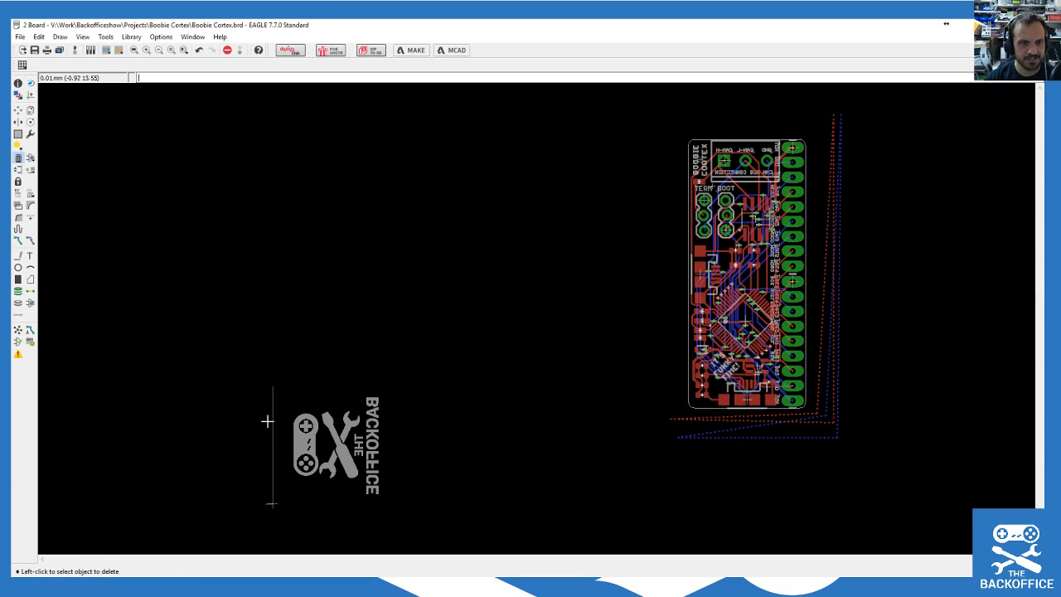
scroll(268, 508, "up", 2)
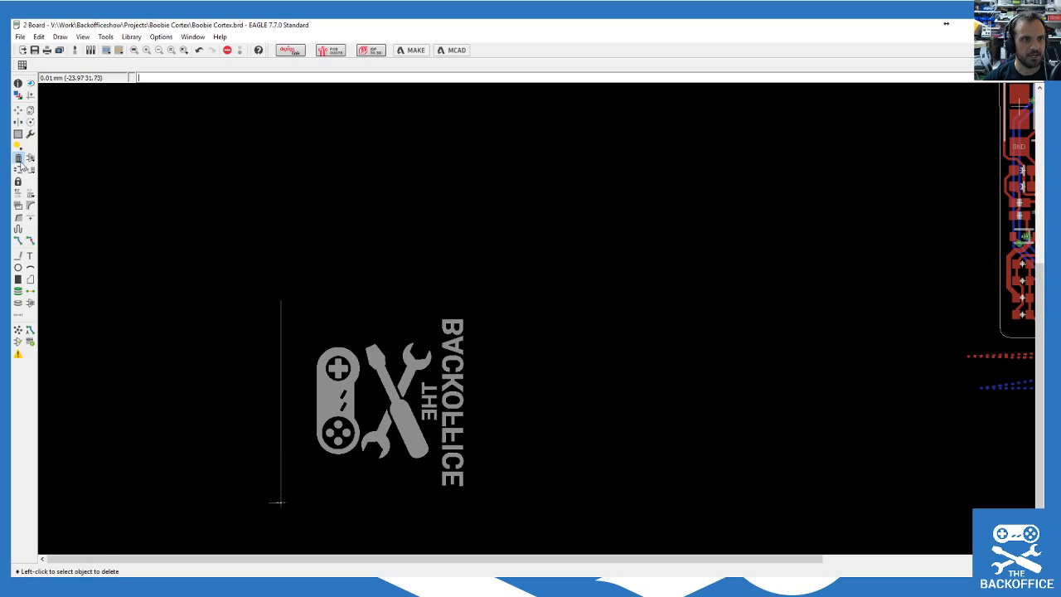
left_click(281, 329)
left_click(280, 329)
scroll(279, 514, "up", 2)
scroll(279, 530, "down", 1)
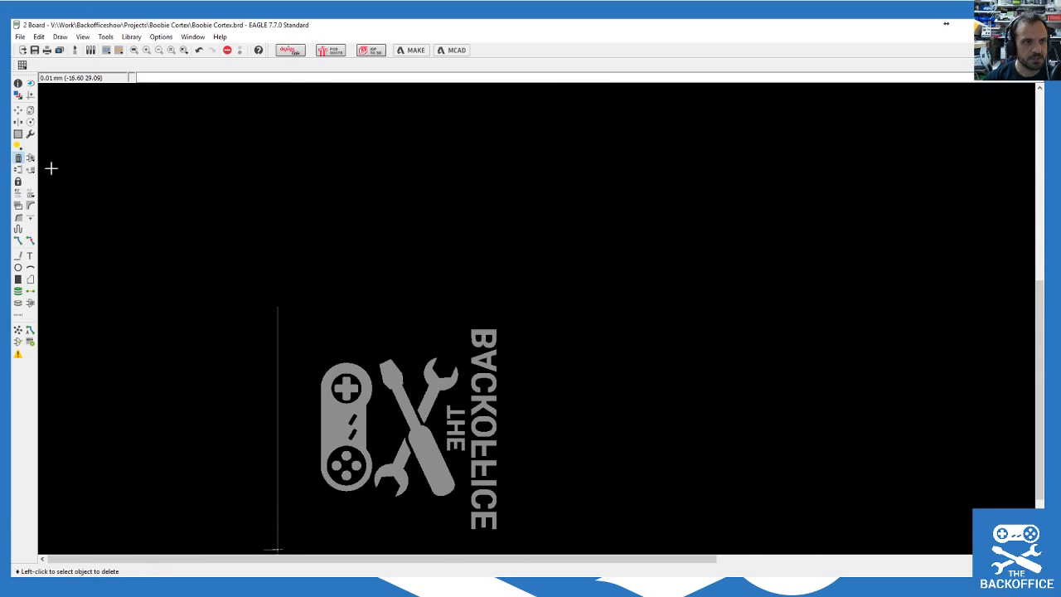
Step: Try to delete the stray vertical line beside the imported logo by selecting it as a group
scroll(229, 398, "down", 2)
scroll(224, 457, "up", 1)
left_click(18, 133)
left_click_drag(235, 313, 277, 513)
key("Delete")
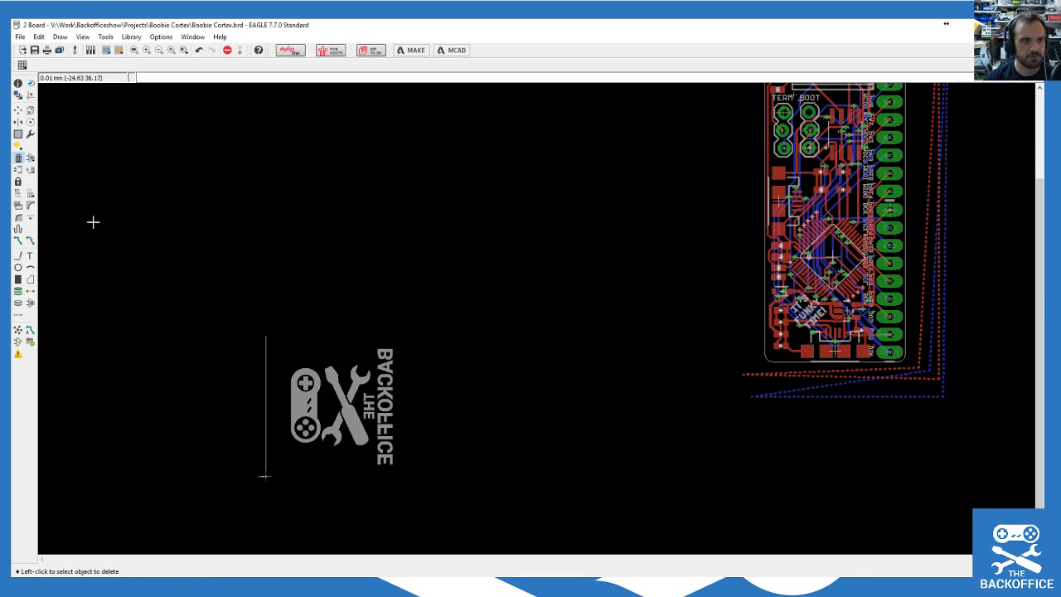
Step: Try to delete the stray vertical line piece by piece, picking its individual rectangles
scroll(264, 388, "up", 5)
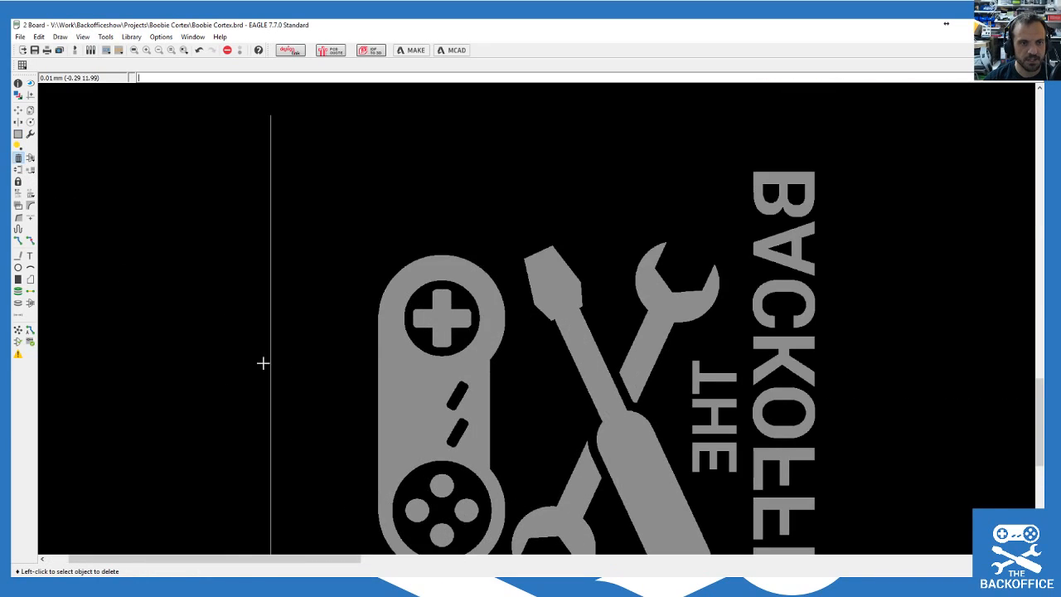
left_click(271, 347)
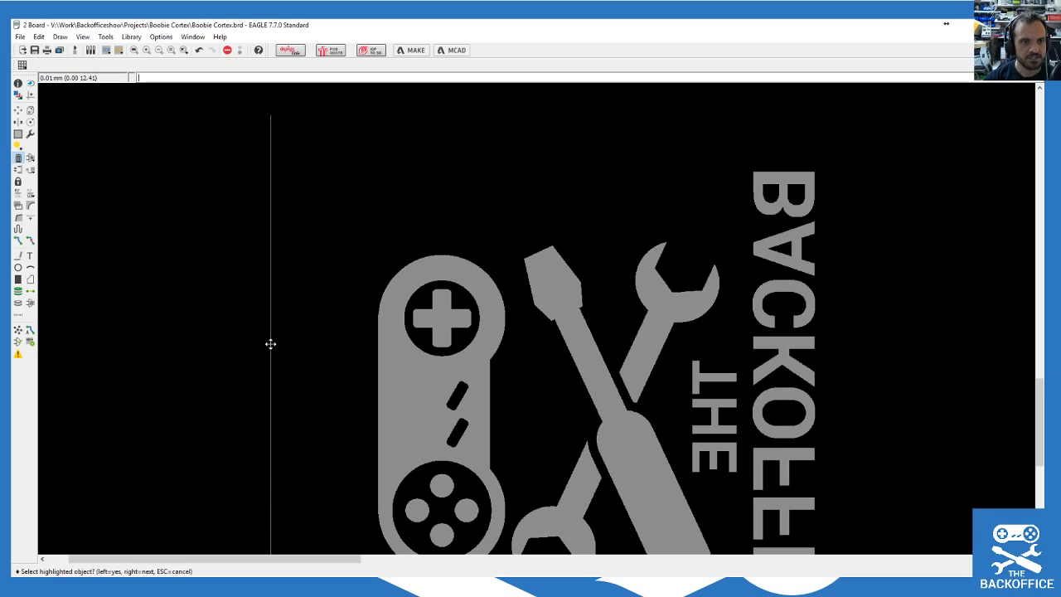
left_click(271, 347)
scroll(277, 364, "up", 4)
left_click(215, 362)
left_click(215, 361)
left_click(215, 341)
left_click(215, 340)
left_click(213, 315)
left_click(211, 291)
left_click(211, 291)
left_click(213, 270)
left_click(213, 271)
scroll(377, 310, "down", 7)
scroll(345, 289, "down", 3)
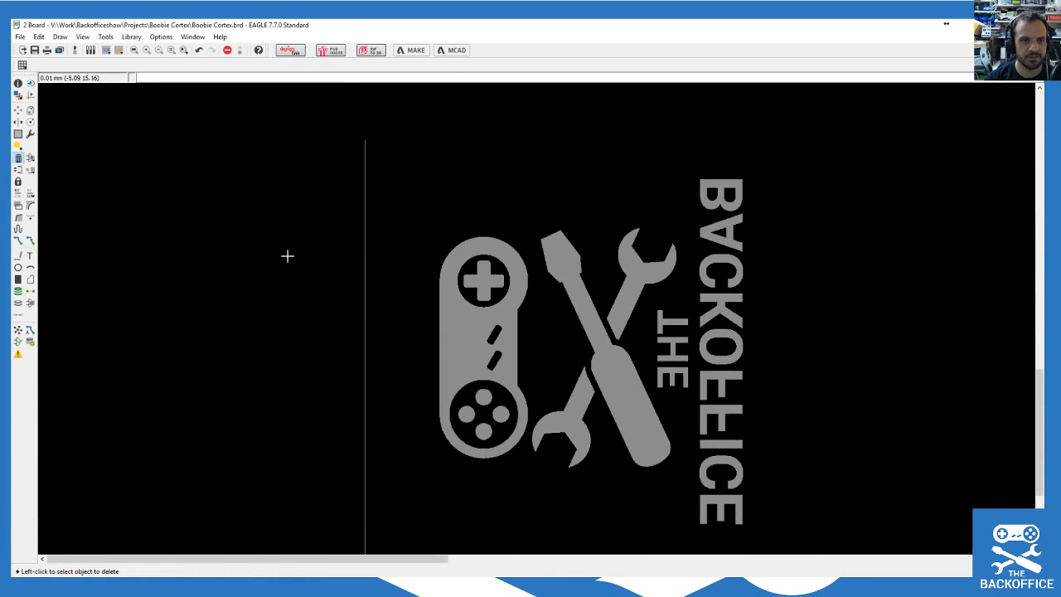
Step: Group the stray vertical line with the file path text at its lower end and delete both
left_click(30, 158)
scroll(244, 151, "down", 3)
left_click_drag(257, 131, 329, 443)
scroll(327, 442, "up", 6)
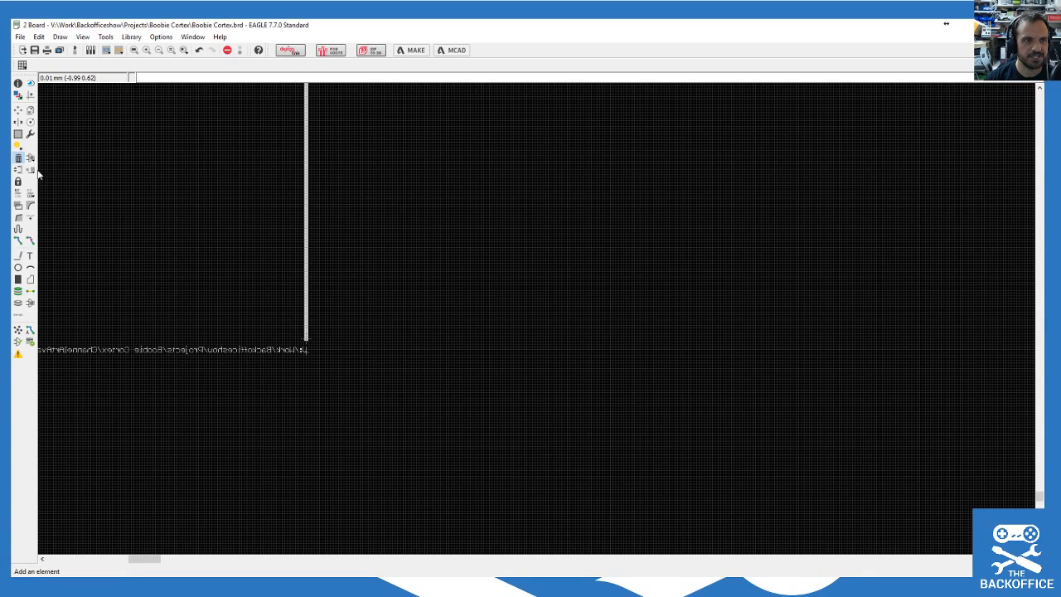
left_click(307, 327)
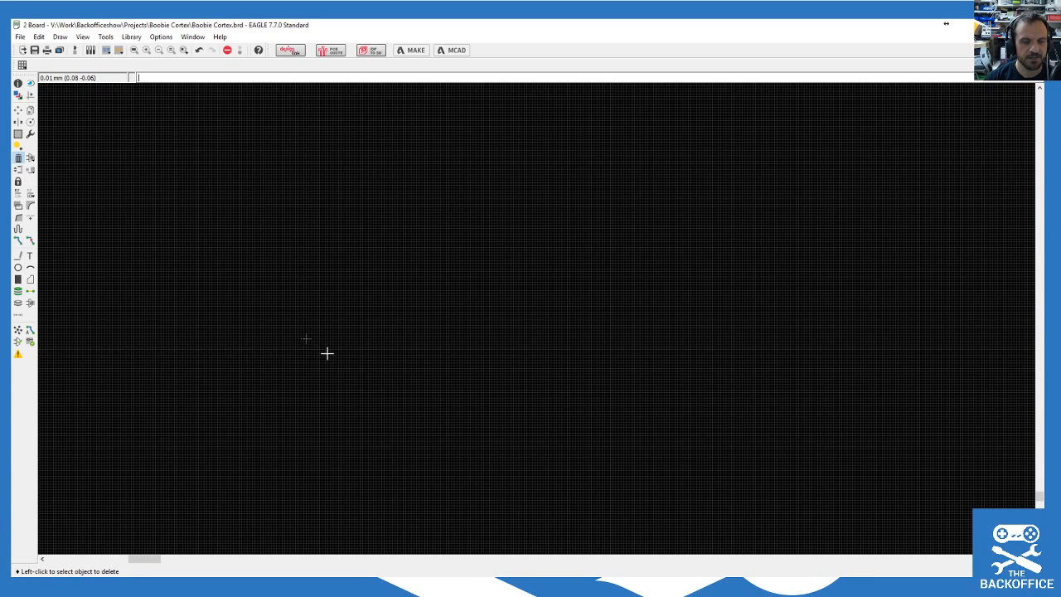
scroll(326, 354, "down", 6)
scroll(351, 331, "up", 2)
scroll(370, 287, "down", 2)
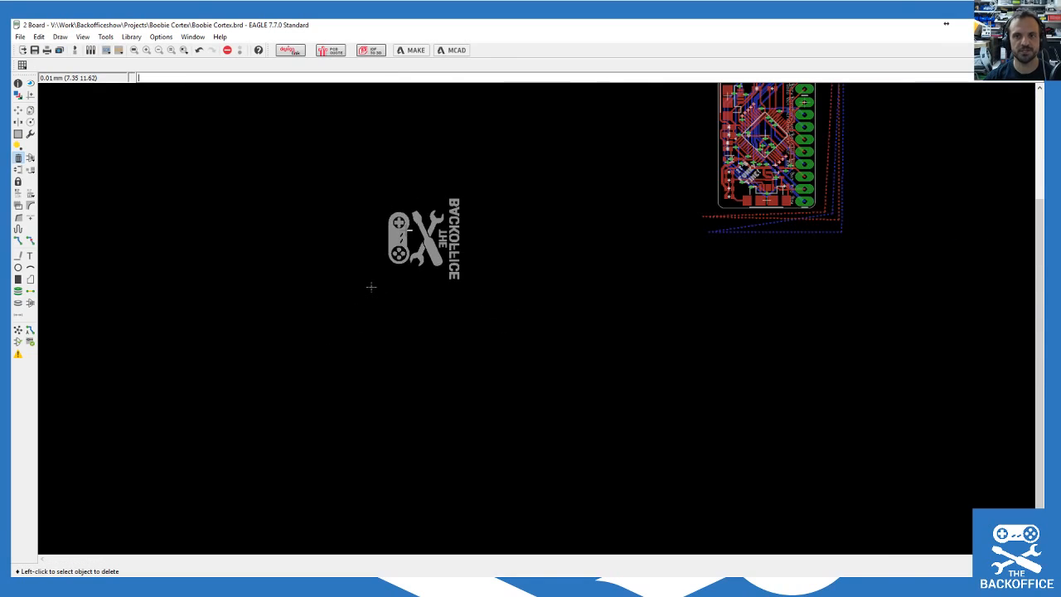
scroll(509, 277, "down", 1)
scroll(436, 149, "down", 1)
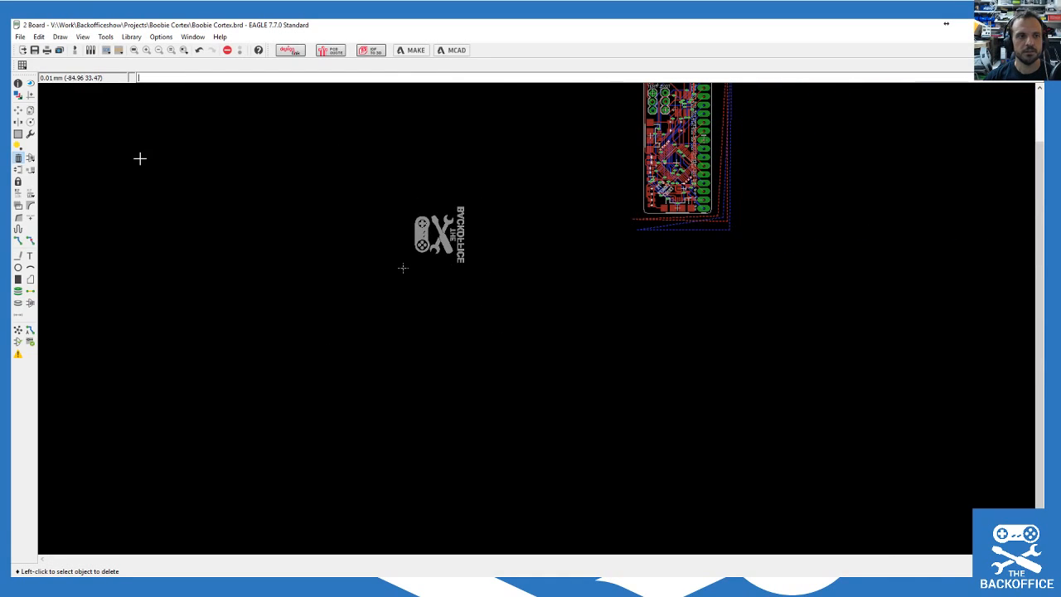
Step: Select the whole imported logo as a group and move it into the empty area beside the board's lower half
left_click(17, 134)
left_click_drag(354, 171, 531, 297)
key("Delete")
left_click(18, 110)
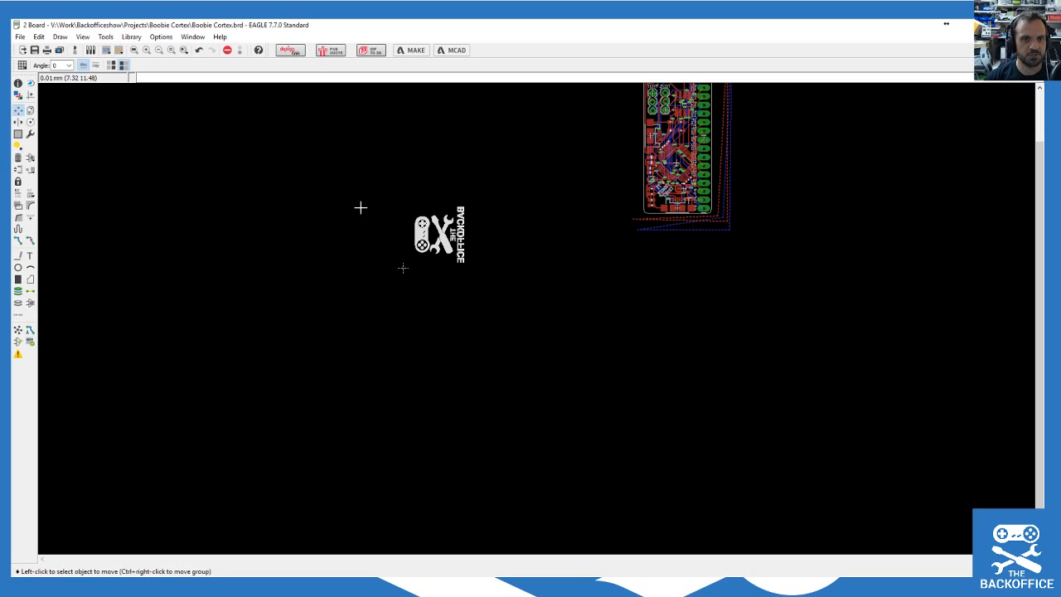
right_click(450, 247, "ctrl")
scroll(859, 222, "down", 2)
scroll(885, 127, "up", 3)
scroll(845, 158, "up", 3)
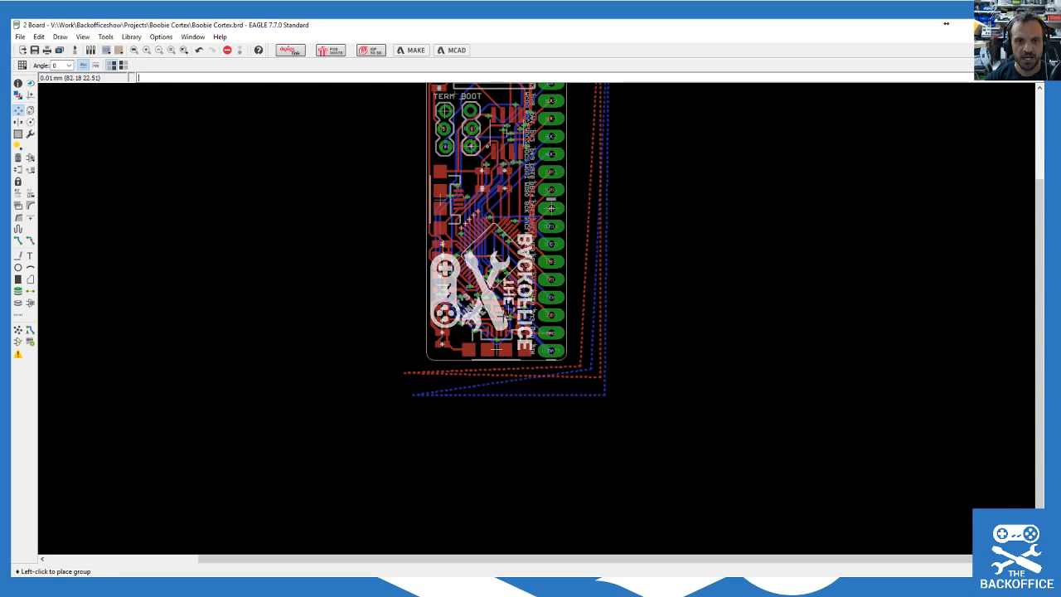
left_click(285, 305)
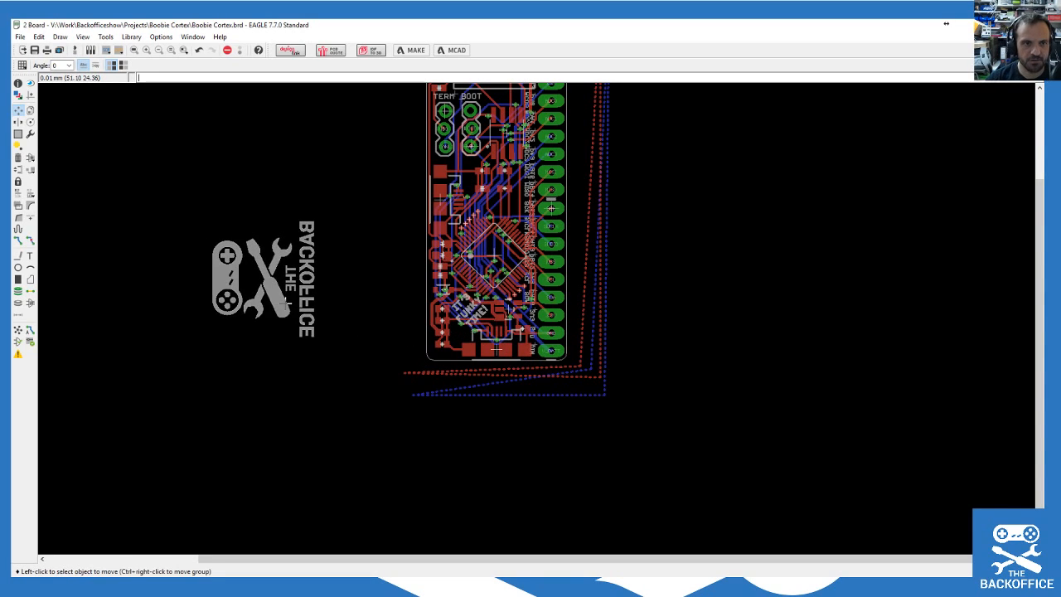
Step: Group the word BACKOFFICE in the logo and delete it
scroll(175, 218, "up", 2)
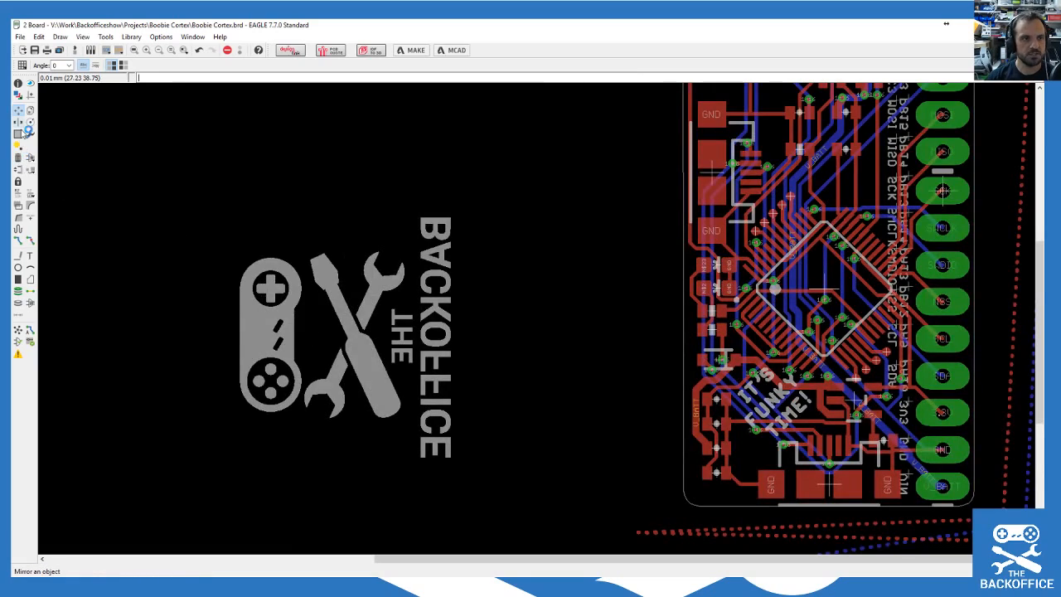
left_click(18, 133)
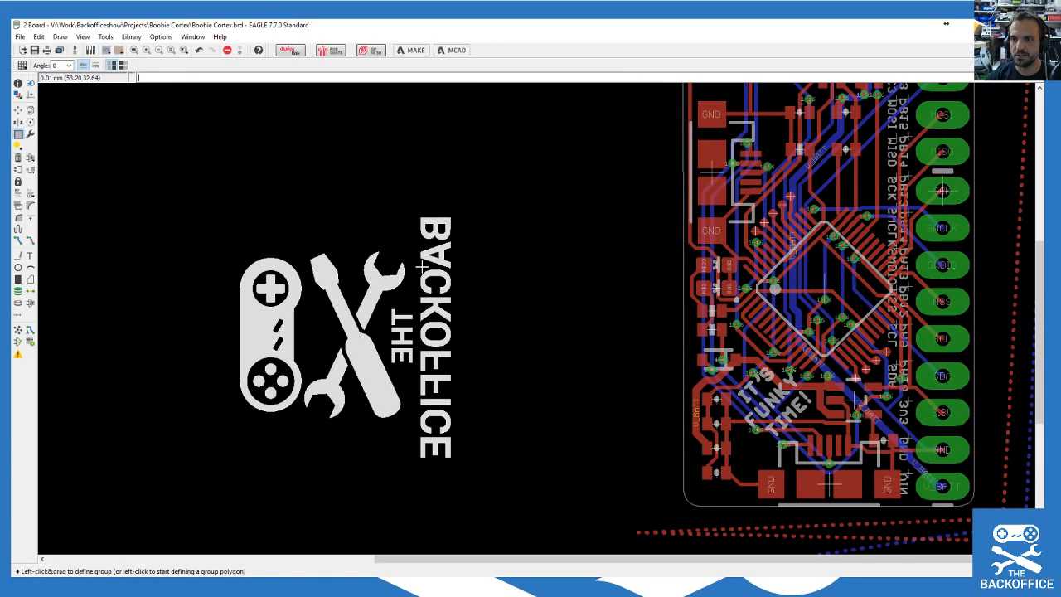
left_click_drag(503, 196, 415, 480)
key("F7")
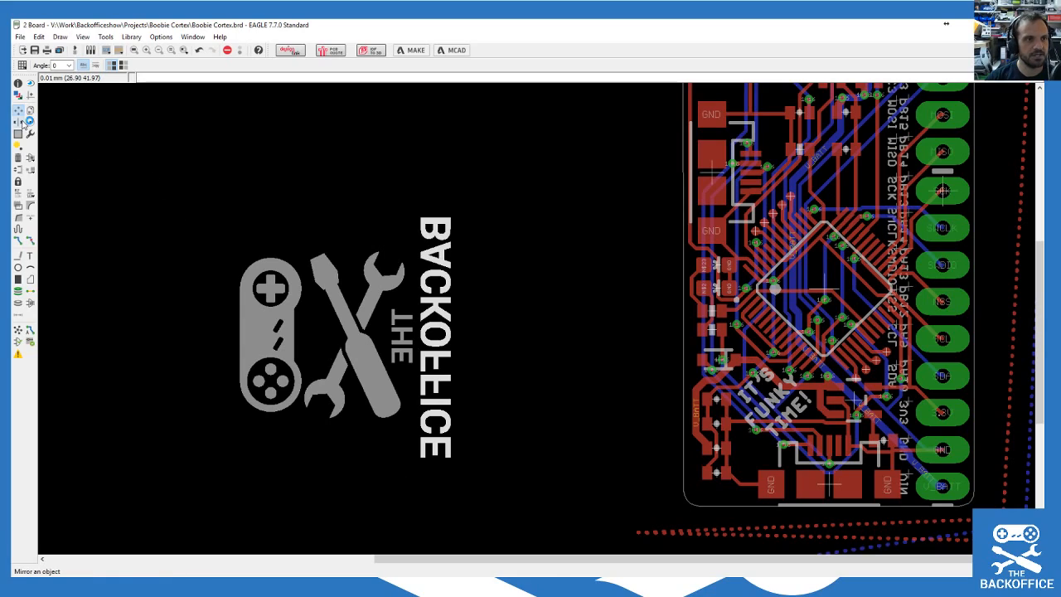
left_click(19, 159)
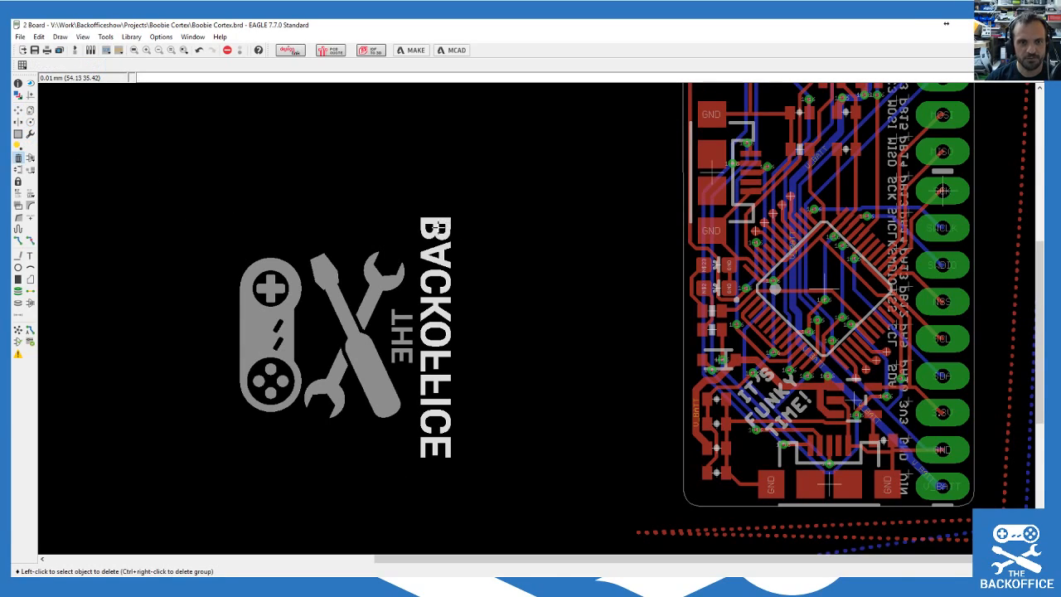
right_click(436, 228, "ctrl")
Step: Group the word THE in the logo and delete it, leaving only the controller and tools graphics
left_click(19, 135)
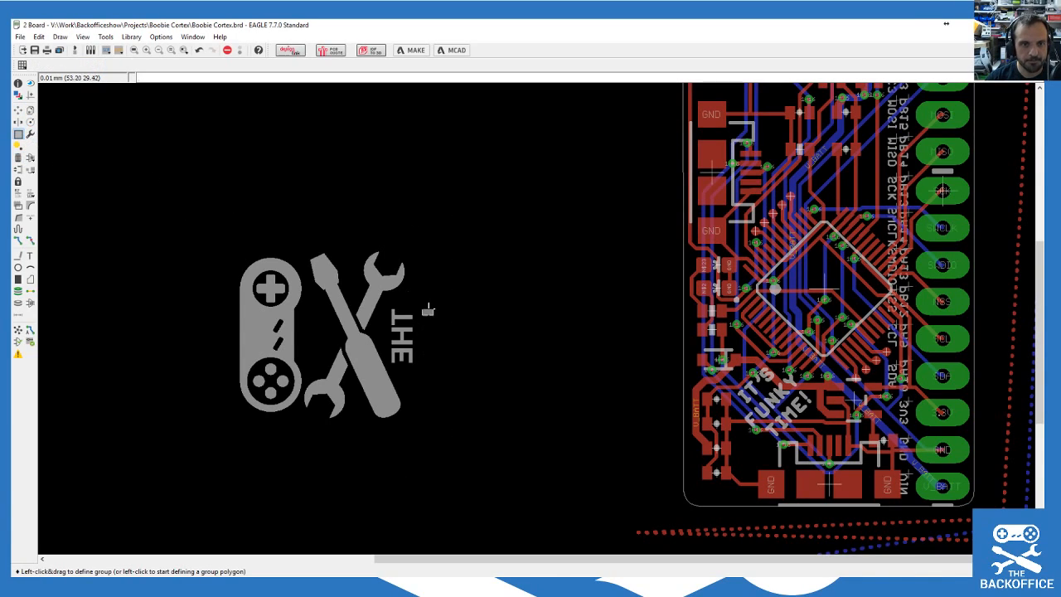
left_click_drag(428, 310, 385, 377)
left_click(18, 157)
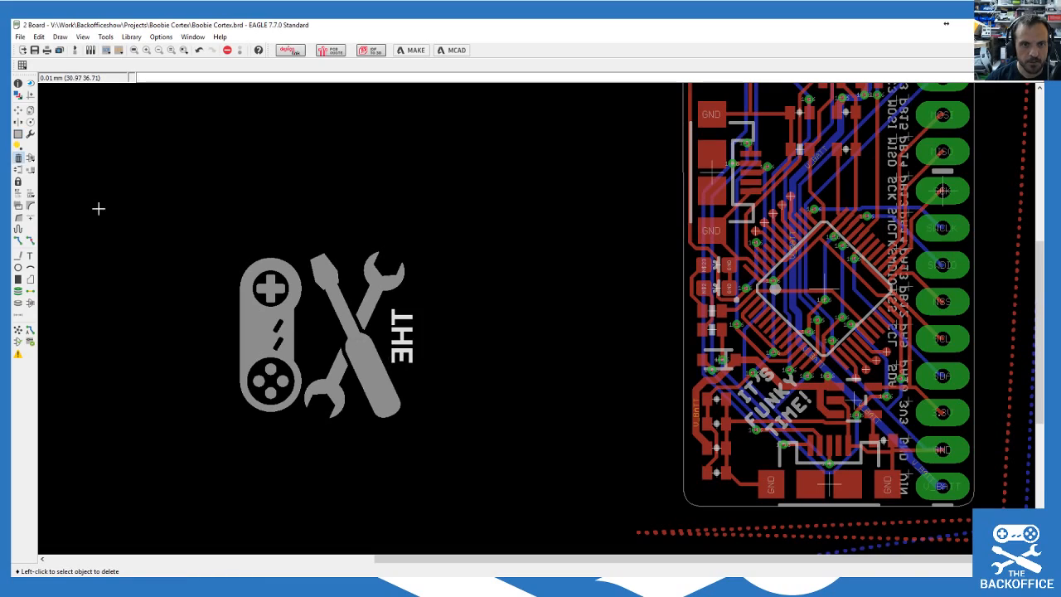
left_click(402, 331)
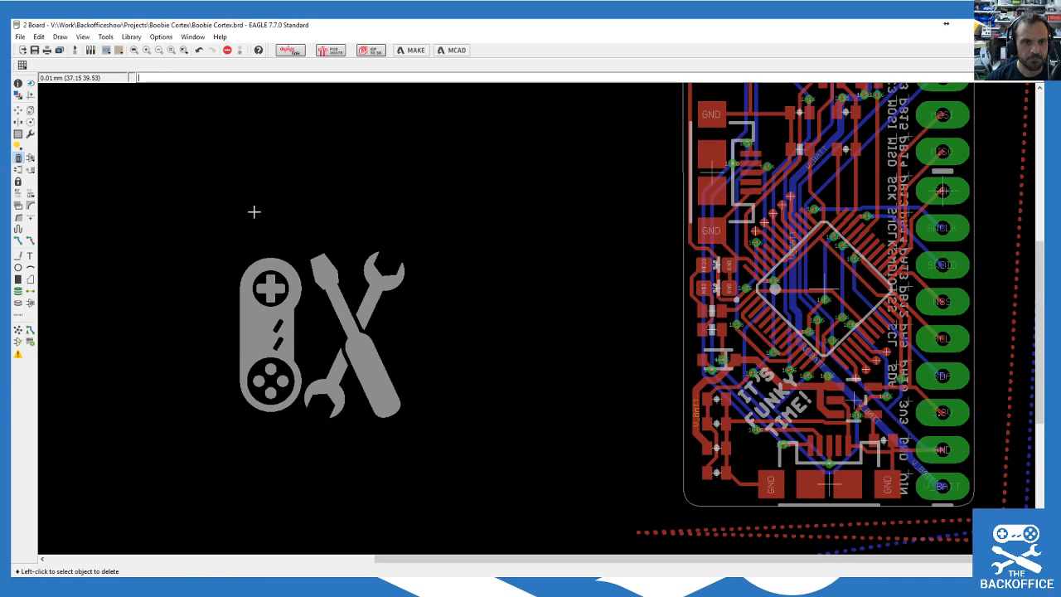
Step: Inspect the properties of a rectangle in the logo's controller graphic and close them without changes
left_click(17, 83)
left_click(257, 331)
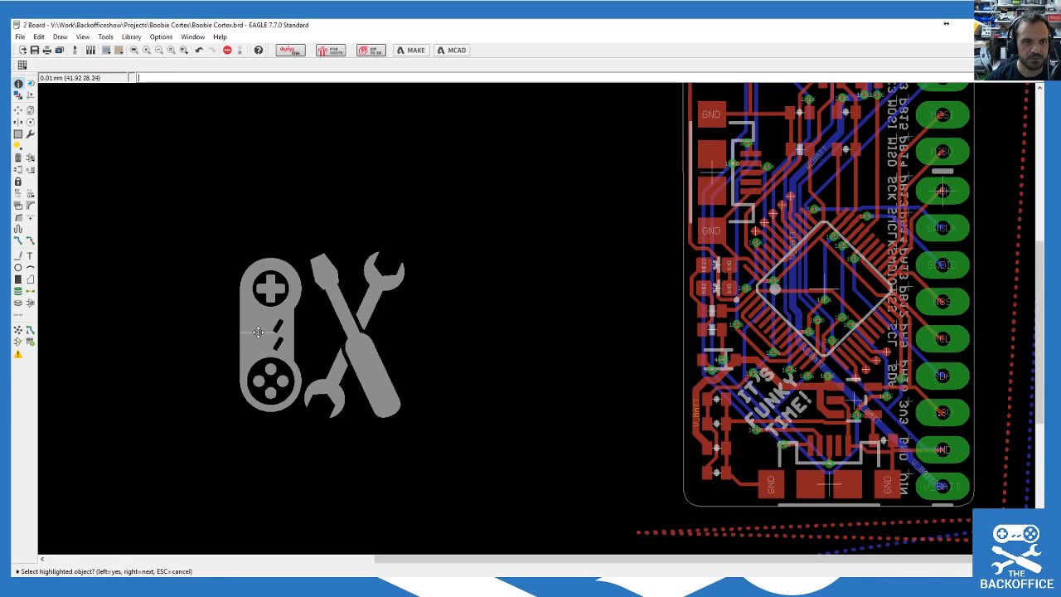
left_click(257, 330)
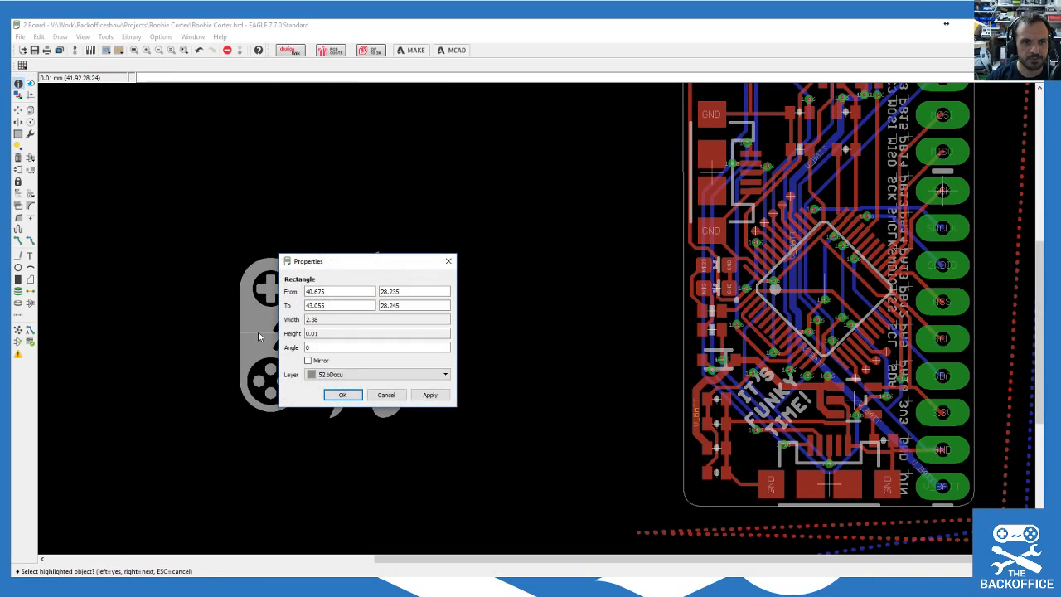
left_click(386, 395)
Step: Group the controller and tools graphics and place them on the board between the TERM/BOOT headers and the diamond-oriented chip
left_click(18, 134)
left_click_drag(179, 186, 493, 468)
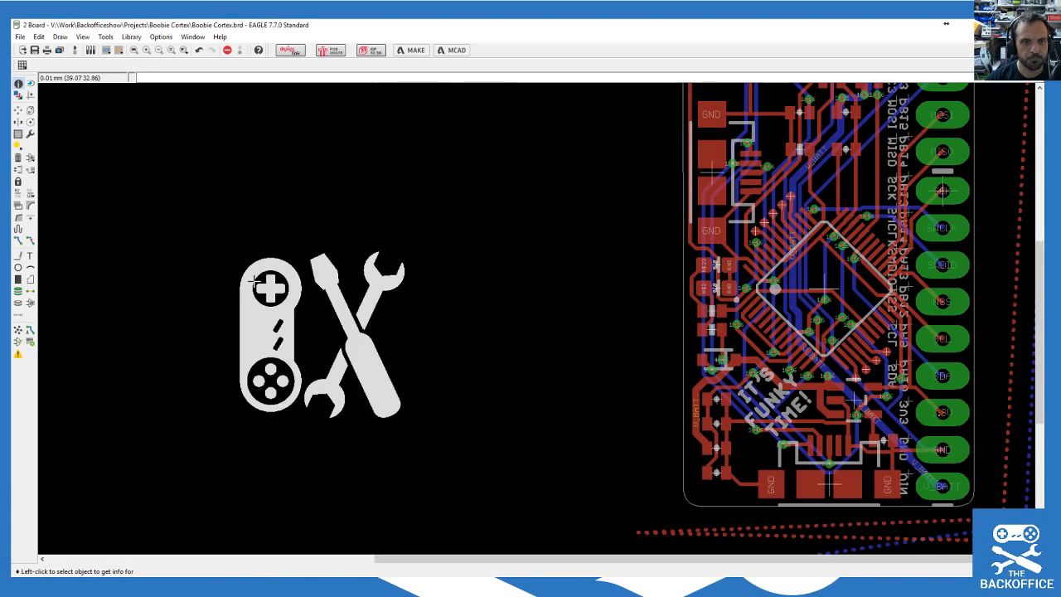
left_click(17, 109)
right_click(282, 332, "ctrl")
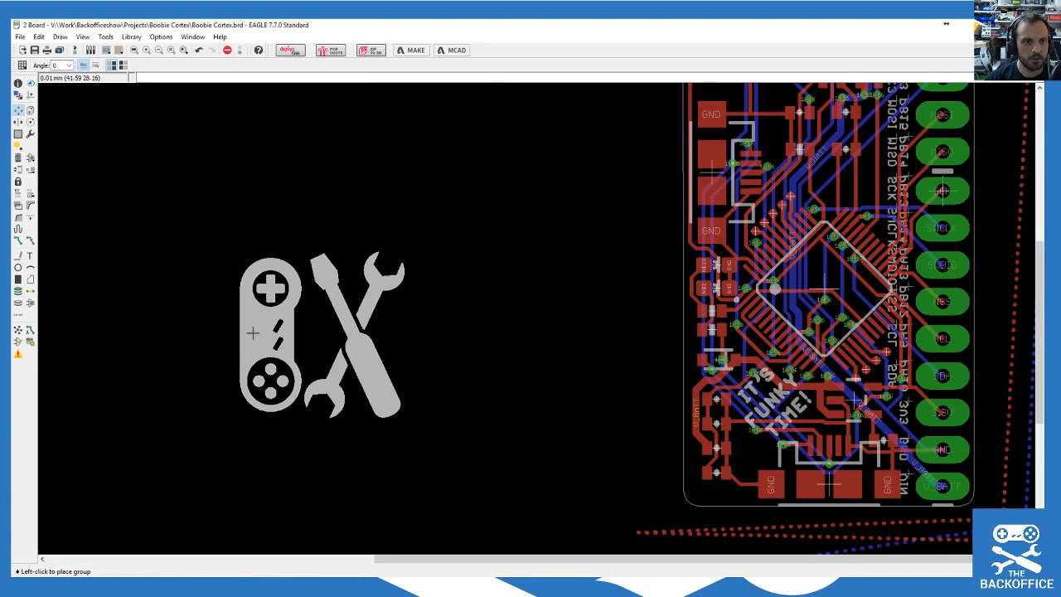
scroll(804, 365, "down", 3)
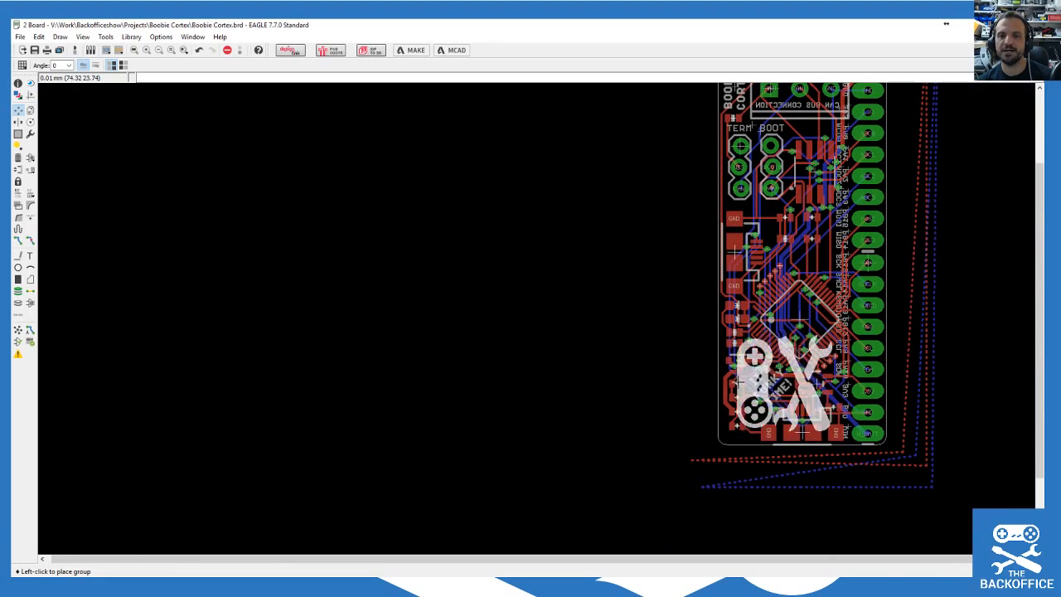
scroll(734, 364, "down", 2)
scroll(749, 400, "up", 4)
scroll(729, 390, "down", 2)
scroll(655, 373, "up", 5)
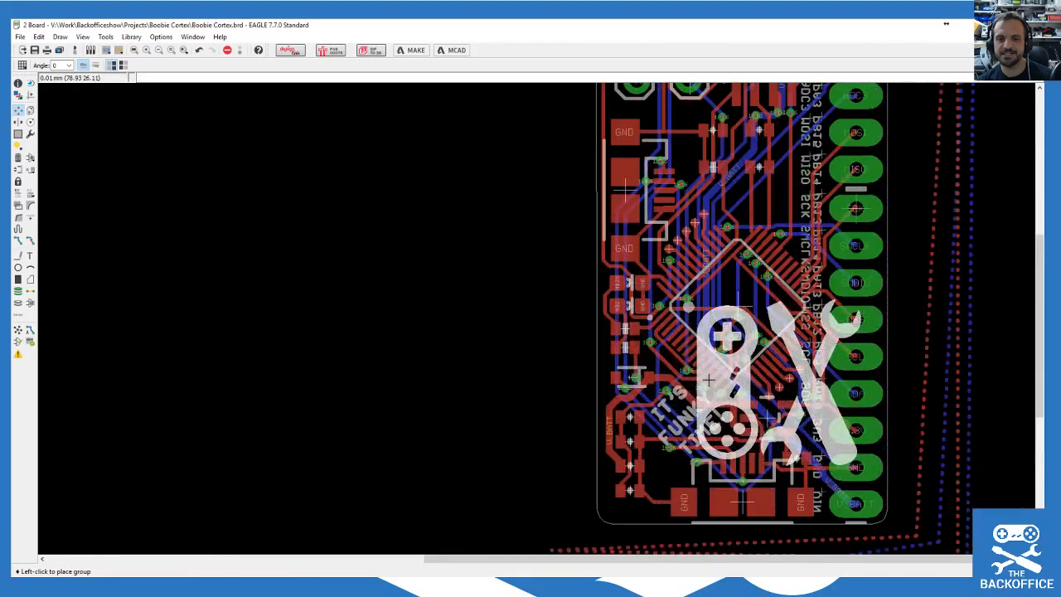
scroll(650, 374, "down", 2)
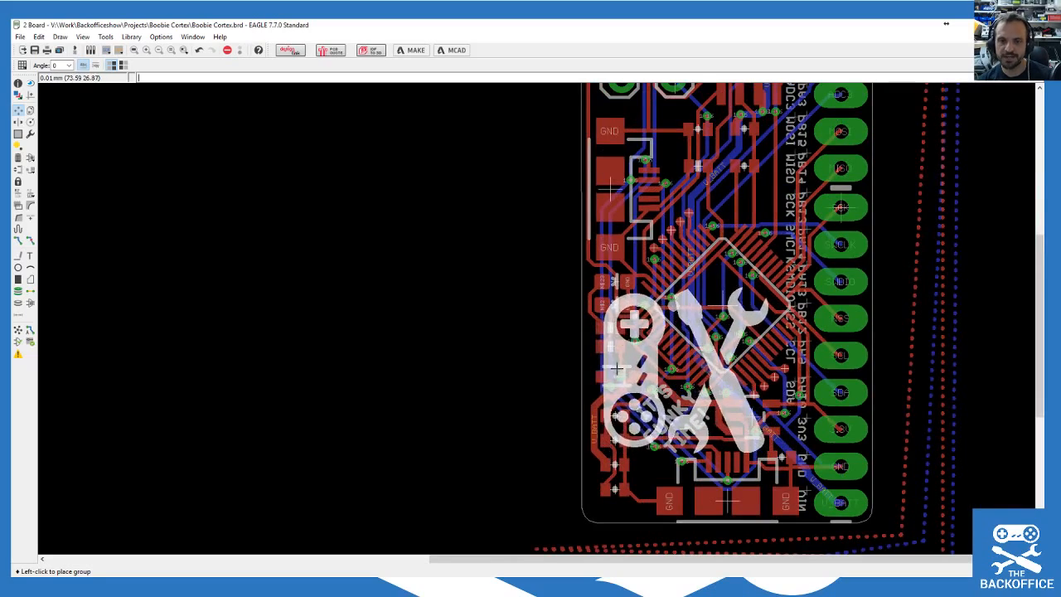
scroll(643, 381, "down", 2)
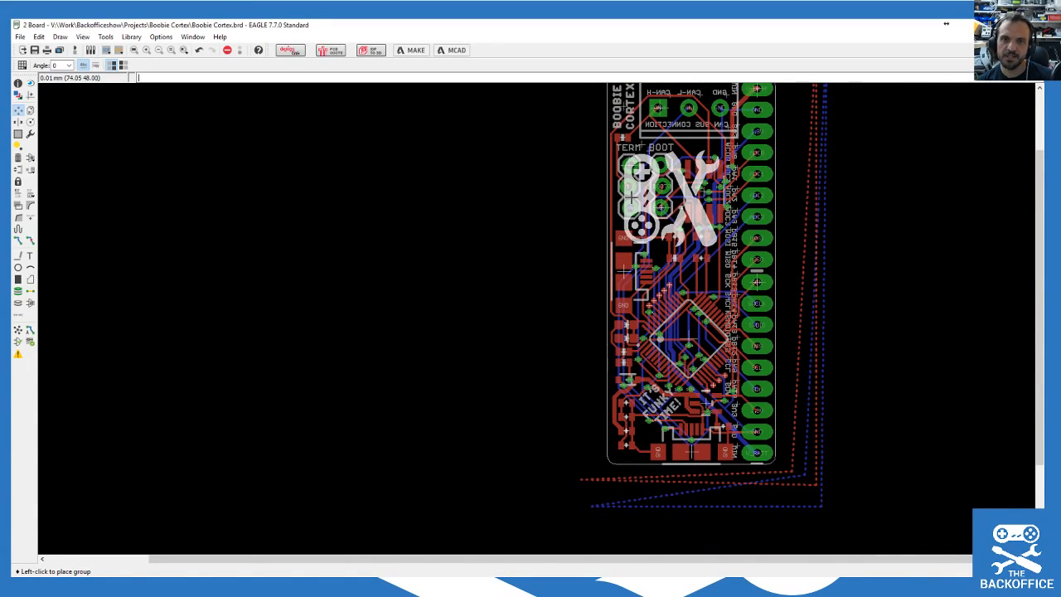
scroll(626, 257, "down", 2)
scroll(643, 244, "up", 2)
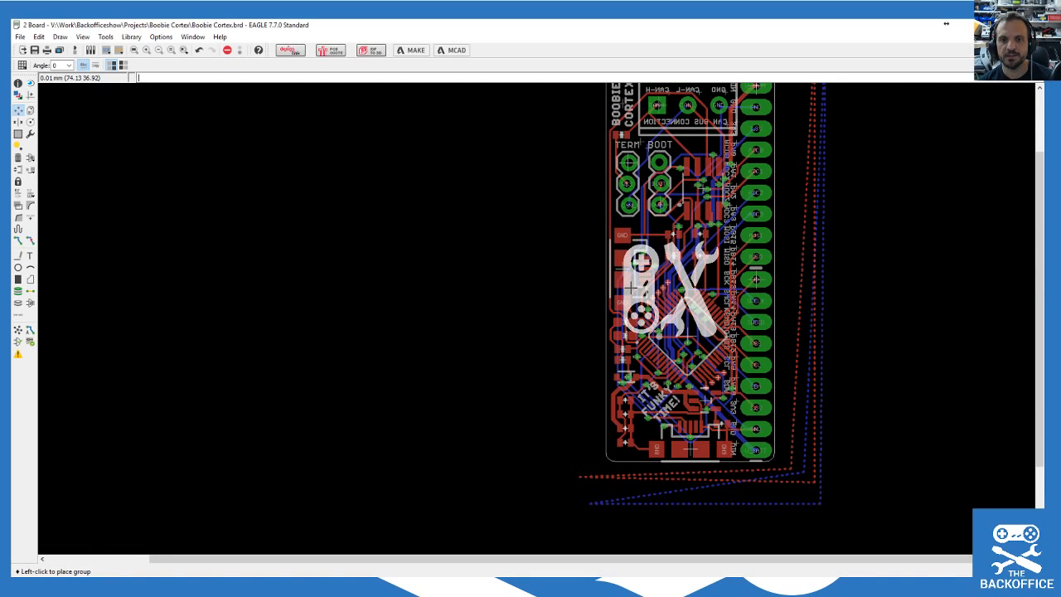
scroll(631, 289, "down", 2)
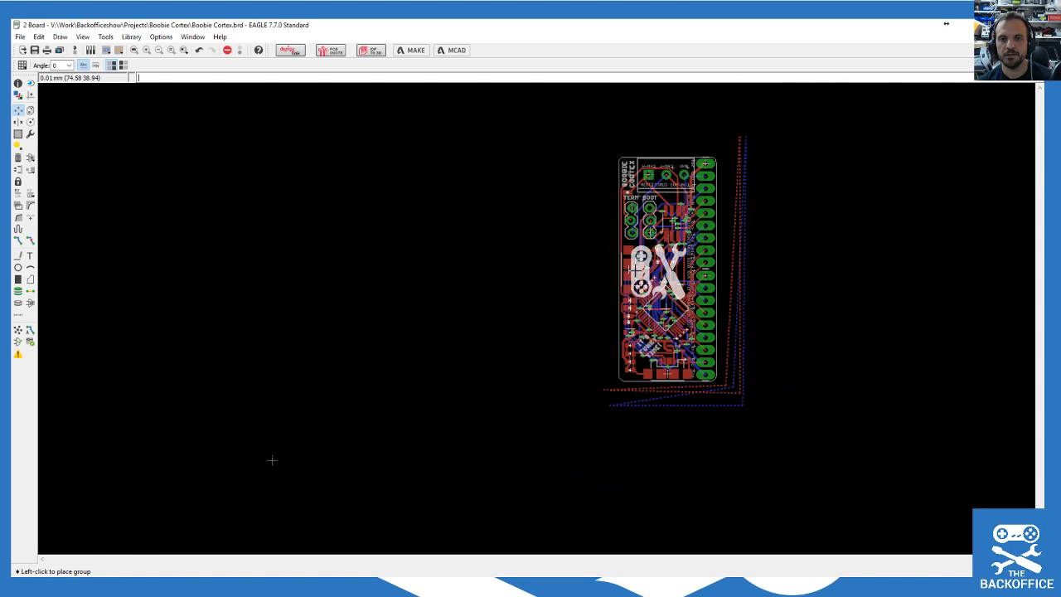
scroll(631, 274, "up", 3)
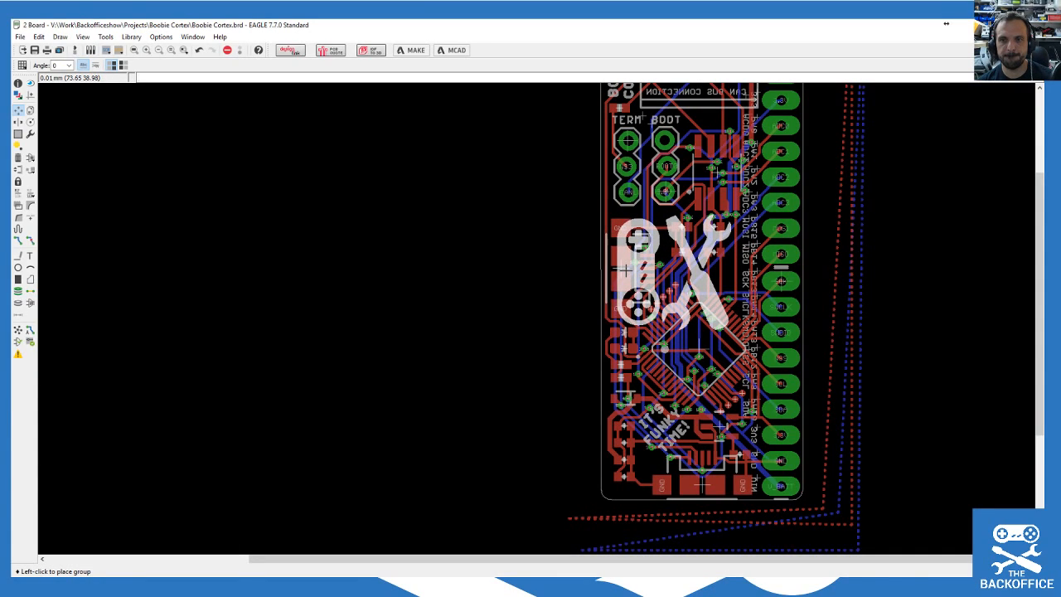
left_click(623, 267)
scroll(484, 241, "down", 3)
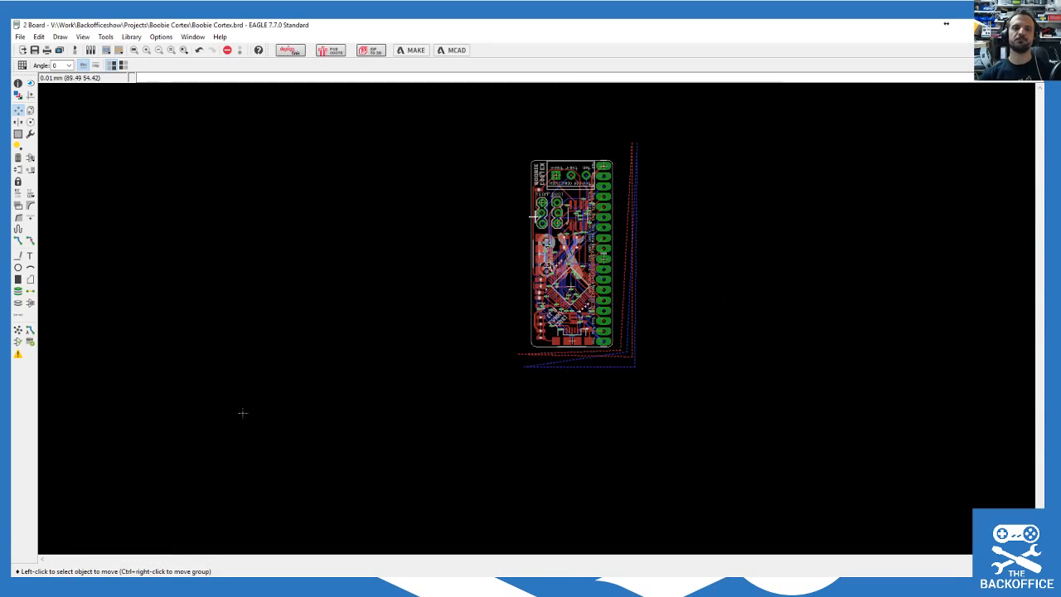
Step: Adjust the inner lower corner of the red GND polygon outline just outside the board's lower edge
scroll(581, 203, "up", 2)
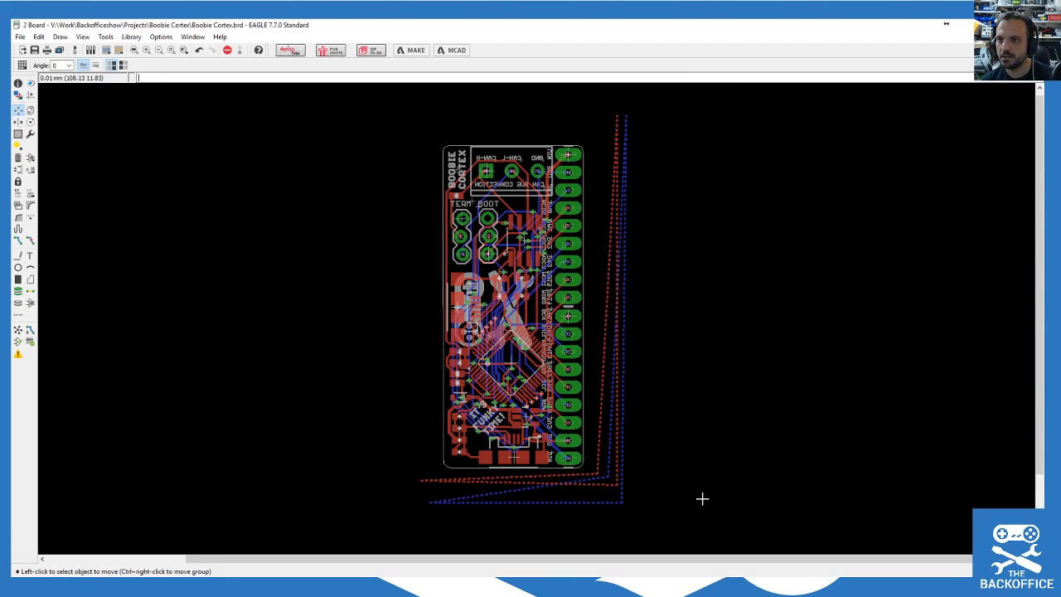
left_click(592, 468)
left_click(590, 461)
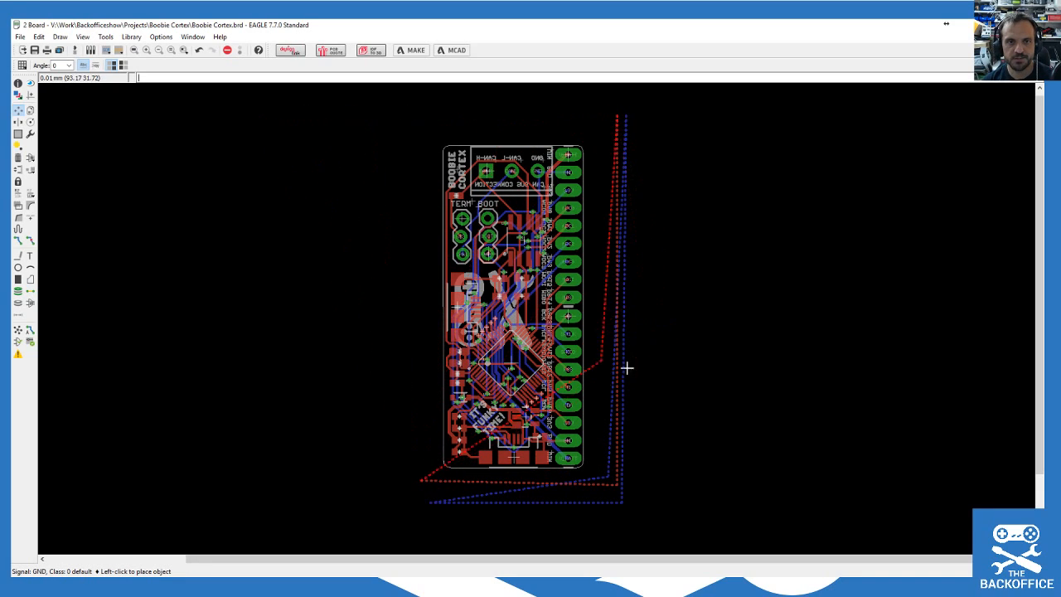
left_click(595, 479)
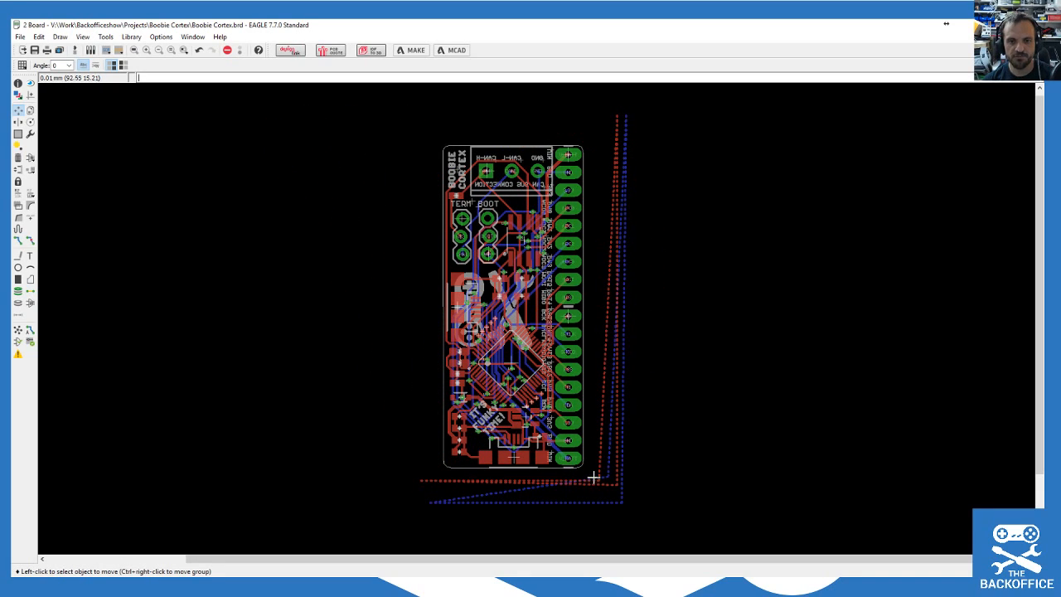
Step: Open the board's DRC error list and look through its entries
scroll(500, 373, "up", 3)
scroll(500, 373, "down", 1)
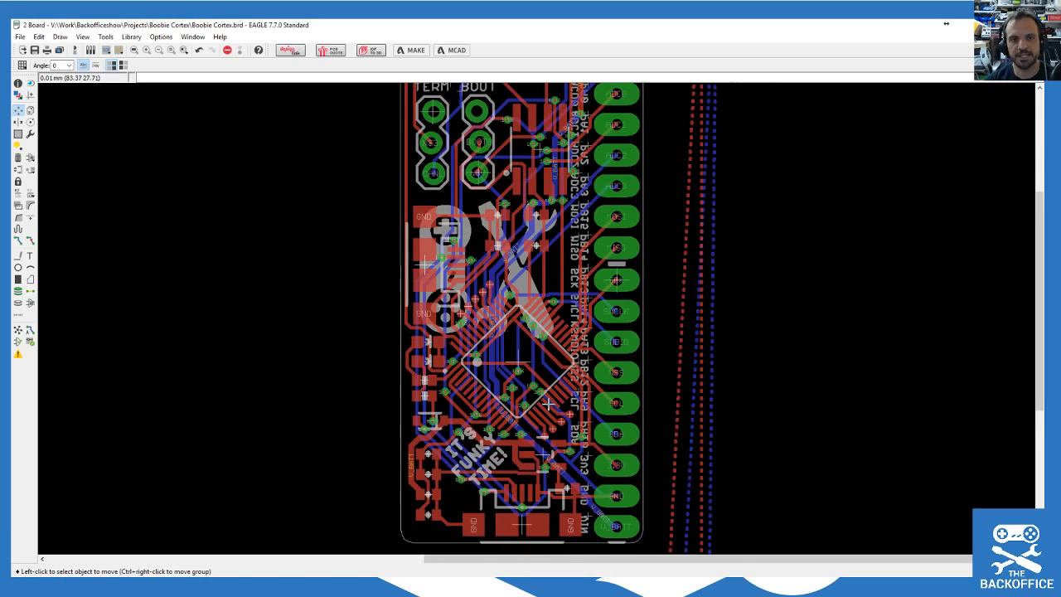
scroll(548, 404, "down", 1)
left_click(16, 355)
scroll(983, 498, "down", 10)
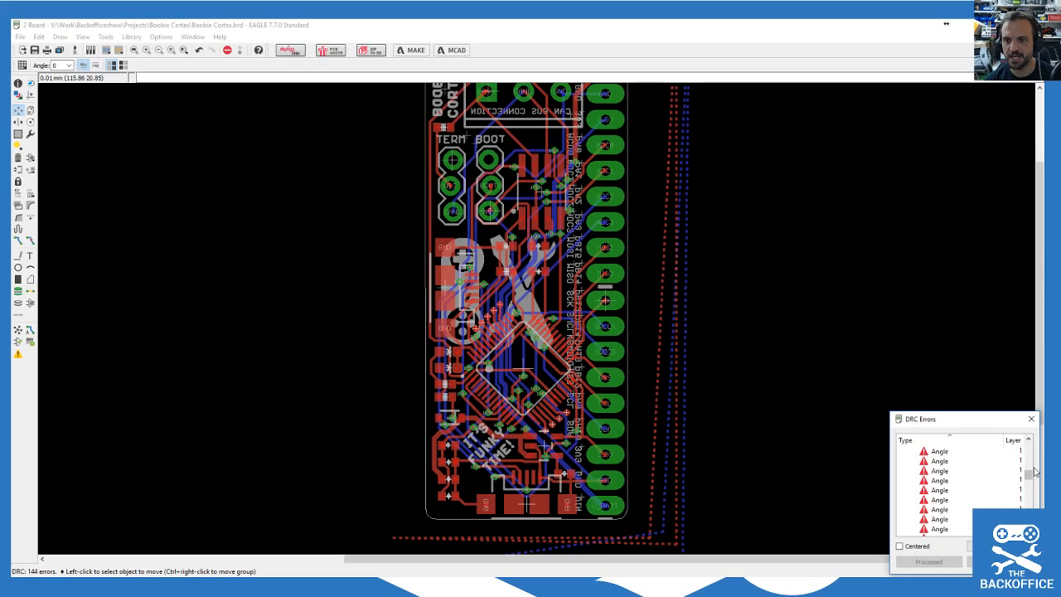
Step: Check several layer 16 angle errors in the DRC error list against the board and close the list
left_click_drag(1030, 490, 1030, 525)
left_click(940, 511)
left_click(940, 491)
left_click(940, 472)
left_click(1002, 546)
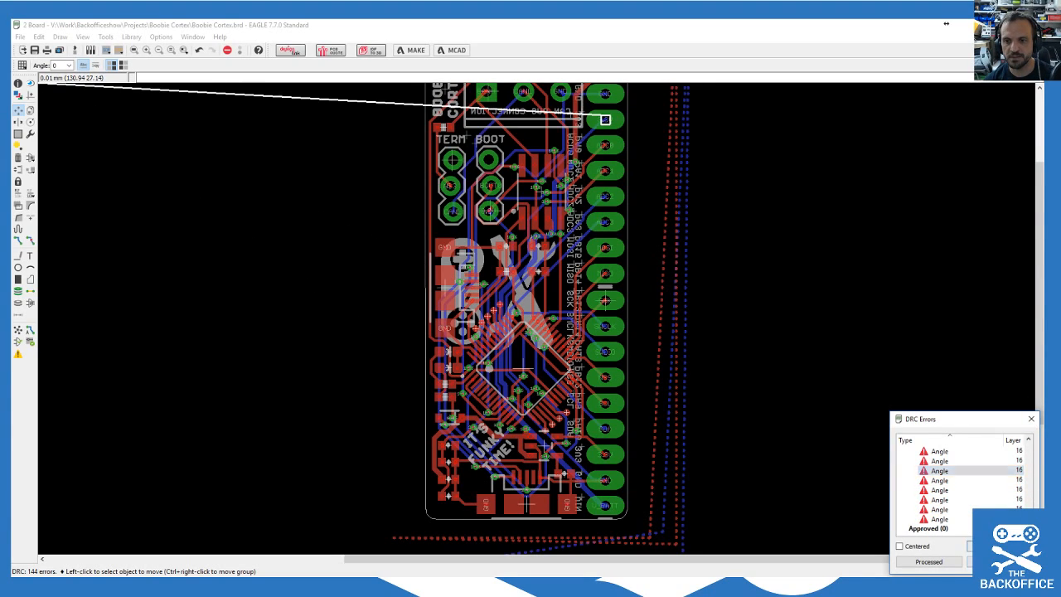
left_click(1030, 421)
left_click(1030, 421)
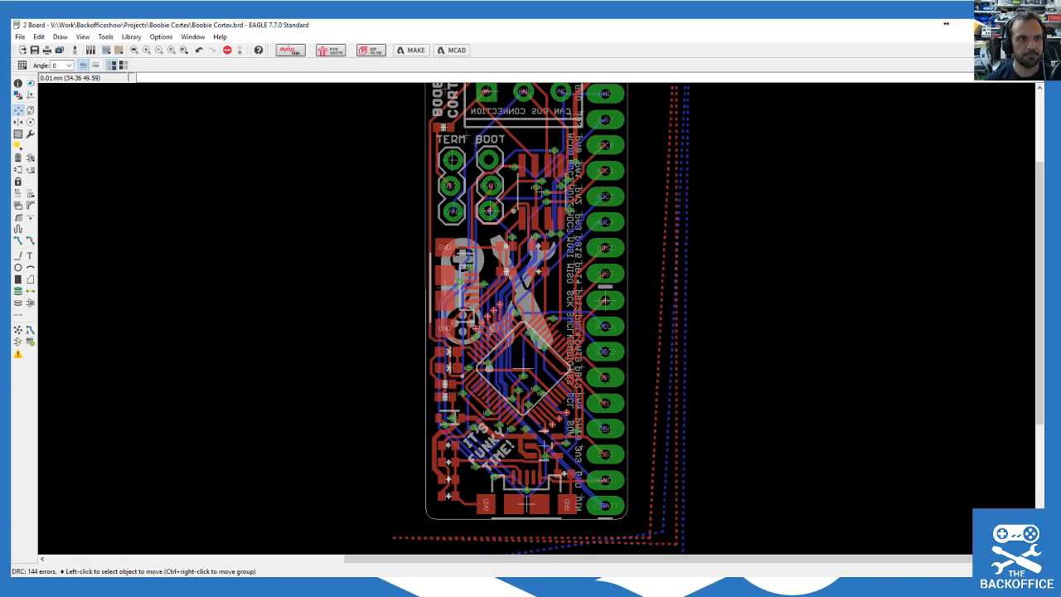
Step: Move the misplaced corner of the blue GND polygon outline outside the board's upper corner beside the BOOBIE CORTEX text
scroll(392, 311, "down", 3)
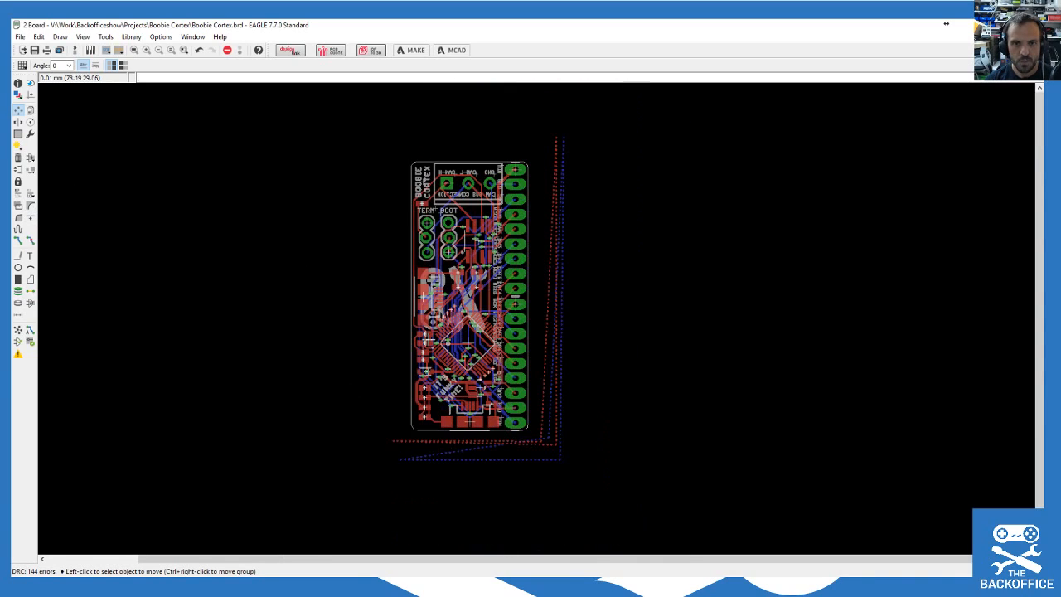
scroll(543, 445, "up", 1)
left_click(544, 440)
left_click(549, 433)
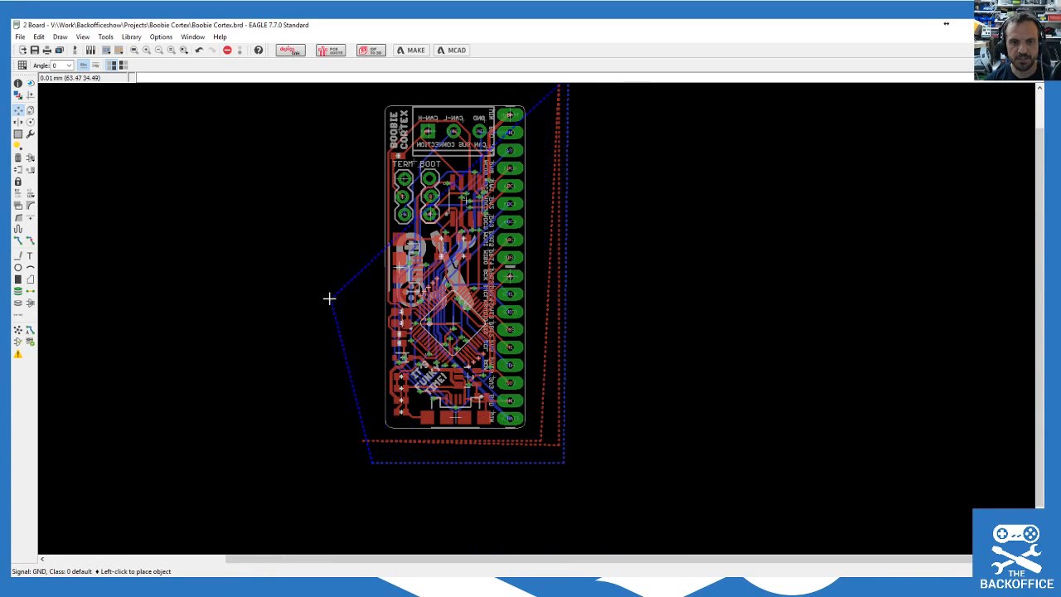
scroll(353, 207, "down", 2)
left_click(376, 184)
Step: Move the inner lower corner of the red GND polygon to its upper BOOBIE CORTEX side so the outline encloses the board
left_click(474, 396)
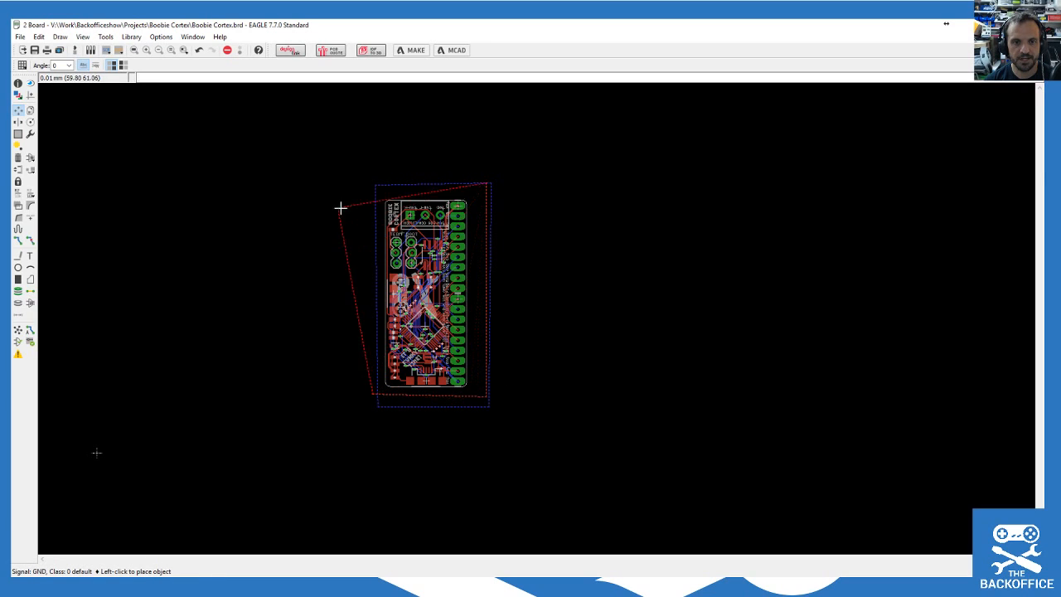
left_click(367, 169)
scroll(348, 356, "up", 4)
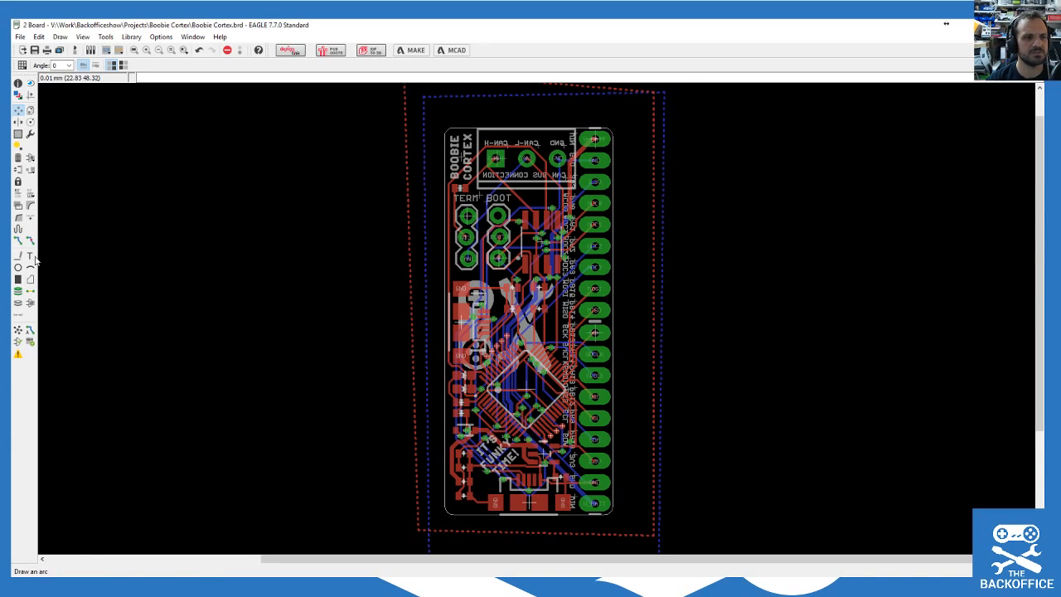
Step: Run the autorouter with High effort and automatic directions on both layers, and end the job with the completed TopRouter variant
left_click(30, 331)
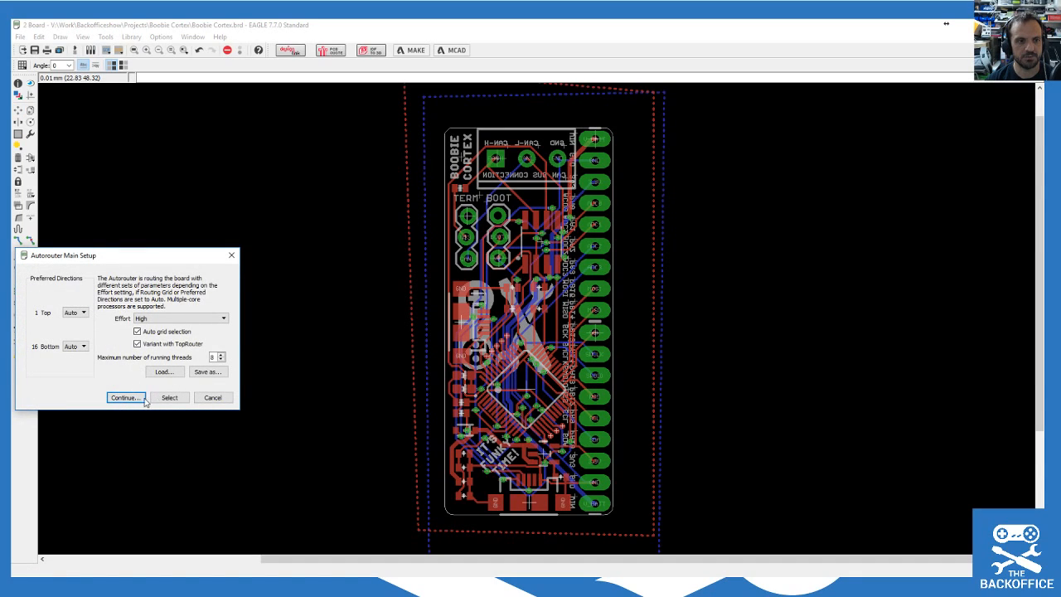
left_click(143, 399)
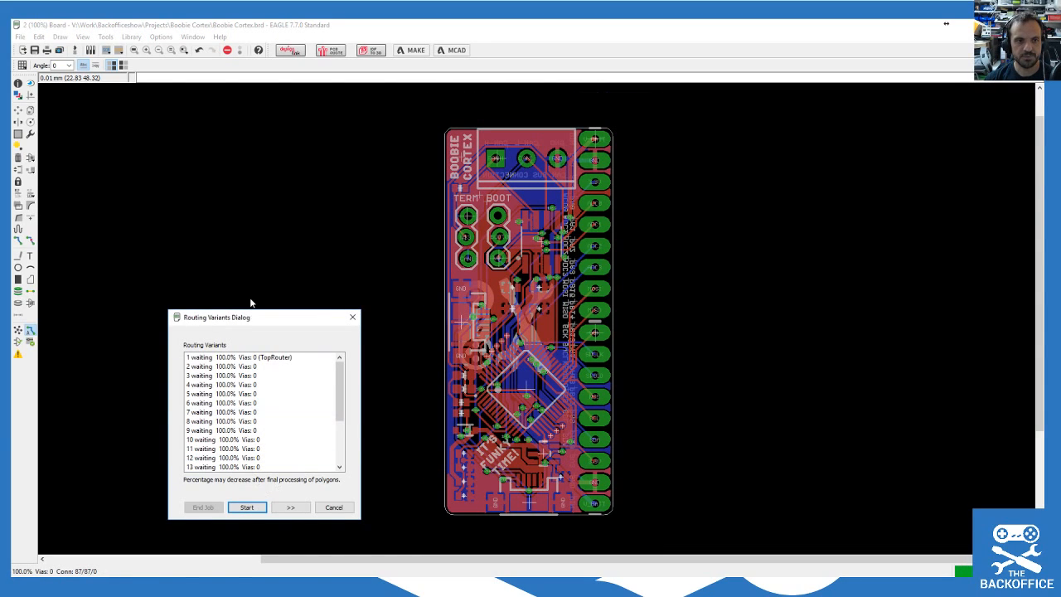
left_click(245, 508)
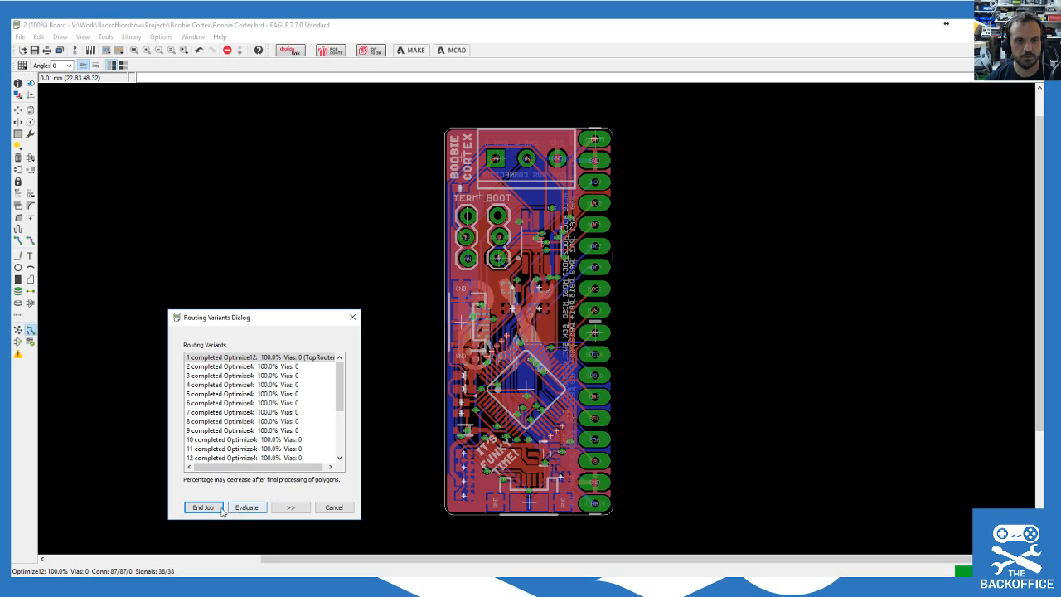
left_click(203, 506)
Step: Inspect the filled copper areas along the board and around the CAN bus connector
scroll(560, 145, "up", 3)
scroll(517, 178, "down", 4)
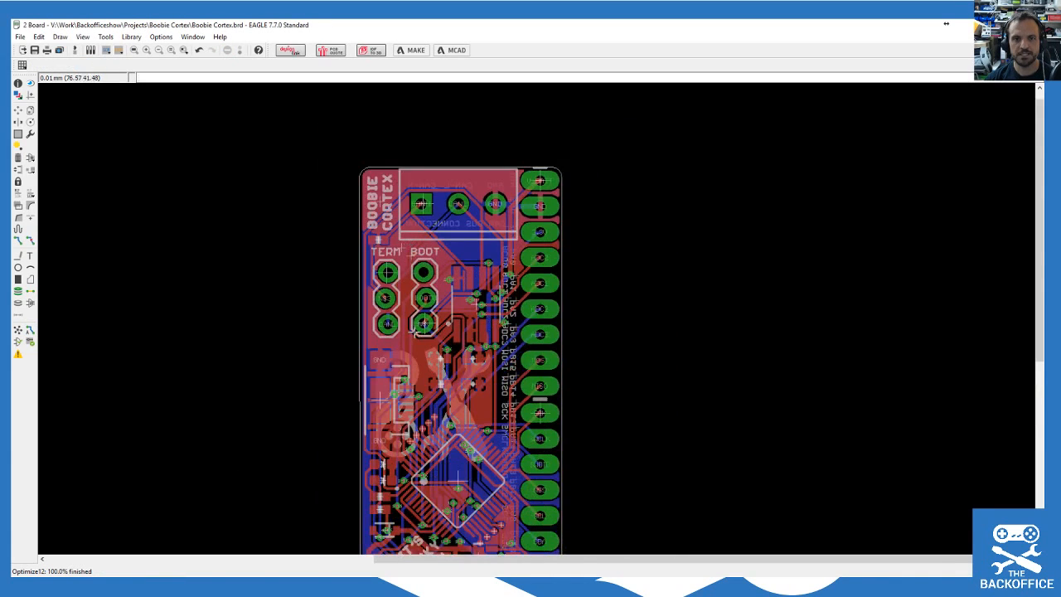
scroll(481, 389, "up", 4)
scroll(481, 390, "down", 1)
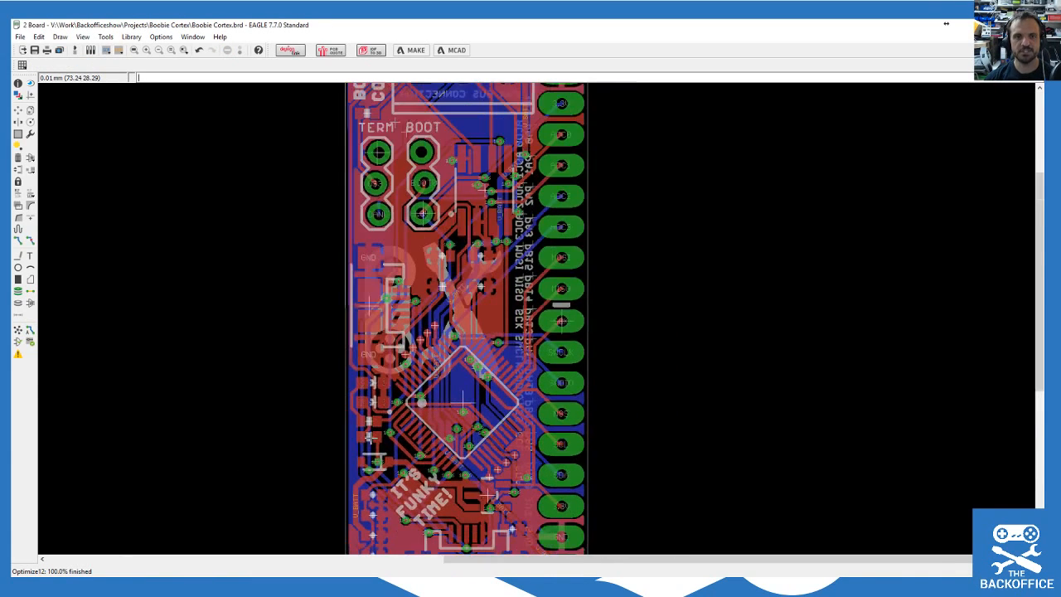
scroll(515, 267, "down", 2)
scroll(460, 222, "up", 5)
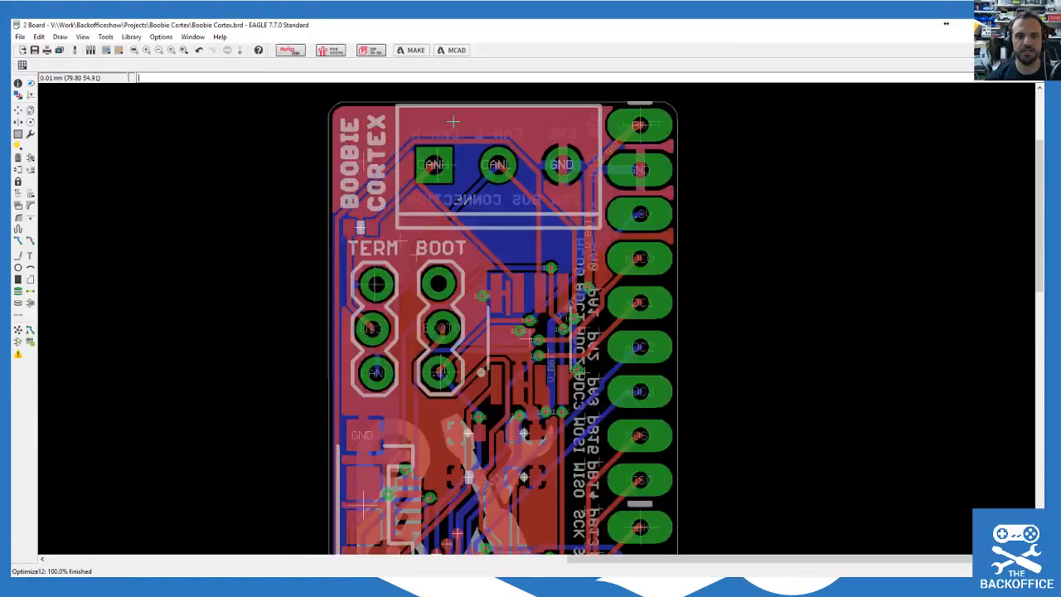
scroll(460, 223, "down", 1)
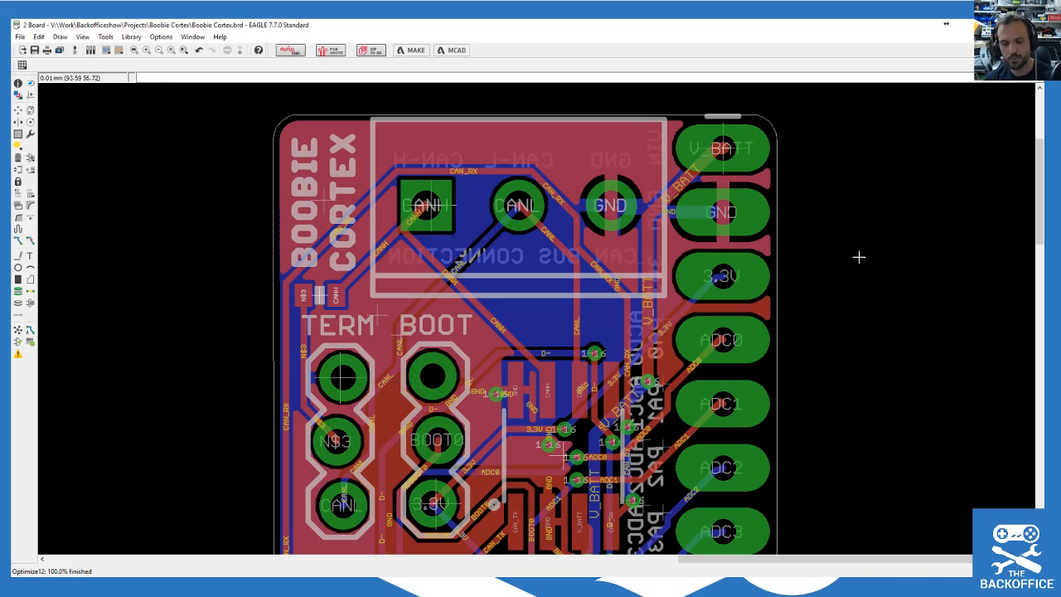
Step: Place a round 1-16 via with a 0.3 drill in the copper area between the BOOT label and the CANL trace
left_click(20, 293)
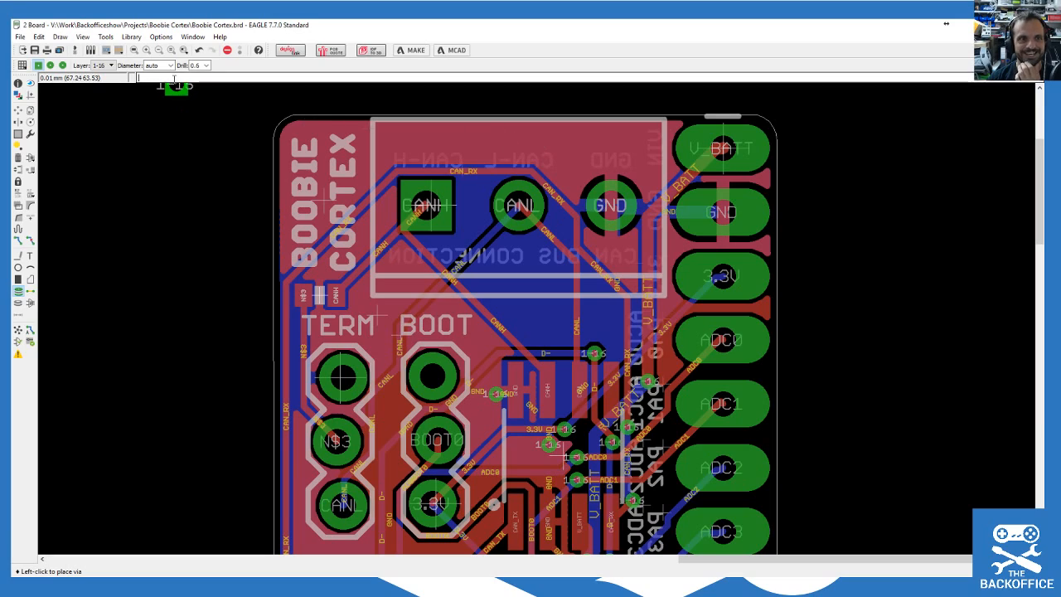
left_click(49, 65)
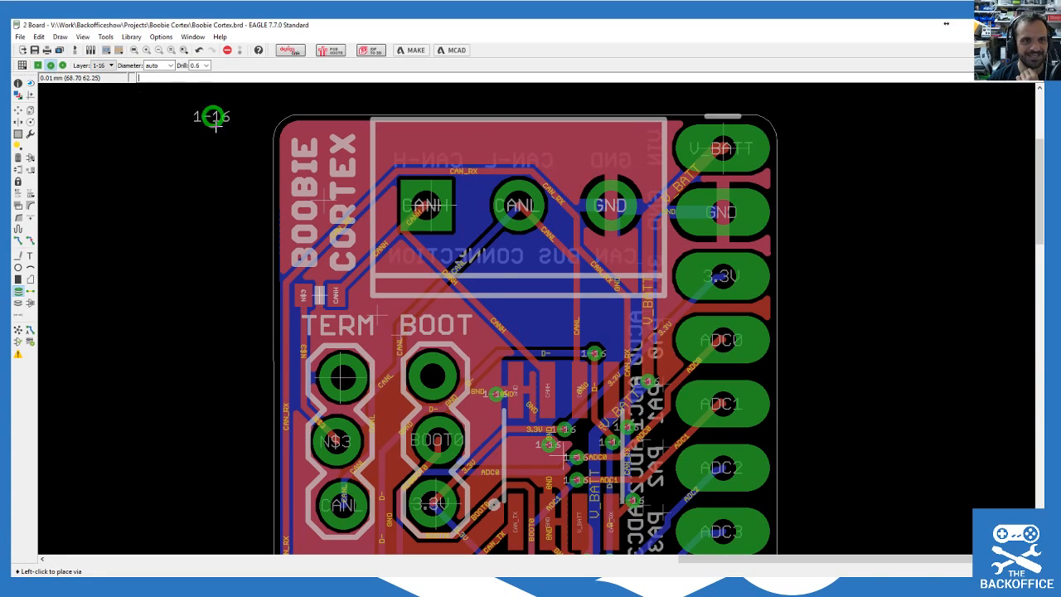
left_click(206, 66)
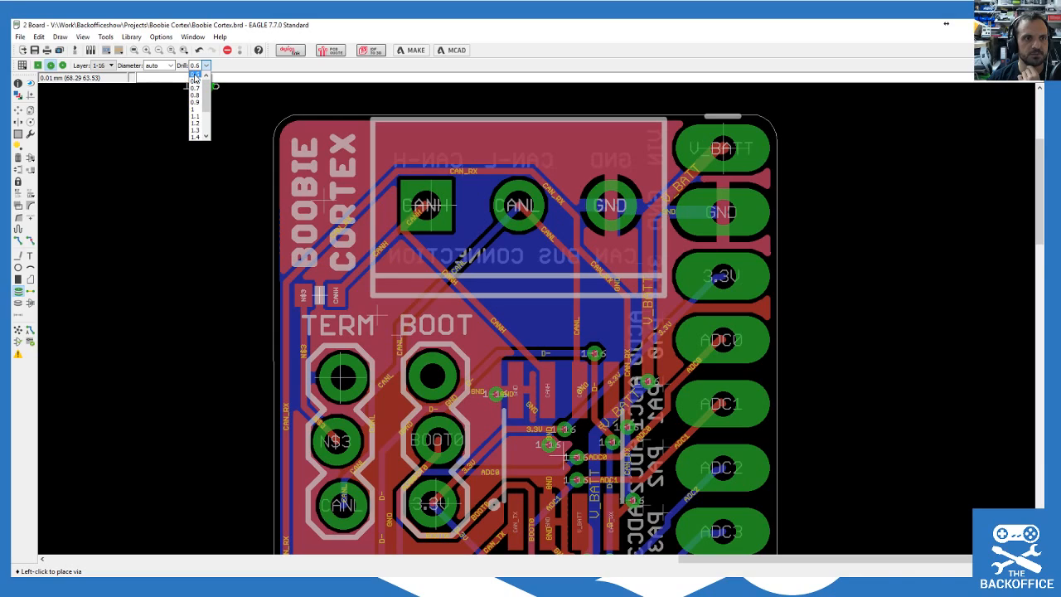
left_click(195, 74)
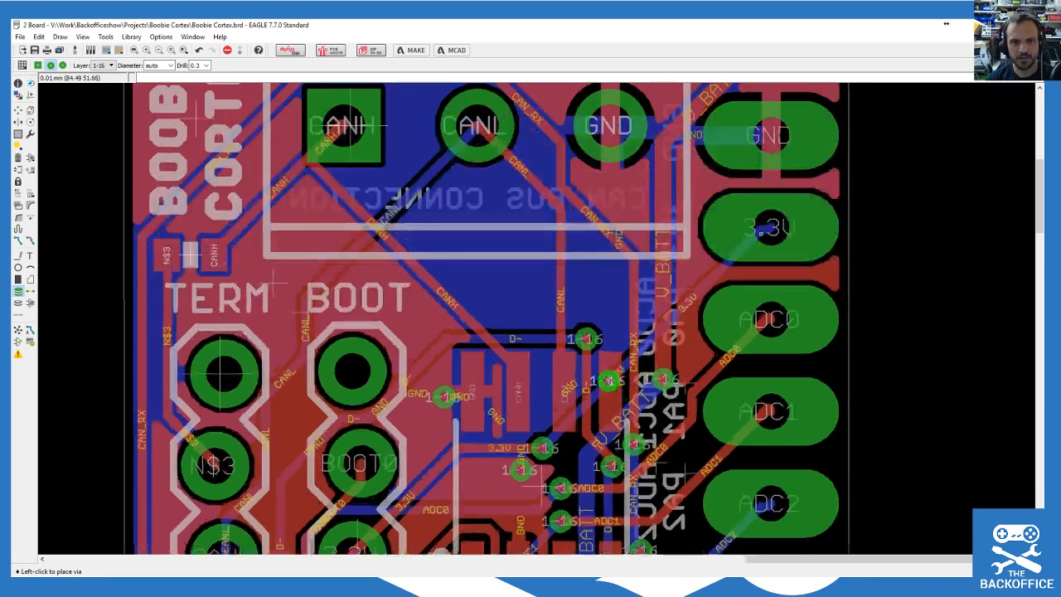
scroll(616, 388, "up", 1)
left_click(506, 280)
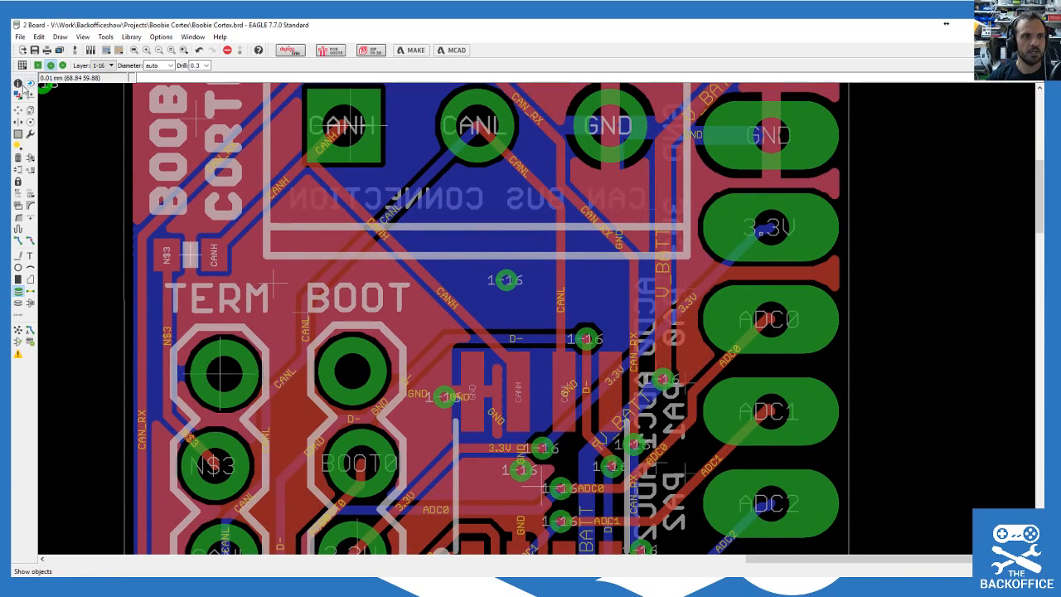
Step: Name the new via beside the BOOT label GND to connect it to the ground signal
left_click(19, 193)
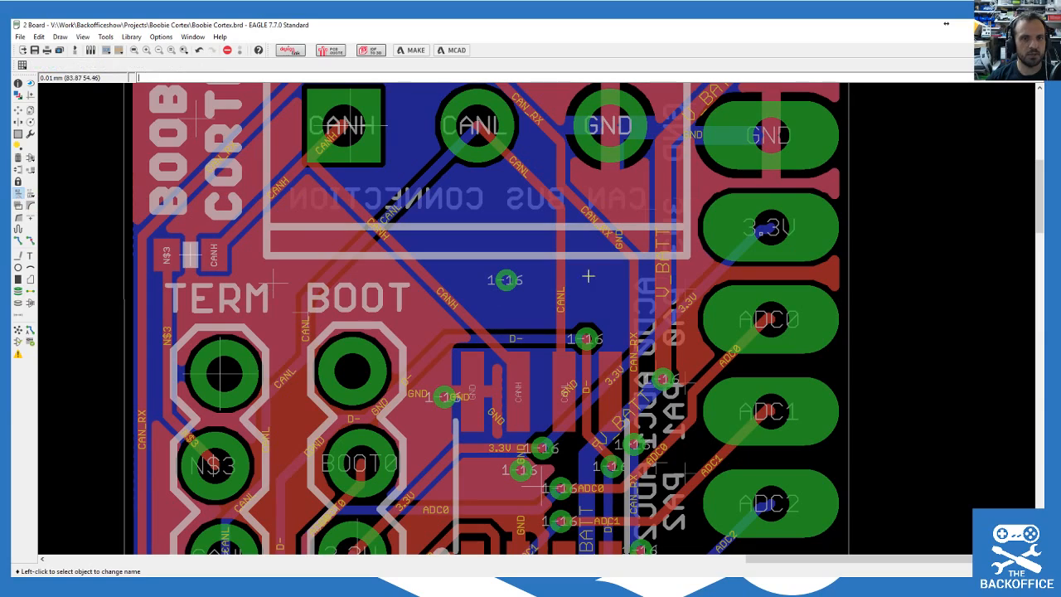
left_click(507, 281)
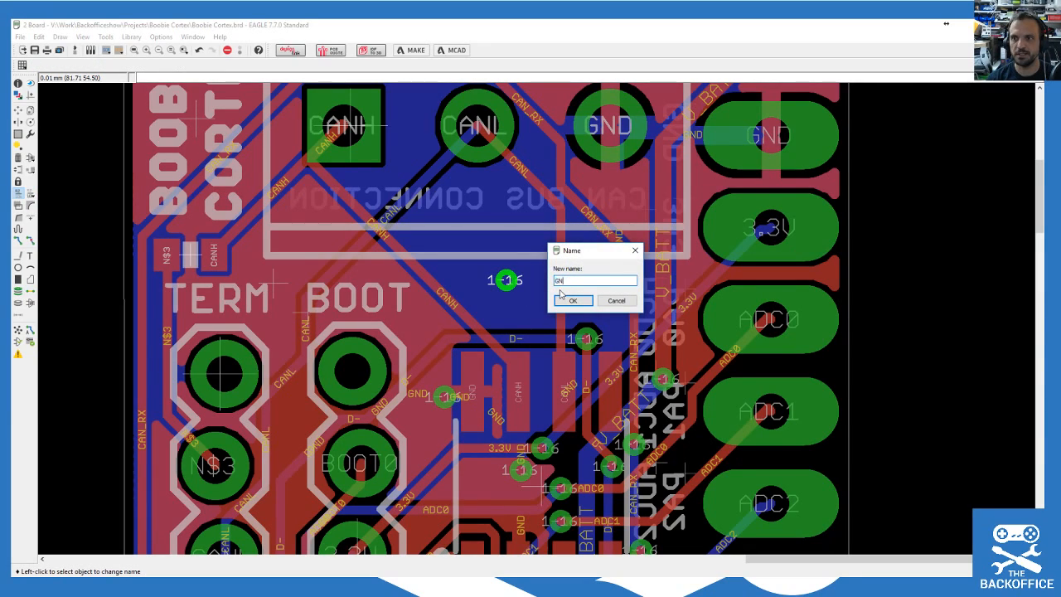
type("GND")
left_click(561, 296)
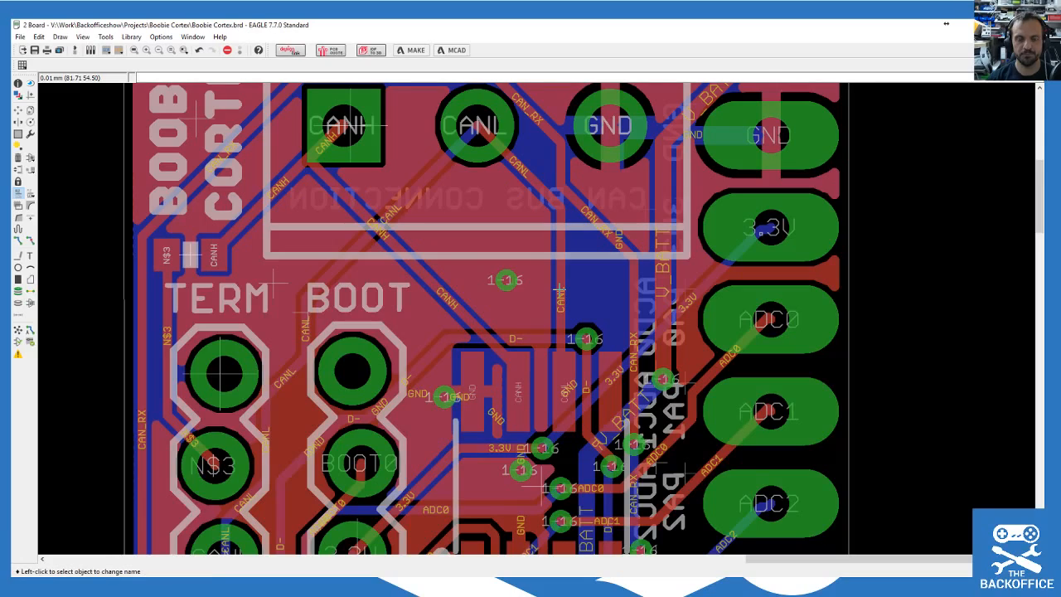
Step: Copy the GND via into the blue copper area across the CANL trace, just above the D- via
left_click(18, 109)
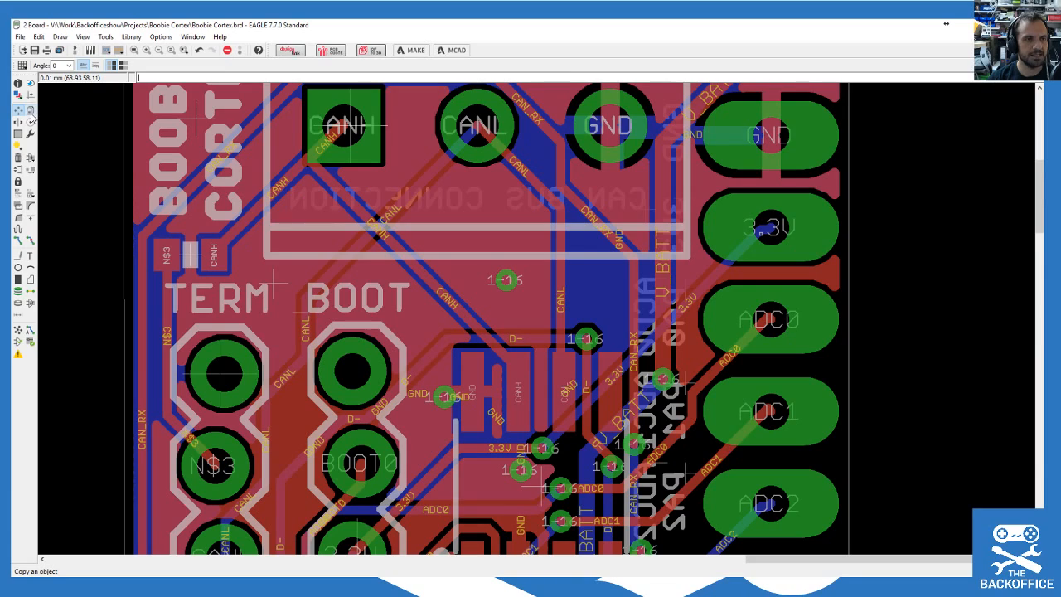
left_click(31, 113)
left_click(505, 281)
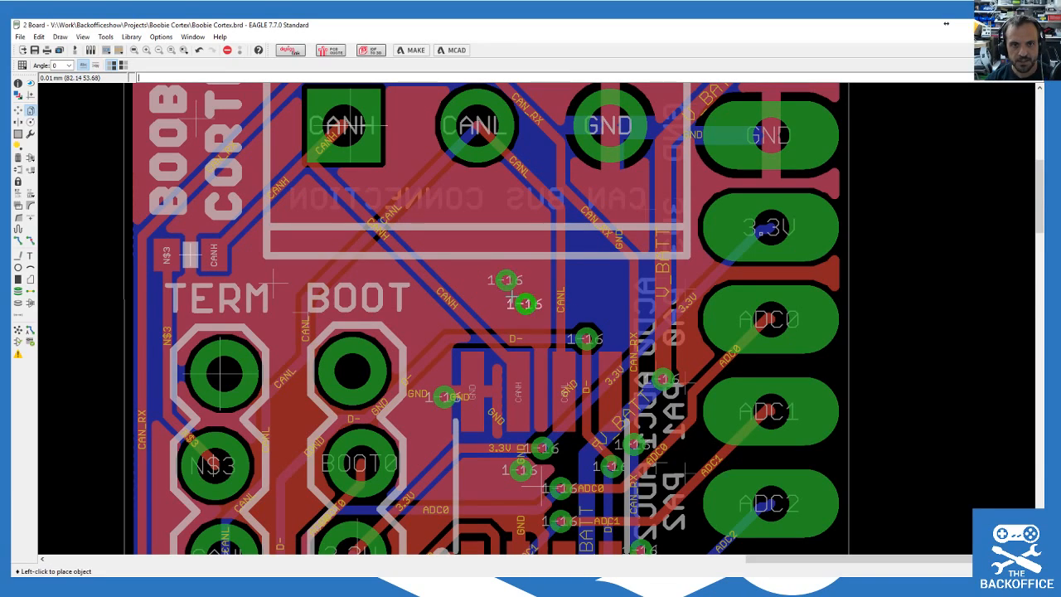
left_click(590, 285)
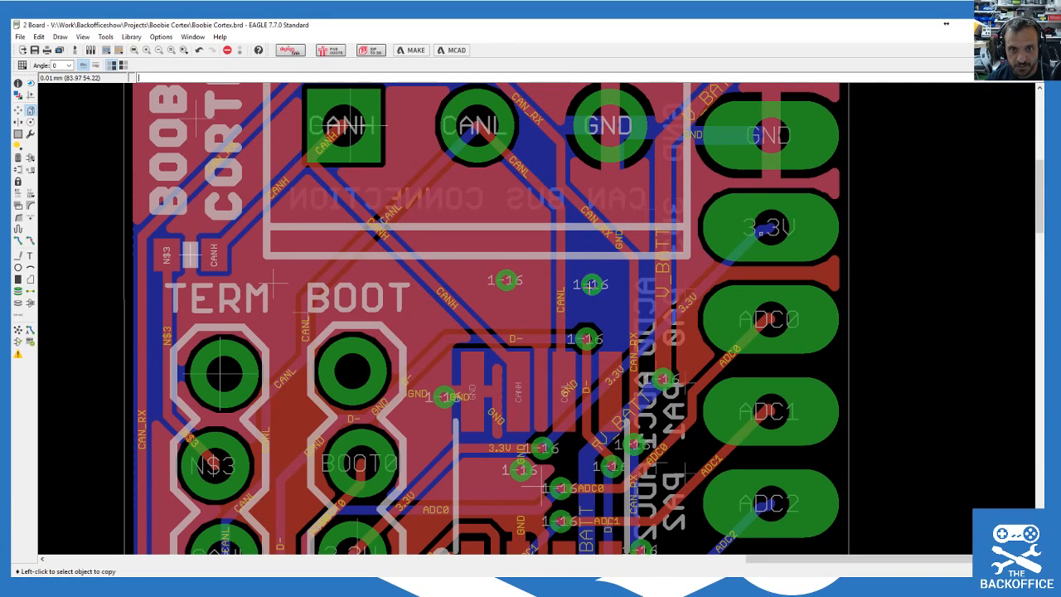
Step: Copy the ground via below the CAN connector and place the copy inside the connector outline, above the gap between the CANL and GND pads
left_click(590, 285)
scroll(550, 299, "down", 4)
scroll(530, 274, "up", 3)
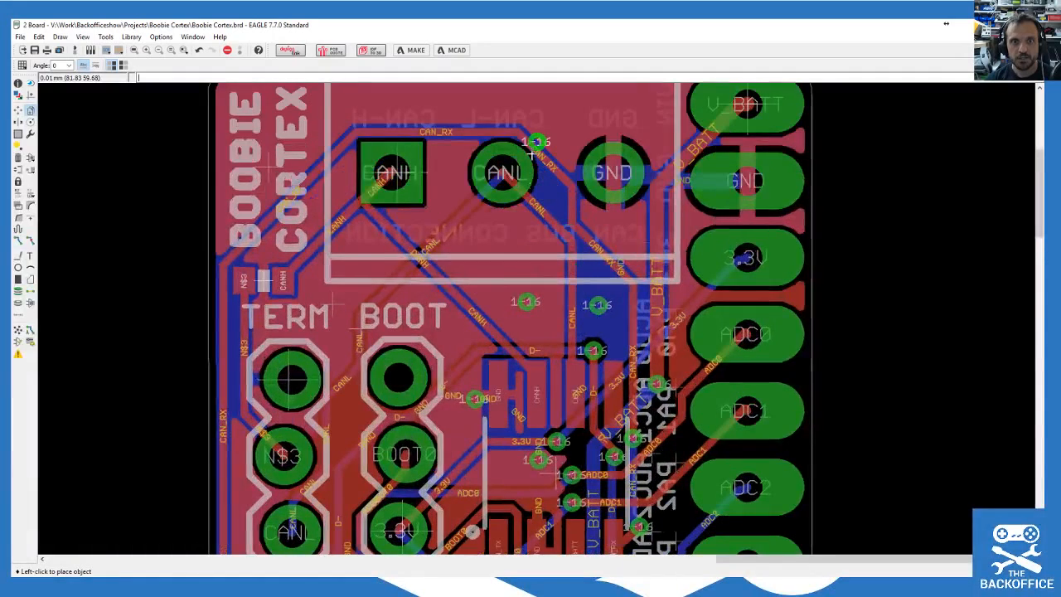
scroll(580, 149, "down", 3)
scroll(584, 150, "up", 3)
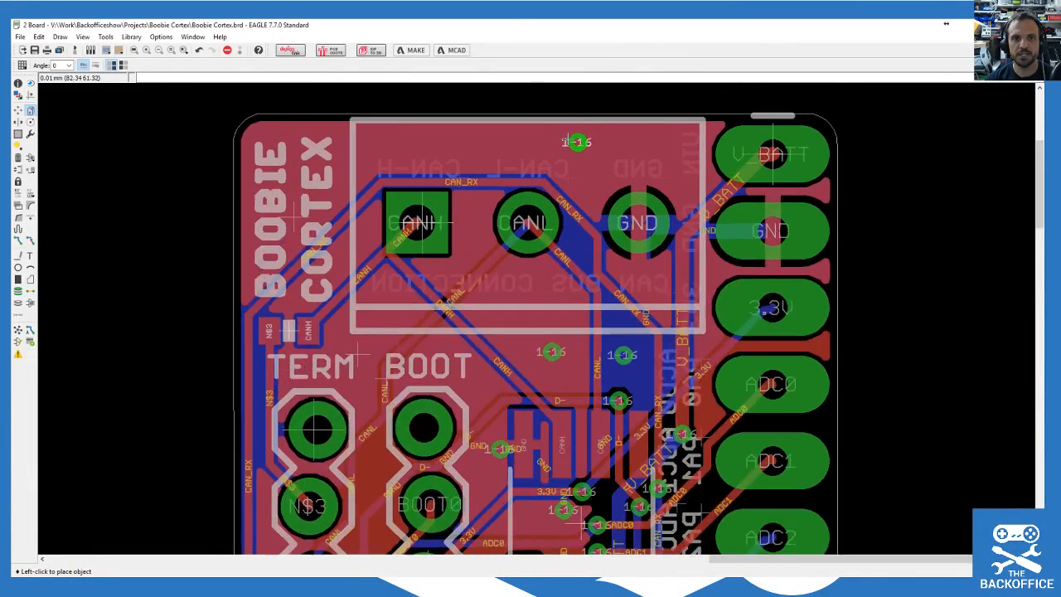
left_click(593, 149)
left_click(594, 150)
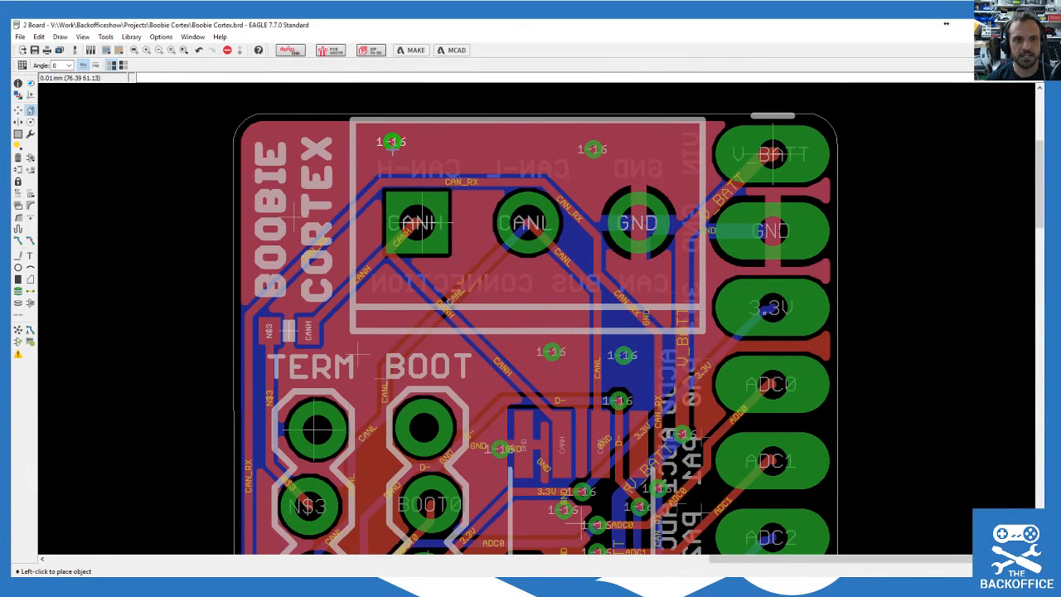
Step: Place via copies in the CAN connector's upper-left corner, beside the CORTEX text, between the CANH and CANL pads, and at the outline's lower-left corner
left_click(370, 149)
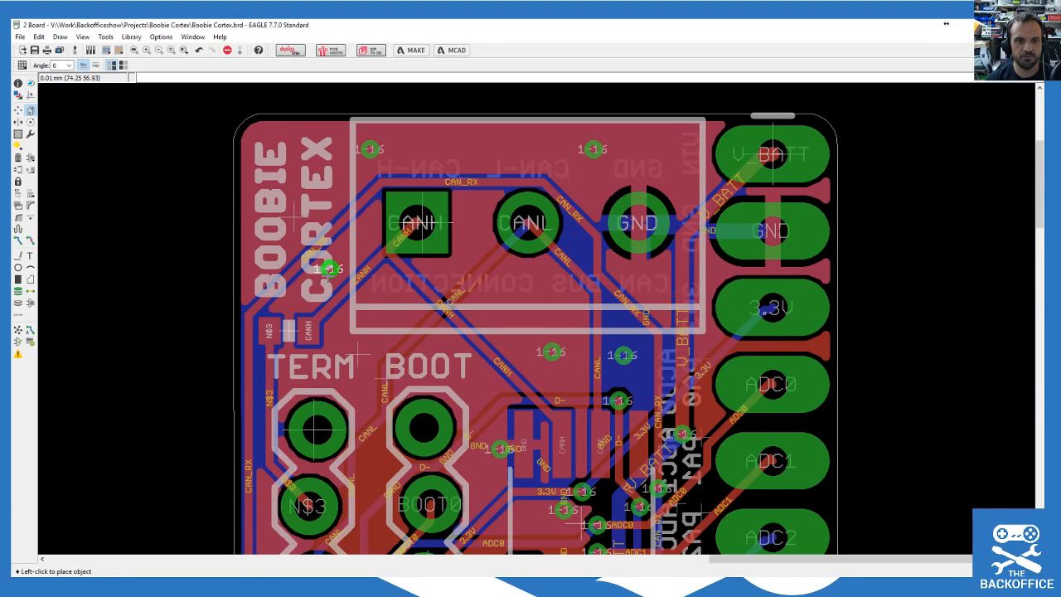
left_click(346, 254)
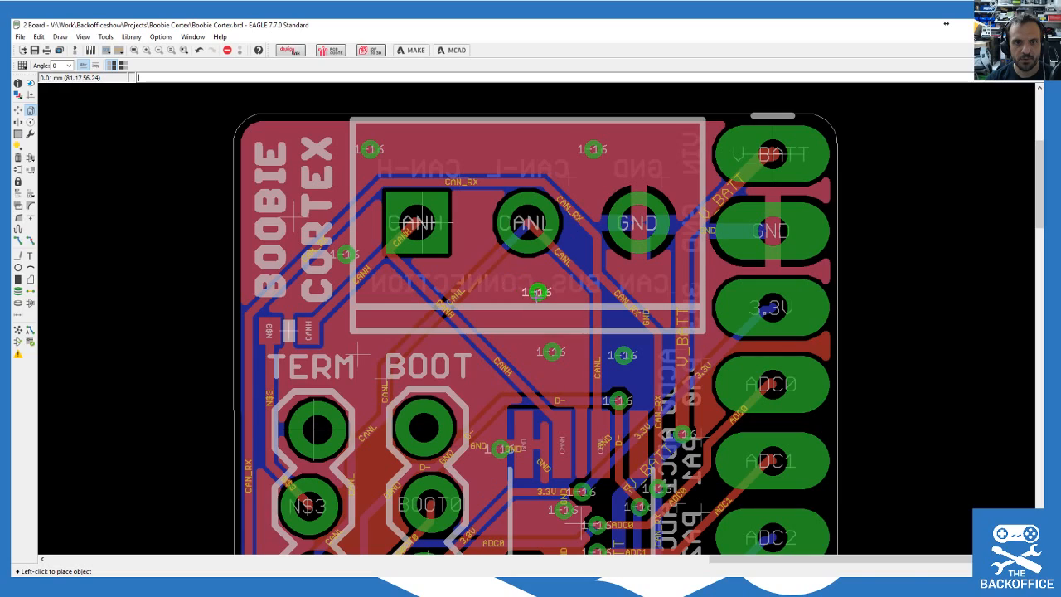
left_click(471, 225)
left_click(372, 326)
left_click(374, 329)
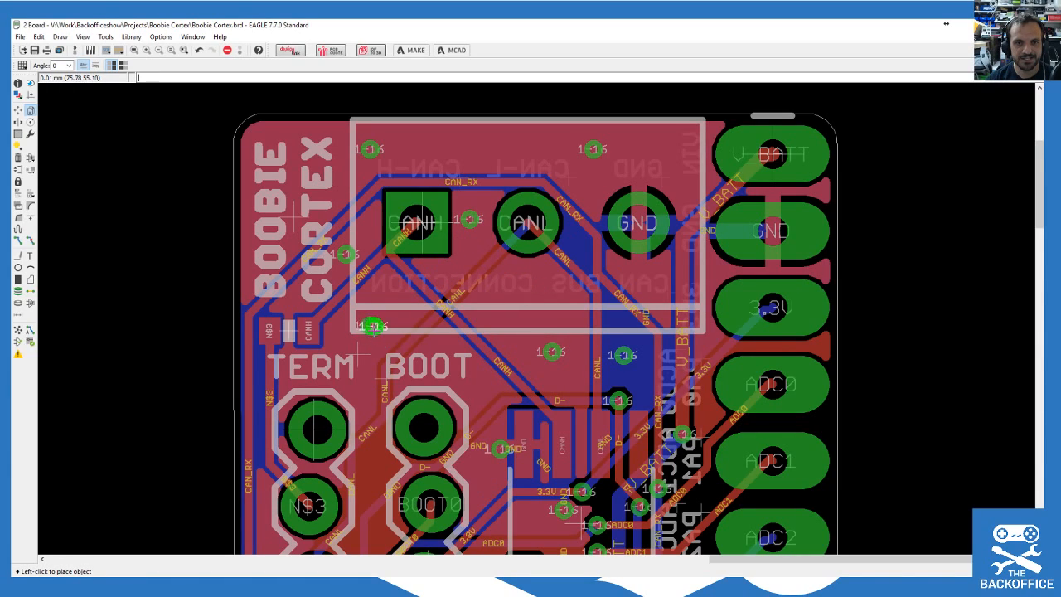
Step: Place another ground via copy just below the CAN connector's GND pad
scroll(302, 218, "down", 3)
scroll(365, 332, "up", 1)
scroll(522, 216, "up", 1)
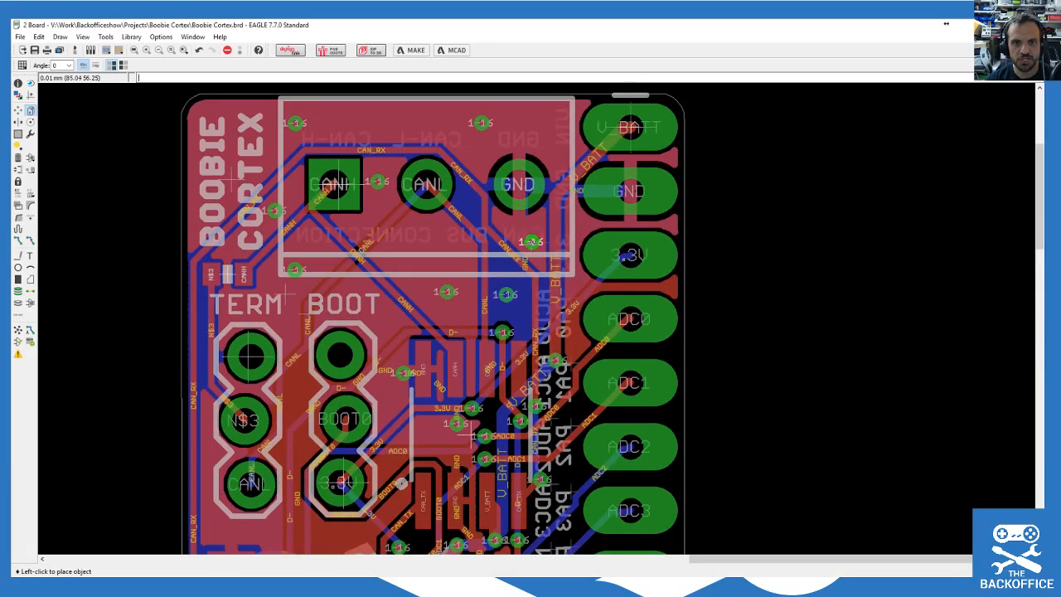
scroll(522, 235, "up", 2)
left_click(525, 231)
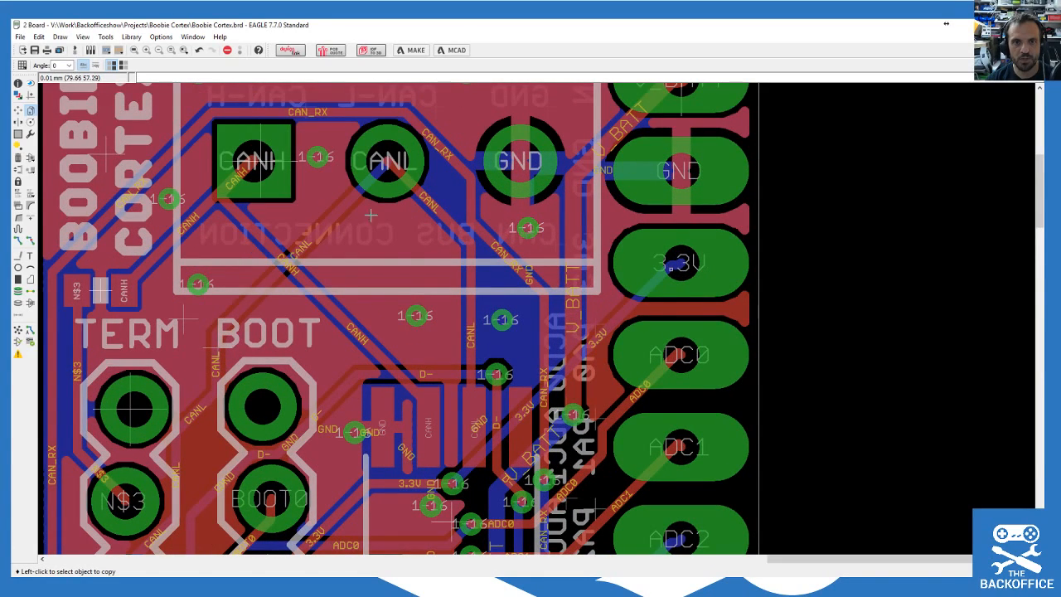
Step: Check the board's routing completion in the autorouter's routing variants, leaving without starting a job
scroll(169, 332, "down", 1)
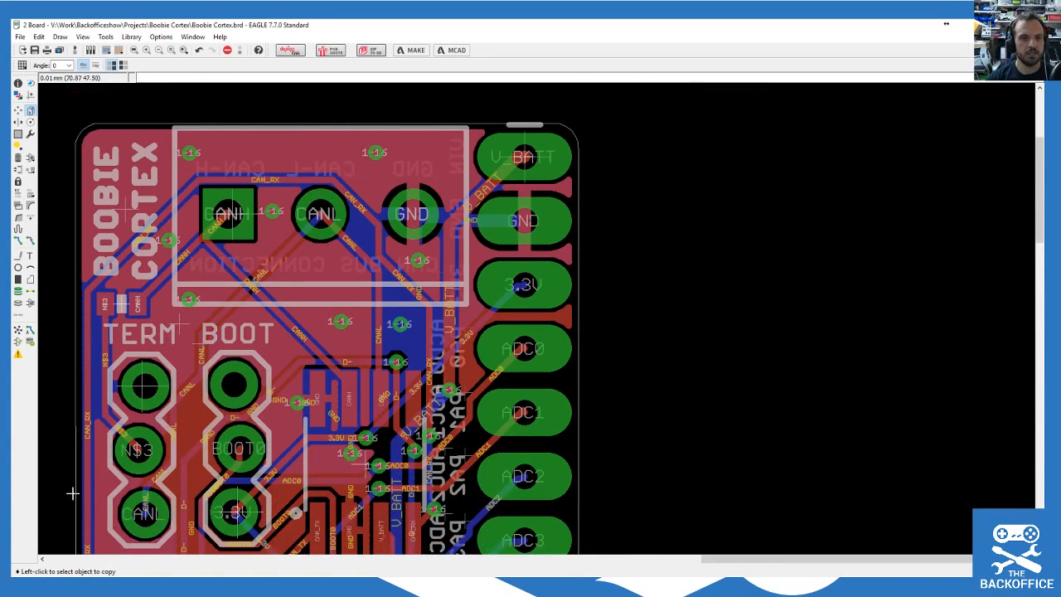
left_click(30, 331)
left_click(125, 398)
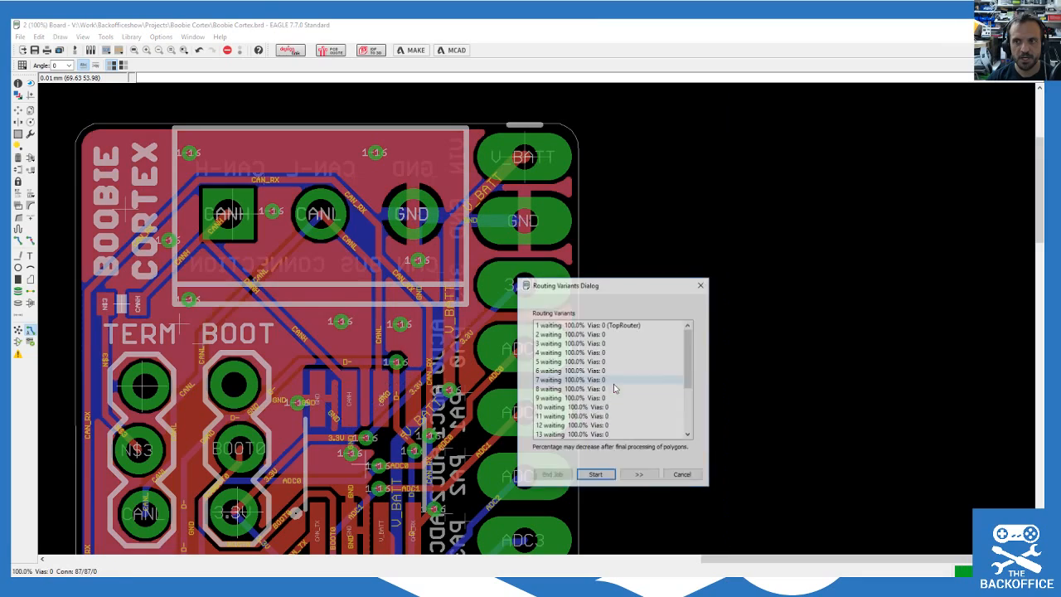
left_click(682, 475)
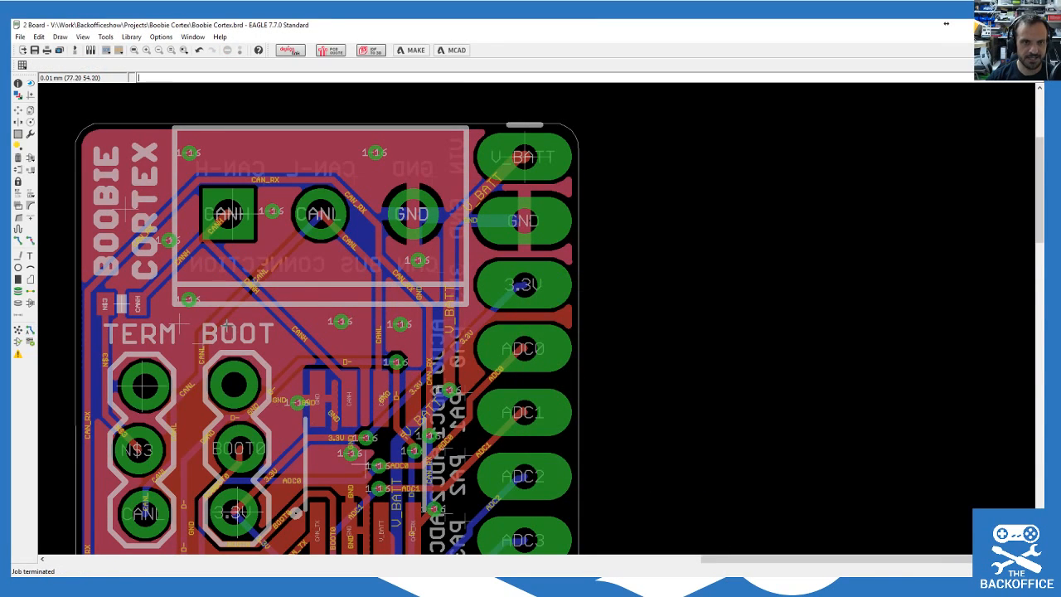
scroll(257, 407, "down", 1)
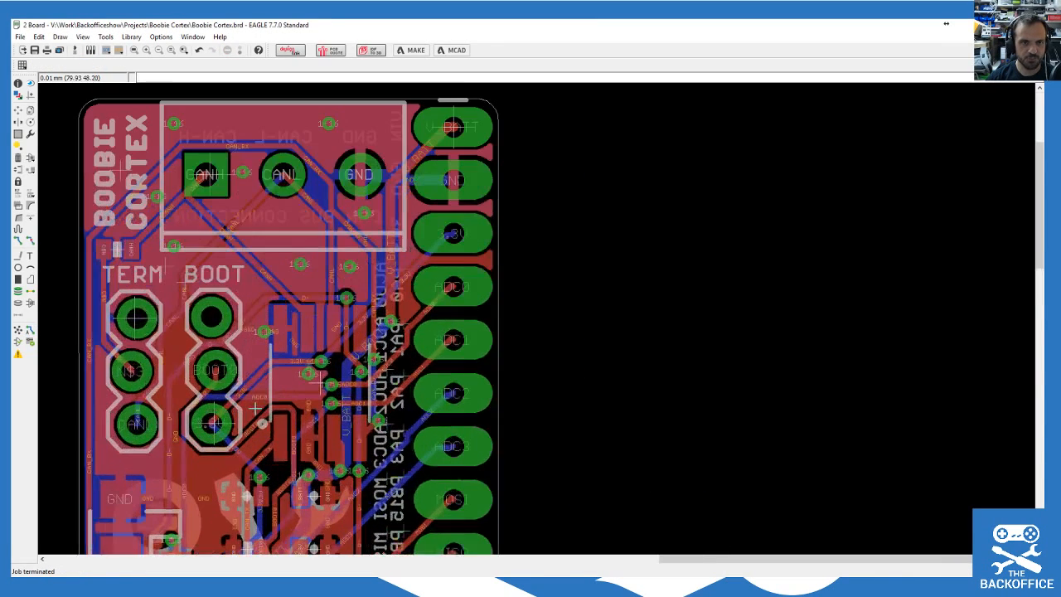
Step: Copy a ground via to the pour below the BOOT header and to the area just below the TERM header's CANL pad
left_click(31, 113)
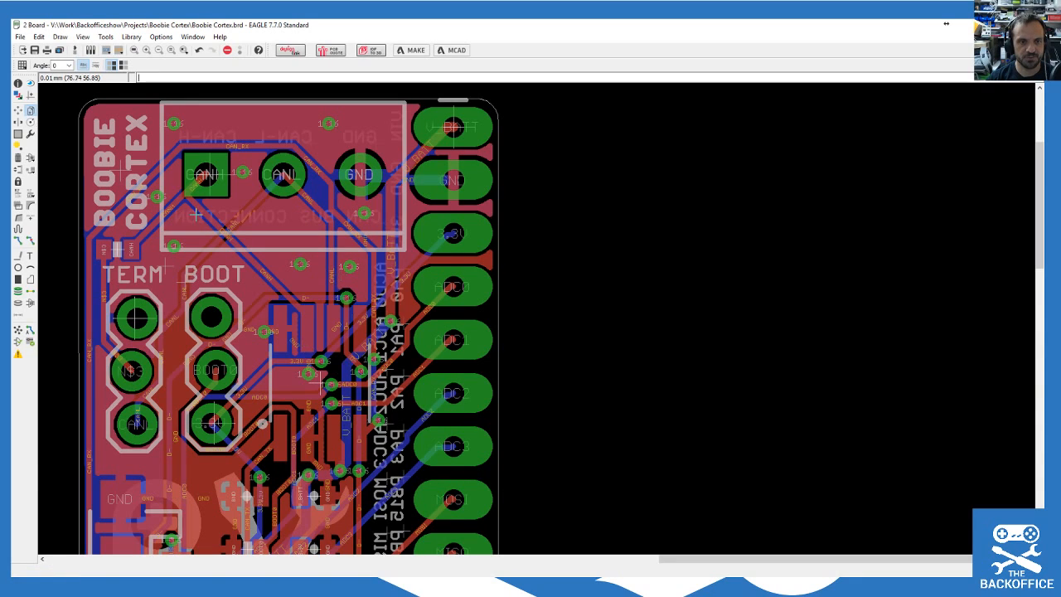
scroll(166, 166, "down", 1)
scroll(242, 240, "up", 1)
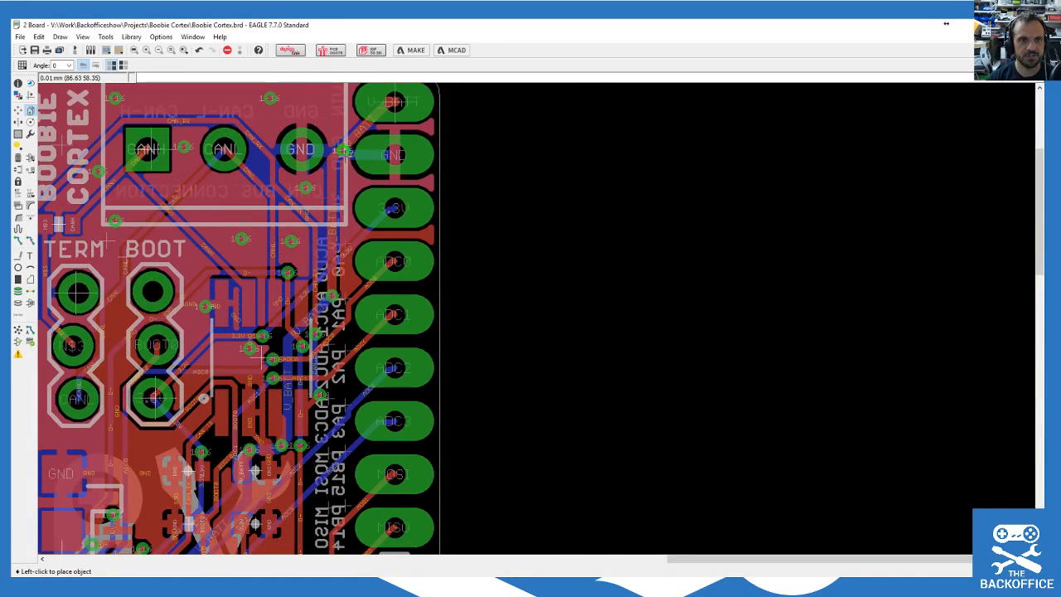
scroll(342, 154, "down", 4)
scroll(270, 483, "up", 2)
scroll(318, 455, "down", 1)
scroll(325, 373, "up", 5)
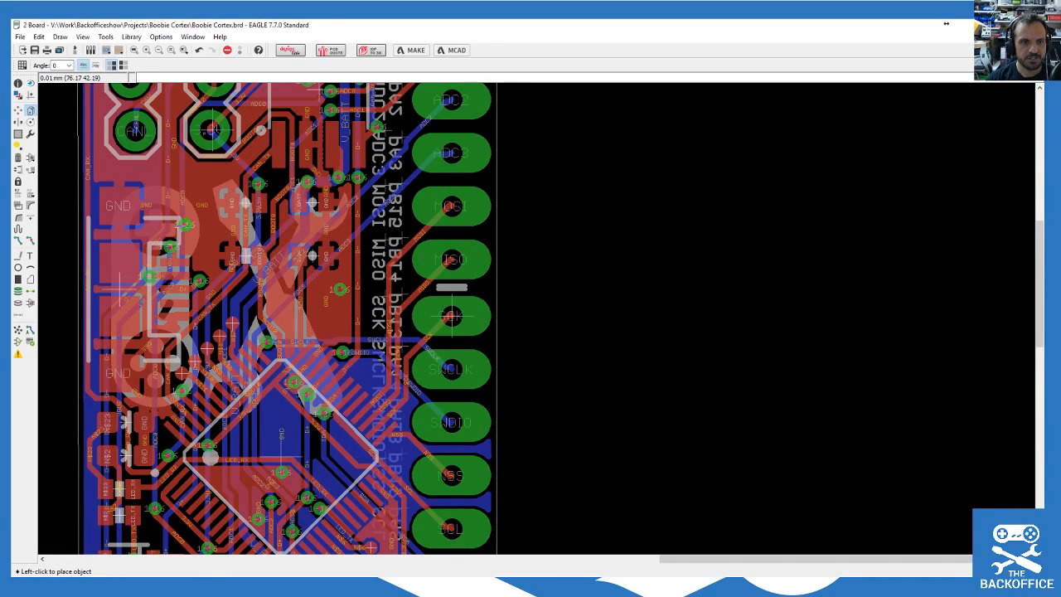
left_click(209, 230)
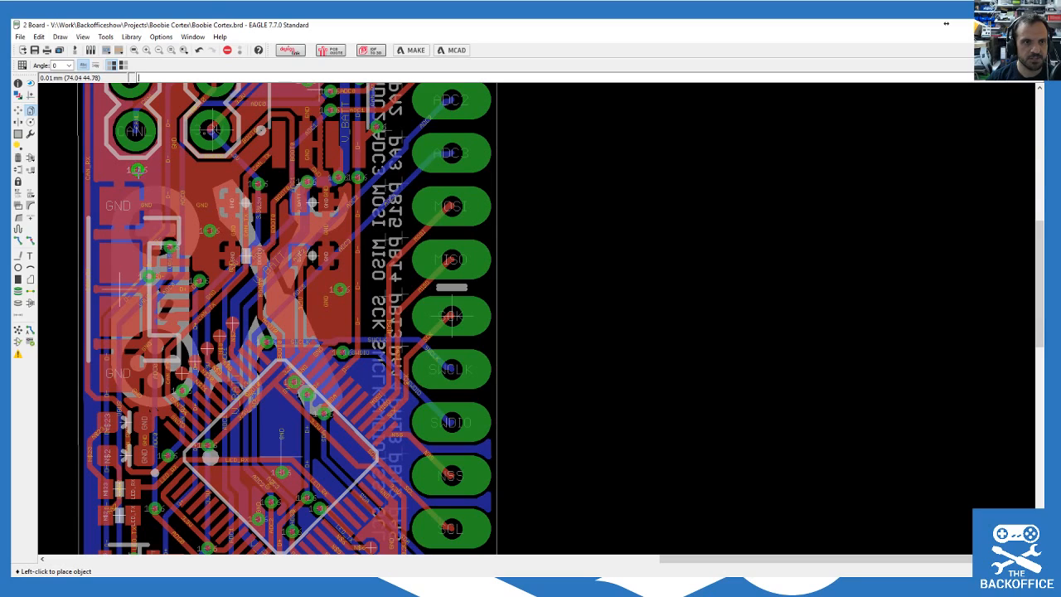
left_click(128, 170)
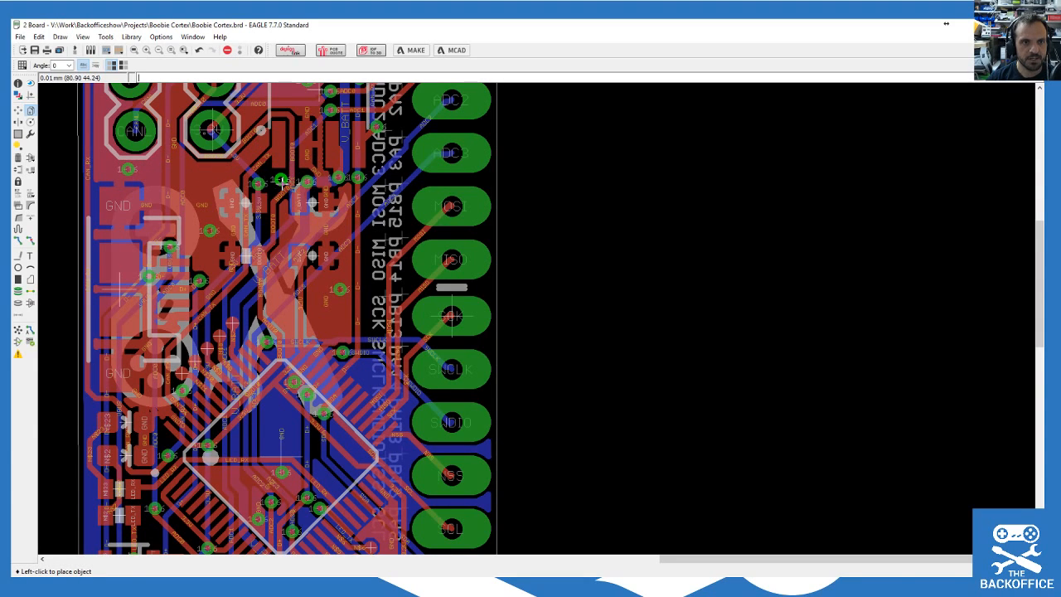
Step: Place via copies in the ground area inside the upper half of the microcontroller outline and outside its upper-right side near SWDIO
scroll(282, 182, "up", 3)
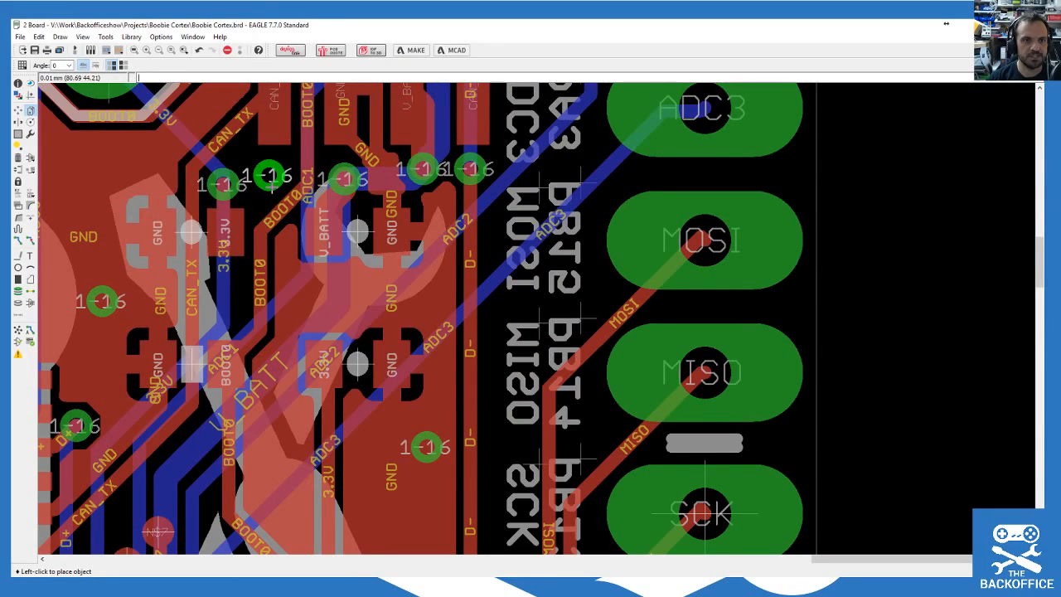
scroll(249, 249, "down", 3)
scroll(257, 466, "down", 2)
scroll(263, 469, "up", 3)
left_click(237, 371)
scroll(225, 207, "down", 3)
left_click(232, 300)
scroll(315, 231, "up", 2)
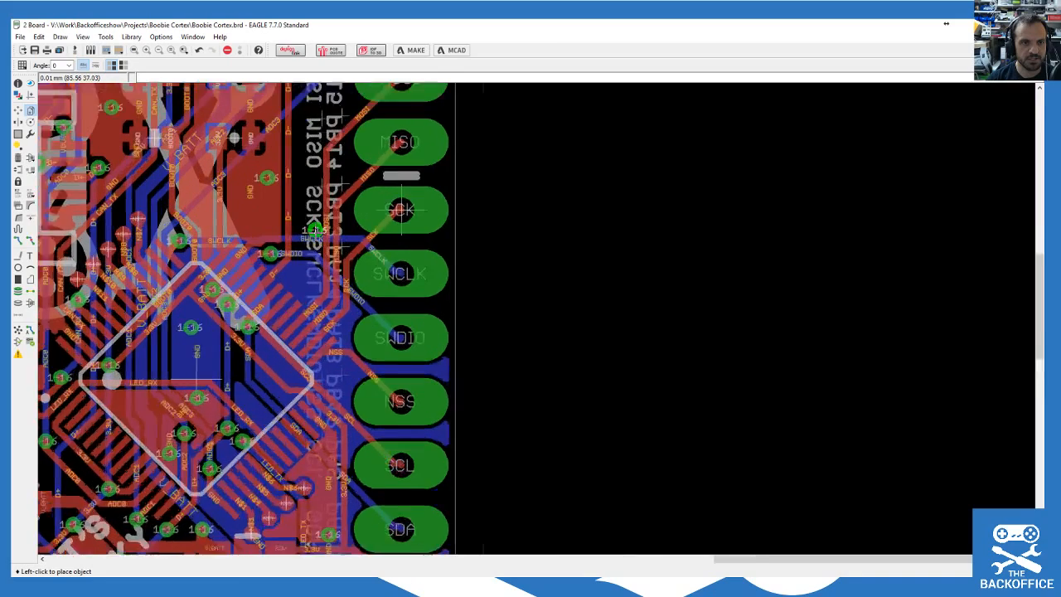
scroll(315, 231, "up", 1)
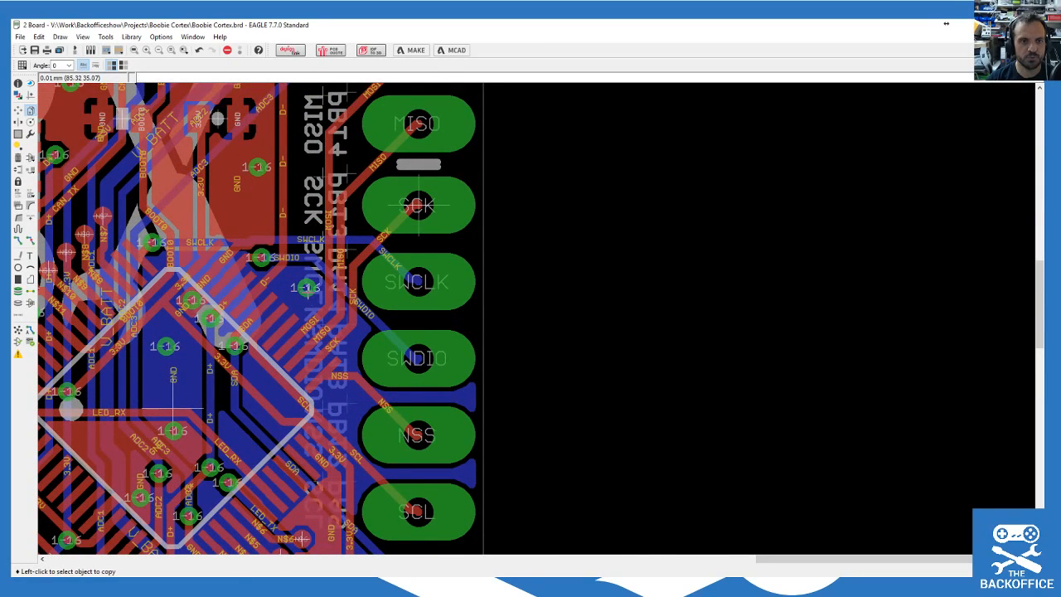
Step: Place a ground via copy in the pour to the left of the lower 3.3V edge pad
scroll(278, 273, "down", 2)
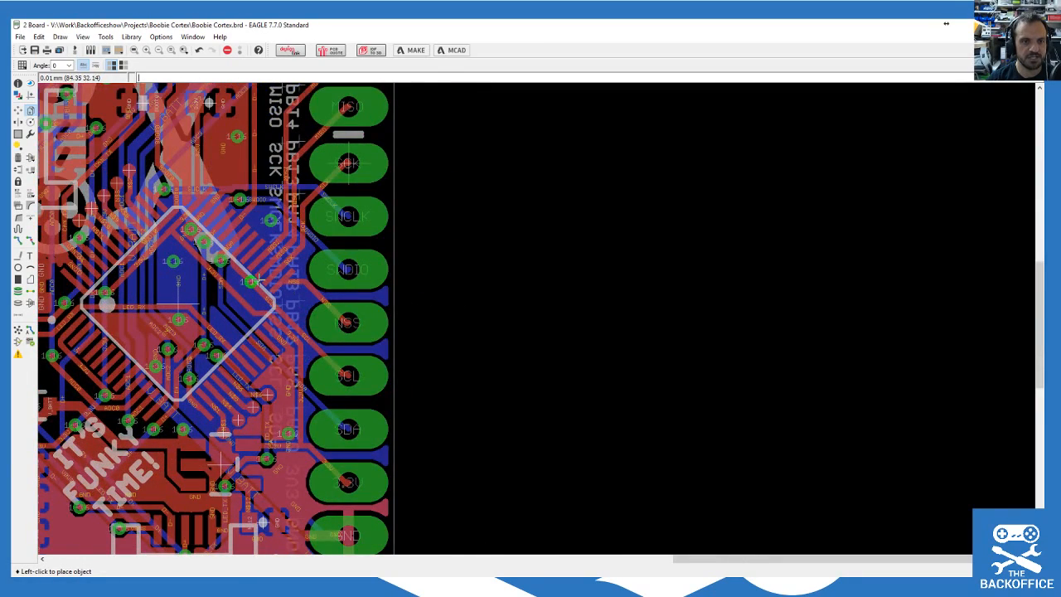
scroll(259, 281, "up", 5)
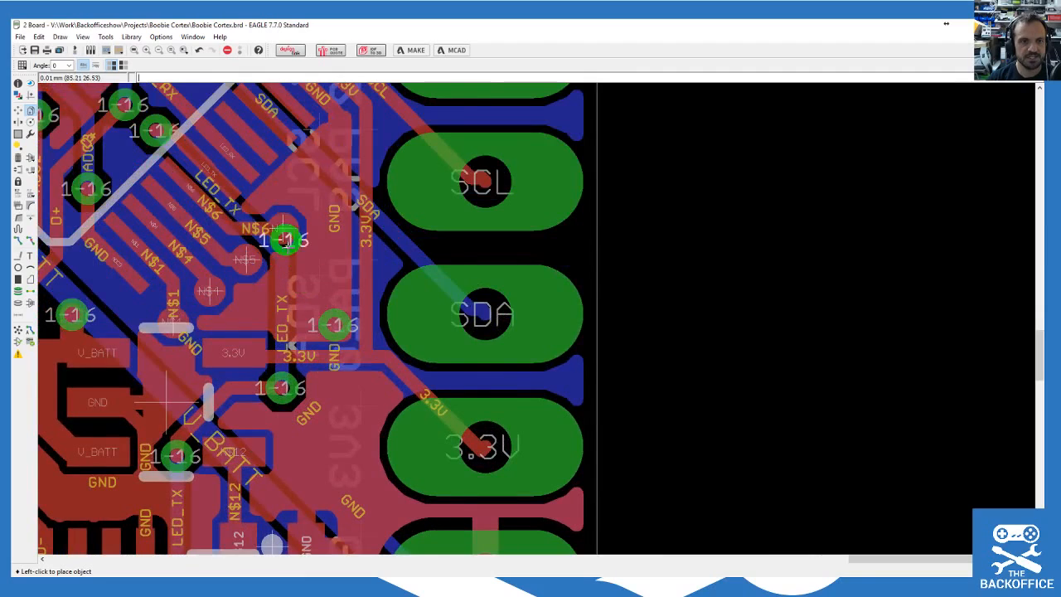
scroll(423, 365, "down", 2)
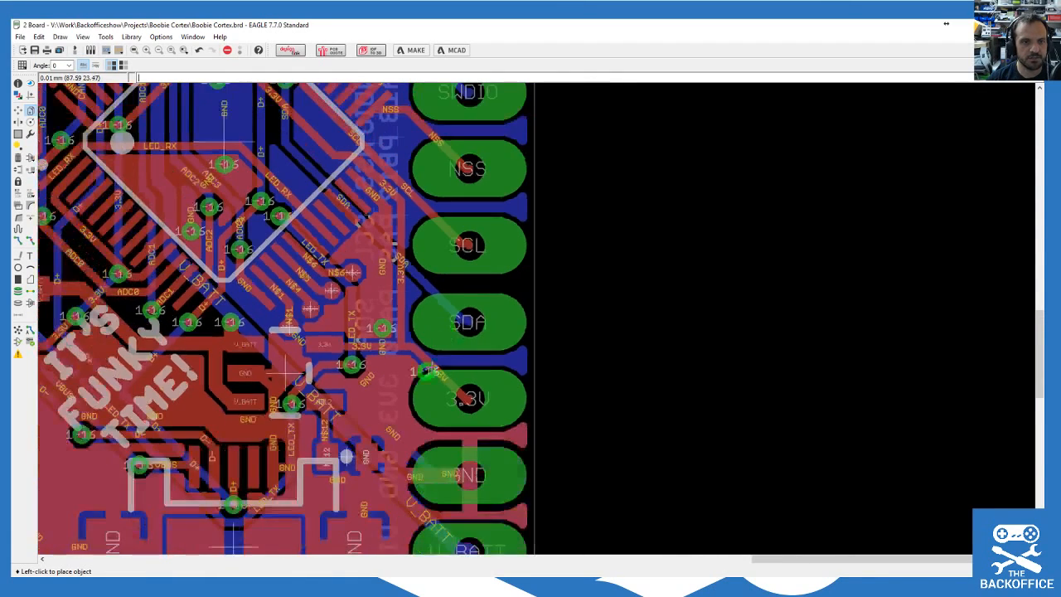
scroll(387, 407, "down", 2)
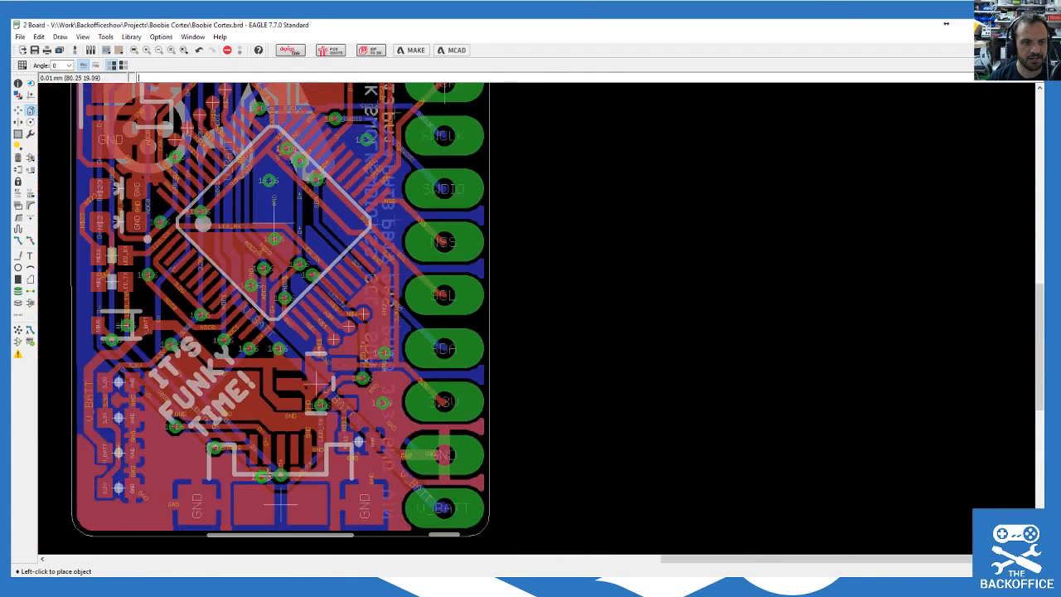
Step: Place via copies in the ground pour left of the USB connector and in the pour beside the IT'S FUNKY TIME! text
scroll(172, 492, "up", 3)
left_click(252, 409)
left_click(335, 319)
left_click(336, 321)
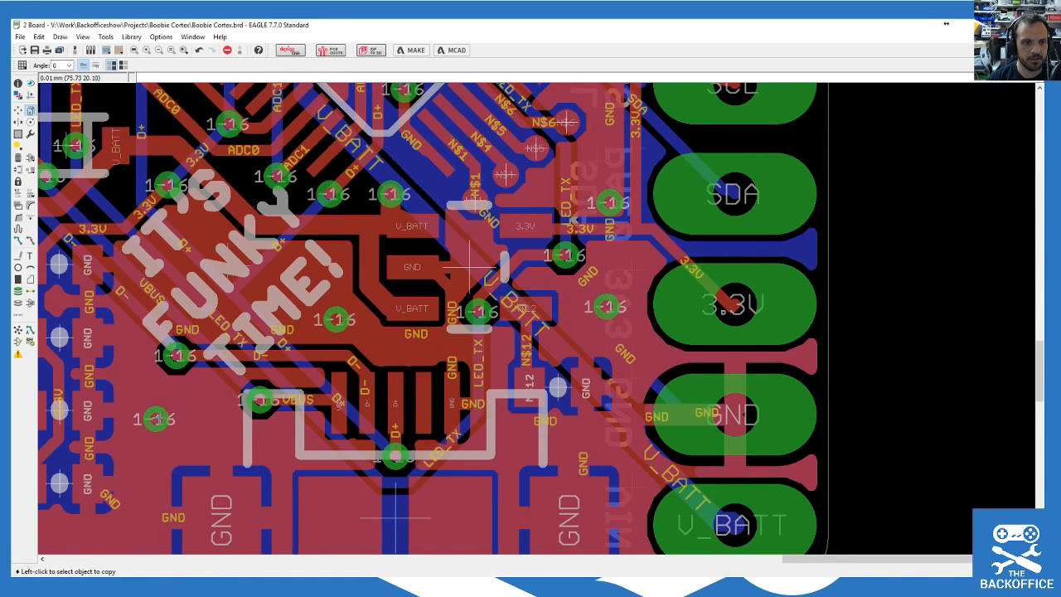
Step: Place via copies near the board's lower-left corner and on its left edge beside the VBUS pad
scroll(207, 253, "down", 1)
scroll(426, 263, "down", 4)
scroll(413, 143, "up", 5)
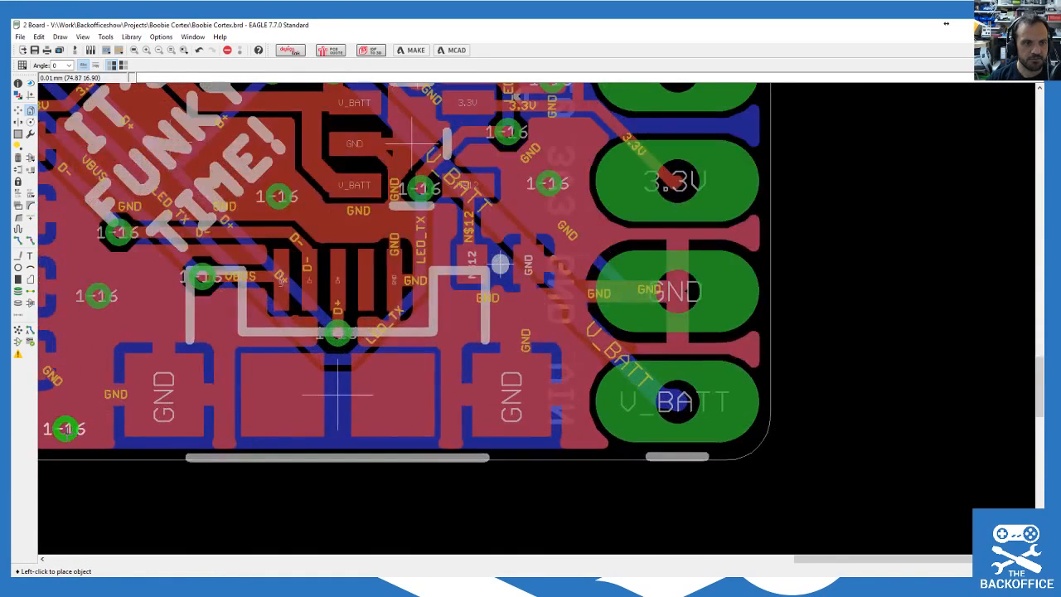
scroll(475, 315, "down", 4)
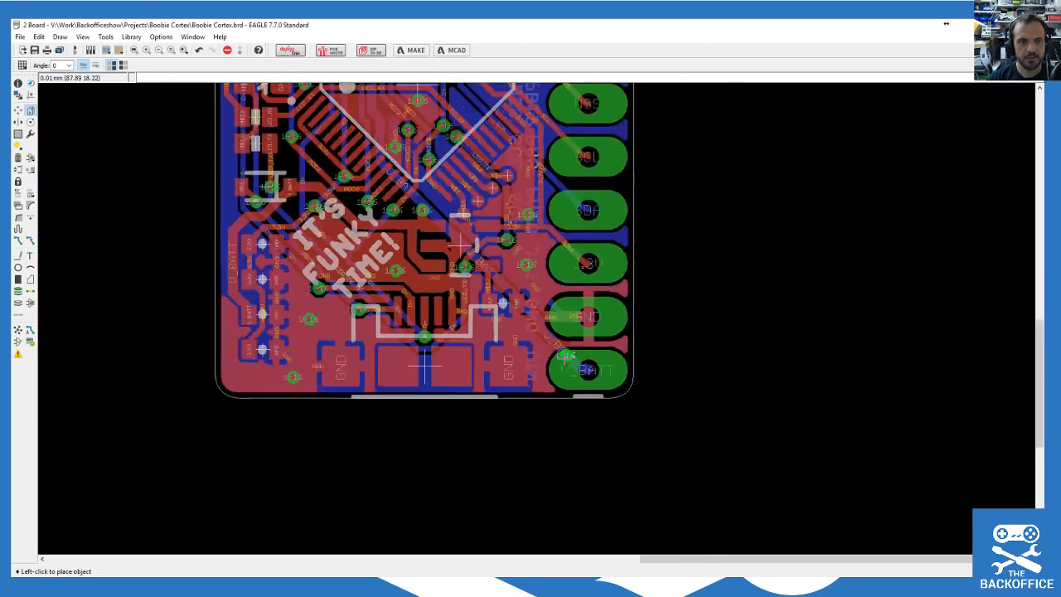
scroll(284, 241, "up", 1)
scroll(283, 241, "up", 4)
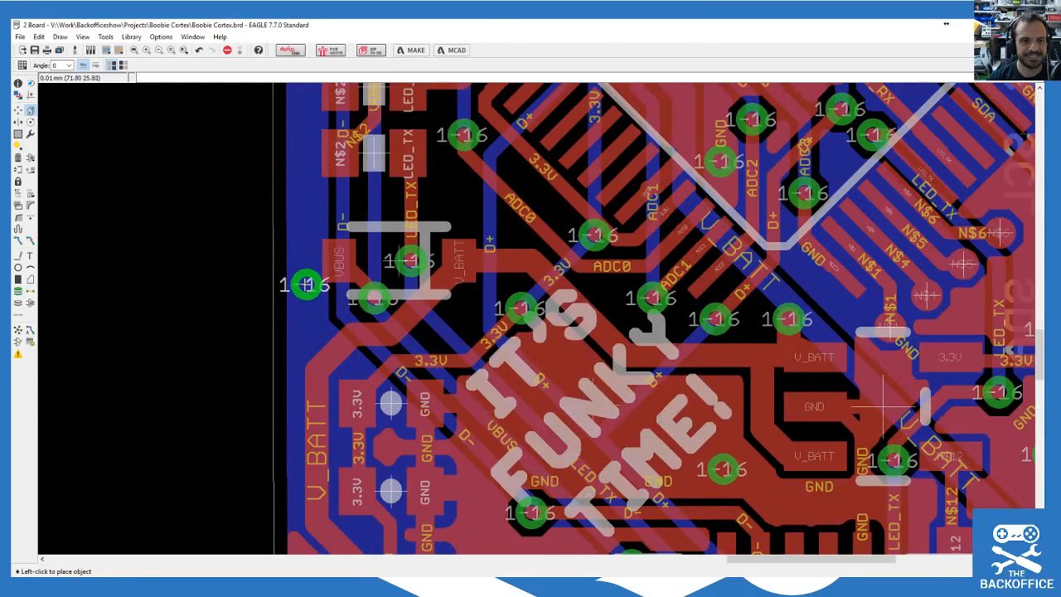
left_click(303, 311)
left_click(304, 314)
Step: Place a ground via copy outside the microcontroller's right corner, to the left of the NSS edge pad
scroll(440, 362, "down", 6)
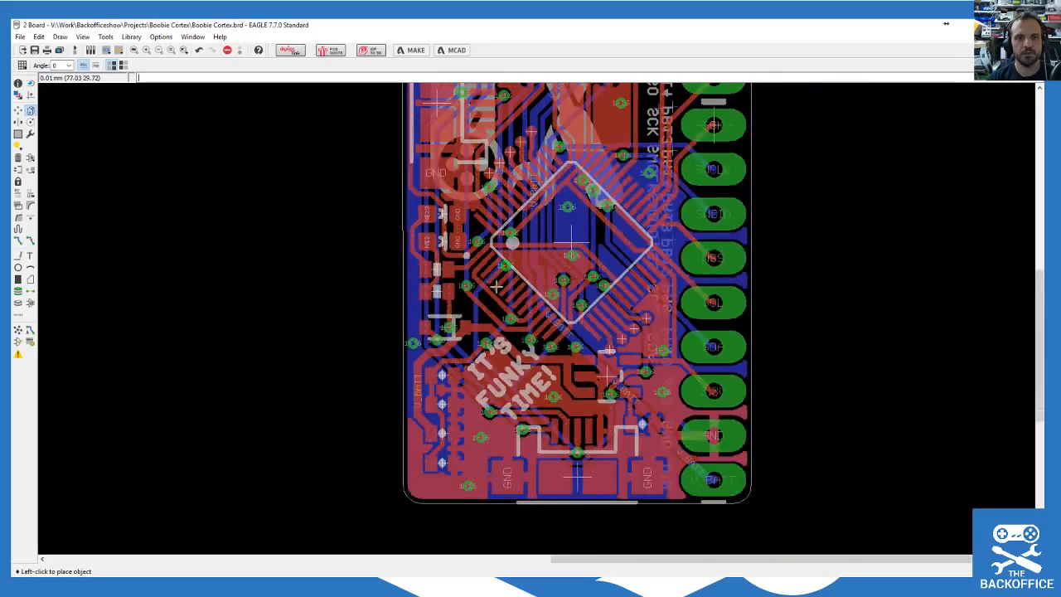
scroll(618, 194, "up", 1)
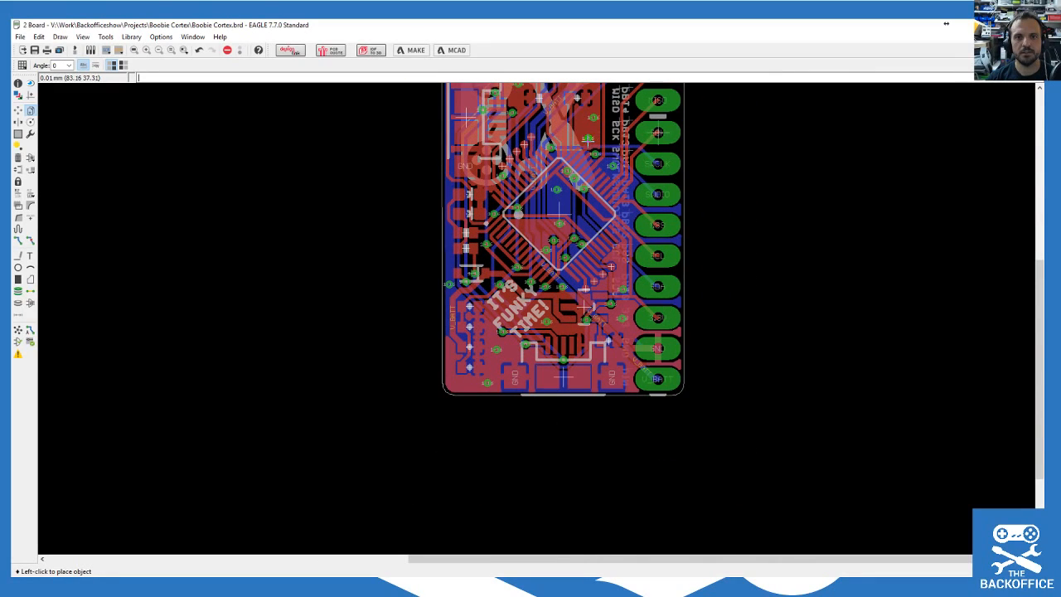
scroll(603, 214, "up", 7)
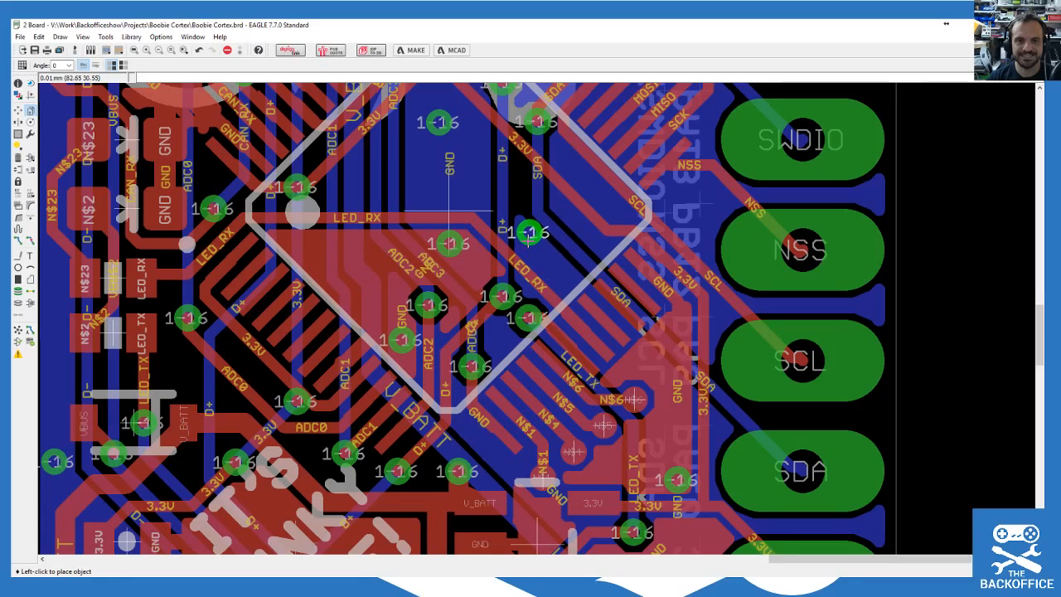
scroll(537, 245, "up", 3)
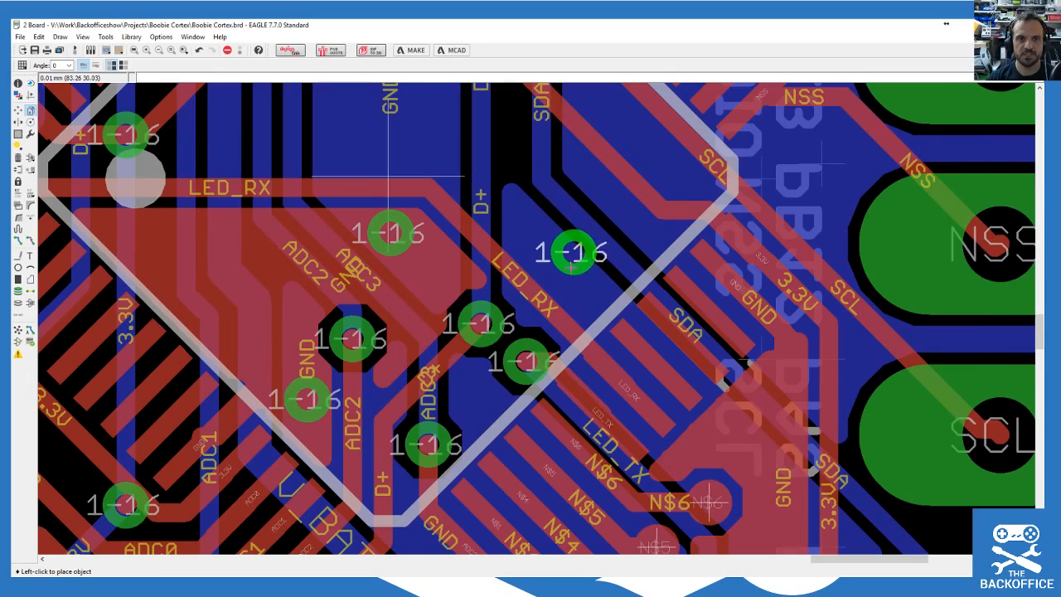
scroll(563, 253, "down", 4)
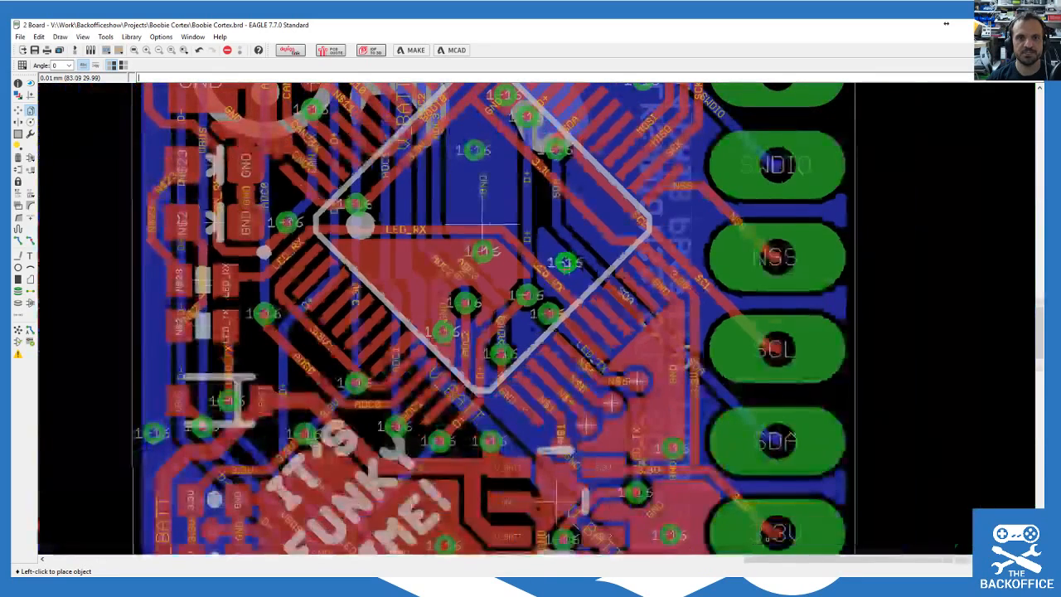
left_click(687, 218)
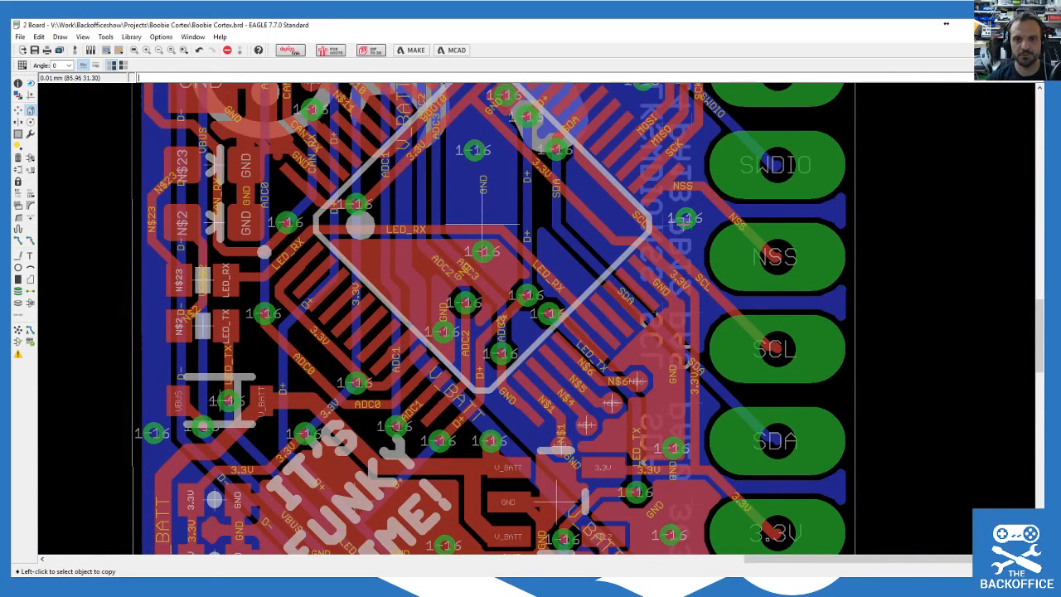
Step: Set up a new autorouter job instead of continuing the existing one, select routing variant 2 to check it, and cancel the job
left_click(28, 329)
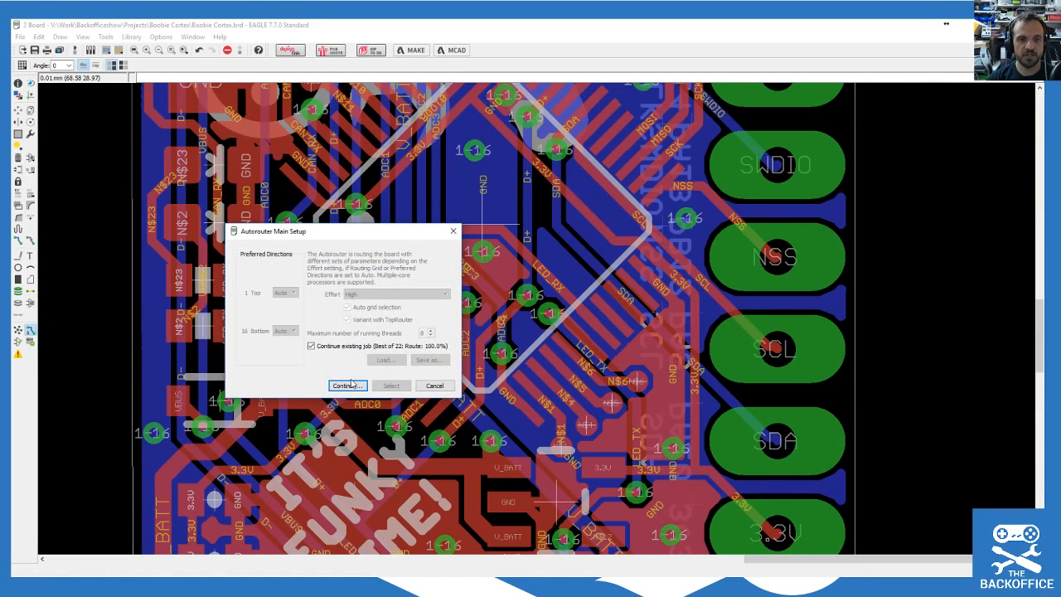
left_click(311, 346)
left_click(347, 386)
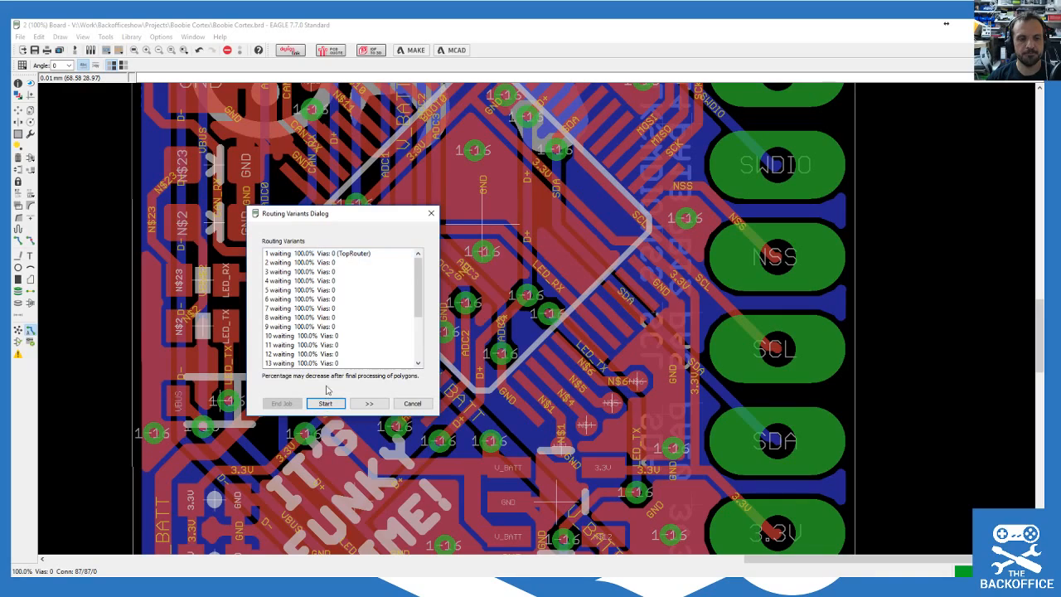
left_click(322, 262)
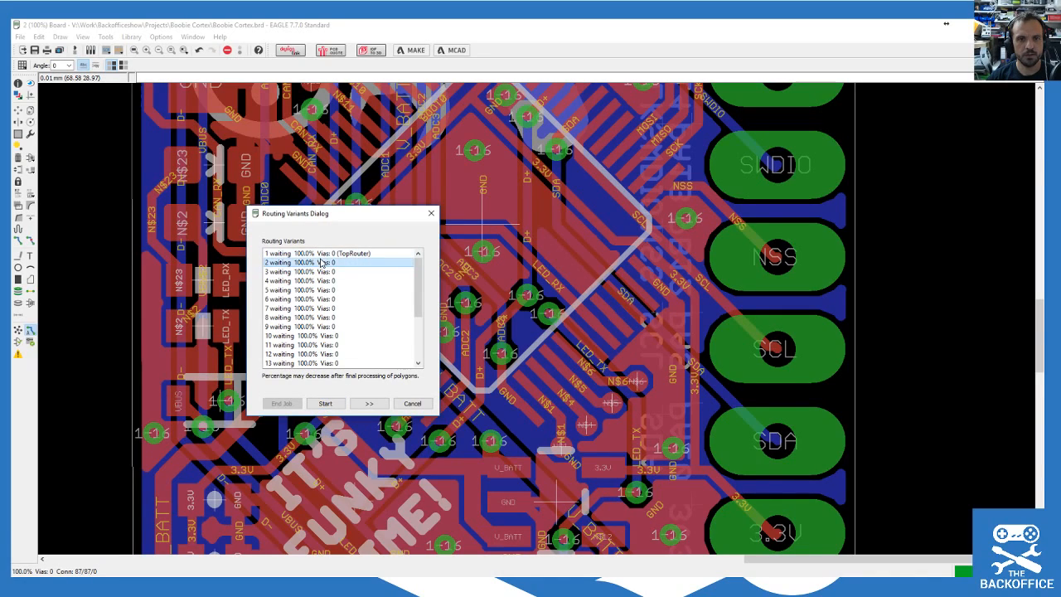
left_click(410, 403)
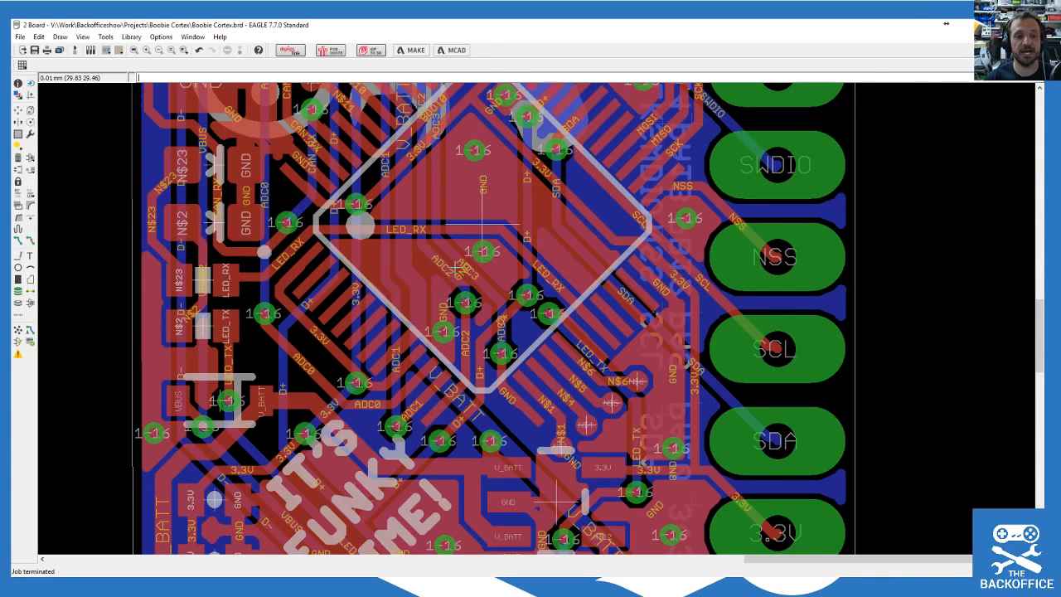
Step: Place a ground via copy in the pour directly below the BOOT jumper's 3.3V pad
scroll(574, 292, "down", 2)
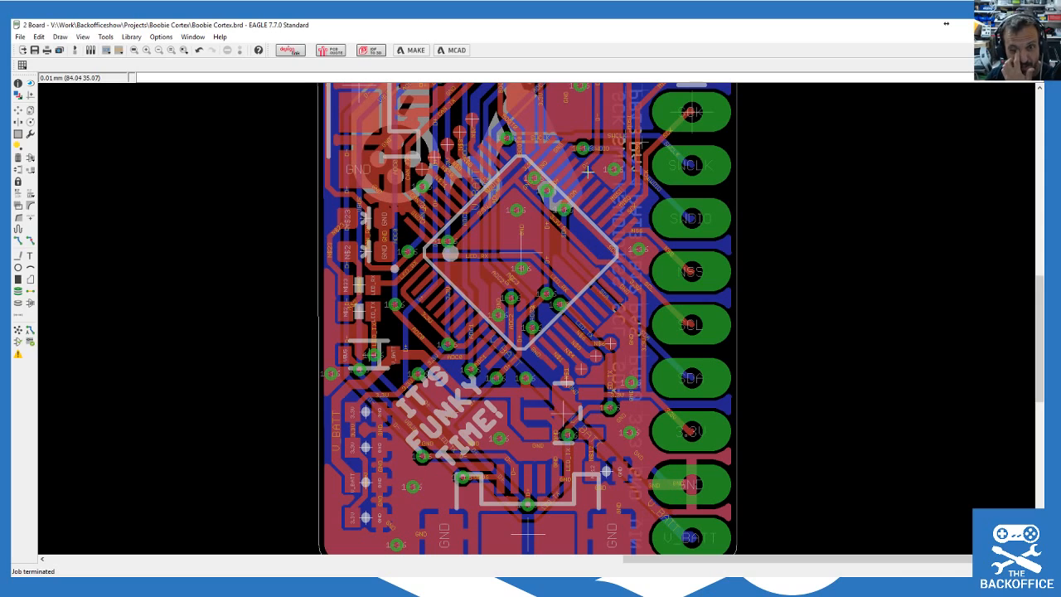
scroll(614, 305, "down", 3)
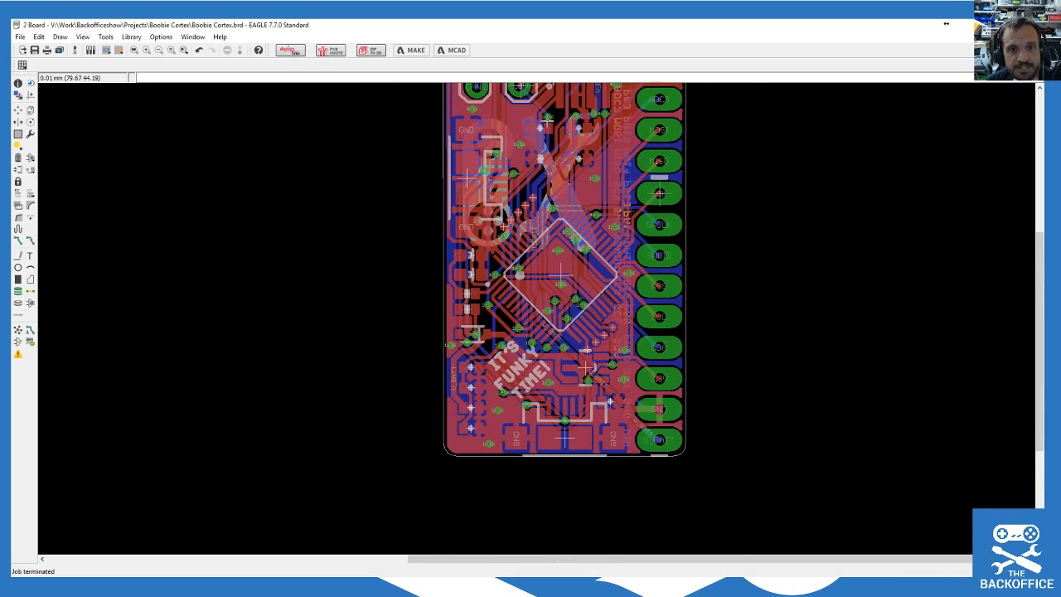
scroll(547, 136, "up", 5)
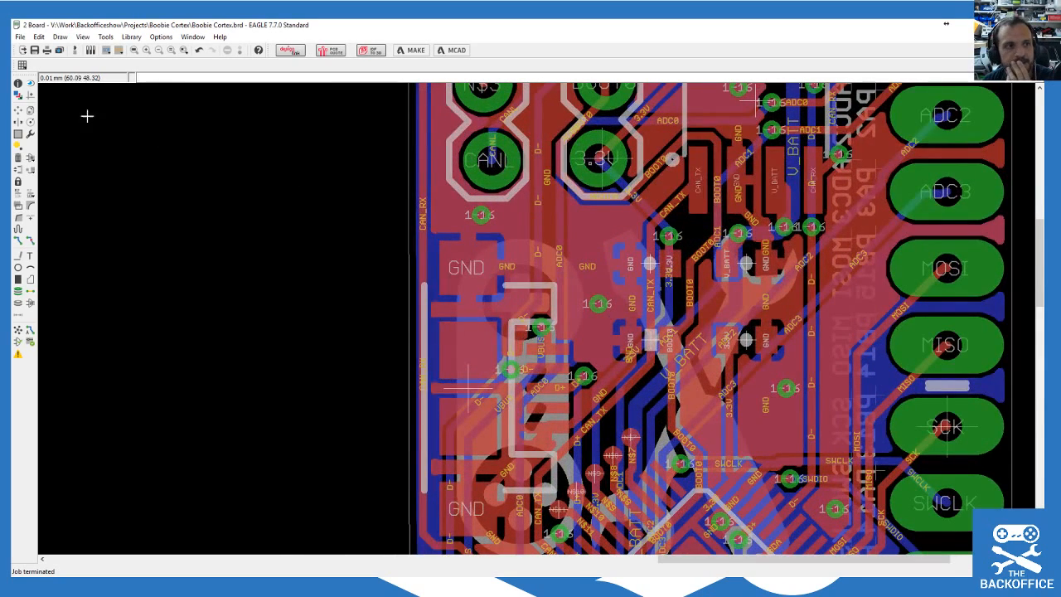
left_click(31, 110)
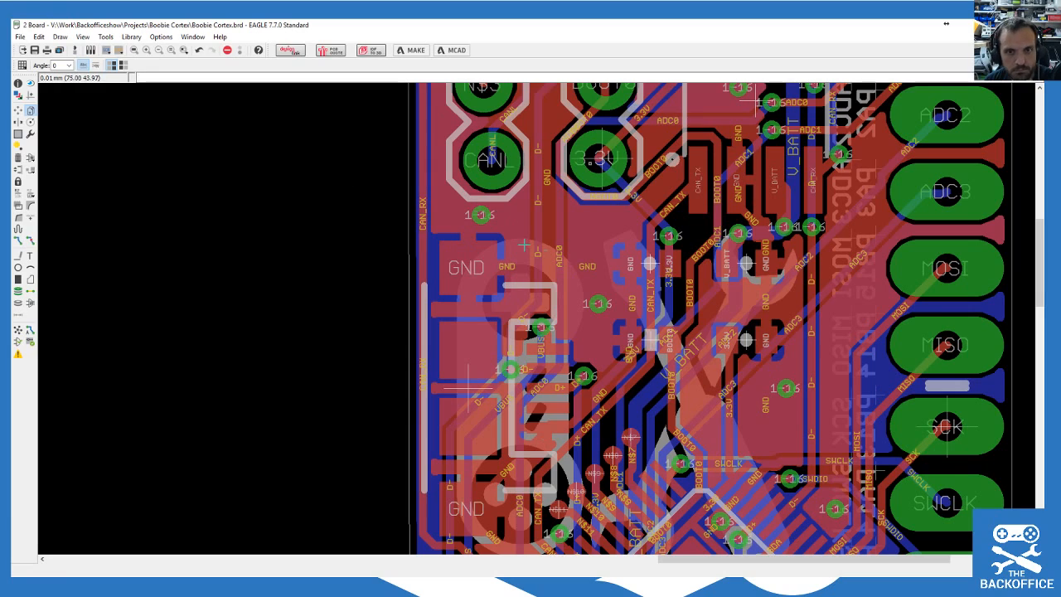
left_click(598, 304)
left_click(598, 233)
left_click(600, 237)
left_click(597, 235)
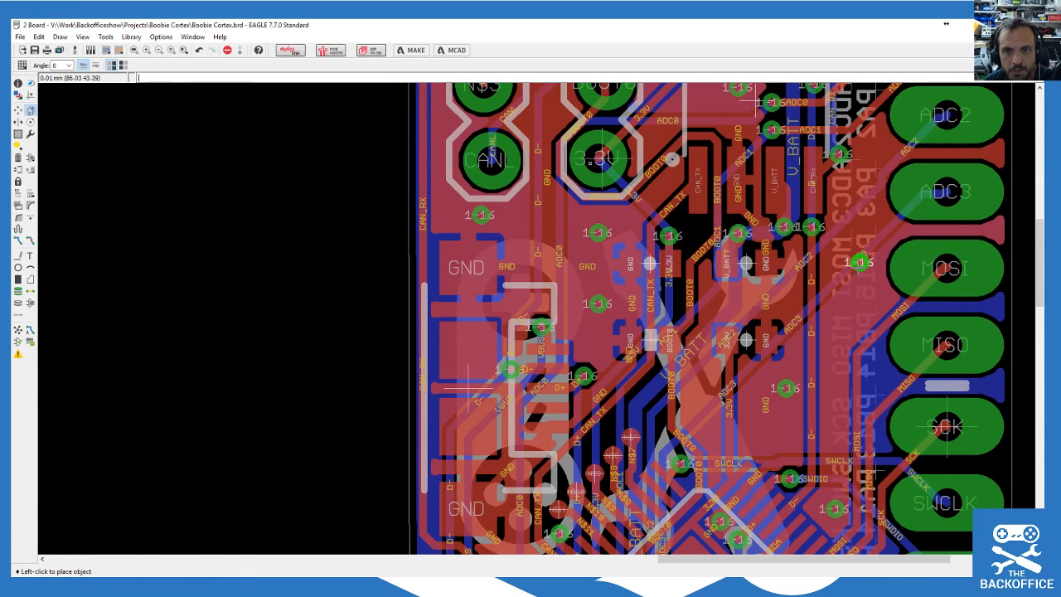
Step: Place ground via copies between the microcontroller and the SDA edge pad, and just above the small 3.3V pad below the microcontroller
scroll(858, 263, "down", 2)
scroll(843, 440, "up", 2)
scroll(711, 431, "up", 2)
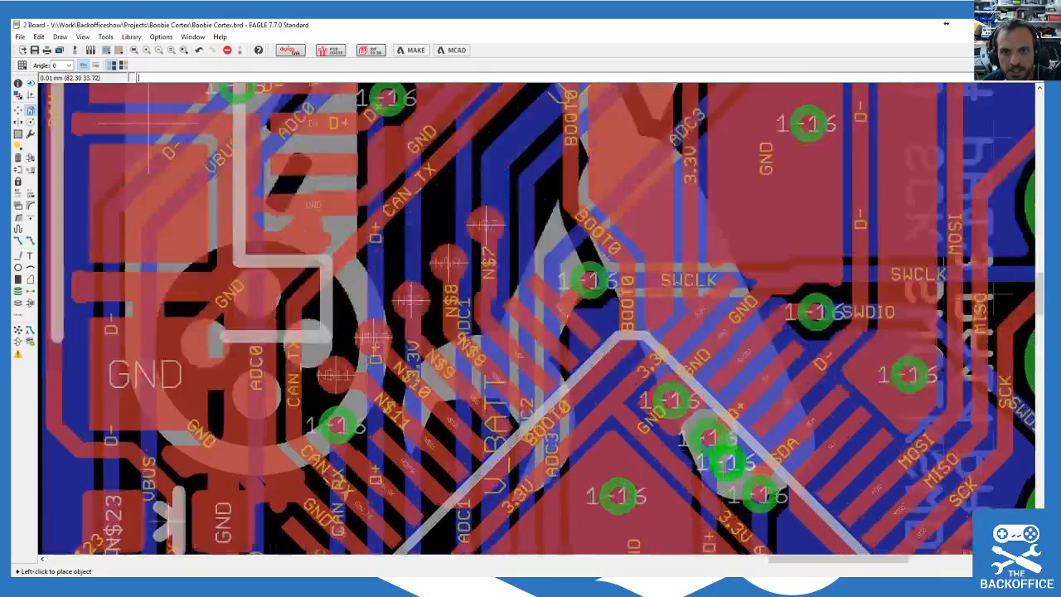
scroll(705, 166, "down", 3)
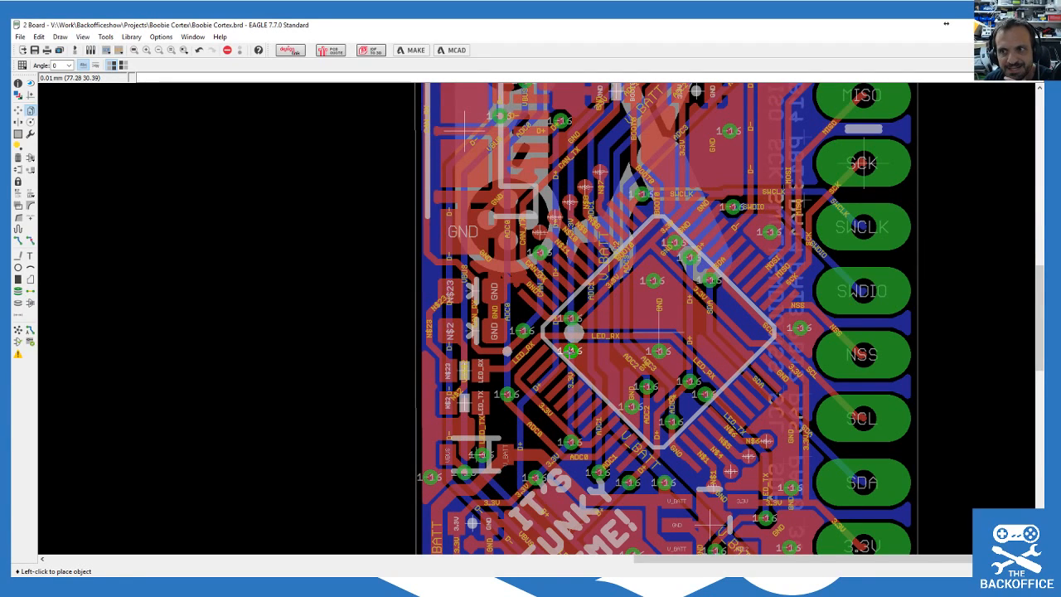
scroll(544, 315, "down", 2)
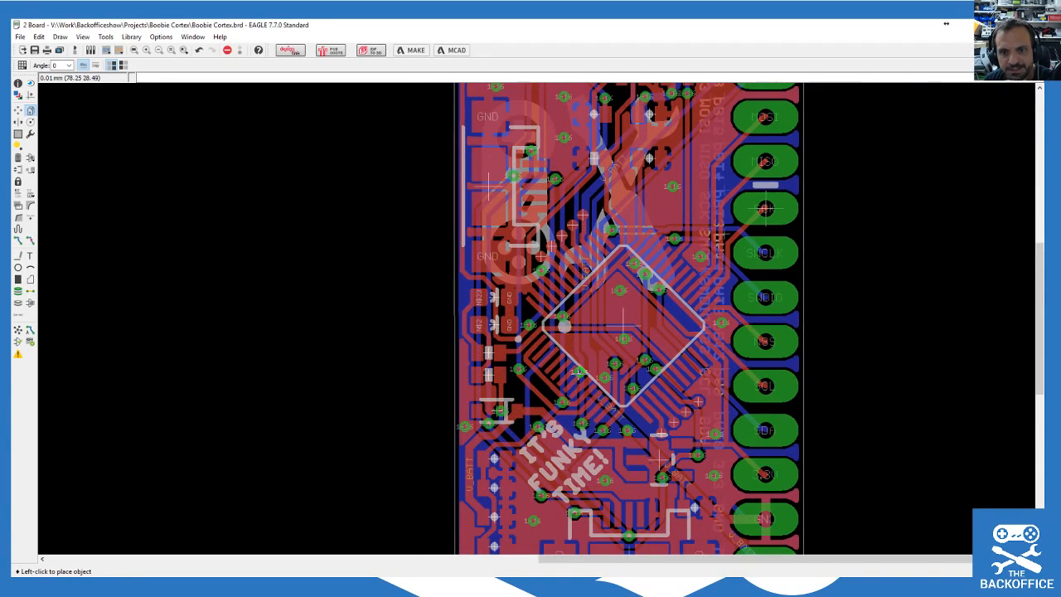
scroll(688, 477, "up", 3)
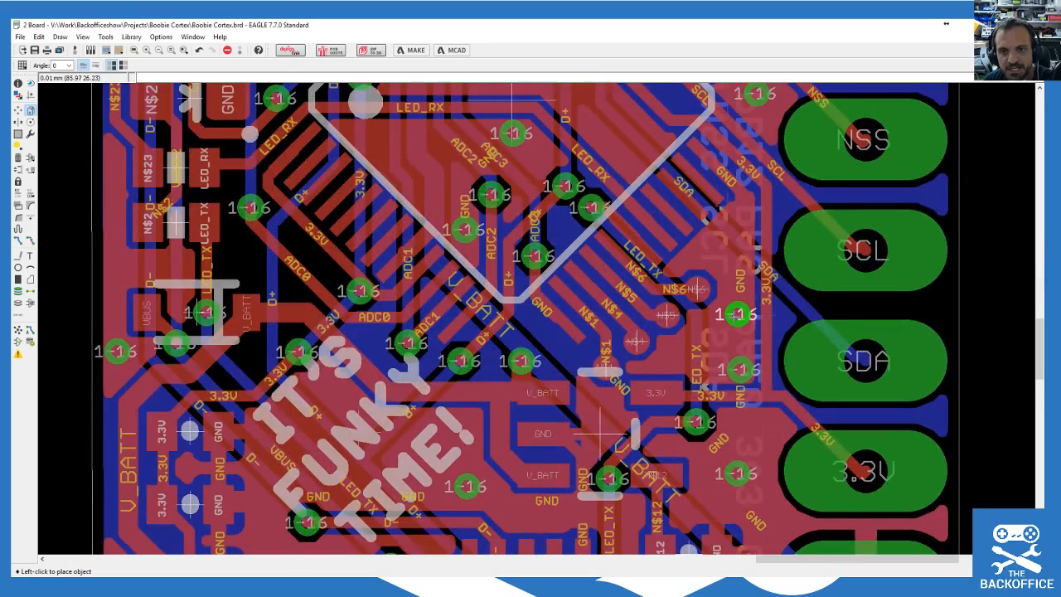
left_click(751, 309)
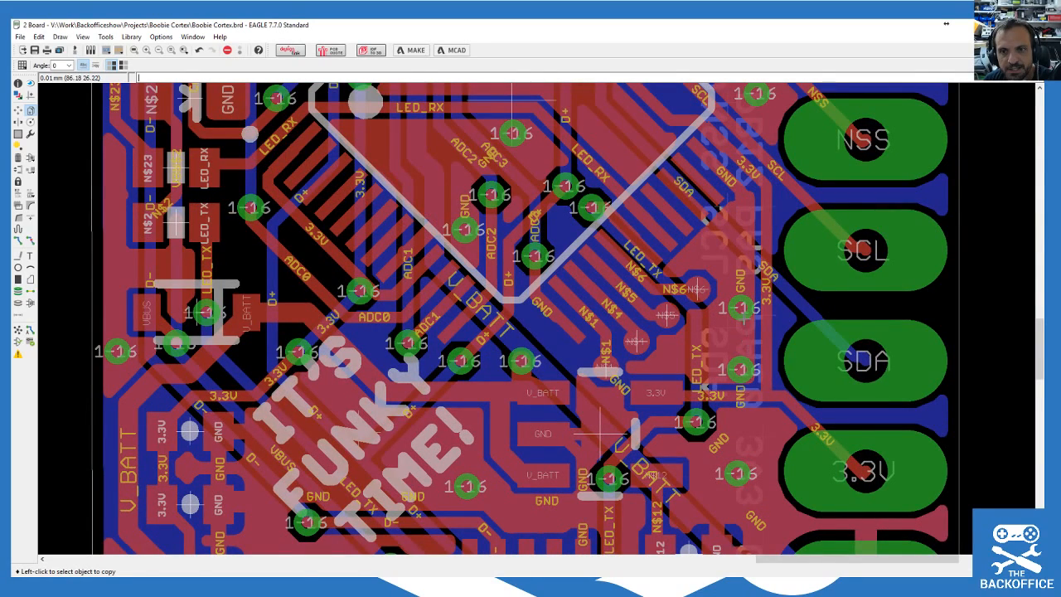
left_click(739, 308)
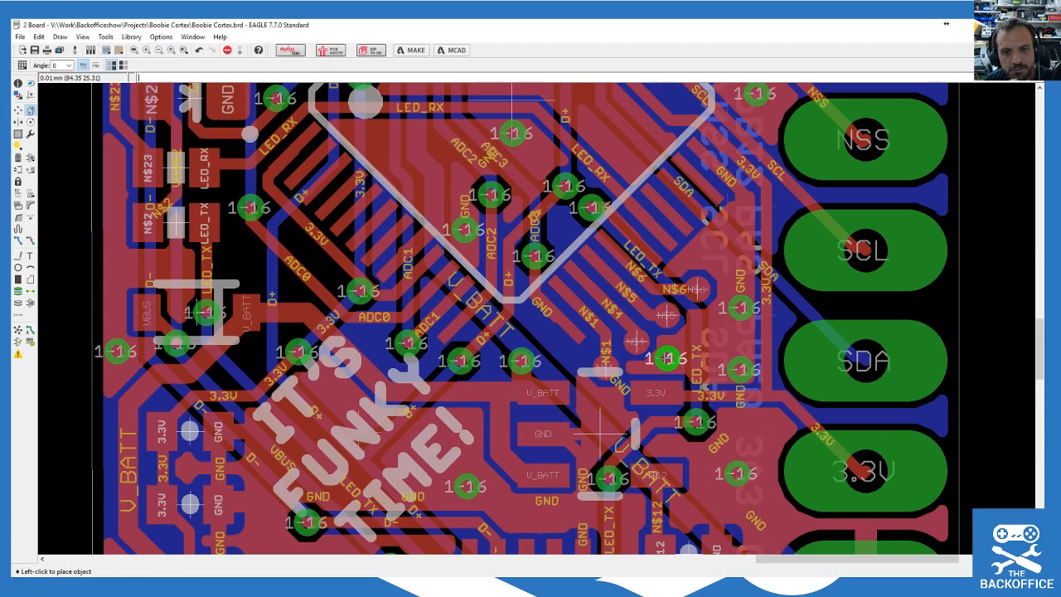
left_click(666, 358)
left_click(667, 359)
Step: Place via copies inside the right arm of the USB connector outline and on the board's left edge beside the lower V_BATT pad
scroll(703, 234, "down", 6)
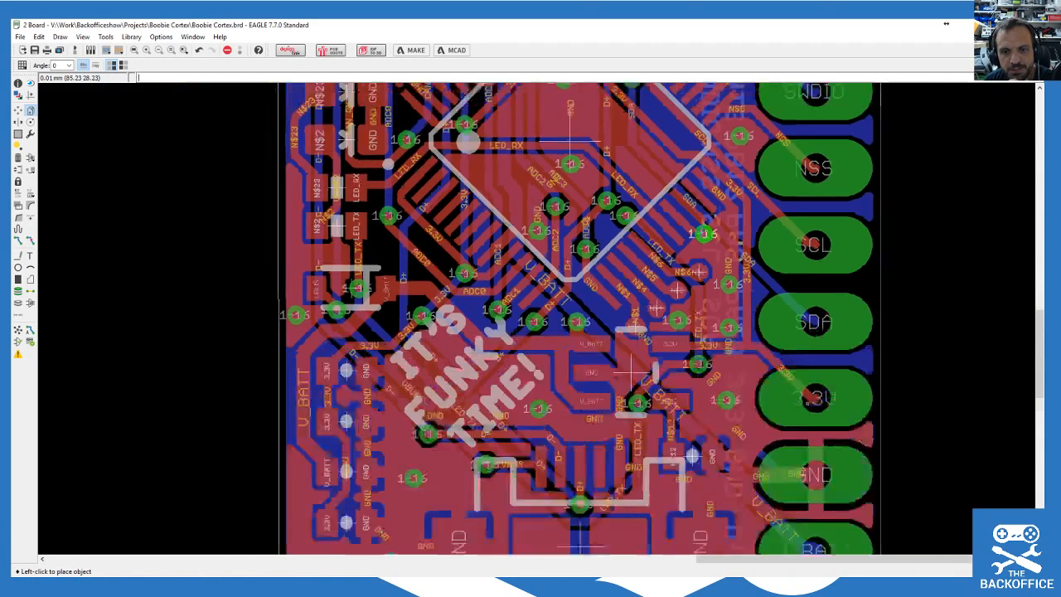
scroll(702, 286, "up", 4)
scroll(734, 527, "up", 2)
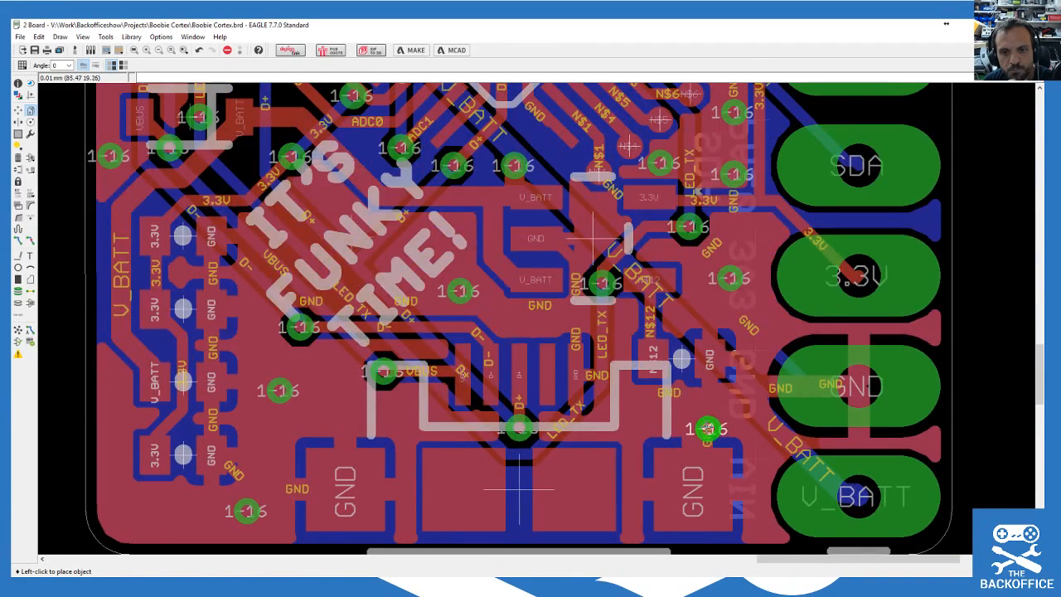
left_click(643, 411)
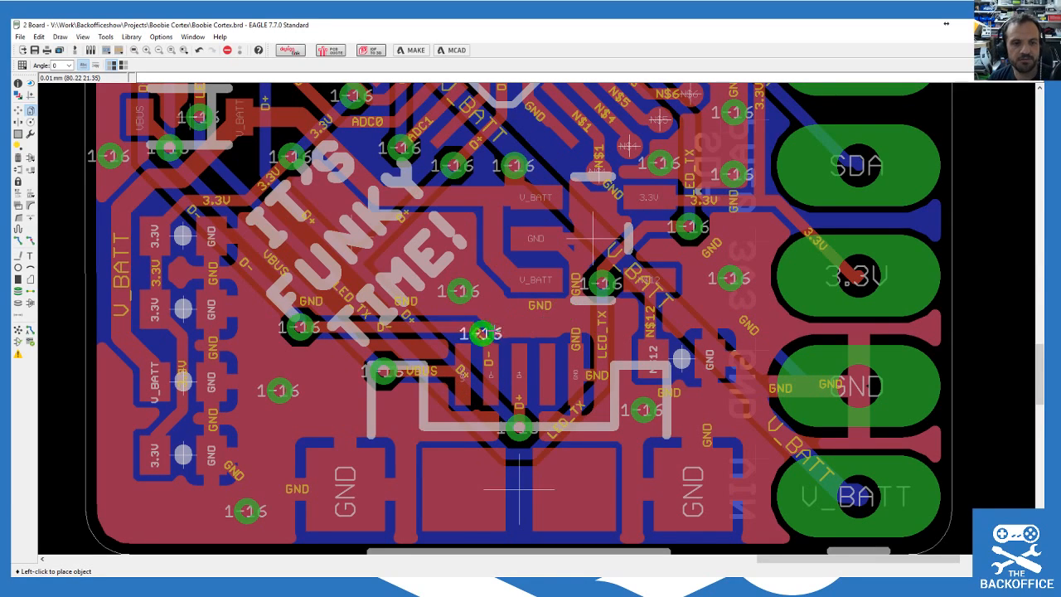
scroll(526, 380, "down", 2)
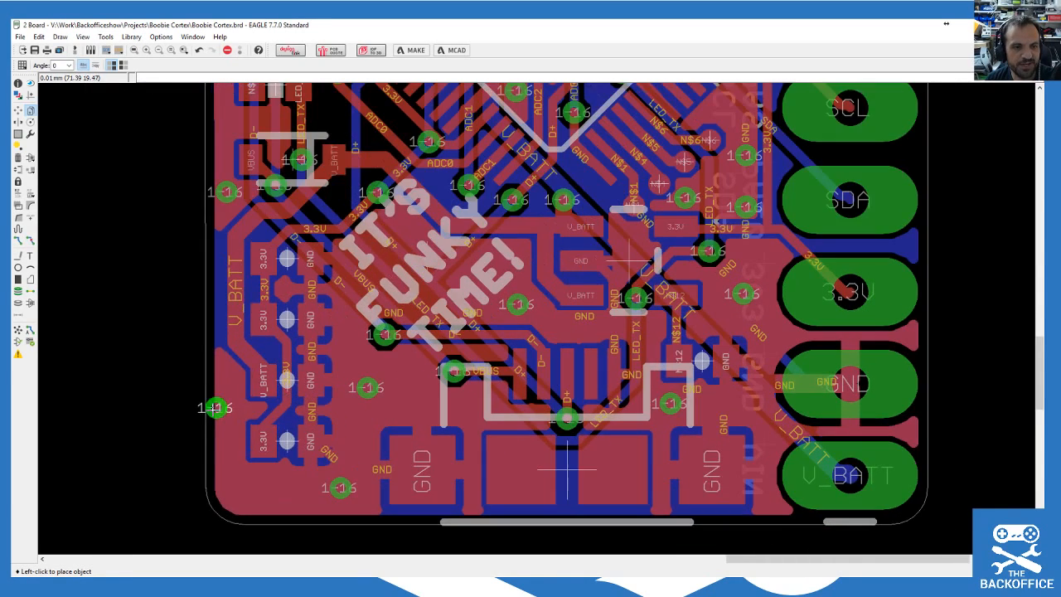
left_click(227, 381)
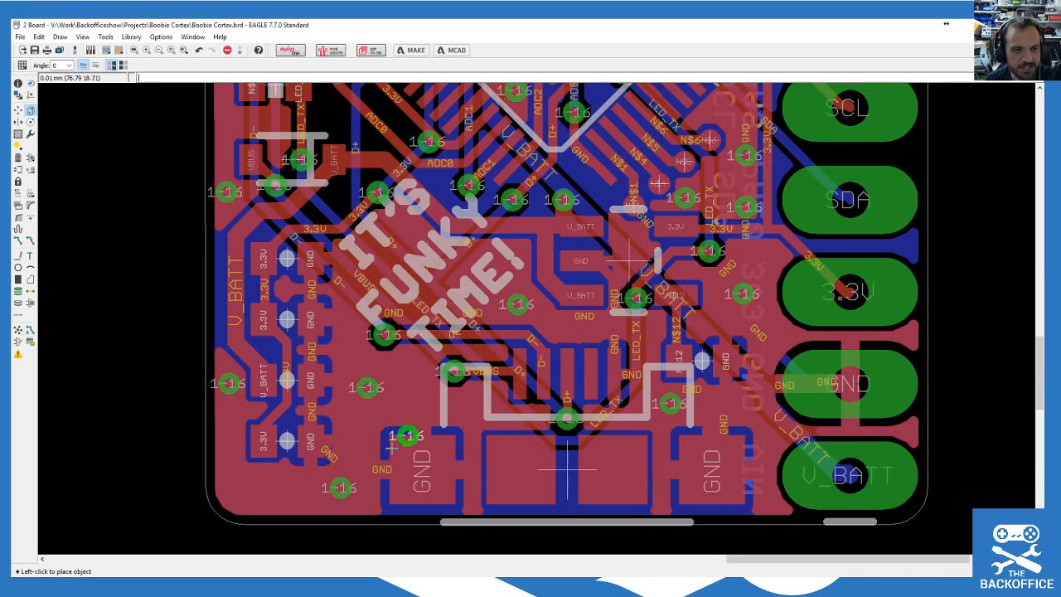
Step: Place two ground via copies, one above the other, in the pour between the TERM and BOOT jumpers
scroll(459, 357, "down", 1)
scroll(446, 390, "down", 1)
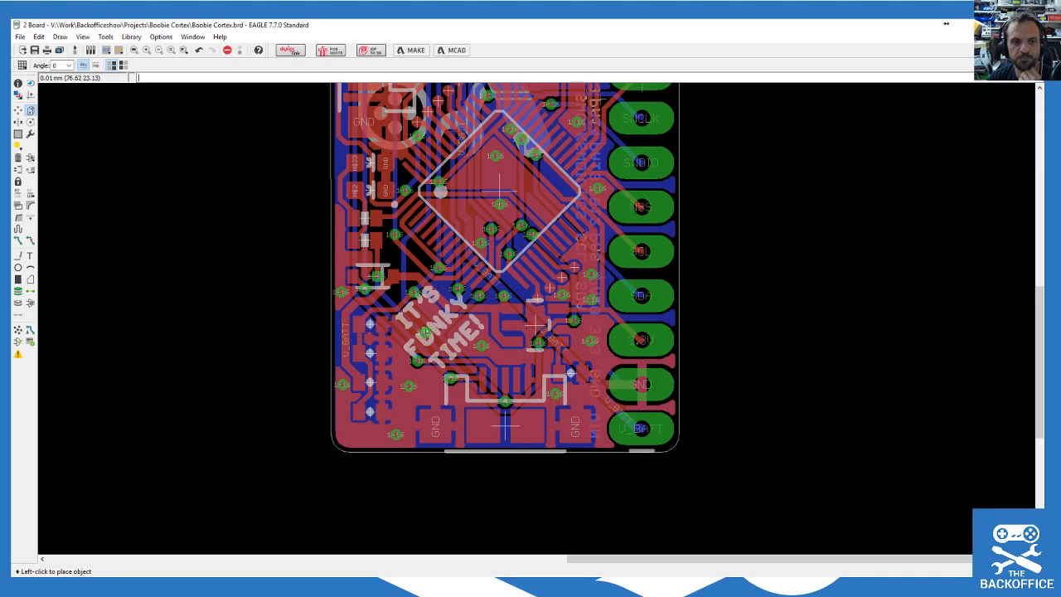
scroll(377, 258, "up", 2)
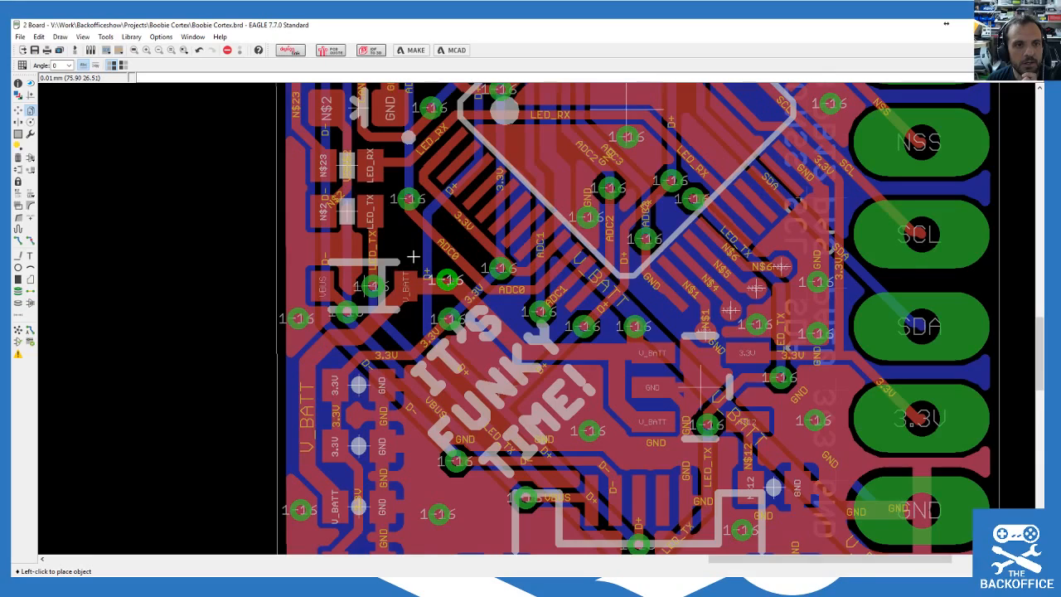
scroll(439, 273, "down", 1)
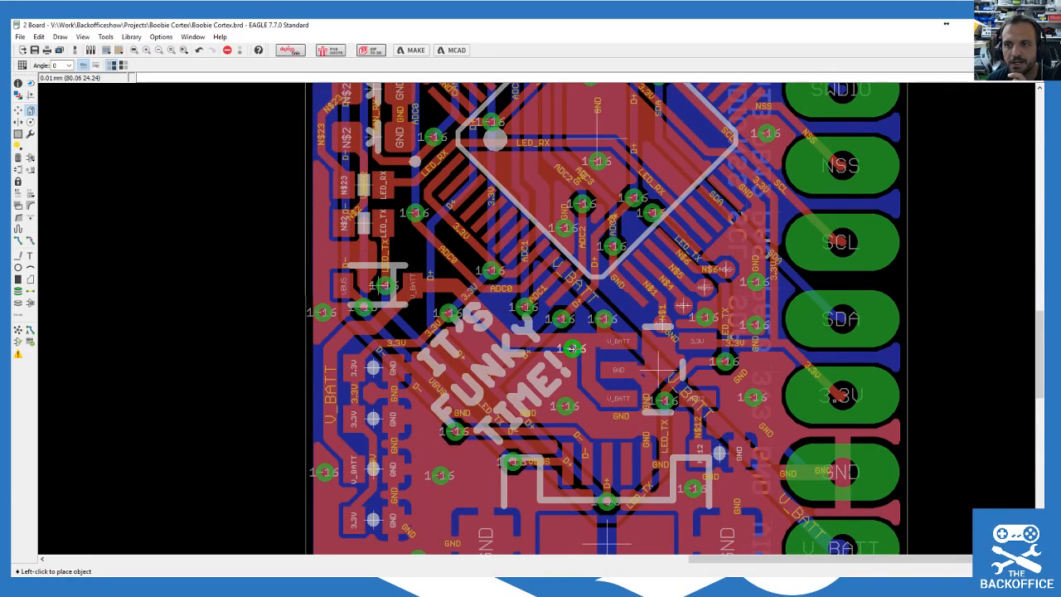
scroll(587, 360, "down", 3)
scroll(574, 354, "up", 2)
scroll(574, 354, "down", 2)
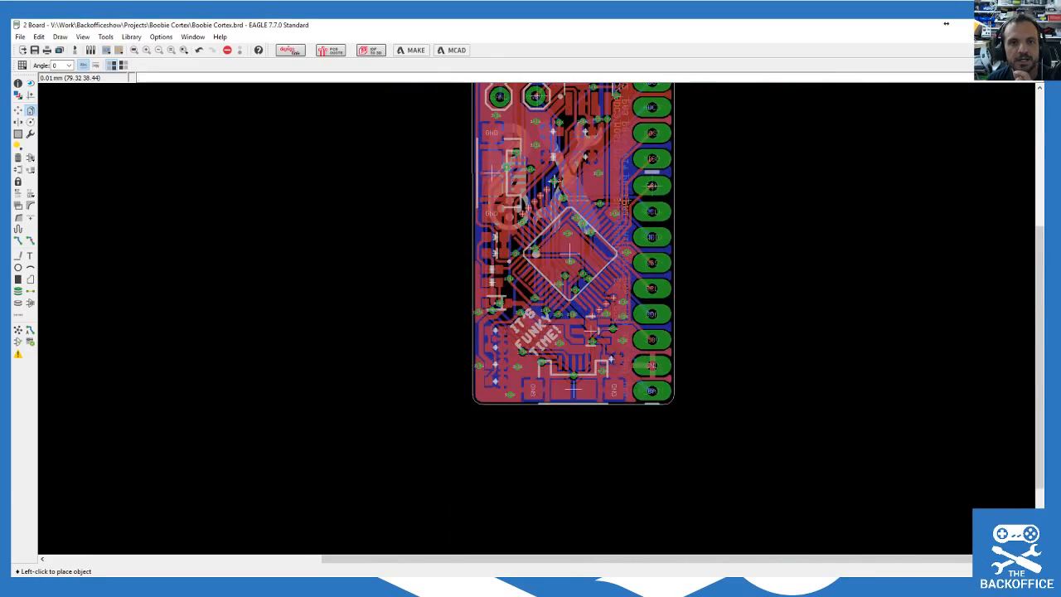
scroll(551, 449, "up", 2)
scroll(569, 200, "down", 3)
scroll(570, 200, "up", 4)
left_click(571, 197)
left_click(581, 258)
left_click(569, 264)
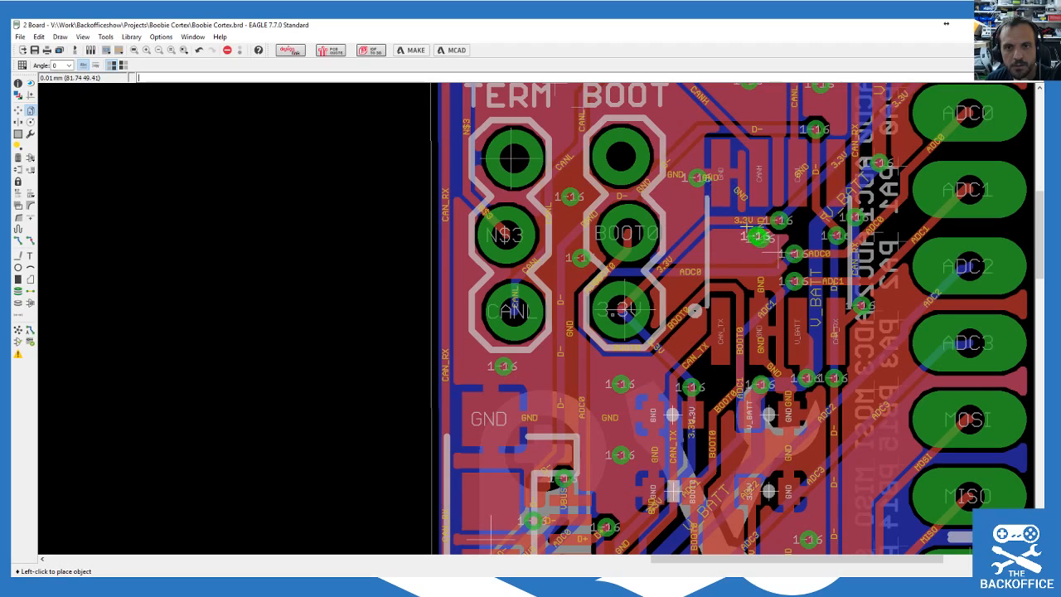
Step: Place ground via copies above and below the ADC0 trace to the right of the BOOT jumper
left_click(720, 248)
left_click(718, 250)
scroll(676, 299, "up", 2)
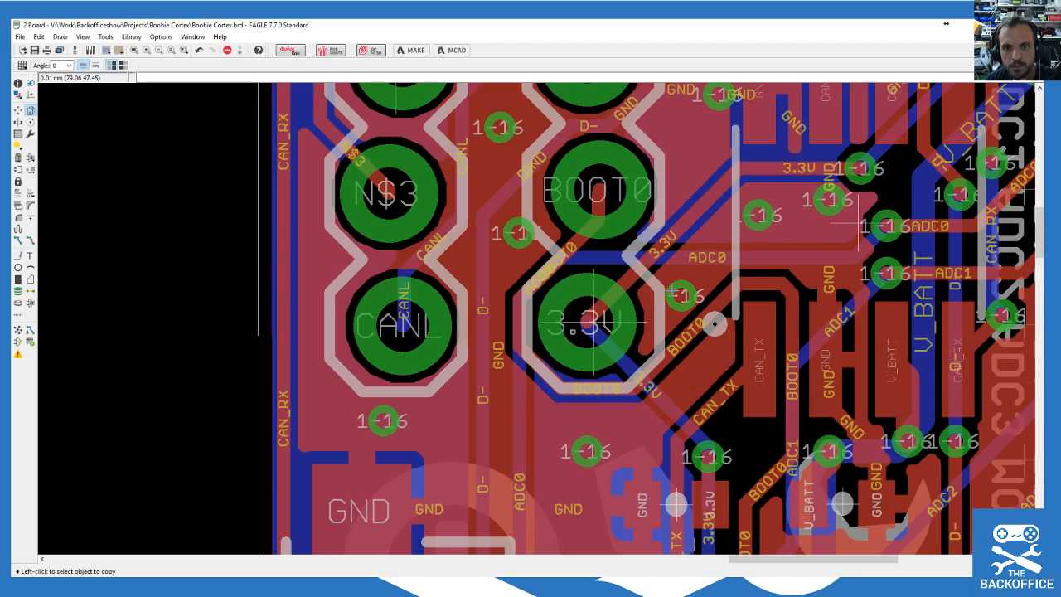
Step: Place ground via copies to the left of the MOSI edge pad and between the two GND pads left of the D- trace
scroll(584, 217, "down", 1)
scroll(585, 217, "down", 1)
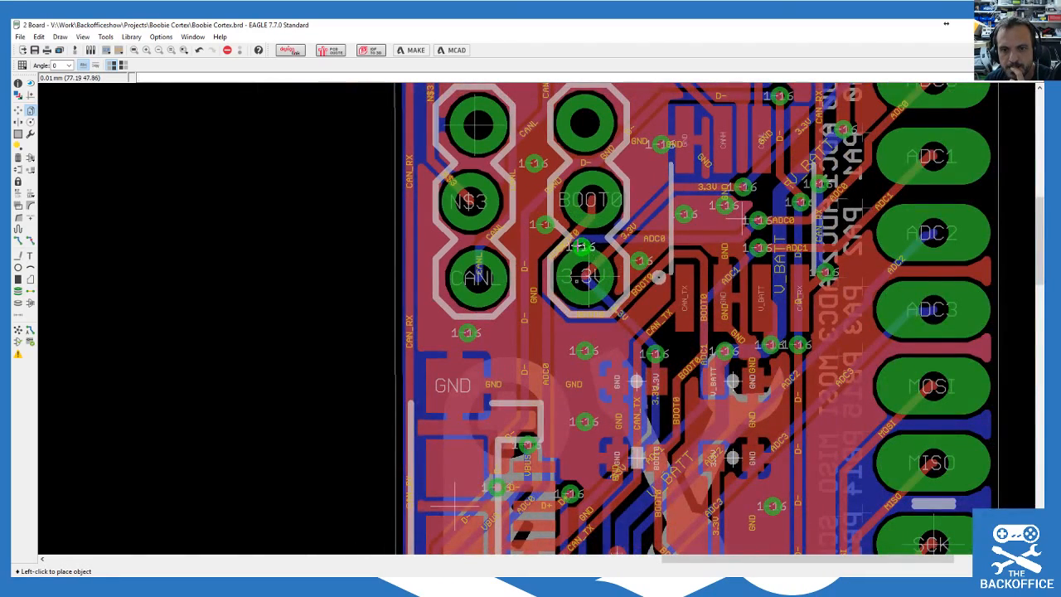
scroll(579, 344, "down", 1)
scroll(673, 395, "up", 2)
scroll(675, 393, "down", 1)
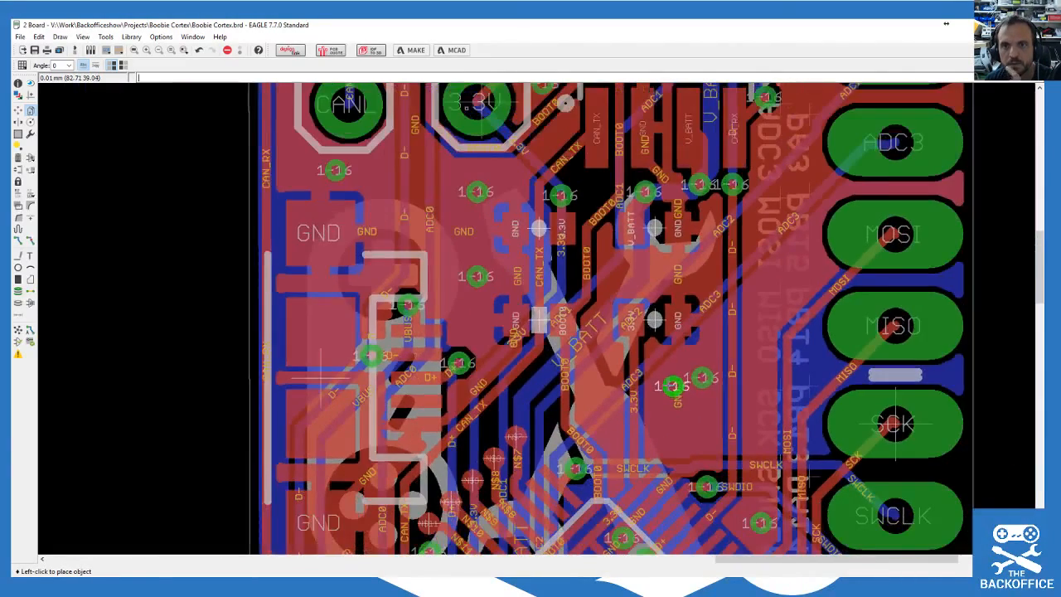
left_click(786, 282)
left_click(785, 303)
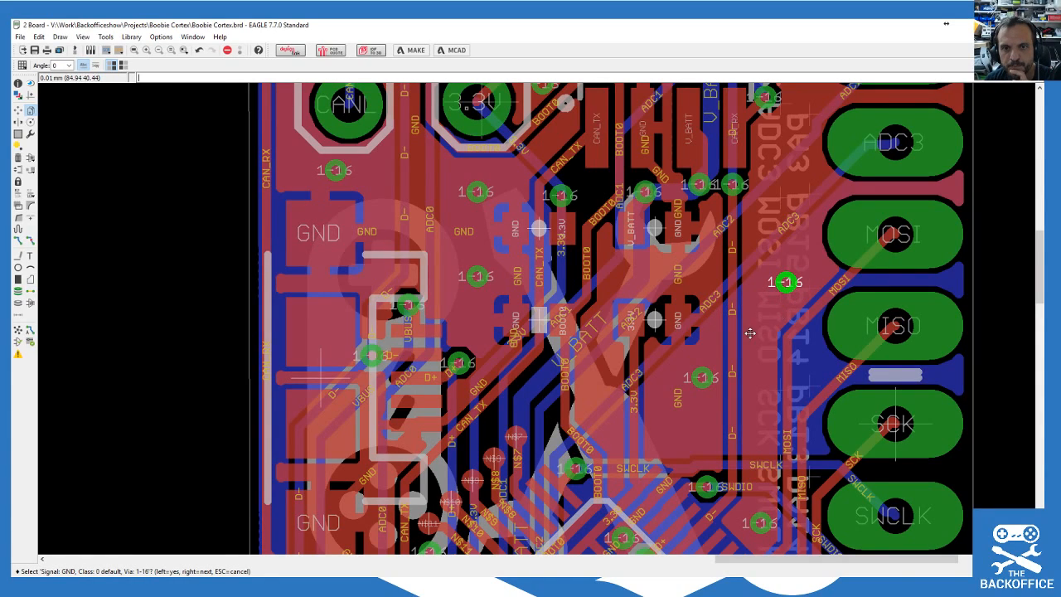
left_click(693, 284)
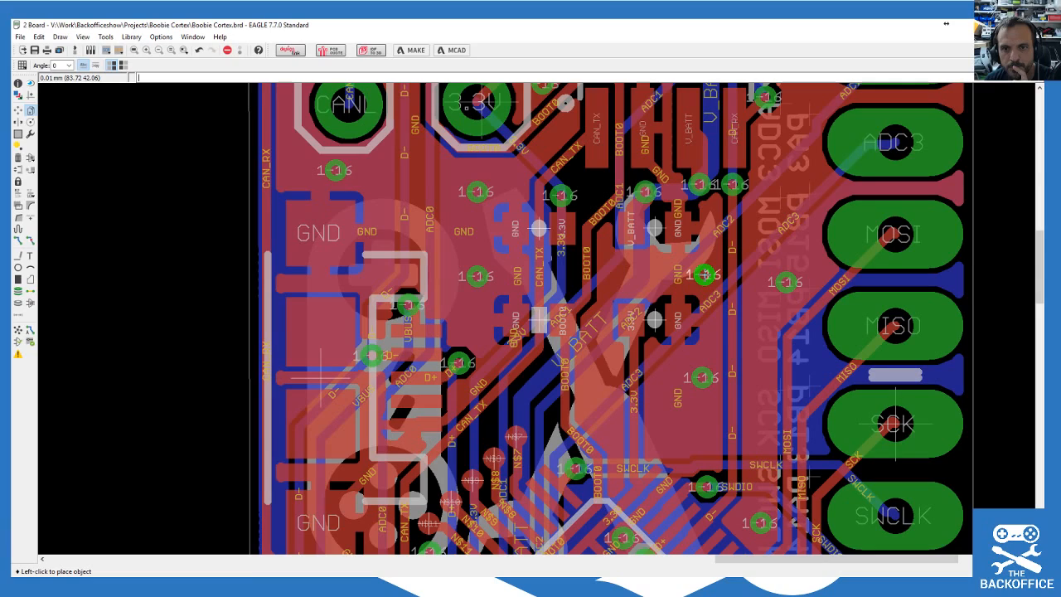
left_click(706, 274)
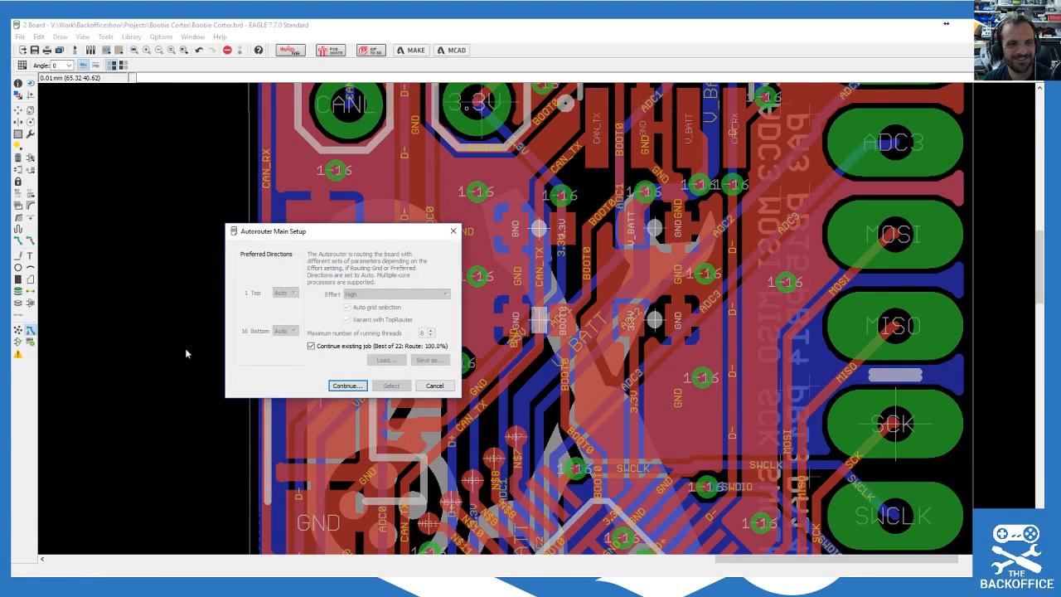
Step: Recheck the routing with a new autorouter job and save the board
left_click(358, 387)
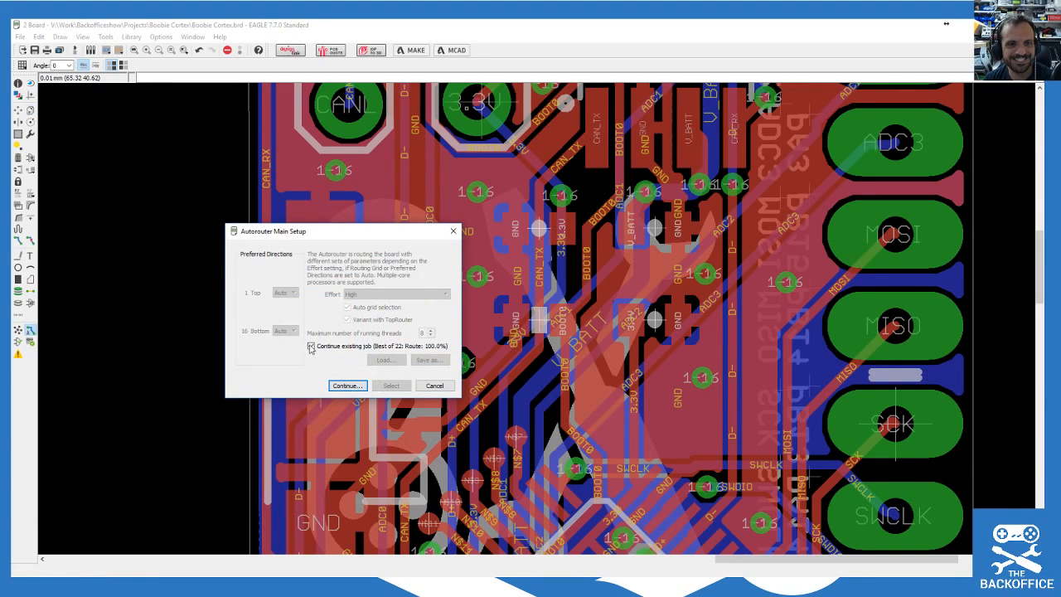
left_click(345, 385)
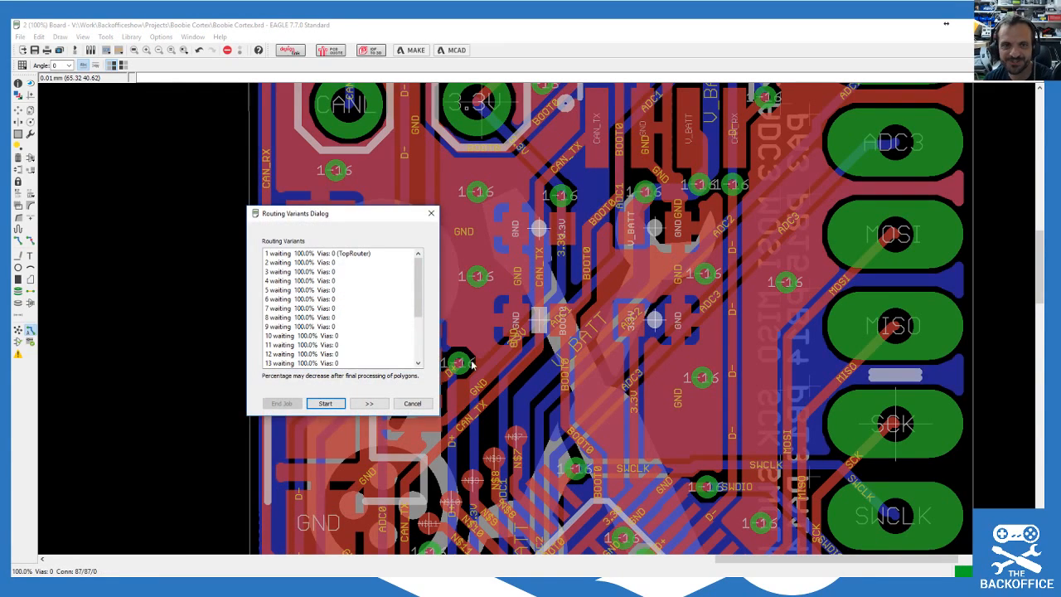
left_click(332, 404)
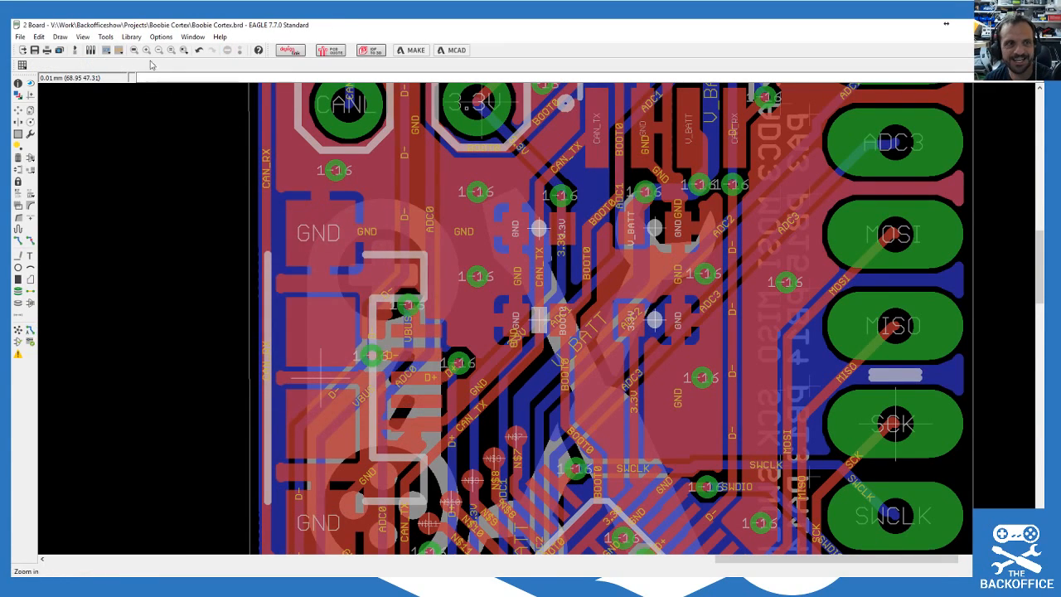
left_click(34, 51)
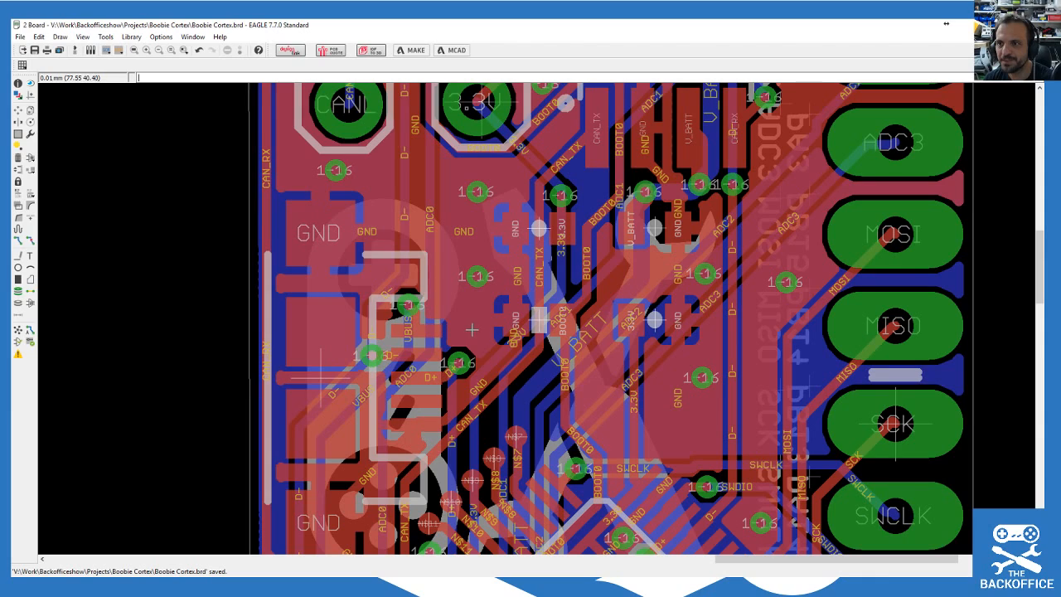
Step: Group the entire Boobie Cortex board, including its outline, parts, traces and both ground polygon borders
scroll(618, 259, "down", 3)
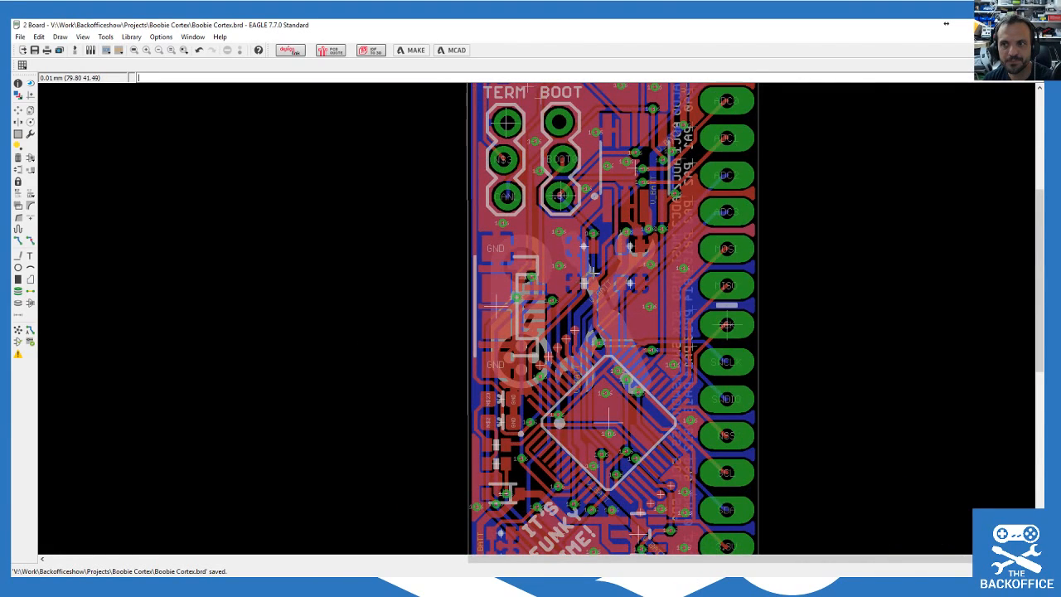
scroll(593, 273, "down", 2)
scroll(604, 218, "up", 1)
scroll(603, 217, "down", 1)
scroll(618, 265, "up", 1)
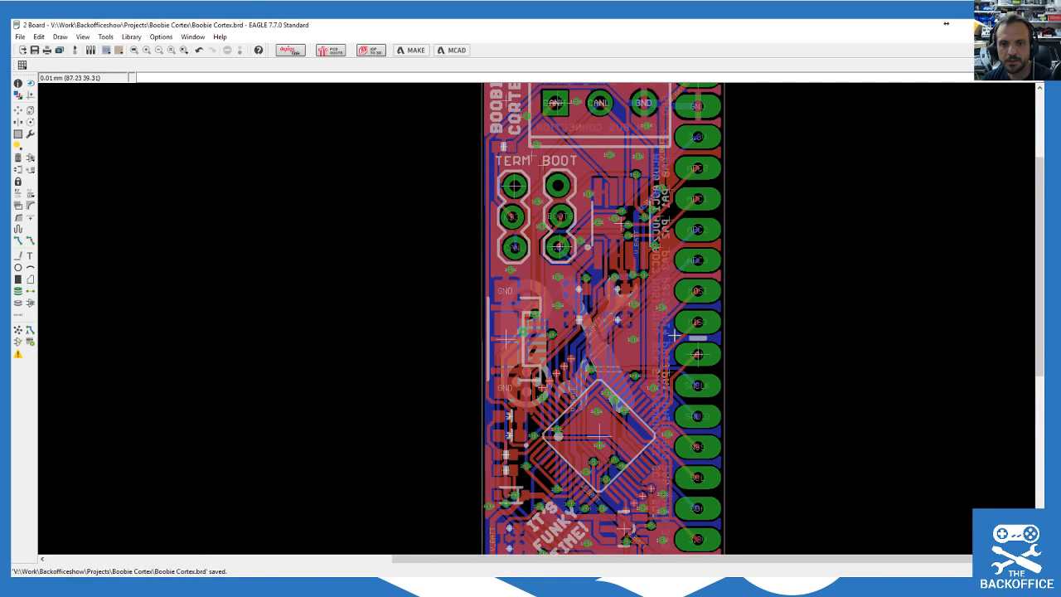
scroll(591, 279, "down", 2)
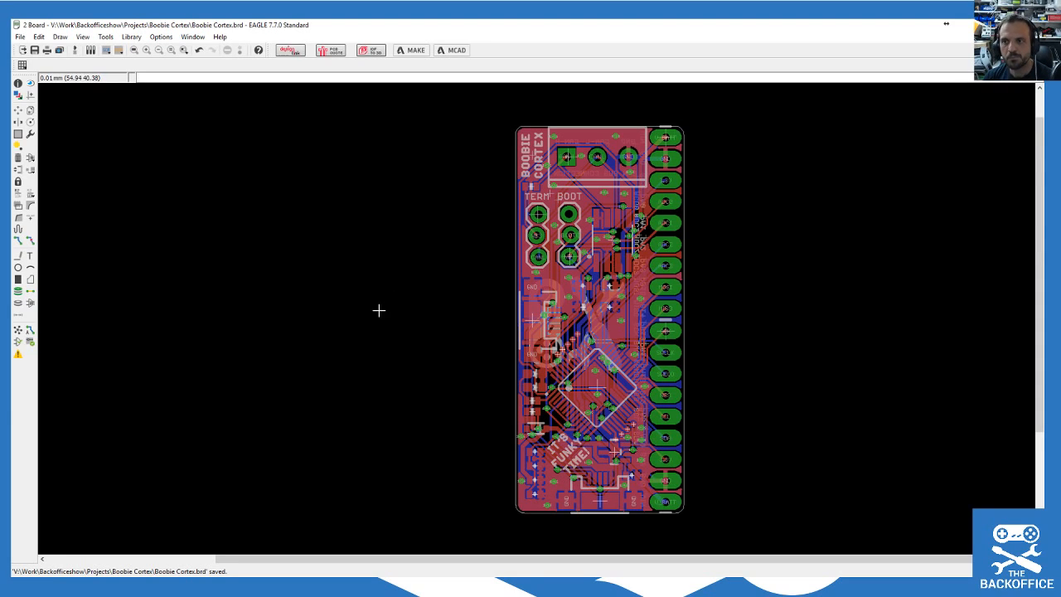
middle_click_drag(413, 367, 391, 354)
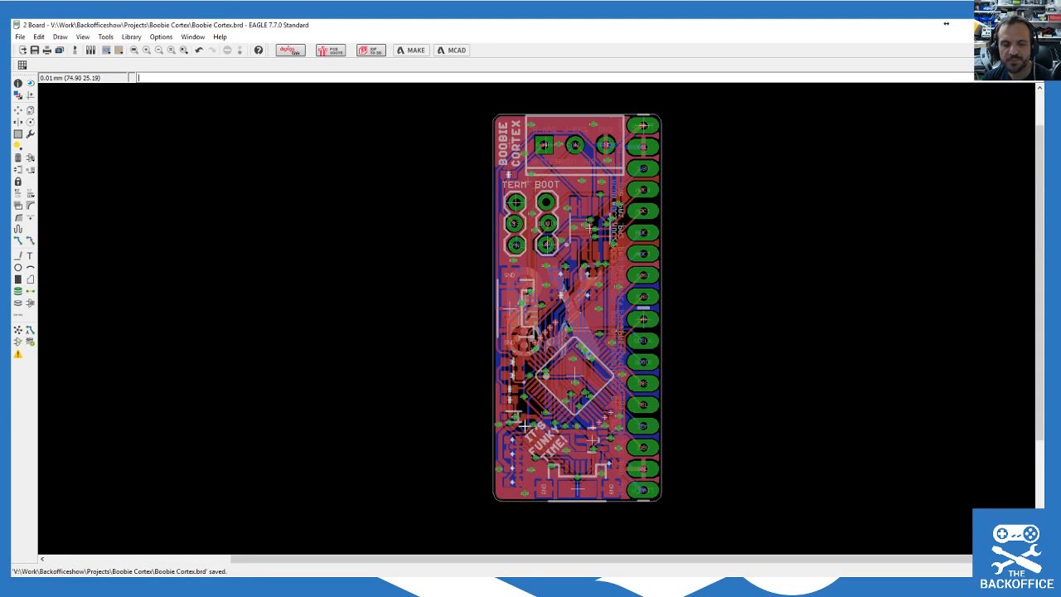
left_click(17, 138)
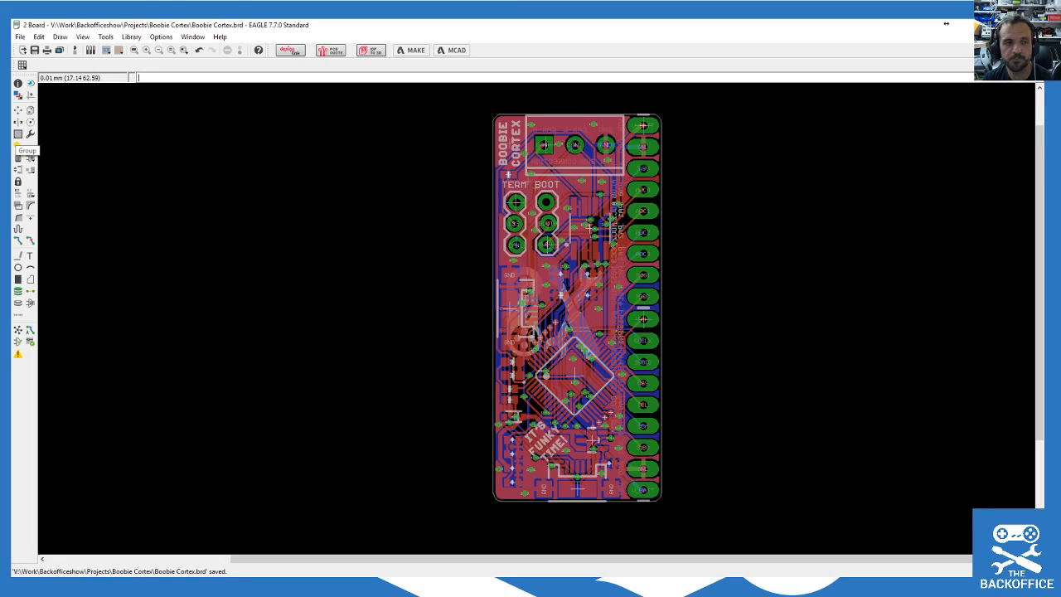
left_click_drag(457, 92, 763, 532)
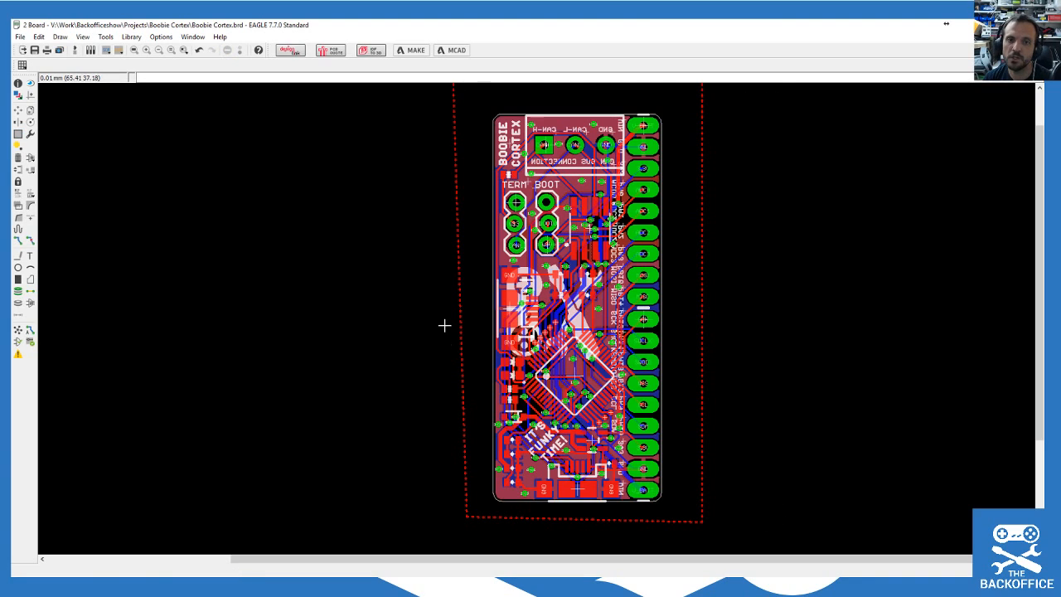
scroll(441, 327, "down", 2)
left_click(18, 133)
left_click_drag(343, 111, 775, 507)
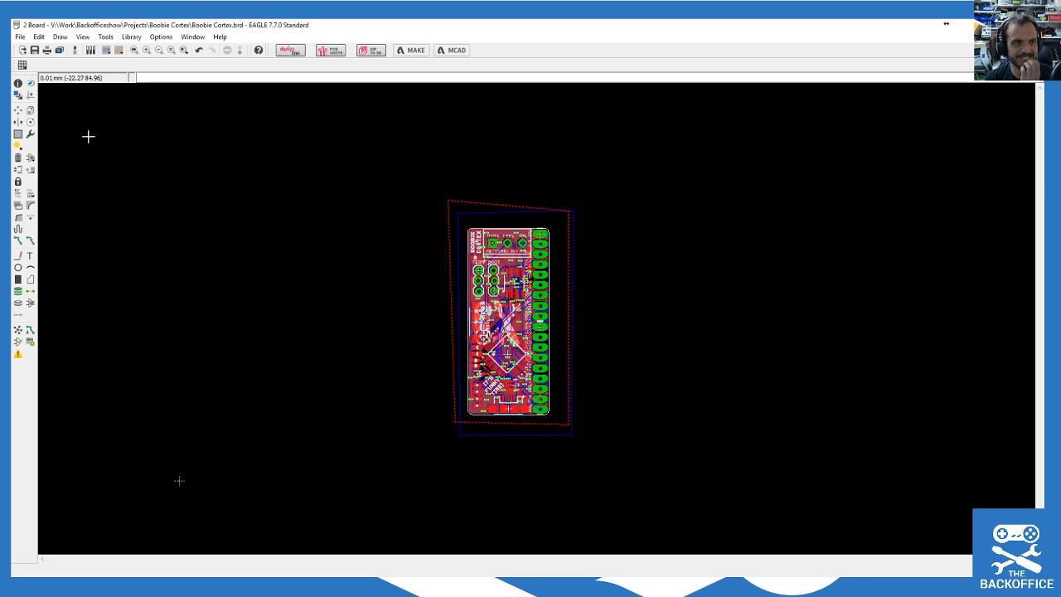
Step: Move the grouped board so the lower-left corner of its outline sits at the origin
left_click(18, 111)
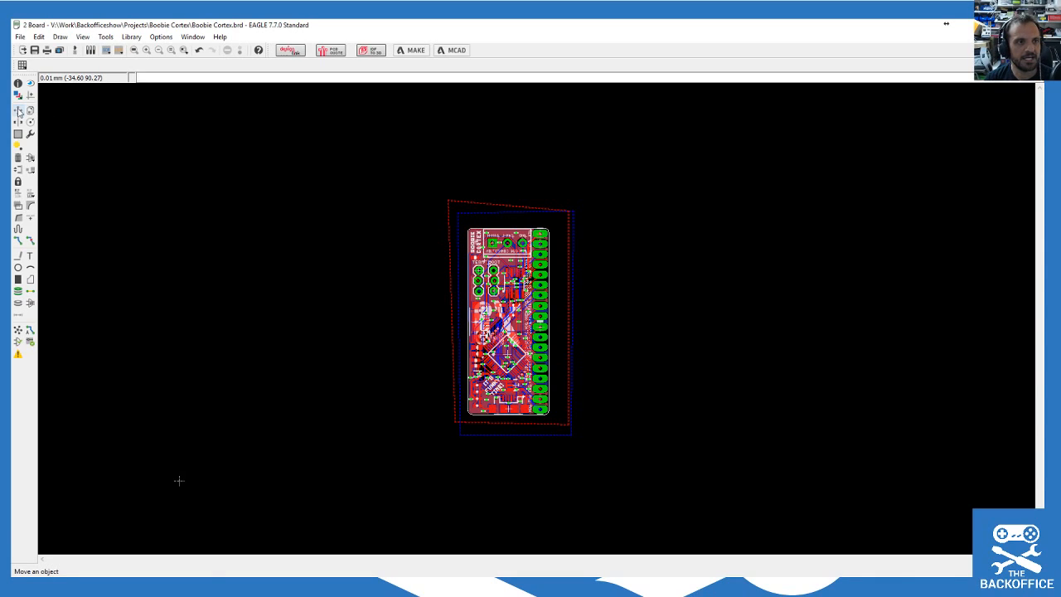
right_click(476, 300)
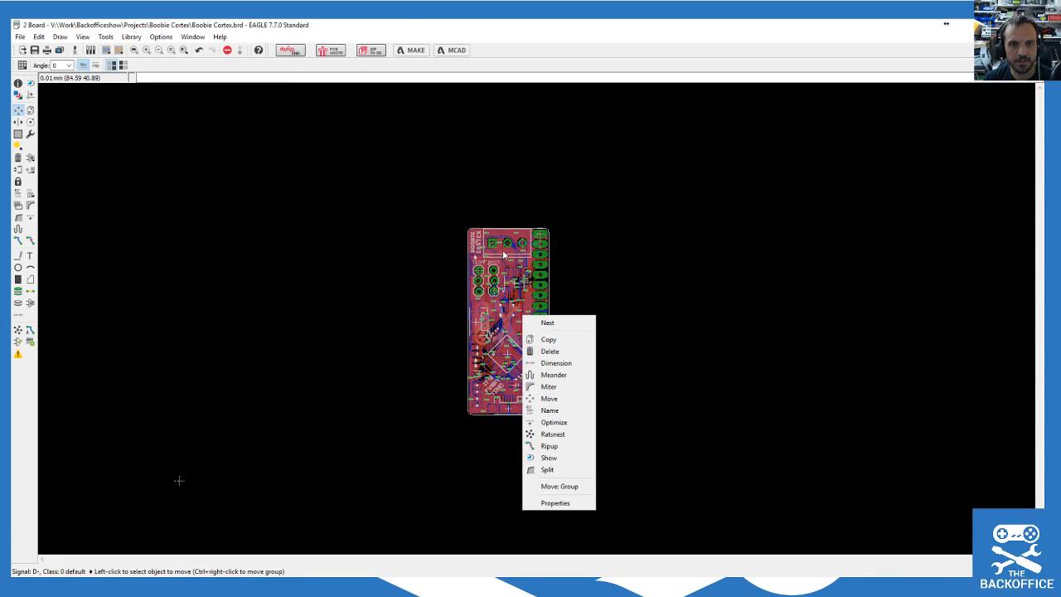
left_click(560, 486)
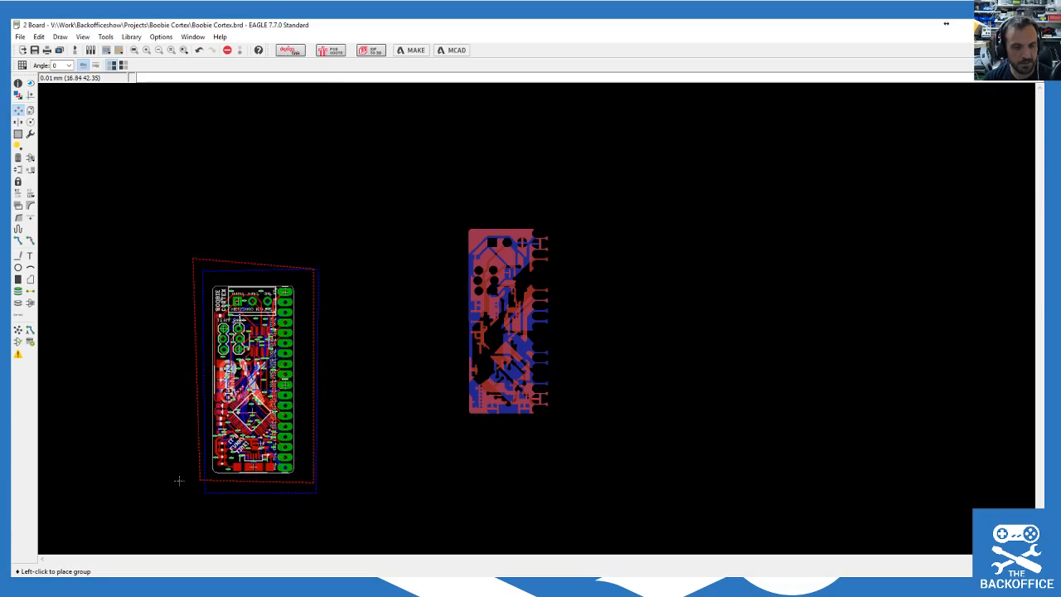
scroll(217, 300, "up", 2)
scroll(176, 220, "down", 1)
scroll(207, 335, "up", 2)
scroll(139, 547, "up", 1)
scroll(154, 494, "down", 1)
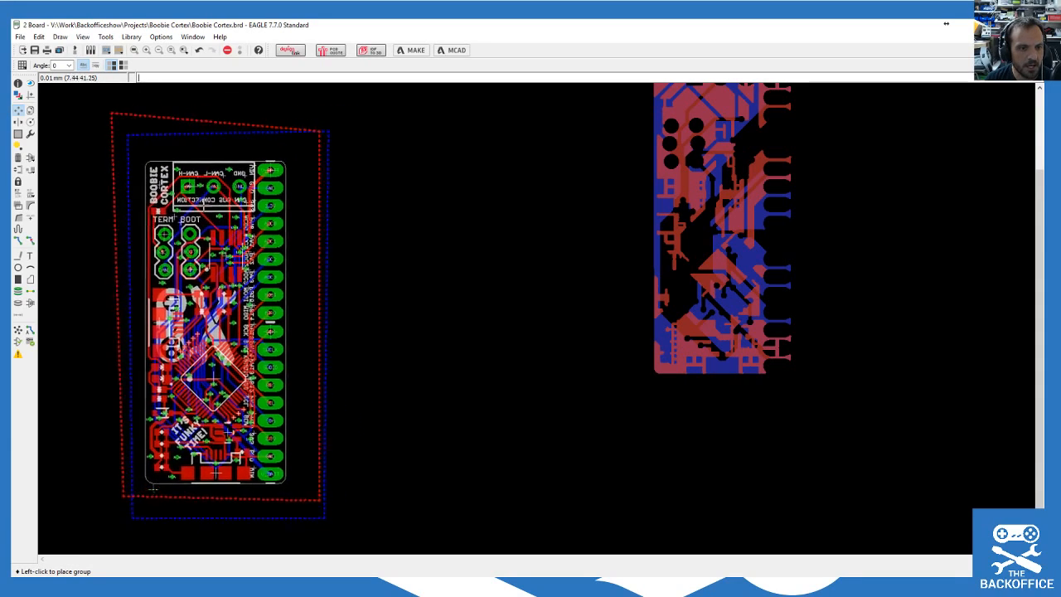
scroll(263, 369, "down", 1)
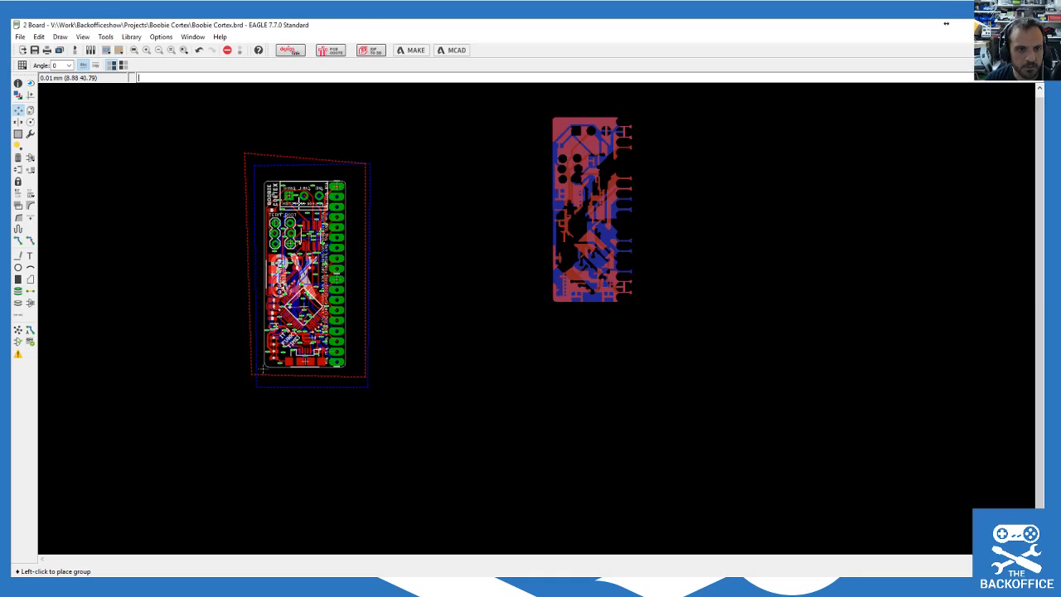
left_click(262, 369)
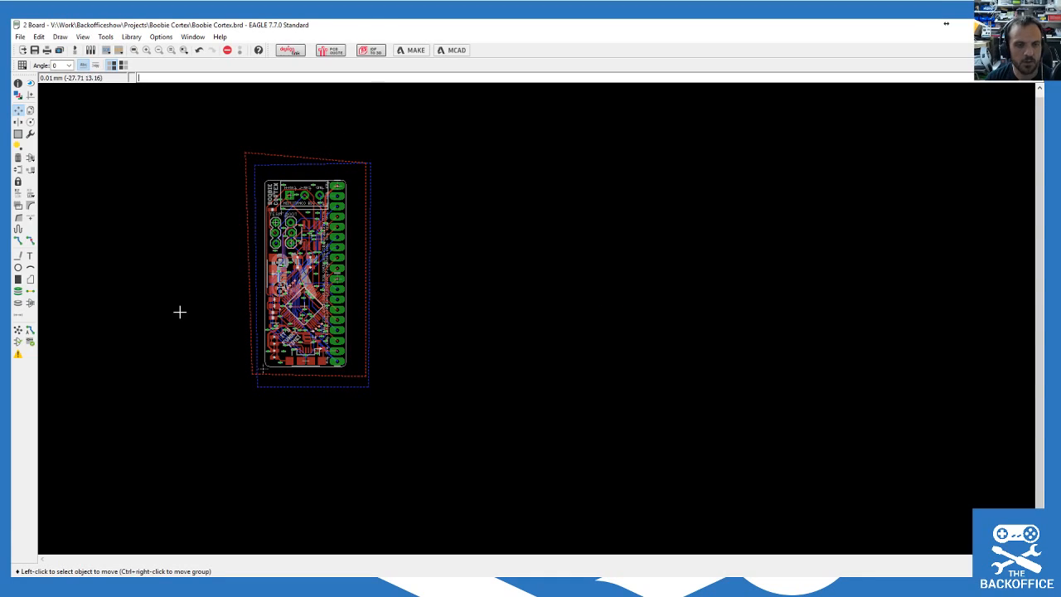
Step: Try to rotate the board 90 degrees while it sits at the origin
scroll(262, 369, "up", 3)
scroll(211, 221, "down", 3)
scroll(235, 132, "up", 3)
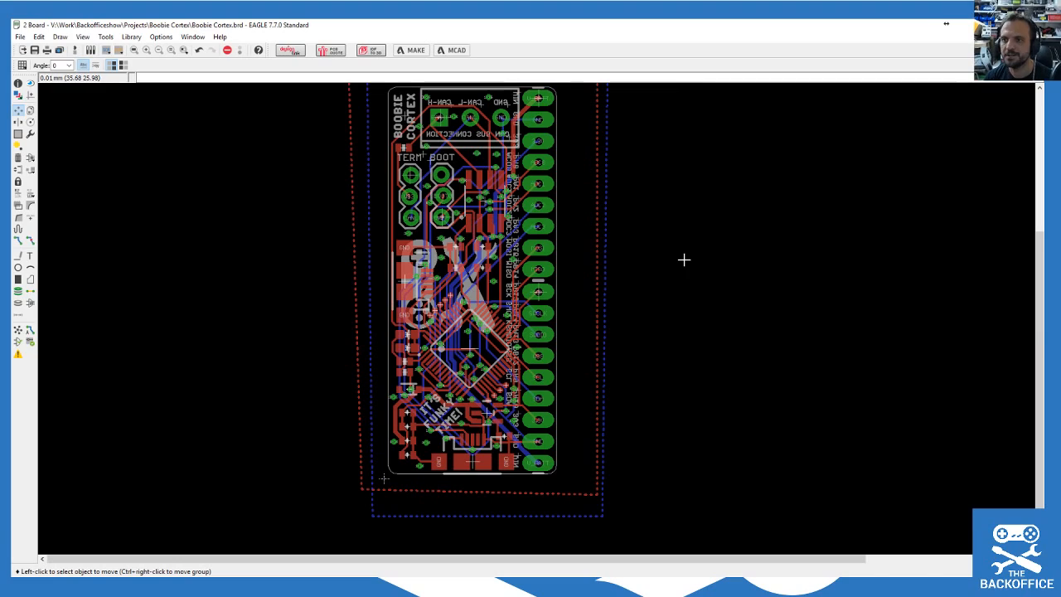
scroll(616, 362, "down", 2)
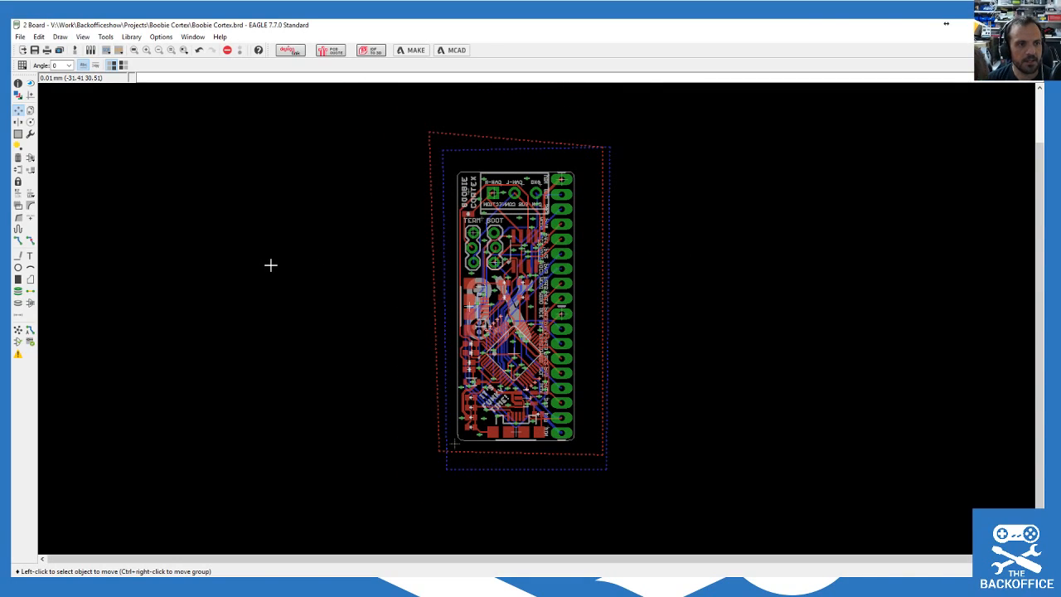
left_click(30, 122)
left_click(509, 291)
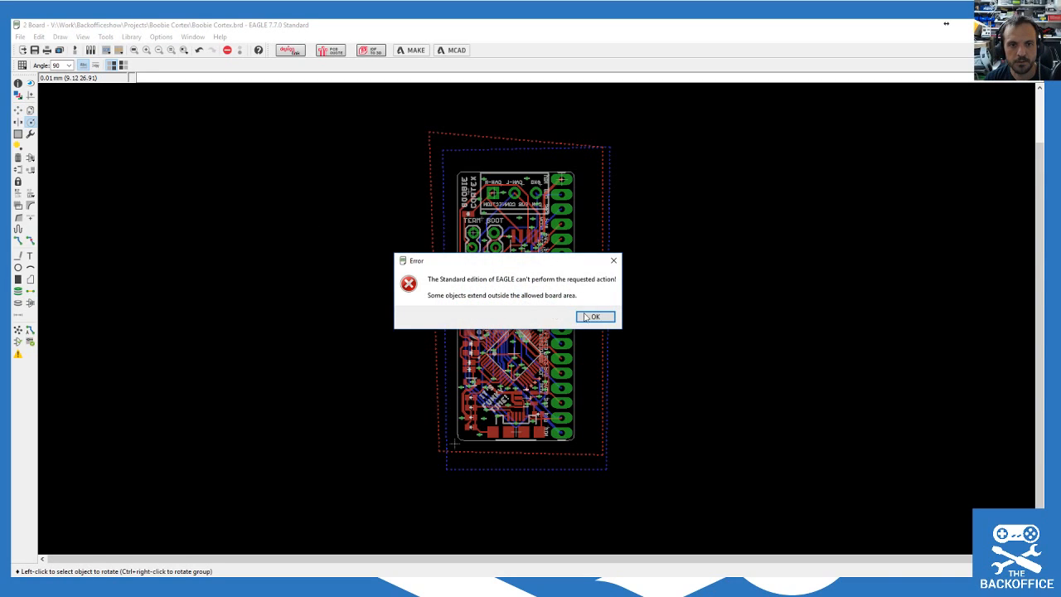
left_click(593, 316)
Step: Regroup the whole board and move it up and to the right, away from the origin
left_click(19, 134)
left_click_drag(346, 110, 758, 507)
left_click(18, 111)
right_click(511, 299, "ctrl")
left_click(633, 232)
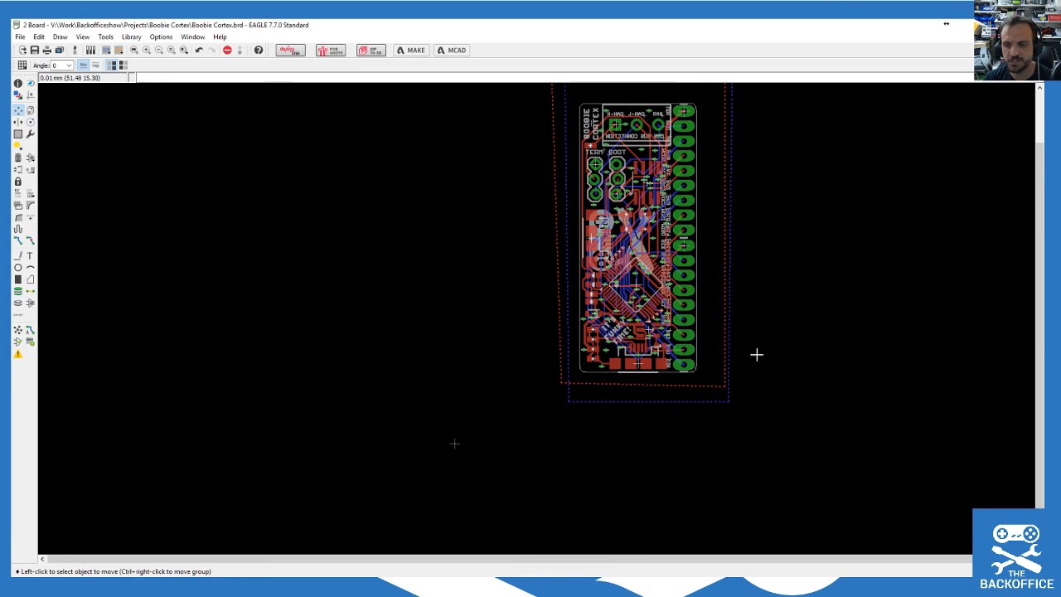
Step: Rotate the grouped board by 180 degrees in two 90-degree turns
scroll(856, 339, "down", 3)
scroll(571, 341, "down", 3)
scroll(752, 323, "up", 2)
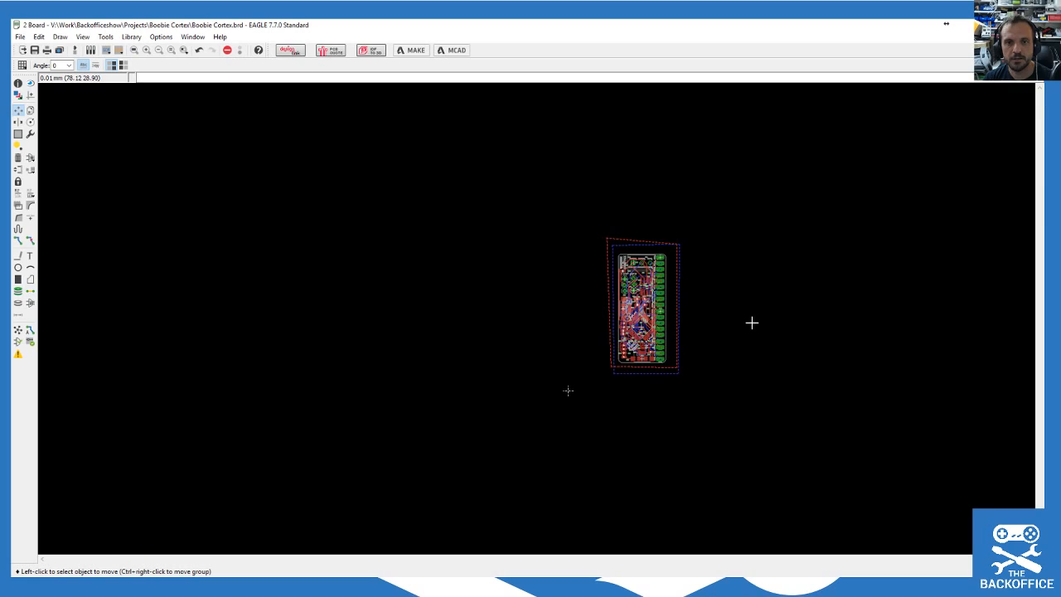
scroll(741, 325, "up", 3)
left_click(30, 122)
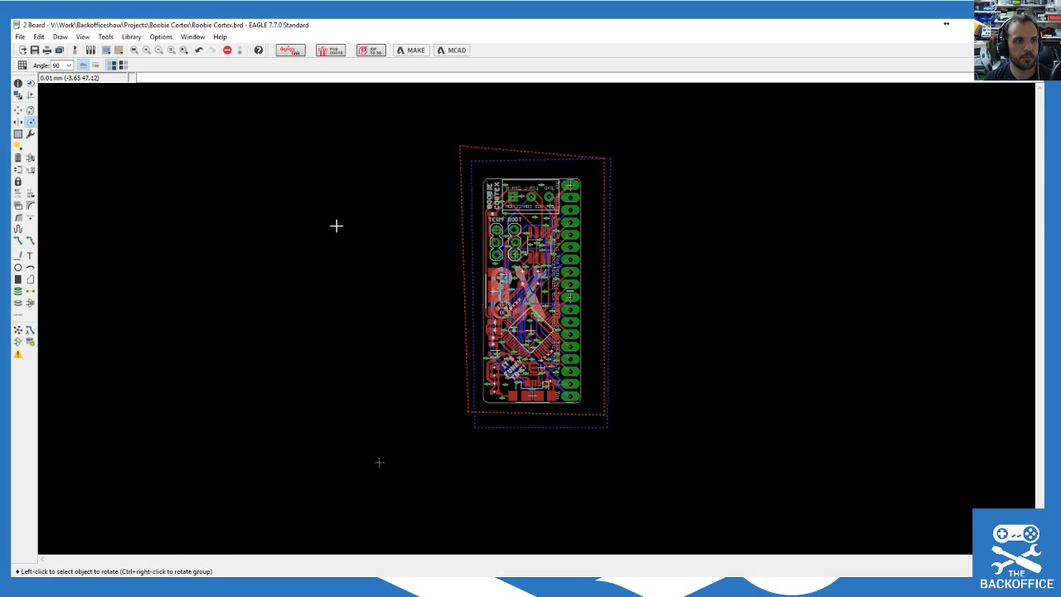
right_click(482, 280, "ctrl")
right_click(482, 259, "ctrl")
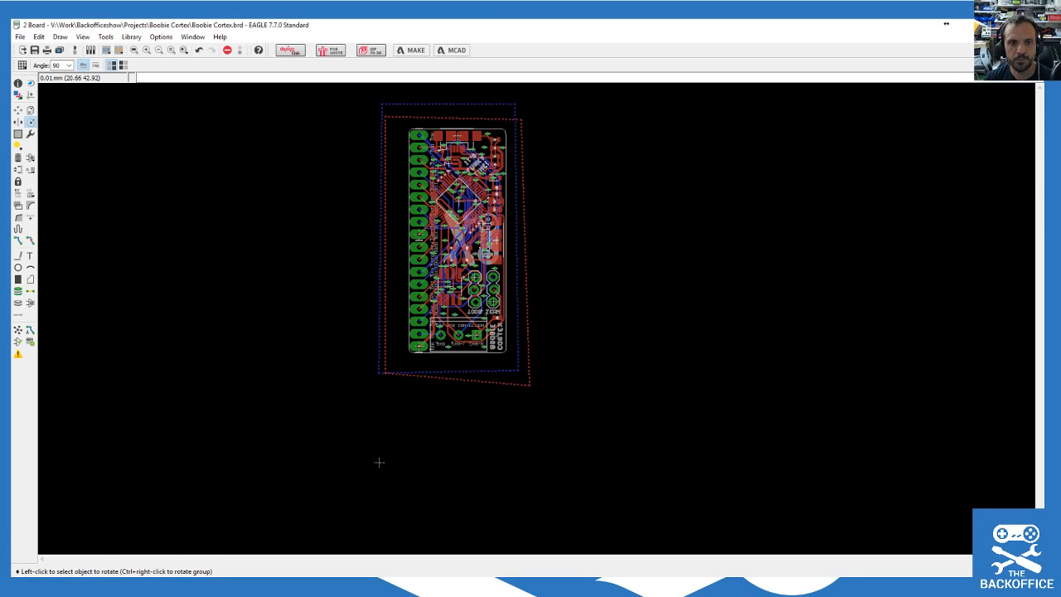
left_click(596, 318)
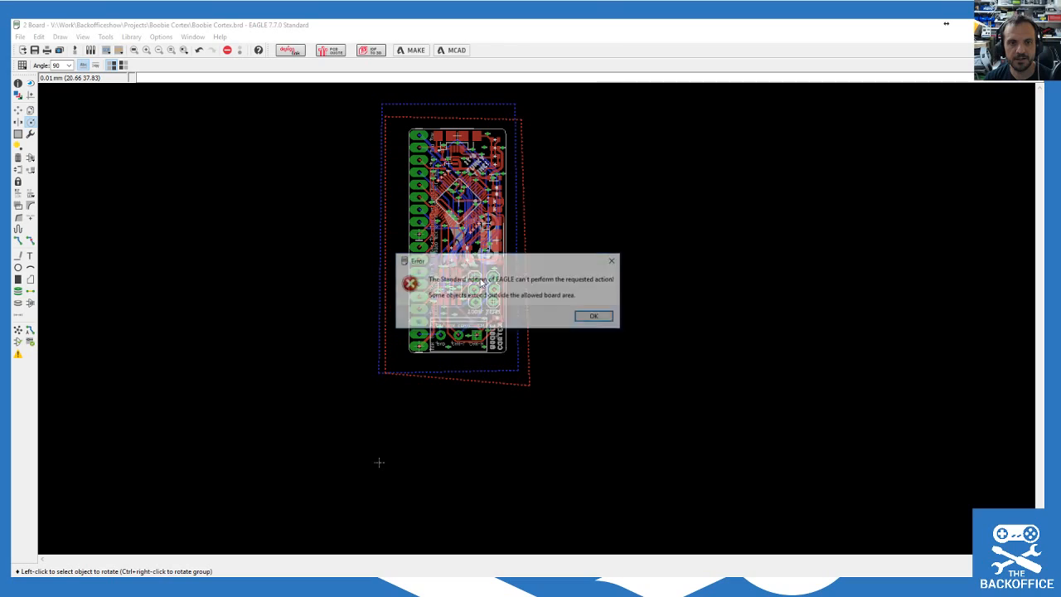
left_click(597, 319)
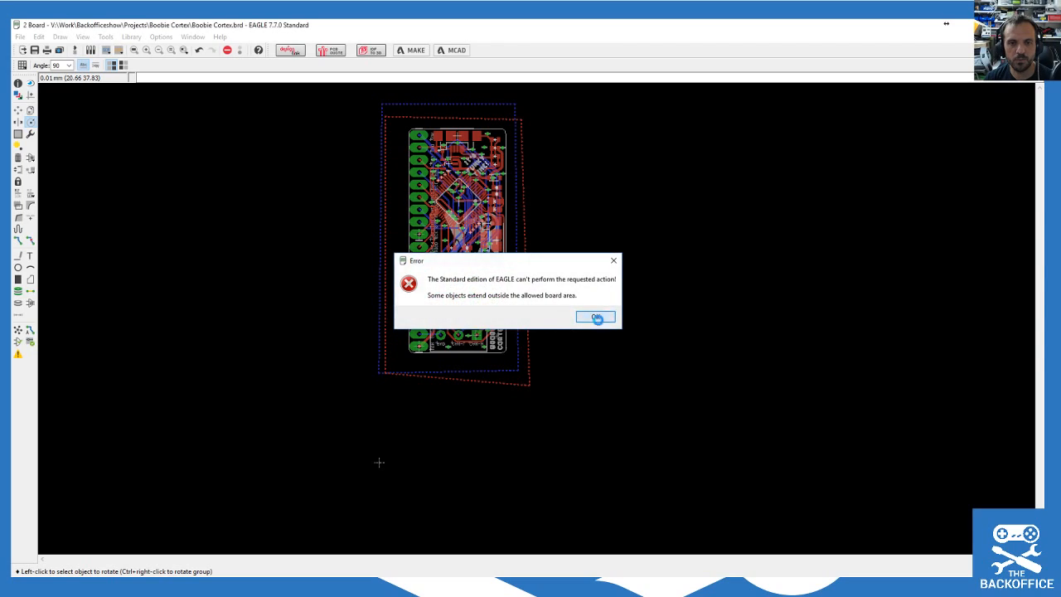
Step: Regroup the upside-down board and move it farther right and slightly down to make room for another rotation
left_click(19, 133)
left_click_drag(325, 99, 621, 403)
left_click(19, 110)
right_click(462, 258, "ctrl")
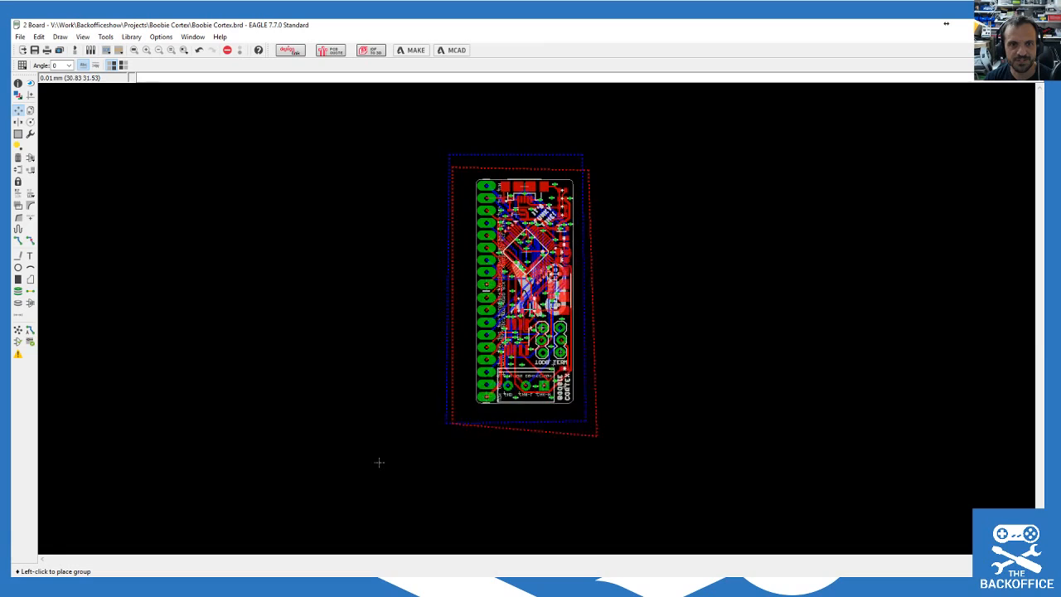
left_click(552, 323)
Step: Regroup the board and rotate it another 90 degrees so it lies horizontally with the edge pads along the bottom
left_click(18, 135)
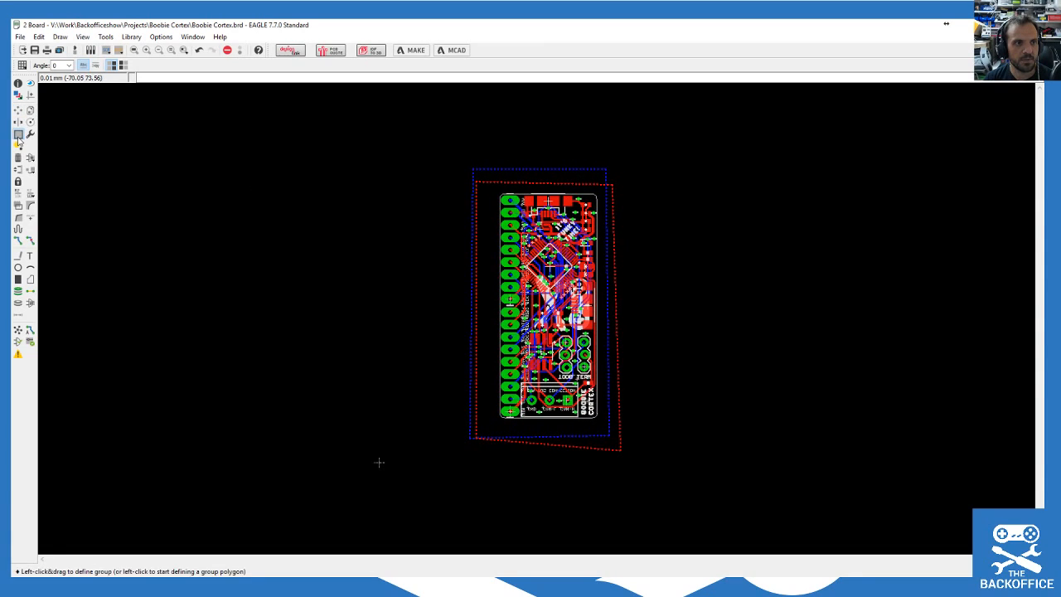
left_click_drag(339, 135, 729, 510)
key("F7")
left_click(31, 122)
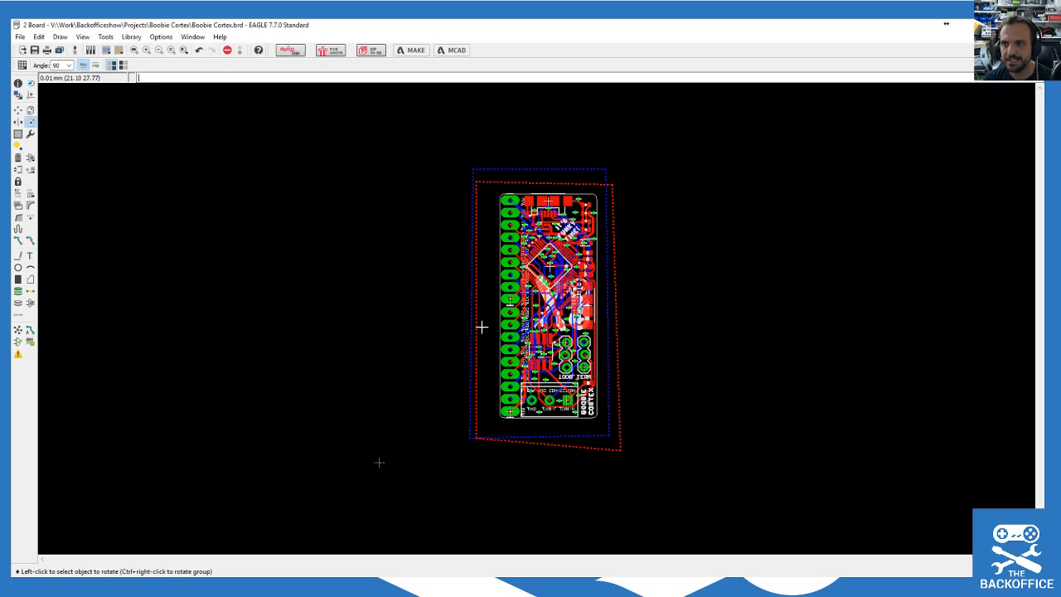
right_click(379, 462, "ctrl")
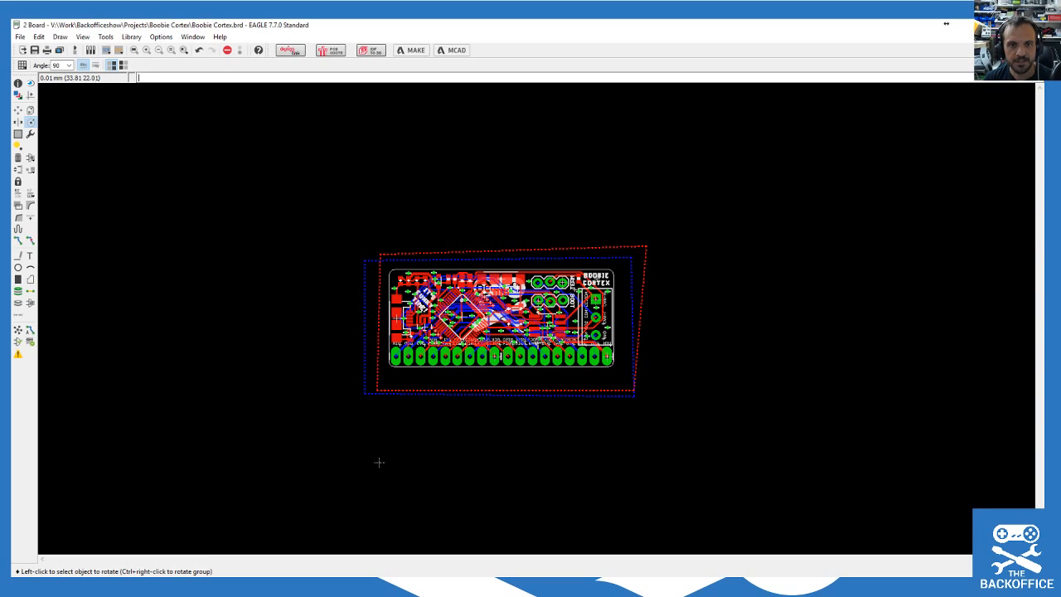
Step: Move the horizontal board group so the lower-left corner of its outline sits at the origin
key("F7")
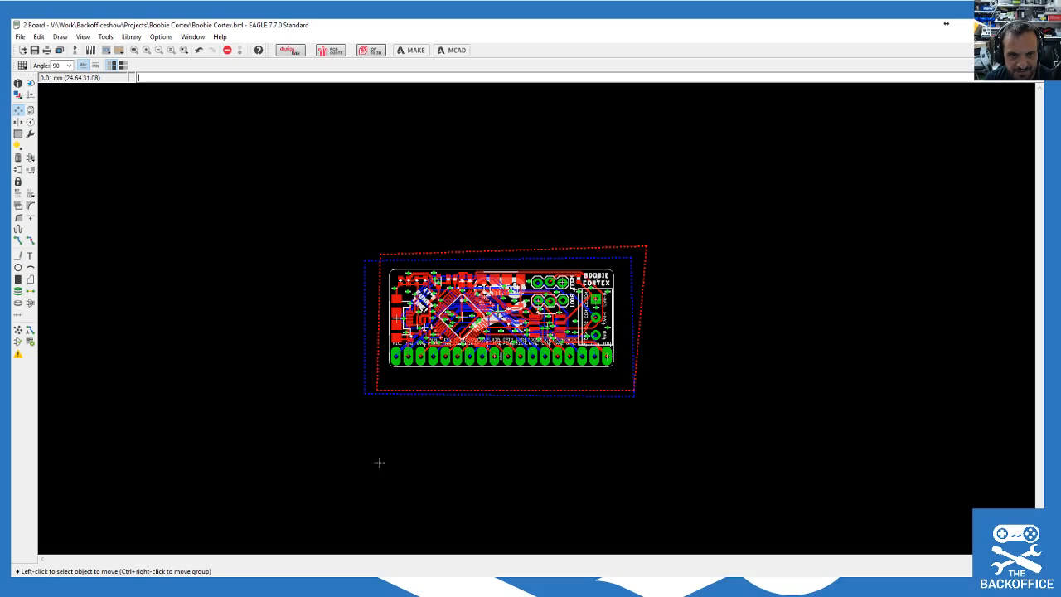
right_click(379, 462, "ctrl")
scroll(379, 462, "up", 4)
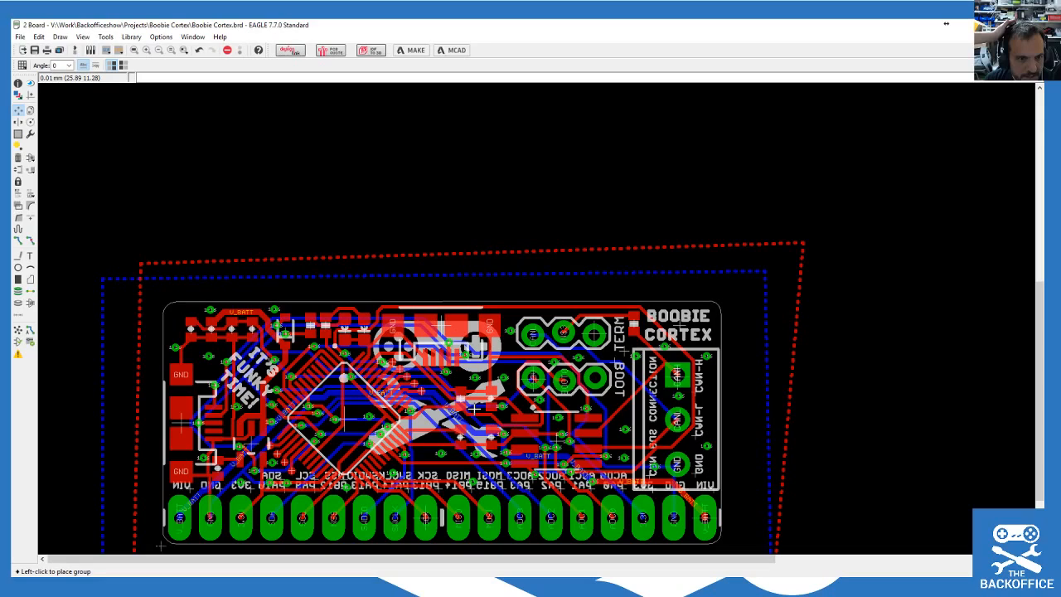
left_click(473, 408)
scroll(518, 240, "down", 3)
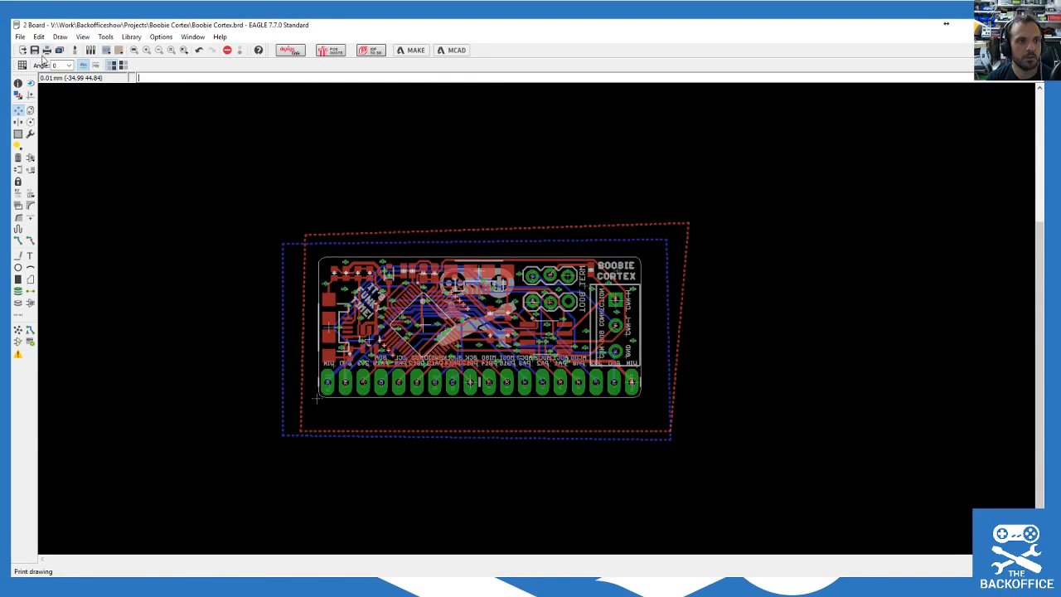
Step: Recheck the repositioned board's routing with a new autorouter job, cancel the routing variants and save the board
left_click(35, 50)
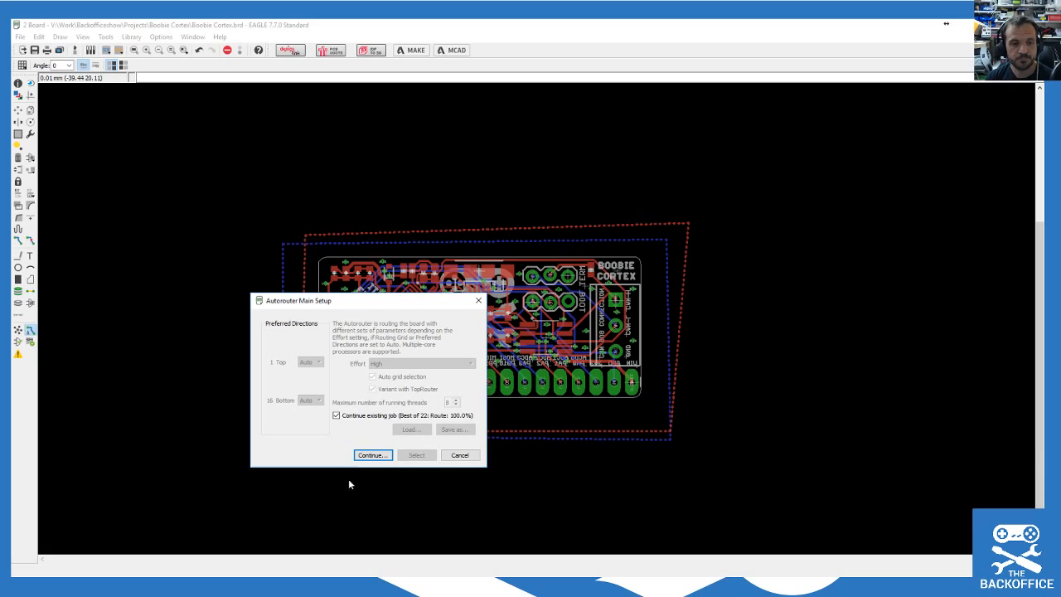
left_click(342, 415)
left_click(372, 454)
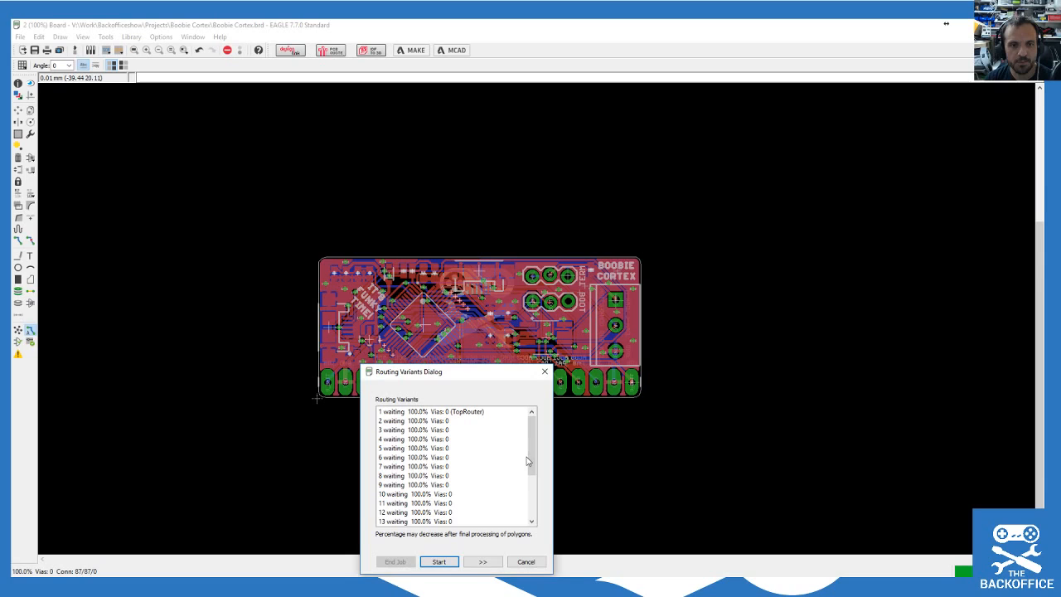
left_click(514, 562)
scroll(318, 397, "up", 3)
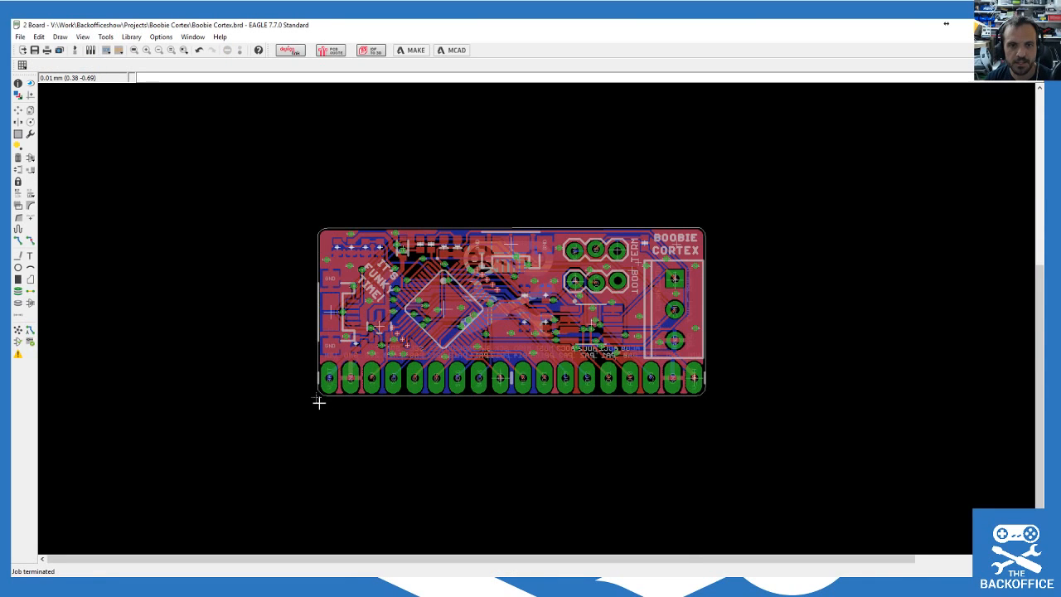
left_click(35, 51)
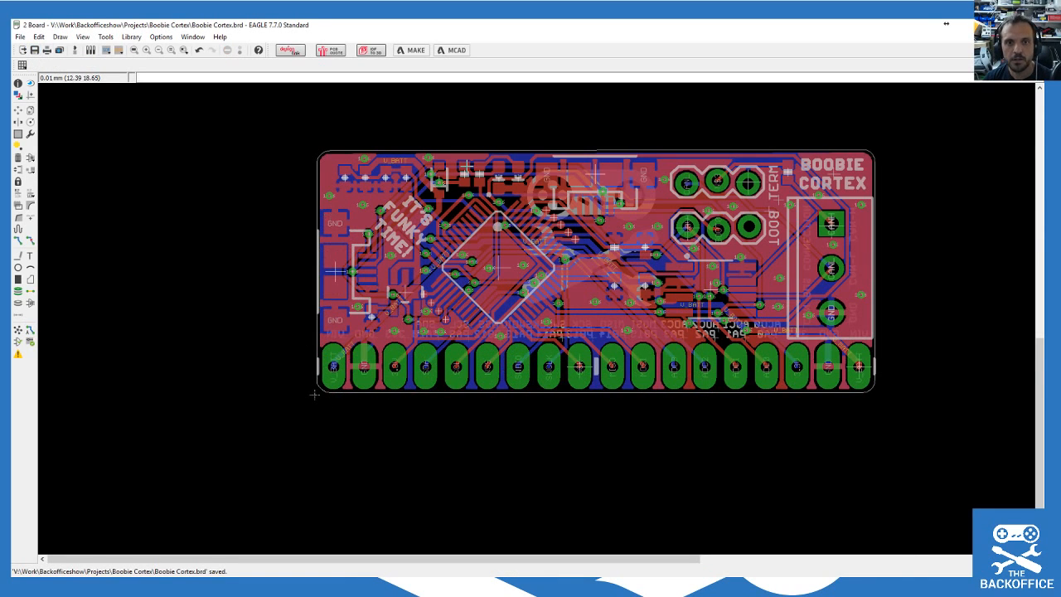
scroll(315, 395, "up", 2)
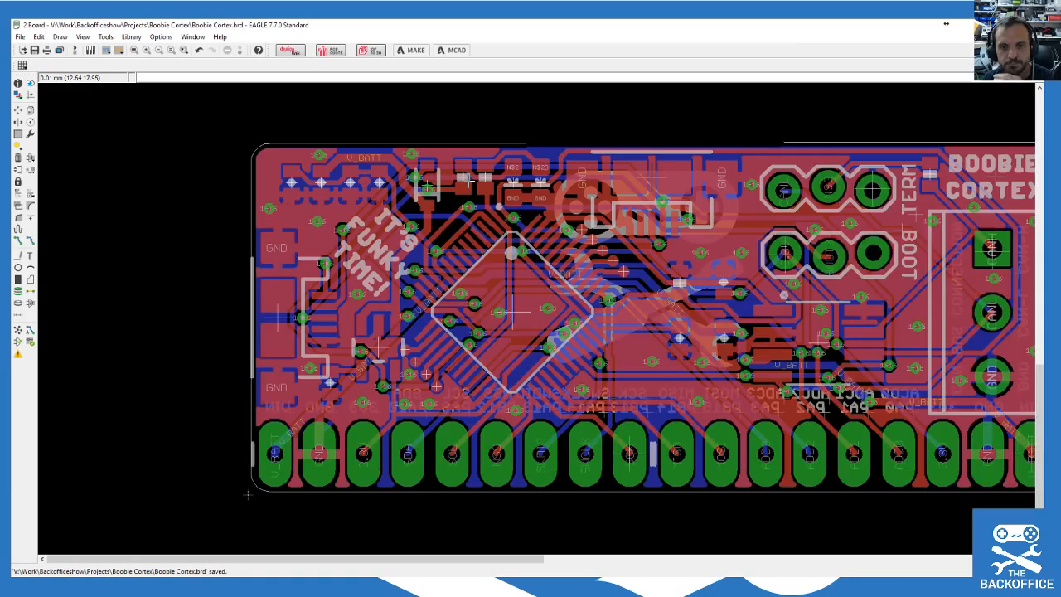
scroll(285, 443, "down", 1)
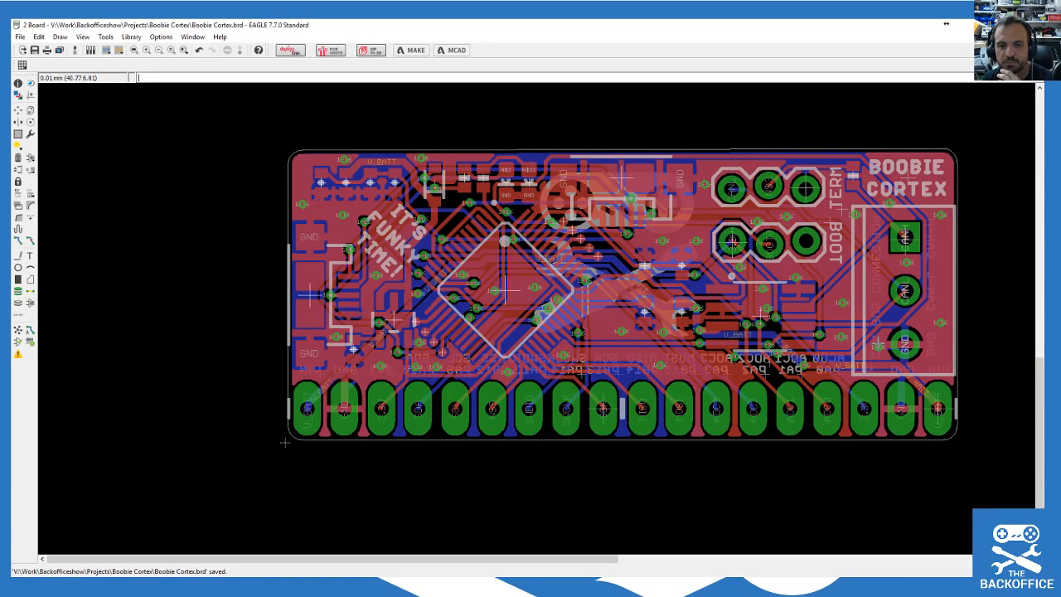
Step: Copy the GND via twice, placing one above the gap between the ADC3 and ADC2 pads and one between ADC2 and ADC1
scroll(883, 398, "up", 5)
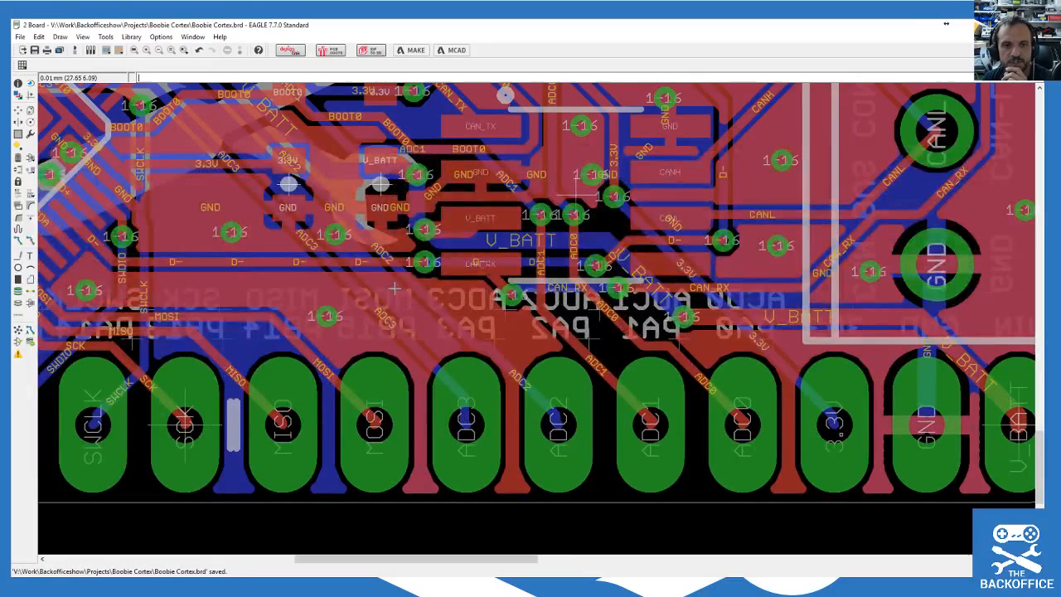
left_click(31, 111)
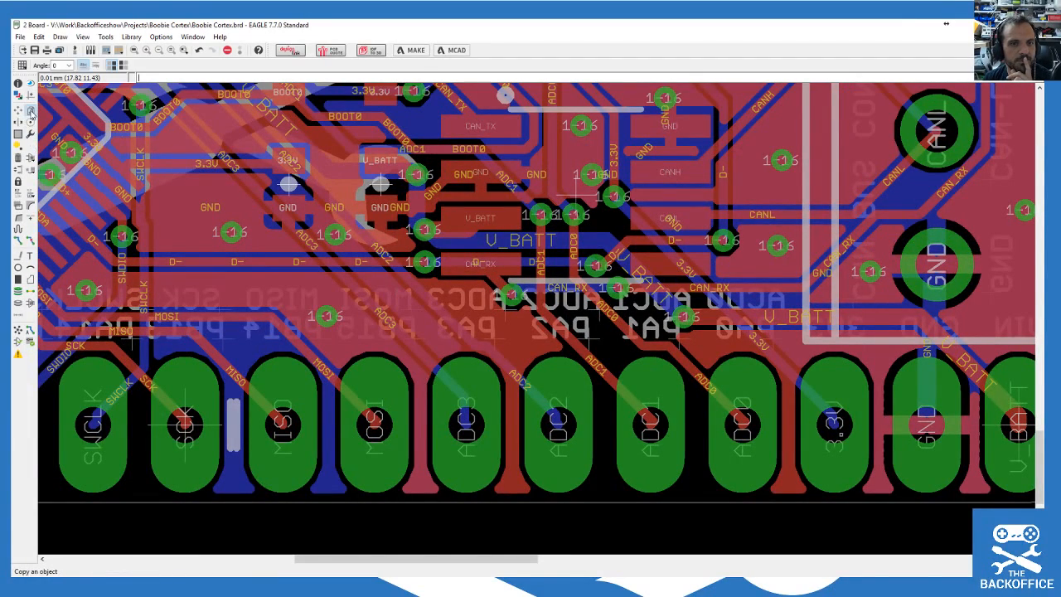
left_click(326, 316)
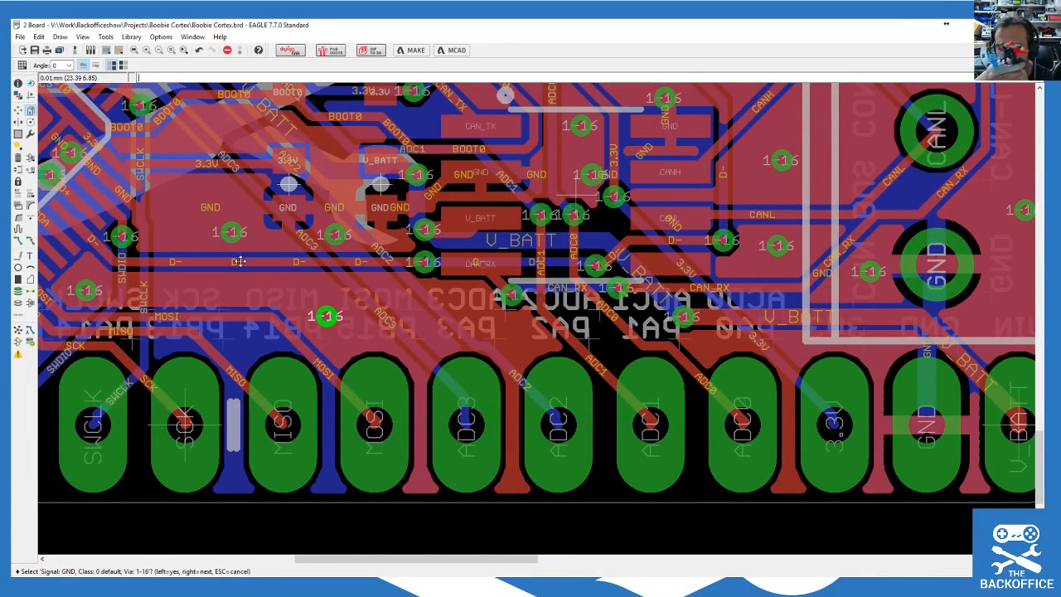
left_click(338, 364)
left_click(516, 335)
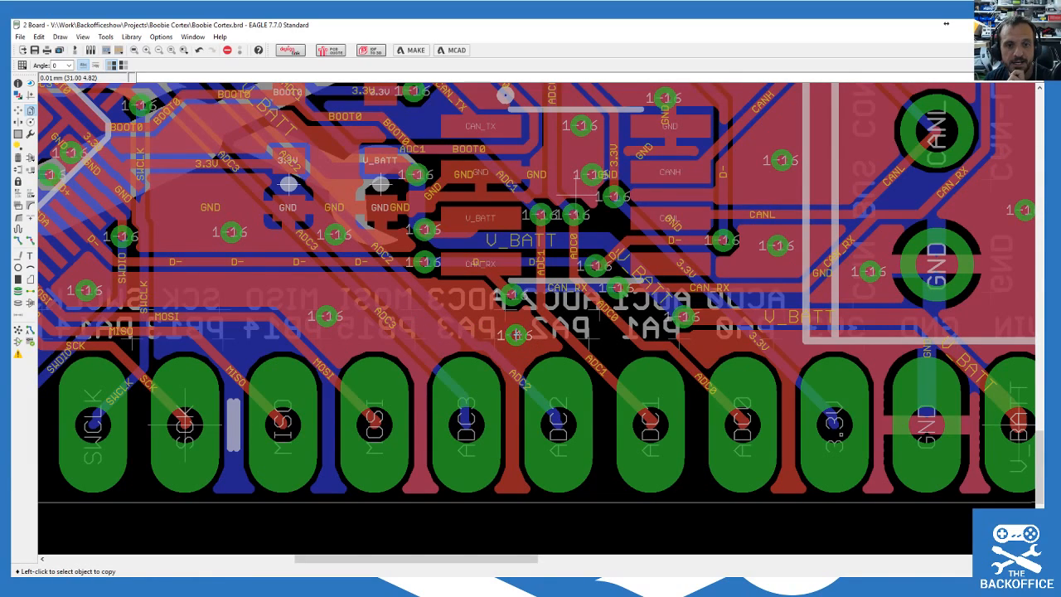
left_click(515, 335)
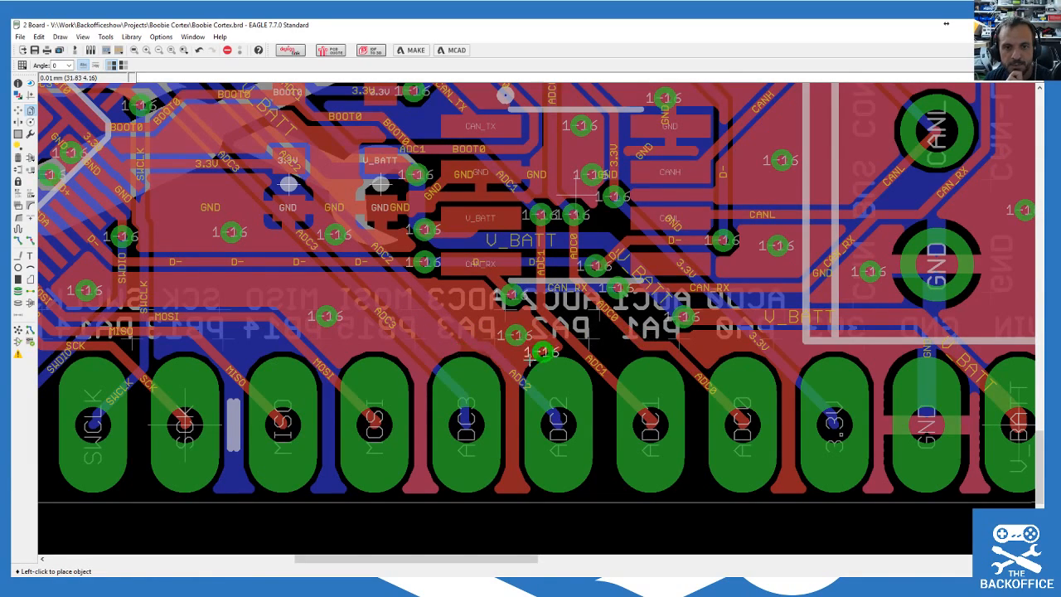
left_click(603, 339)
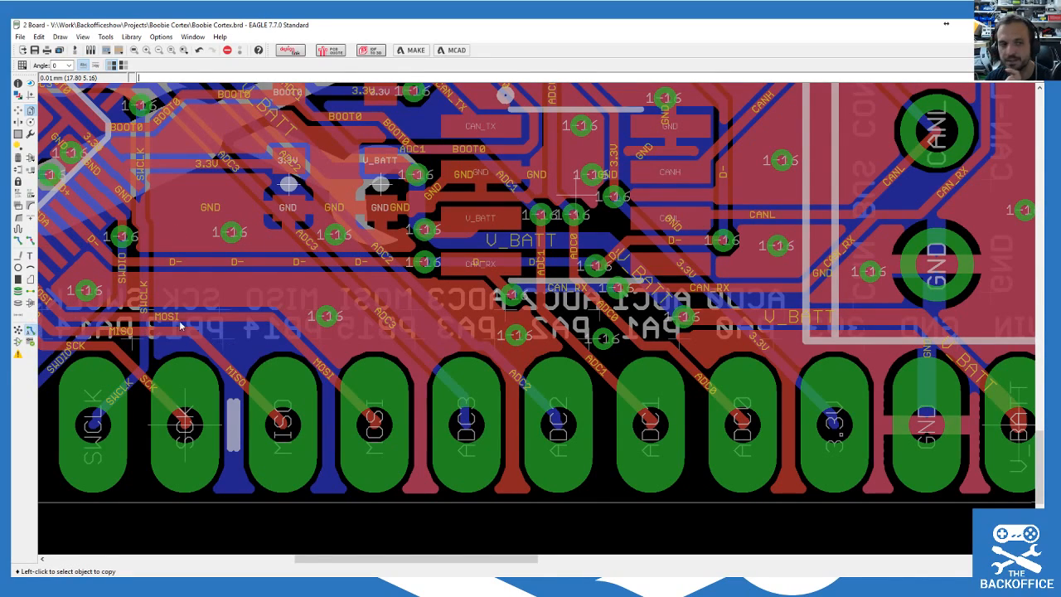
Step: Recheck the board with a new autorouter job at the existing settings and cancel the routing variants
left_click(31, 291)
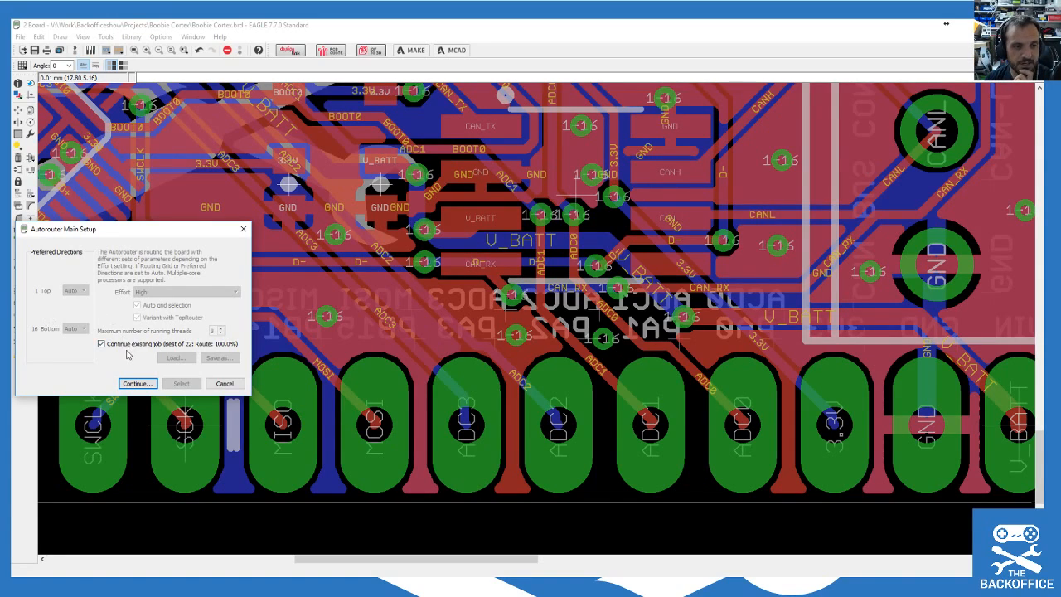
left_click(138, 383)
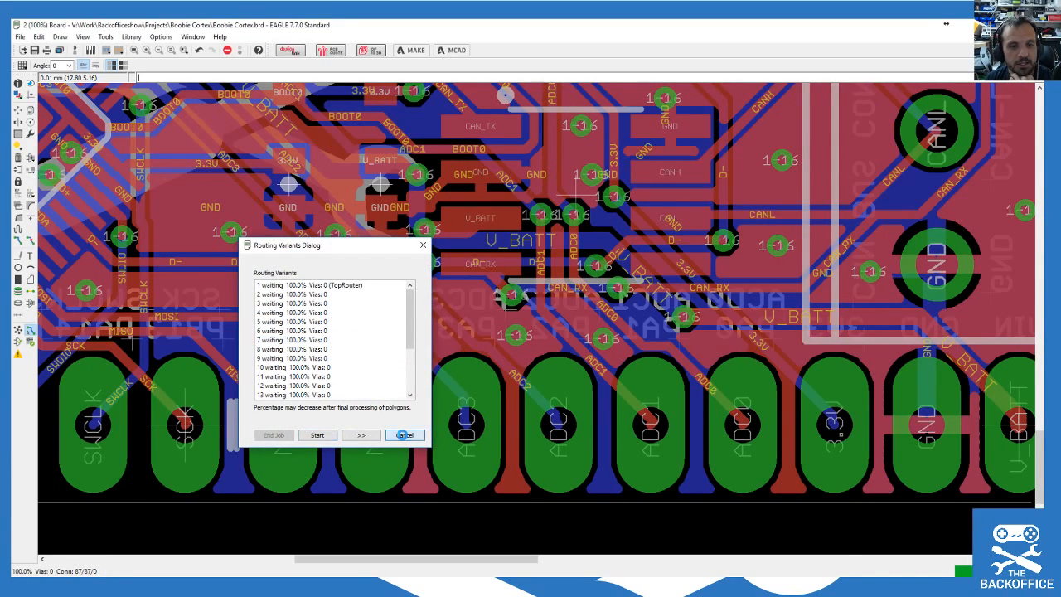
left_click(404, 435)
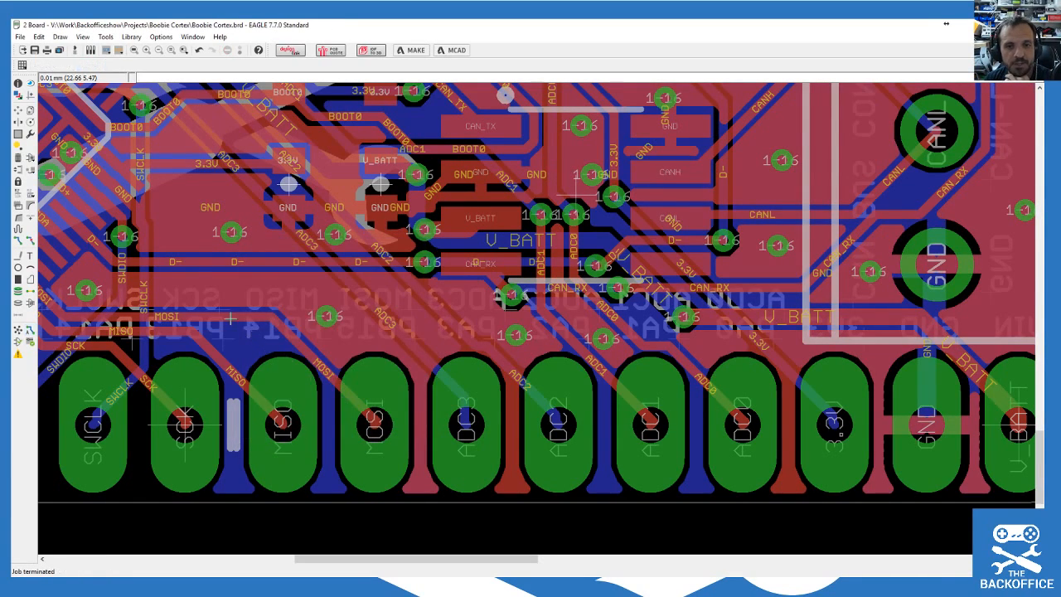
Step: Copy more GND vias into the ground areas above the ADC1 and ADC0 pads and above the far-right V_BATT pad
left_click(30, 110)
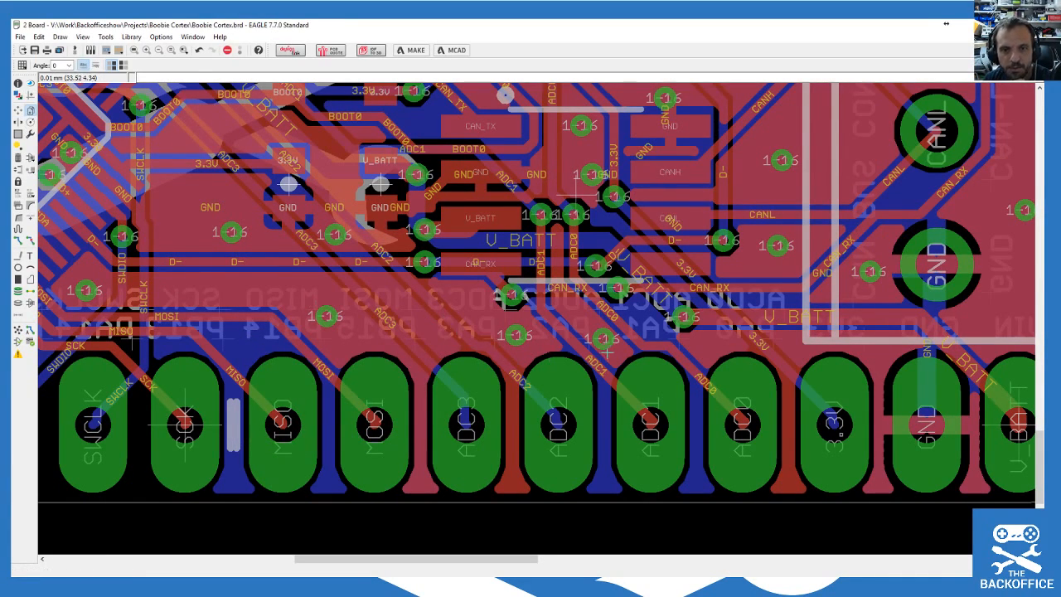
left_click(604, 340)
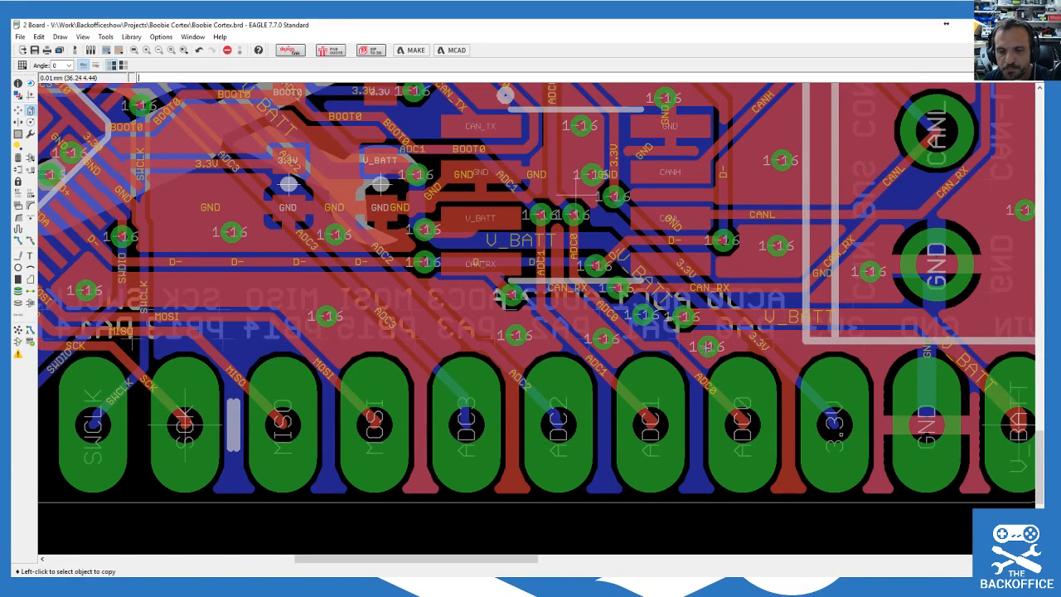
left_click(707, 346)
scroll(607, 345, "down", 2)
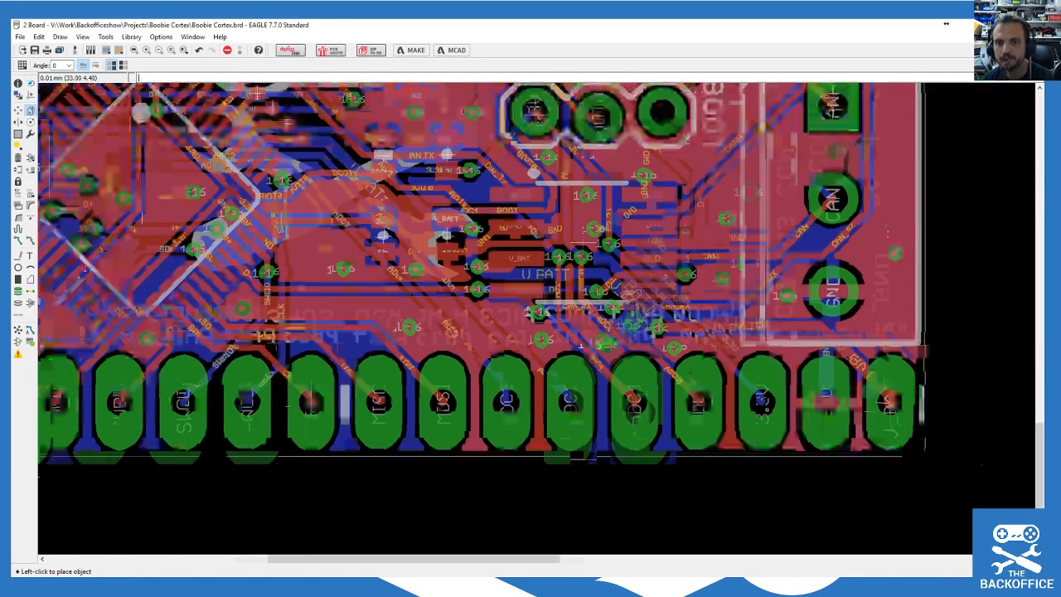
scroll(818, 345, "up", 2)
left_click(851, 320)
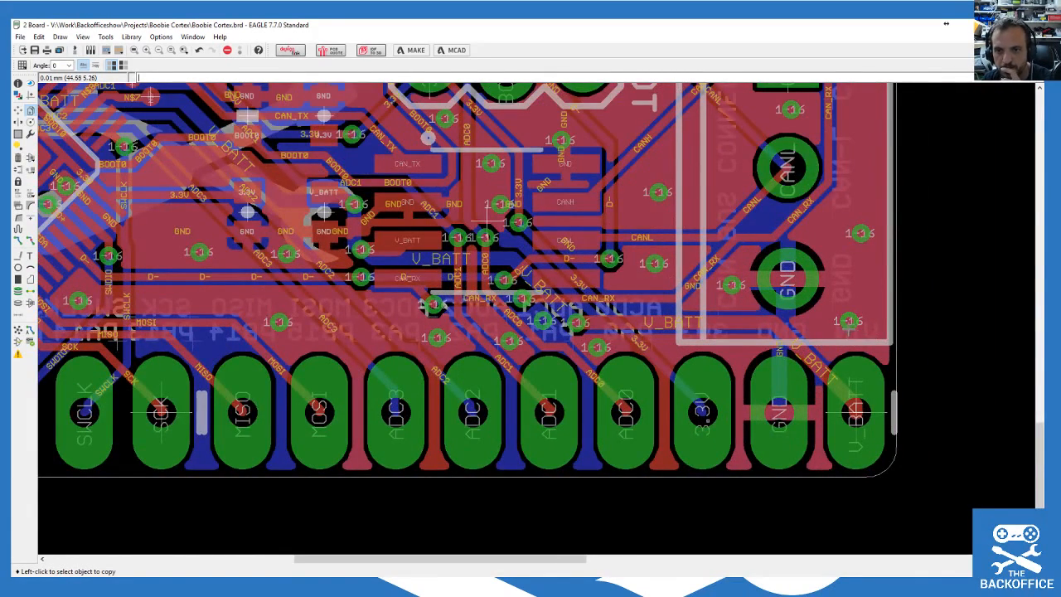
Step: Add GND via copies above the gap between the 3.3V and GND pads, between the CANL and GND terminals, and beside the BOOT label
left_click(849, 323)
left_click(742, 349)
left_click(742, 349)
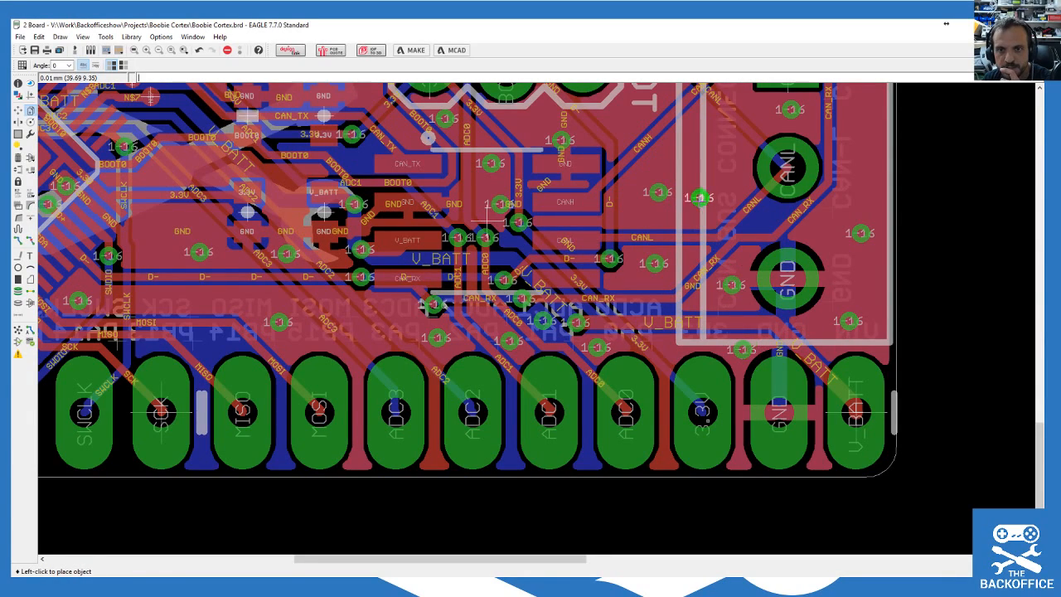
left_click(766, 219)
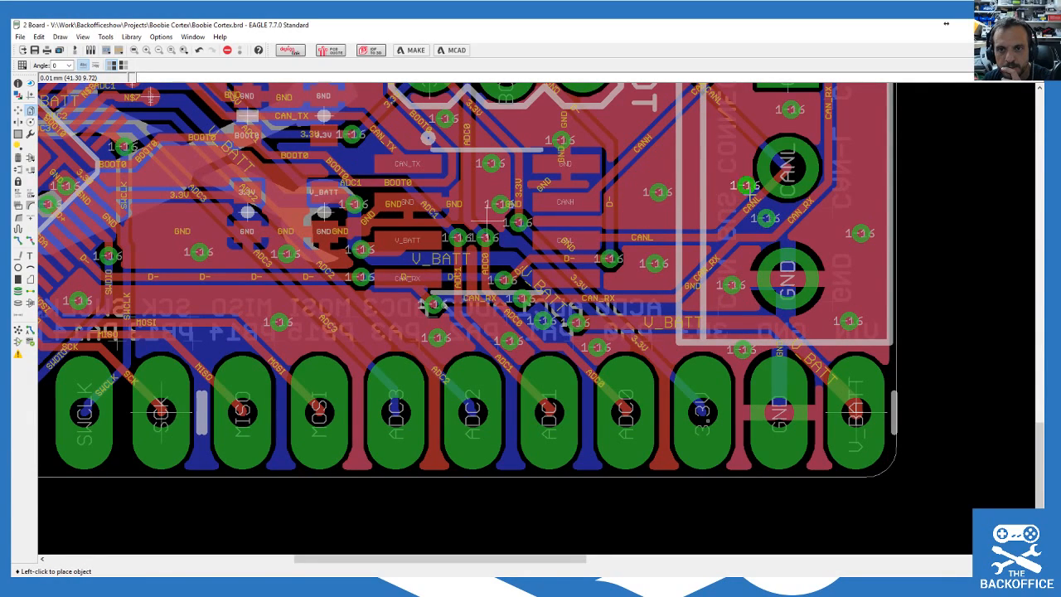
scroll(627, 336, "down", 2)
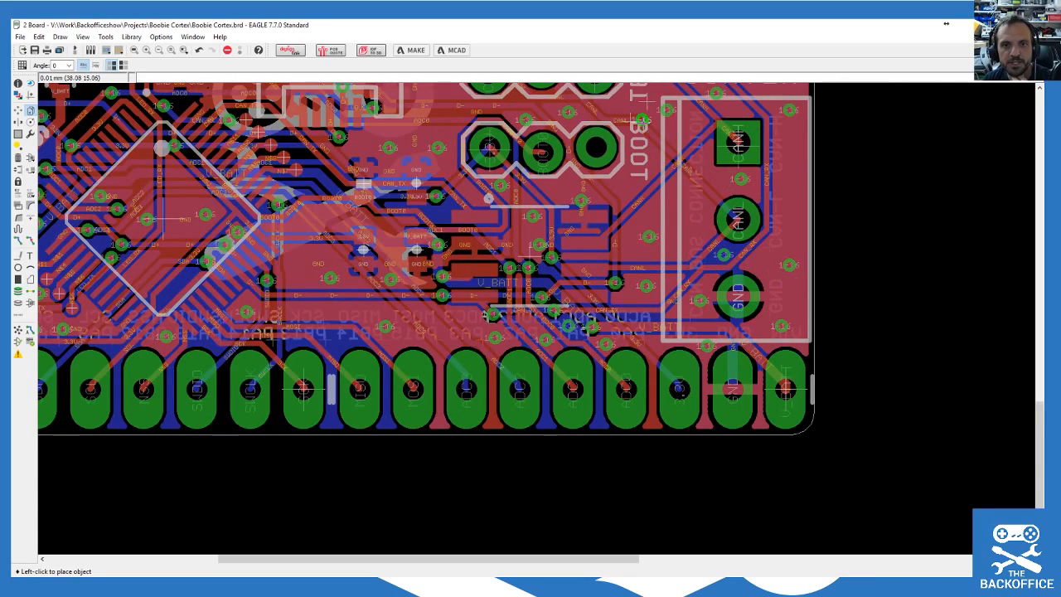
scroll(642, 164, "up", 2)
left_click(618, 194)
Step: Place another GND via copy in the ground area right of the microcontroller, next to the SWCLK trace
scroll(488, 257, "down", 3)
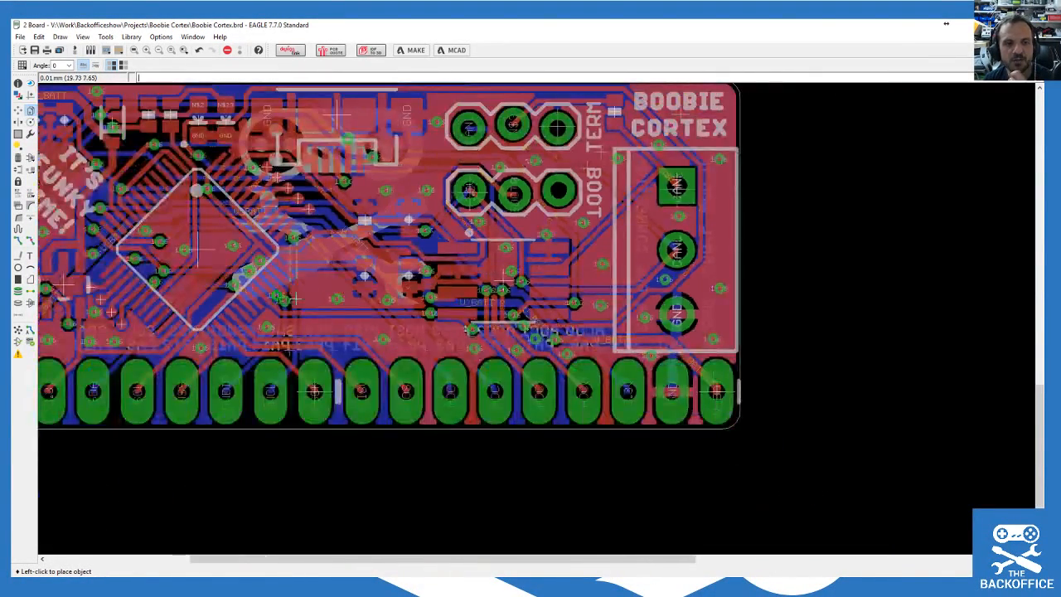
scroll(409, 243, "up", 4)
scroll(410, 243, "up", 3)
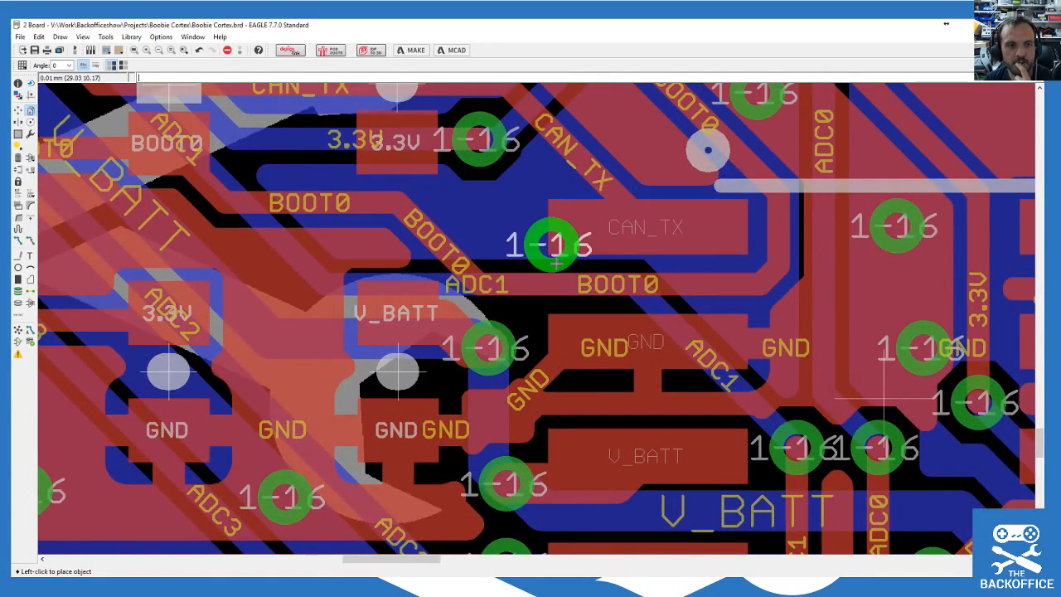
scroll(670, 238, "down", 2)
scroll(687, 251, "down", 1)
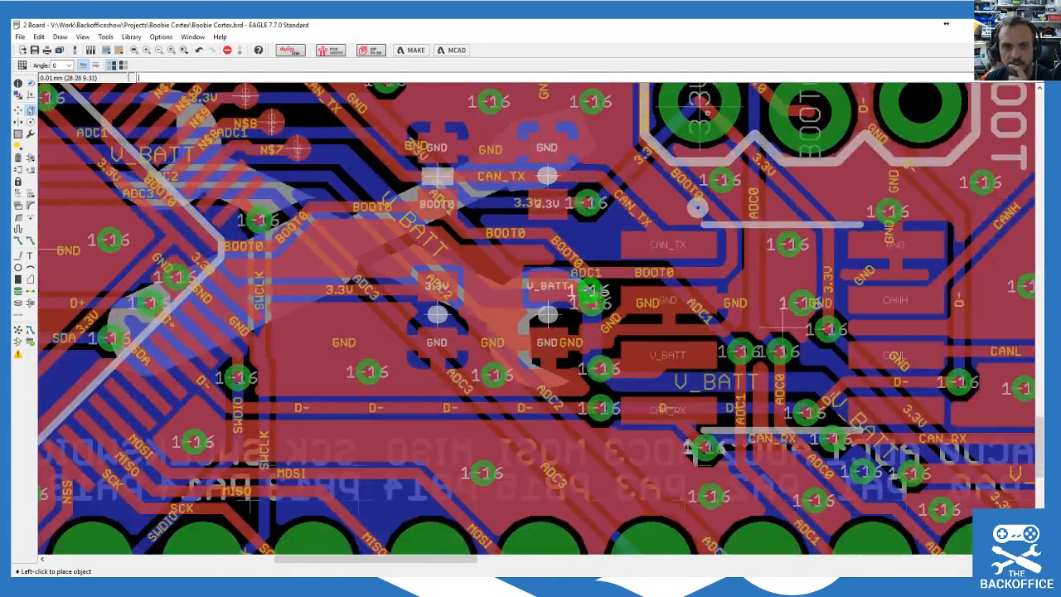
left_click(301, 339)
left_click(372, 344)
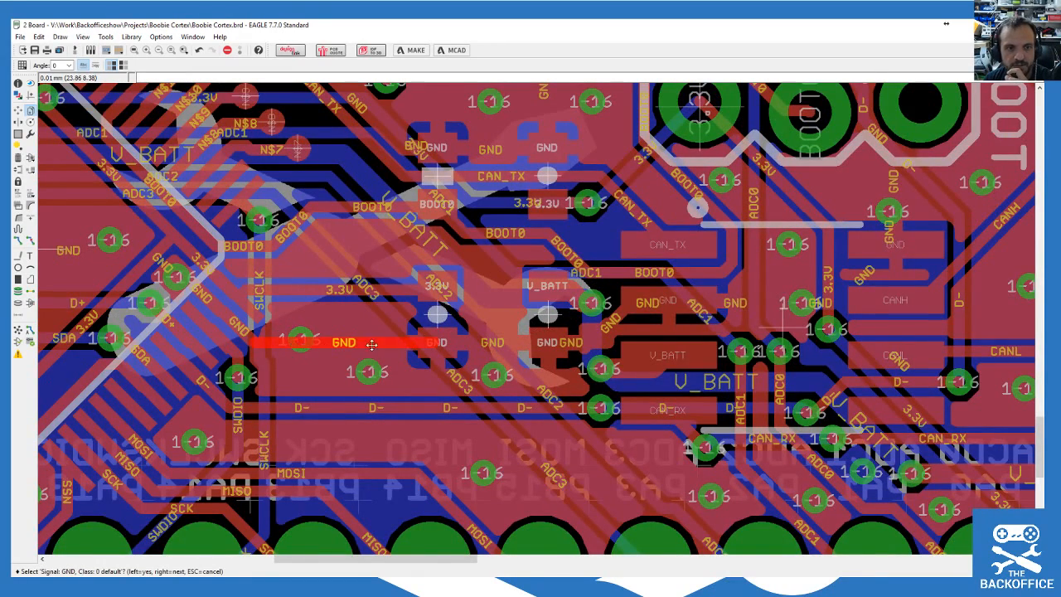
key("Escape")
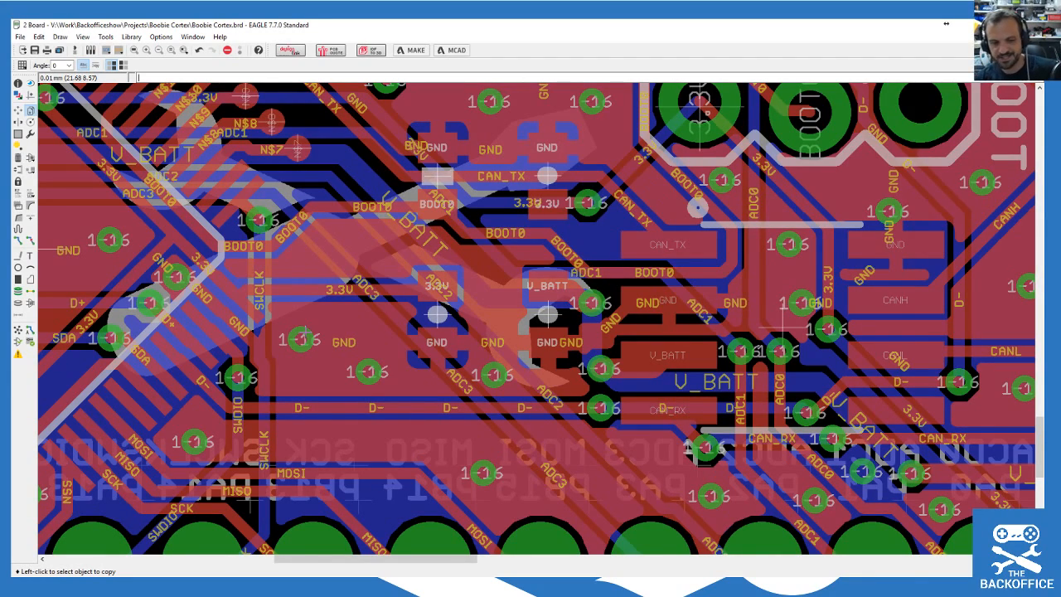
Step: Copy the new GND via beside the microcontroller into the ground area next to the TERM label
left_click(300, 340)
left_click(300, 340)
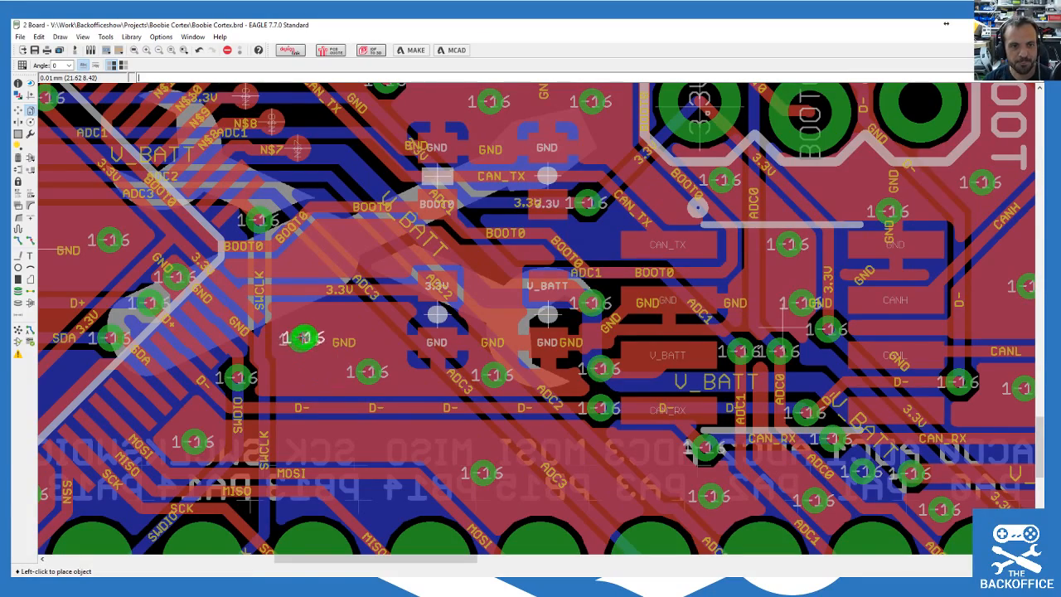
scroll(249, 335, "down", 5)
scroll(217, 332, "up", 2)
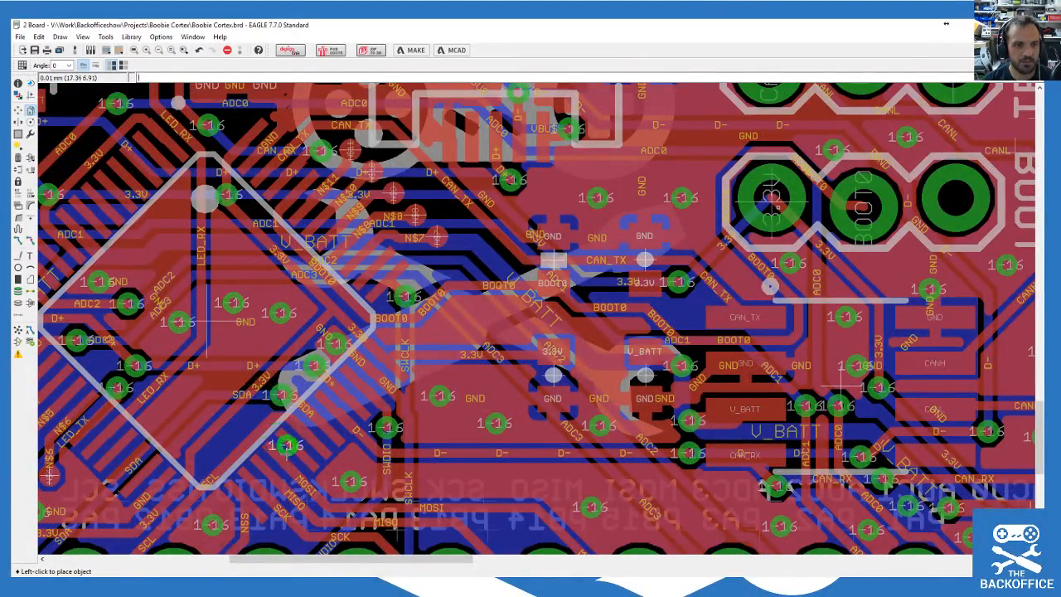
scroll(441, 337, "down", 3)
scroll(409, 406, "up", 3)
scroll(406, 418, "down", 4)
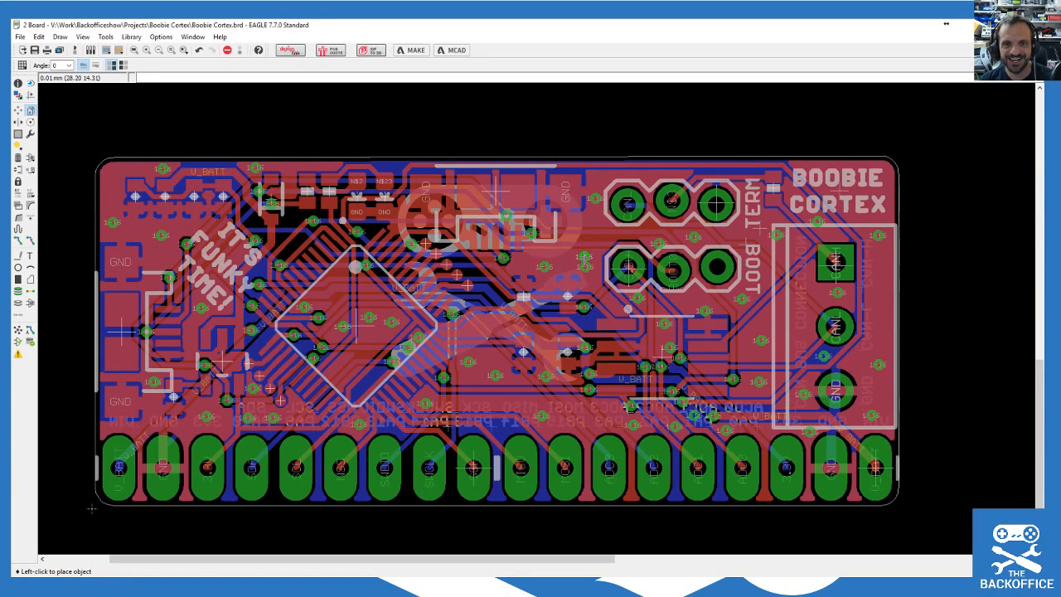
scroll(588, 257, "up", 2)
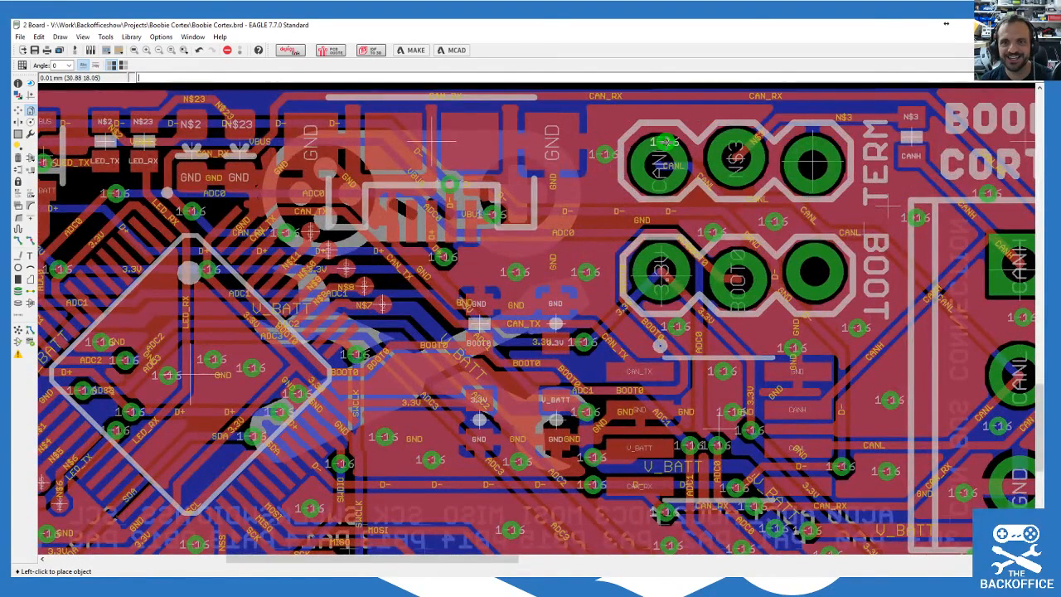
left_click(850, 208)
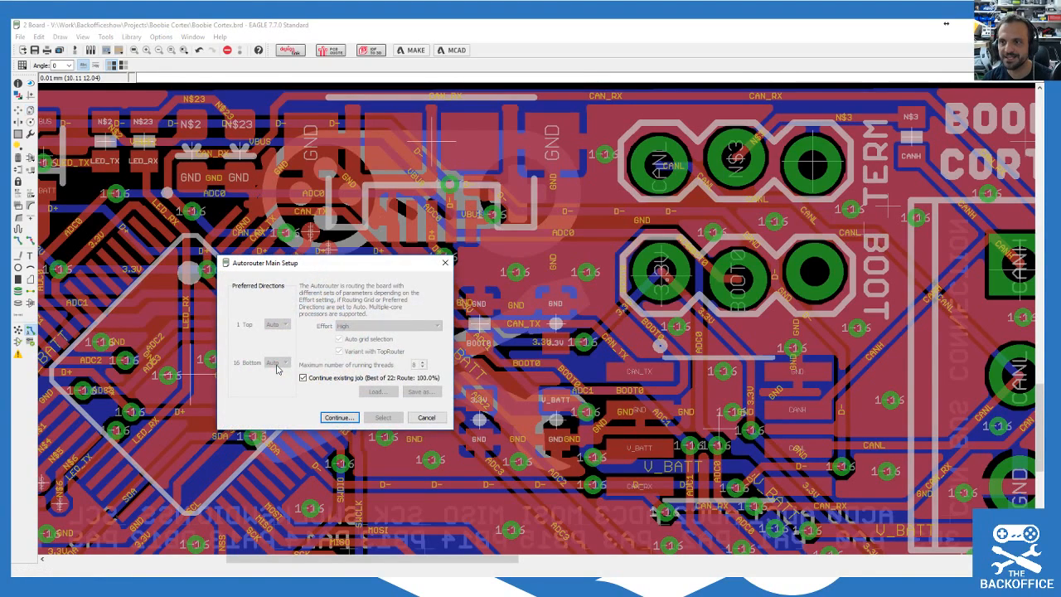
Step: Check the routing with the added vias in a fresh autorouter job instead of the existing one, then cancel the variants
left_click(303, 377)
left_click(339, 417)
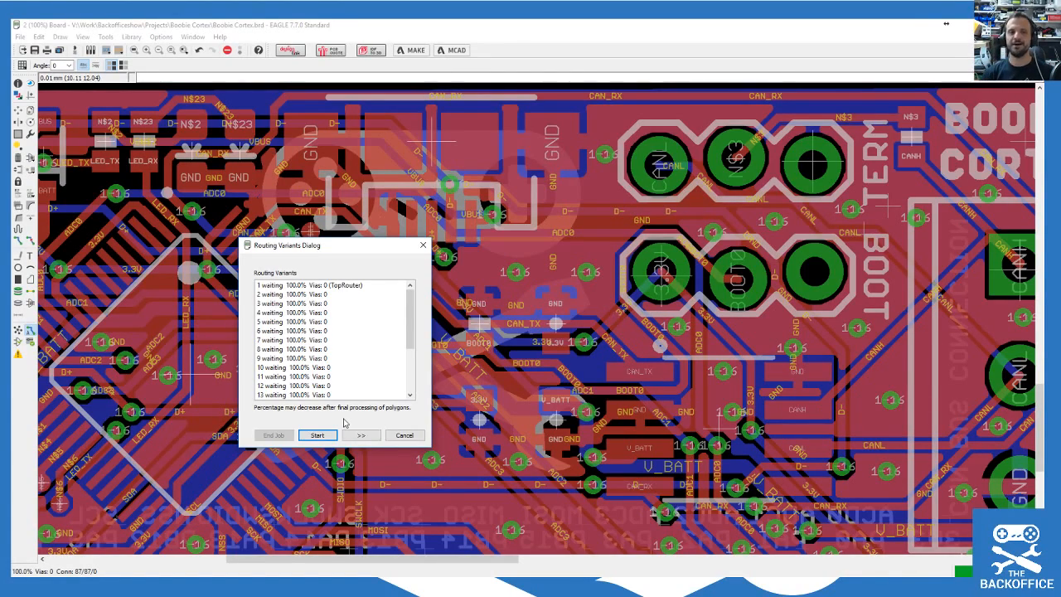
left_click(404, 435)
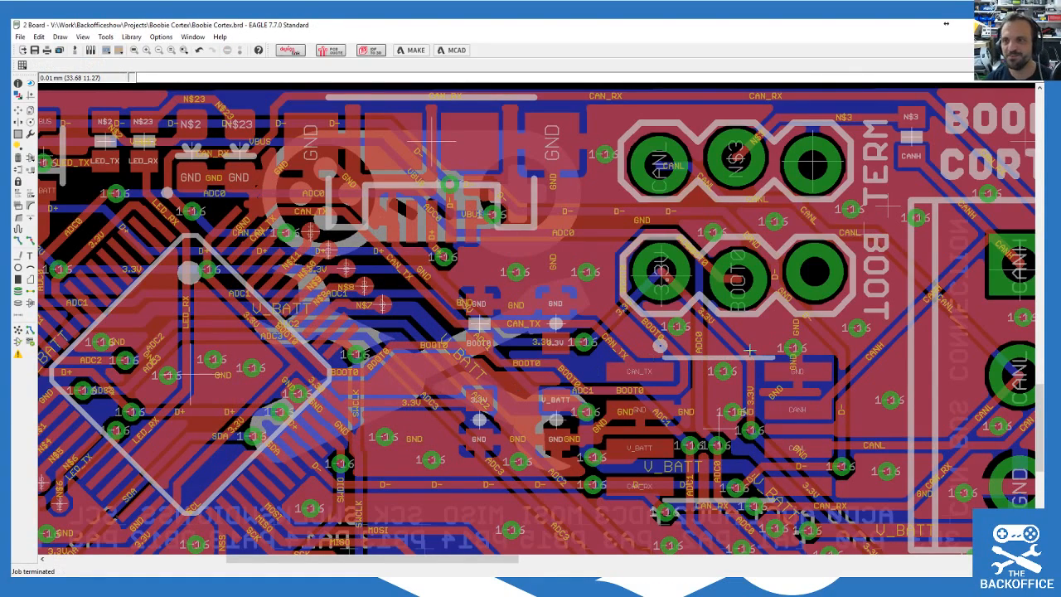
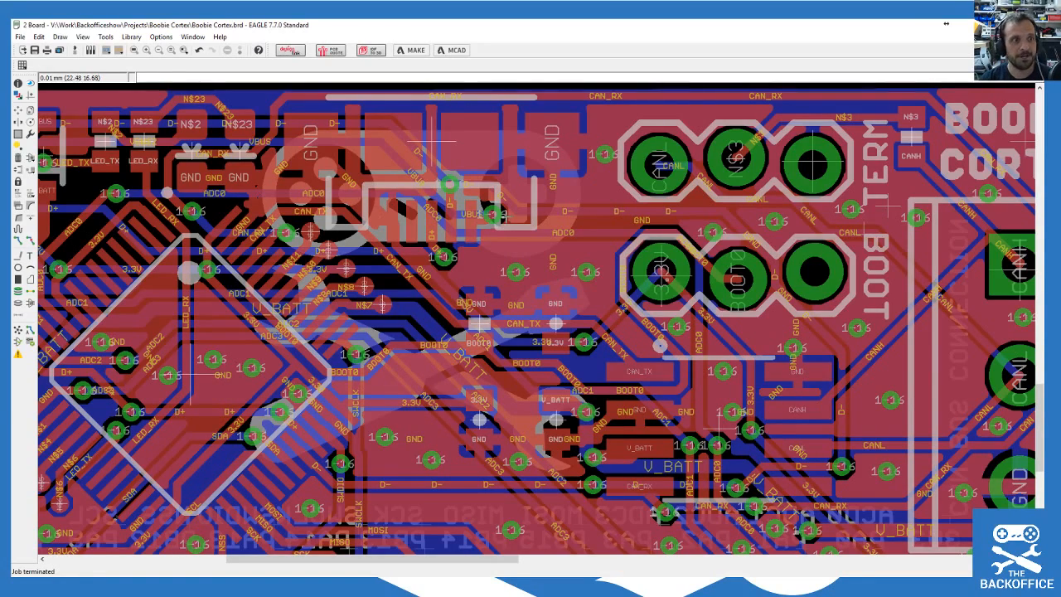
Step: Copy a GND via from the middle of the board to the ground area just above the BOOBIE CORTEX title
left_click(30, 110)
left_click(586, 272)
left_click(585, 271)
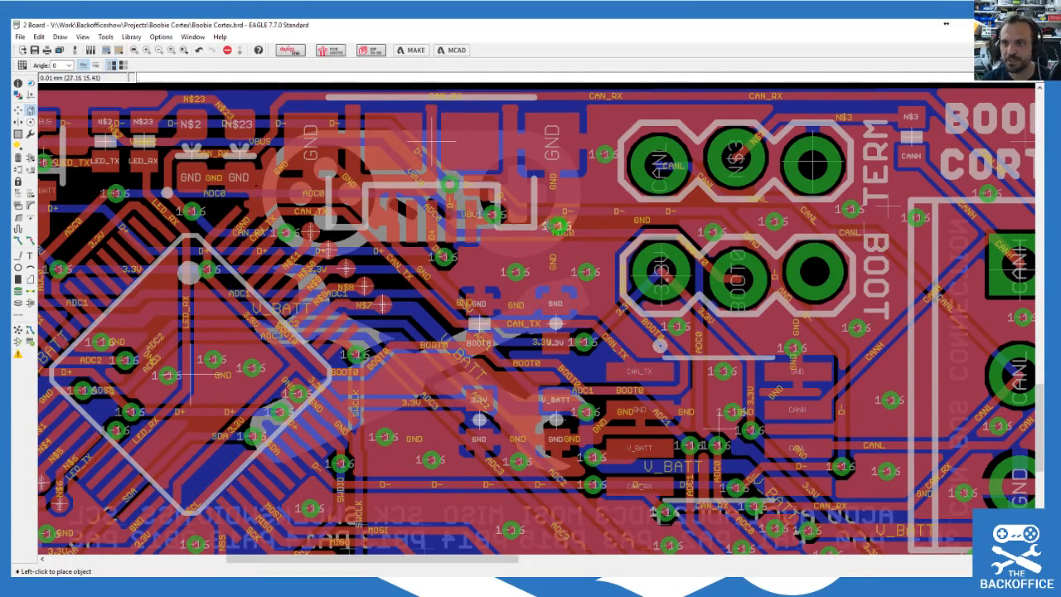
scroll(732, 235, "down", 5)
scroll(524, 274, "up", 2)
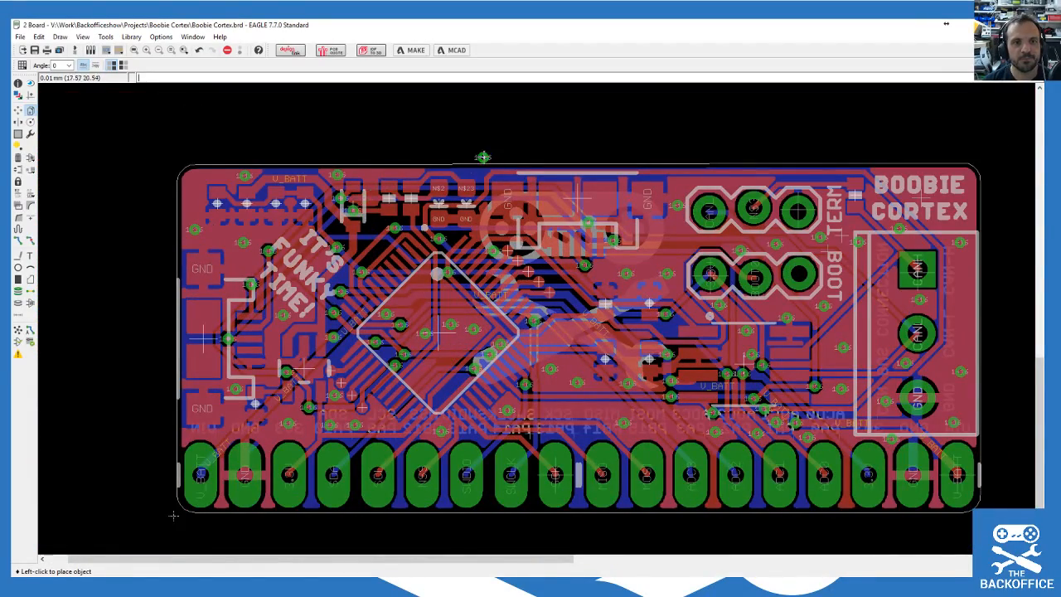
scroll(741, 166, "up", 3)
scroll(780, 190, "down", 3)
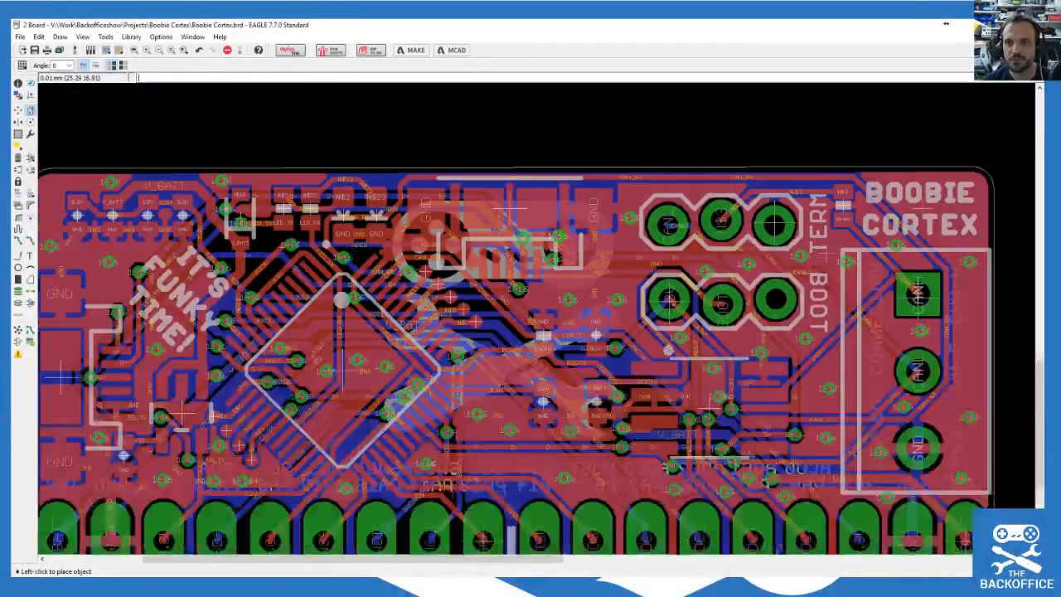
scroll(796, 203, "up", 4)
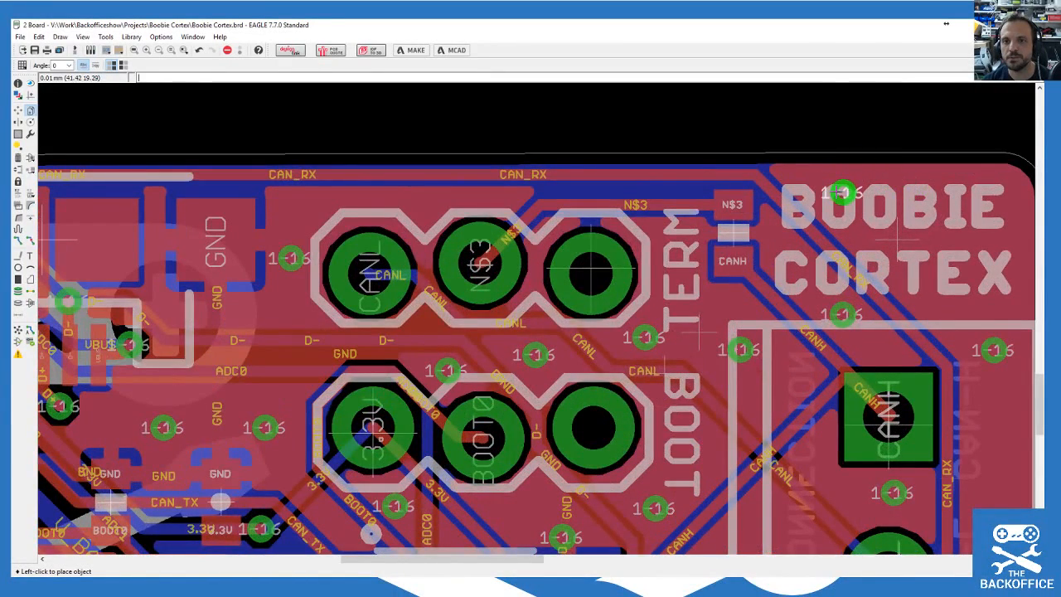
left_click(833, 182)
scroll(862, 286, "down", 5)
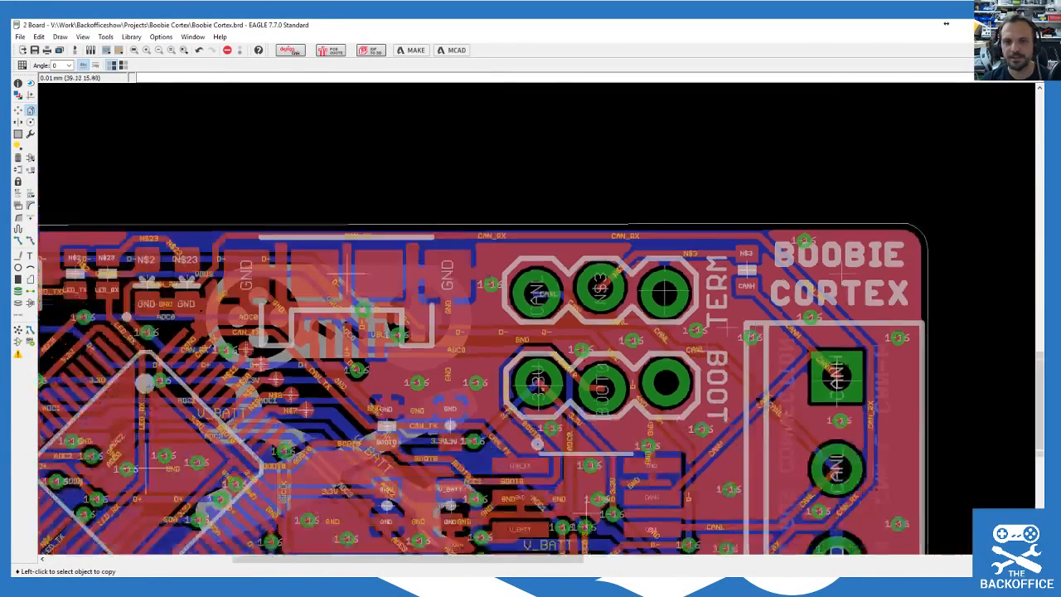
scroll(275, 483, "up", 1)
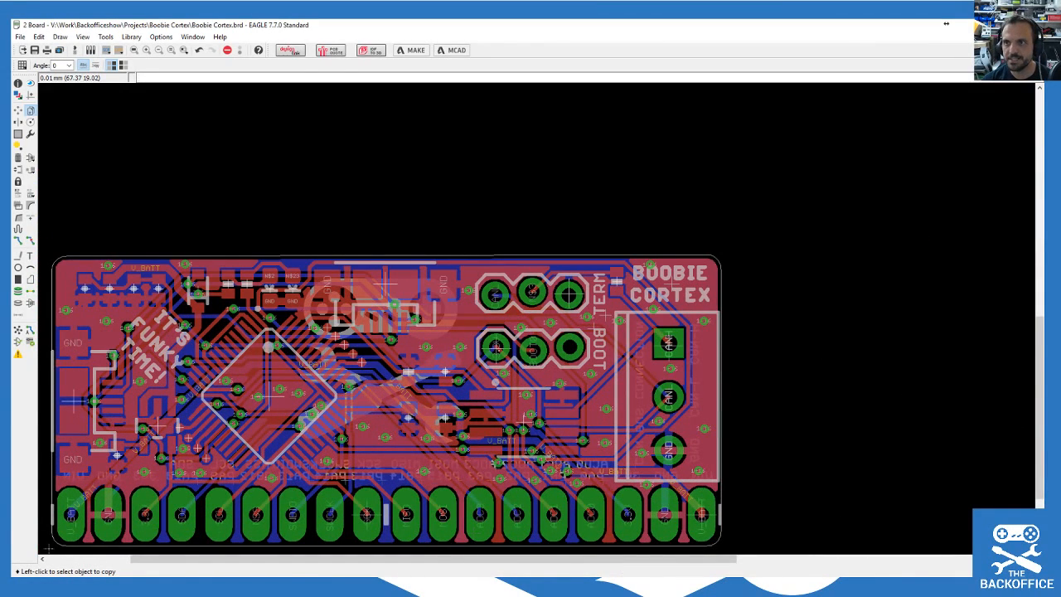
Step: Place the live chat window beside the board, make it taller and read the recent messages while looking over the layout
left_click_drag(1060, 83, 864, 40)
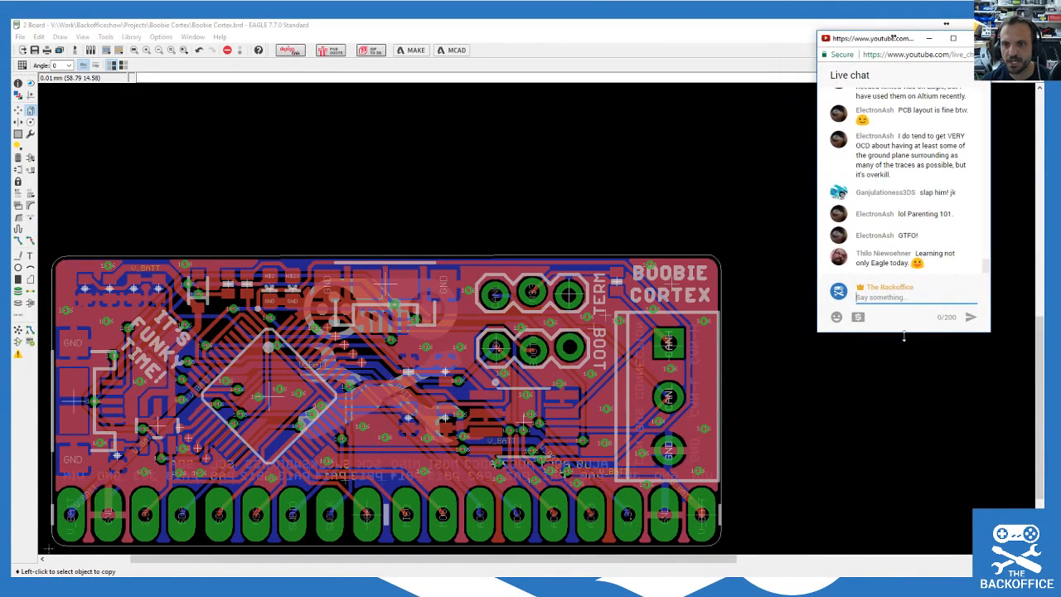
left_click_drag(903, 331, 921, 502)
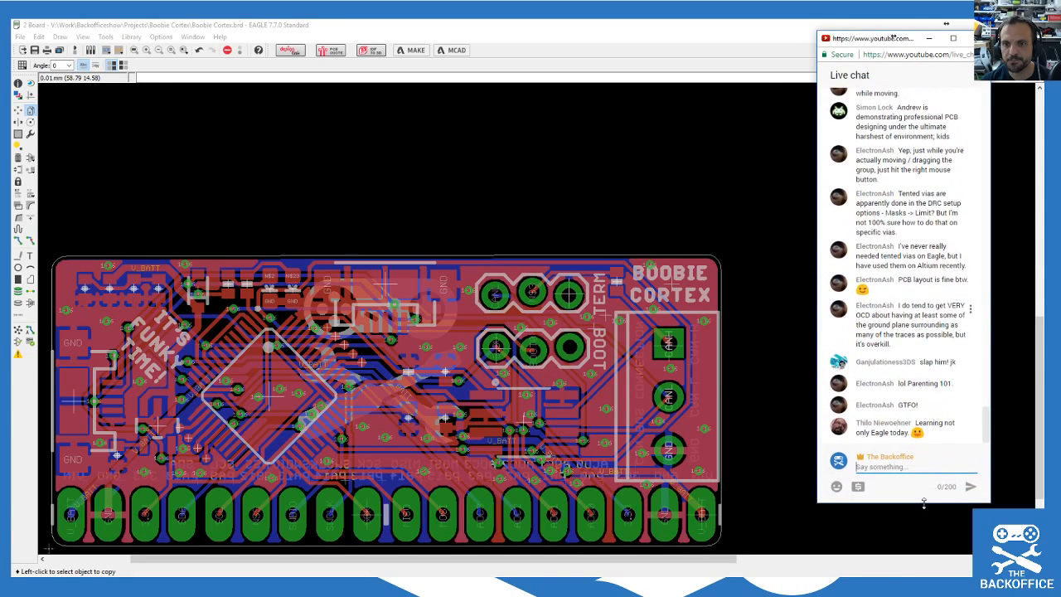
scroll(678, 268, "down", 3)
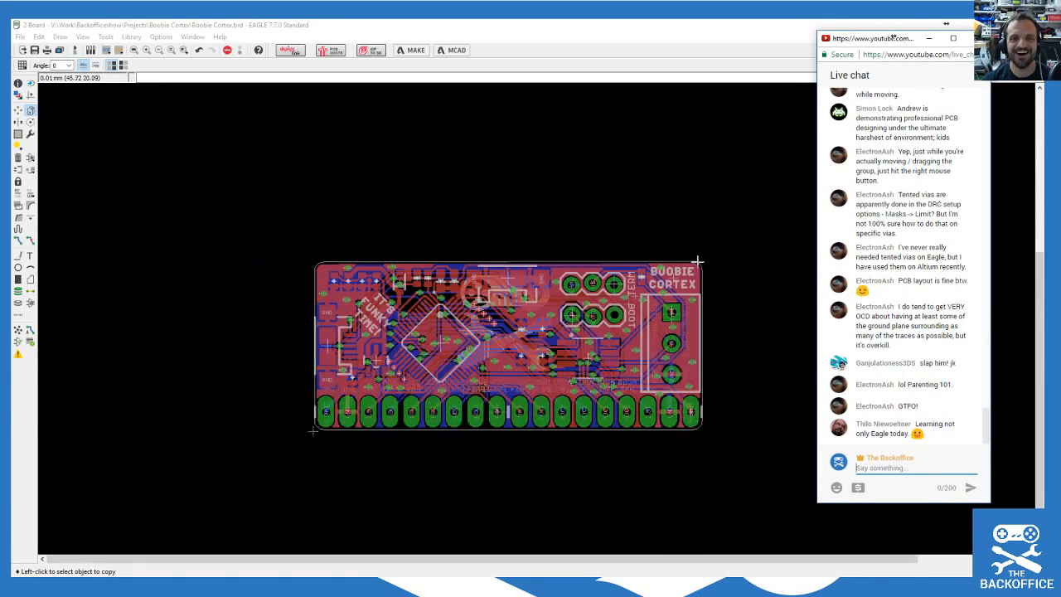
scroll(526, 378, "up", 3)
scroll(687, 351, "down", 1)
scroll(778, 363, "up", 2)
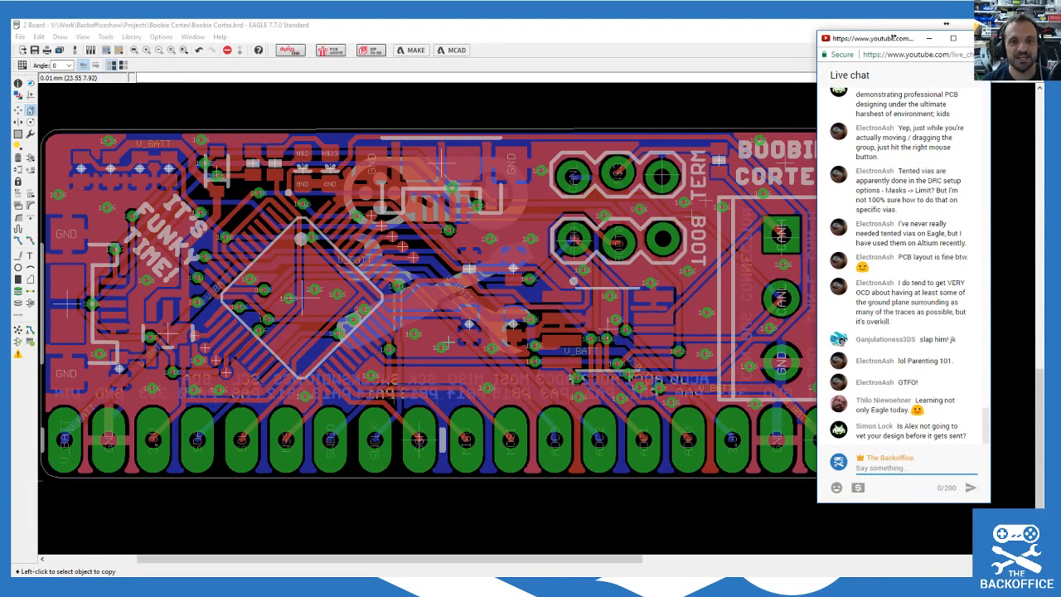
scroll(421, 500, "down", 1)
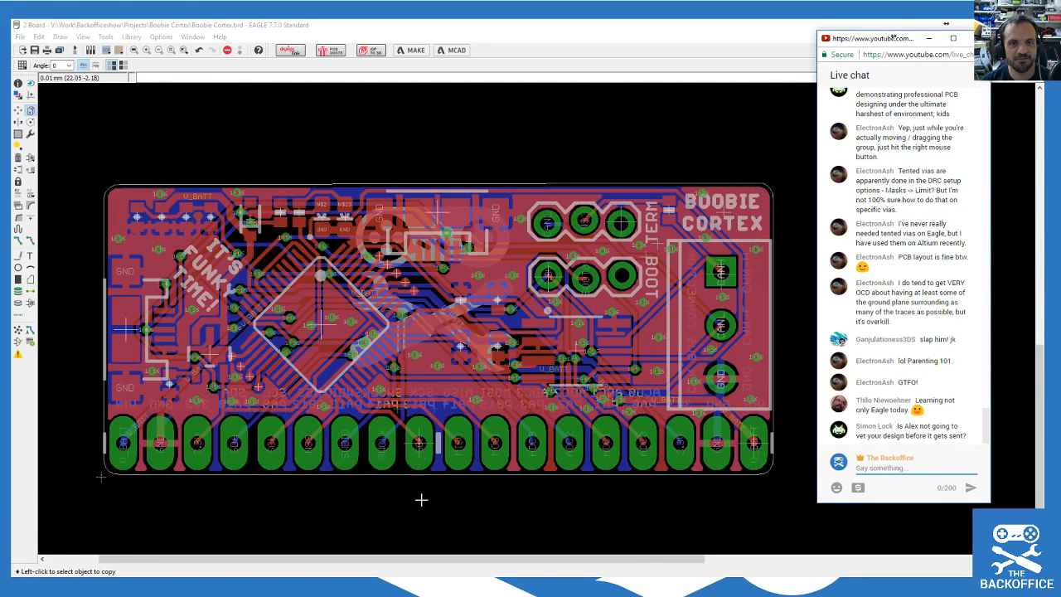
scroll(904, 214, "up", 3)
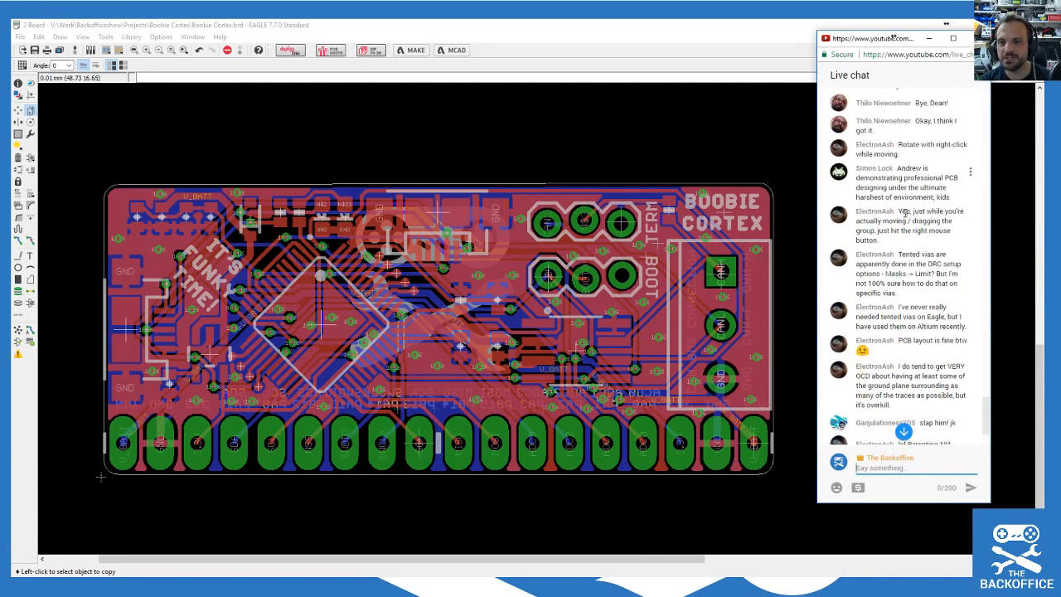
scroll(912, 207, "down", 1)
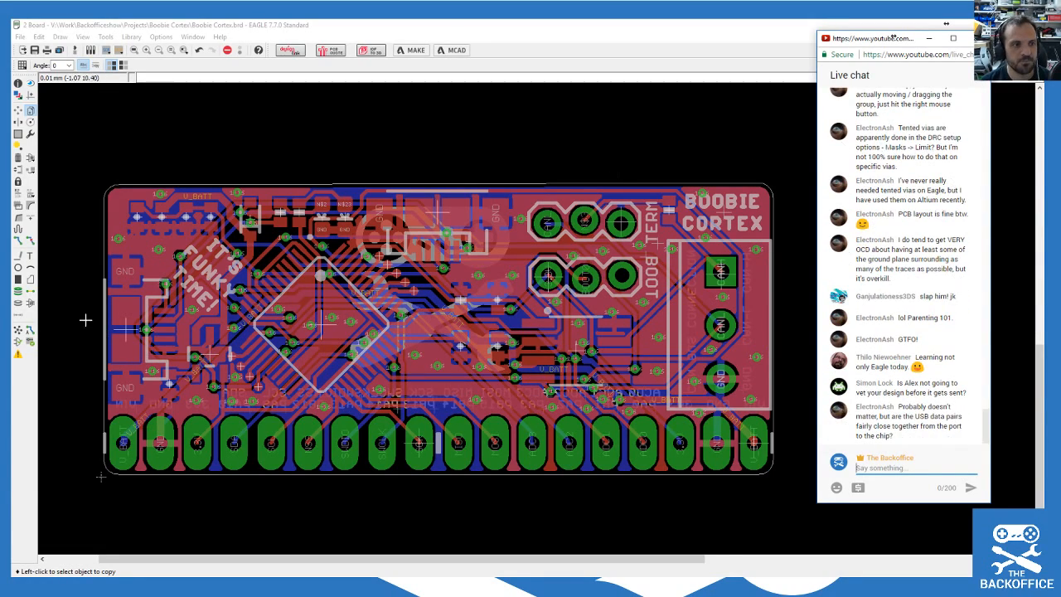
Step: Check the board's DRC error list, close it and return the board window to full size
left_click(18, 355)
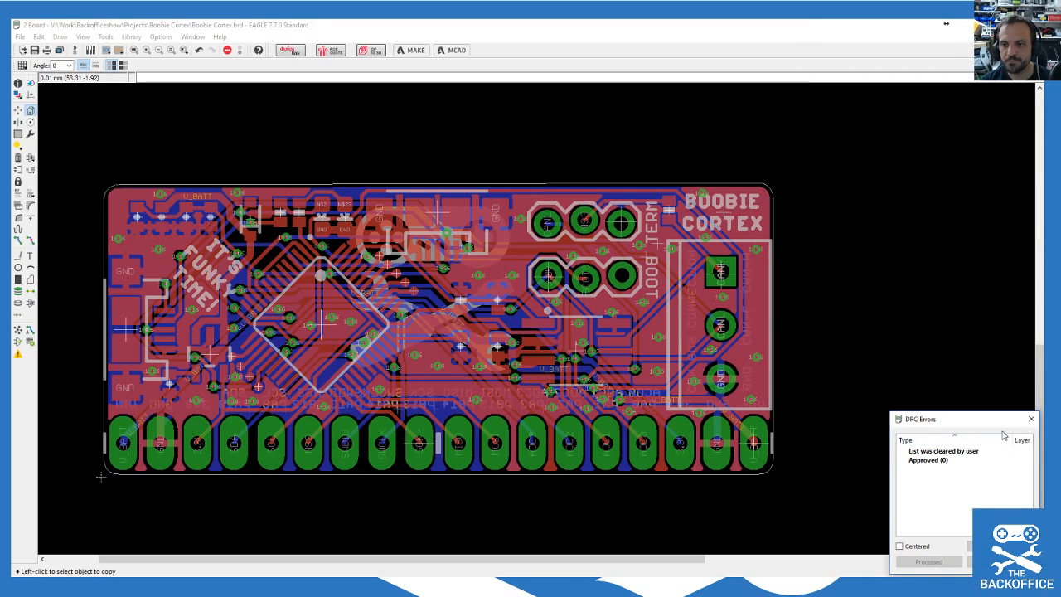
left_click(1031, 418)
mouse_move(746, 526)
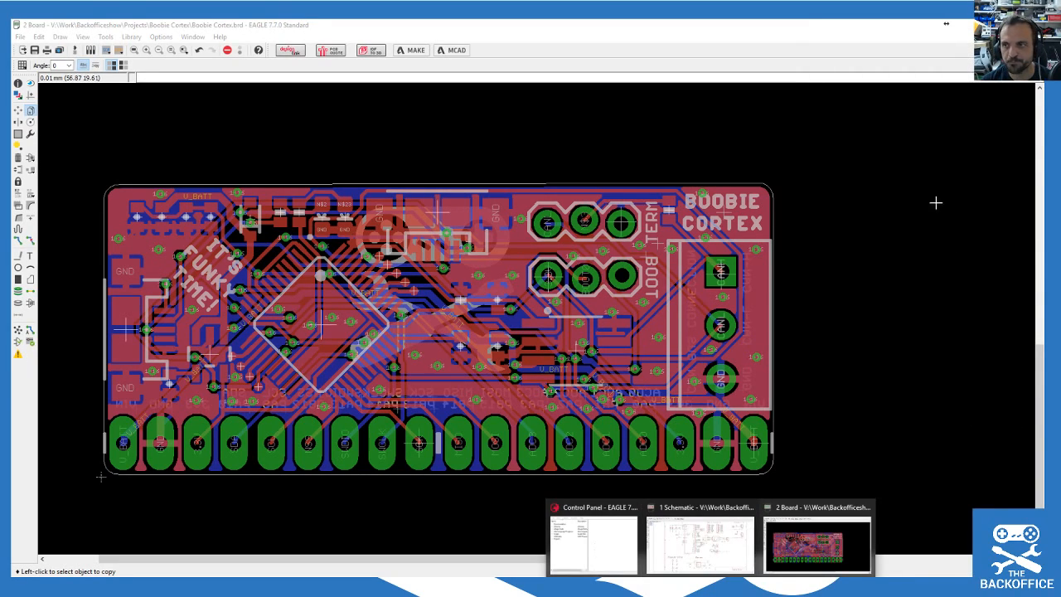
left_click(840, 23)
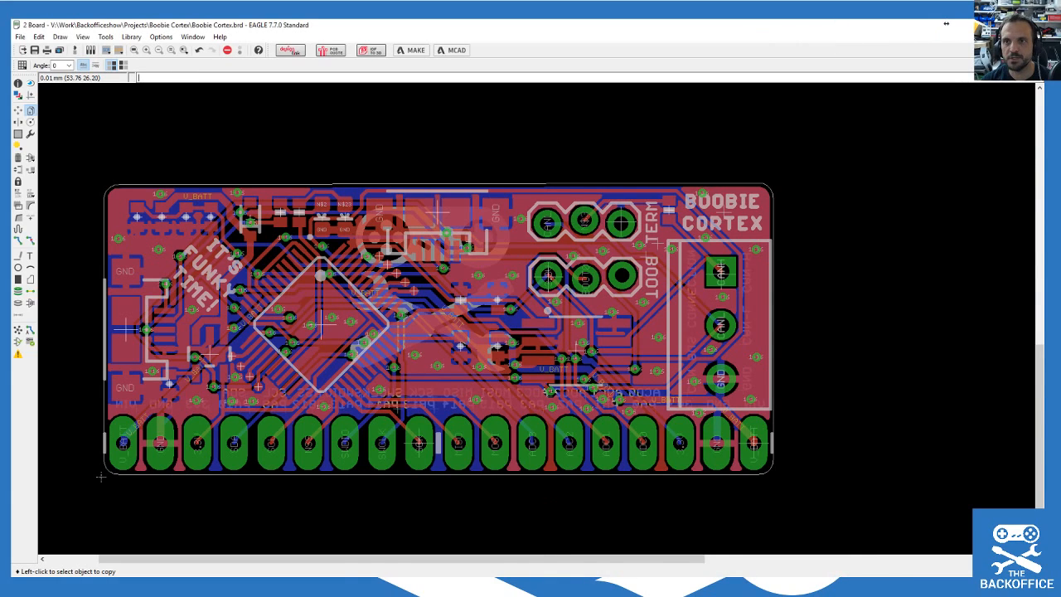
left_click(1006, 24)
left_click(891, 37)
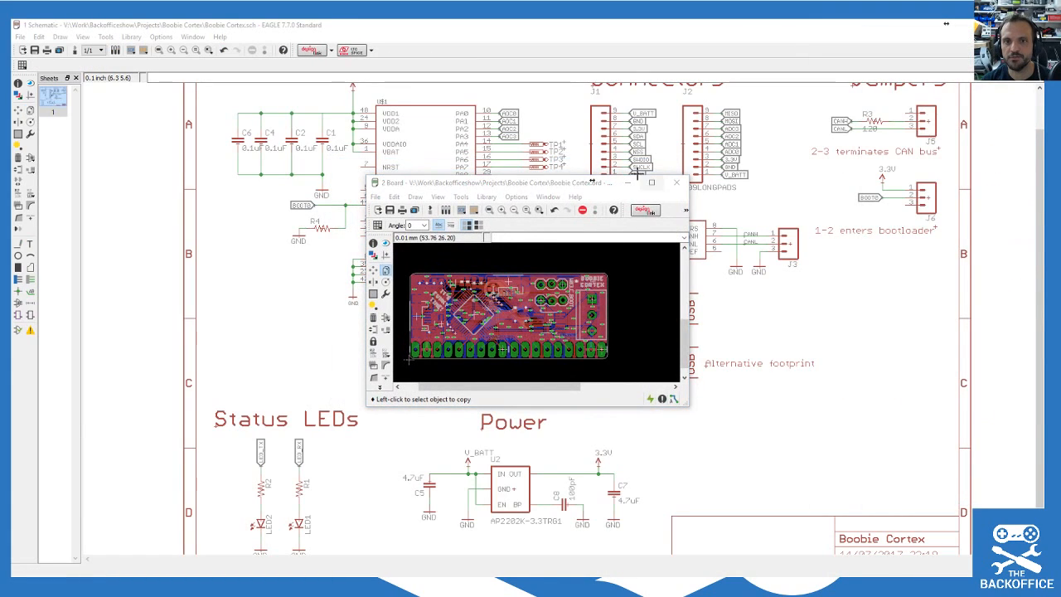
left_click(652, 182)
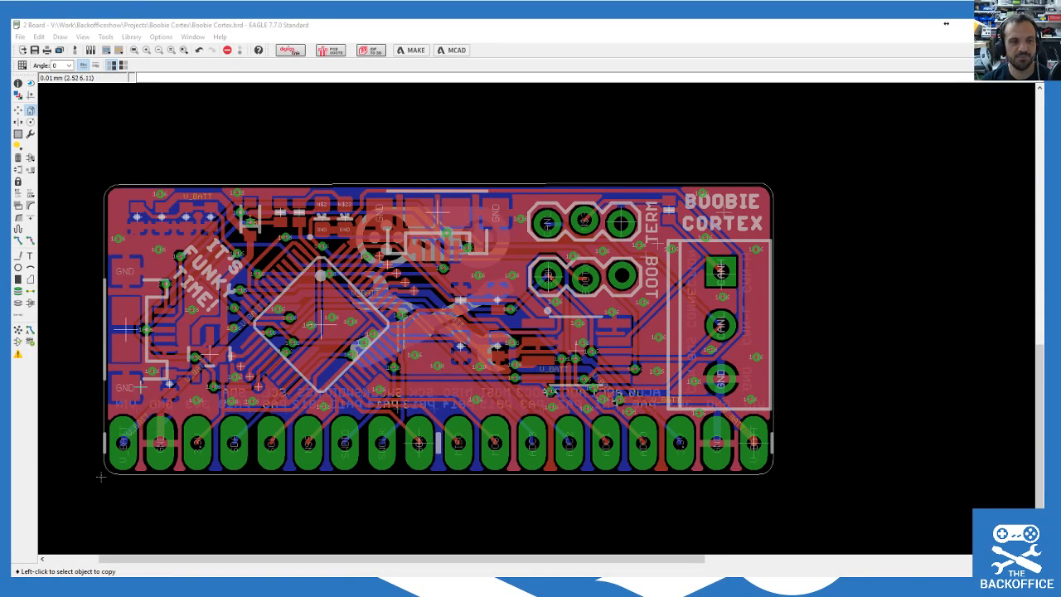
Step: Rip up the diagonal 3.3V trace segment inside the lower part of the microcontroller outline
scroll(101, 477, "up", 1)
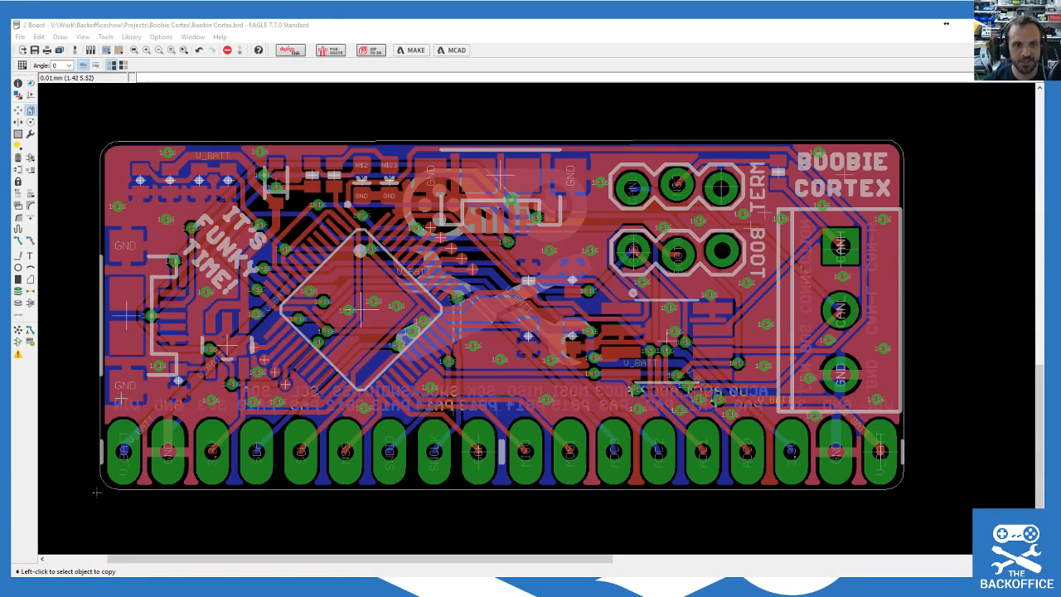
scroll(328, 434, "up", 4)
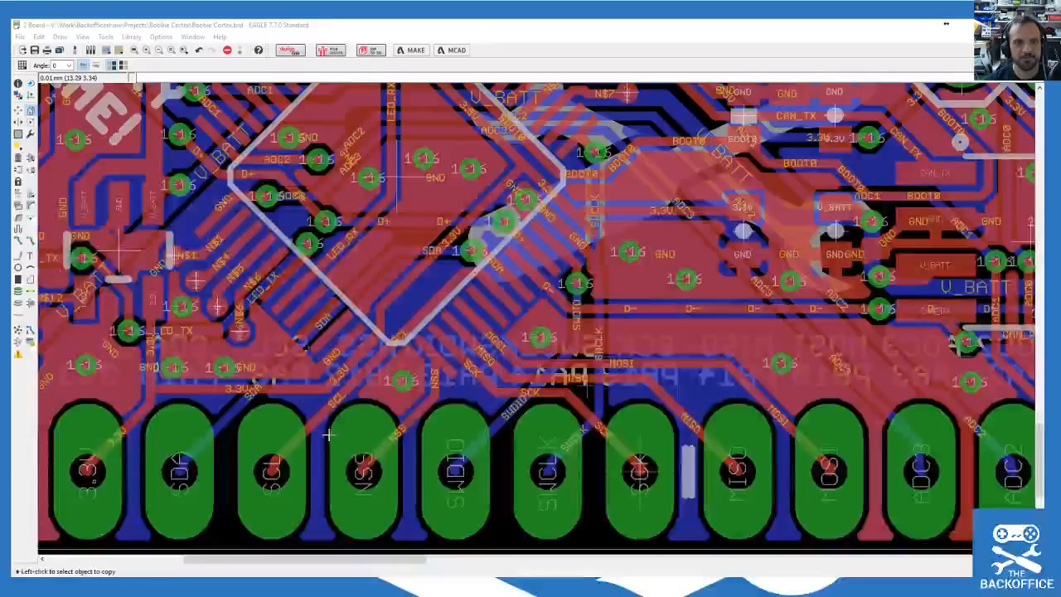
scroll(331, 217, "up", 1)
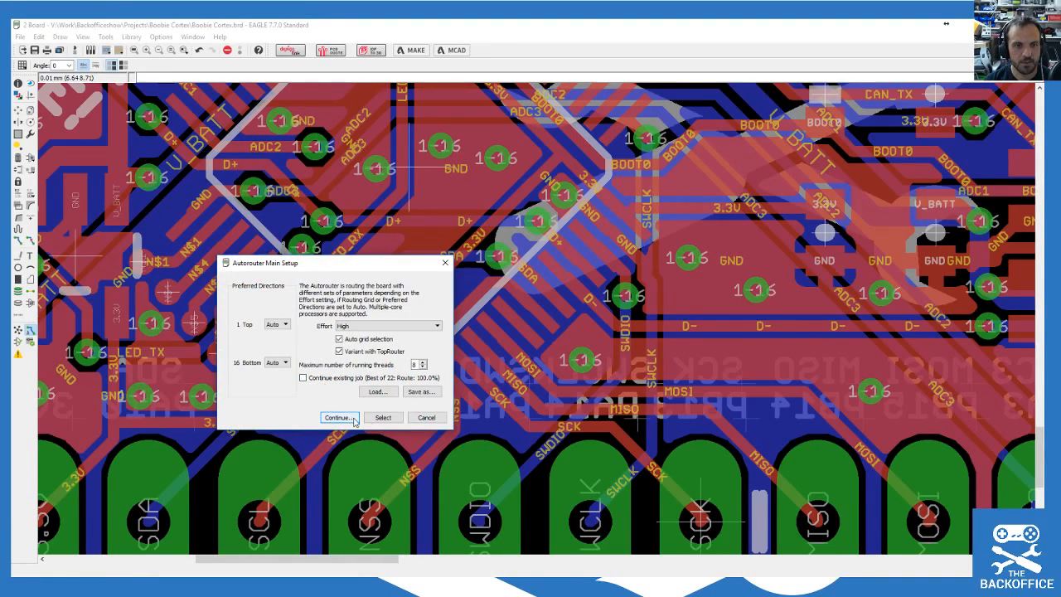
left_click(426, 417)
left_click(31, 241)
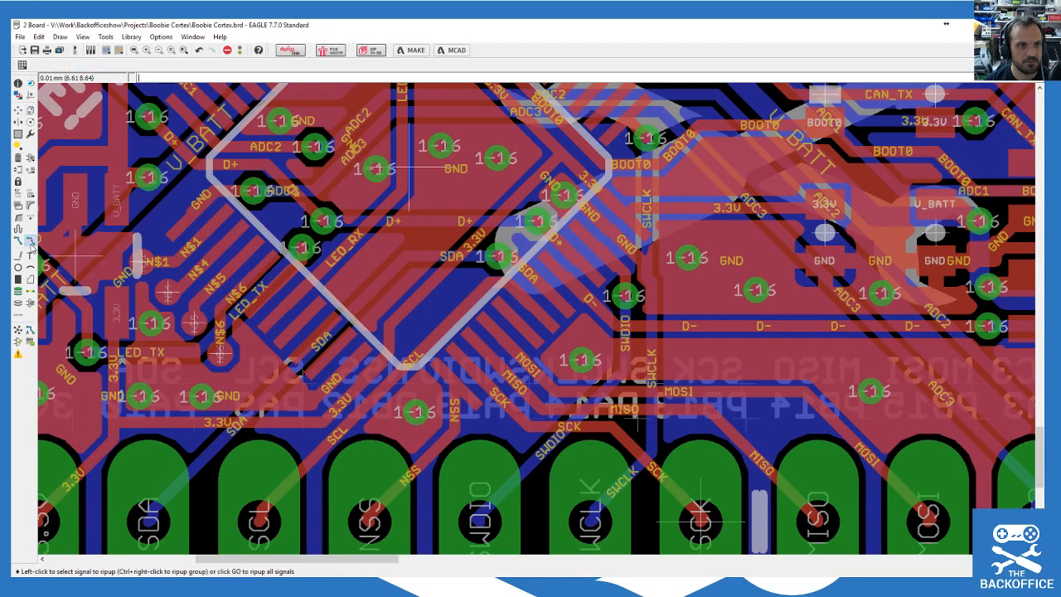
left_click(405, 305)
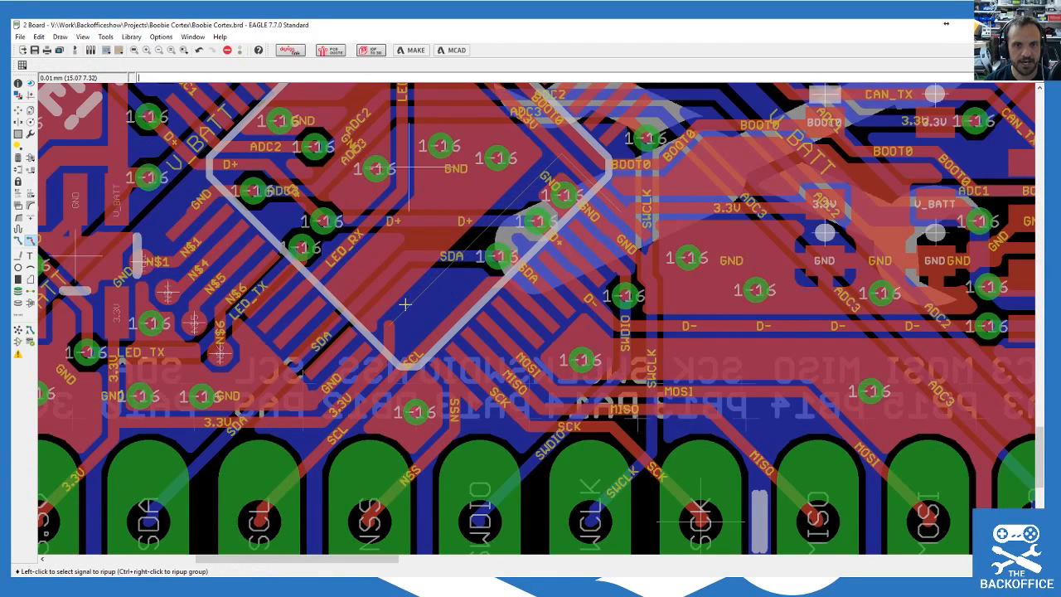
scroll(419, 304, "down", 2)
scroll(447, 212, "up", 2)
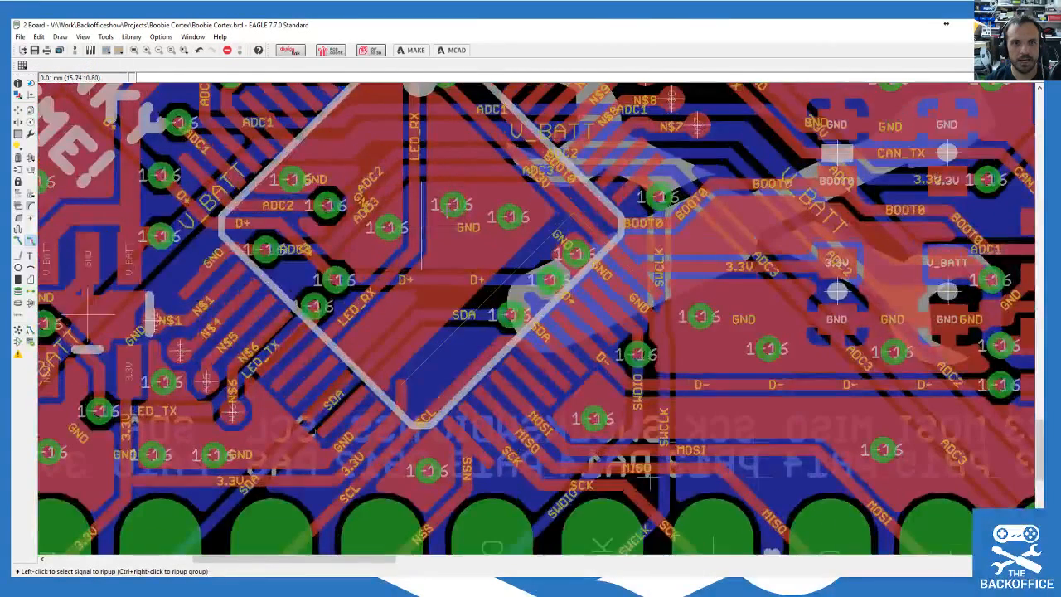
Step: Reroute the 3.3V connection on the top layer with a 0.254 wide trace, passing above the SDA via inside the microcontroller outline
left_click(18, 240)
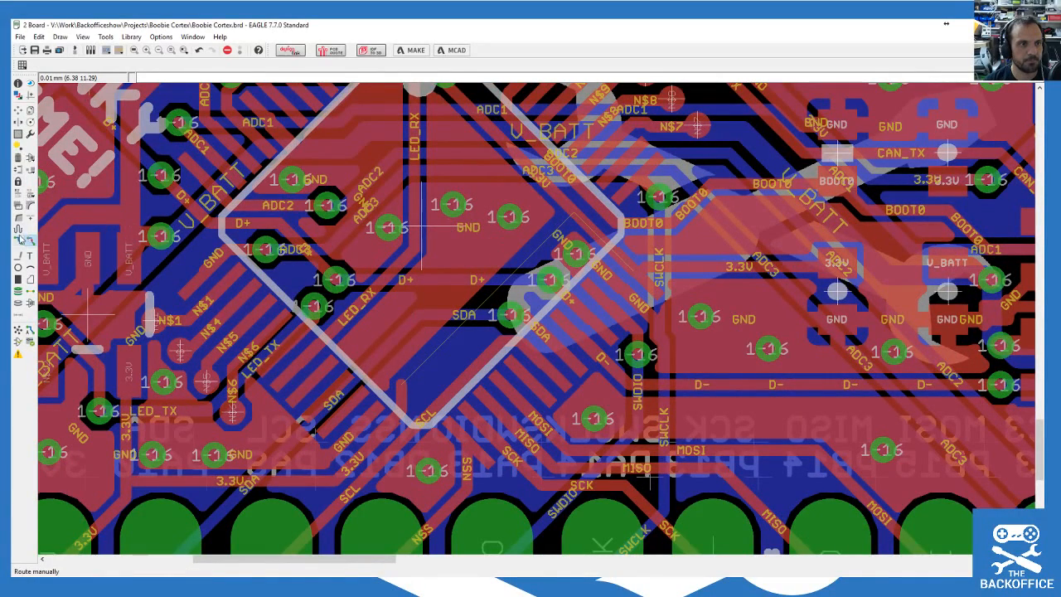
left_click(413, 372)
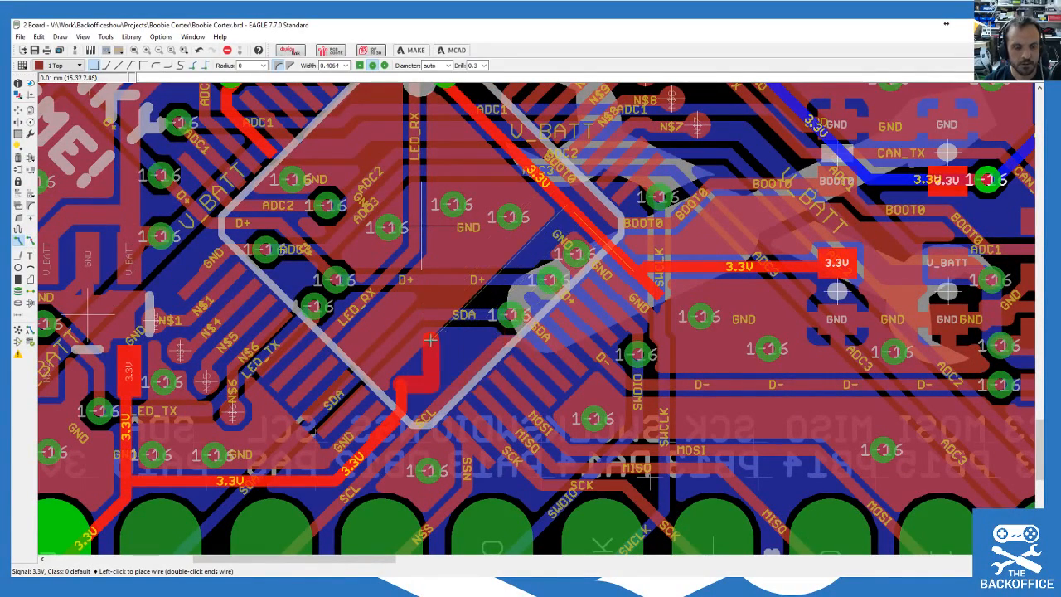
key("Escape")
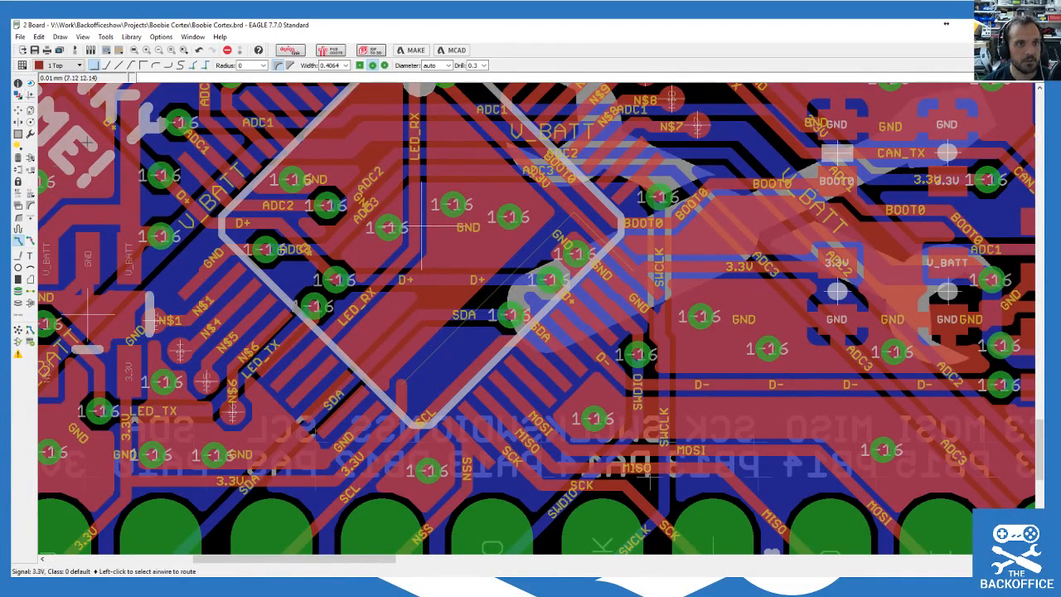
left_click(410, 383)
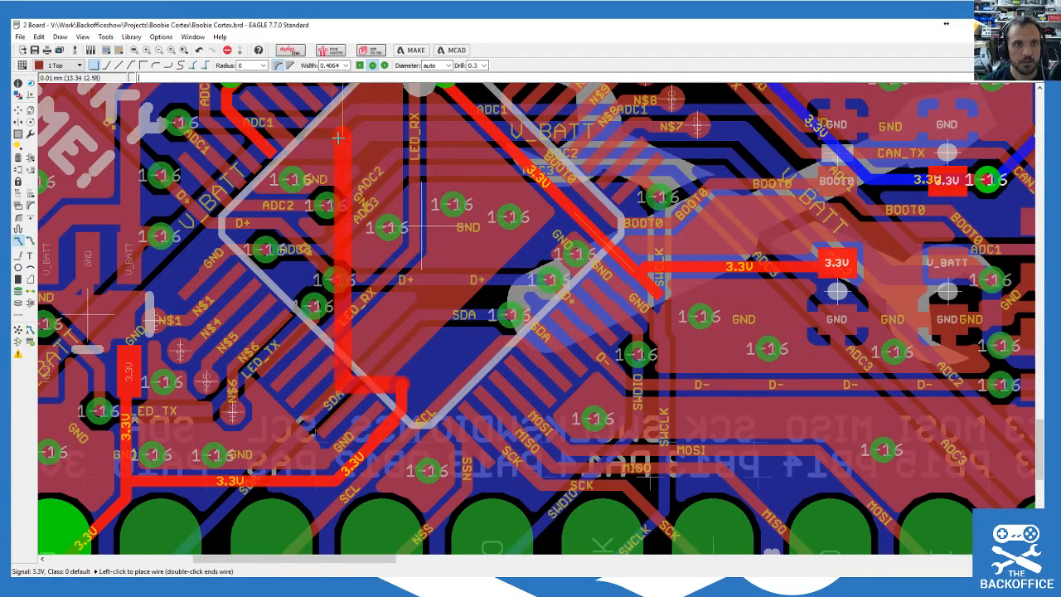
left_click(346, 64)
left_click(335, 88)
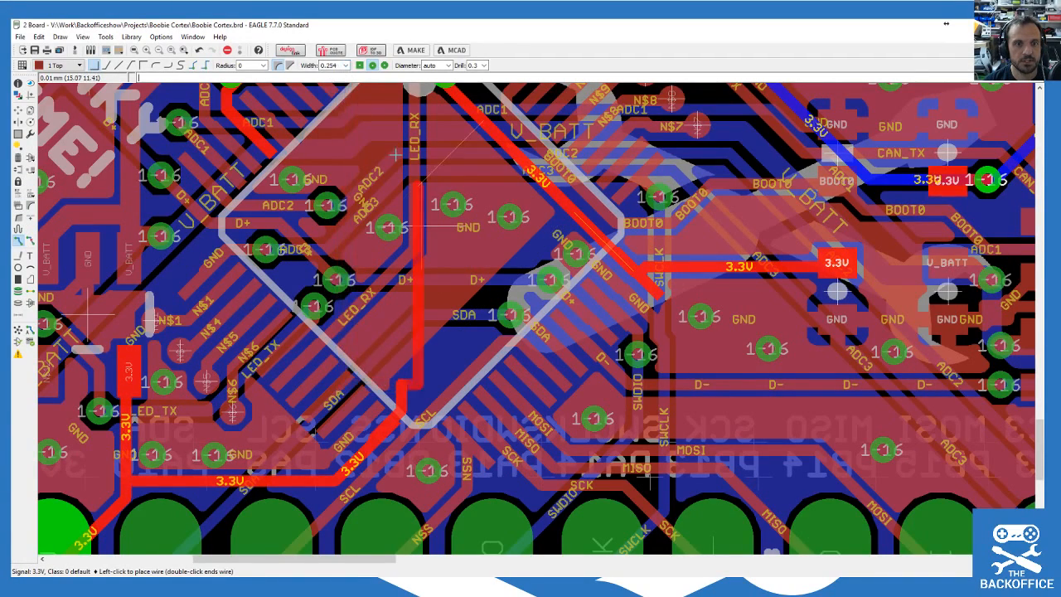
right_click(455, 273)
right_click(457, 274)
right_click(425, 315)
right_click(425, 315)
right_click(425, 315)
right_click(425, 316)
right_click(425, 315)
right_click(425, 315)
right_click(425, 315)
right_click(426, 315)
right_click(425, 315)
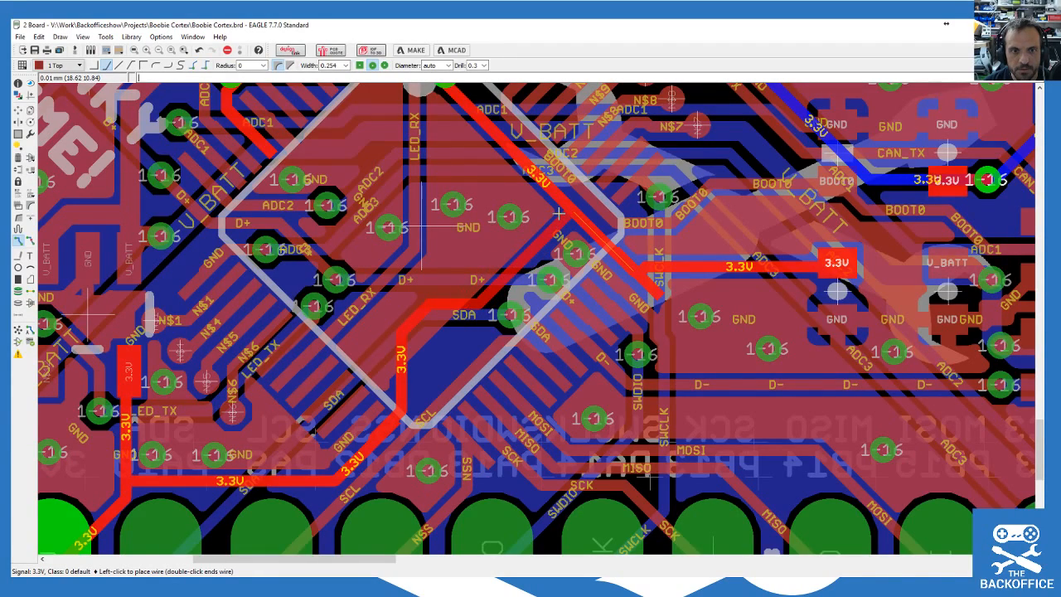
key("Escape")
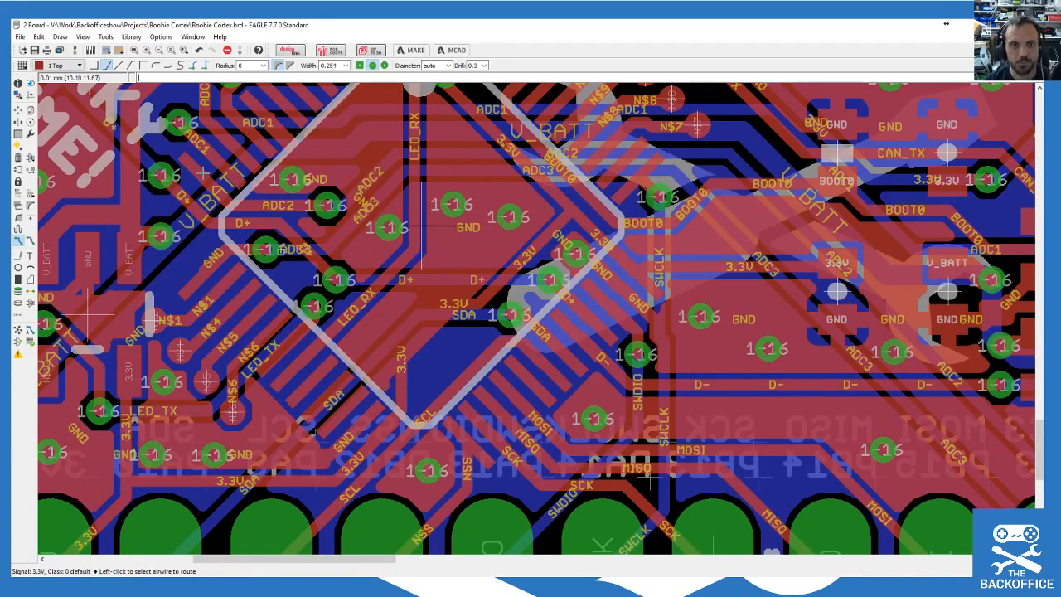
Step: Copy a GND via from the microcontroller's centre into the pocket between the rerouted 3.3V trace and the outline's lower corner
left_click(31, 110)
left_click(388, 232)
left_click(383, 257)
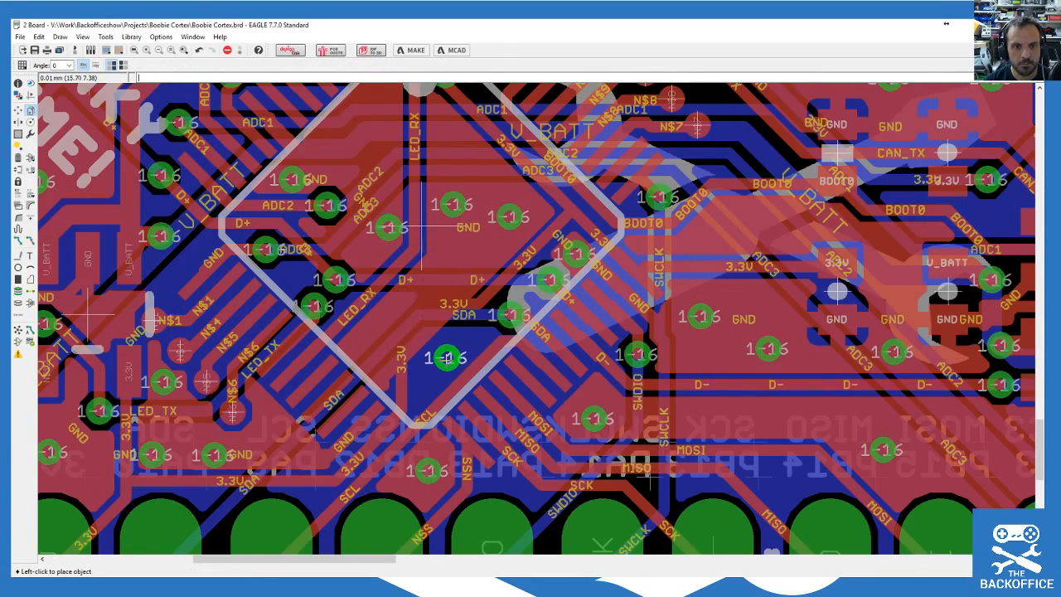
left_click(446, 358)
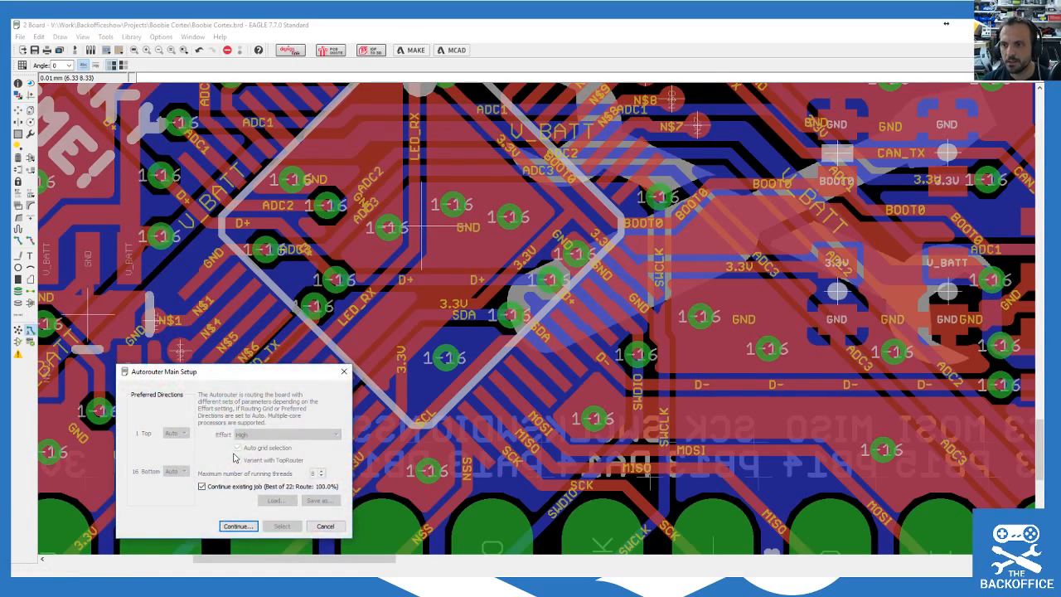
Step: Check the routing after the 3.3V reroute in a fresh autorouter job instead of the existing one, and cancel the variants
left_click(201, 487)
left_click(238, 526)
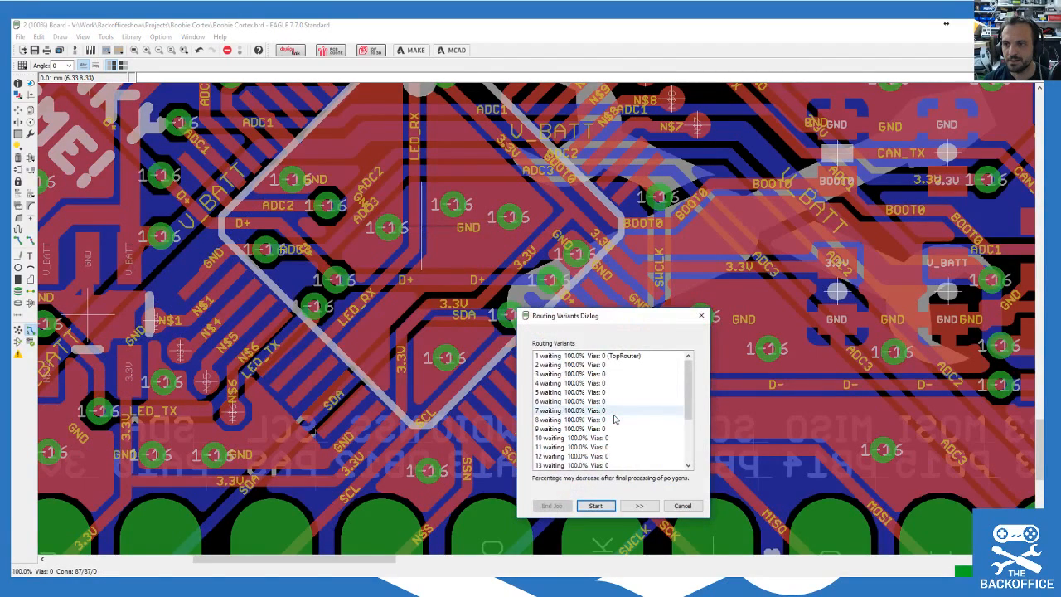
left_click(683, 506)
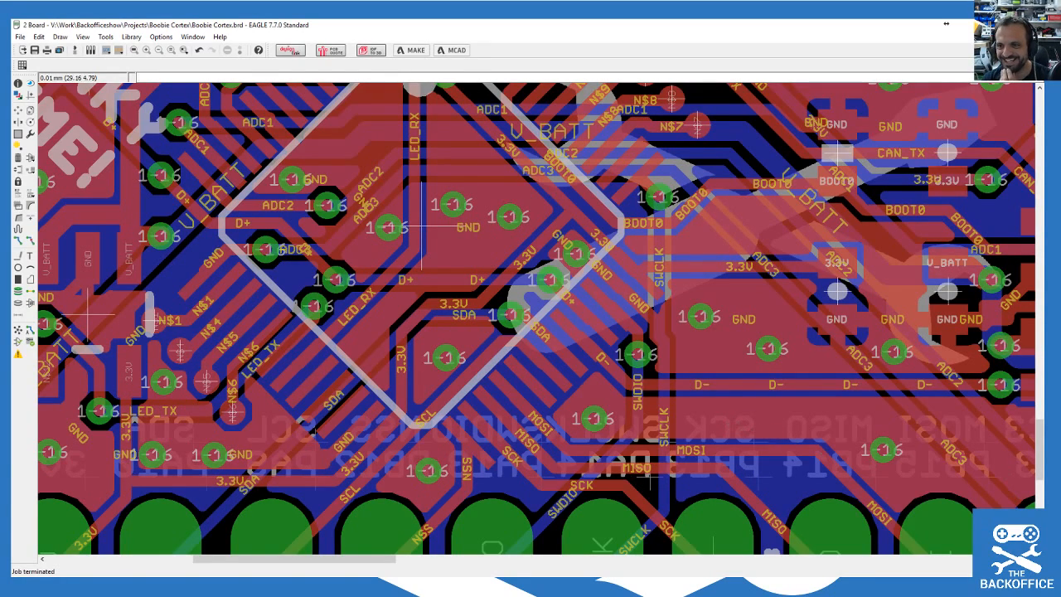
Step: Copy the GND via next to the SWCLK trace into the ground area between the D- and MOSI traces
scroll(421, 225, "down", 4)
scroll(574, 322, "up", 1)
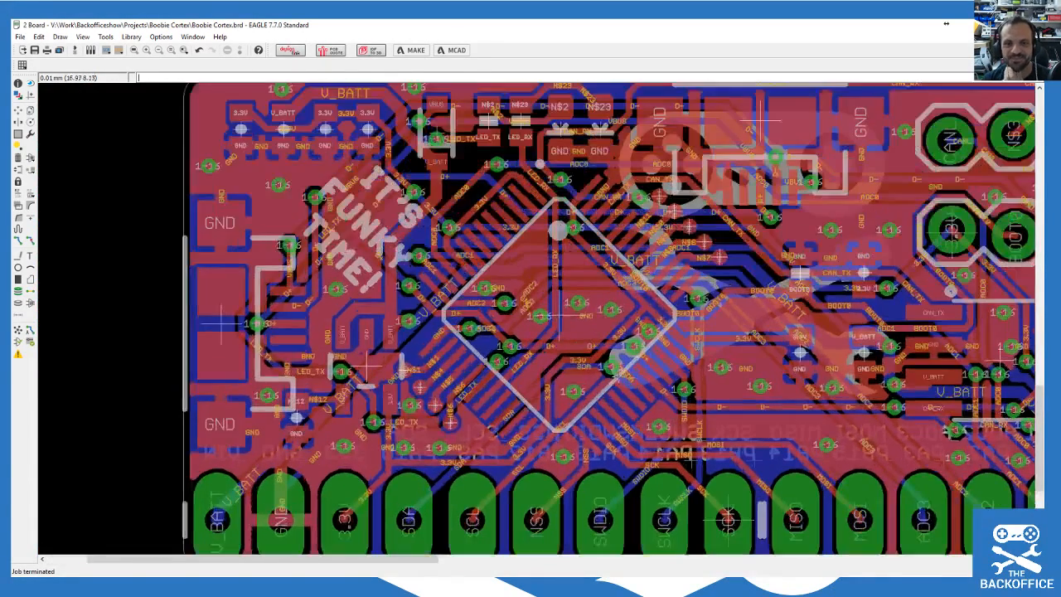
scroll(547, 307, "down", 1)
scroll(527, 295, "up", 1)
scroll(537, 338, "up", 1)
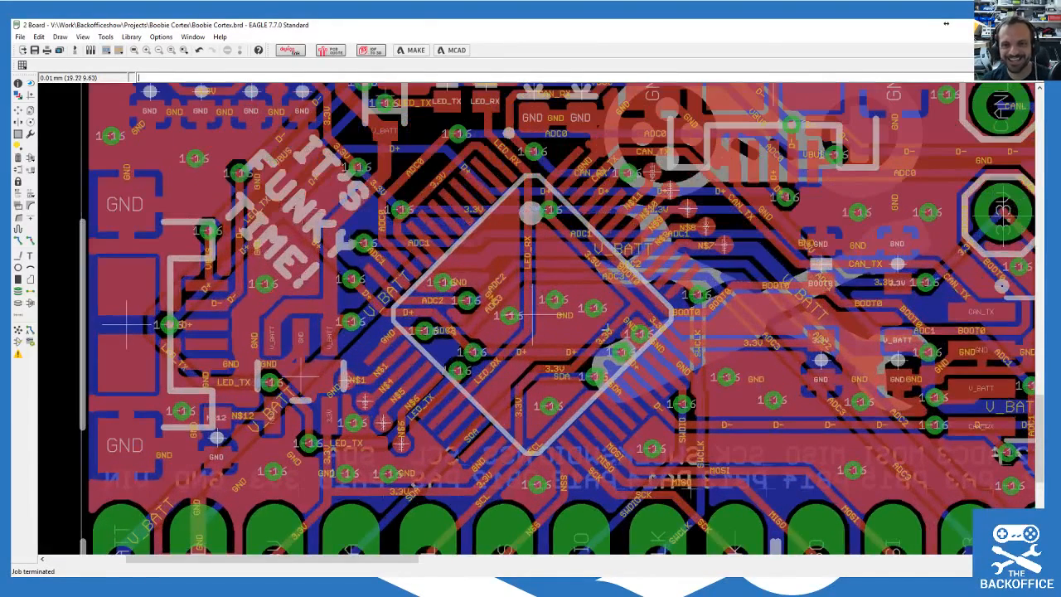
left_click(29, 112)
left_click(730, 383)
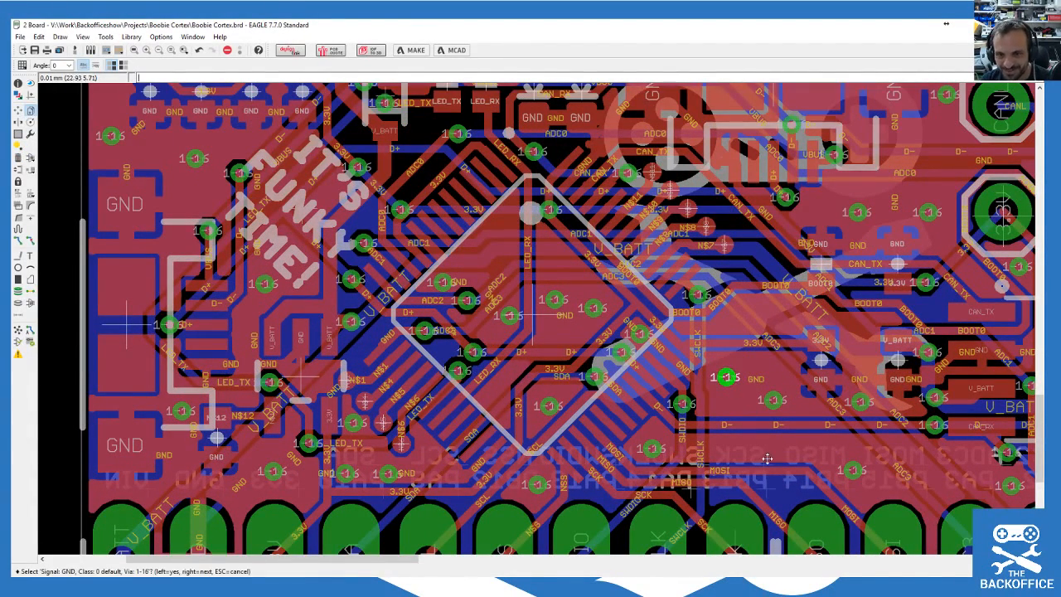
left_click(729, 383)
left_click(771, 447)
Step: Copy that new GND via into the ground area between the MISO and MOSI traces, just above their pads
left_click(771, 447)
left_click(771, 447)
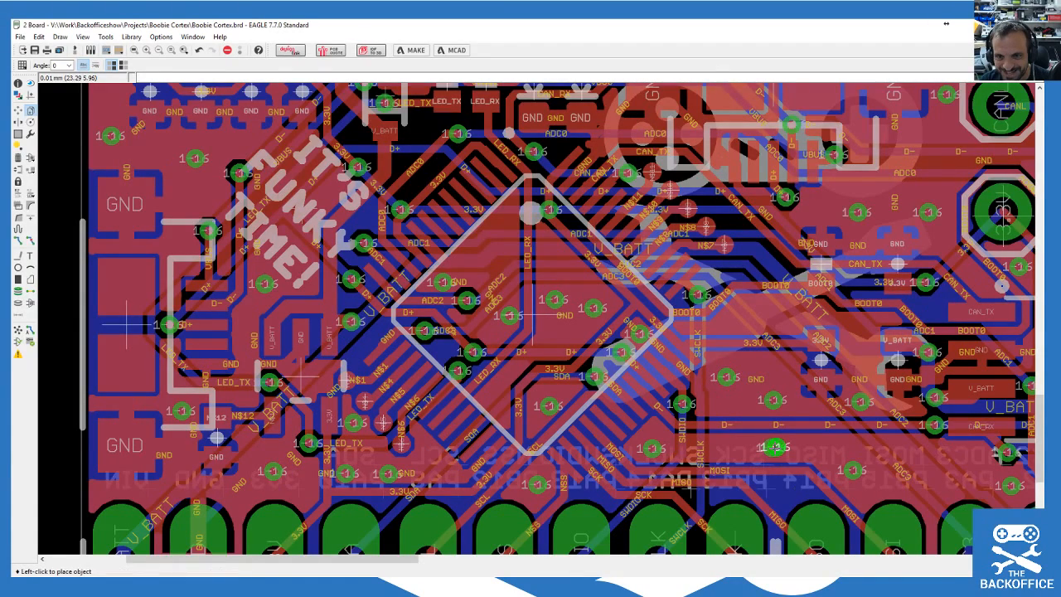
left_click(784, 494)
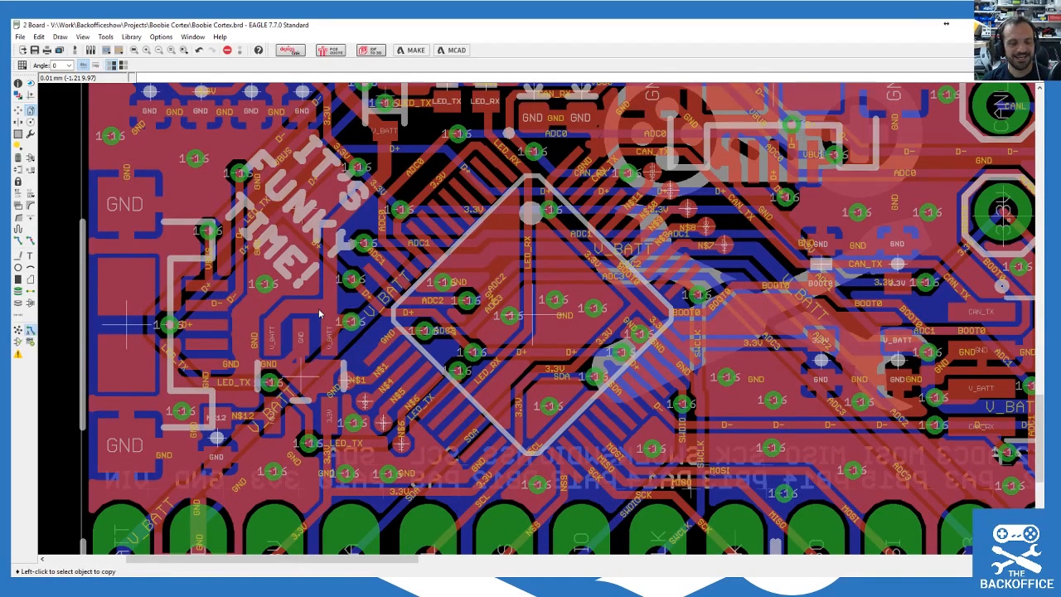
Step: Recheck the routing with the added GND vias in a fresh autorouter job, and close the routing variants without starting them
left_click(288, 372)
left_click(299, 412)
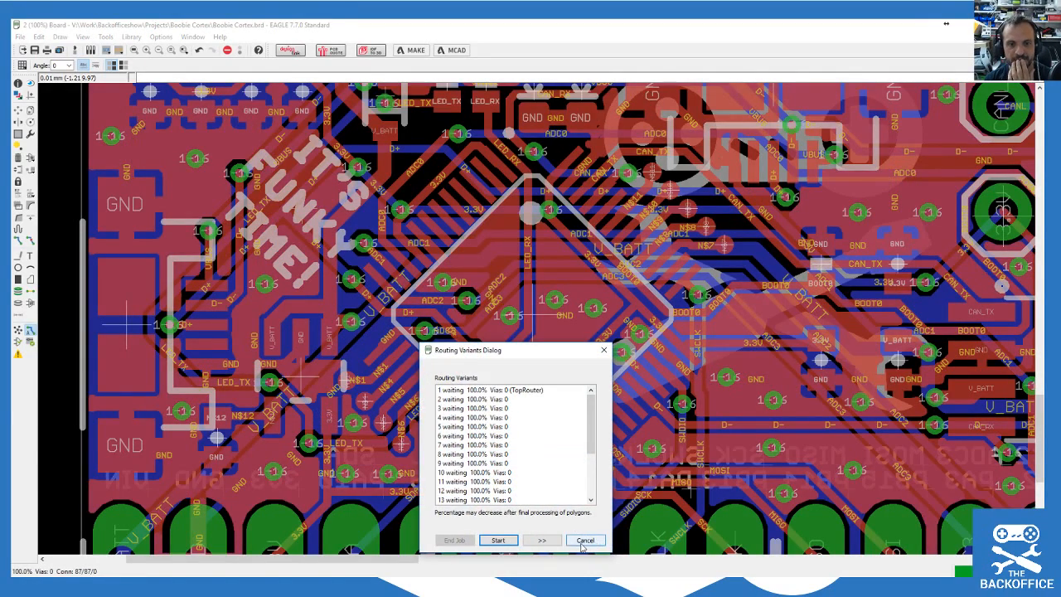
left_click(585, 540)
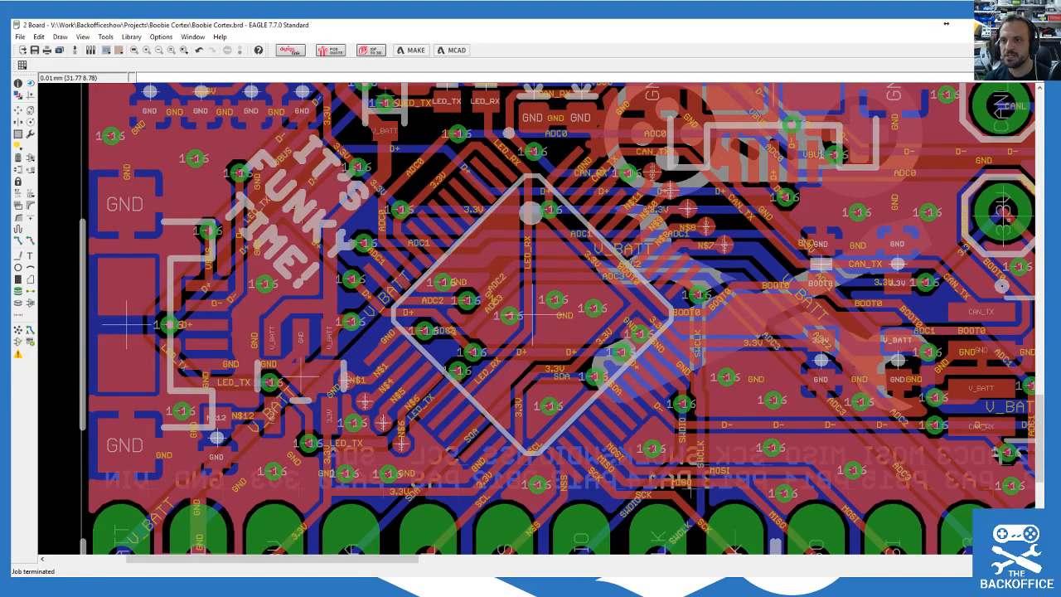
Step: In the board's design rules, set the maximum Stop mask value to 0.25 and apply the change
left_click(160, 37)
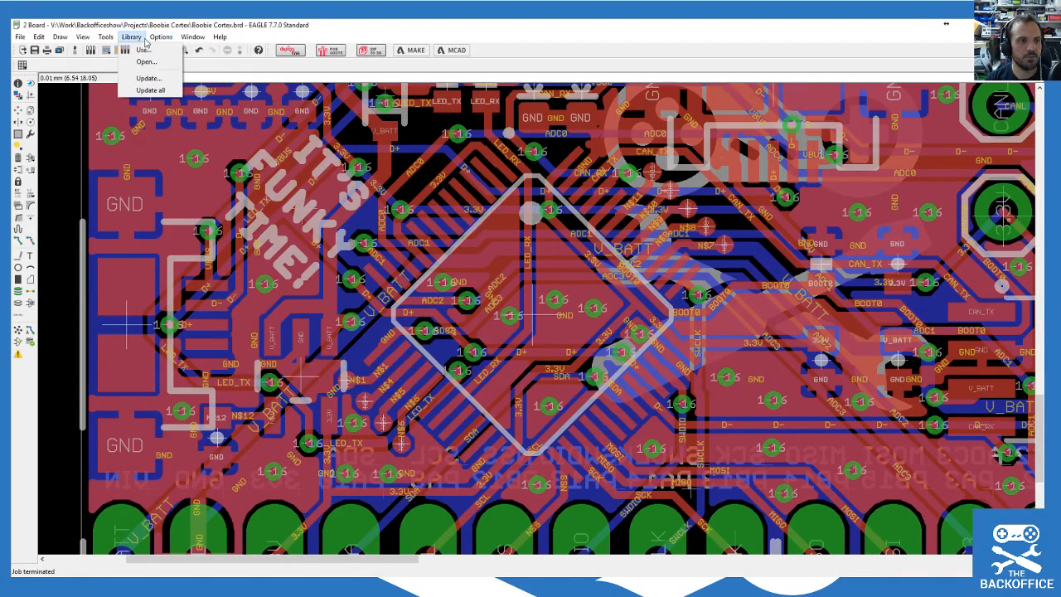
mouse_move(48, 39)
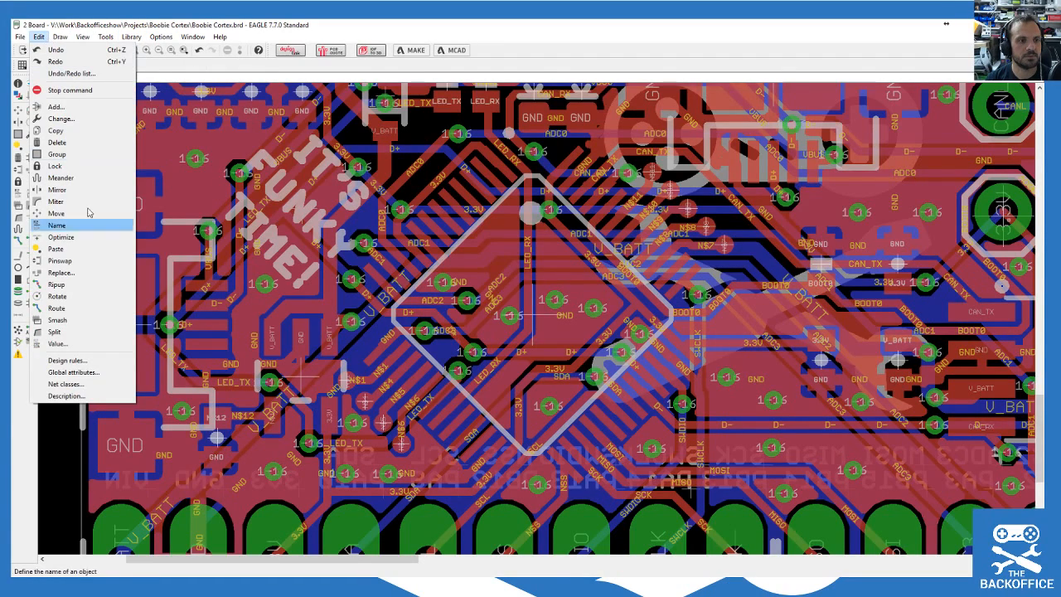
left_click(75, 360)
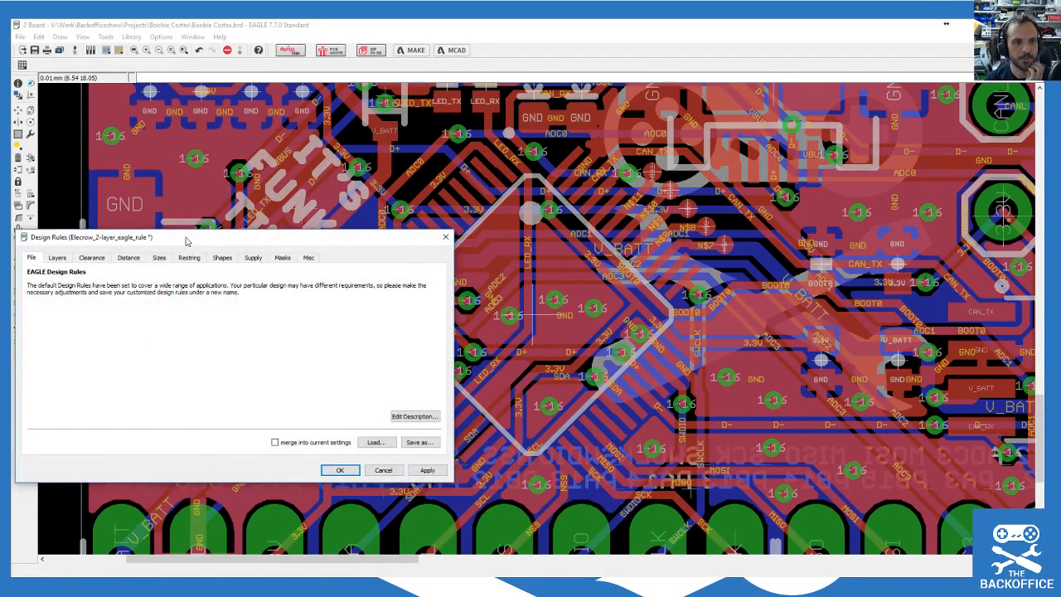
left_click_drag(186, 237, 391, 176)
left_click(488, 198)
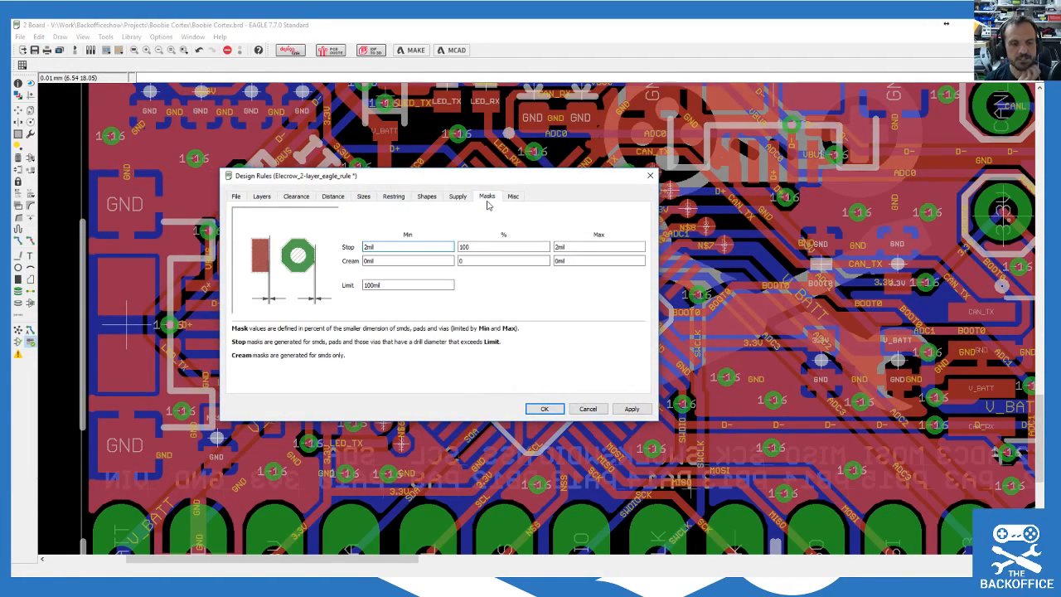
left_click(376, 246)
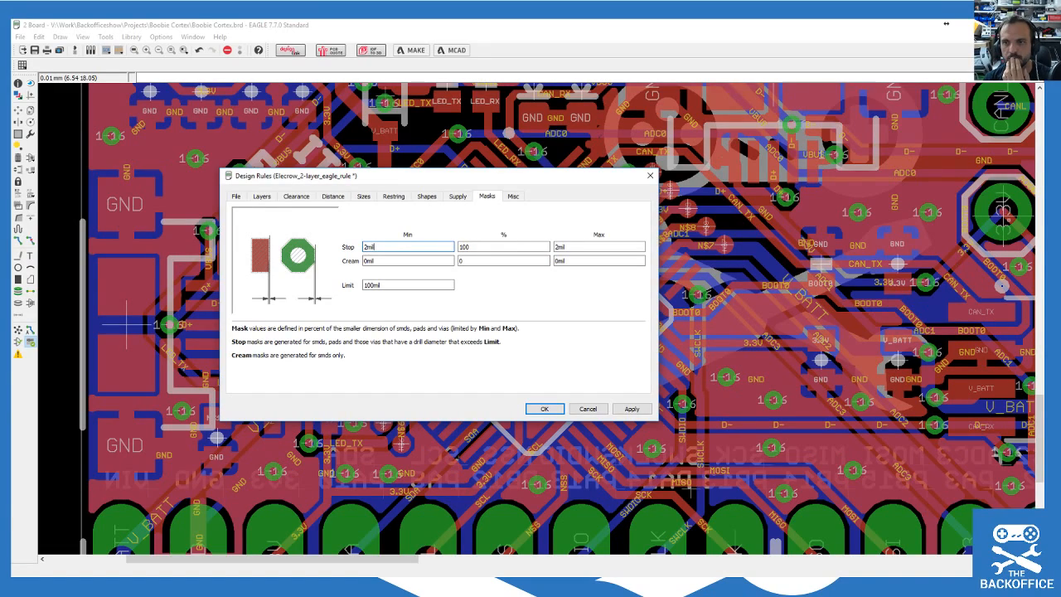
left_click(556, 247)
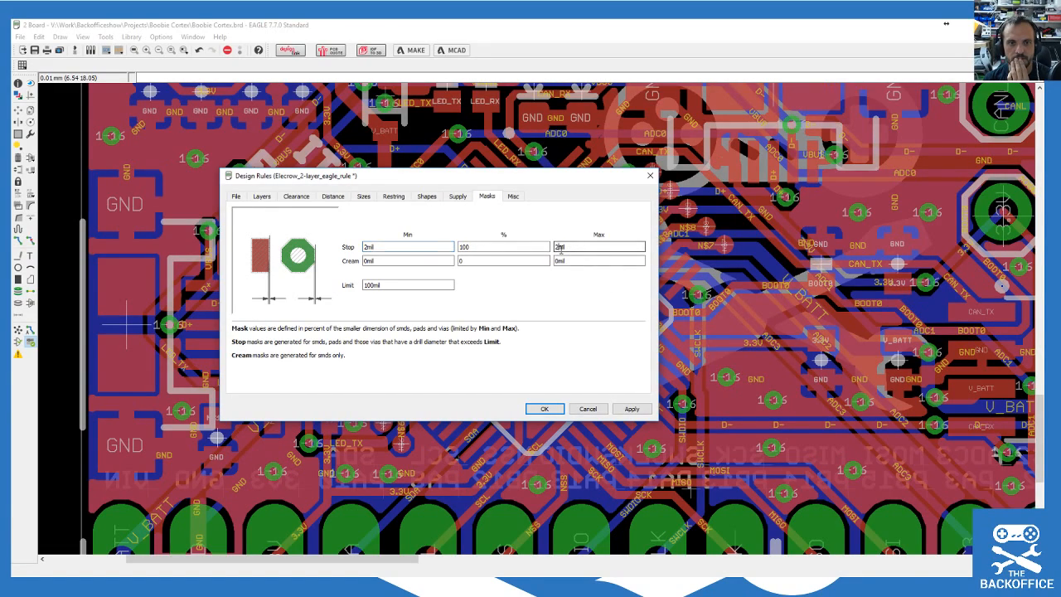
double_click(558, 247)
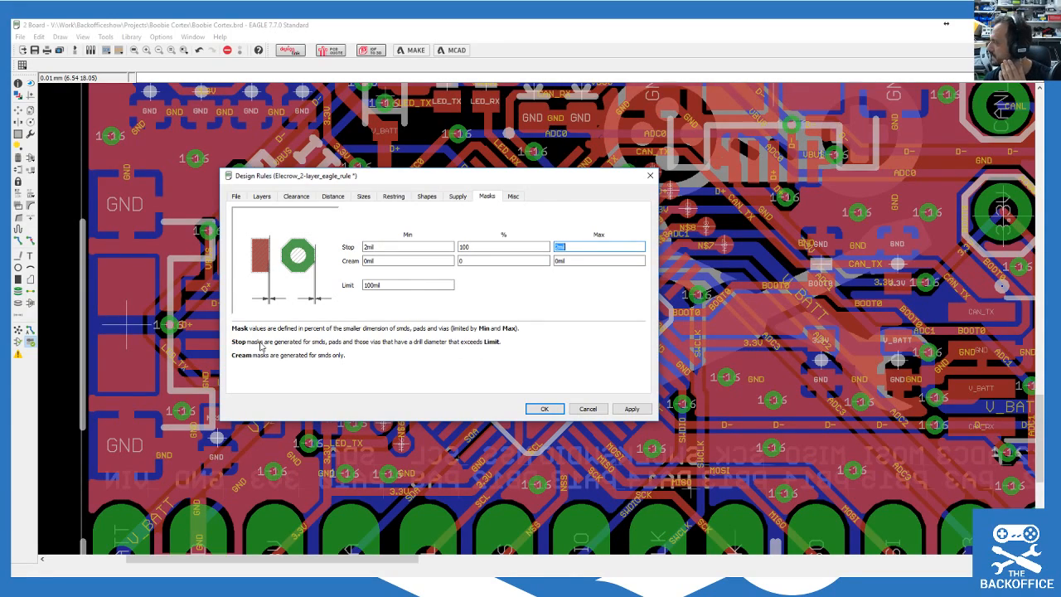
left_click(426, 247)
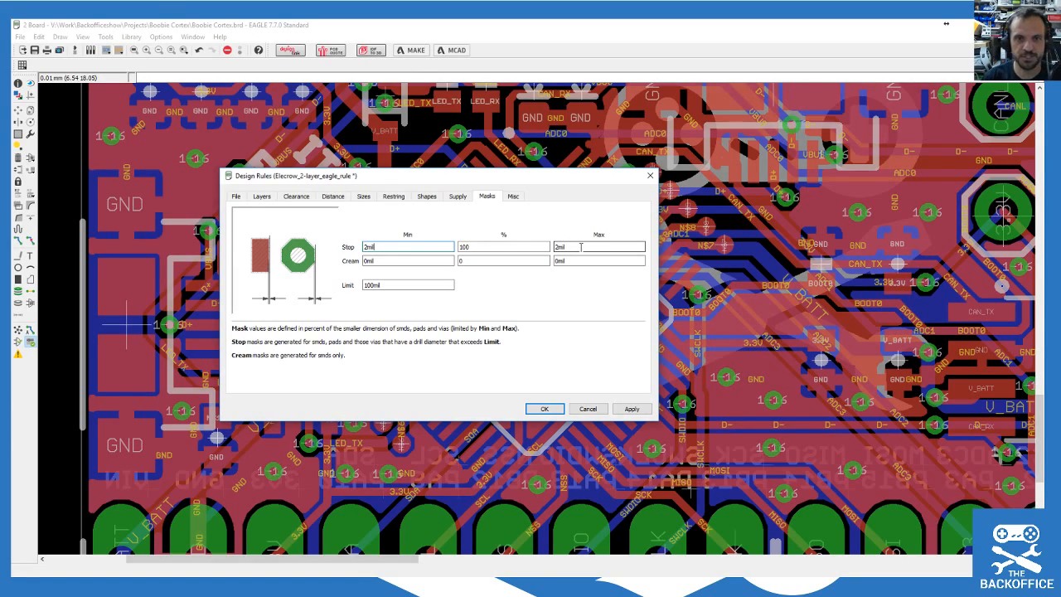
left_click(556, 247)
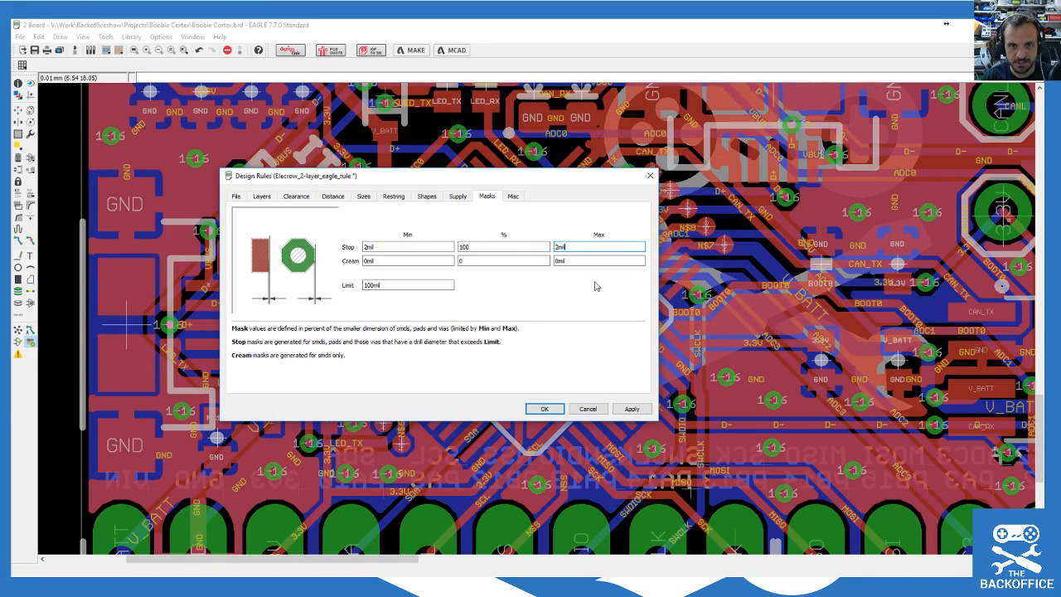
key("ctrl+a")
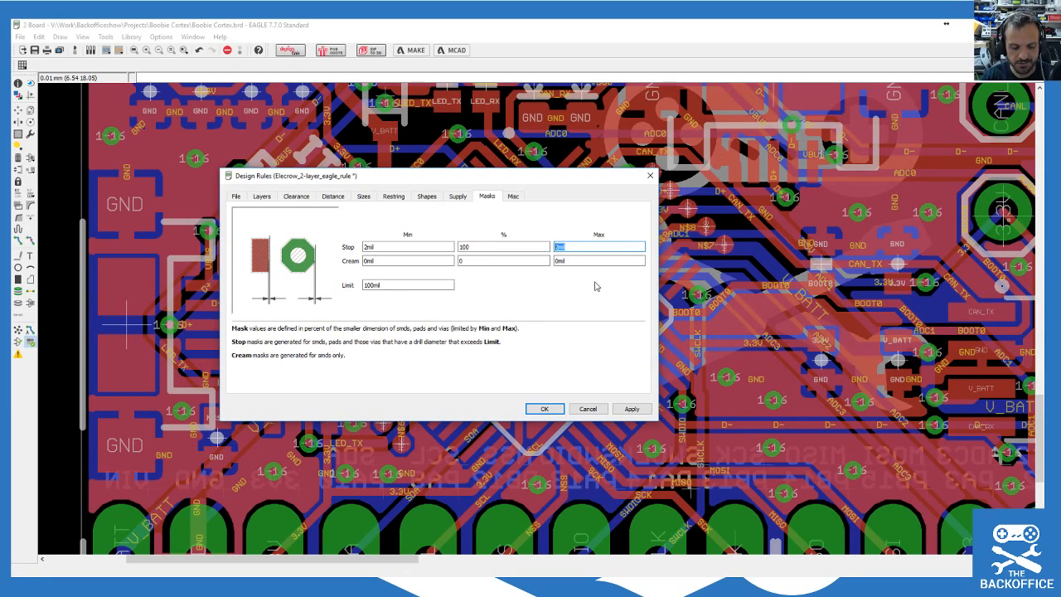
type("0.25")
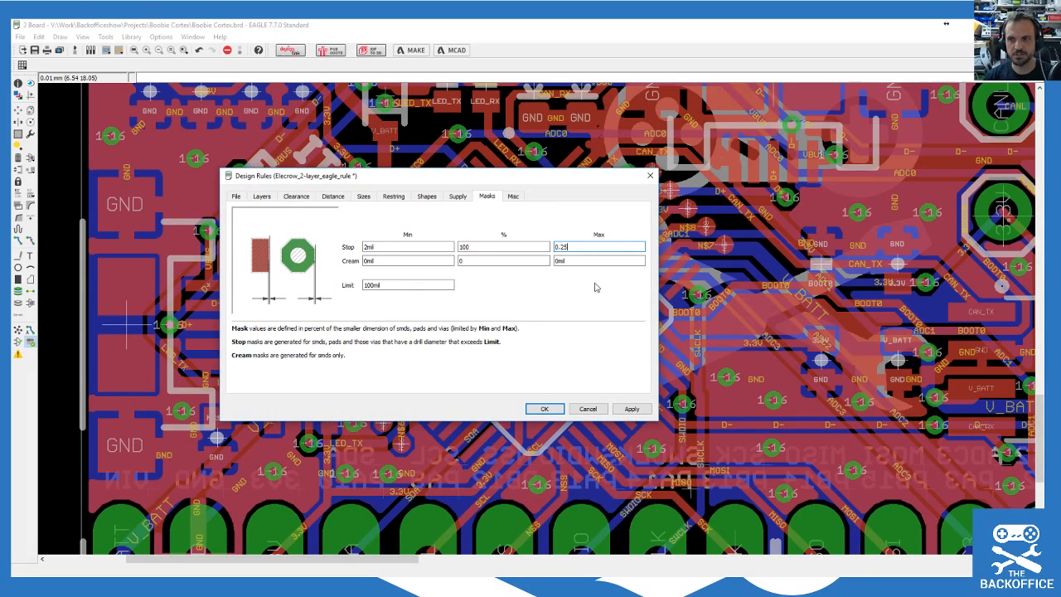
left_click(631, 410)
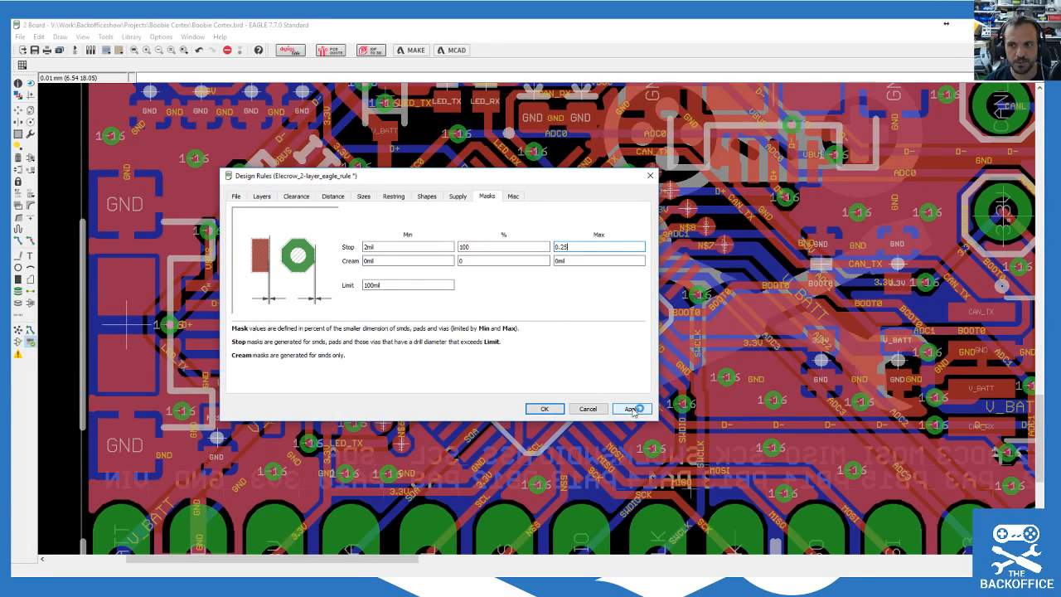
left_click(544, 411)
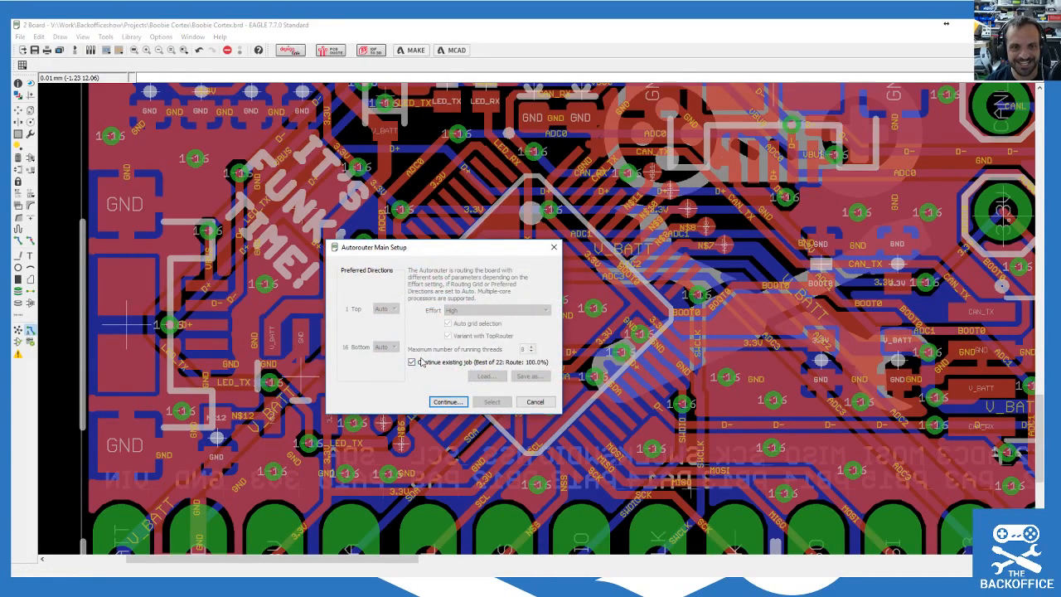
Step: Check the routing after the mask rule change in a new autorouter job instead of the existing one, and cancel the variants
left_click(421, 361)
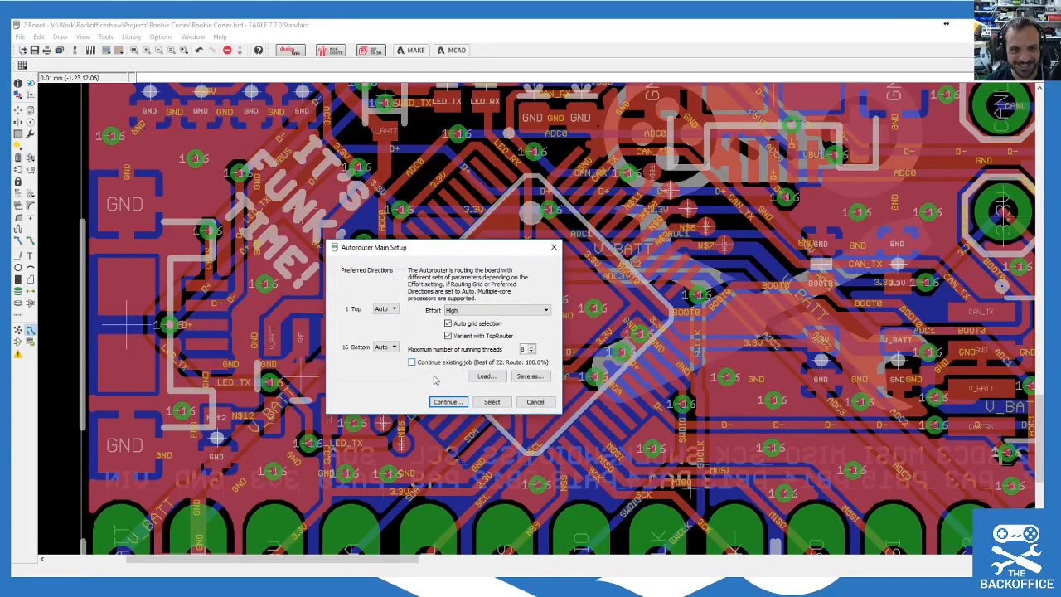
left_click(447, 402)
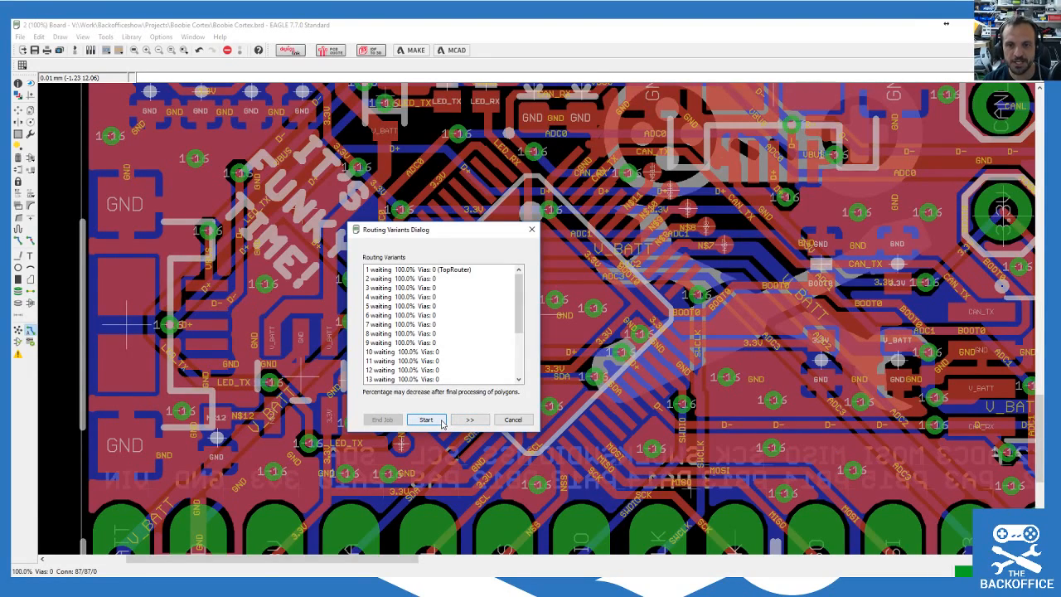
left_click(514, 420)
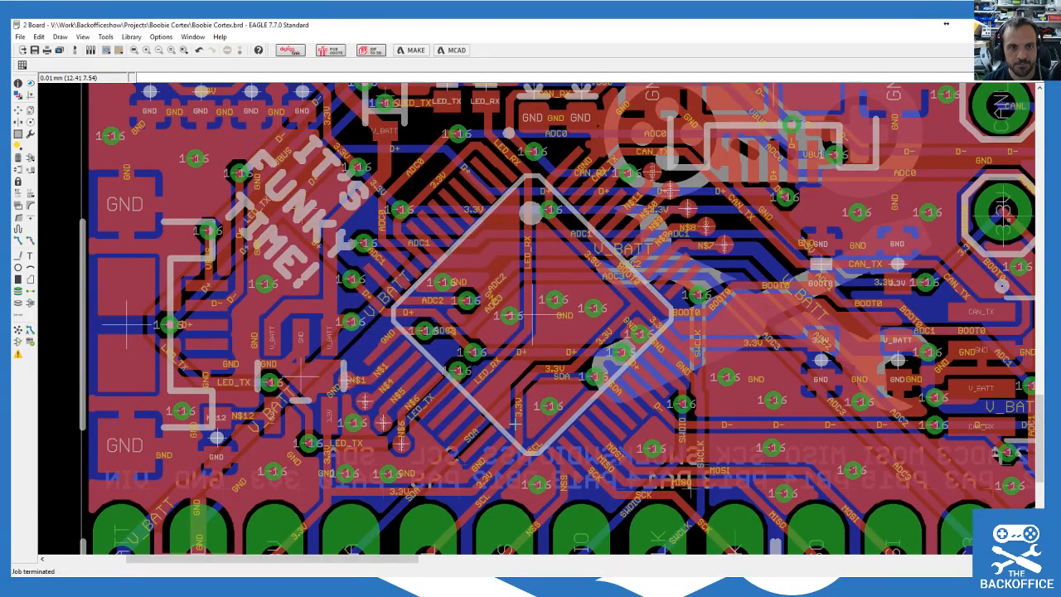
Step: Try toggling the _tsilk and _bsilk layers in the board's layer display settings
scroll(628, 312, "down", 2)
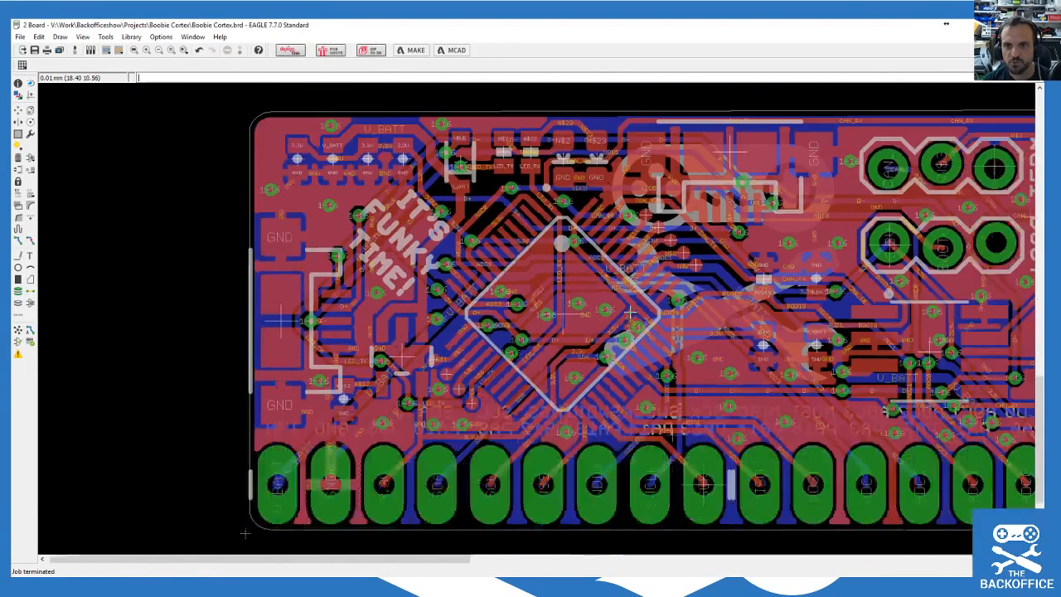
scroll(705, 366, "up", 4)
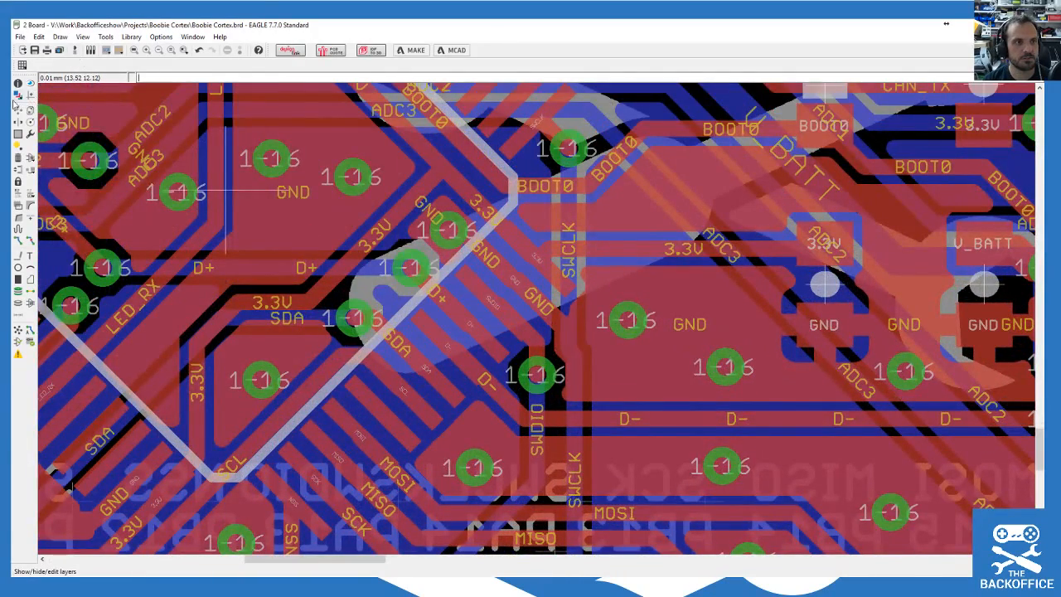
left_click(18, 96)
left_click_drag(154, 66, 153, 106)
left_click_drag(37, 79, 36, 88)
left_click(139, 202)
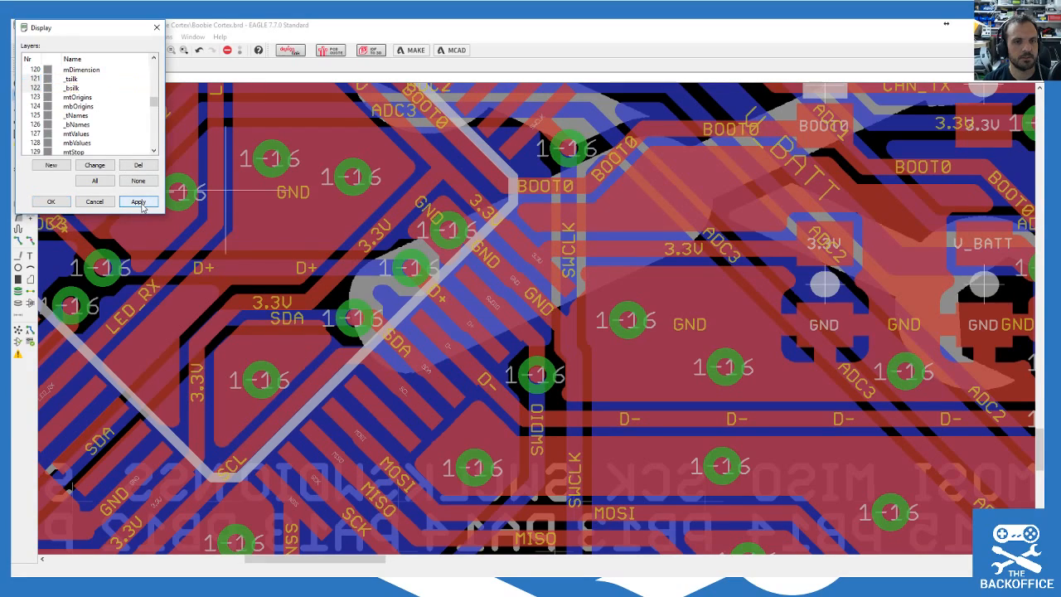
left_click(139, 204)
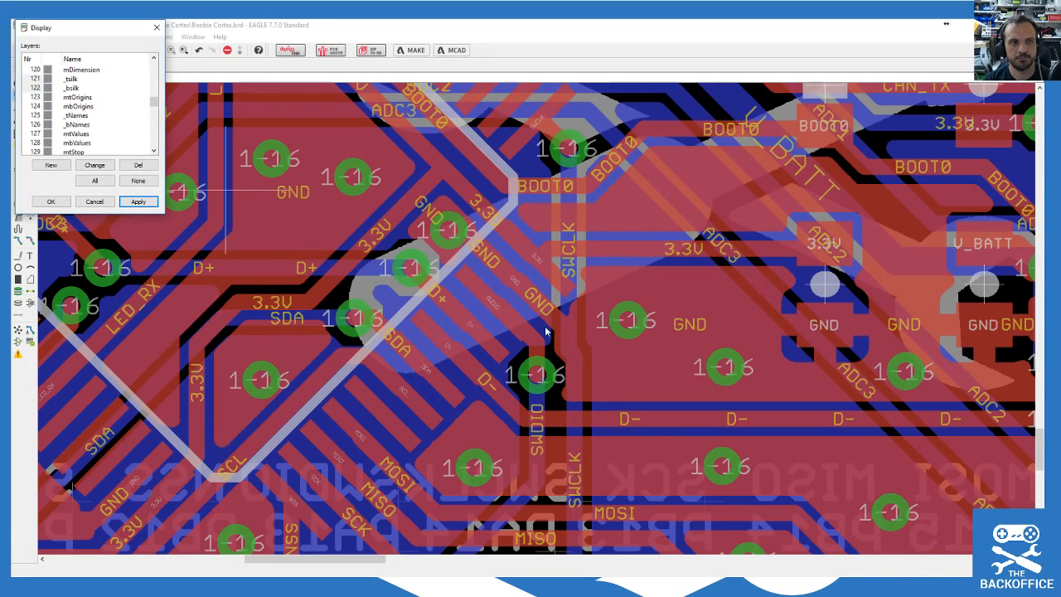
left_click(34, 85)
left_click(138, 201)
left_click(51, 203)
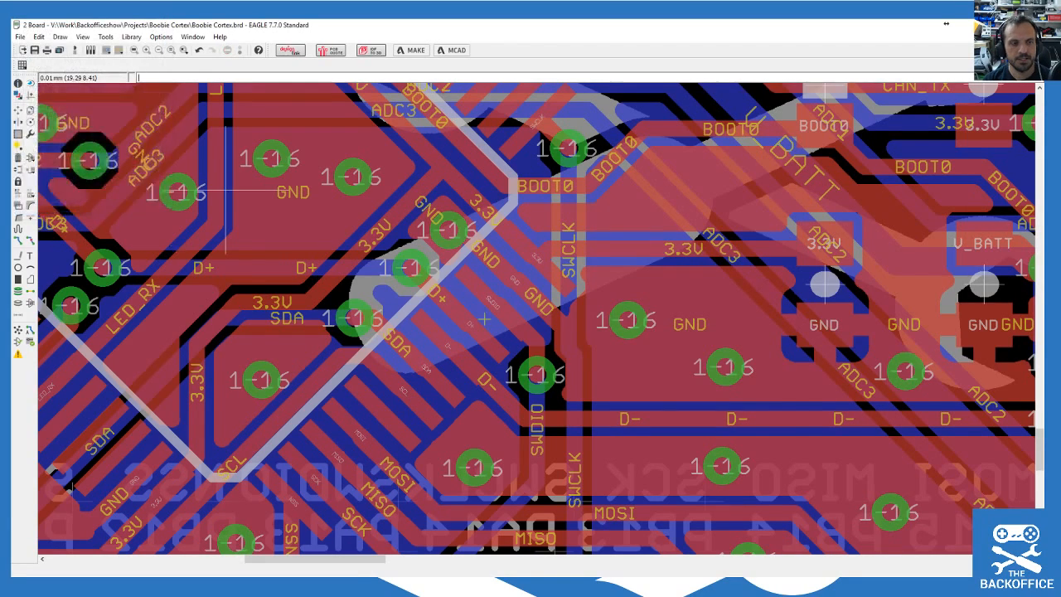
Step: Display the tStop layer over the board to inspect the solder mask openings, and save the board
scroll(620, 315, "down", 5)
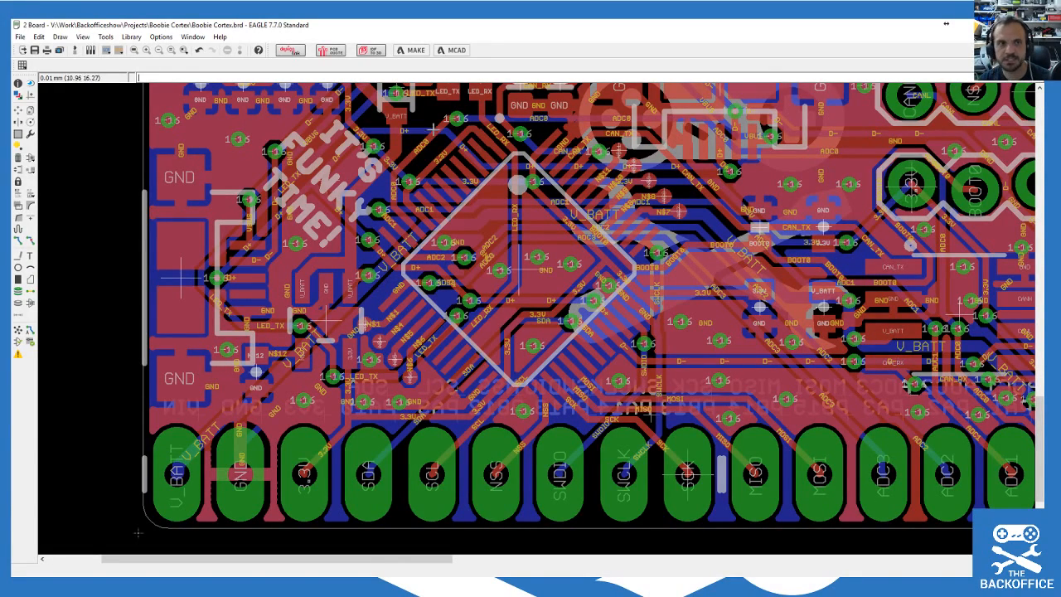
type("dis")
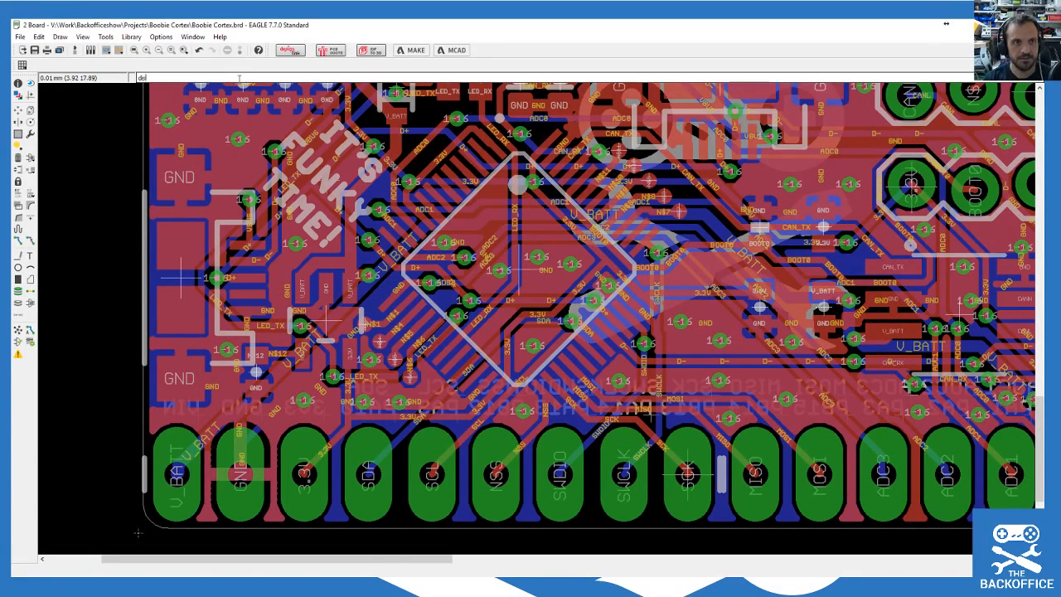
type(" tstop")
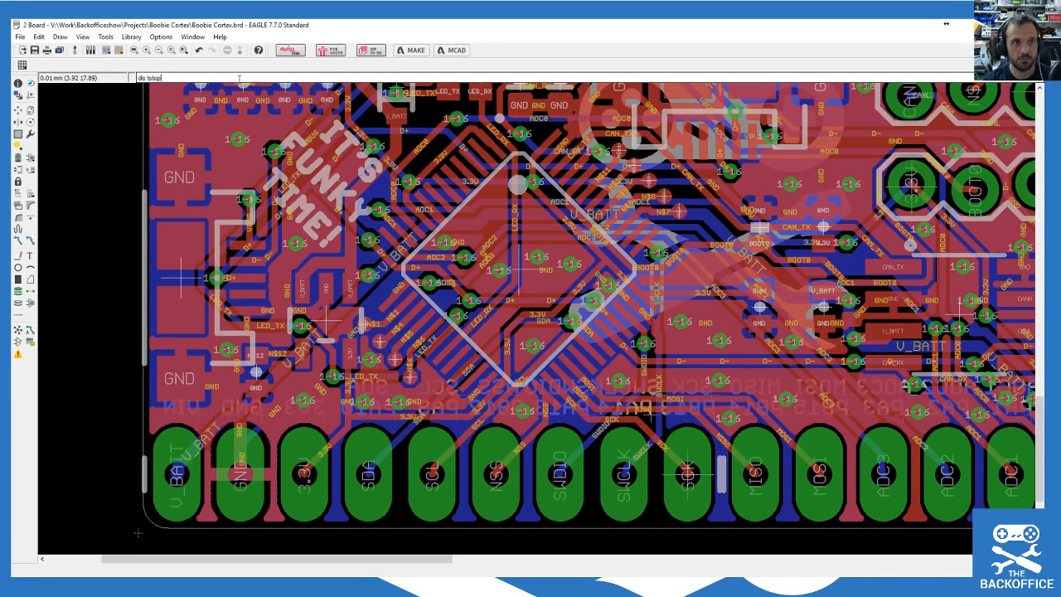
key("Return")
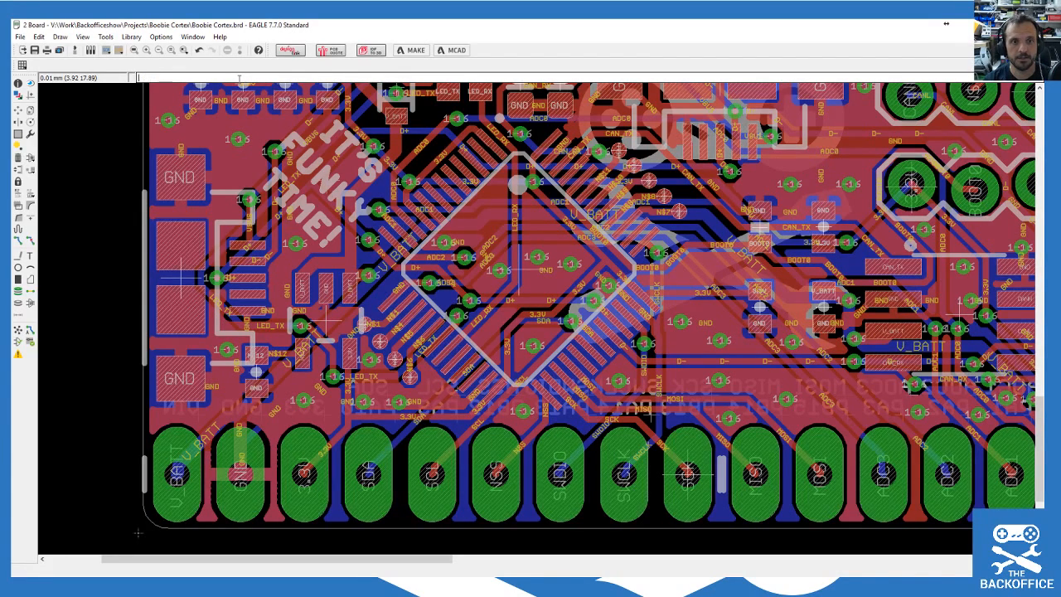
scroll(751, 317, "down", 1)
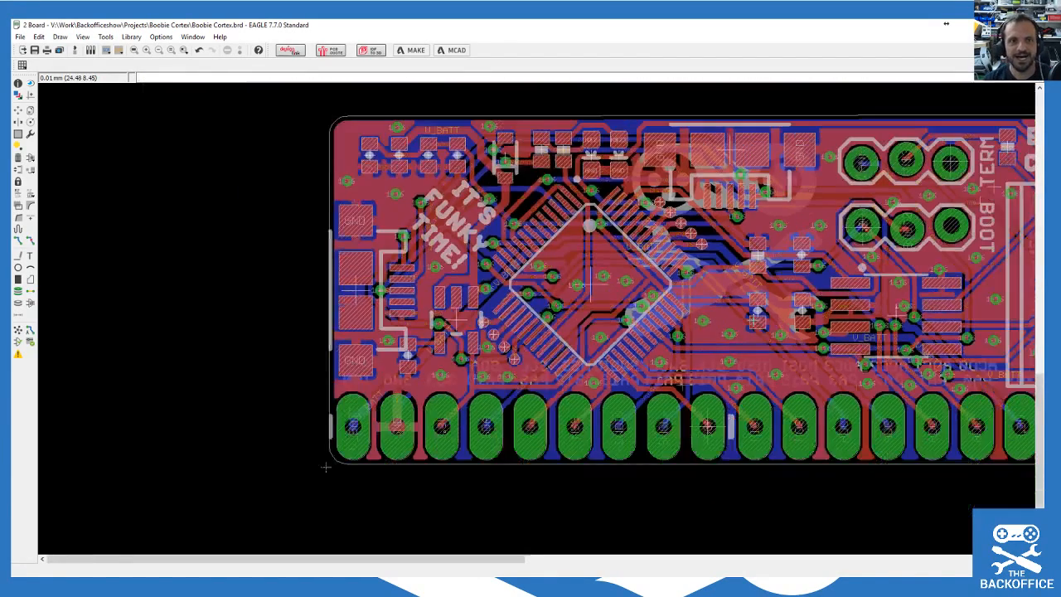
scroll(744, 312, "up", 1)
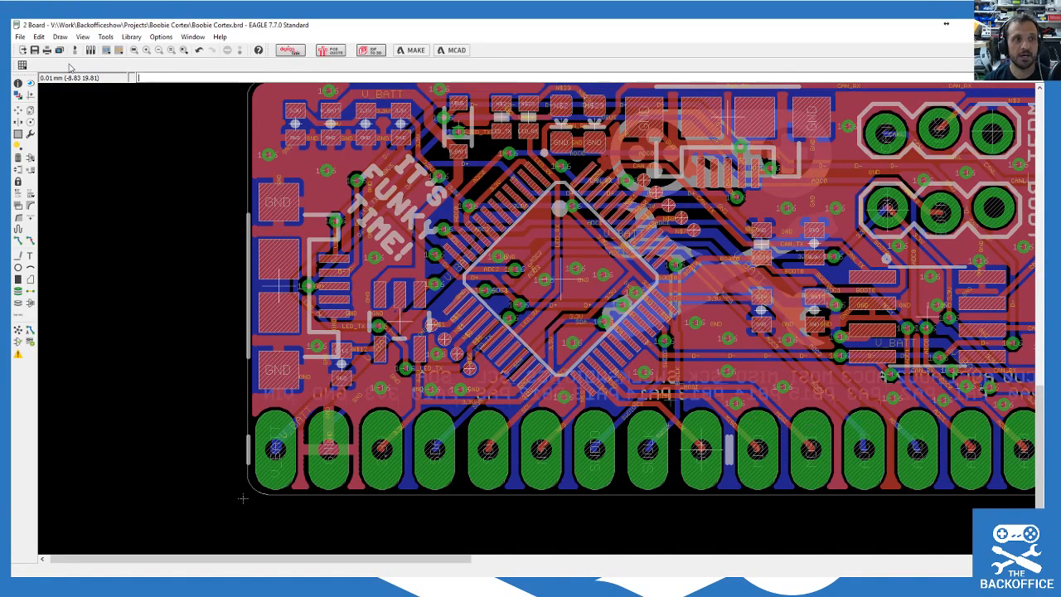
left_click(34, 50)
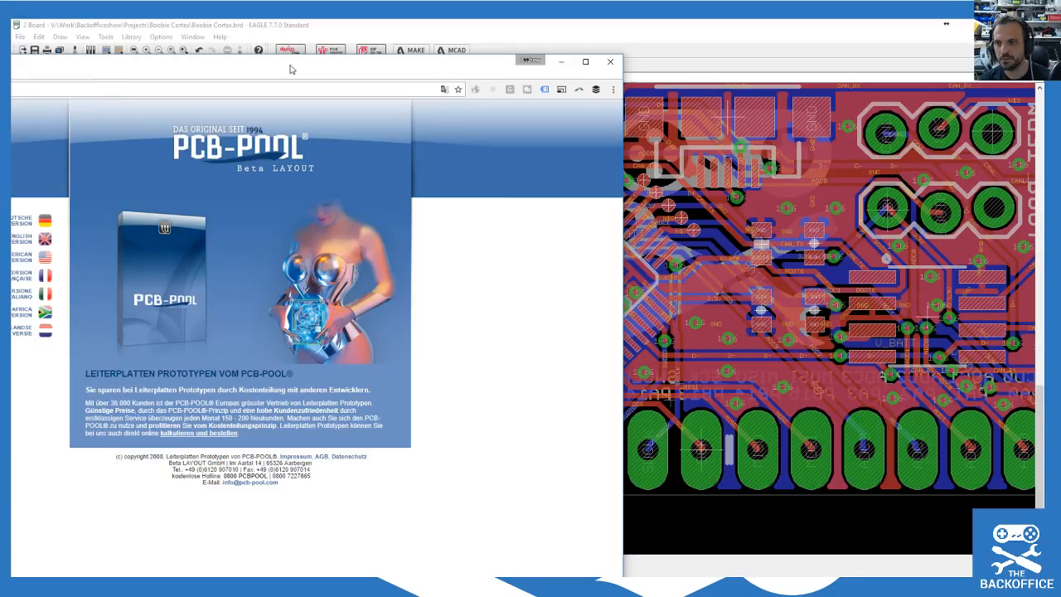
Step: Switch to the PCB-POOL website in the browser, choose its English version and open the PCB order configuration page
left_click_drag(290, 32, 643, 54)
left_click(941, 50)
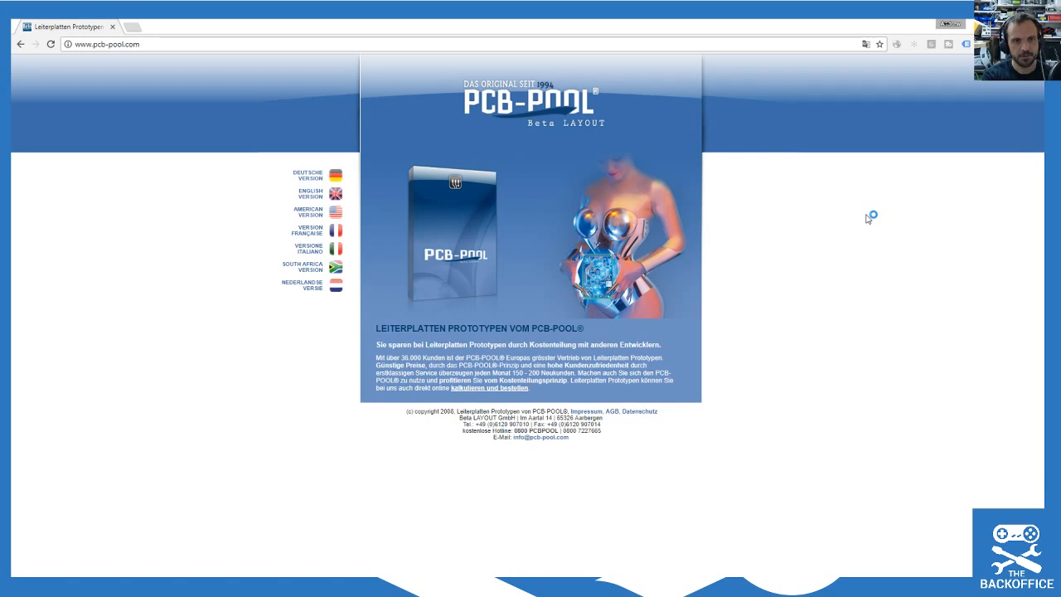
left_click(334, 193)
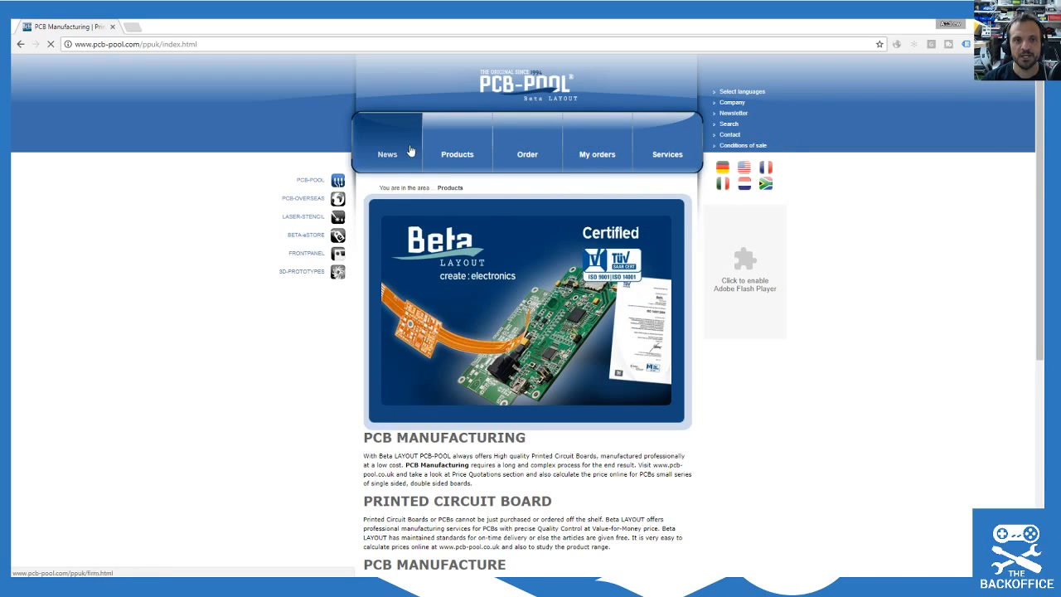
left_click(523, 182)
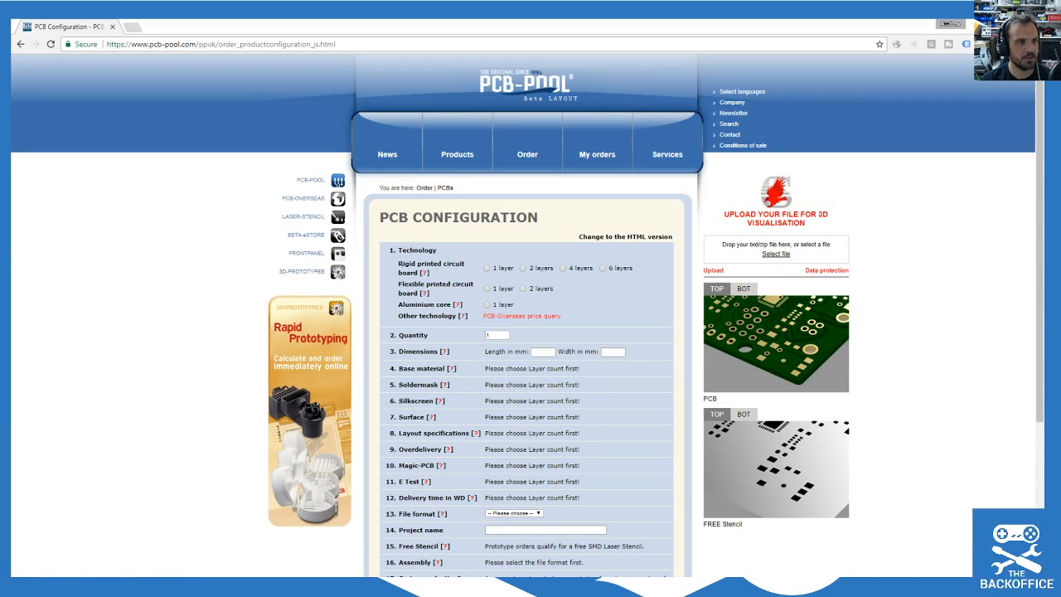
Step: Find the board file Boobie Cortex.brd in the Boobie Cortex project folder in File Explorer, and move the window out of the way
left_click_drag(0, 69, 338, 78)
scroll(244, 285, "up", 2)
scroll(246, 286, "down", 2)
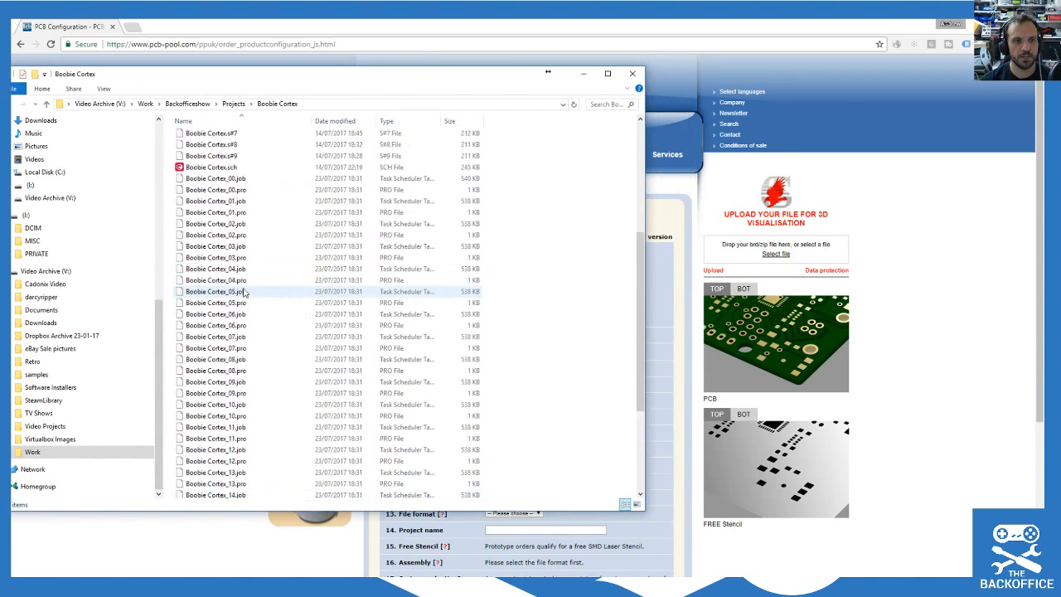
scroll(245, 286, "up", 10)
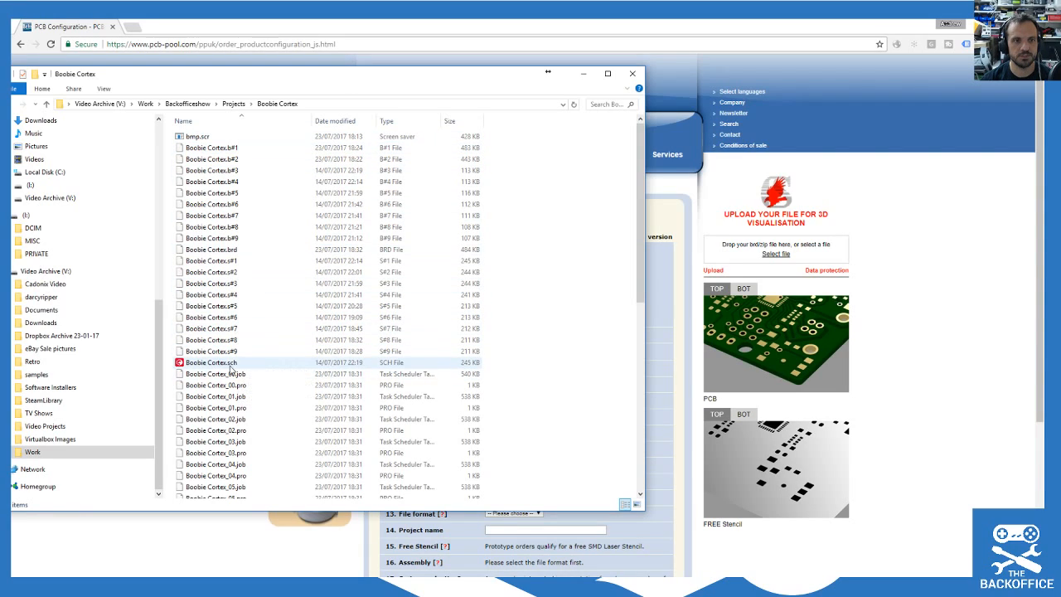
scroll(315, 336, "down", 12)
scroll(332, 352, "up", 12)
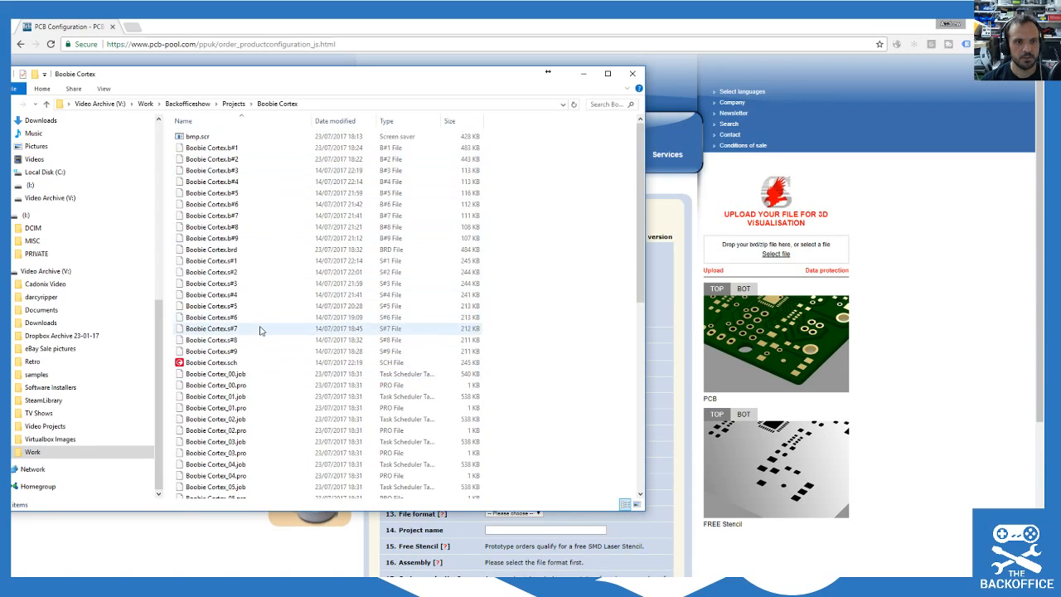
left_click(206, 251)
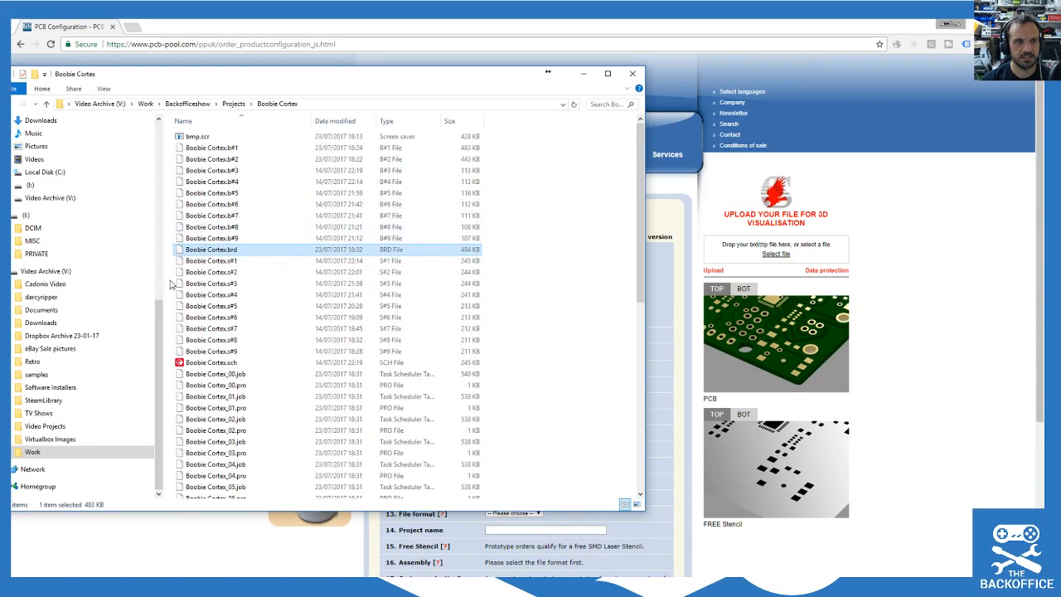
mouse_move(212, 256)
left_mouse_down()
mouse_move(438, 240)
mouse_move(775, 259)
mouse_move(247, 274)
mouse_move(212, 251)
left_mouse_up()
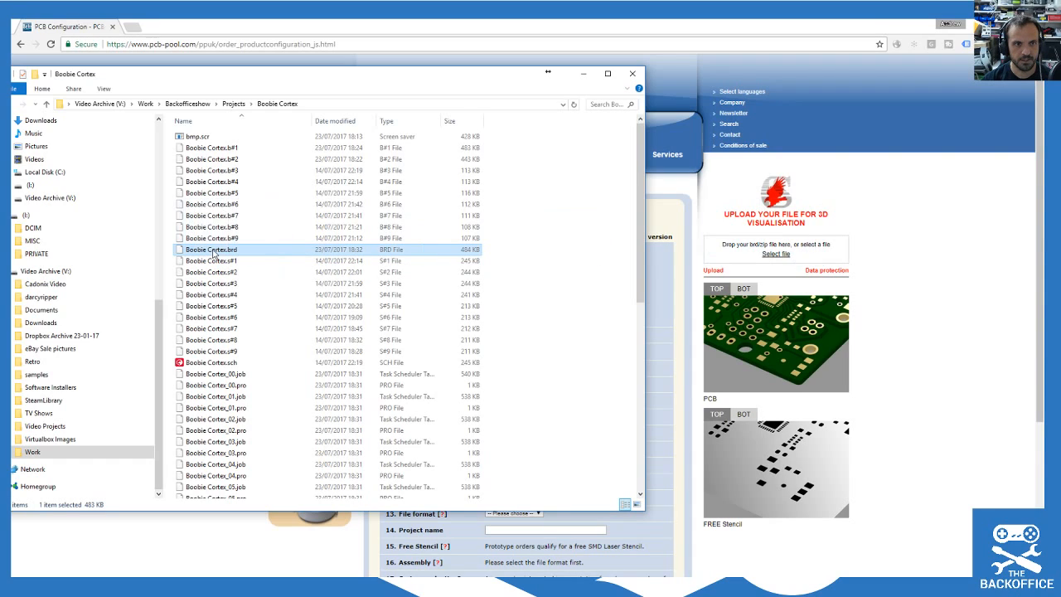
left_click_drag(291, 75, 2, 65)
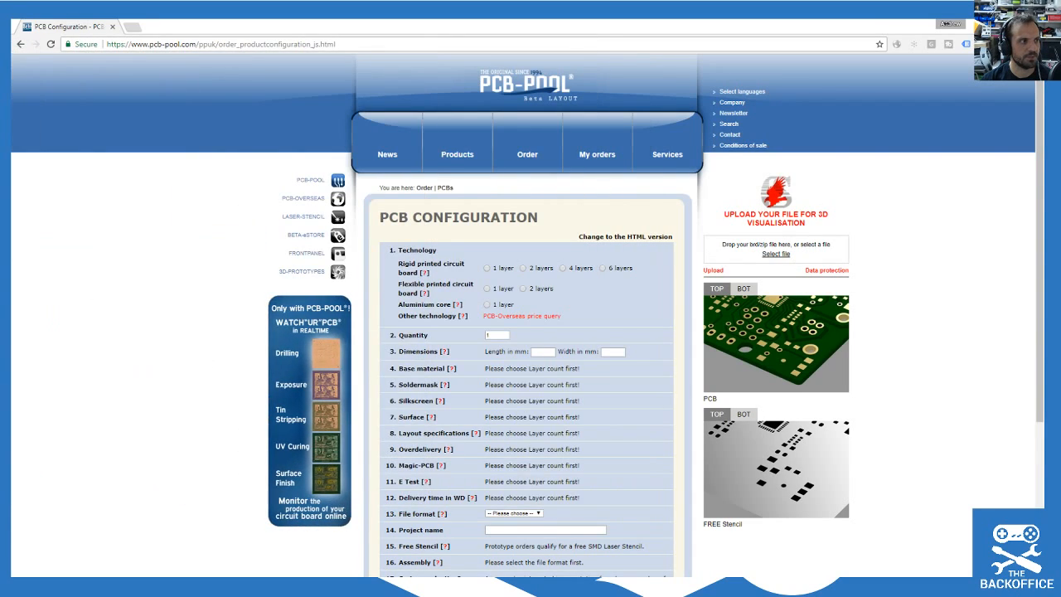
Step: Start selecting a file for the 3D visualisation upload and browse the folder V:\Work\Backofficeshow\Projects\Boobie Cortex
left_click(776, 253)
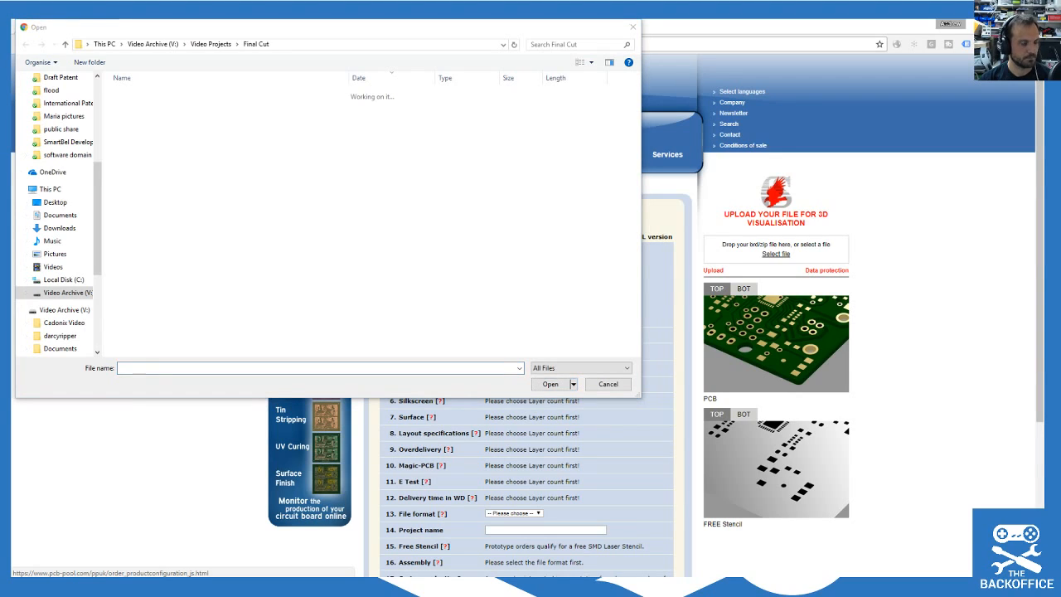
left_click(298, 43)
key("ctrl+v")
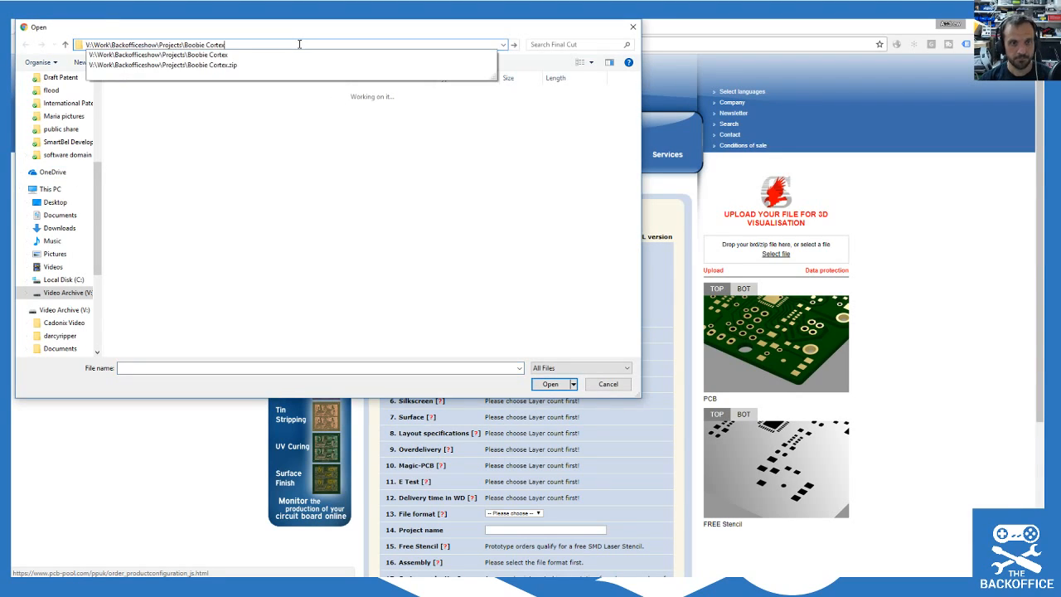
key("Return")
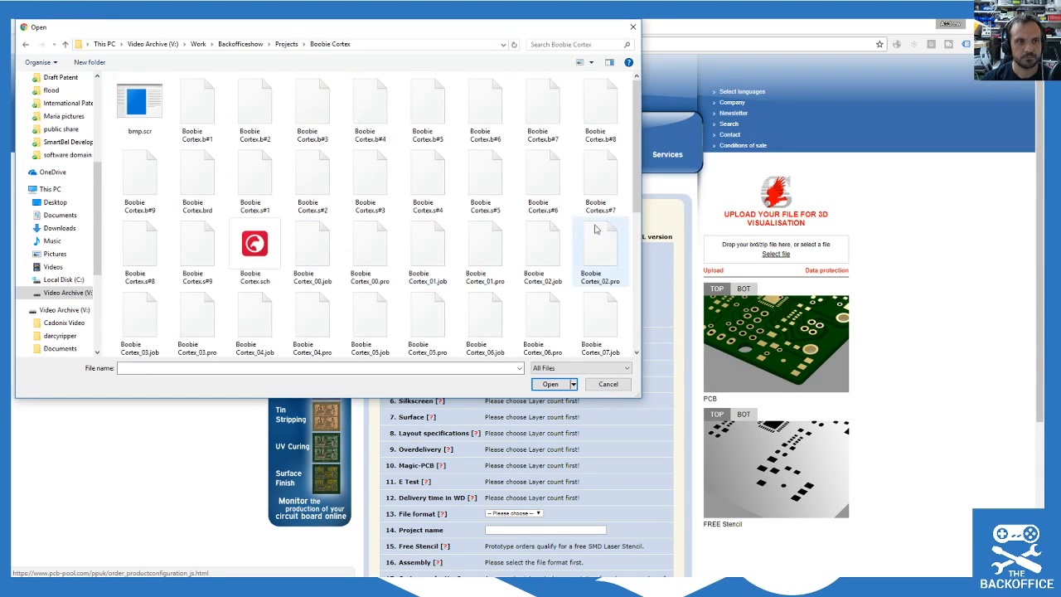
left_click_drag(633, 133, 630, 99)
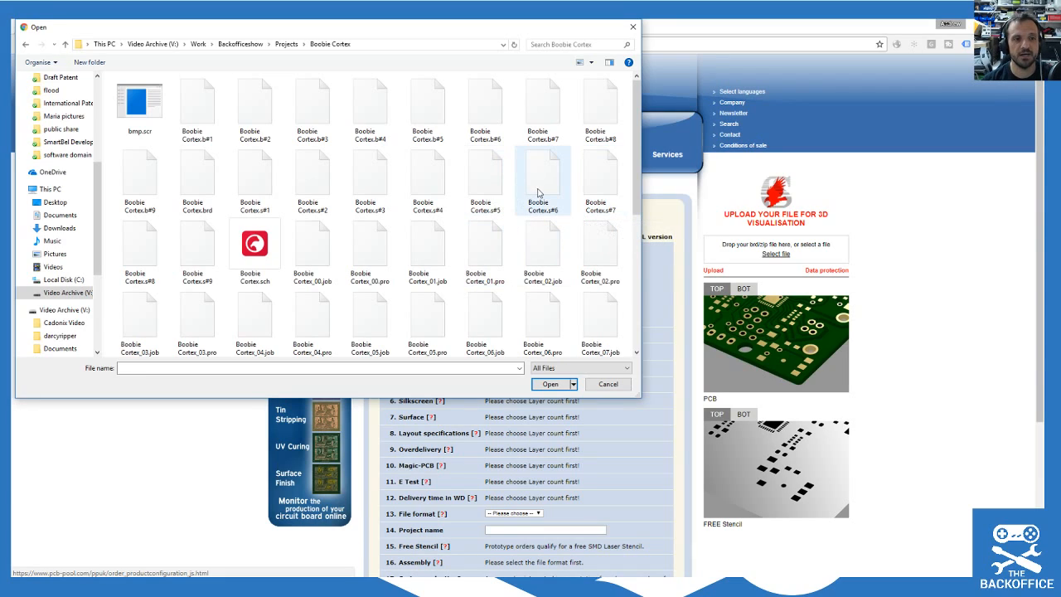
scroll(540, 218, "down", 2)
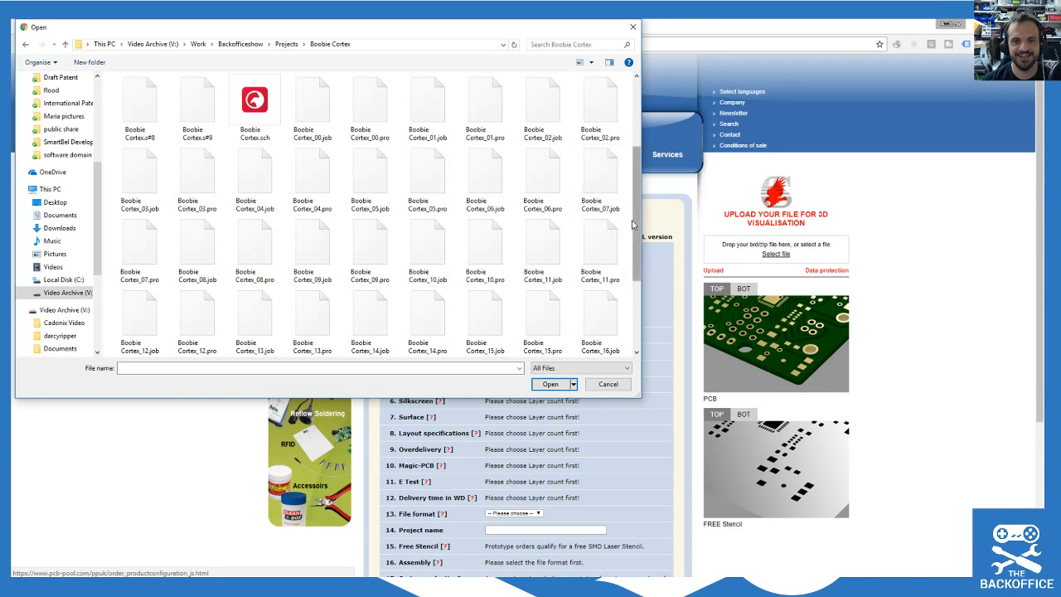
left_click_drag(639, 234, 641, 277)
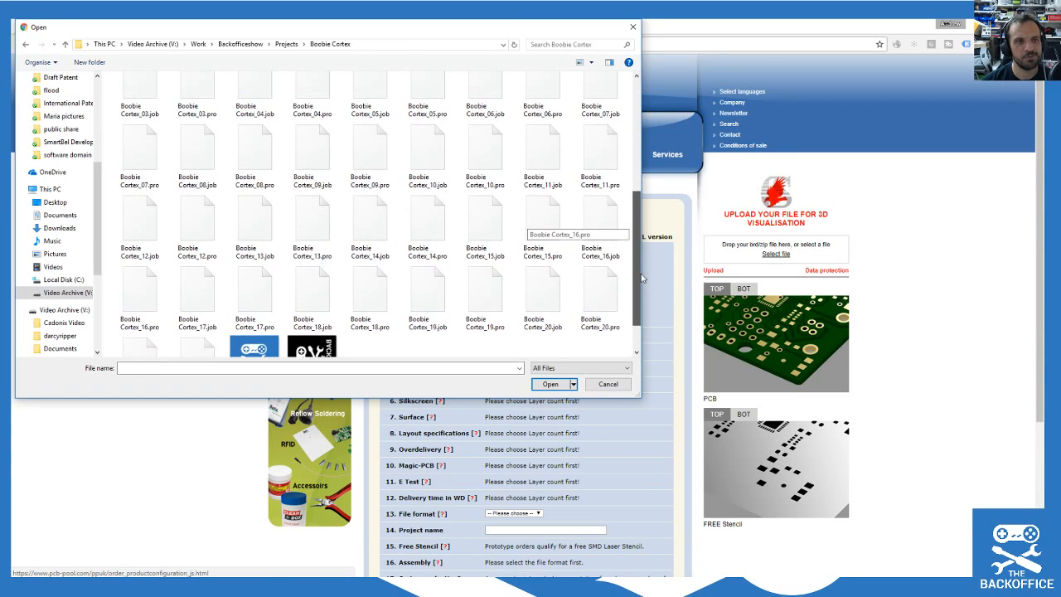
left_click_drag(641, 278, 638, 155)
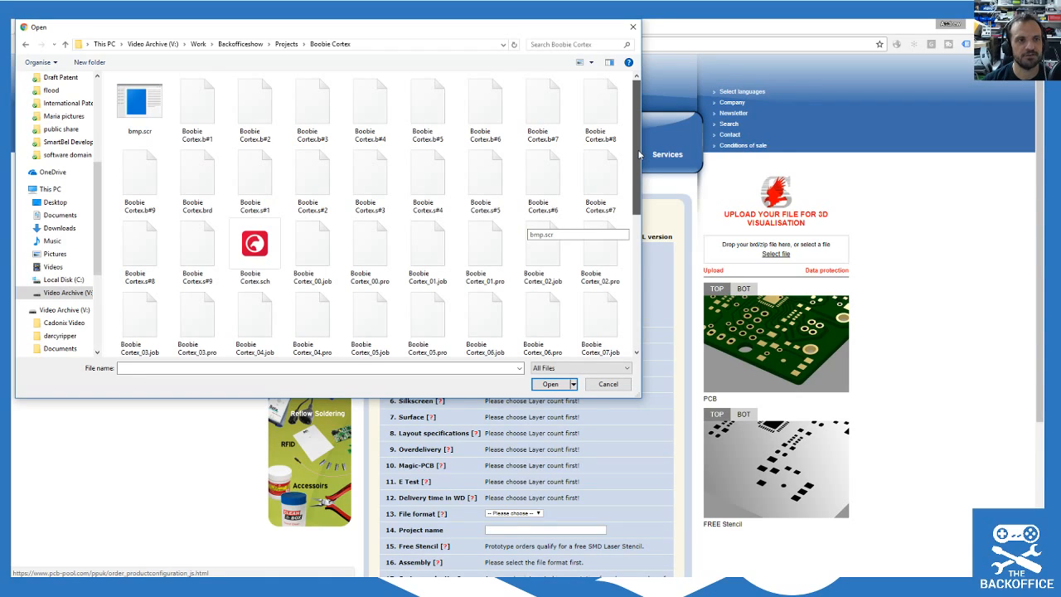
Step: Show the folder's files as a detailed list sorted by type, and choose Boobie Cortex.brd as the upload file
left_click(609, 64)
left_click(609, 64)
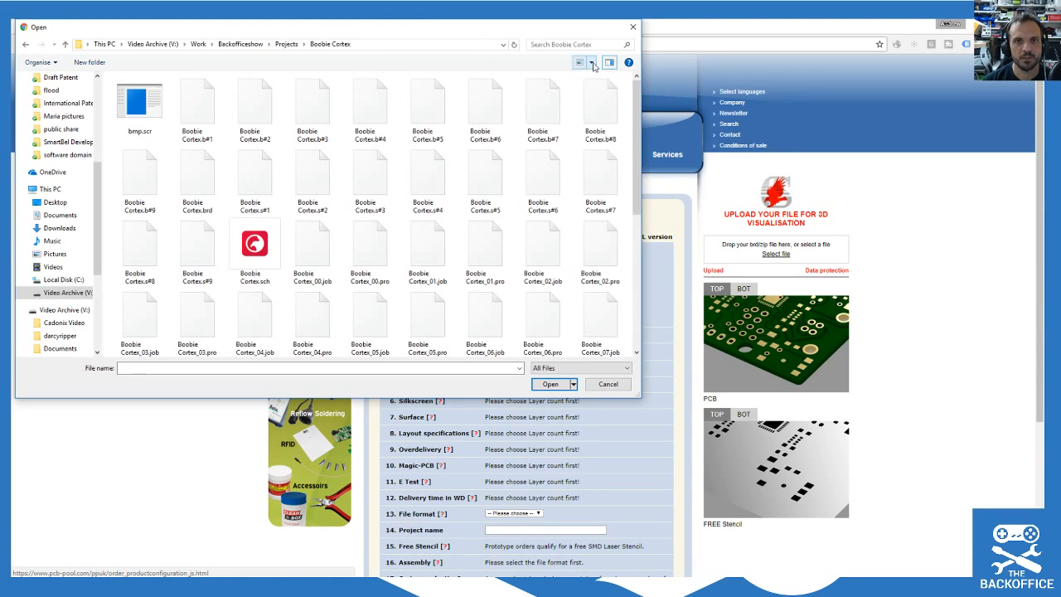
left_click(593, 64)
left_click(634, 138)
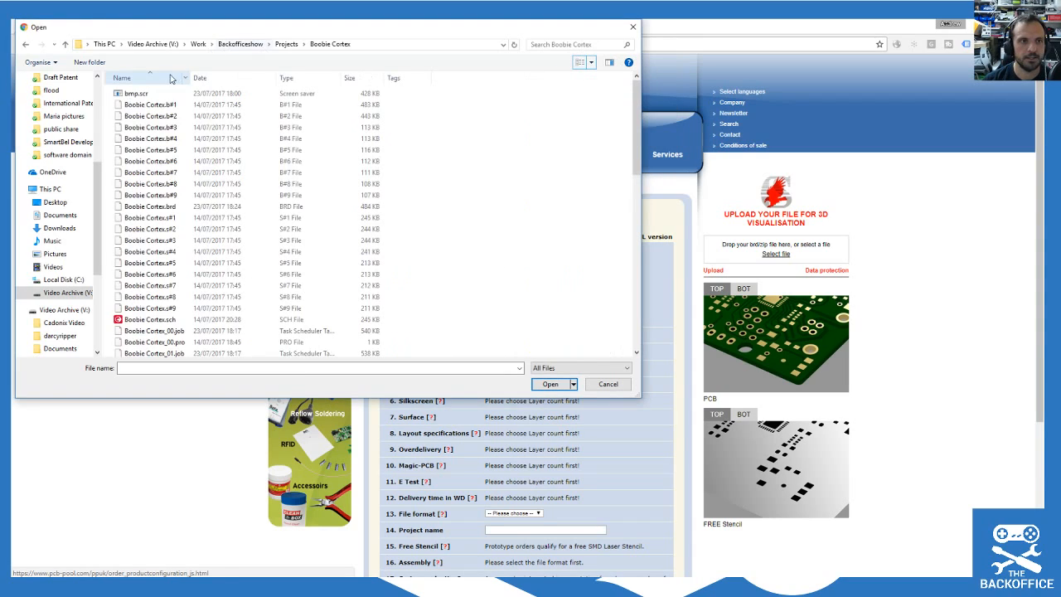
left_click(298, 77)
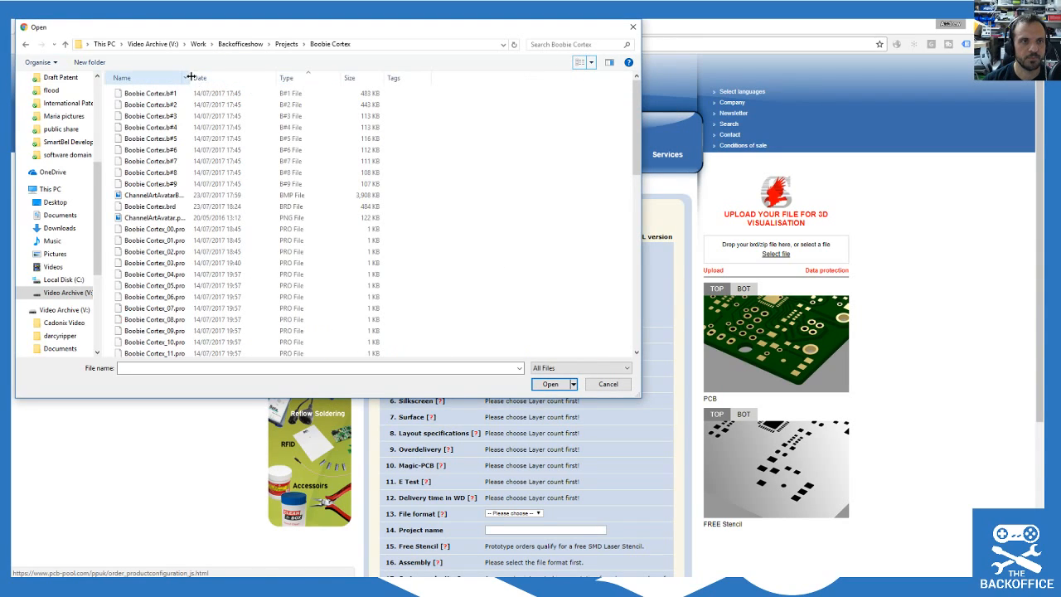
key("ctrl+KP_Add")
left_click(169, 207)
double_click(169, 208)
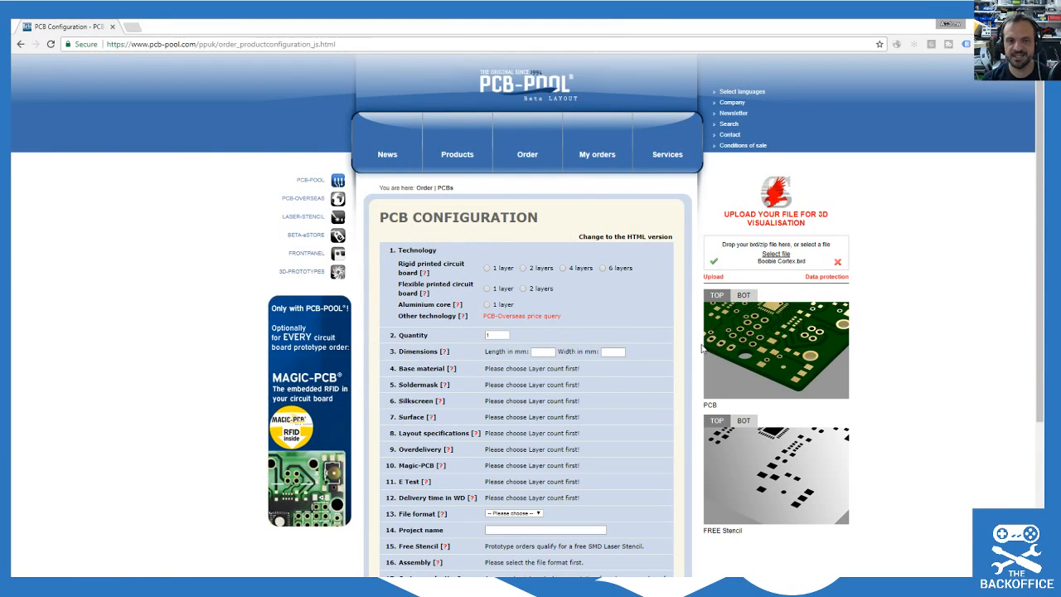
Step: Upload the chosen board file so its parameters fill in the PCB configuration
scroll(794, 338, "down", 1)
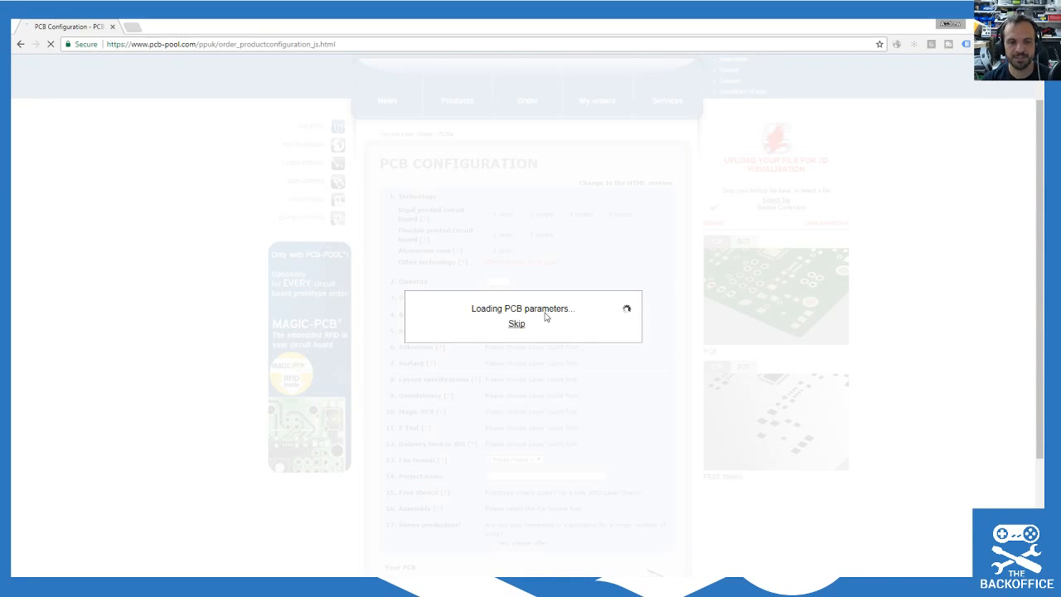
left_click(523, 324)
scroll(914, 285, "down", 5)
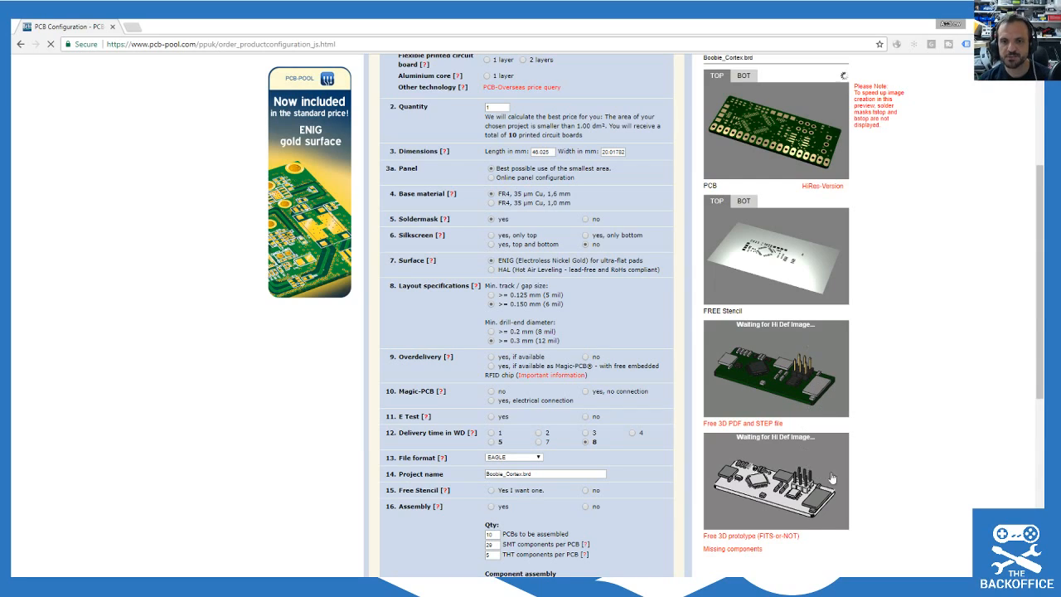
Step: Examine the board, stencil and 3D previews together with the PCB configuration's technology, quantity and dimension entries
scroll(803, 383, "up", 1)
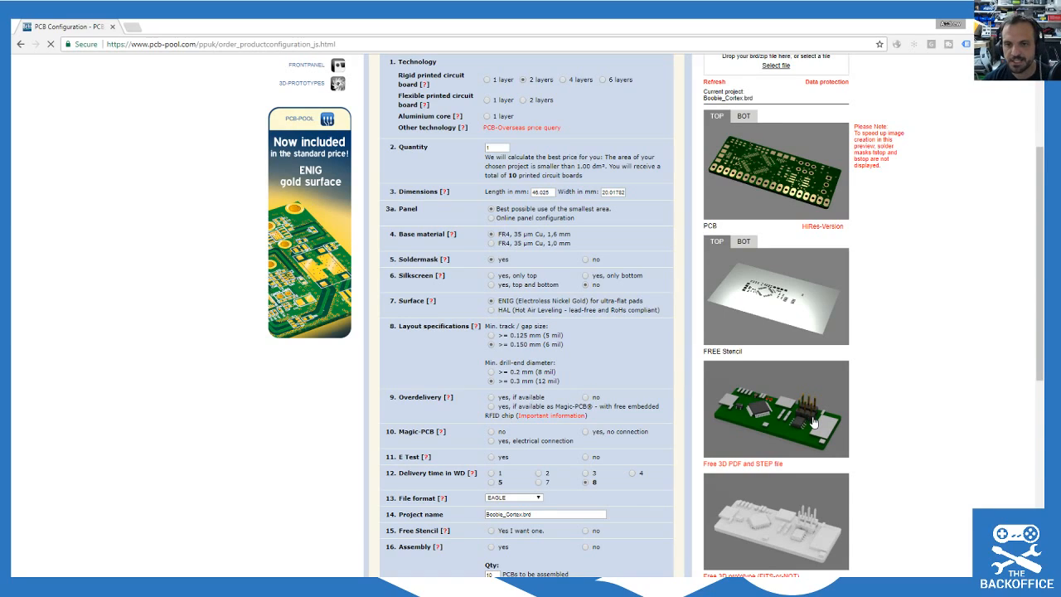
scroll(813, 422, "down", 1)
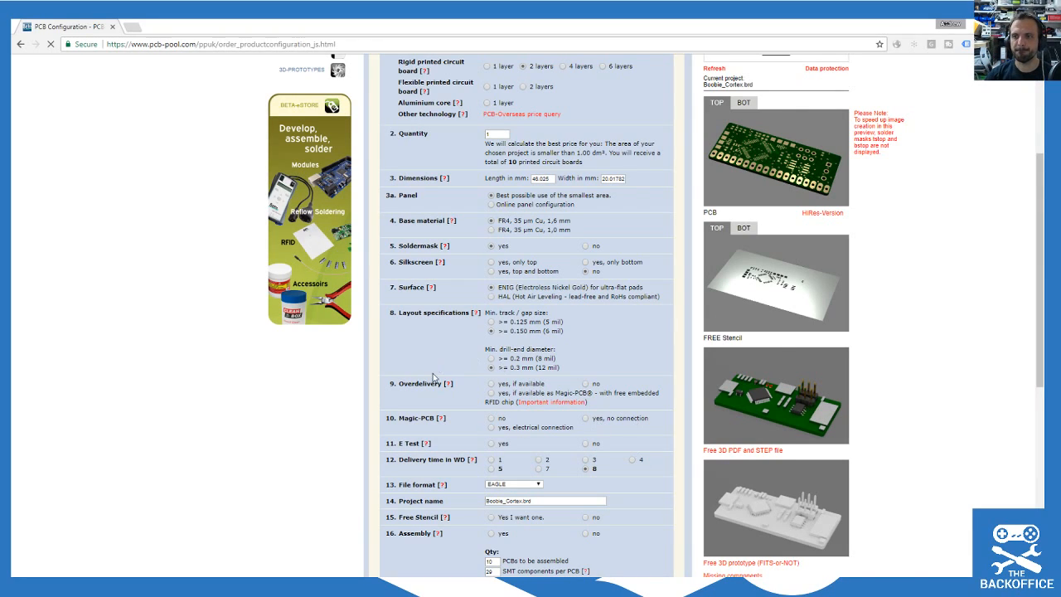
scroll(450, 301, "up", 1)
scroll(450, 301, "up", 3)
scroll(581, 323, "down", 1)
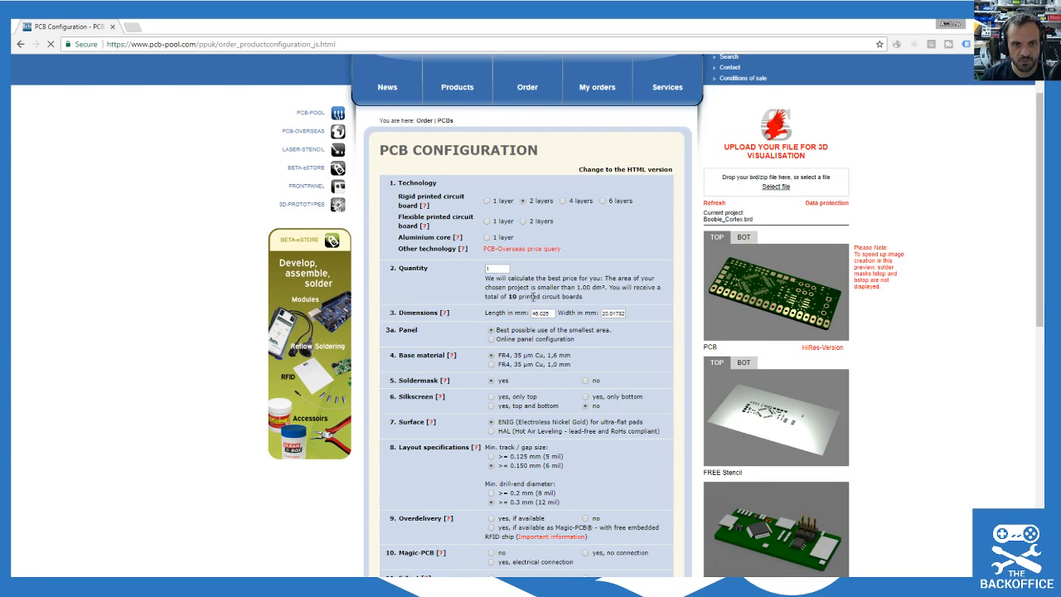
scroll(533, 265, "down", 1)
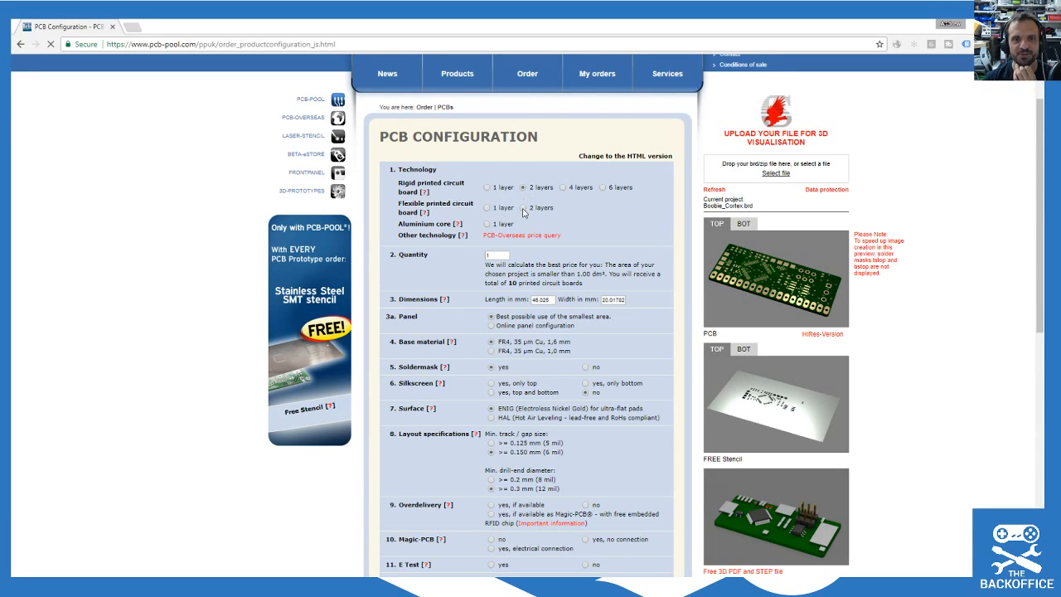
scroll(524, 211, "down", 2)
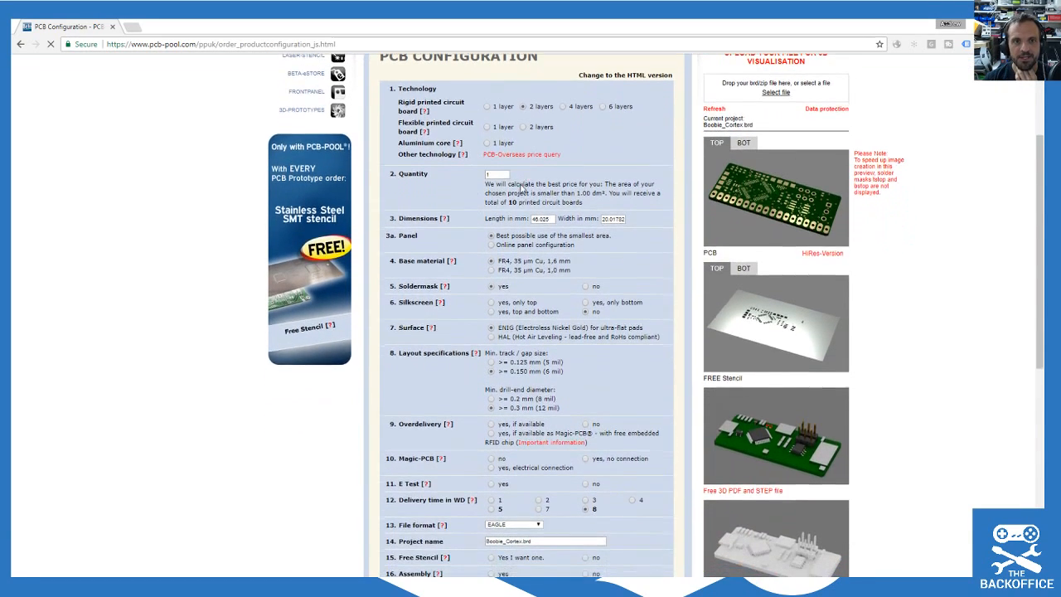
Step: Try an order quantity of 10 and return it to 1
double_click(501, 175)
type("1")
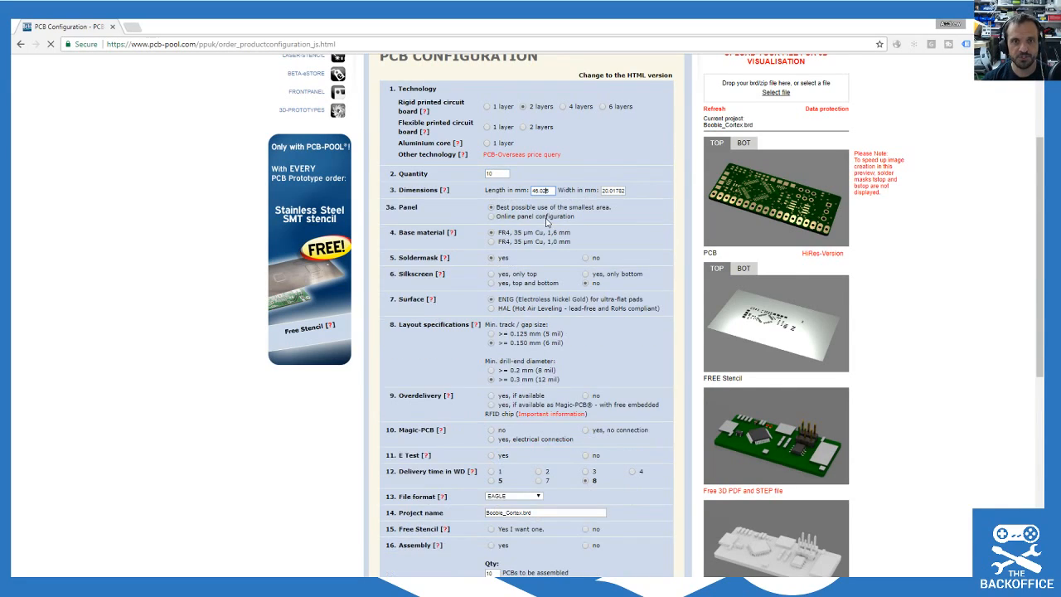
double_click(499, 176)
type("1")
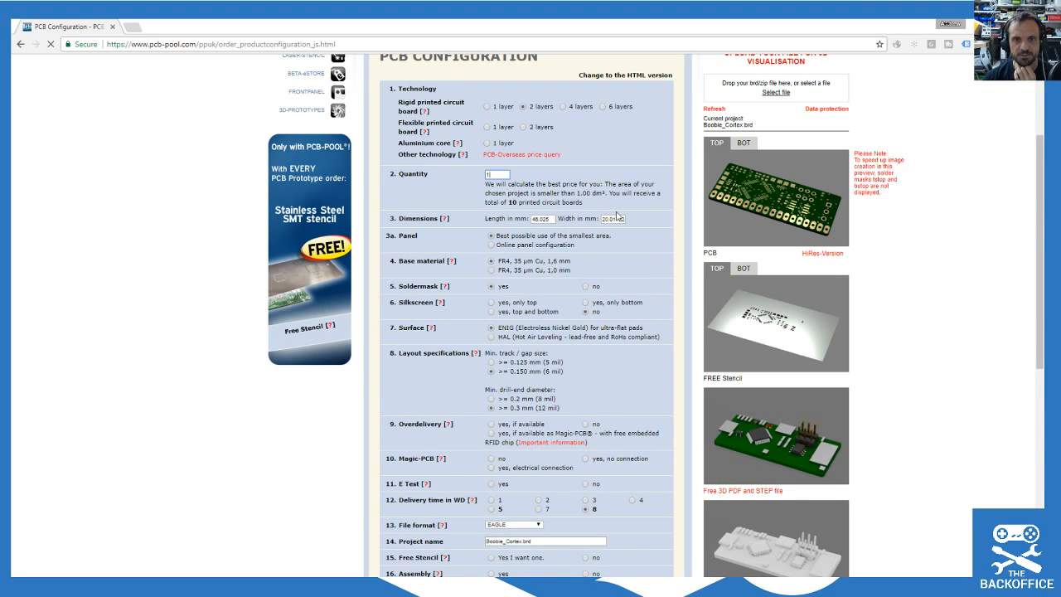
Step: Check the board's length and width entries in the PCB configuration
scroll(563, 202, "down", 1)
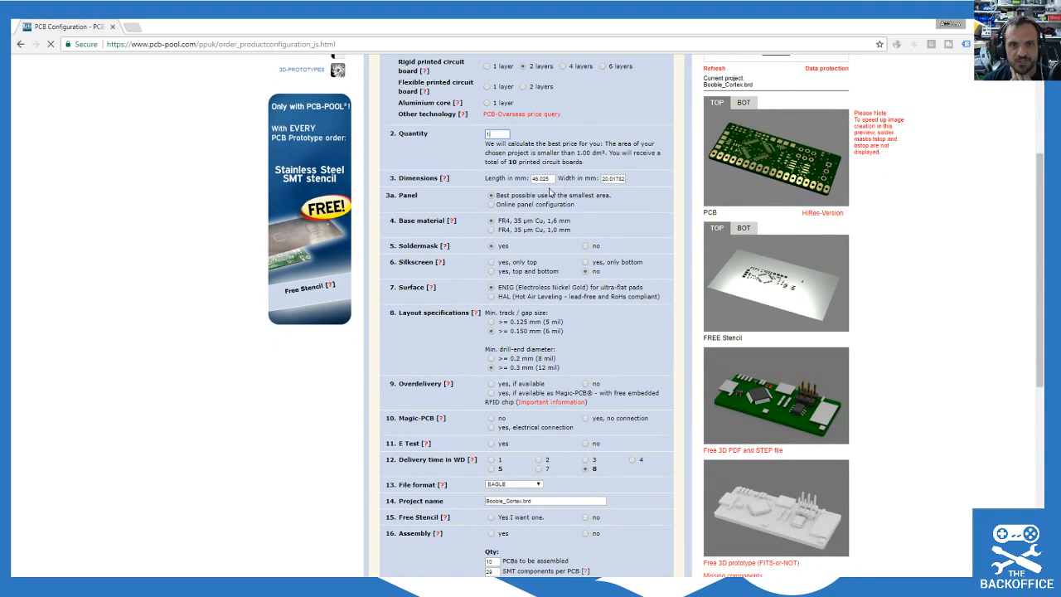
double_click(540, 179)
left_click_drag(608, 179, 627, 180)
left_click(616, 214)
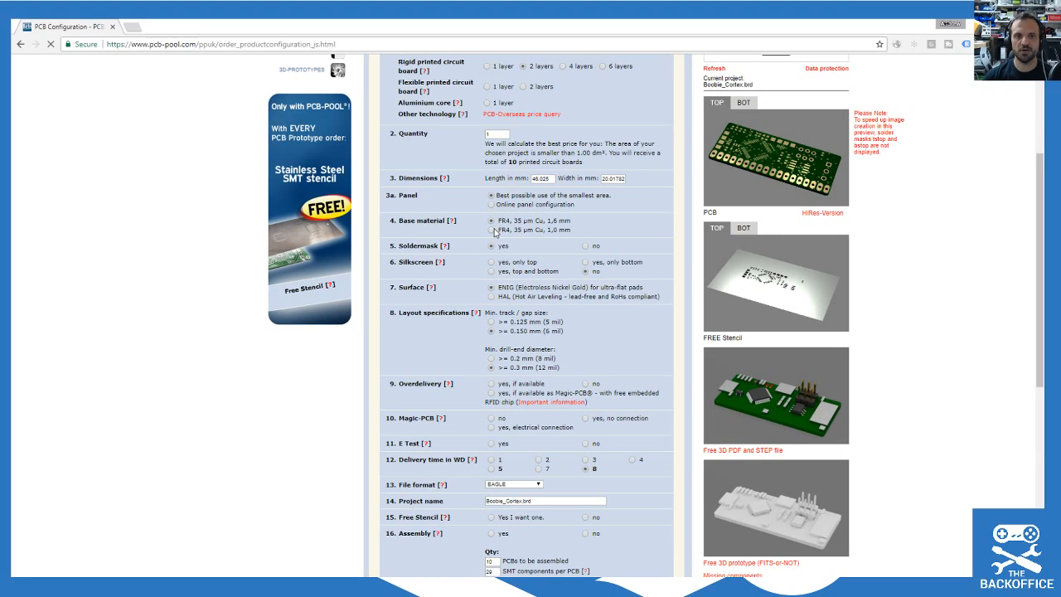
Step: Try the base material FR4, 35 µm Cu, 1,0 mm, check the total order value, and return to the 1,6 mm material
left_click(492, 231)
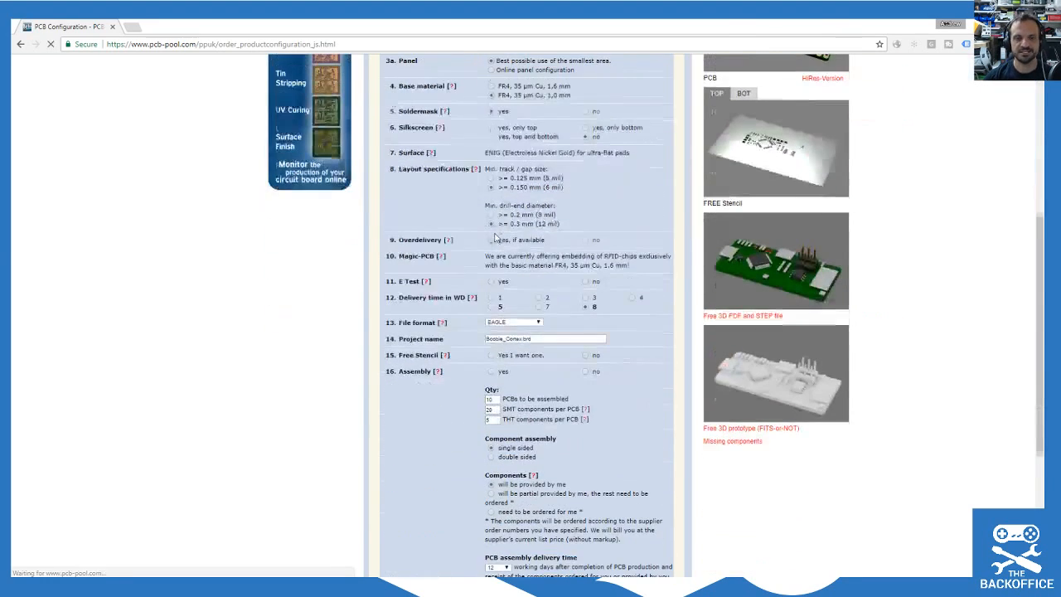
scroll(497, 332, "down", 3)
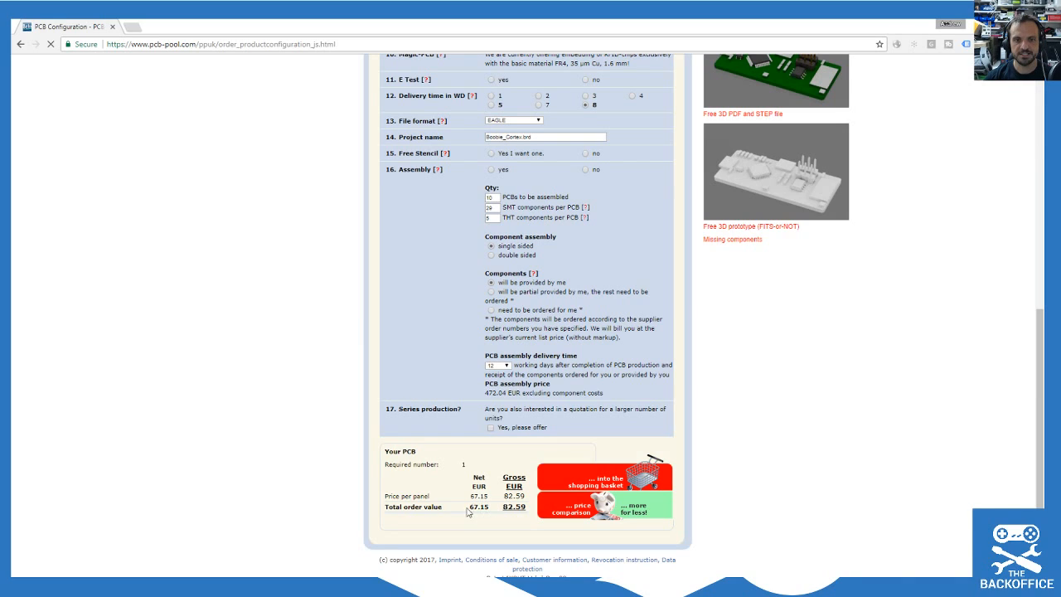
scroll(565, 455, "up", 3)
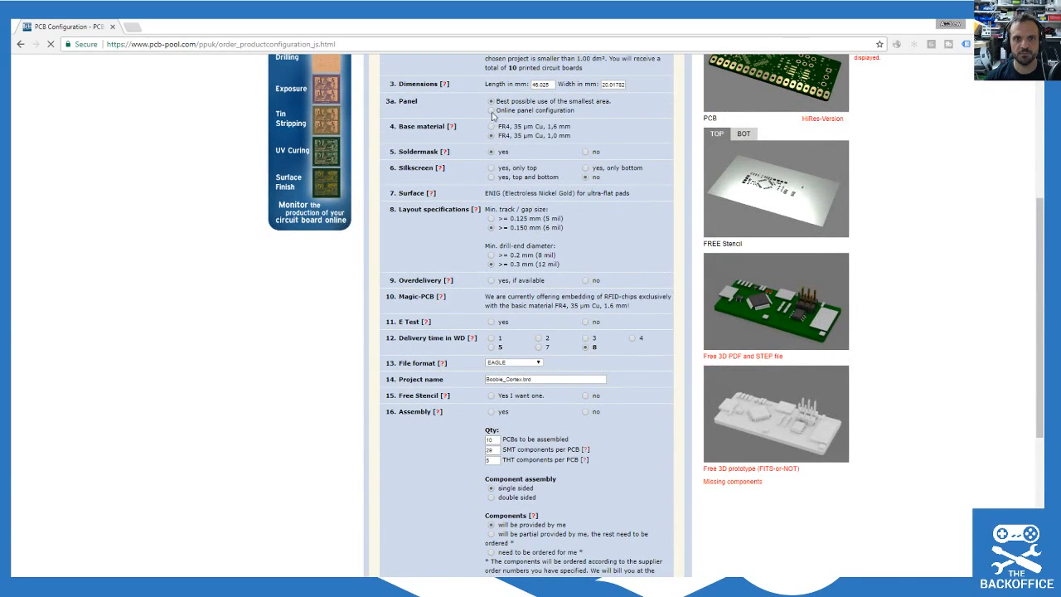
scroll(496, 166, "up", 2)
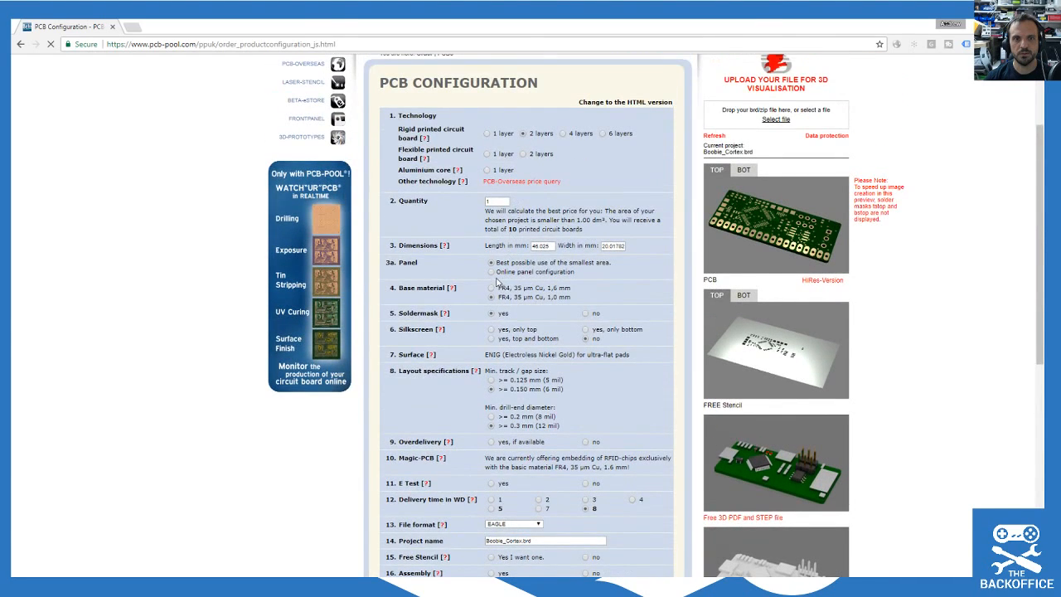
scroll(547, 377, "down", 5)
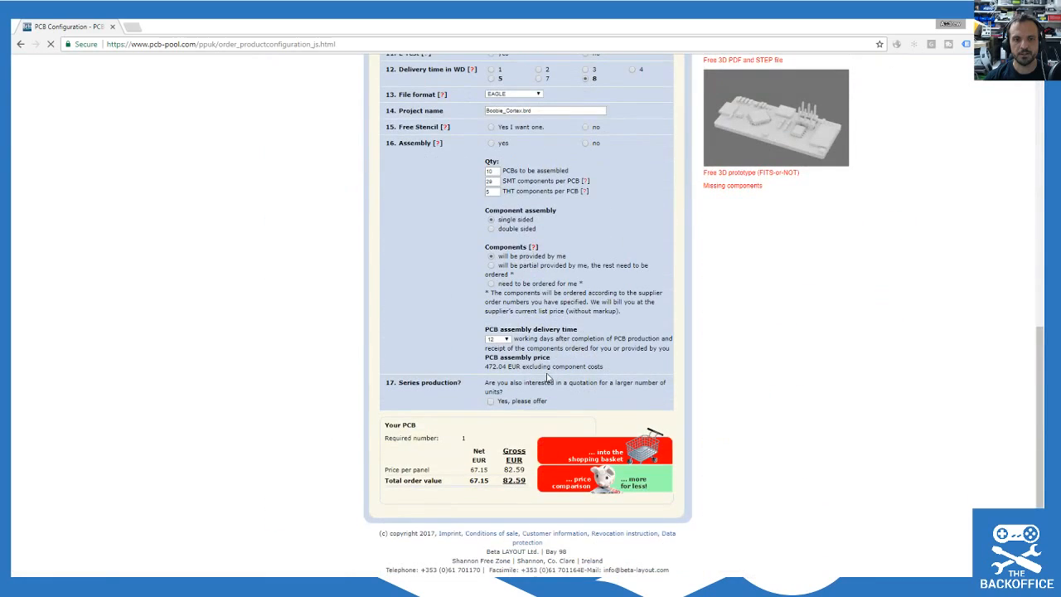
scroll(548, 377, "up", 5)
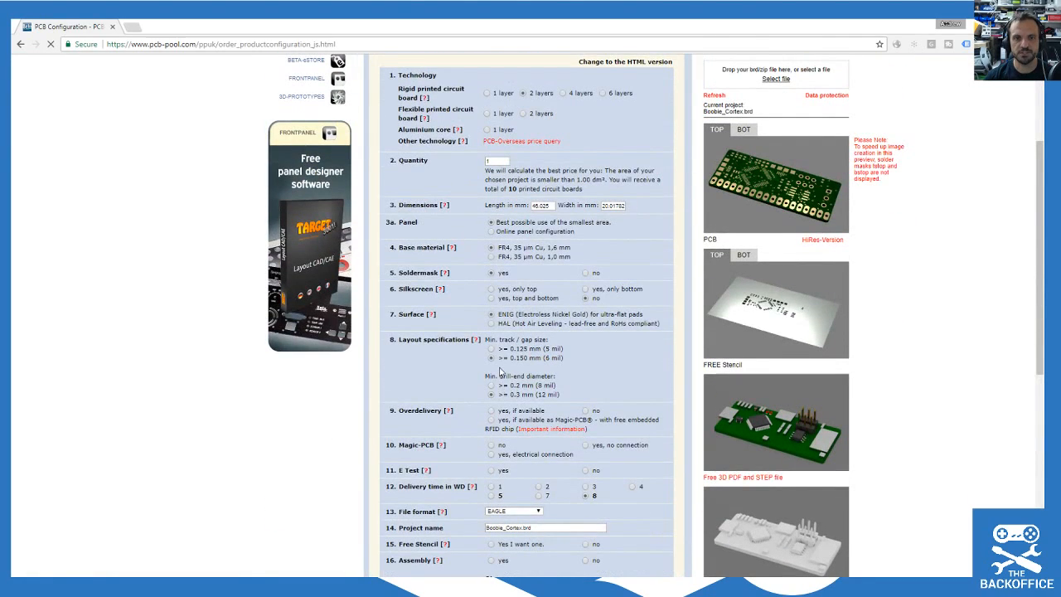
scroll(495, 274, "down", 1)
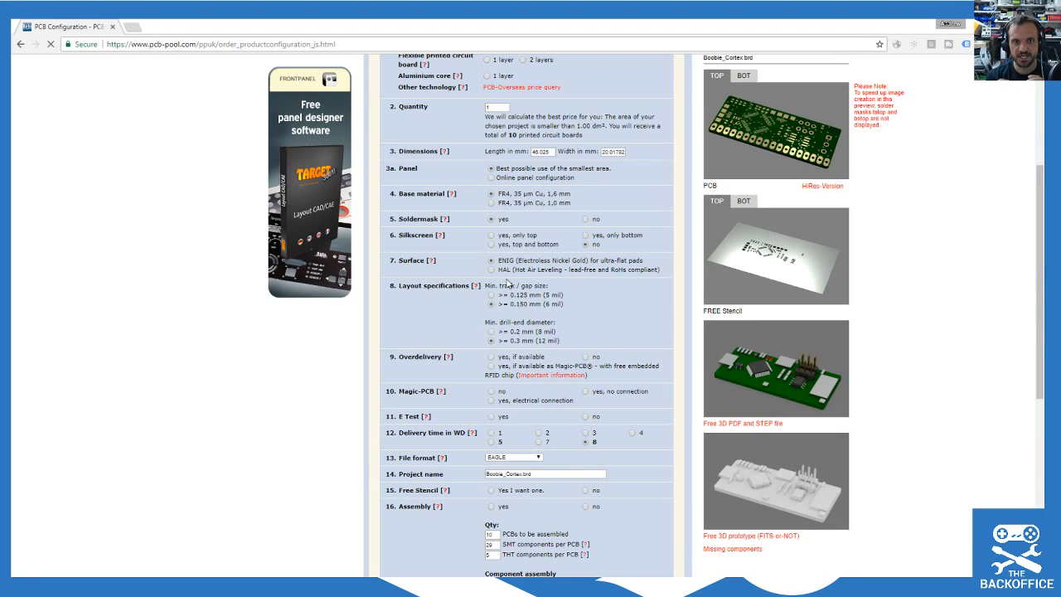
Step: Choose the FR4, 35 µm Cu, 1,0 mm base material and silkscreen on both top and bottom for the board
left_click(492, 203)
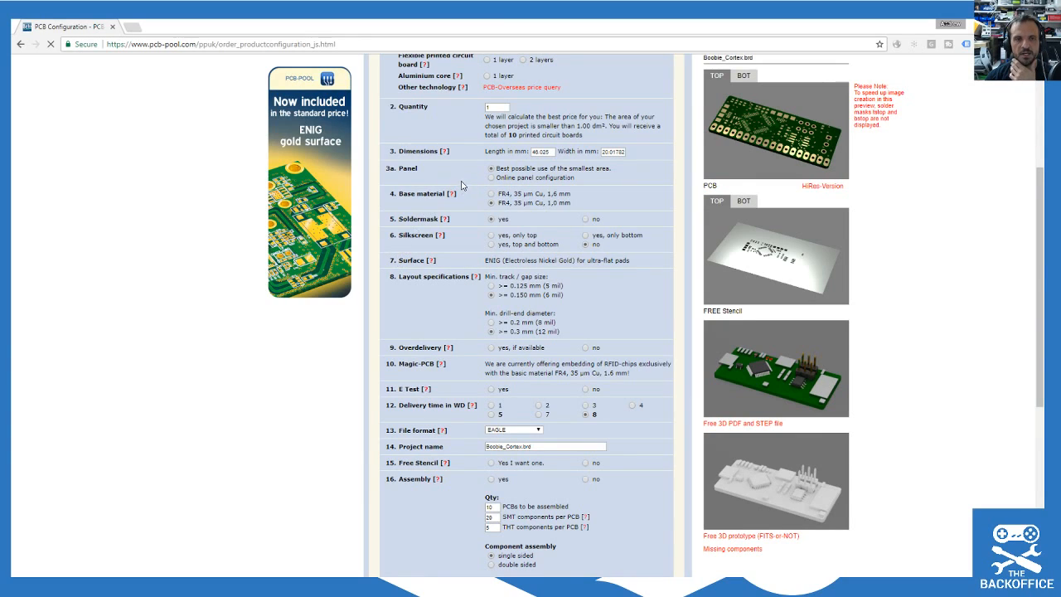
left_click(491, 244)
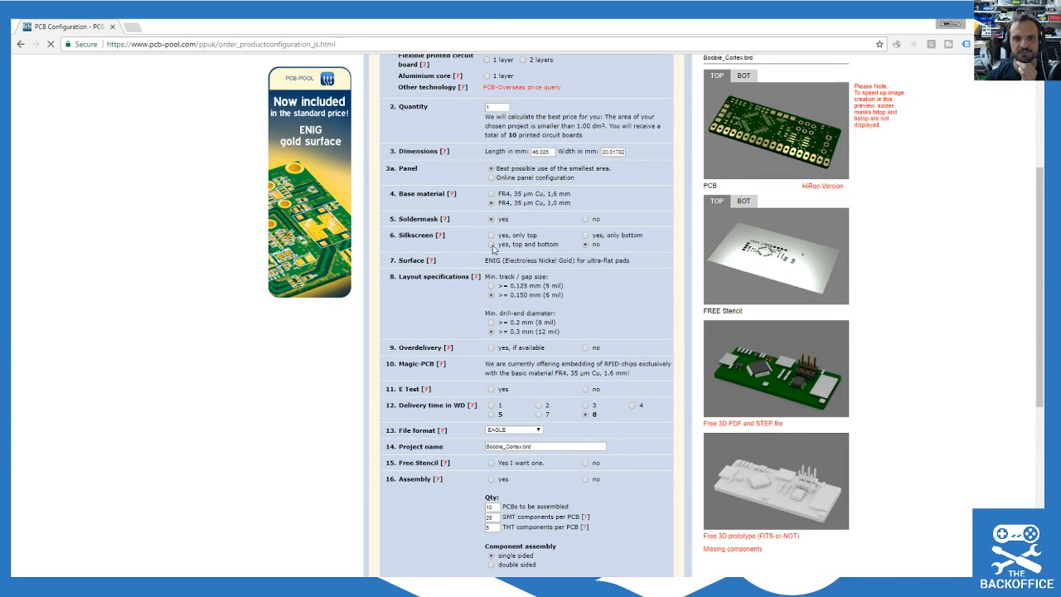
scroll(580, 328, "down", 3)
scroll(578, 326, "up", 3)
scroll(538, 242, "down", 1)
scroll(481, 448, "down", 3)
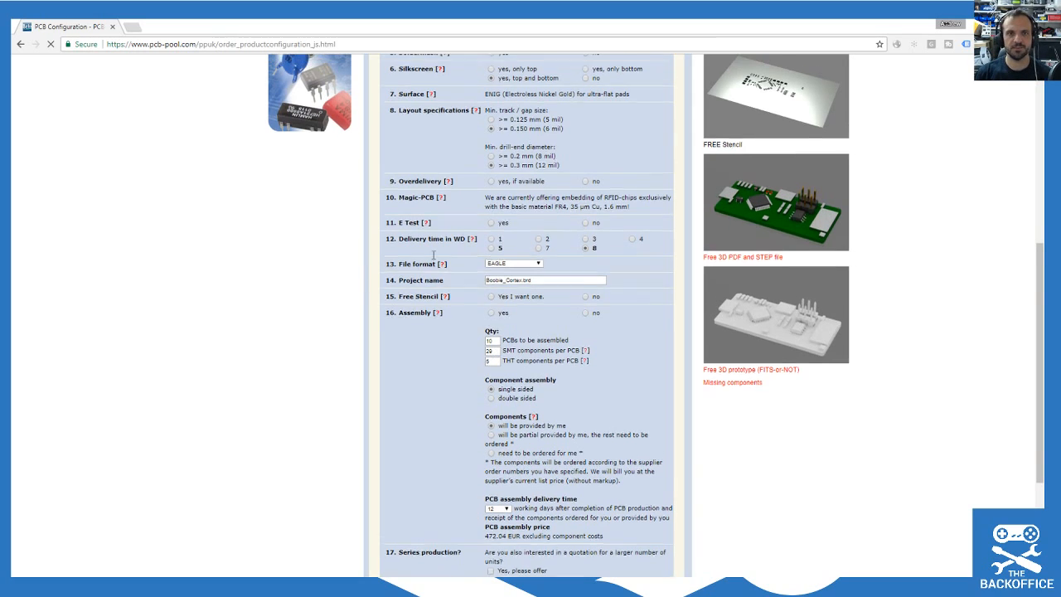
scroll(461, 283, "up", 1)
scroll(462, 283, "up", 2)
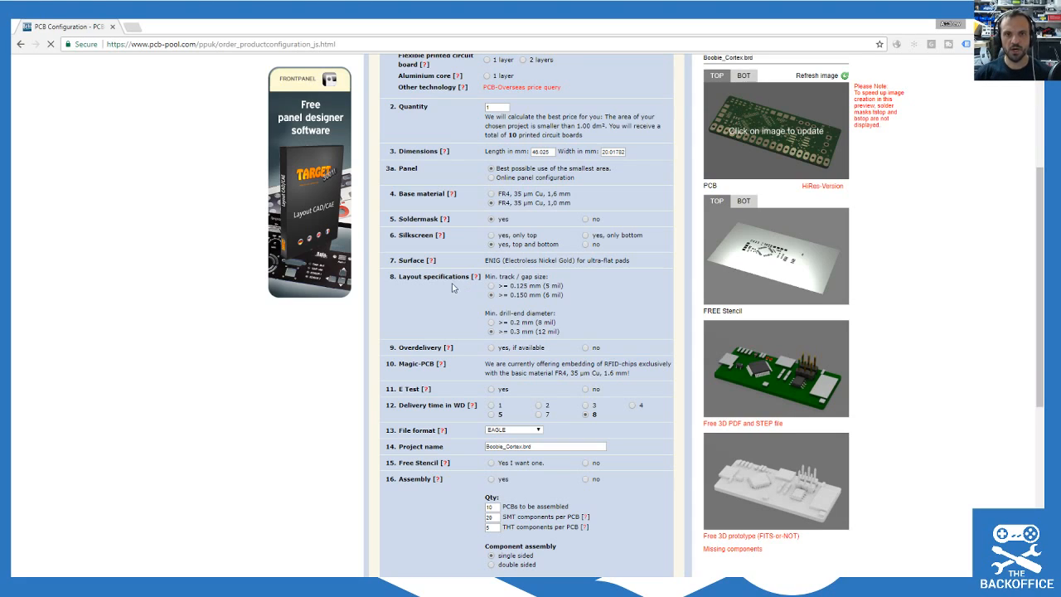
Step: Examine the layout specifications, assembly options and the quantity note on how many printed circuit boards are delivered
left_click(491, 194)
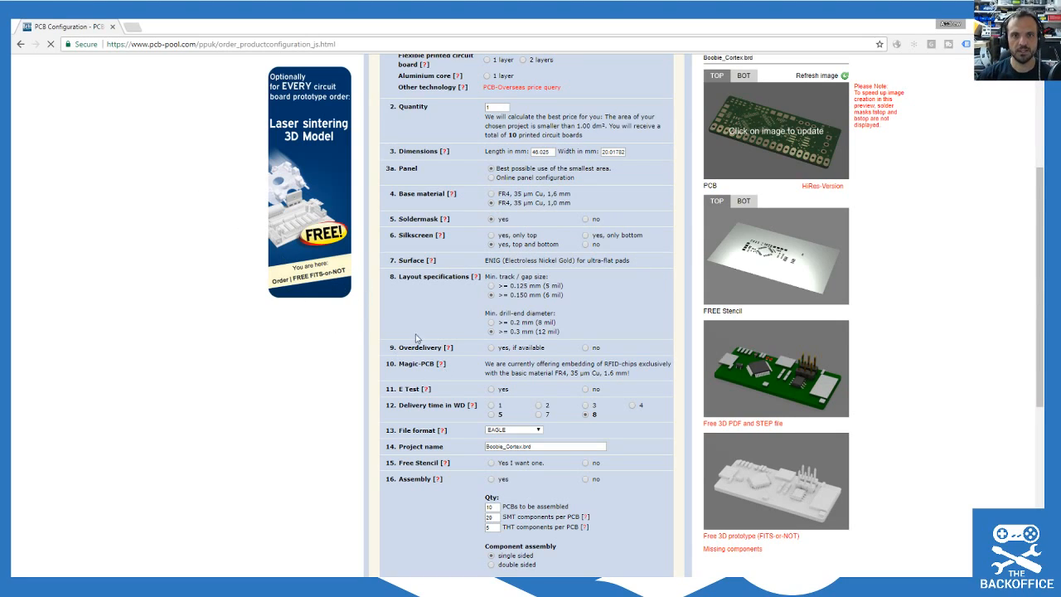
scroll(469, 229, "down", 1)
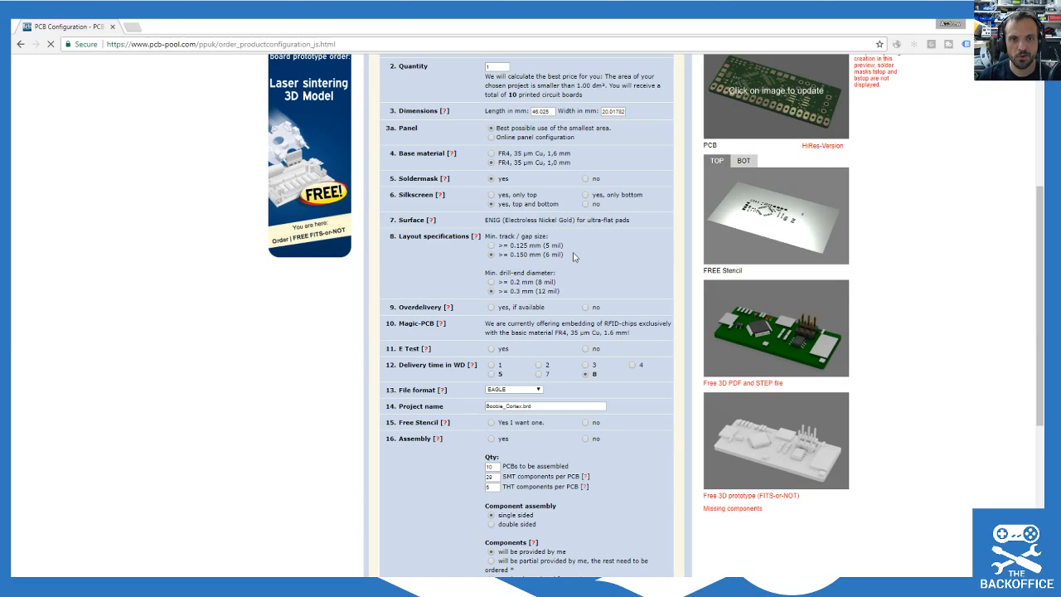
scroll(549, 287, "down", 1)
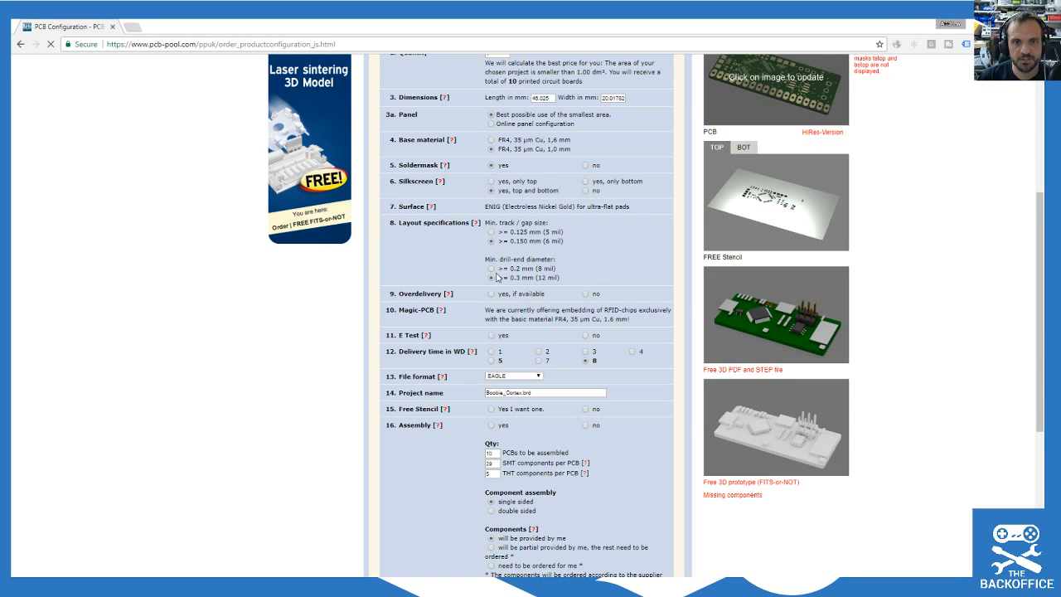
scroll(510, 288, "up", 1)
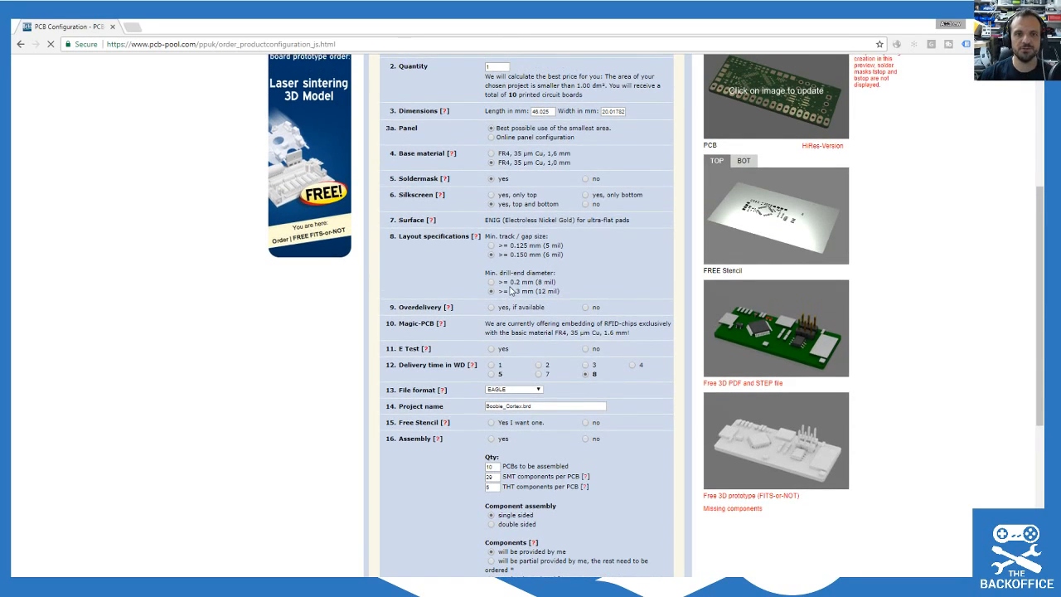
scroll(511, 291, "down", 1)
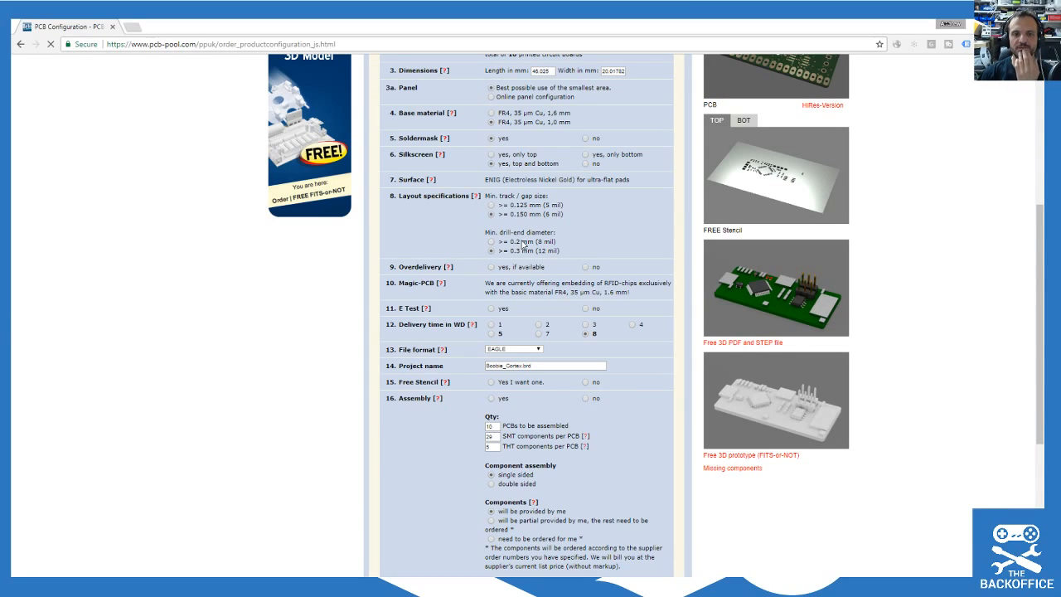
scroll(529, 250, "down", 1)
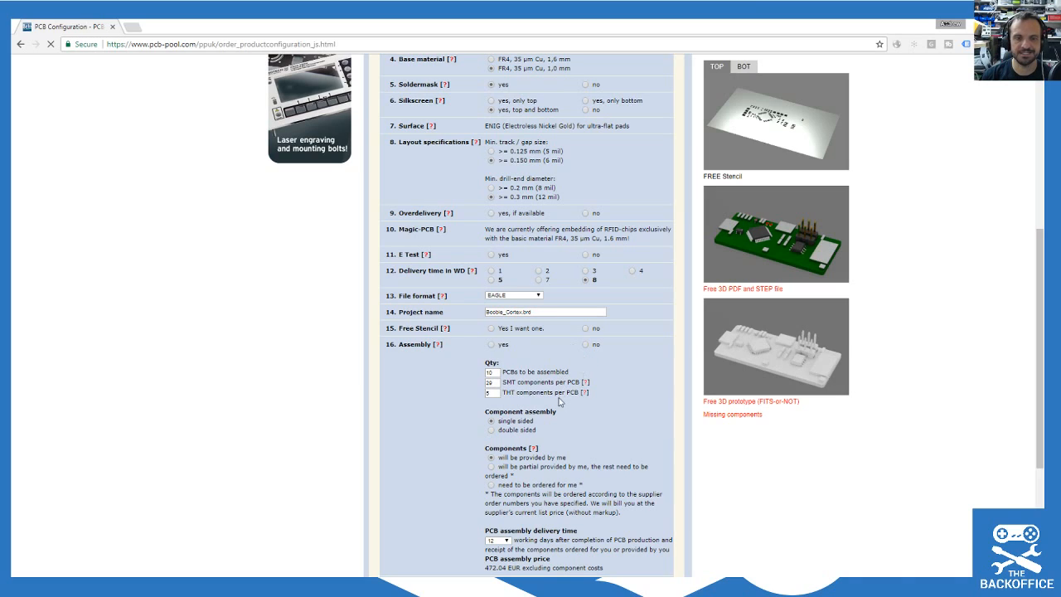
scroll(558, 406, "up", 3)
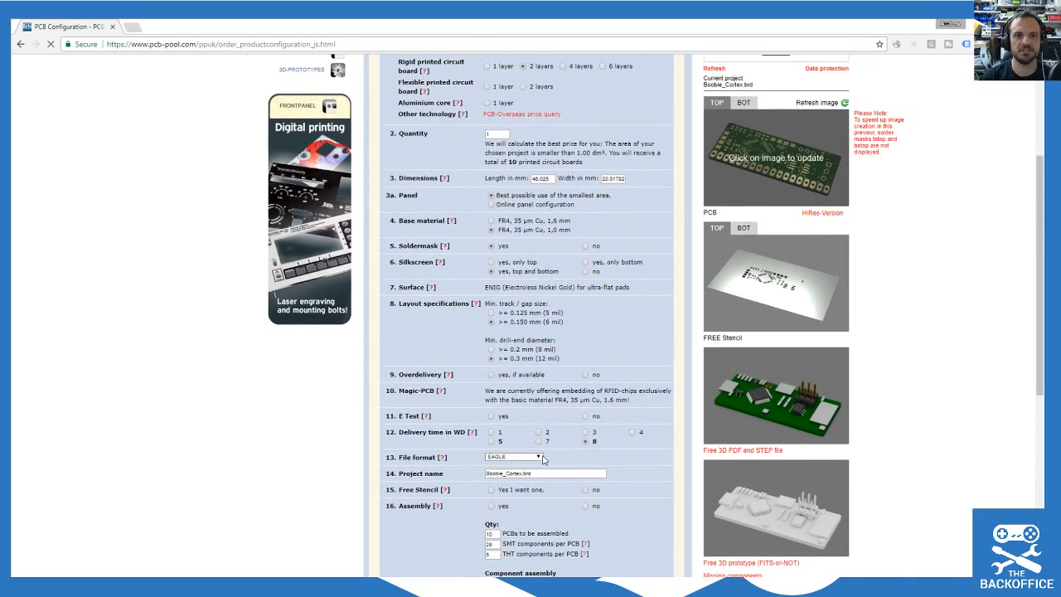
scroll(543, 459, "up", 1)
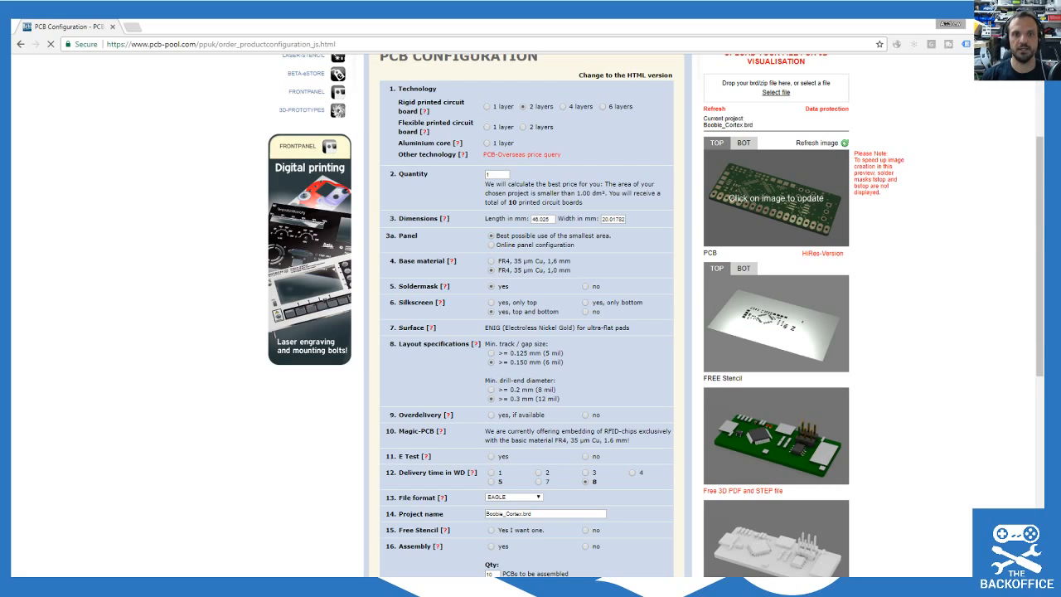
left_click_drag(616, 193, 635, 201)
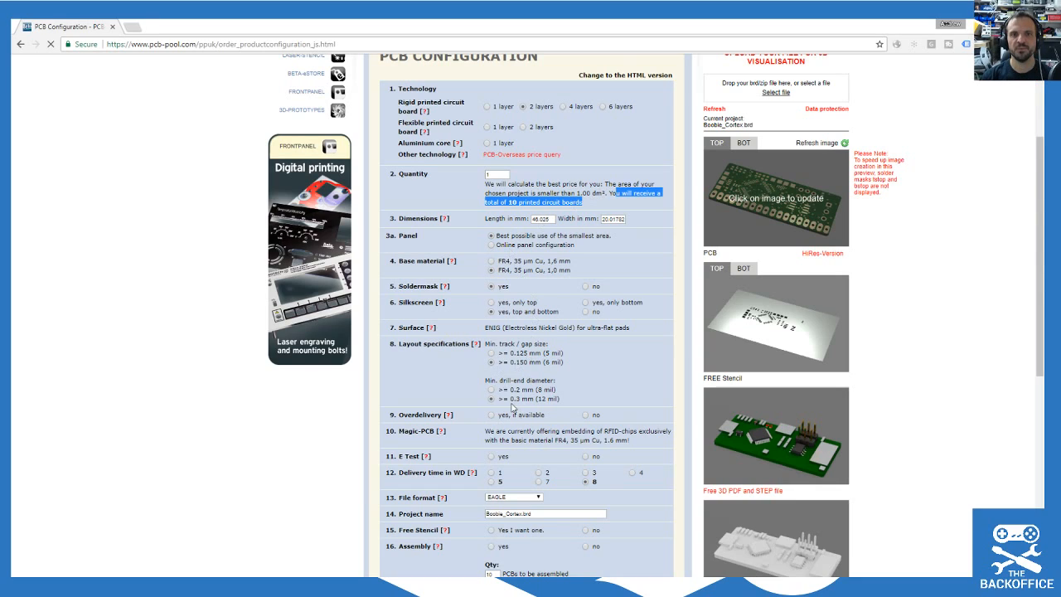
scroll(572, 279, "down", 1)
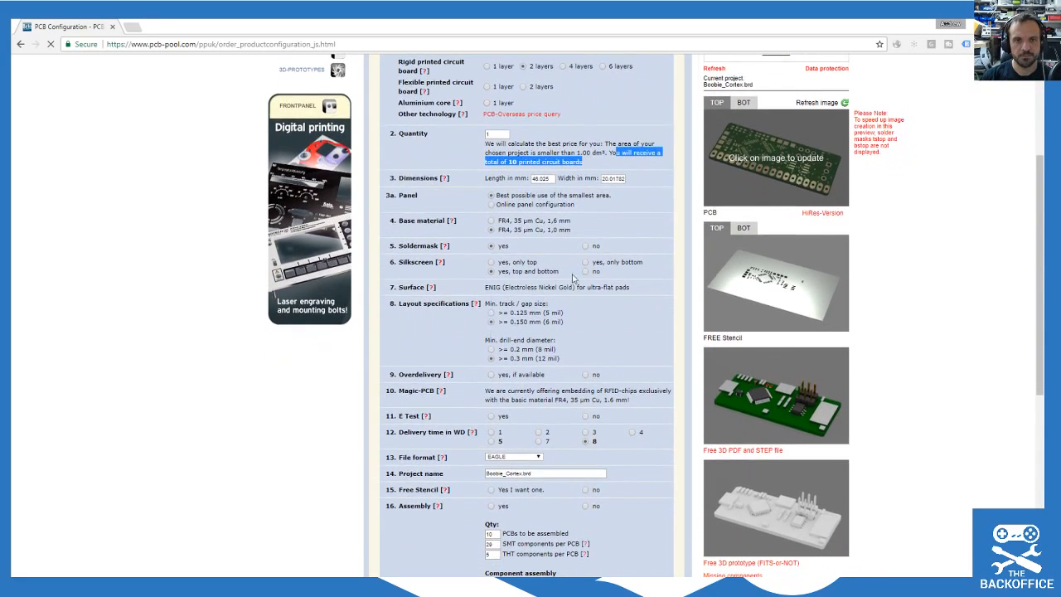
scroll(578, 240, "down", 2)
scroll(494, 116, "up", 1)
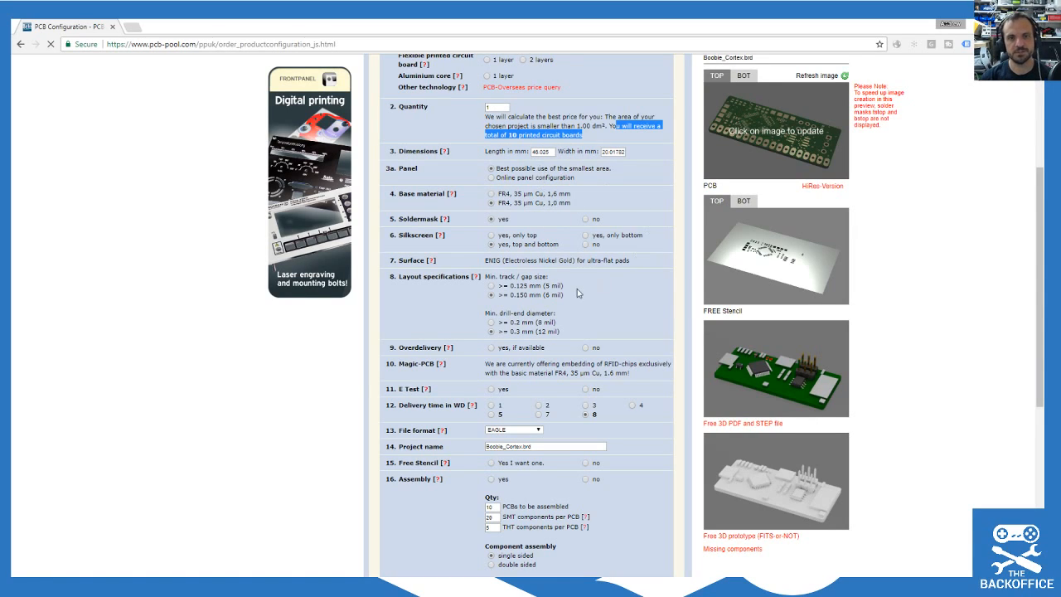
Step: Accept overdelivery if available and decline the E Test in the PCB configuration
scroll(577, 286, "down", 1)
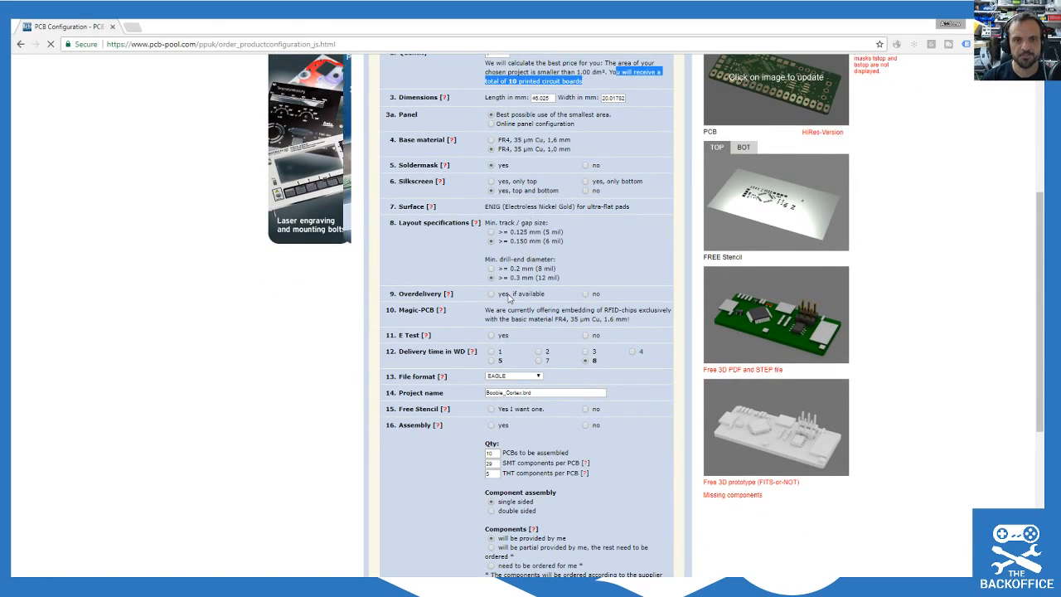
scroll(612, 265, "down", 2)
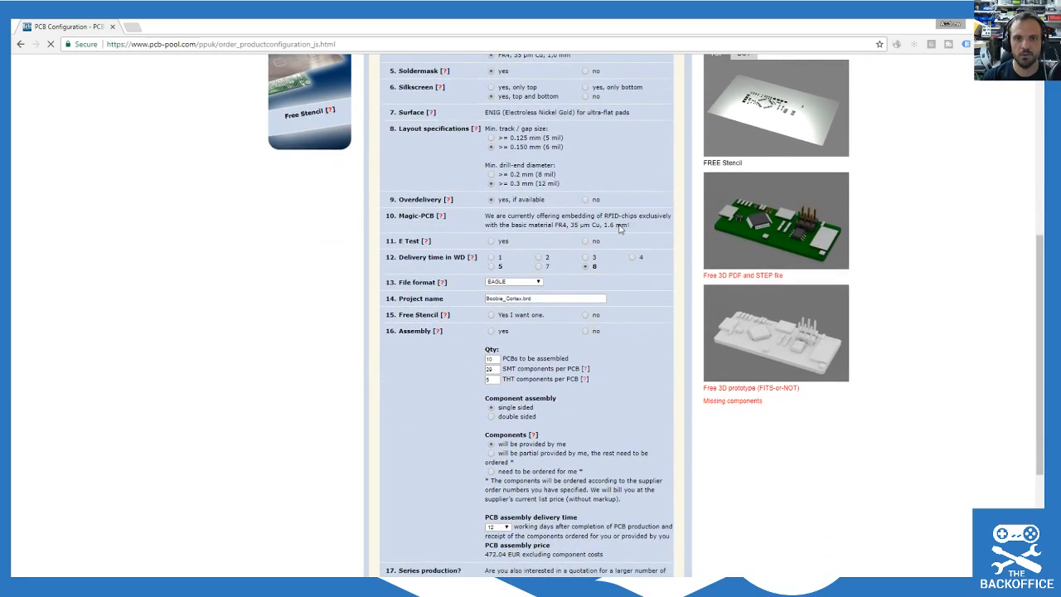
scroll(570, 225, "down", 2)
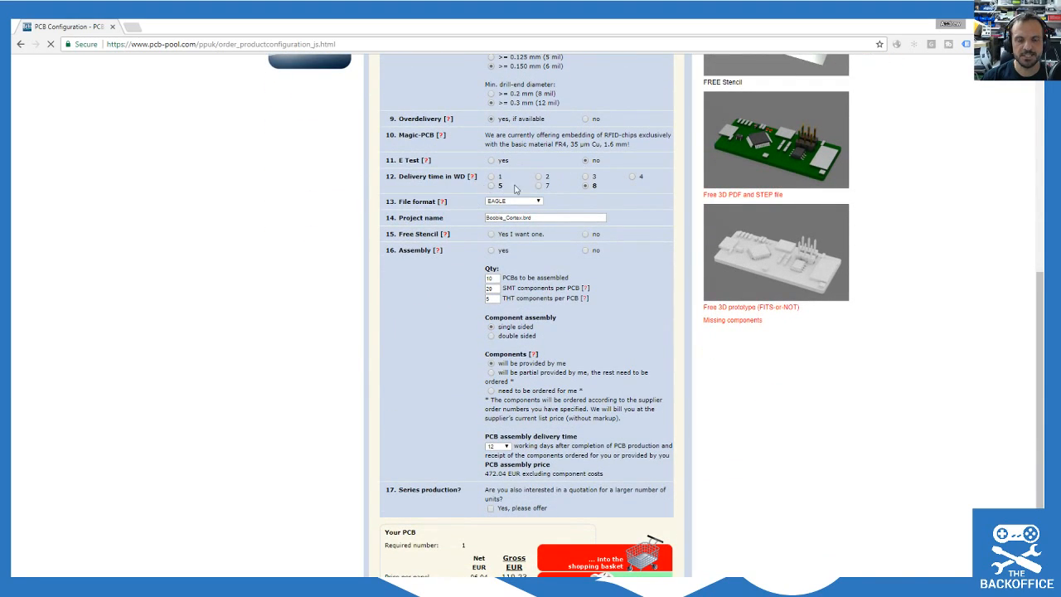
Step: Compare the total order value for 8 and 5 working days and set the delivery time to 5
scroll(601, 200, "down", 1)
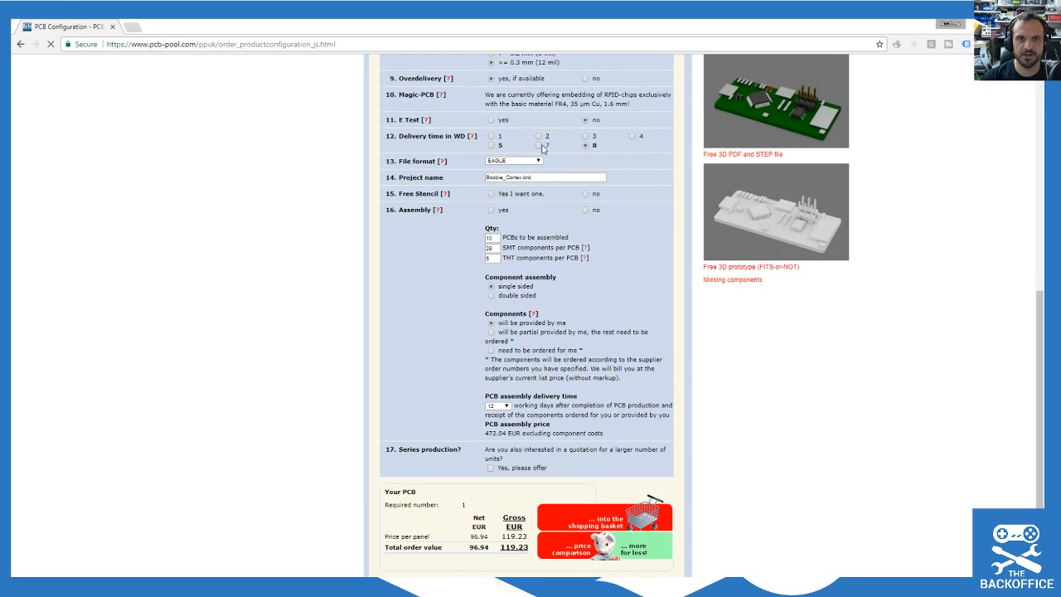
left_click(491, 146)
left_click(587, 149)
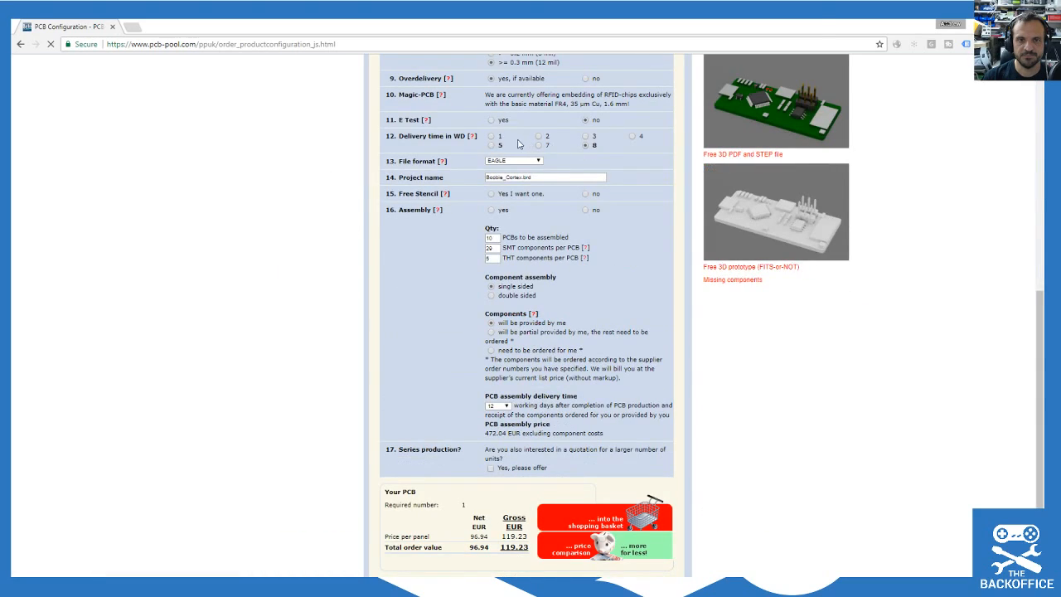
left_click(492, 146)
left_click(585, 147)
left_click(492, 146)
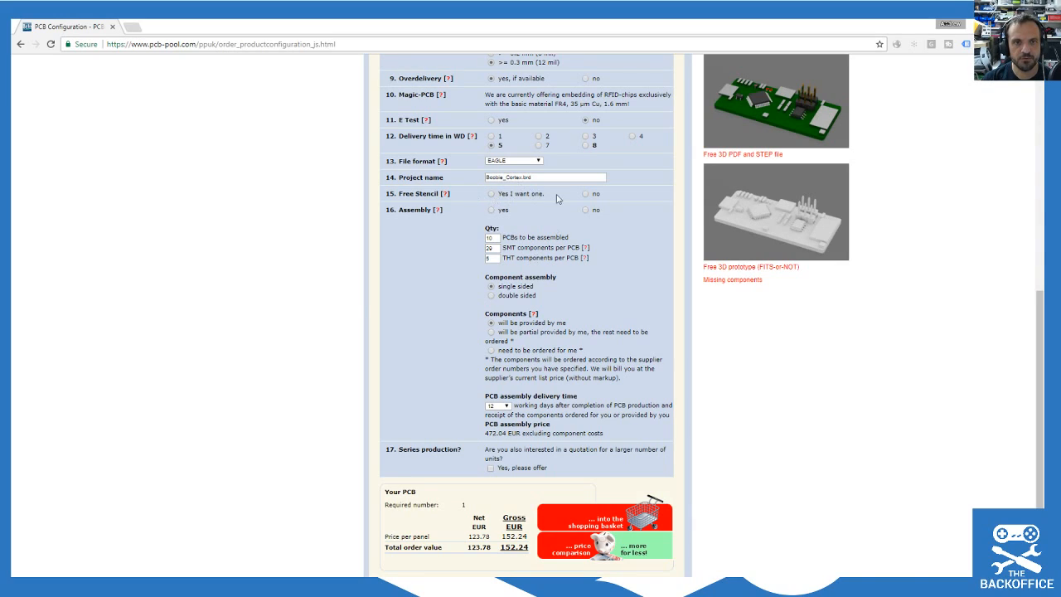
Step: Request the free stencil and decline assembly for the PCB order
left_click(492, 194)
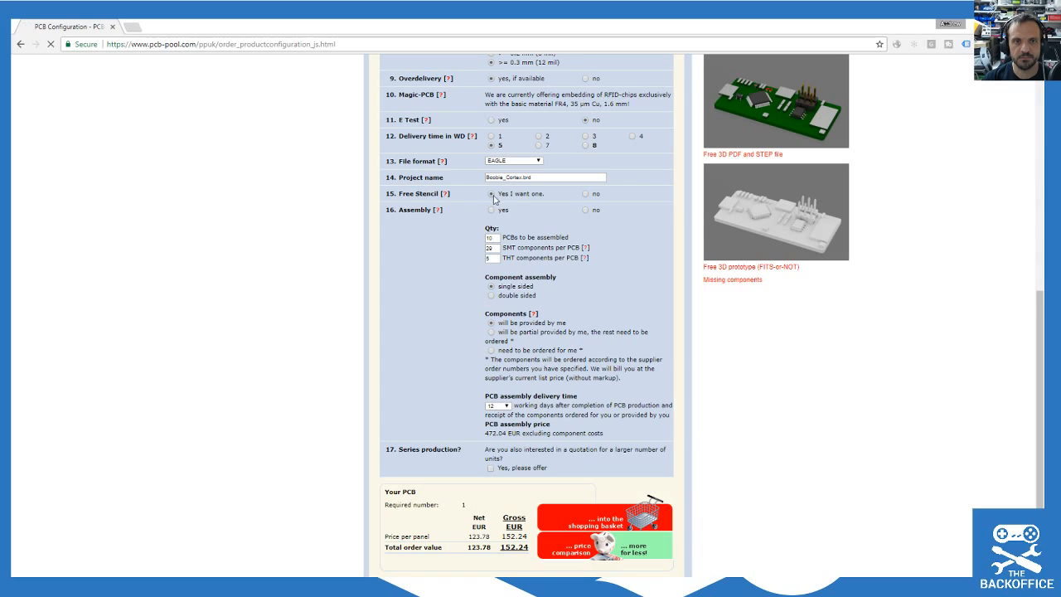
left_click(585, 209)
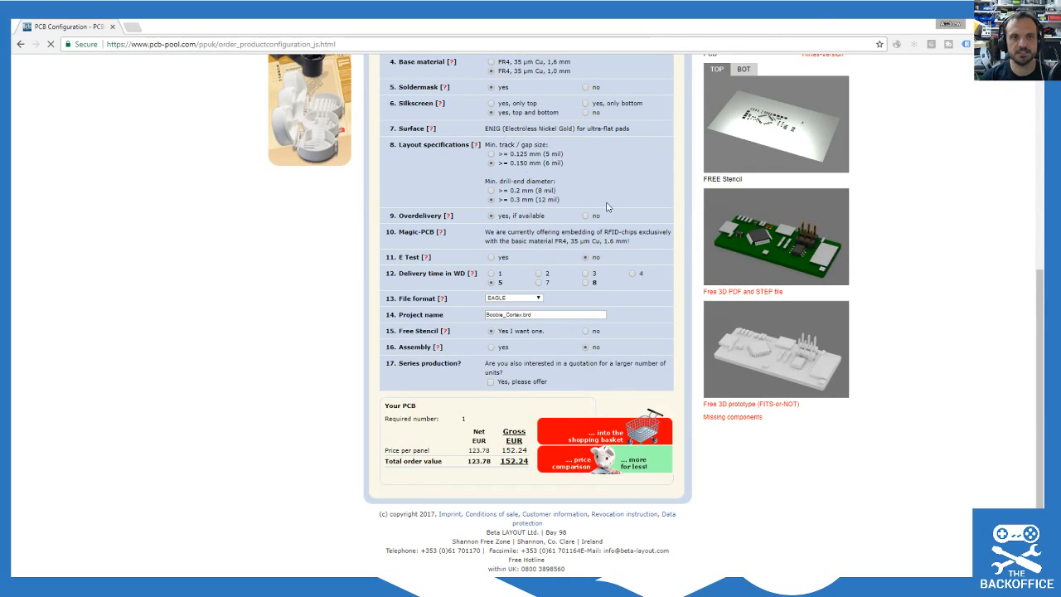
scroll(626, 258, "up", 1)
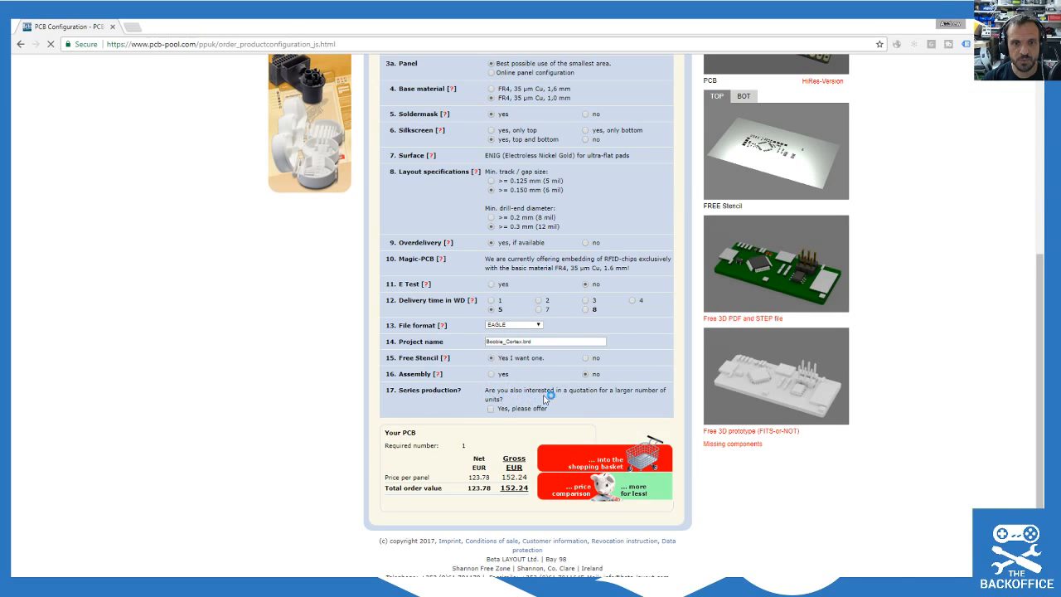
left_click(491, 409)
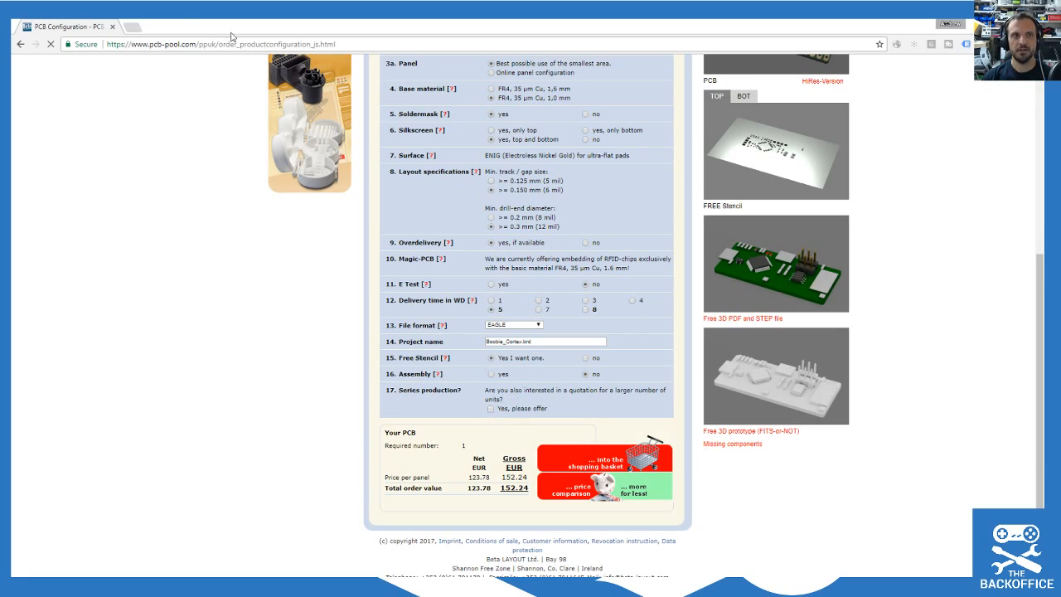
Step: Search the web for pcbway in a new browser tab and open the PCBWay website
left_click(131, 27)
type("pc")
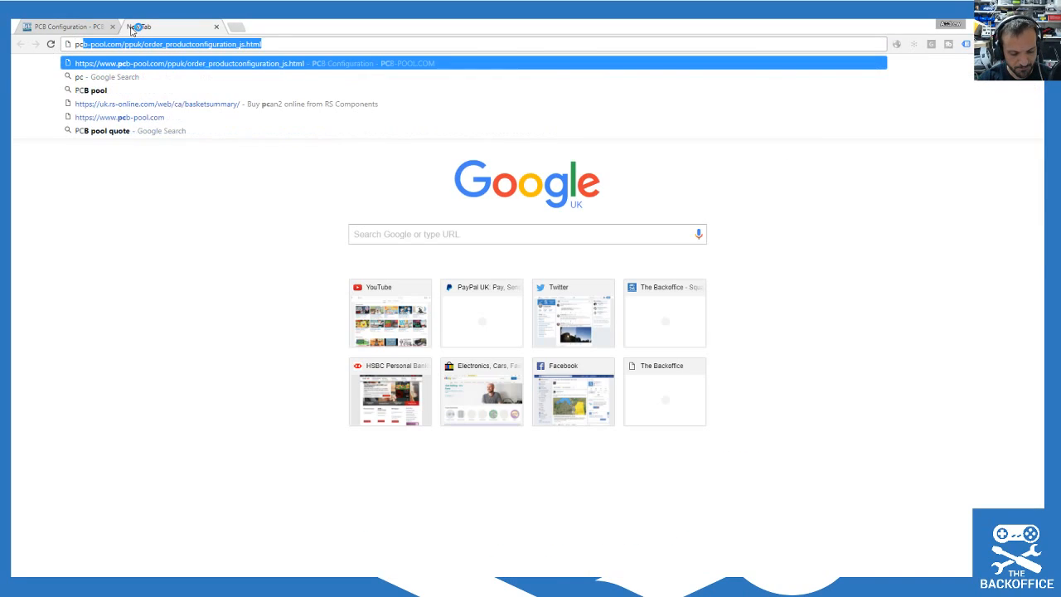
type("bway")
key("Return")
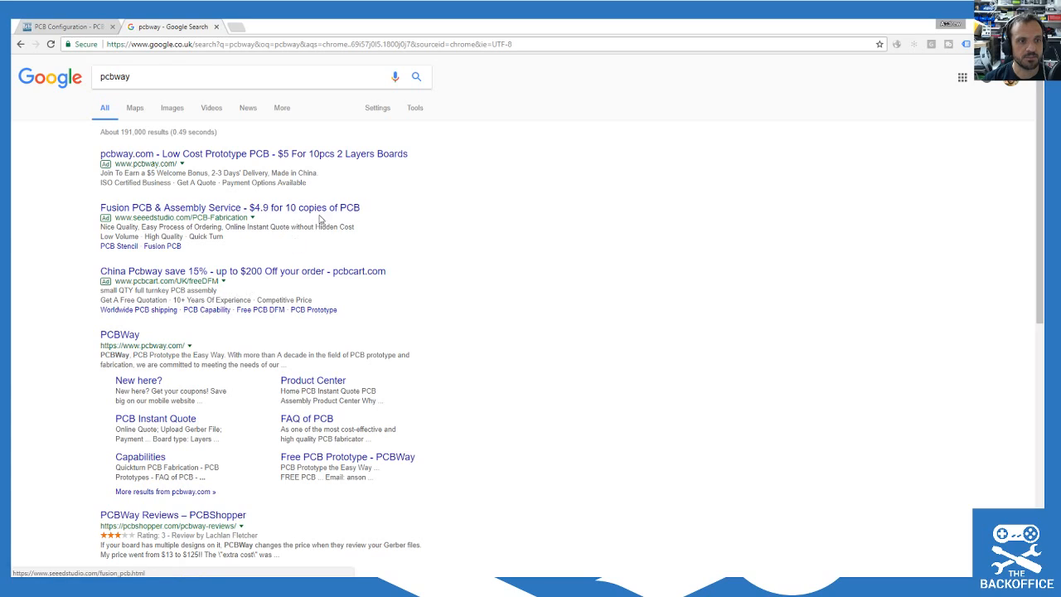
left_click(124, 339)
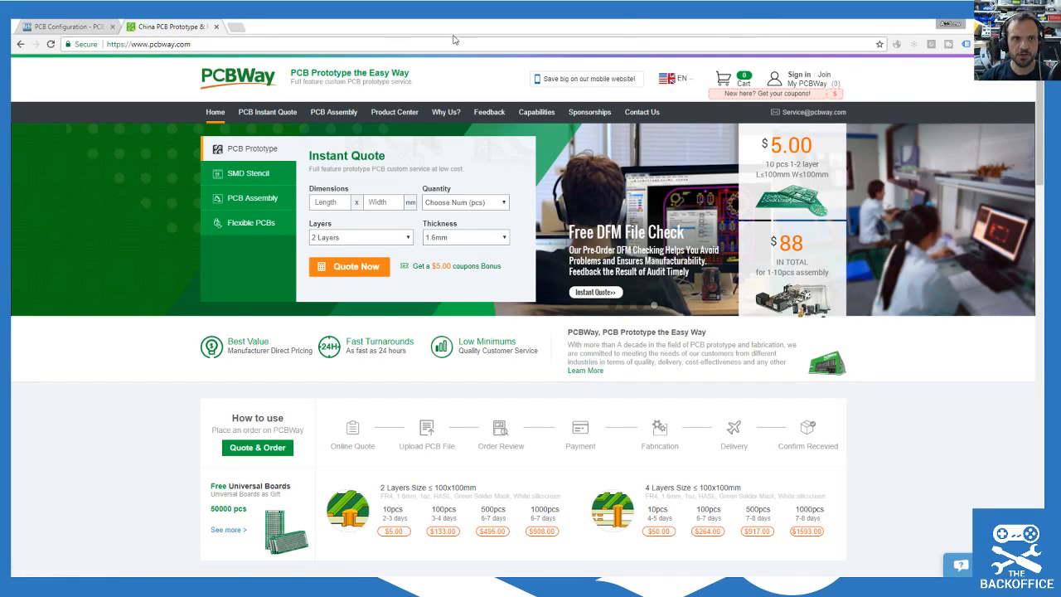
Step: Search the web for easyEDA in another new browser tab and open the EasyEDA website
left_click(236, 27)
type("ea")
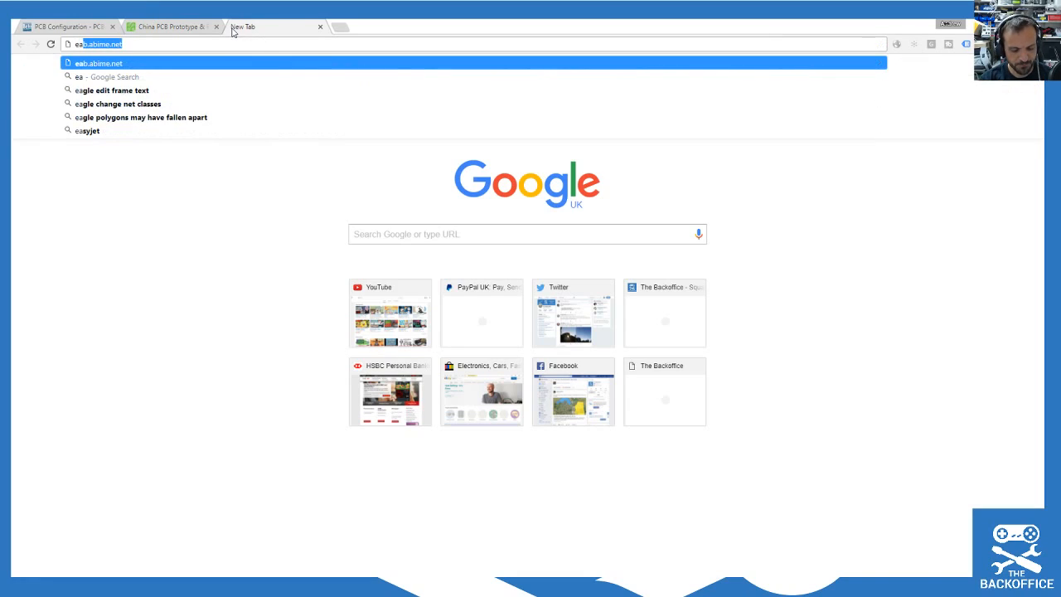
type("syEDA")
key("Return")
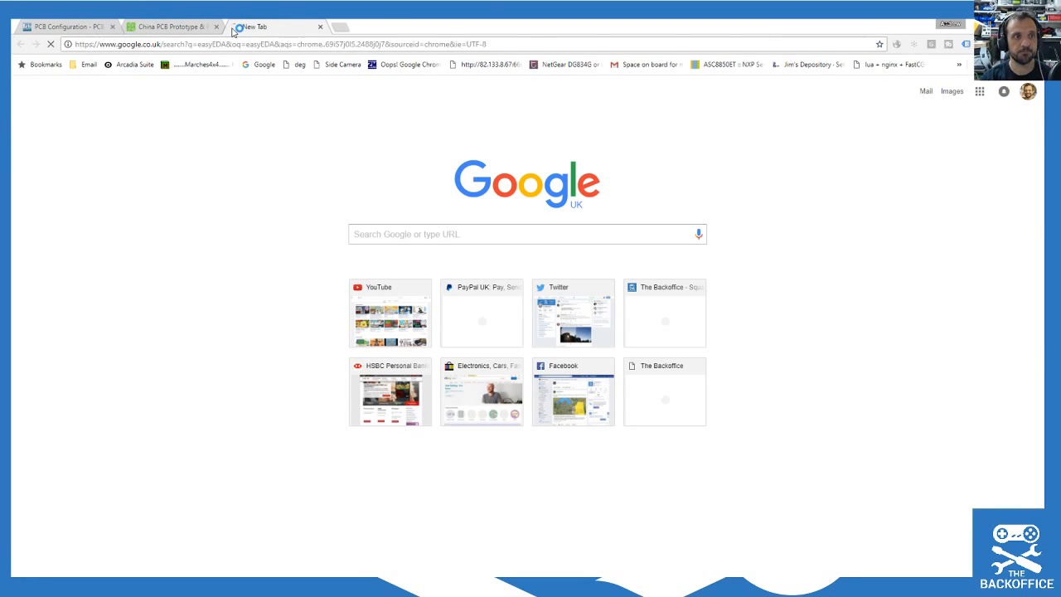
left_click(174, 26)
left_click(286, 26)
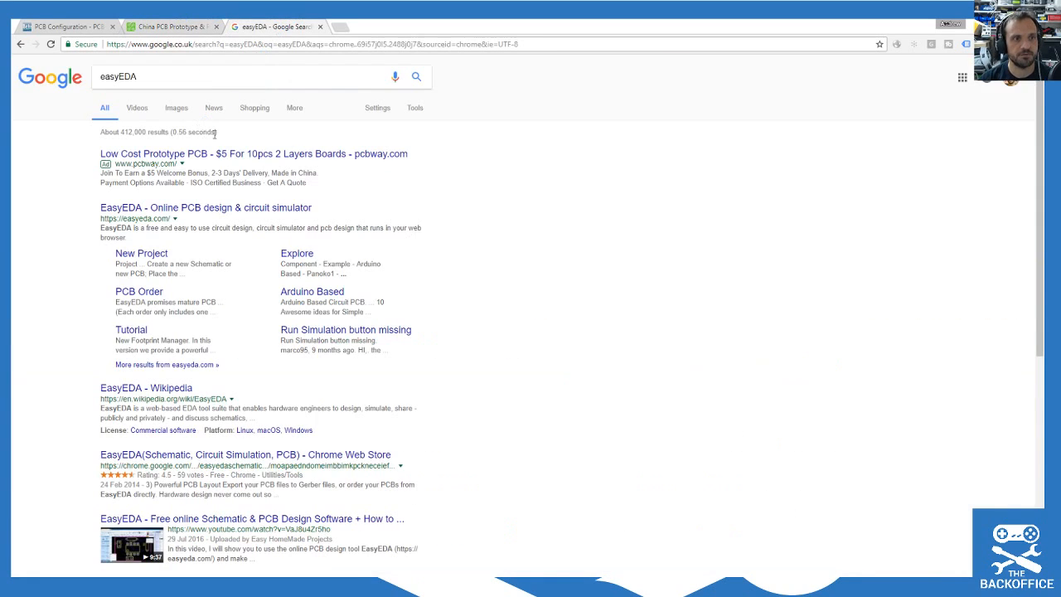
left_click(185, 209)
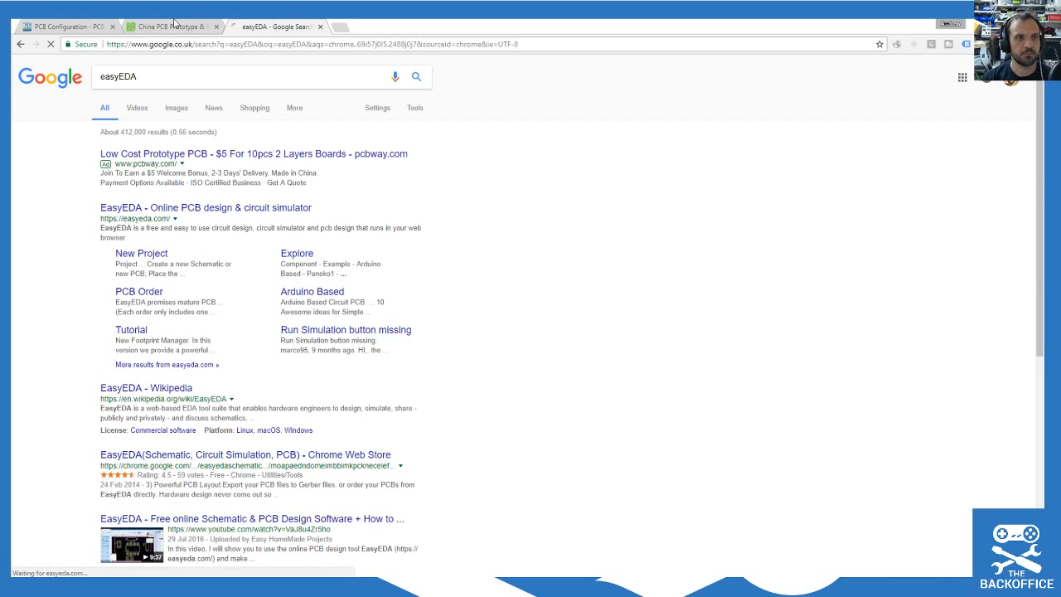
Step: Set the board dimensions in the PCBWay instant quote to 20 x 46 mm, taken from the PCB-POOL configuration
left_click(174, 26)
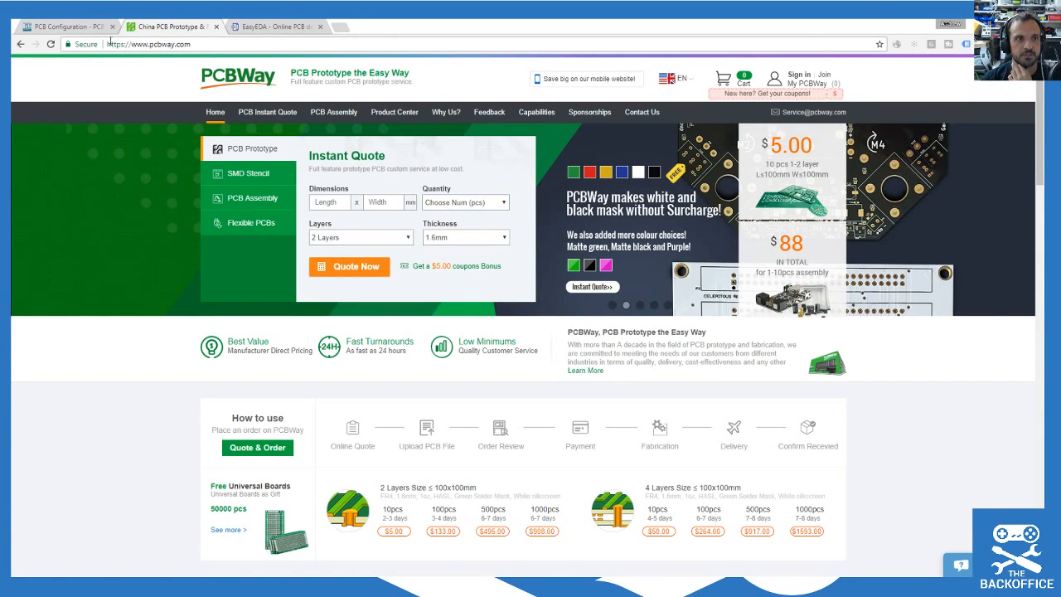
left_click(70, 27)
double_click(544, 248)
left_click(166, 28)
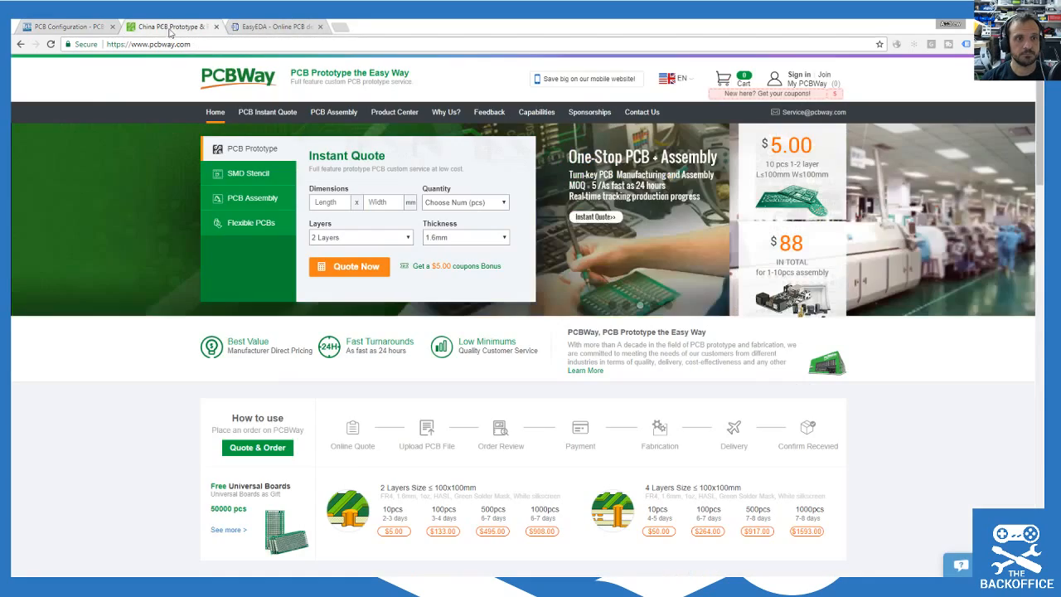
left_click(67, 27)
double_click(614, 248)
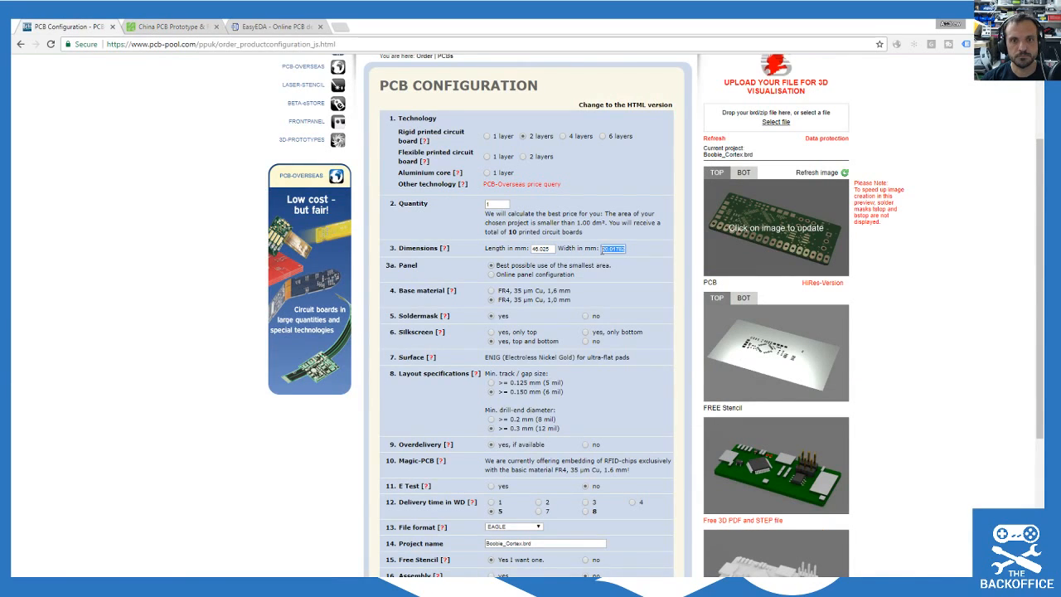
left_click(165, 28)
type("20.017825")
left_click_drag(323, 204, 456, 211)
key("BackSpace")
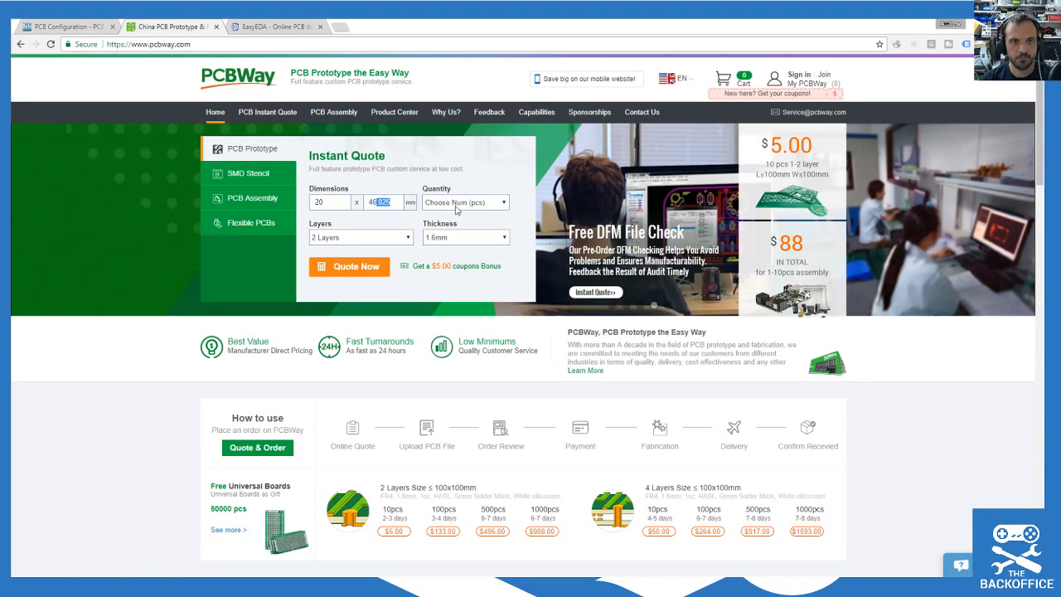
key("BackSpace")
Step: Set the PCBWay quote's quantity to 10 and the board thickness to 1.0mm
left_click(456, 210)
left_click(460, 240)
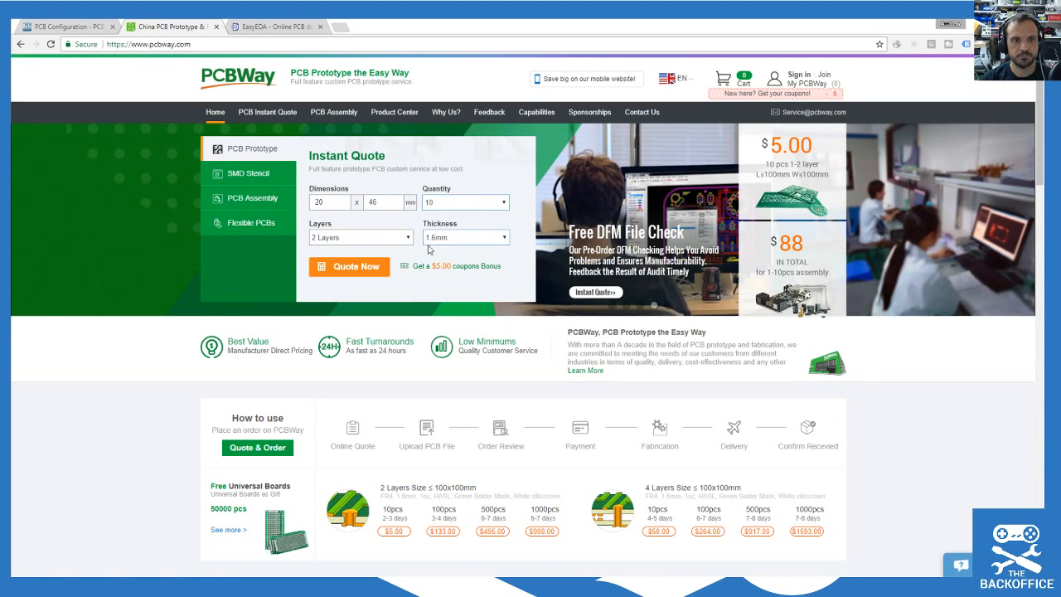
left_click(431, 240)
left_click(438, 291)
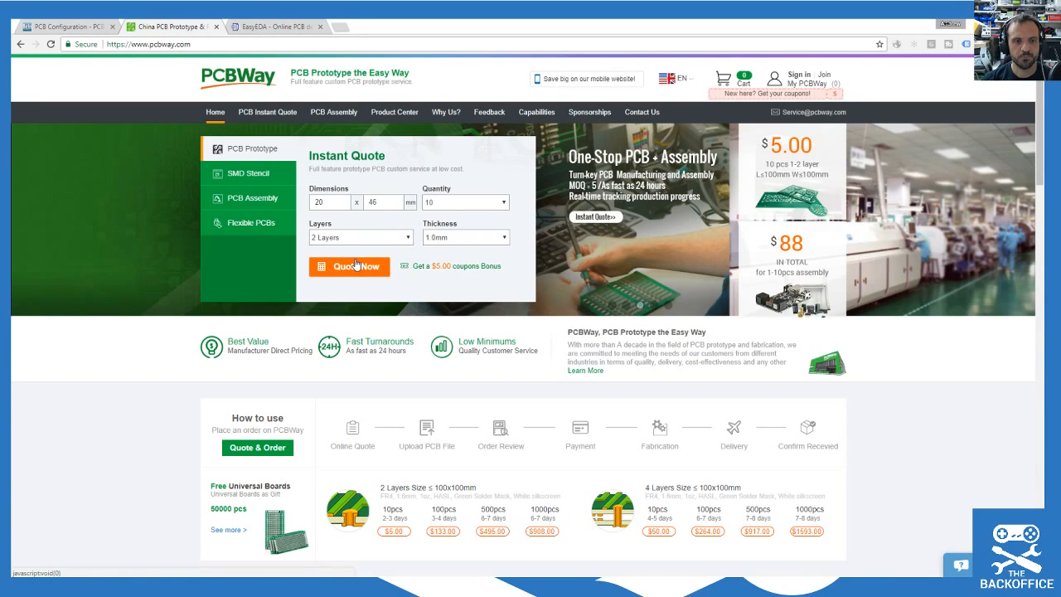
scroll(357, 268, "down", 2)
scroll(358, 267, "up", 1)
scroll(358, 268, "up", 1)
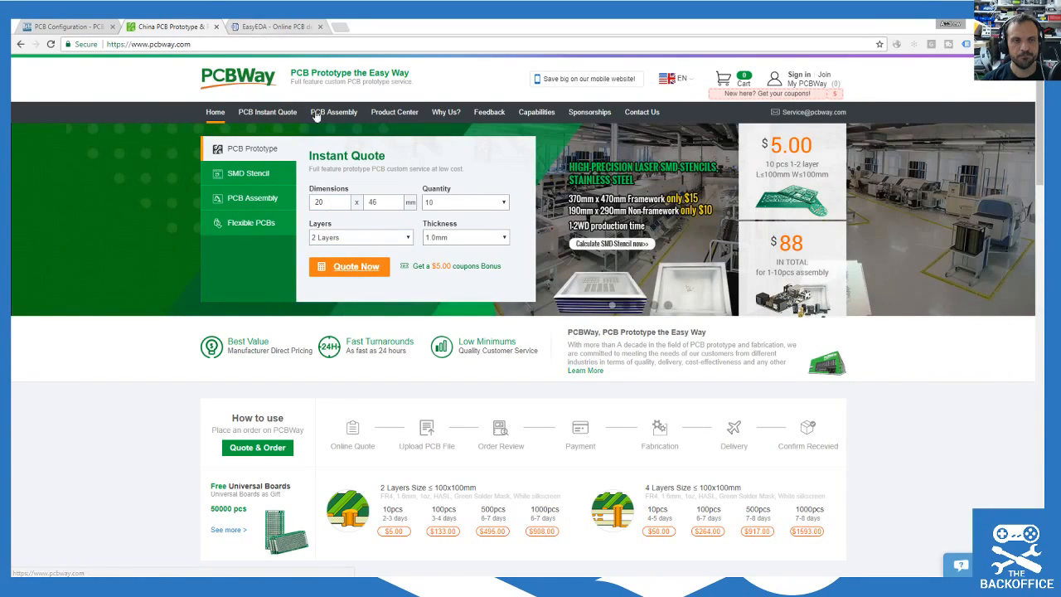
Step: Search the web for PCB Shopper in a new browser tab and open the PCBShopper price comparison site
left_click(265, 26)
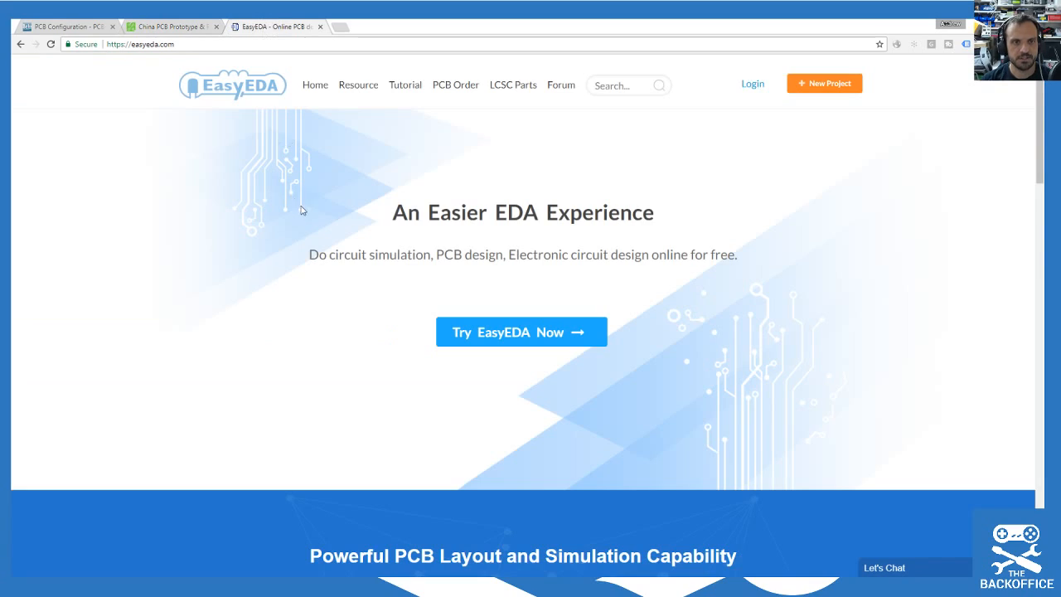
left_click(339, 33)
type("PCB Shopper")
key("Return")
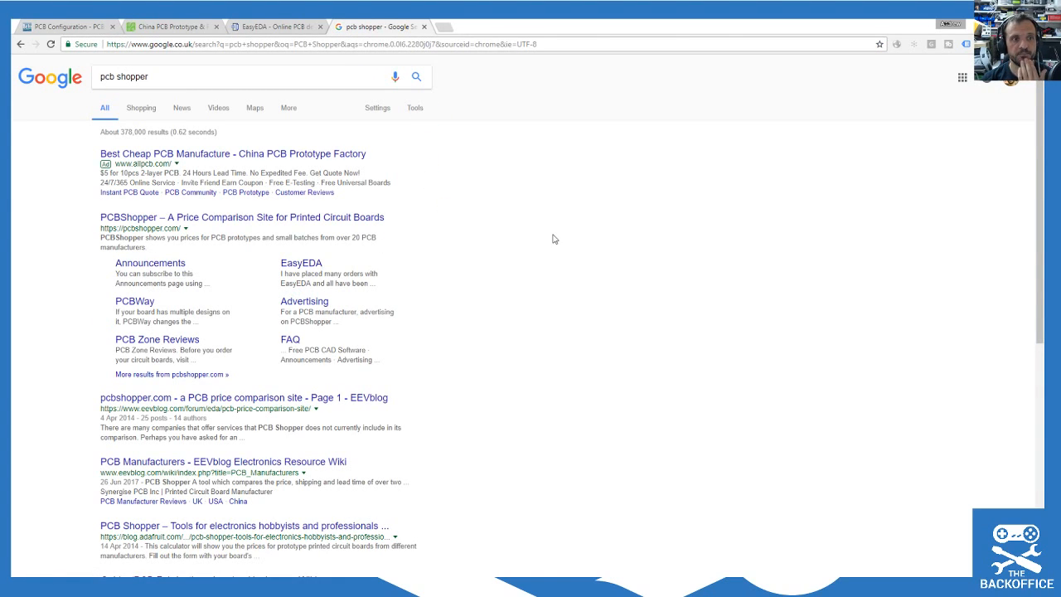
left_click(238, 218)
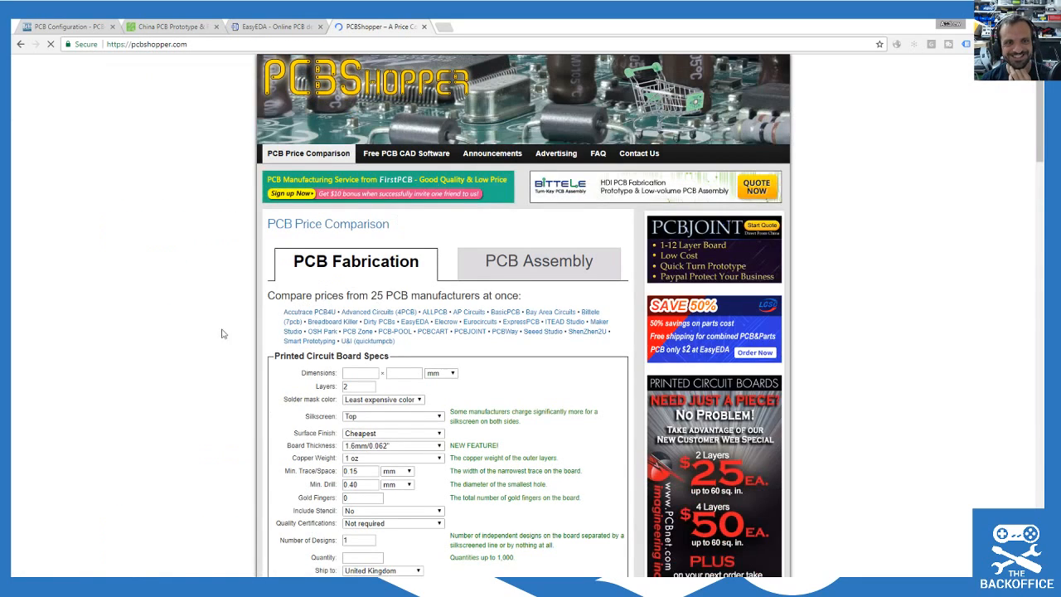
Step: Enter board dimensions of 46 x 20 mm in the PCBShopper specs, using the PCB-POOL configuration as reference
scroll(160, 326, "down", 3)
scroll(161, 327, "up", 1)
left_click(365, 197)
left_click(404, 198)
type("20.017825")
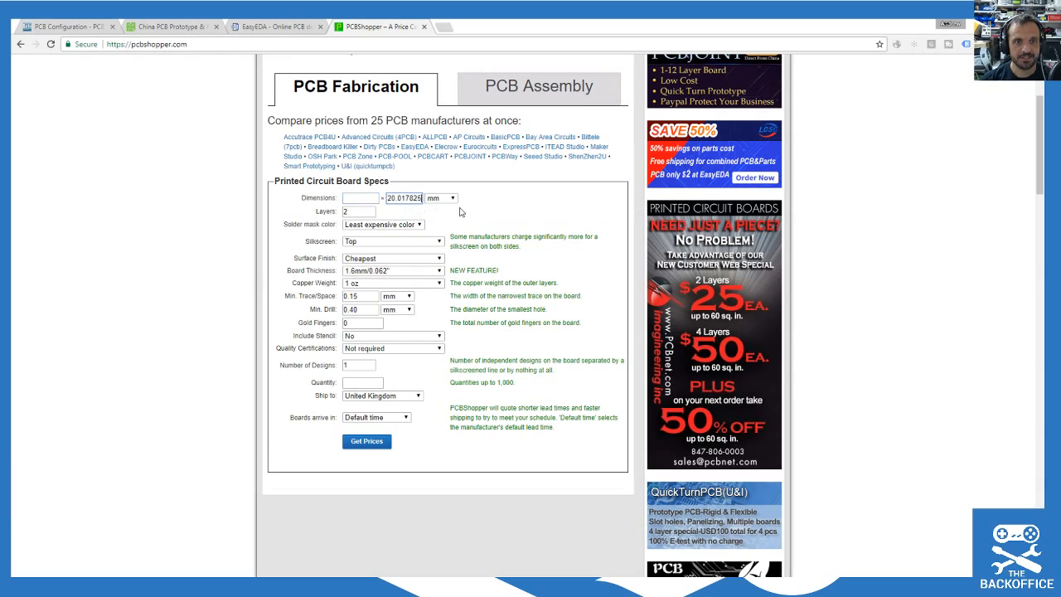
left_click_drag(396, 198, 492, 211)
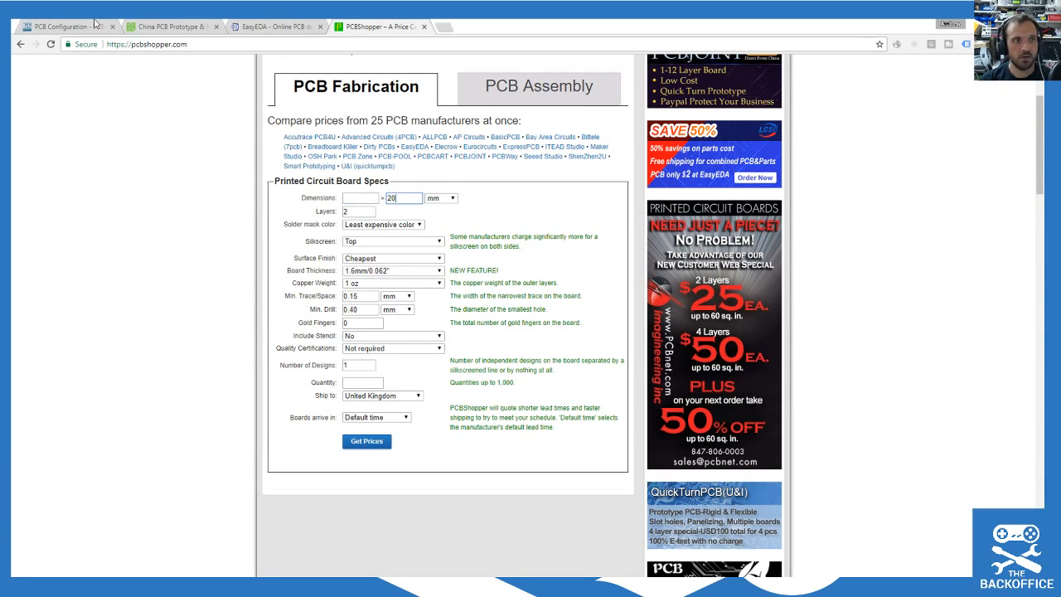
left_click(94, 26)
left_click(540, 249)
left_click(394, 25)
left_click(360, 198)
type("46")
Step: Choose the least expensive solder mask color, cheapest surface finish, 1.0mm/0.040" board thickness and 1 oz copper weight
left_click(382, 225)
left_click(381, 227)
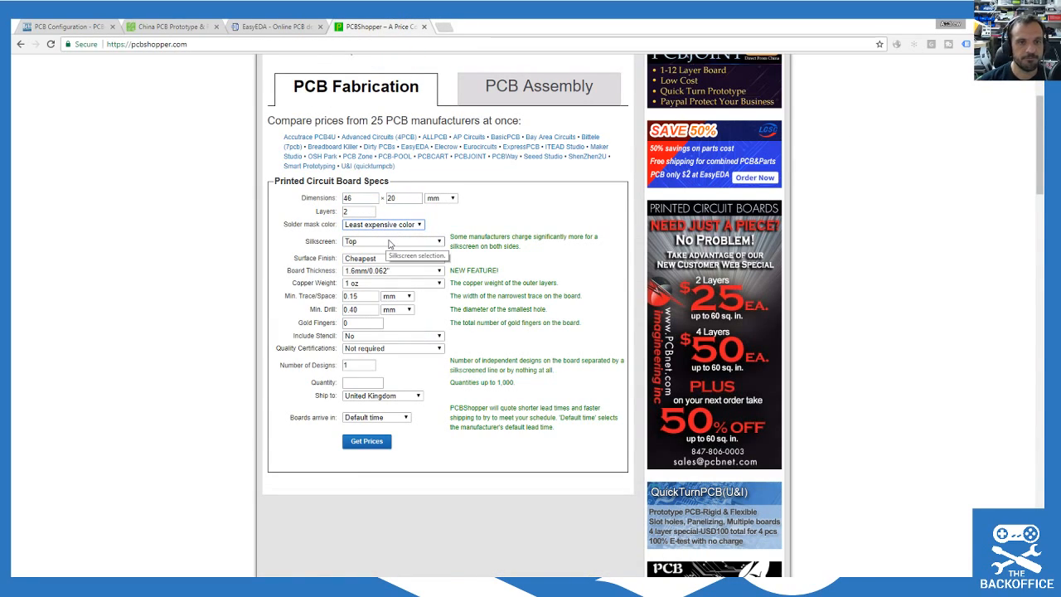
left_click(373, 259)
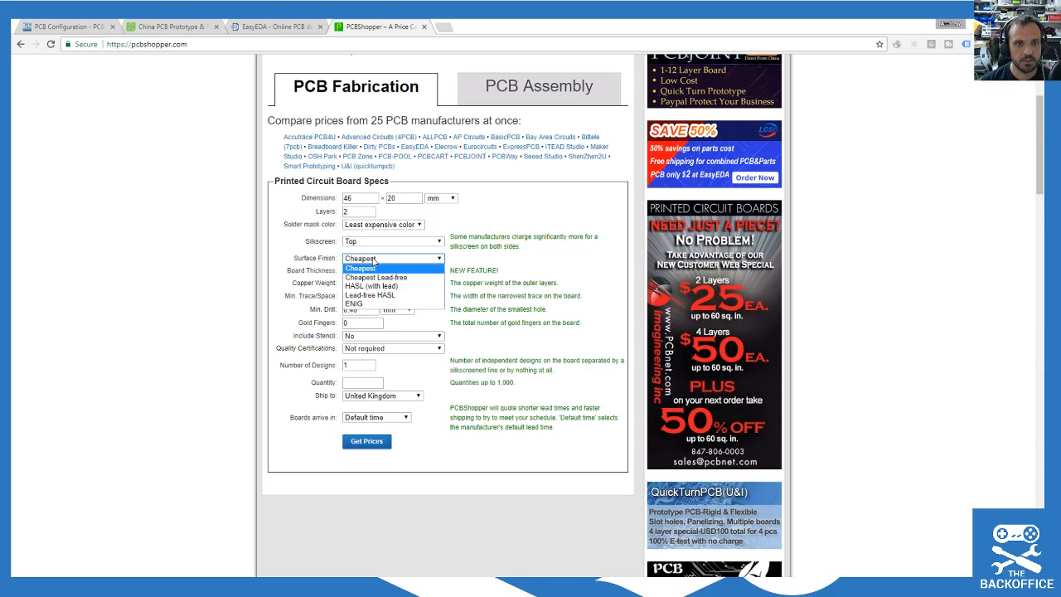
left_click(373, 262)
left_click(376, 271)
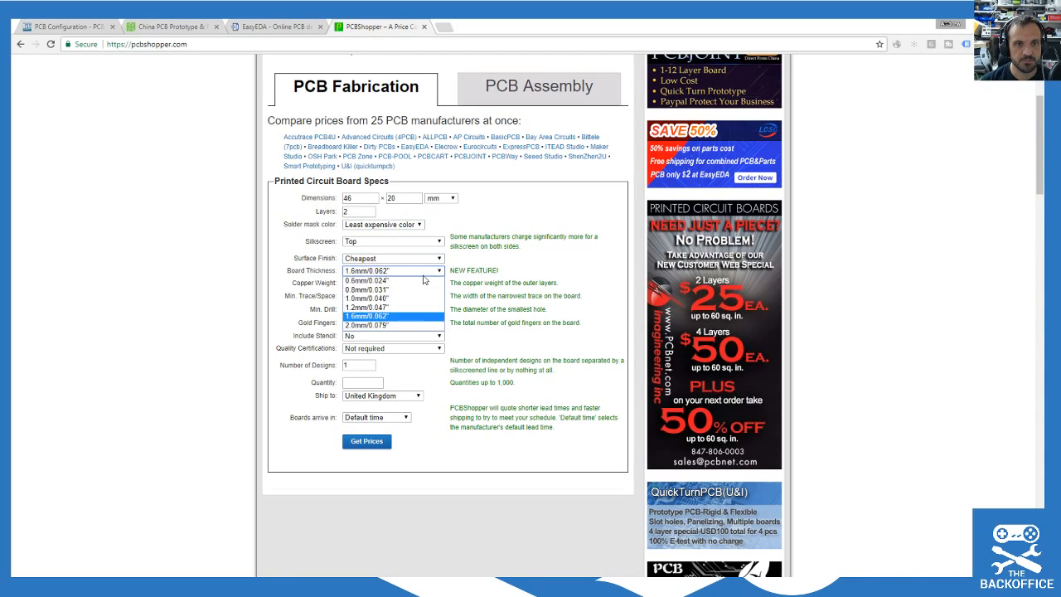
left_click(389, 299)
left_click(364, 282)
left_click(360, 290)
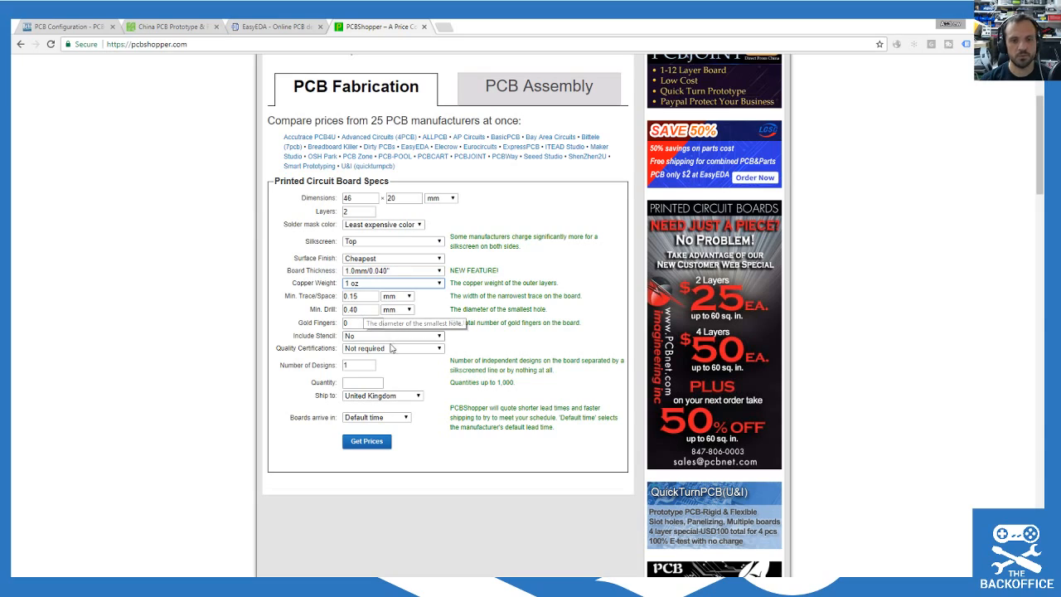
Step: Switch to EAGLE to inspect the Boobie Cortex board layout up close, and return to the PCBShopper form
mouse_move(726, 570)
left_click(803, 564)
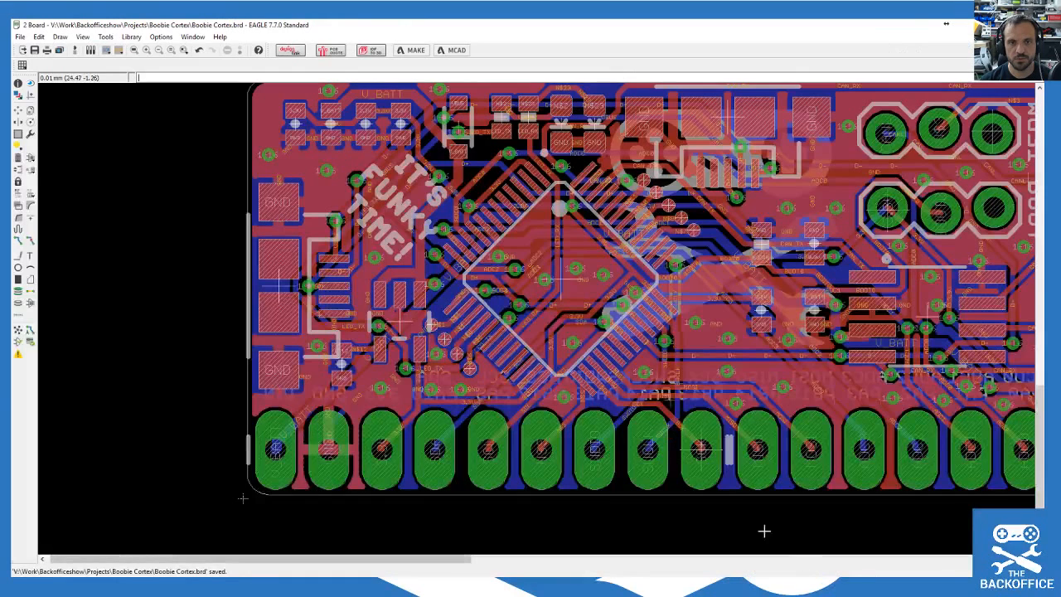
scroll(243, 498, "down", 2)
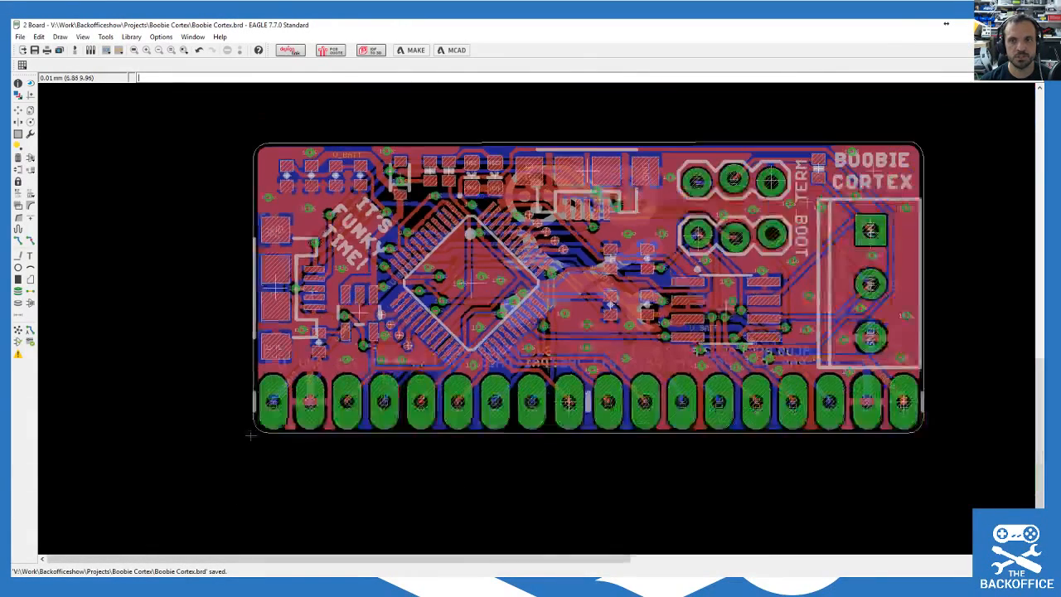
scroll(563, 470, "up", 3)
scroll(563, 470, "up", 1)
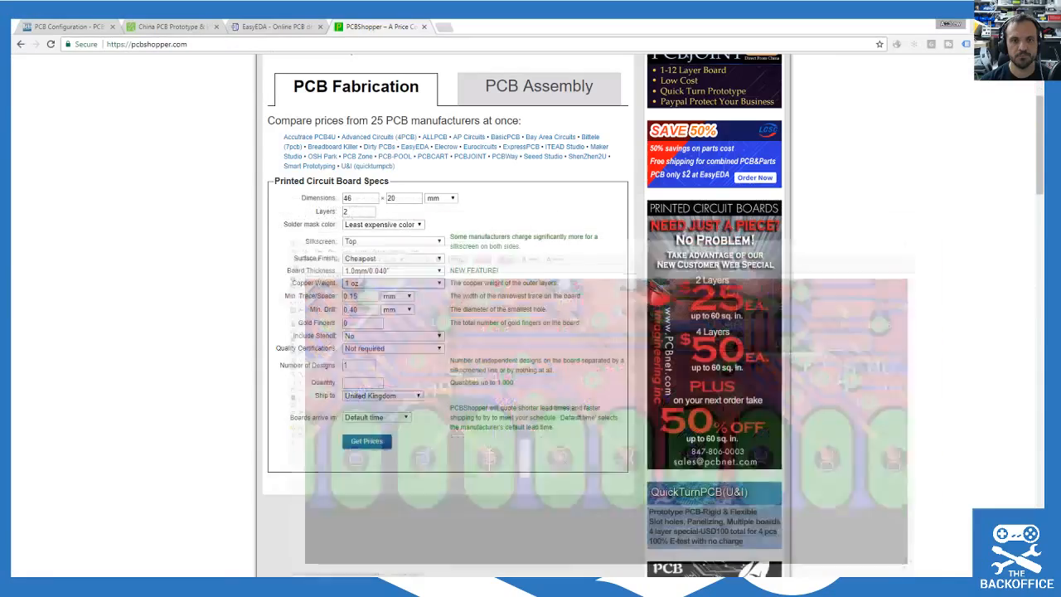
scroll(365, 337, "up", 1)
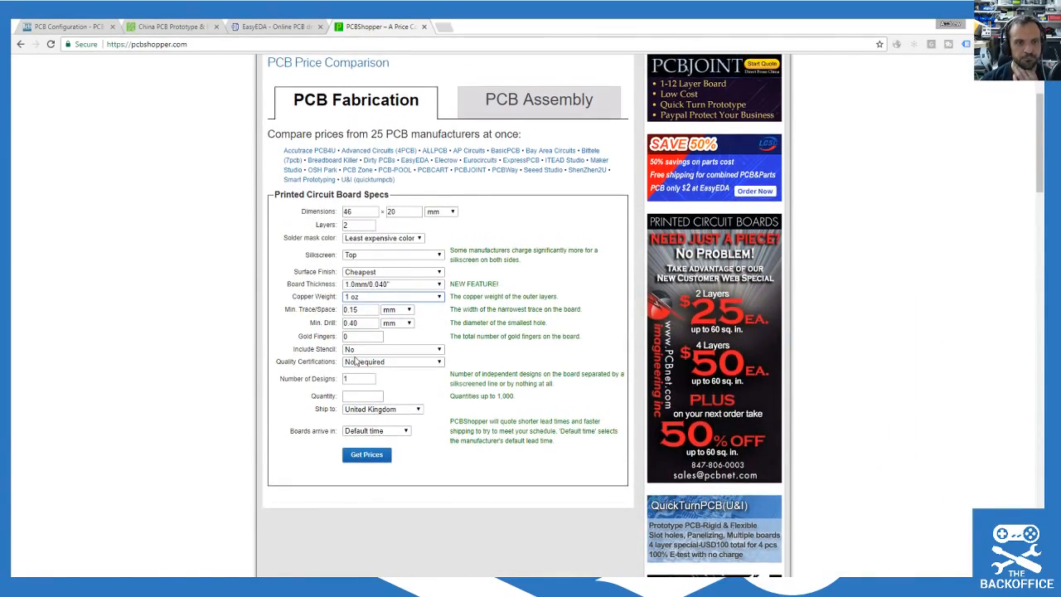
Step: Keep 0 gold fingers, no stencil, quality certifications not required and 1 design in the board specs
scroll(365, 332, "down", 1)
left_click(361, 297)
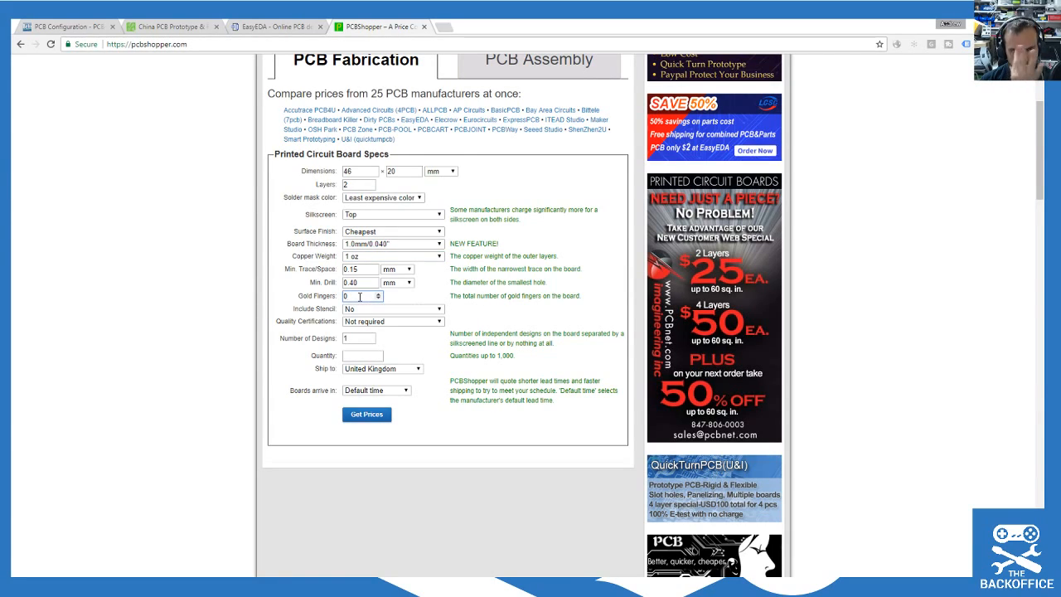
left_click(371, 309)
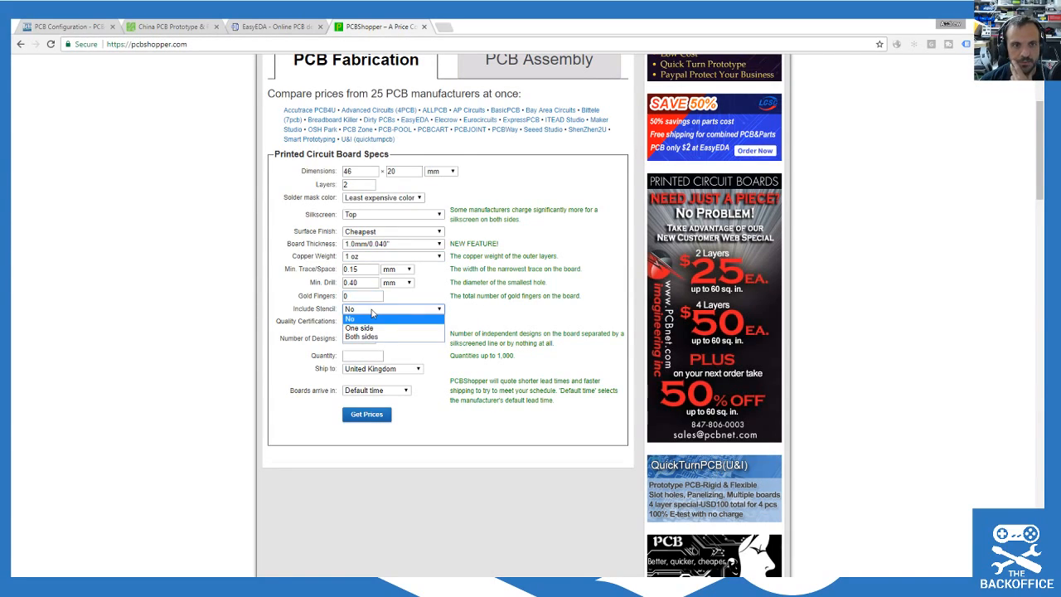
left_click(371, 318)
left_click(366, 324)
left_click(367, 333)
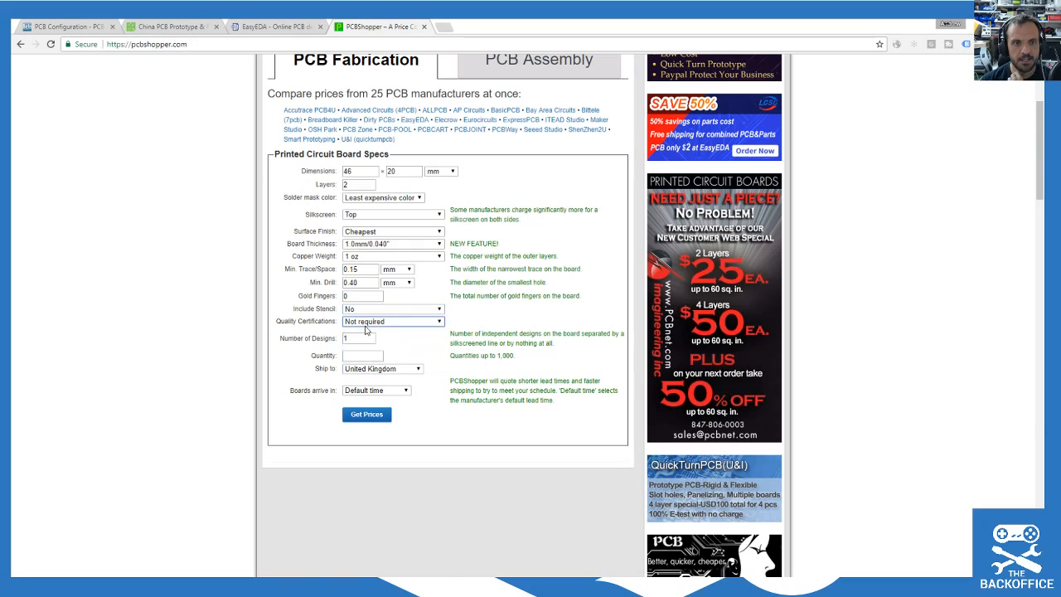
left_click(359, 340)
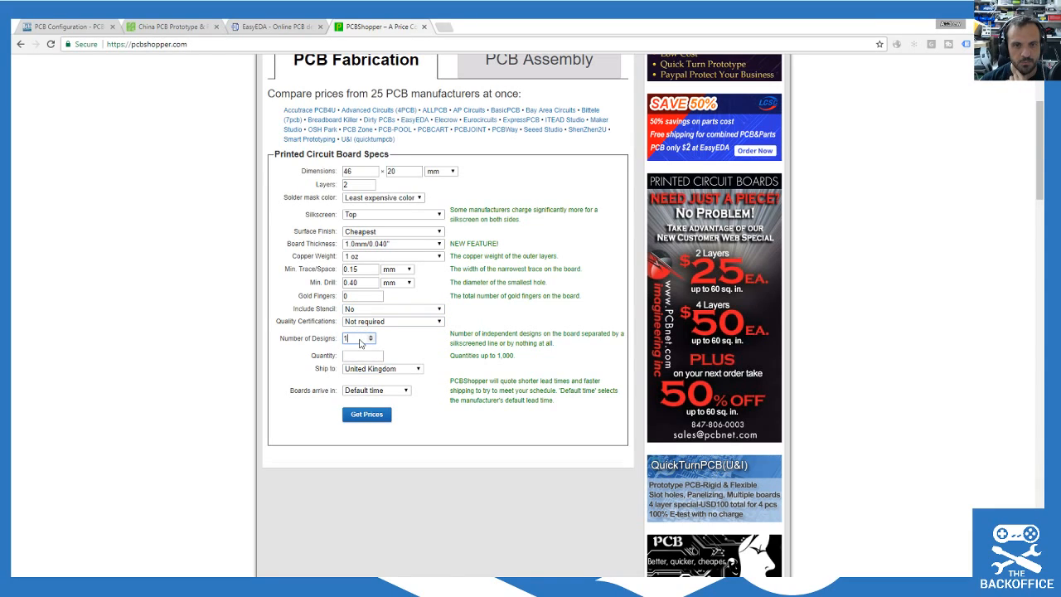
Step: Set the quantity to 10, shipping to United Kingdom and arrival in 5 business days, and get the prices
left_click(353, 355)
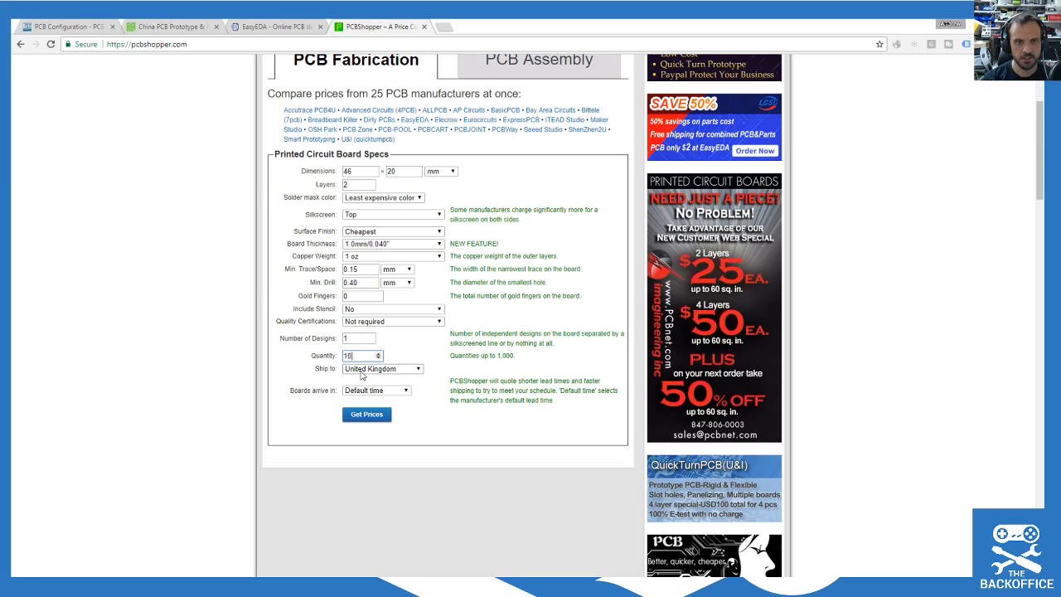
left_click(362, 370)
left_click(362, 371)
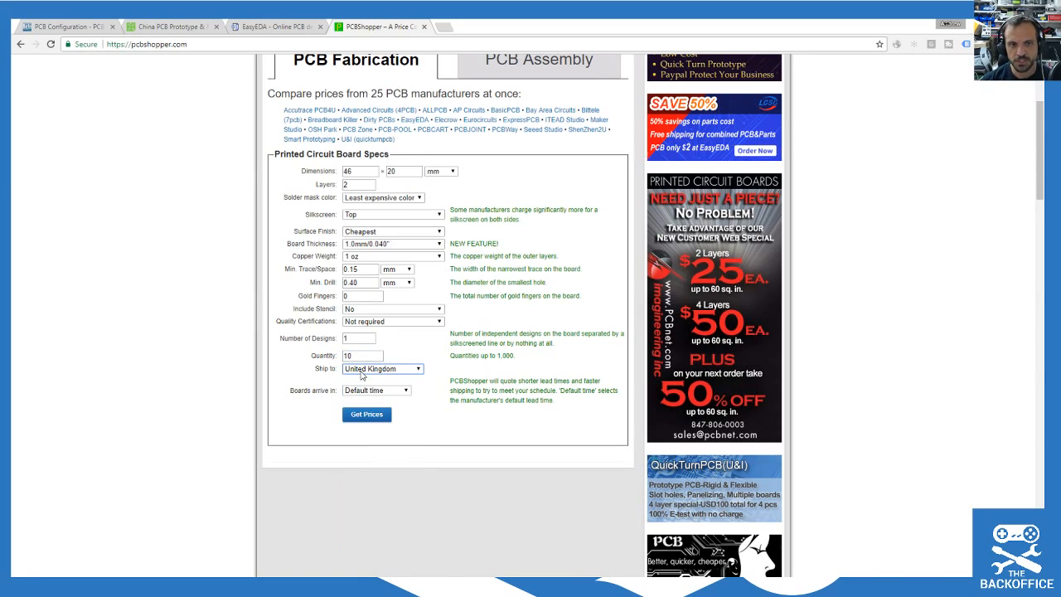
left_click(364, 390)
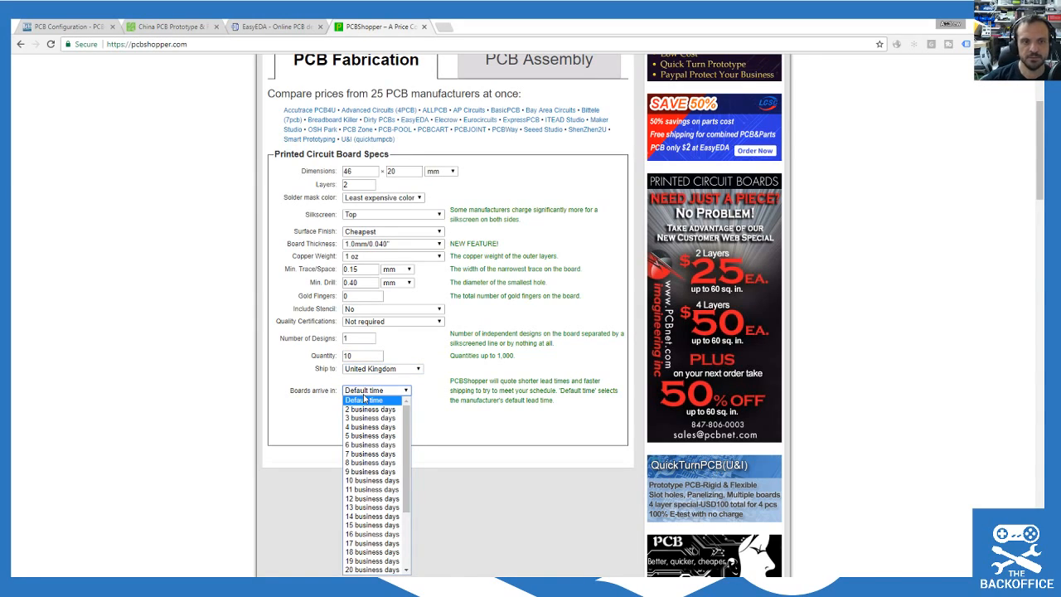
left_click(373, 436)
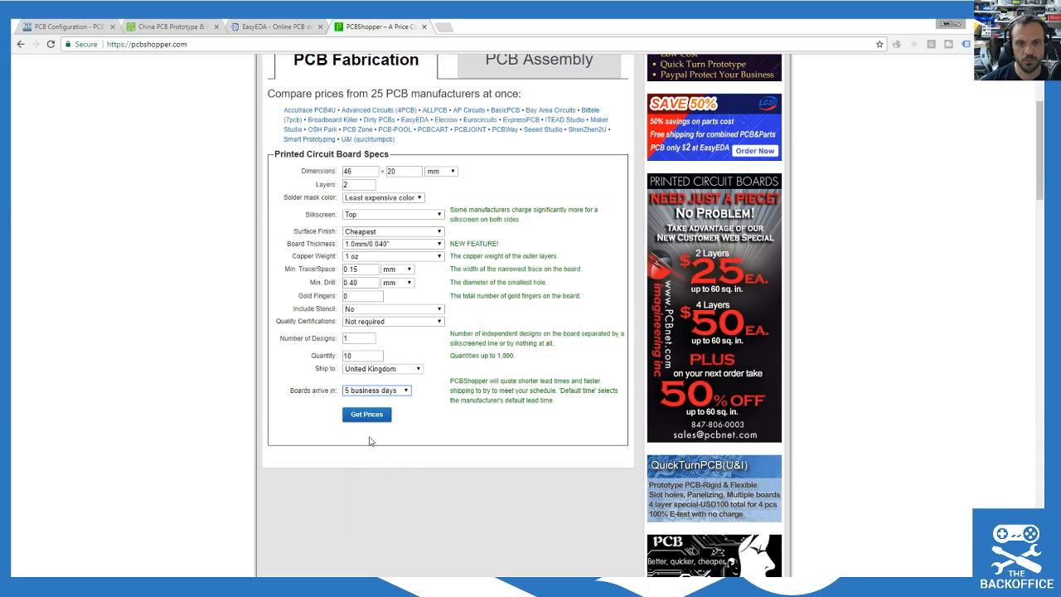
left_click(370, 418)
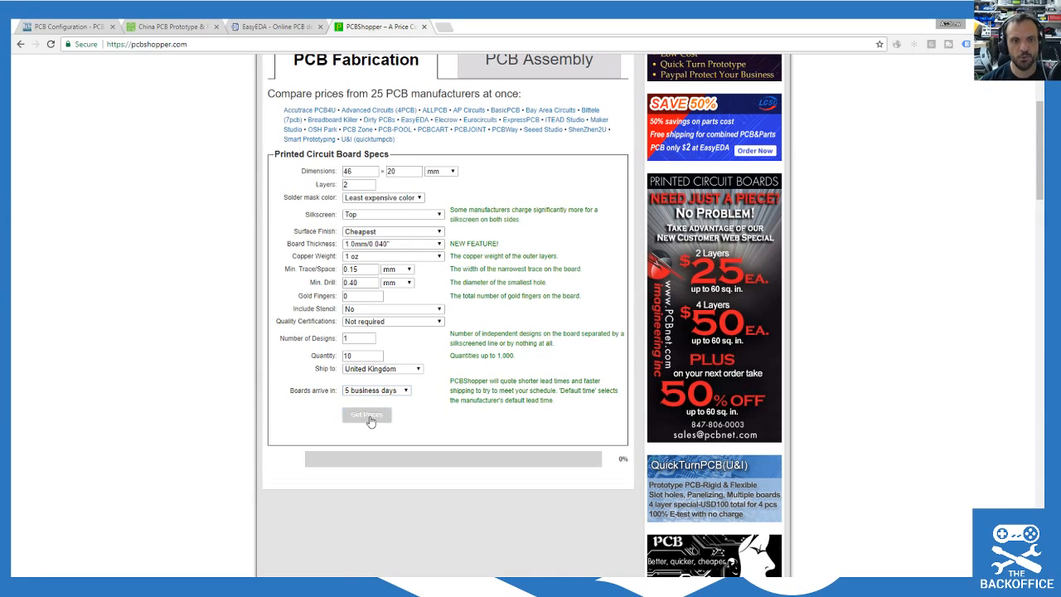
Step: Review the manufacturers' prices with shipping on PCBShopper and compare them with the total order value on PCB-POOL
scroll(370, 419, "down", 4)
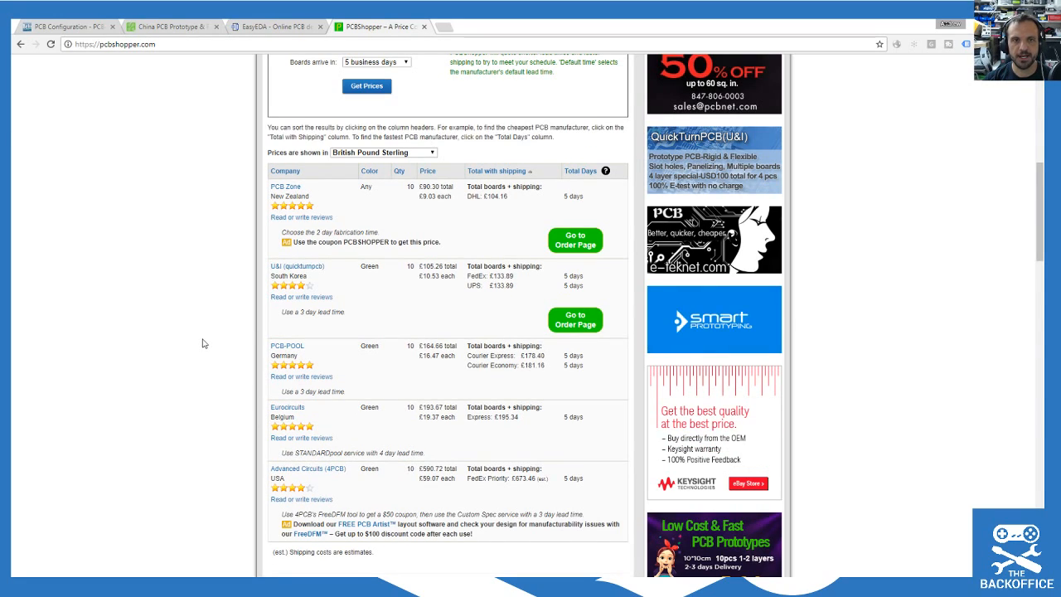
scroll(202, 343, "down", 4)
scroll(202, 345, "up", 3)
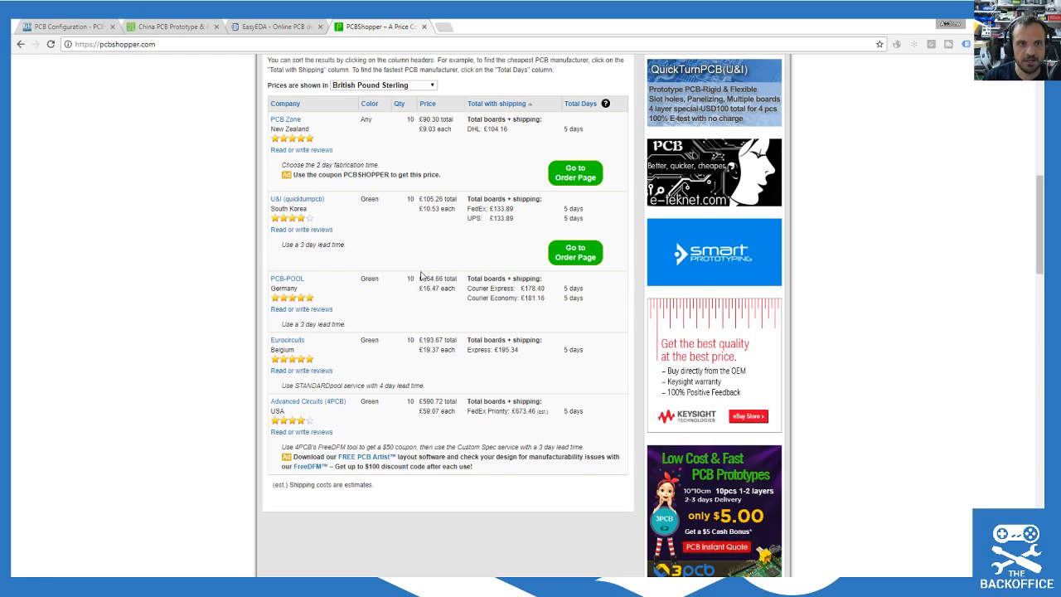
left_click(55, 27)
scroll(280, 379, "down", 4)
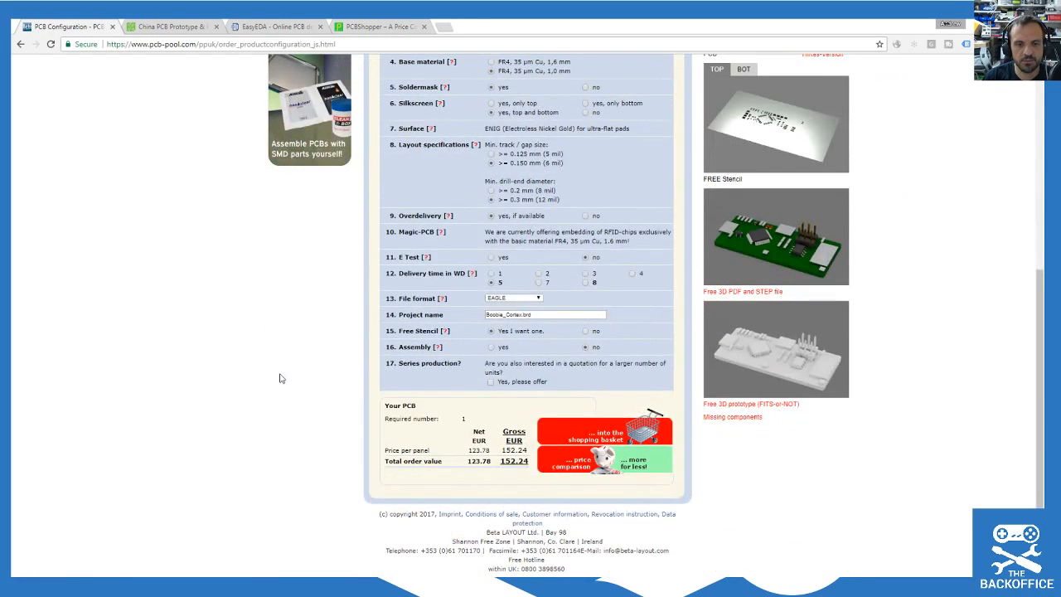
left_click(369, 27)
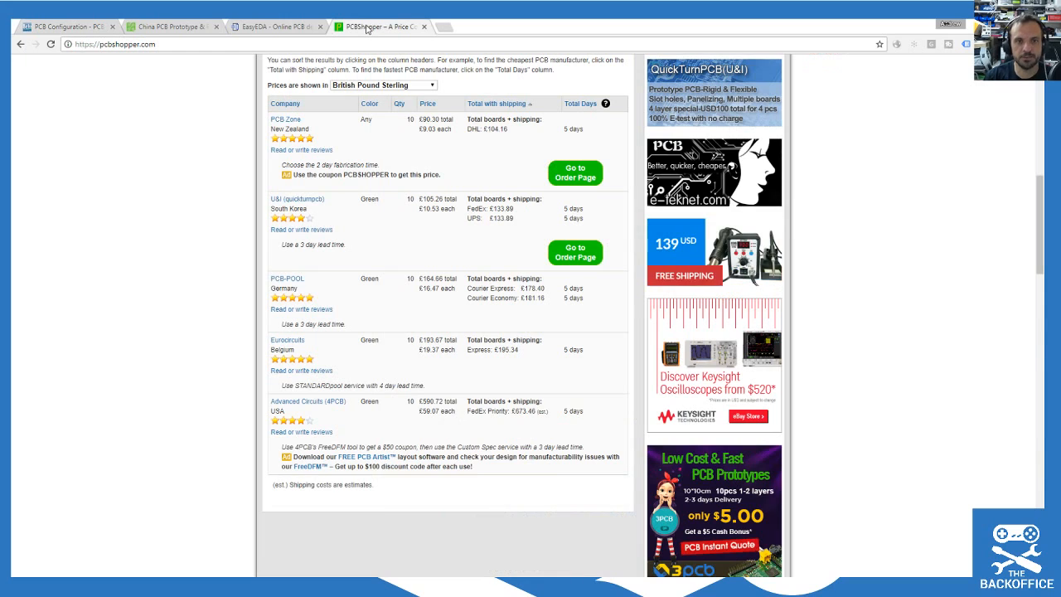
Step: Set the board thickness to 1.6mm/0.062" in the PCBShopper specs, get the prices again and review the manufacturers' totals
scroll(379, 183, "up", 4)
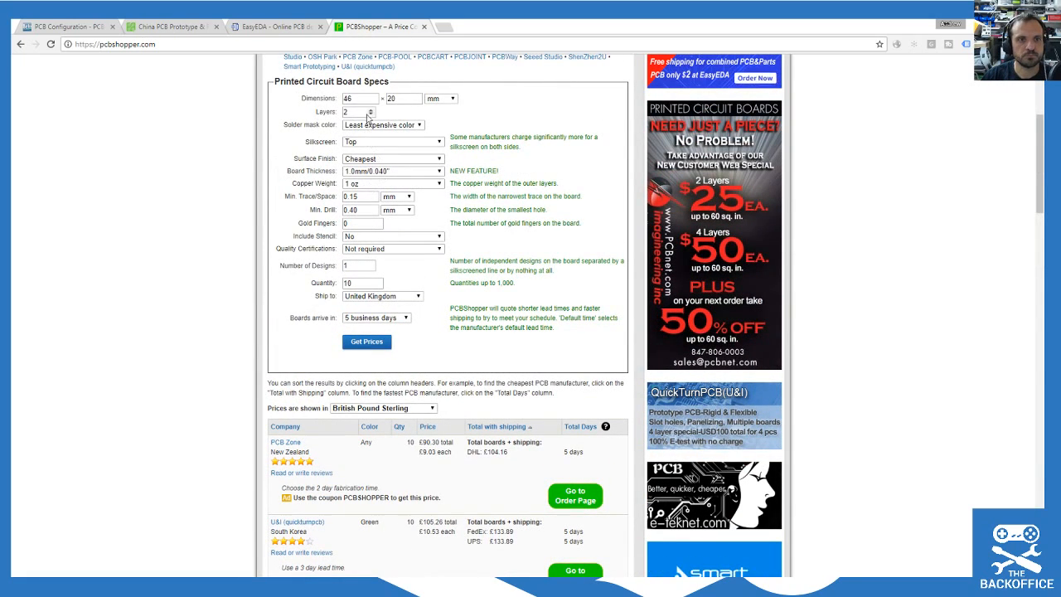
left_click(370, 170)
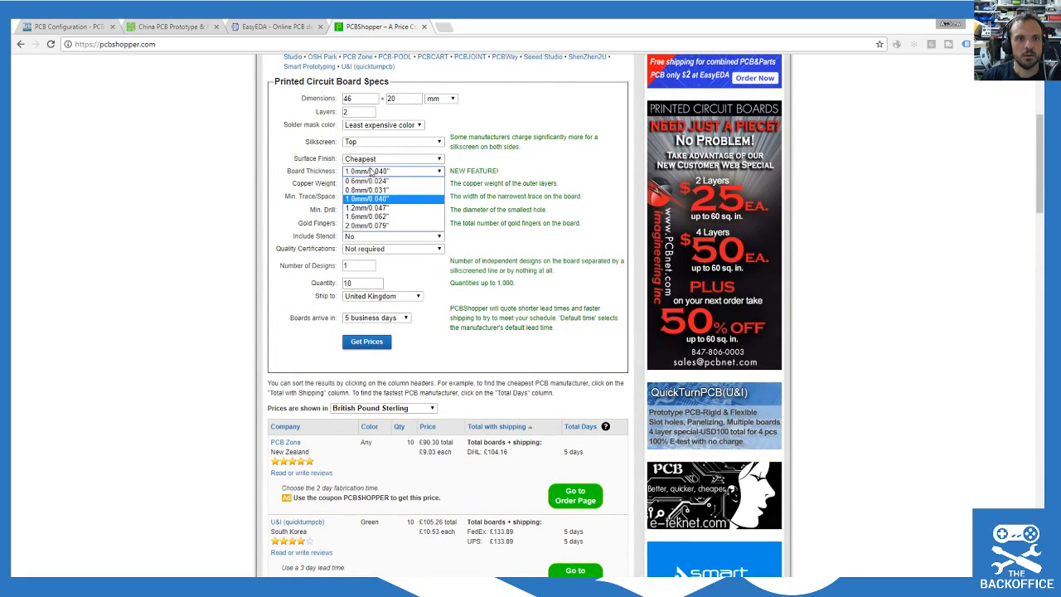
left_click(369, 216)
left_click(367, 341)
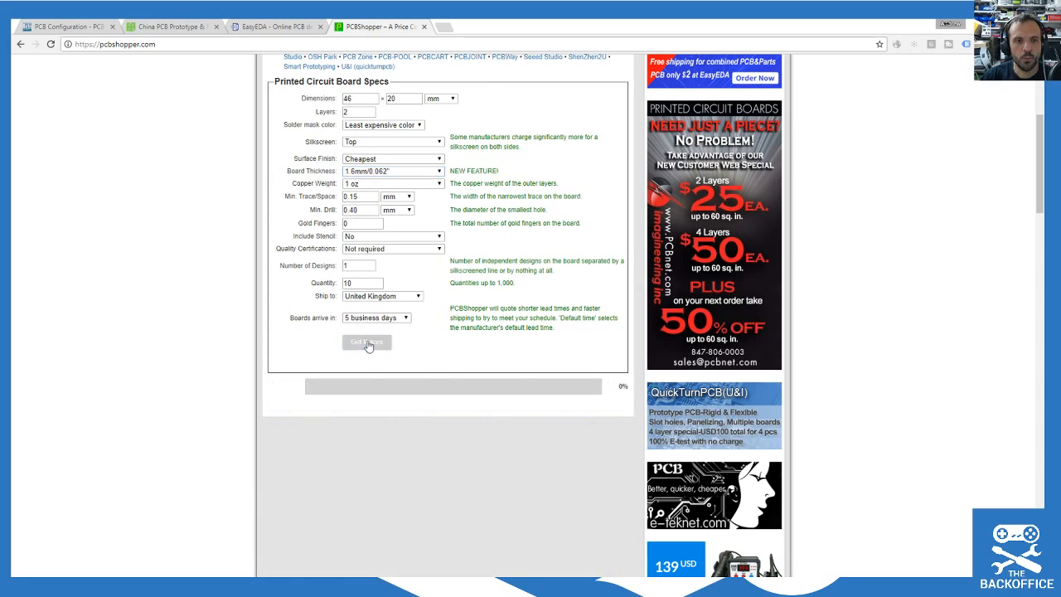
scroll(142, 285, "down", 3)
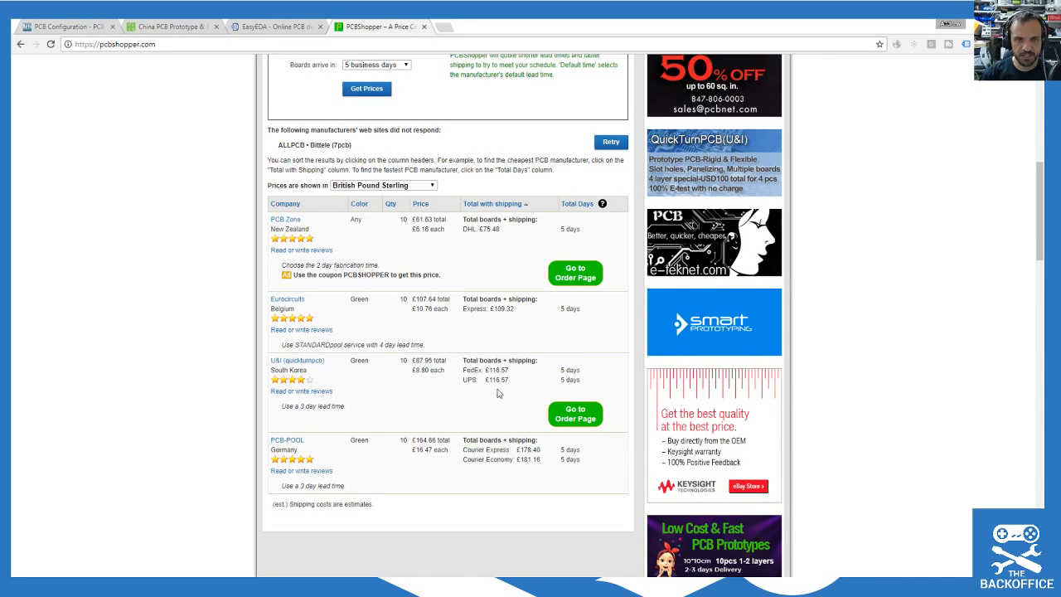
Step: Open PCB-POOL's price comparison for the configured board, check prices by delivery time and number of pieces, and close it
left_click(91, 25)
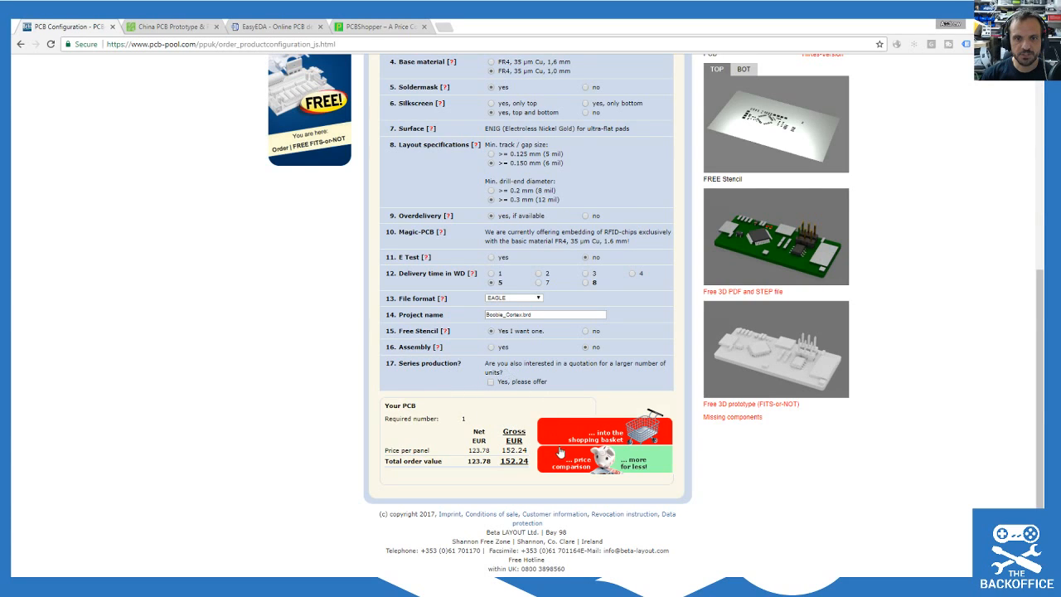
scroll(617, 461, "up", 3)
scroll(616, 460, "down", 3)
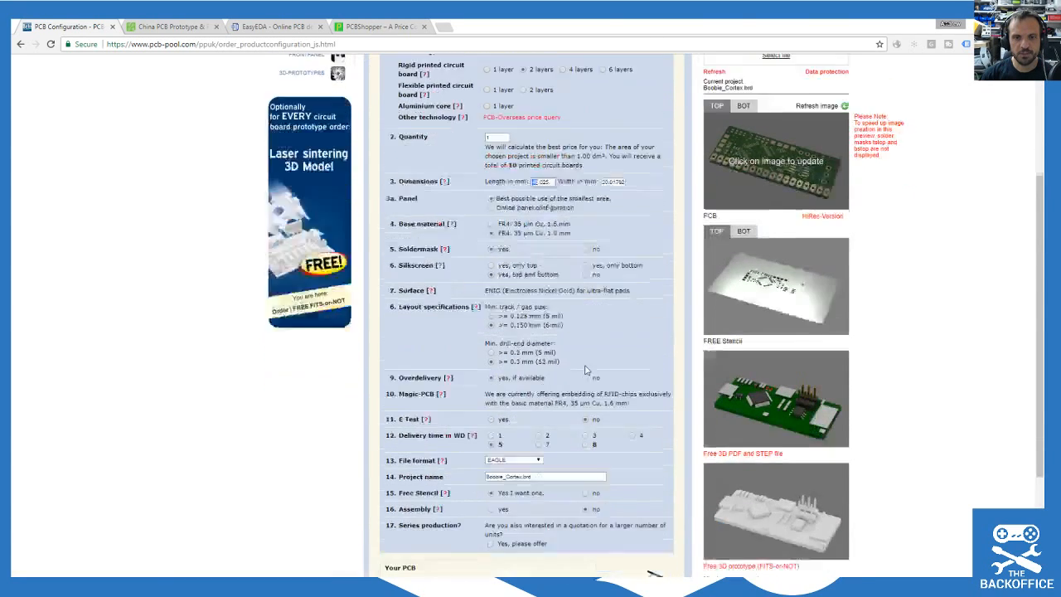
left_click(567, 463)
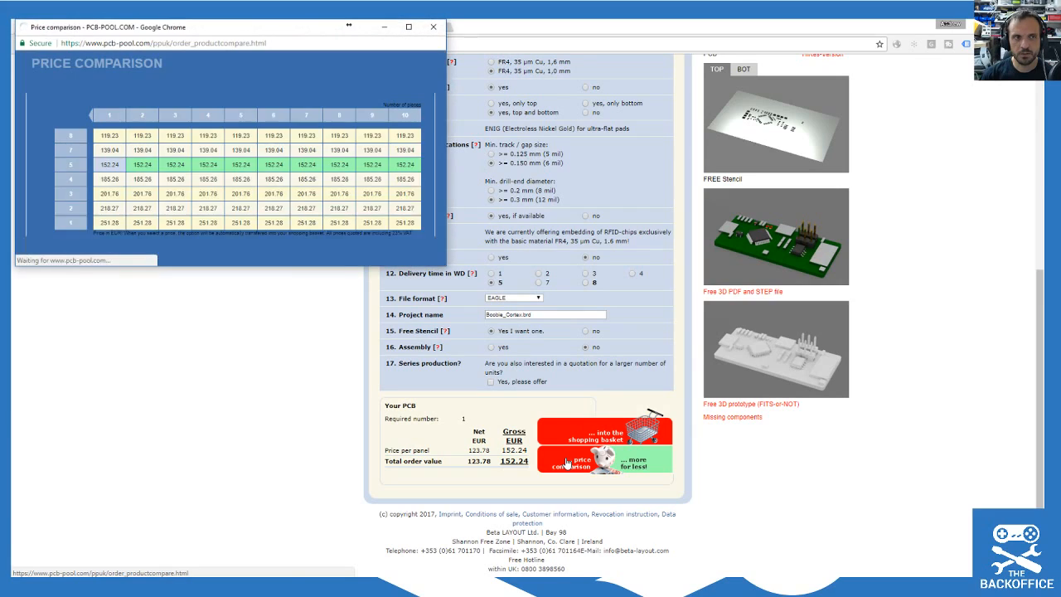
left_click_drag(222, 24, 402, 82)
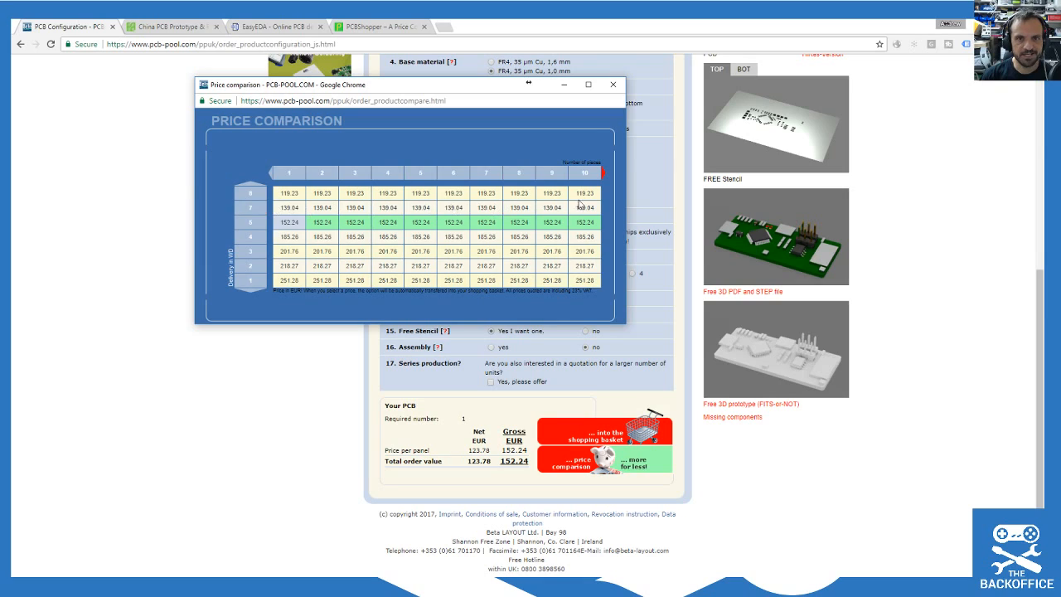
left_click(613, 84)
Step: Add the configured board to the PCB-POOL shopping basket and recalculate it with Courier Express shipping to United Kingdom
scroll(543, 355, "up", 5)
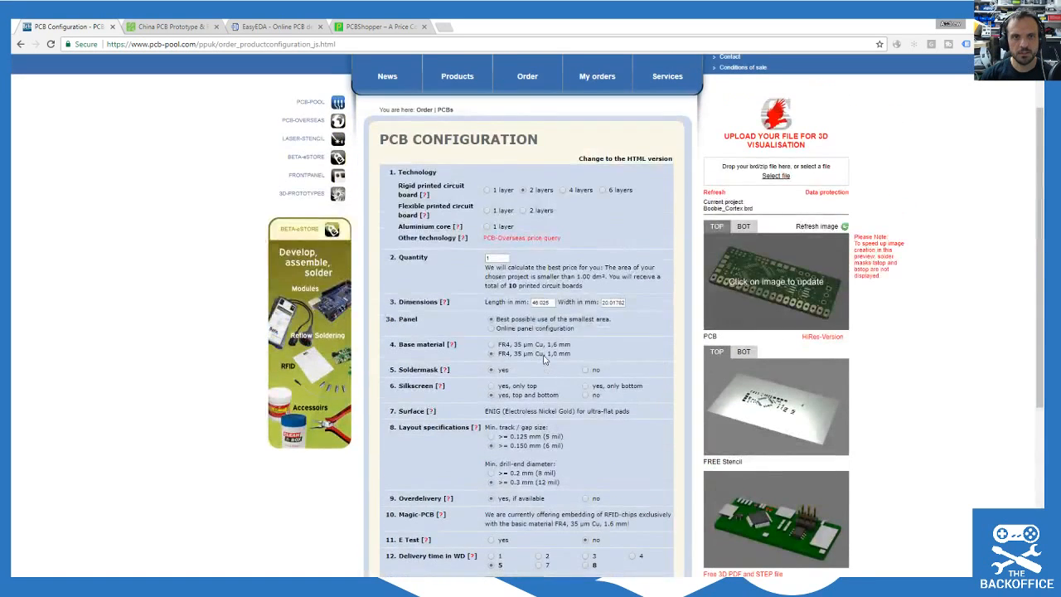
scroll(543, 355, "down", 3)
left_click(611, 430)
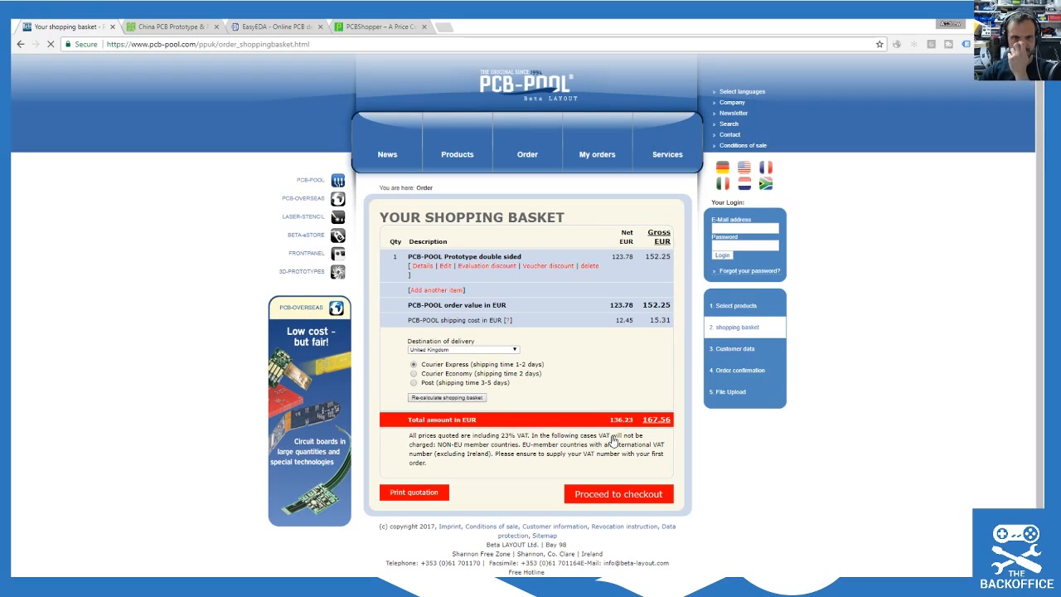
scroll(492, 292, "down", 1)
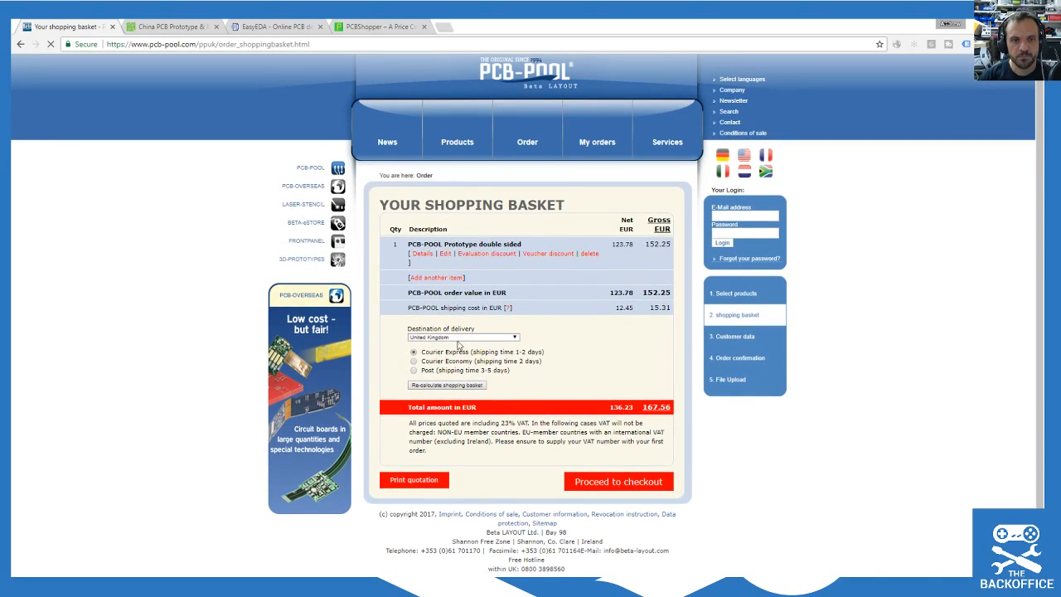
left_click(455, 386)
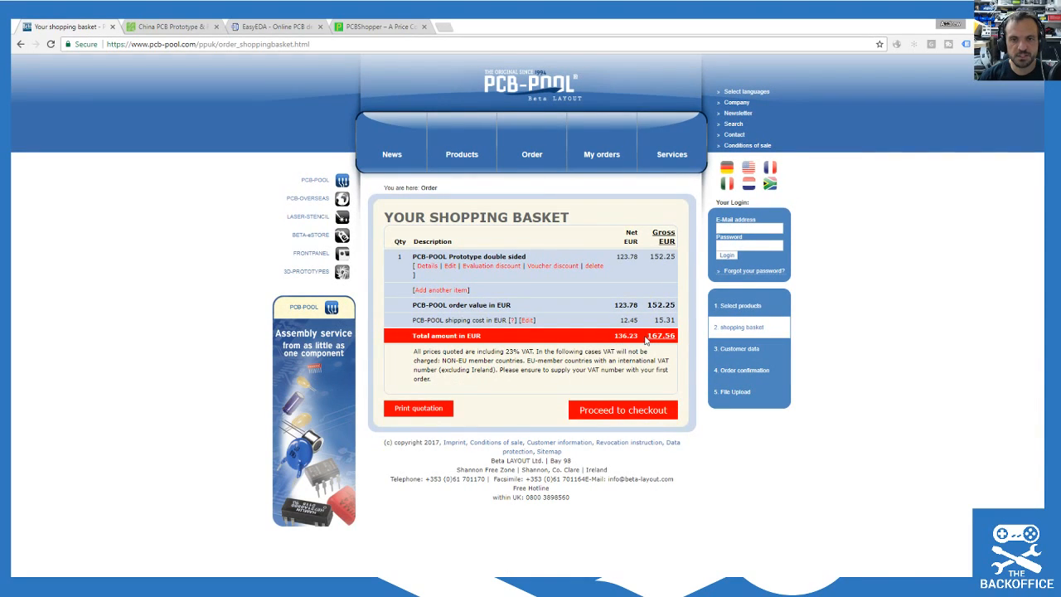
Step: Search Google in a new tab for "167 euros in gbp" to convert the basket total
left_click(444, 27)
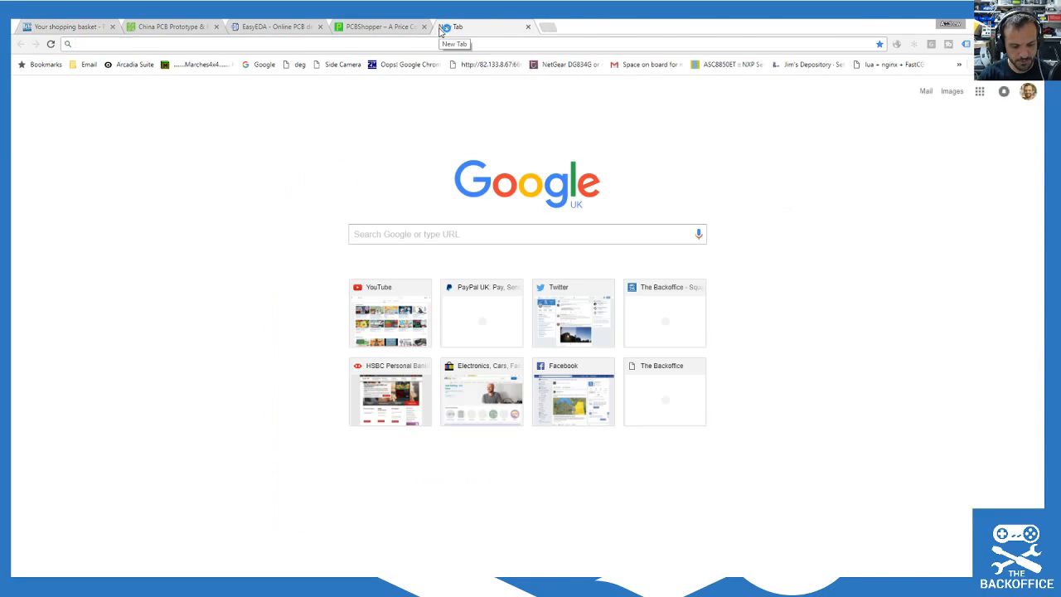
type("167 euros i")
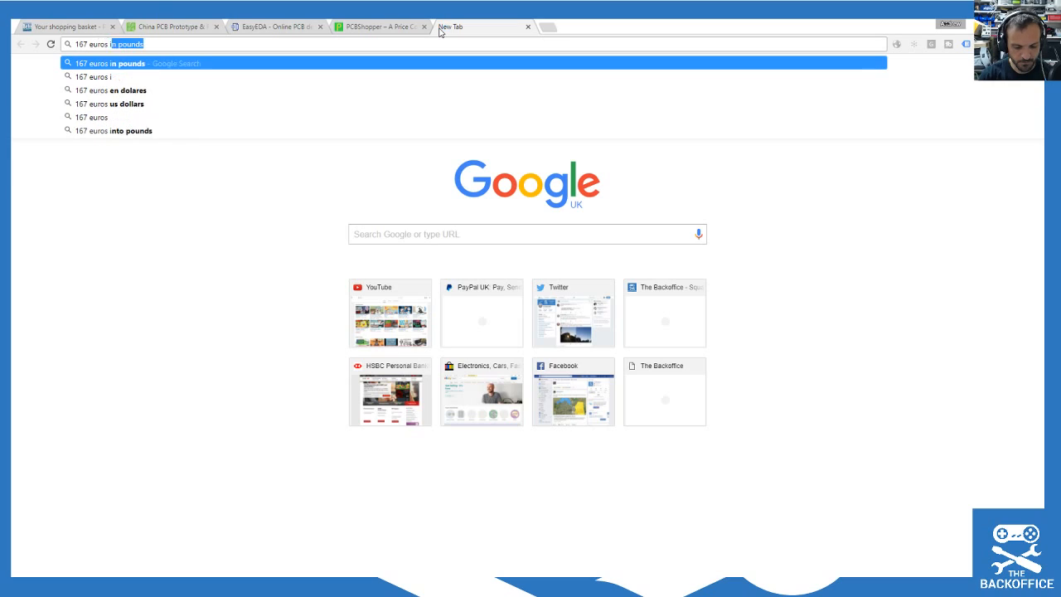
type("n gbp")
key("Return")
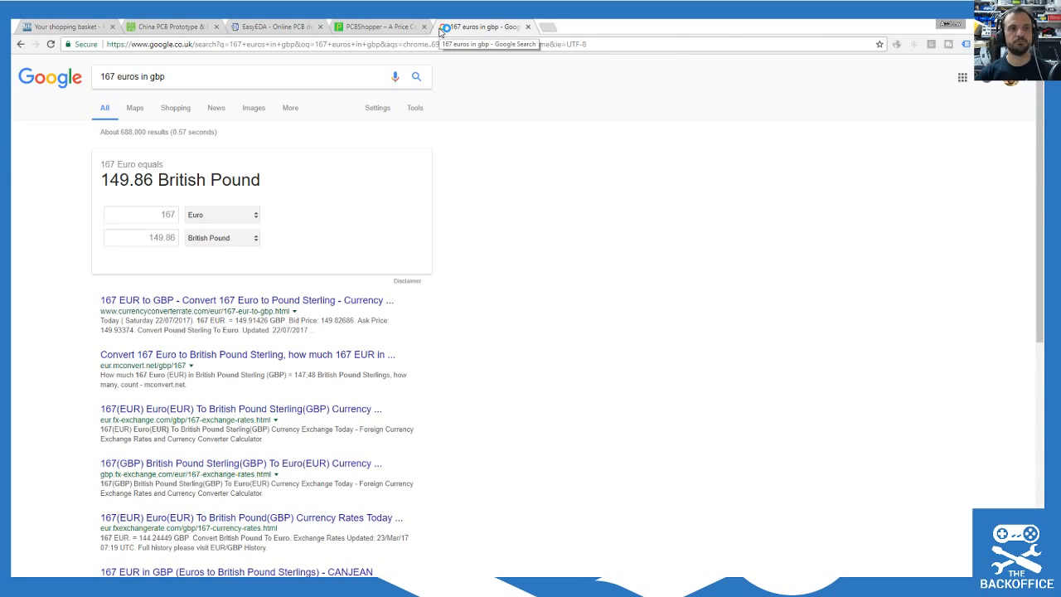
Step: Review the PCBShopper prices and board specs again, and read the viewers' messages in the YouTube live chat
left_click(383, 27)
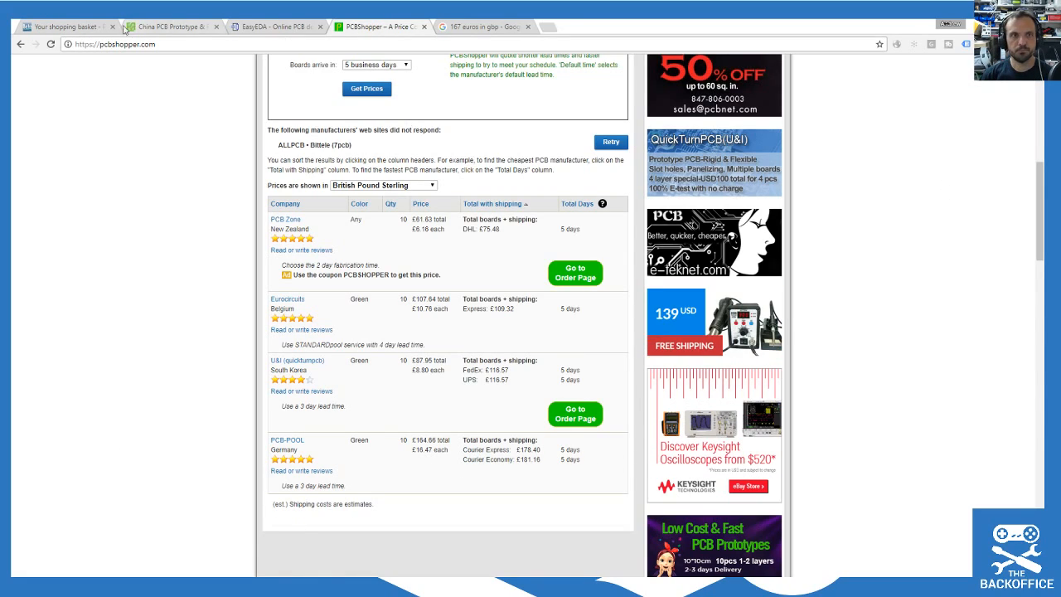
scroll(417, 273, "up", 4)
scroll(418, 274, "up", 2)
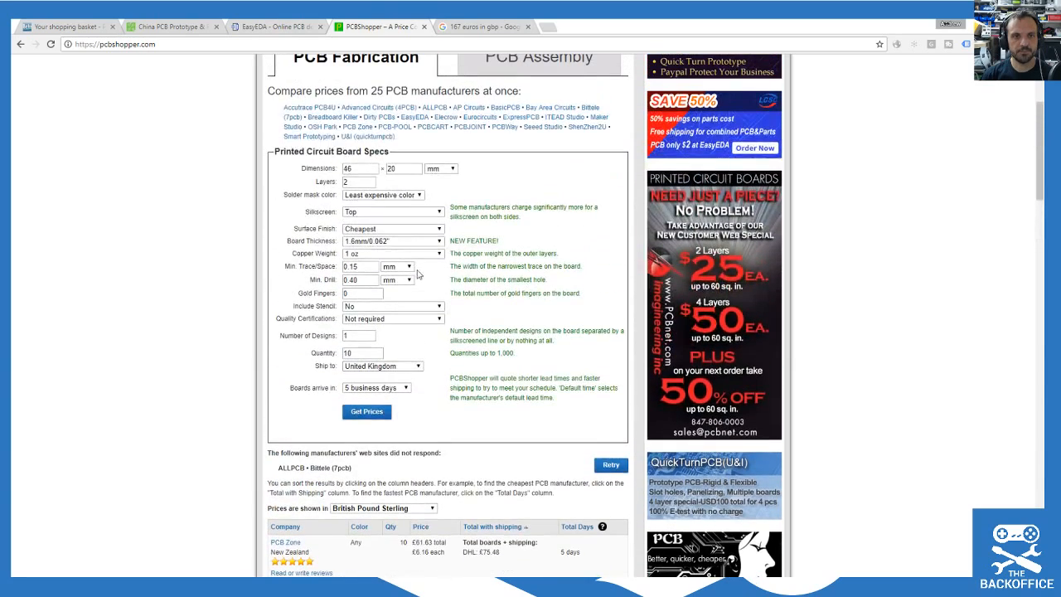
left_click_drag(1043, 52, 886, 38)
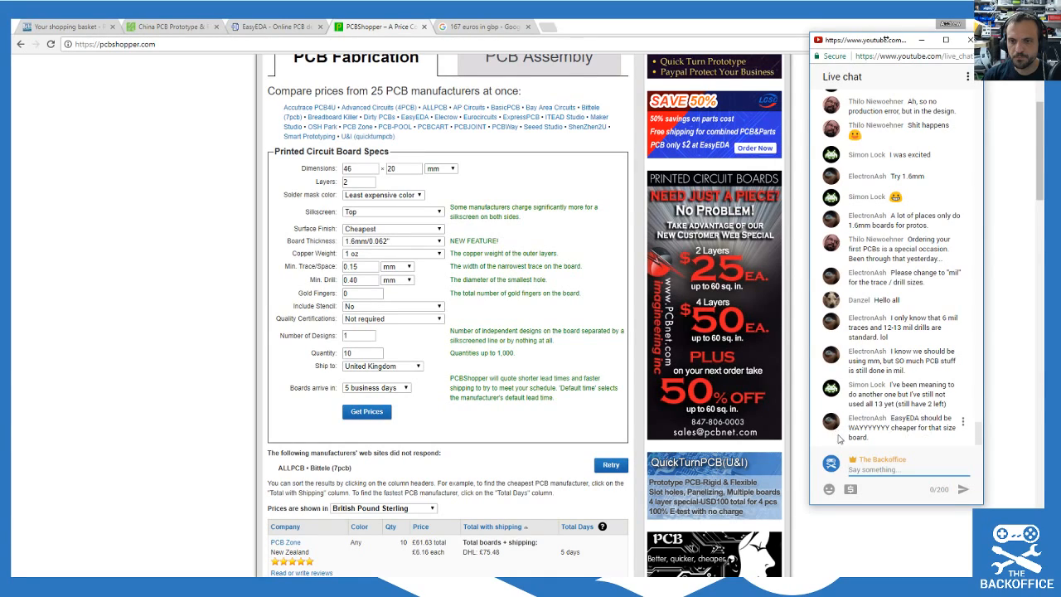
left_click_drag(842, 41, 1043, 43)
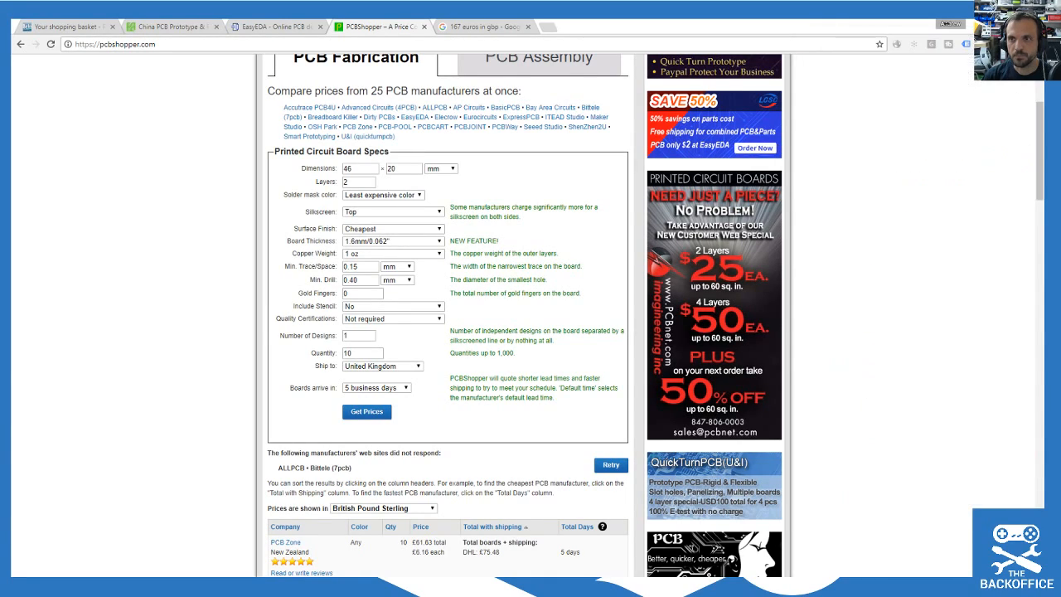
Step: Open EasyEDA's PCB order page and look over the layers, dimensions and different design options
left_click(250, 26)
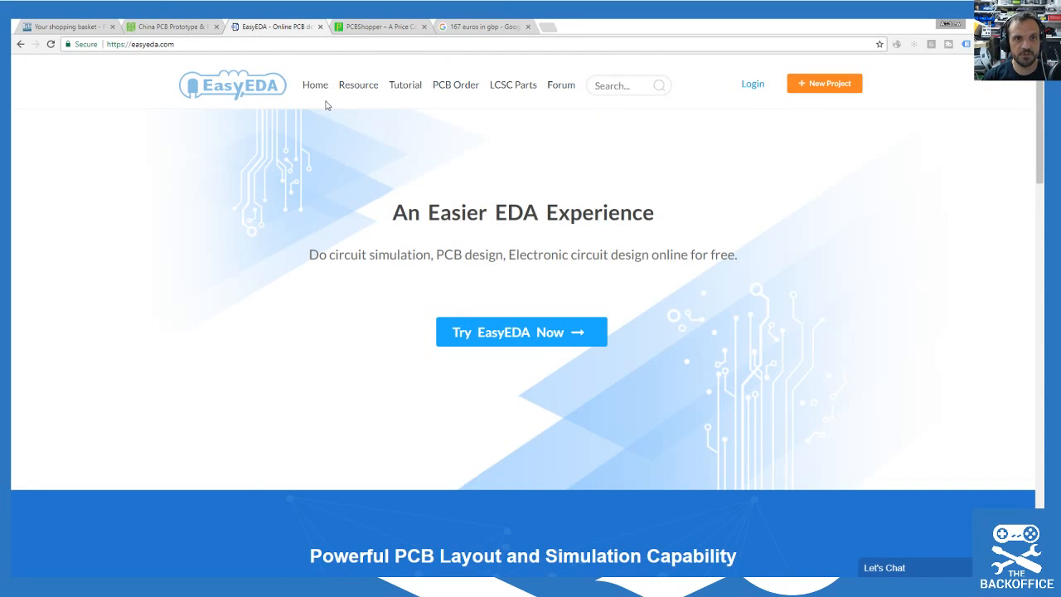
left_click(452, 87)
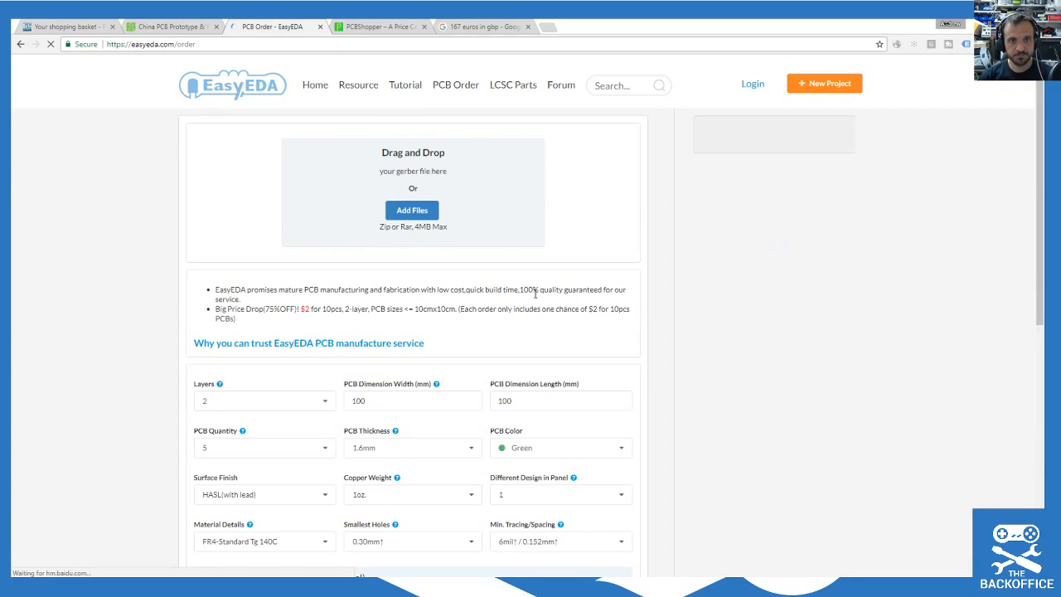
scroll(570, 227, "down", 3)
left_click(571, 226)
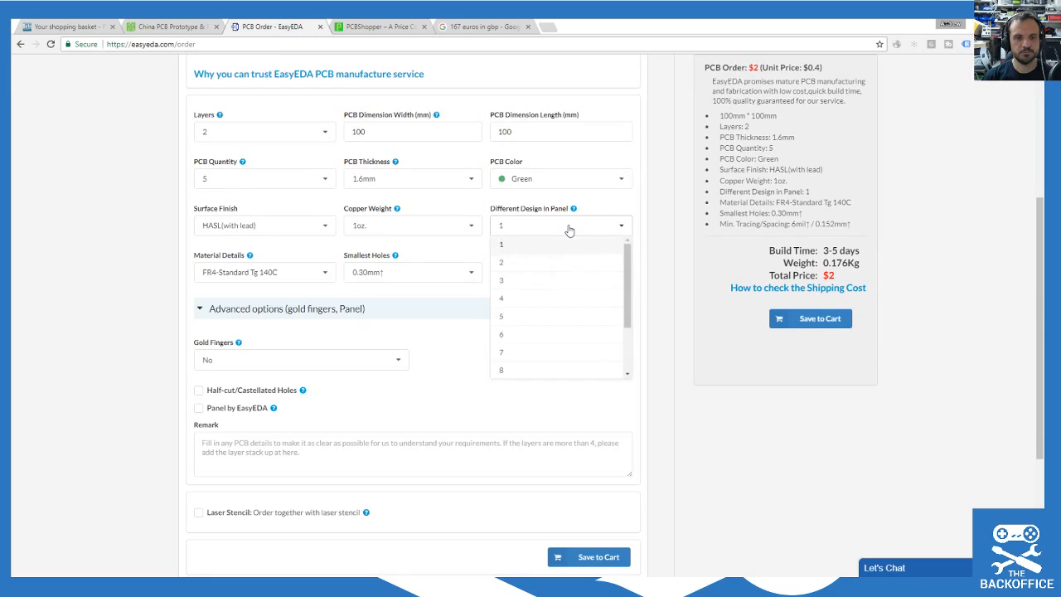
left_click(237, 135)
left_click(384, 131)
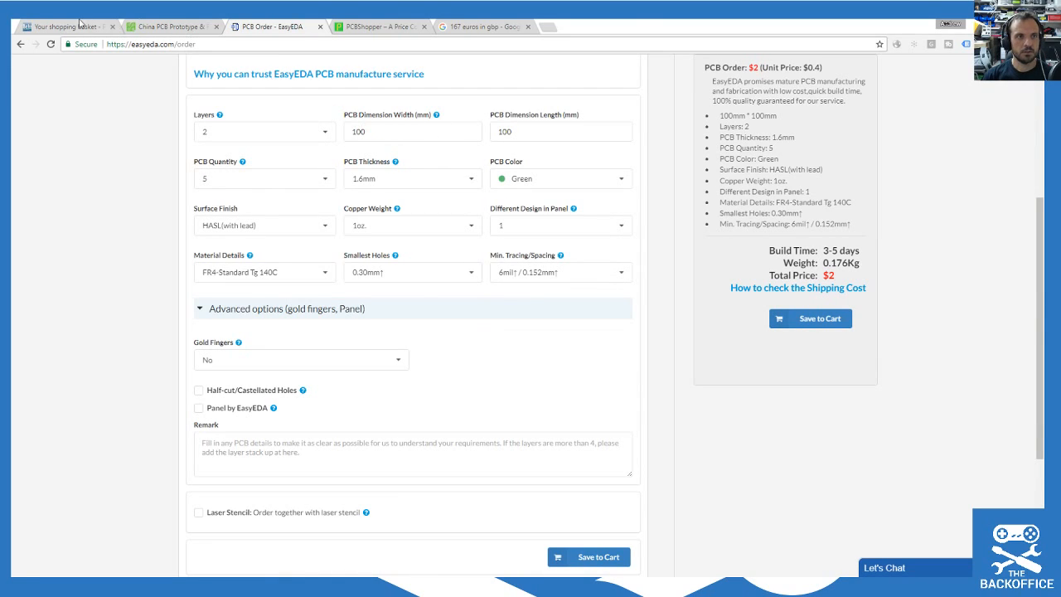
Step: Reopen the PCB-POOL basket item for editing to check the board dimensions, and compare them with the PCBWay quote
left_click(79, 23)
left_click(450, 266)
scroll(533, 278, "down", 2)
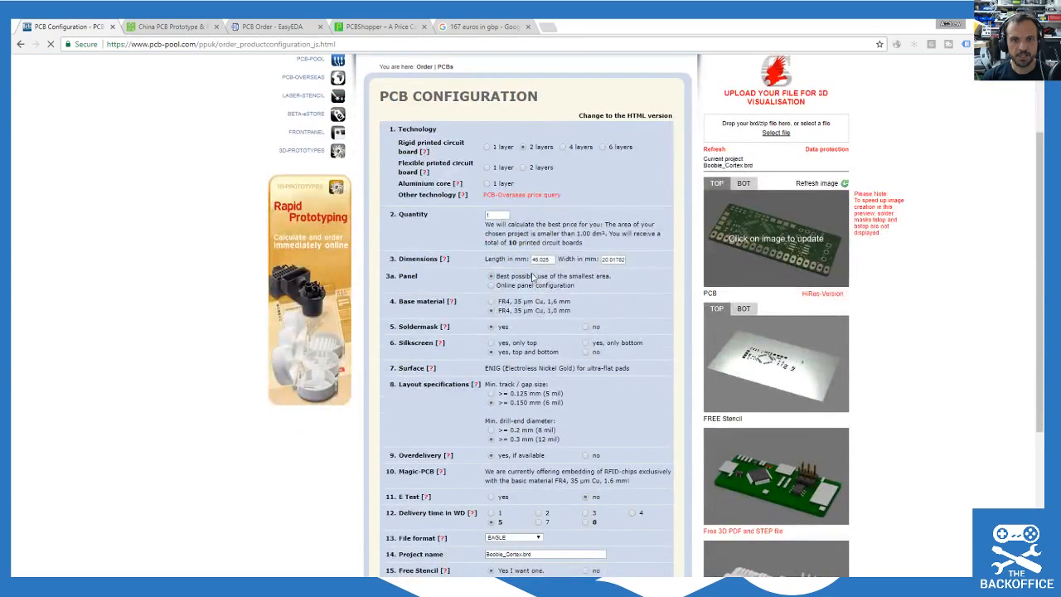
left_click(170, 26)
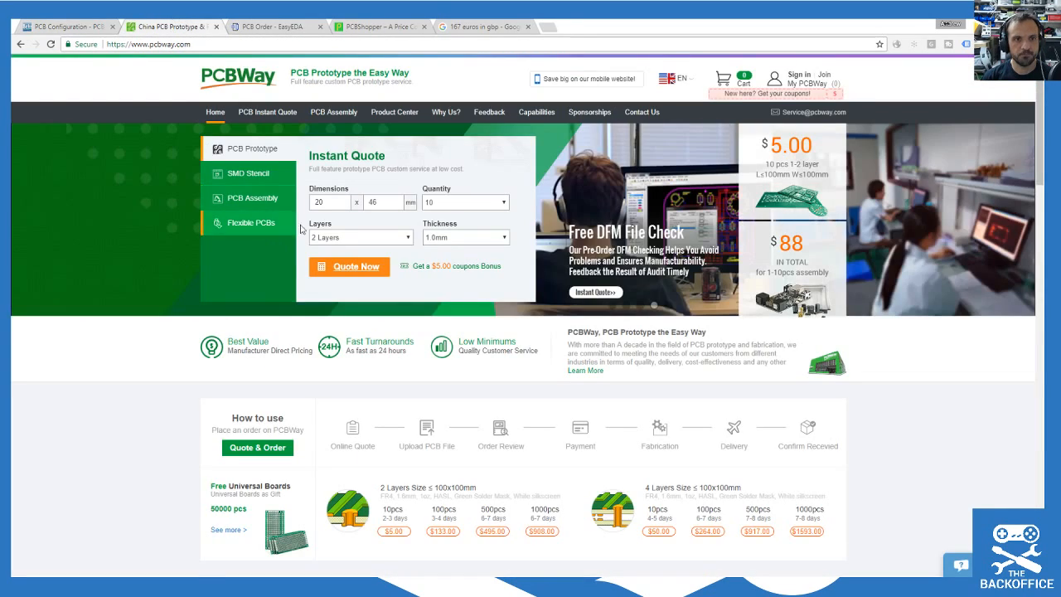
Step: Set the PCB dimensions to 46 mm width and 20 mm length in the EasyEDA order
left_click(272, 27)
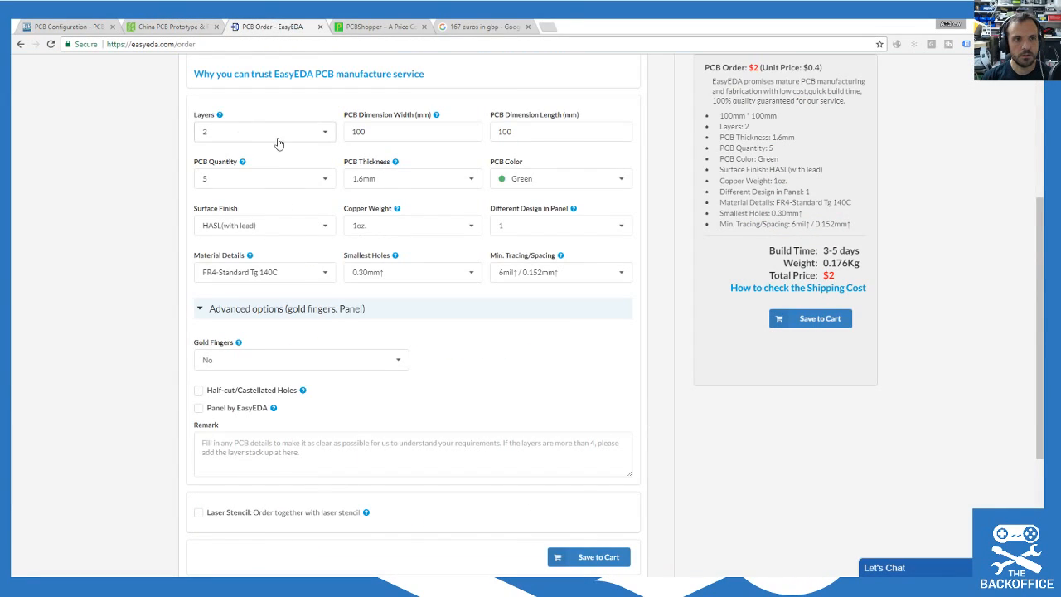
double_click(393, 132)
type("45")
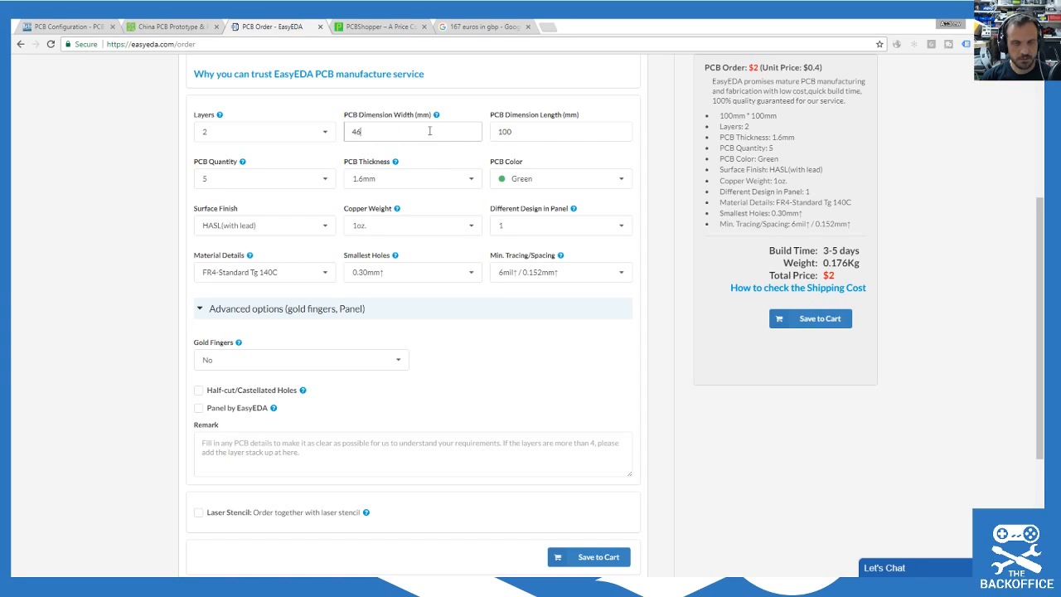
double_click(522, 132)
type("20")
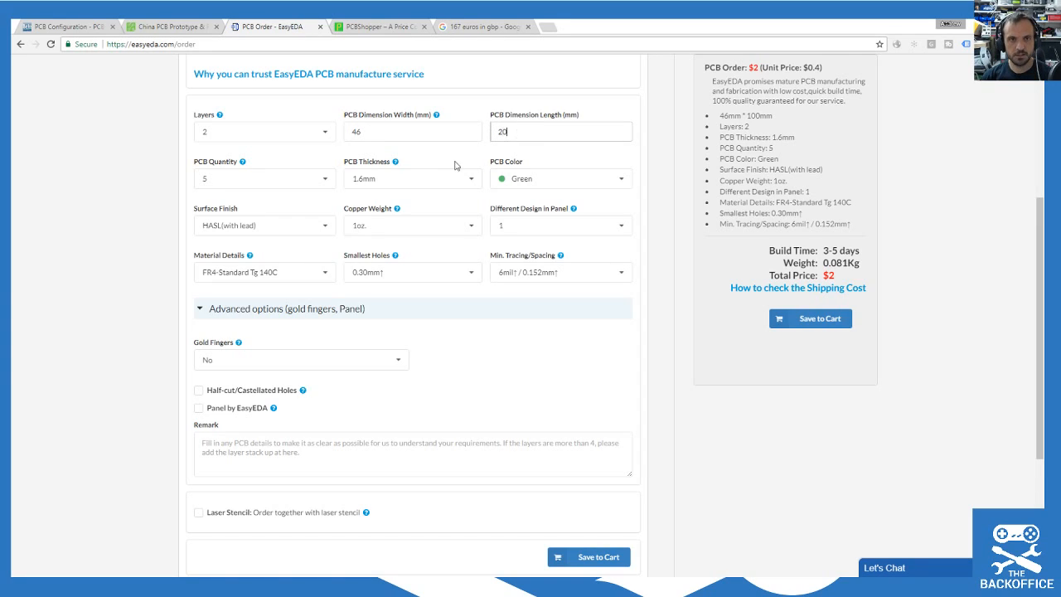
Step: Check the EasyEDA layer, quantity and panel design choices, keeping 2 layers, 5 boards and 1 design
left_click(259, 135)
left_click(49, 213)
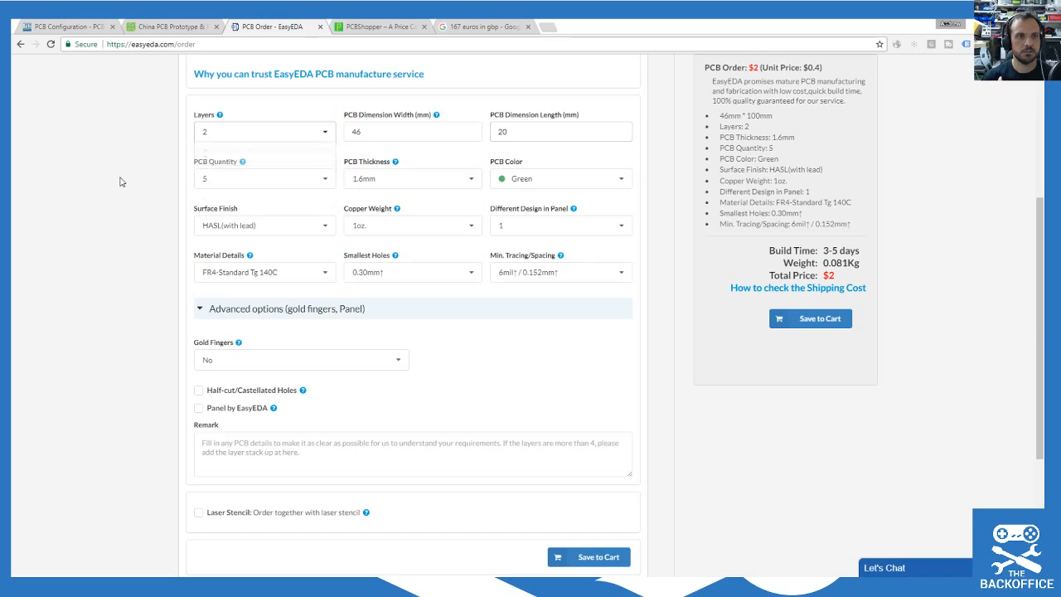
left_click(235, 181)
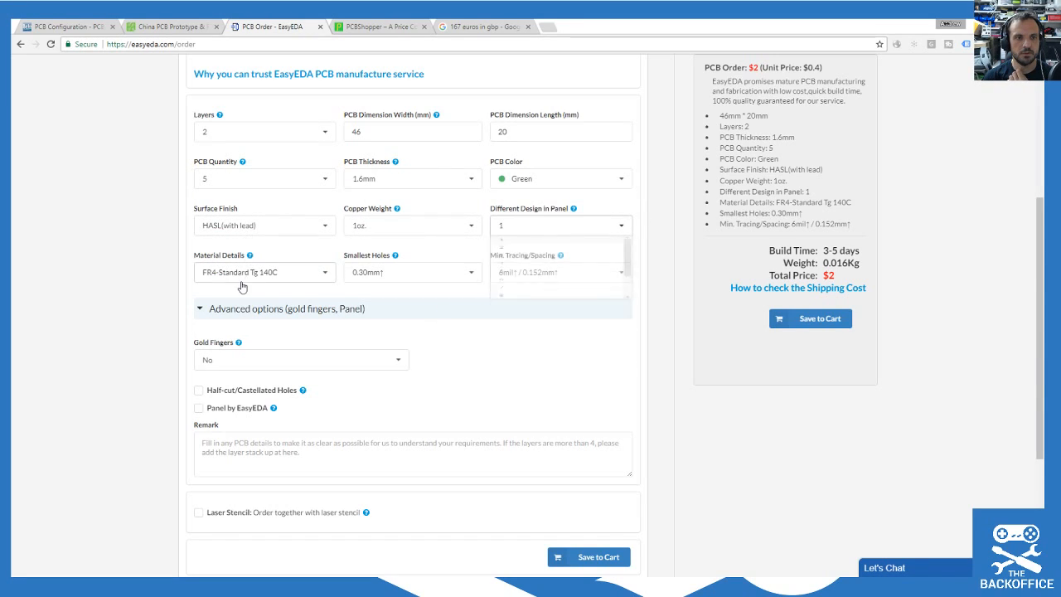
mouse_move(535, 278)
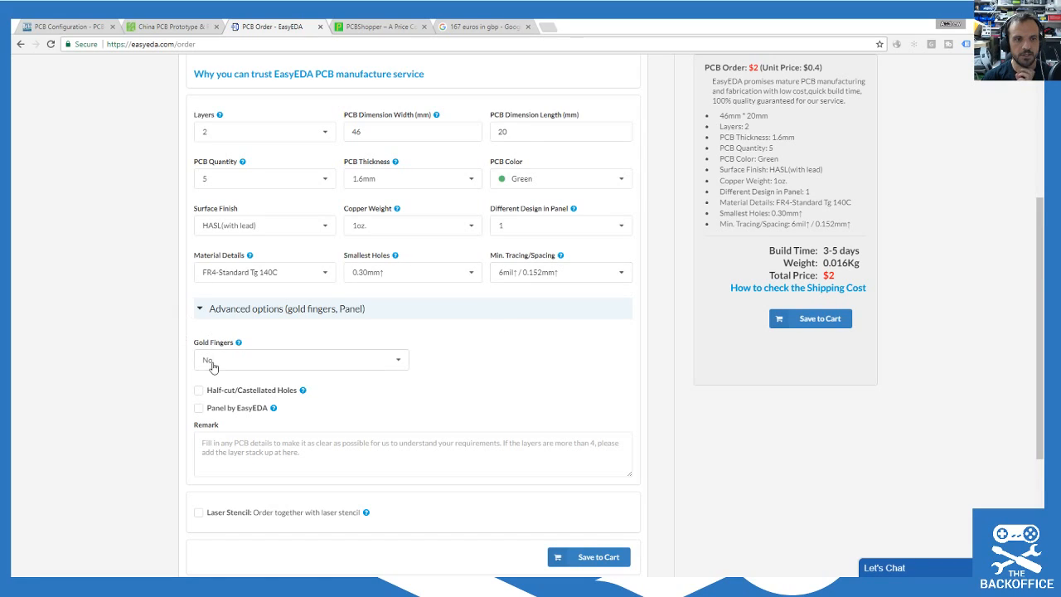
Step: Collapse the advanced gold fingers and panel options, and review the EasyEDA order specs, build time and total price
left_click(203, 310)
left_click(203, 310)
left_click(203, 310)
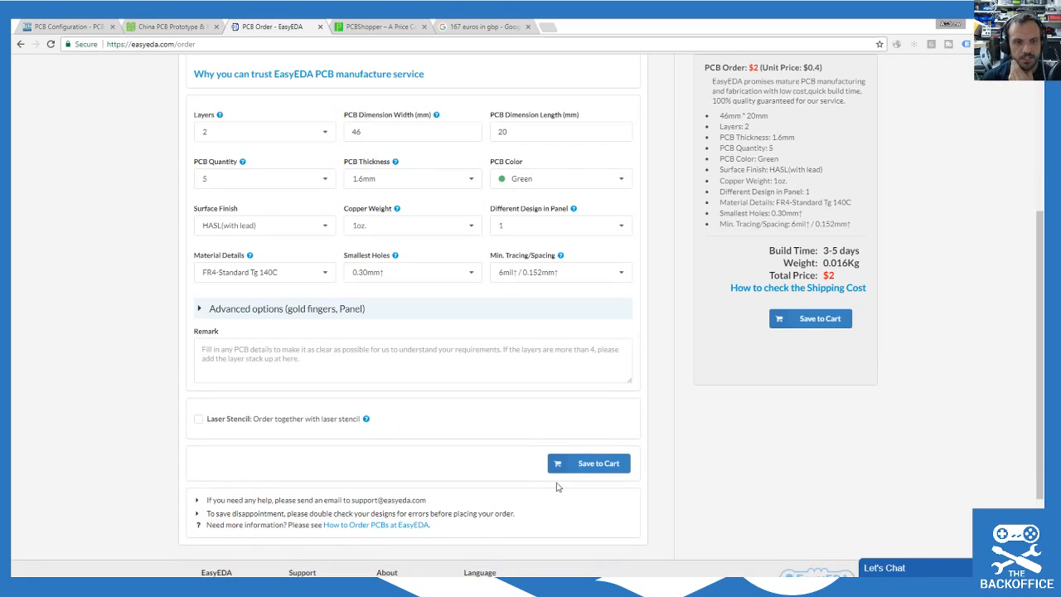
scroll(613, 488, "up", 3)
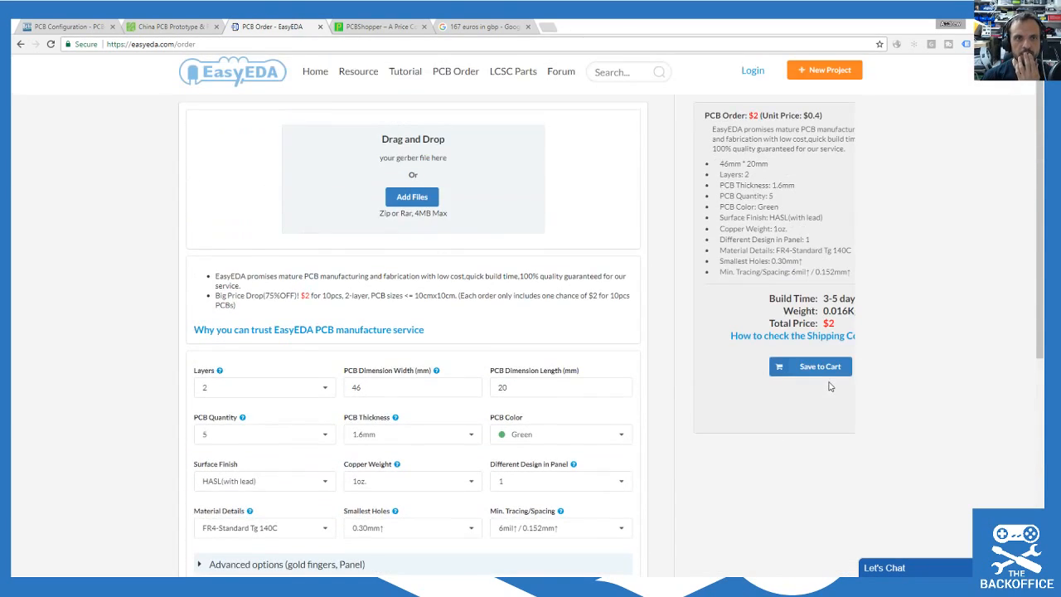
scroll(830, 386, "down", 3)
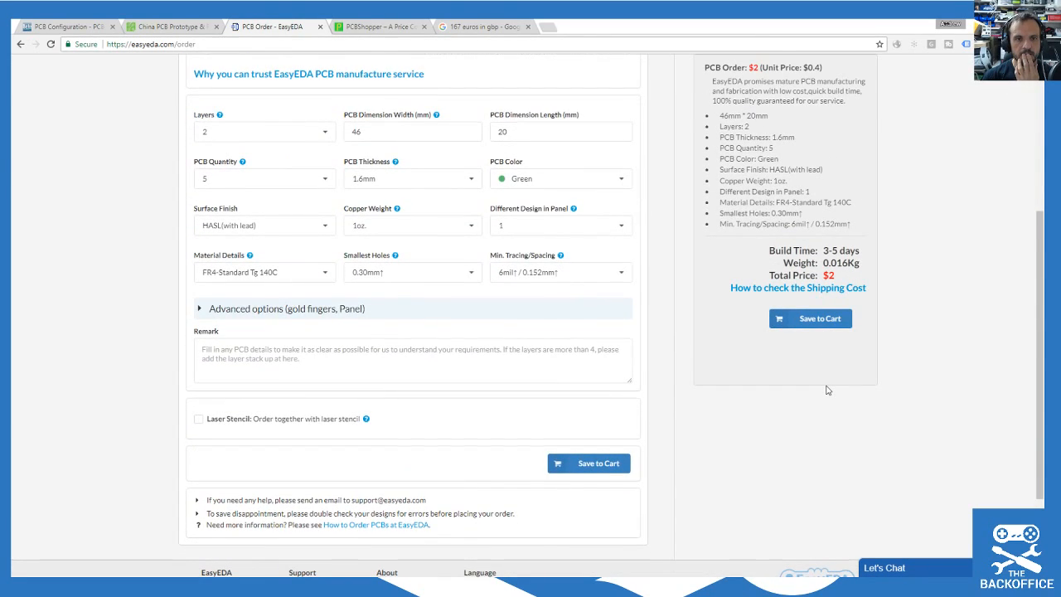
scroll(826, 389, "up", 3)
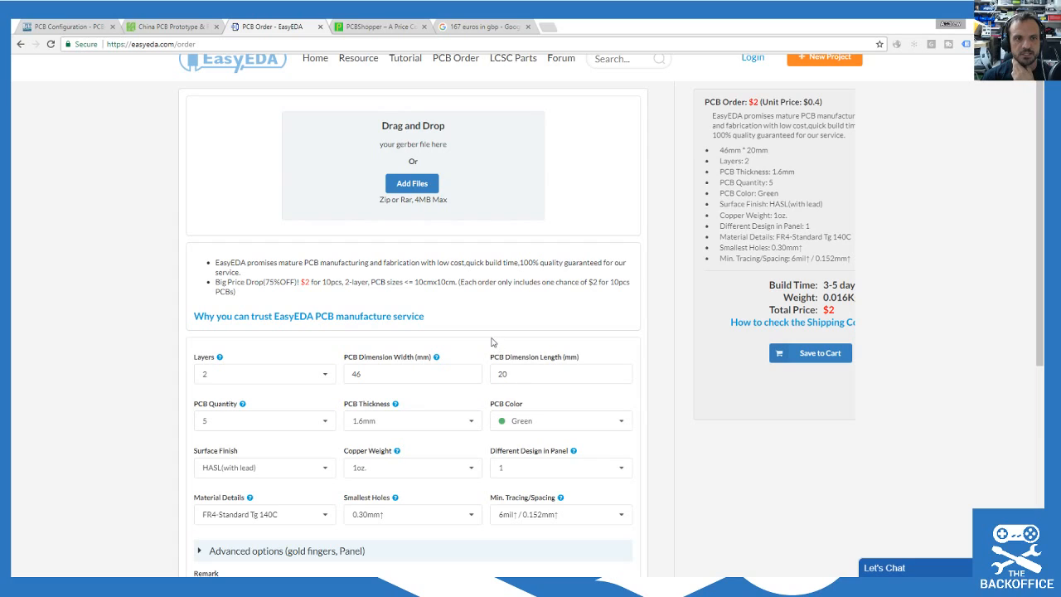
Step: Check the minimum tracing/spacing and surface finish choices of the EasyEDA order, keeping 6mil / 0.152mm and HASL(with lead)
scroll(492, 341, "down", 2)
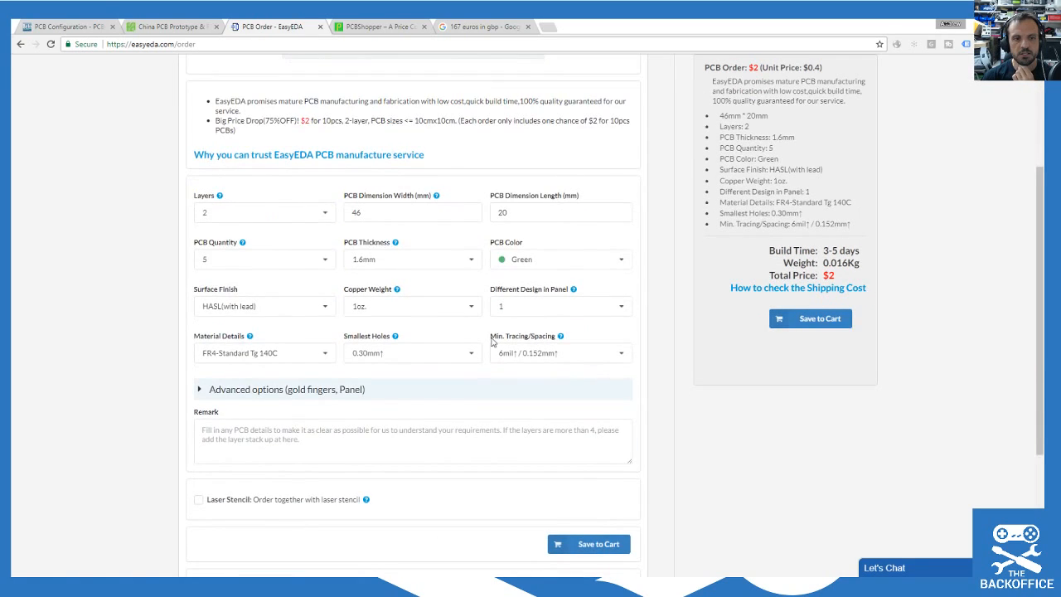
scroll(491, 341, "down", 1)
left_click(492, 341)
scroll(493, 343, "down", 1)
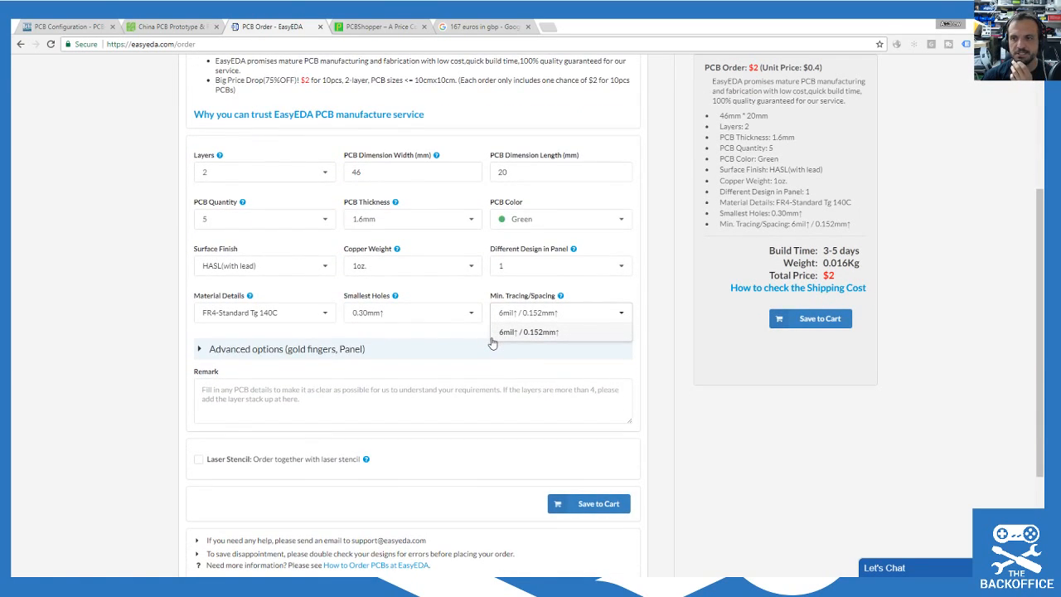
scroll(492, 341, "down", 2)
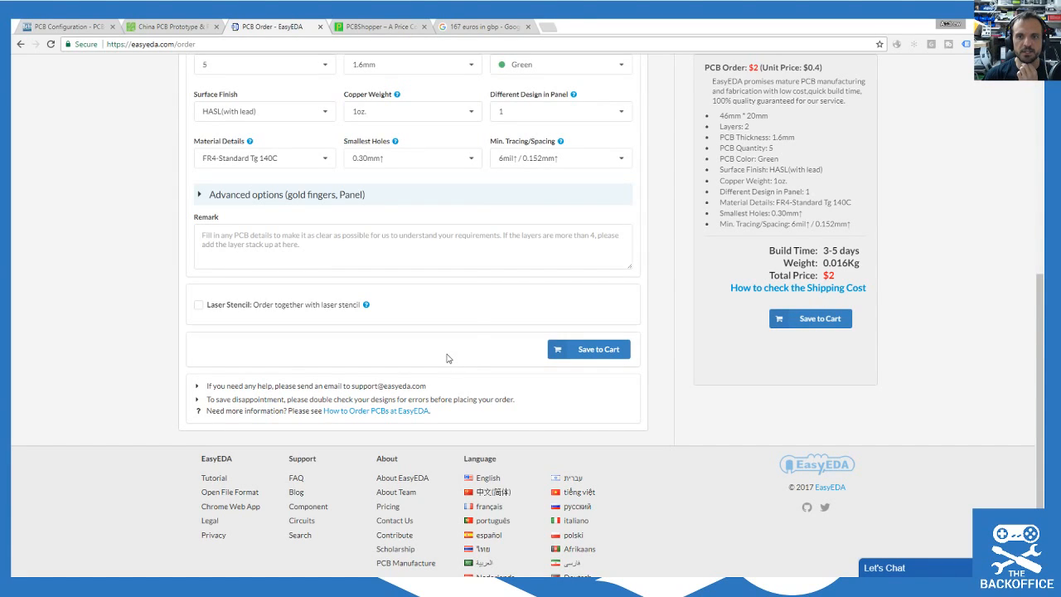
scroll(767, 355, "up", 1)
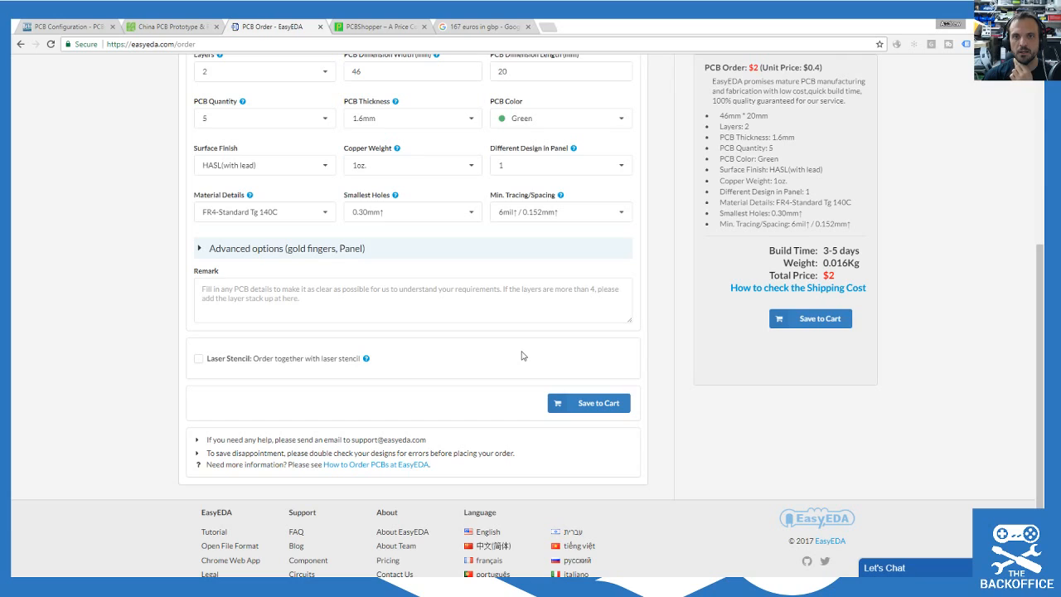
scroll(521, 355, "up", 3)
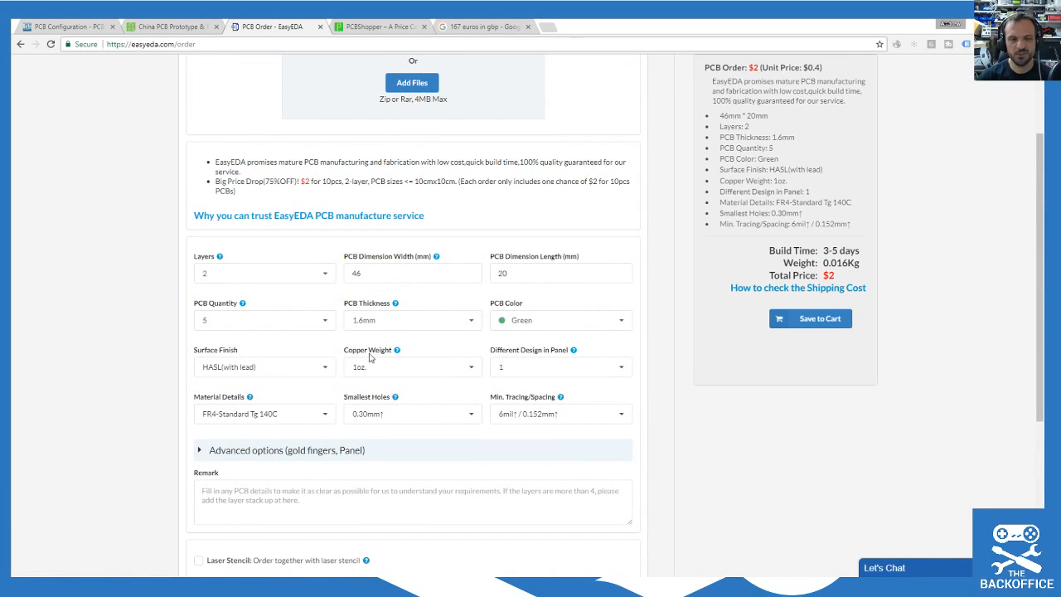
left_click(326, 366)
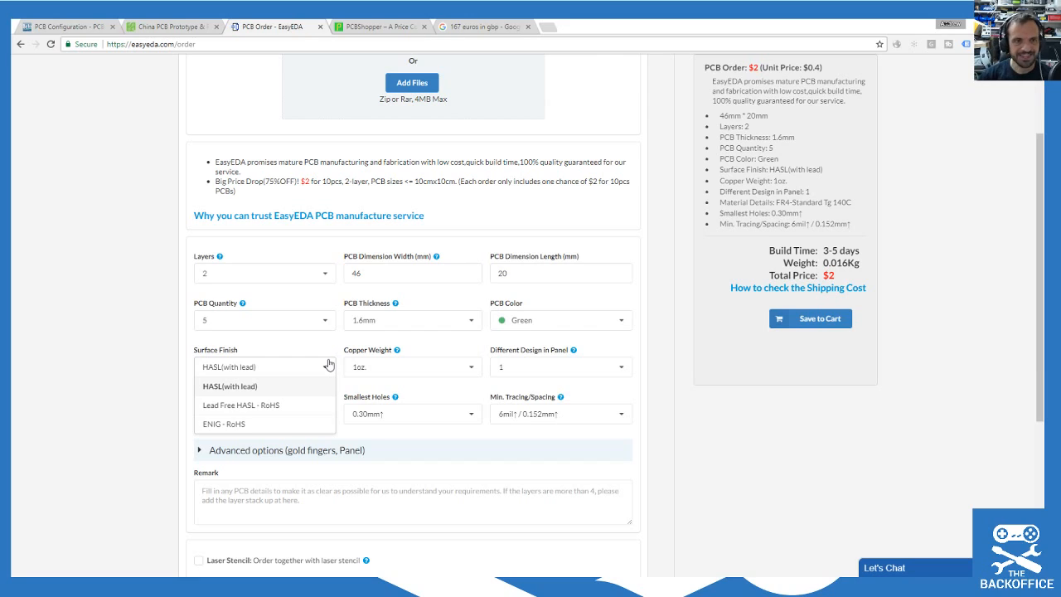
left_click(328, 347)
scroll(133, 345, "up", 1)
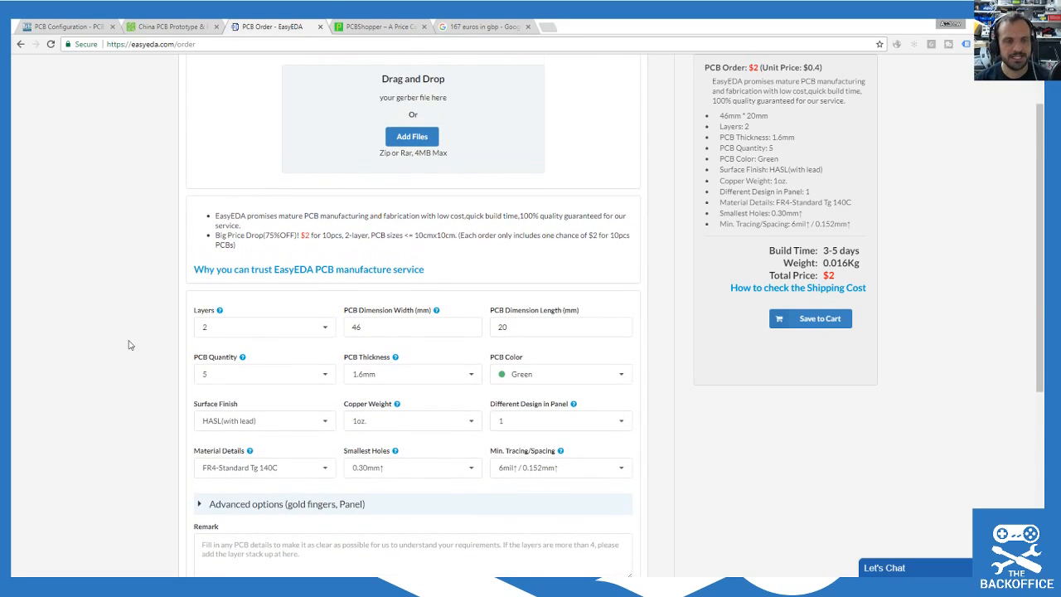
scroll(142, 330, "up", 1)
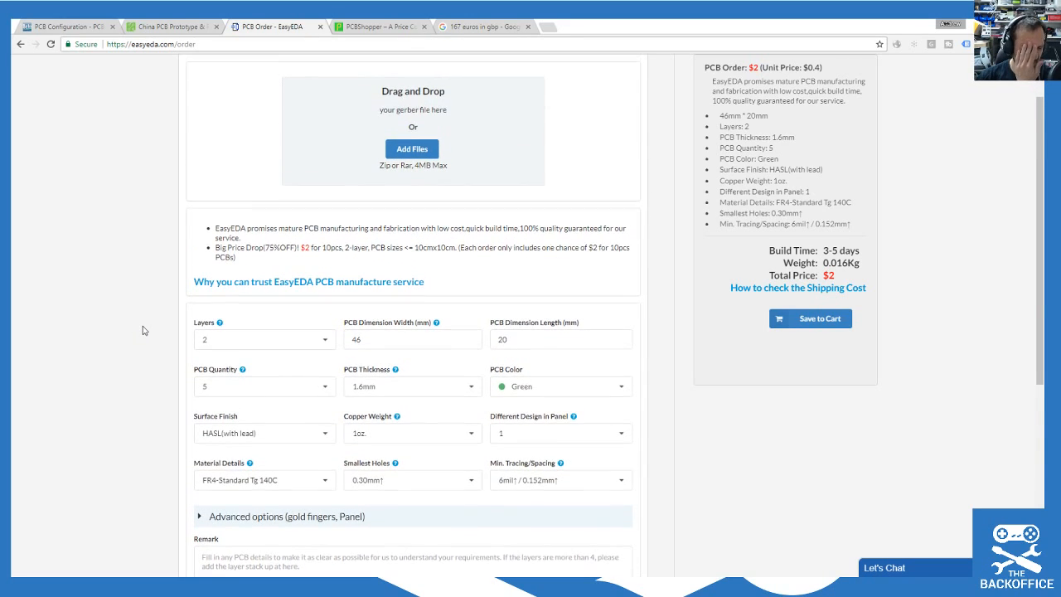
scroll(174, 253, "up", 1)
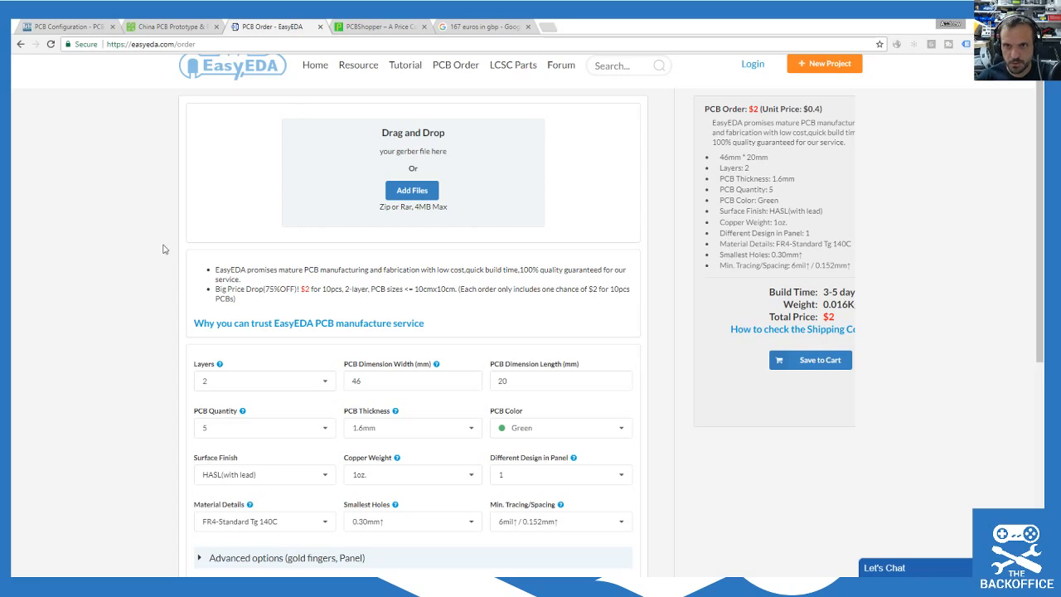
Step: Set the PCB quantity to 10 and check the resulting unit price of the order
scroll(191, 257, "down", 2)
left_click(249, 279)
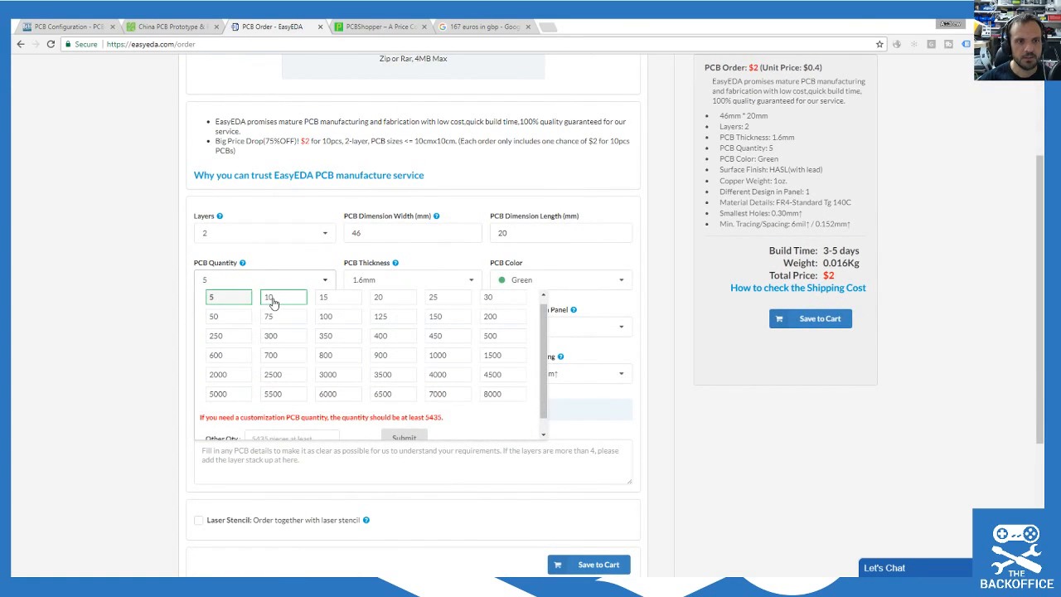
left_click(273, 303)
scroll(614, 392, "up", 2)
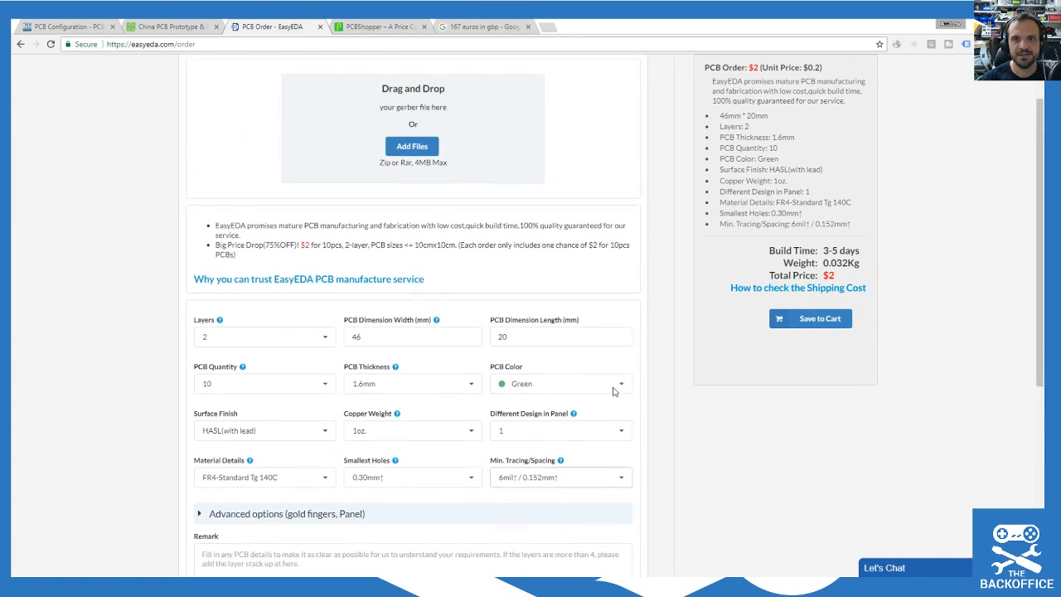
scroll(614, 391, "up", 1)
left_click_drag(804, 128, 825, 130)
left_click(818, 130)
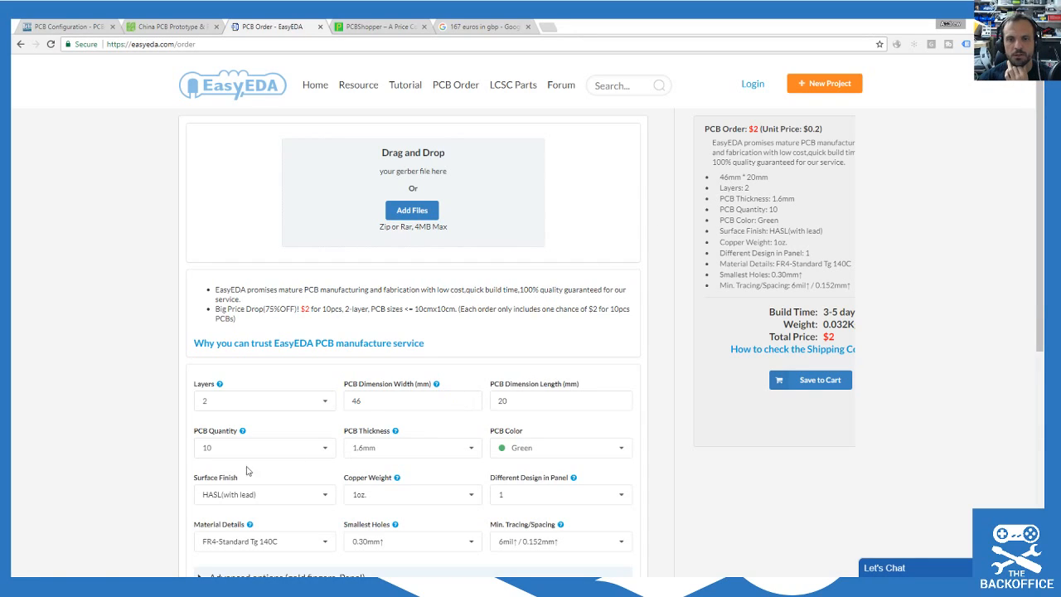
Step: Try PCB quantities of 450 and 100 to compare the order prices
left_click(270, 452)
left_click(443, 512)
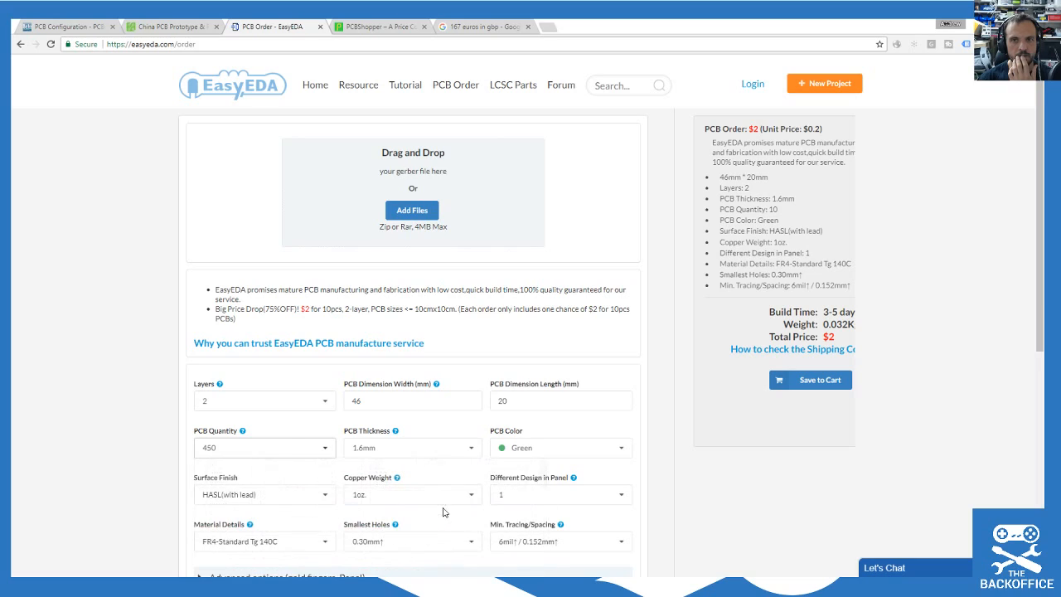
left_click(327, 450)
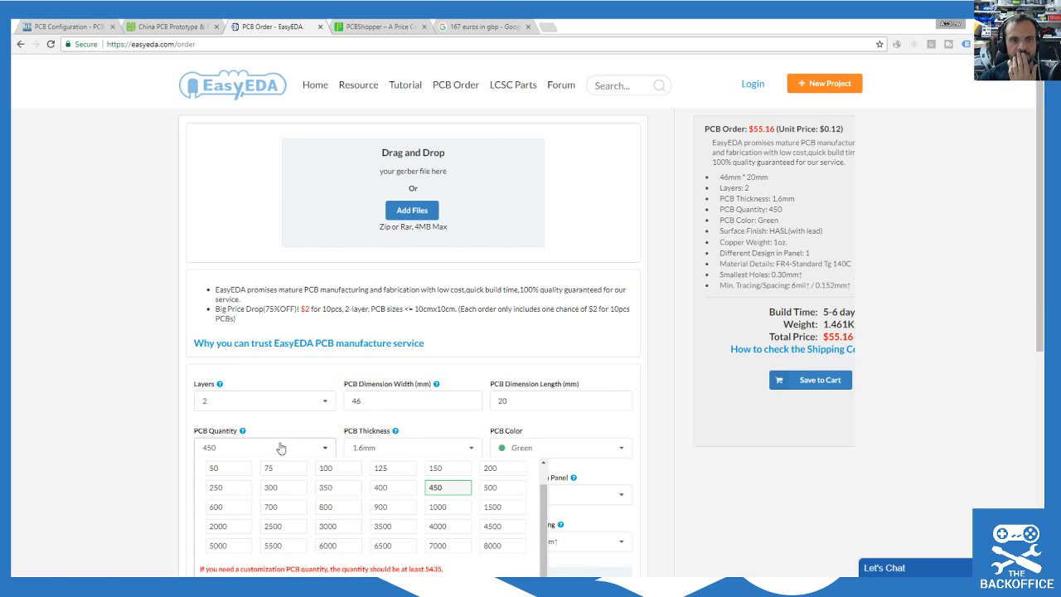
left_click(330, 469)
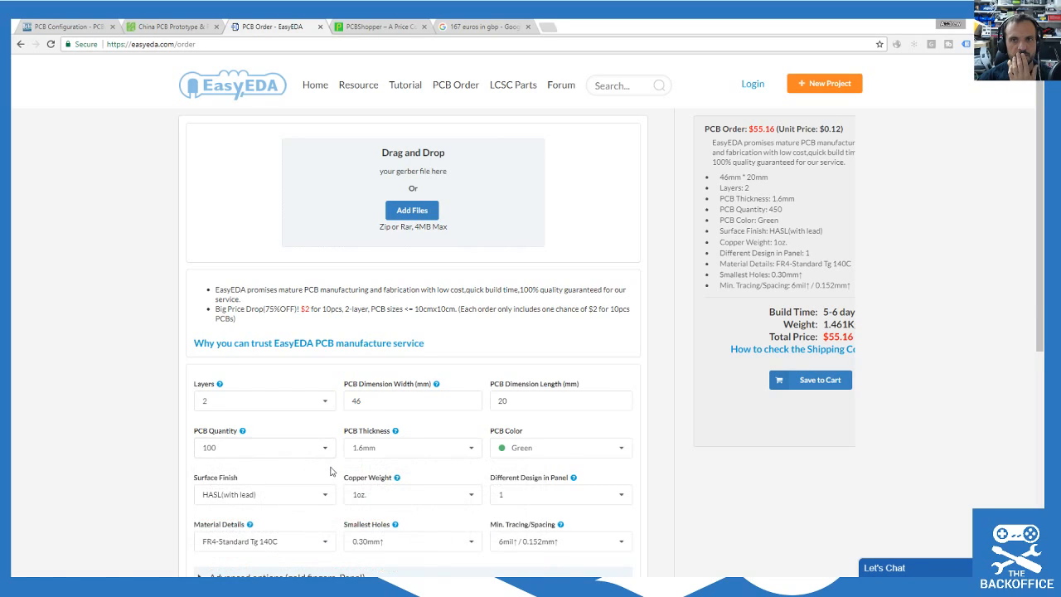
Step: Set the PCB quantity to 30
left_click(265, 450)
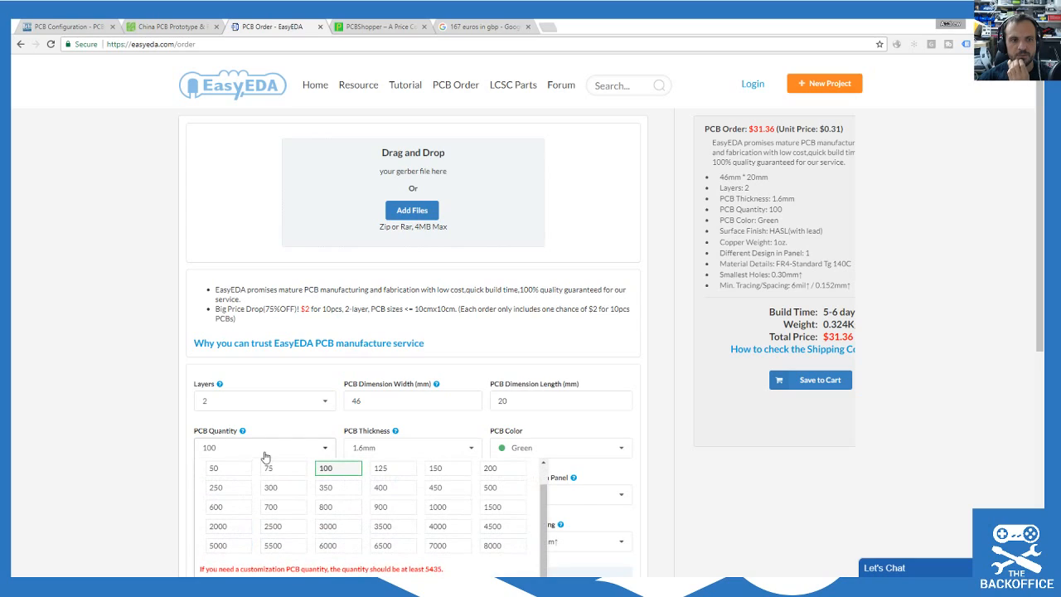
scroll(365, 489, "up", 1)
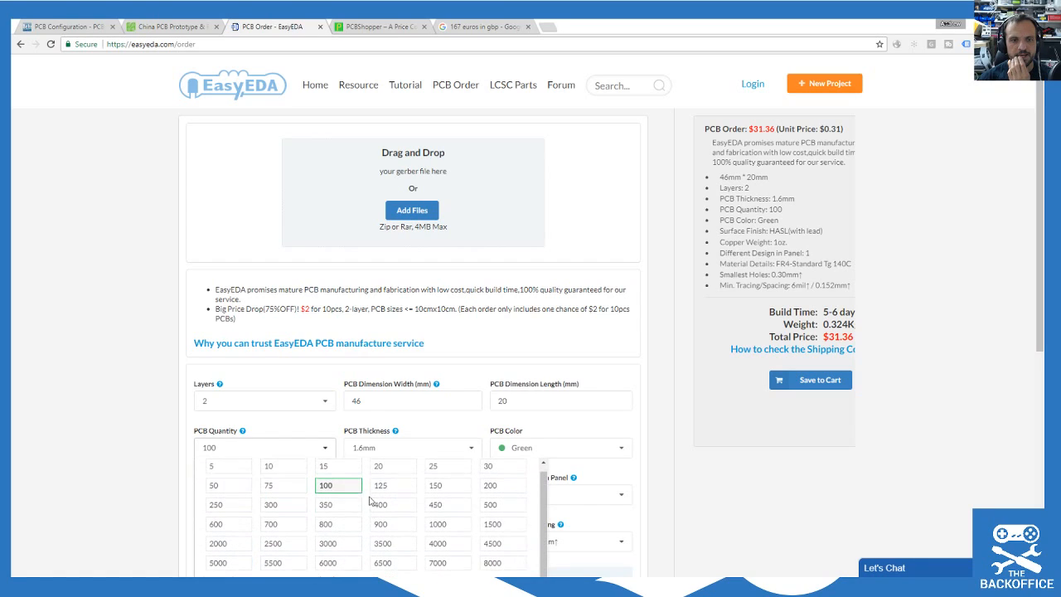
left_click(494, 469)
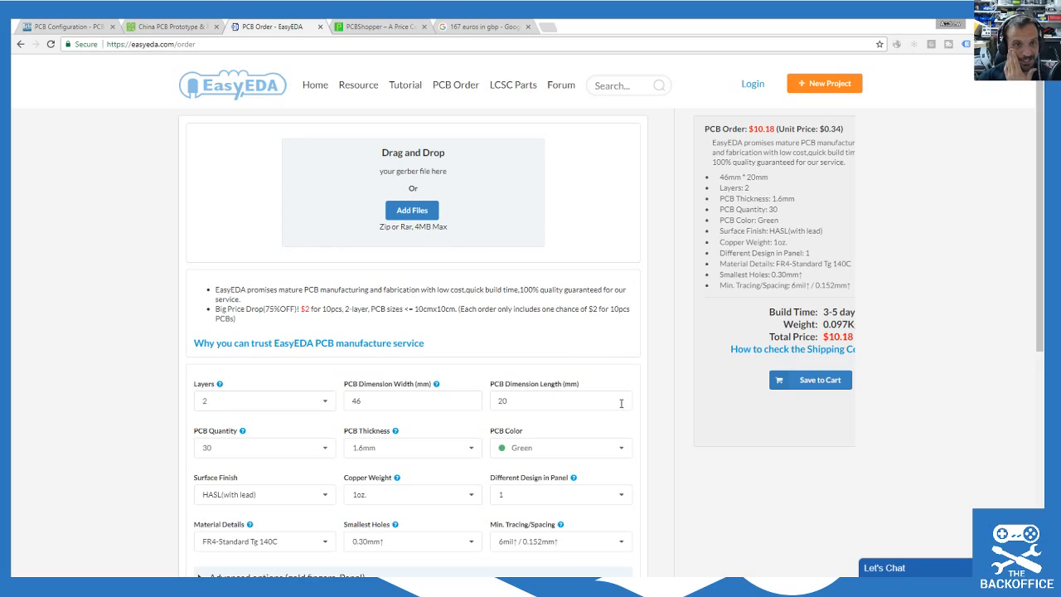
Step: Set the PCB color to Blue and the PCB thickness to 1.0mm
scroll(621, 404, "down", 2)
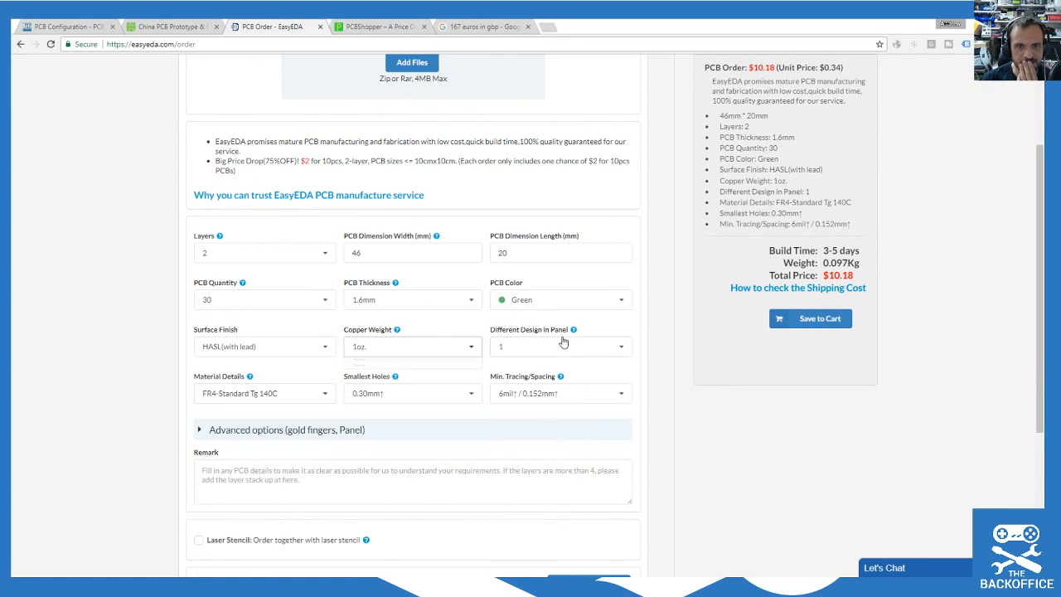
left_click(548, 303)
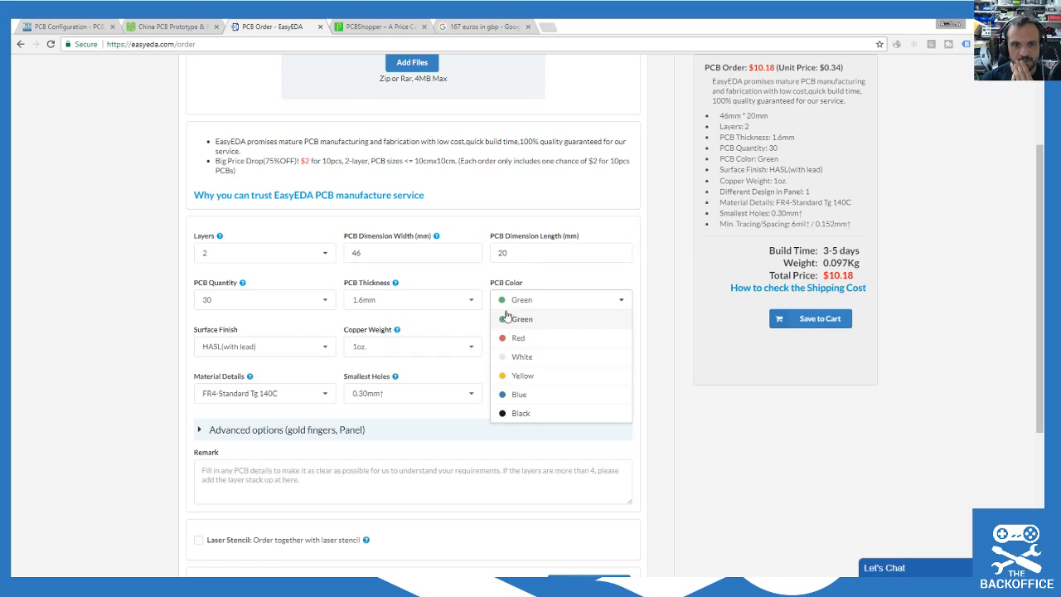
left_click(509, 395)
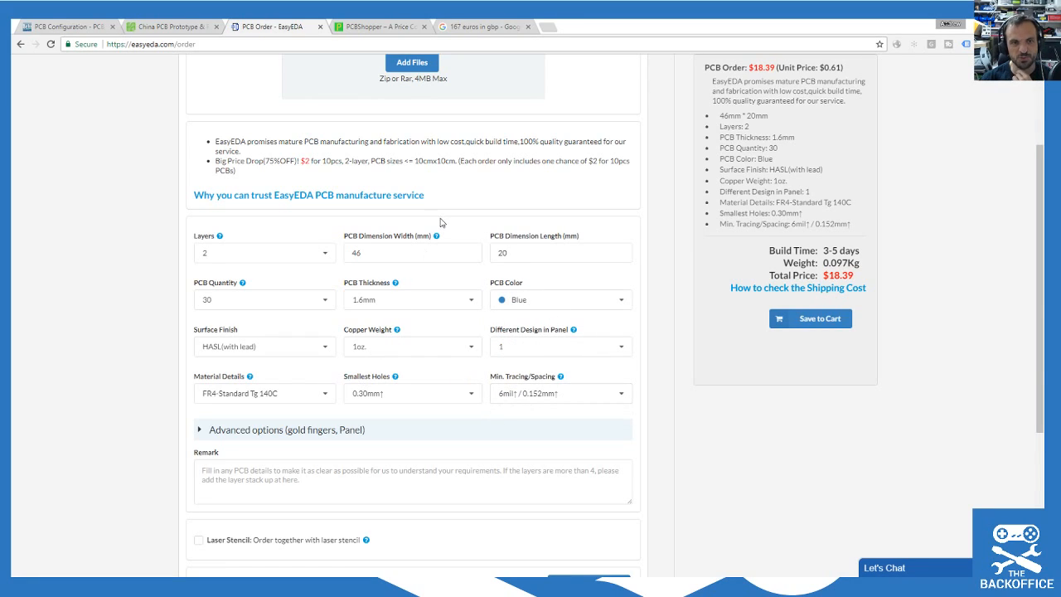
left_click(471, 347)
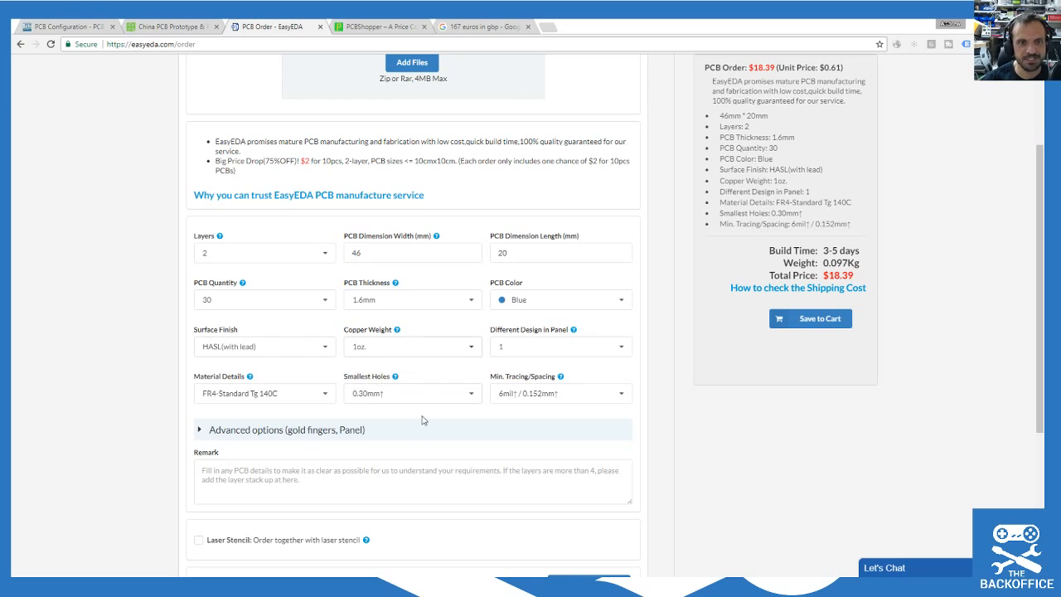
left_click(402, 303)
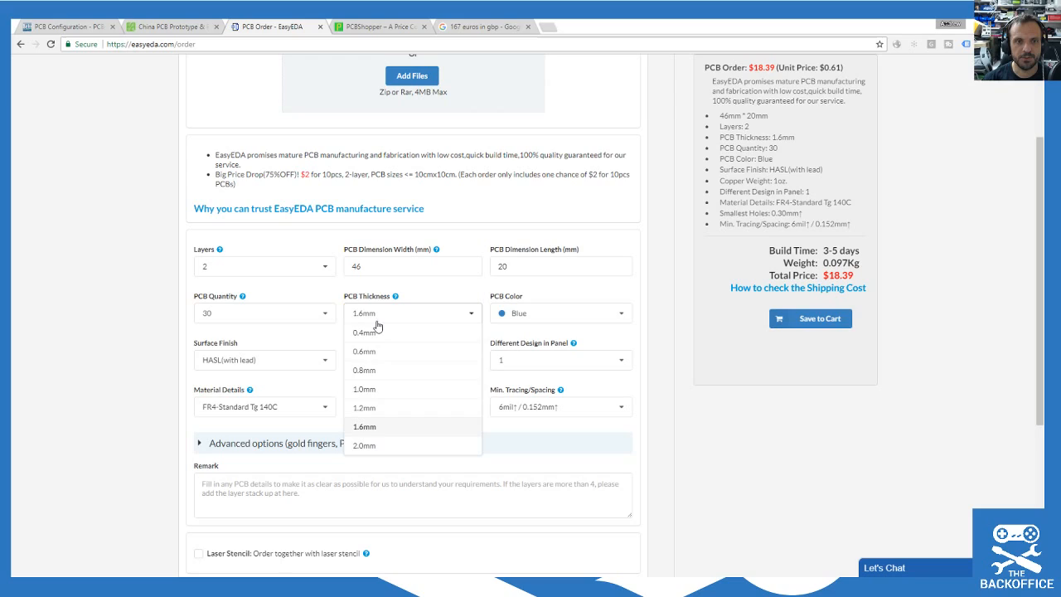
left_click(369, 389)
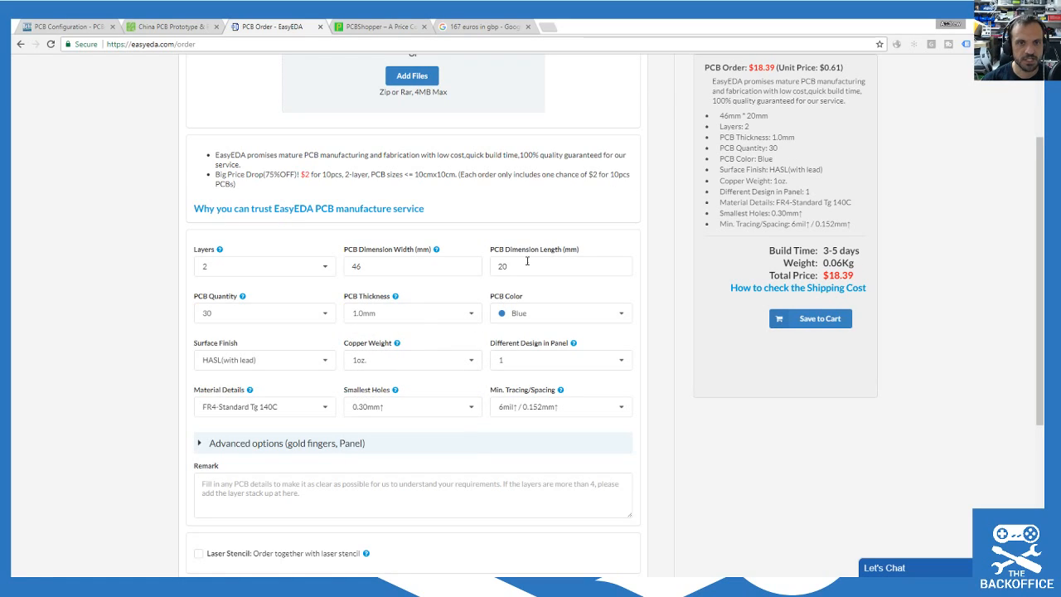
Step: Check the surface finish, material and smallest hole choices, keeping HASL(with lead), FR4-Standard Tg 140C and 0.30mm
left_click(222, 360)
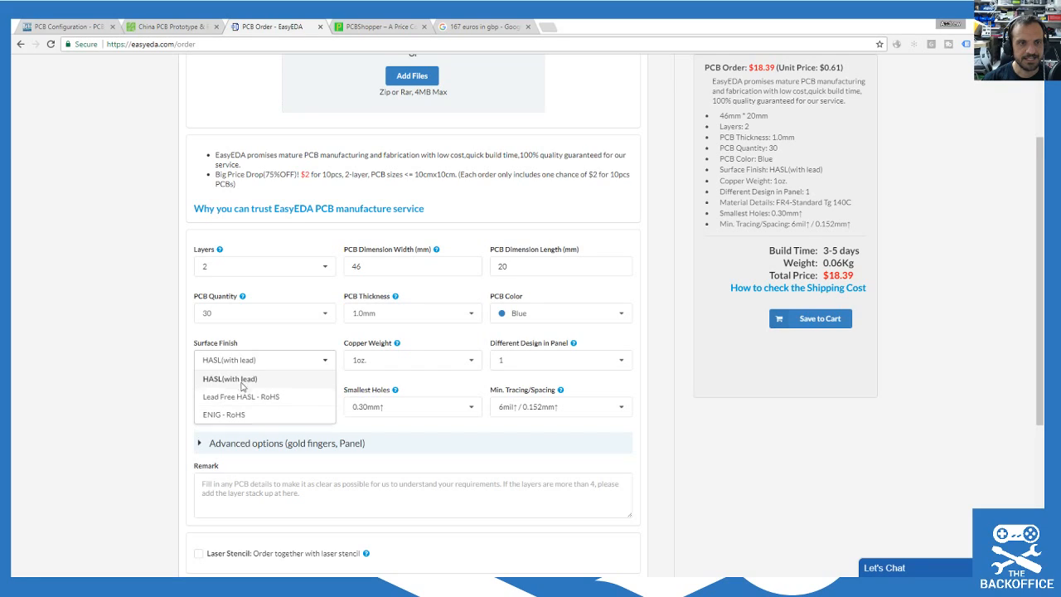
left_click(217, 379)
left_click(281, 415)
left_click(403, 415)
Step: Expand the advanced options, try gold fingers without a chamfered border, and set Gold Fingers to Yes (45° chamfered border)
left_click(197, 444)
left_click(199, 443)
left_click(224, 498)
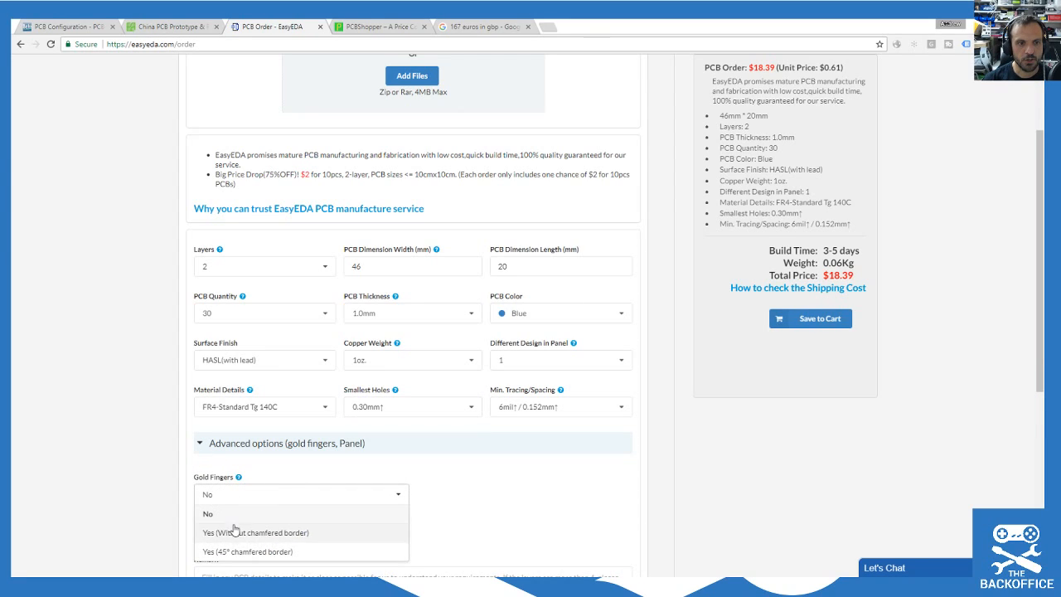
left_click(266, 533)
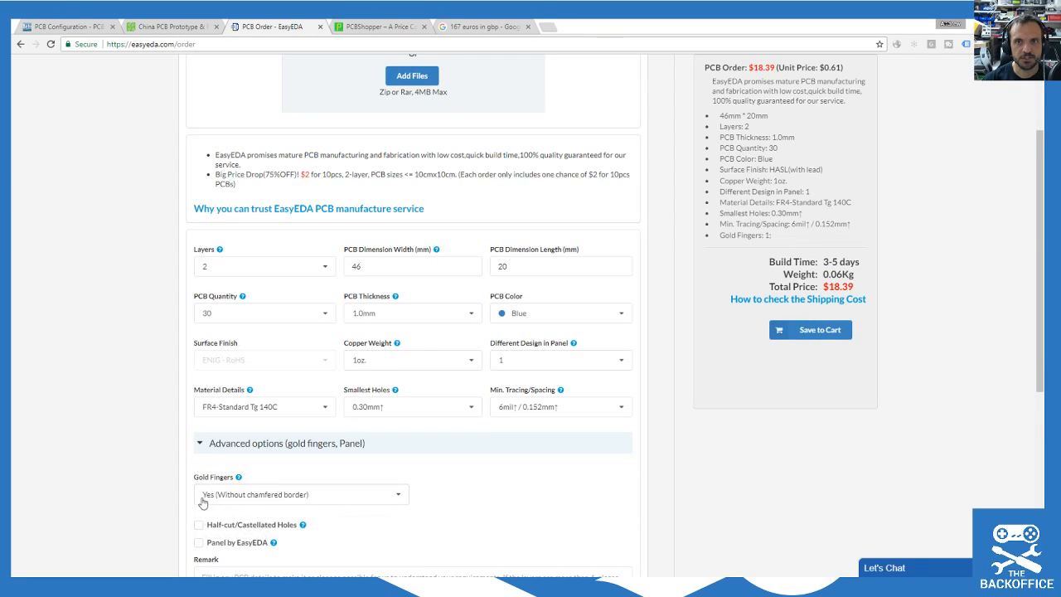
scroll(207, 489, "down", 1)
left_click(223, 468)
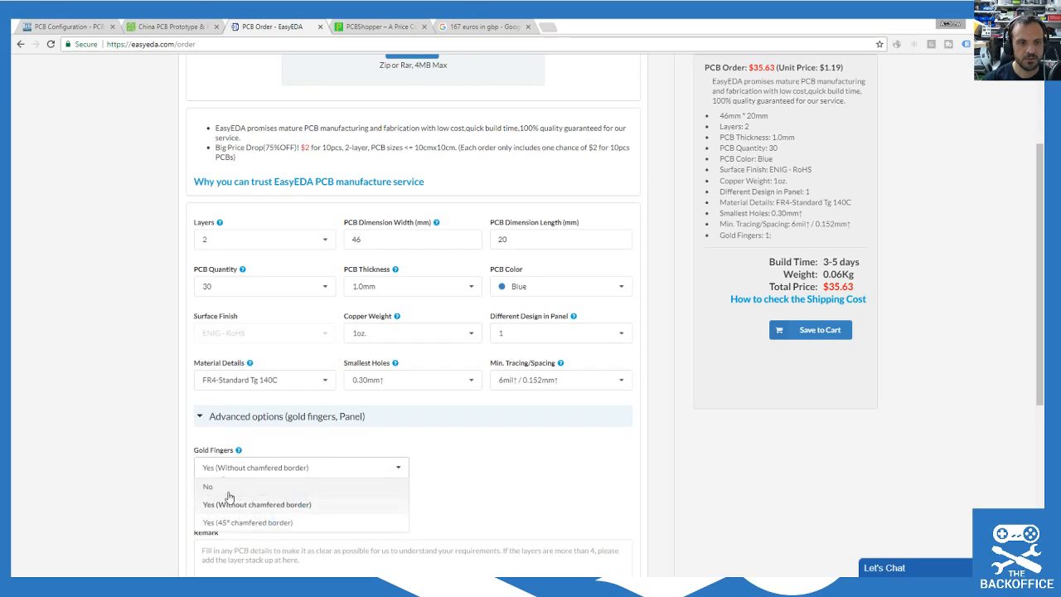
left_click(237, 523)
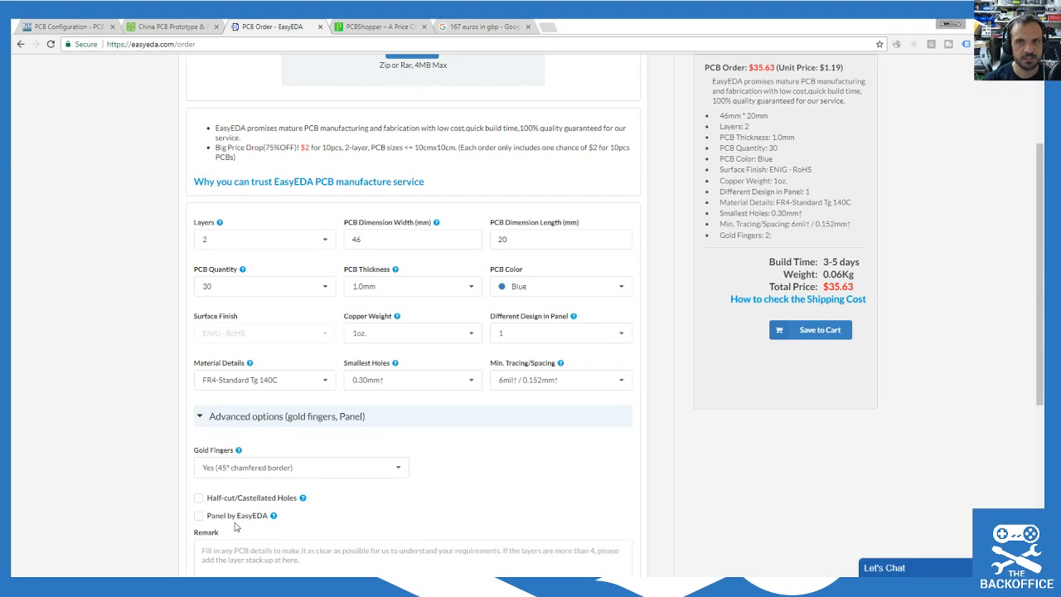
left_click(228, 471)
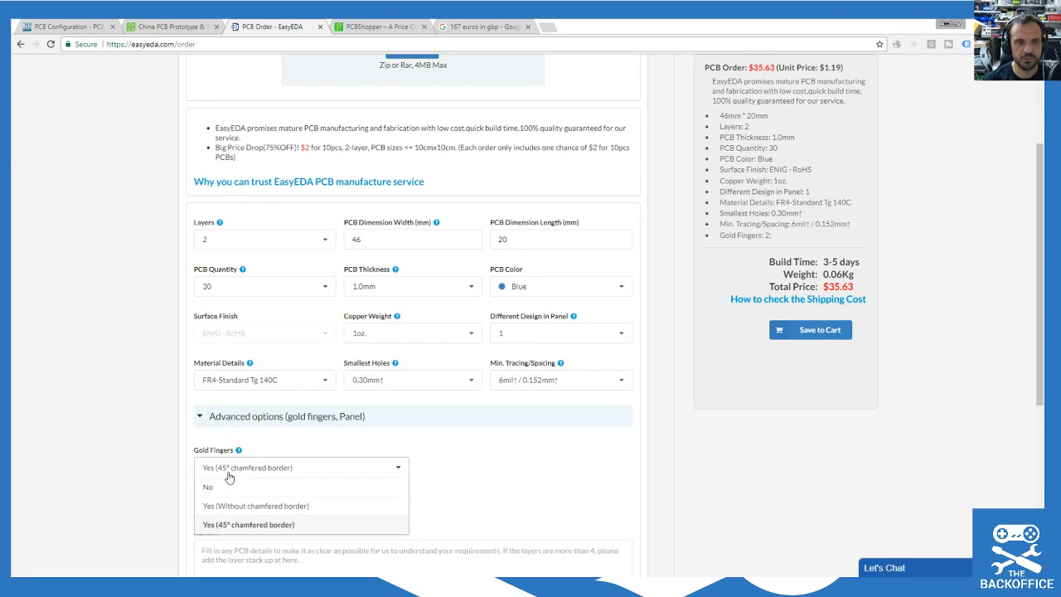
left_click(154, 488)
left_click(205, 470)
left_click(96, 321)
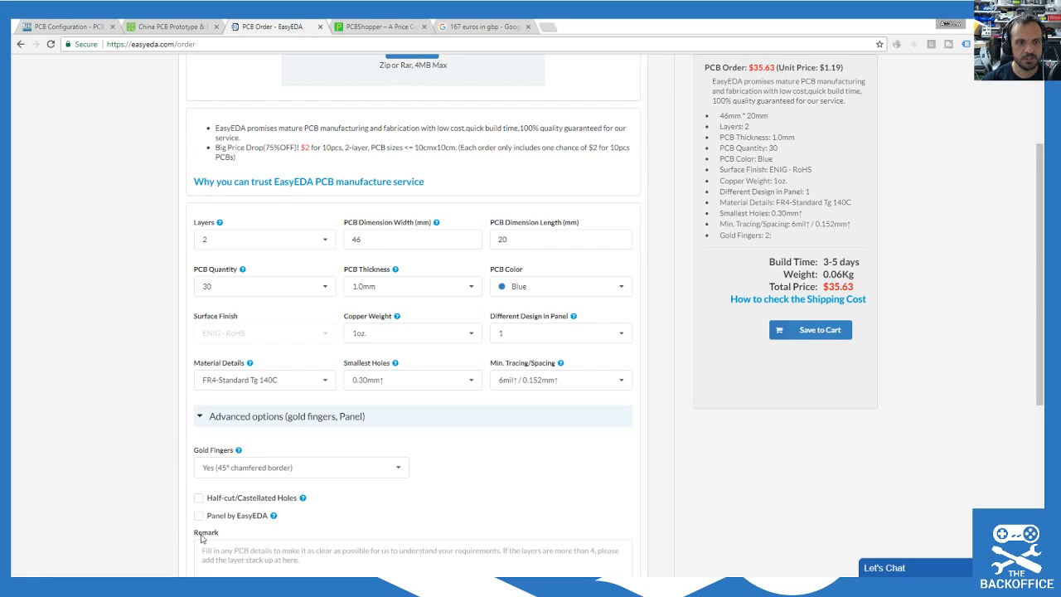
Step: Read the help on Half-cut/Castellated Holes and leave that option turned off in the order form
left_click(302, 499)
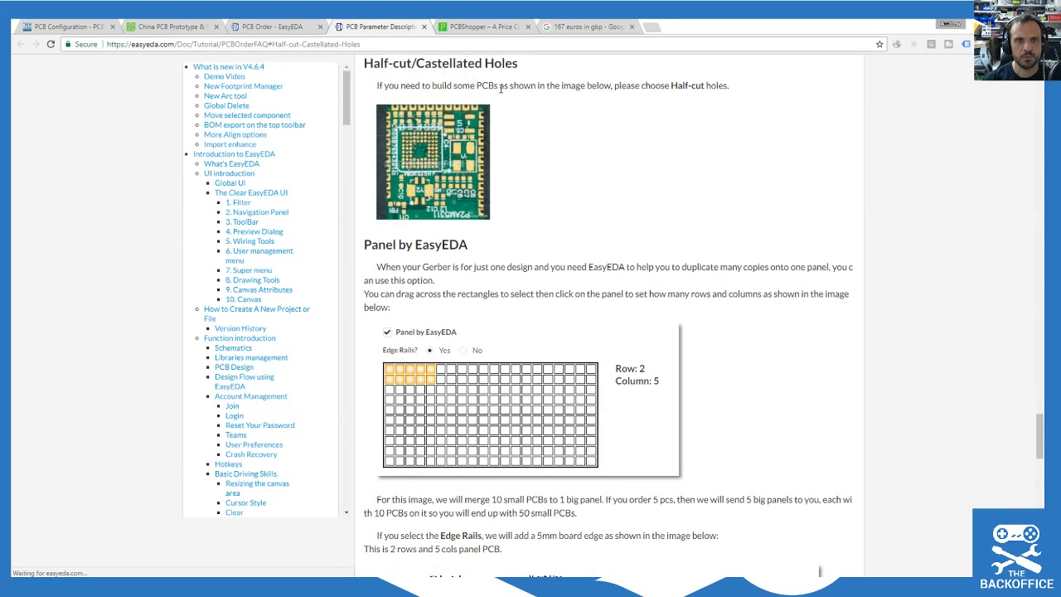
left_click(423, 26)
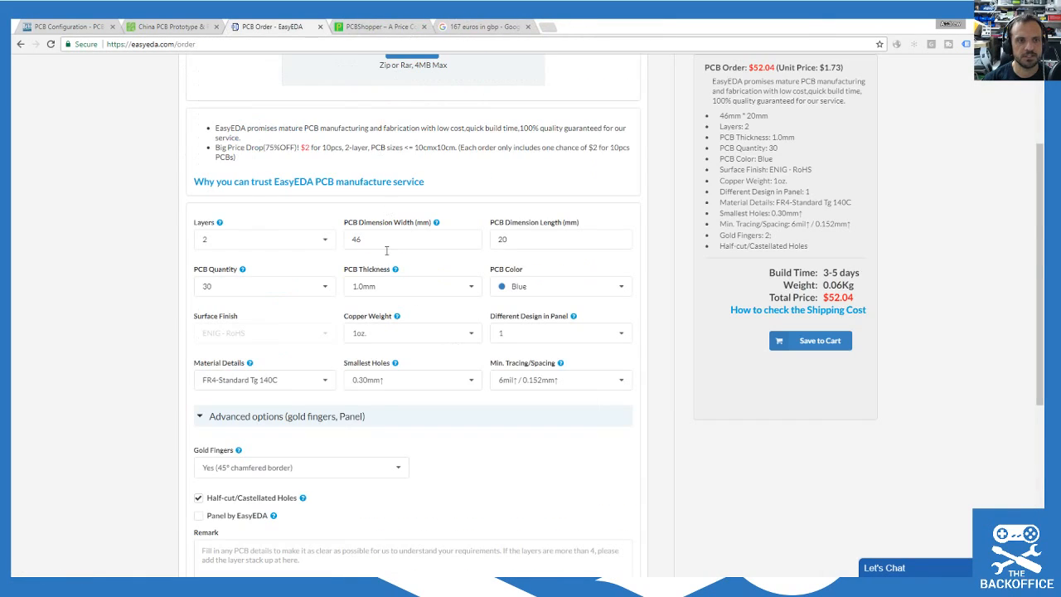
left_click(199, 498)
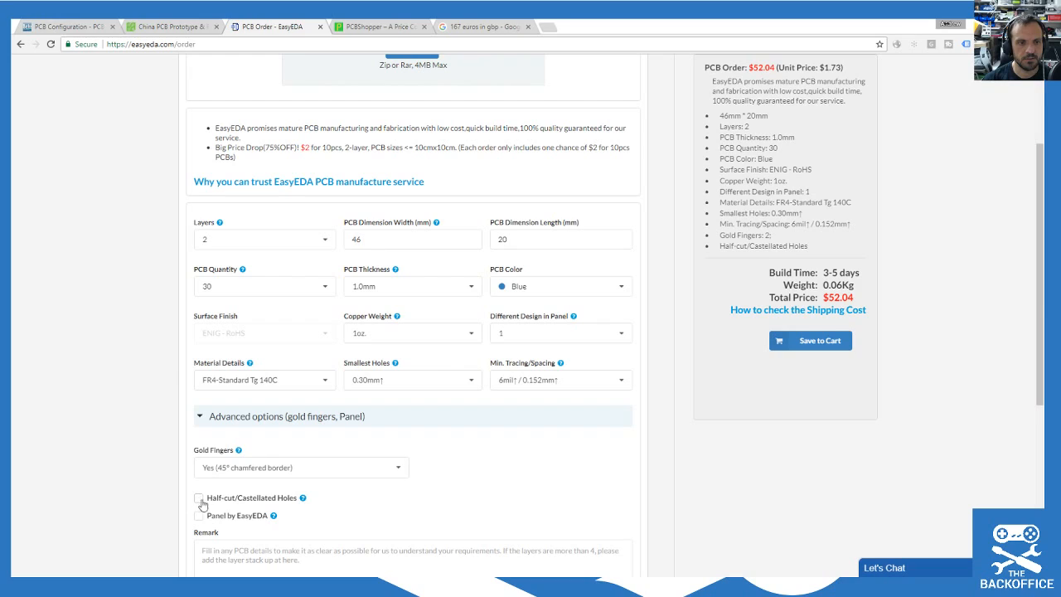
Step: Read the help on Panel by EasyEDA, try a panel of 5 rows and 6 columns, and turn the panel option off again
left_click(273, 516)
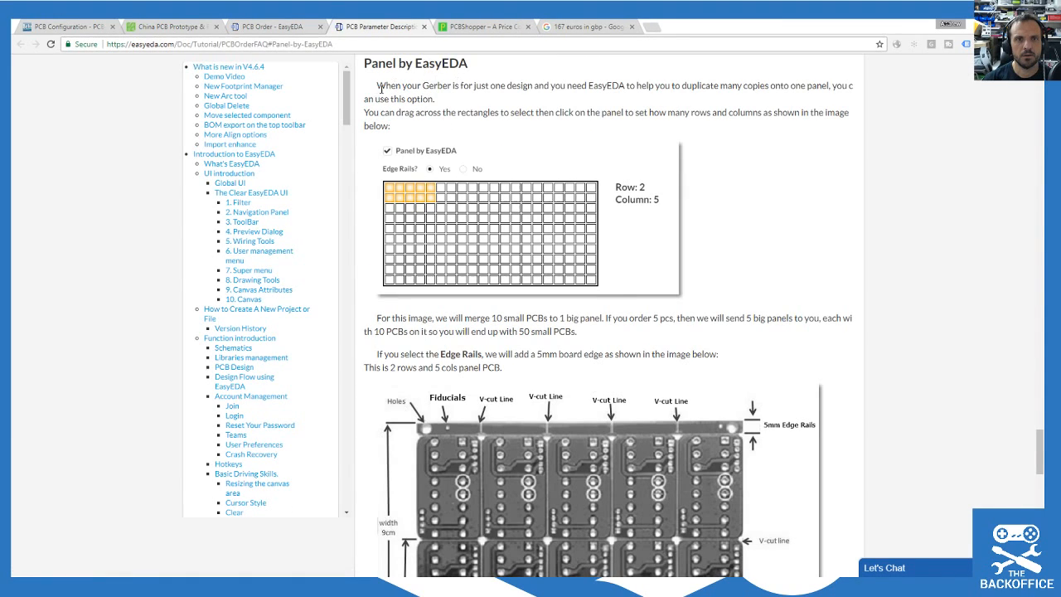
left_click_drag(377, 86, 847, 124)
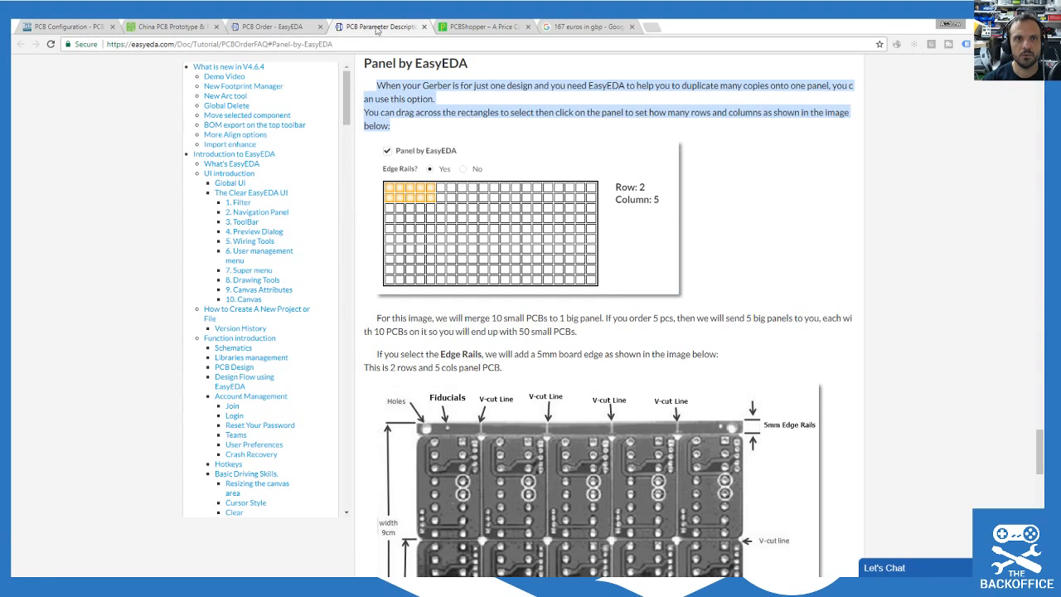
left_click(424, 27)
scroll(210, 540, "down", 2)
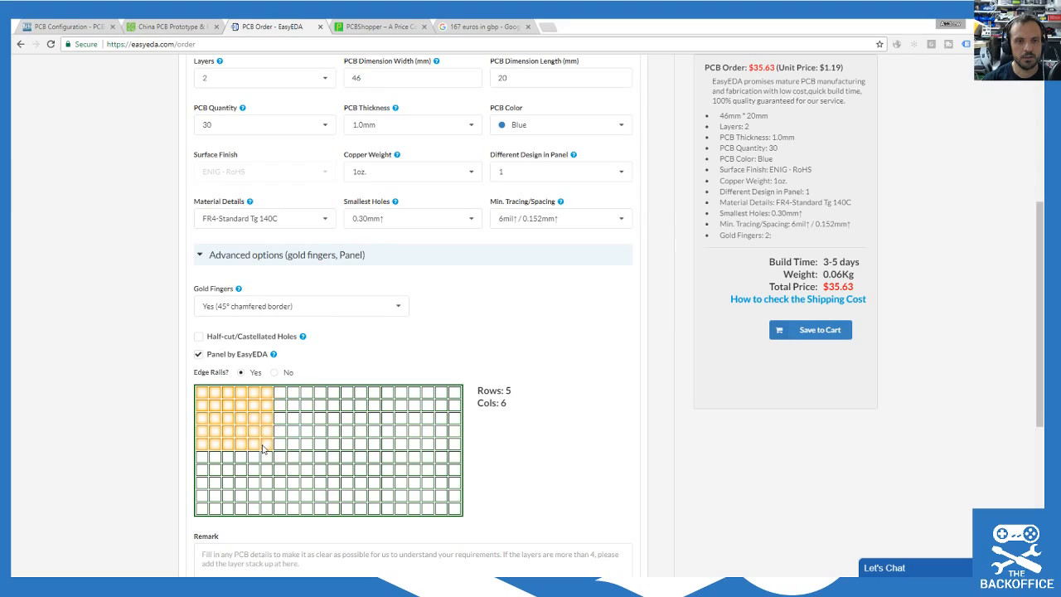
left_click(198, 354)
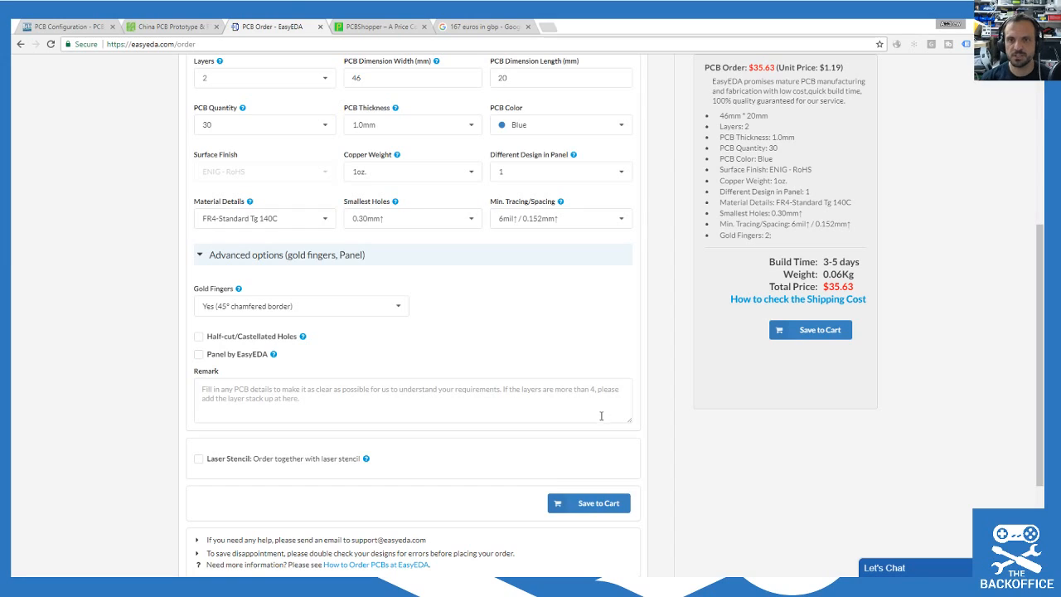
Step: Review the configured board options alongside the order summary and total price
scroll(943, 416, "up", 4)
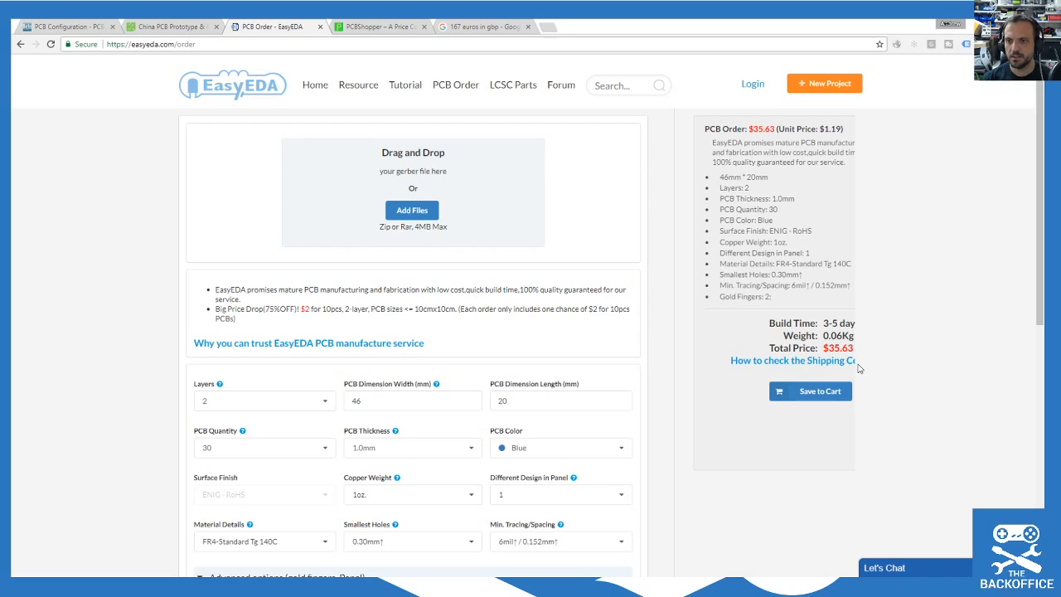
scroll(858, 367, "down", 1)
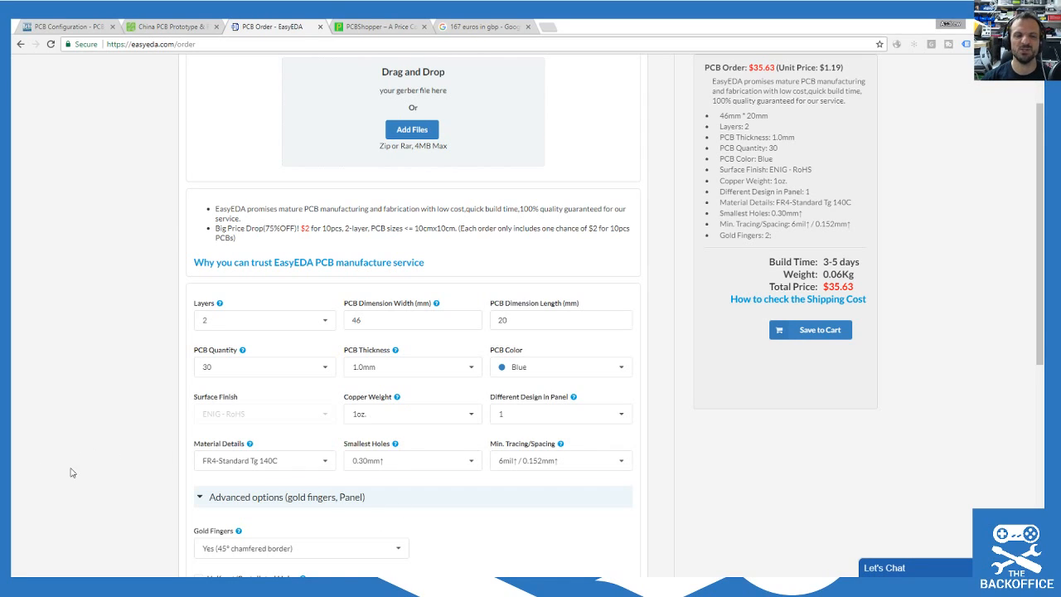
scroll(169, 440, "down", 3)
scroll(169, 441, "up", 1)
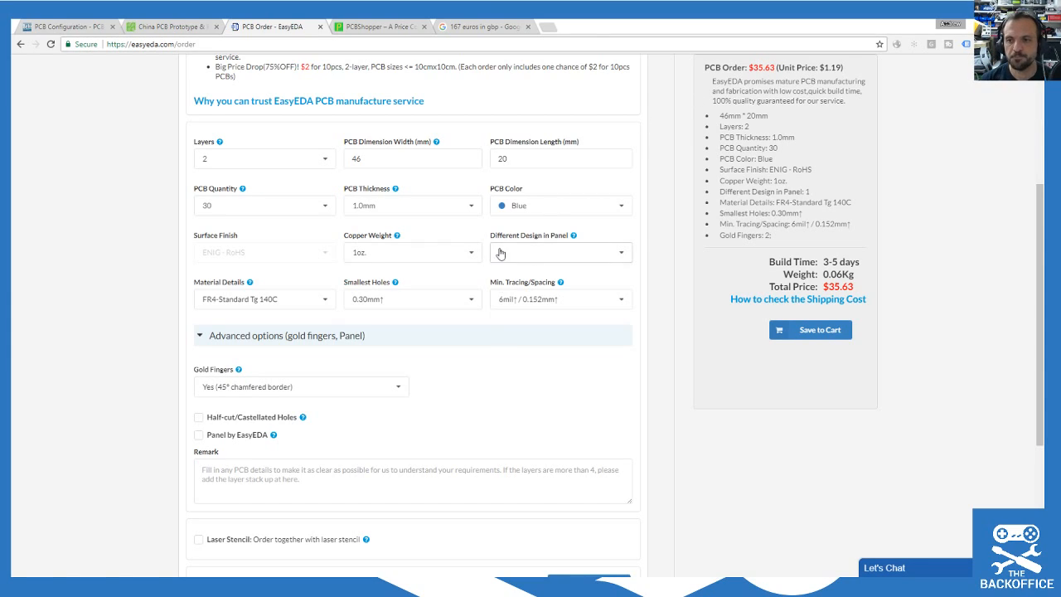
scroll(155, 306, "up", 1)
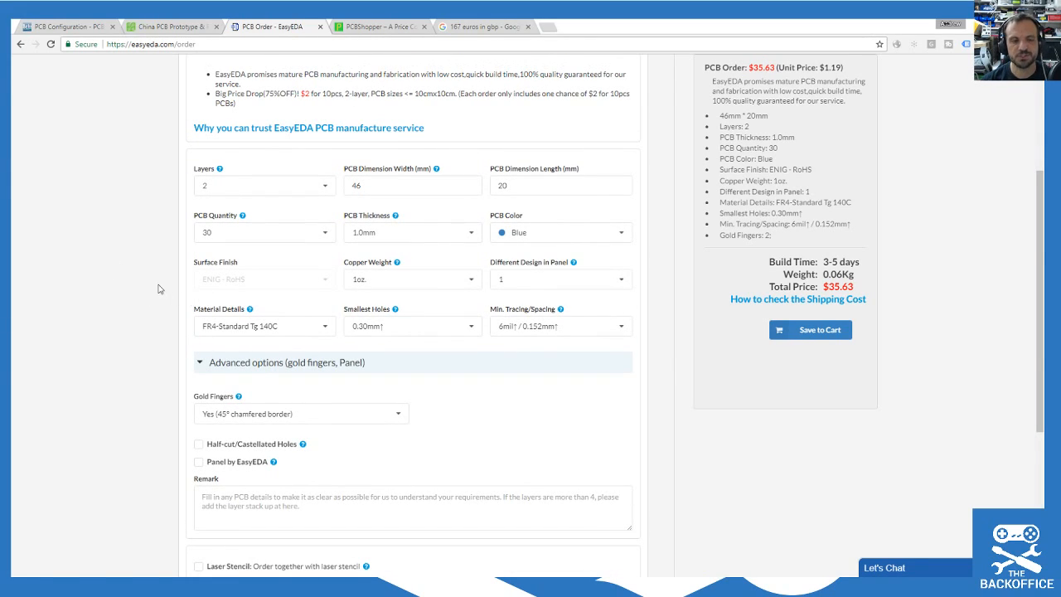
scroll(164, 395, "up", 1)
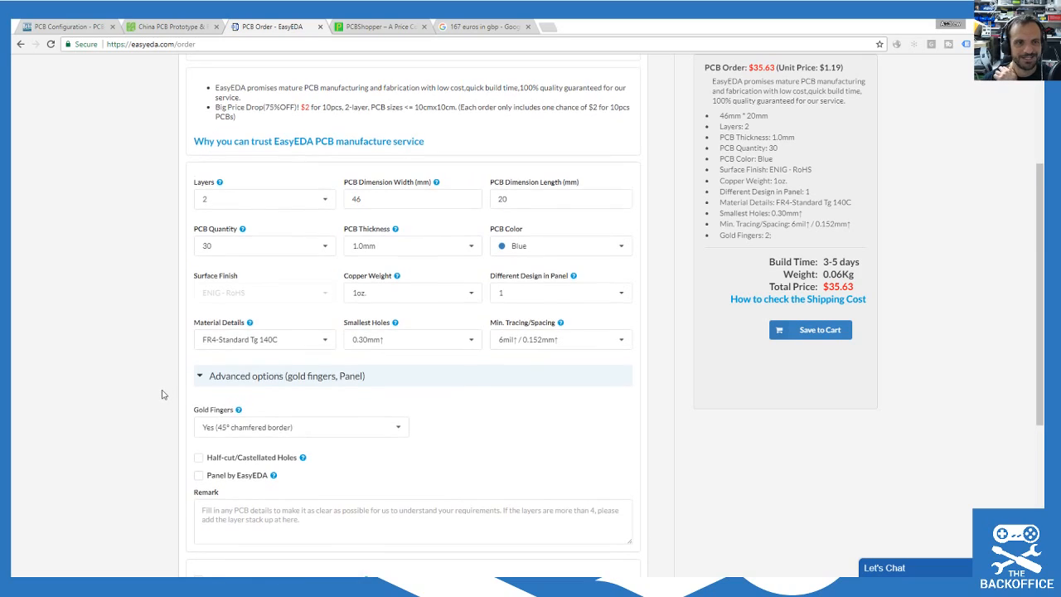
Step: Check the Gold Fingers choices, read the help explanation for gold fingers, and return to the order form
left_click(246, 427)
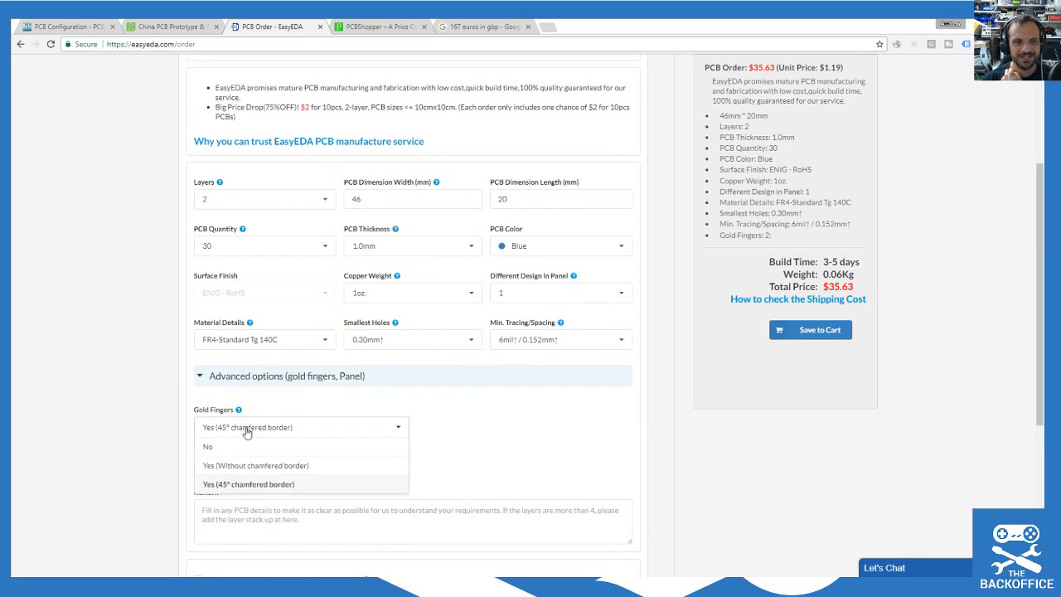
left_click(249, 484)
left_click_drag(295, 427, 238, 427)
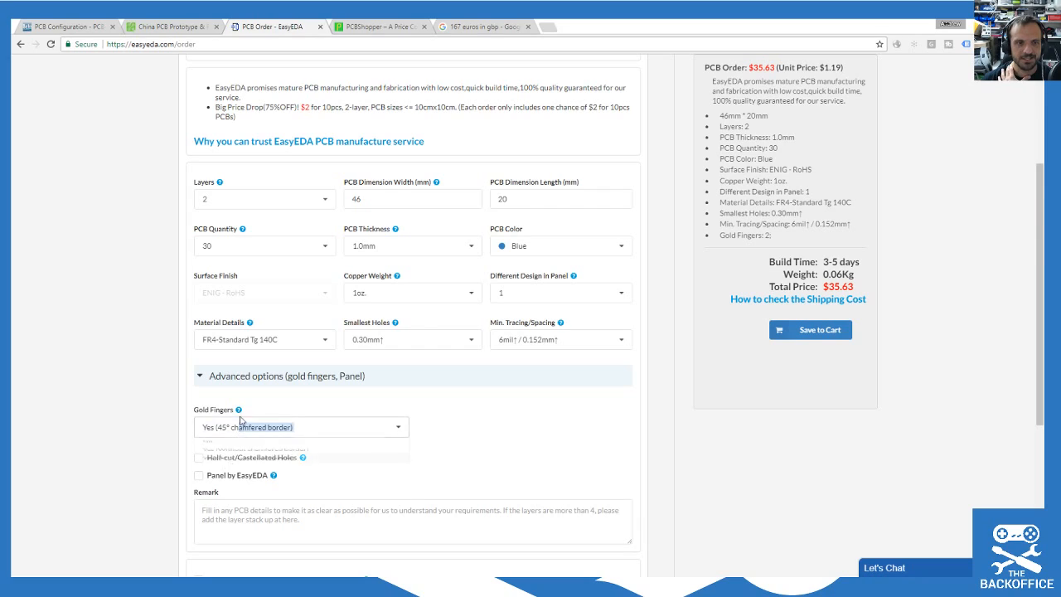
left_click(238, 411)
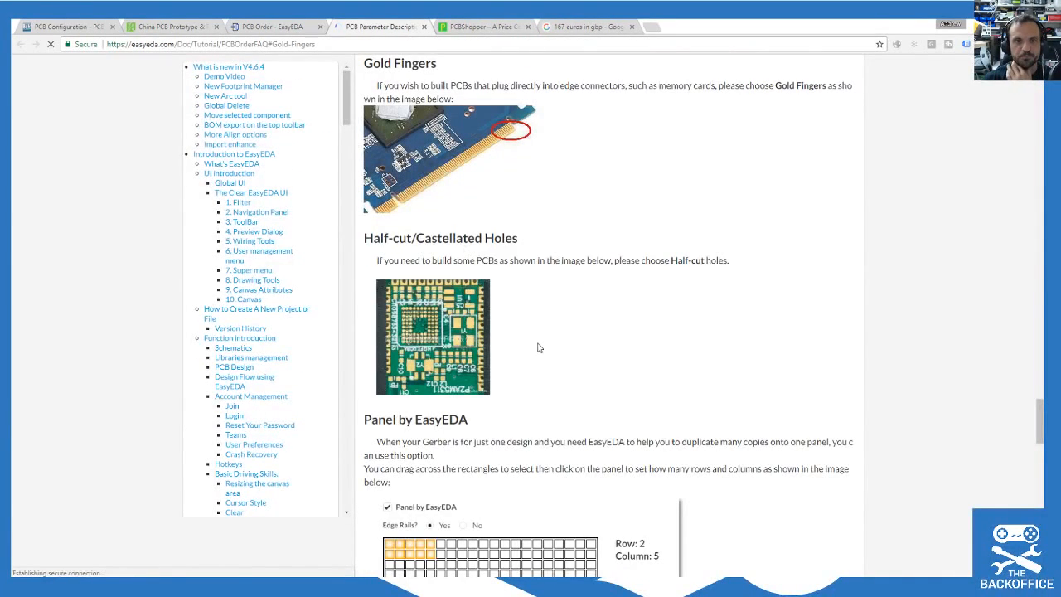
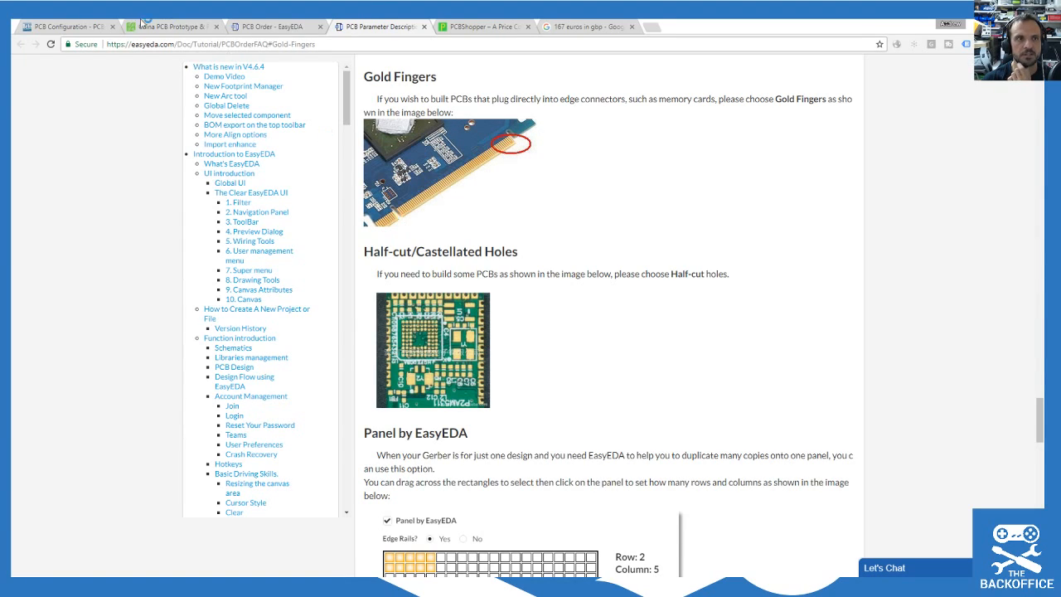
left_click(67, 26)
left_click(362, 25)
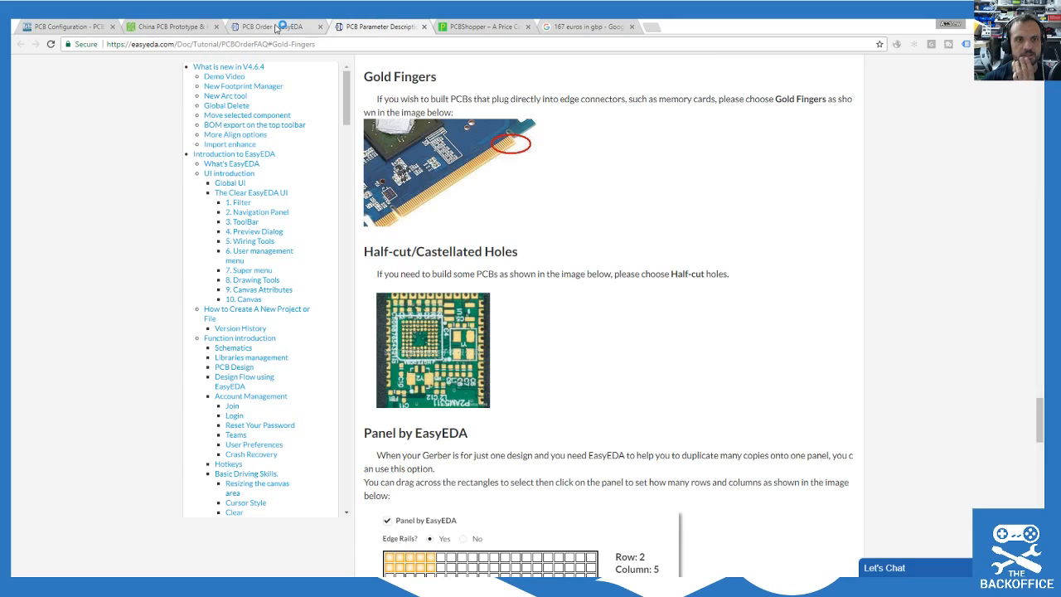
left_click(276, 26)
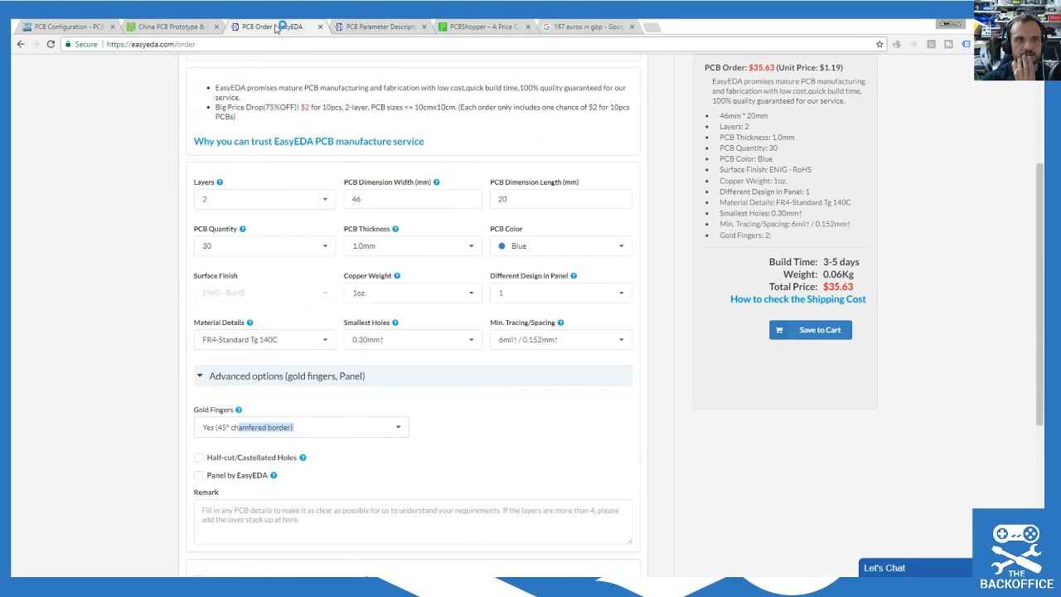
Step: Set Gold Fingers to No and check the copper weight choices, keeping 1oz
left_click(246, 429)
left_click(212, 446)
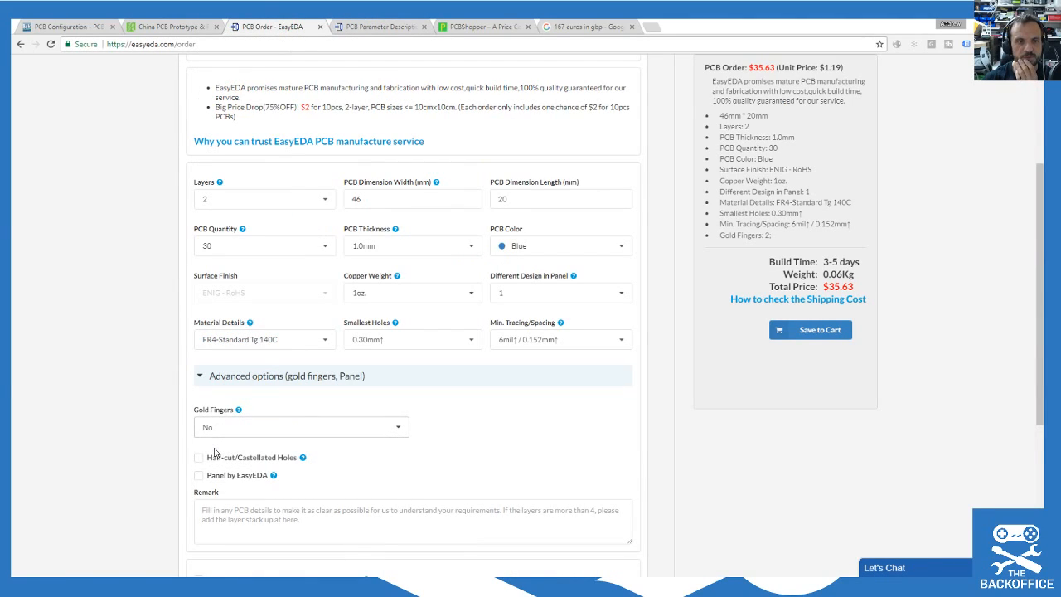
left_click(460, 294)
left_click(648, 230)
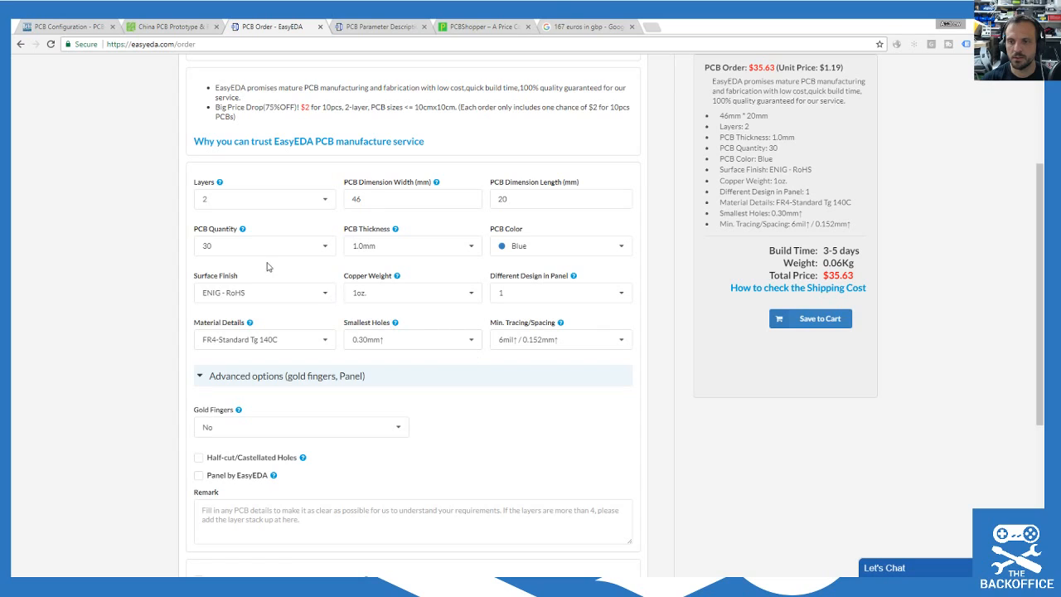
scroll(178, 261, "up", 3)
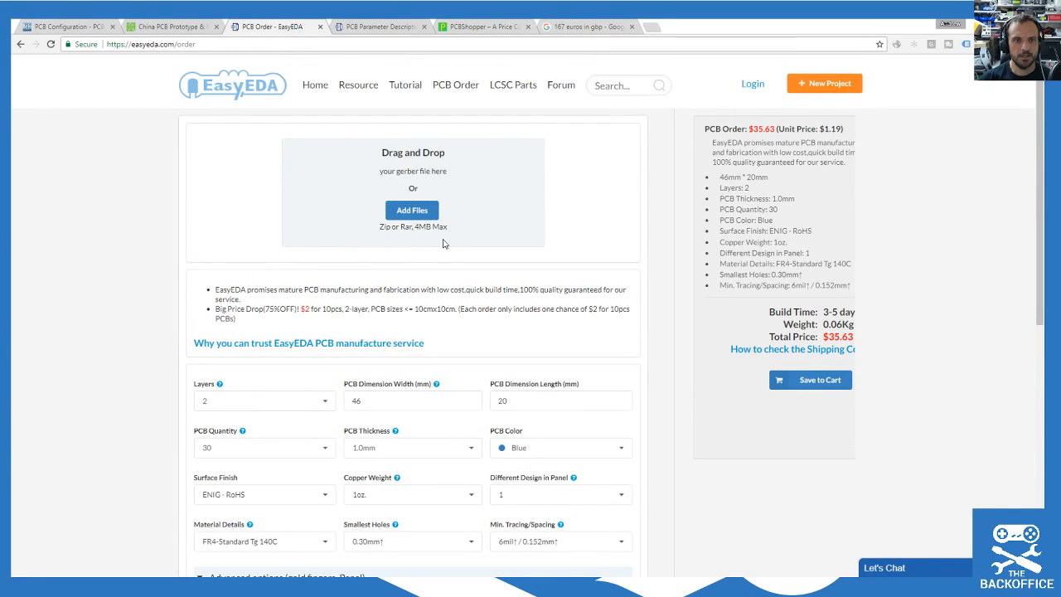
Step: Switch to the EAGLE board window showing the Boobie Cortex layout
mouse_move(794, 587)
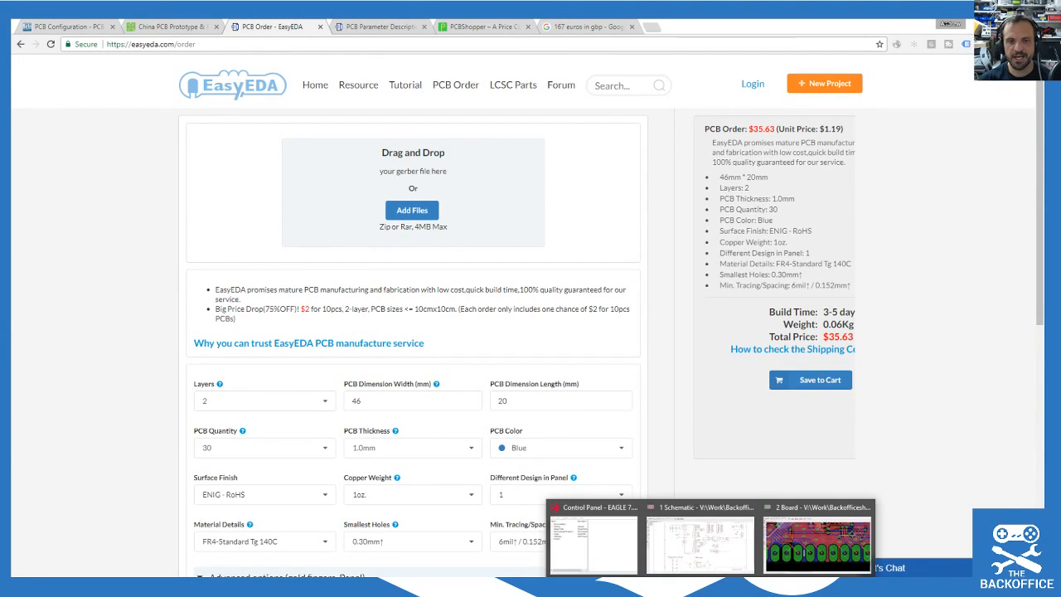
left_click(826, 544)
scroll(313, 325, "down", 8)
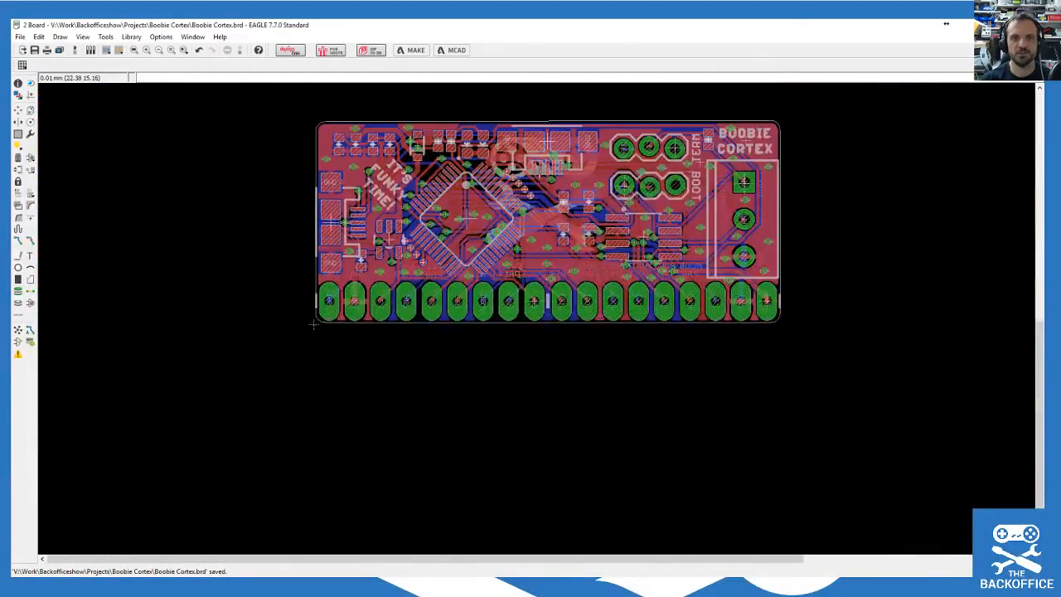
scroll(514, 157, "up", 2)
scroll(502, 119, "down", 2)
scroll(502, 119, "up", 4)
Step: Open the CAM Processor for the Boobie Cortex board
left_click(60, 37)
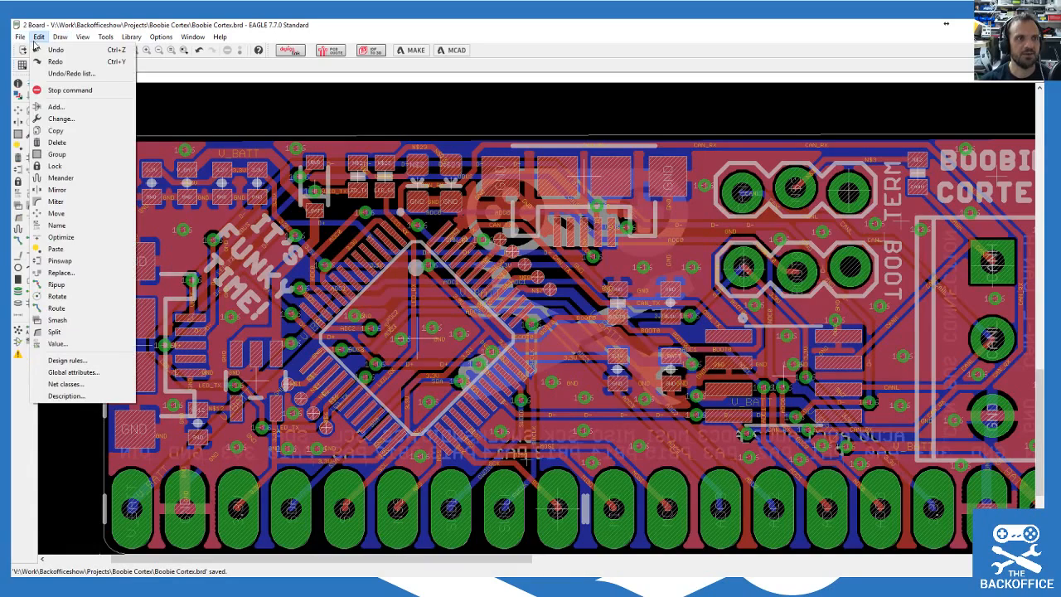
mouse_move(19, 38)
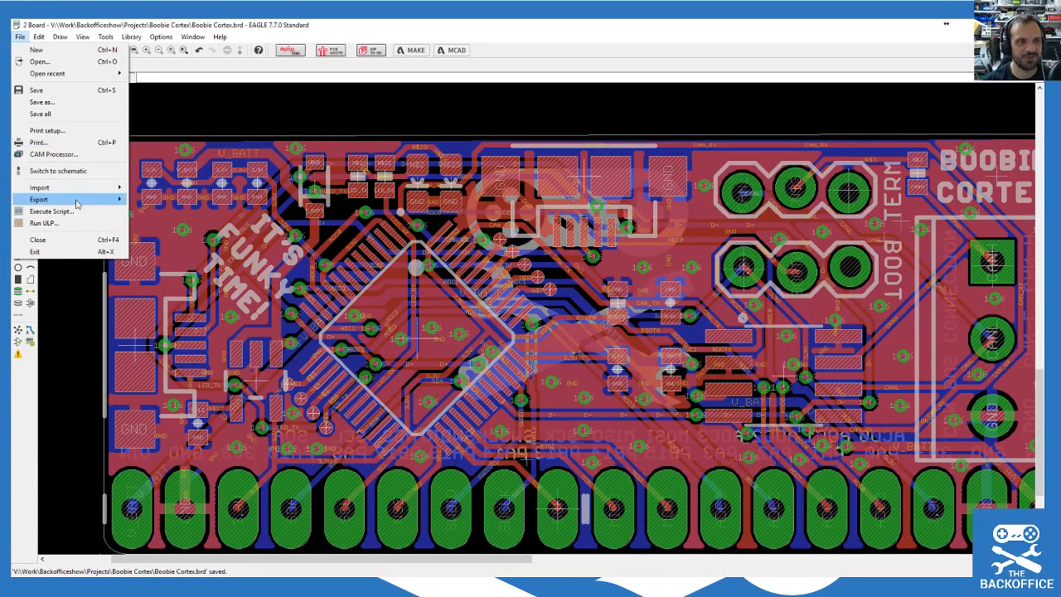
mouse_move(83, 201)
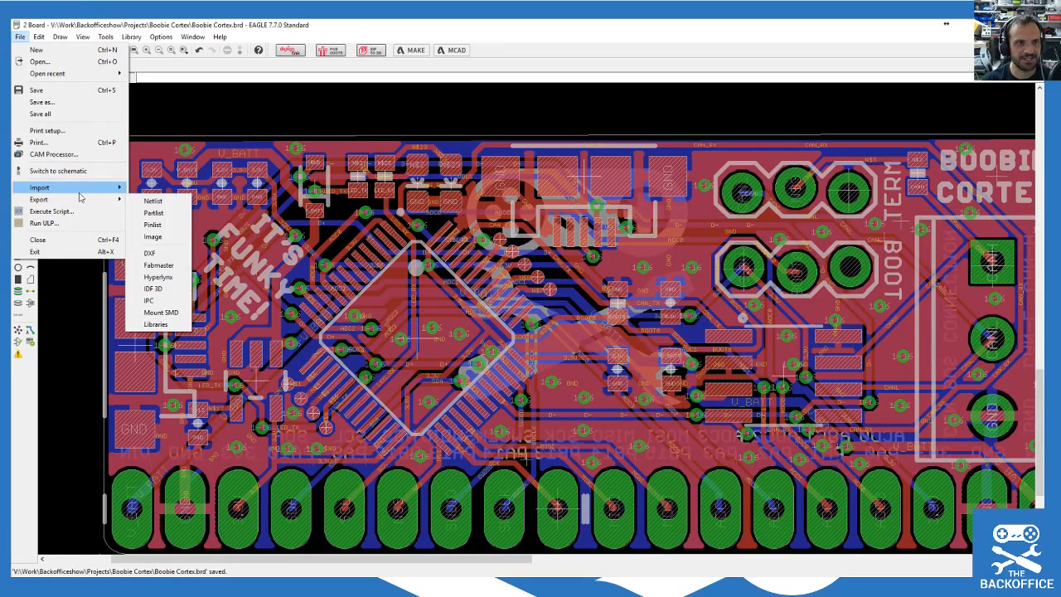
left_click(54, 154)
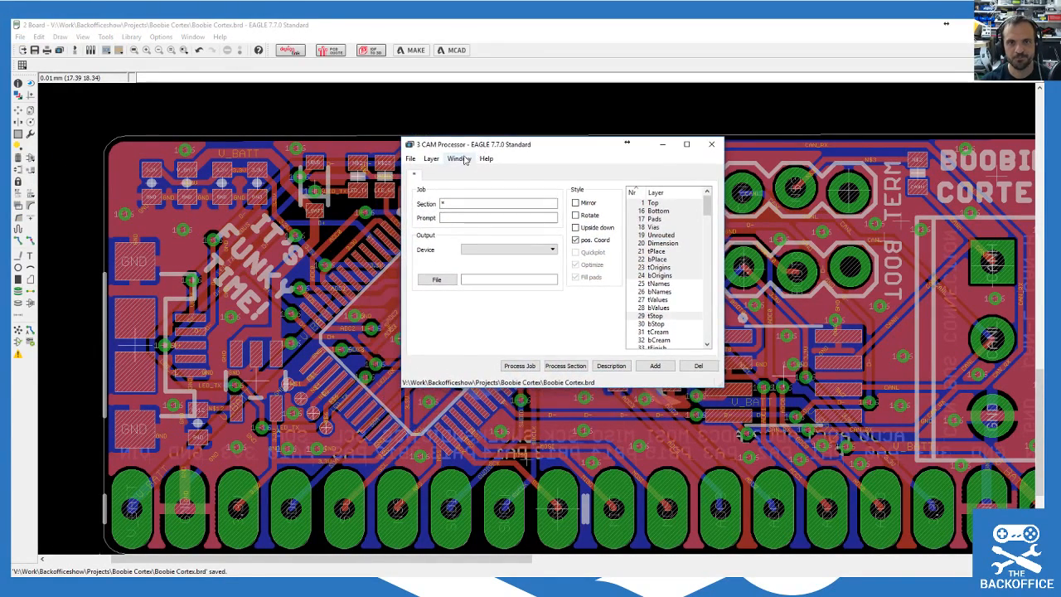
left_click(411, 160)
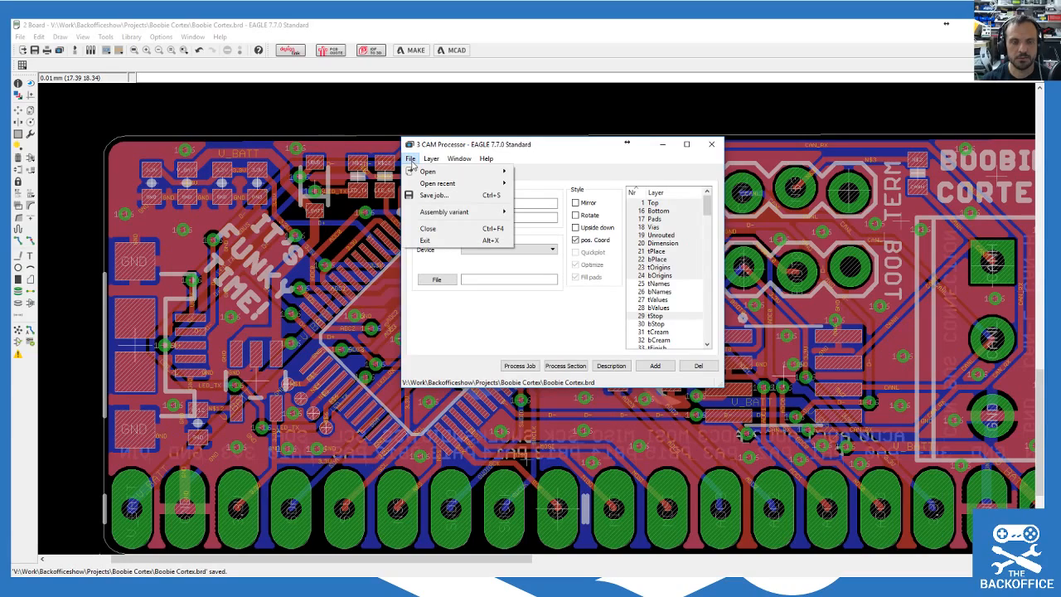
mouse_move(428, 164)
left_click(444, 147)
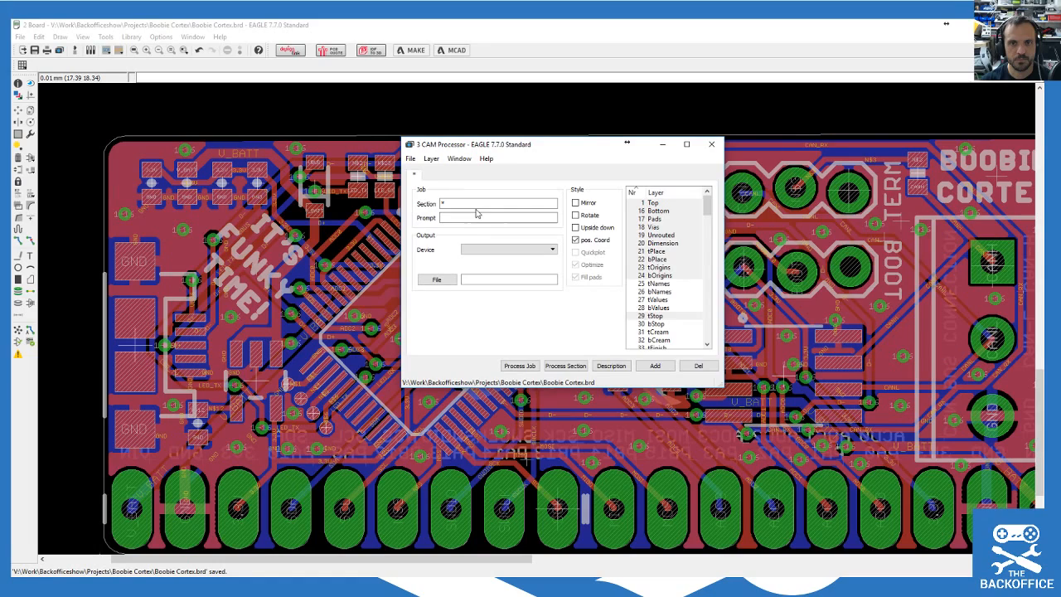
Step: Set the output device to GERBER and try to process the job without an output file
mouse_move(708, 205)
left_mouse_down()
mouse_move(733, 332)
mouse_move(709, 199)
left_mouse_up()
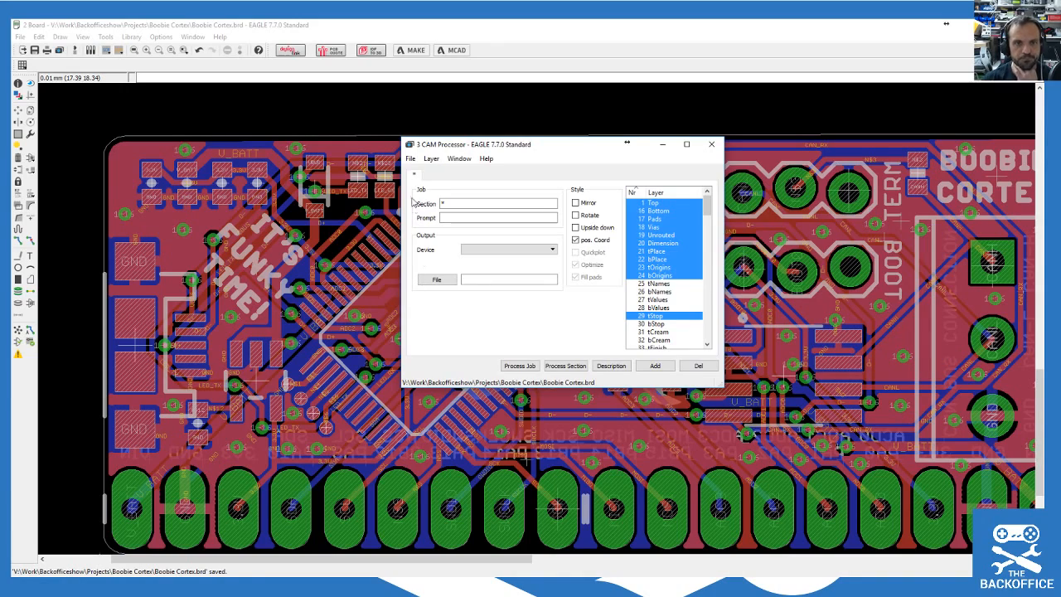
left_click(481, 249)
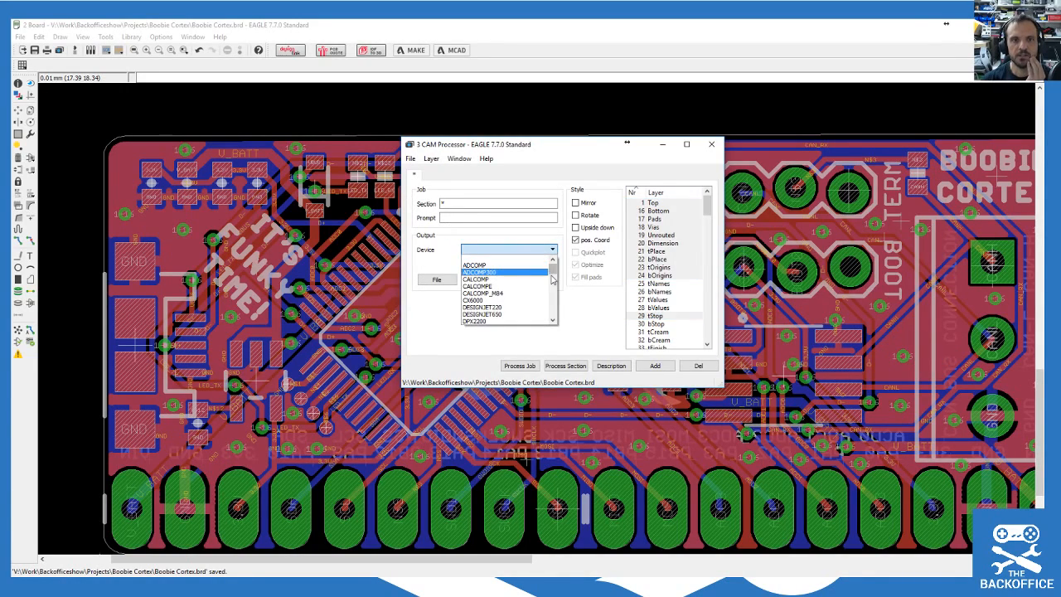
scroll(552, 280, "down", 4)
scroll(554, 283, "down", 1)
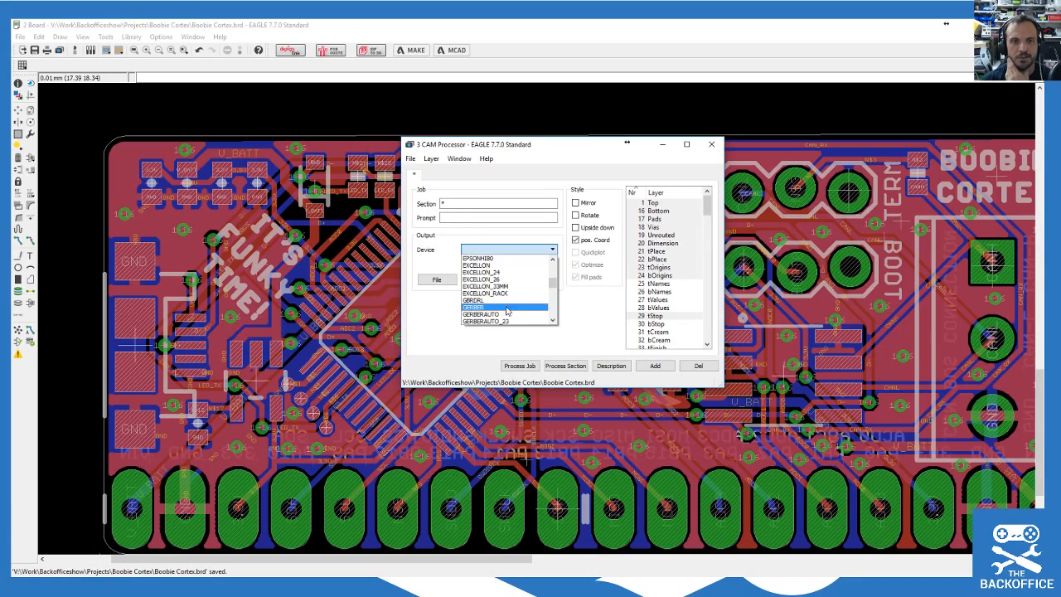
left_click_drag(553, 282, 552, 289)
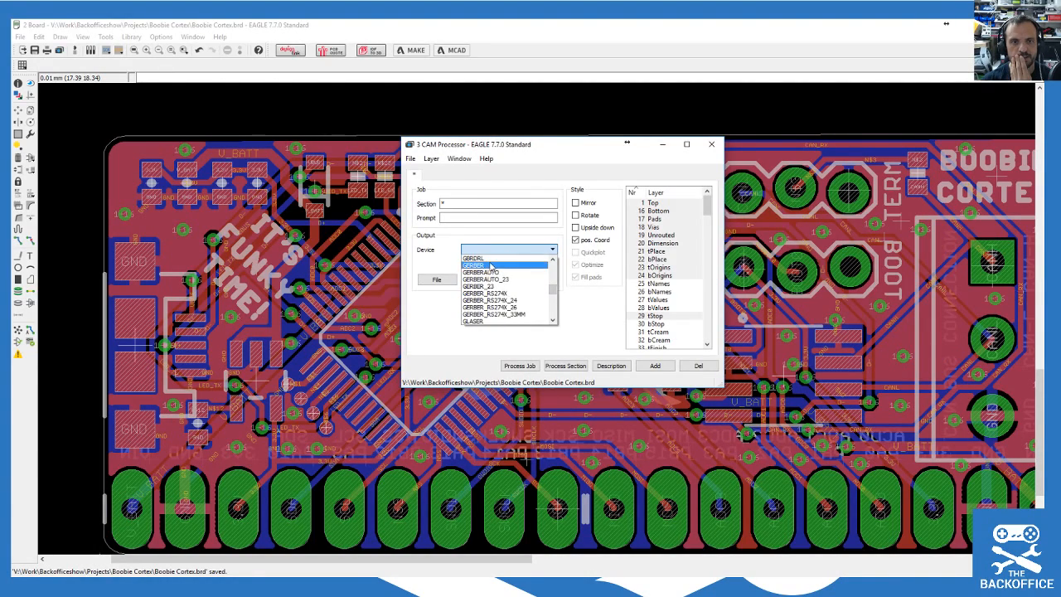
left_click(490, 265)
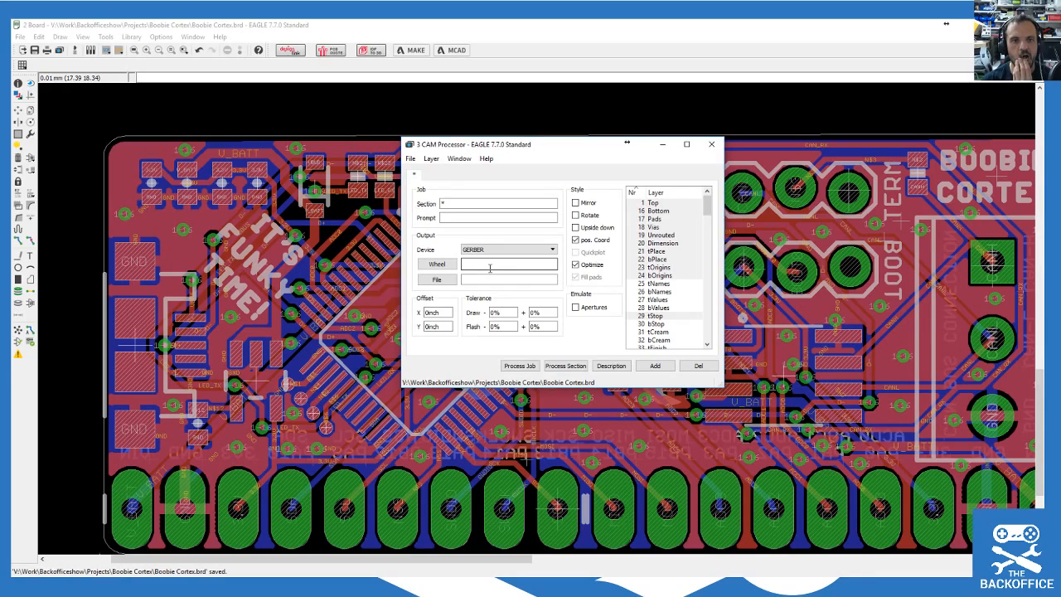
left_click(541, 316)
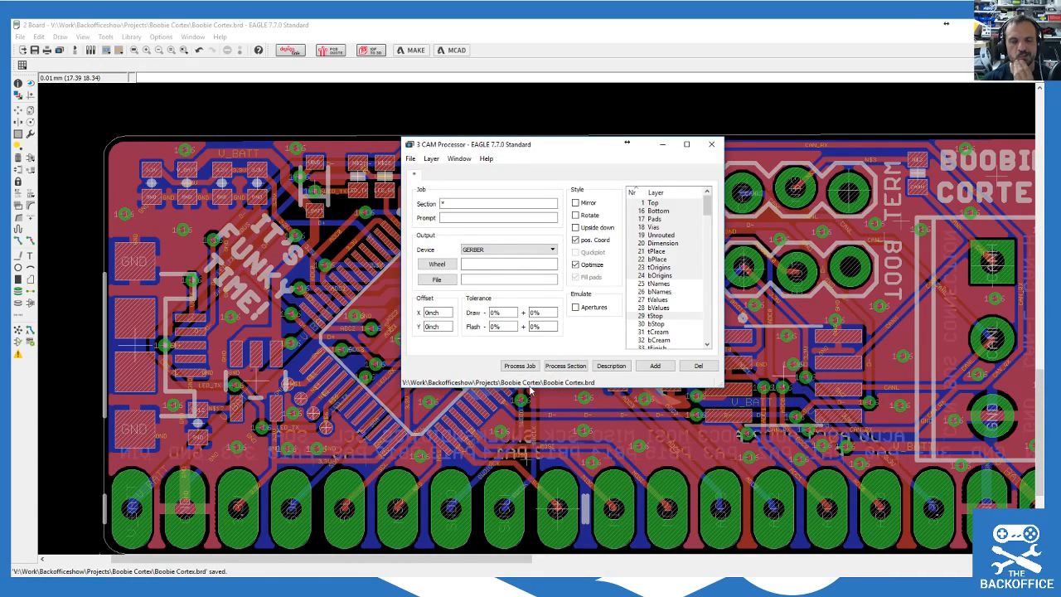
left_click(520, 365)
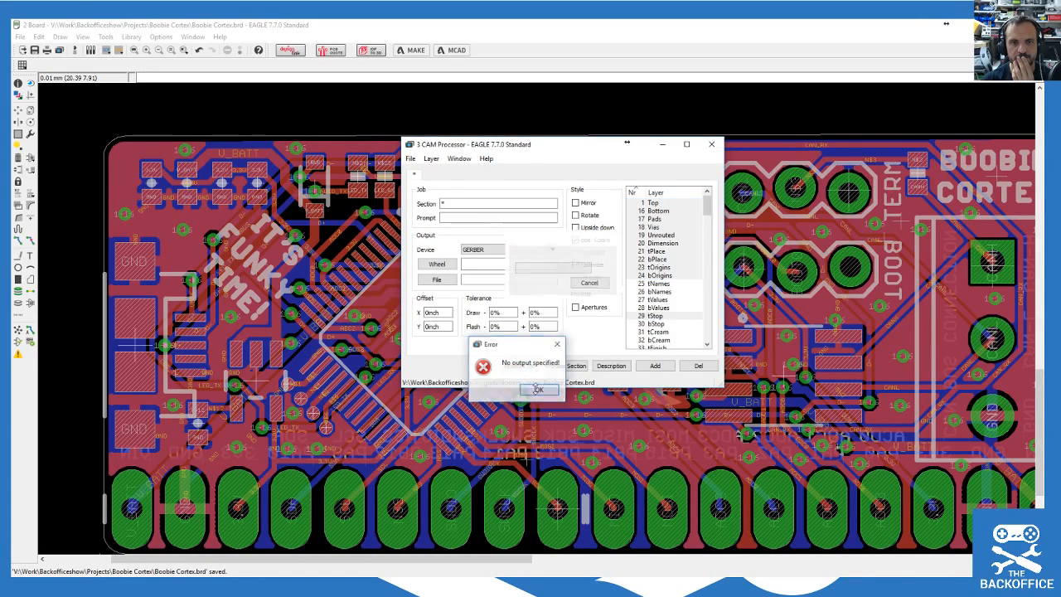
left_click(548, 390)
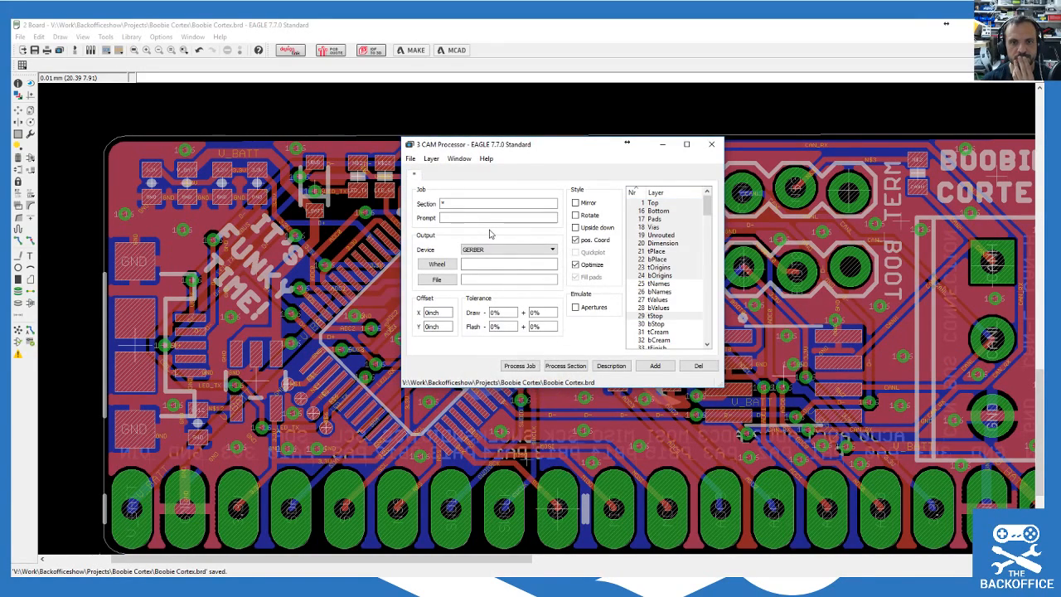
Step: Set the output file to TEST.GBR in the Boobie Cortex project folder
left_click(436, 279)
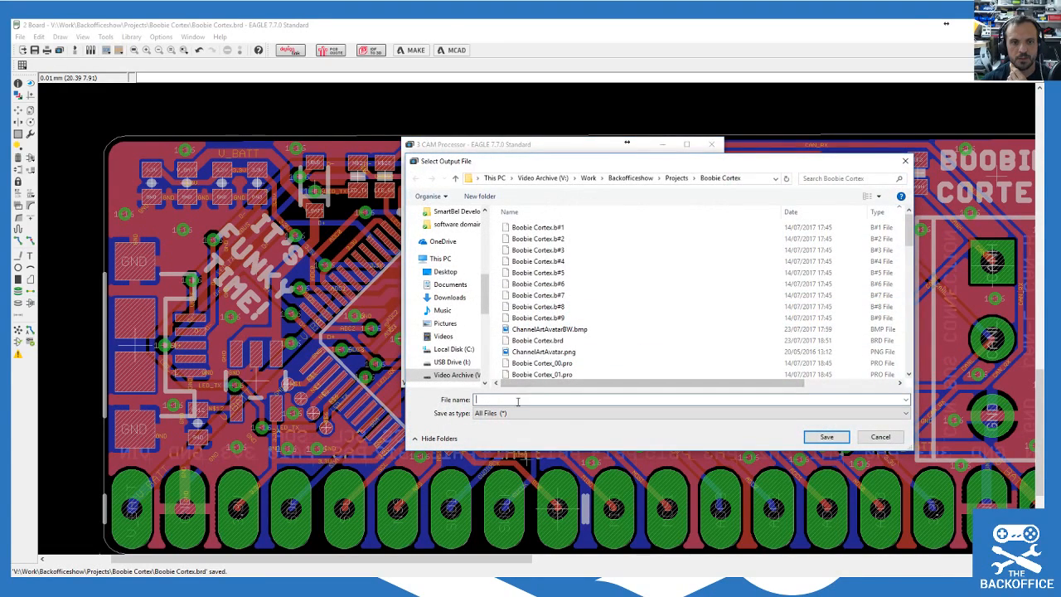
type("TE")
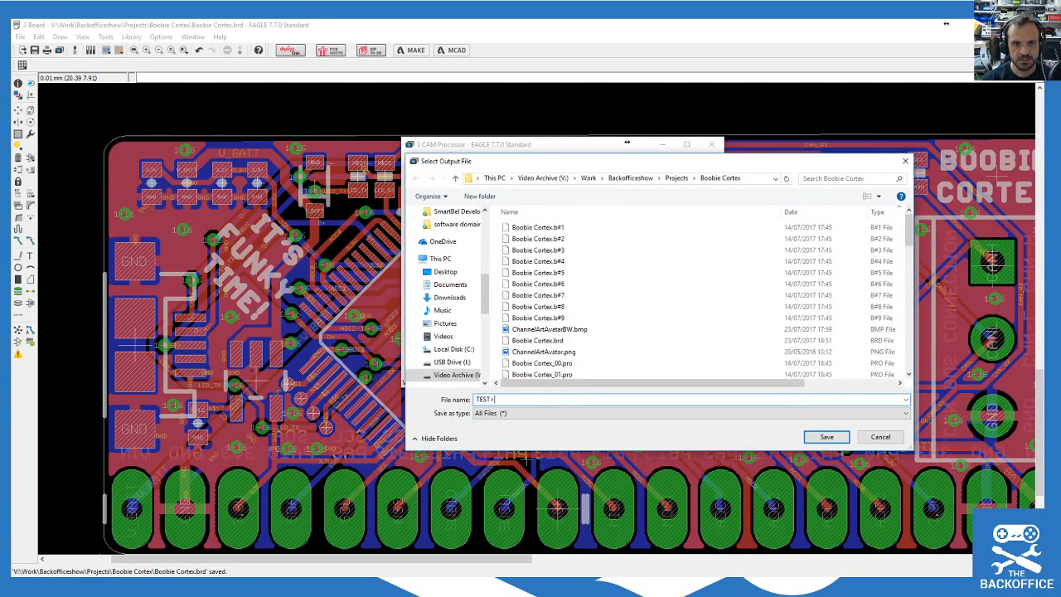
type("ST.GBR")
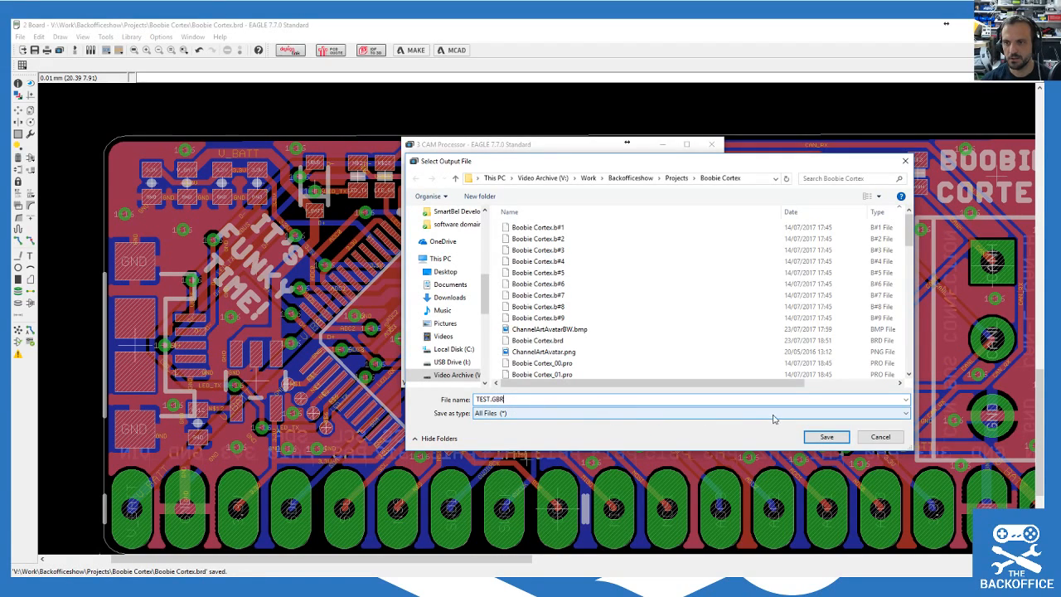
left_click(825, 437)
Step: Try to process the job and load an aperture wheel file for the GERBER device
left_click(537, 368)
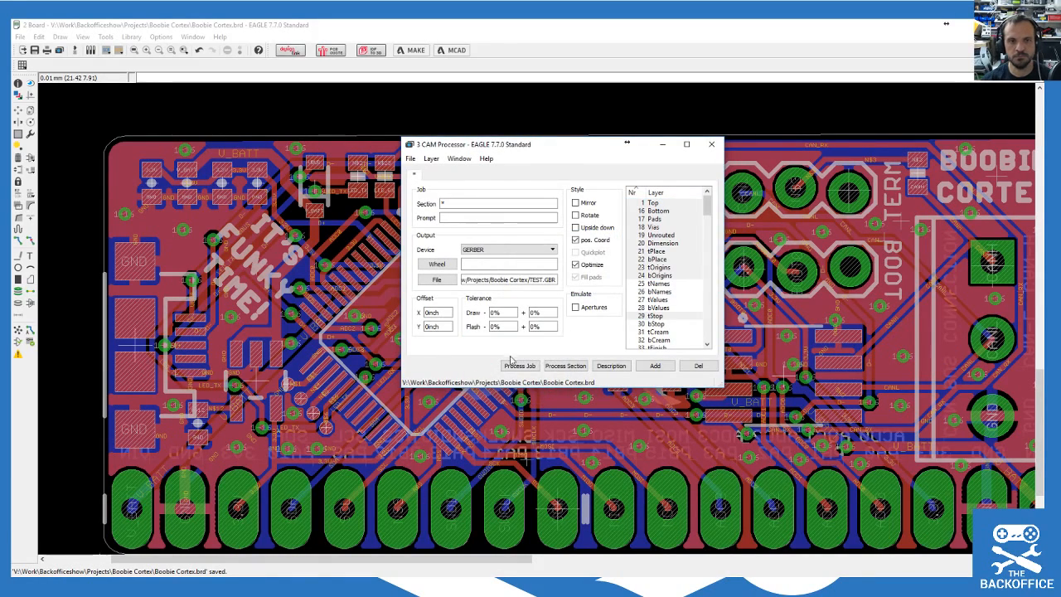
left_click(439, 266)
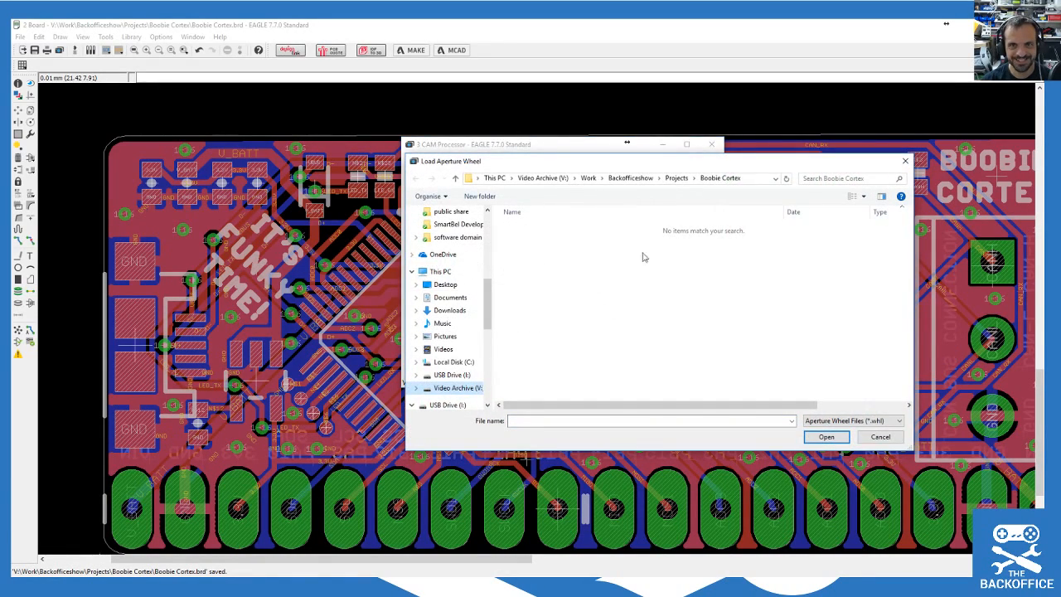
left_click(880, 437)
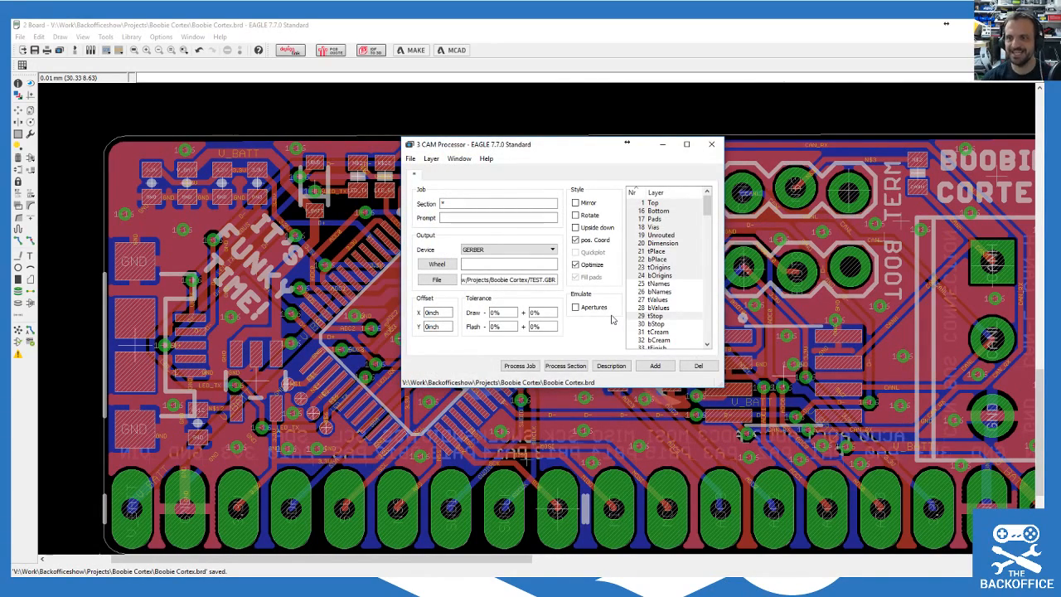
Step: Set the output device to GERBER_RS274X and try to process the job, declining to continue with the Drills layer inactive
left_click(525, 251)
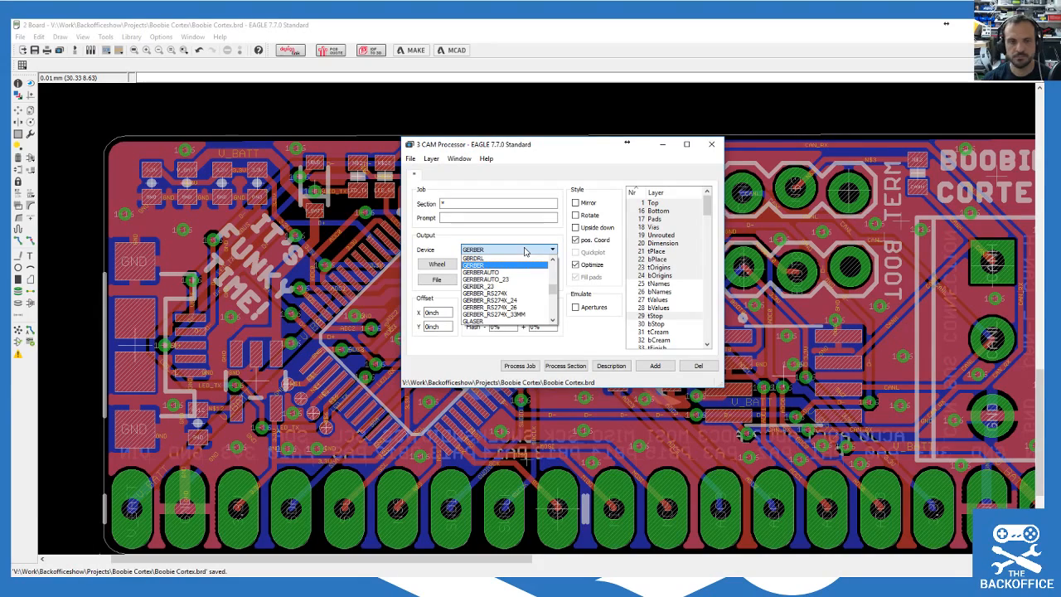
left_click(516, 294)
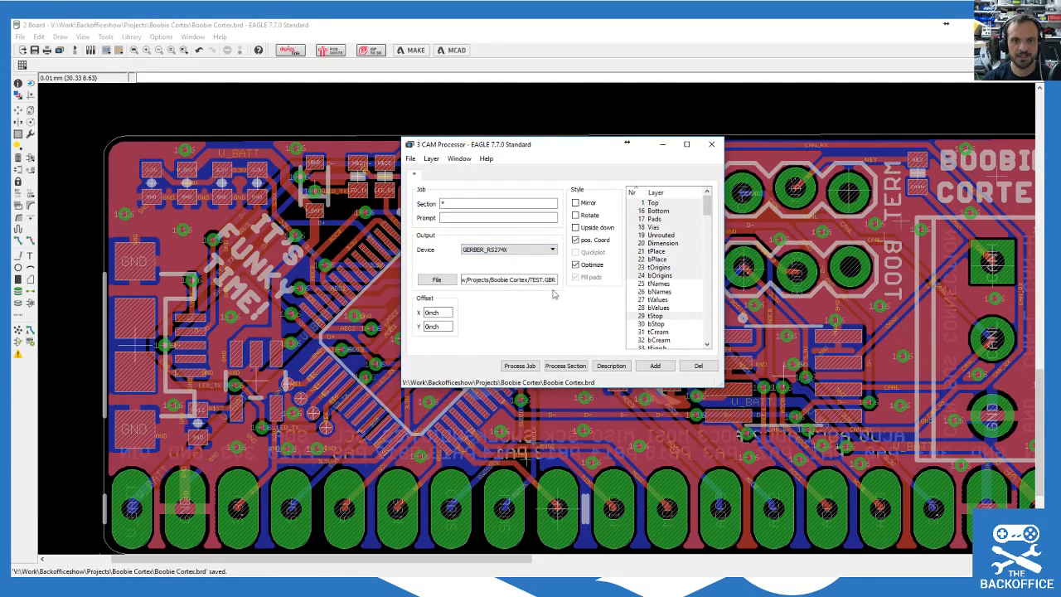
left_click(517, 366)
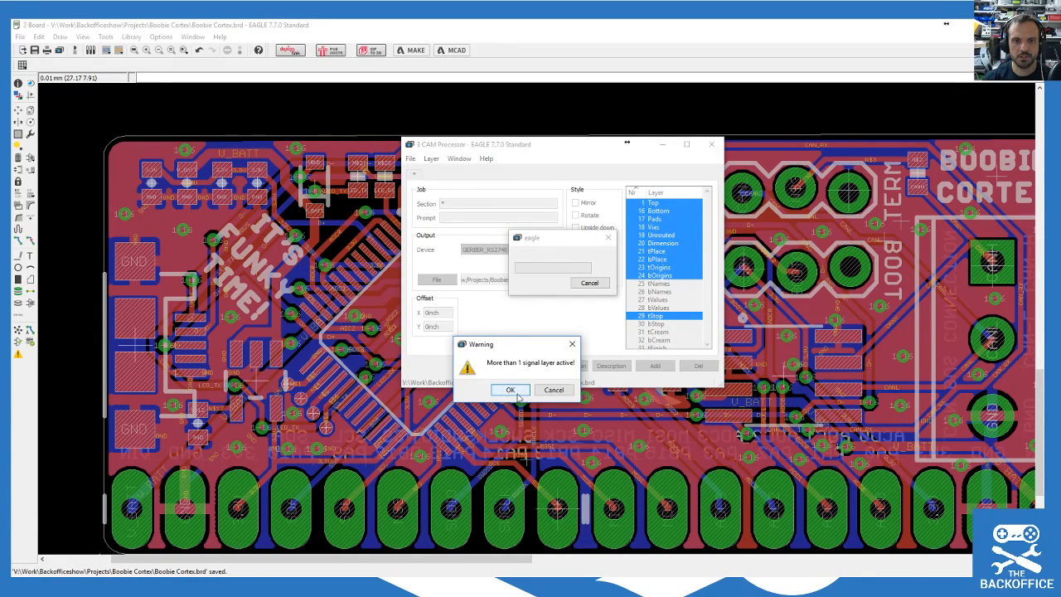
left_click(511, 390)
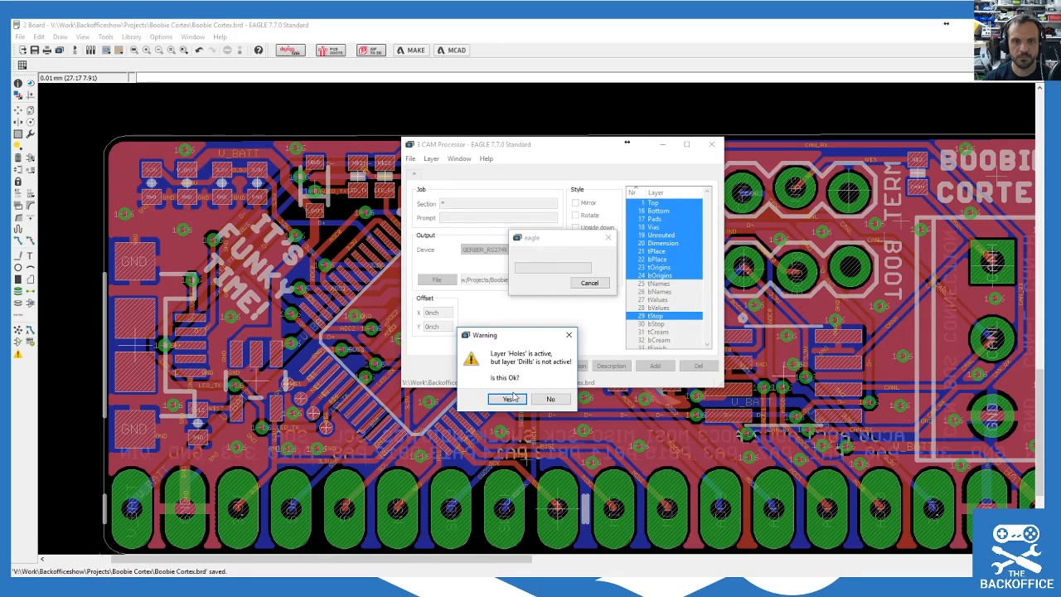
left_click(551, 399)
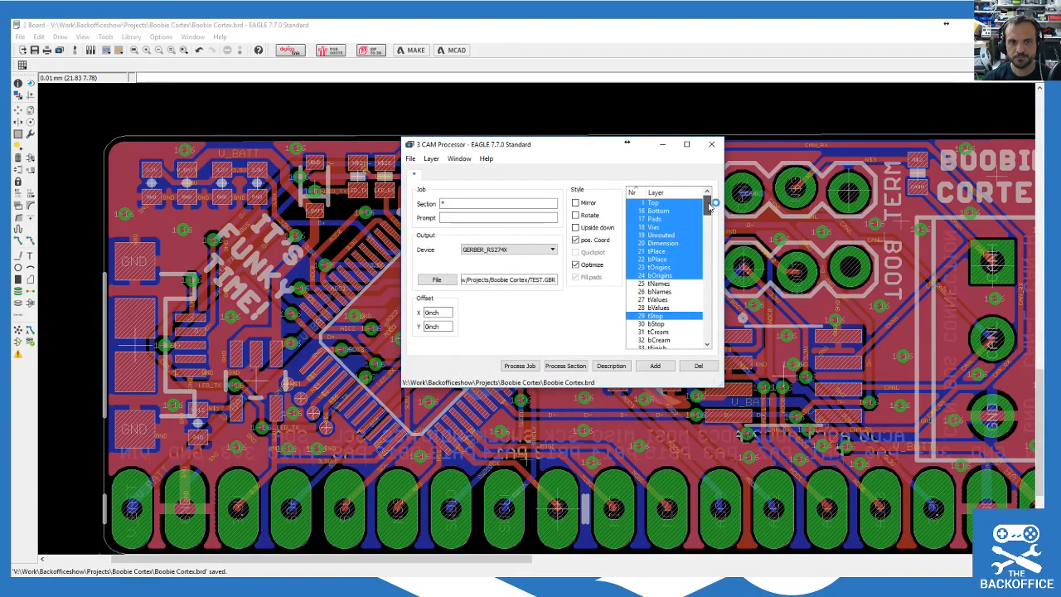
Step: Add layer 30 bStop to the layers selected for output
left_click_drag(708, 207, 710, 219)
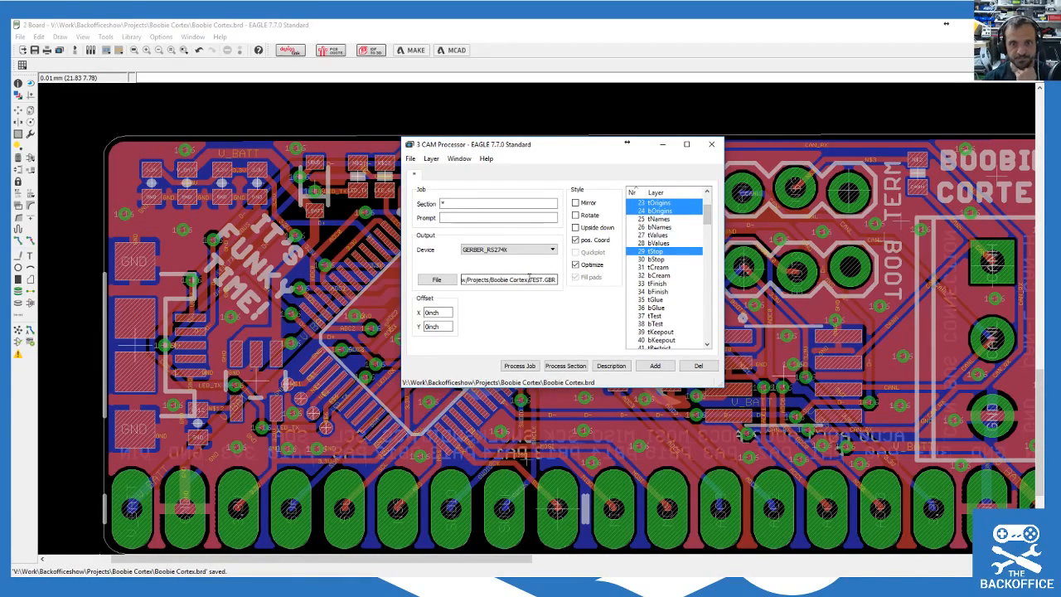
left_click(495, 252)
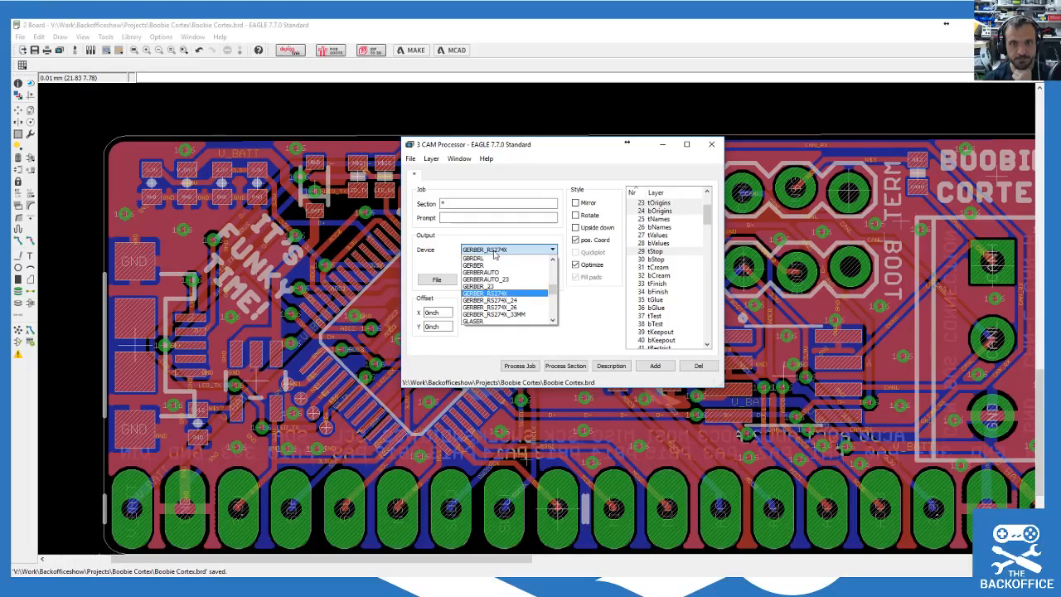
left_click(568, 156)
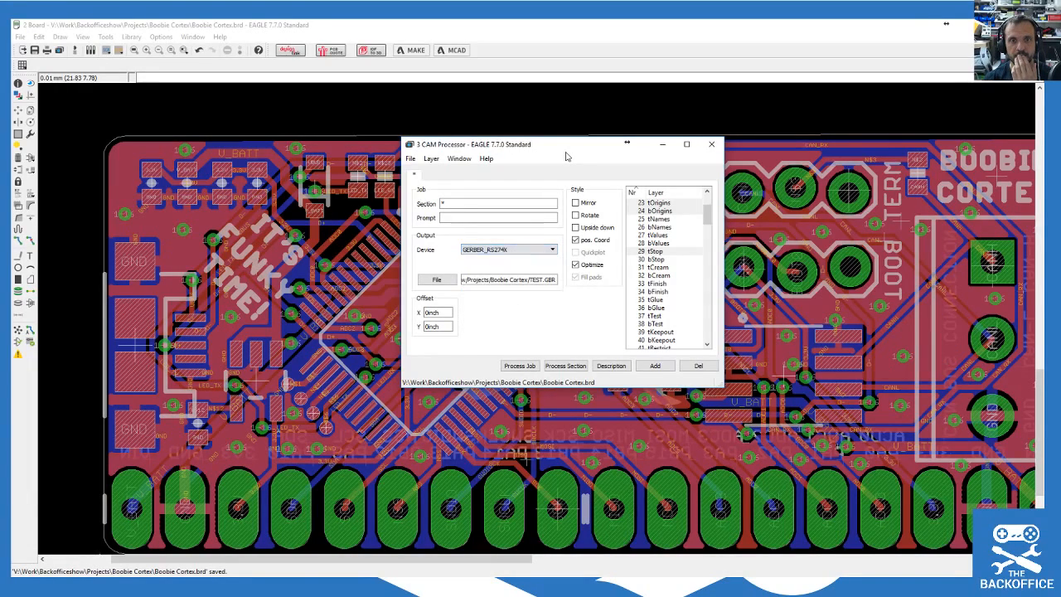
left_click(657, 258)
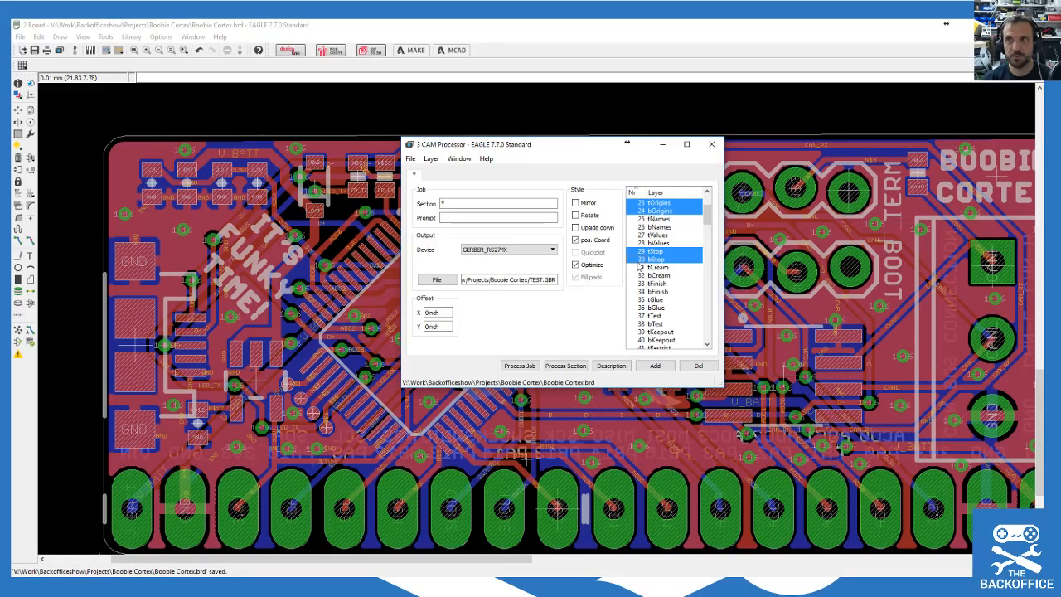
left_click_drag(705, 207, 709, 215)
Step: Reselect GERBER_RS274X as the output device and process the job with multiple signal layers active
left_click(547, 250)
mouse_move(550, 283)
left_mouse_down()
mouse_move(553, 258)
mouse_move(558, 294)
left_mouse_up()
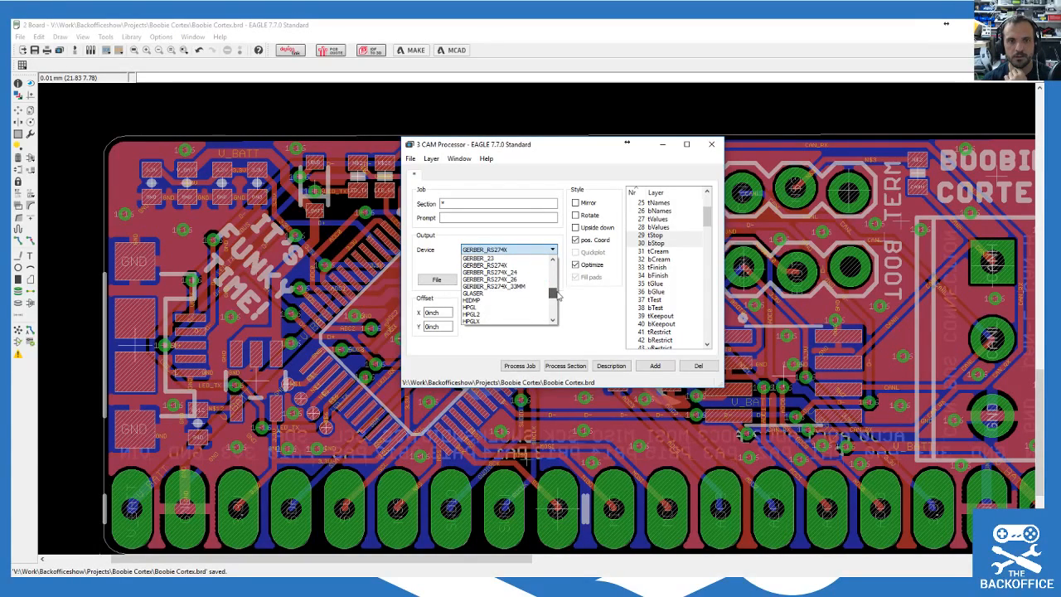
left_click_drag(558, 294, 553, 291)
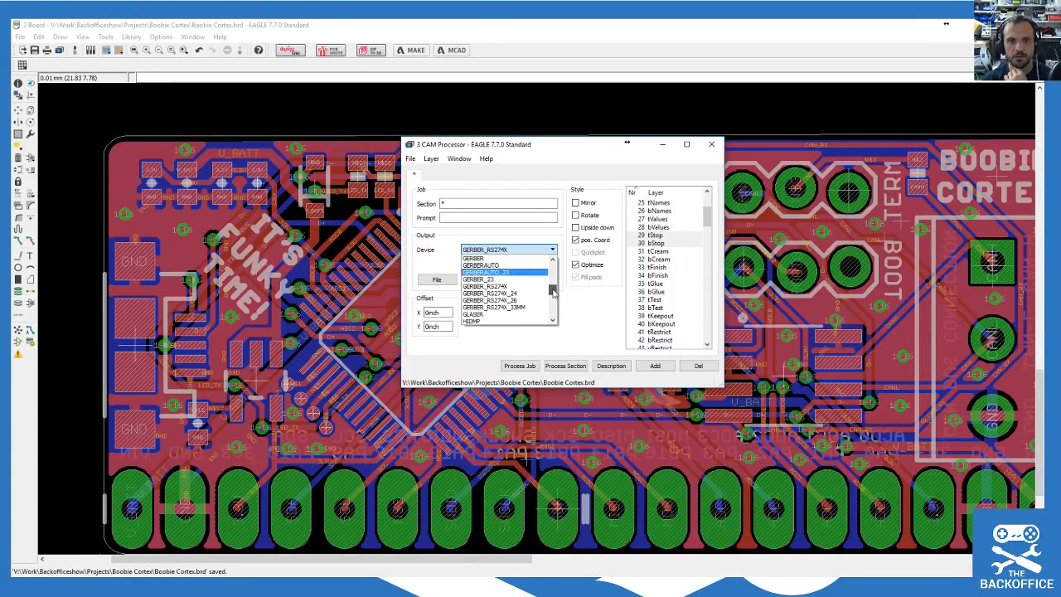
left_click(515, 286)
left_click(520, 366)
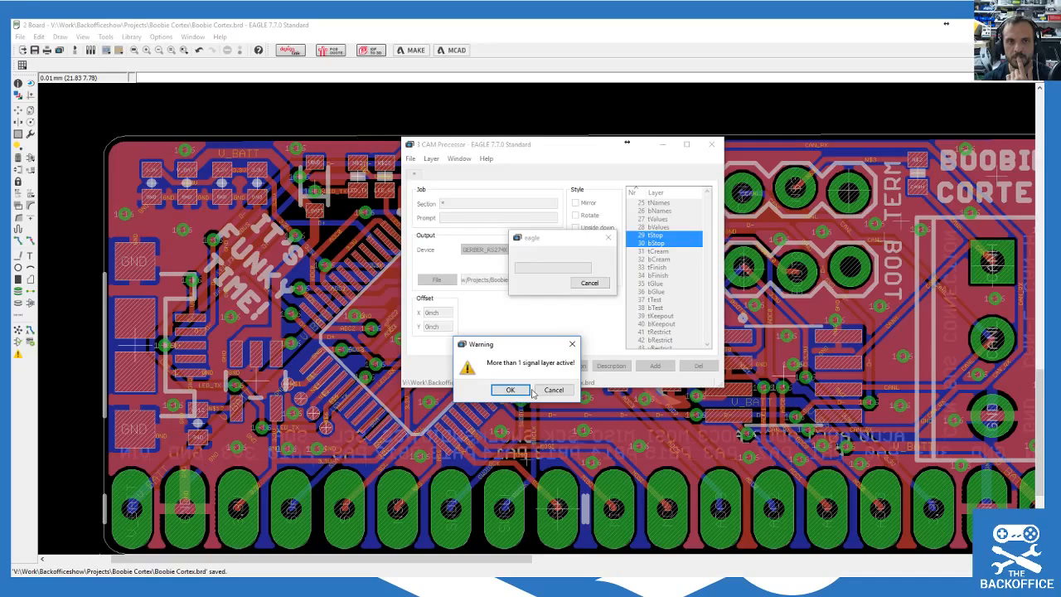
left_click(511, 390)
Step: Load the board file Boobie Cortex.brd into the CAM Processor
left_click(410, 159)
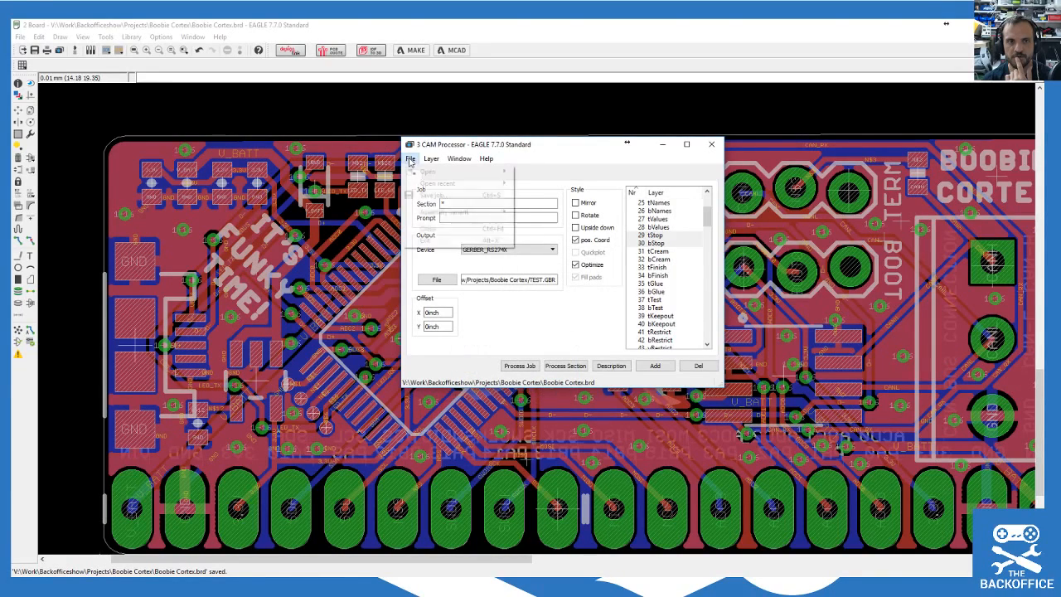
mouse_move(433, 175)
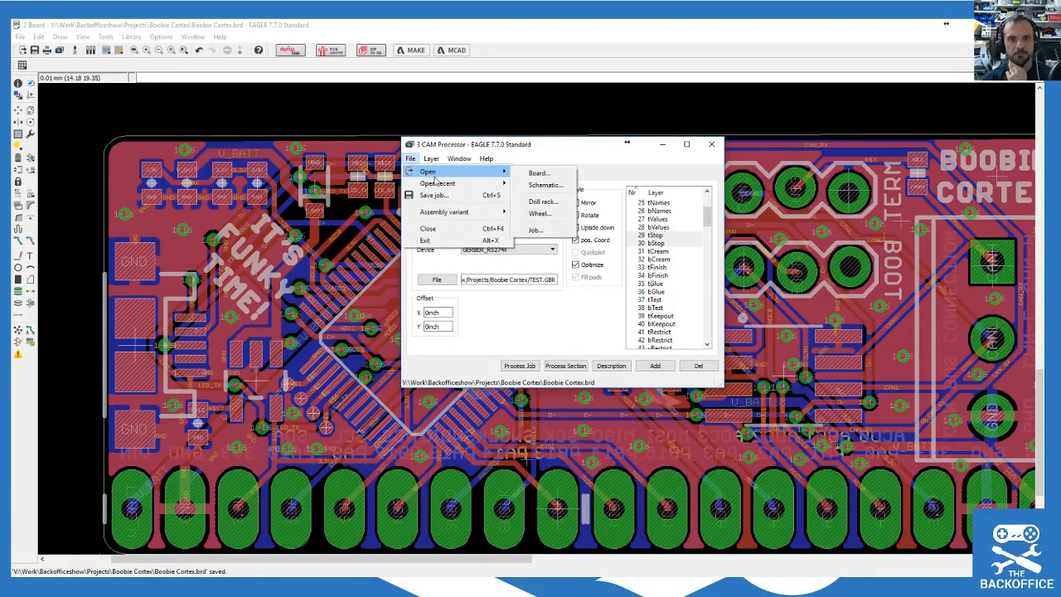
left_click(535, 174)
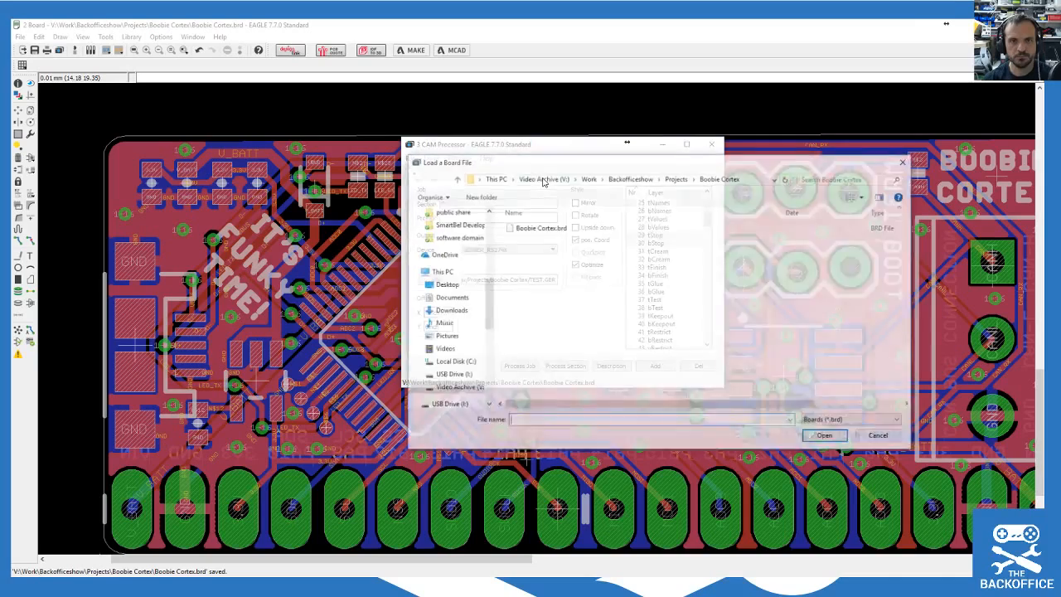
double_click(557, 231)
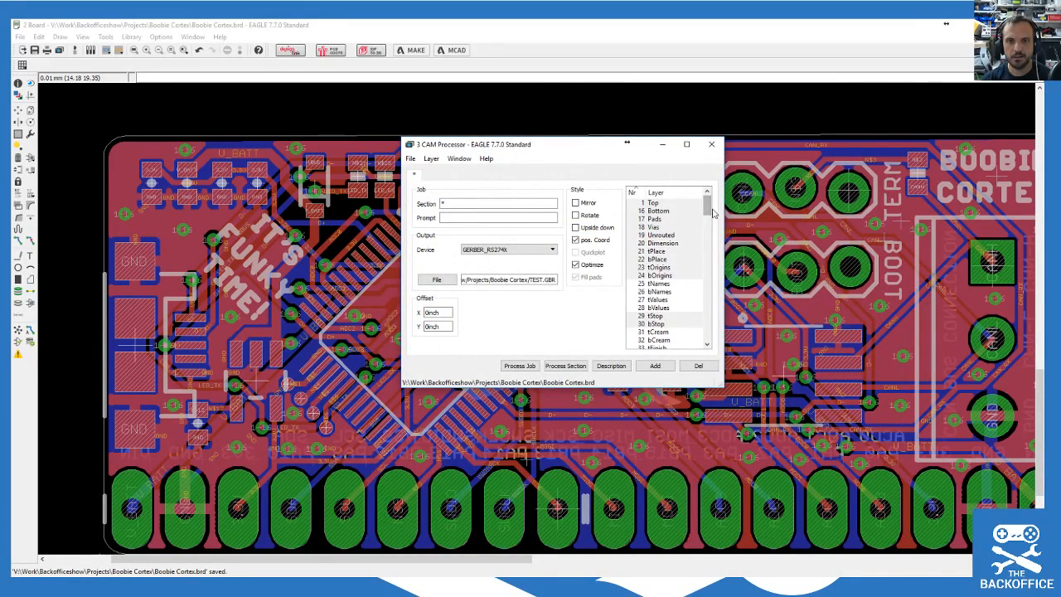
Step: Process the job to TEST.GBR, accepting multiple active signal layers and the Holes layer active without Drills
mouse_move(712, 216)
left_mouse_down()
mouse_move(713, 230)
mouse_move(711, 207)
left_mouse_up()
left_click(521, 366)
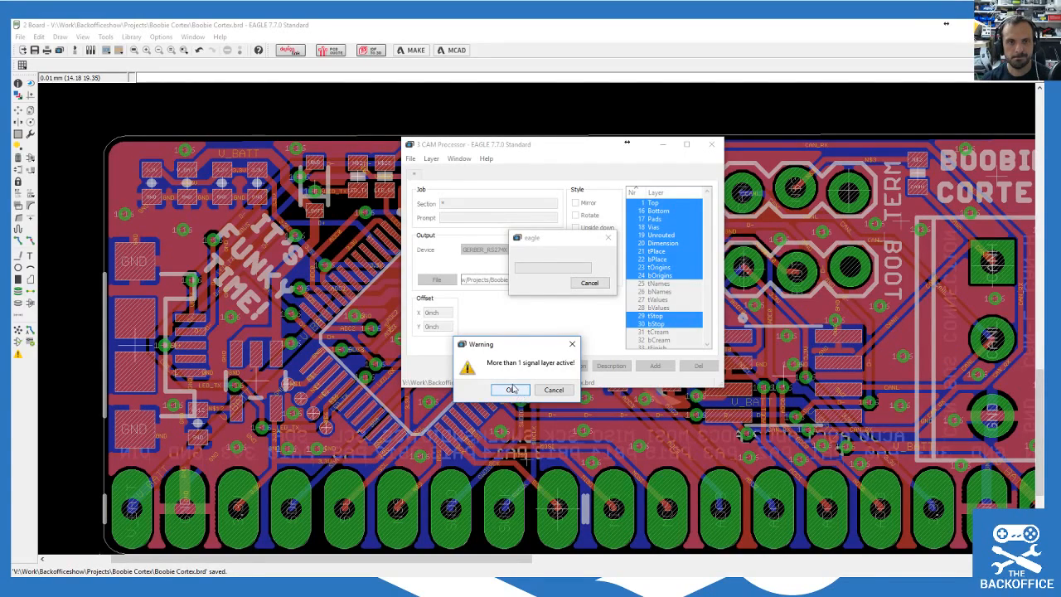
left_click(512, 391)
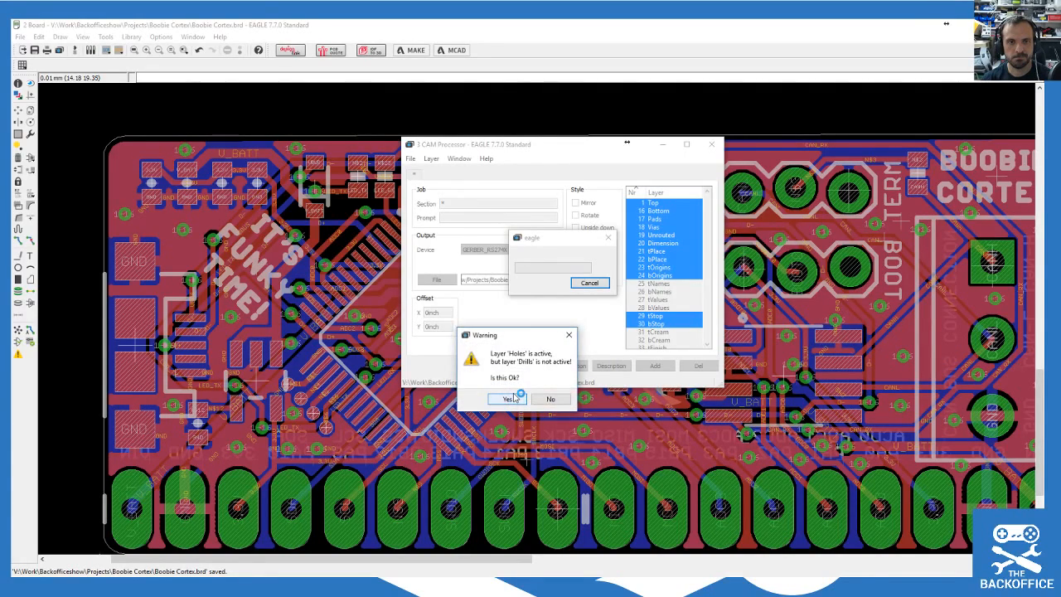
left_click(520, 401)
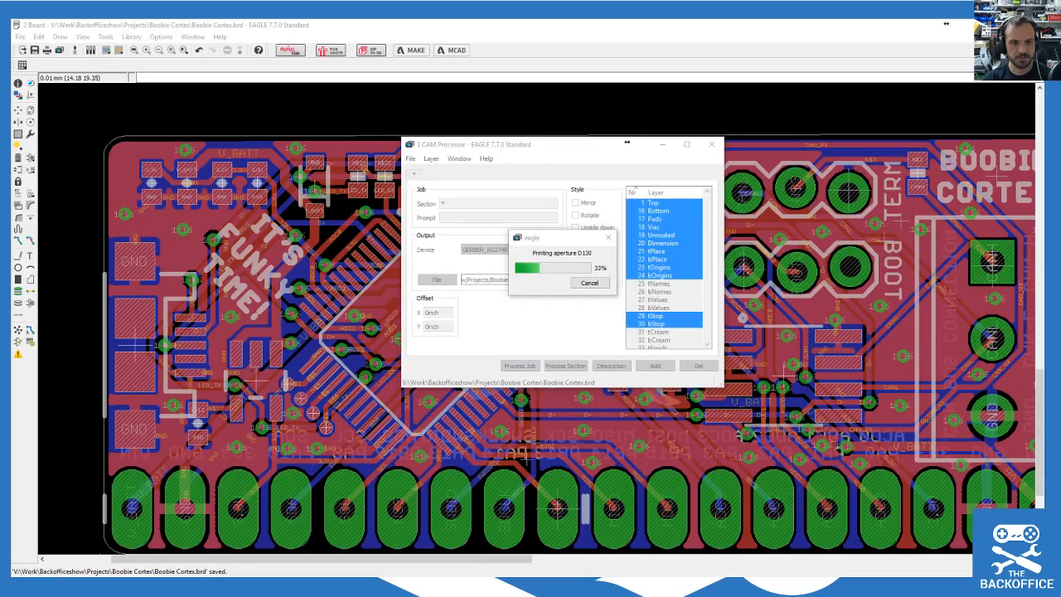
Step: Switch to File Explorer to check the Boobie Cortex project folder, and move its window out of the way
mouse_move(262, 587)
left_click(270, 541)
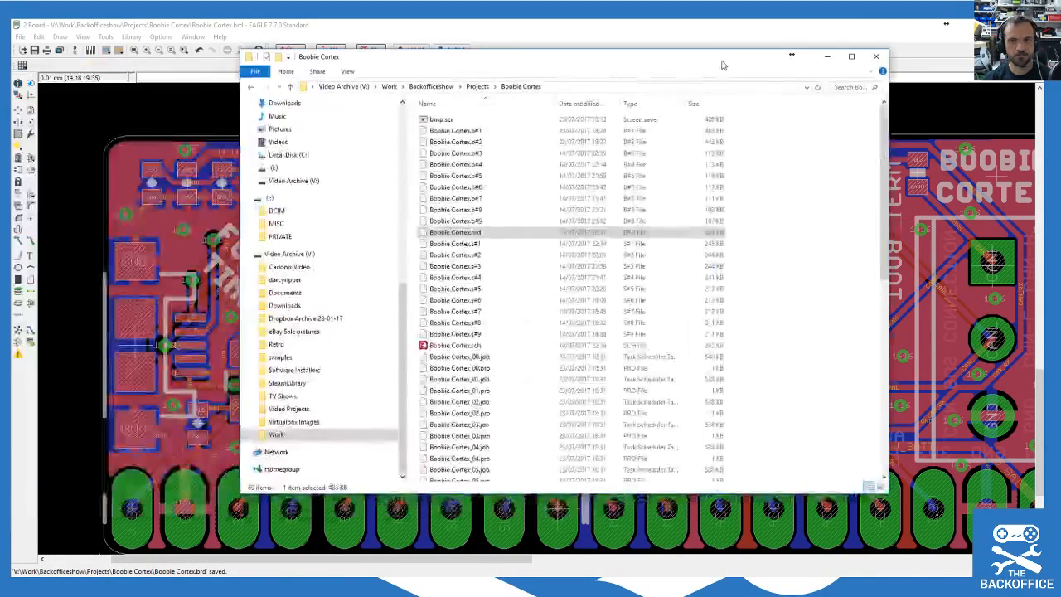
left_click_drag(792, 55, 904, 98)
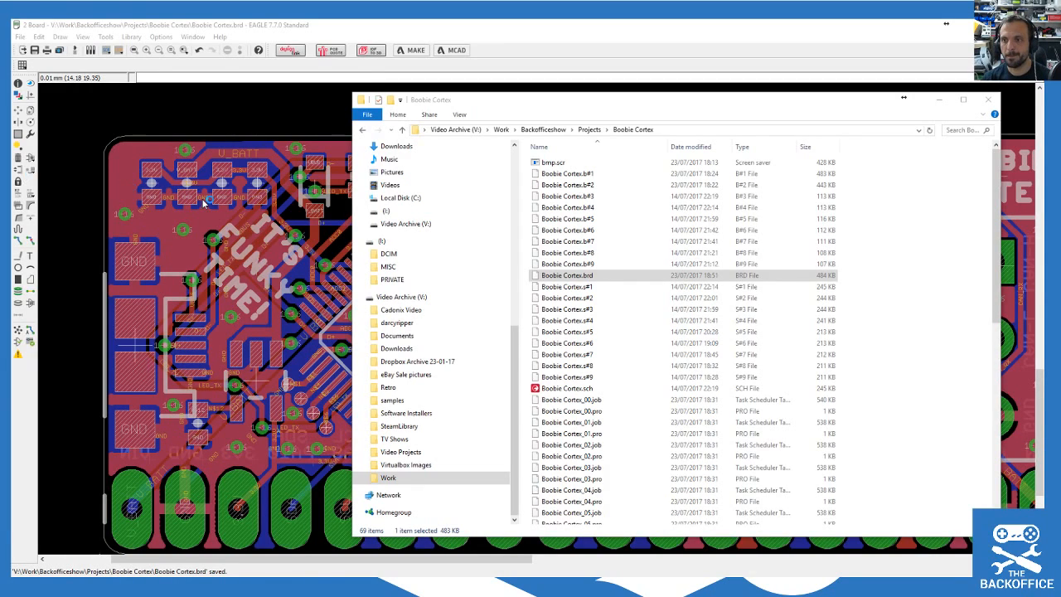
left_click_drag(477, 100, 1, 99)
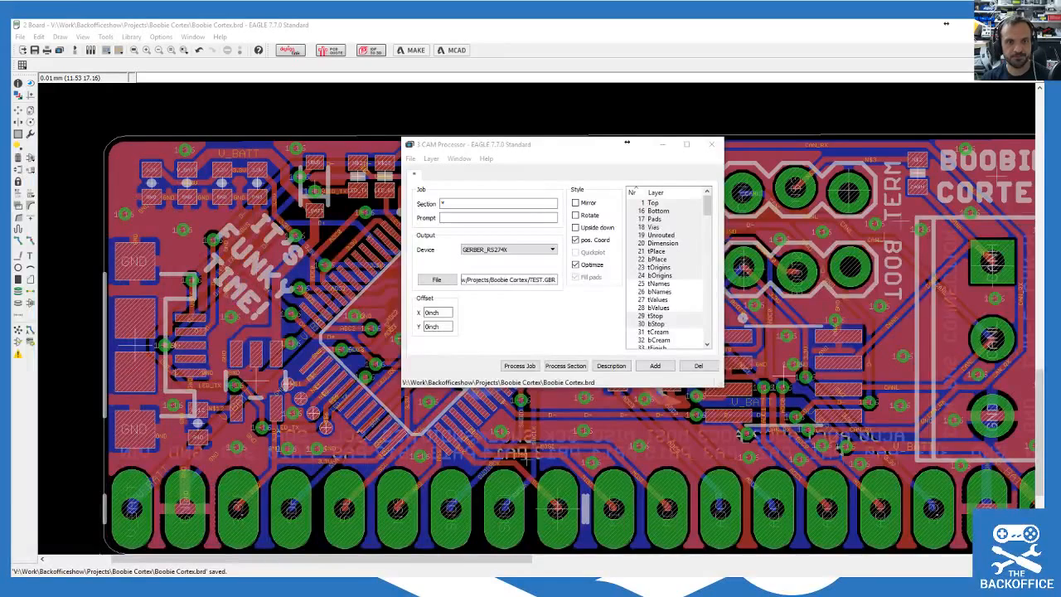
Step: Load the predefined CAM job gerb274x.cam and process all of its sections
left_click(410, 159)
mouse_move(504, 174)
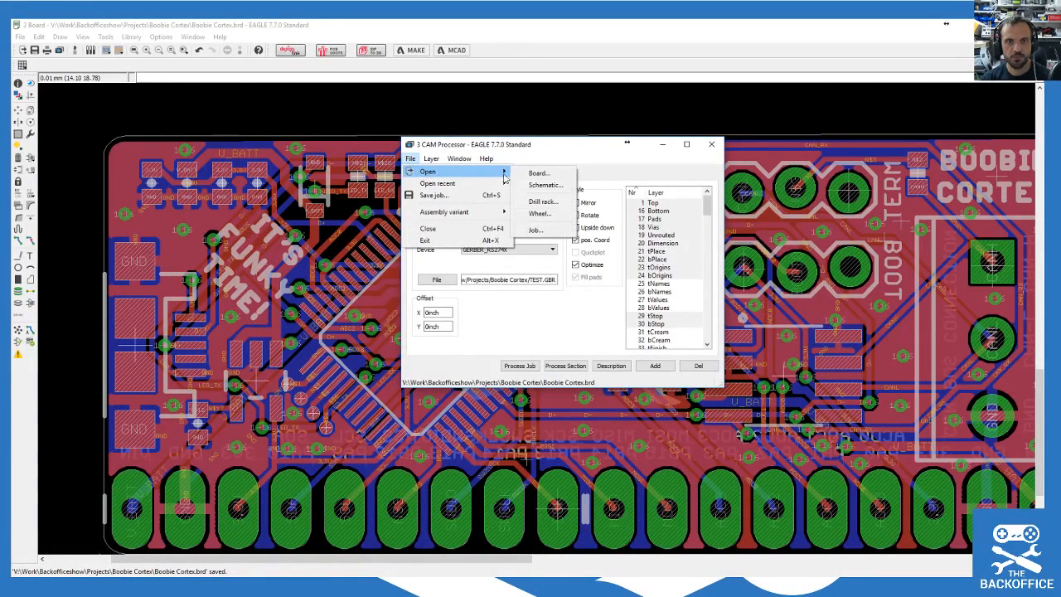
left_click(535, 230)
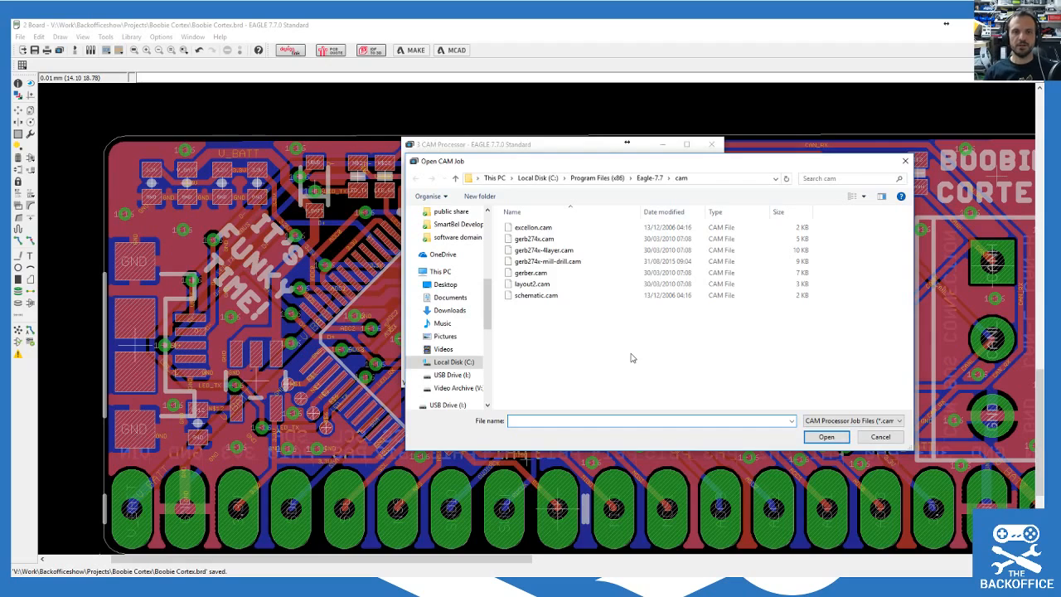
double_click(543, 240)
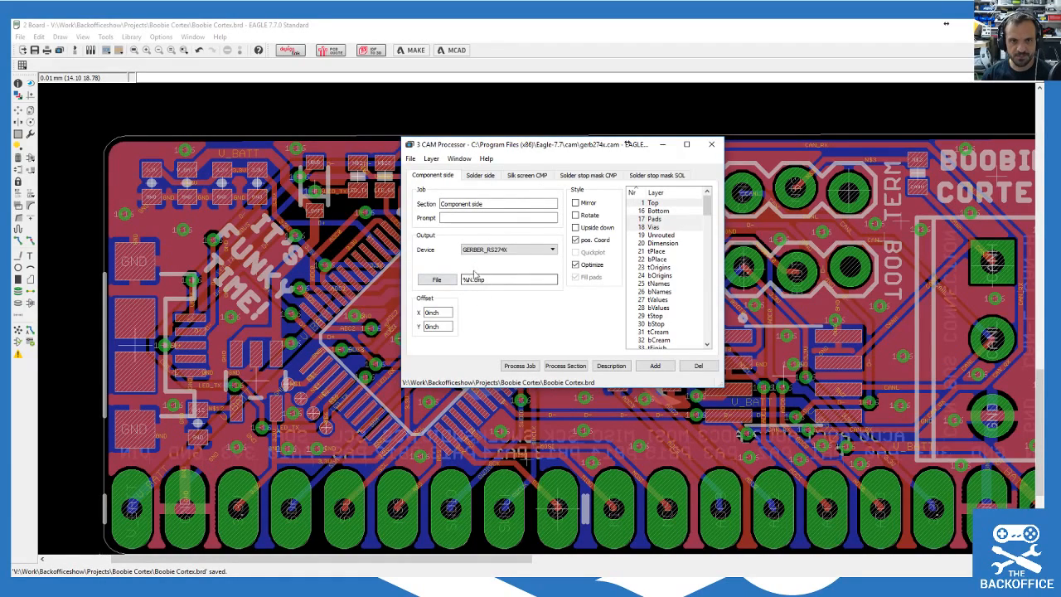
left_click(519, 366)
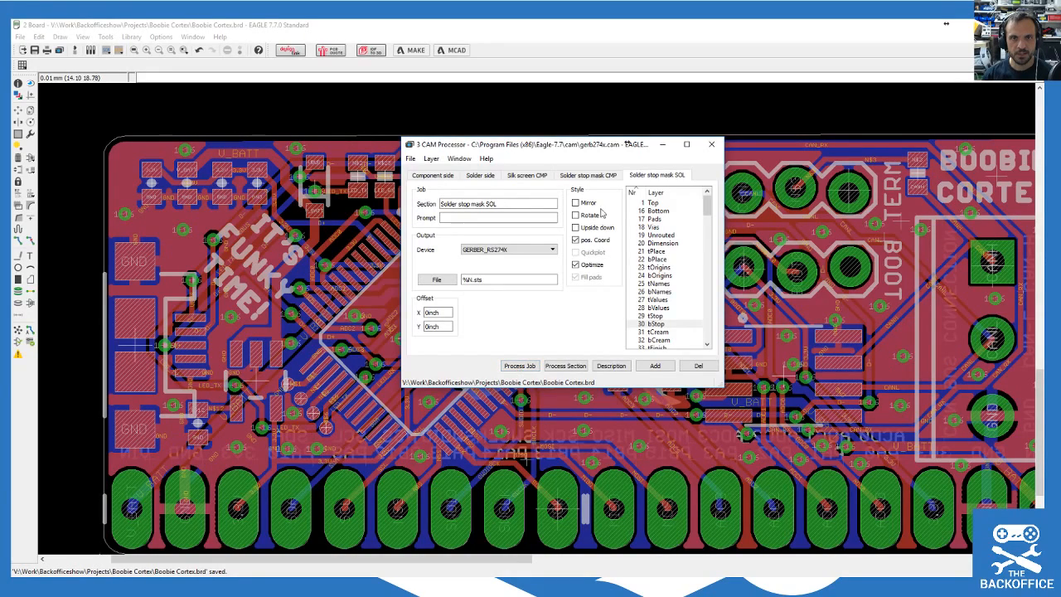
Step: Review the settings of the Solder stop mask CMP, Silk screen CMP, Solder side and Component side sections
left_click(585, 176)
left_click(517, 177)
left_click(480, 176)
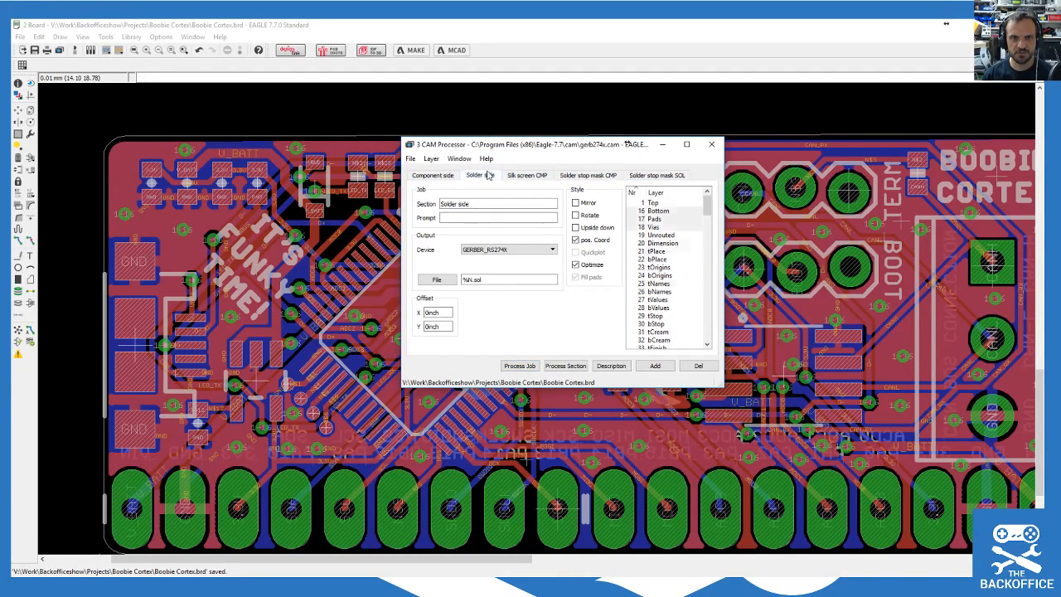
left_click(433, 176)
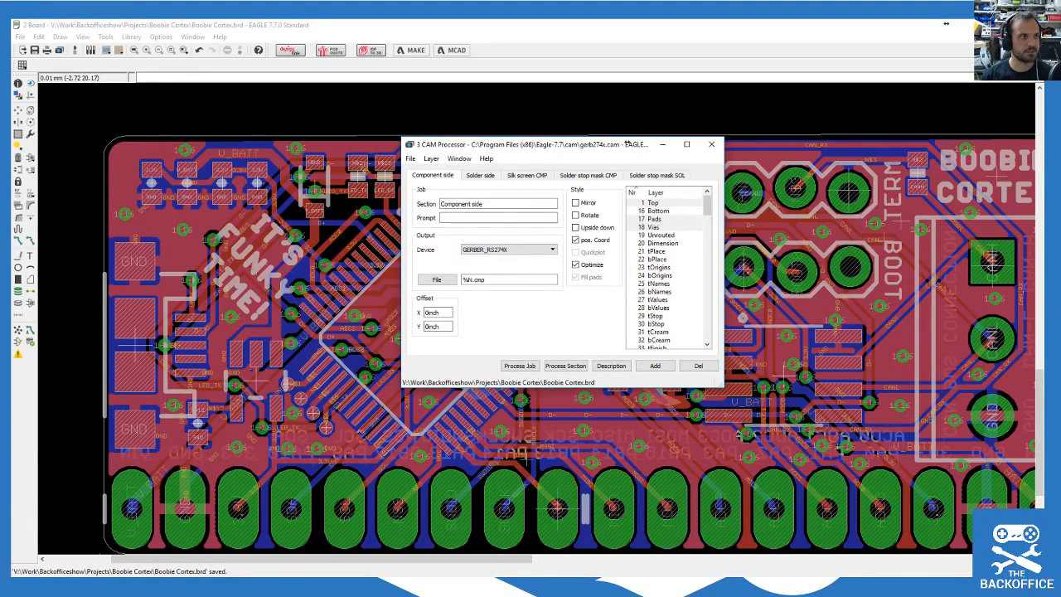
left_click_drag(11, 141, 2, 85)
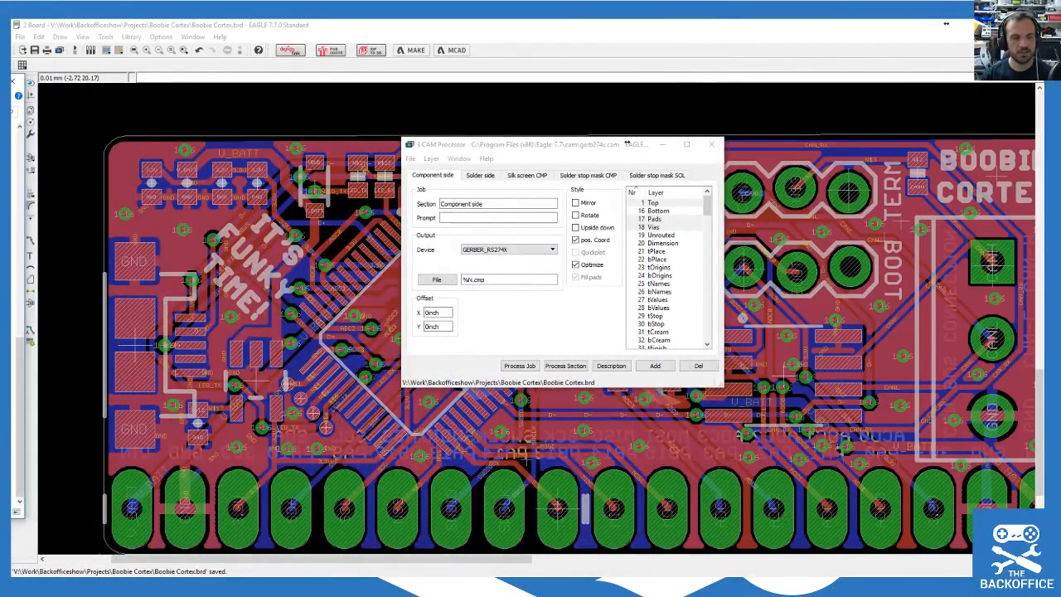
left_click(456, 184)
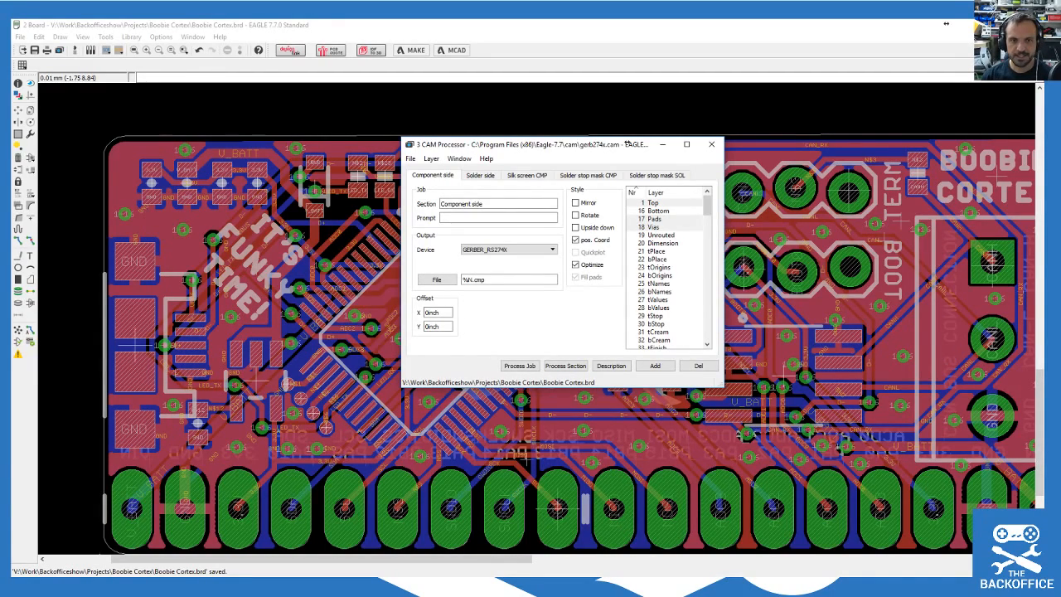
Step: Process the gerb274x job again, starting it from the Component side, Solder stop mask CMP and Silk screen CMP sections
left_click(520, 365)
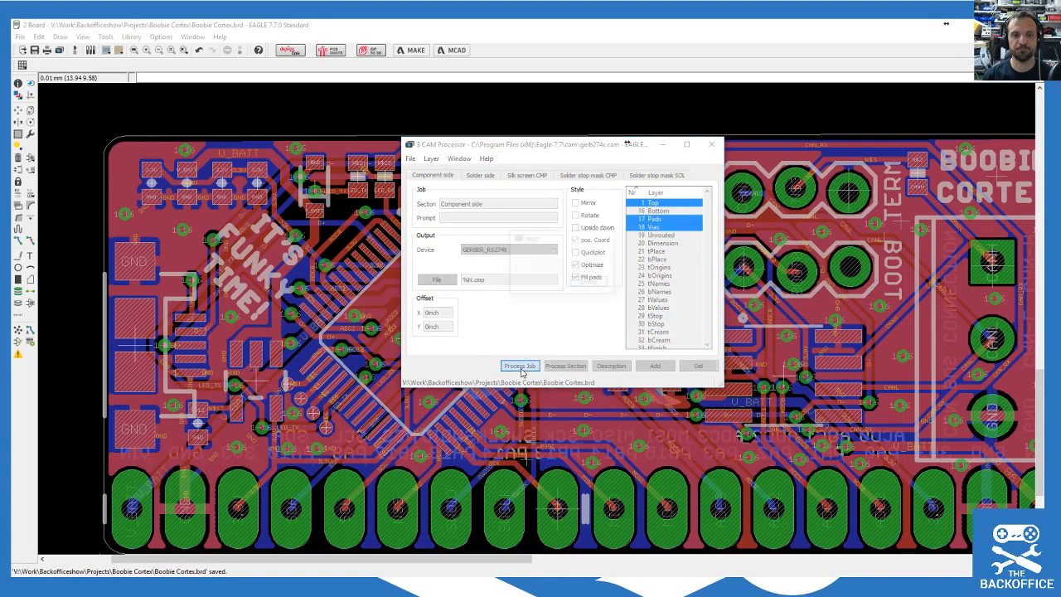
left_click(585, 175)
left_click(520, 366)
left_click(578, 177)
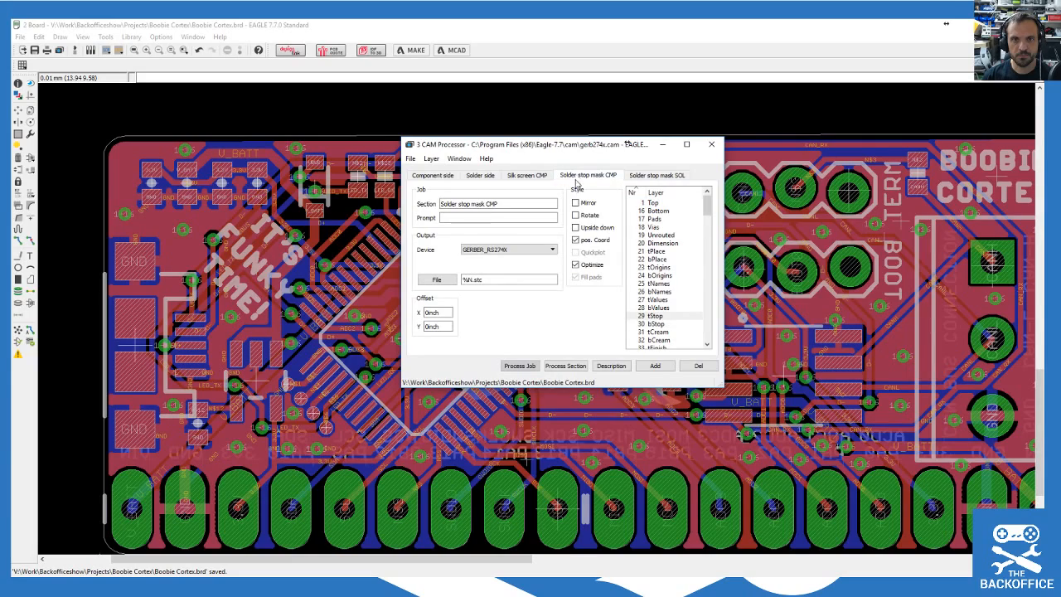
left_click(440, 175)
left_click(533, 369)
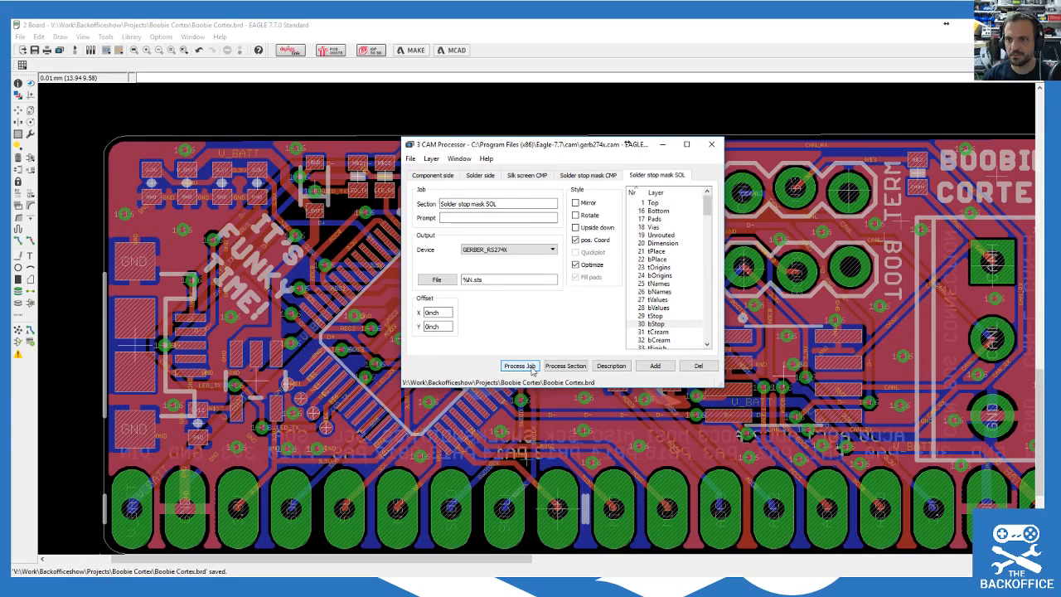
left_click(587, 175)
left_click(518, 368)
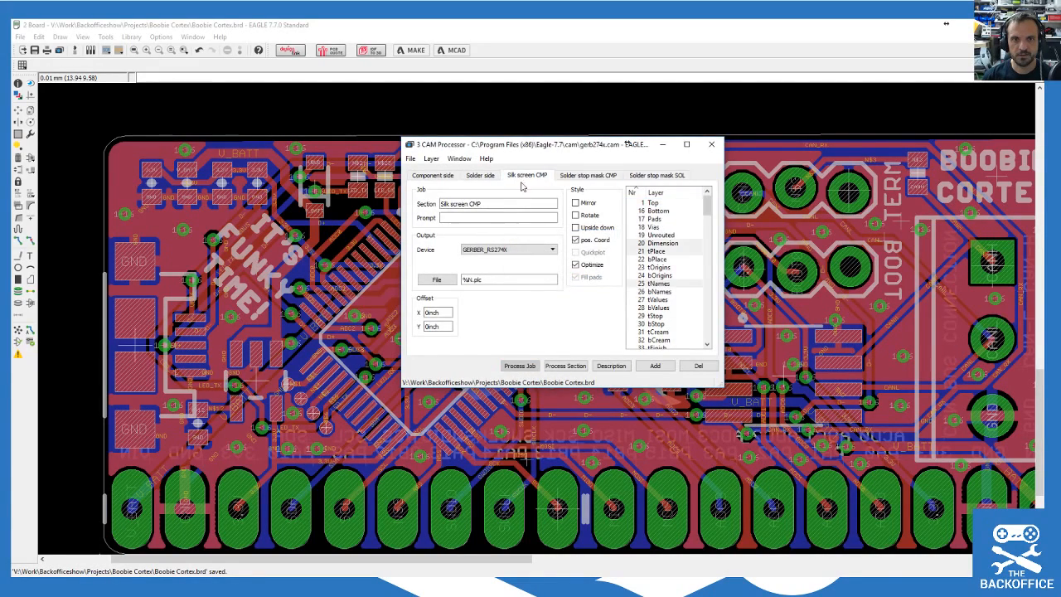
left_click(521, 366)
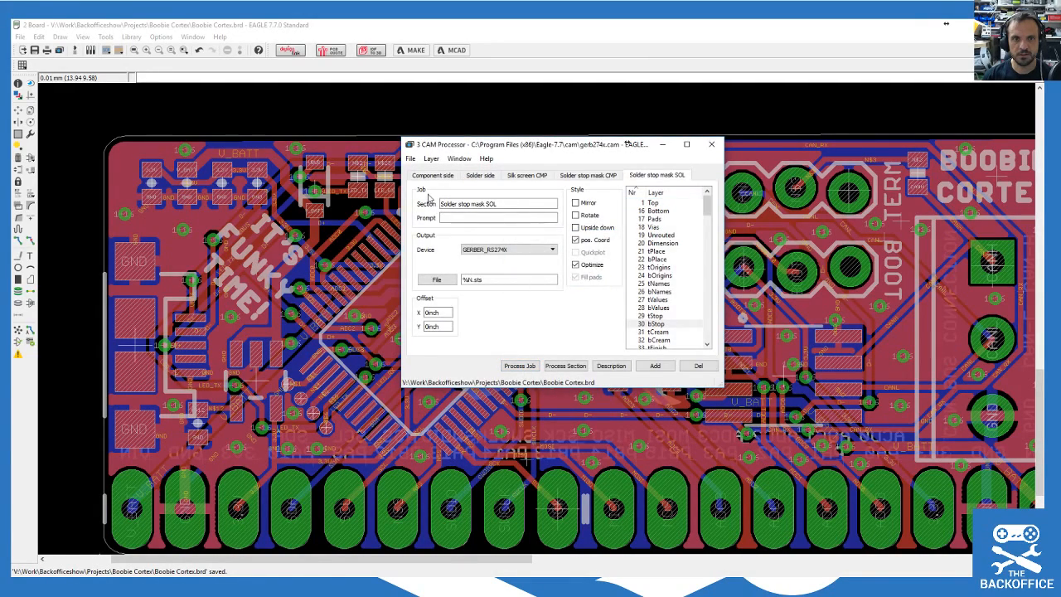
Step: Examine the output files in the Boobie Cortex folder in File Explorer, and move its window aside
left_click_drag(12, 137, 404, 96)
scroll(315, 348, "up", 13)
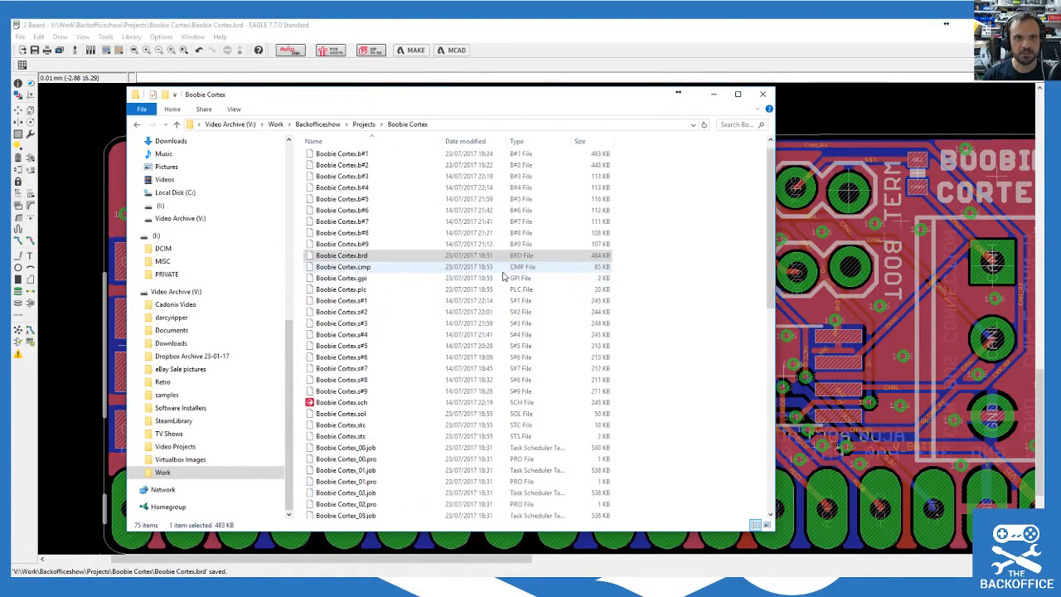
scroll(502, 271, "down", 13)
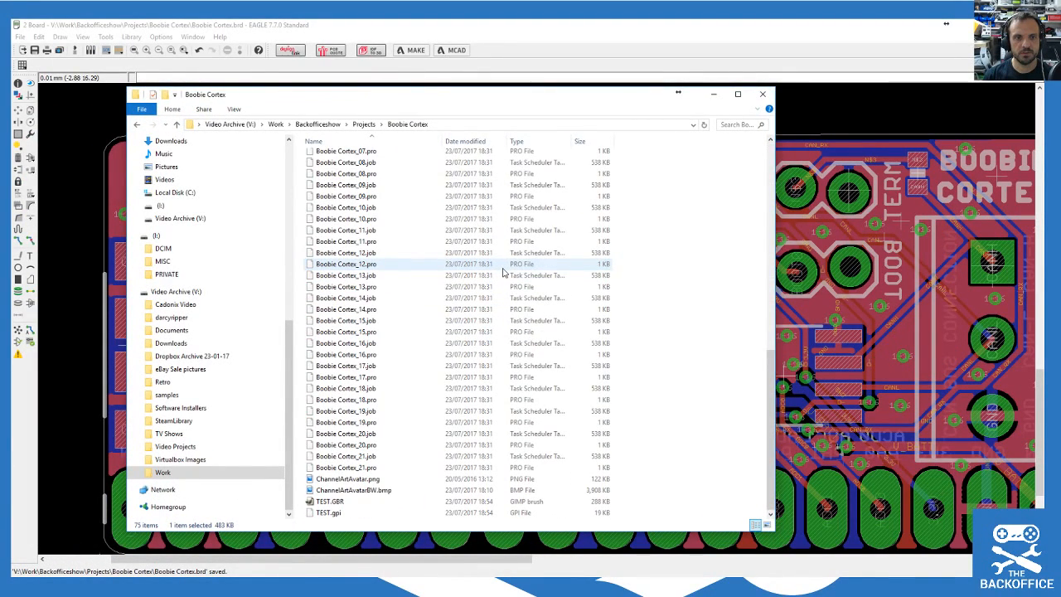
left_click_drag(506, 97, 12, 57)
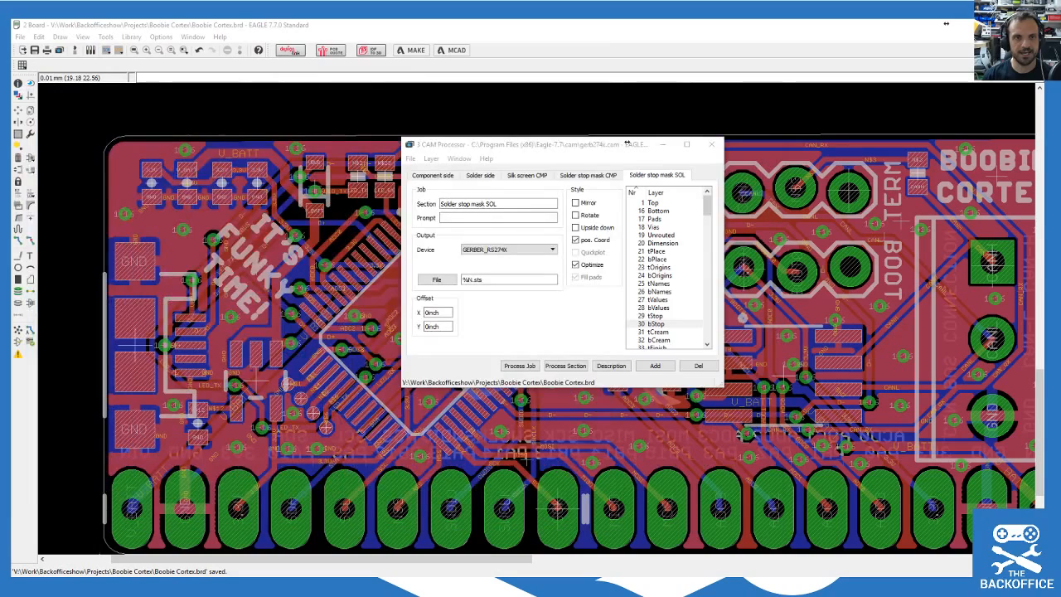
left_click(409, 159)
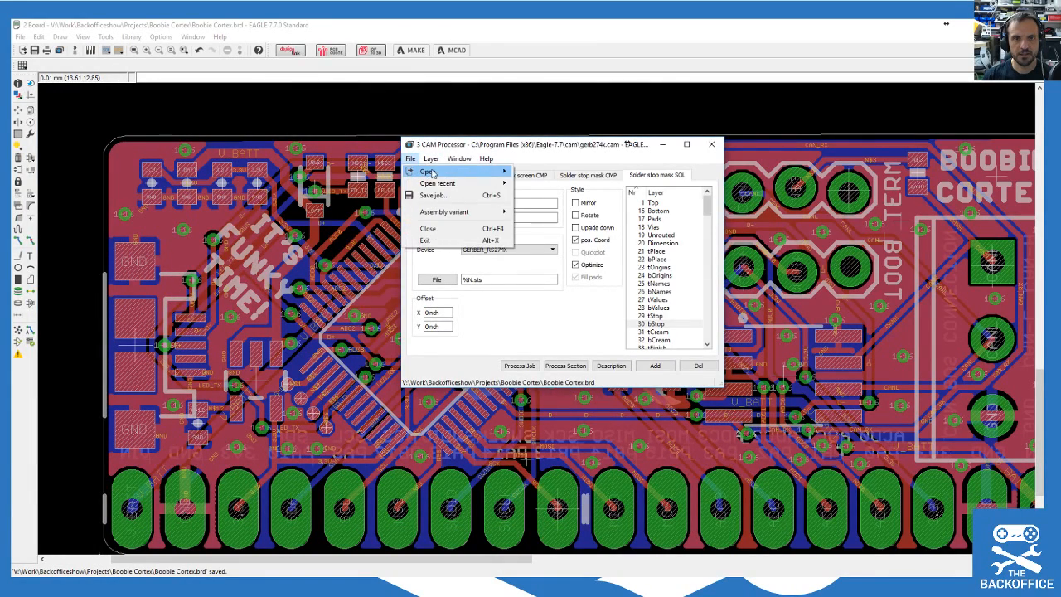
mouse_move(470, 161)
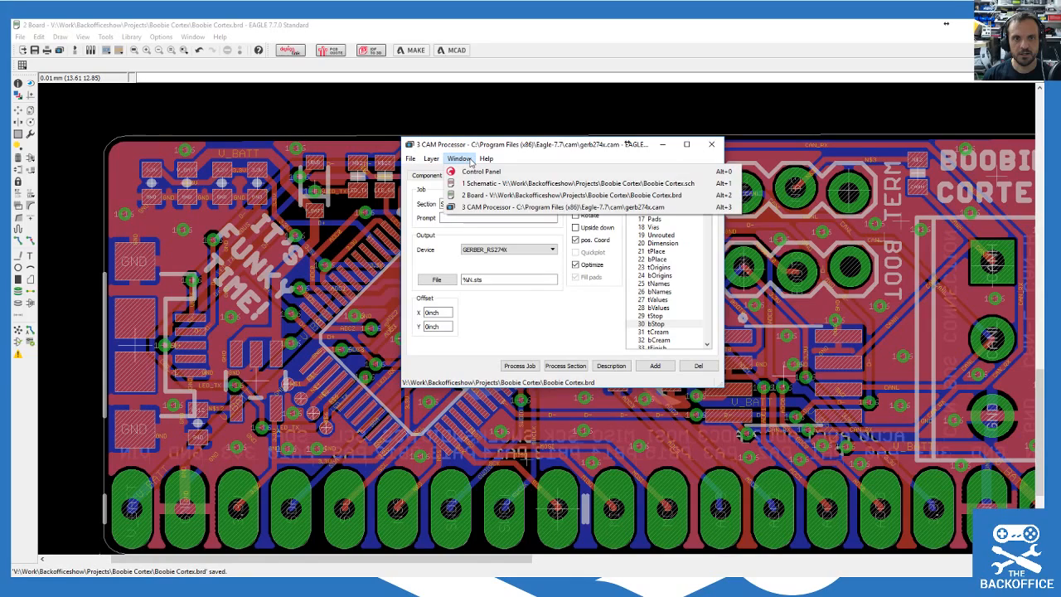
left_click(532, 141)
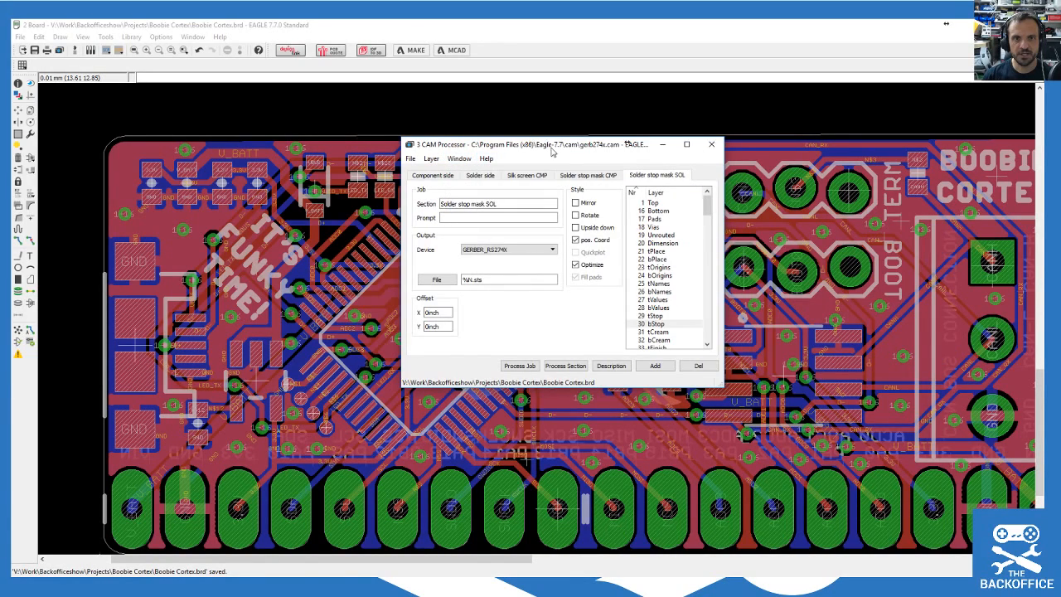
left_click_drag(553, 152, 573, 134)
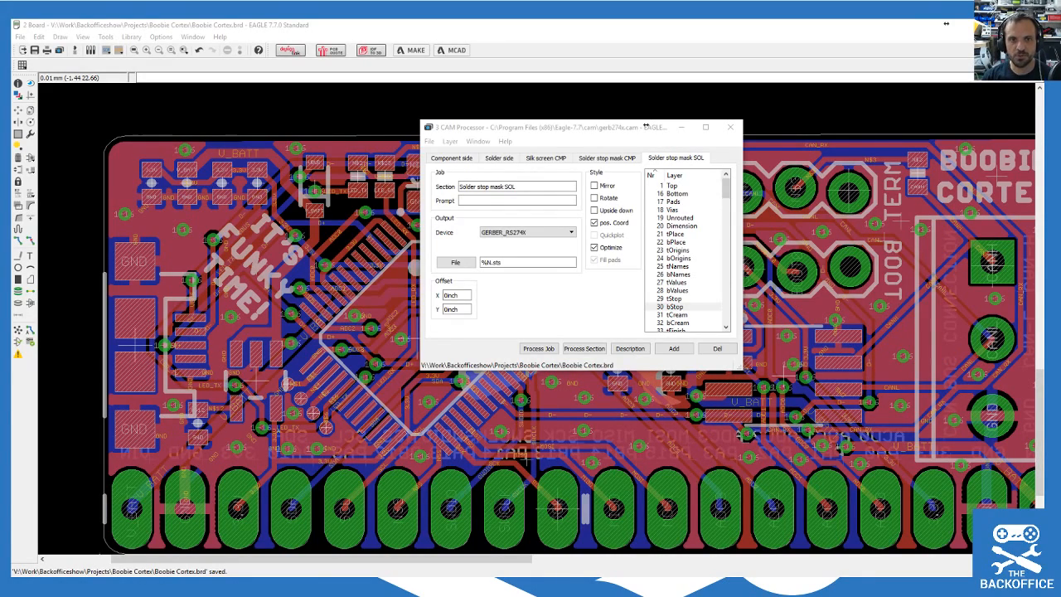
Step: Browse the Boobie Cortex folder from the output file selection of the Solder stop mask SOL section, without choosing a file
left_click(455, 262)
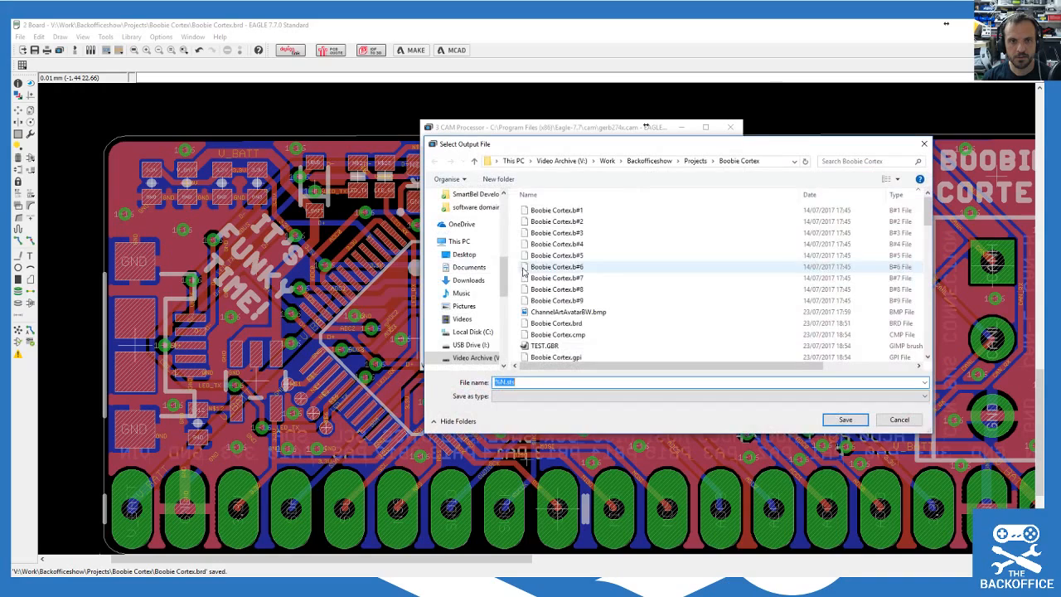
scroll(660, 332, "down", 12)
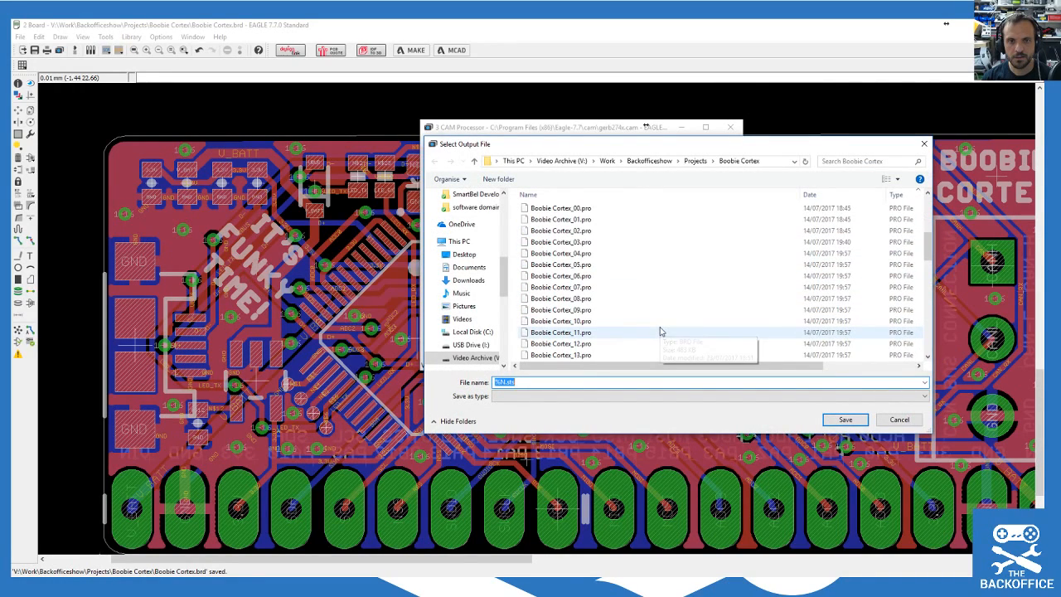
scroll(737, 331, "down", 1)
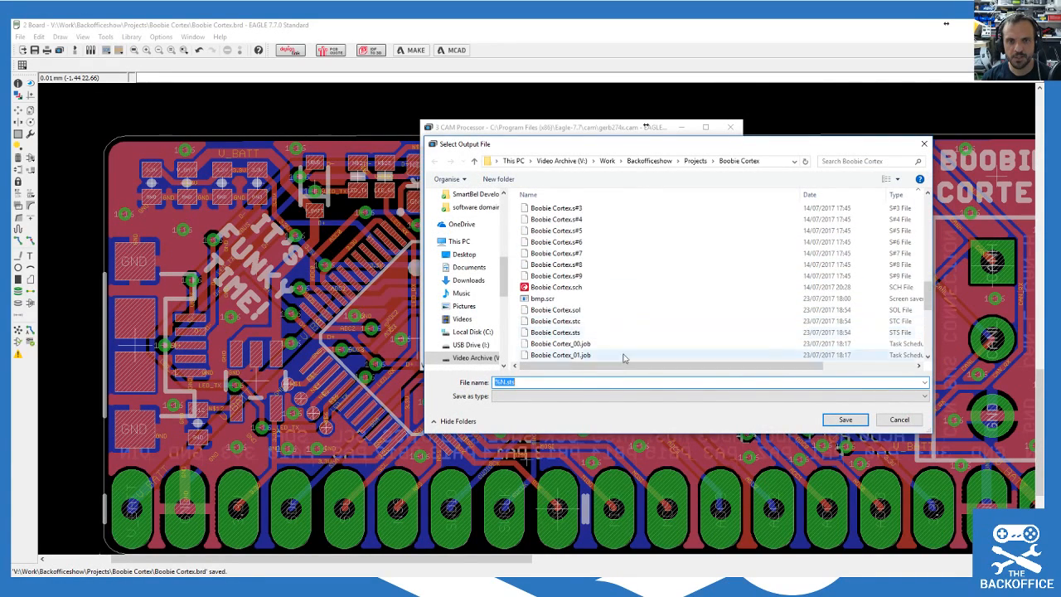
left_click(900, 419)
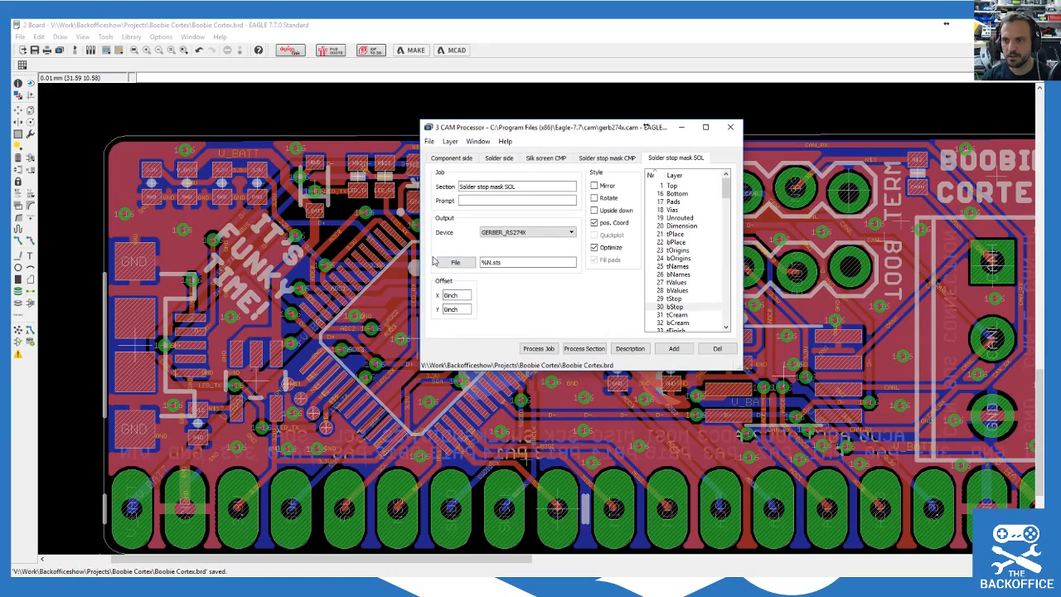
Step: Load the excellon.cam job in the CAM Processor and process it to generate the board's drill data
left_click(429, 141)
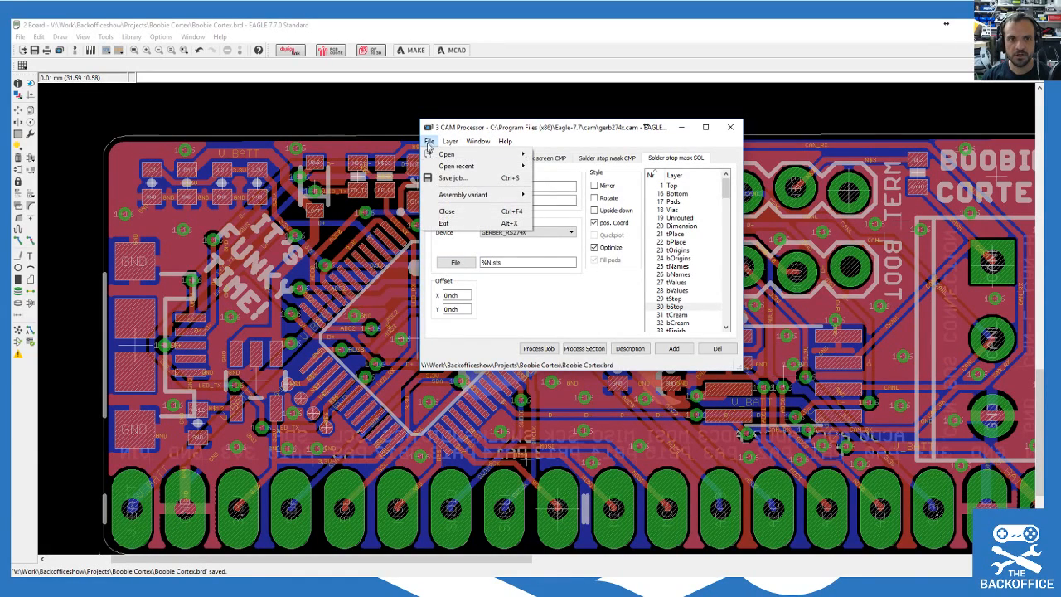
mouse_move(498, 154)
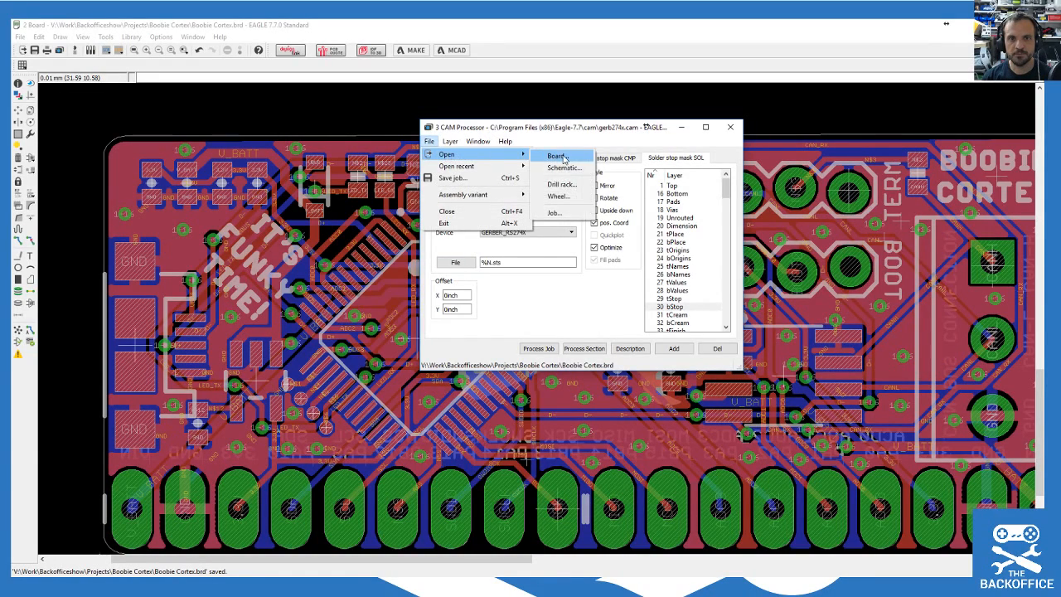
left_click(558, 213)
double_click(552, 210)
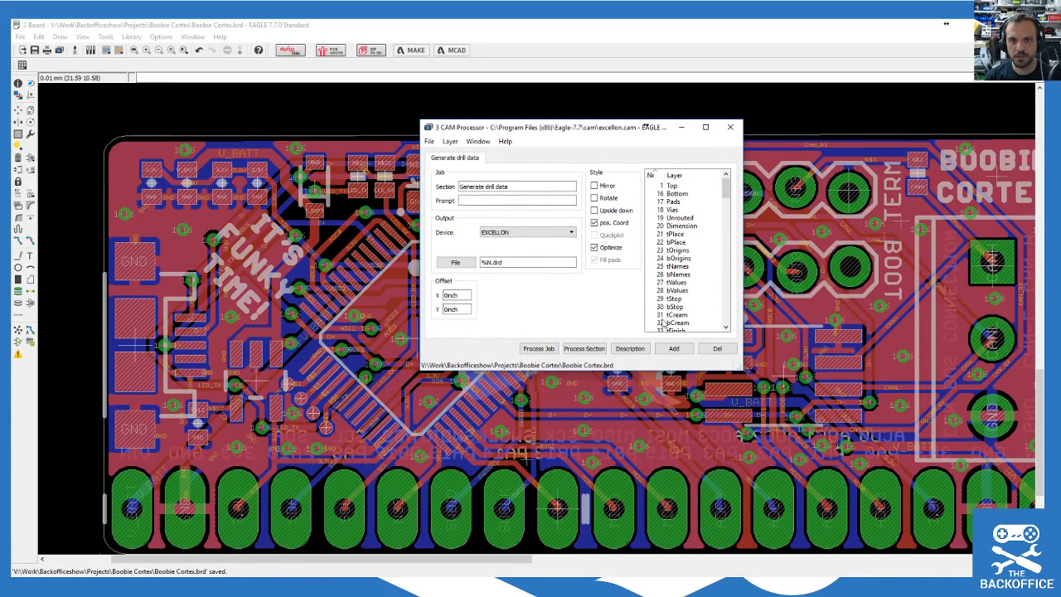
left_click(538, 348)
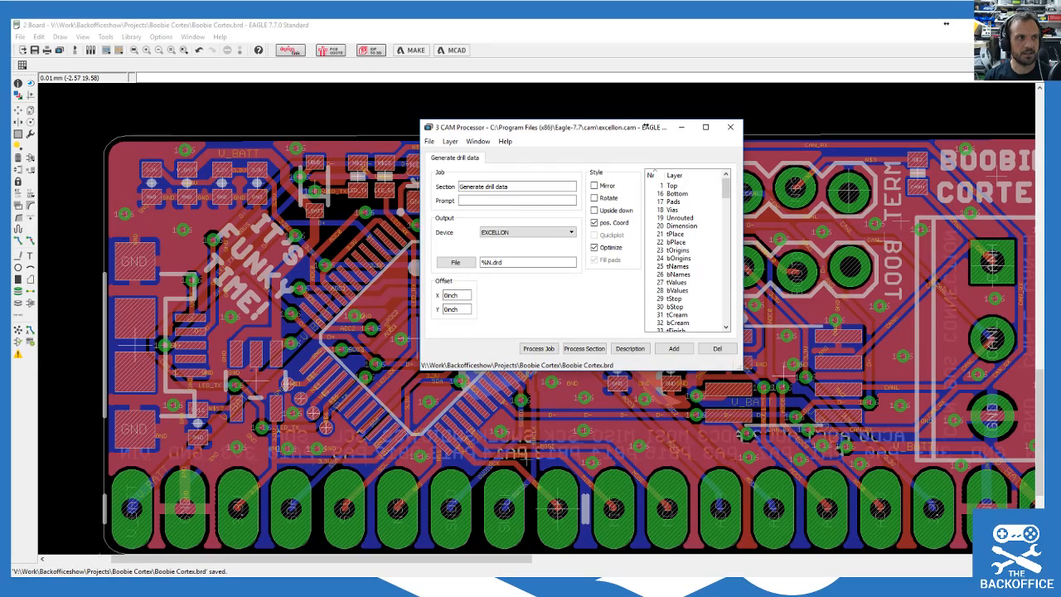
Step: Bring over the Boobie Cortex folder and browser windows, and download gerbv from its SourceForge page in the gerber viewer search results
left_click_drag(11, 86, 705, 78)
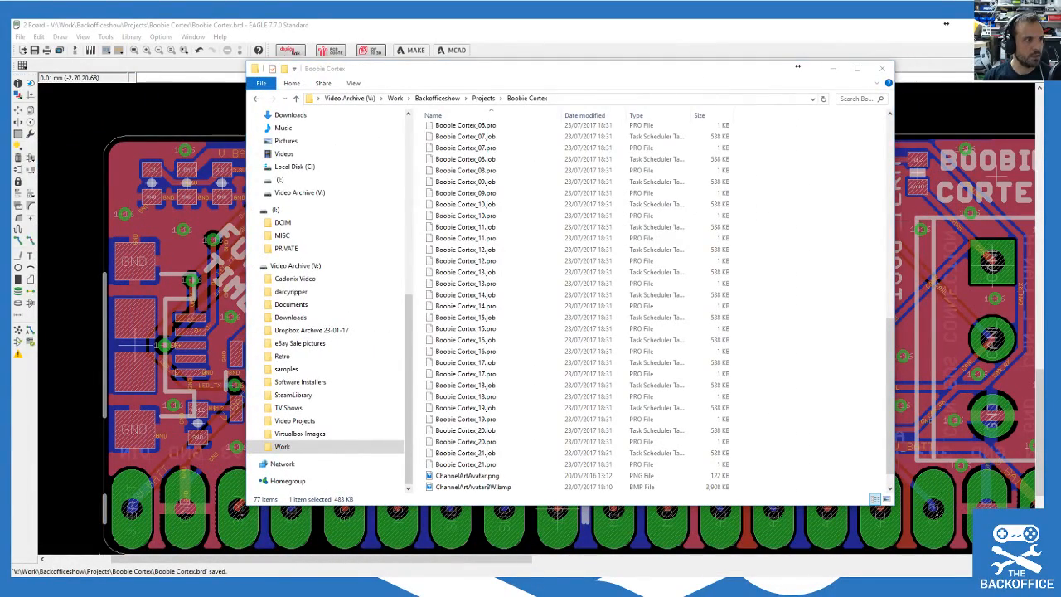
left_click_drag(12, 62, 659, 43)
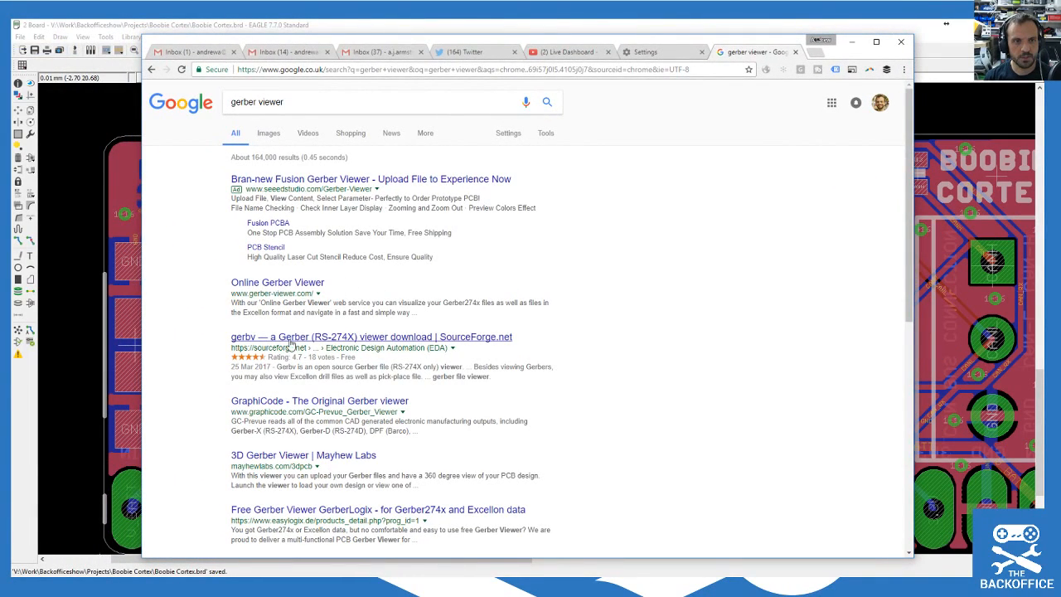
left_click(318, 340)
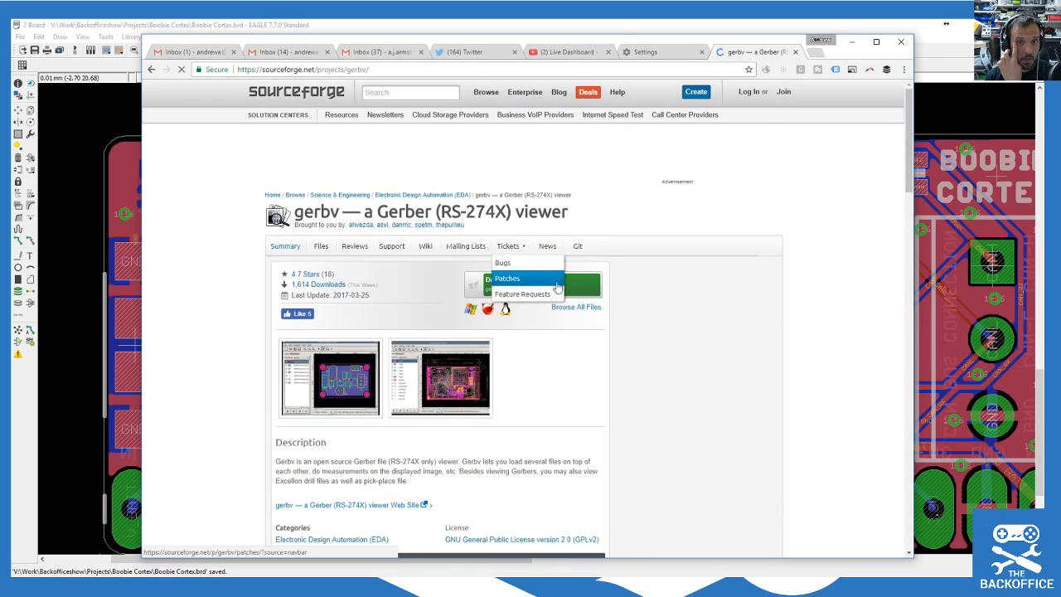
left_click(572, 286)
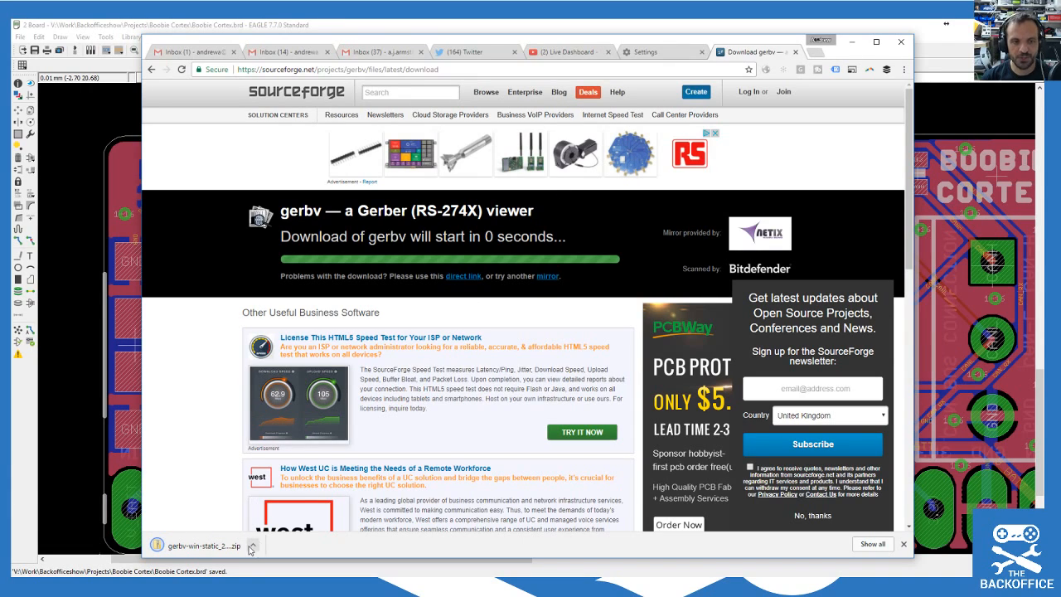
Step: Show the downloaded gerbv-win-static_20160713.zip in its folder and run gerbv.exe from inside the archive without extracting it
left_click(251, 547)
left_click(284, 508)
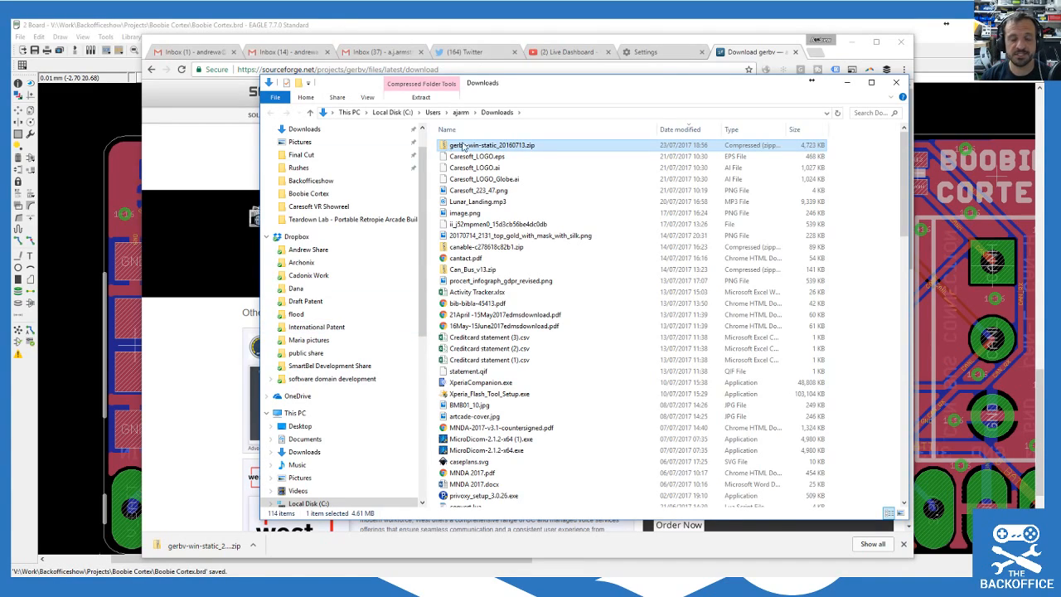
double_click(537, 147)
double_click(484, 149)
double_click(473, 150)
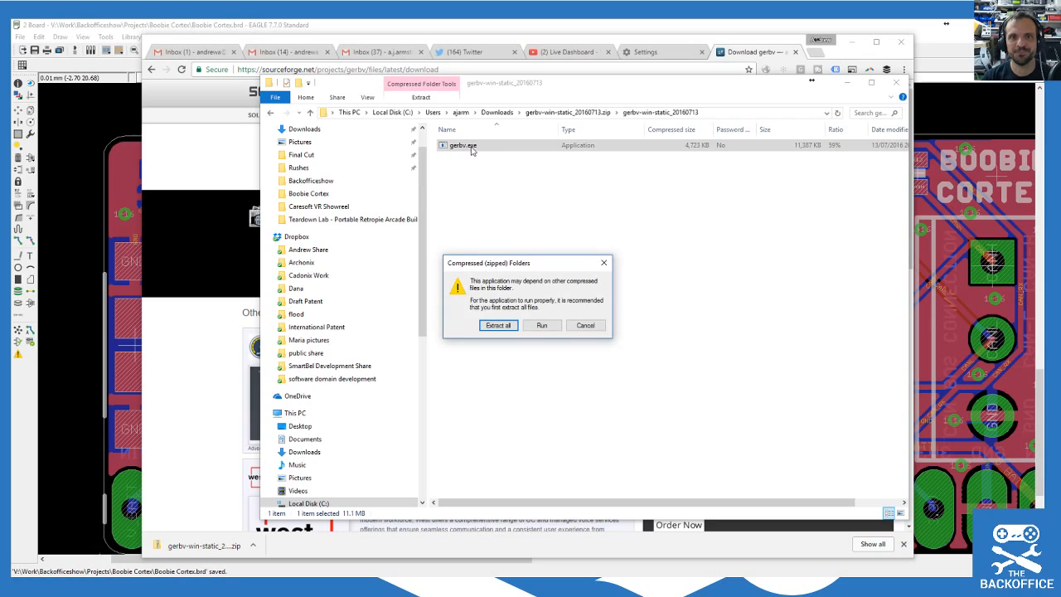
left_click(541, 326)
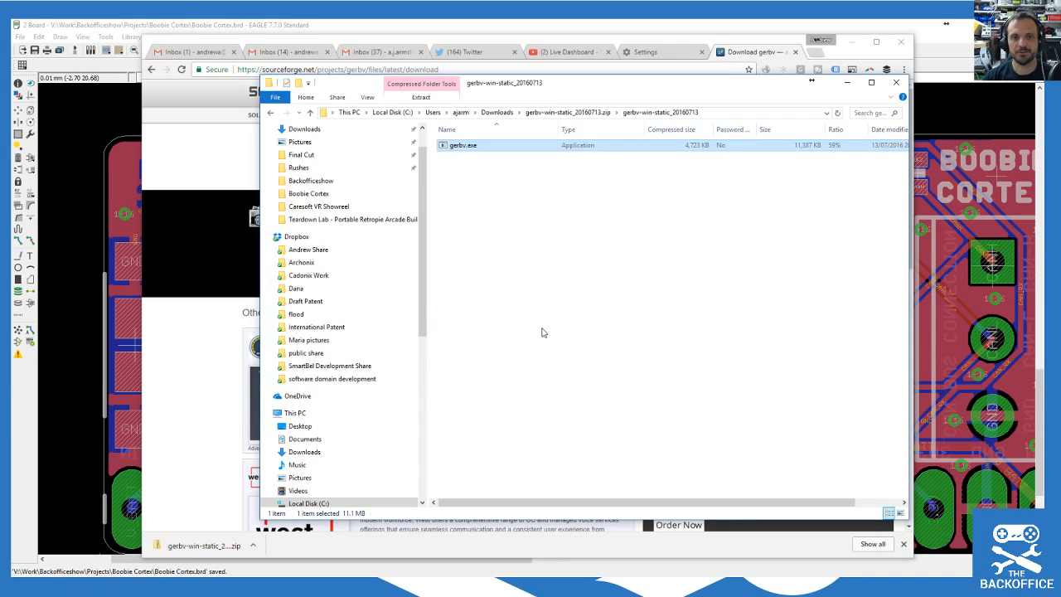
left_click(563, 320)
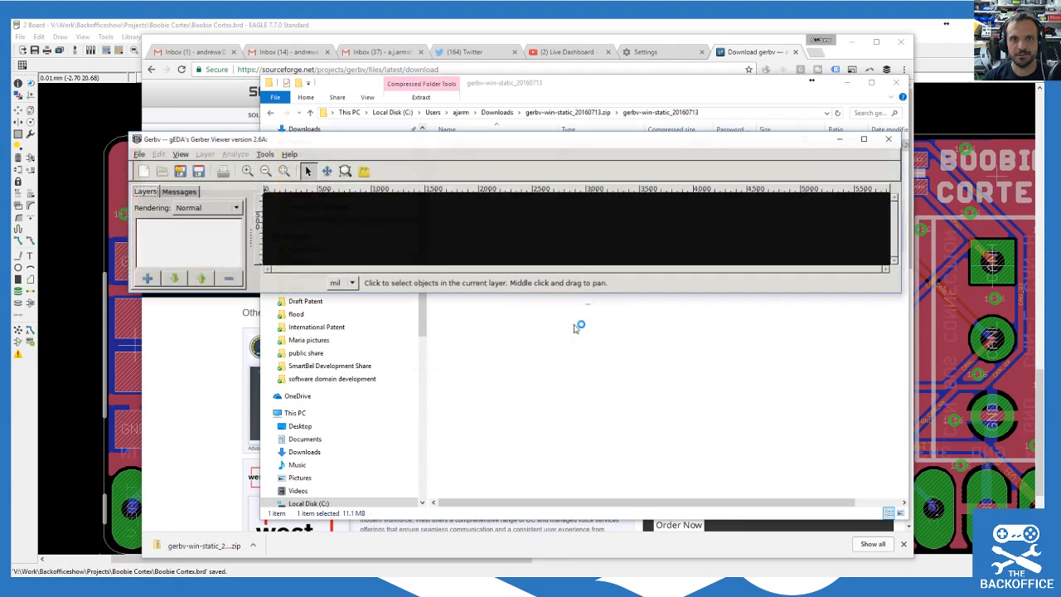
Step: Clear away the Downloads and browser windows, make the Gerbv window taller, and place the Boobie Cortex folder window beside it
left_click_drag(580, 87, 0, 73)
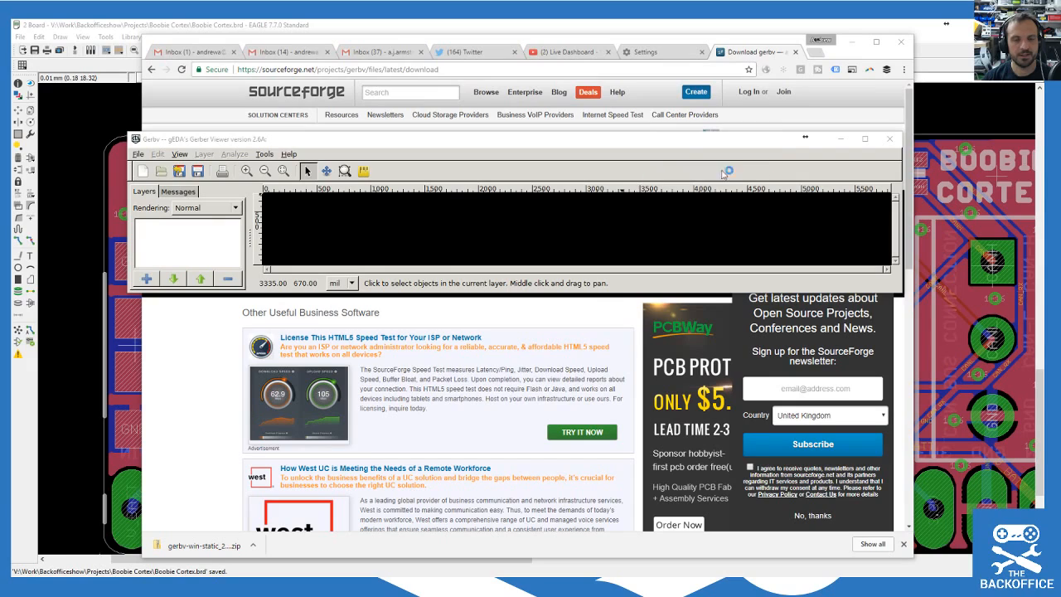
left_click(851, 42)
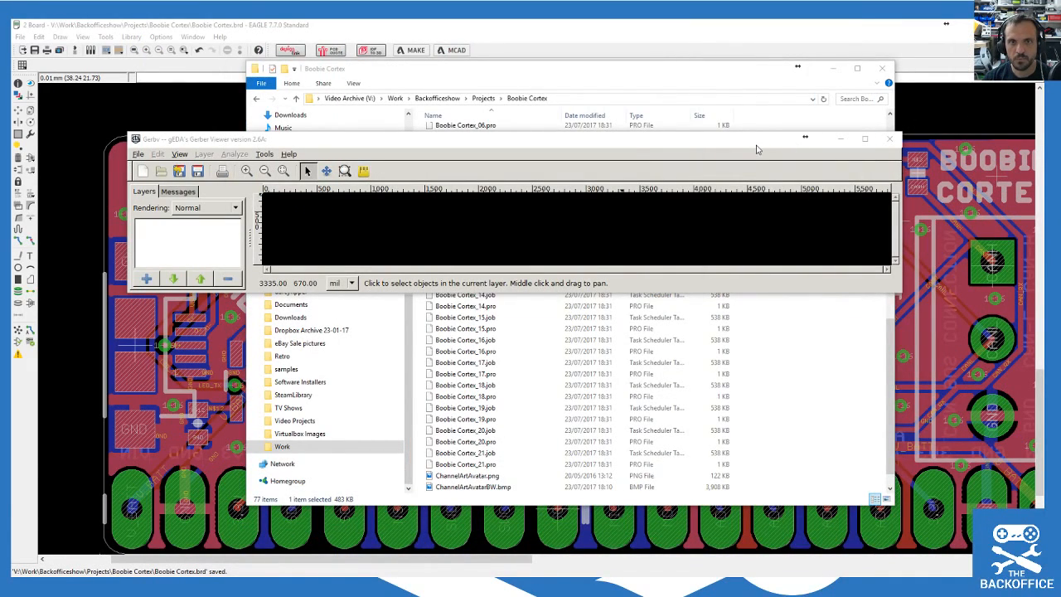
left_click_drag(902, 292, 666, 531)
left_click(653, 75)
left_click_drag(652, 75, 763, 45)
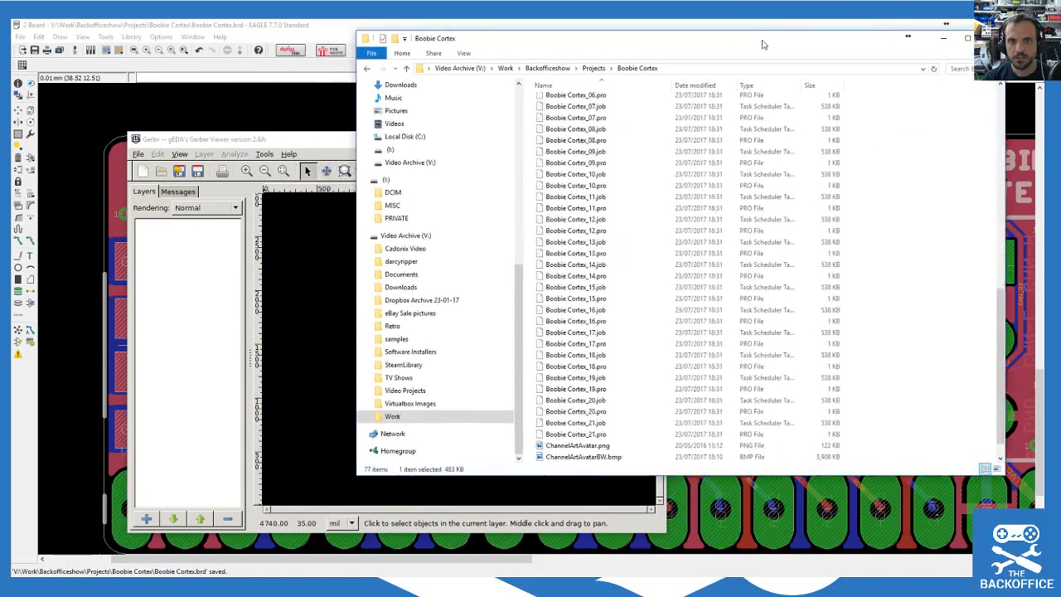
Step: Sort the Boobie Cortex folder by date modified and try to drop the files from Boobie Cortex.drd to Boobie Cortex.sts into Gerbv's layer list
scroll(703, 315, "up", 5)
scroll(703, 315, "up", 9)
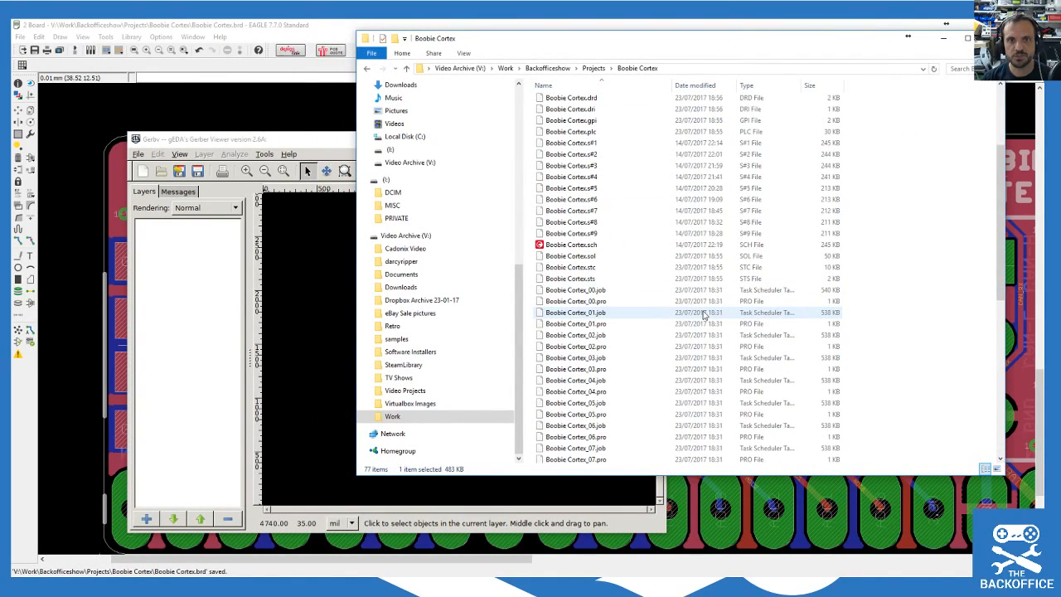
left_click(706, 85)
left_click(586, 101)
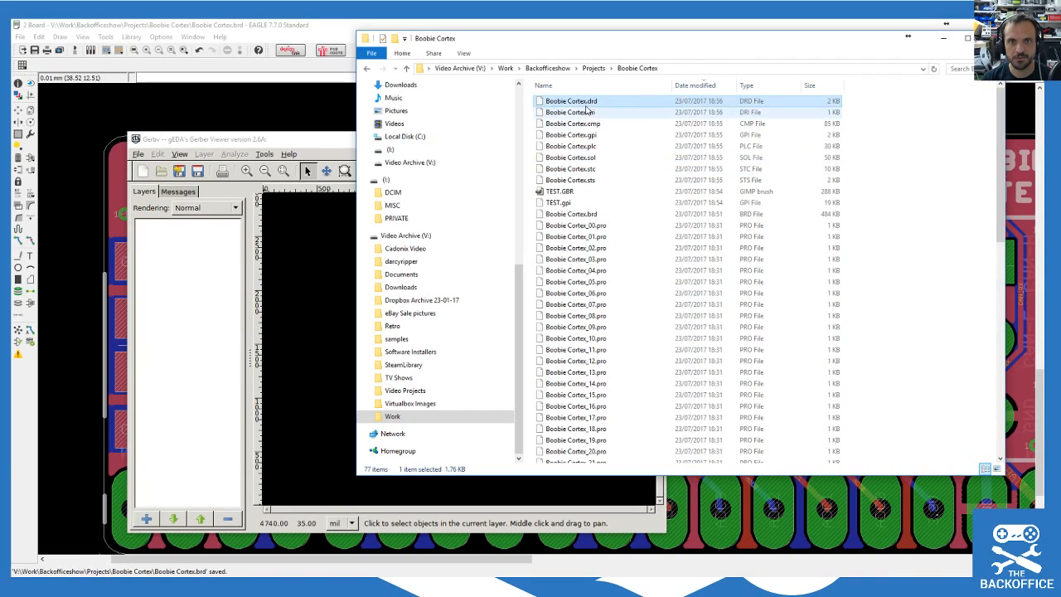
left_click(580, 180, "shift")
left_click_drag(590, 182, 191, 311)
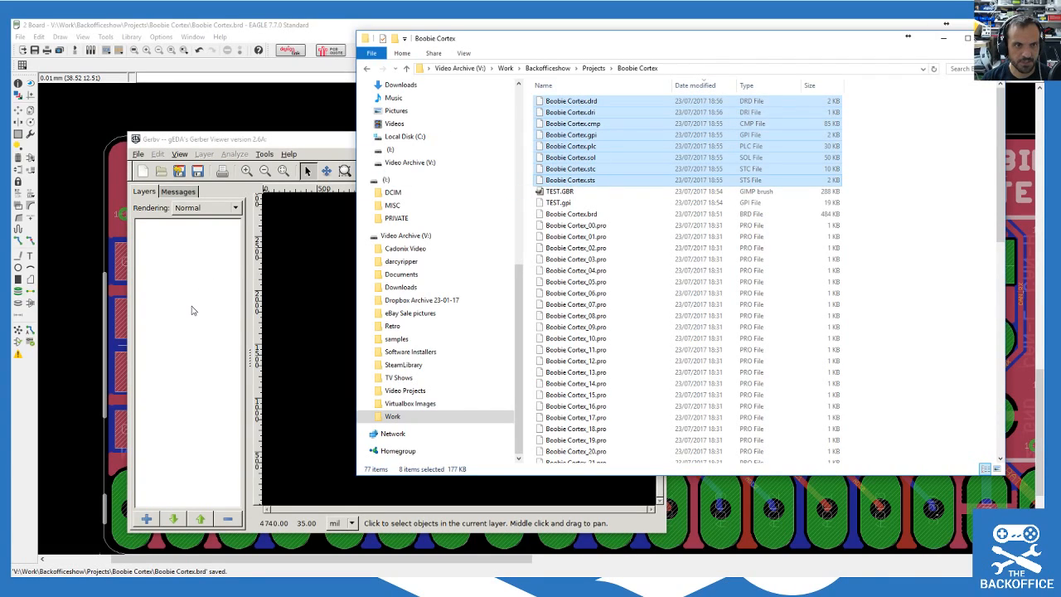
Step: Reposition the Gerbv window and try to drop only Boobie Cortex.stc into its layer list
left_click(247, 141)
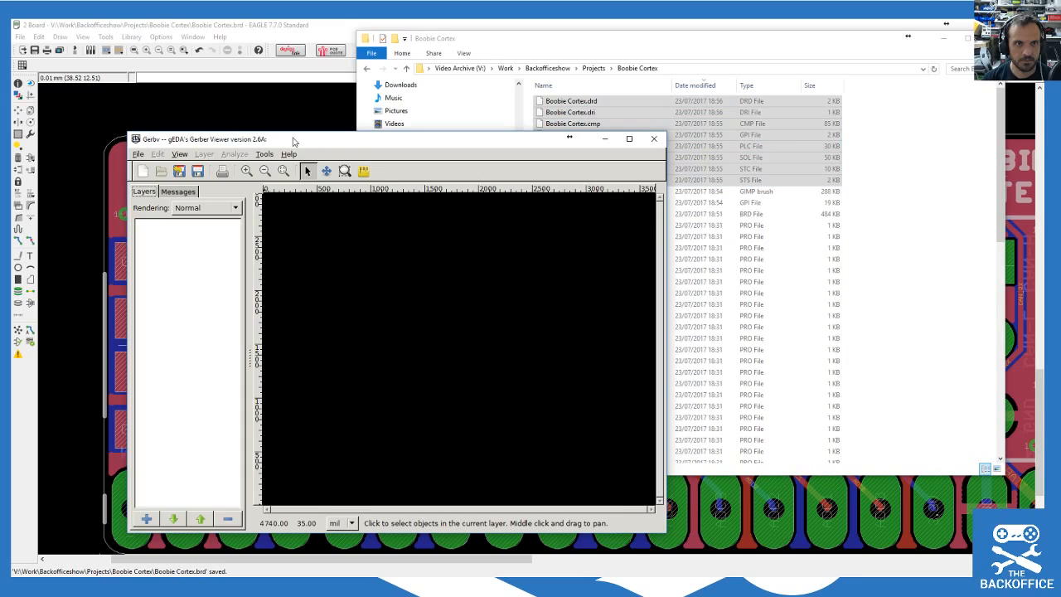
left_click_drag(291, 141, 274, 100)
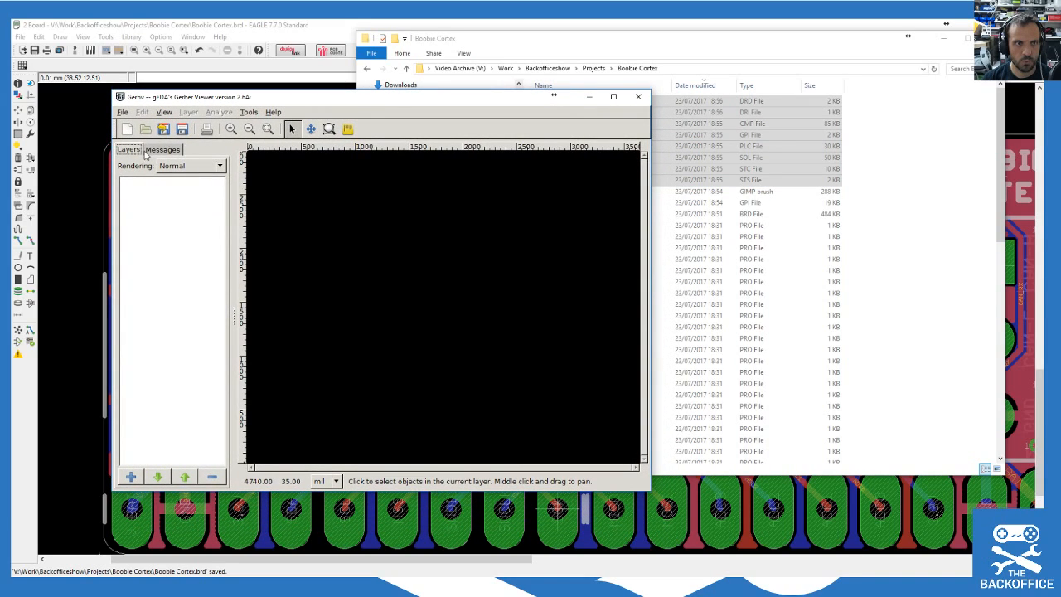
left_click(618, 47)
left_click(616, 134)
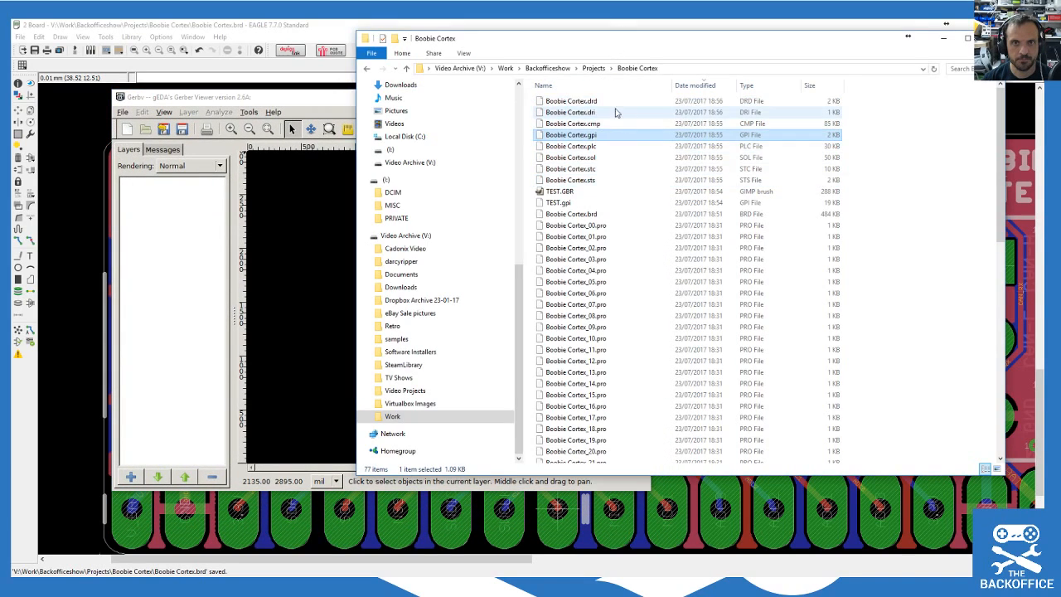
mouse_move(583, 102)
left_mouse_down()
mouse_move(565, 107)
mouse_move(579, 103)
left_mouse_up()
left_click_drag(591, 171, 164, 257)
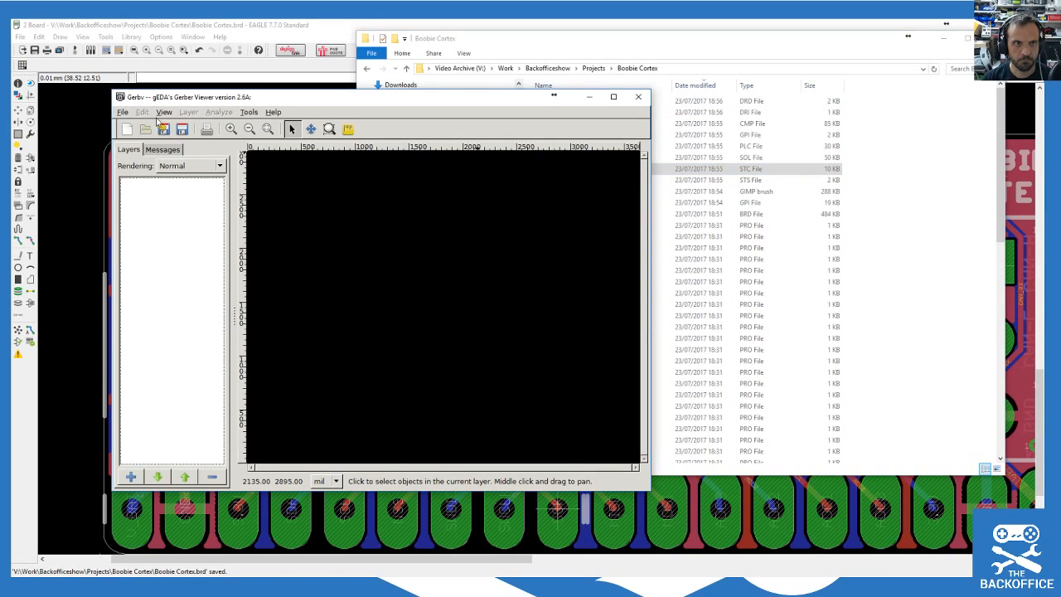
Step: Start opening layers in Gerbv and go to the Boobie Cortex project folder using the path copied from File Explorer
left_click(122, 112)
left_click(146, 124)
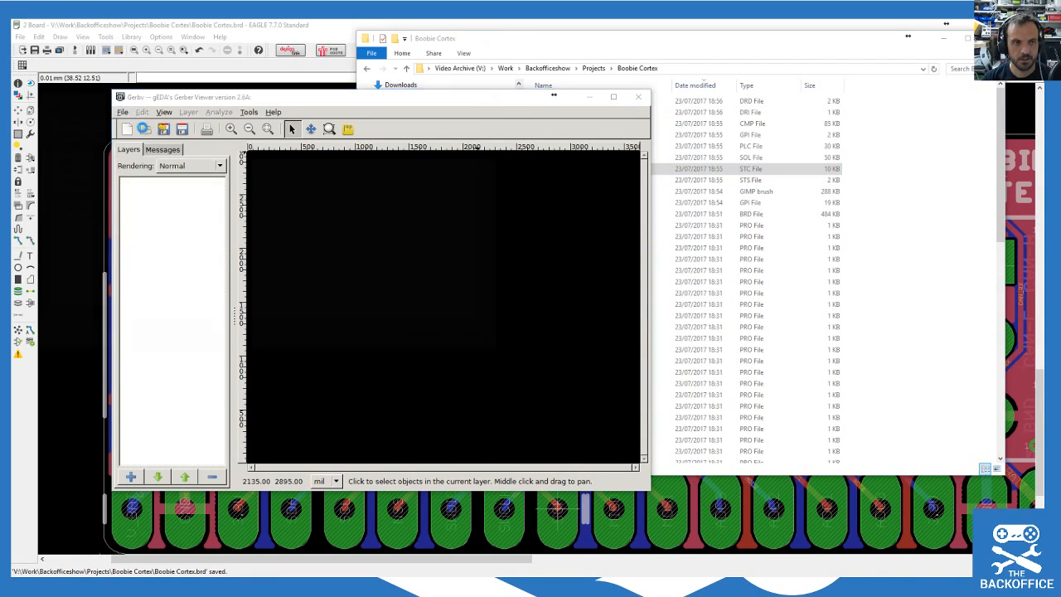
left_click(603, 40)
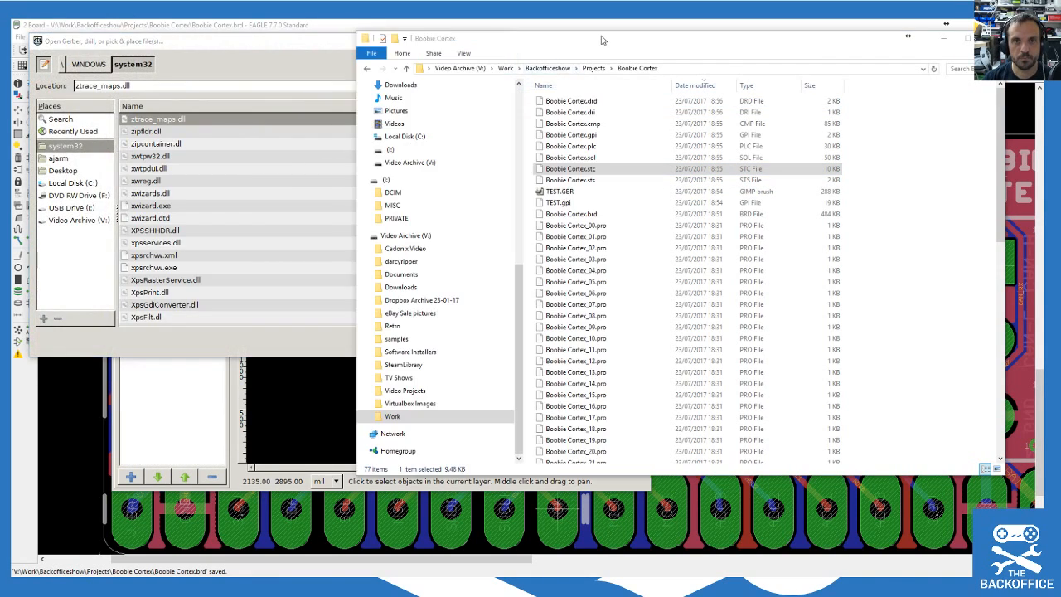
left_click(682, 69)
key("ctrl+c")
left_click(166, 85)
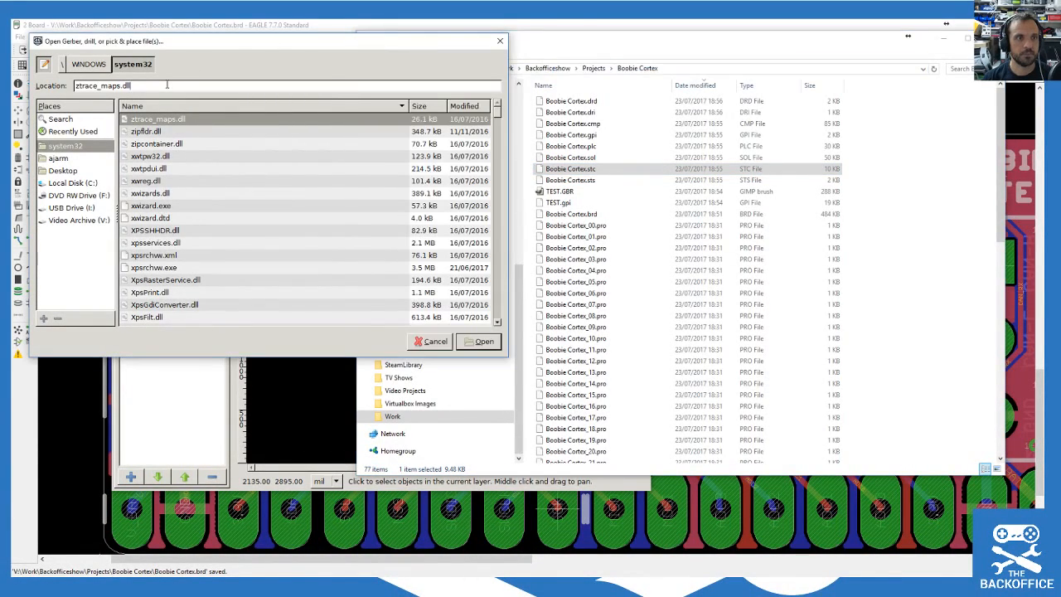
key("ctrl+a")
key("ctrl+v")
key("Return")
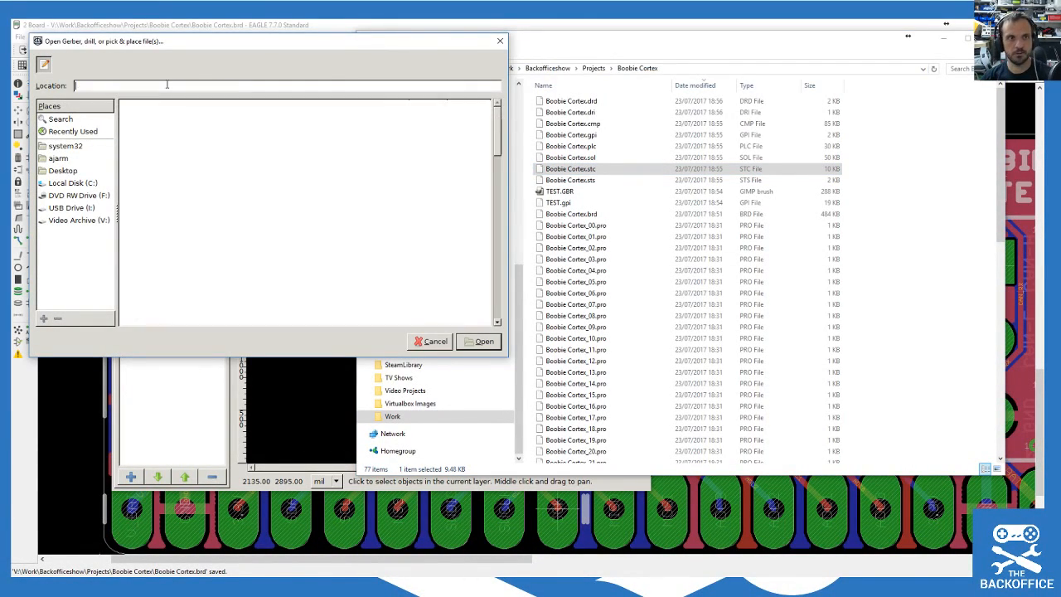
Step: Sort the files by modification date, newest first, and open everything from Boobie Cortex.dri to Boobie Cortex.cmp as layers
left_click(469, 106)
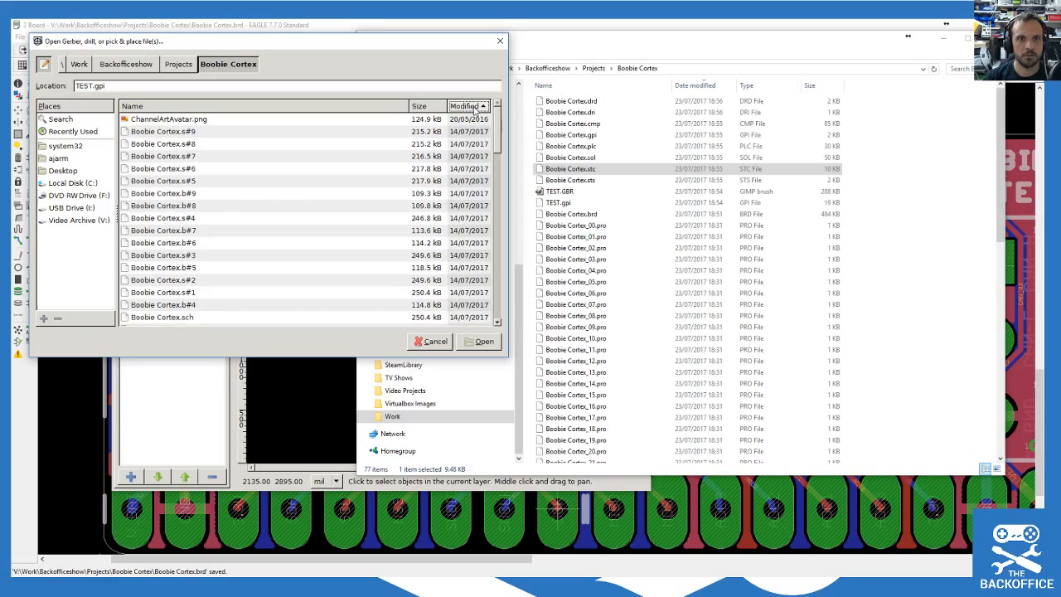
left_click(475, 106)
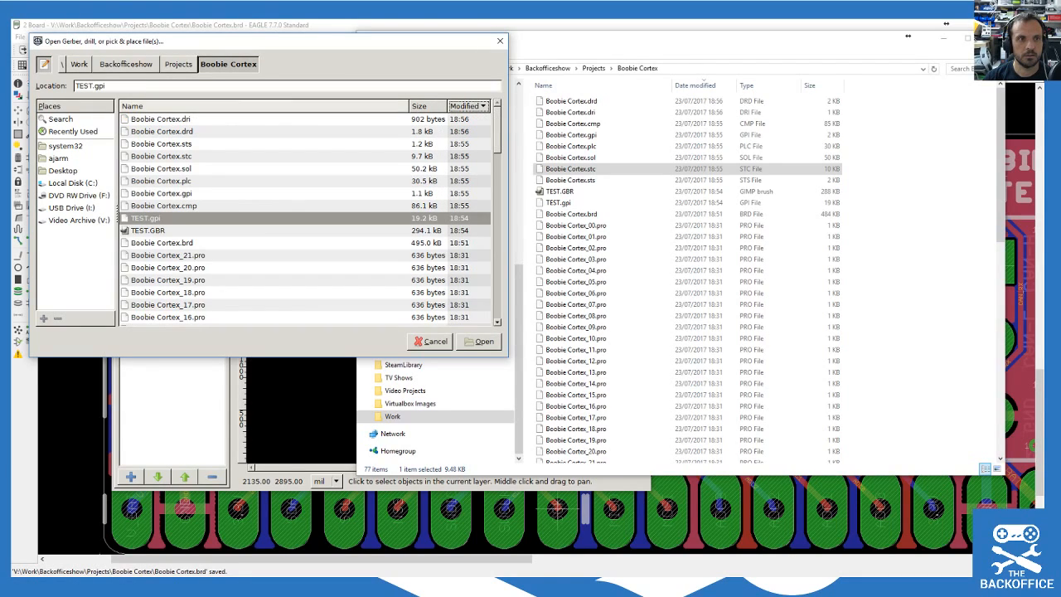
left_click(207, 120)
left_click(202, 205, "shift")
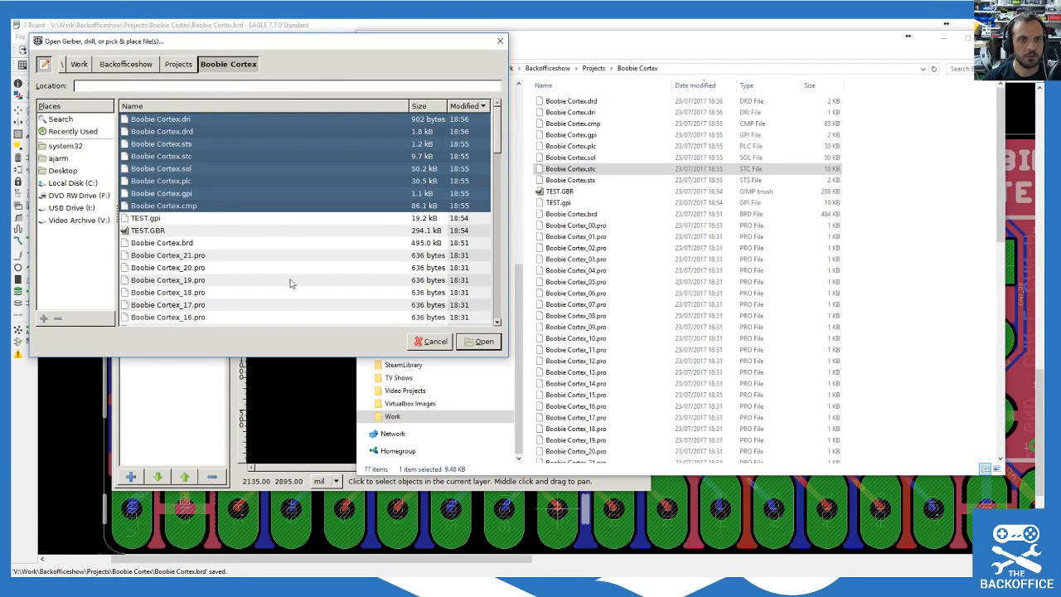
left_click(484, 341)
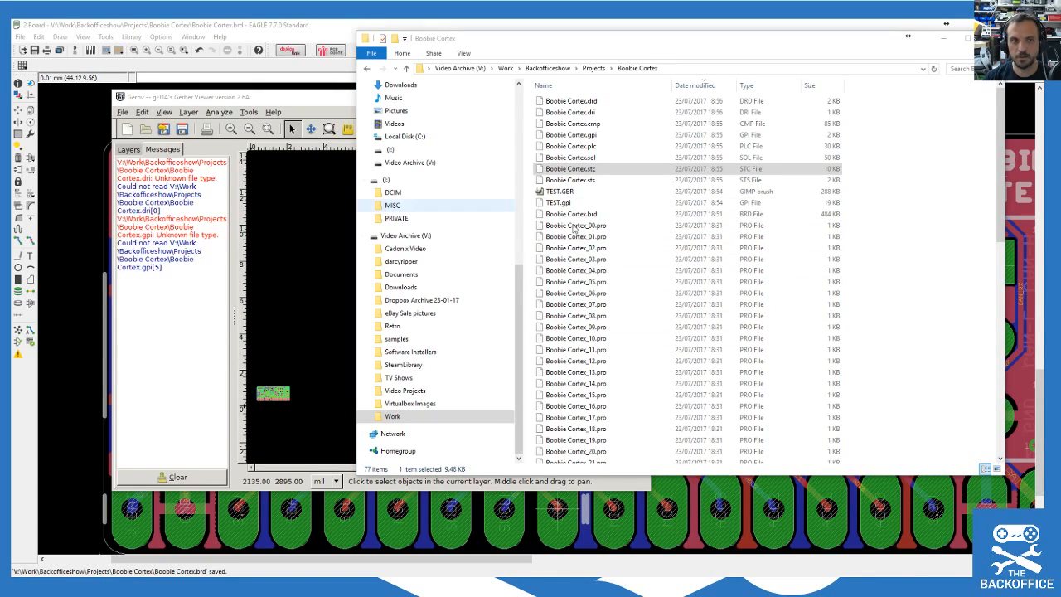
Step: Show the list of loaded layers, maximize the Gerbv window, and examine the exported board layers up close
left_click(236, 97)
left_click(131, 151)
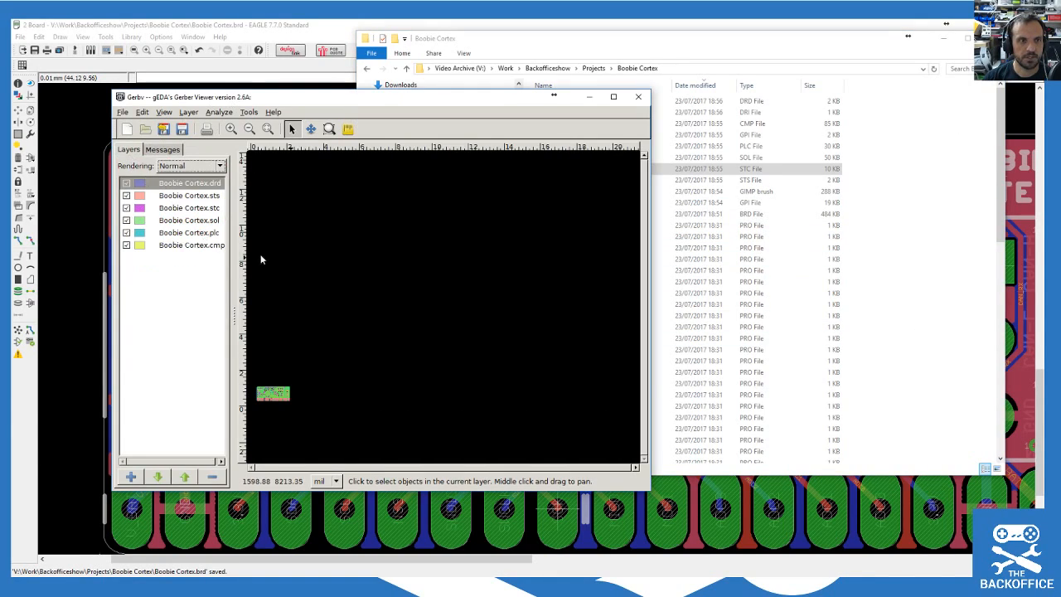
scroll(462, 406, "up", 5)
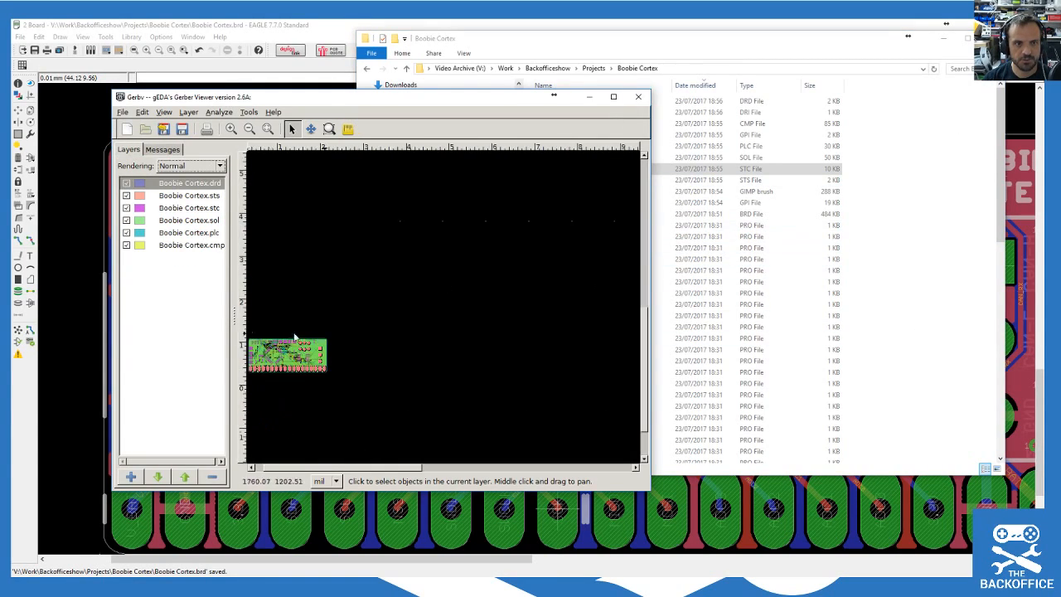
scroll(463, 406, "down", 5)
scroll(294, 398, "up", 2)
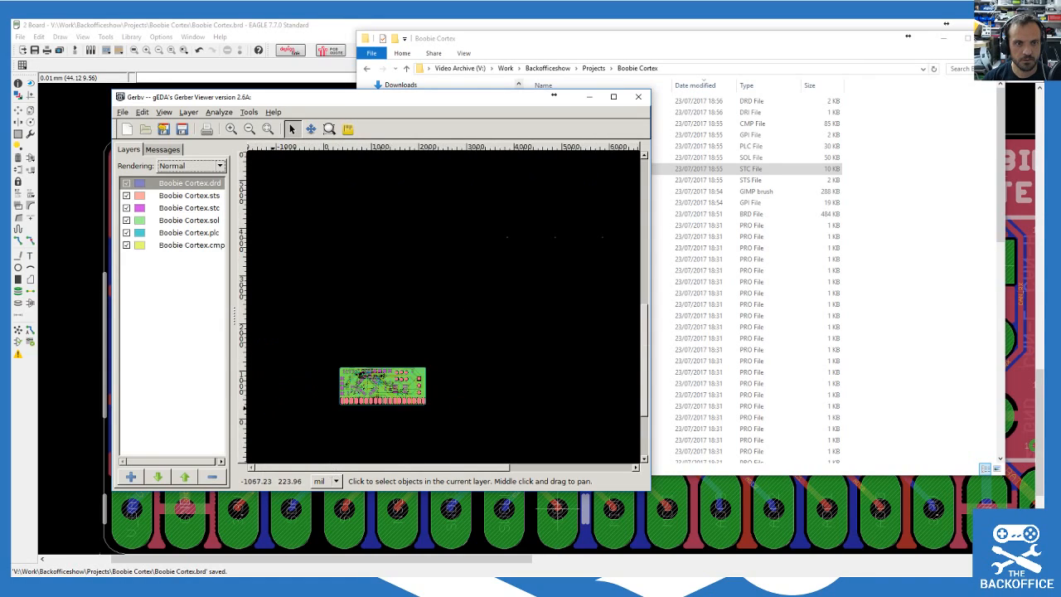
scroll(506, 422, "up", 2)
left_click(613, 96)
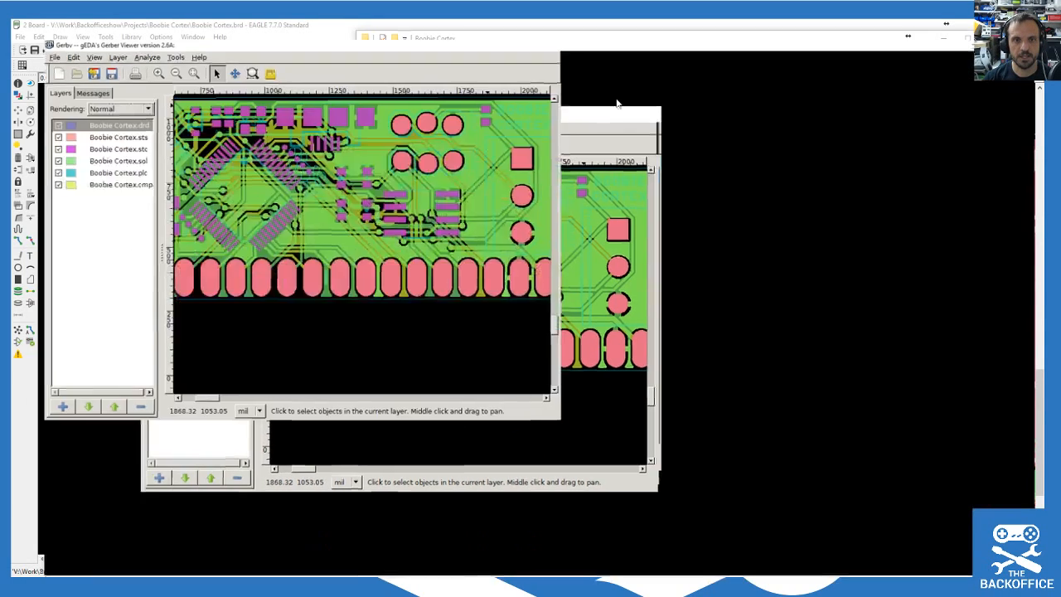
left_click_drag(220, 554, 184, 562)
scroll(450, 516, "up", 1)
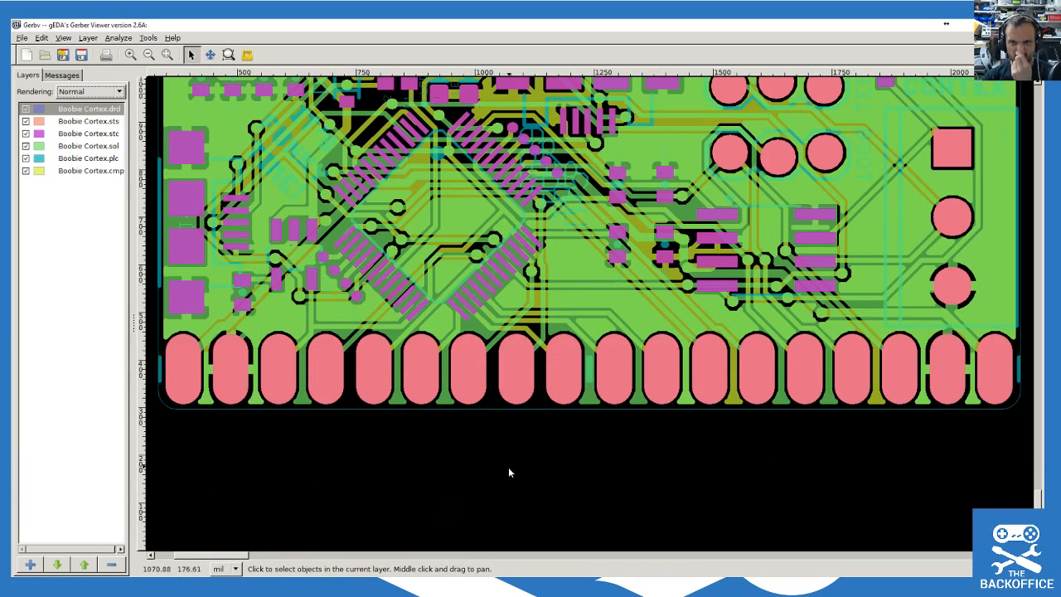
Step: Hide every loaded layer except the silkscreen, Boobie Cortex.plc
scroll(545, 253, "down", 2)
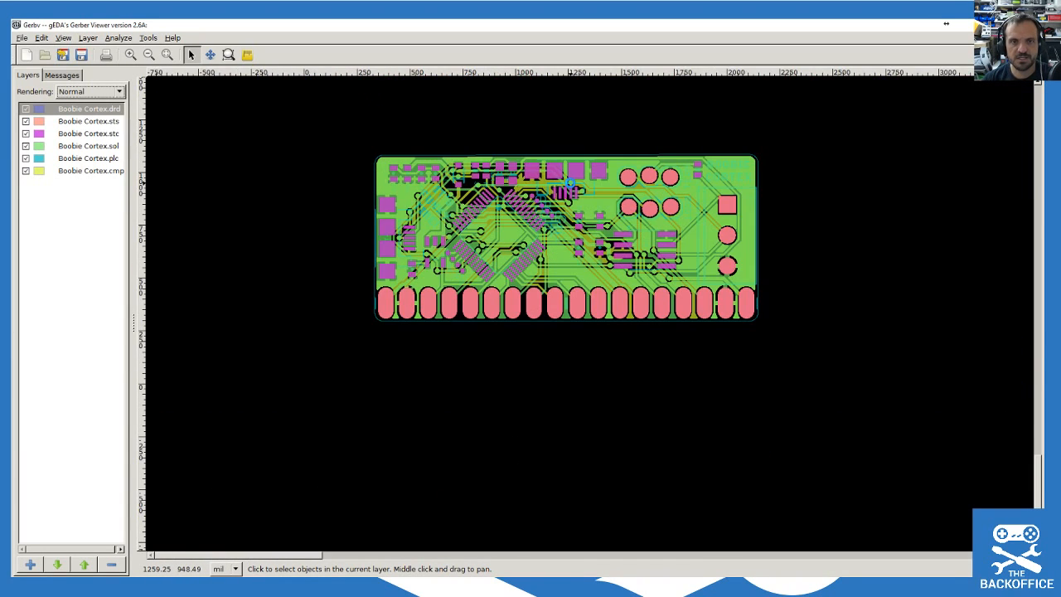
scroll(571, 189, "up", 2)
scroll(570, 207, "up", 1)
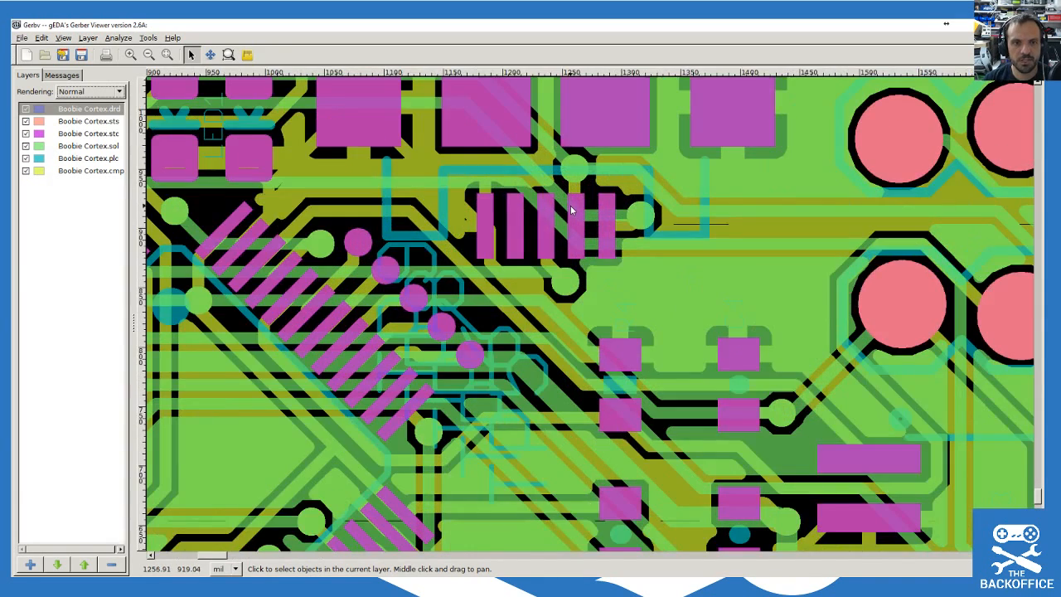
scroll(547, 327, "down", 1)
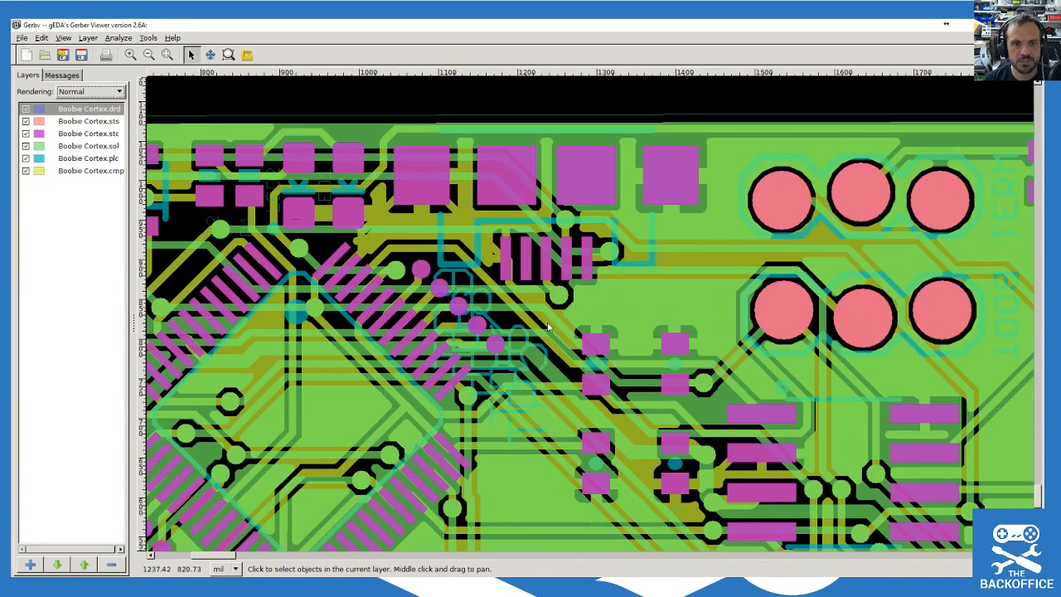
scroll(547, 327, "down", 3)
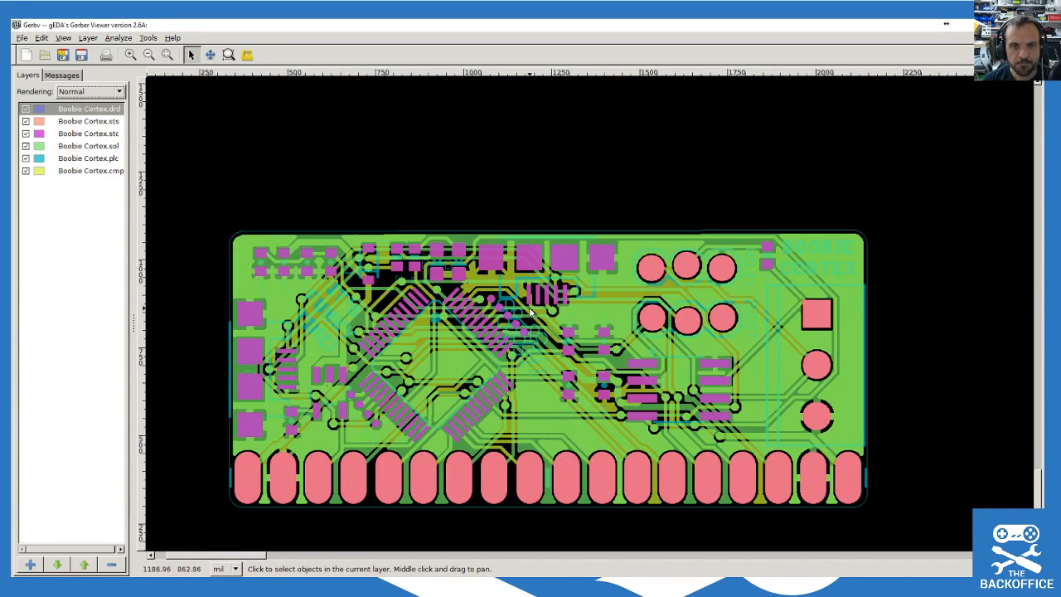
scroll(523, 328, "up", 5)
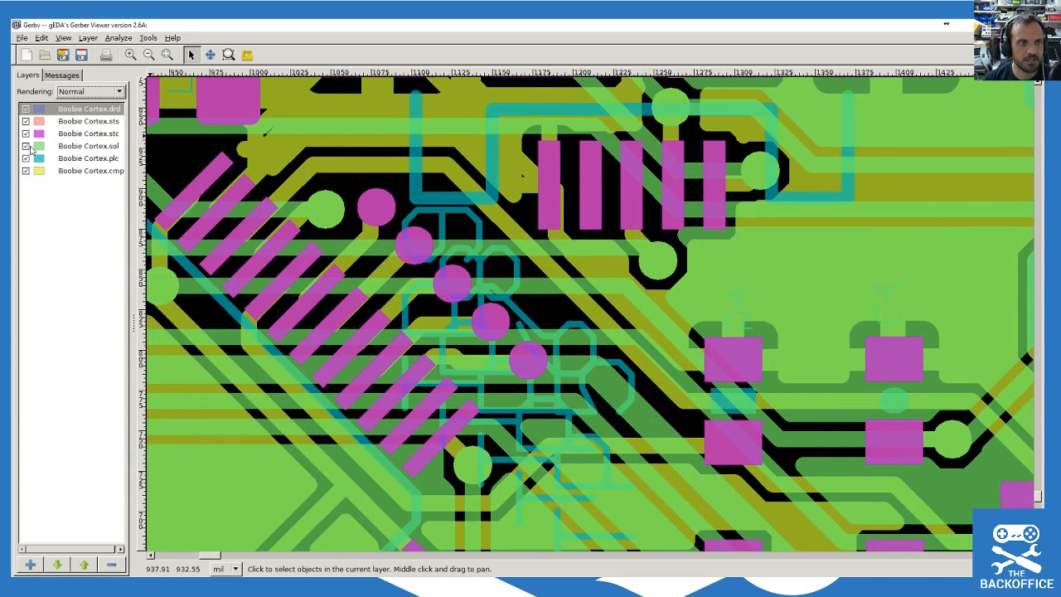
left_click(26, 159)
left_click(26, 171)
left_click(25, 158)
left_click(25, 146)
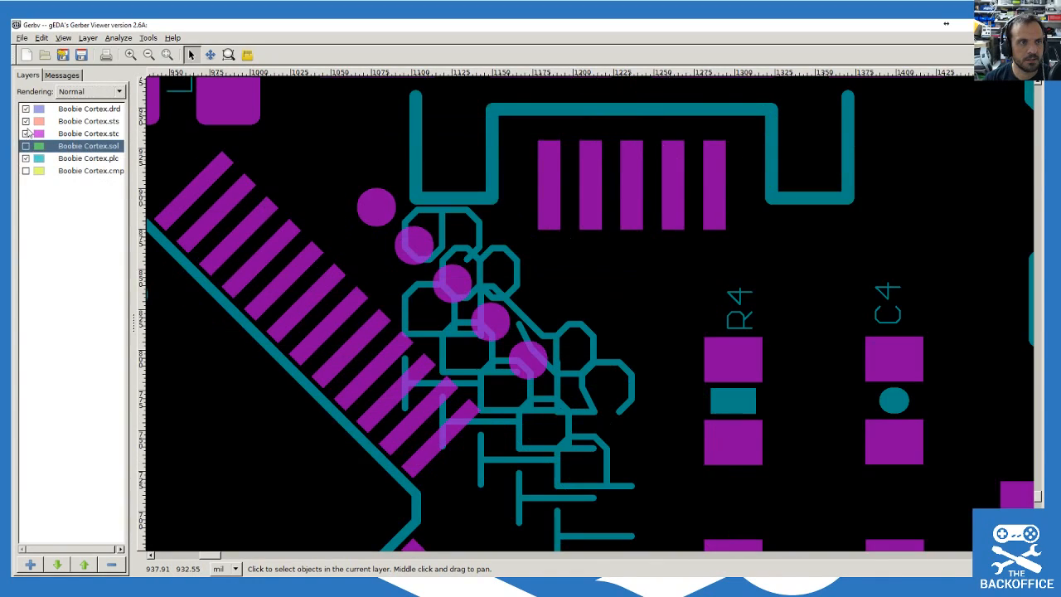
left_click(25, 133)
left_click(26, 108)
left_click(26, 121)
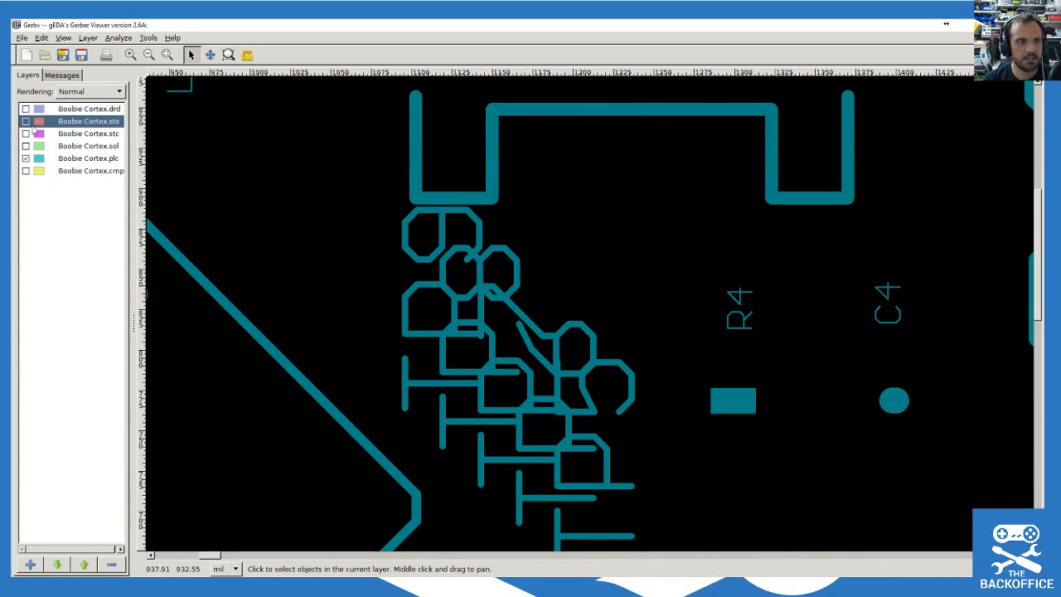
Step: Examine the whole silkscreen, hide Boobie Cortex.plc, and show the .cmp, .sol, .stc, .sts and .drd layers instead
scroll(497, 280, "down", 3)
scroll(883, 346, "down", 3)
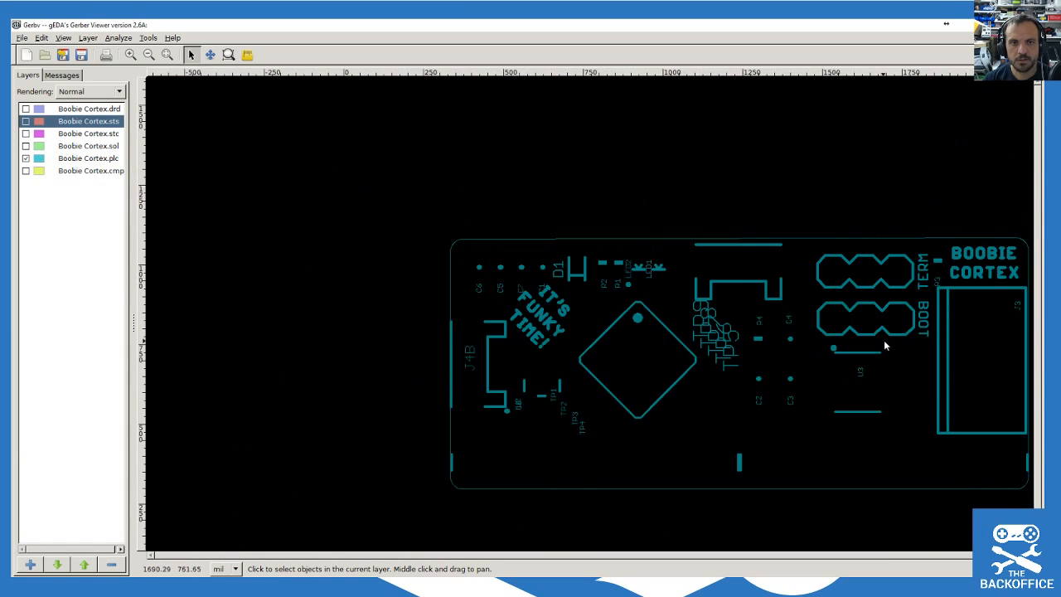
scroll(875, 395, "up", 1)
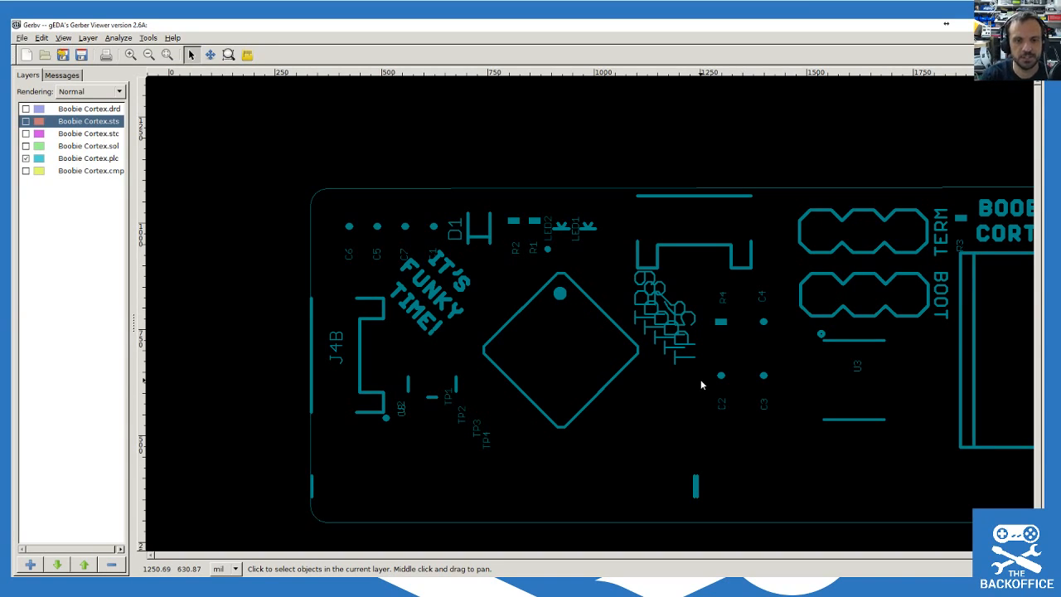
scroll(678, 305, "down", 2)
scroll(719, 304, "up", 2)
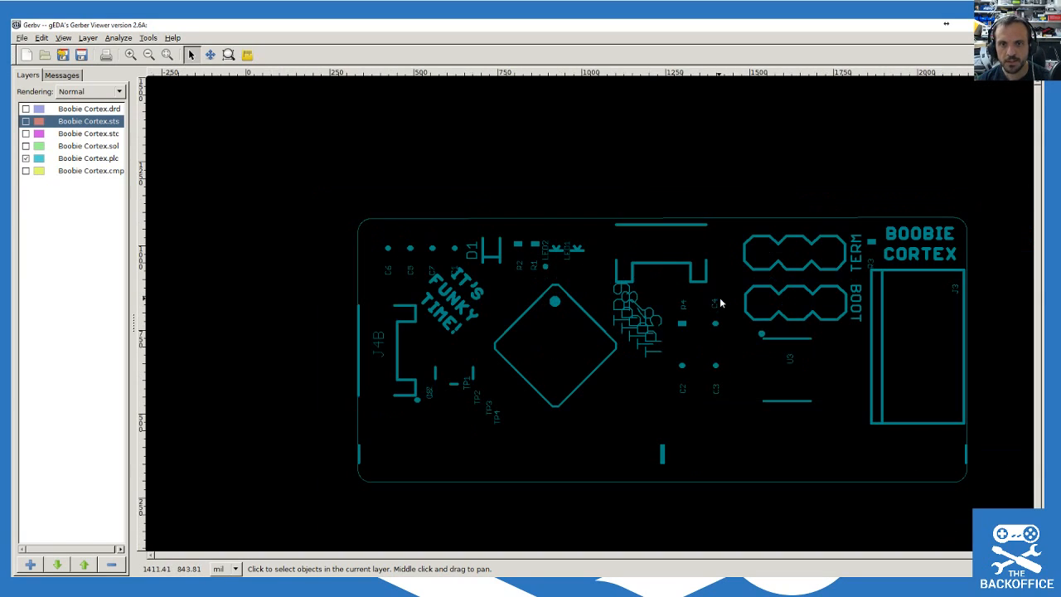
left_click(25, 170)
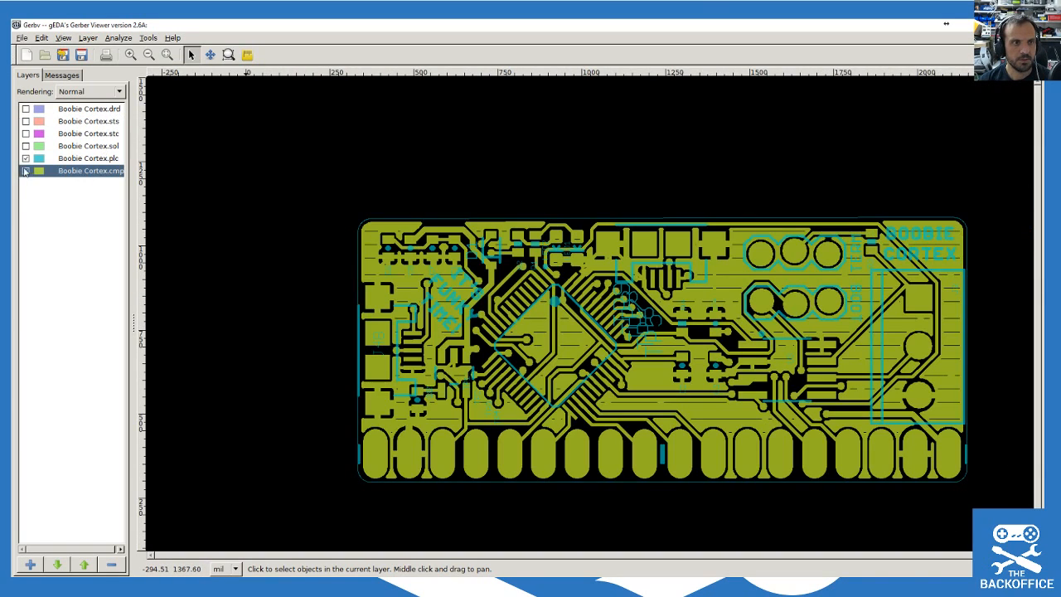
left_click(25, 158)
left_click(26, 146)
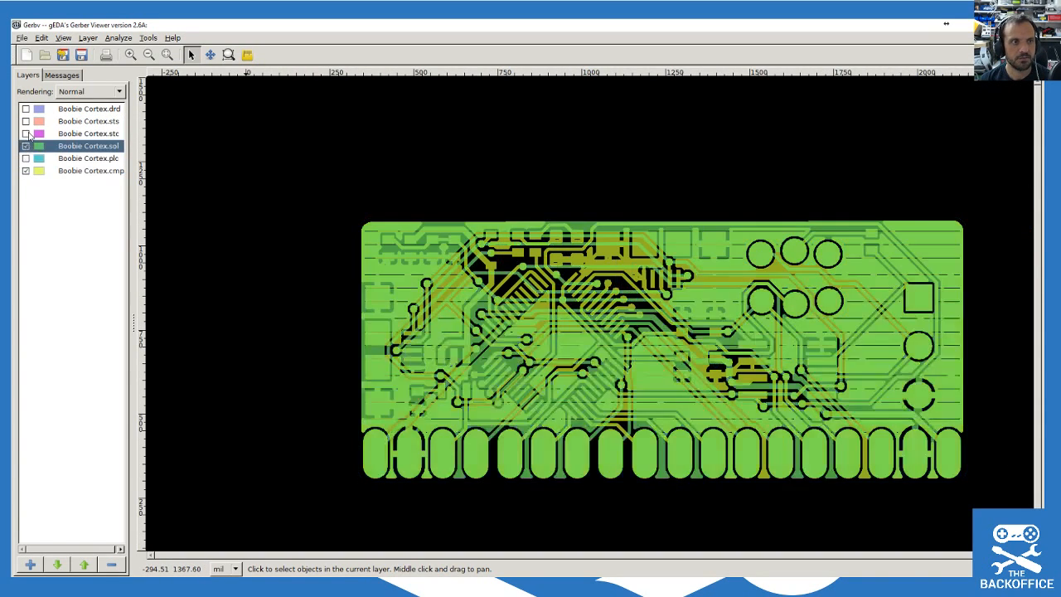
left_click(26, 133)
left_click(26, 121)
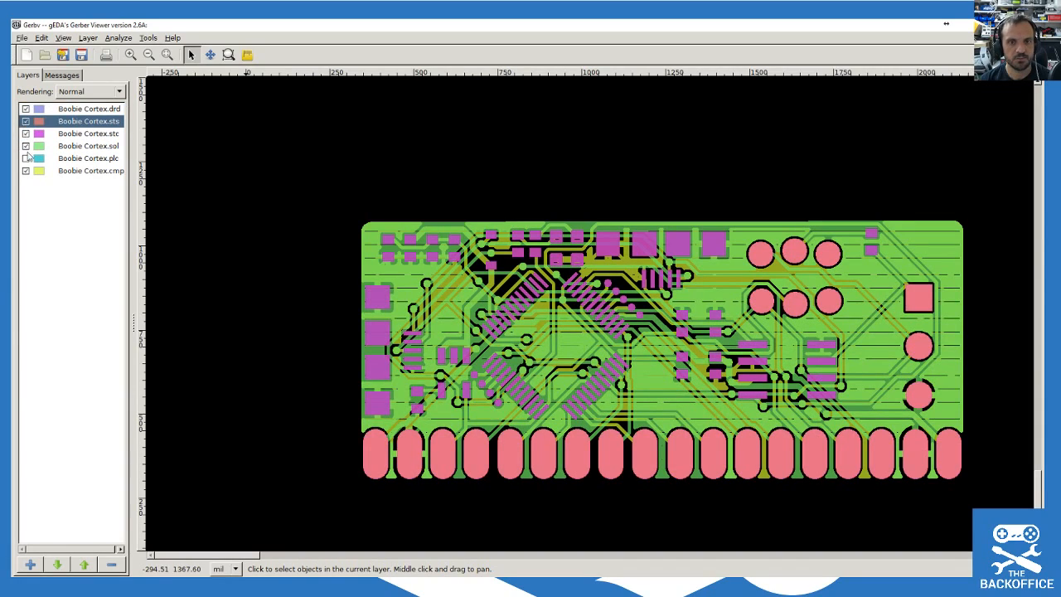
Step: Hide the .sts, .stc, .sol, .cmp and .drd layers to clear the view
left_click(25, 121)
left_click(26, 133)
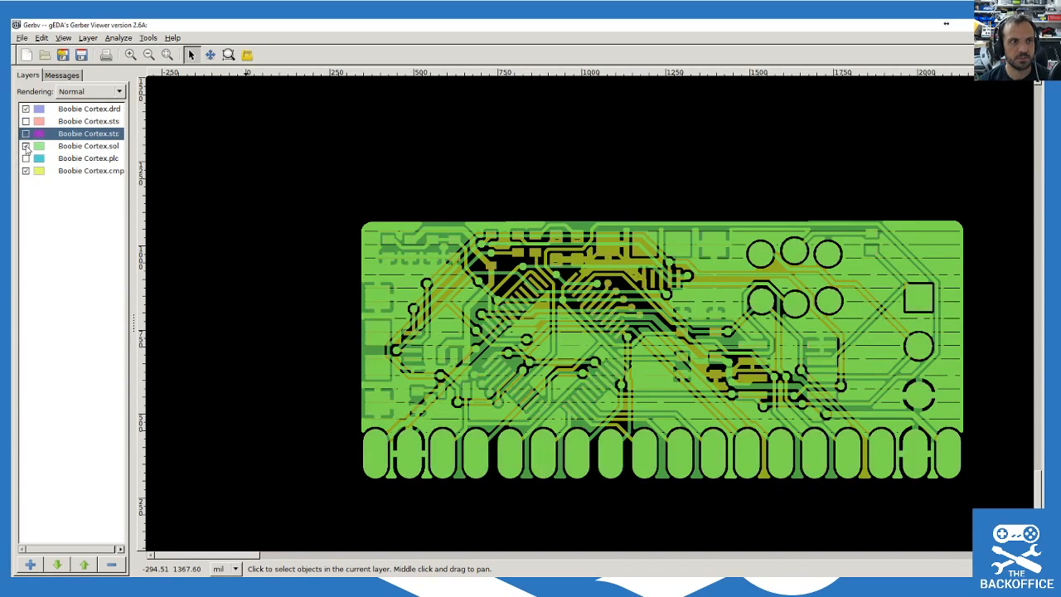
left_click(26, 146)
left_click(25, 171)
left_click(26, 109)
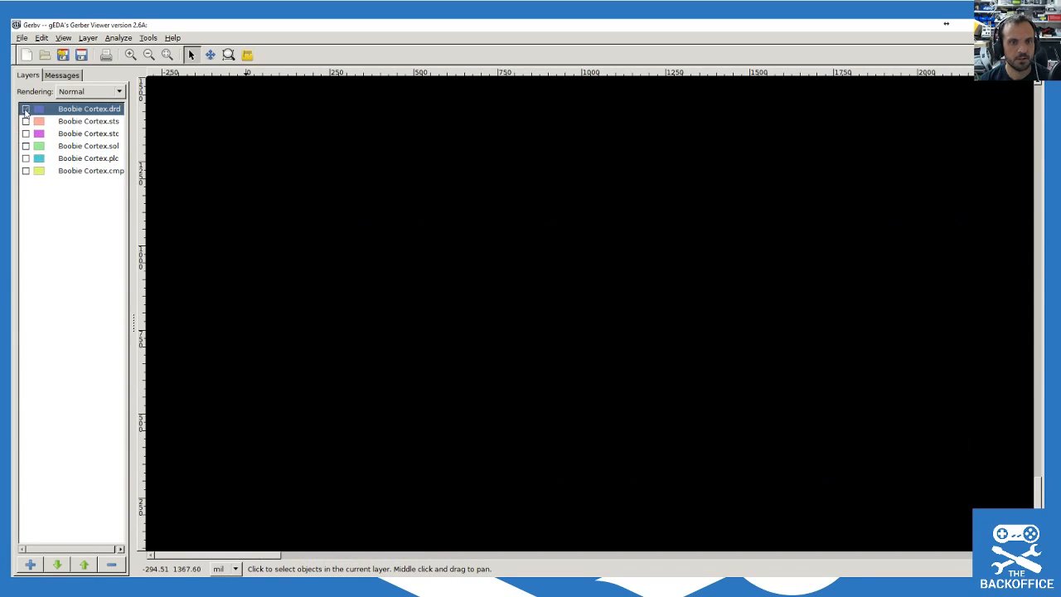
Step: Check each layer on its own from Boobie Cortex.drd to Boobie Cortex.cmp, and show the .plc and .sol layers together
left_click(26, 109)
left_click(25, 123)
left_click(26, 121)
left_click(25, 134)
left_click(26, 133)
left_click(25, 146)
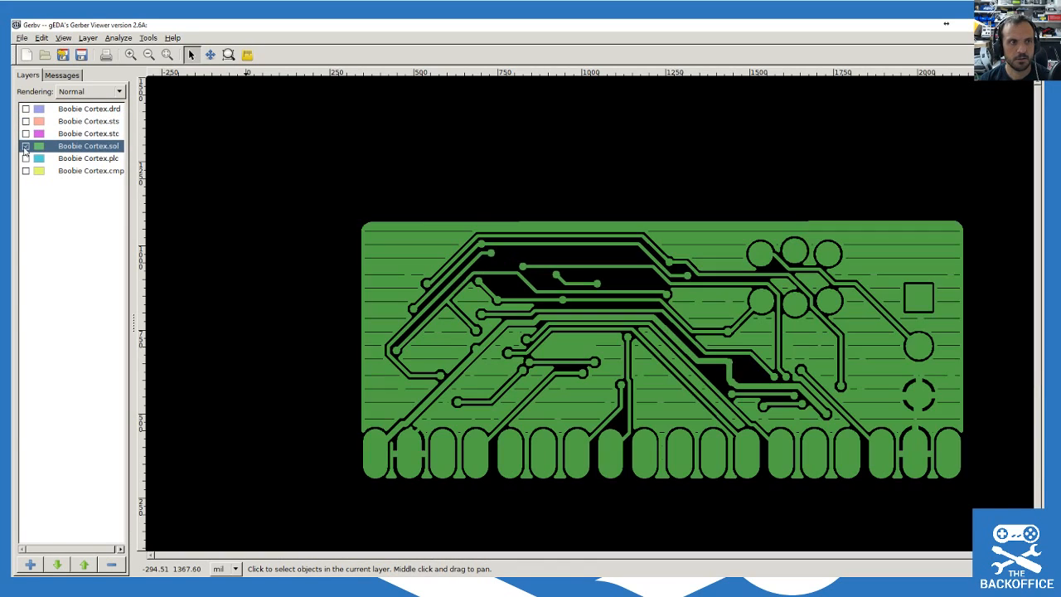
left_click(25, 146)
left_click(26, 158)
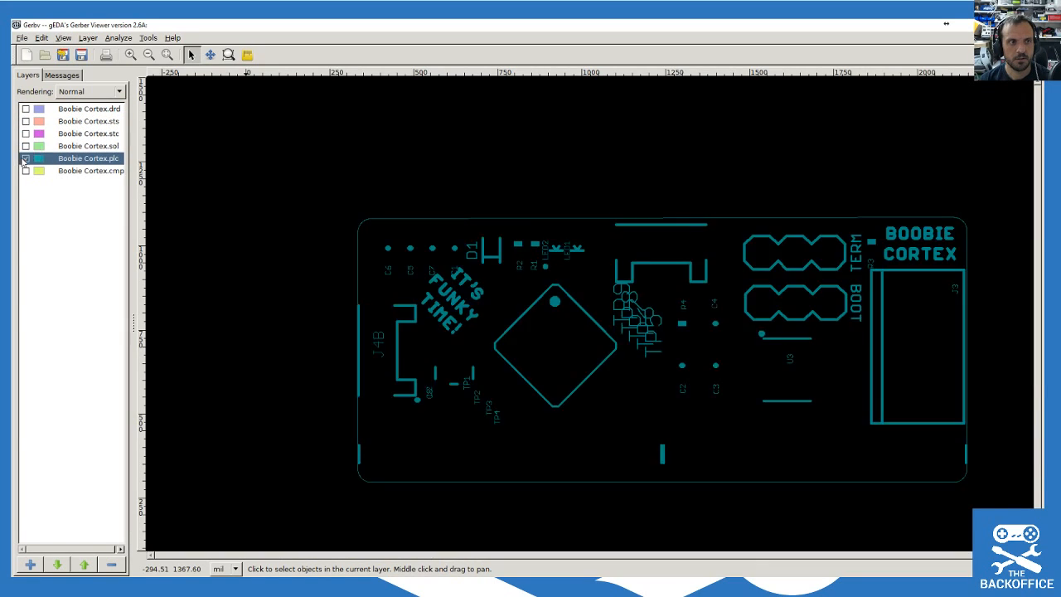
left_click(26, 158)
left_click(25, 170)
left_click(25, 171)
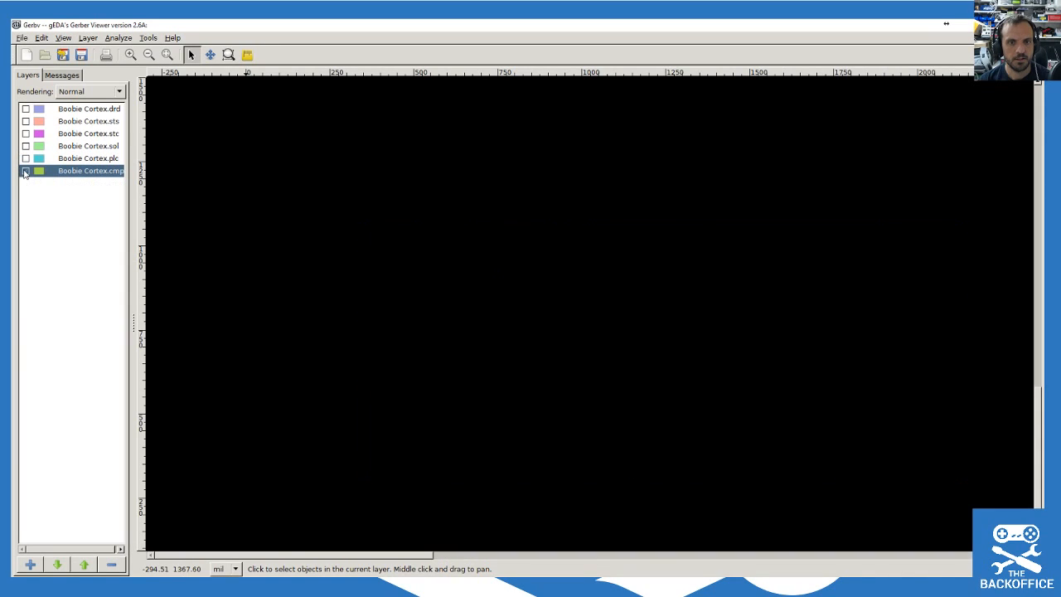
left_click(26, 159)
left_click(25, 146)
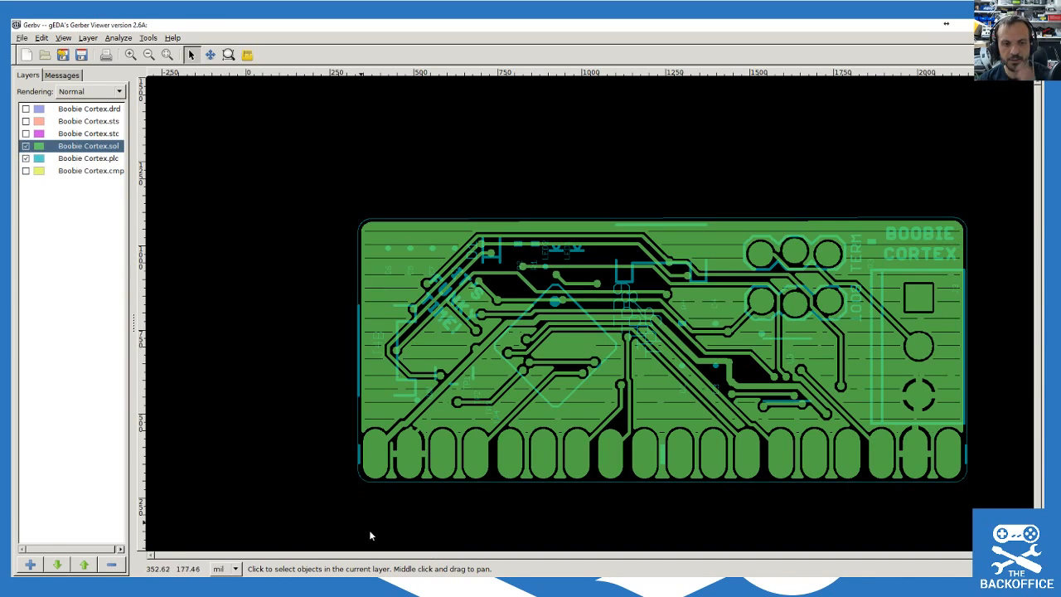
Step: Switch to the EAGLE board window and display the top component names layer, tNames
left_click(710, 587)
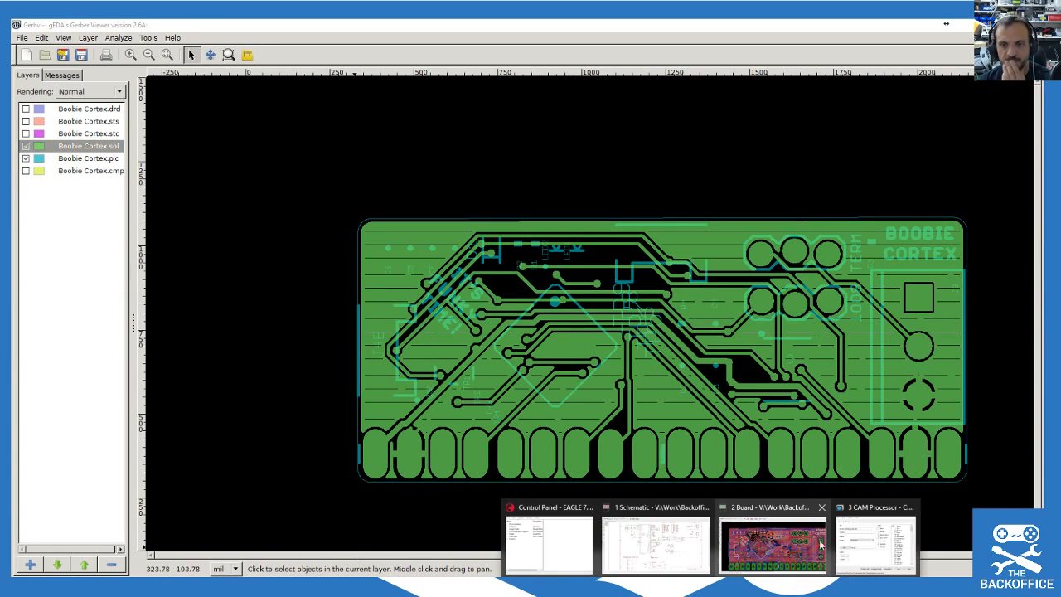
left_click(771, 537)
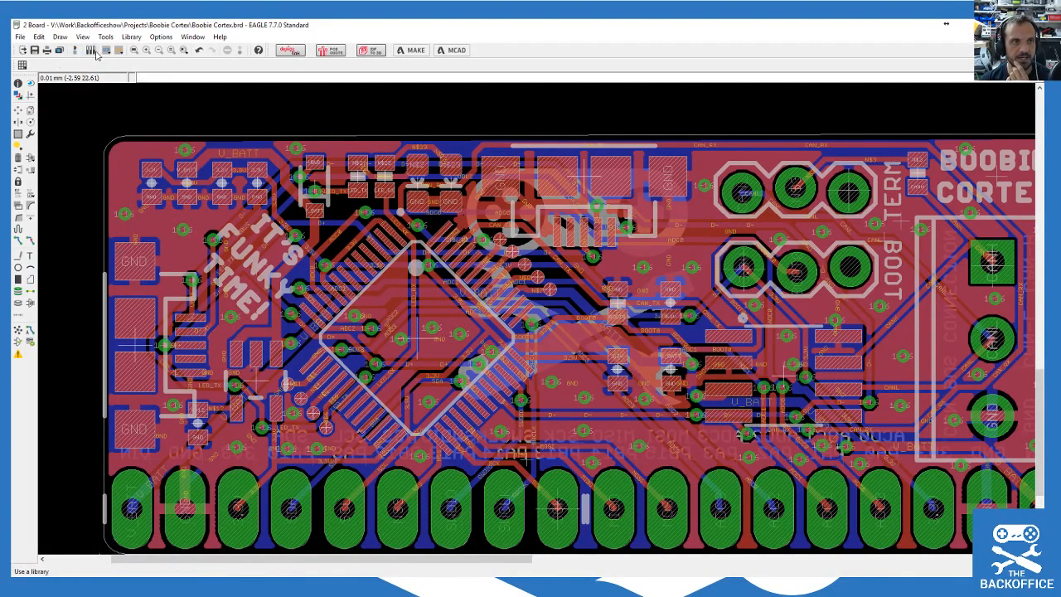
left_click(29, 84)
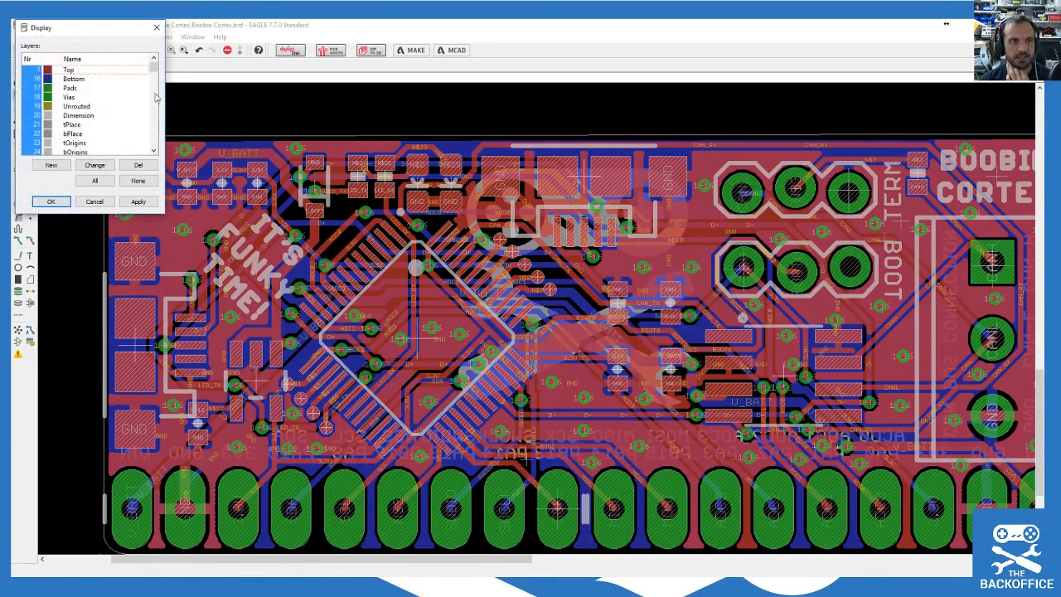
left_click_drag(155, 71, 157, 76)
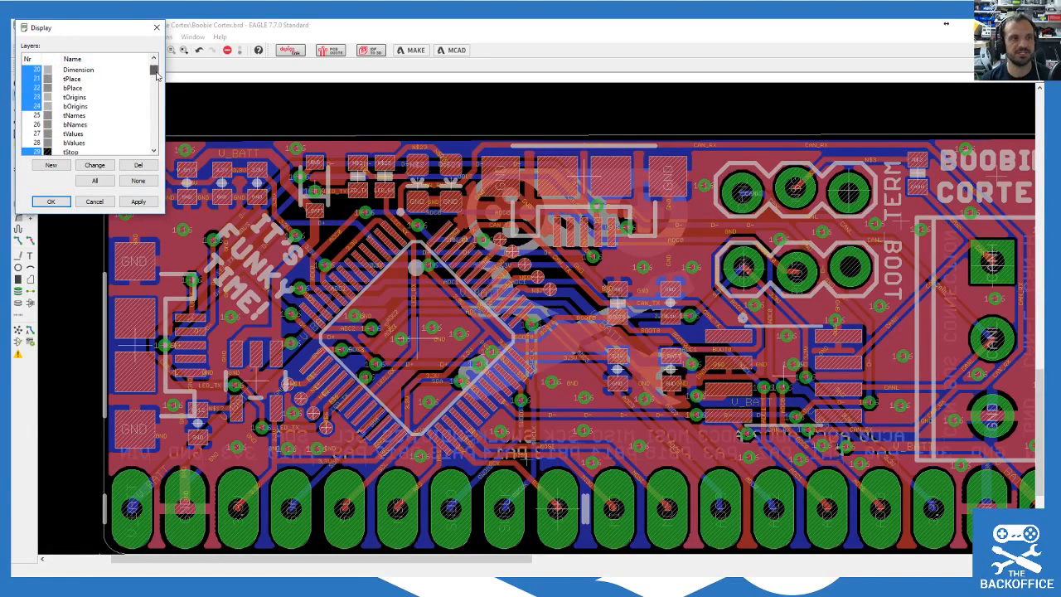
left_click(40, 125)
left_click(138, 202)
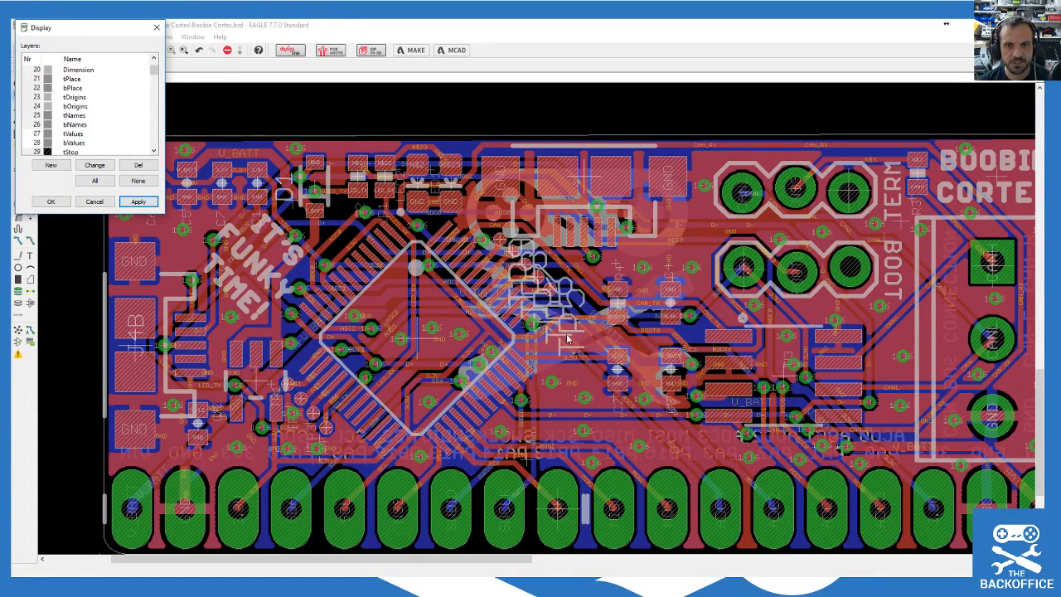
left_click(94, 201)
Step: Inspect the overlapping test pad names beside the microcontroller with the Info tool, including test pad TP5
scroll(590, 247, "up", 6)
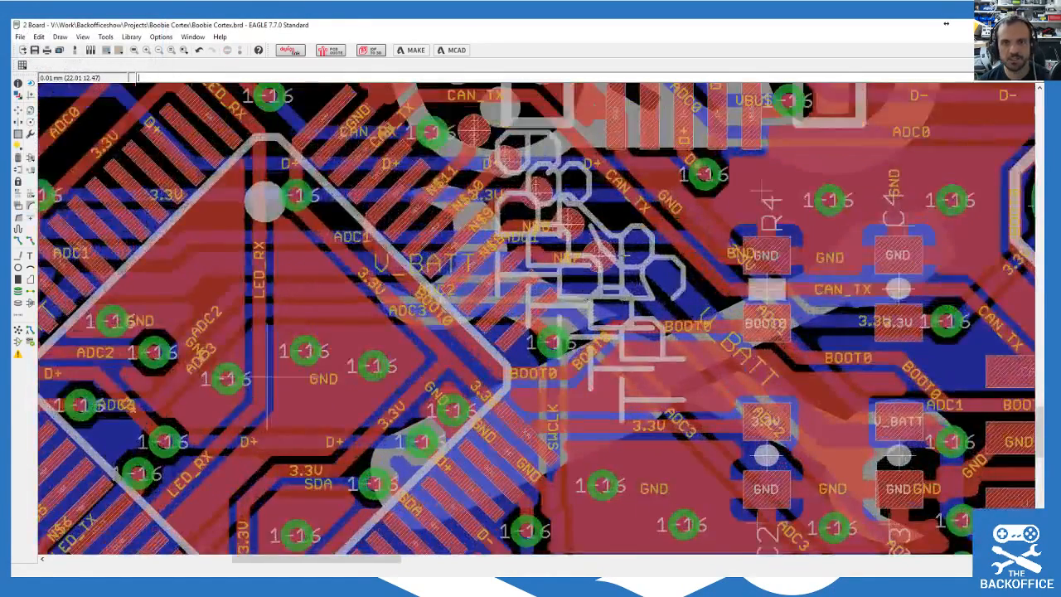
scroll(591, 247, "down", 3)
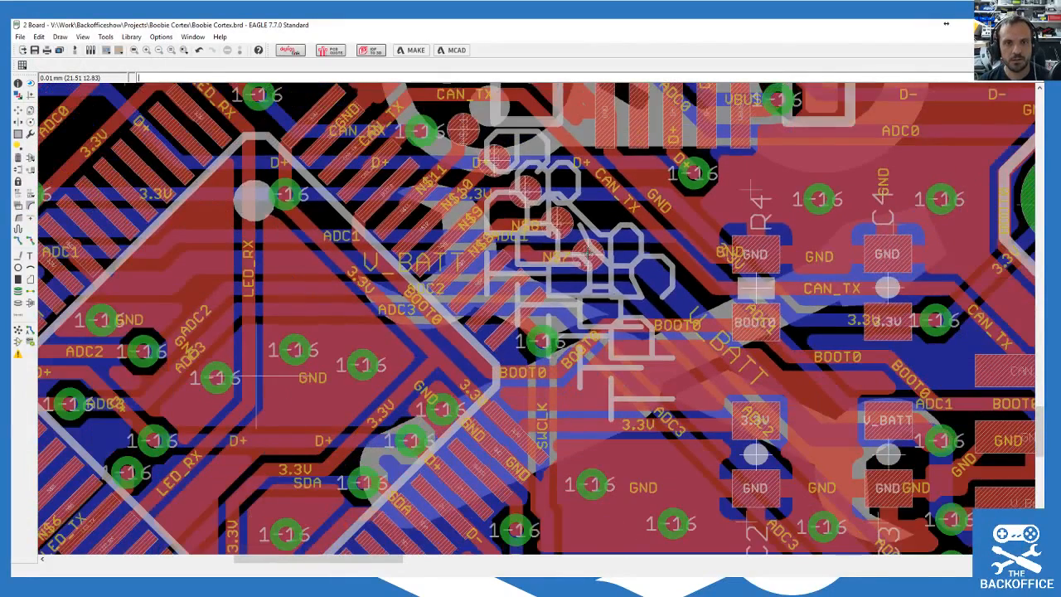
left_click(18, 84)
left_click(622, 399)
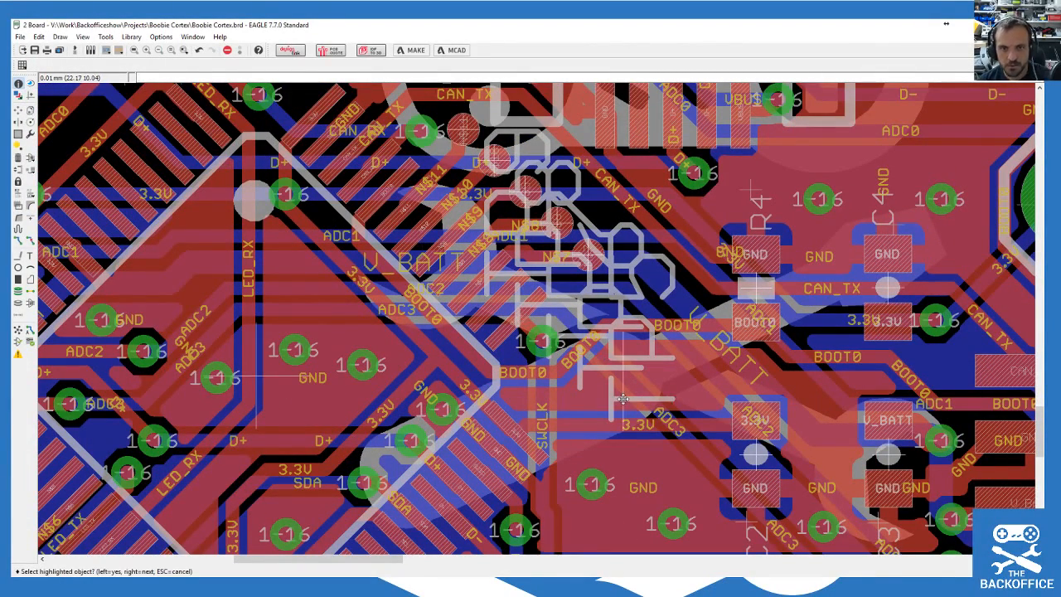
key("Escape")
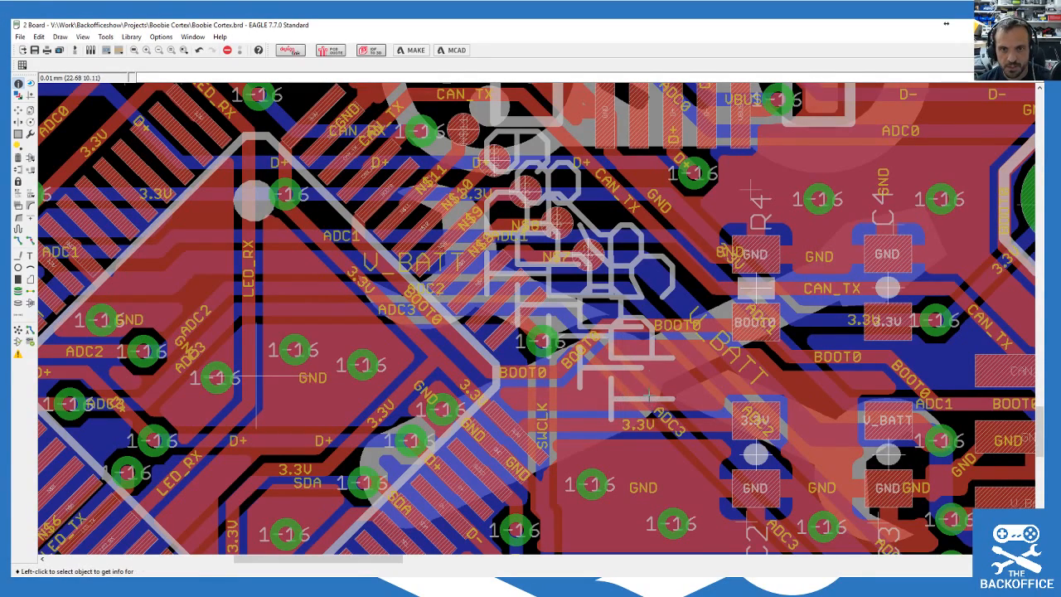
left_click(541, 341)
key("Escape")
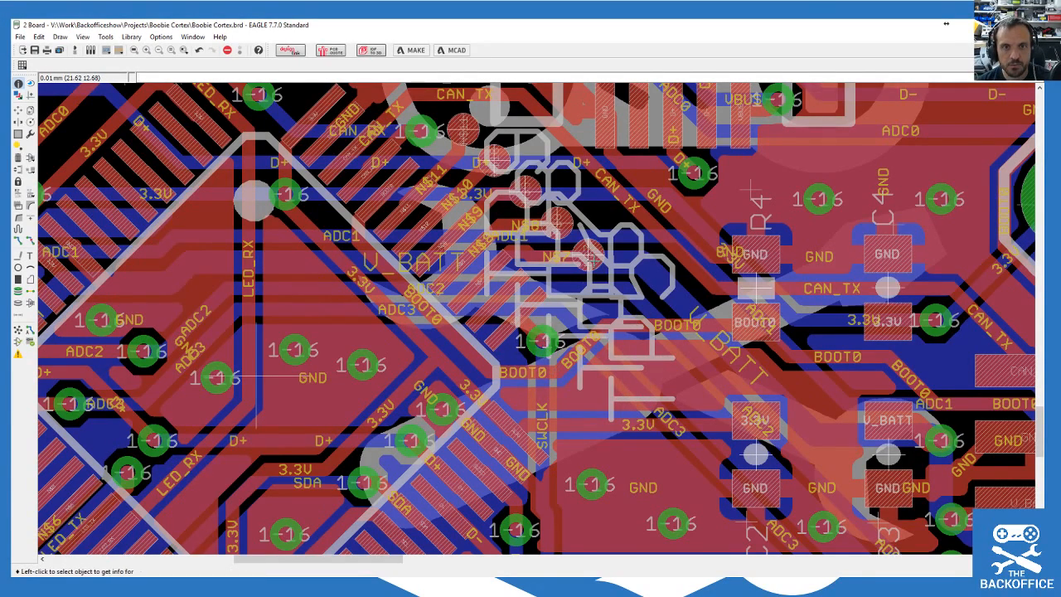
left_click(588, 250)
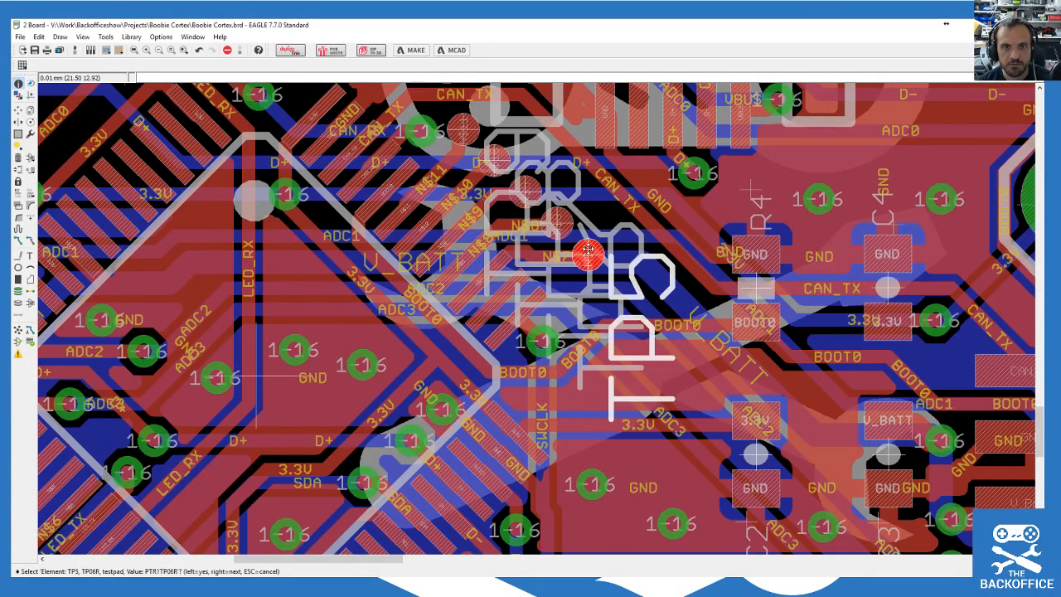
Step: Smash the test pads beside the microcontroller to detach their name texts from the pads
left_click(18, 207)
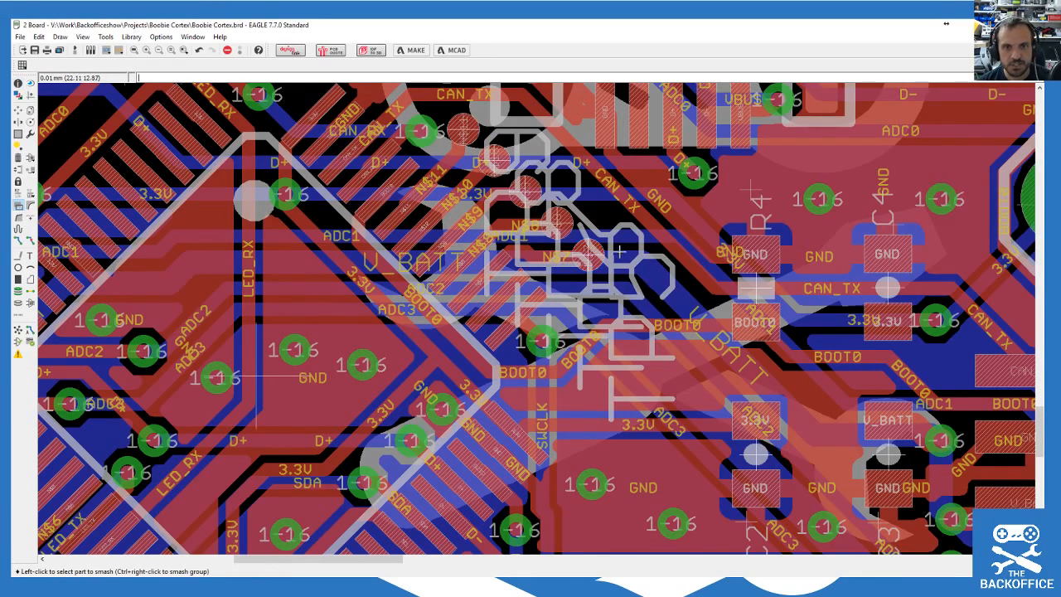
left_click(619, 251)
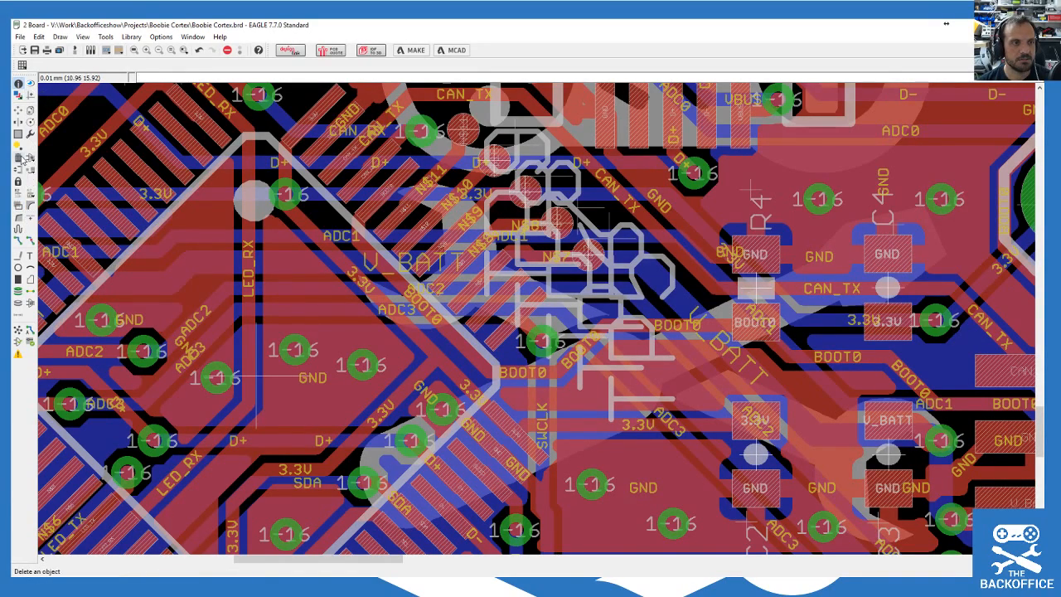
Step: Set the text size of test pad TP5's name to 0.6096
left_click(18, 84)
left_click(616, 236)
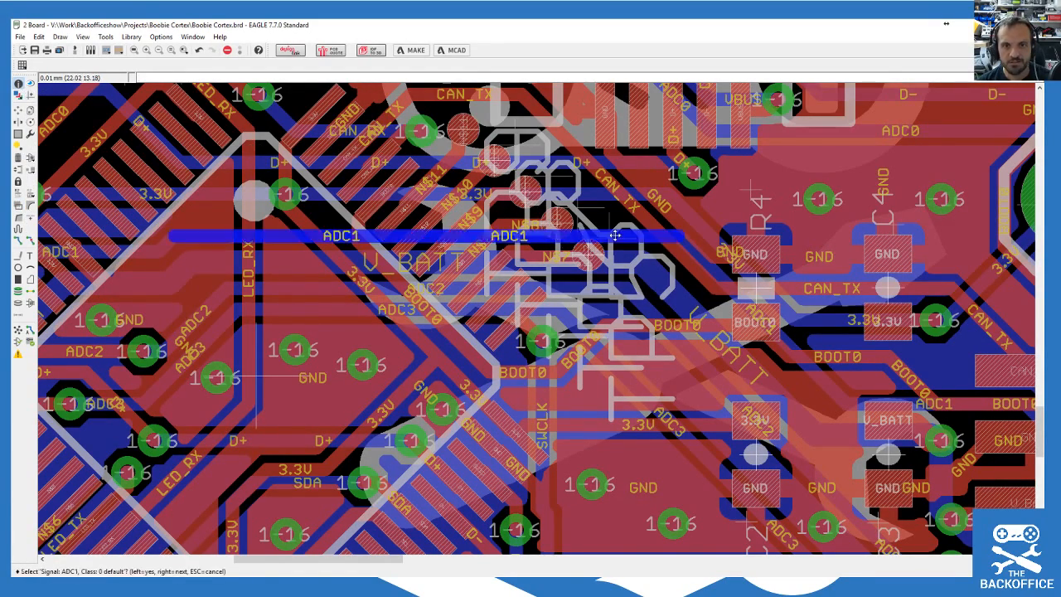
right_click(616, 236)
left_click(615, 236)
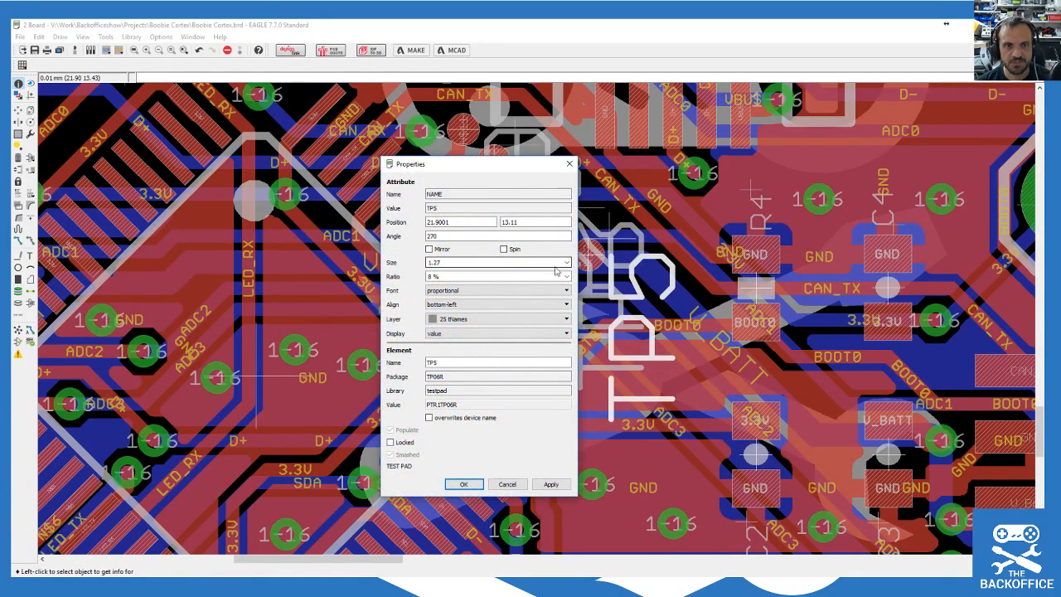
left_click(567, 263)
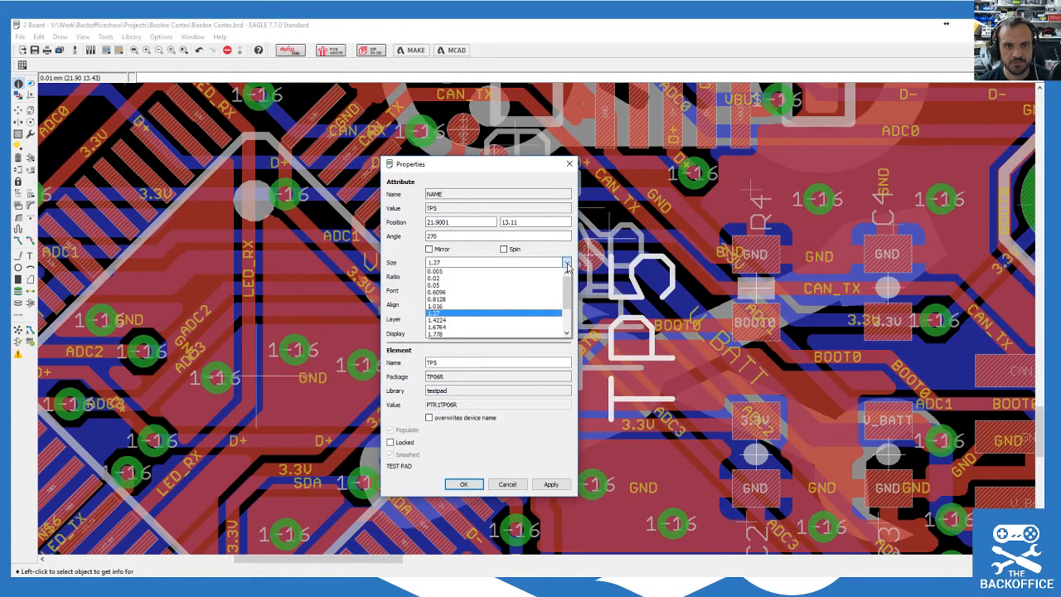
left_click(534, 292)
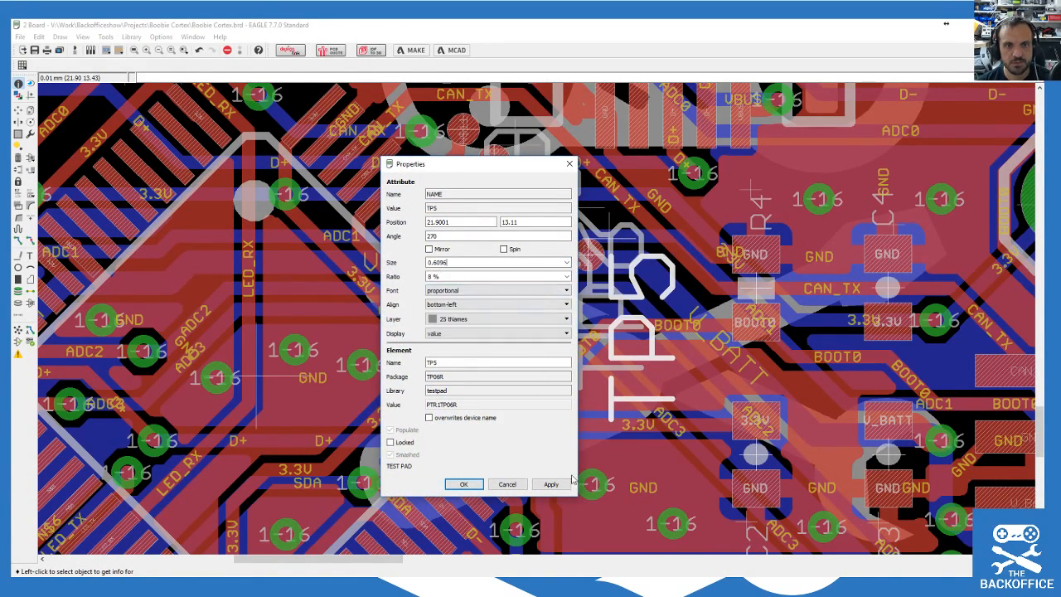
left_click(563, 485)
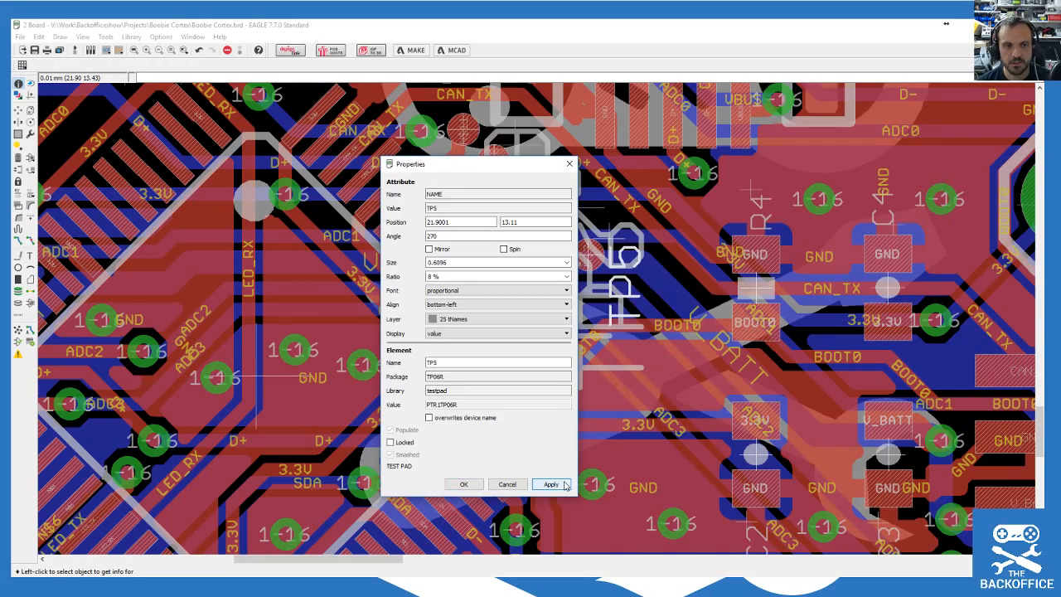
left_click(465, 486)
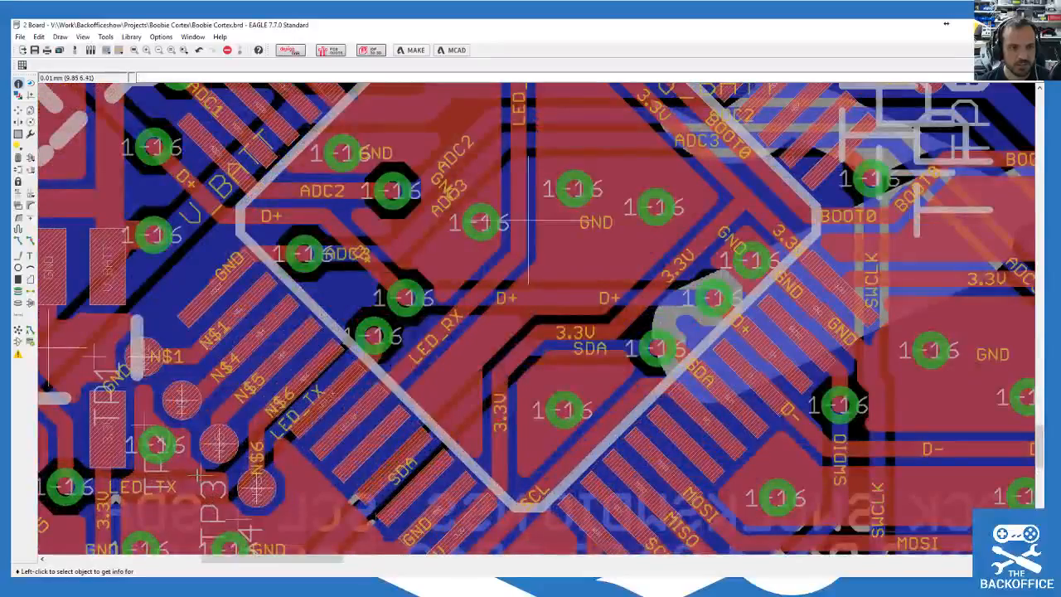
Step: Check the text size of test pad TP3's name for reference, and set the size of TP5's name to 0.4
left_click(214, 507)
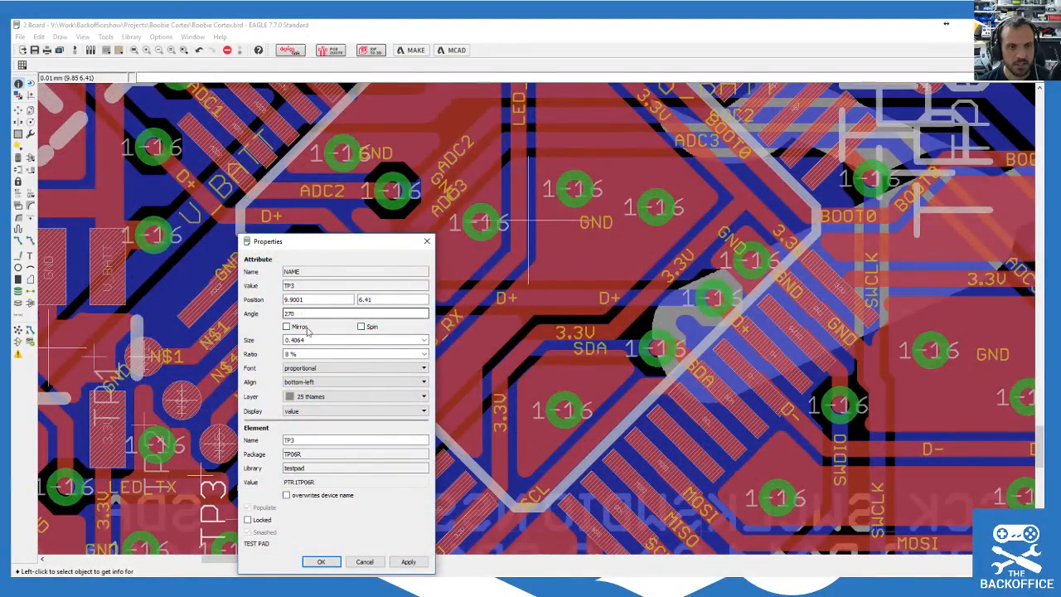
left_click(365, 562)
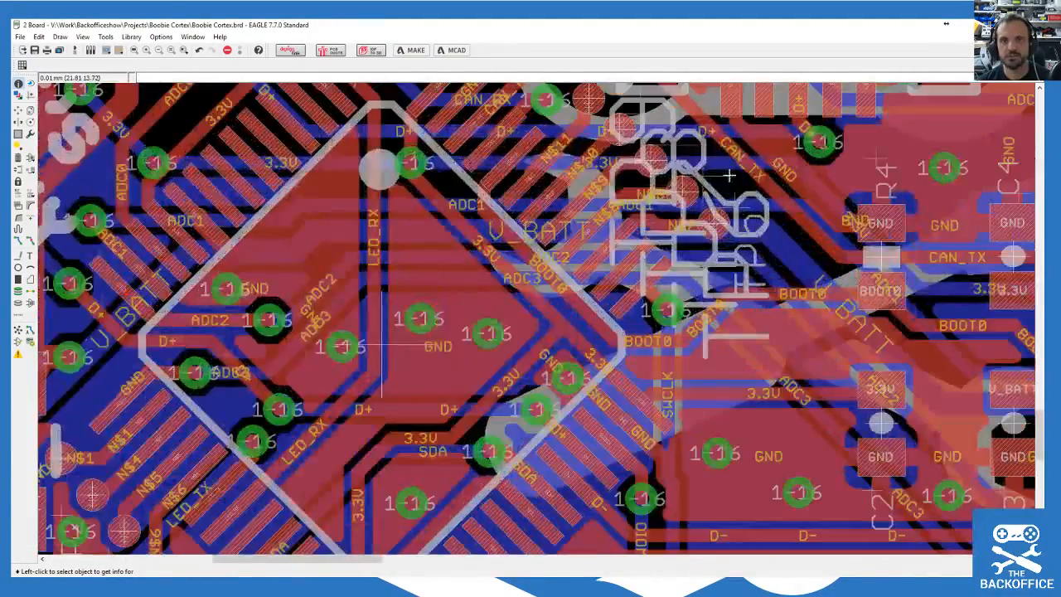
scroll(728, 175, "up", 3)
left_click(750, 273)
left_click(750, 273)
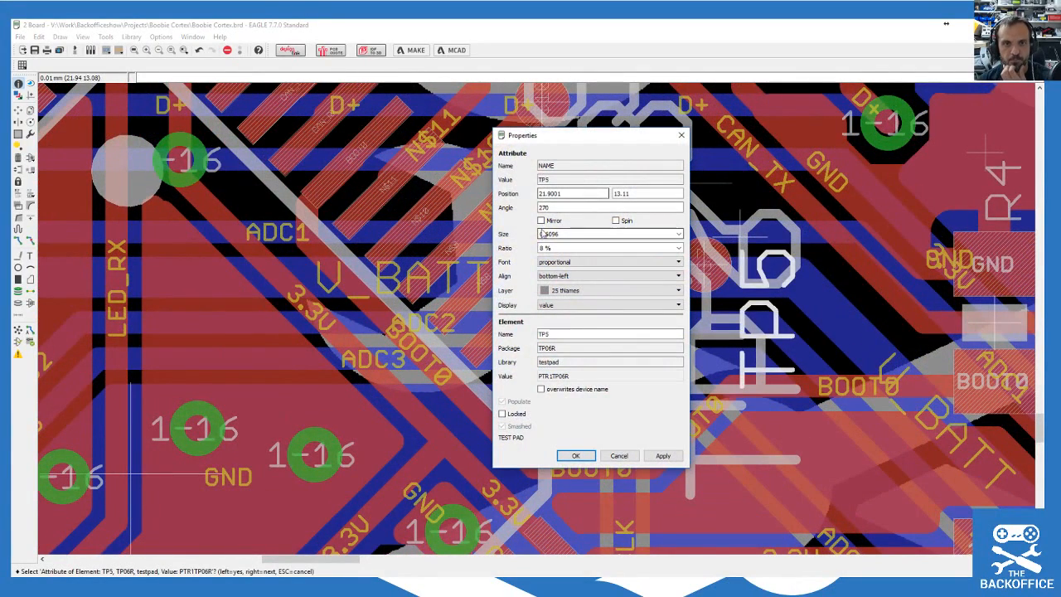
left_click(679, 234)
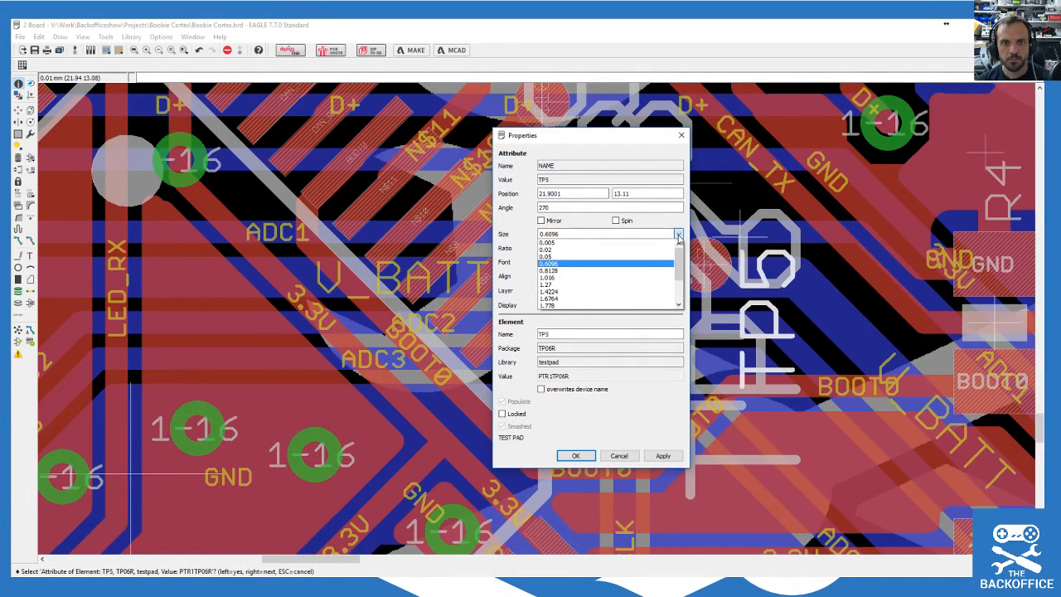
left_click(547, 237)
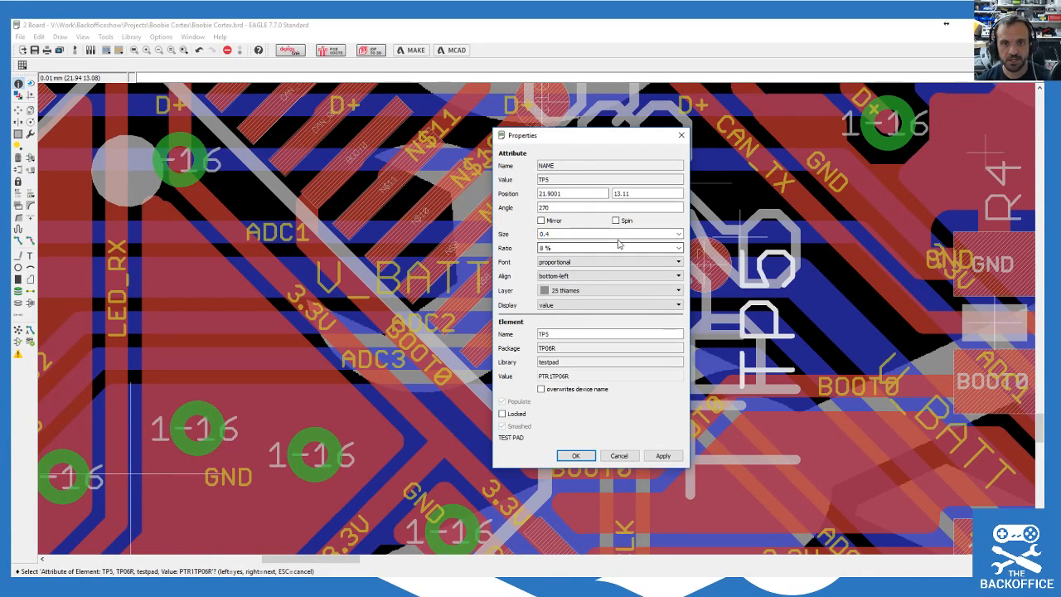
left_click(664, 456)
left_click(565, 460)
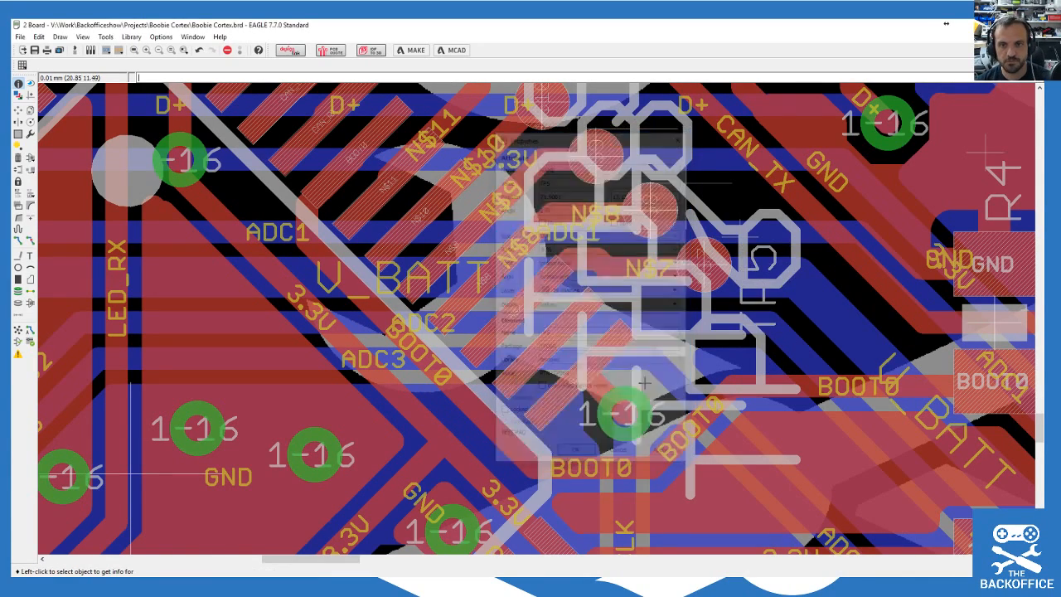
left_click(652, 213)
left_click(743, 241)
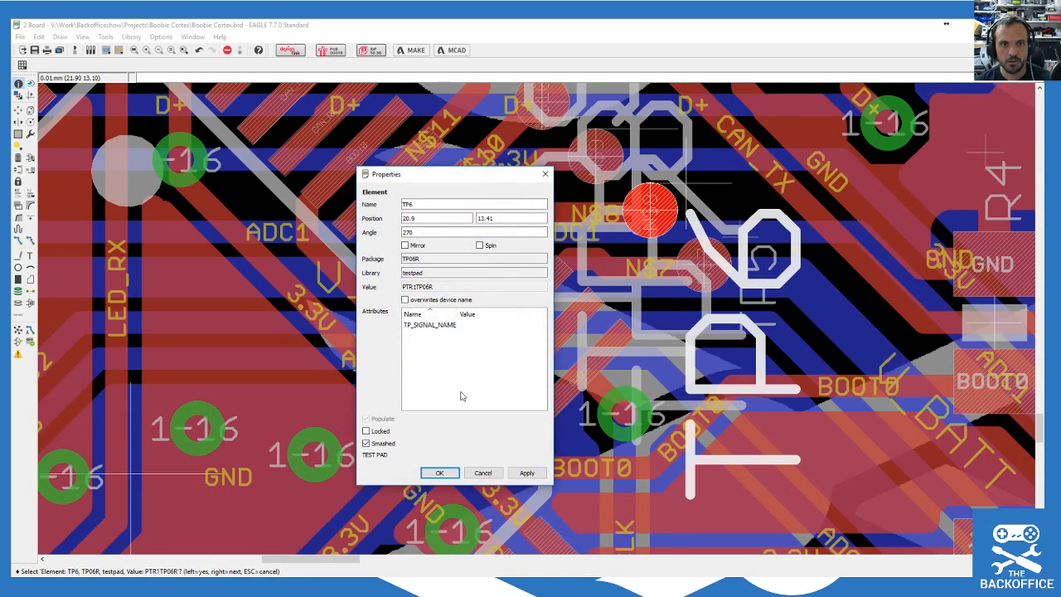
left_click(484, 474)
left_click(736, 330)
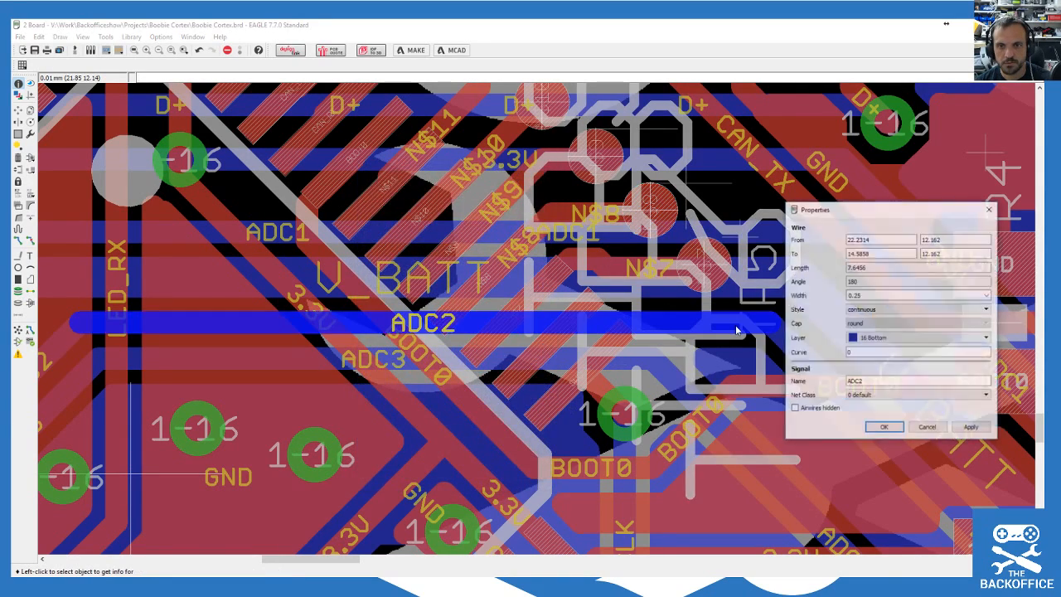
key("Escape")
Step: Move TP5's name into the clear area between its test pad and resistor R4
left_click(30, 110)
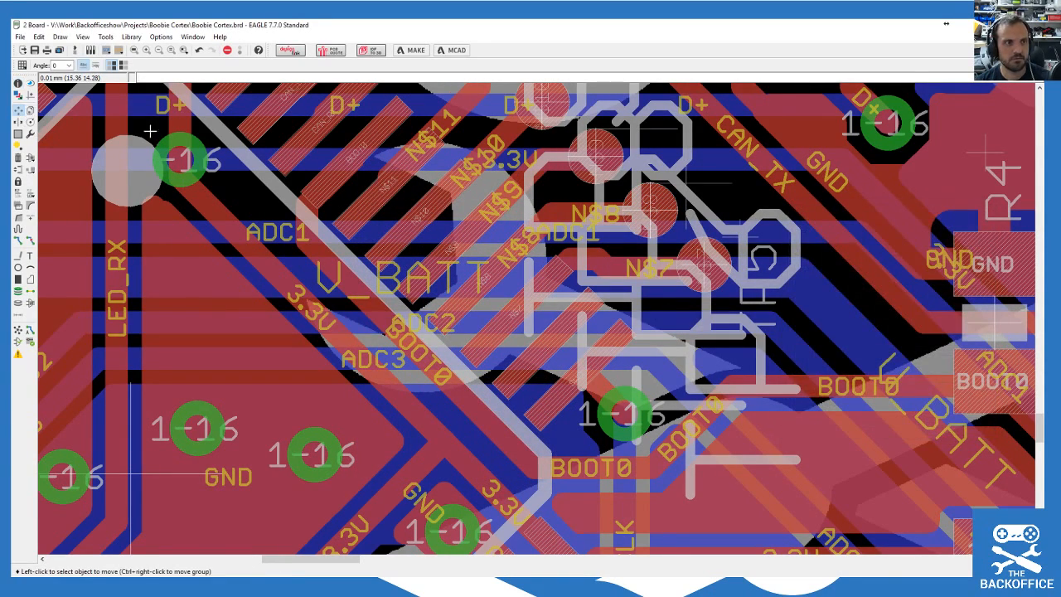
left_click(736, 238)
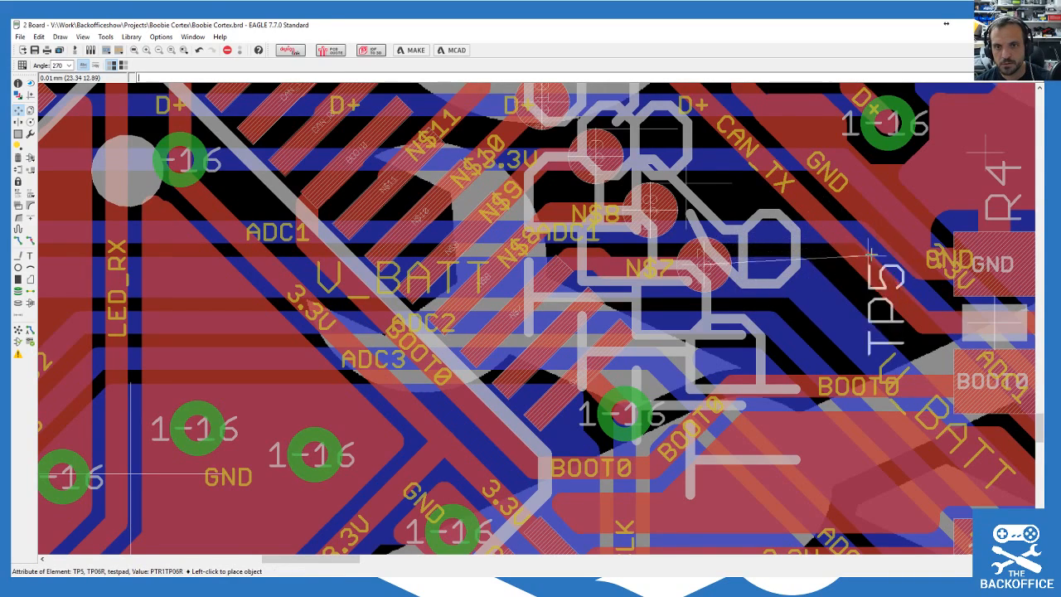
left_click(836, 257)
Step: Move TP6's name away from the overlapping labels to about (22.21, 14.18) mm, beside the CAN_TX trace
left_click(701, 267)
right_click(701, 268)
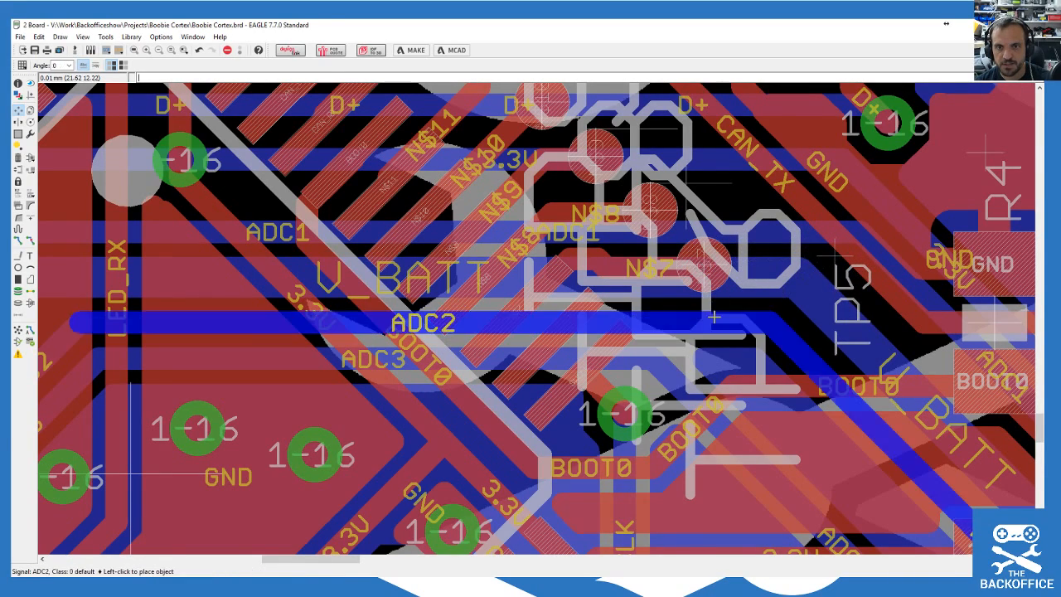
right_click(700, 268)
right_click(650, 202)
left_click(699, 182)
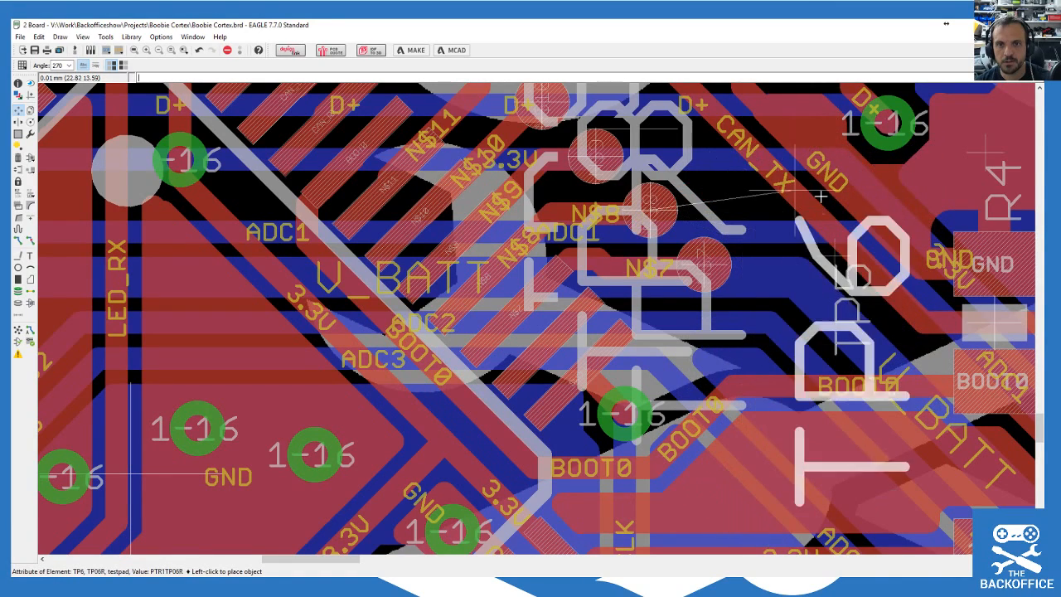
left_click(796, 145)
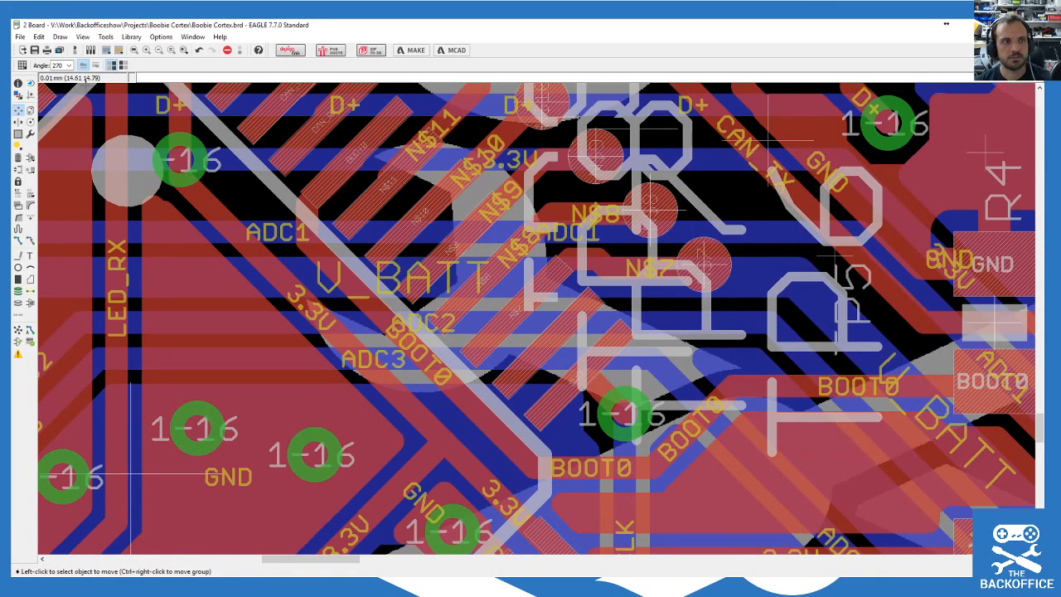
Step: Set the text size of test pad TP6's name to 0.4
left_click(17, 84)
left_click(774, 144)
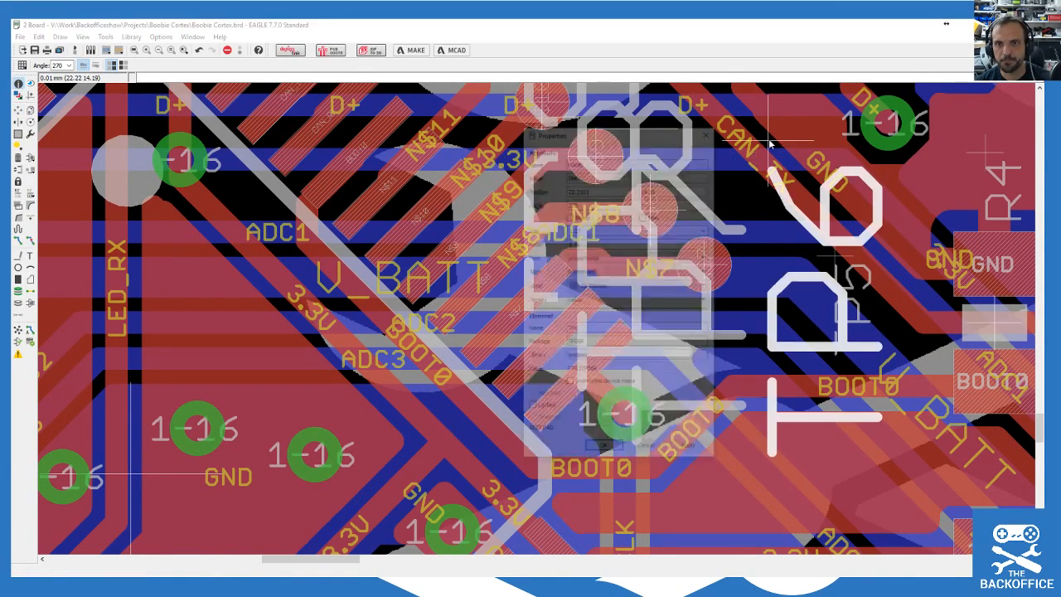
left_click(706, 229)
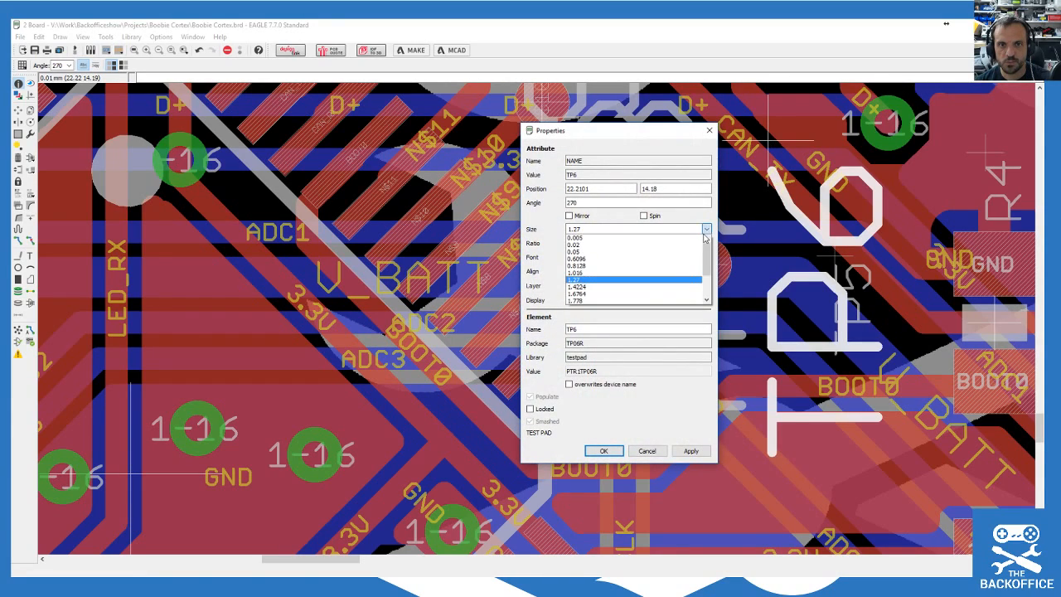
double_click(581, 229)
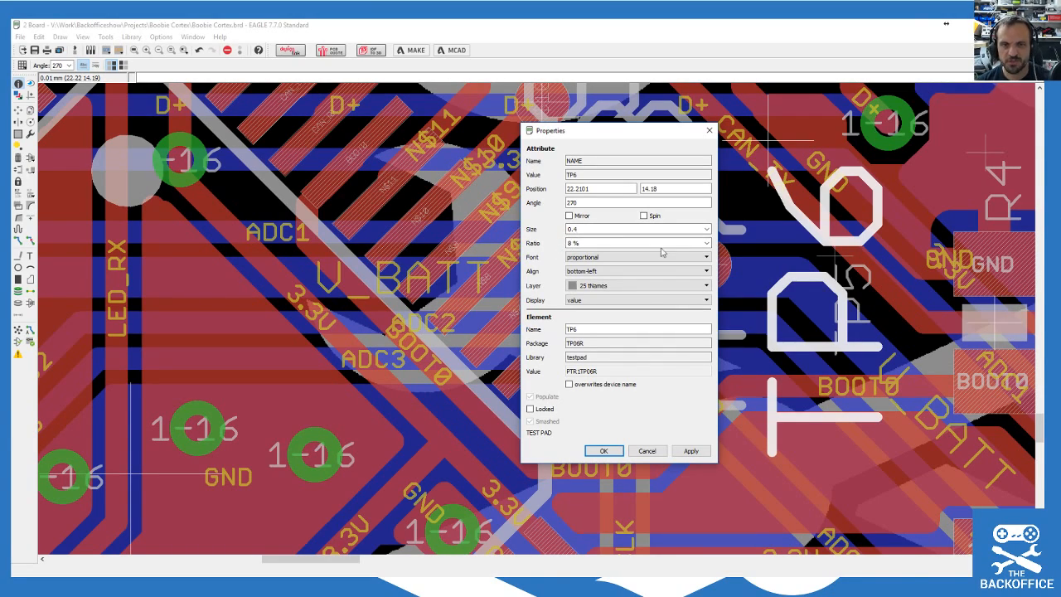
left_click(690, 451)
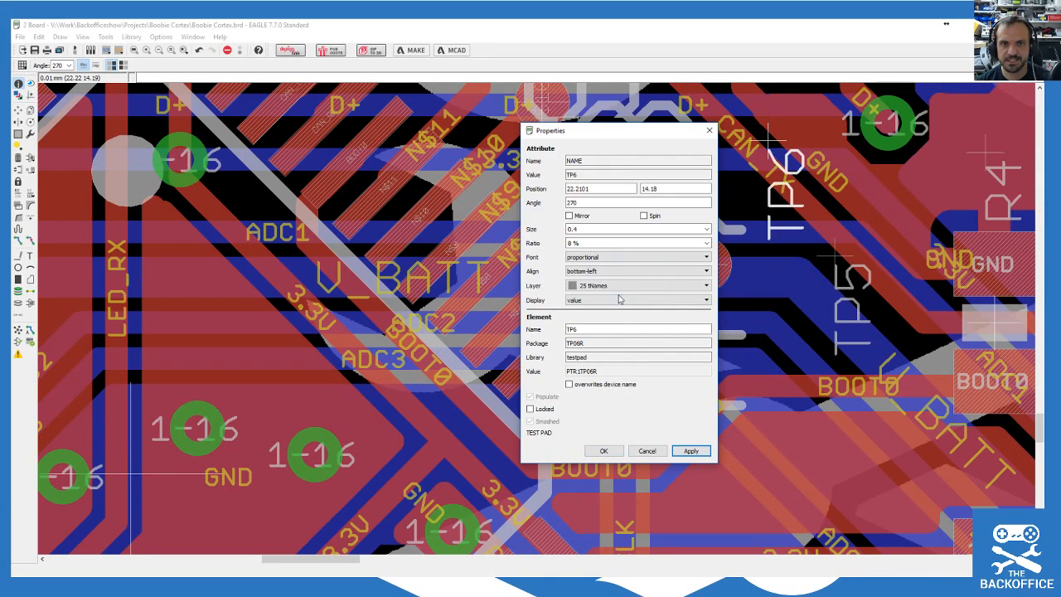
left_click(604, 451)
Step: Set the text size of test pad TP7's name to 0.4
scroll(804, 276, "down", 1)
scroll(805, 276, "up", 3)
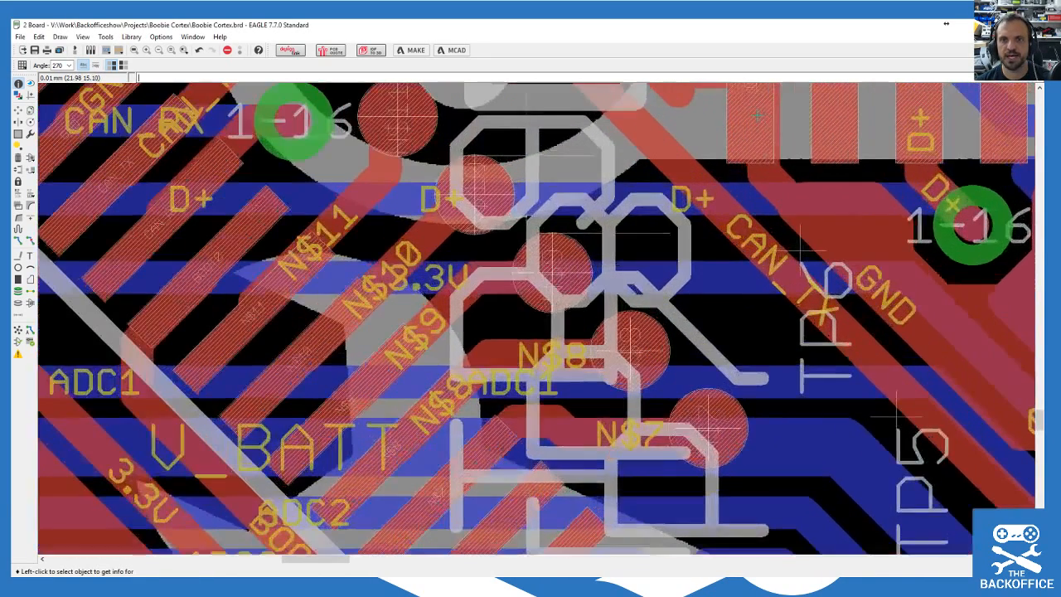
left_click(618, 237)
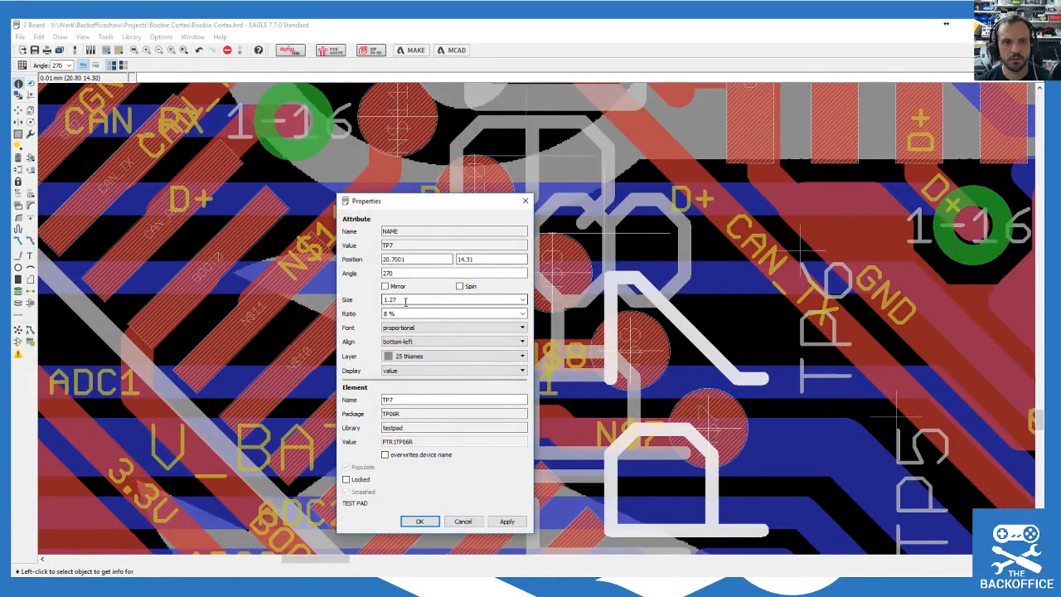
left_click(523, 300)
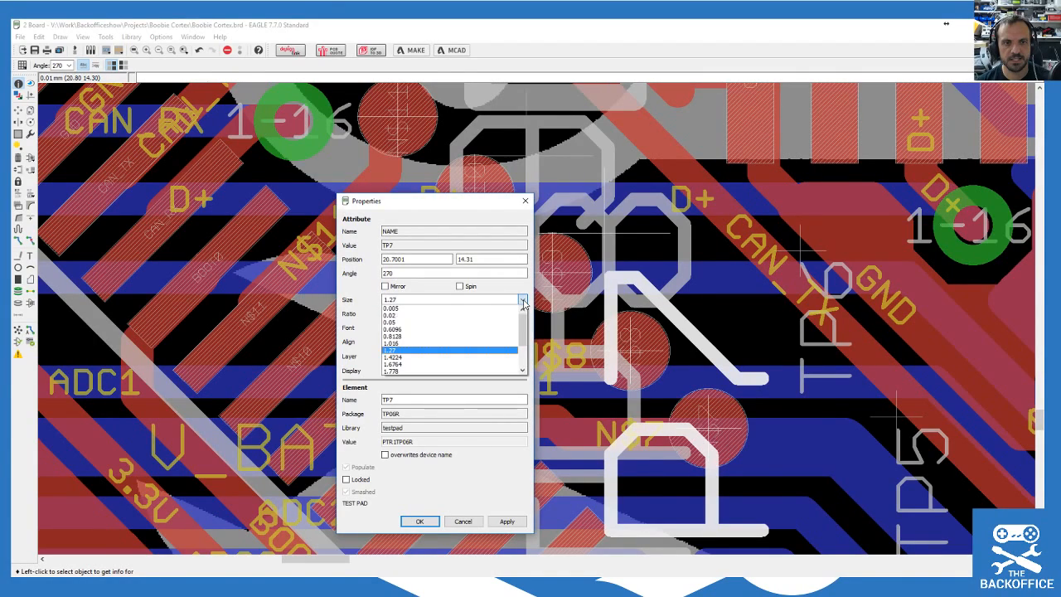
left_click(412, 299)
type("0.4")
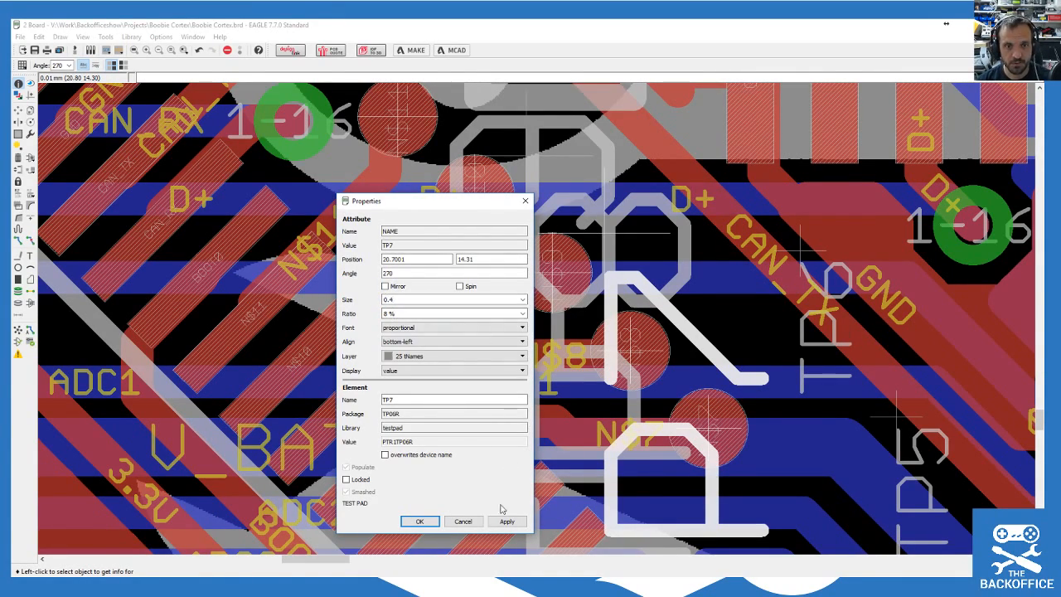
left_click(507, 521)
left_click(526, 202)
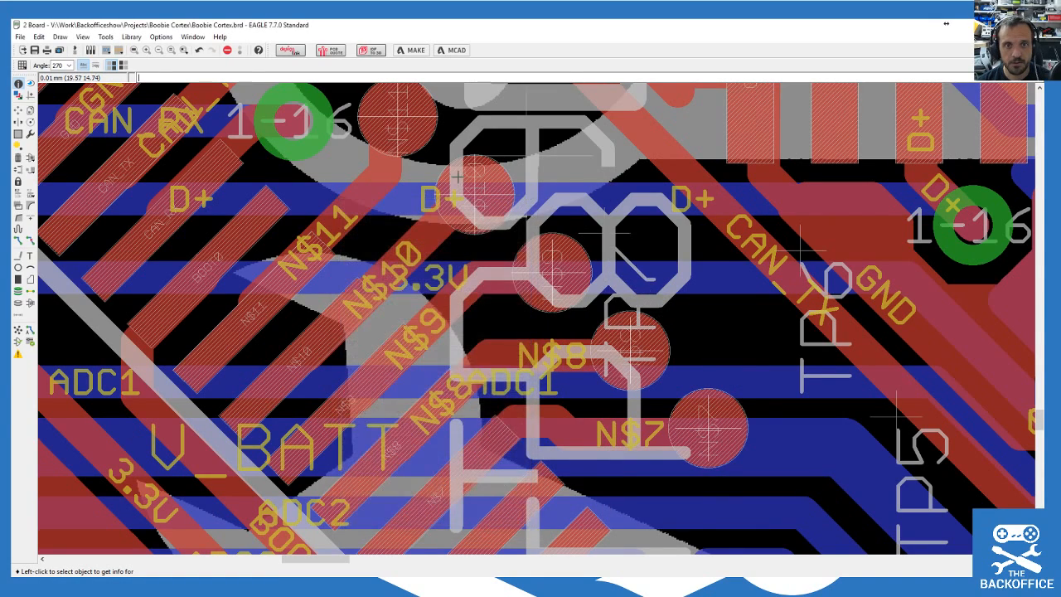
scroll(473, 193, "down", 3)
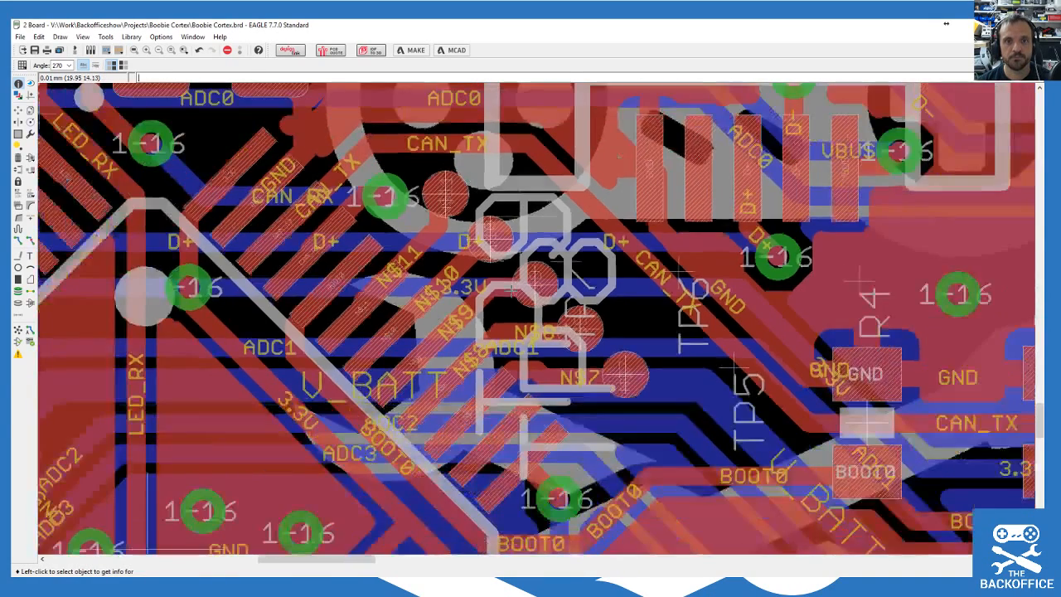
scroll(532, 216, "up", 2)
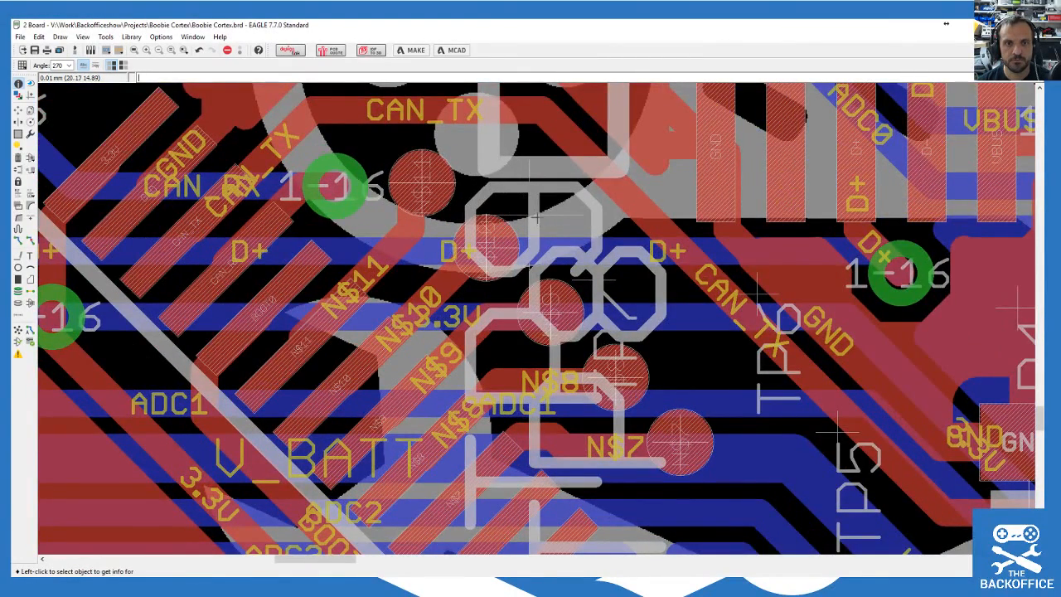
left_click(484, 251)
right_click(486, 225)
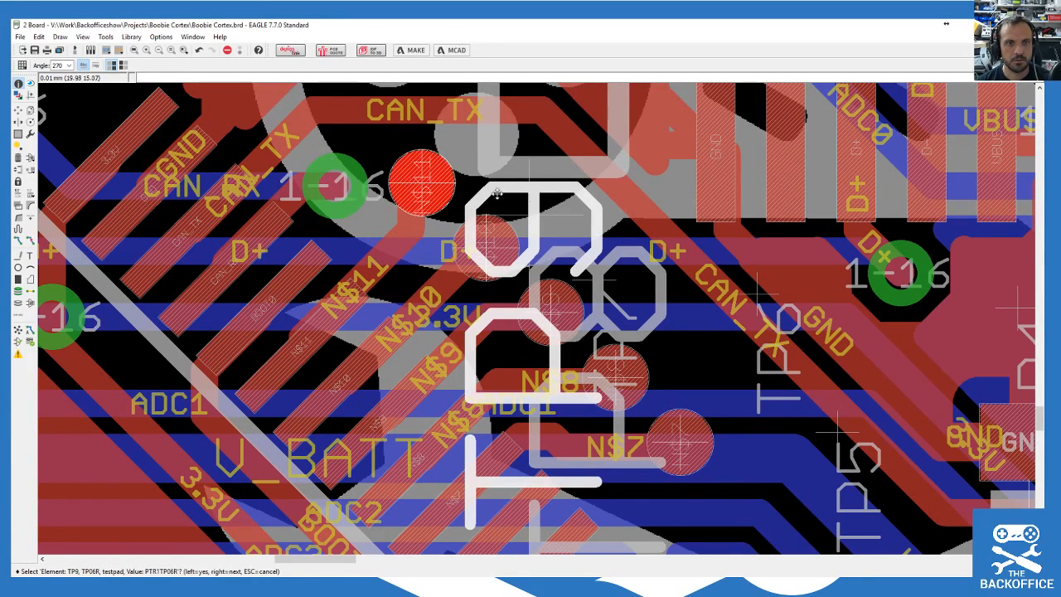
left_click(528, 212)
key("Escape")
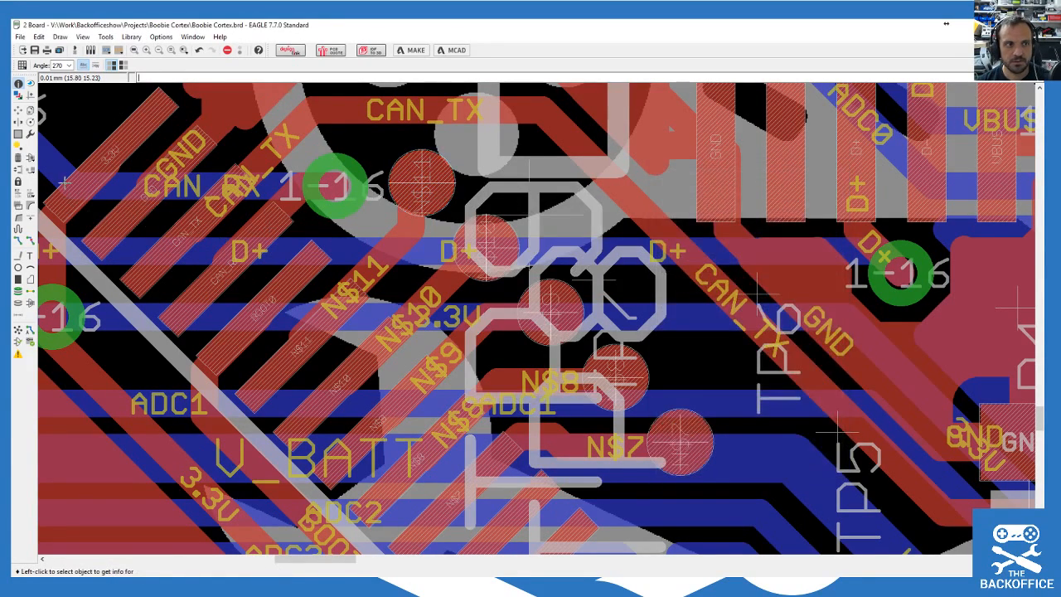
Step: Smash test pad TP8 to detach its name text from the pad
left_click(18, 204)
left_click(421, 179)
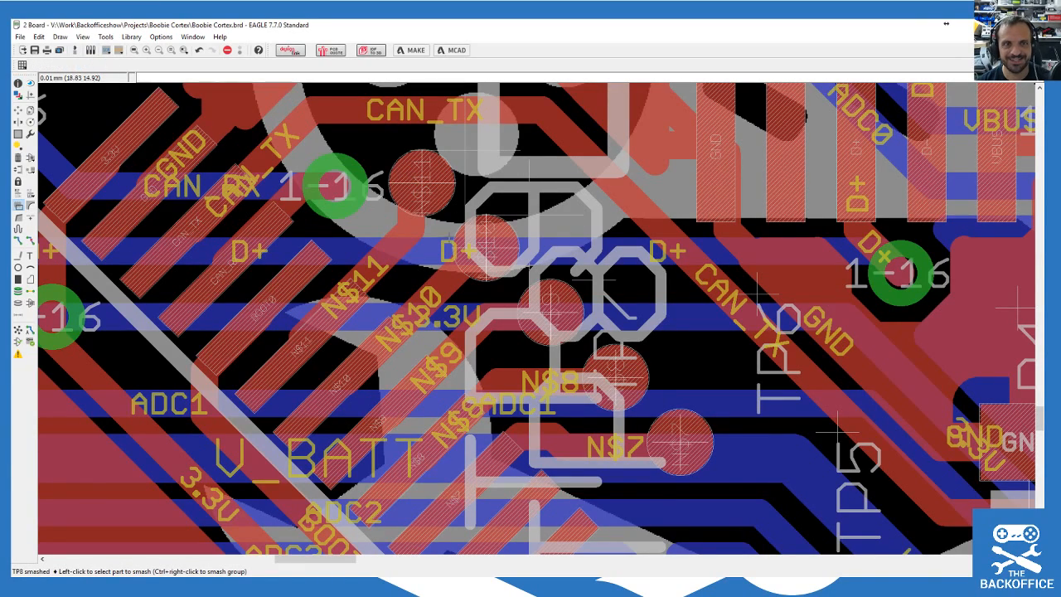
left_click(17, 84)
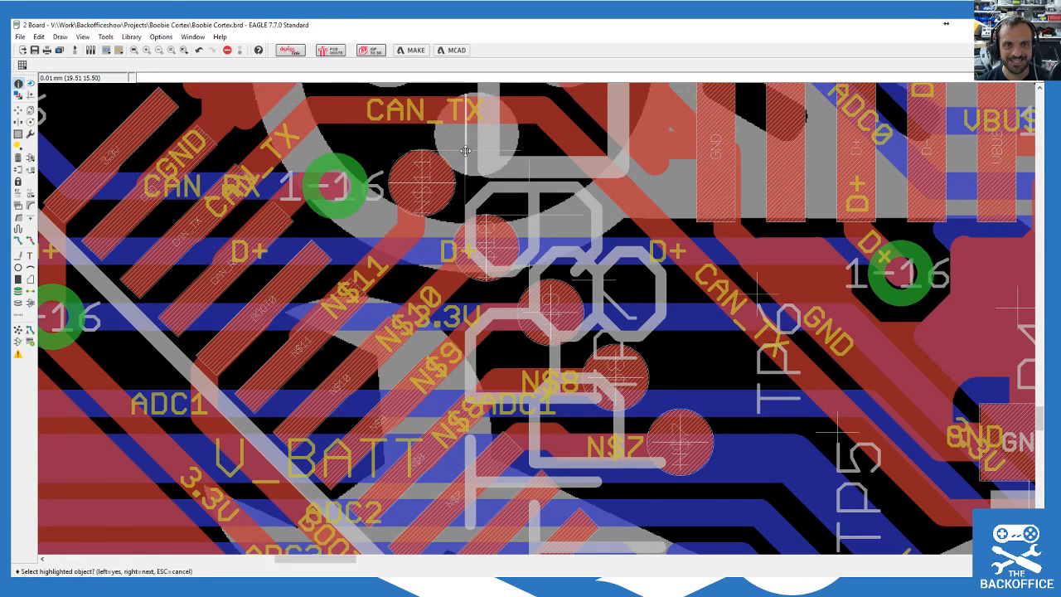
left_click(421, 179)
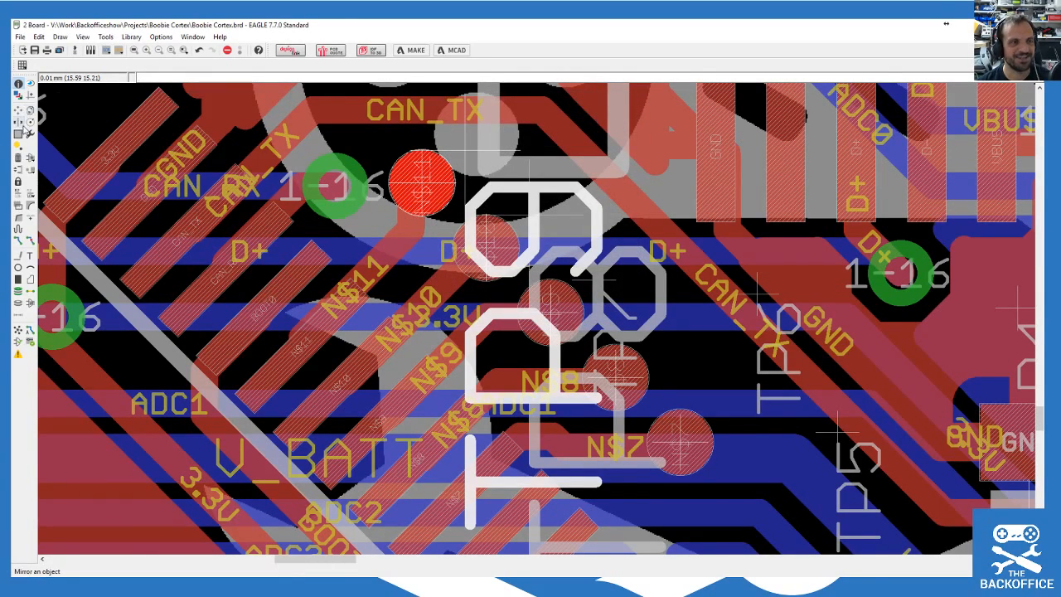
left_click(18, 84)
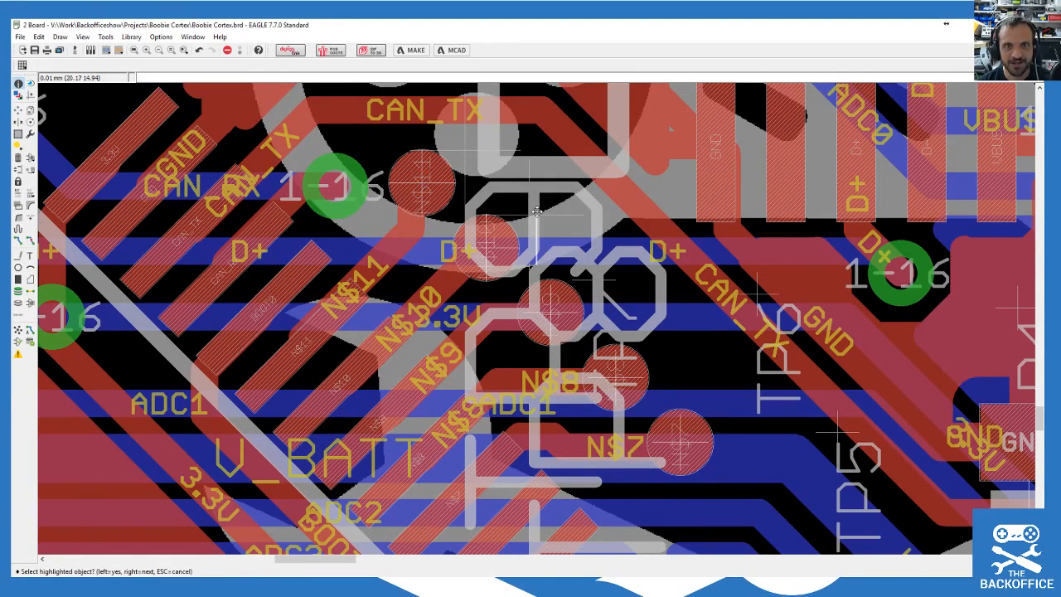
scroll(457, 208, "down", 2)
scroll(452, 220, "up", 2)
left_click(443, 233)
left_click(443, 233)
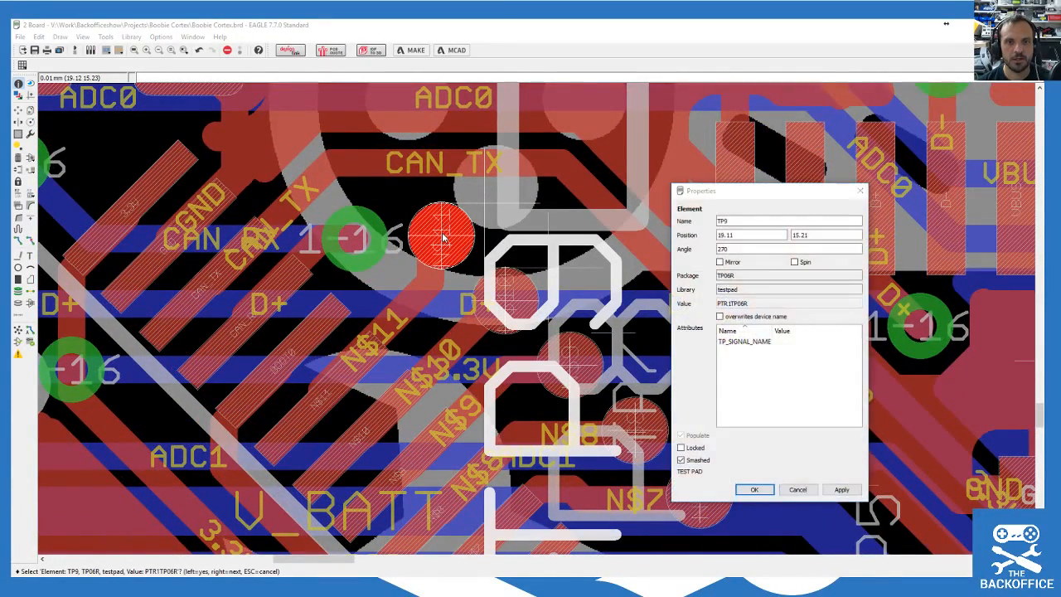
key("Escape")
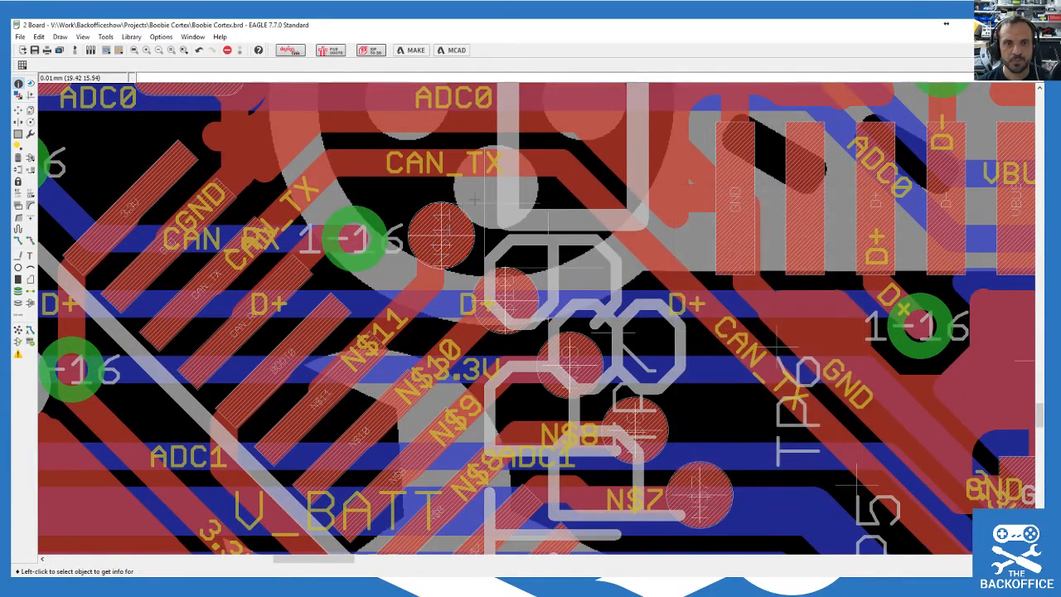
left_click(441, 240)
left_click(484, 201)
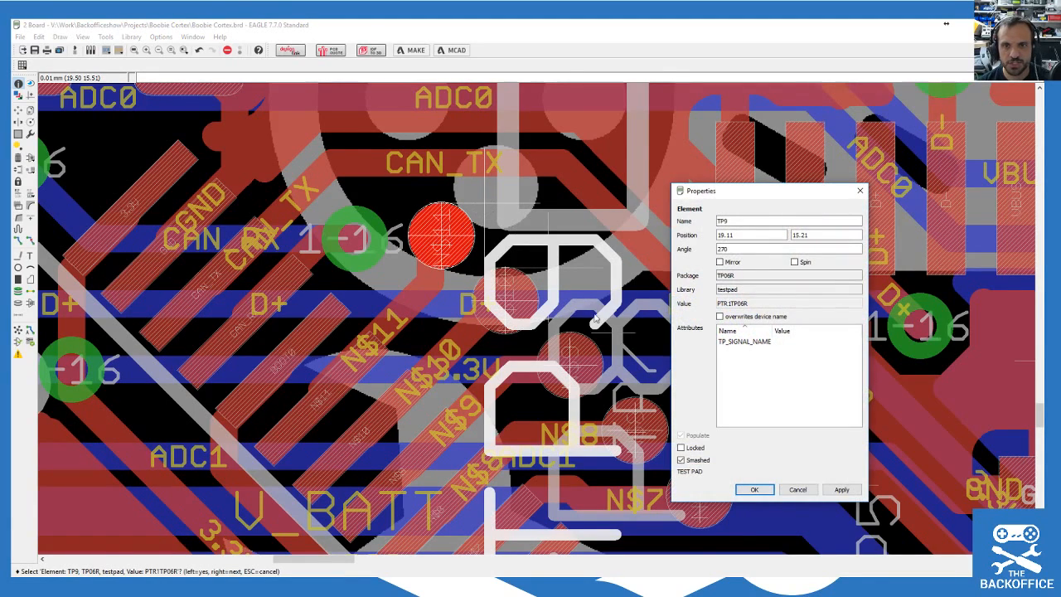
key("Escape")
left_click(483, 200)
left_click(483, 201)
key("Escape")
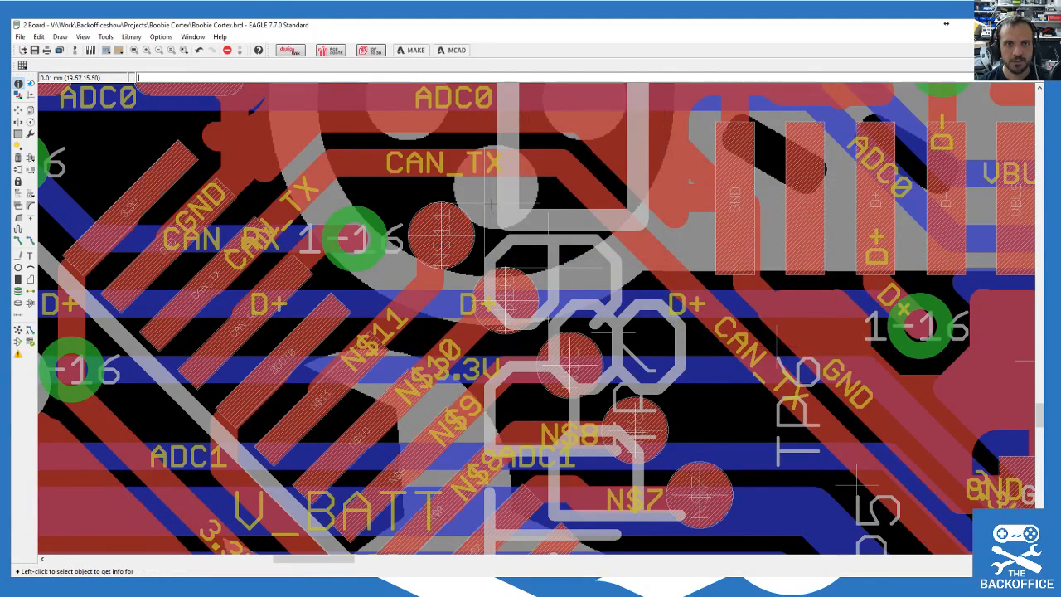
scroll(490, 203, "up", 2)
scroll(490, 204, "up", 5)
left_click(469, 202)
key("Escape")
left_click(468, 314)
left_click(469, 317)
key("Escape")
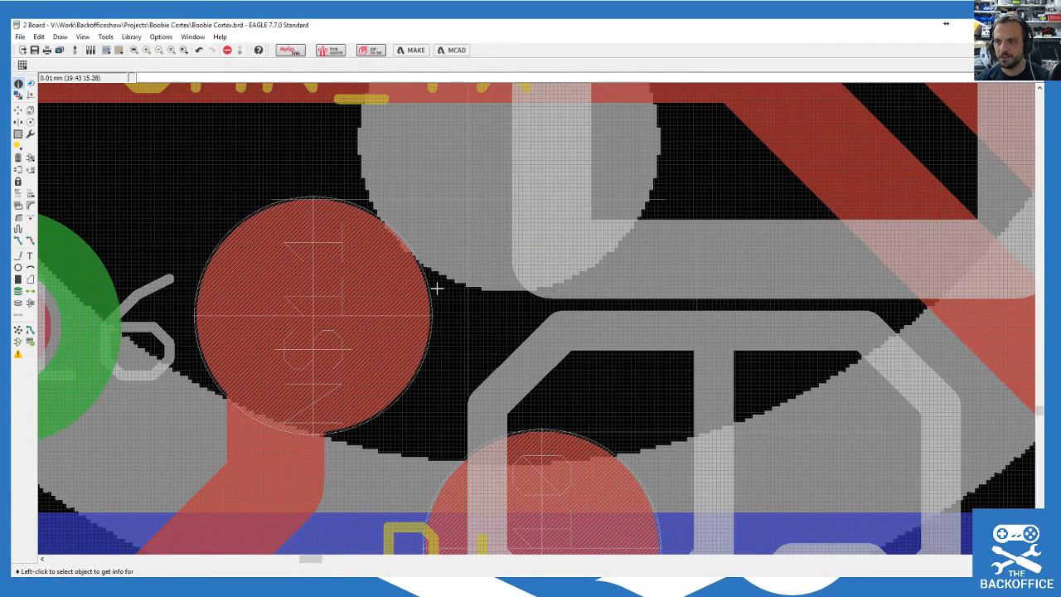
scroll(436, 287, "down", 6)
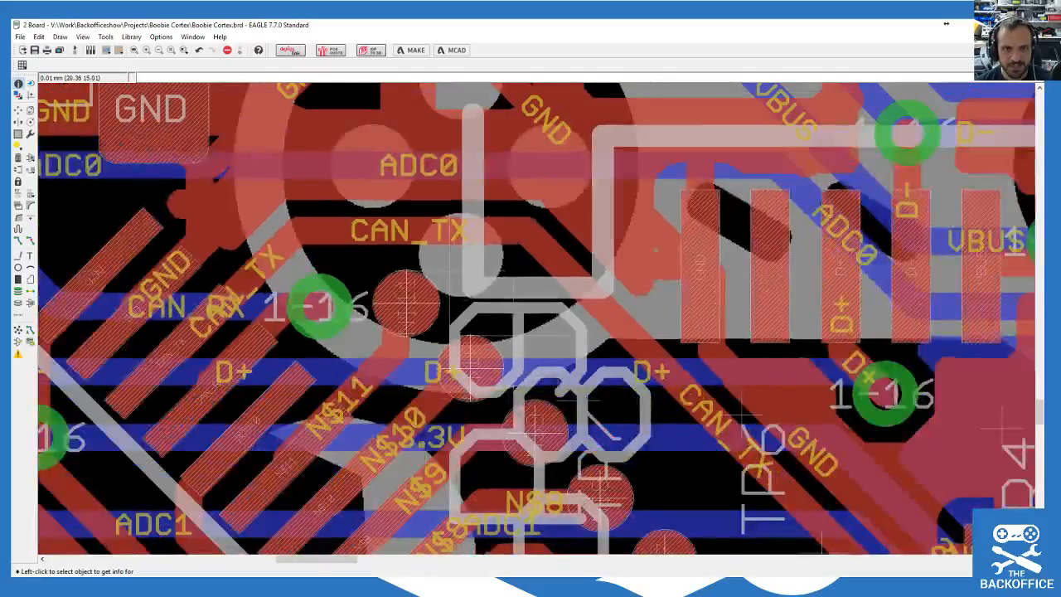
left_click(518, 319)
key("Escape")
Step: Set the text size of test pad TP8's name to 0.4
scroll(480, 232, "down", 3)
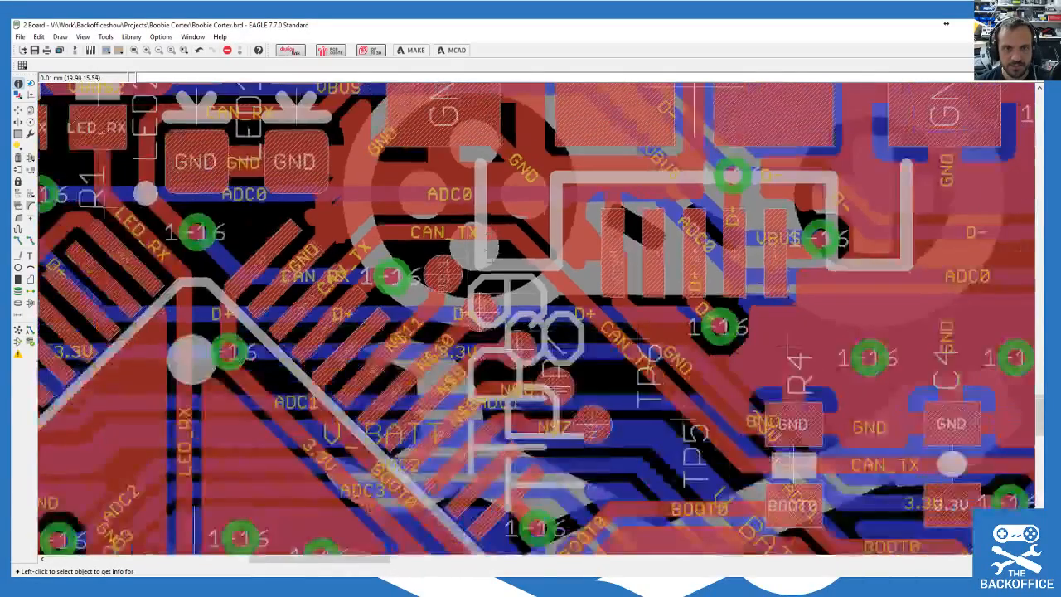
scroll(481, 253, "up", 2)
left_click(533, 294)
left_click(533, 294)
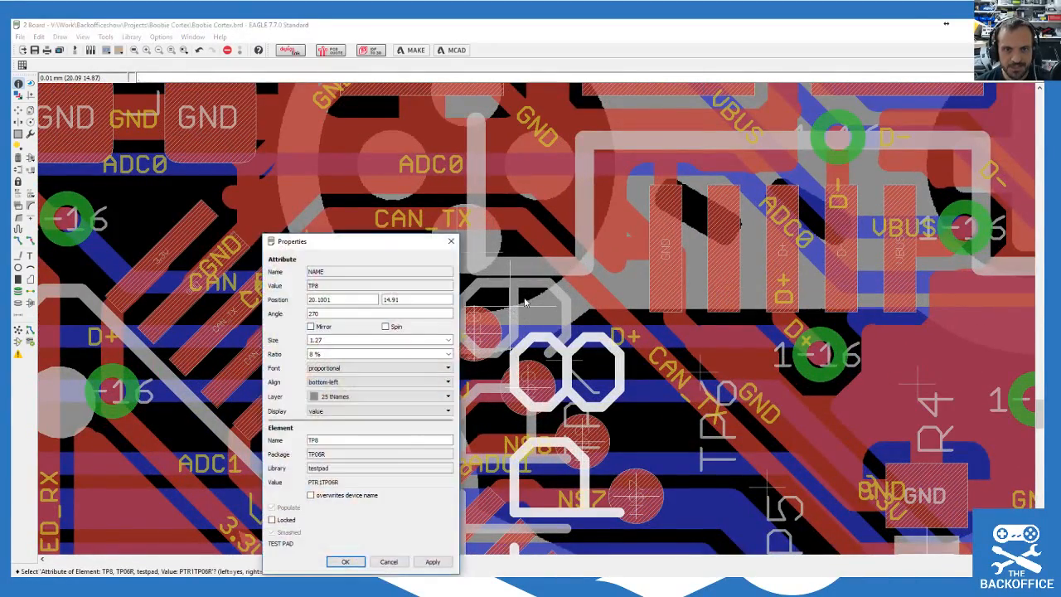
key("Escape")
left_click(514, 305)
right_click(514, 305)
left_click(514, 305)
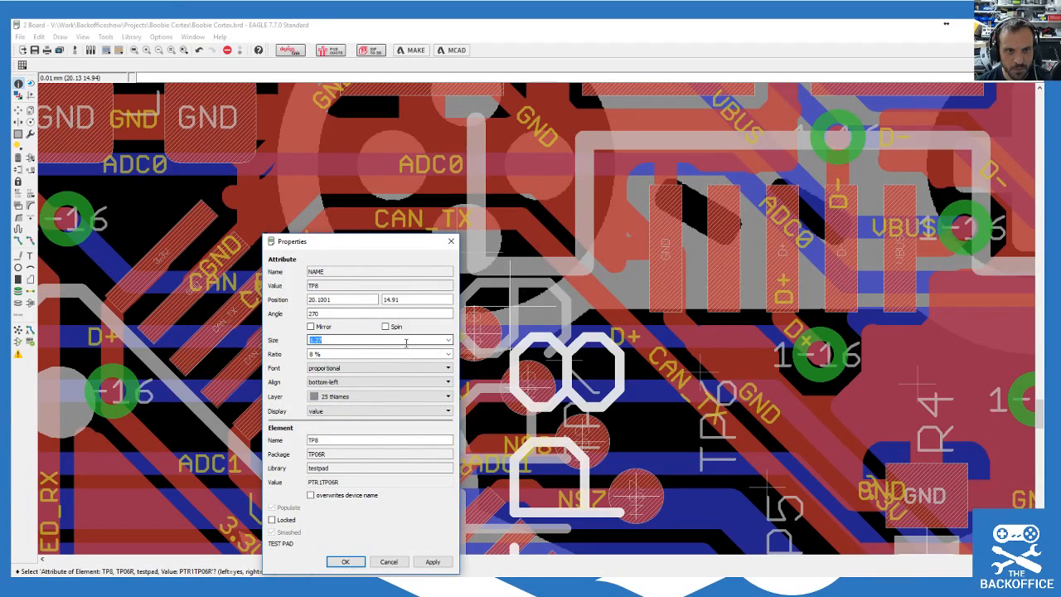
left_click(404, 340)
type("0.4")
key("Return")
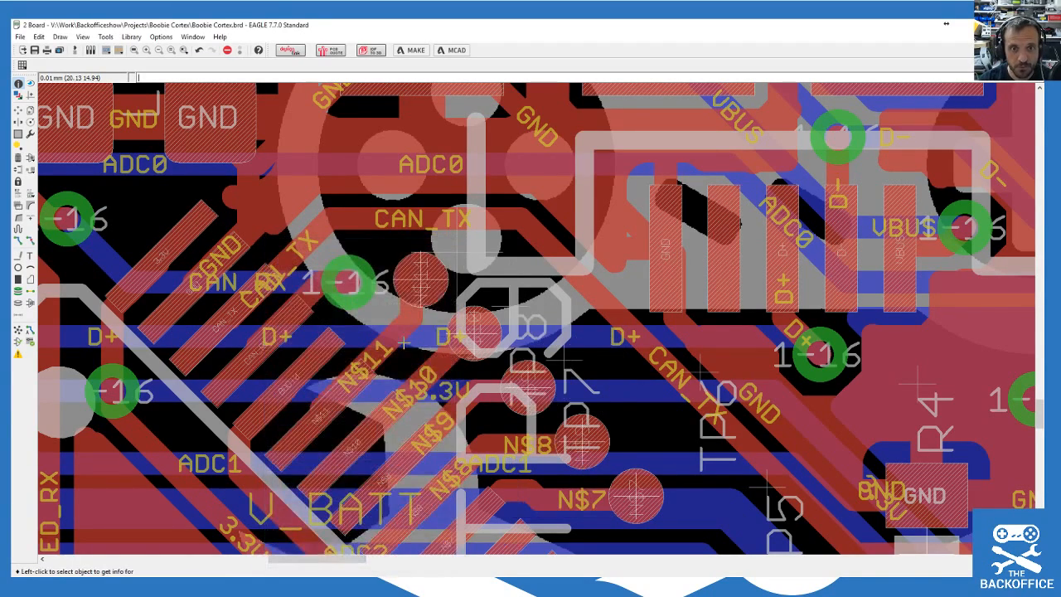
left_click(456, 244)
key("Escape")
left_click(465, 252)
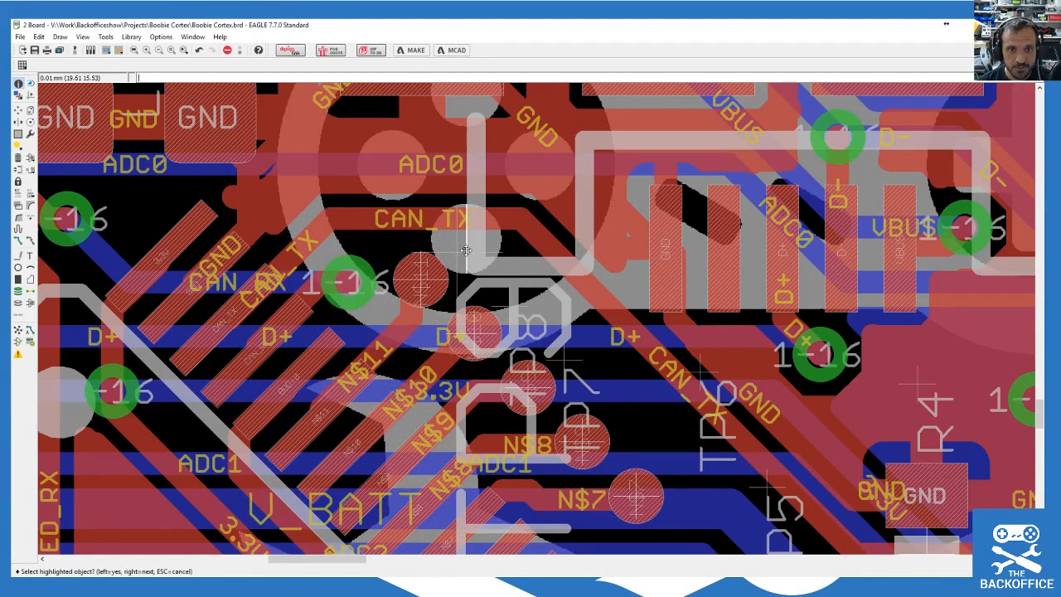
key("Escape")
left_click(495, 286)
key("Escape")
left_click(512, 306)
left_click(512, 306)
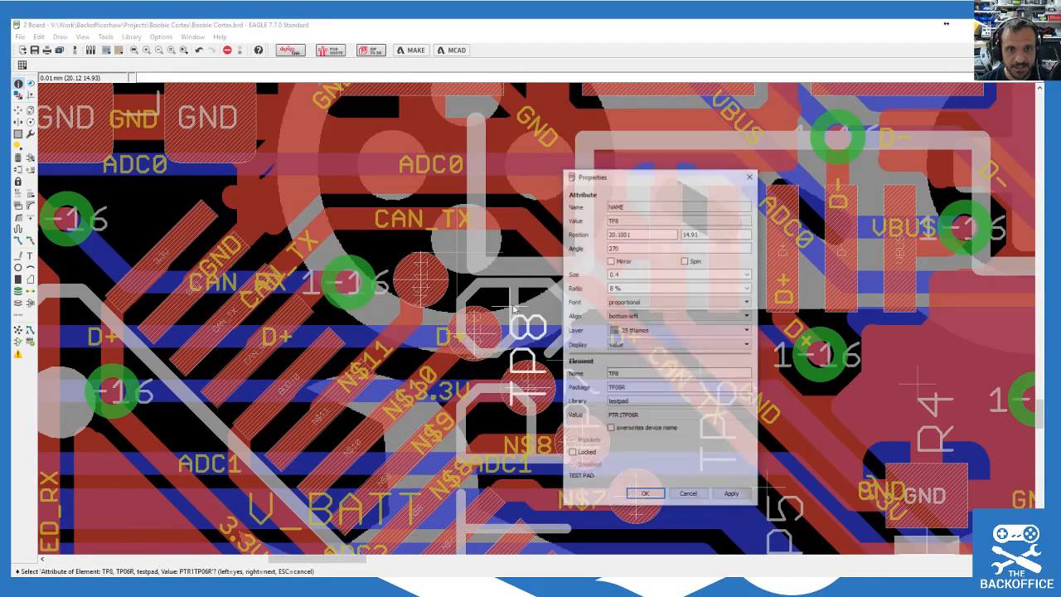
left_click(688, 495)
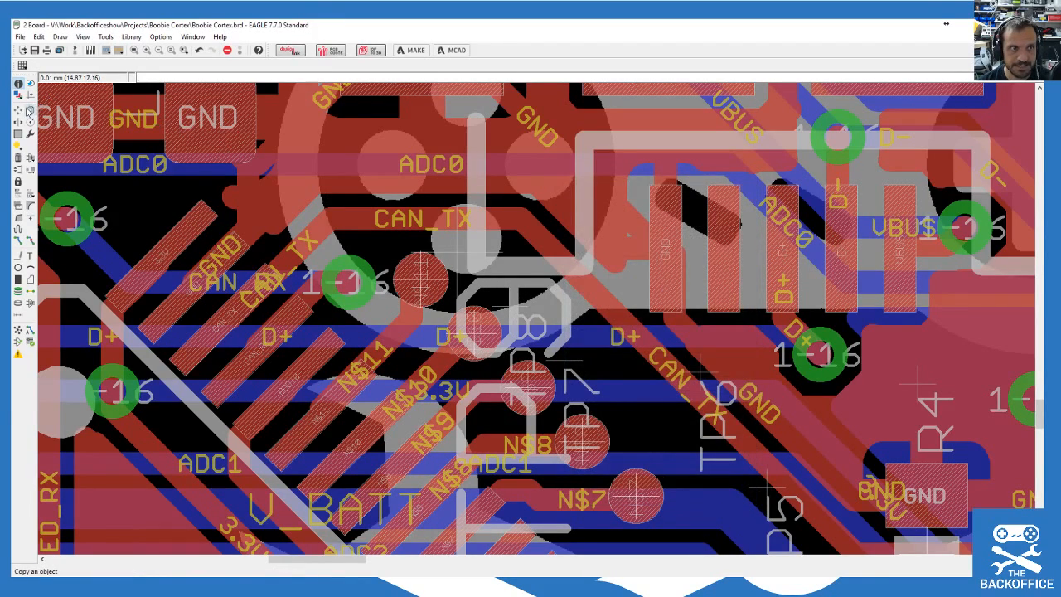
Step: Rotate TP8's name to an angle of 0 and place it directly beside its own test pad
left_click(513, 306)
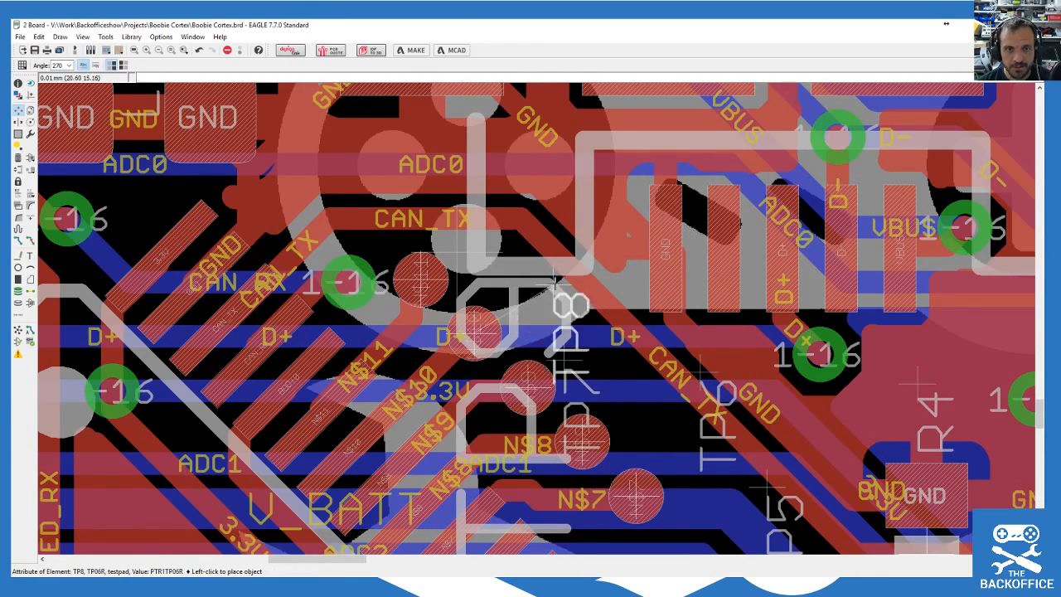
scroll(594, 286, "down", 1)
scroll(581, 319, "down", 2)
scroll(581, 319, "up", 2)
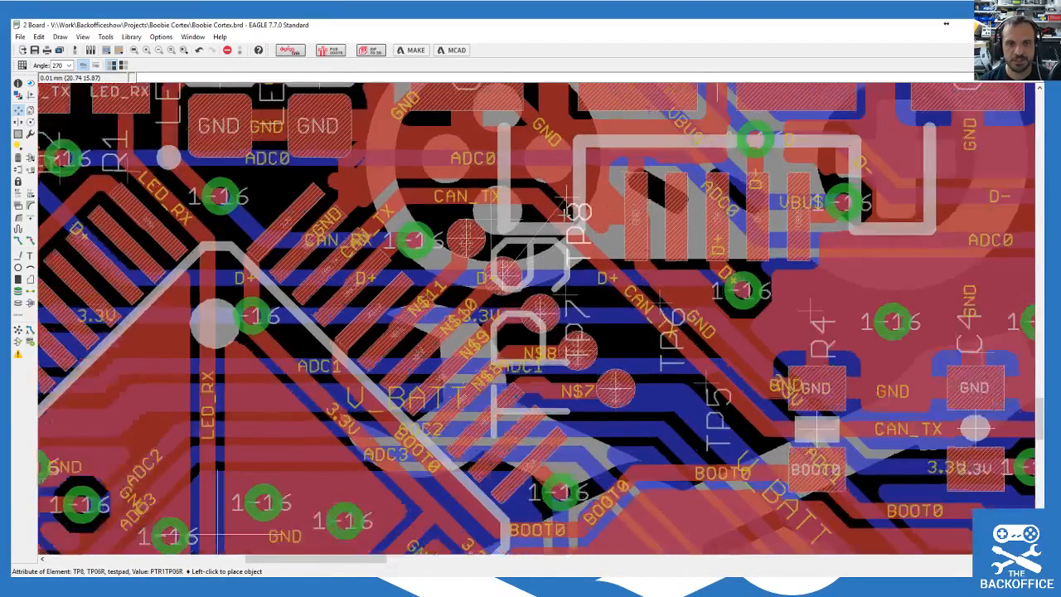
right_click(615, 272)
left_click(540, 298)
Step: Rotate the names of test pads TP7, TP6 and TP5 to an angle of 0 and place each beside its own pad
left_click(569, 313)
right_click(547, 309)
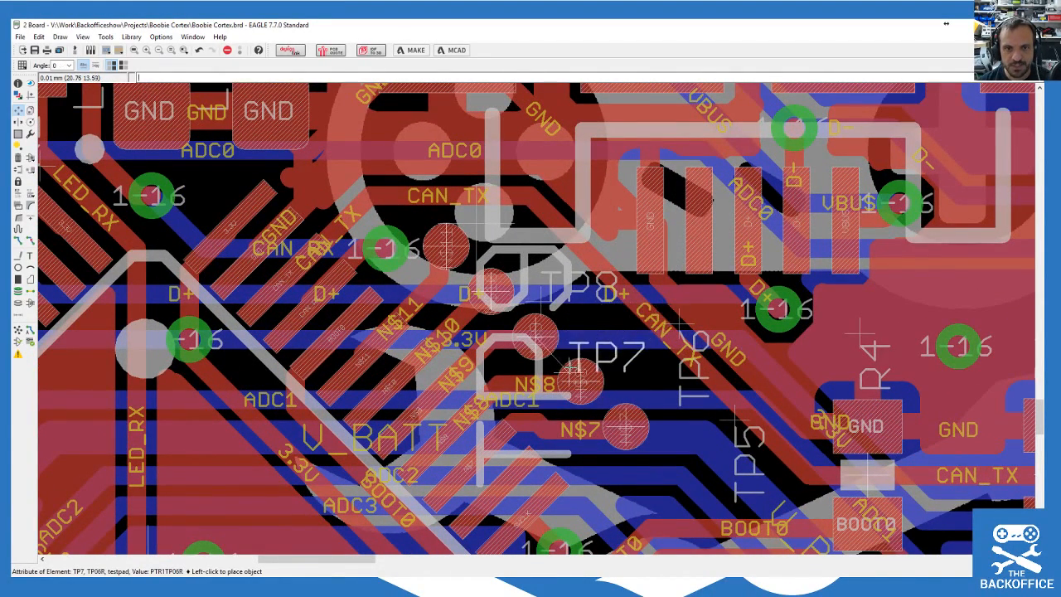
left_click(584, 340)
left_click(682, 333)
right_click(638, 388)
left_click(627, 390)
left_click(735, 416)
right_click(664, 427)
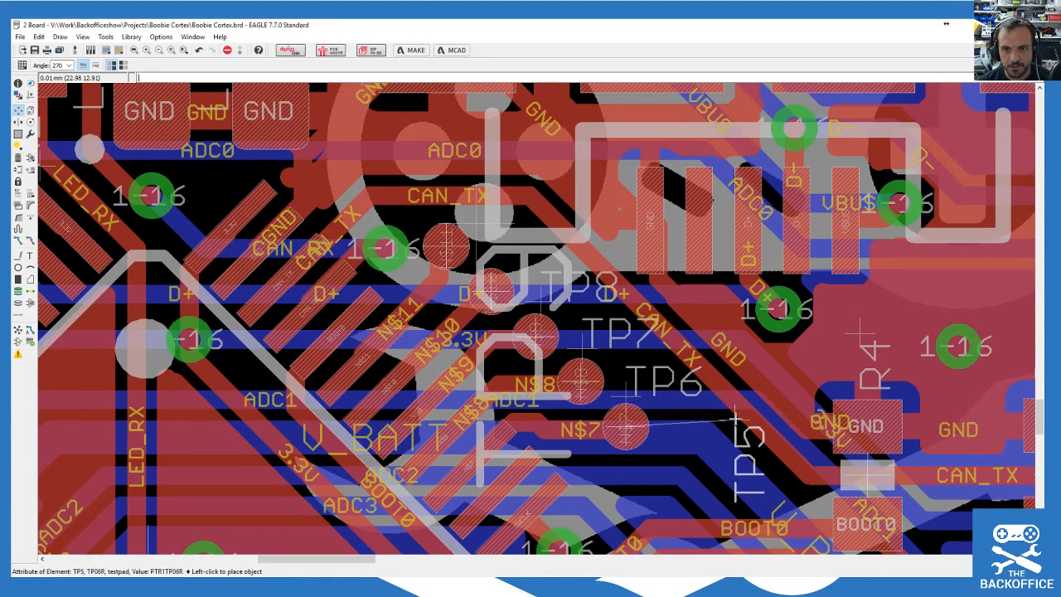
left_click(671, 445)
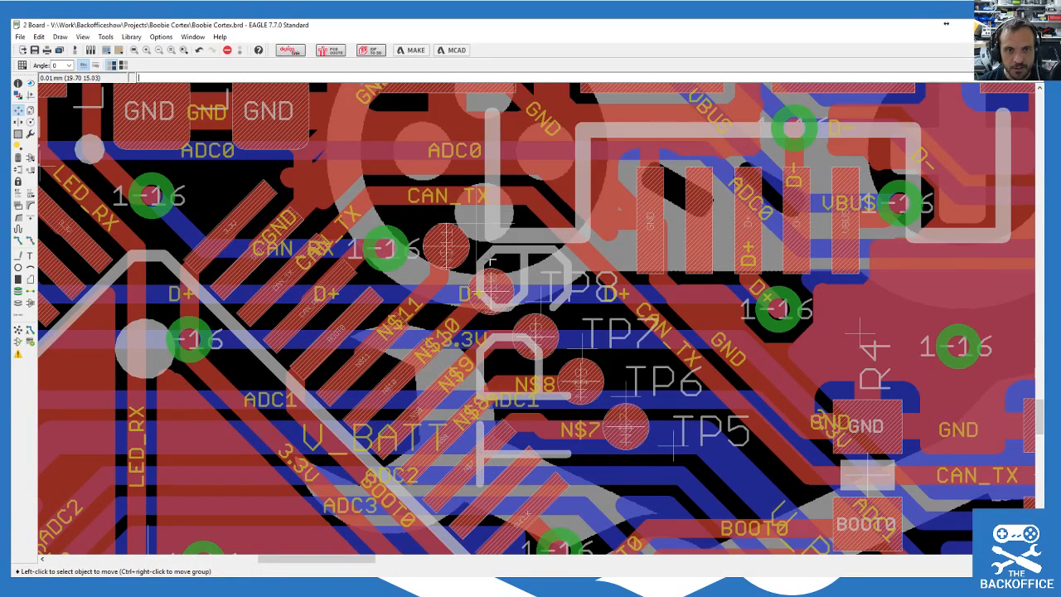
left_click(526, 282)
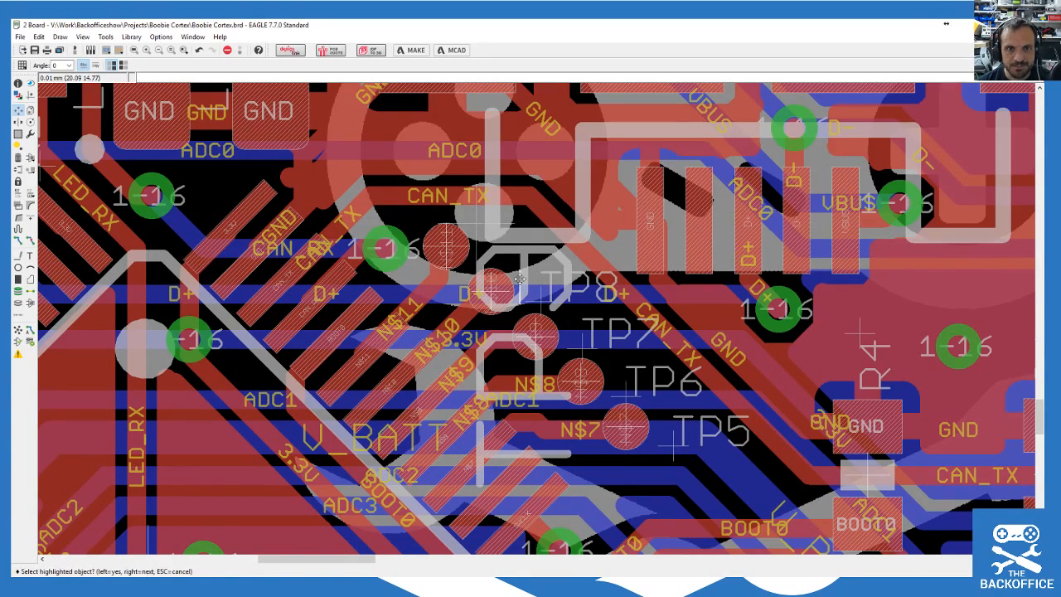
key("Escape")
left_click(487, 354)
key("Escape")
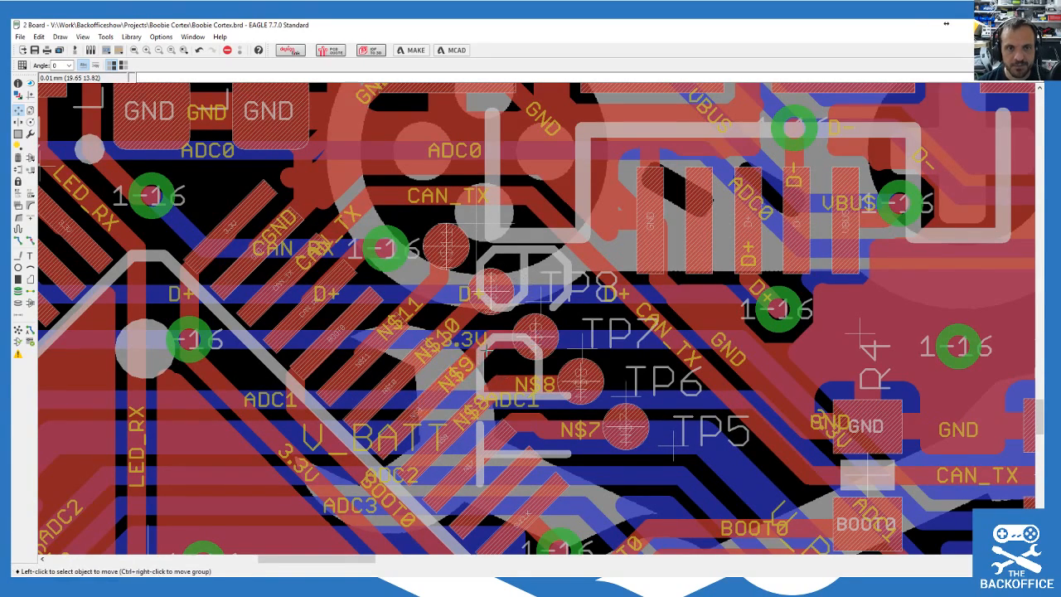
scroll(456, 242, "up", 3)
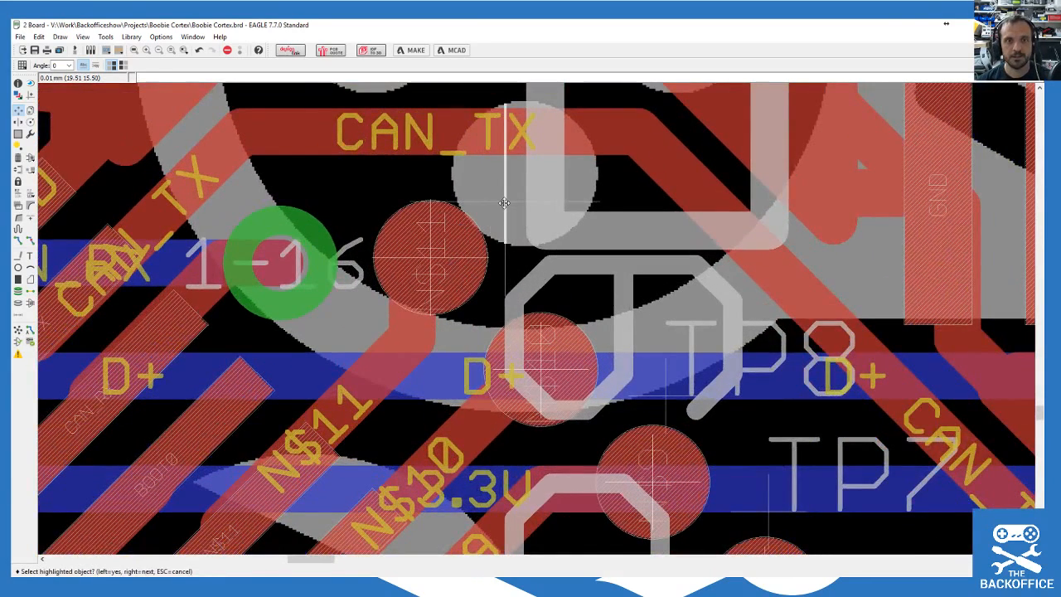
left_click(433, 262)
key("Escape")
left_click(434, 263)
left_click(433, 262)
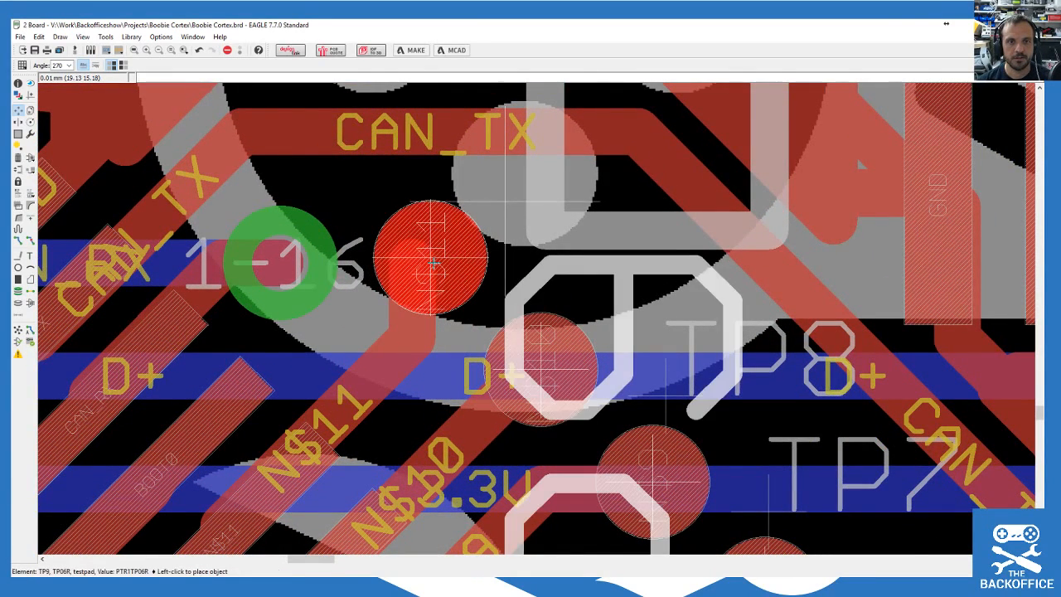
key("Escape")
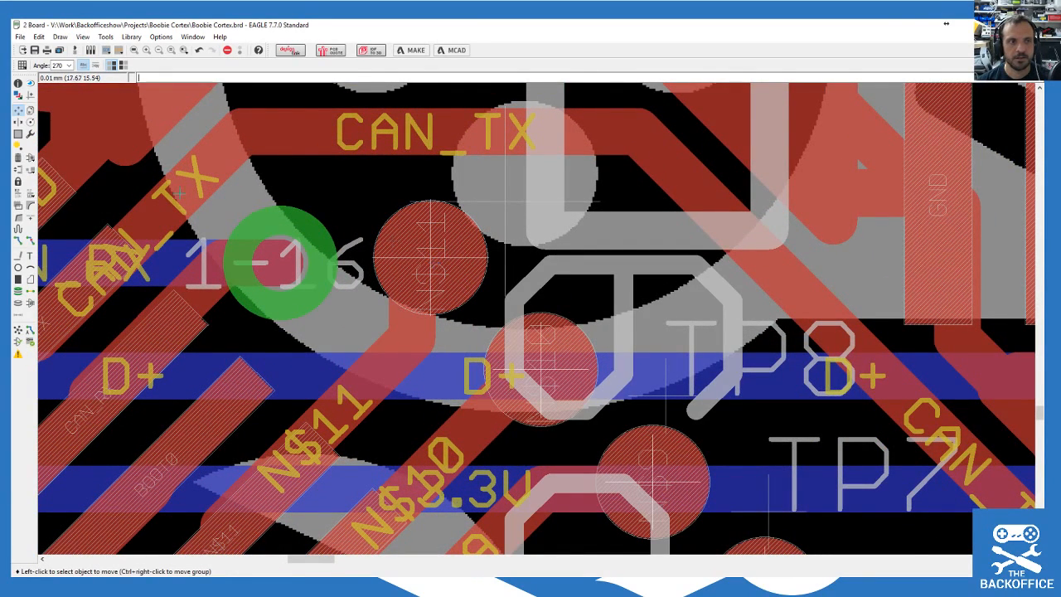
Step: Smash test pad TP9 to detach its name text from the pad
left_click(18, 204)
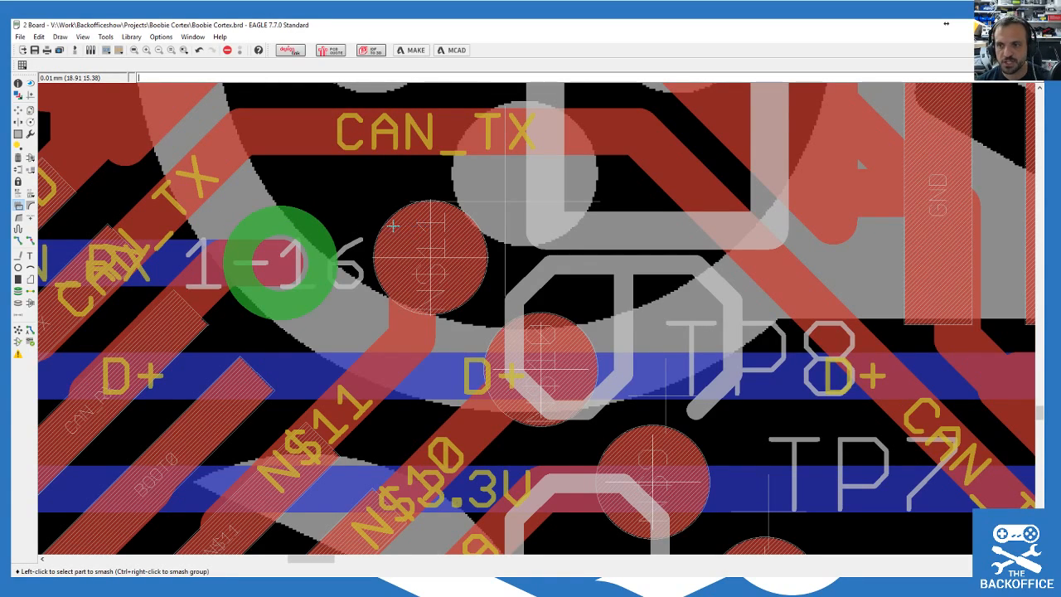
left_click(416, 263)
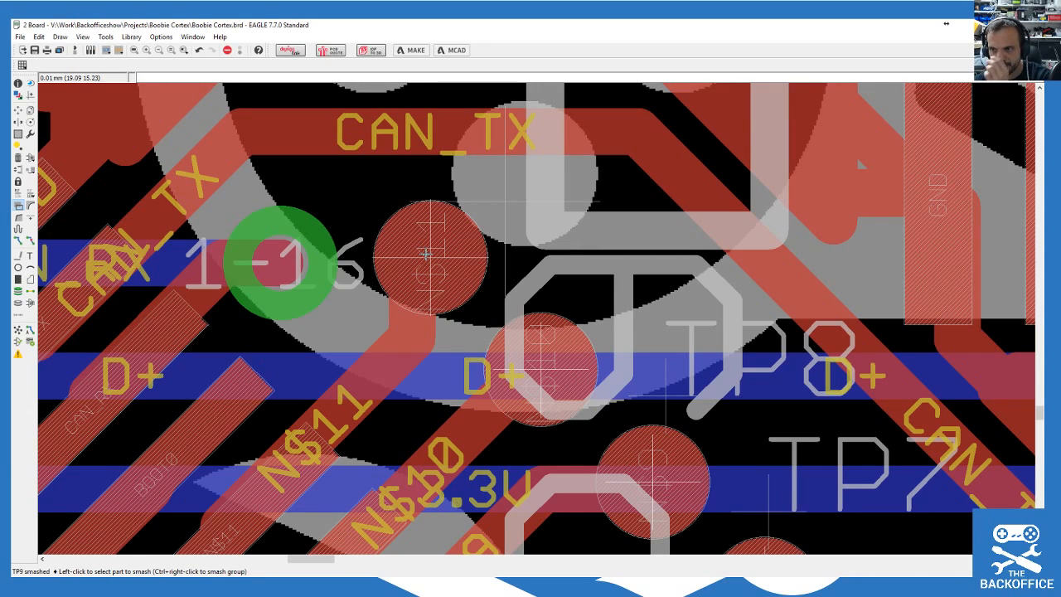
scroll(419, 282, "down", 1)
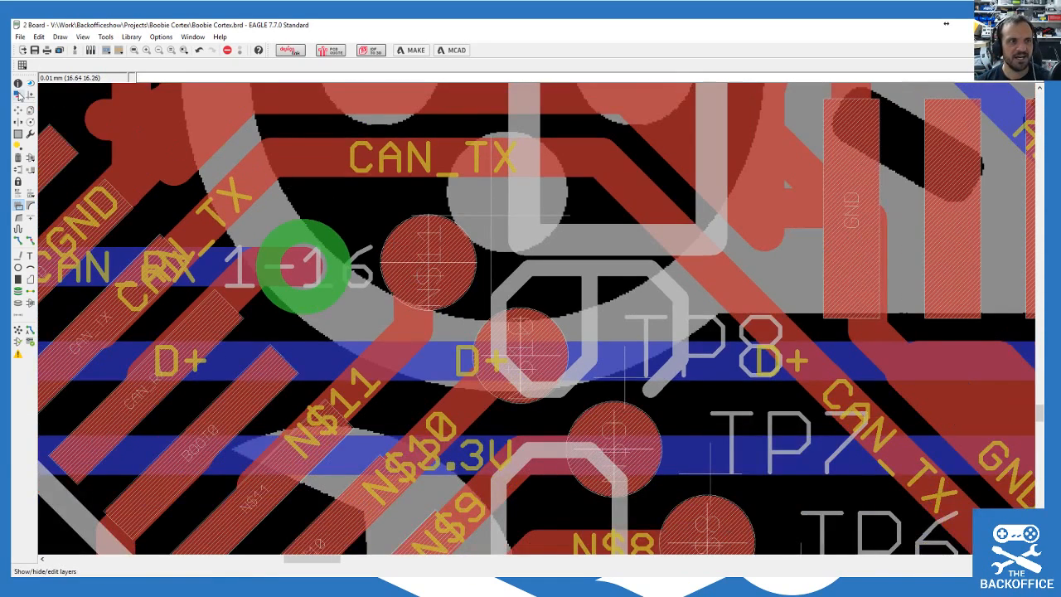
left_click(18, 96)
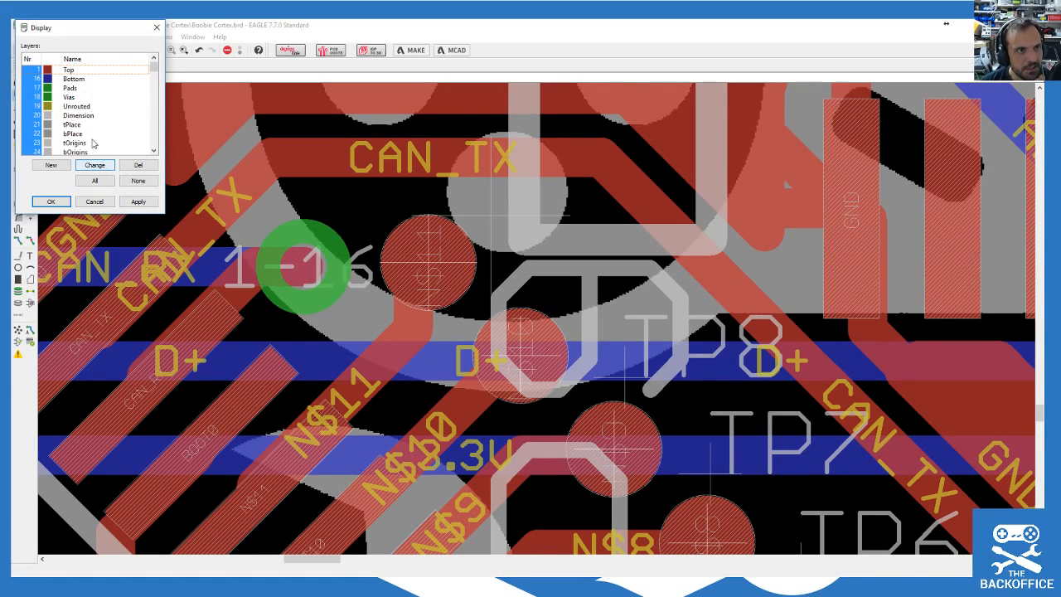
left_click(109, 205)
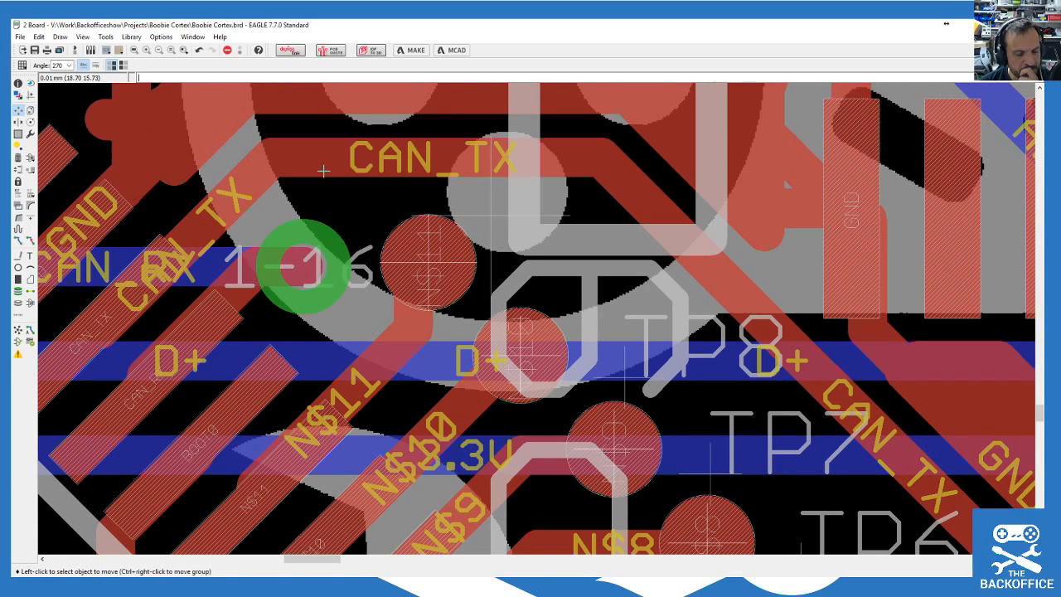
Step: Rotate TP9's oversized name to an angle of 0 and move it off the board, just above the upper board edge
left_click(492, 216)
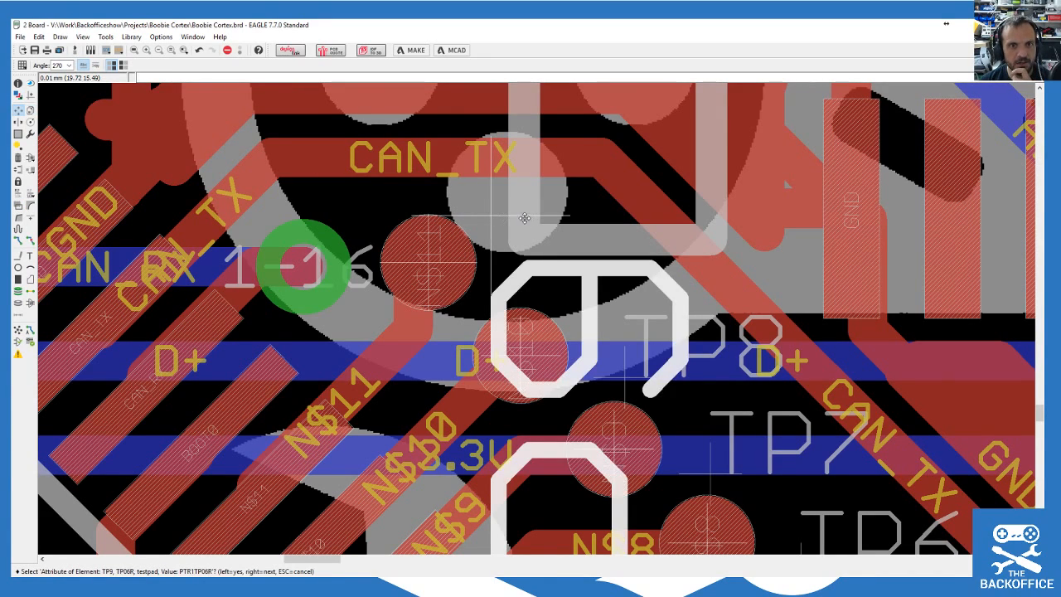
left_click(493, 216)
scroll(592, 123, "down", 5)
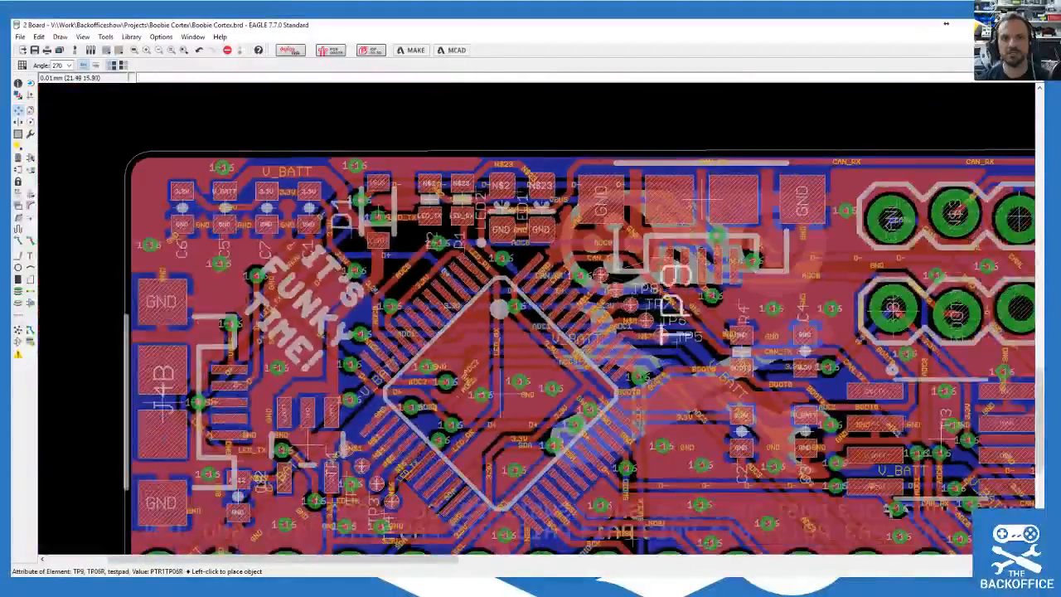
right_click(634, 137)
left_click(634, 137)
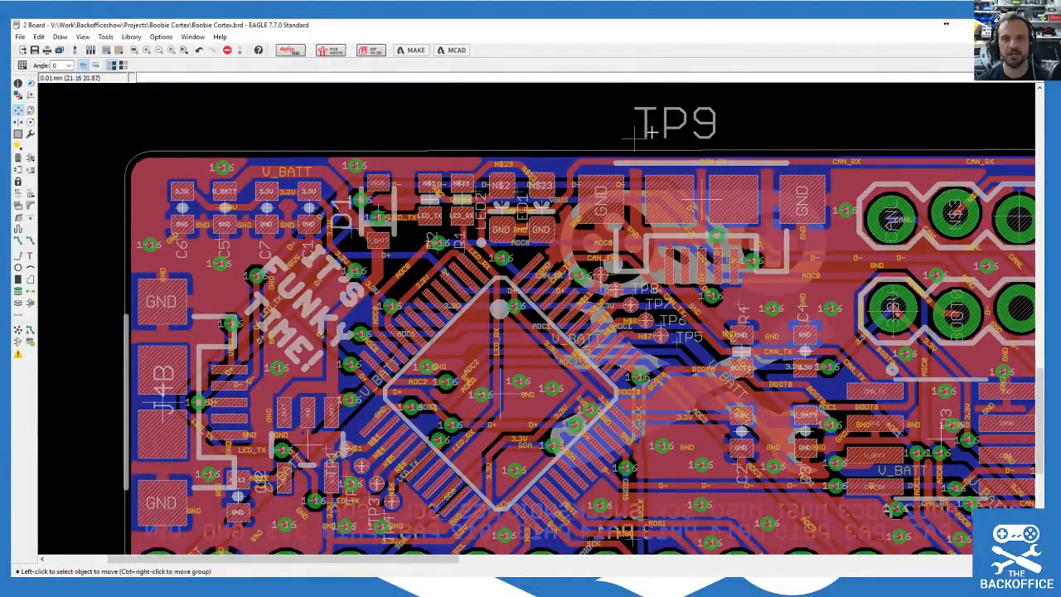
Step: Set the text size of TP9's name above the board edge to 0.4
scroll(653, 133, "up", 3)
left_click(19, 84)
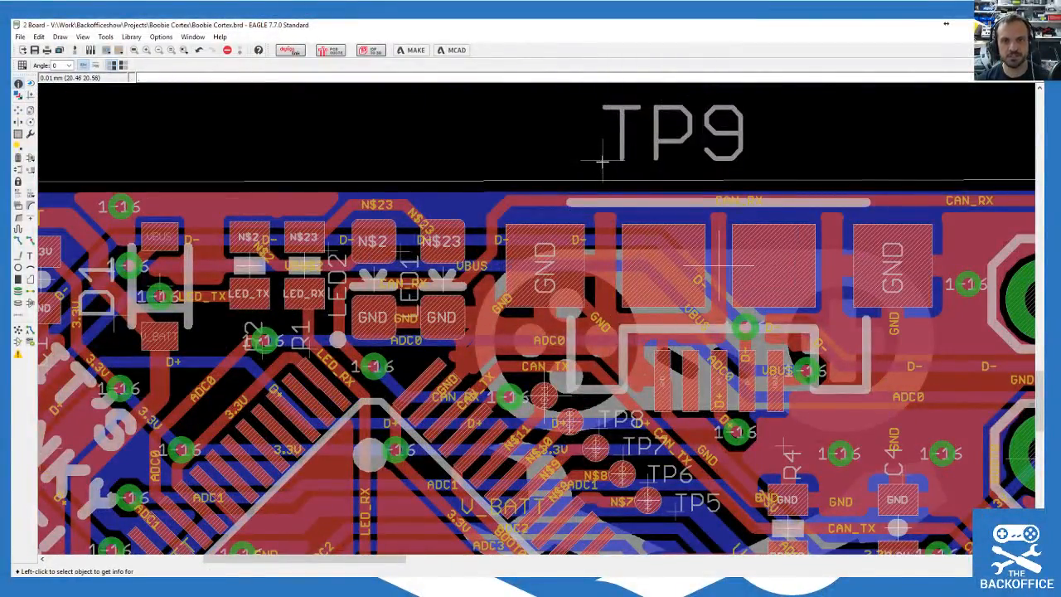
left_click(602, 161)
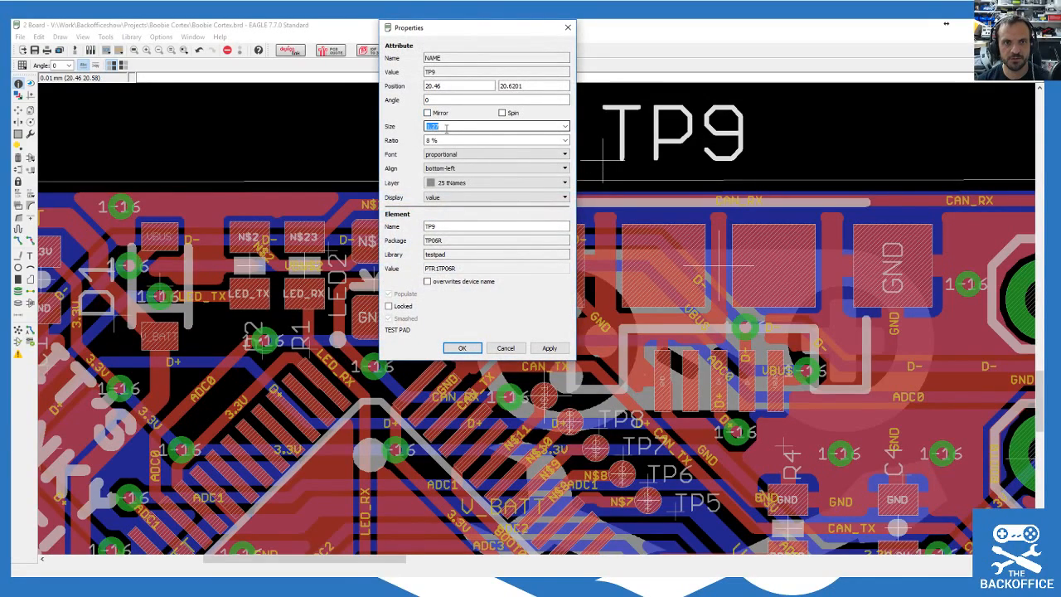
type("4")
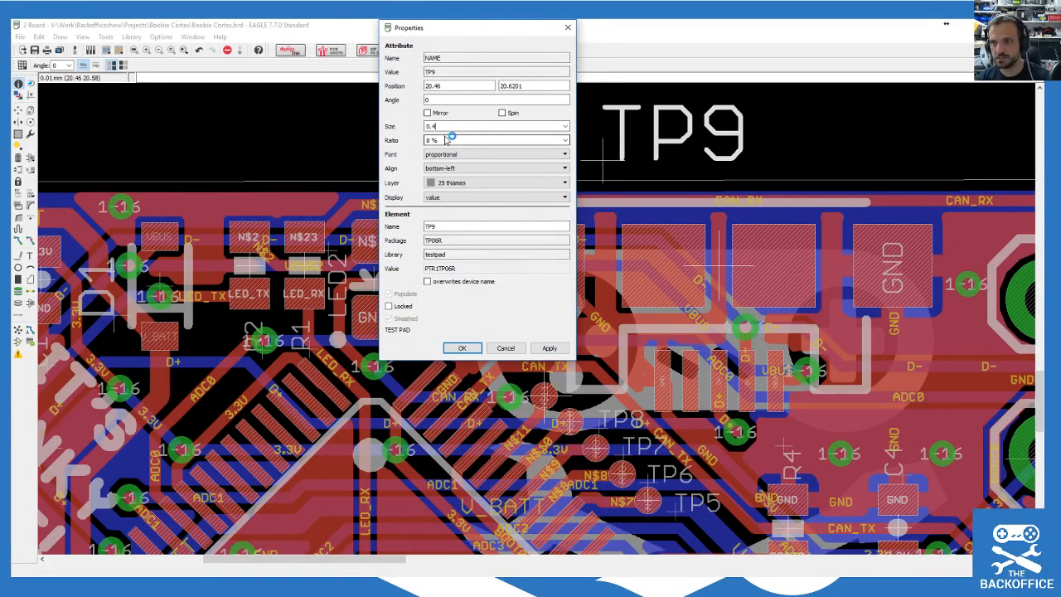
left_click(469, 348)
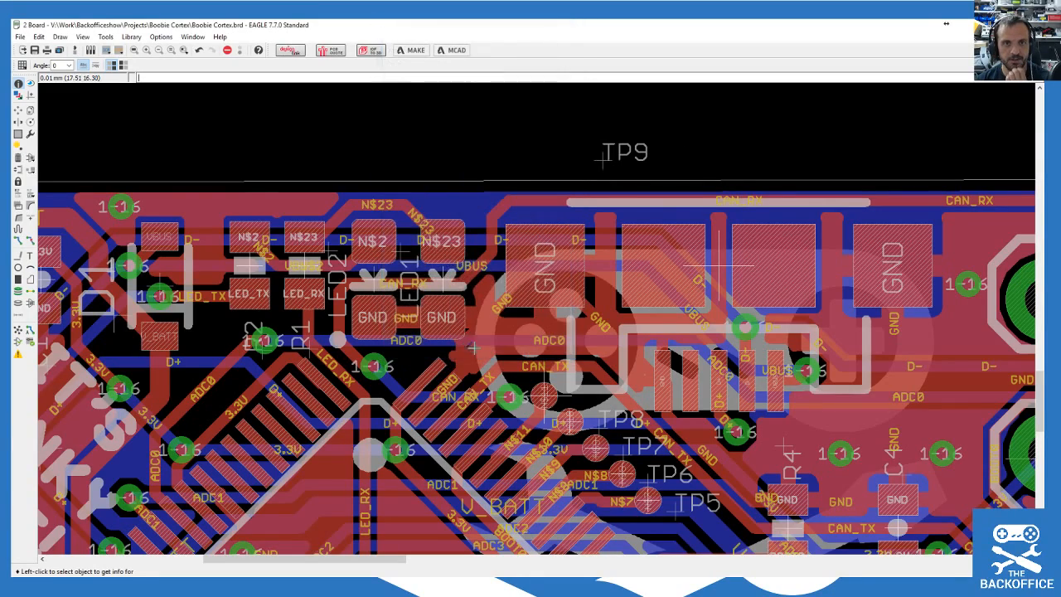
Step: Move TP9's name directly beside its own test pad, in line with the other pad names, and save the board
left_click(19, 109)
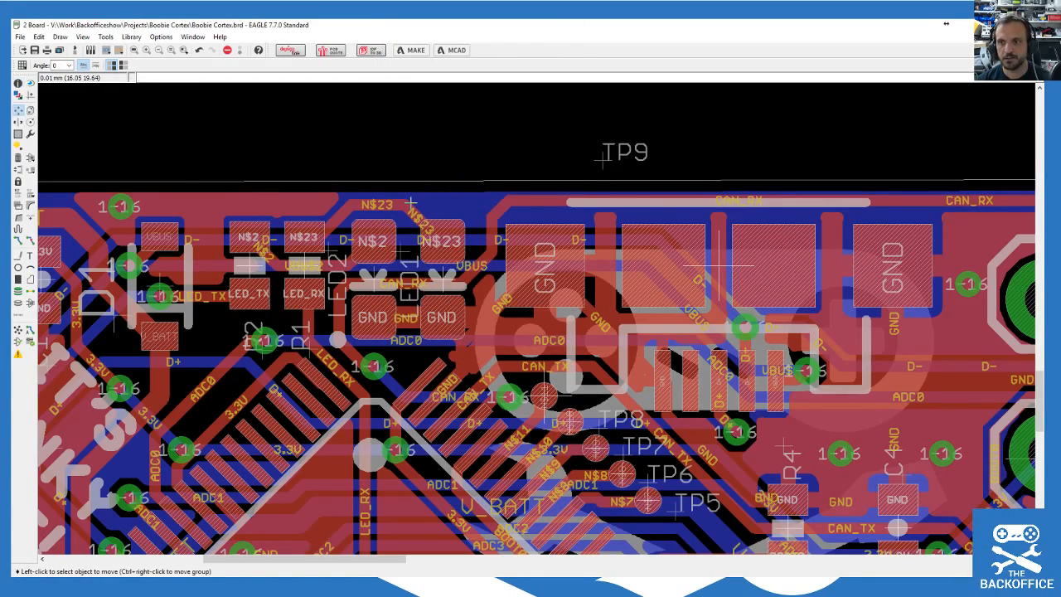
left_click(603, 160)
scroll(400, 169, "down", 3)
scroll(523, 396, "up", 3)
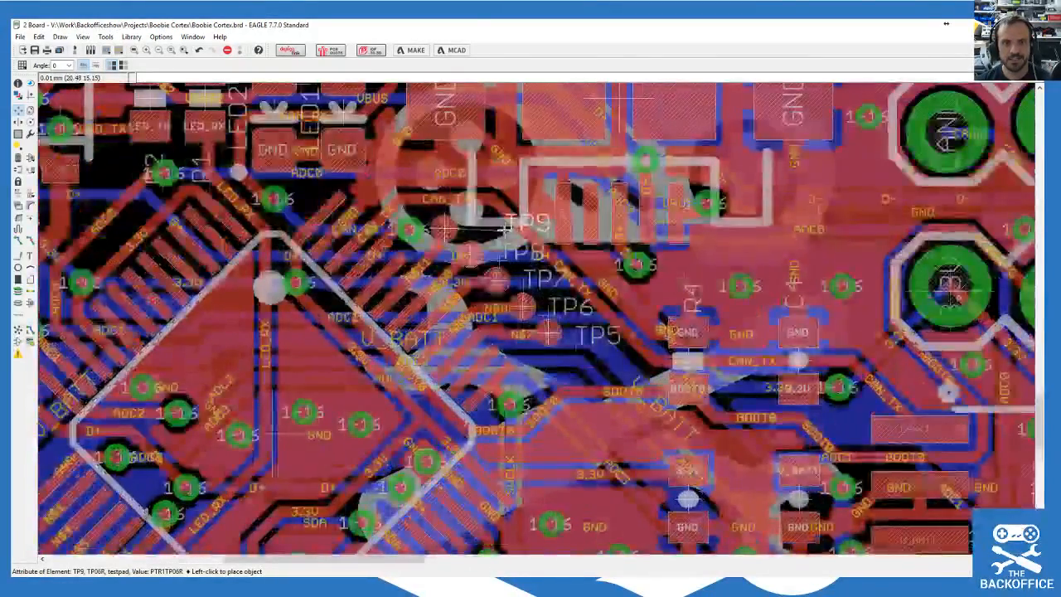
scroll(444, 230, "up", 2)
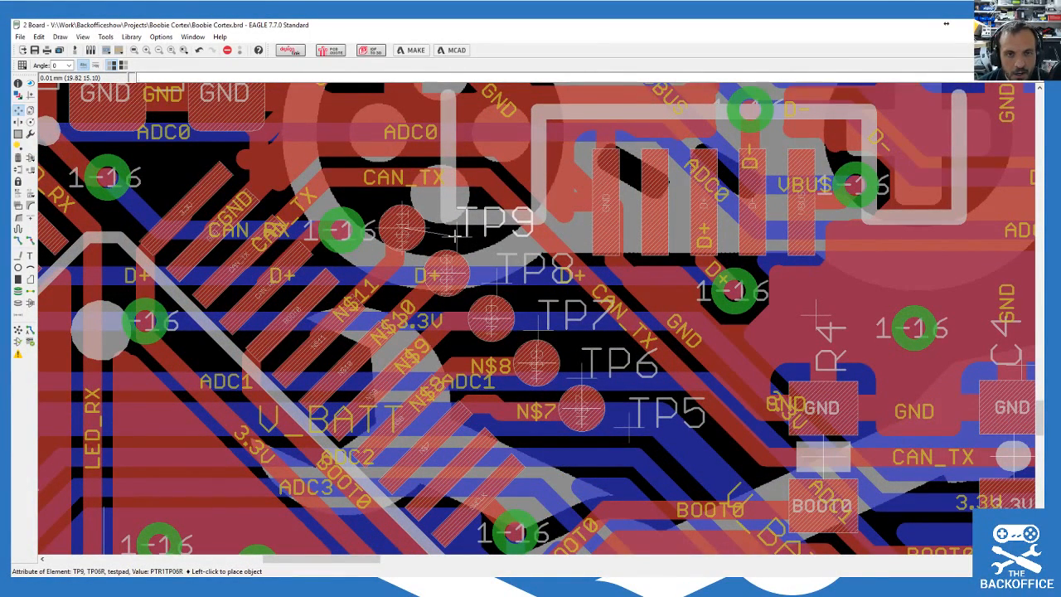
left_click(455, 235)
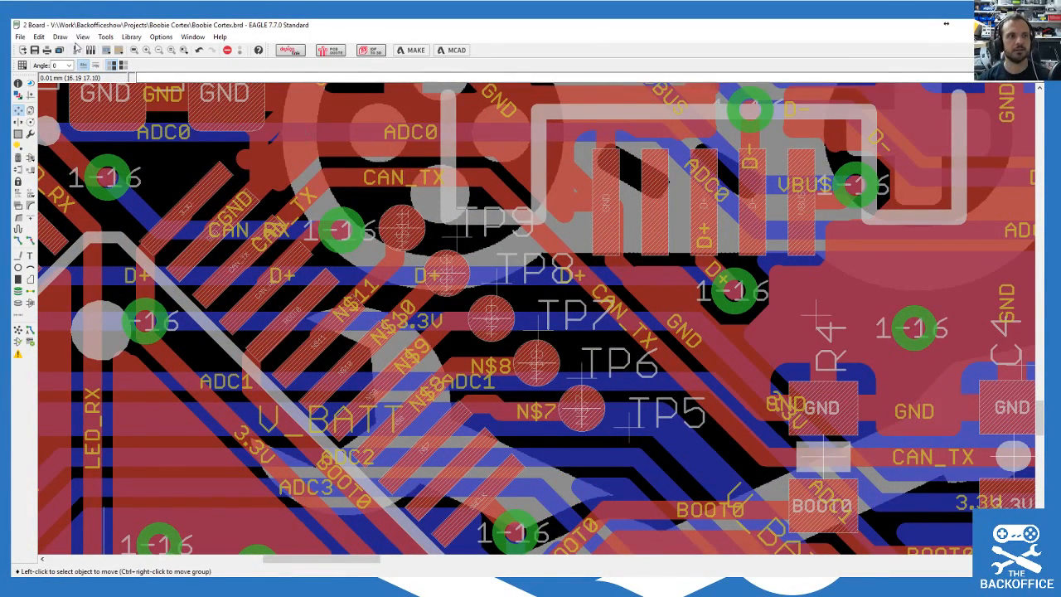
left_click(34, 49)
Step: Start the CAM Processor from the board and load the recent Boobie Cortex.brd file into it
left_click(21, 37)
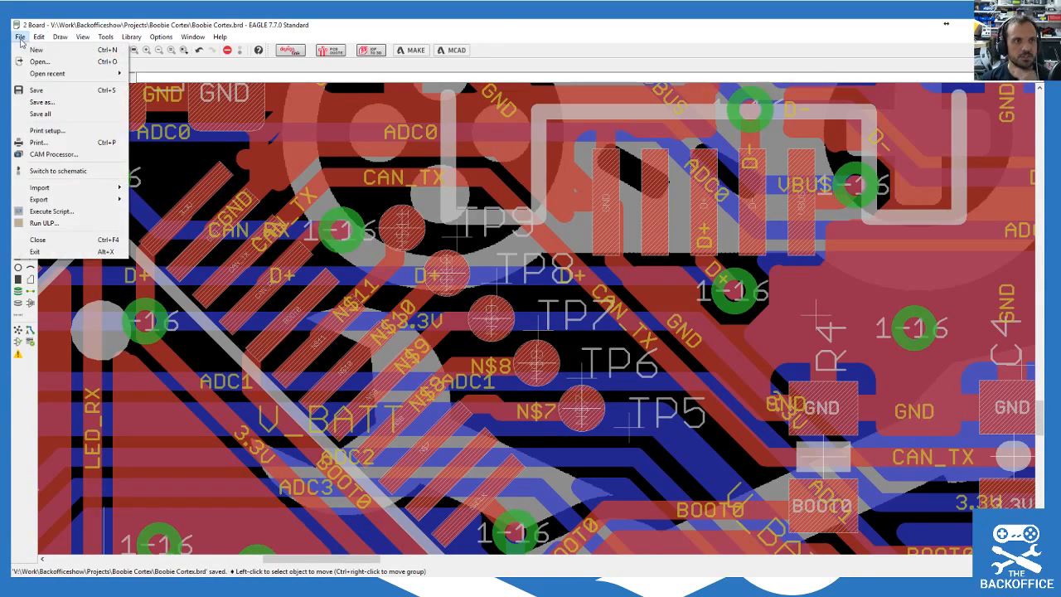
left_click(38, 154)
left_click(430, 142)
mouse_move(467, 167)
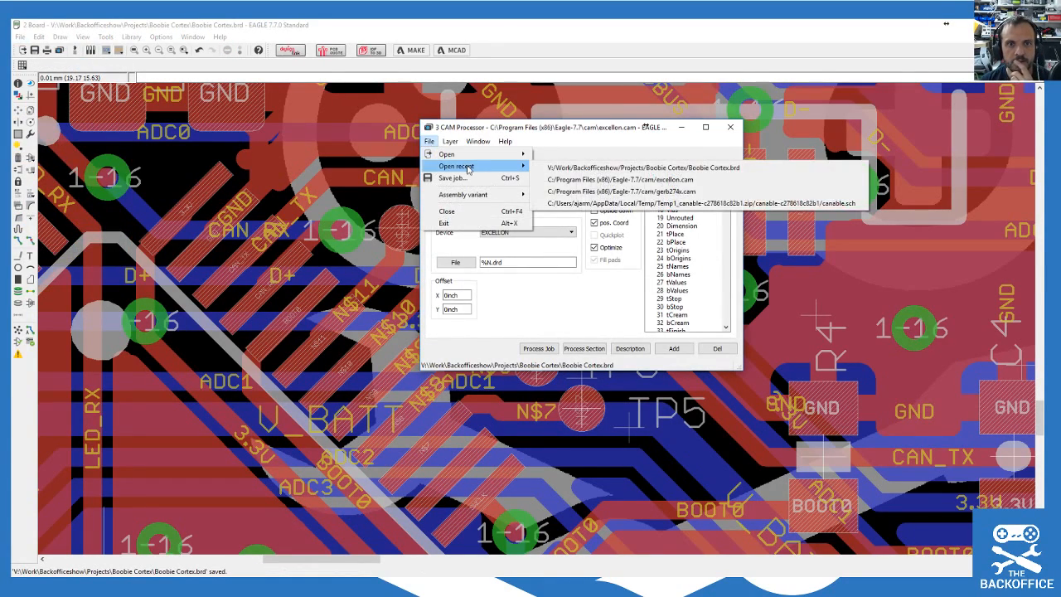
left_click(610, 169)
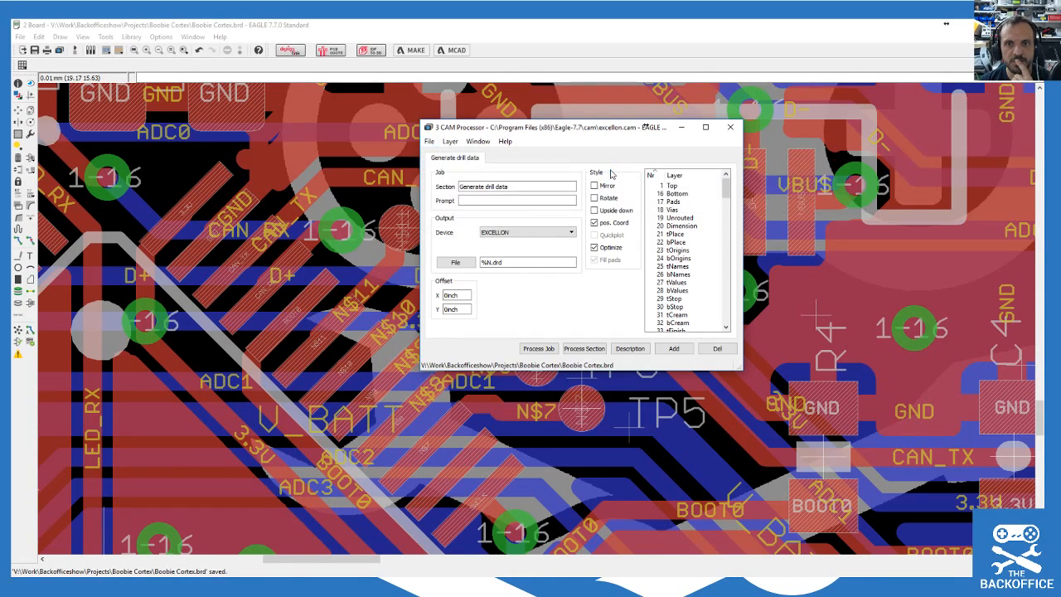
Step: Load the gerb274x.cam job file into the CAM Processor
left_click(430, 141)
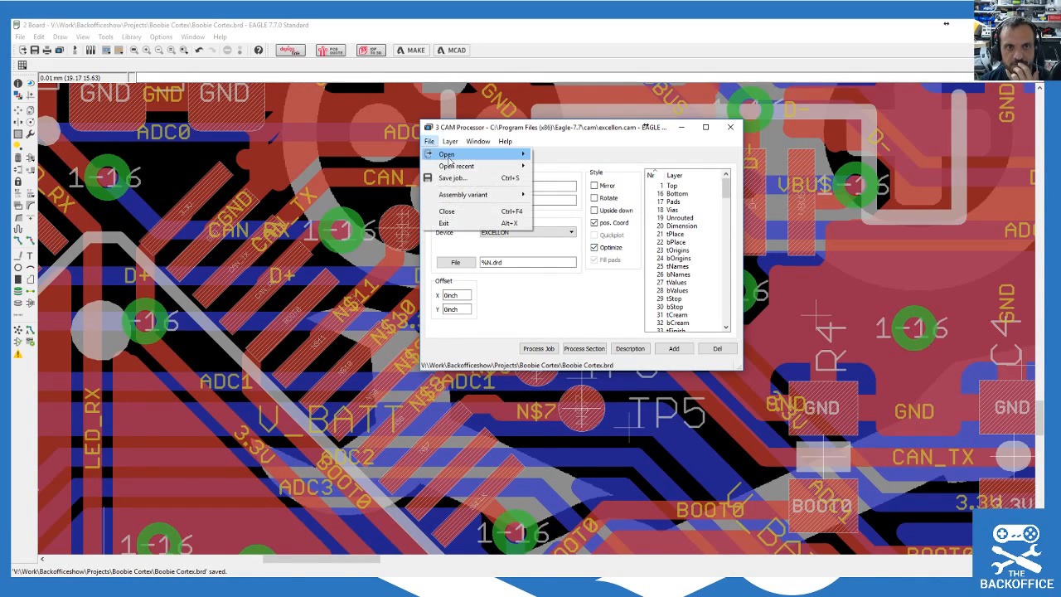
mouse_move(473, 154)
left_click(570, 212)
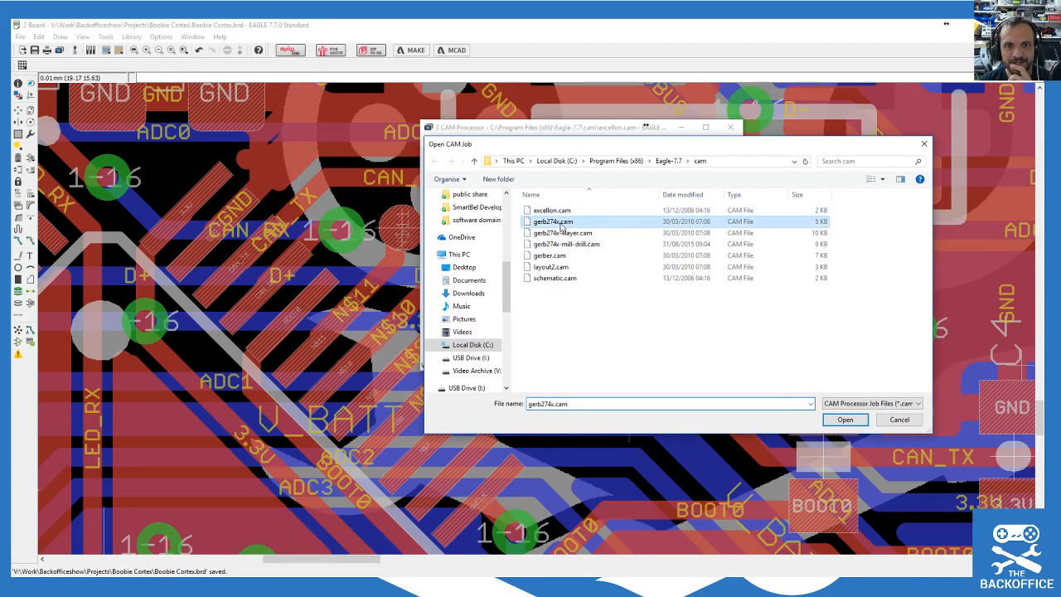
double_click(562, 221)
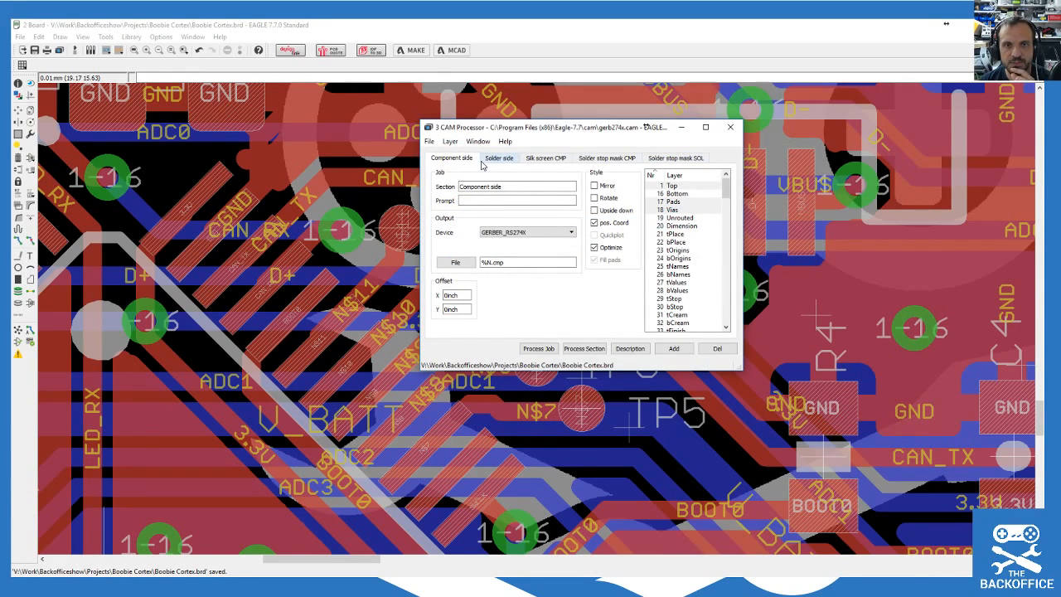
Step: Check the copper and silk screen sections of the Gerber job, and process the whole job for the board
left_click(542, 159)
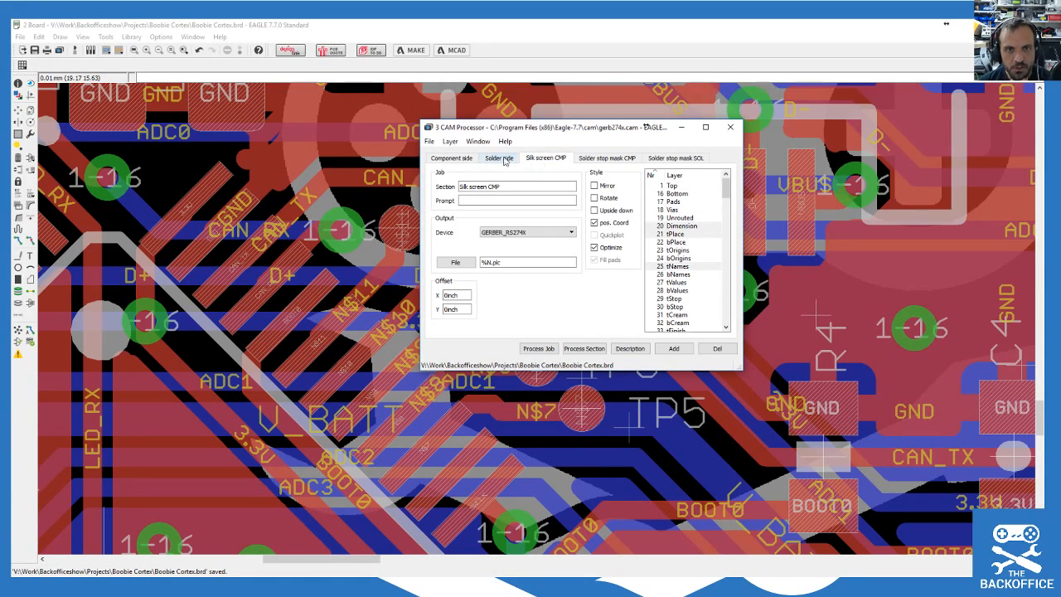
left_click(449, 162)
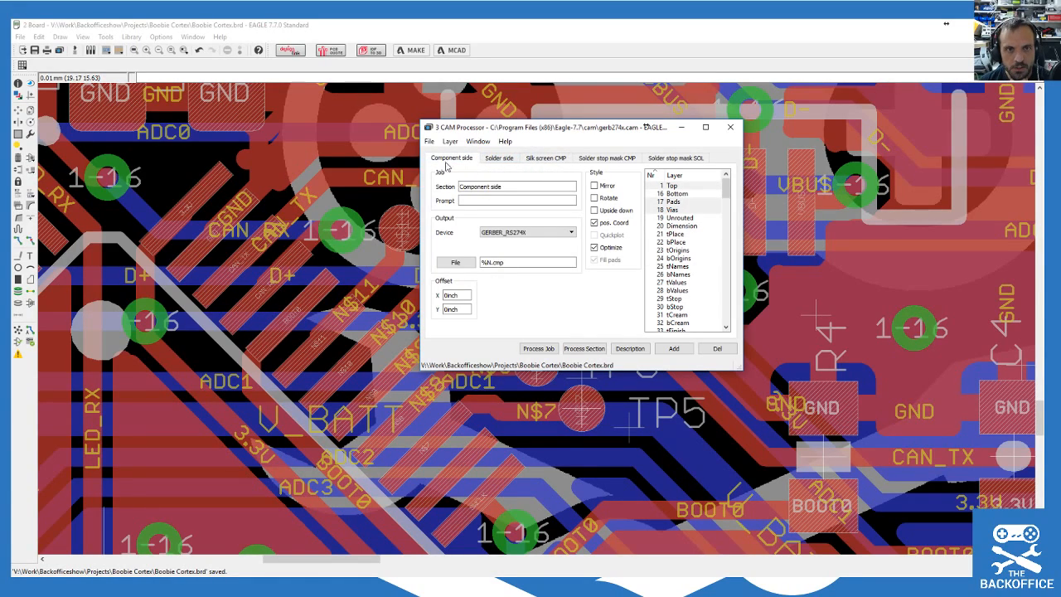
left_click(535, 346)
left_click(456, 159)
left_click(499, 159)
left_click(543, 349)
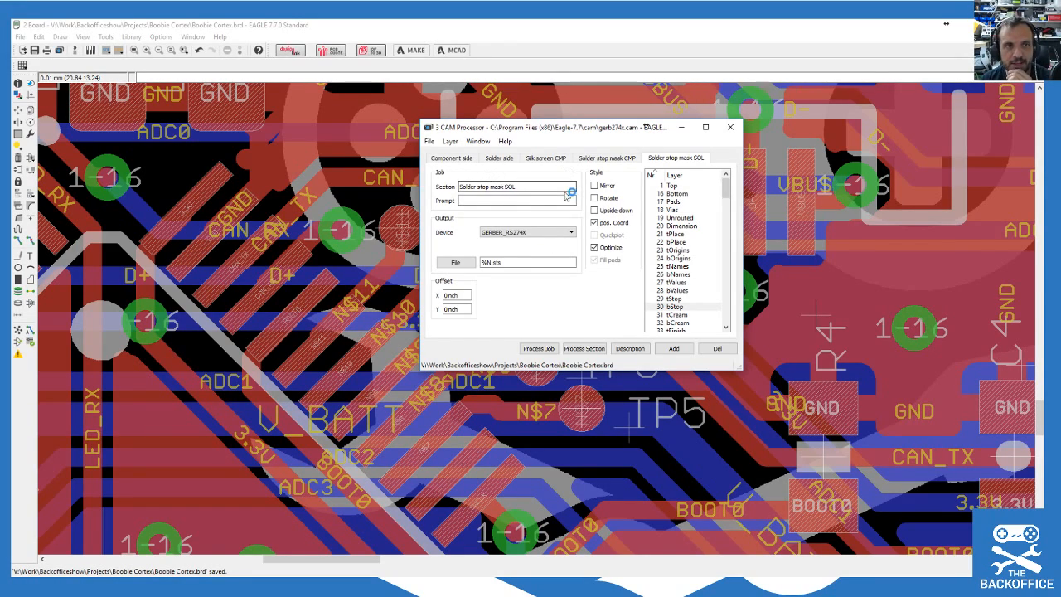
Step: Examine which layers and output files are assigned to the component, solder, silk screen and solder stop mask sections
left_click(461, 159)
left_click(501, 159)
left_click(529, 160)
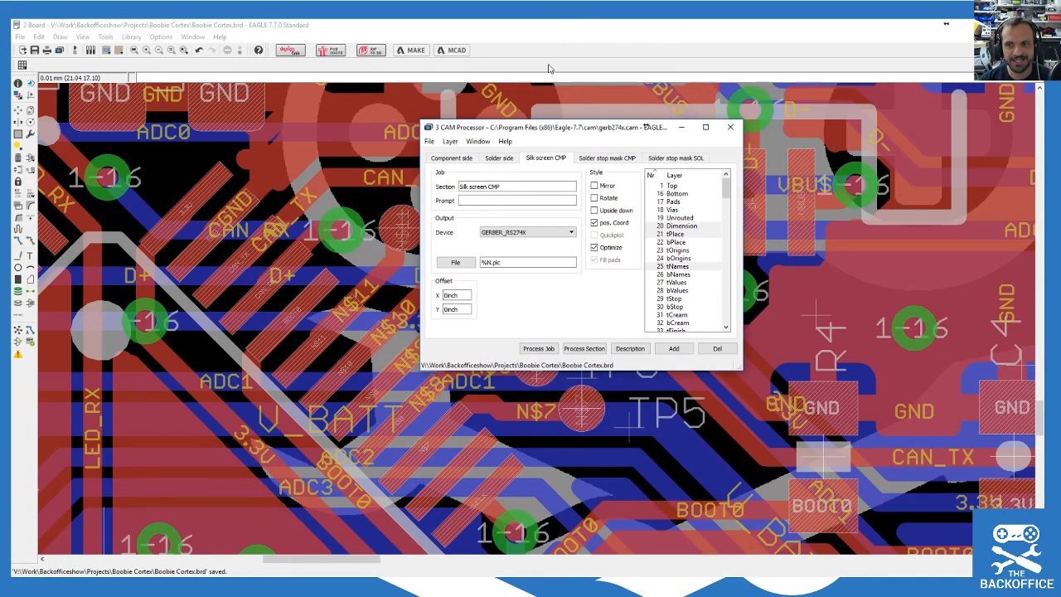
left_click(495, 162)
left_click(447, 160)
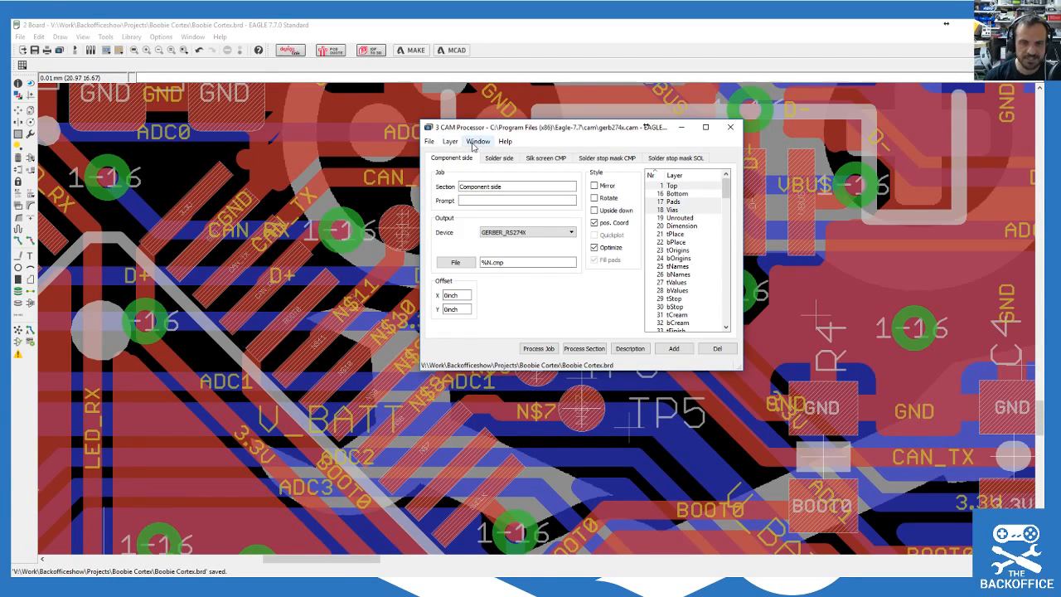
left_click(500, 158)
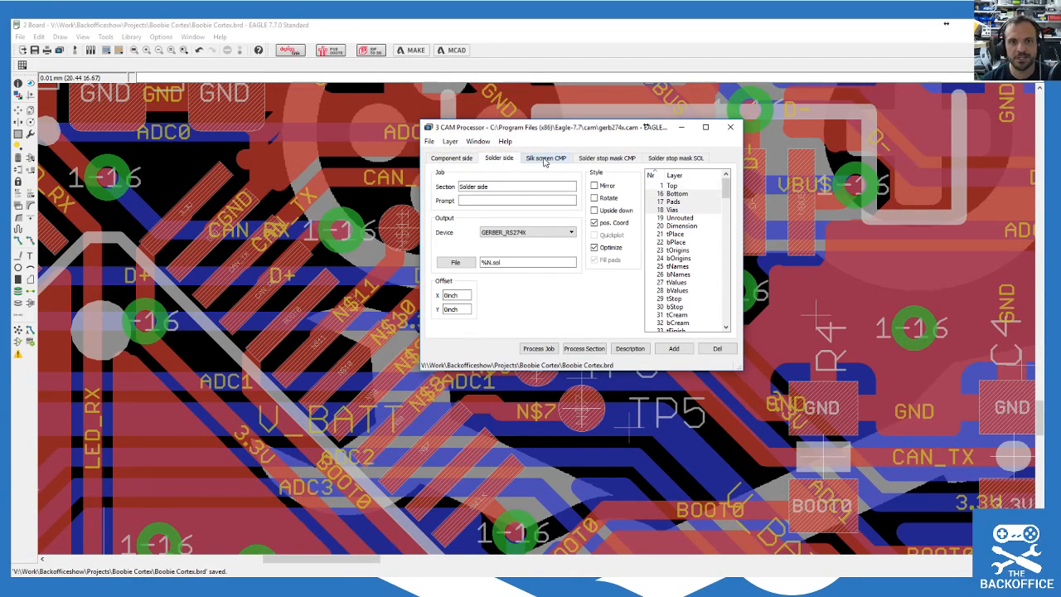
left_click(546, 159)
left_click(593, 160)
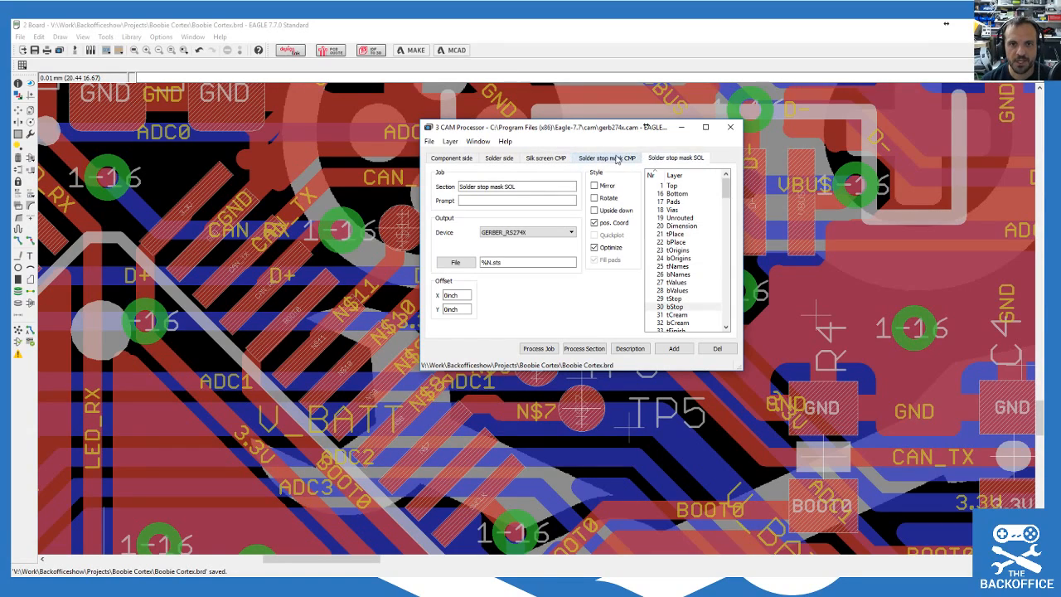
left_click(534, 159)
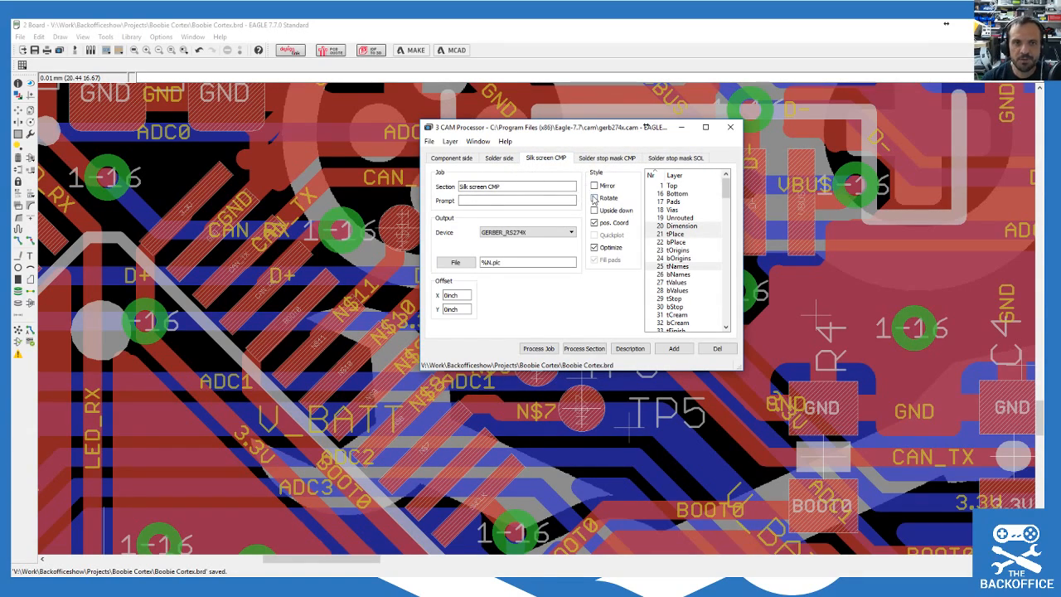
left_click(602, 159)
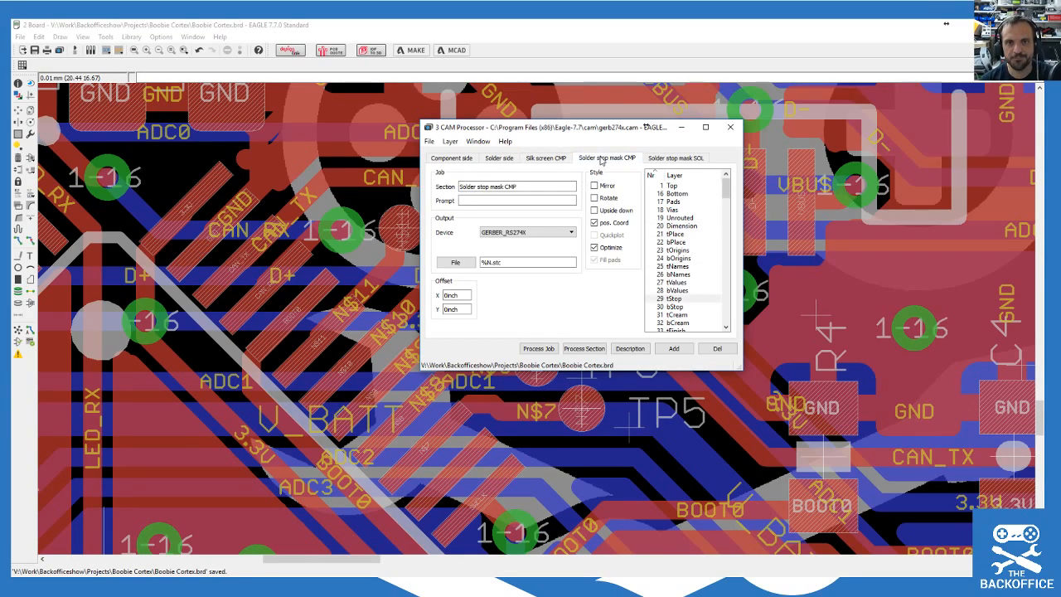
left_click(533, 159)
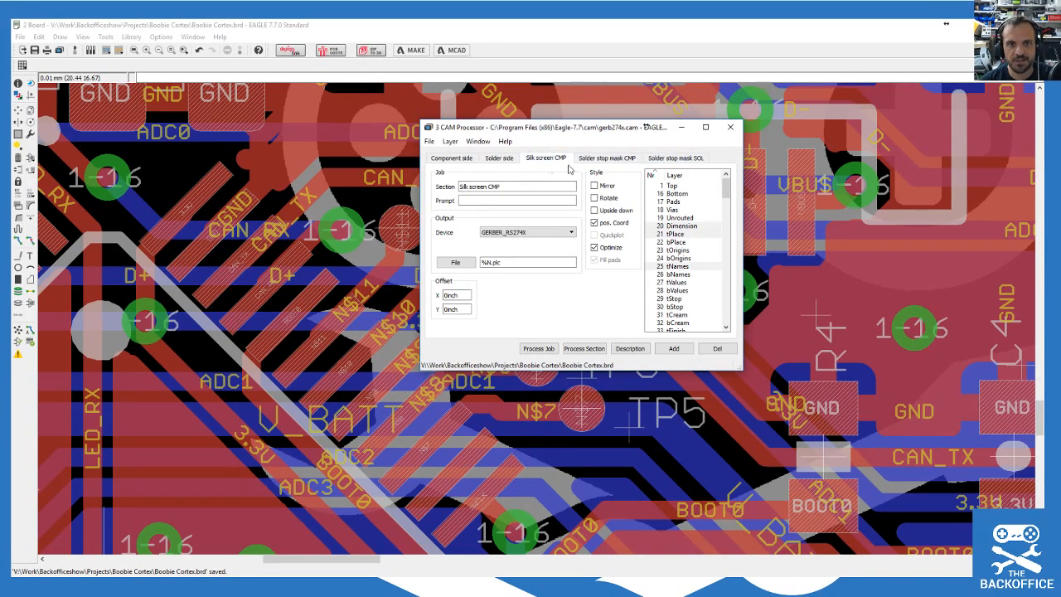
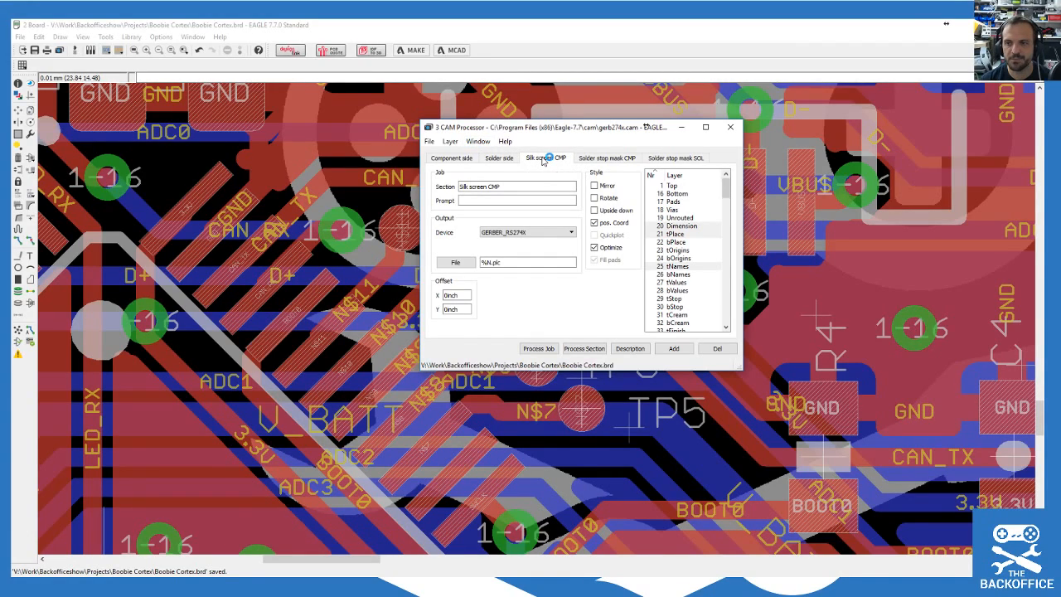
left_click(448, 142)
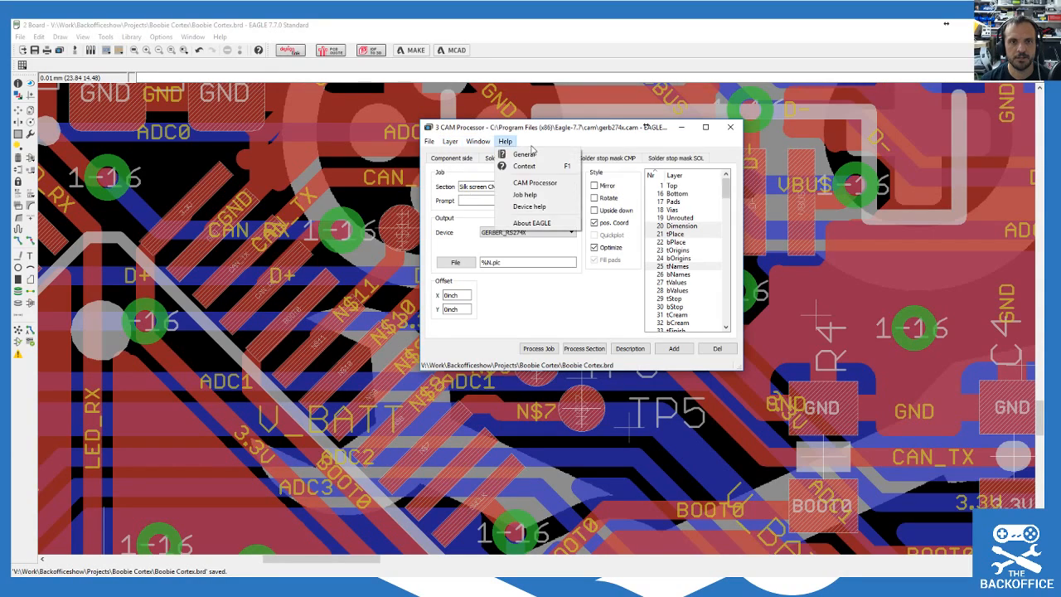
mouse_move(430, 142)
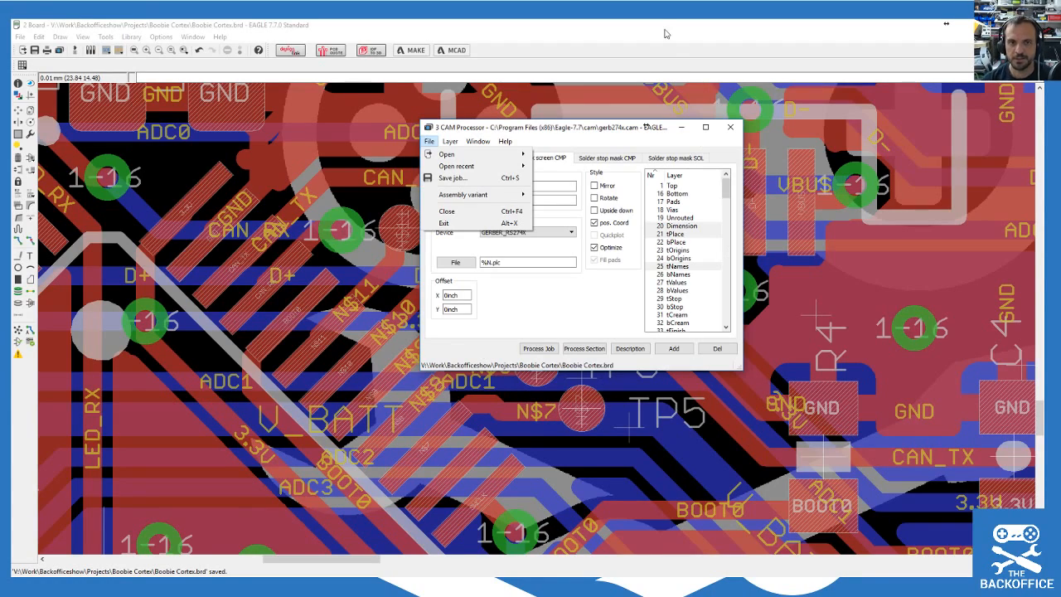
left_click(579, 137)
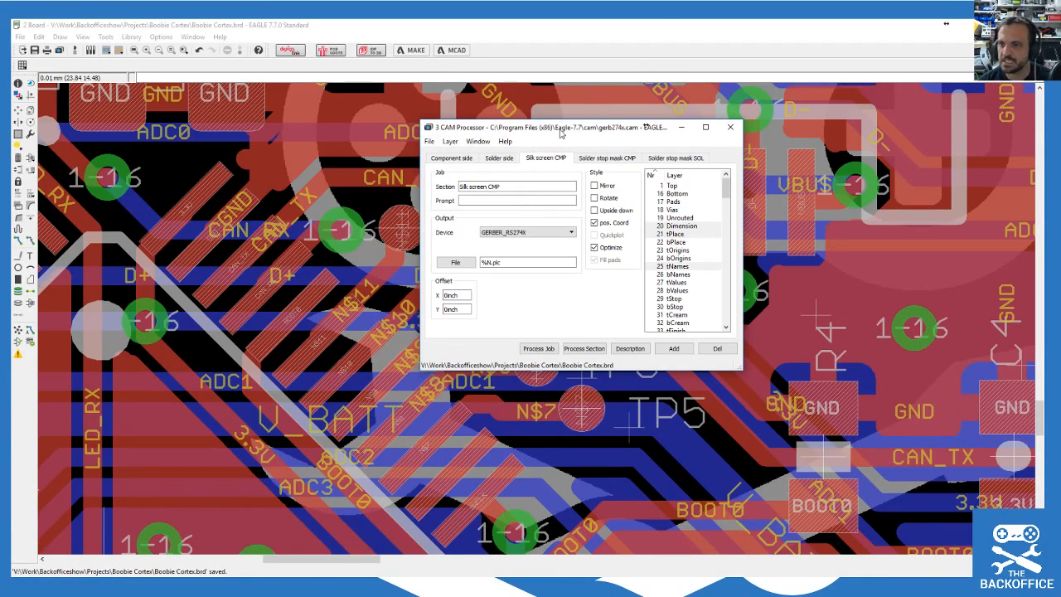
Step: Add layer 22 bPlace to the Silk screen CMP section and process the whole Gerber job again
left_click(659, 243)
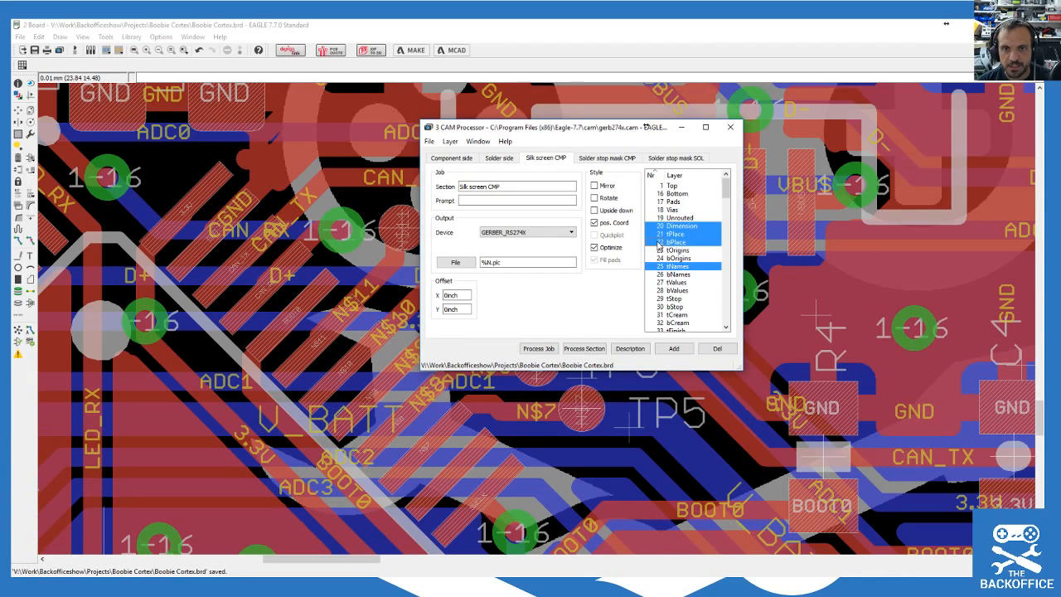
left_click(524, 349)
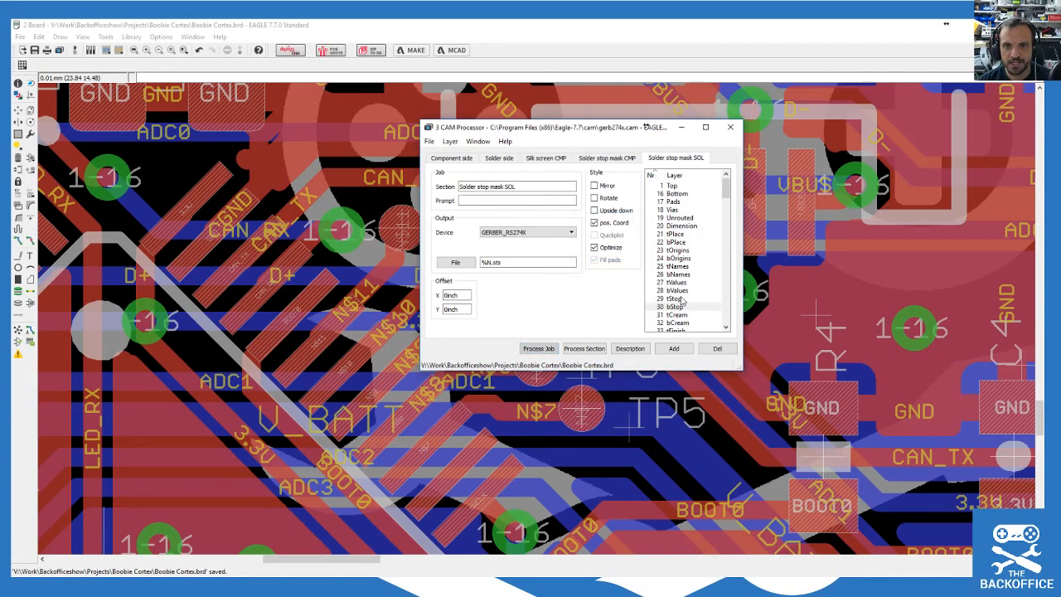
left_click(546, 157)
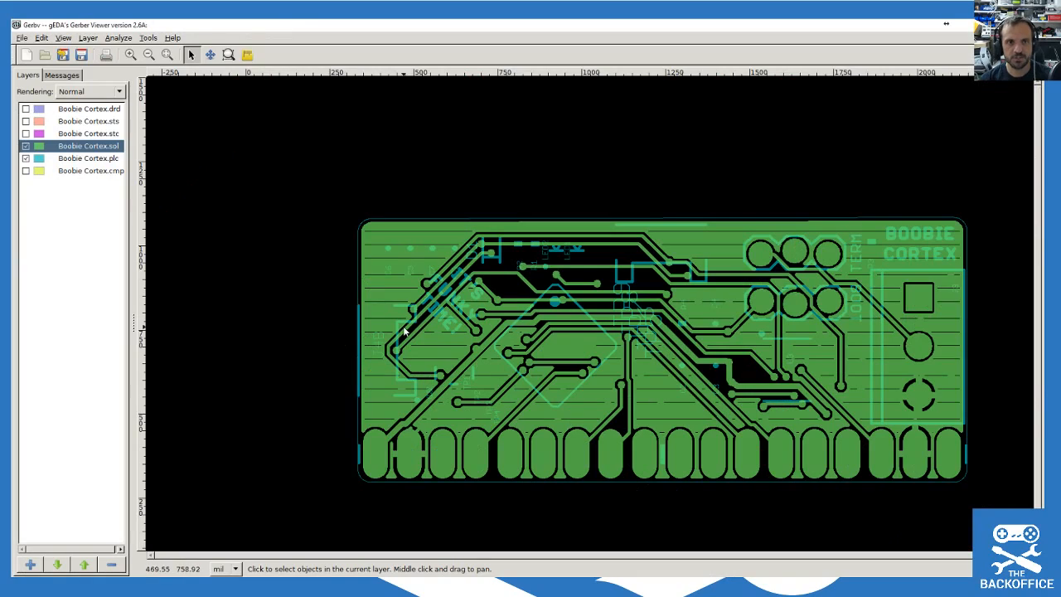
Step: In the Gerbv viewer, try to delete the Boobie Cortex.cmp layer
left_click(37, 111)
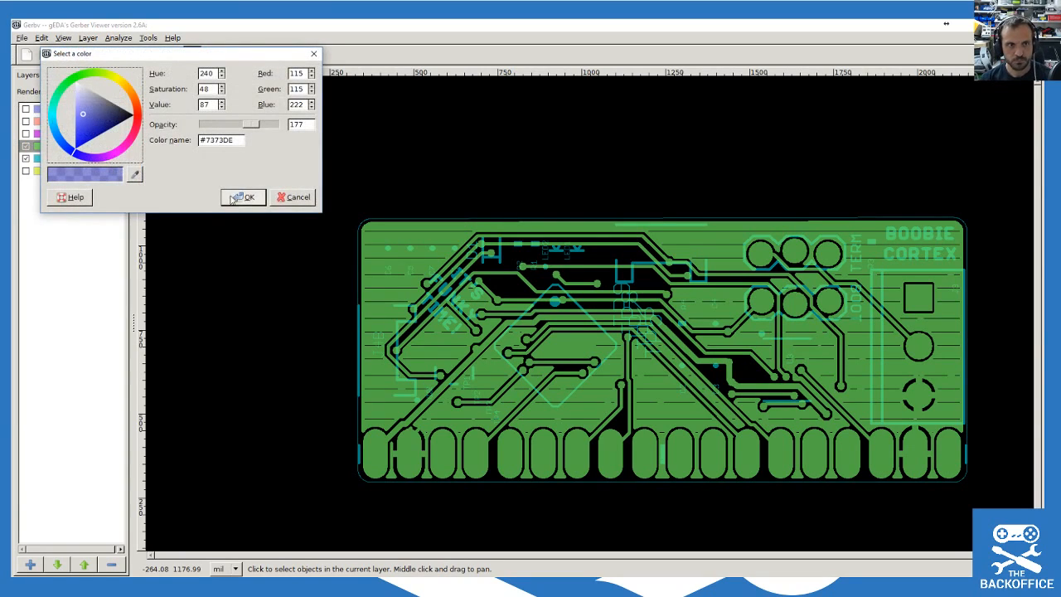
left_click(293, 197)
left_click(73, 172)
key("Delete")
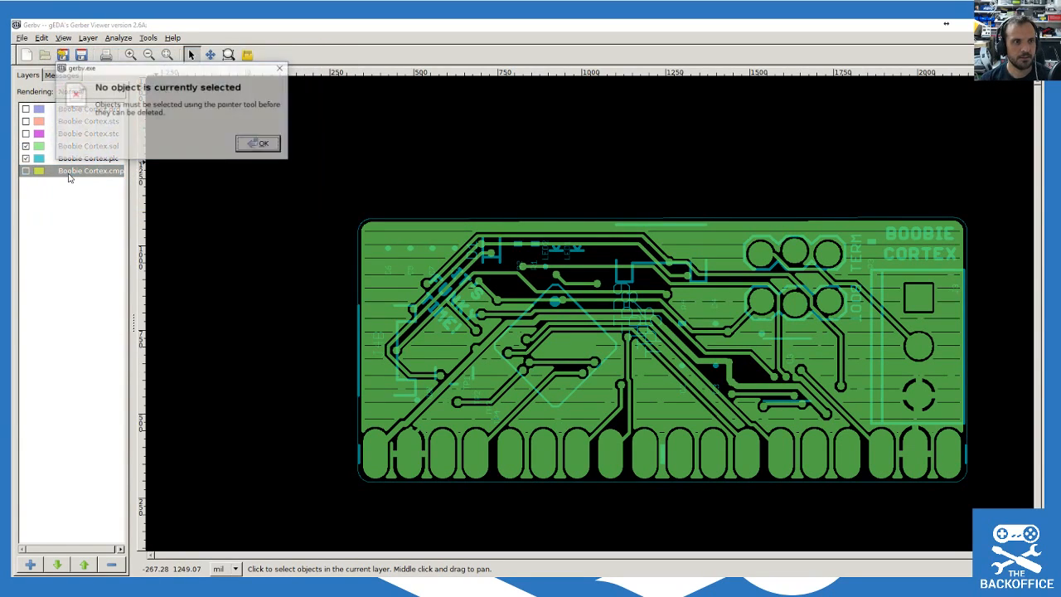
left_click(260, 145)
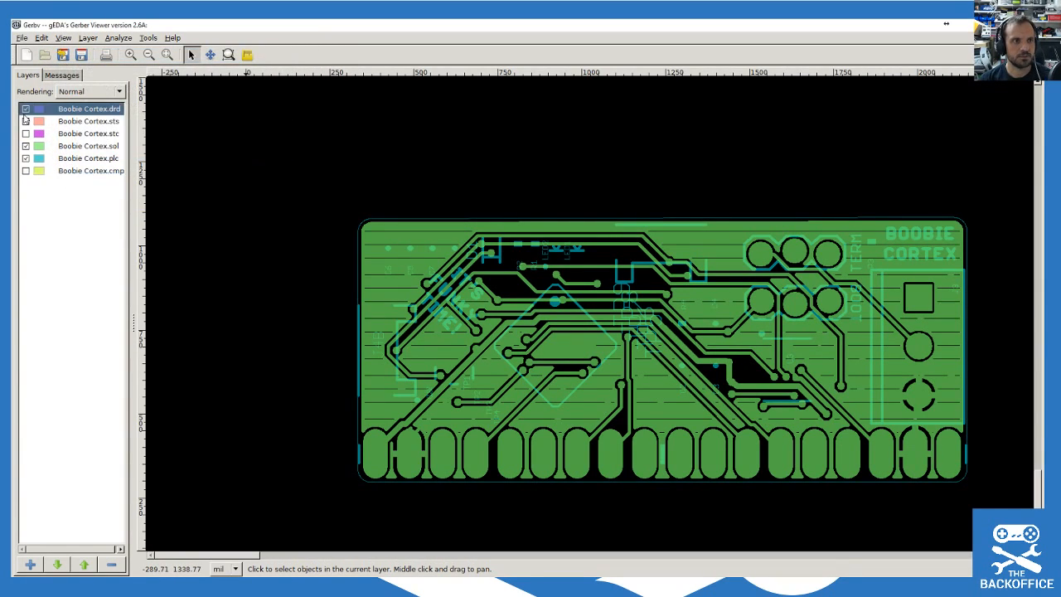
Step: Show the Boobie Cortex.drd drill layer and the Boobie Cortex.sts solder stop mask over the solder-side copper
left_click(25, 133)
left_click(25, 132)
left_click(26, 121)
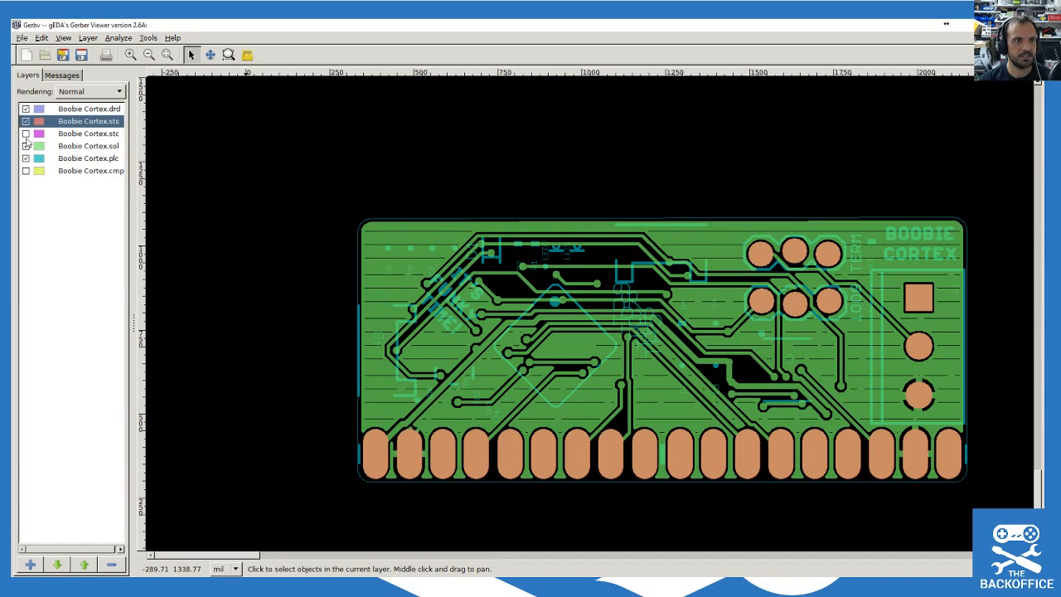
Step: Turn on the Boobie Cortex.stc and Boobie Cortex.cmp layers, and remove all loaded layers from the viewer
left_click(26, 133)
left_click(26, 170)
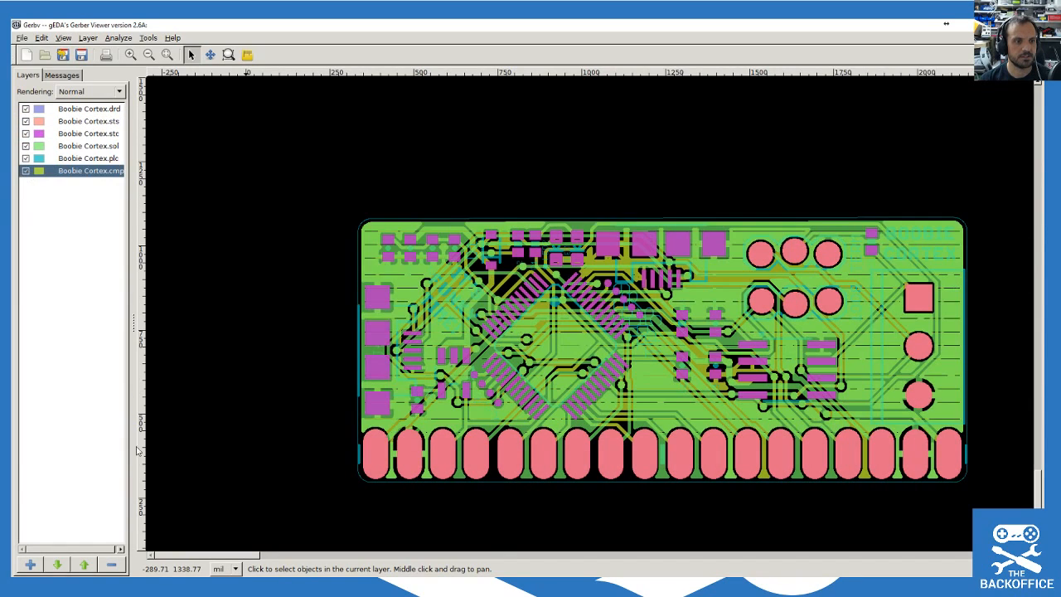
left_click(112, 564)
left_click(112, 565)
left_click(113, 565)
left_click(113, 565)
left_click(114, 567)
left_click(115, 566)
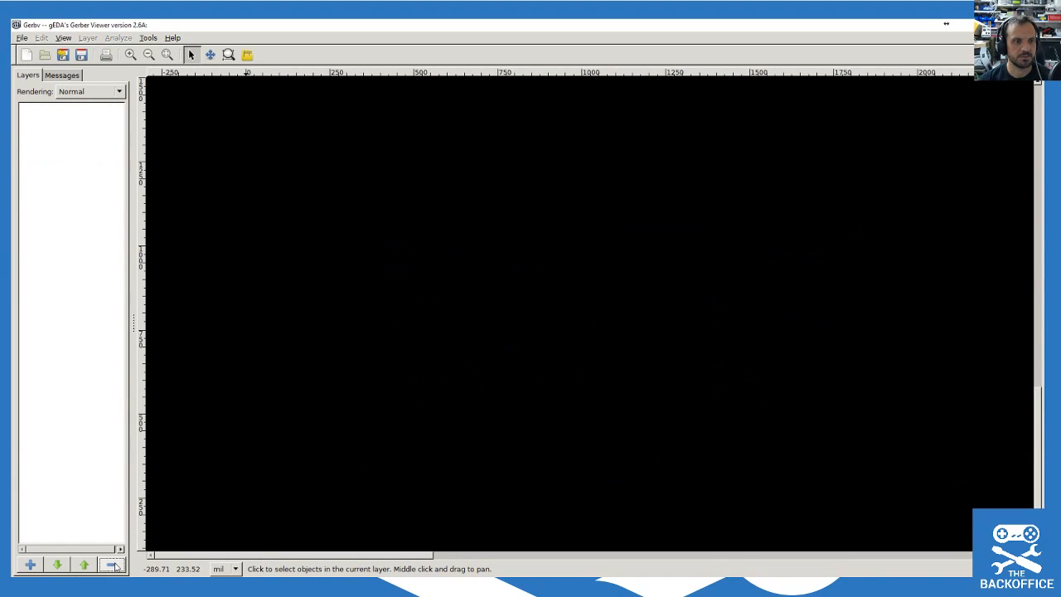
Step: Load the regenerated Boobie Cortex.sts and Boobie Cortex.stc solder stop mask files as layers
left_click(30, 564)
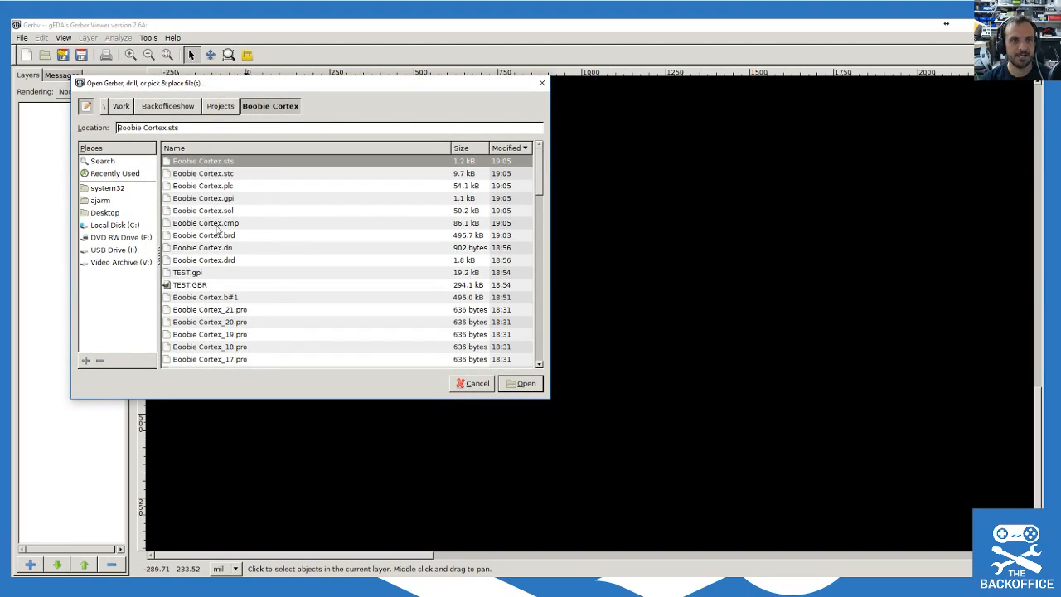
left_click(229, 261)
left_click(214, 162)
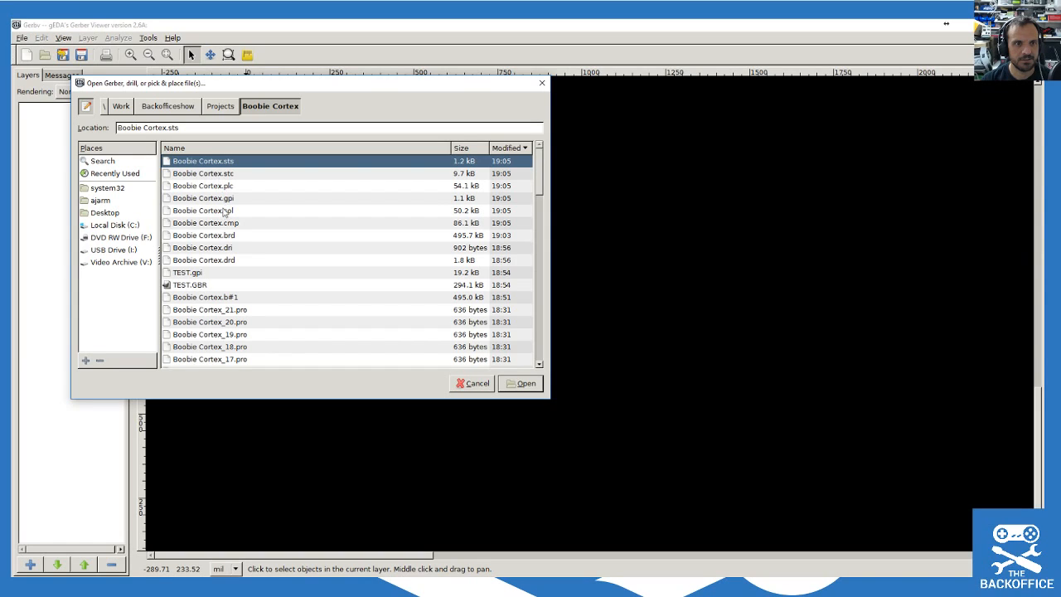
double_click(211, 163)
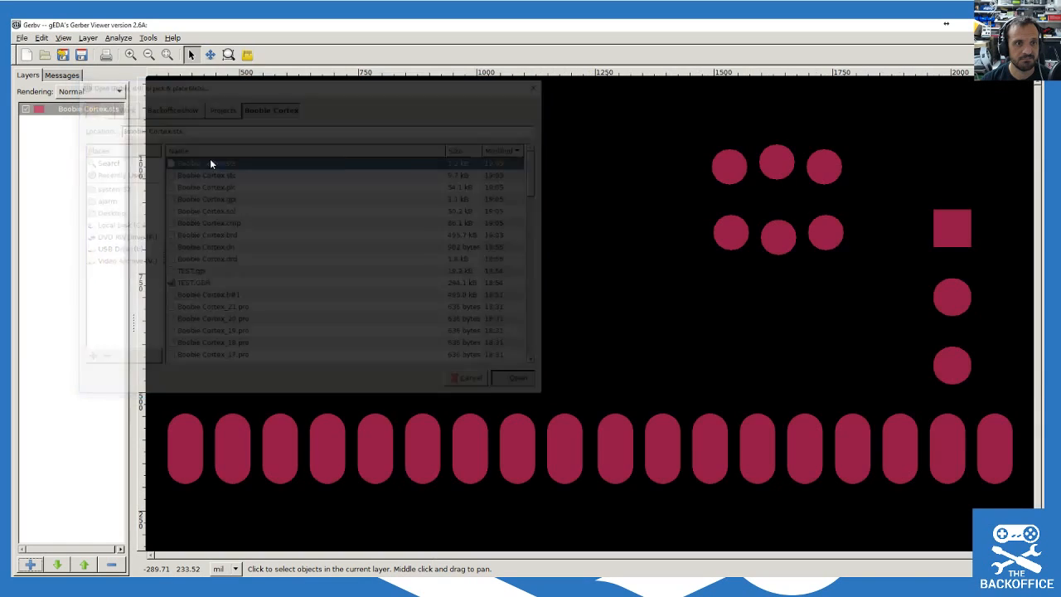
left_click(30, 564)
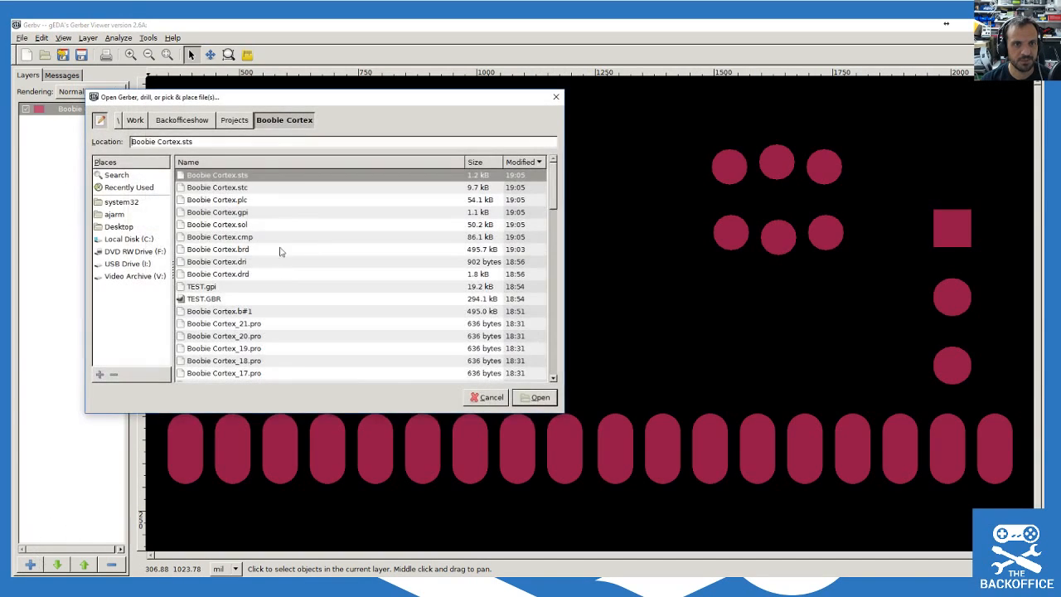
double_click(217, 188)
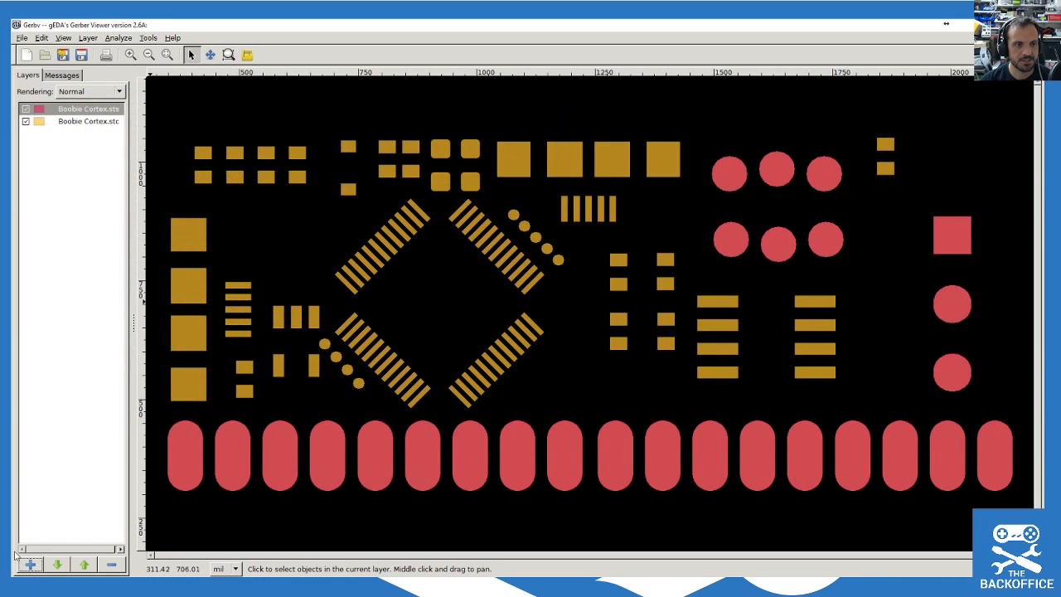
Step: Load the Boobie Cortex.plc silkscreen file as a layer and try to open Boobie Cortex.gpi as well
left_click(30, 565)
left_click(241, 213)
double_click(241, 214)
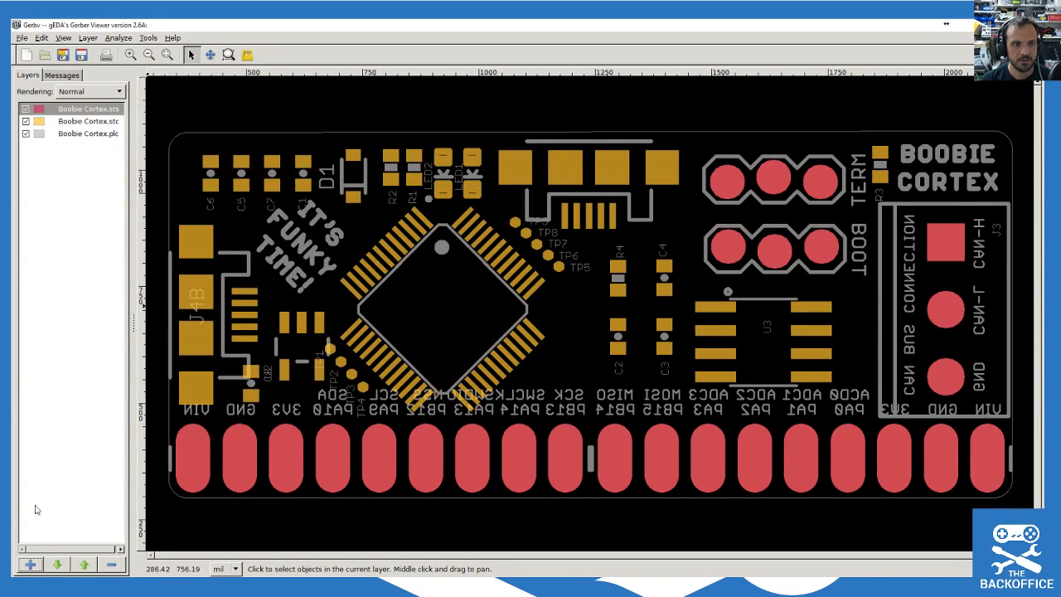
left_click(30, 564)
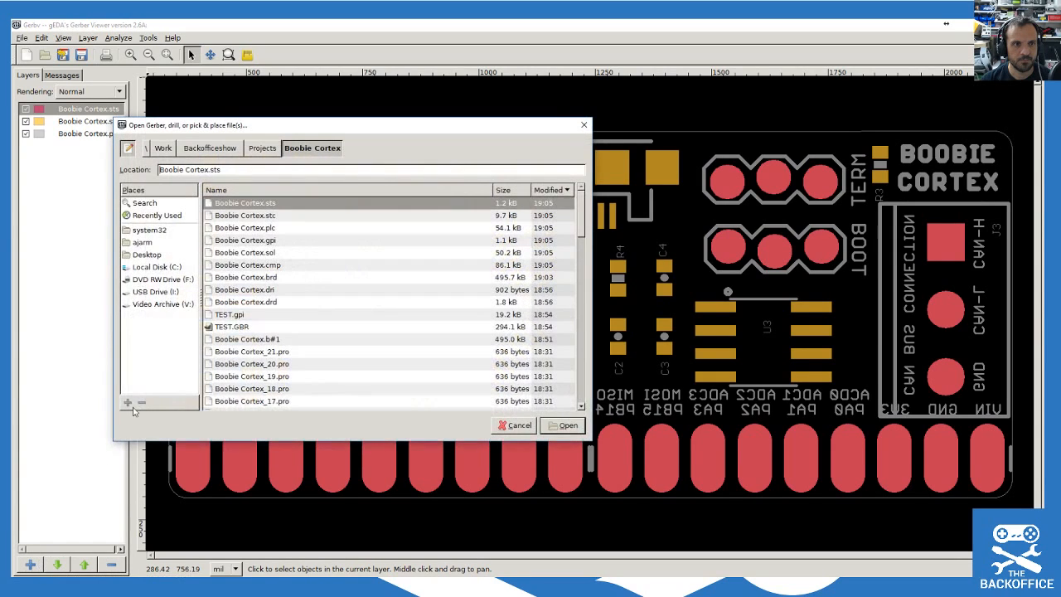
double_click(257, 240)
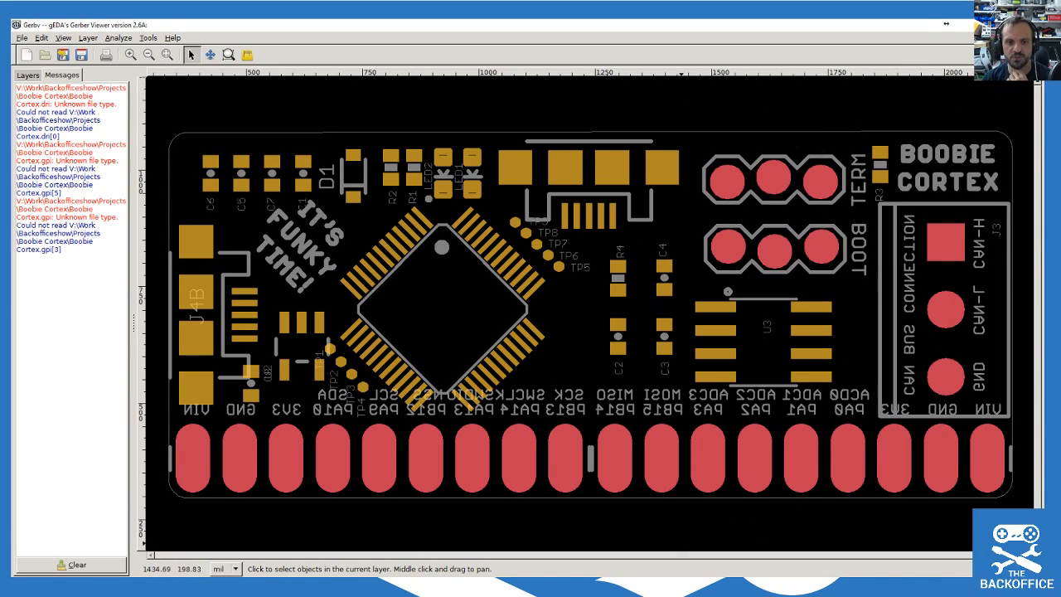
Step: Switch to the EAGLE board editor and display only layer 48 Document
left_click(768, 556)
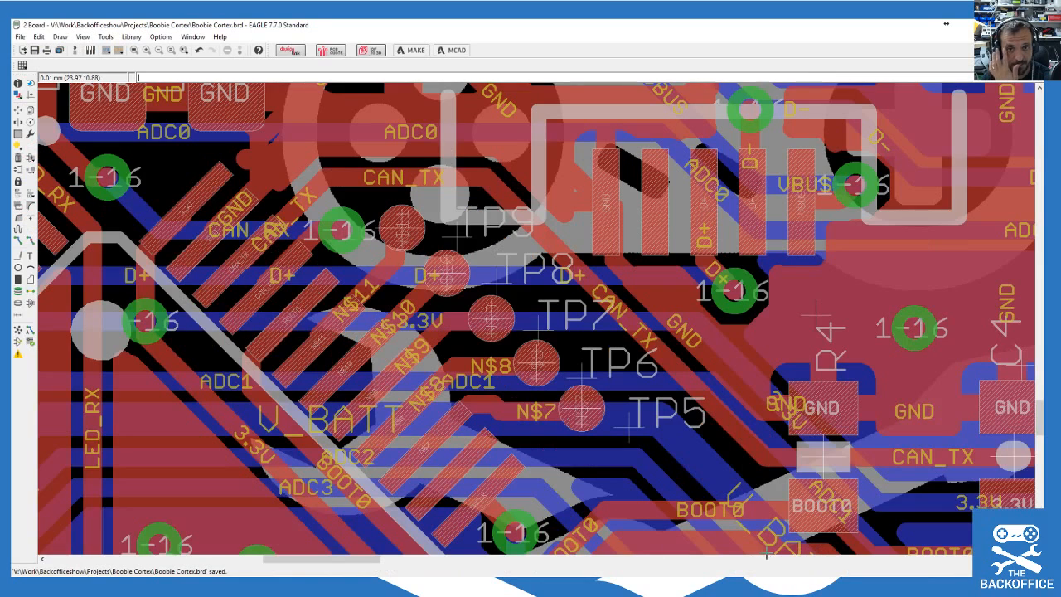
scroll(576, 335, "down", 8)
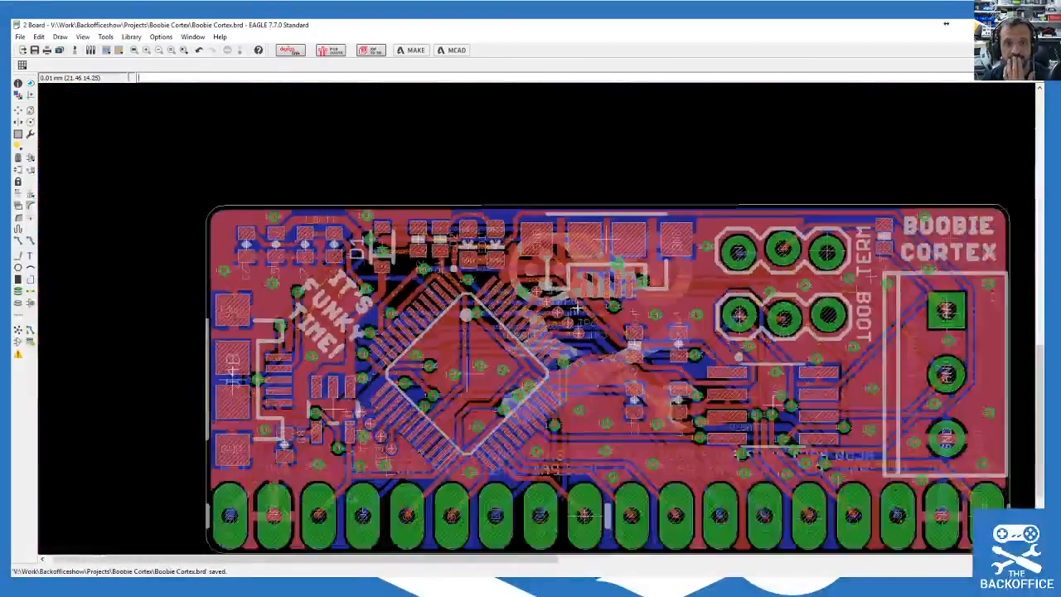
scroll(576, 308, "up", 3)
scroll(576, 309, "down", 3)
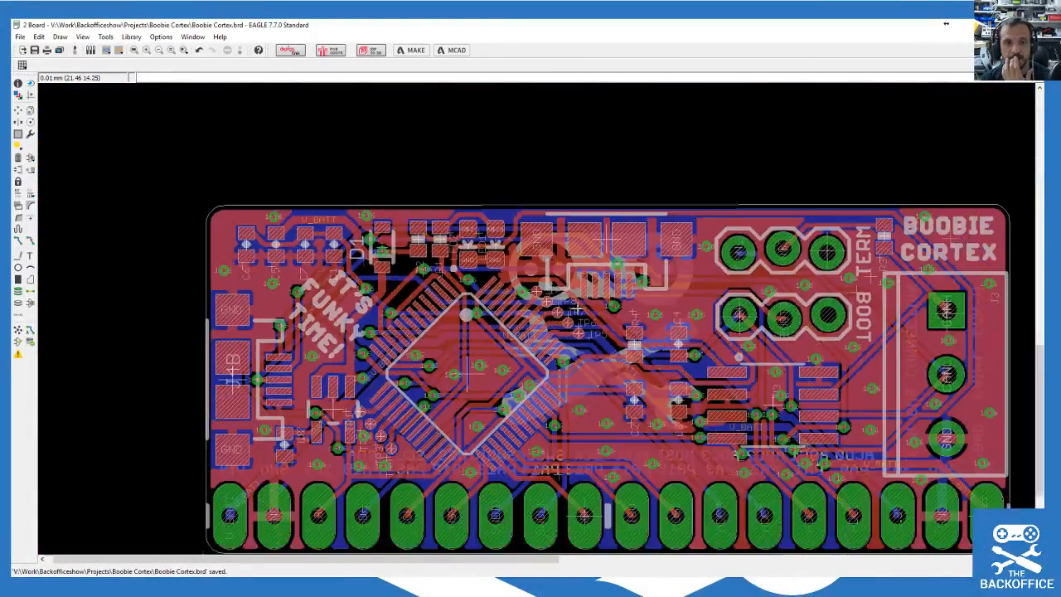
left_click(18, 97)
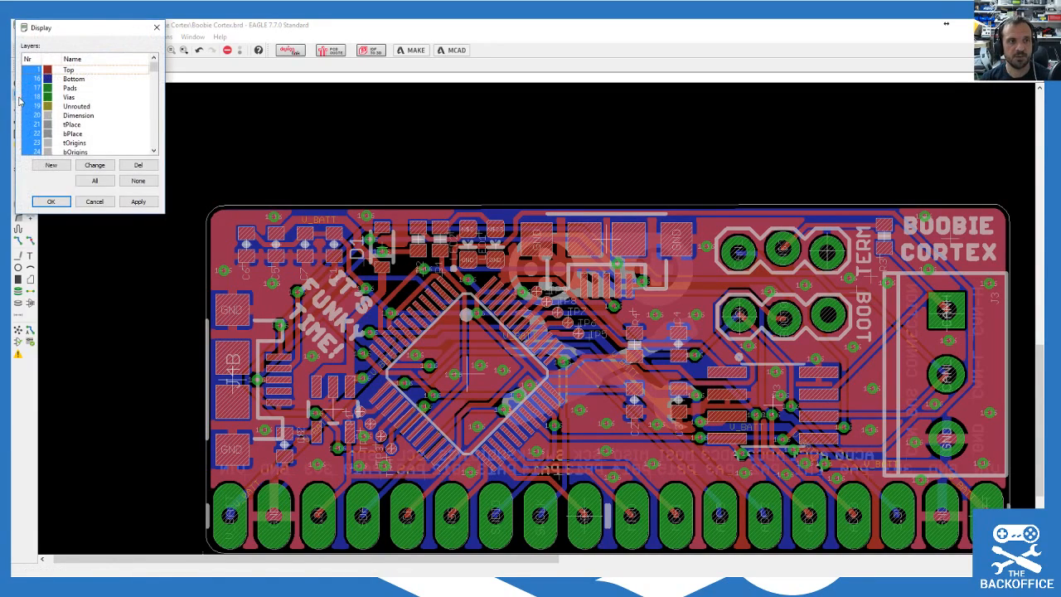
scroll(143, 132, "down", 4)
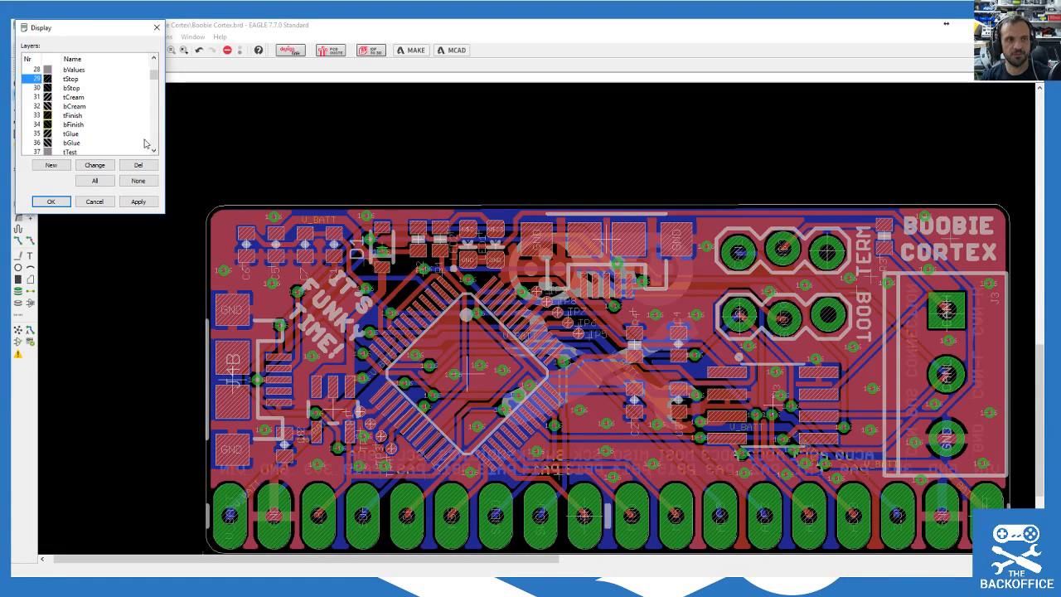
scroll(132, 129, "down", 1)
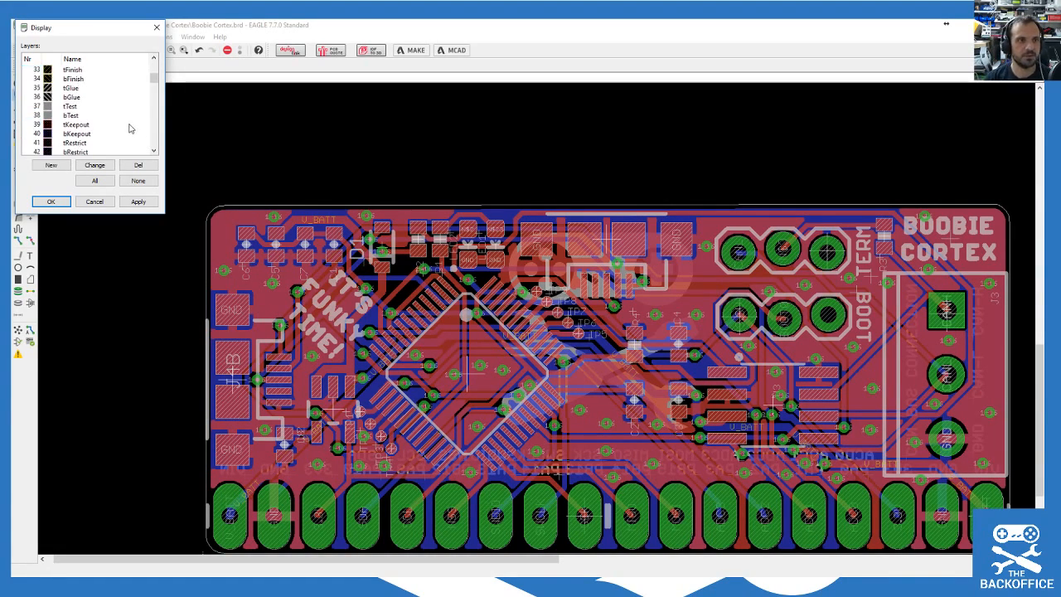
scroll(133, 191, "up", 1)
left_click(135, 187)
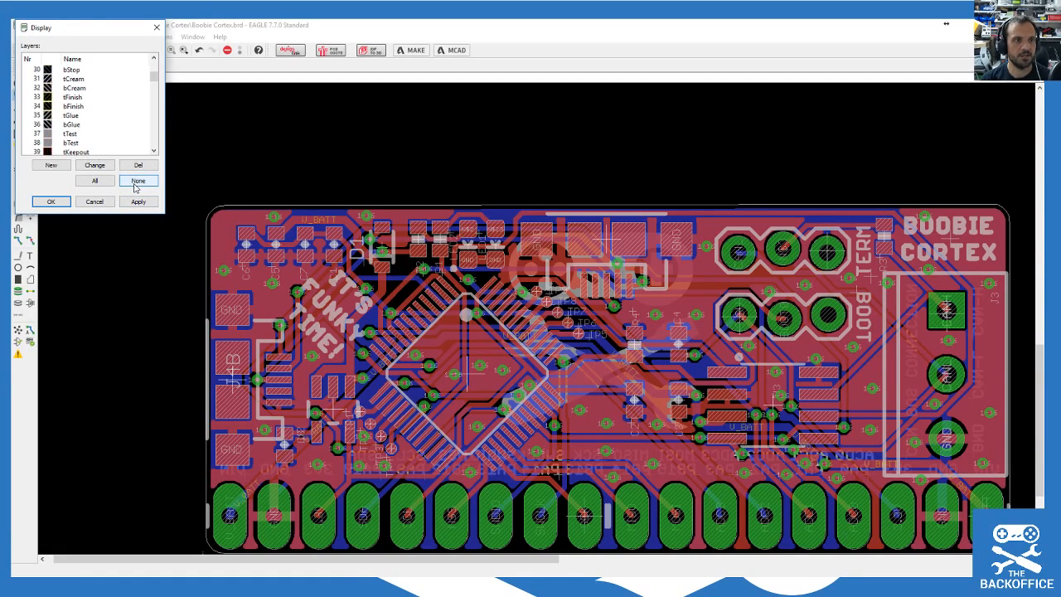
scroll(38, 135, "down", 4)
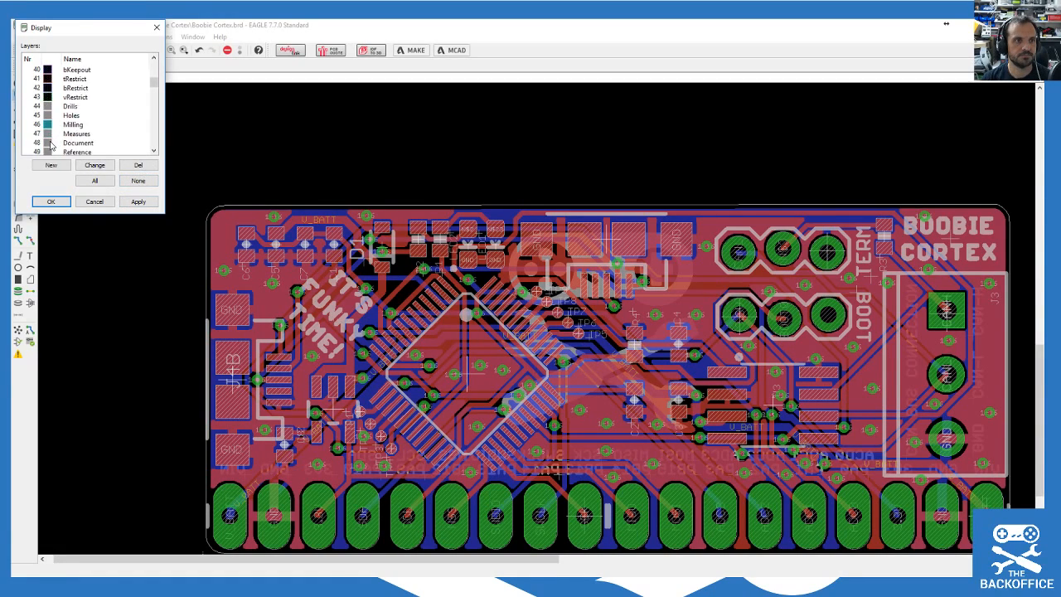
left_click(38, 142)
left_click(138, 202)
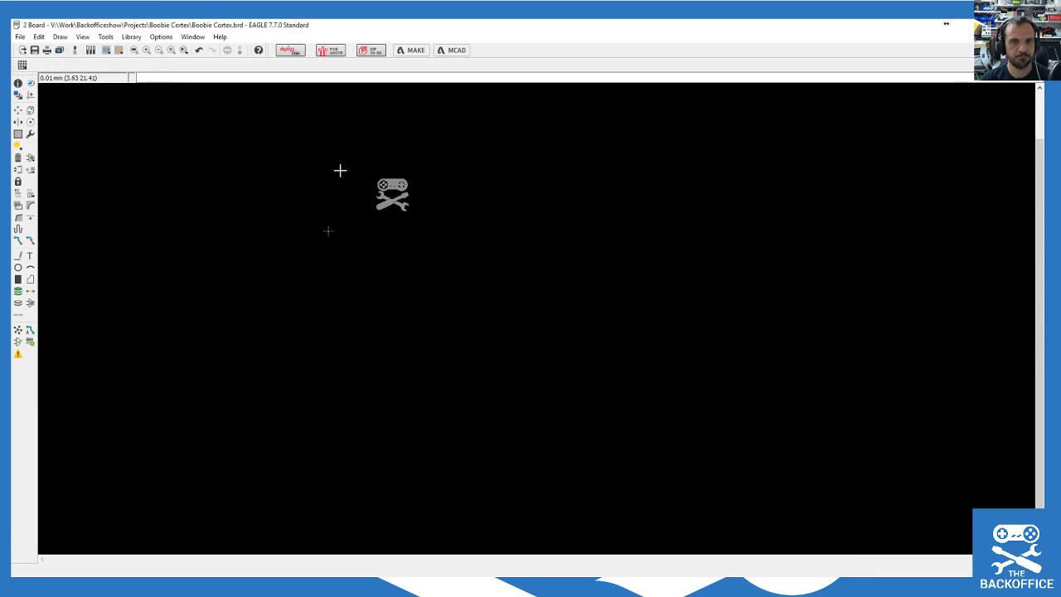
Step: Group the gamepad-and-tools logo and move it to the empty area above the board
scroll(336, 170, "up", 2)
left_click(18, 137)
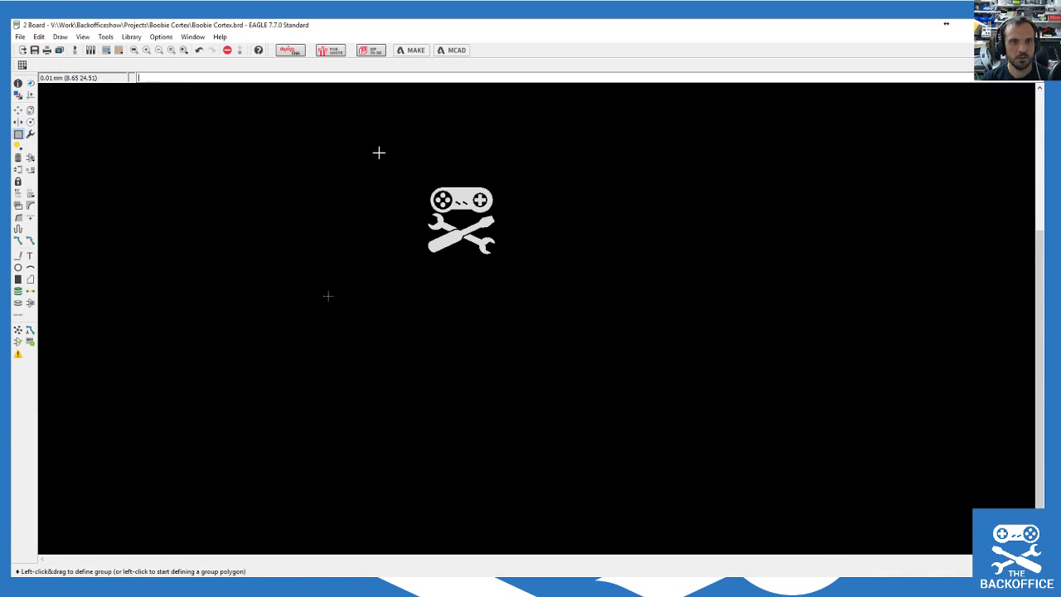
left_click_drag(379, 151, 528, 286)
left_click(18, 114)
left_click(18, 114)
right_click(447, 219, "ctrl")
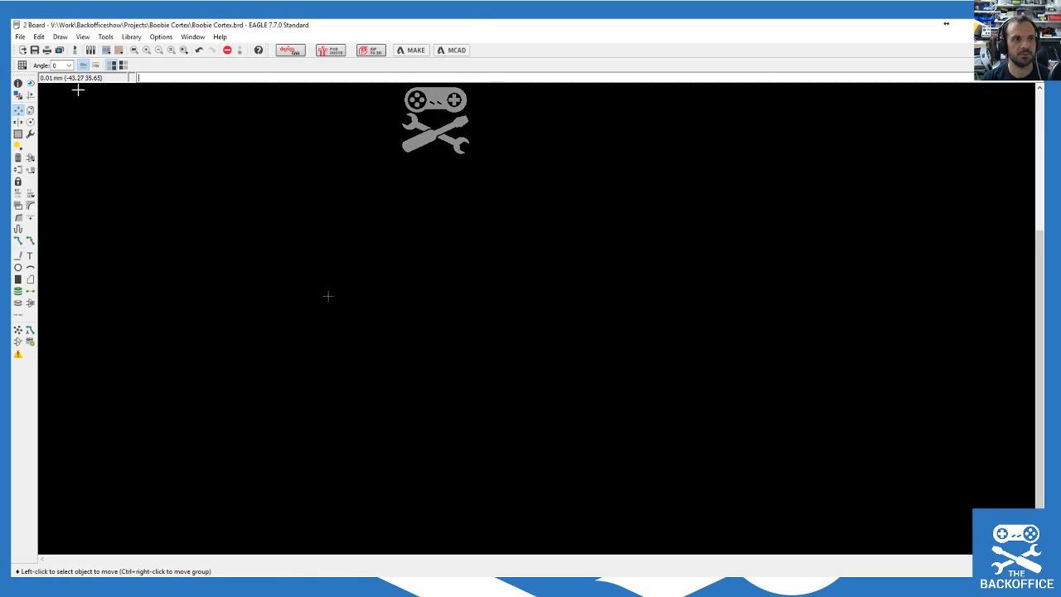
Step: Display all layers of the board
left_click(30, 84)
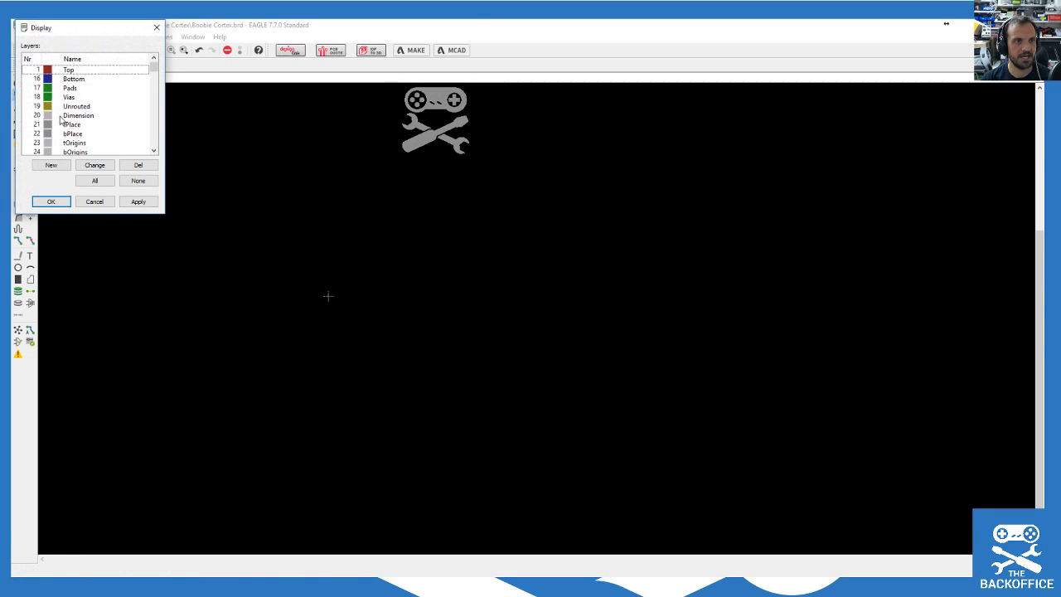
left_click(99, 181)
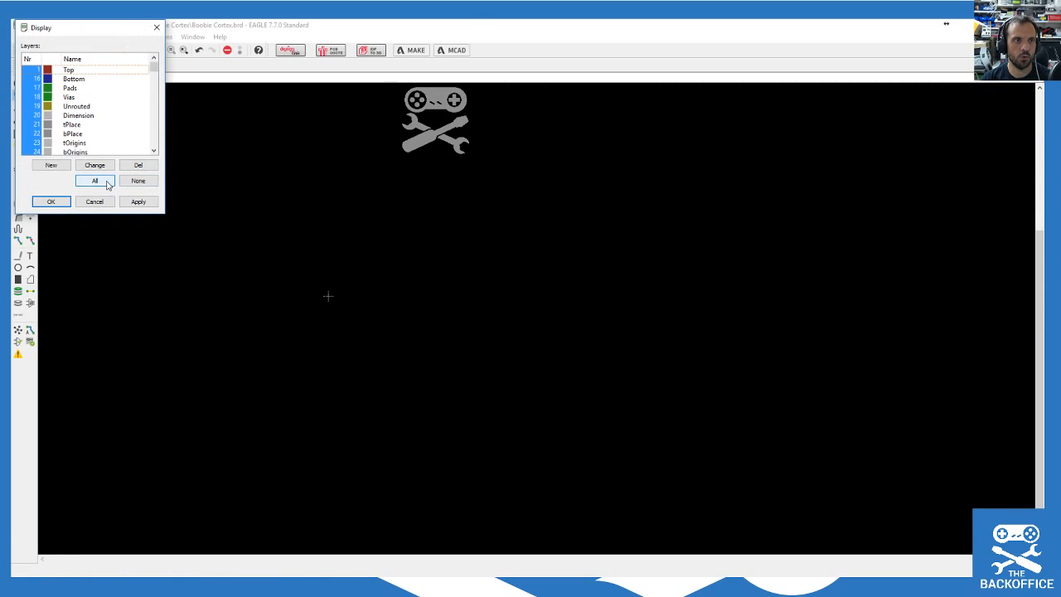
left_click(138, 202)
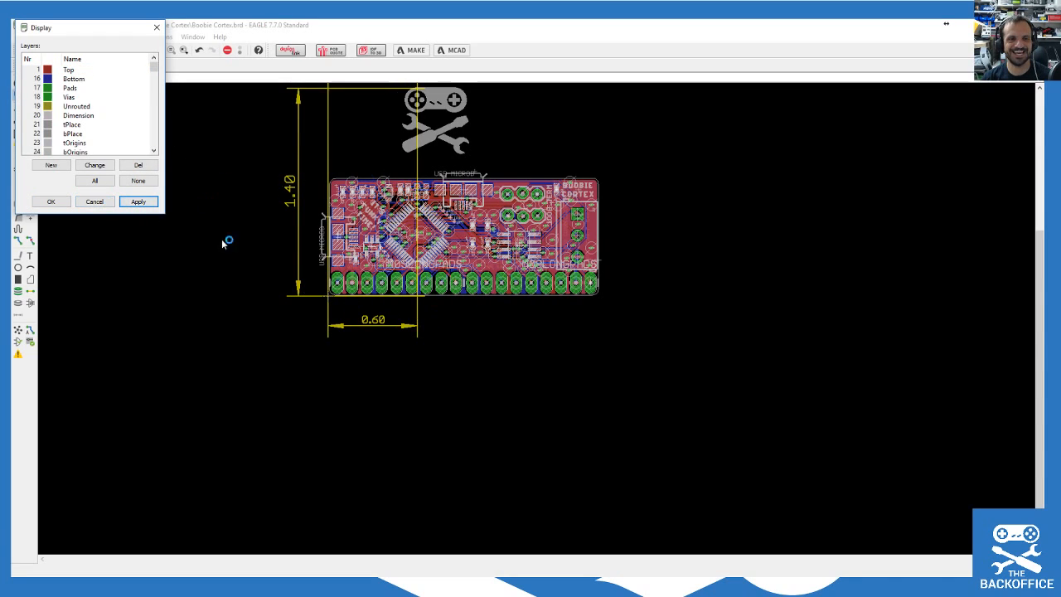
left_click(94, 202)
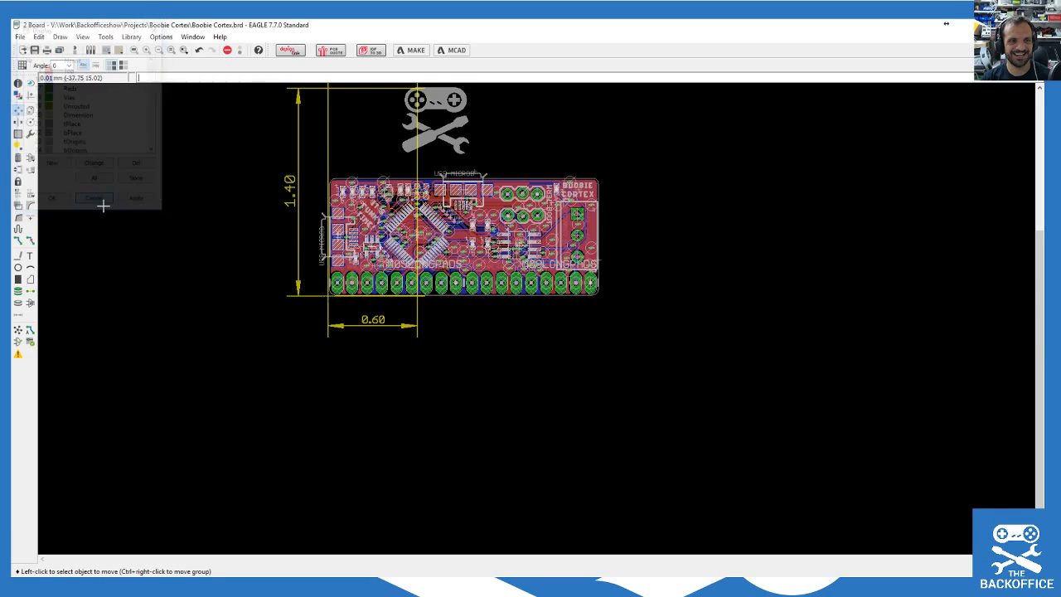
Step: Delete the horizontal 0.60 dimension, try to delete the vertical 1.40 dimension and undo that last deletion
left_click(18, 157)
left_click(348, 220)
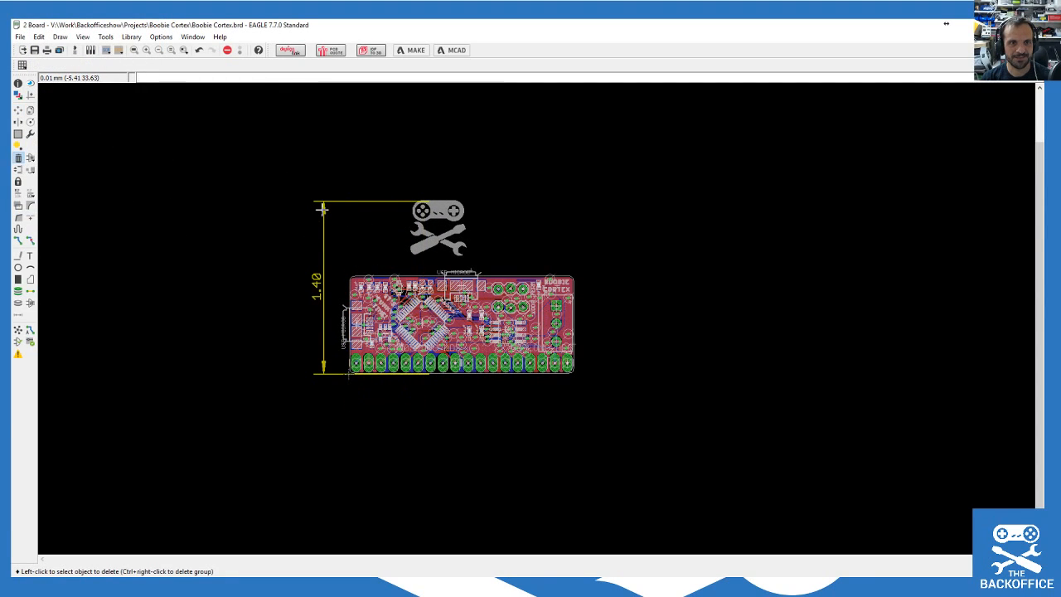
scroll(325, 377, "up", 2)
left_click(325, 380)
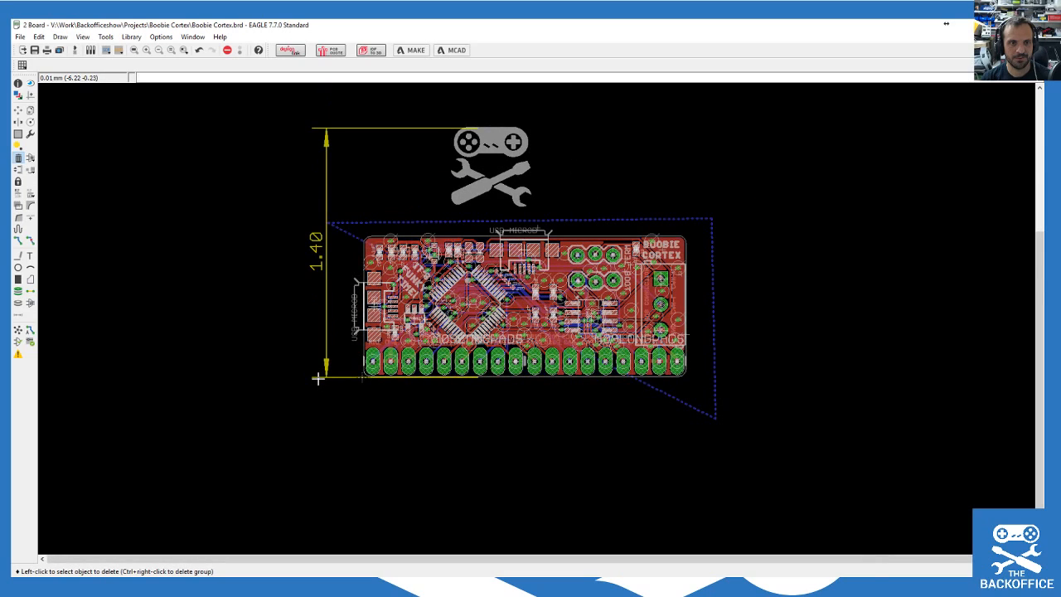
key("ctrl+z")
scroll(423, 353, "up", 2)
scroll(423, 353, "down", 2)
Step: Group the logo above the board and look through the Change command's property options
left_click(18, 133)
left_click_drag(414, 104, 567, 210)
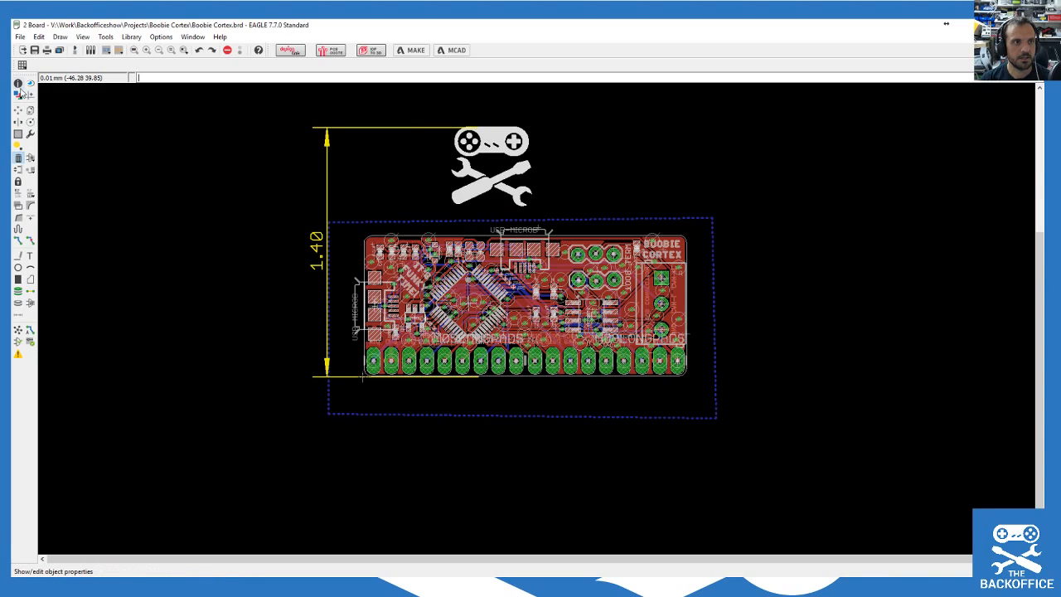
left_click(30, 134)
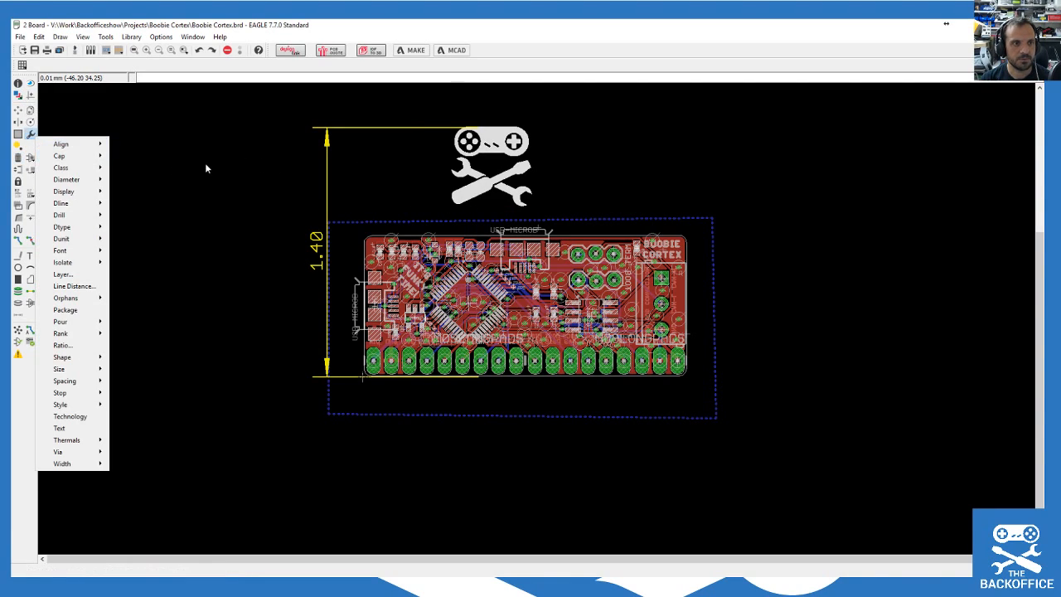
mouse_move(94, 171)
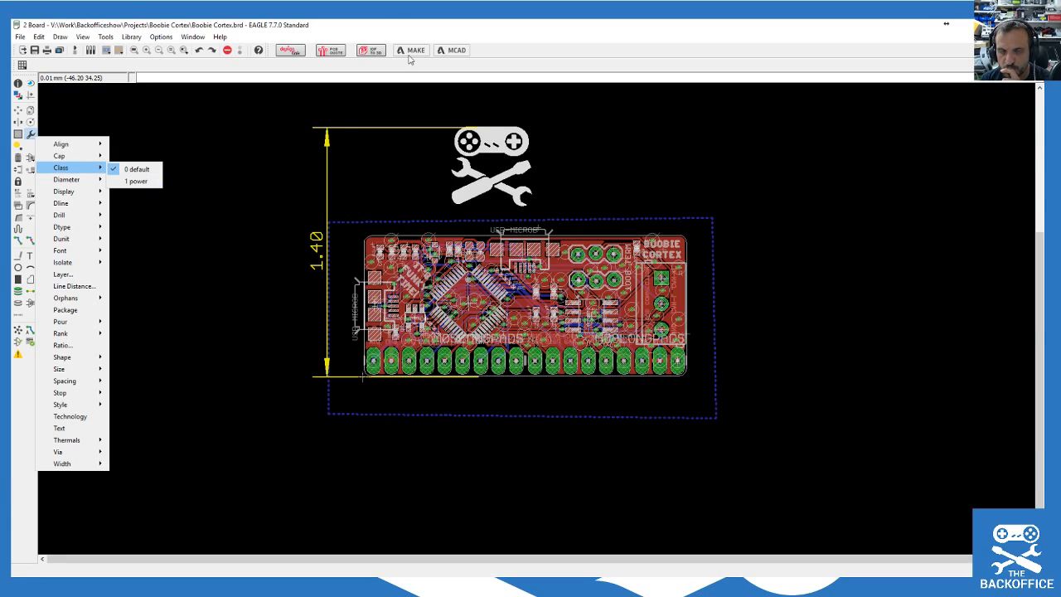
left_click(348, 27)
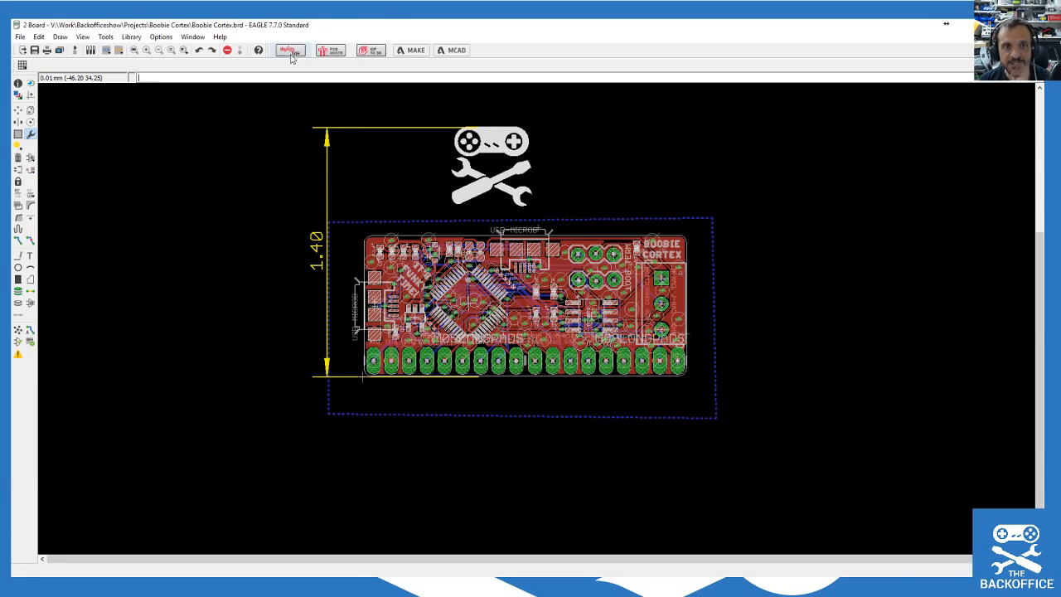
Step: Close the board without saving the changes and reopen it from the Boobie Cortex schematic
double_click(18, 28)
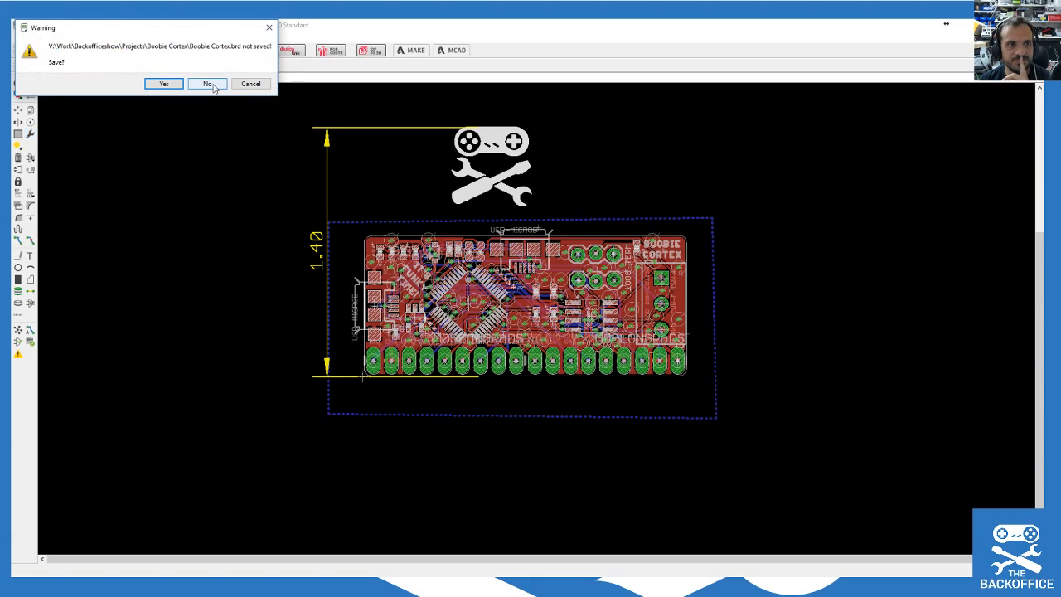
left_click(207, 83)
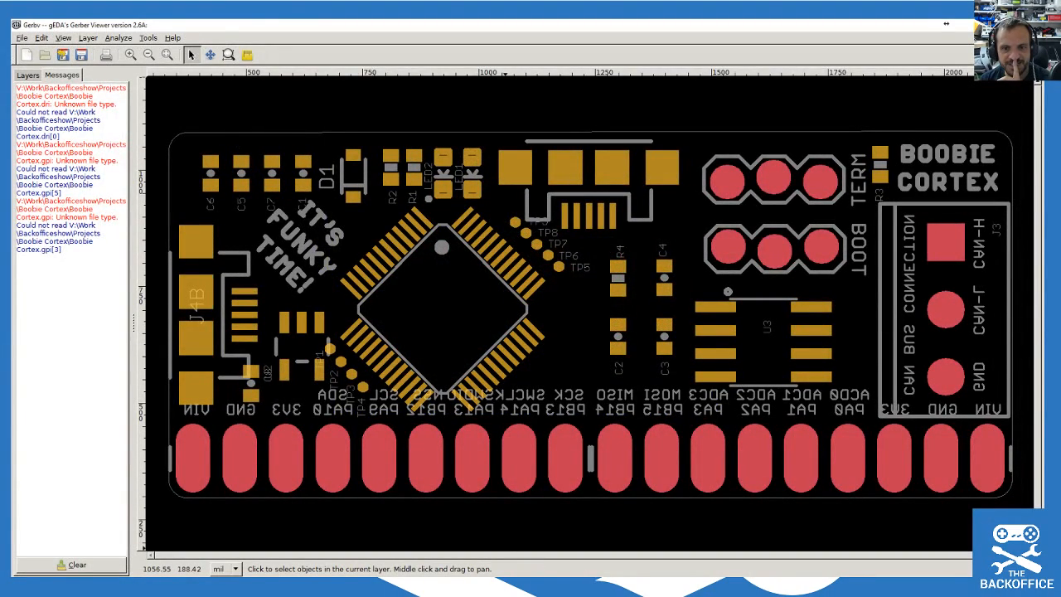
mouse_move(763, 591)
left_click(727, 545)
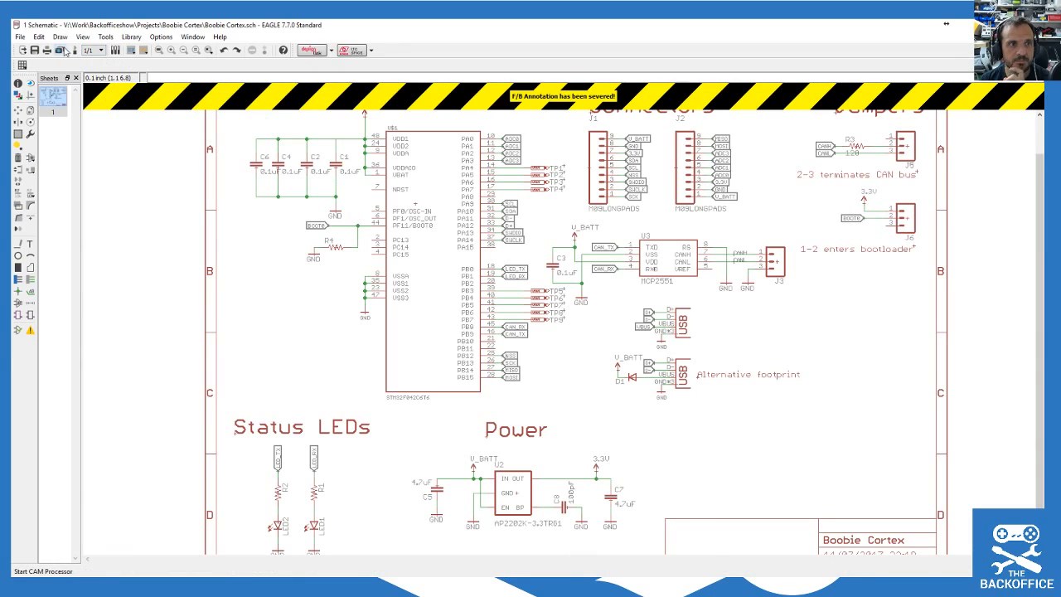
left_click(74, 50)
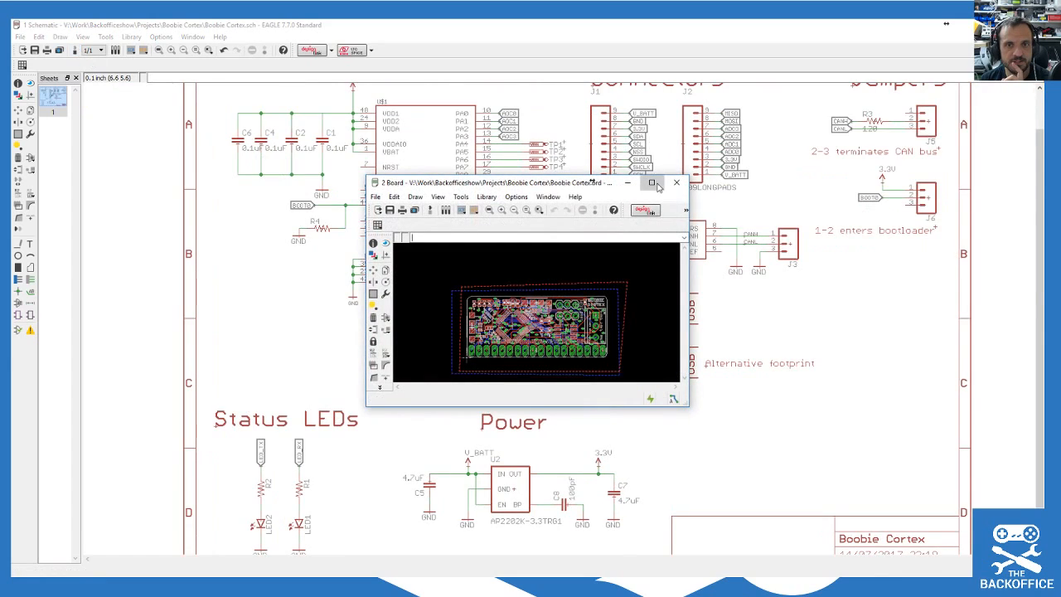
Step: Maximise the board window and open the CAM Processor for the board
left_click(656, 184)
scroll(461, 462, "up", 2)
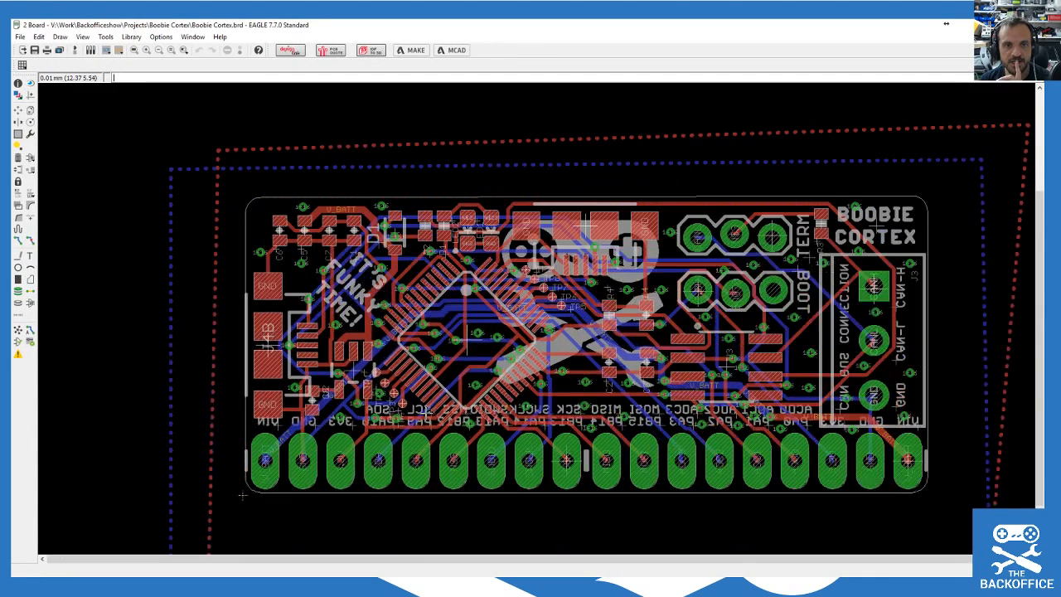
left_click(20, 37)
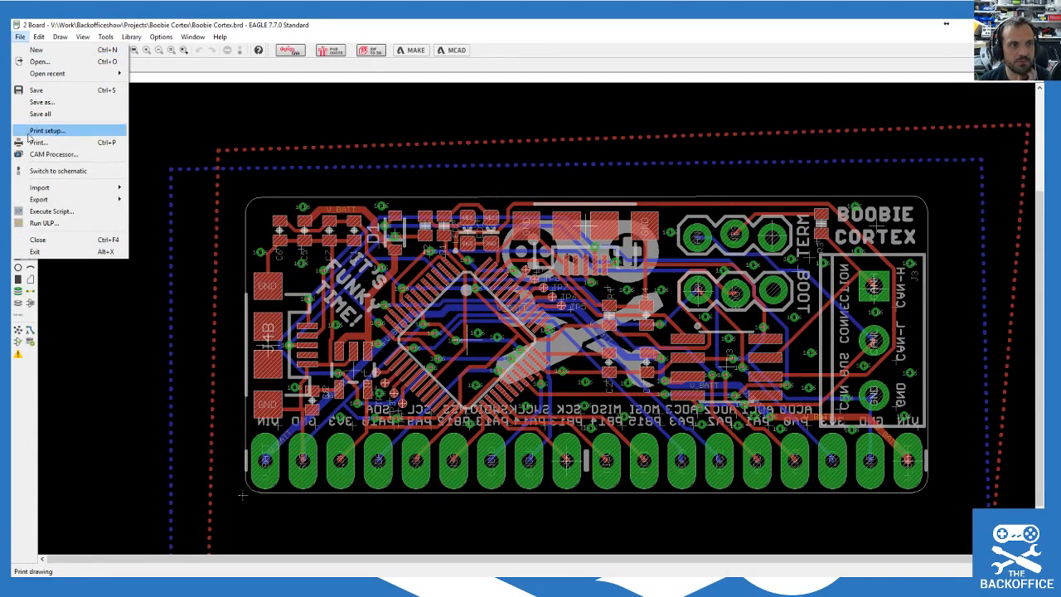
left_click(51, 154)
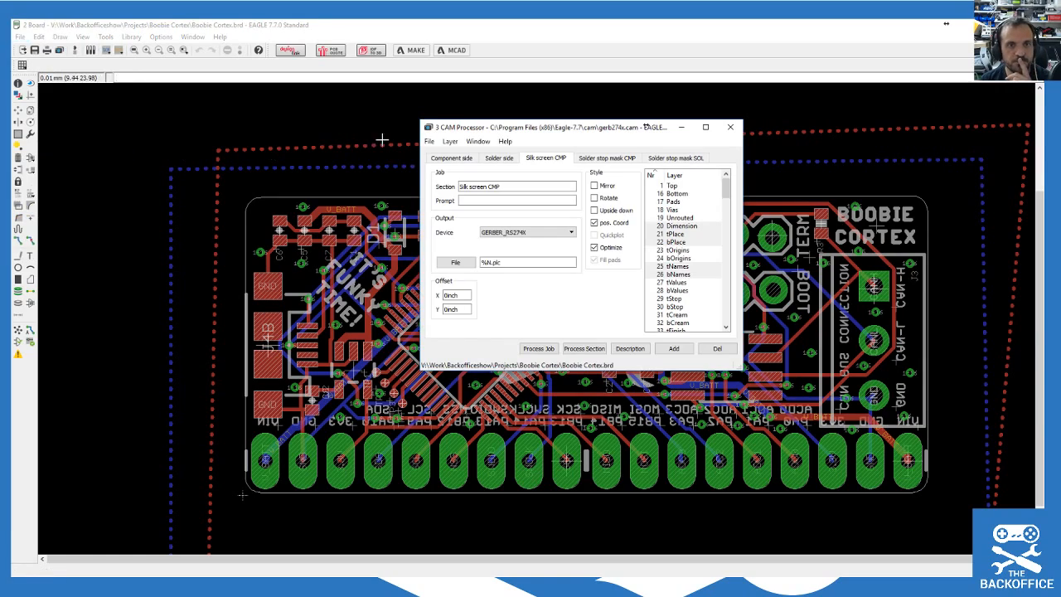
Step: Load the gerb274x.cam job into the CAM Processor without saving the changes to the current job
left_click(429, 141)
mouse_move(472, 157)
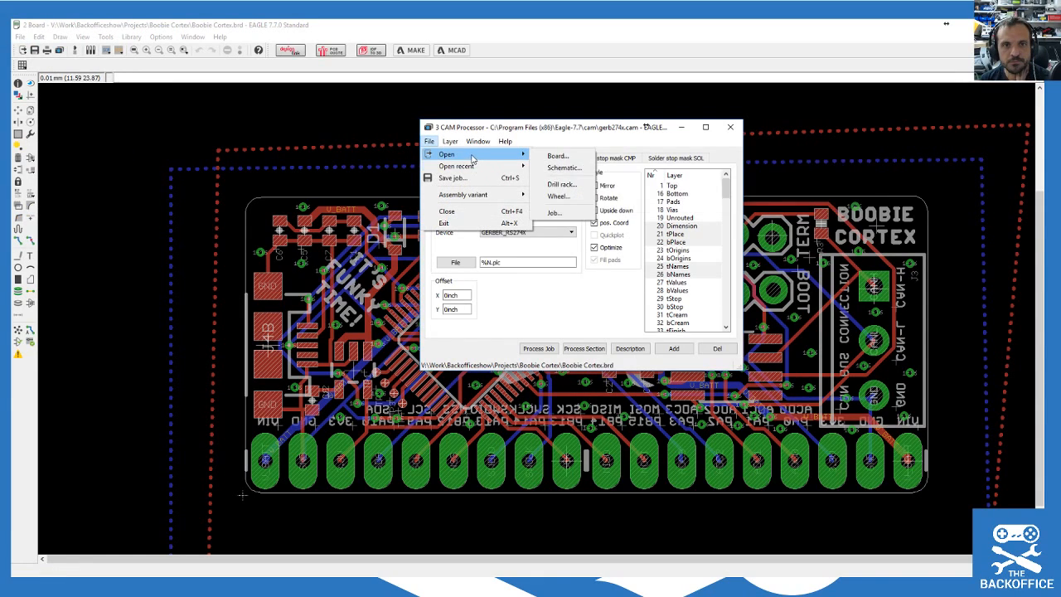
left_click(580, 214)
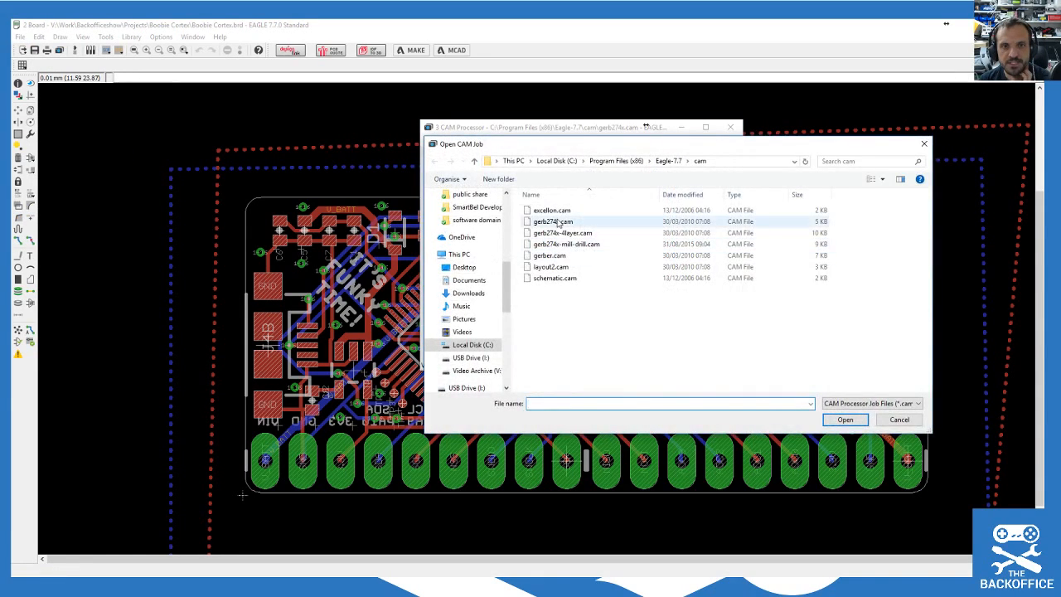
double_click(560, 222)
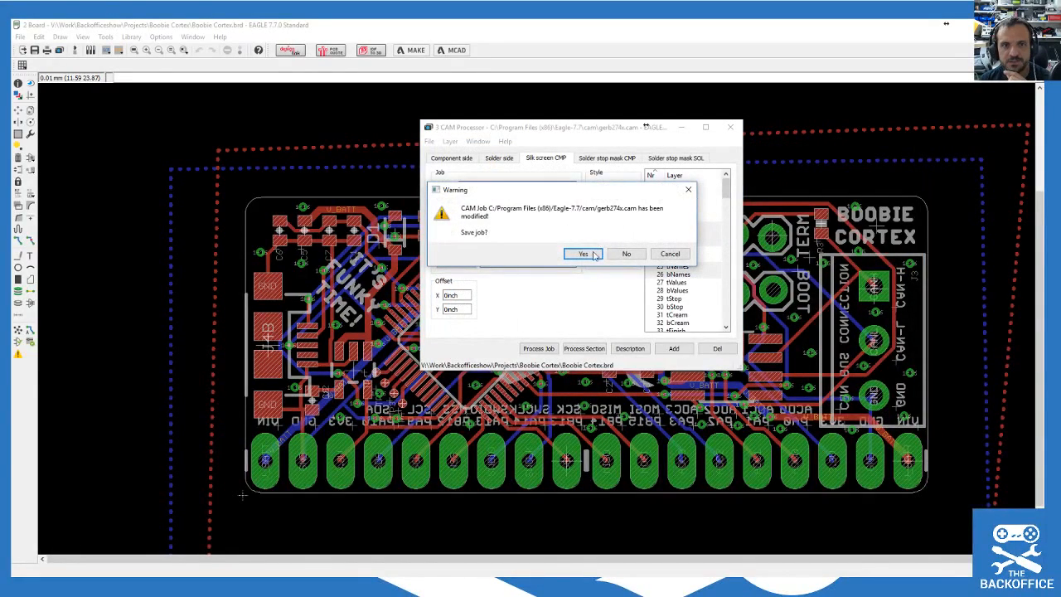
left_click(626, 254)
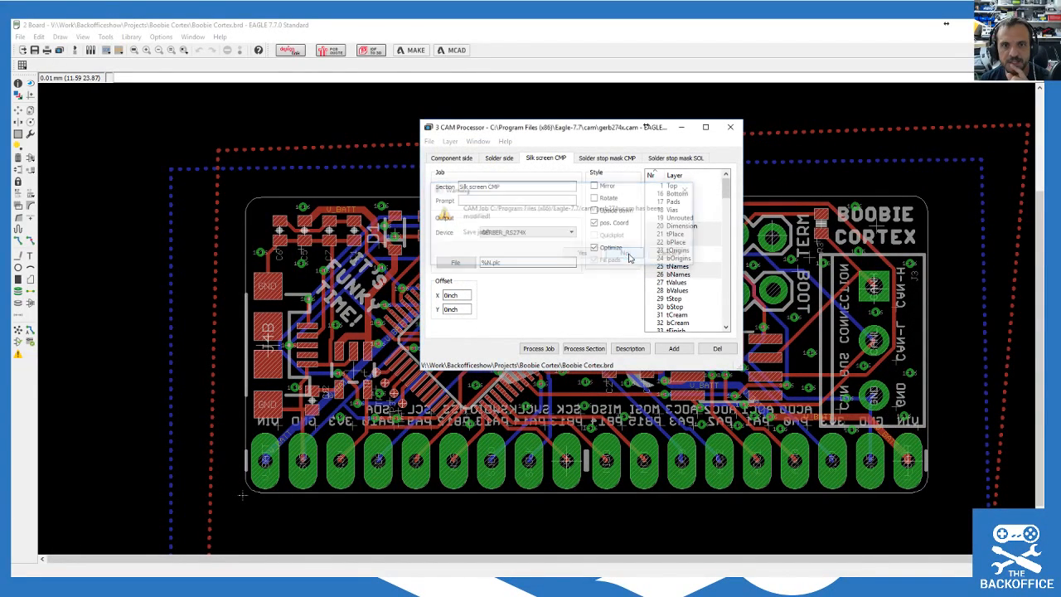
Step: Add the bDocu layer to the Silk screen CMP section, process the job and return to that section
left_click(555, 158)
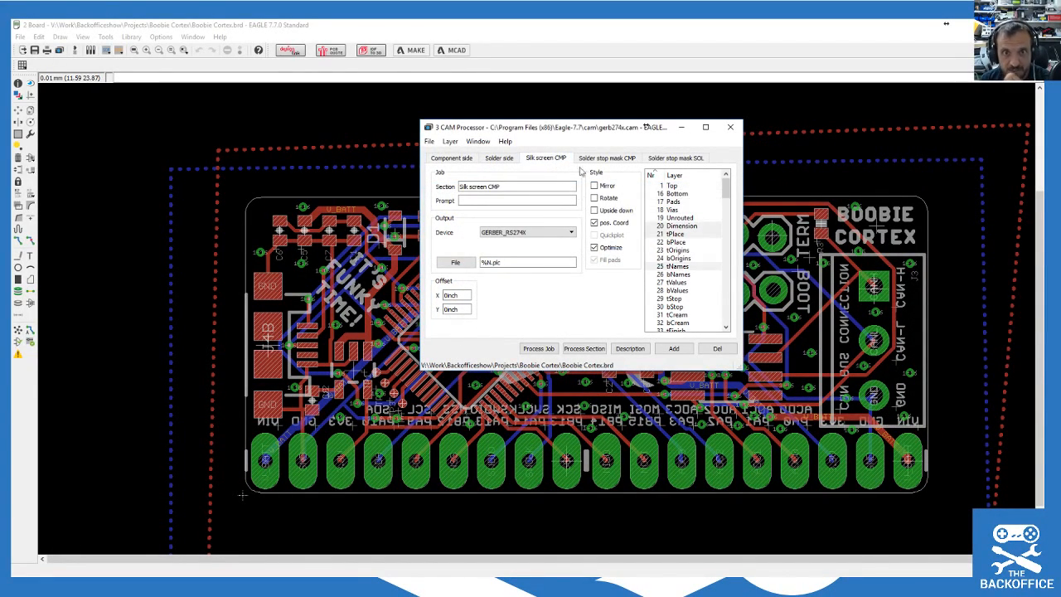
left_click_drag(728, 193, 735, 223)
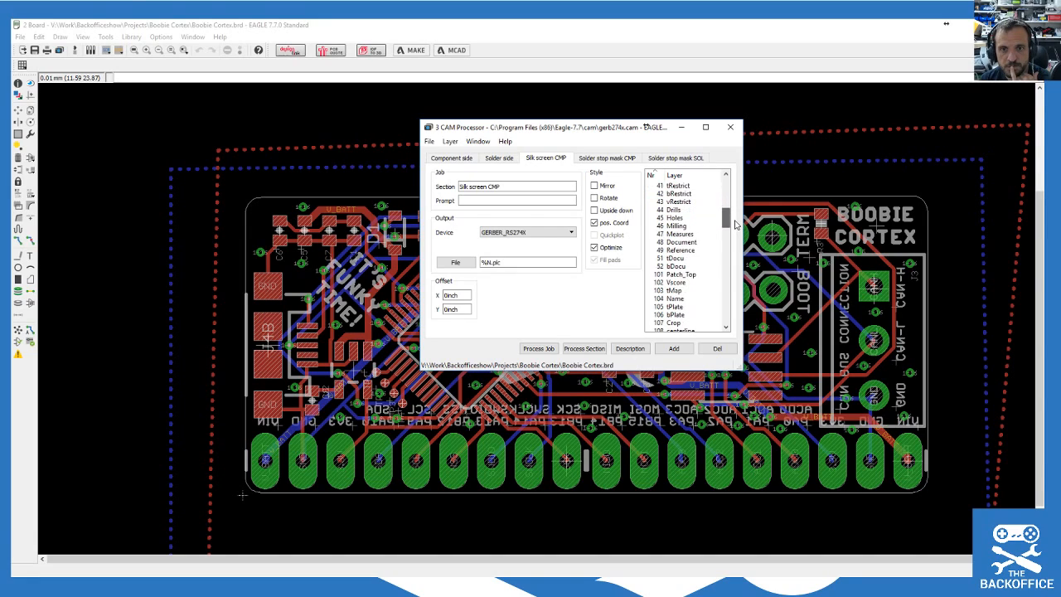
left_click(680, 267)
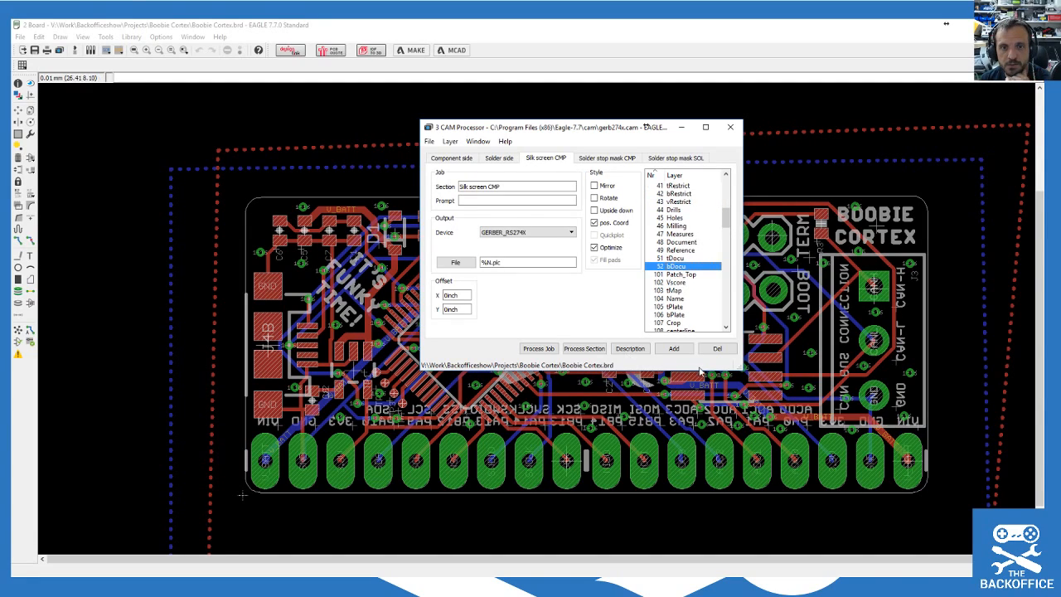
left_click(538, 348)
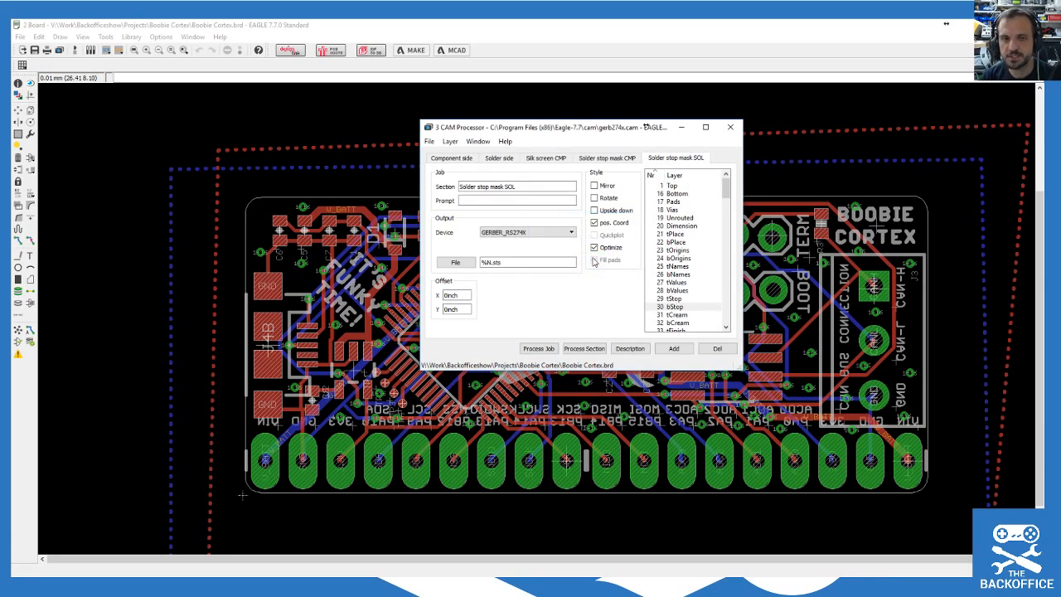
left_click(545, 157)
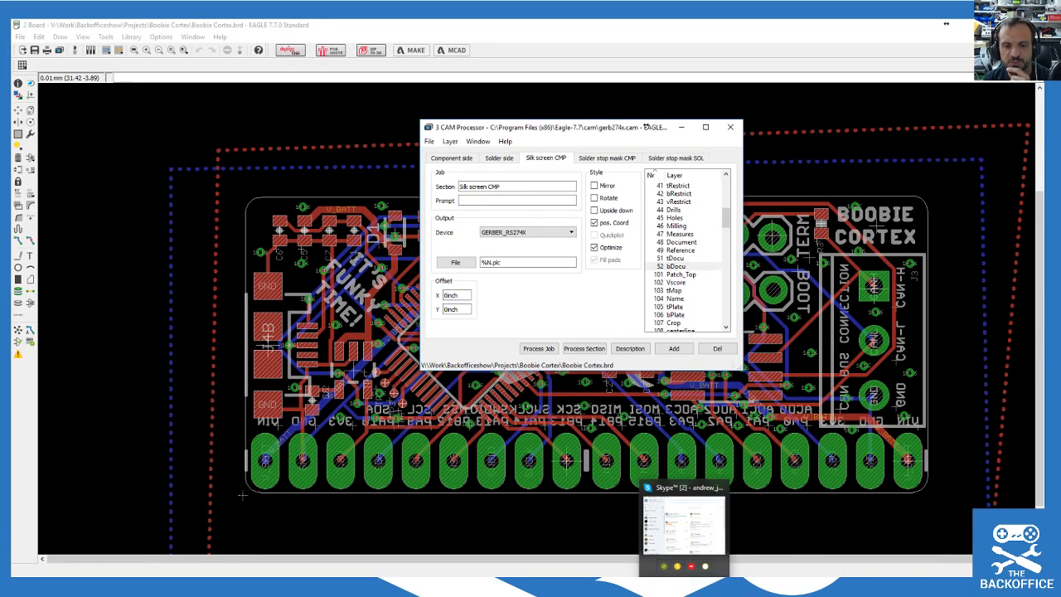
Step: Switch to Gerbv, remove the loaded layers and open Boobie Cortex.plc to inspect the silkscreen around the logo
left_click(737, 587)
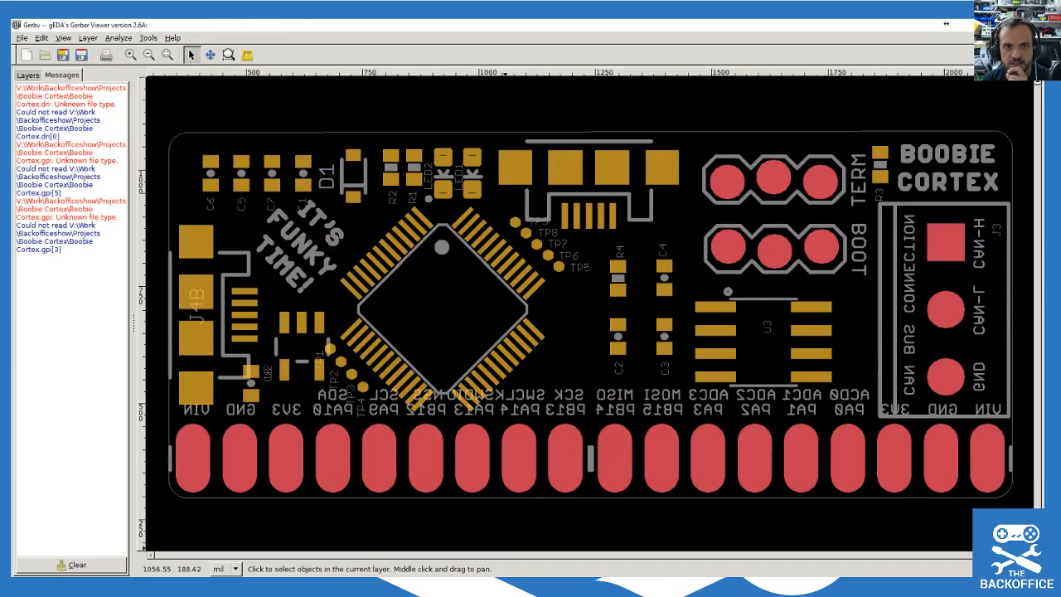
left_click(111, 564)
left_click(112, 564)
left_click(111, 565)
left_click(30, 565)
double_click(264, 242)
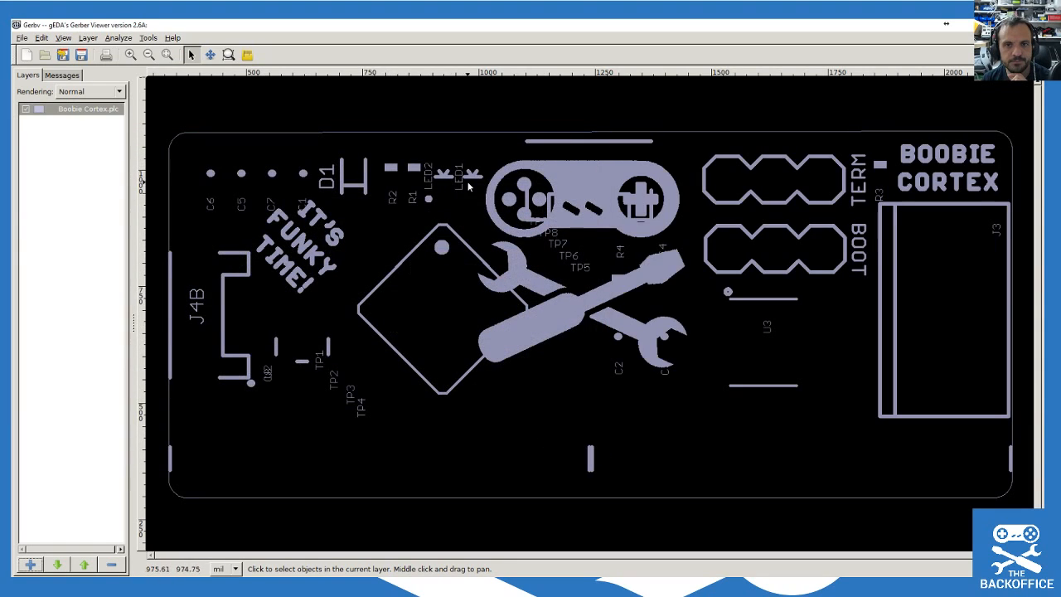
scroll(569, 152, "up", 2)
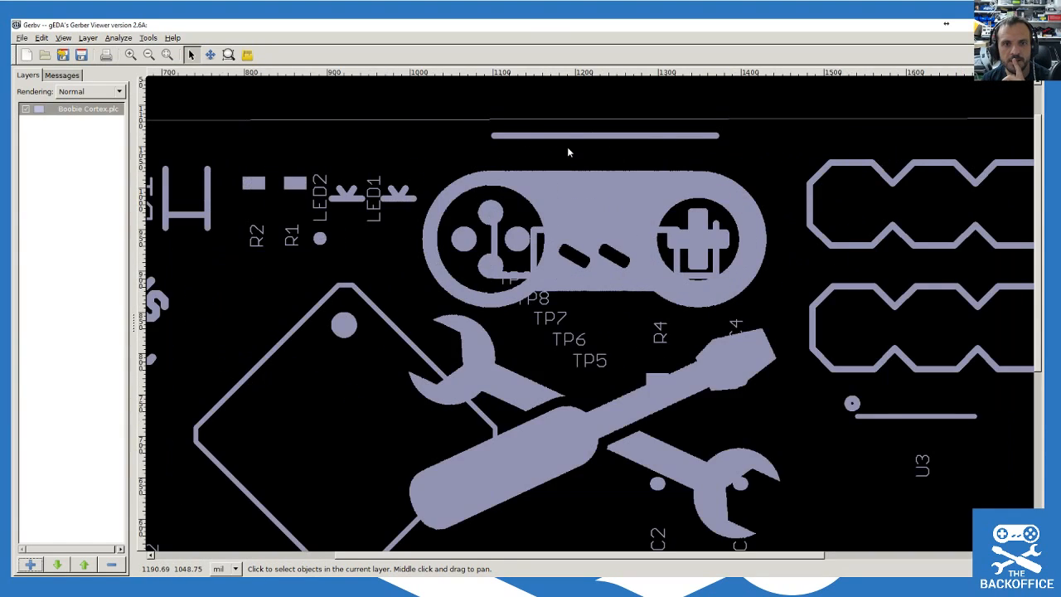
scroll(568, 152, "down", 3)
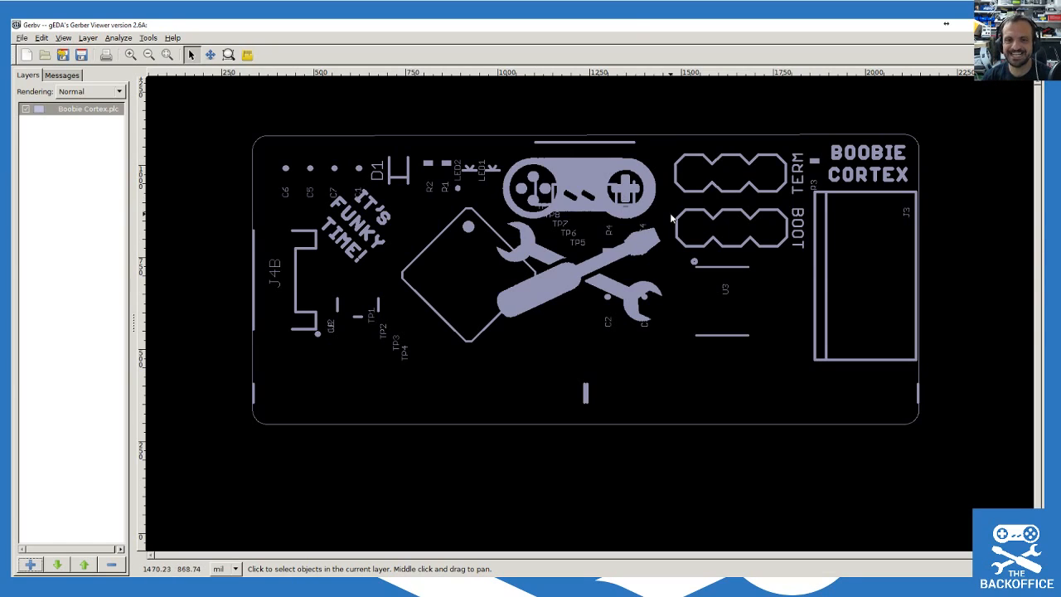
Step: Switch back to EAGLE's board and CAM Processor windows and deselect the bDocu layer in the Silk screen CMP section
mouse_move(697, 552)
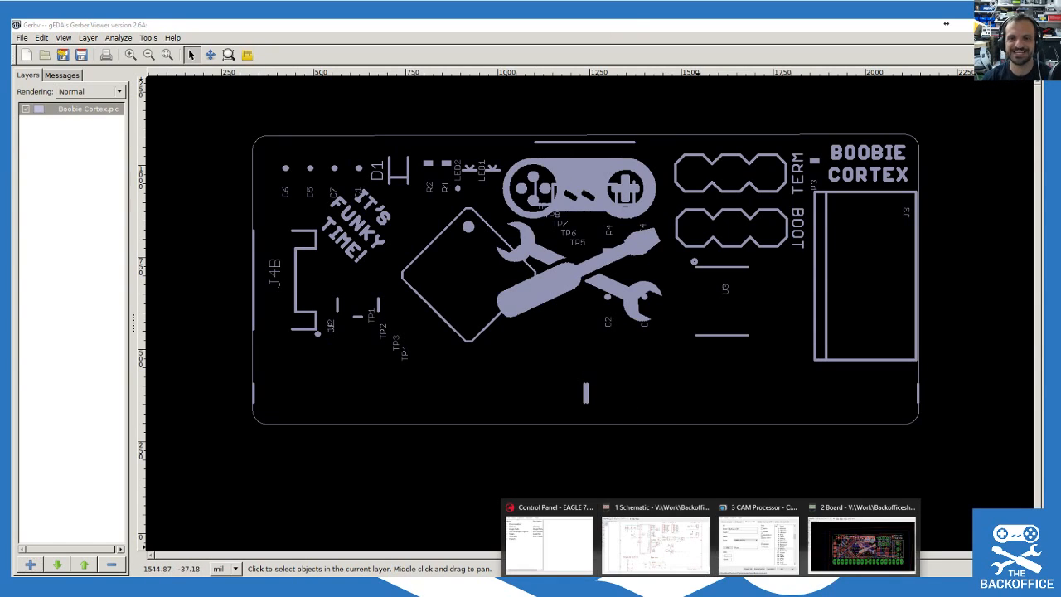
left_click(761, 530)
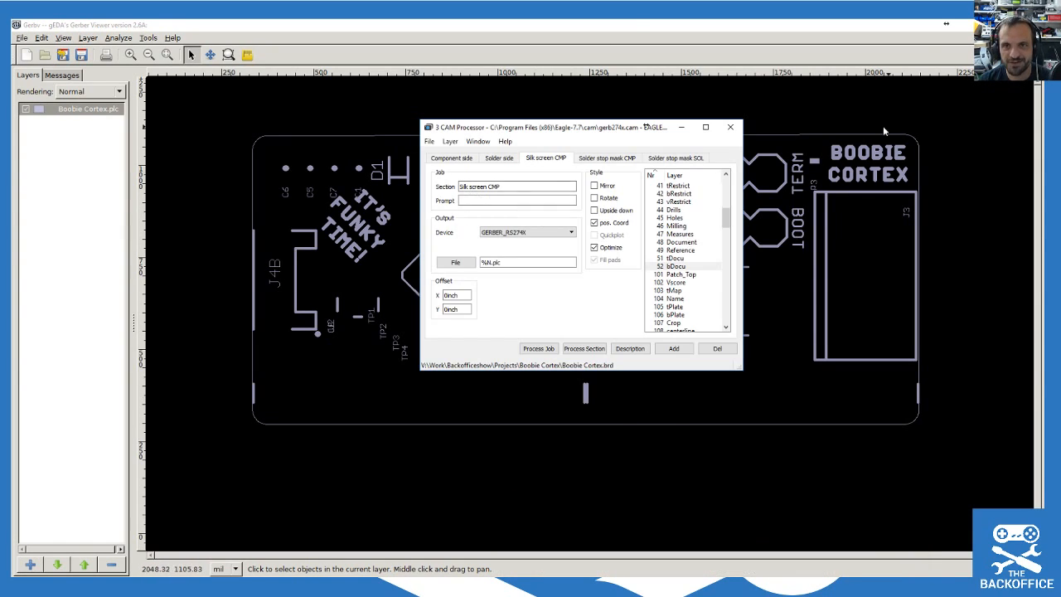
mouse_move(734, 566)
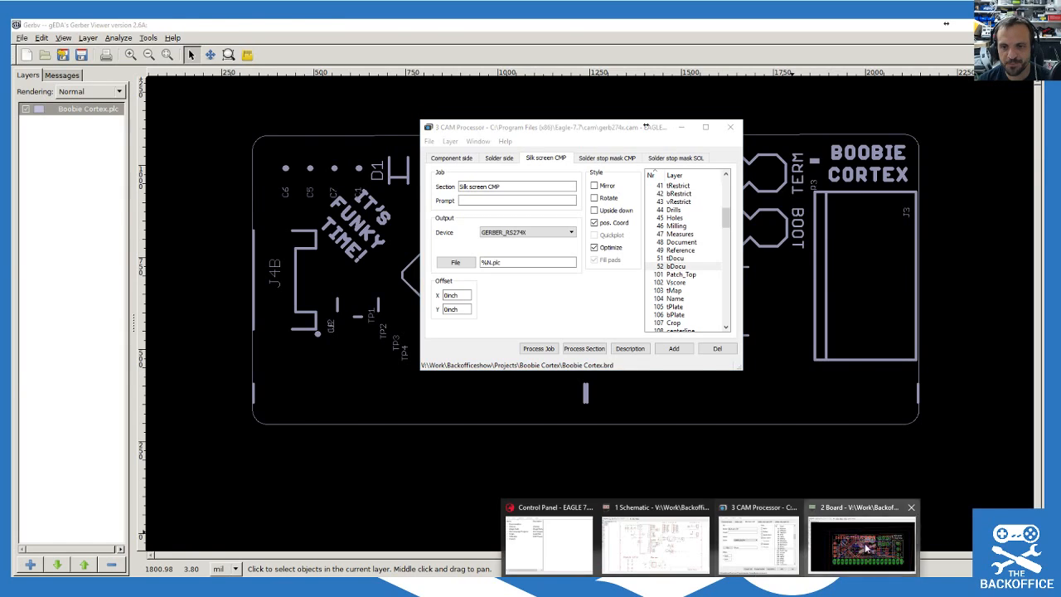
left_click(832, 562)
left_click(733, 564)
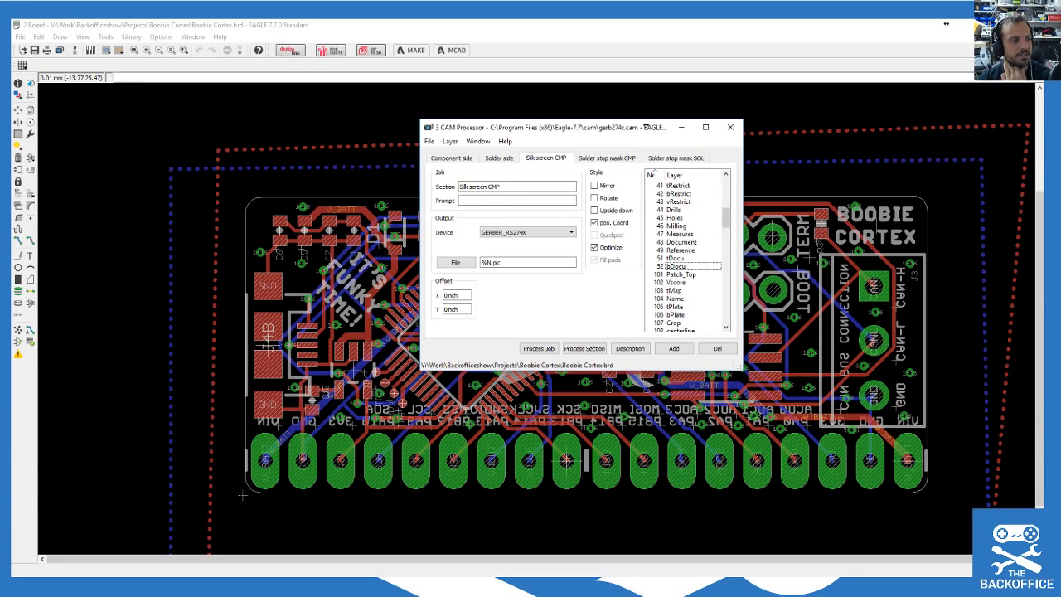
left_click(647, 126)
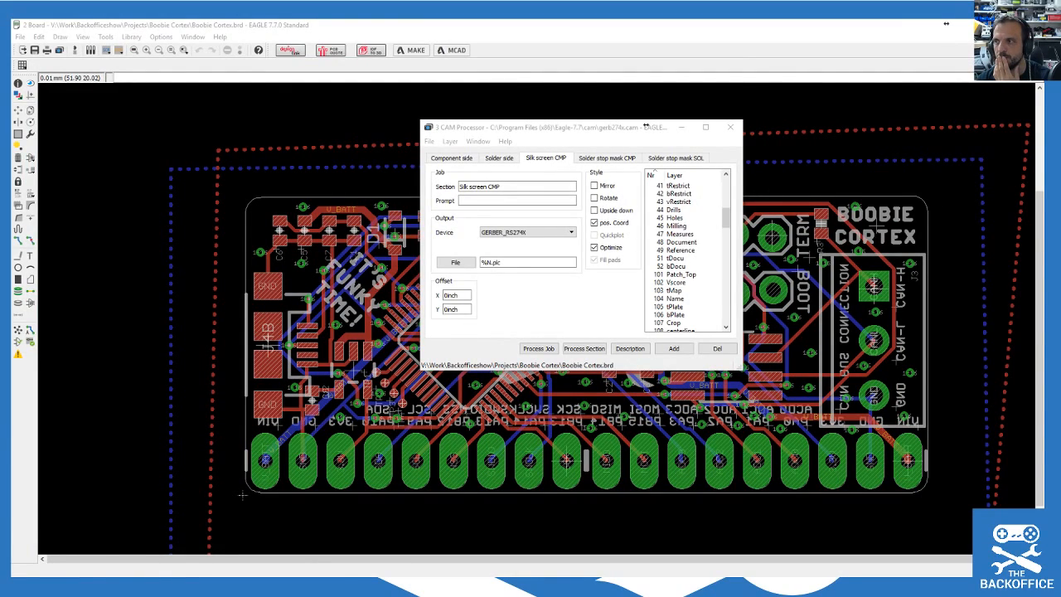
left_click(429, 142)
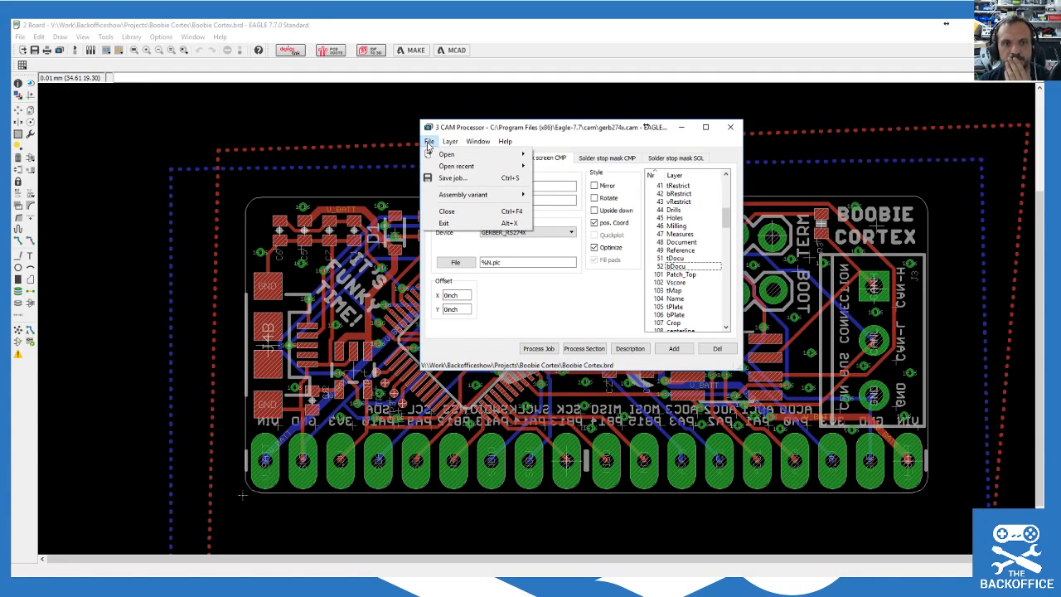
mouse_move(451, 142)
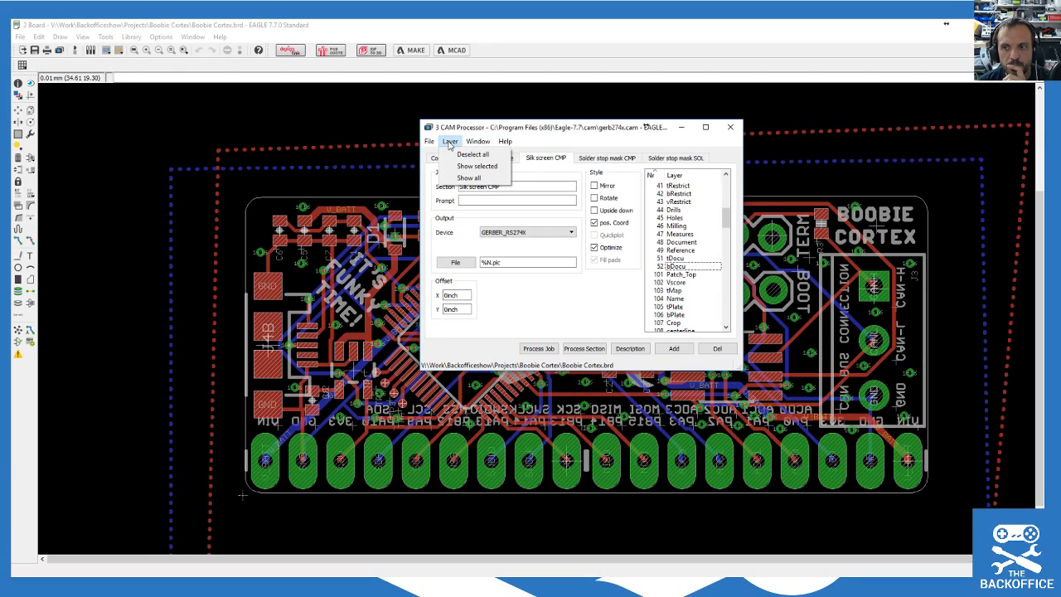
left_click(487, 125)
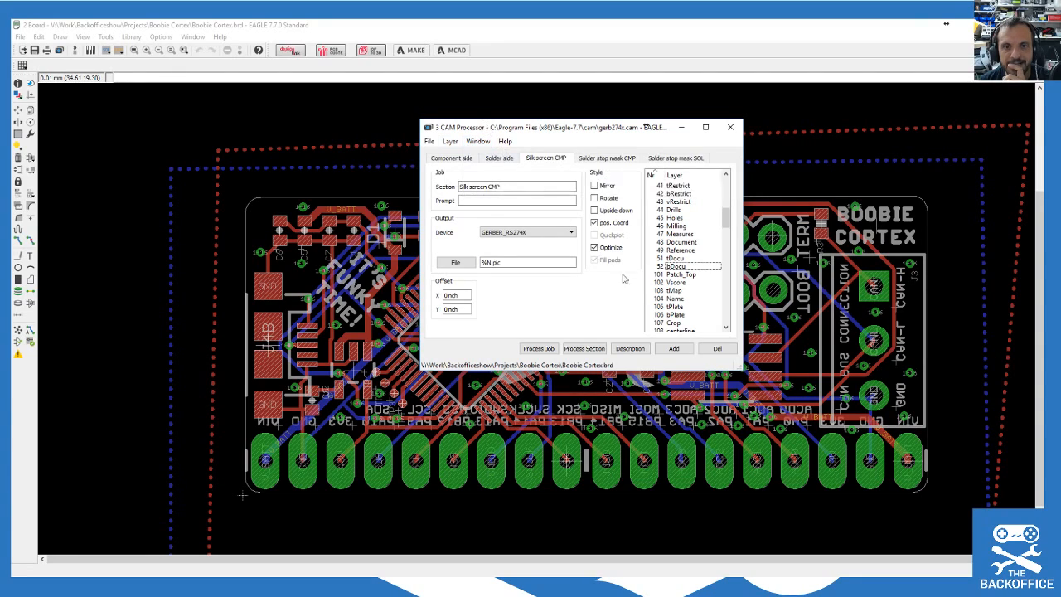
Step: Add a duplicate of the Silk screen CMP section to the CAM job and compare it with the original
left_click(676, 349)
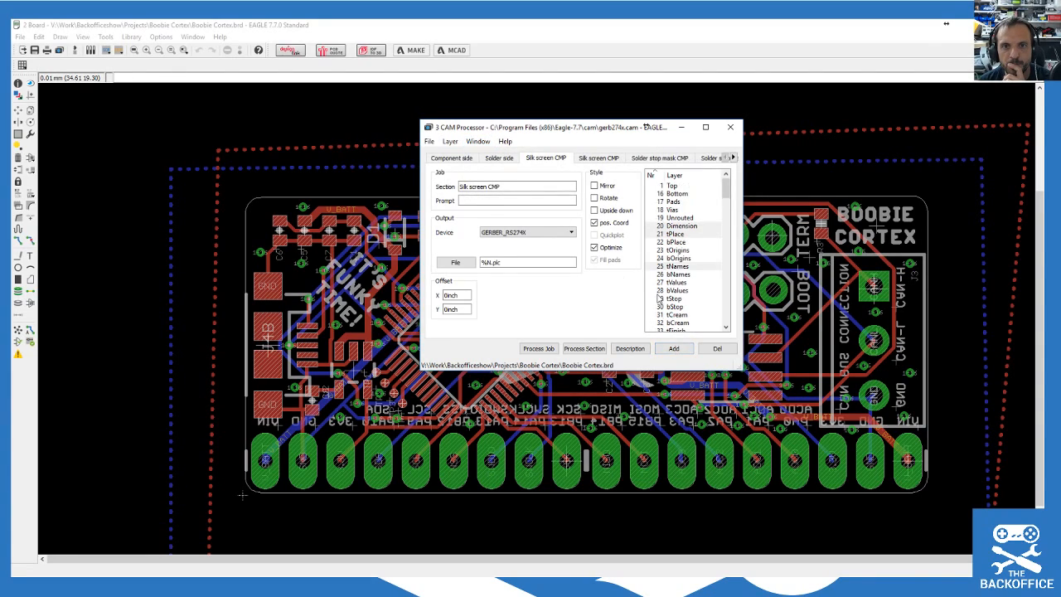
left_click(600, 159)
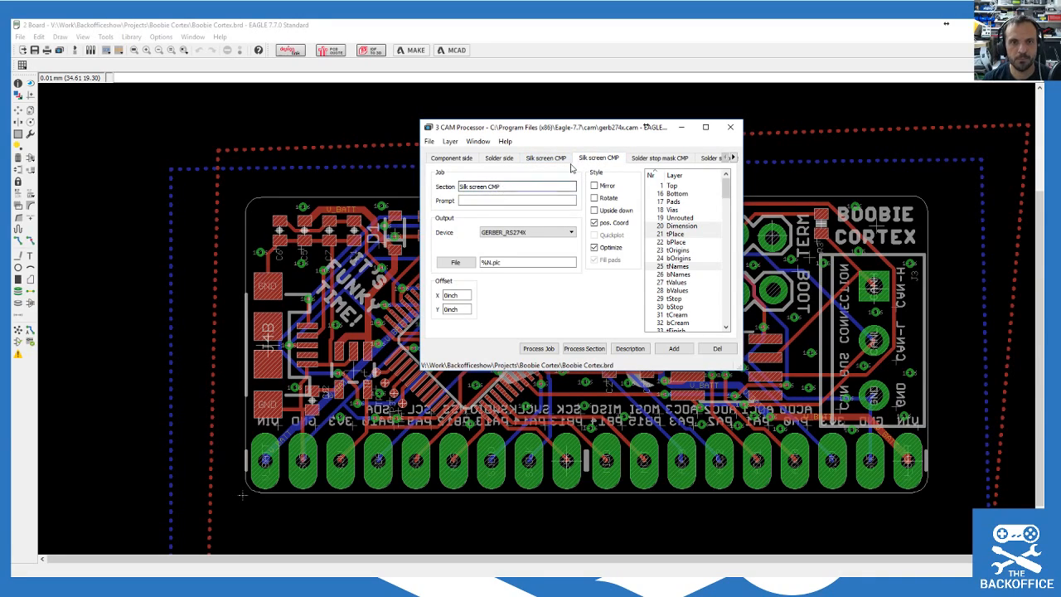
left_click(544, 159)
left_click(598, 160)
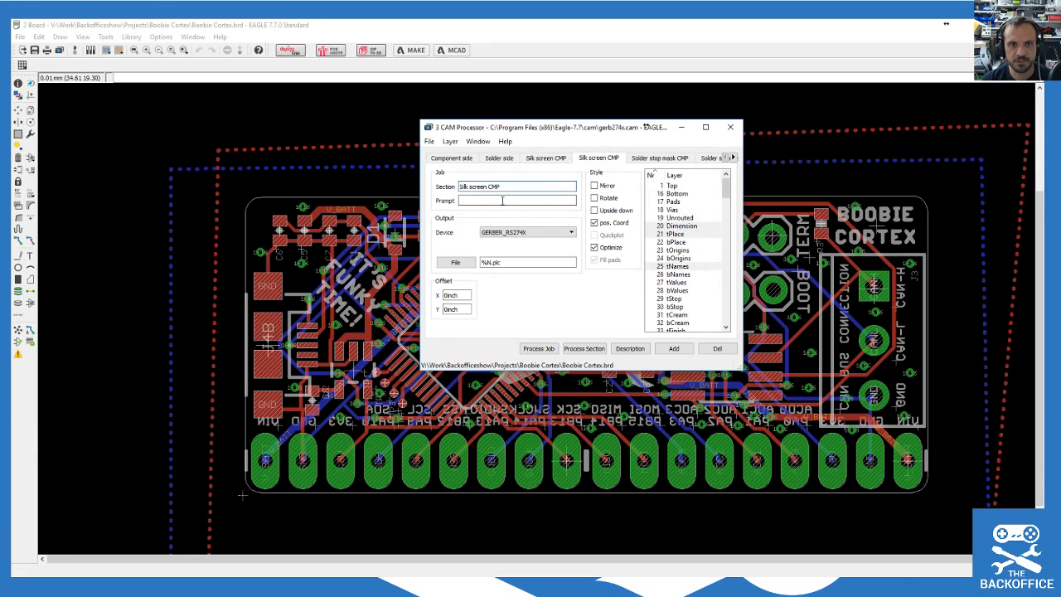
Step: Name the duplicated silk screen section Silk screen BOT
double_click(495, 185)
left_click(500, 186)
left_click_drag(503, 187, 492, 188)
type("BOT")
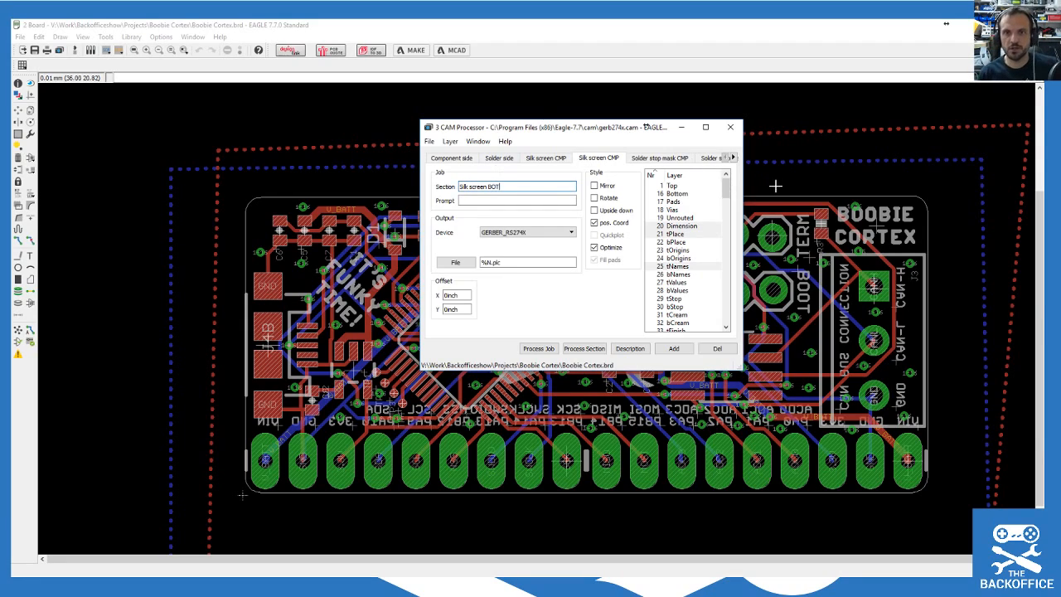
Step: Check the names of the solder stop mask sections and rename the duplicated section as Silk screen SOL
left_click(733, 159)
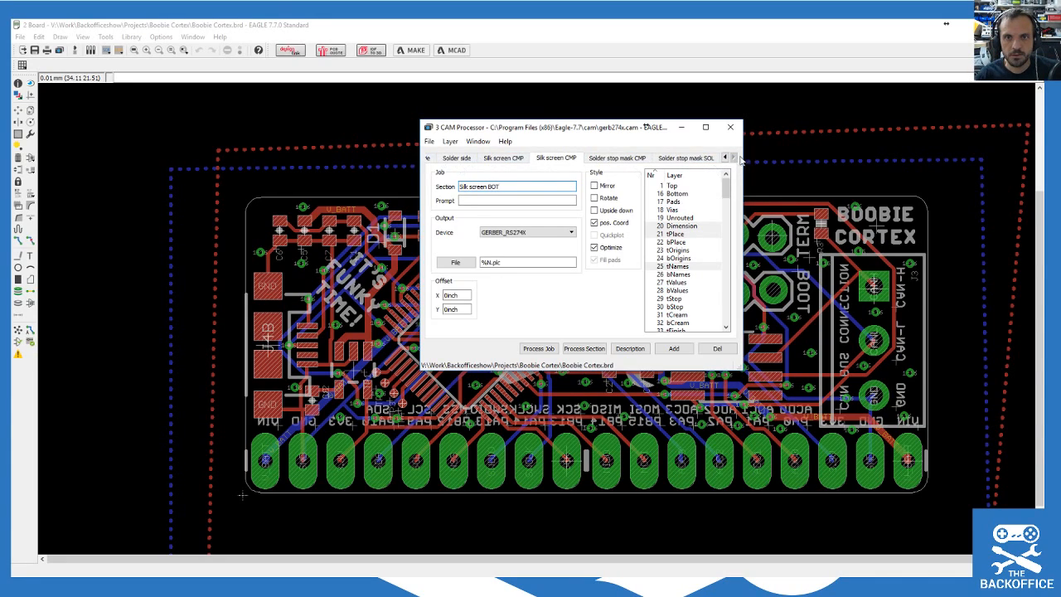
left_click(725, 159)
double_click(494, 188)
key("shift+End")
type("TO")
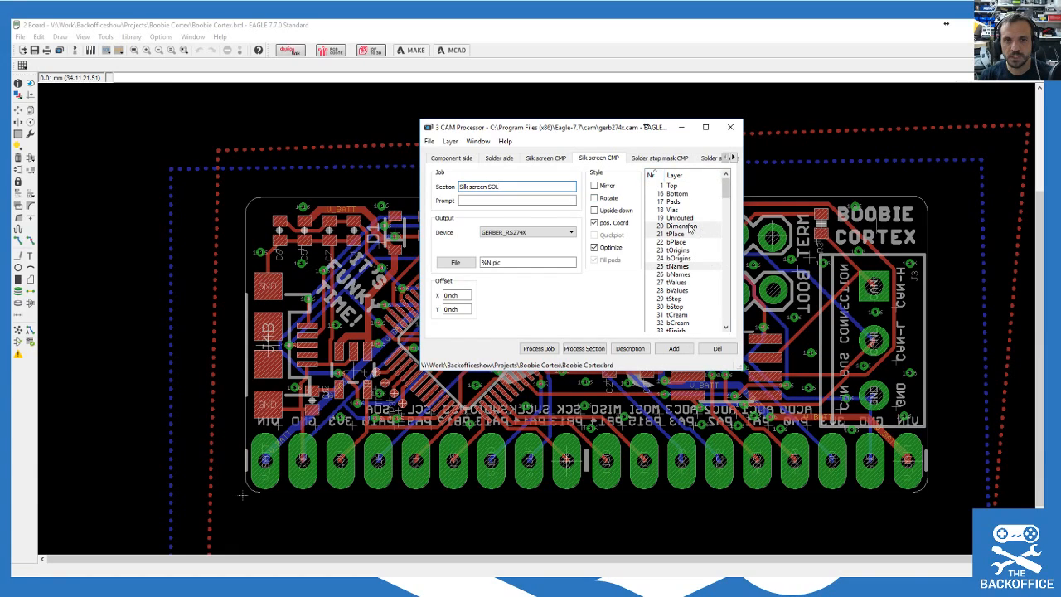
Step: Set the Silk screen SOL layers to Dimension, bPlace and bNames, without tPlace and tNames, and process the job
left_click(654, 242)
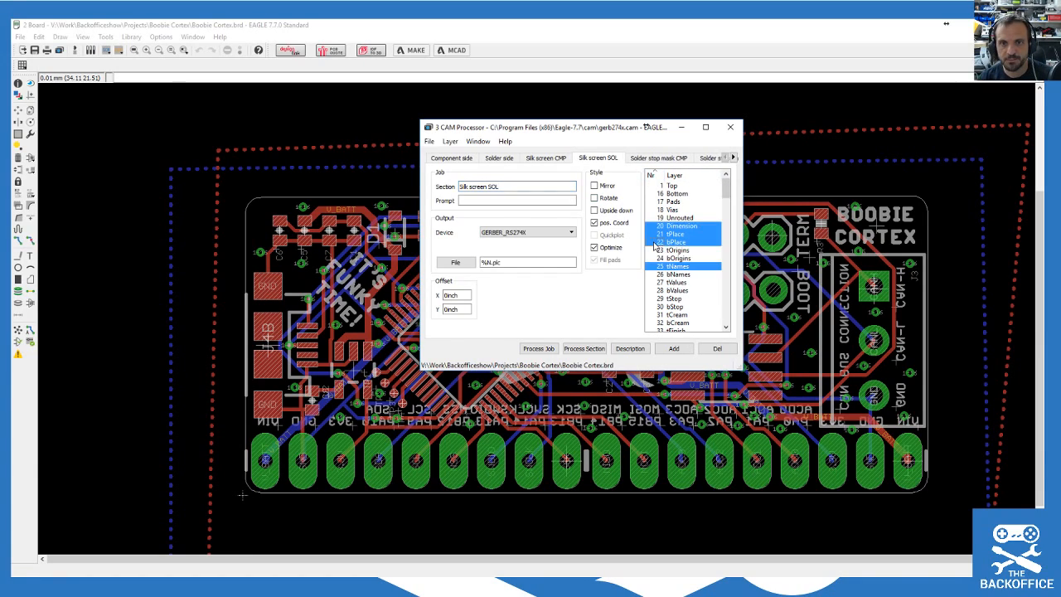
left_click(652, 234)
left_click(654, 274)
left_click(654, 267)
left_click(653, 226)
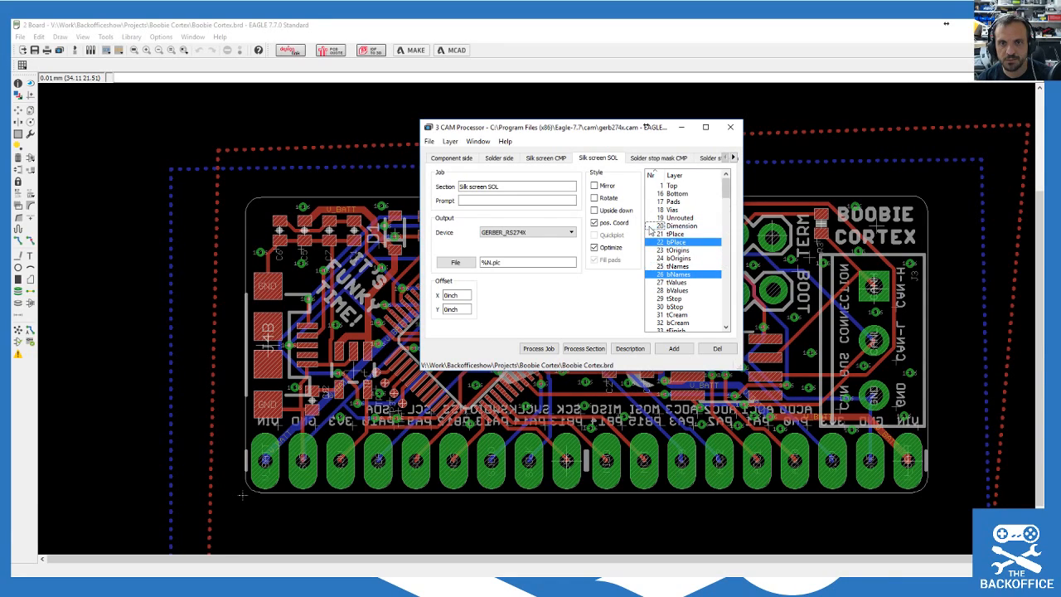
left_click(652, 227)
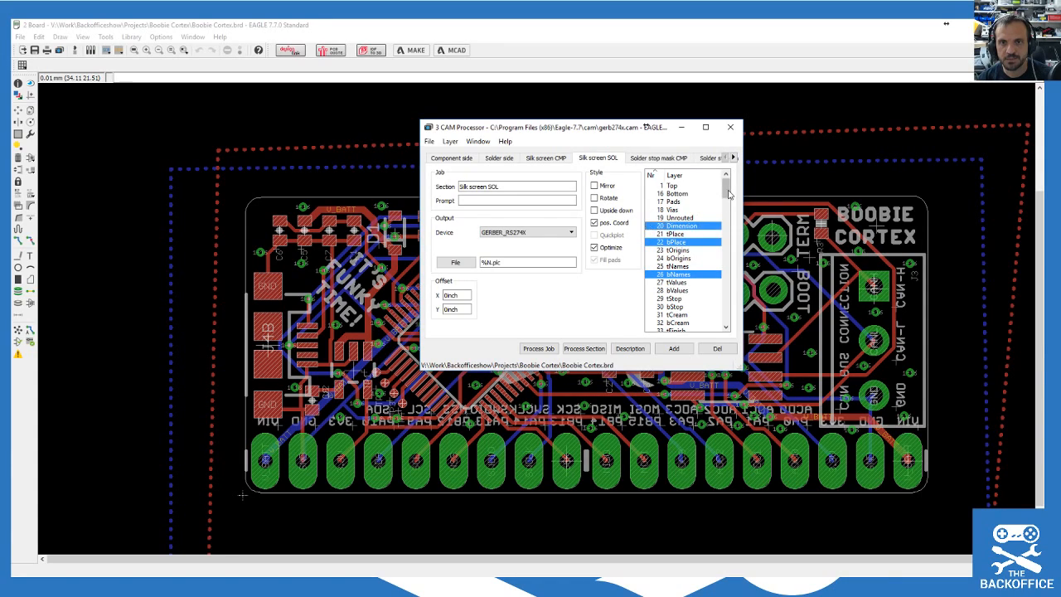
left_click_drag(727, 187, 727, 228)
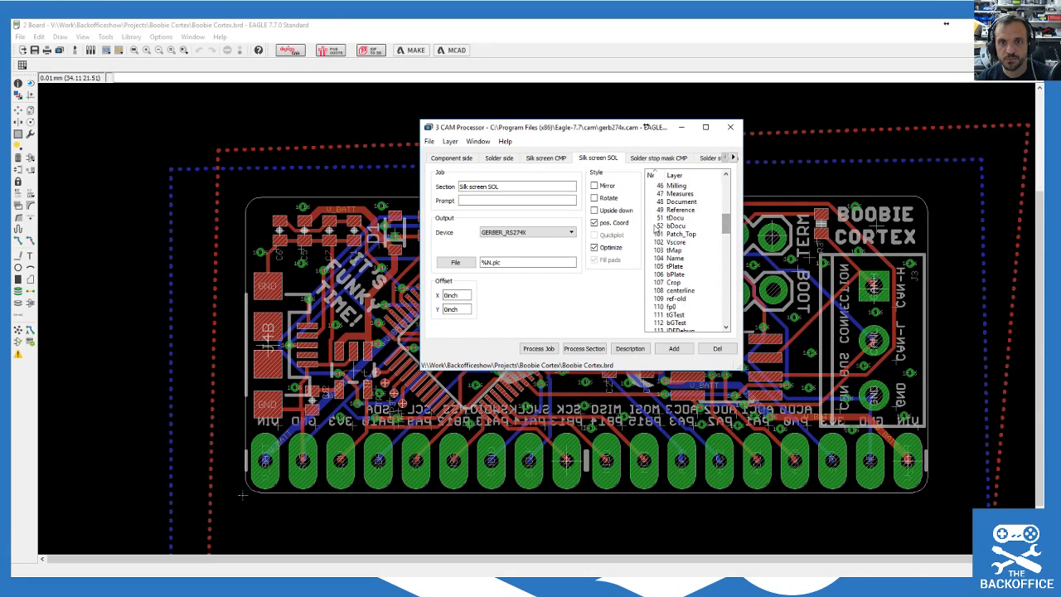
left_click(539, 348)
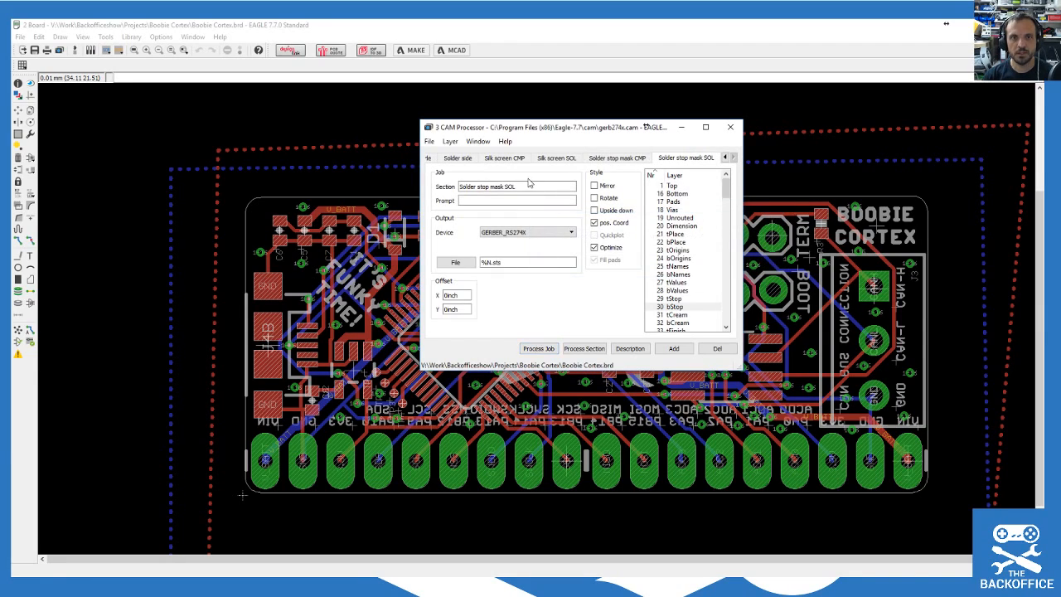
Step: Compare the silk screen sections and set the Silk screen SOL output file to %N.plb
left_click(548, 159)
left_click(510, 159)
left_click(560, 159)
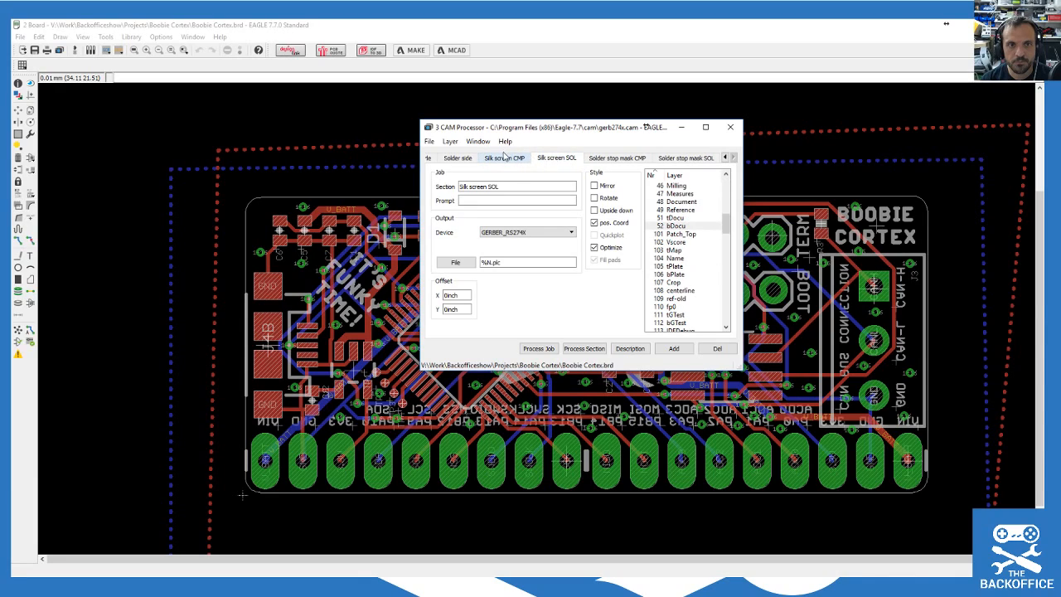
left_click(504, 159)
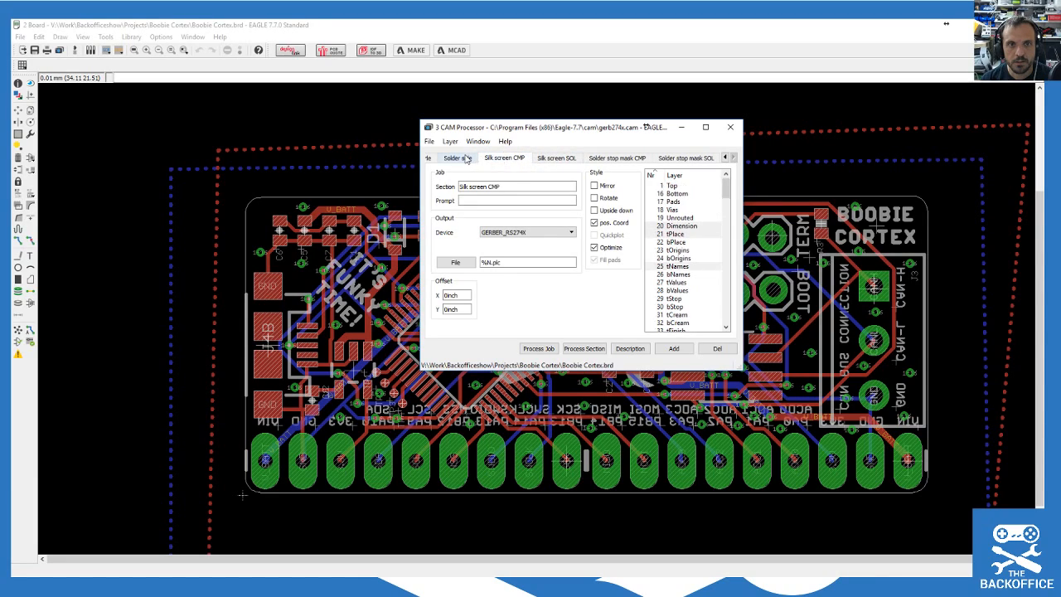
left_click(458, 158)
left_click(505, 158)
left_click(554, 159)
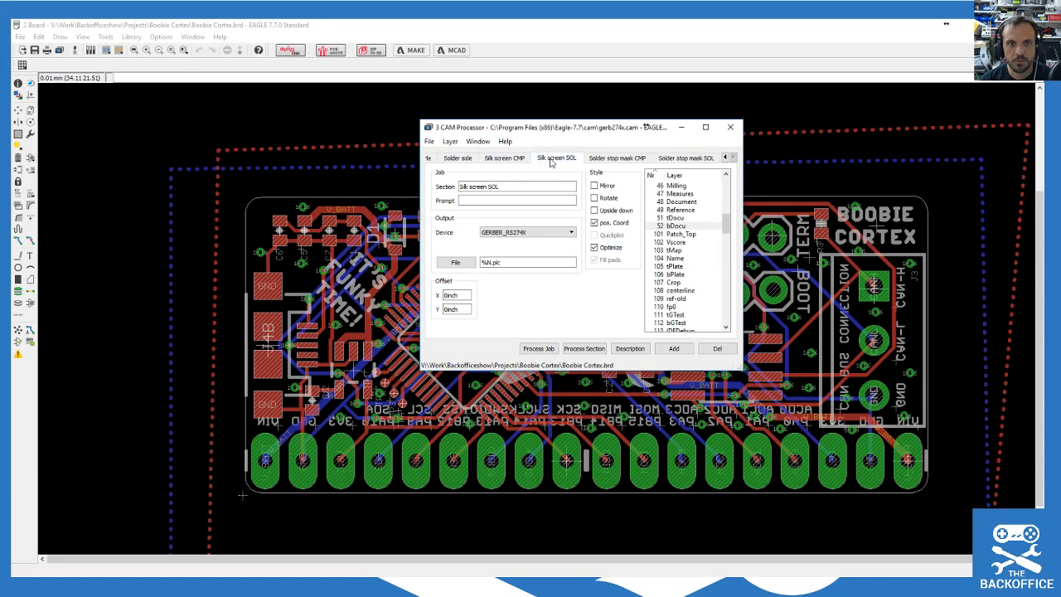
left_click(504, 262)
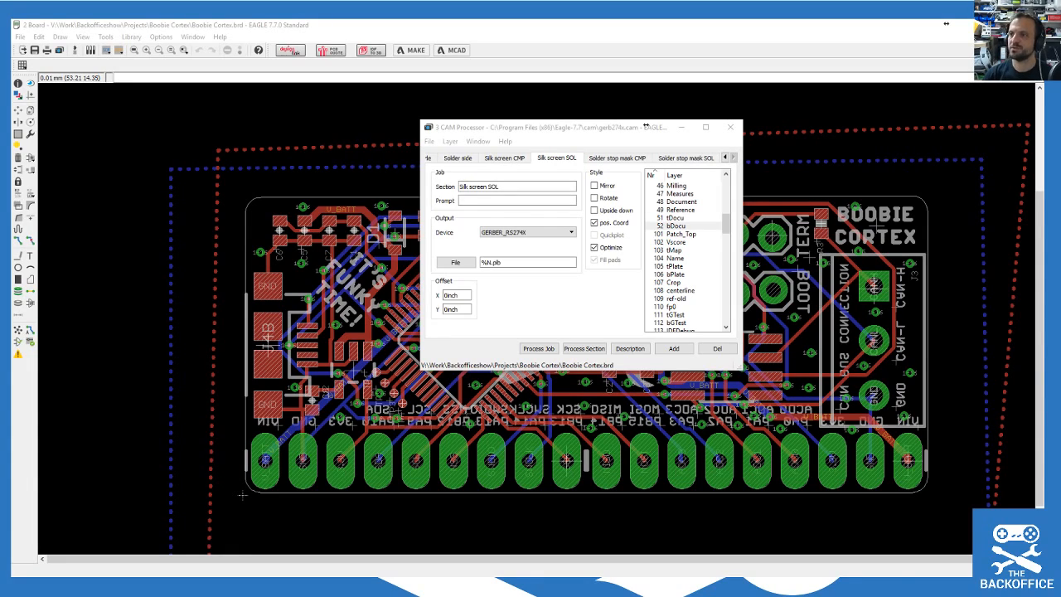
left_click(581, 127)
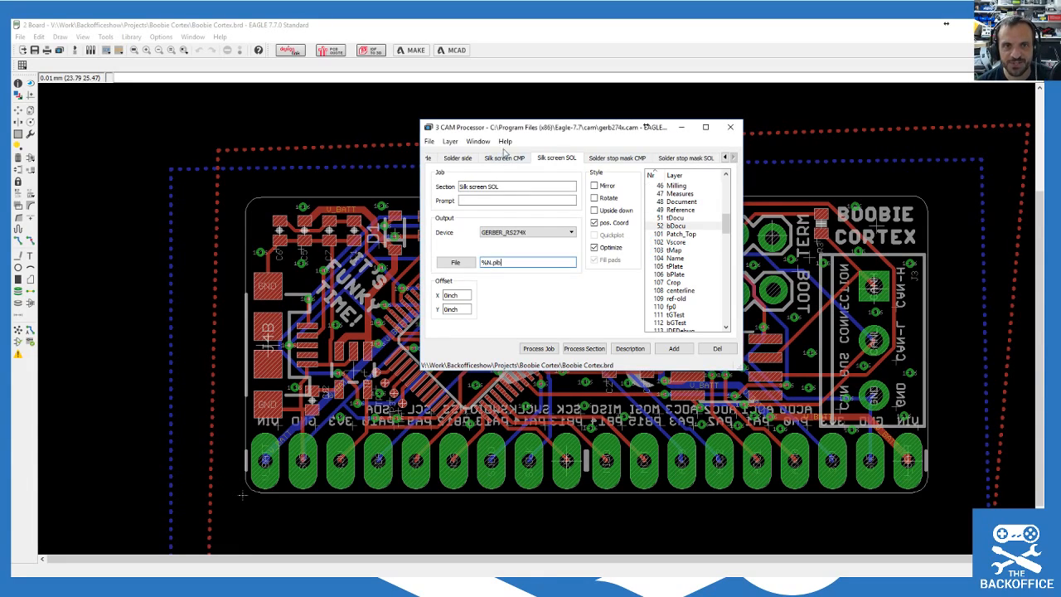
Step: Try to save the CAM job as gerb274x The Backoffice.cam
left_click(430, 142)
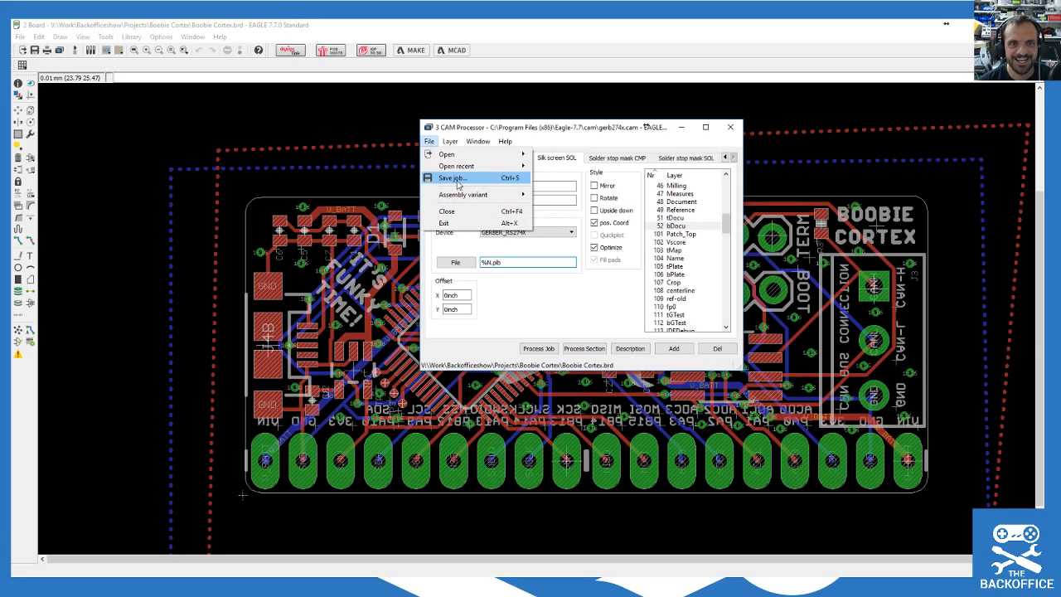
left_click(453, 179)
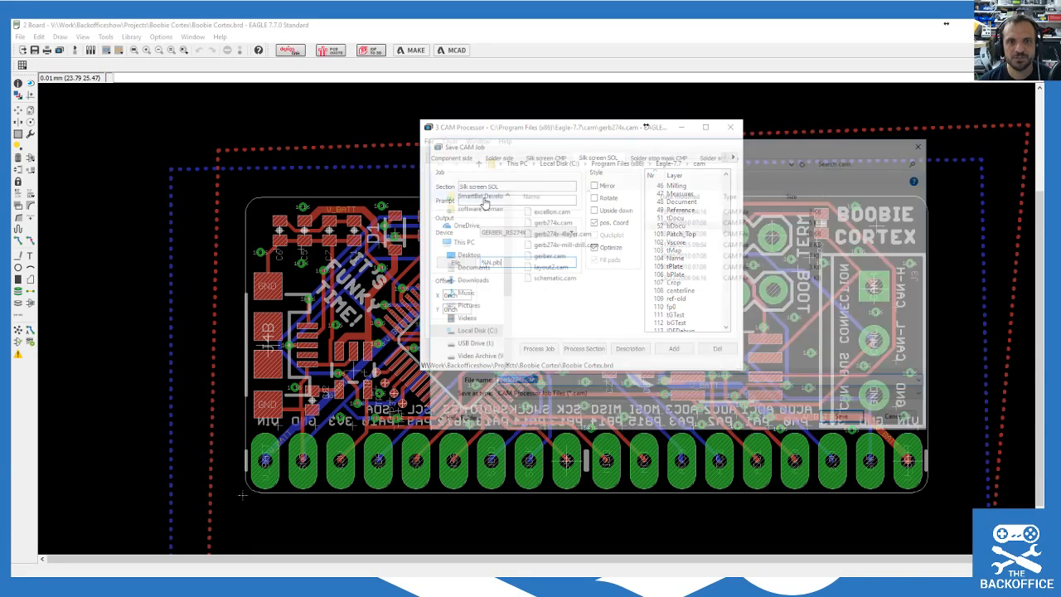
left_click(524, 382)
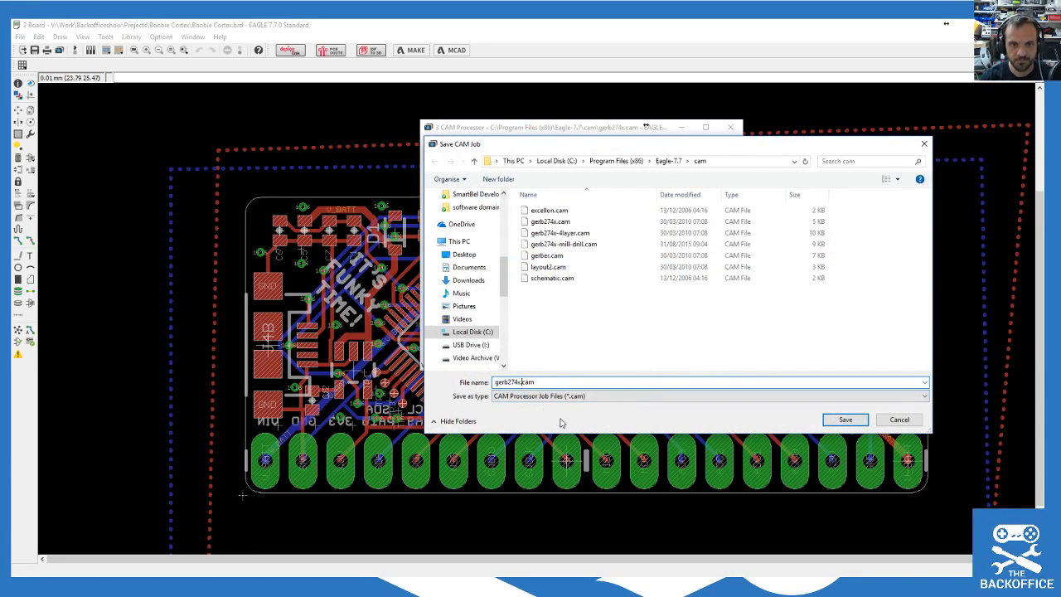
type("The Back")
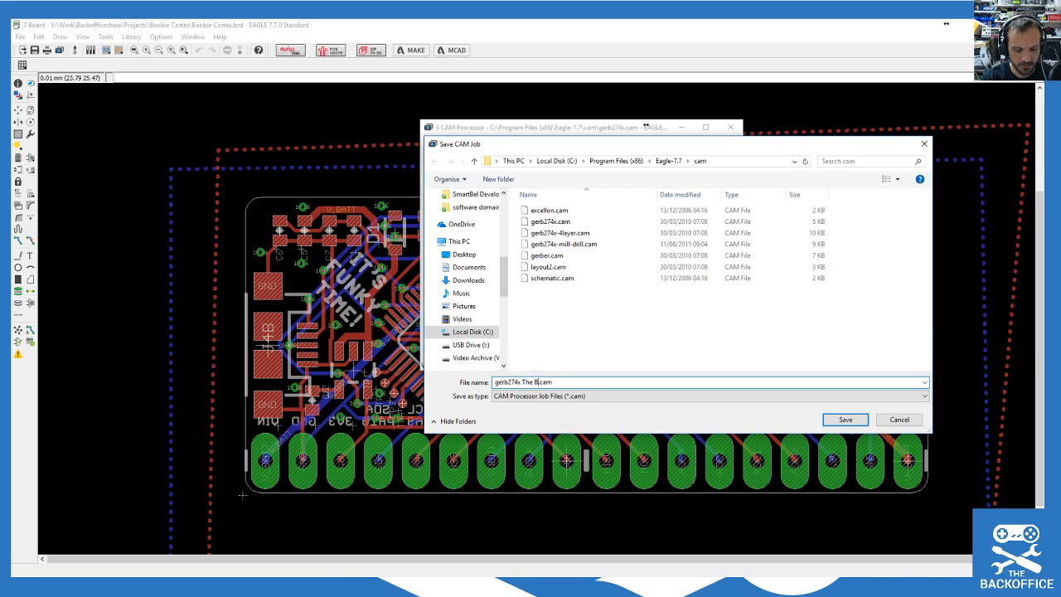
type("office")
key("Return")
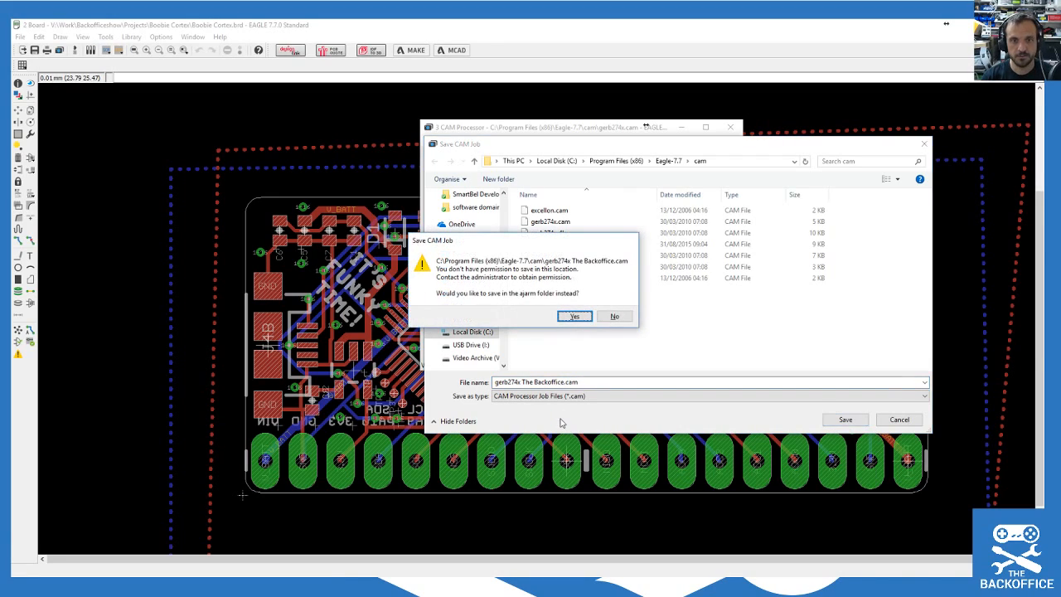
left_click(582, 318)
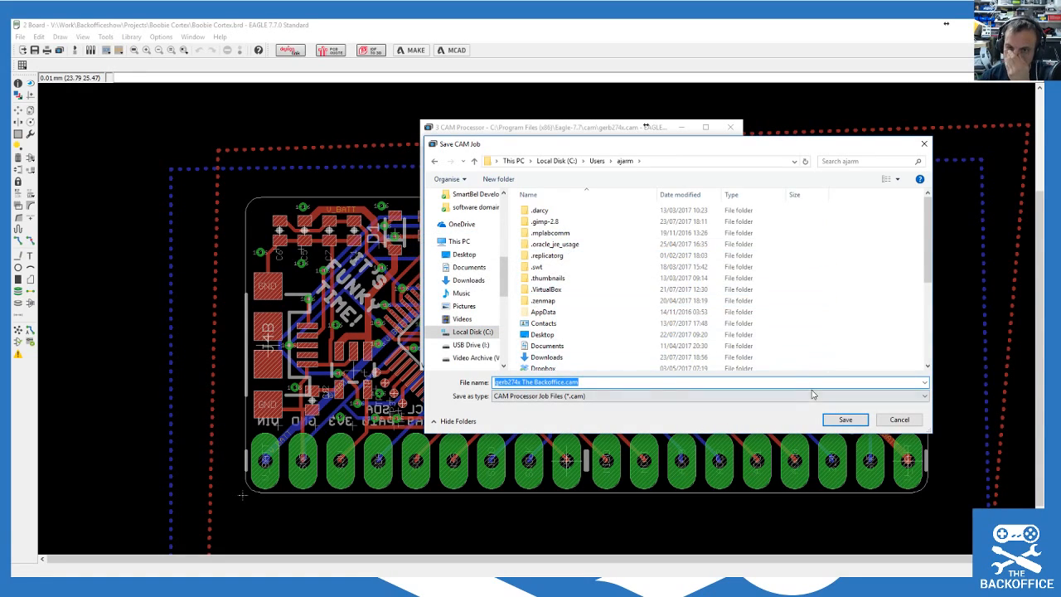
left_click(898, 418)
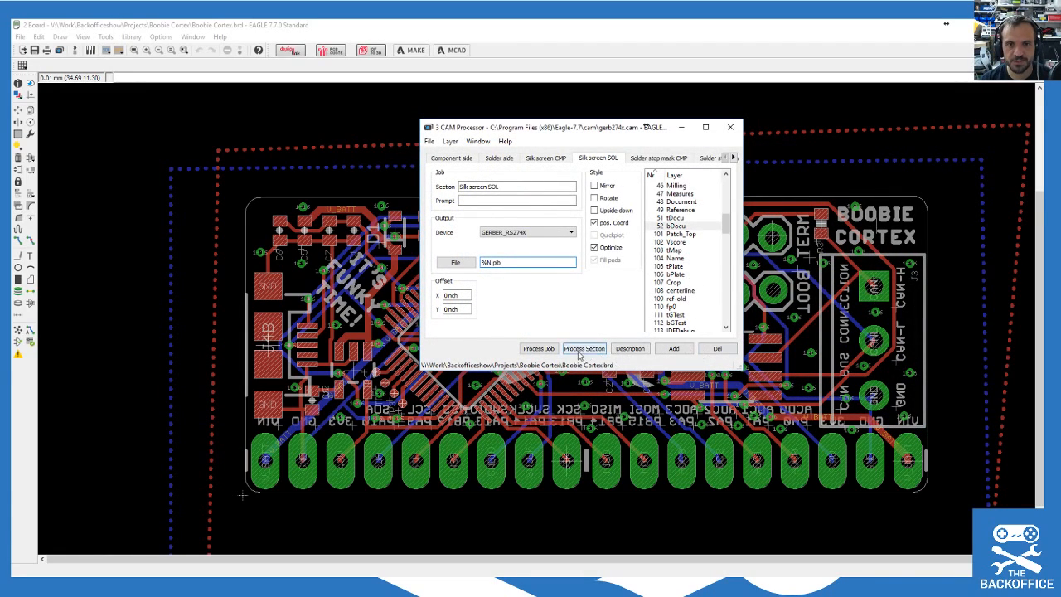
Step: Process the CAM job, then switch to Gerbv and replace the Boobie Cortex.plc layer with Boobie Cortex.plb
left_click(549, 349)
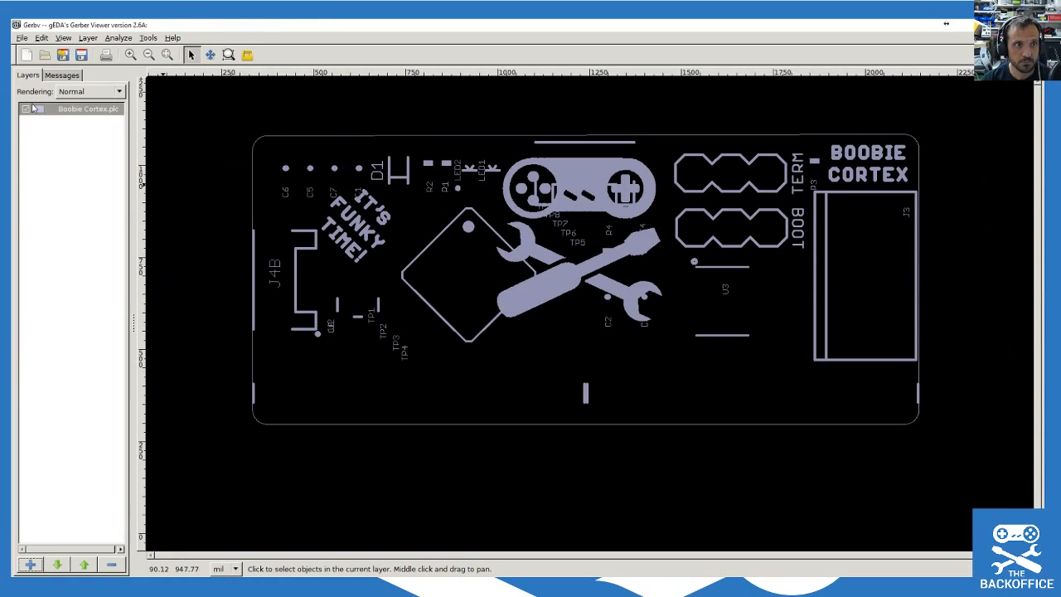
left_click(64, 112)
left_click(111, 564)
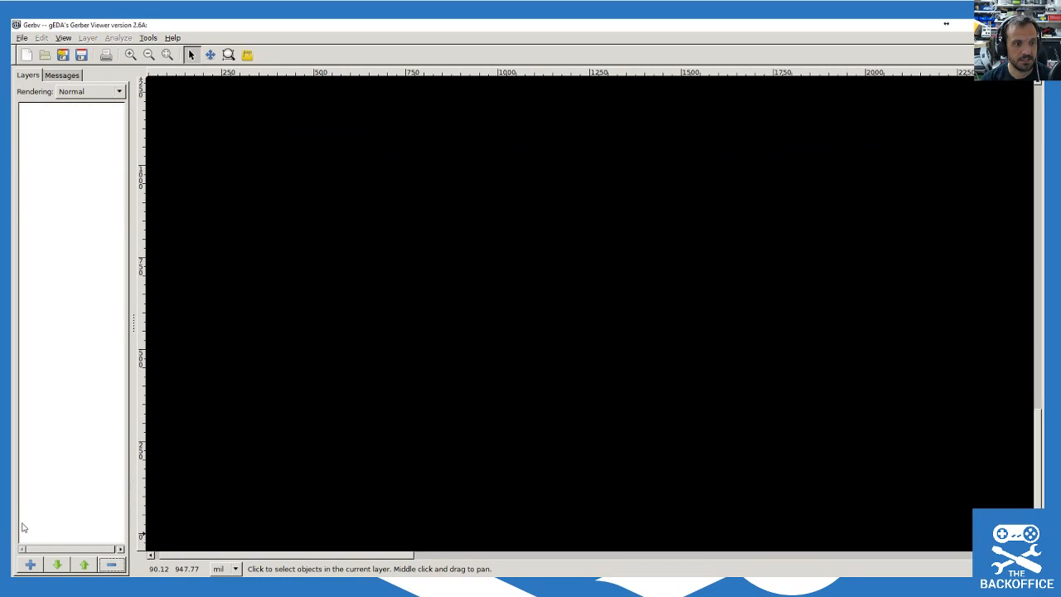
left_click(30, 564)
double_click(281, 256)
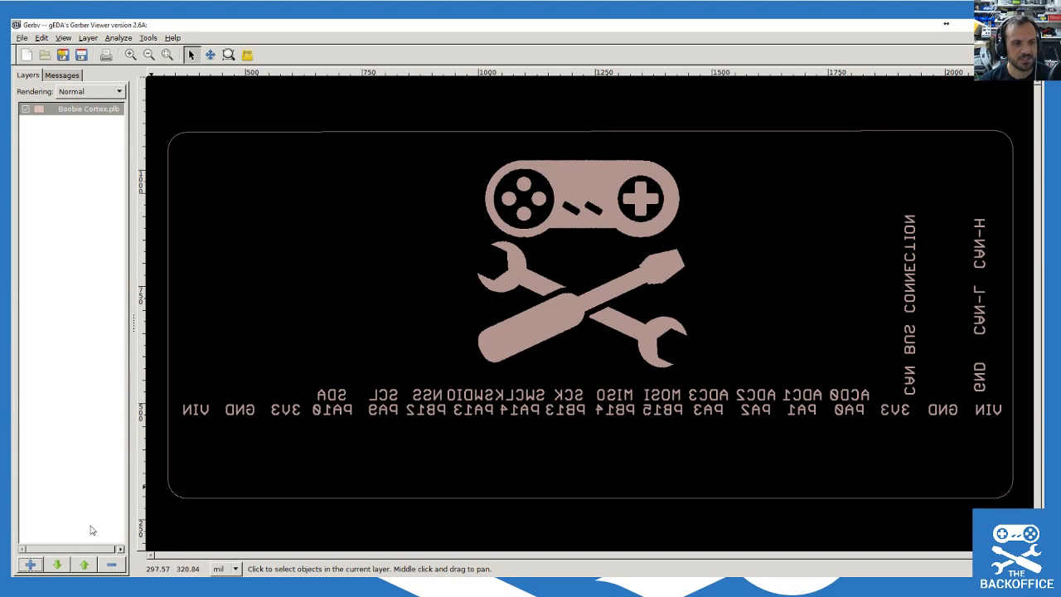
Step: Load the Boobie Cortex output files from Boobie Cortex.sts through Boobie Cortex.drd together and return to the layer list
left_click(31, 565)
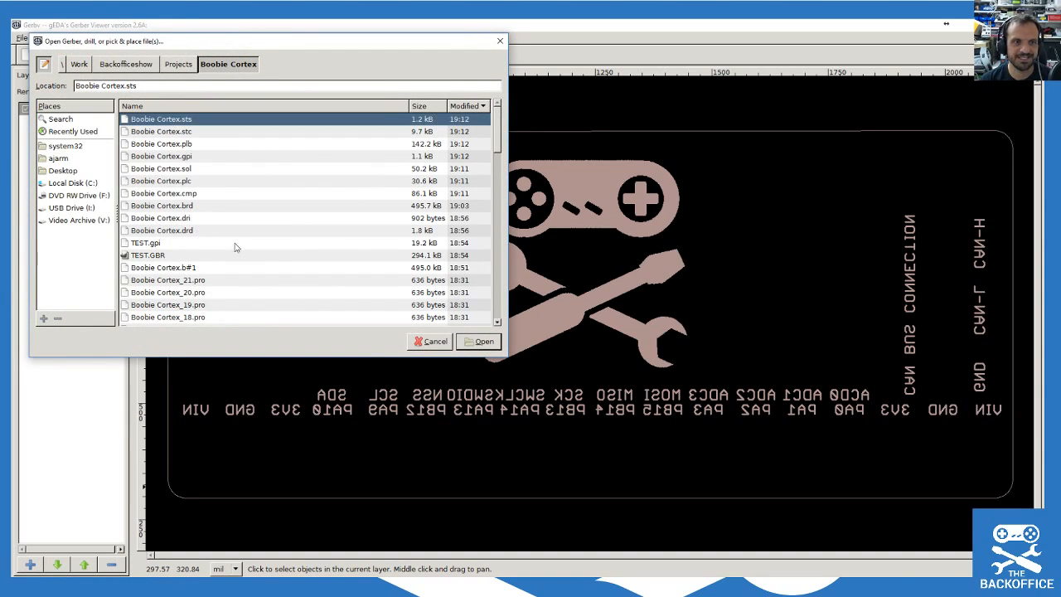
left_click(183, 232, "shift")
left_click(480, 342)
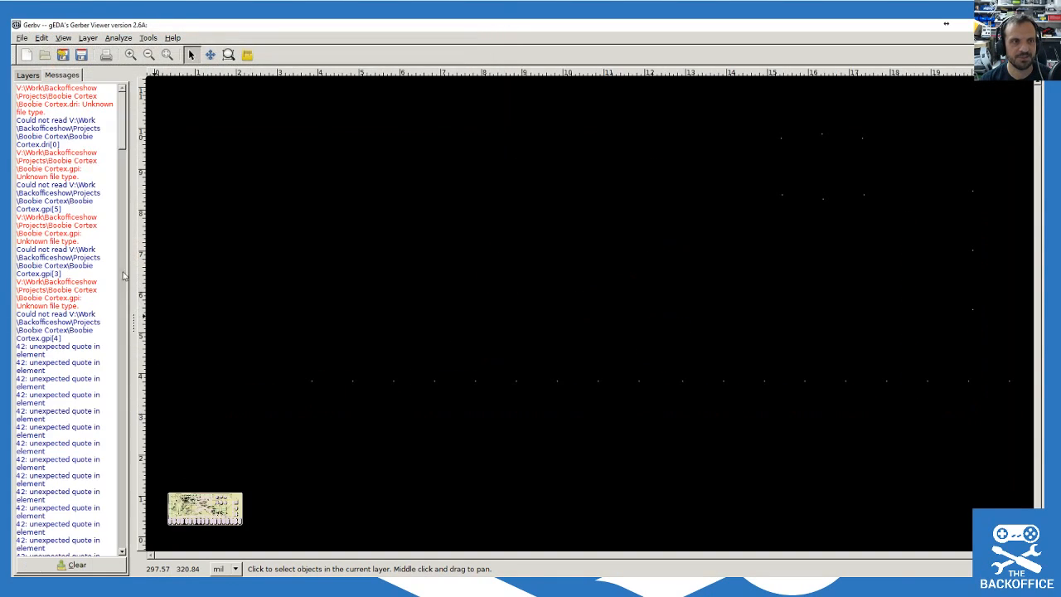
left_click(33, 75)
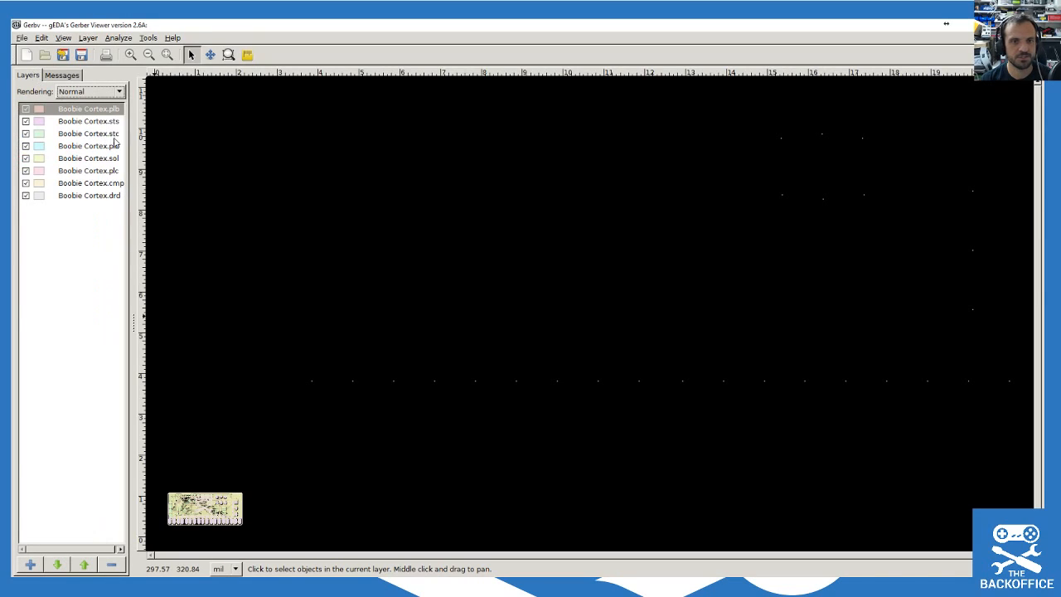
Step: Hide the Boobie Cortex .stc, second .plb, .sol, .plc and .cmp layers, leaving the first .plb, .sts and .drd layers shown
scroll(393, 396, "down", 4)
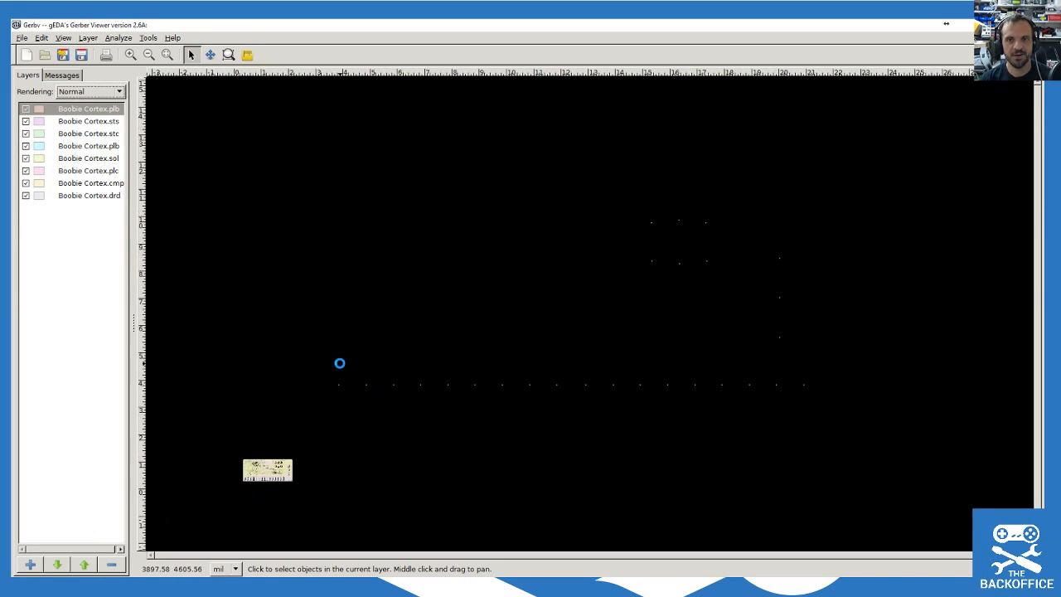
scroll(412, 407, "up", 3)
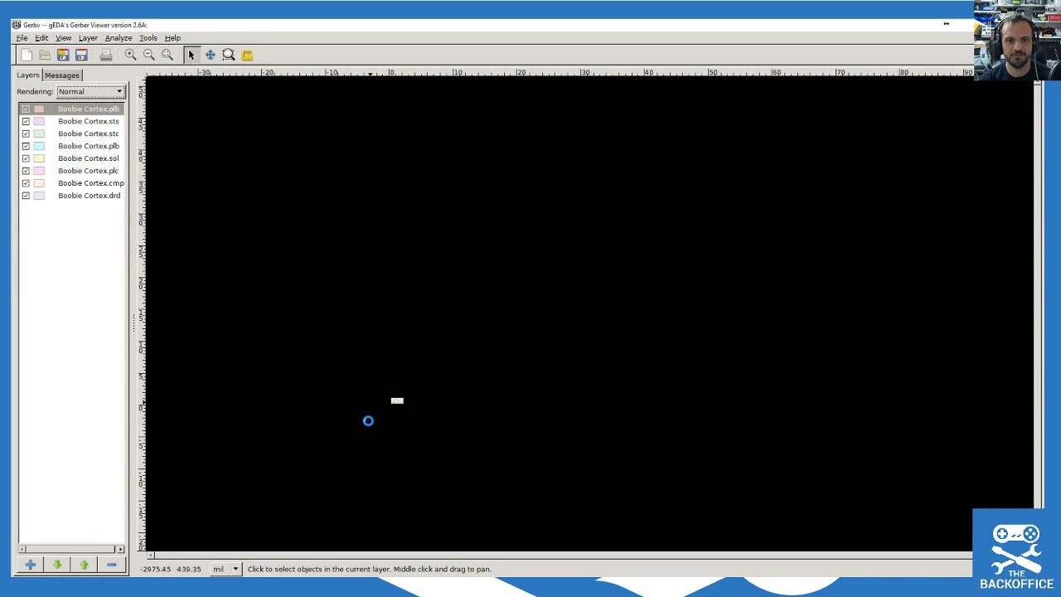
scroll(422, 388, "up", 3)
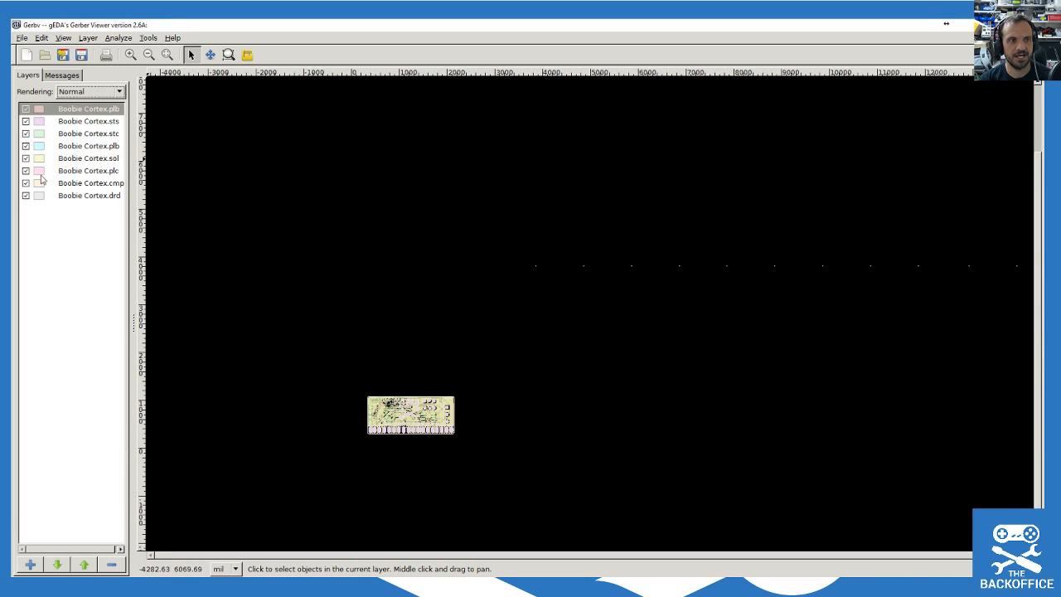
left_click(26, 121)
left_click(27, 110)
left_click(27, 121)
left_click(26, 134)
left_click(25, 146)
left_click(26, 158)
left_click(26, 171)
left_click(26, 183)
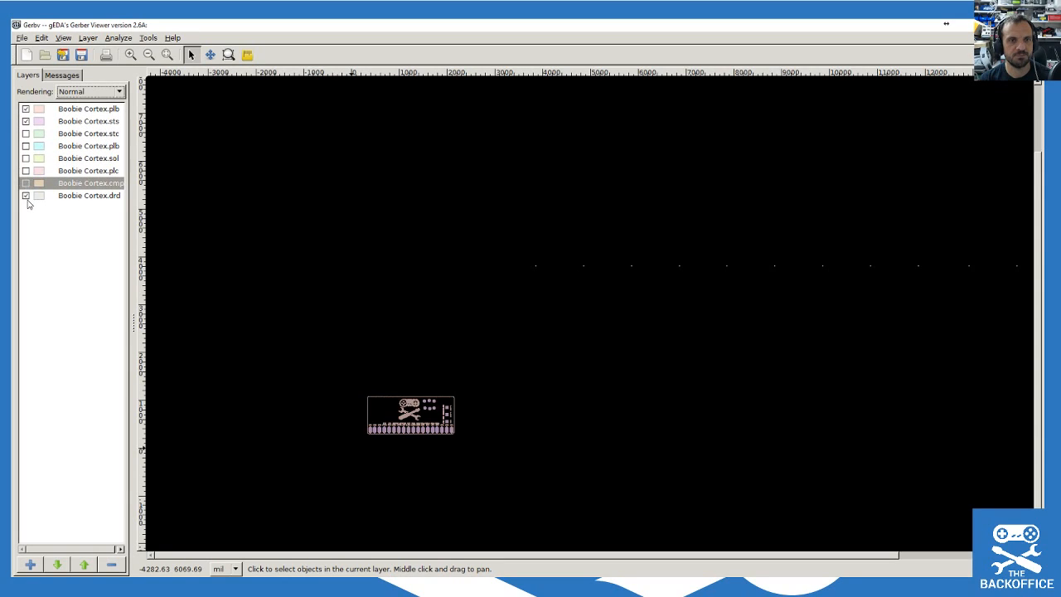
Step: Toggle the Boobie Cortex.drd drill layer to check the scattered dots outside the board, and leave it hidden
left_click(26, 196)
left_click(26, 196)
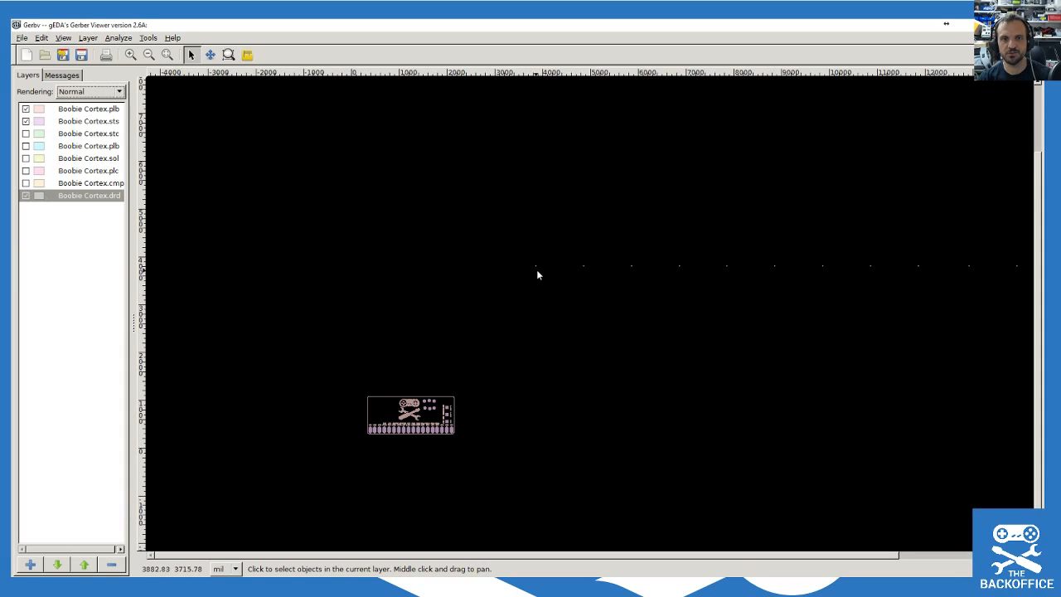
scroll(534, 269, "up", 1)
scroll(523, 319, "down", 2)
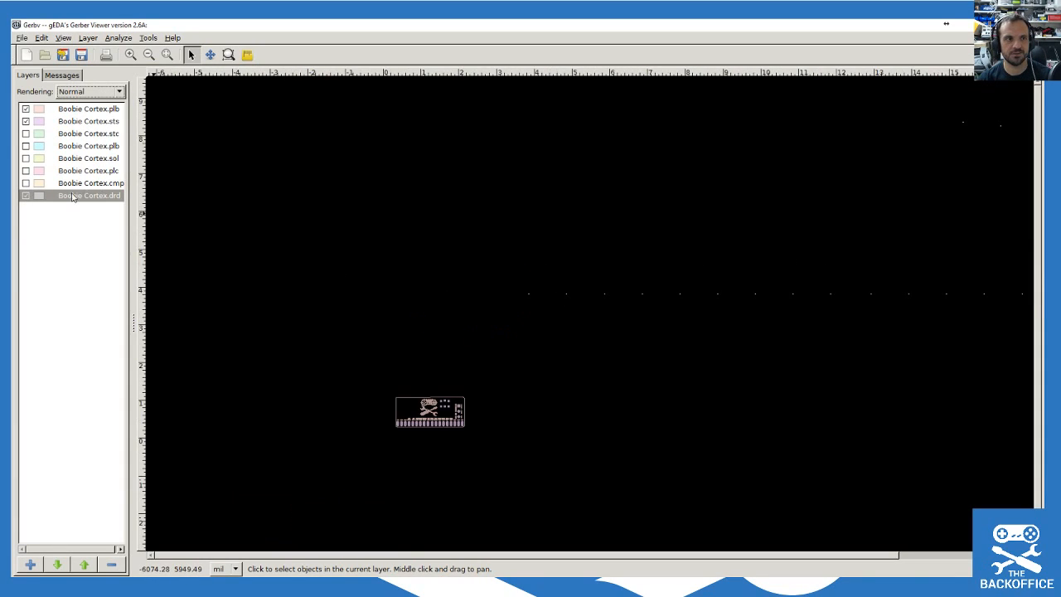
left_click(26, 197)
Step: Show the .stc, second .plb, .sol, .plc and .cmp layers one after another to check their alignment on the board
scroll(315, 431, "up", 3)
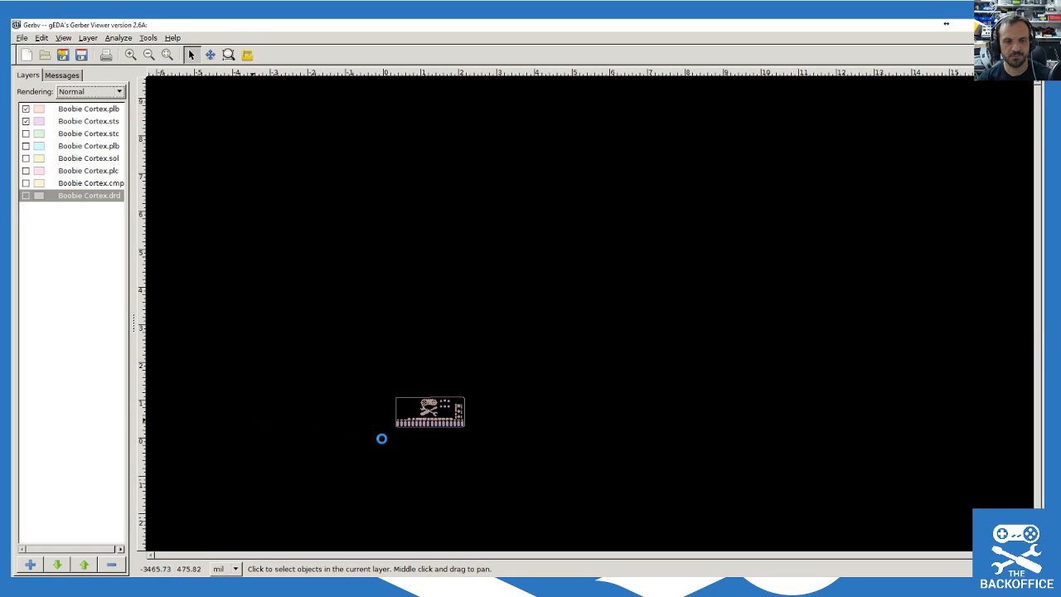
scroll(457, 434, "down", 1)
scroll(699, 417, "up", 2)
scroll(516, 421, "up", 2)
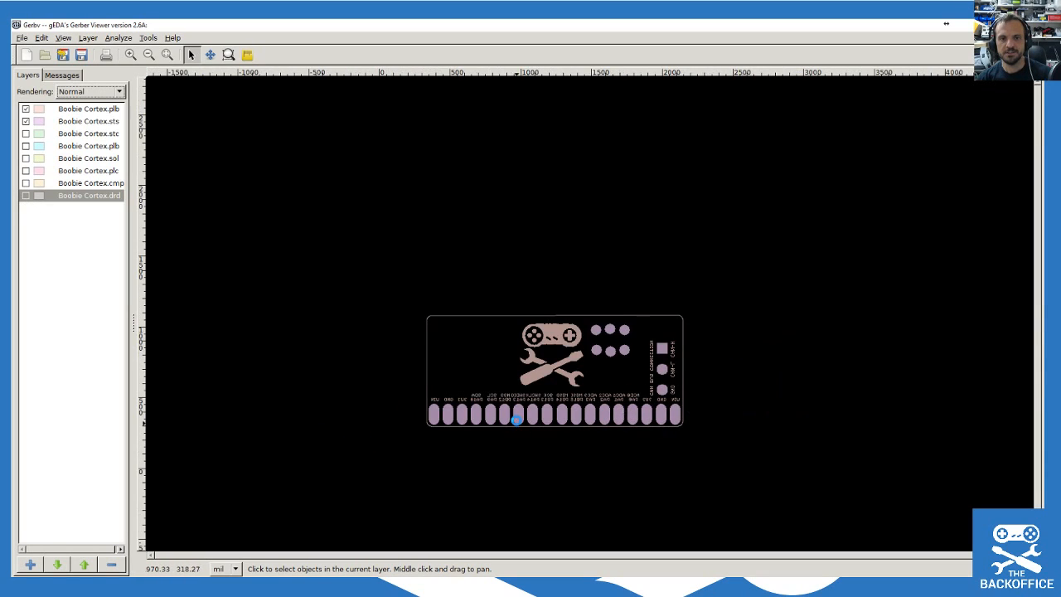
left_click(26, 134)
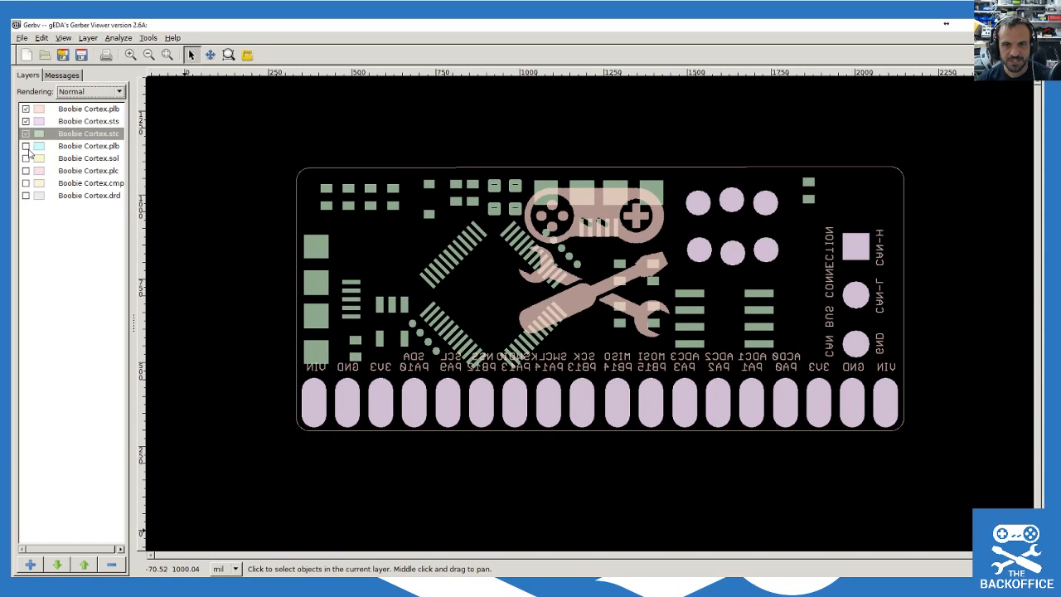
left_click(26, 146)
left_click(26, 158)
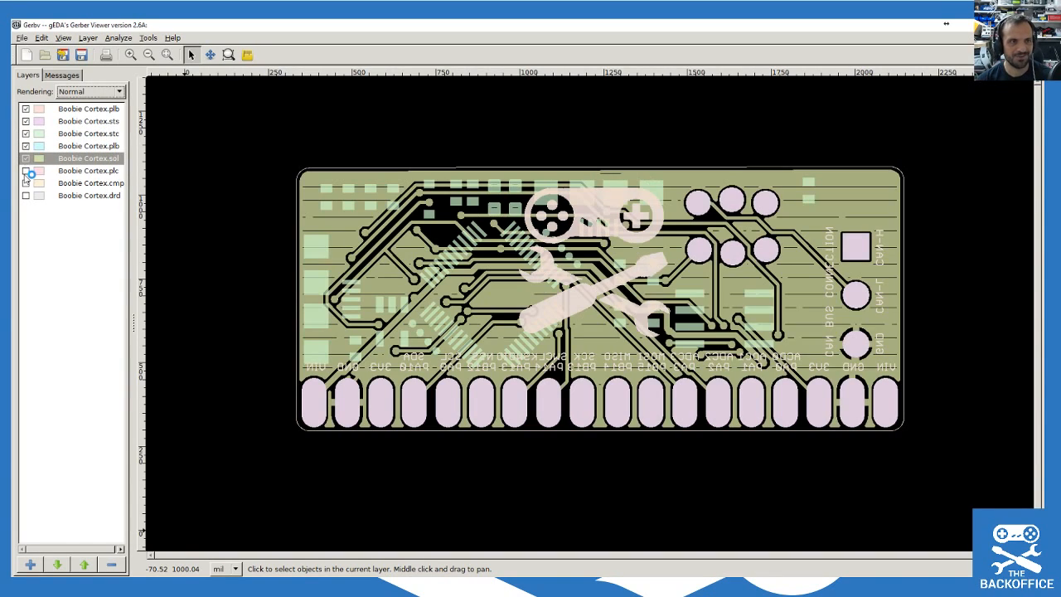
left_click(26, 171)
left_click(26, 184)
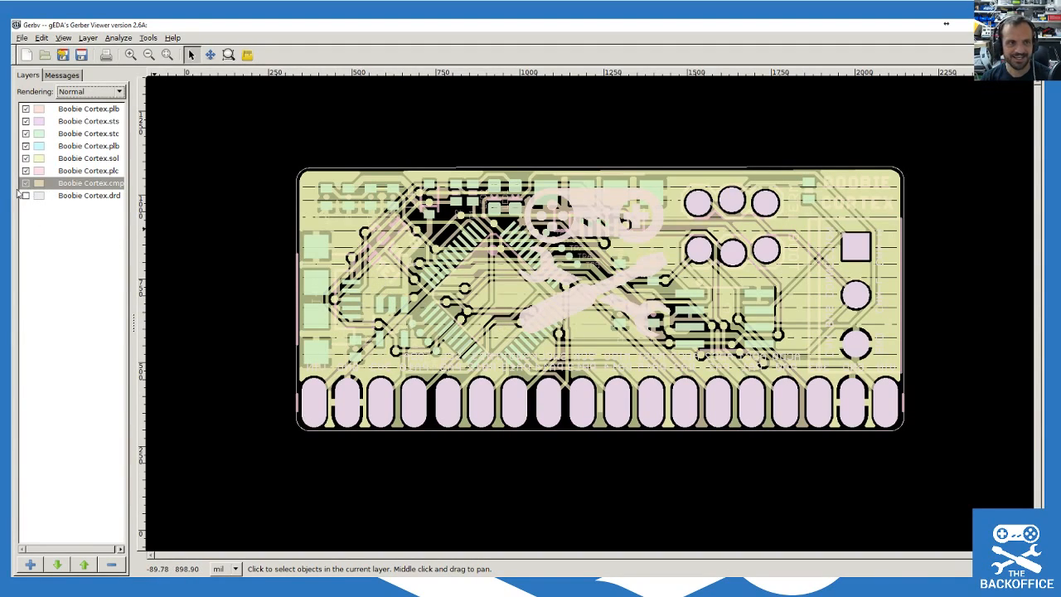
Step: Hide every layer except the first Boobie Cortex.plb and examine the logo and pin labels on the bottom silkscreen
left_click(25, 183)
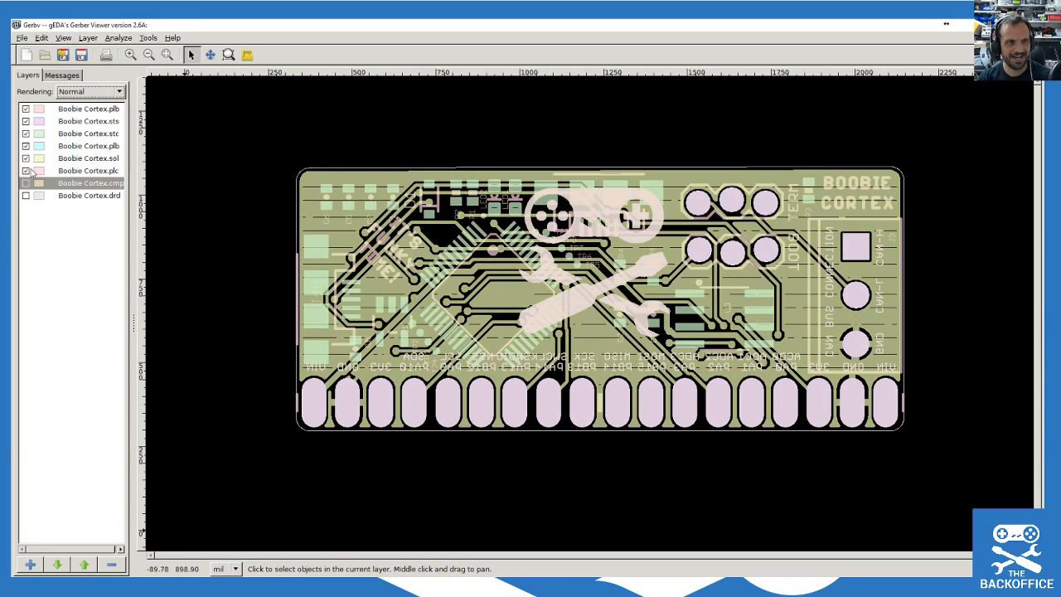
left_click(26, 171)
left_click(26, 158)
left_click(26, 146)
left_click(26, 133)
left_click(25, 121)
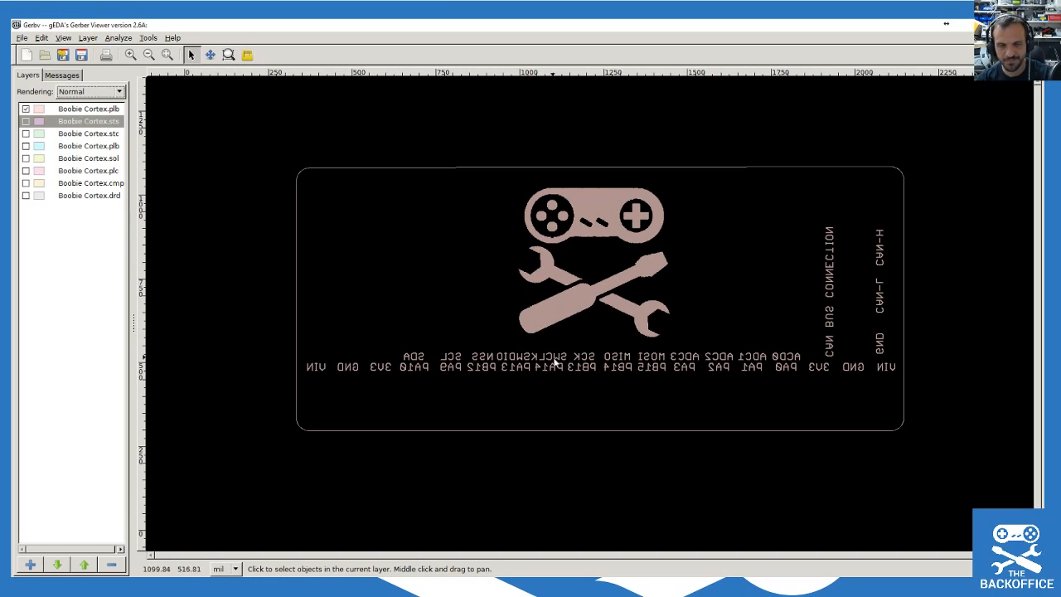
scroll(568, 311, "up", 1)
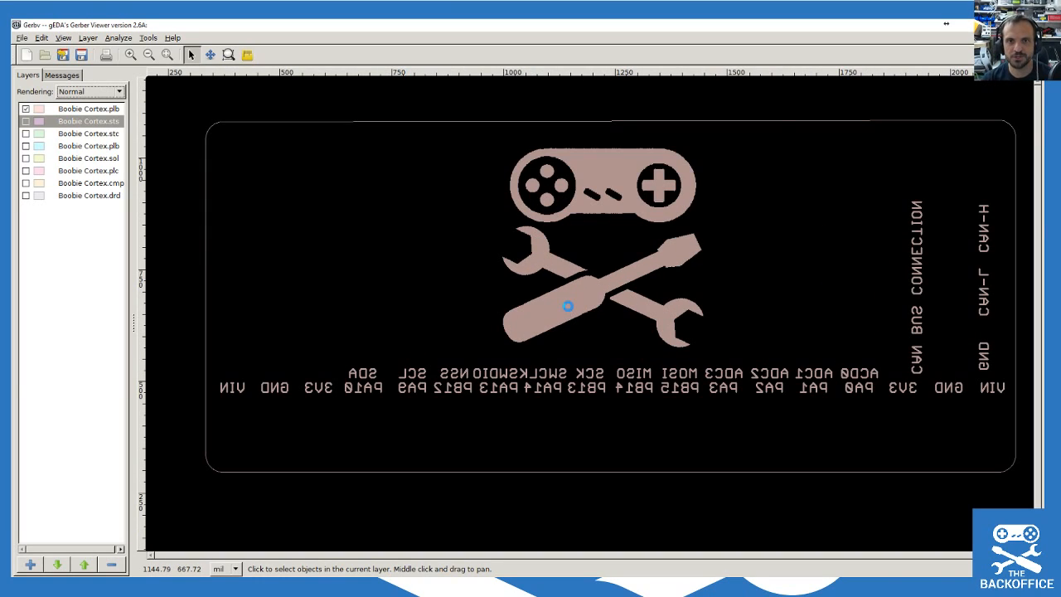
scroll(569, 311, "up", 2)
scroll(569, 311, "down", 3)
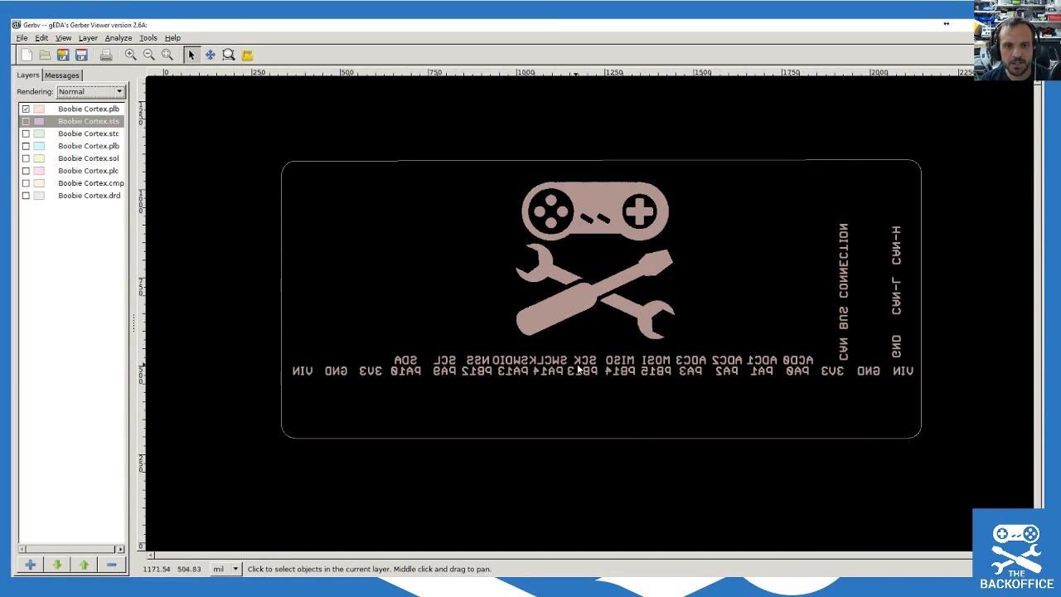
scroll(536, 382, "up", 2)
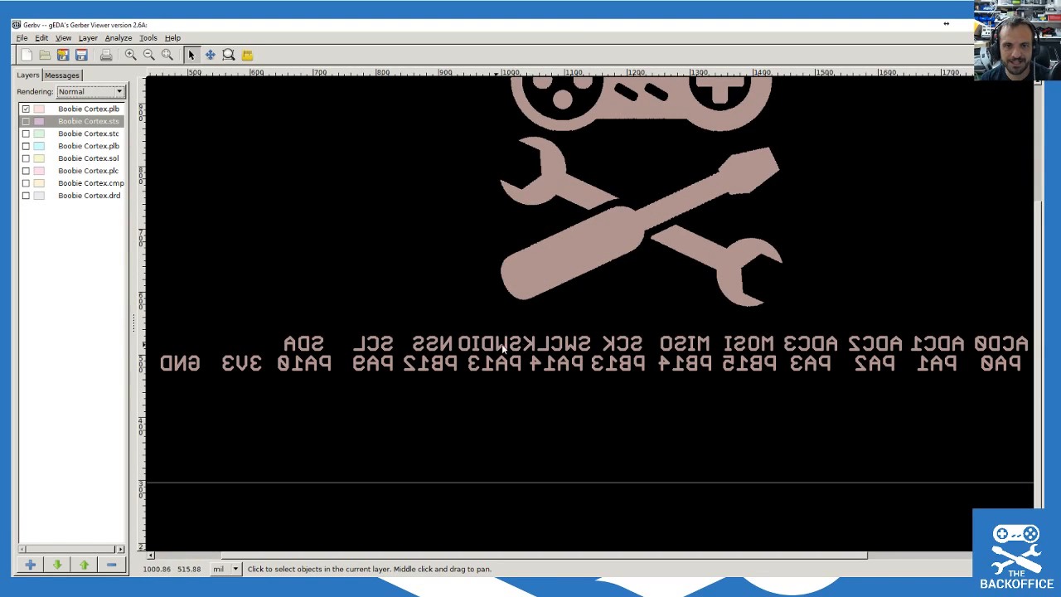
scroll(510, 346, "down", 2)
scroll(513, 332, "up", 1)
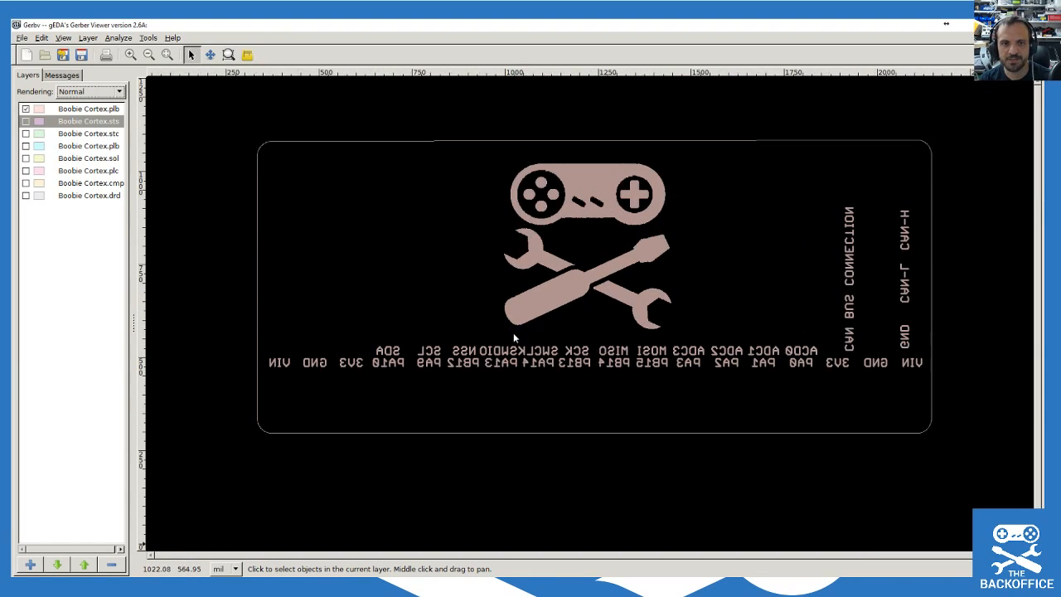
Step: Show the Boobie Cortex.sts layer, hide the first .plb, and toggle .sts to check the bottom solder mask openings on their own
left_click(26, 121)
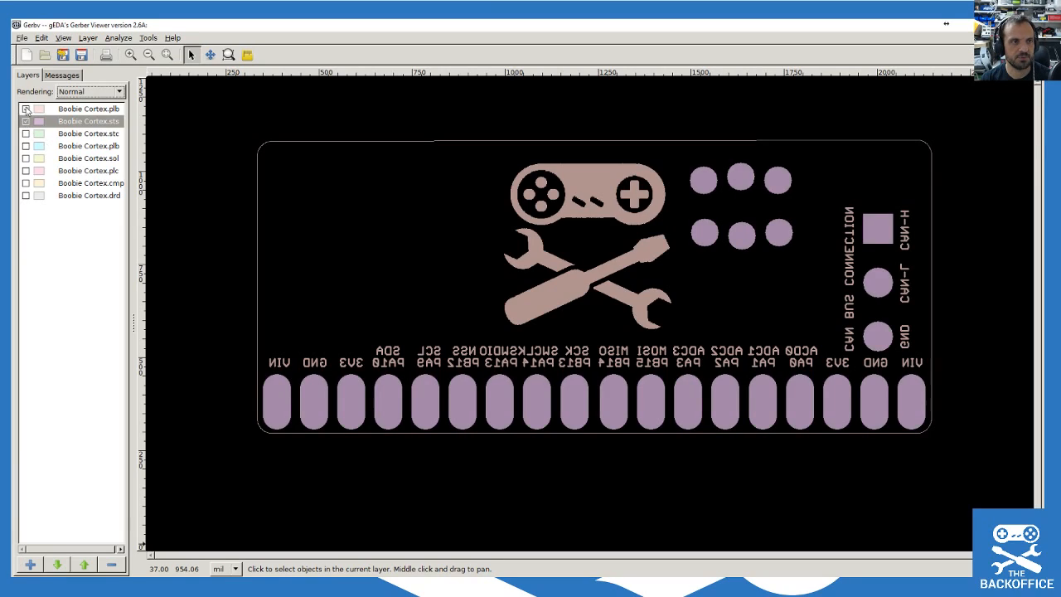
left_click(26, 109)
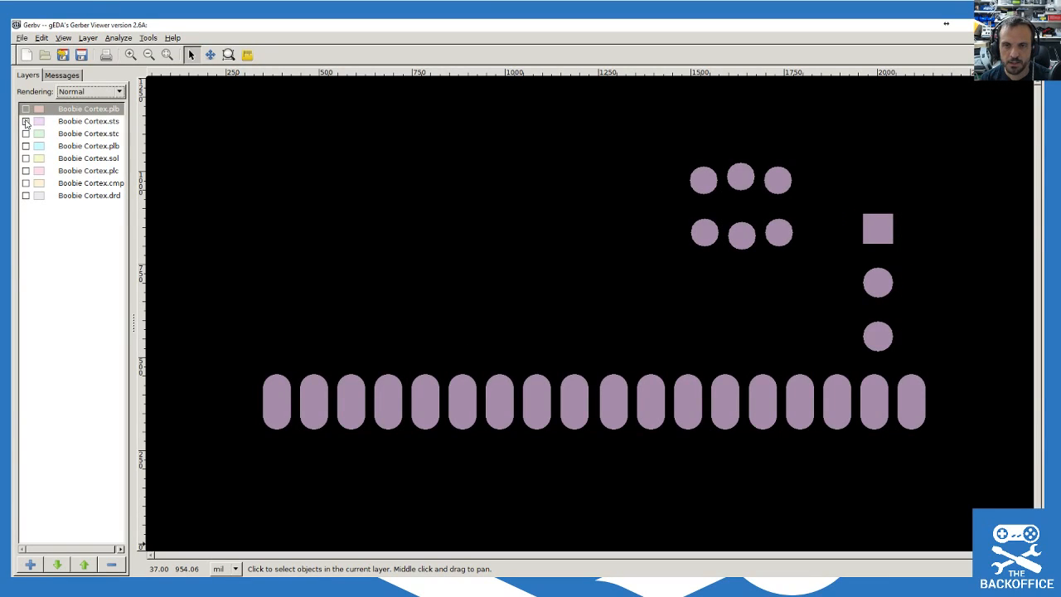
left_click(26, 121)
left_click(26, 121)
left_click(26, 121)
left_click(26, 121)
Step: Replace the .sts layer with Boobie Cortex.stc and examine the top solder mask openings
left_click(26, 133)
left_click(26, 133)
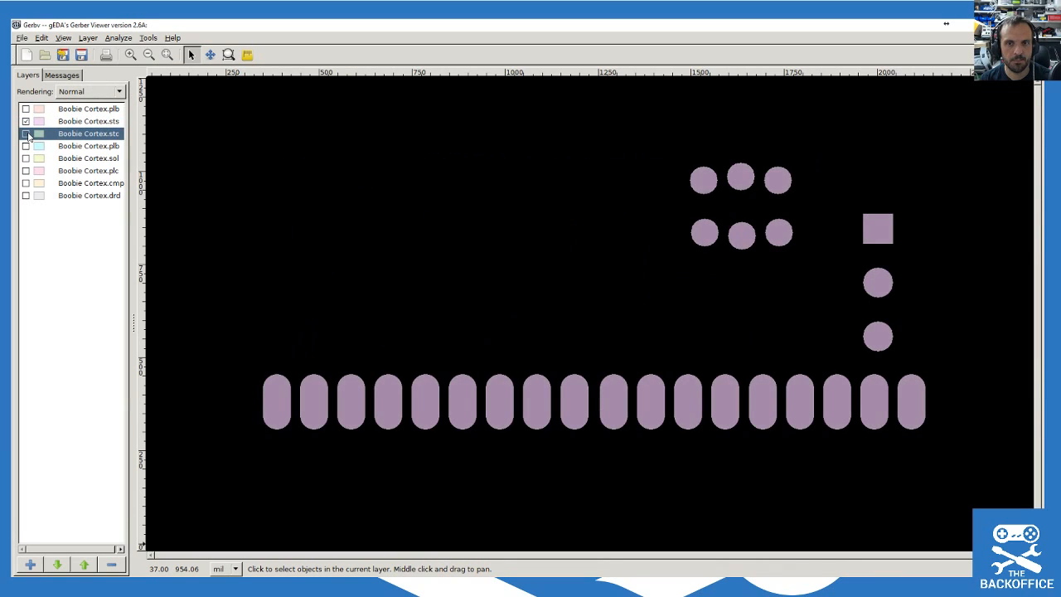
left_click(26, 121)
left_click(26, 133)
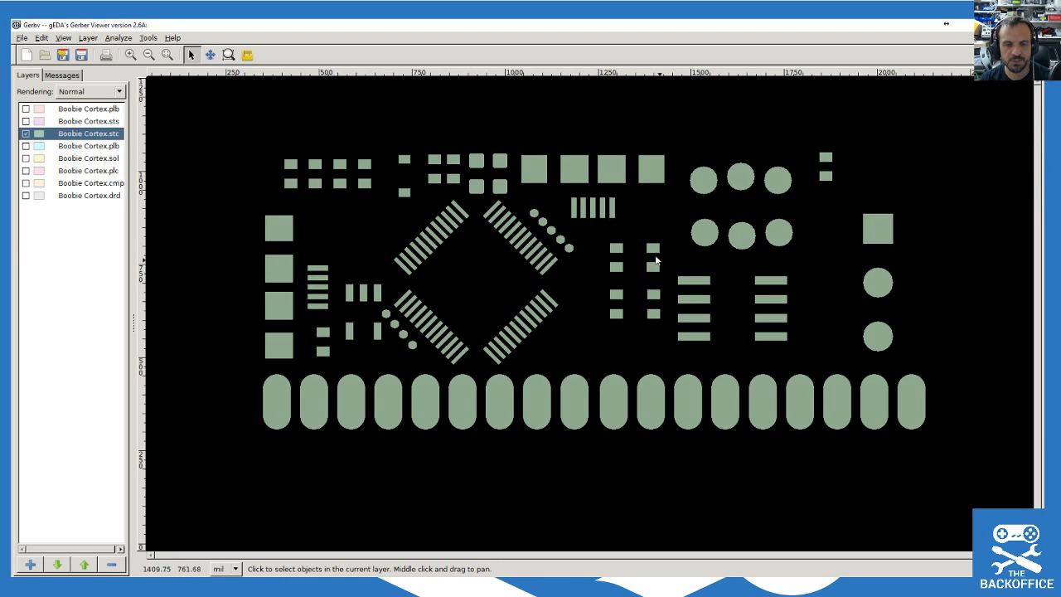
Step: Hide the .stc layer and toggle the second Boobie Cortex.plb to check its bottom silkscreen alone, leaving it shown
left_click(26, 135)
left_click(26, 145)
left_click(26, 146)
left_click(25, 146)
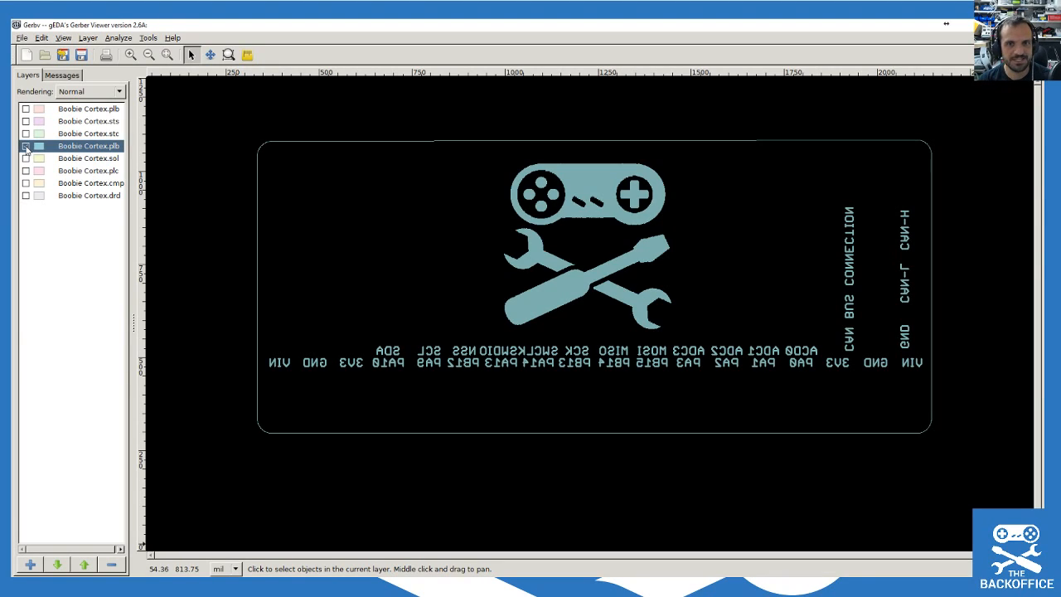
left_click(26, 146)
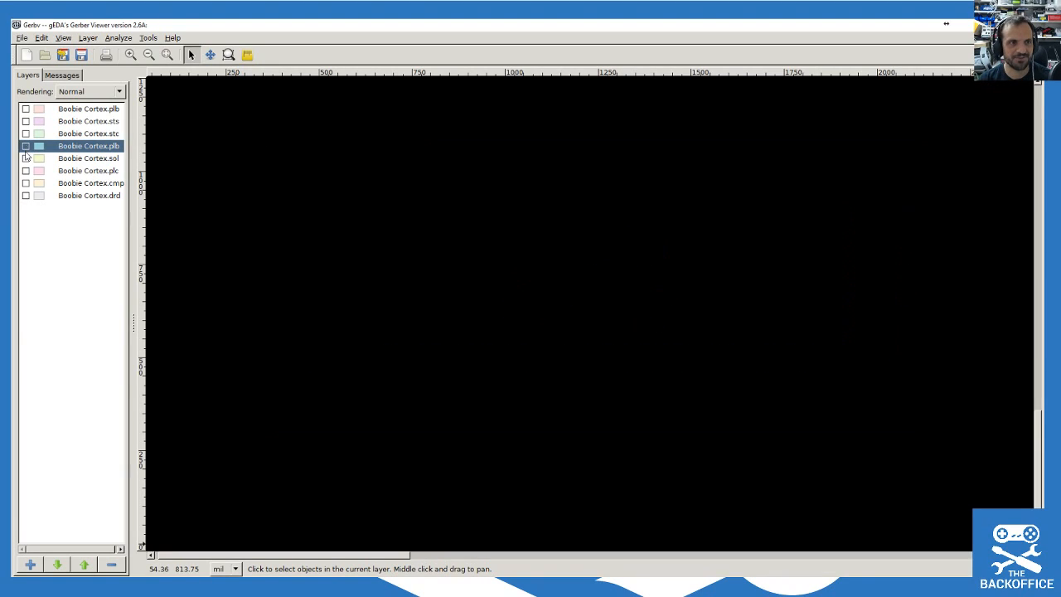
left_click(26, 146)
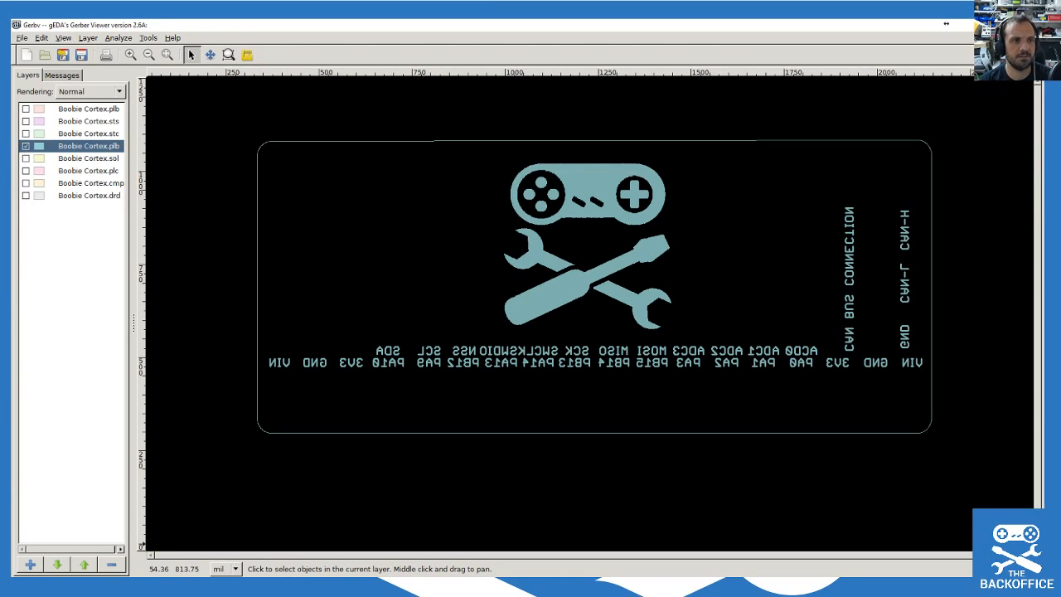
Step: Show the Boobie Cortex.sol bottom copper alone, then Boobie Cortex.plc alone, to check each layer
left_click(26, 159)
left_click(26, 146)
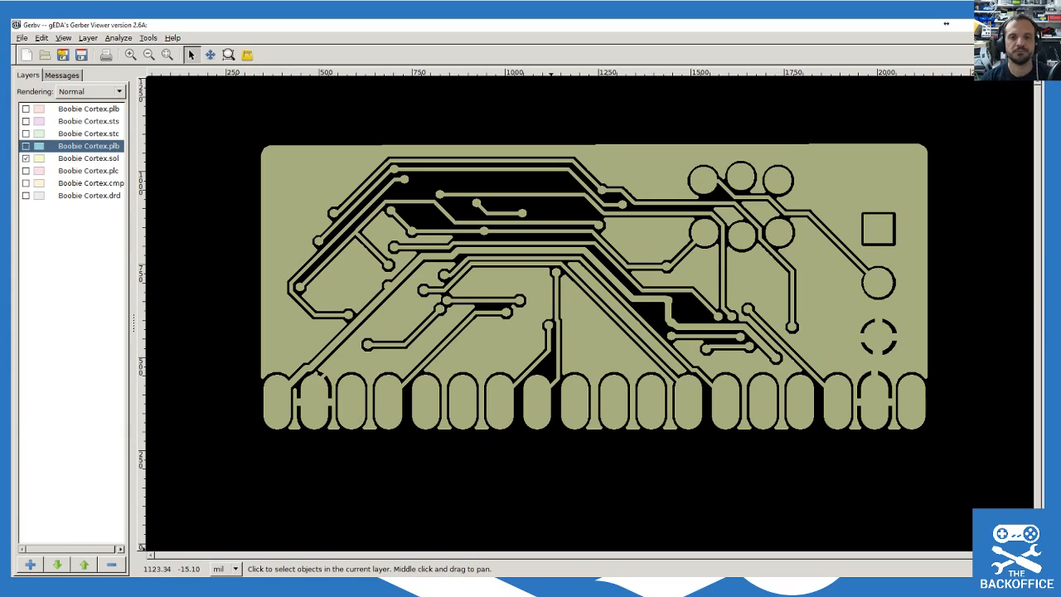
left_click(26, 158)
left_click(26, 171)
left_click(26, 170)
left_click(26, 171)
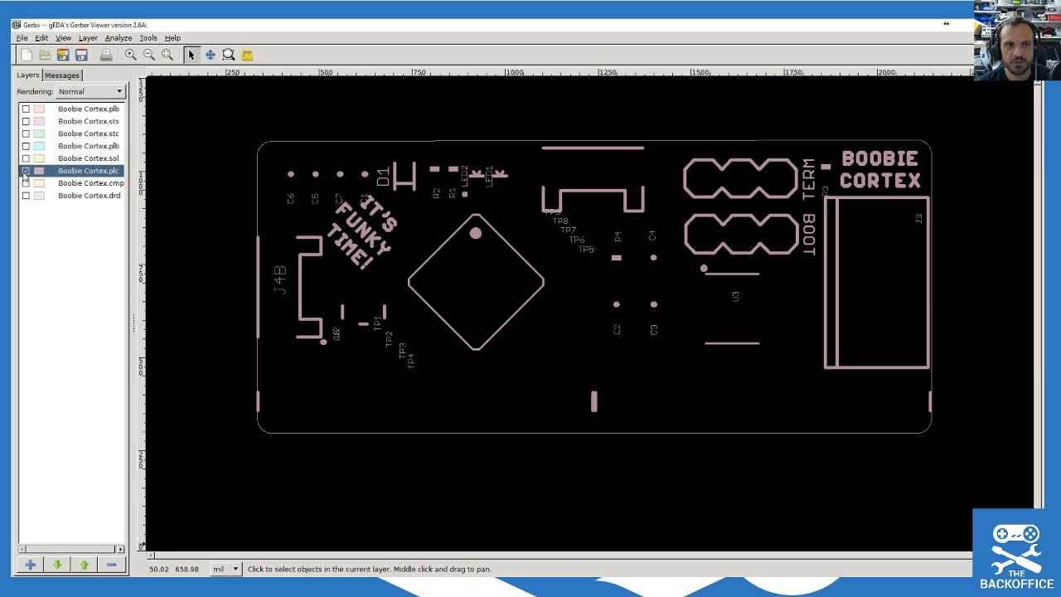
Step: Examine the .plc top silkscreen around the "IT'S FUNKY TIME!" text, the C1 label and the processor outline
scroll(350, 203, "up", 2)
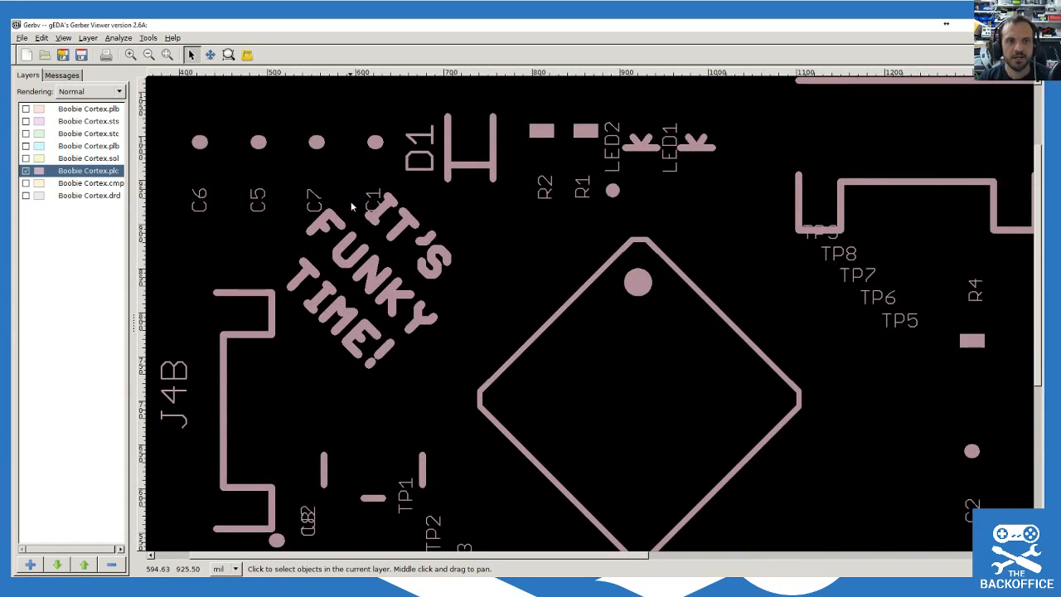
scroll(343, 246, "up", 2)
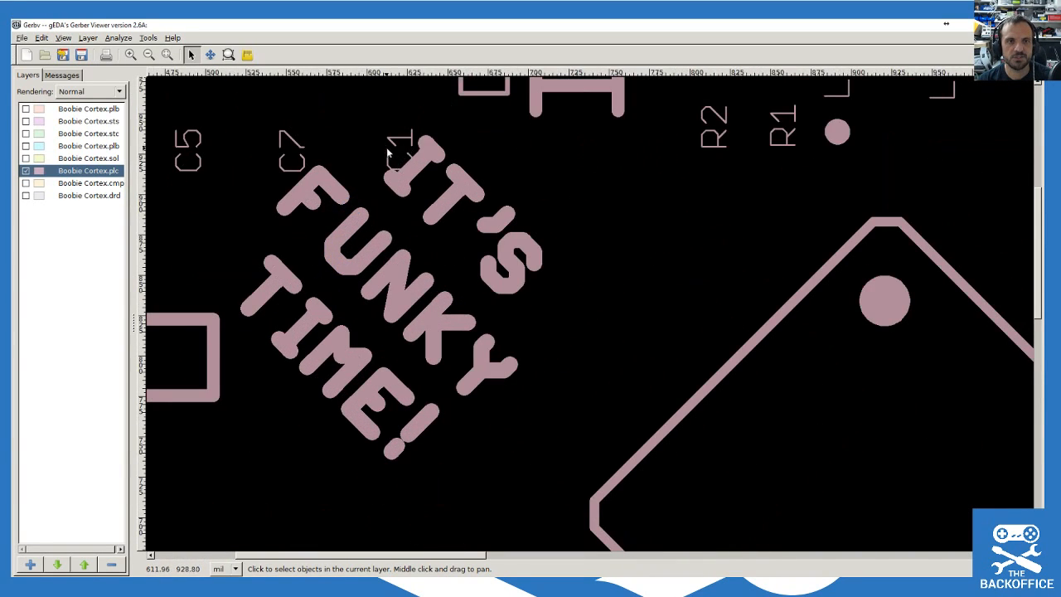
left_click(397, 159)
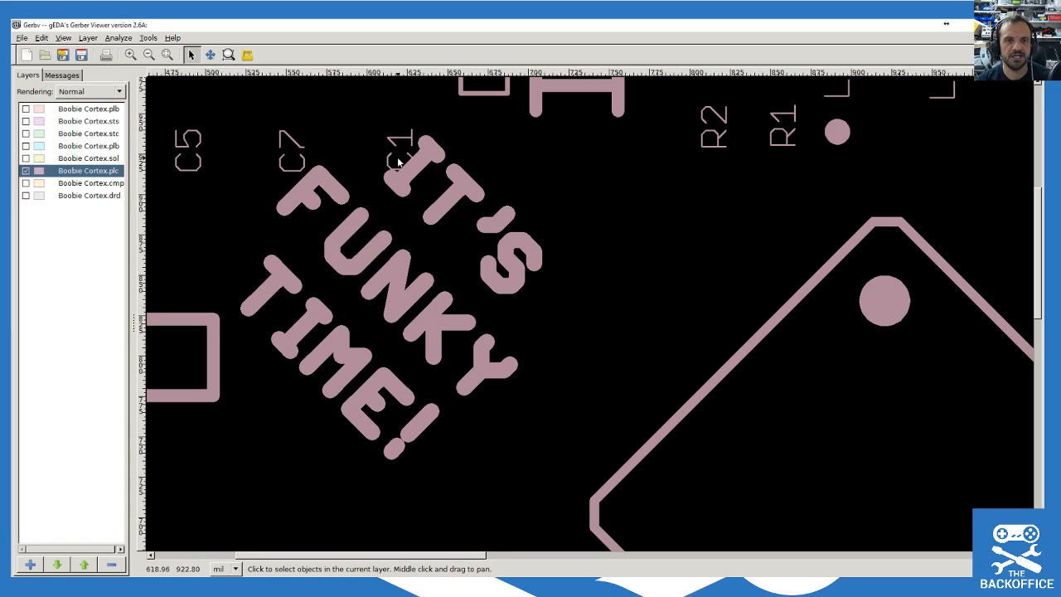
scroll(397, 160, "down", 2)
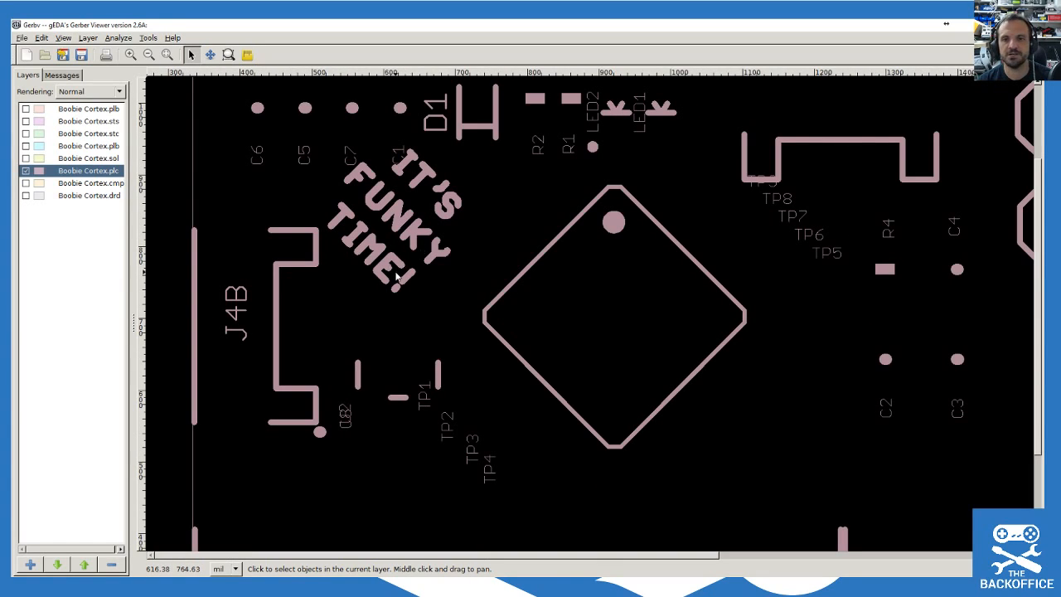
scroll(787, 184, "up", 2)
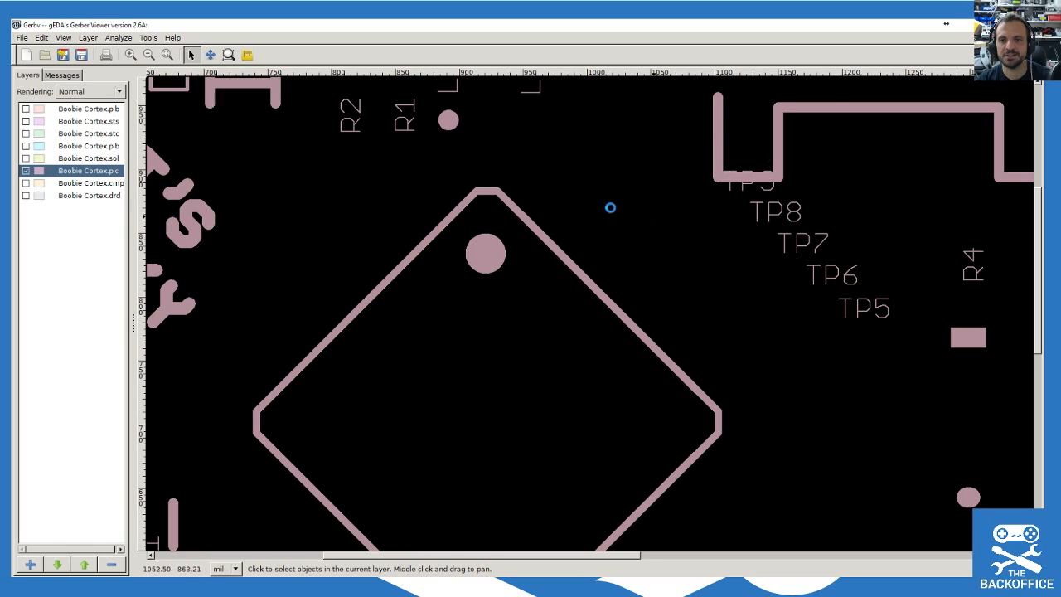
scroll(611, 207, "down", 2)
scroll(585, 242, "down", 2)
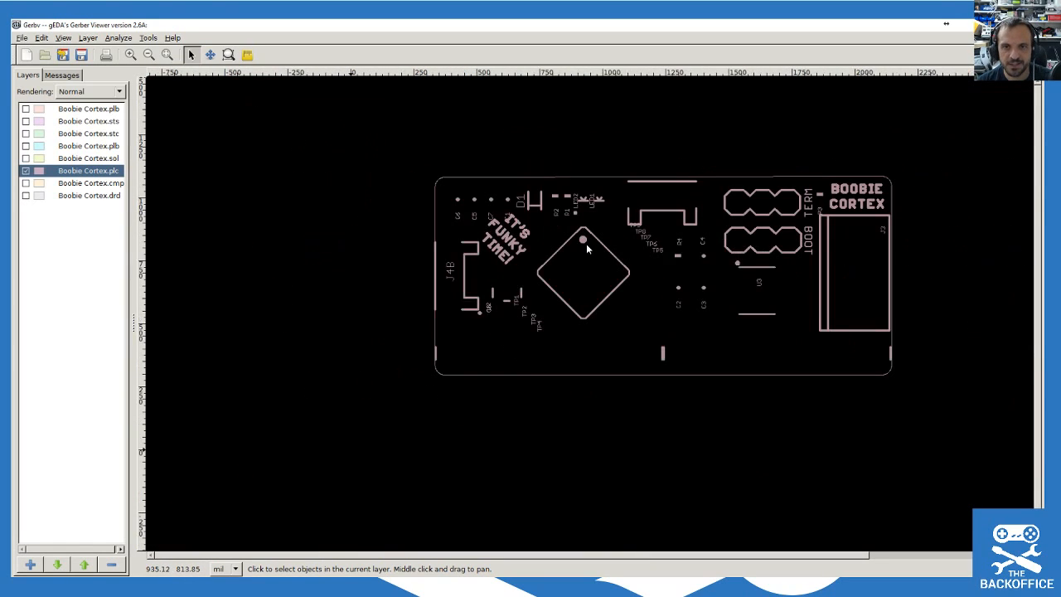
scroll(580, 206, "up", 3)
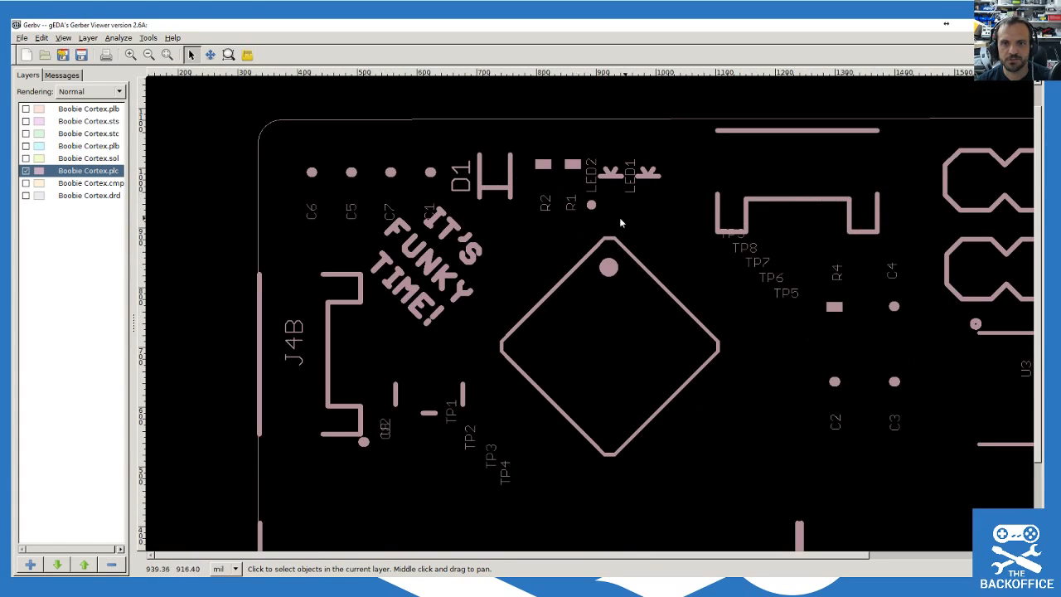
Step: Hide the .plc layer, show Boobie Cortex.cmp, and examine the top copper traces around the processor pads
left_click(26, 170)
left_click(26, 182)
scroll(355, 197, "down", 3)
scroll(355, 197, "down", 2)
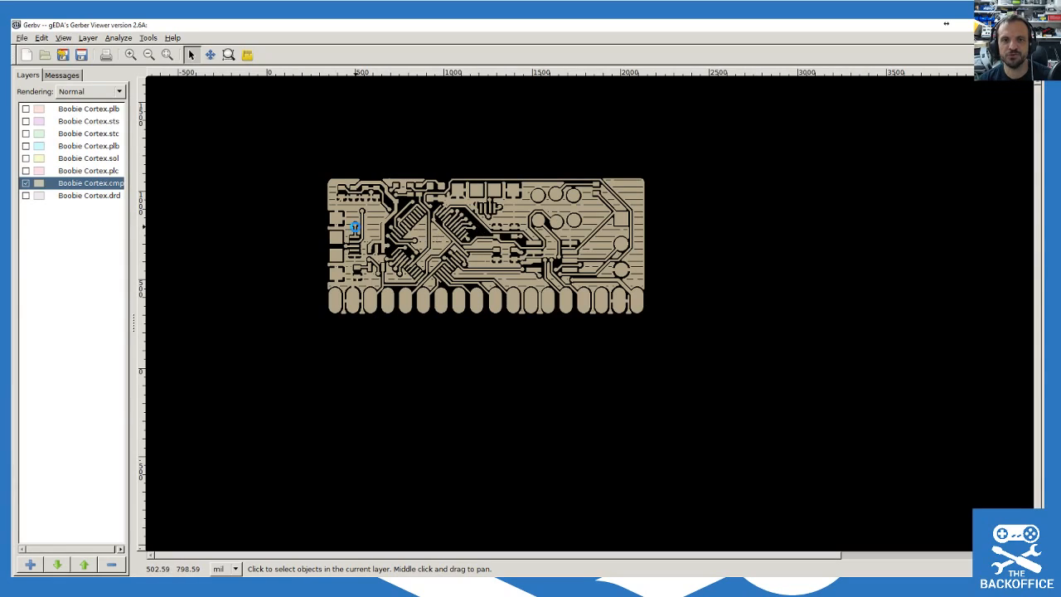
scroll(356, 229, "up", 2)
scroll(365, 194, "up", 2)
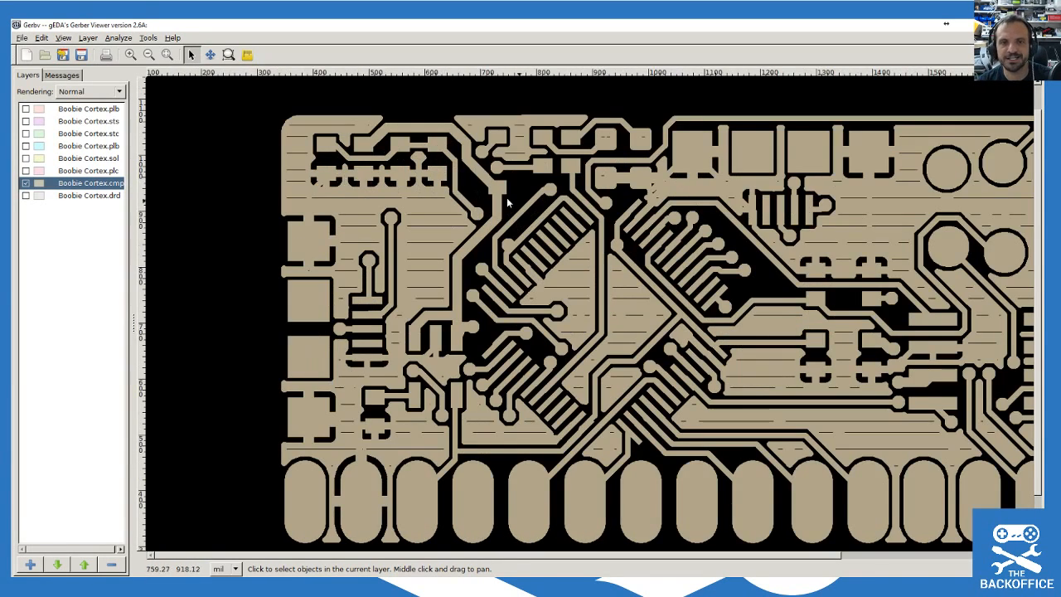
scroll(557, 279, "up", 2)
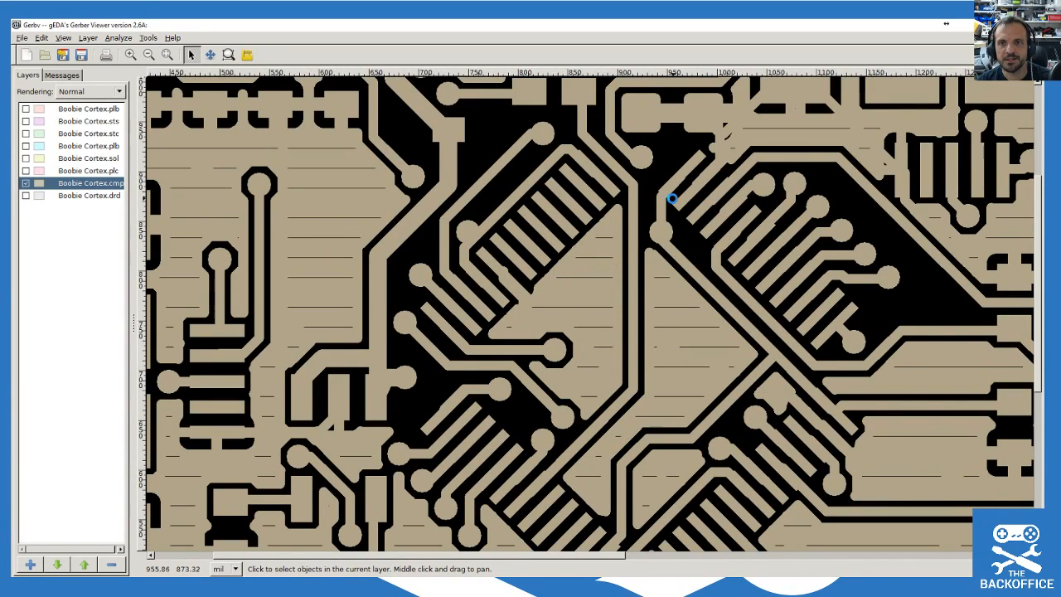
Step: Inspect the .cmp copper pour between the processor's upper pads and the connector pads at the board's upper edge
scroll(671, 199, "down", 2)
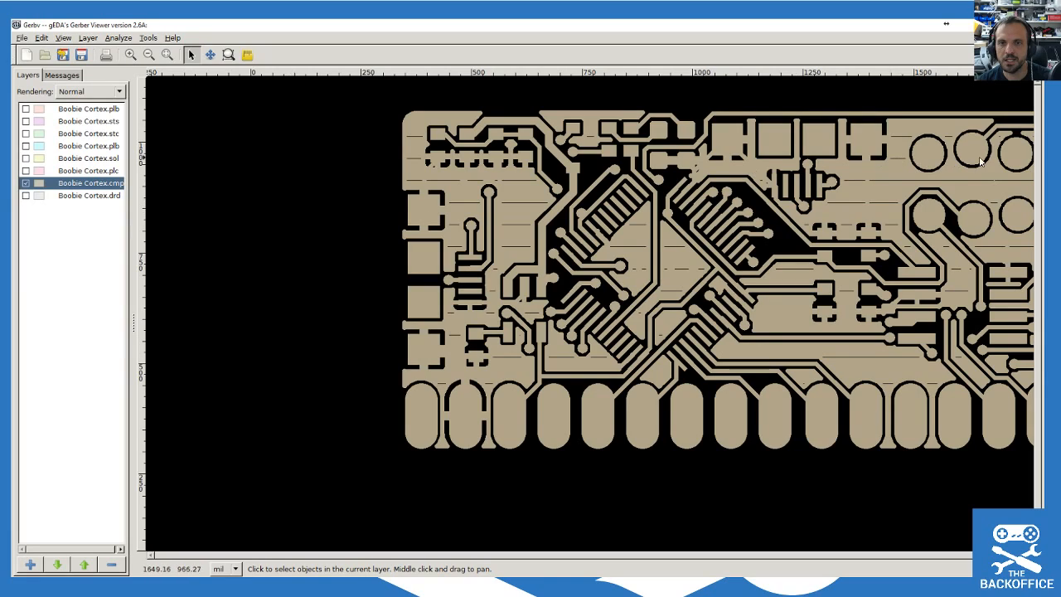
scroll(792, 139, "up", 1)
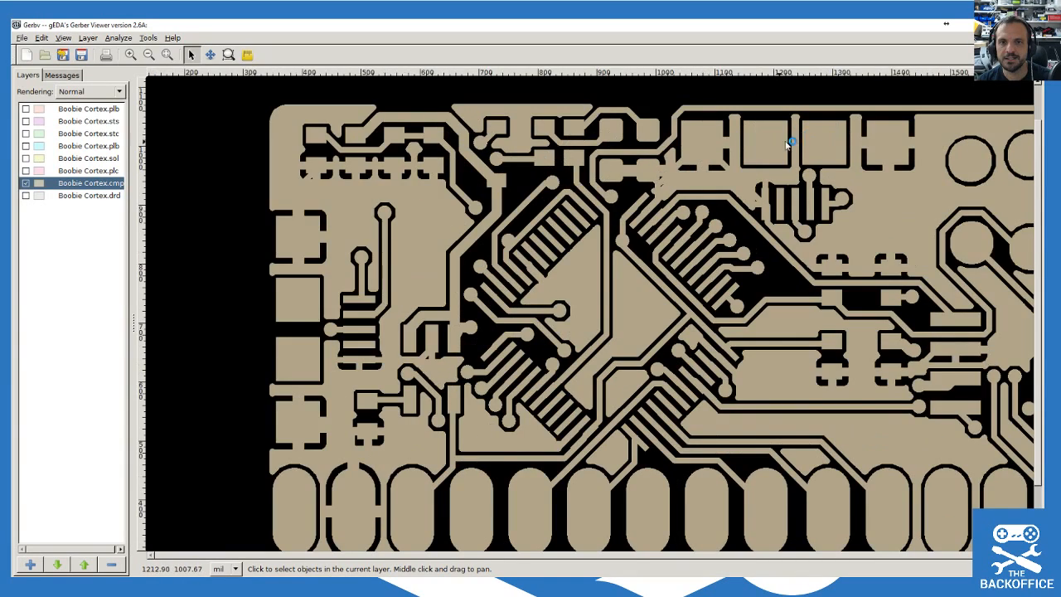
scroll(358, 247, "down", 3)
scroll(359, 247, "up", 3)
scroll(697, 185, "up", 2)
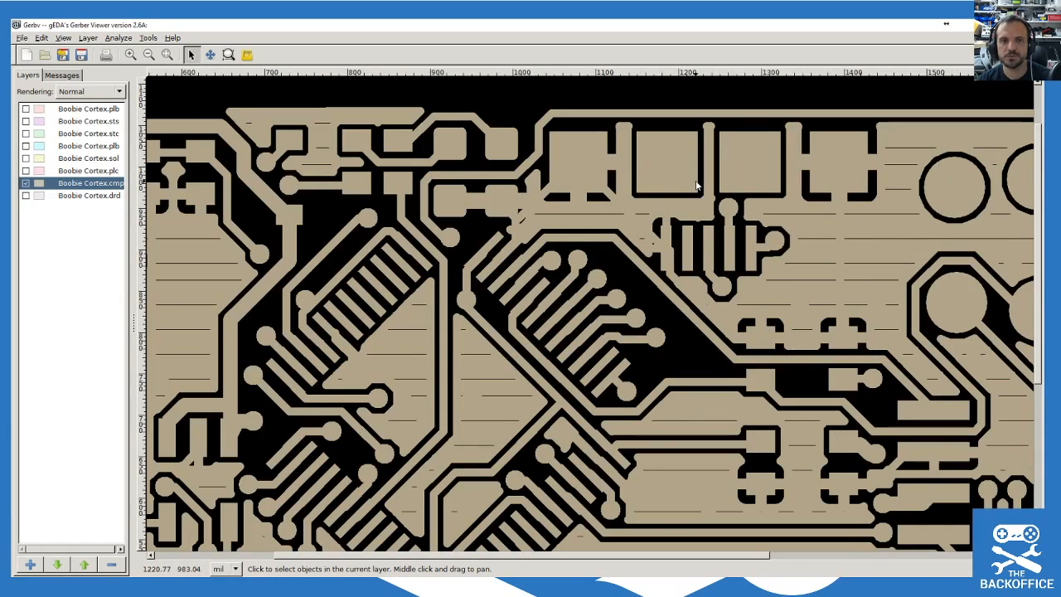
scroll(624, 221, "up", 2)
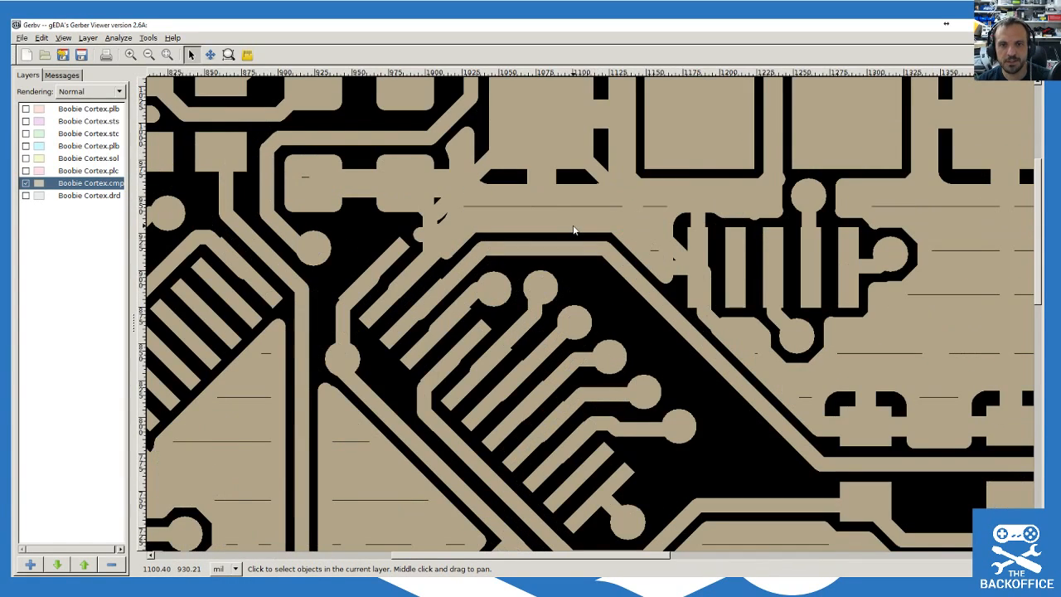
scroll(390, 158, "down", 3)
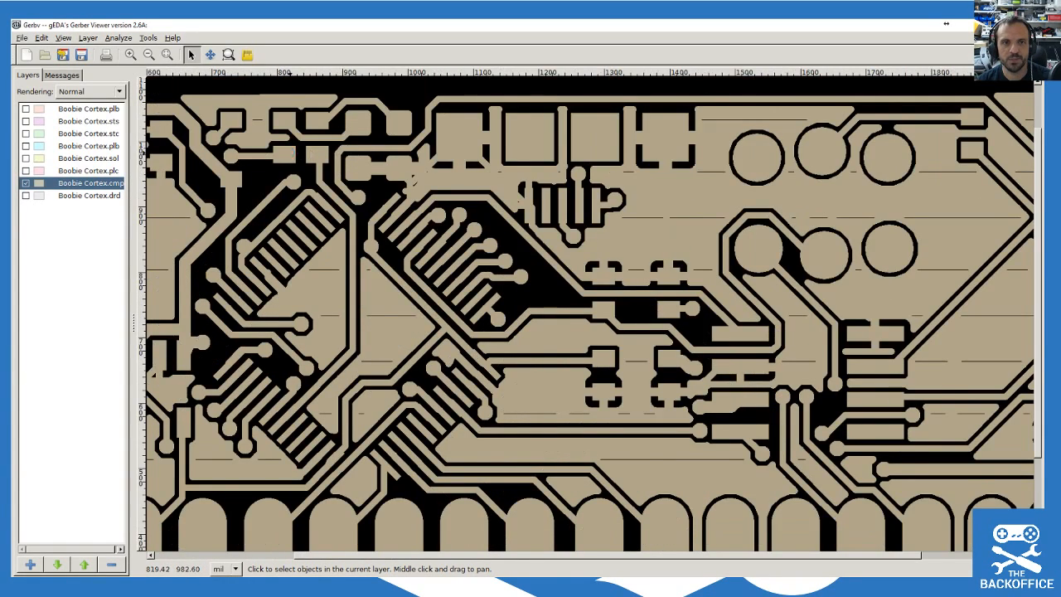
scroll(274, 157, "up", 1)
scroll(597, 178, "up", 1)
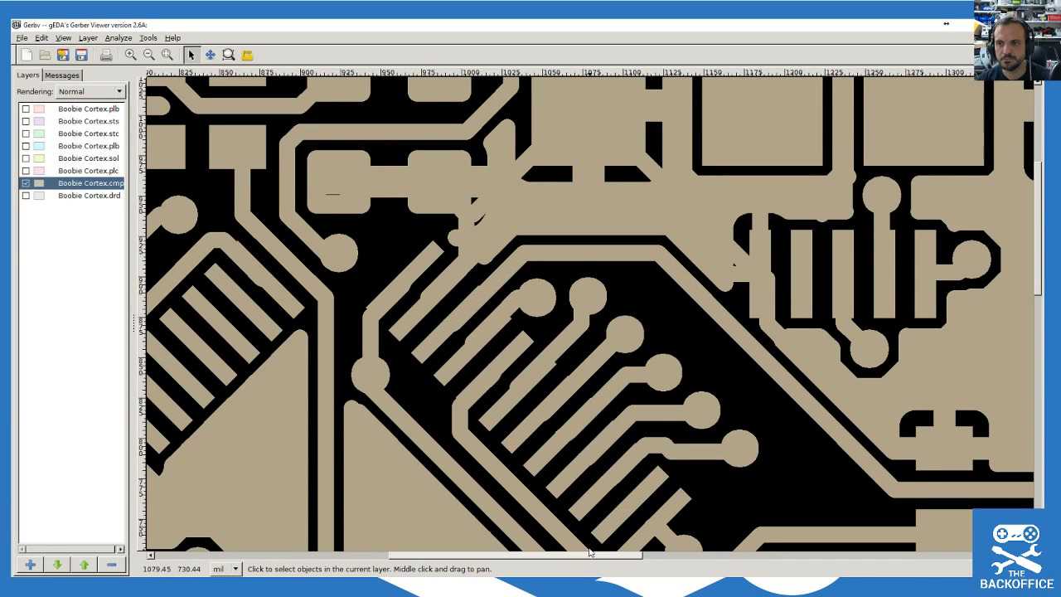
Step: Switch to the Boobie Cortex board in EAGLE, continue the existing autorouter job and cancel it at the routing variants
left_click(711, 586)
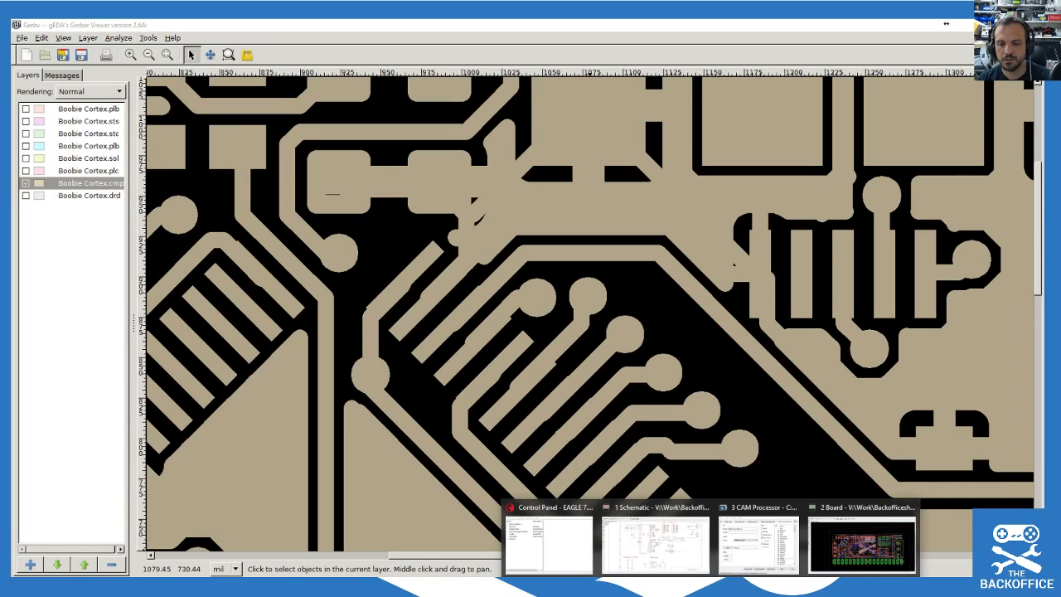
left_click(868, 534)
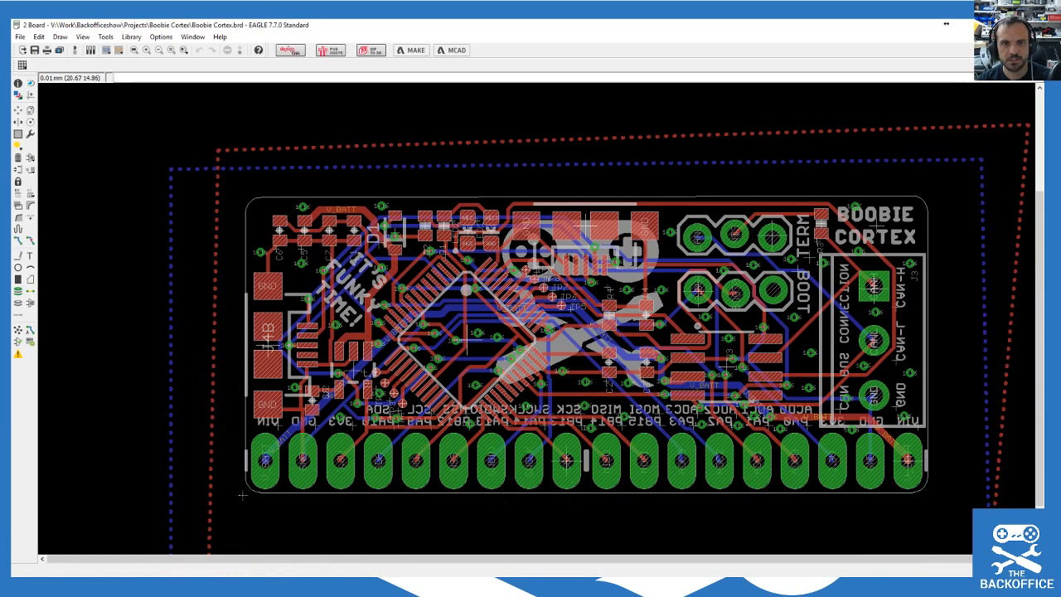
left_click(29, 330)
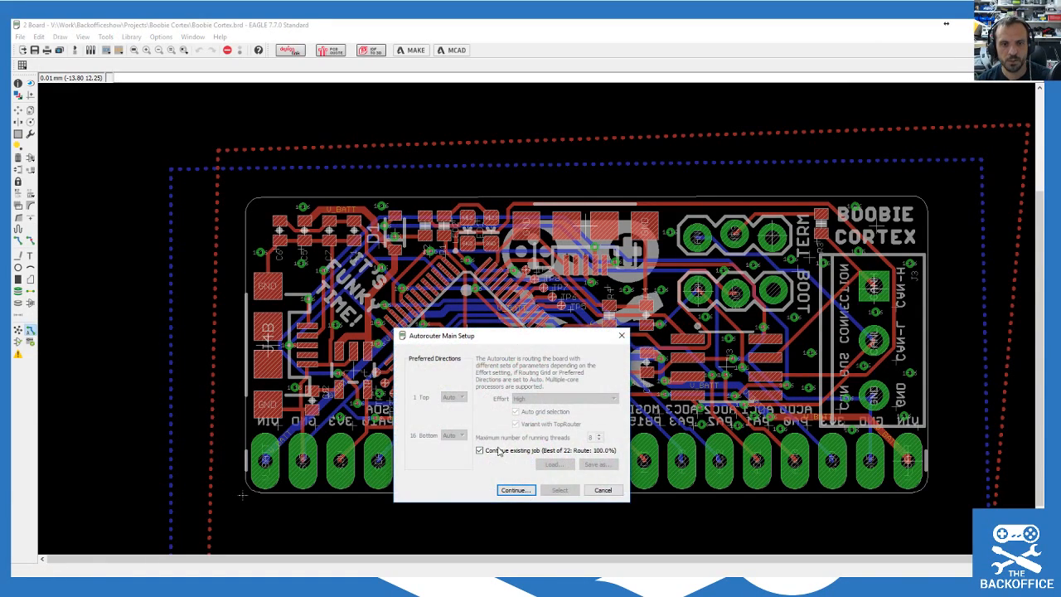
left_click(514, 490)
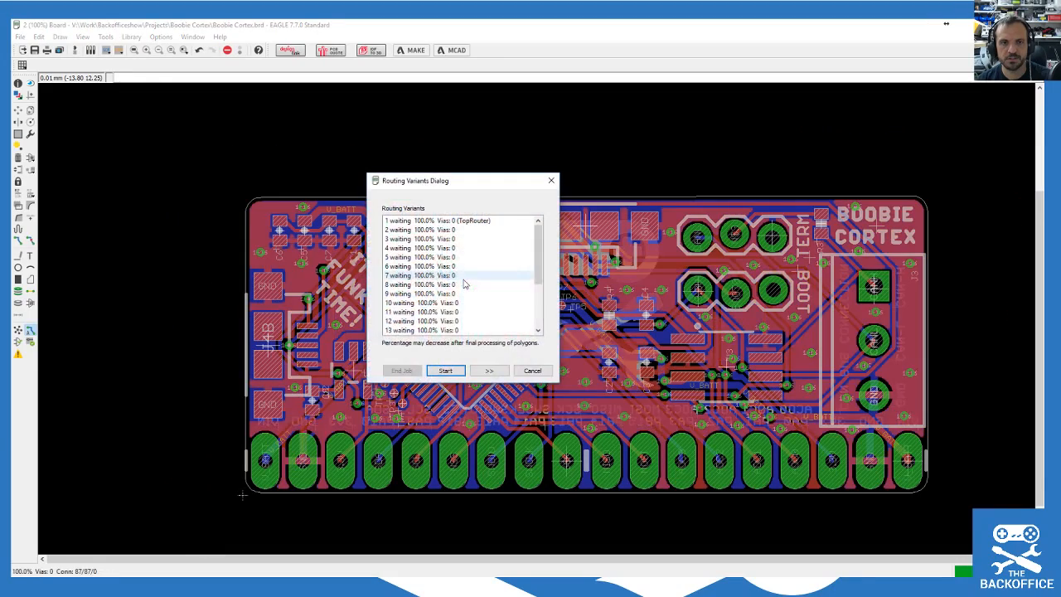
left_click(532, 370)
Step: Examine the board's GND copper around LED1, TP9 and the connector pads to compare it with the Gerber
scroll(514, 249, "up", 6)
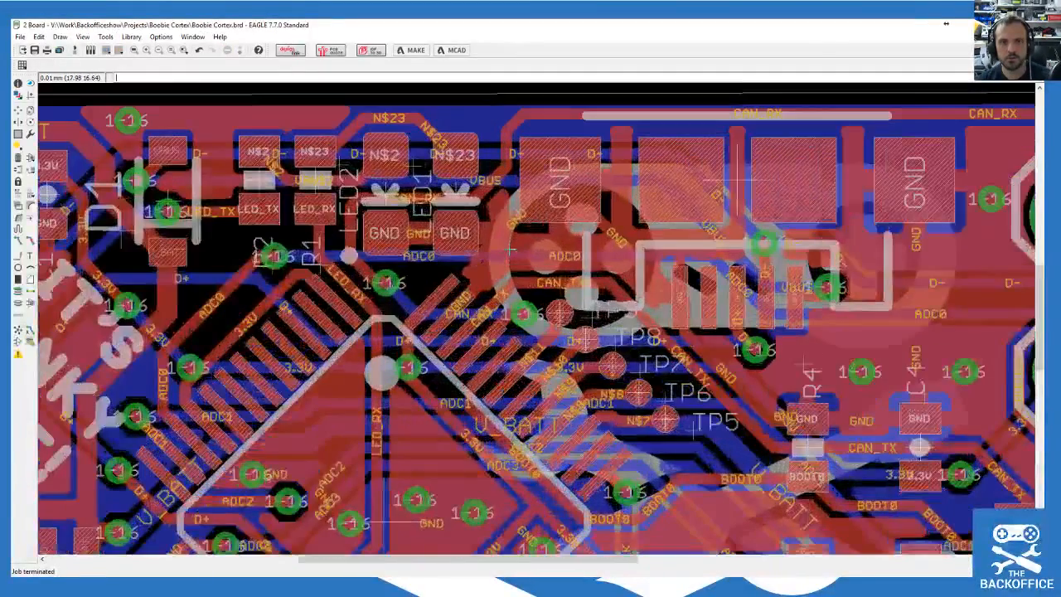
scroll(547, 253, "up", 4)
scroll(547, 253, "down", 2)
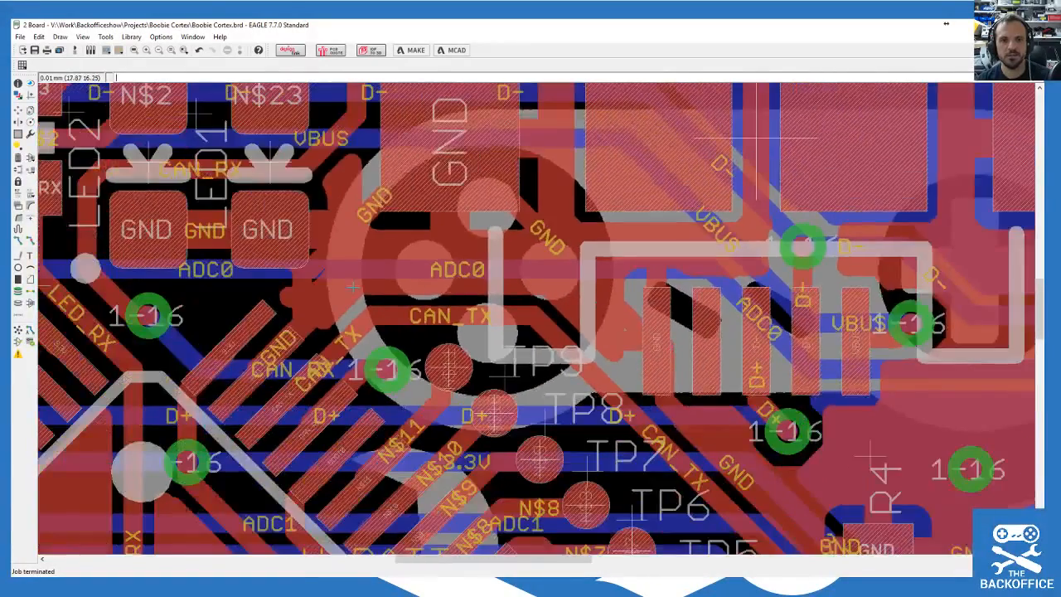
scroll(497, 253, "up", 3)
scroll(281, 253, "down", 1)
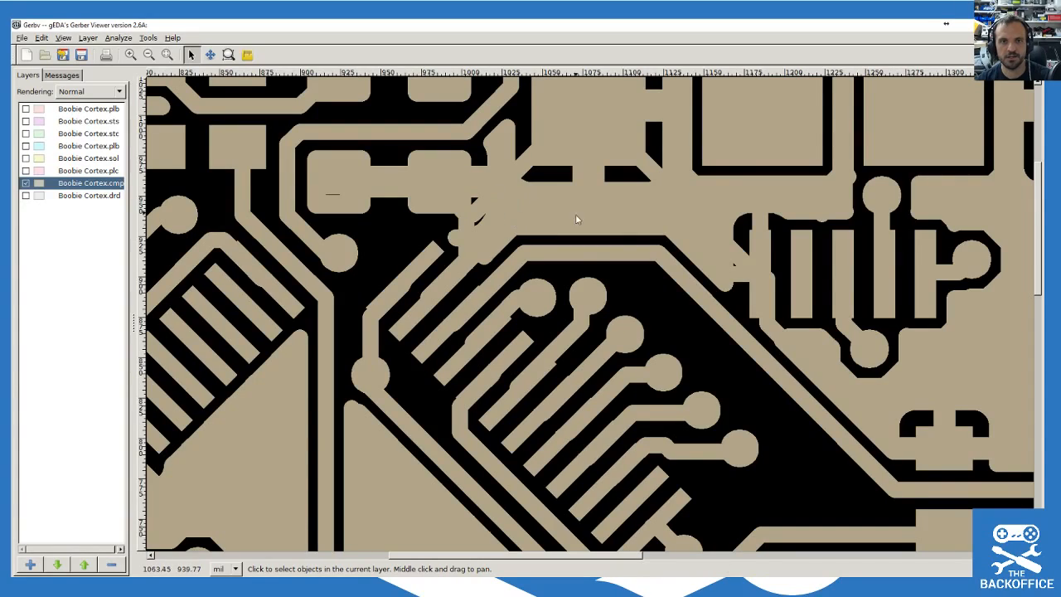
Step: In Gerbv, briefly show the .drd drill layer in place of .cmp, then view the whole .cmp layer again
left_click(25, 183)
left_click(26, 195)
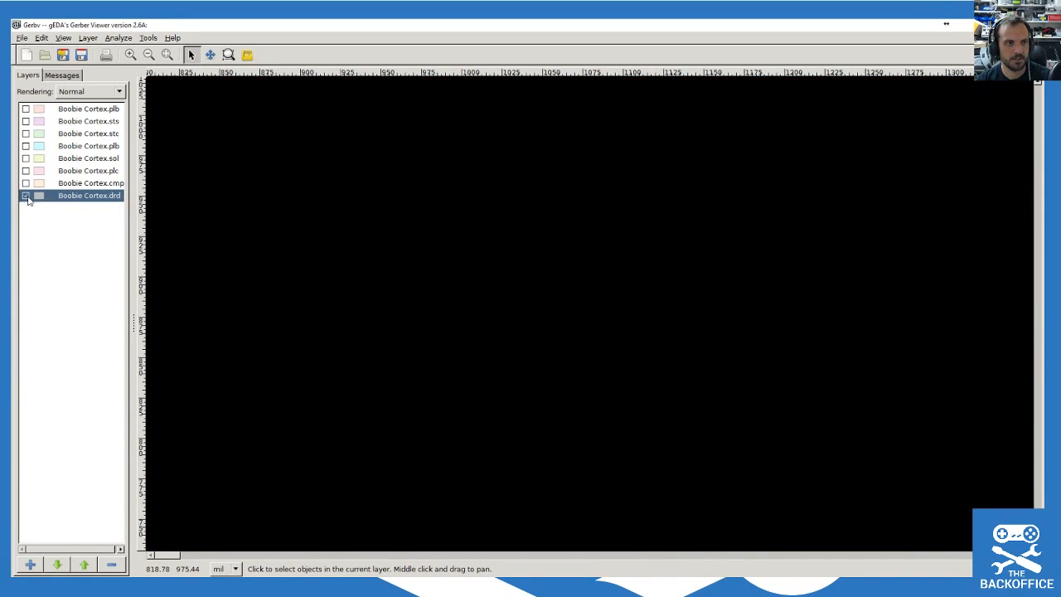
left_click(25, 195)
left_click(26, 183)
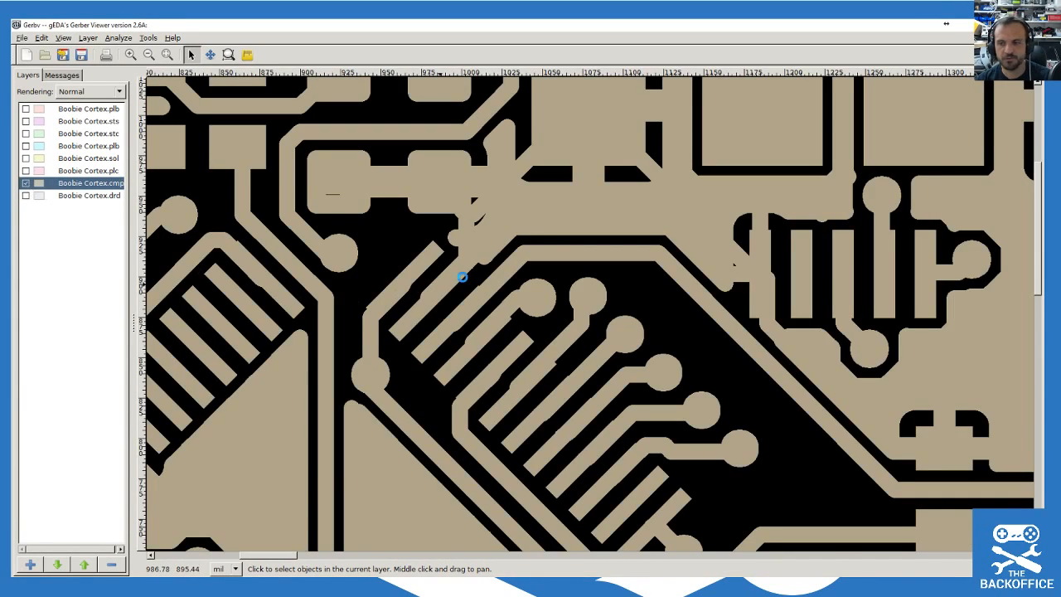
scroll(485, 280, "down", 2)
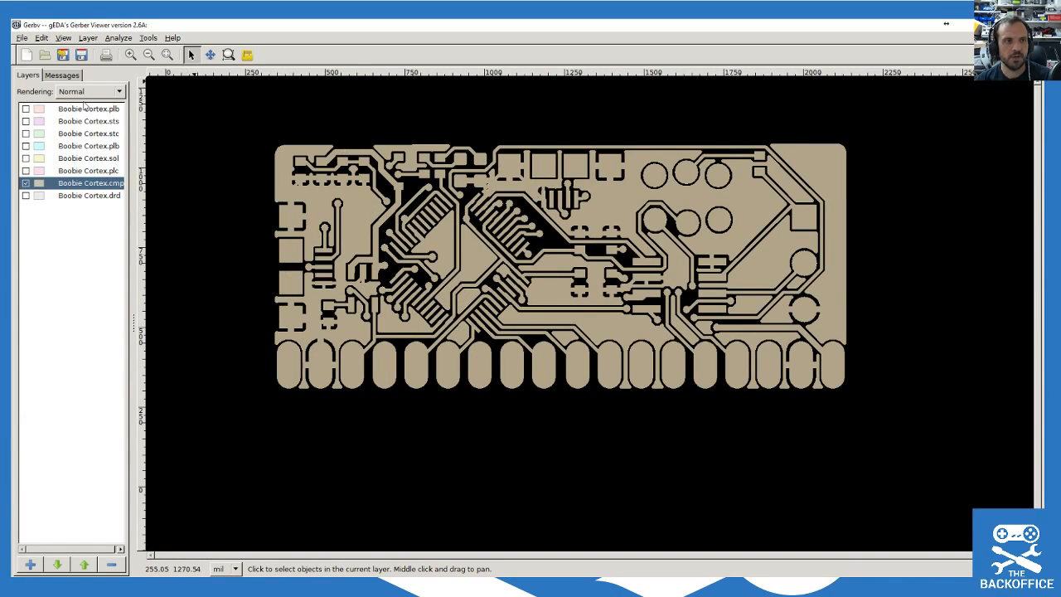
Step: Show the .plc, .sol, .sts, .stc and both .plb layers together with .cmp and inspect the combined board
left_click(26, 170)
left_click(26, 158)
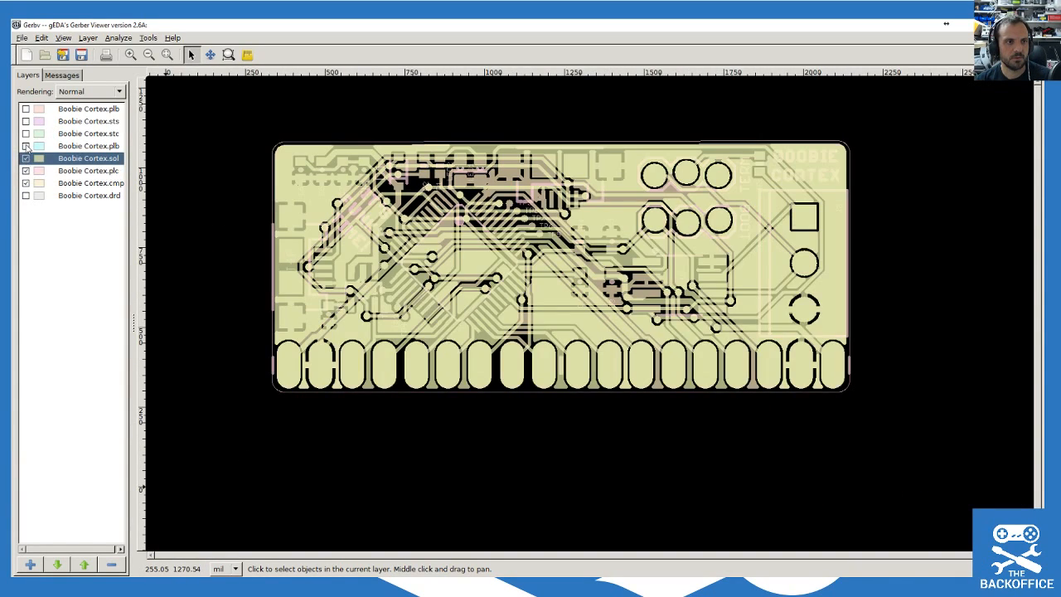
left_click(26, 145)
left_click(26, 121)
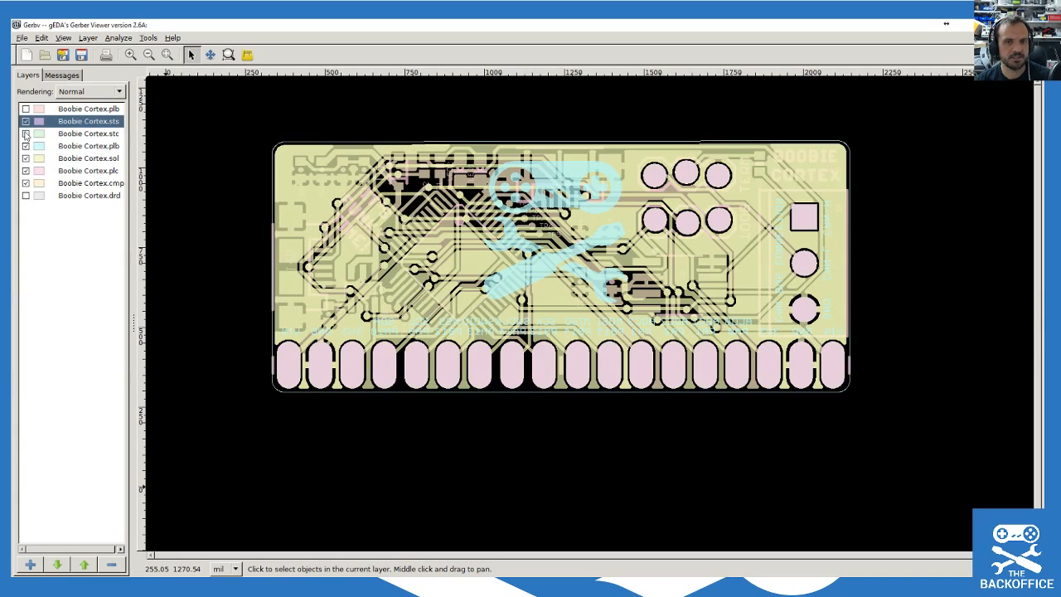
left_click(25, 133)
left_click(25, 108)
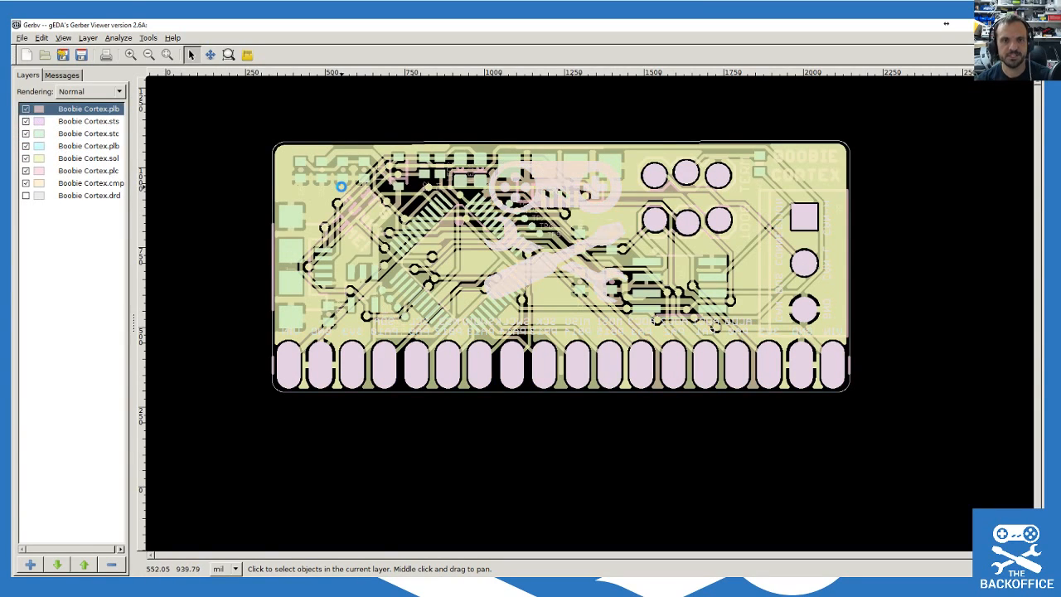
scroll(341, 189, "up", 1)
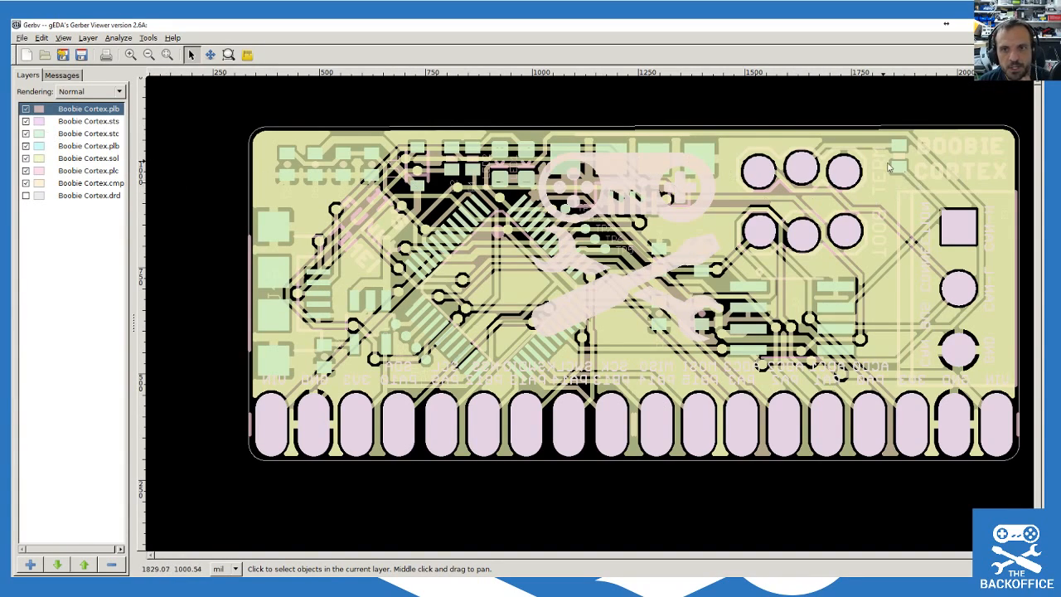
scroll(829, 207, "up", 2)
scroll(779, 353, "down", 3)
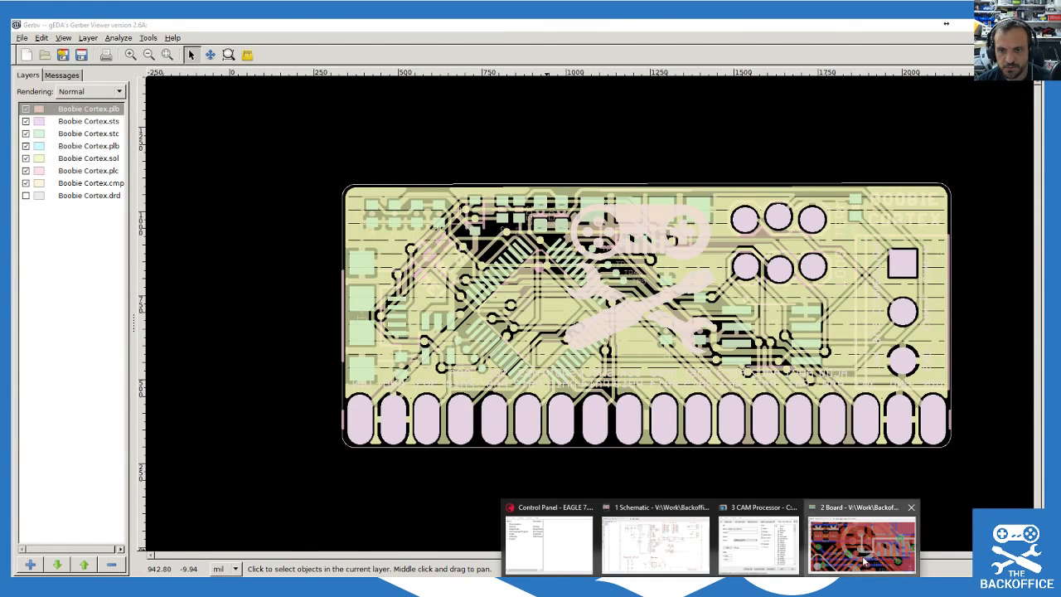
Step: Switch to the Boobie Cortex board in EAGLE and examine the edge connector pads, the TERM and BOOT headers and the overall layout
left_click(862, 538)
scroll(615, 250, "down", 5)
scroll(798, 481, "up", 5)
scroll(404, 479, "up", 2)
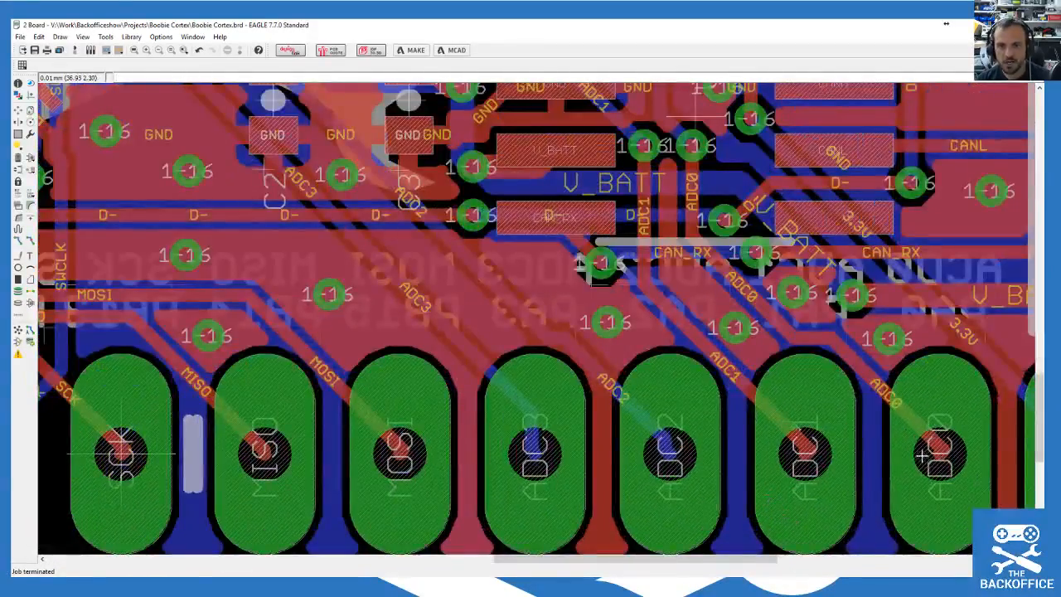
scroll(329, 438, "down", 1)
scroll(240, 447, "down", 6)
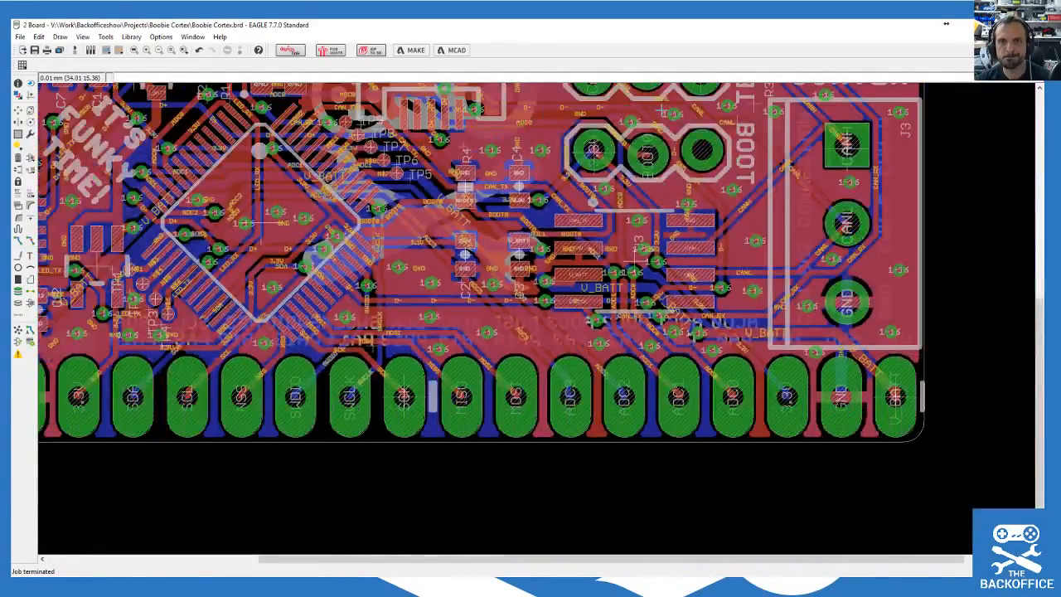
scroll(87, 466, "up", 1)
scroll(655, 137, "up", 5)
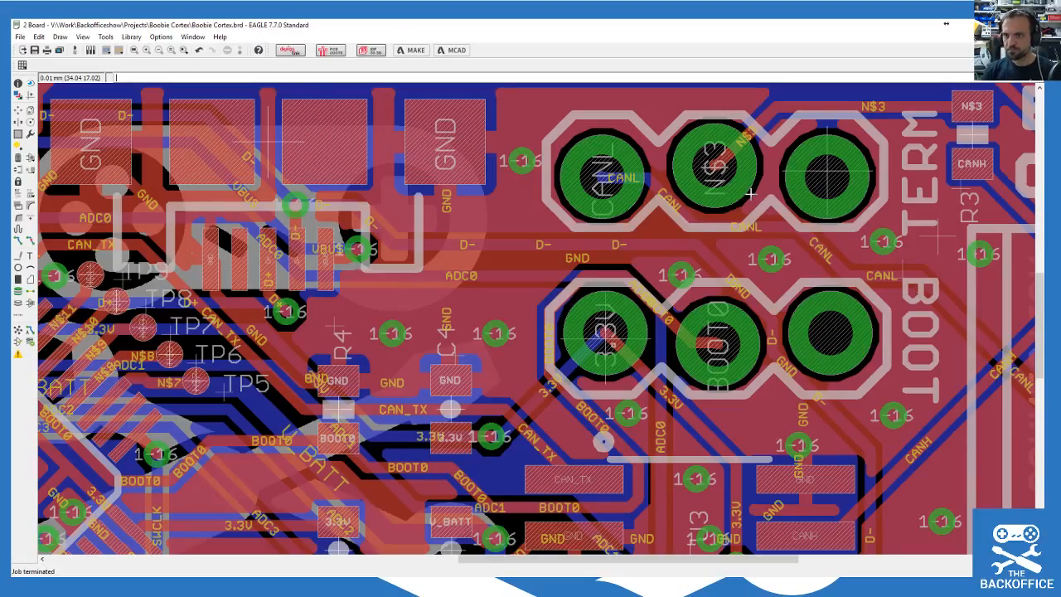
scroll(467, 198, "down", 2)
scroll(157, 498, "down", 4)
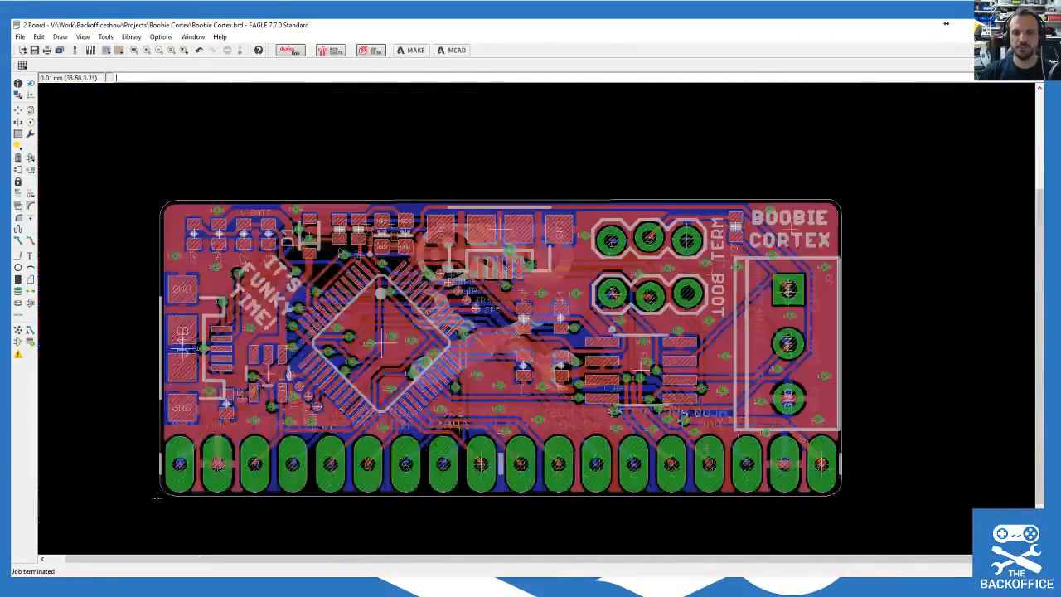
scroll(545, 478, "up", 2)
scroll(584, 486, "down", 1)
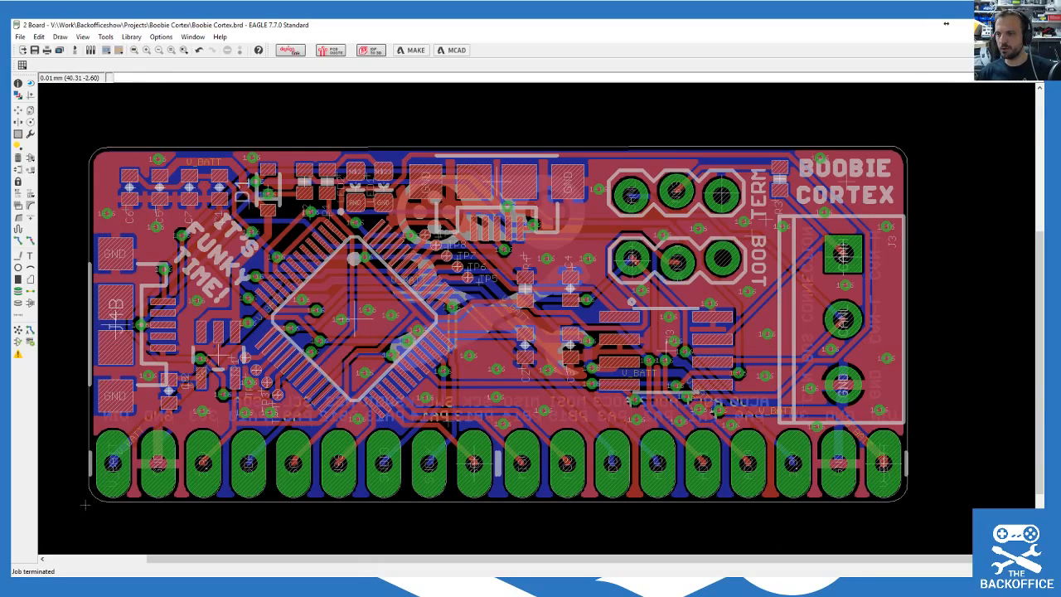
Step: Bring the YouTube Video Manager window over the board to view the uploaded videos, and move it back off the screen
left_click(946, 24)
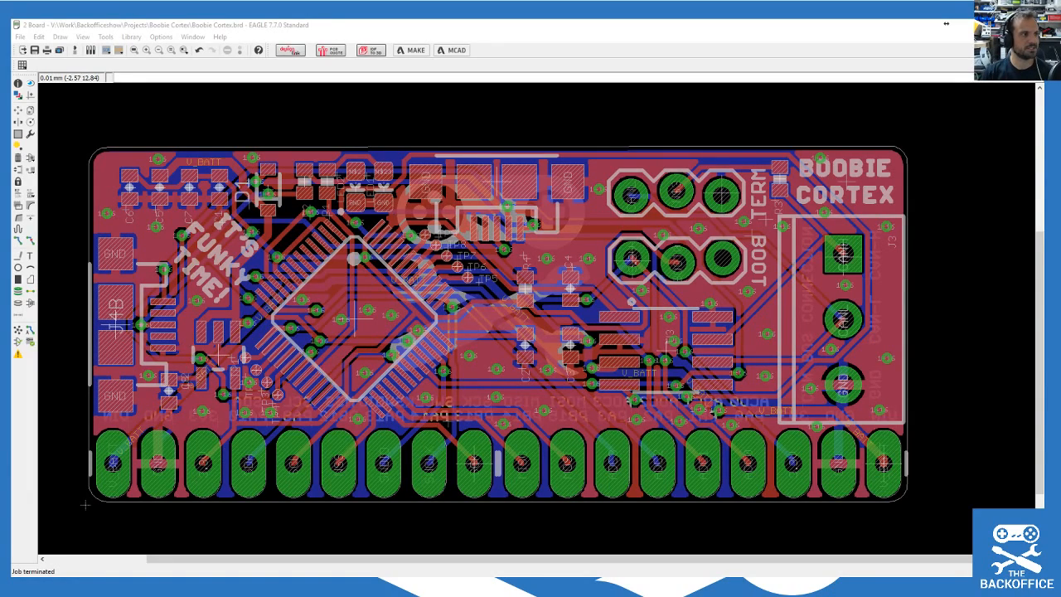
left_click_drag(0, 87, 757, 171)
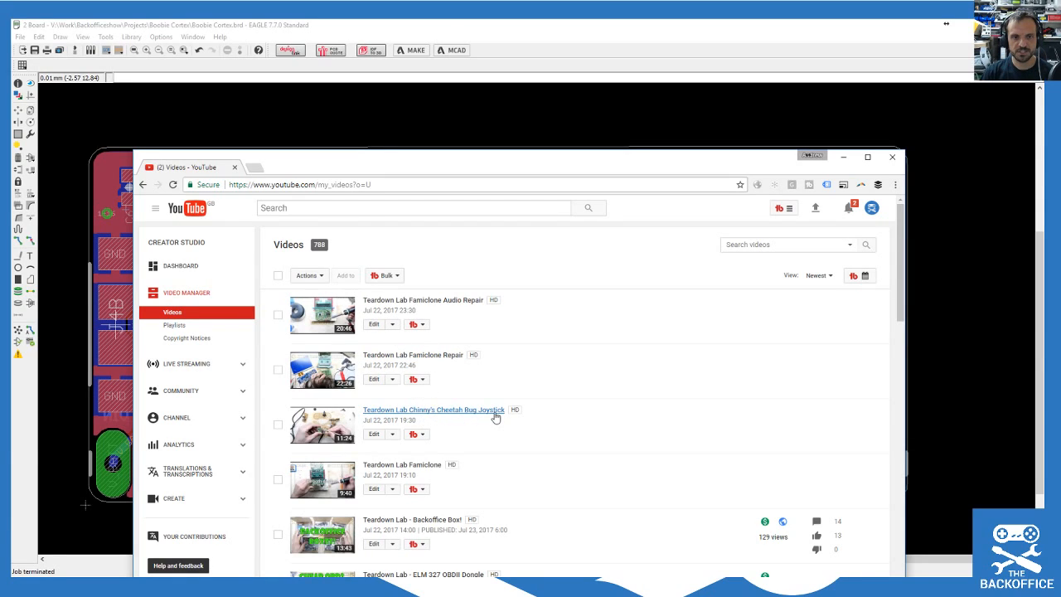
left_click_drag(682, 166, 12, 177)
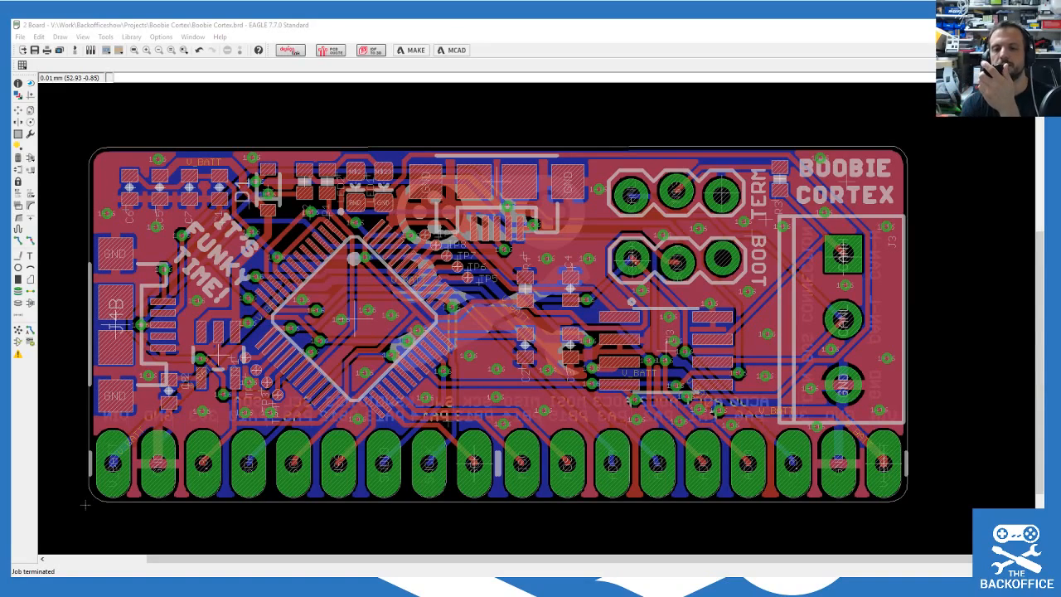
Step: Bring the pop-out YouTube live chat window over the board and widen it to read the messages
left_click_drag(1042, 80, 330, 54)
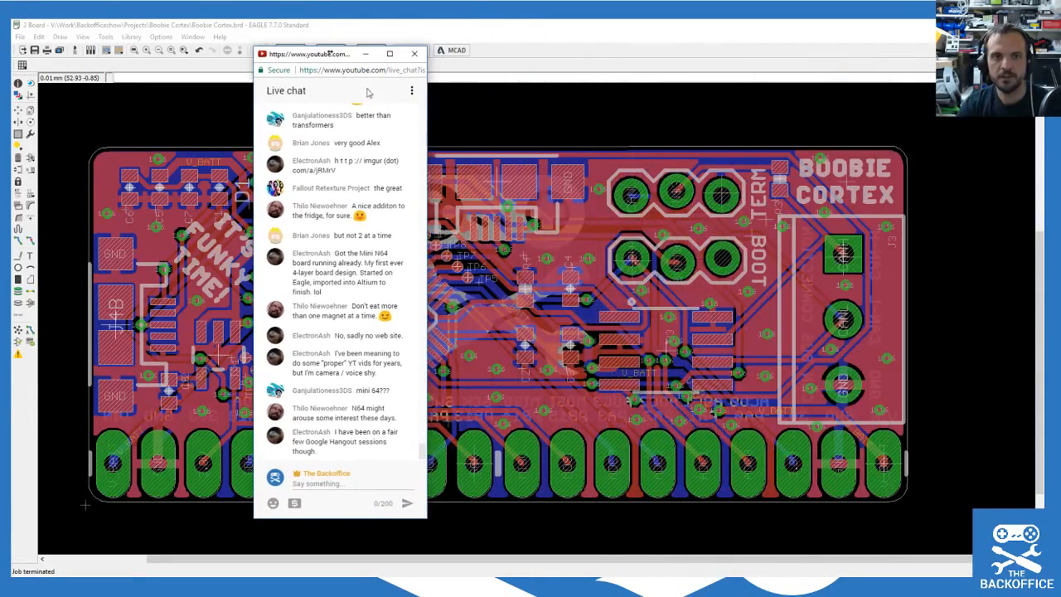
left_click_drag(427, 518, 751, 535)
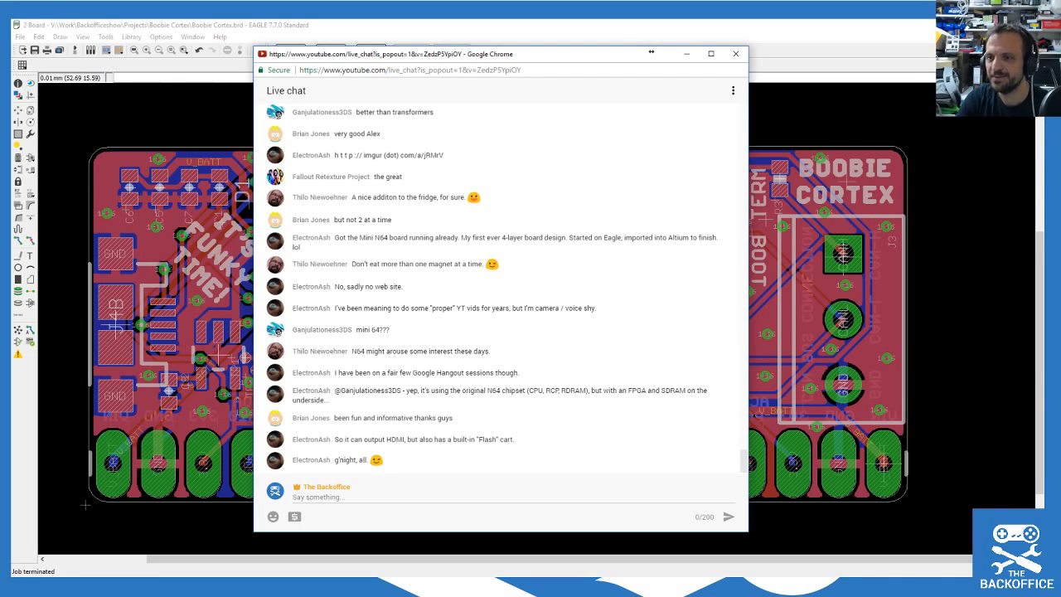
left_click(651, 51)
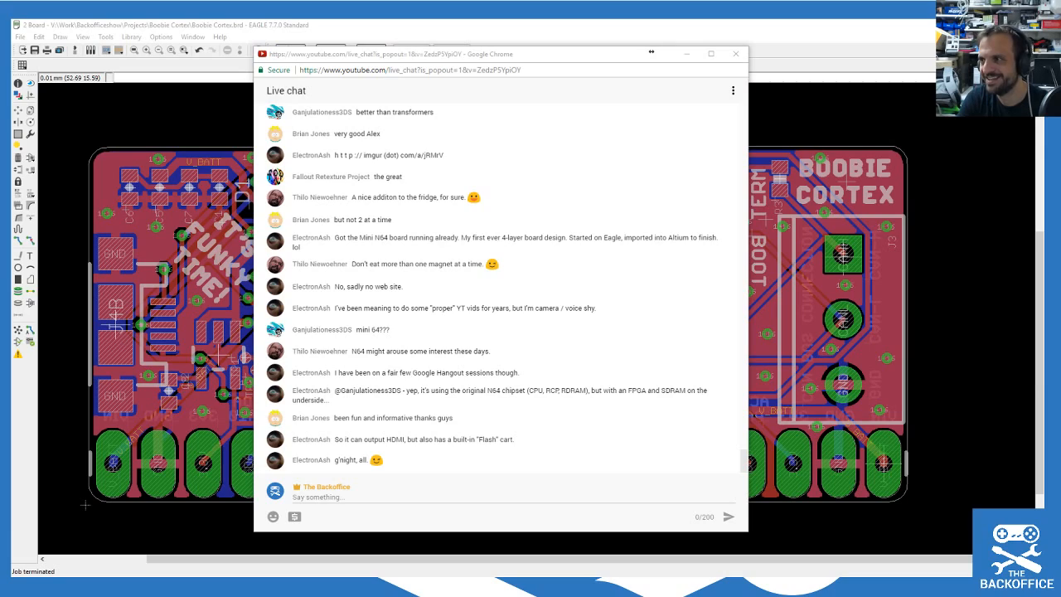